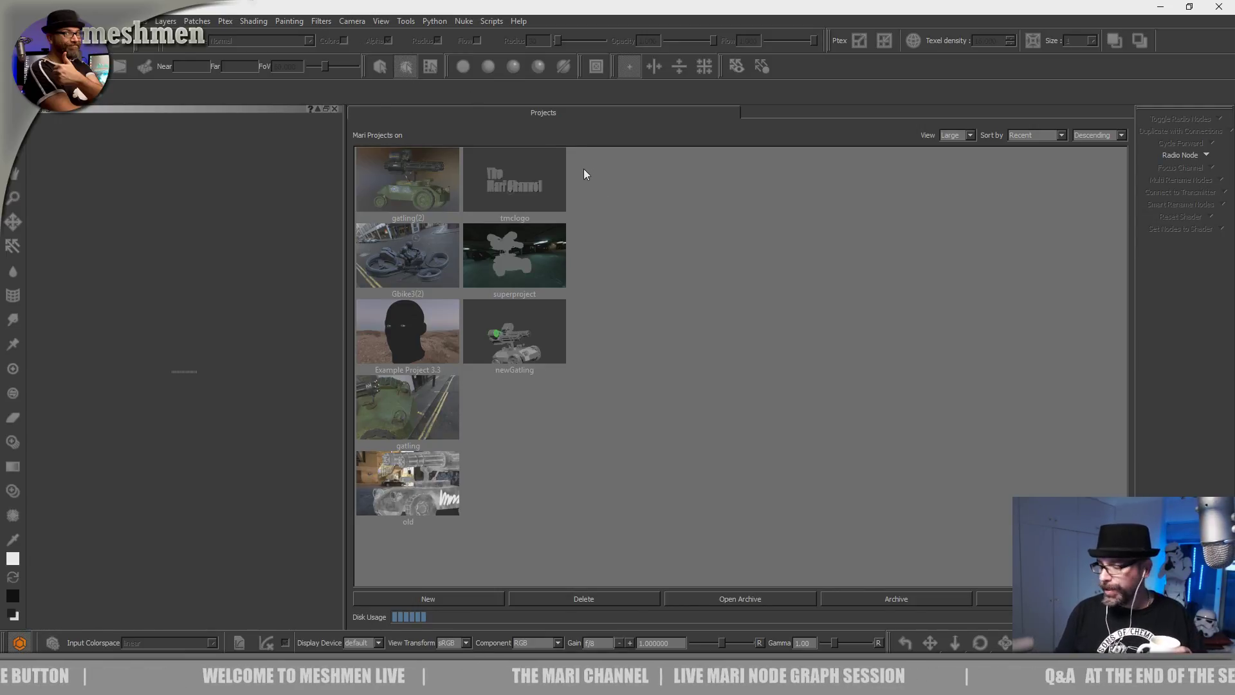
Open the gatling(2) project from the Projects tab thumbnails.
double_click(415, 167)
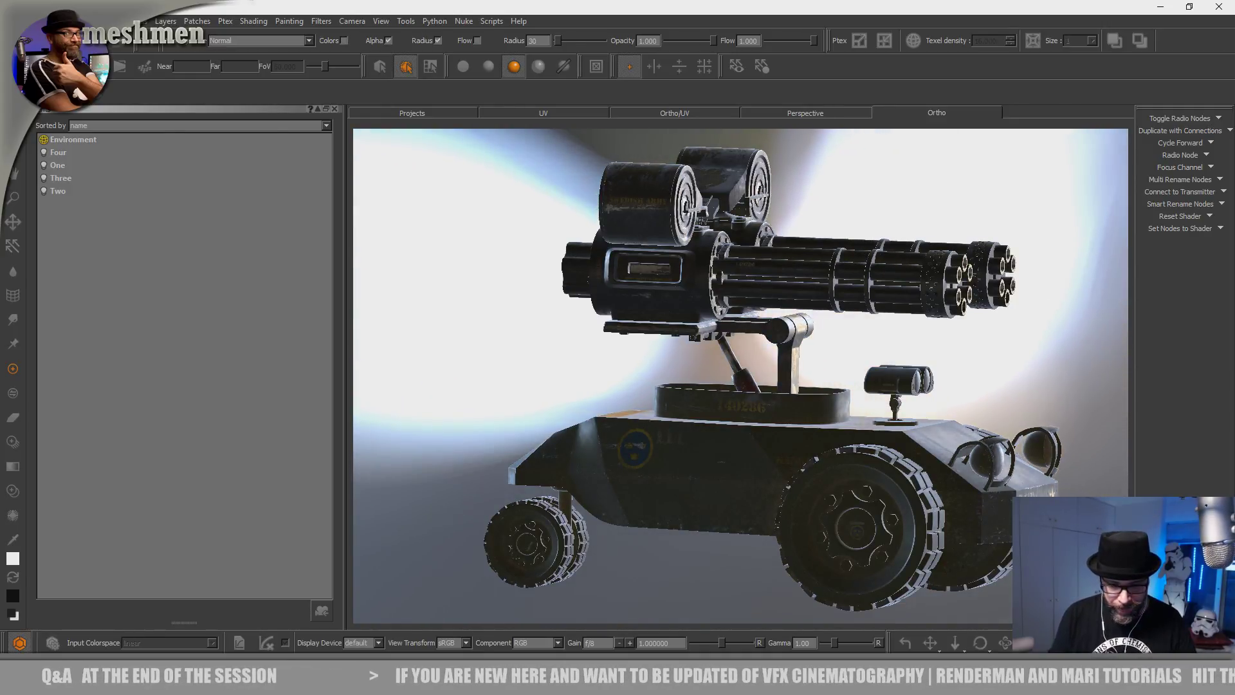
Select the Environment light and set its Speed and Blur to 0.
click(83, 139)
drag(147, 510, 129, 510)
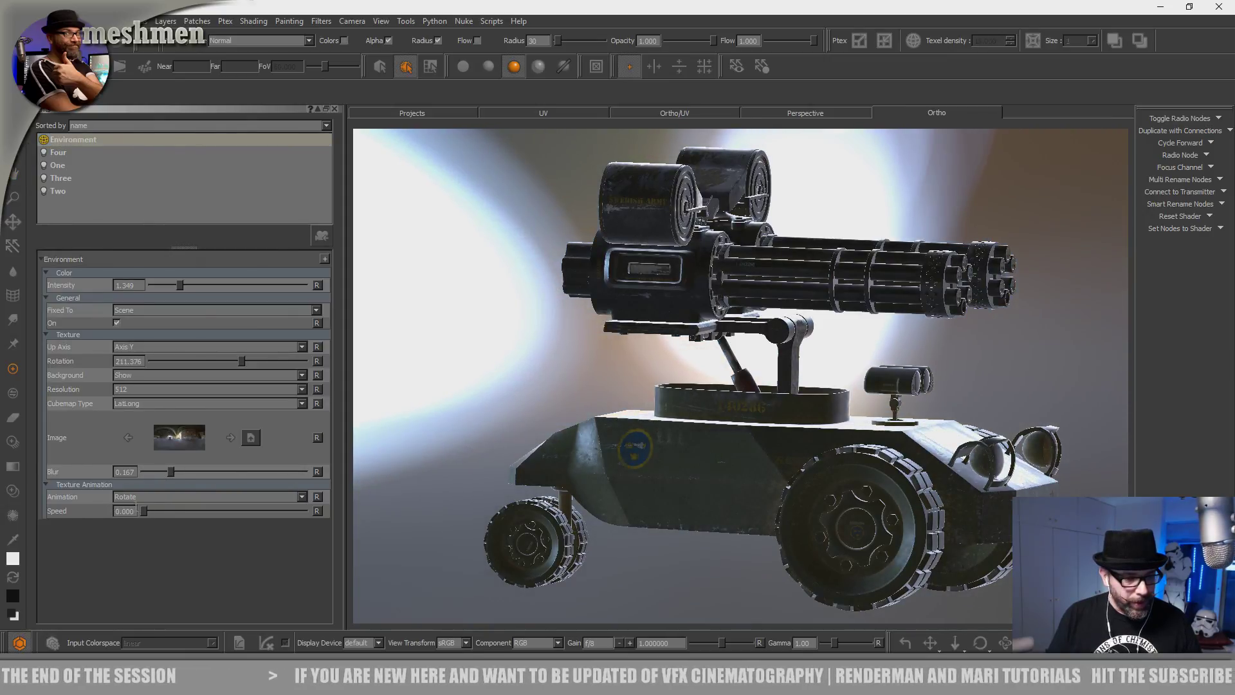
mouse_move(245, 364)
mouse_down()
mouse_move(135, 365)
mouse_move(242, 370)
mouse_up()
drag(171, 473, 143, 473)
Check the hull and gun barrels from several angles, then rotate the environment to about 78 degrees.
alt+drag(402, 505, 474, 496)
alt+right_drag(474, 496, 688, 531)
alt+drag(688, 531, 684, 487)
alt+right_drag(684, 487, 579, 476)
alt+drag(579, 476, 542, 531)
alt+right_drag(541, 531, 639, 537)
alt+drag(639, 537, 692, 450)
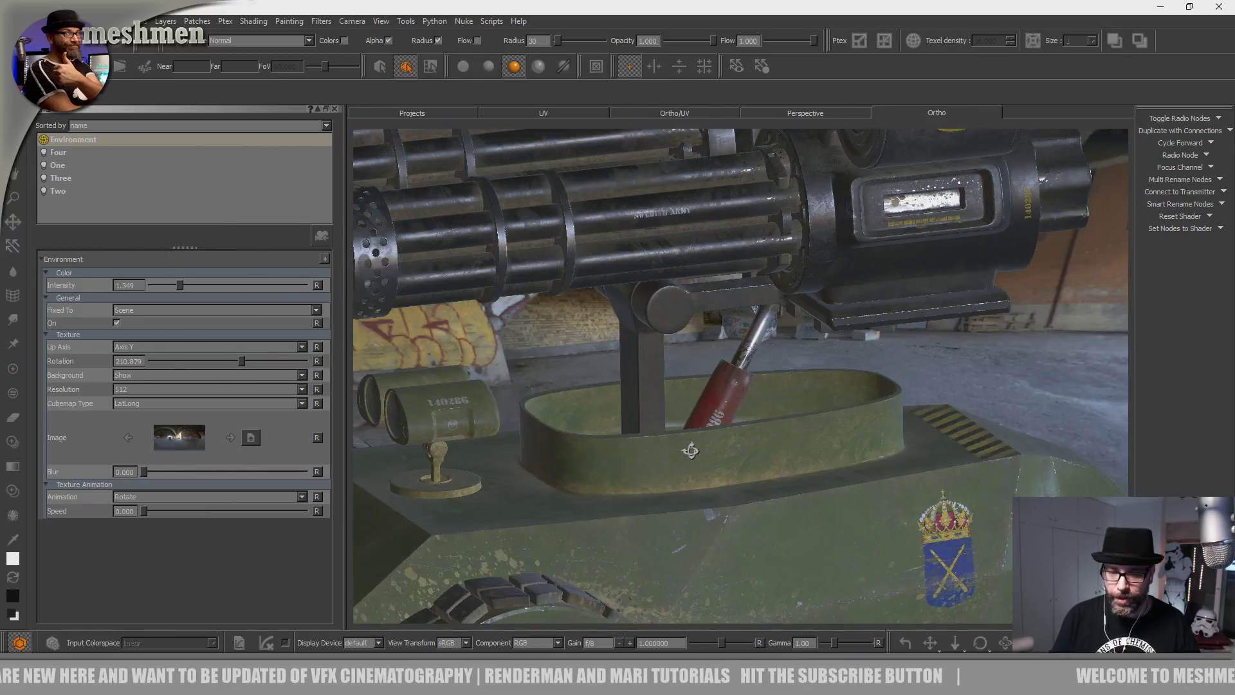
alt+right_drag(692, 449, 635, 468)
alt+drag(634, 469, 675, 534)
alt+middle_drag(674, 534, 592, 433)
alt+right_drag(592, 433, 703, 508)
alt+drag(703, 507, 557, 403)
alt+middle_drag(557, 402, 678, 457)
alt+drag(678, 458, 829, 458)
alt+right_drag(830, 458, 554, 452)
alt+drag(554, 452, 514, 411)
alt+right_drag(515, 411, 645, 446)
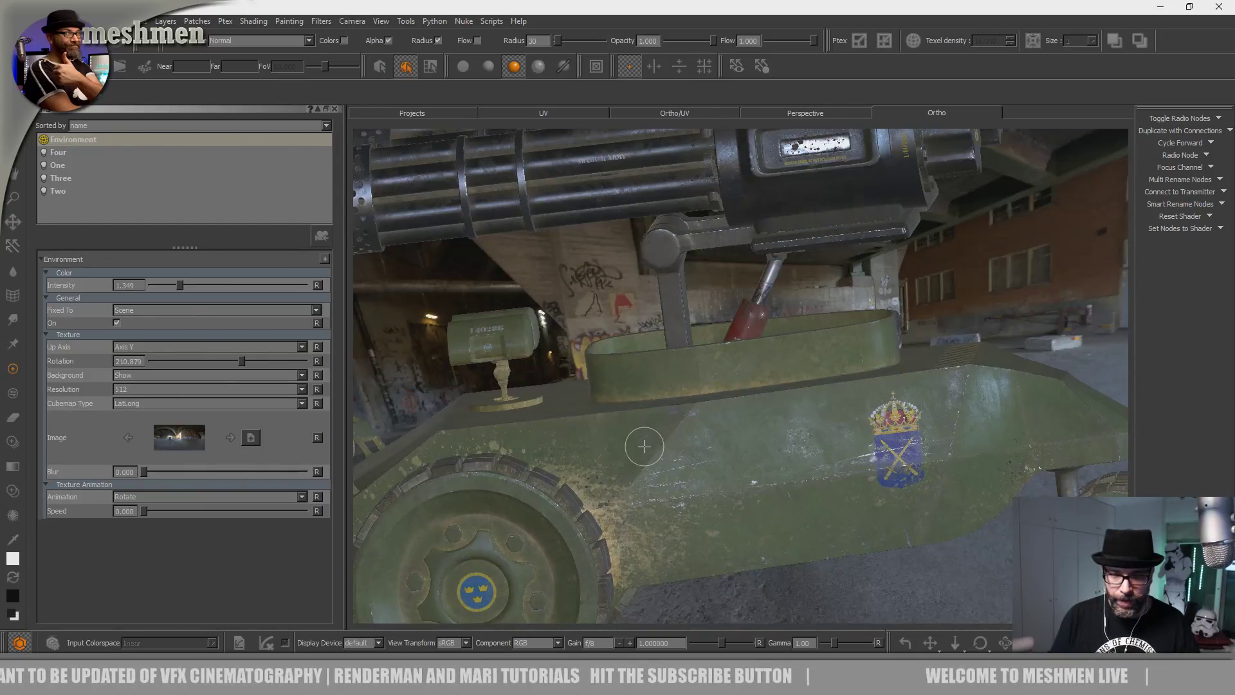
alt+middle_drag(645, 446, 658, 582)
mouse_move(659, 582)
alt+mouse_down()
mouse_move(766, 345)
mouse_move(622, 520)
mouse_move(585, 532)
mouse_move(612, 552)
mouse_move(681, 499)
mouse_move(673, 507)
alt+mouse_up()
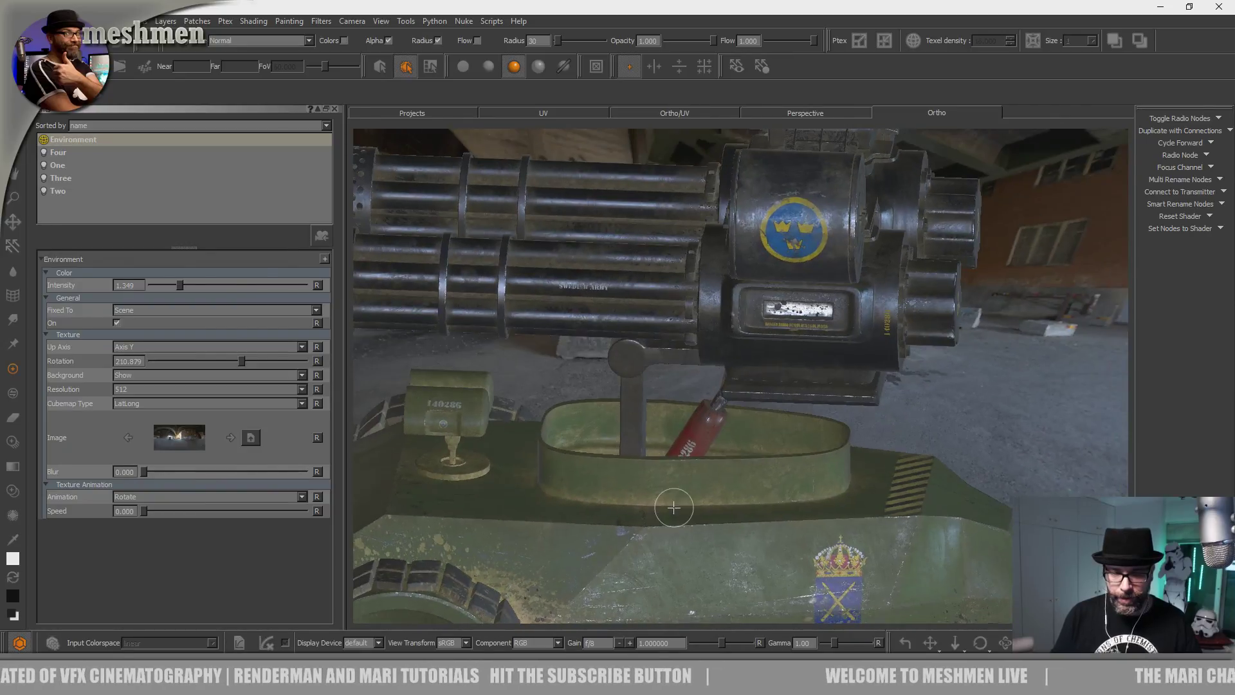
alt+middle_drag(674, 507, 797, 468)
alt+drag(796, 468, 574, 506)
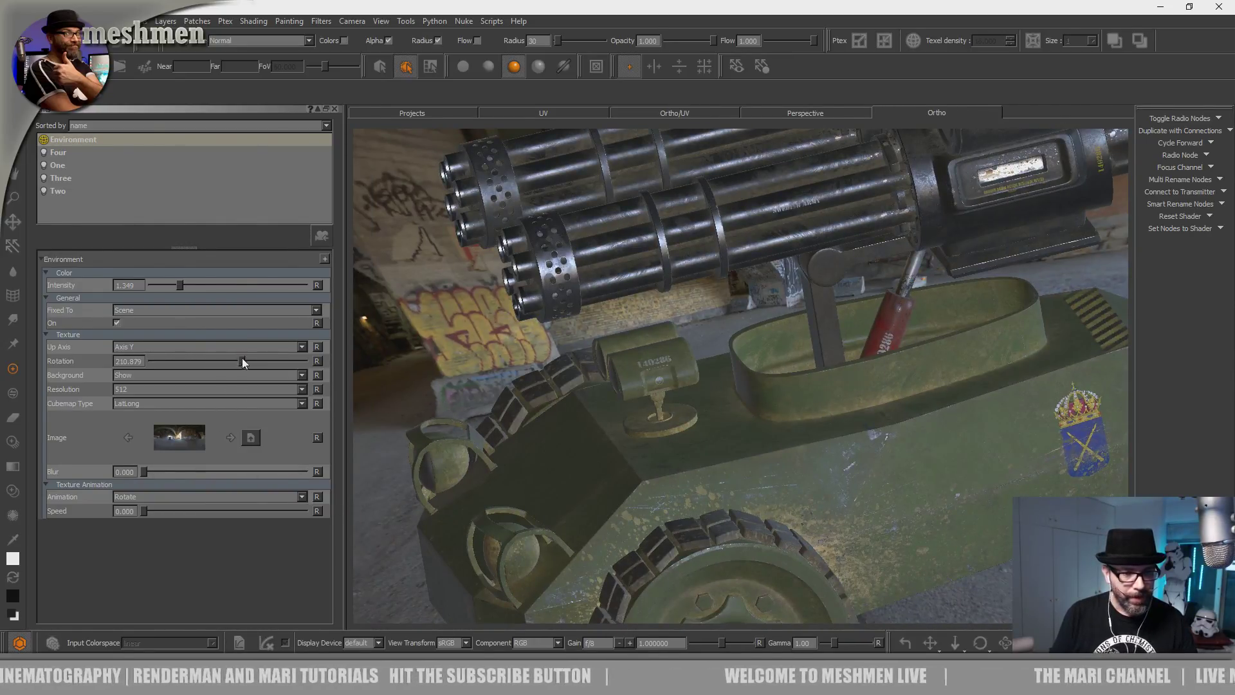
drag(229, 362, 173, 354)
Inspect the tank's front headlight, then rotate the environment to about 90 degrees.
alt+drag(669, 411, 727, 502)
alt+middle_drag(728, 501, 548, 383)
alt+right_drag(549, 383, 636, 418)
alt+drag(637, 418, 596, 457)
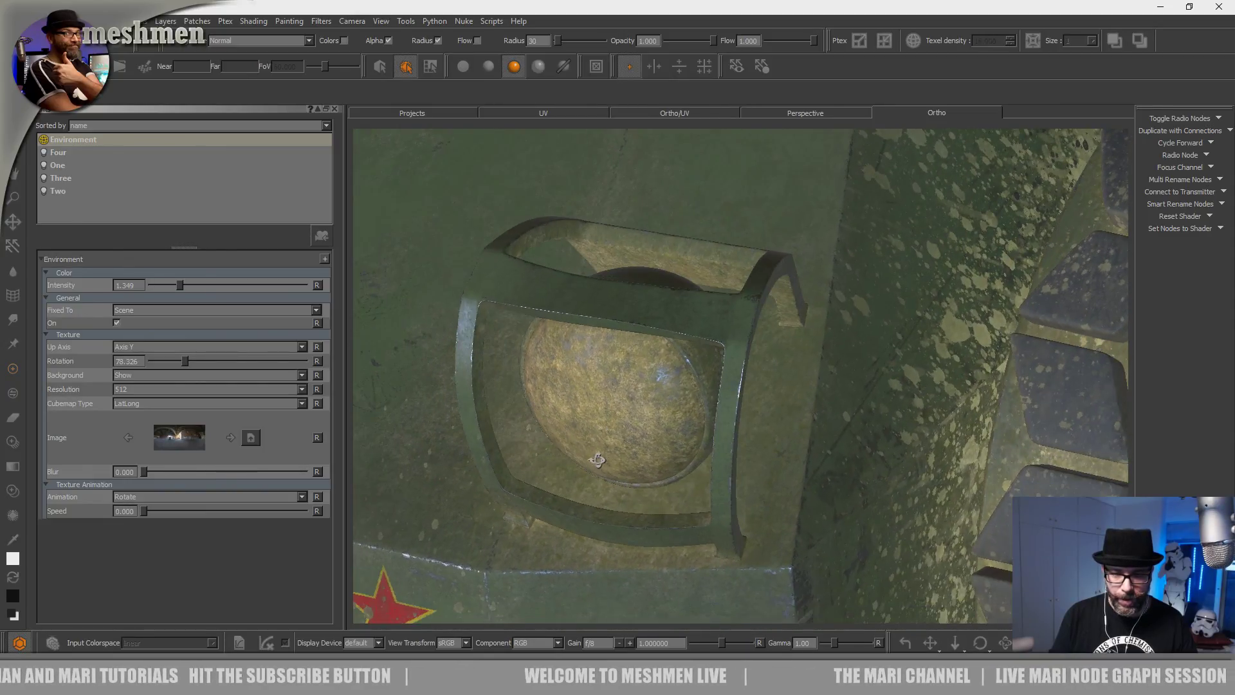
alt+right_drag(595, 458, 490, 450)
alt+drag(490, 450, 573, 433)
alt+right_drag(573, 432, 536, 449)
alt+drag(536, 450, 492, 504)
mouse_move(182, 361)
mouse_down()
mouse_move(167, 361)
mouse_move(187, 362)
mouse_up()
Close in on the front headlight to check the lighting at rotation 90.377.
alt+drag(559, 441, 631, 499)
alt+drag(612, 373, 604, 322)
alt+middle_drag(605, 323, 553, 254)
alt+right_drag(553, 254, 598, 276)
alt+drag(598, 277, 546, 315)
alt+middle_drag(547, 315, 621, 155)
alt+drag(726, 411, 739, 434)
alt+right_drag(739, 434, 643, 386)
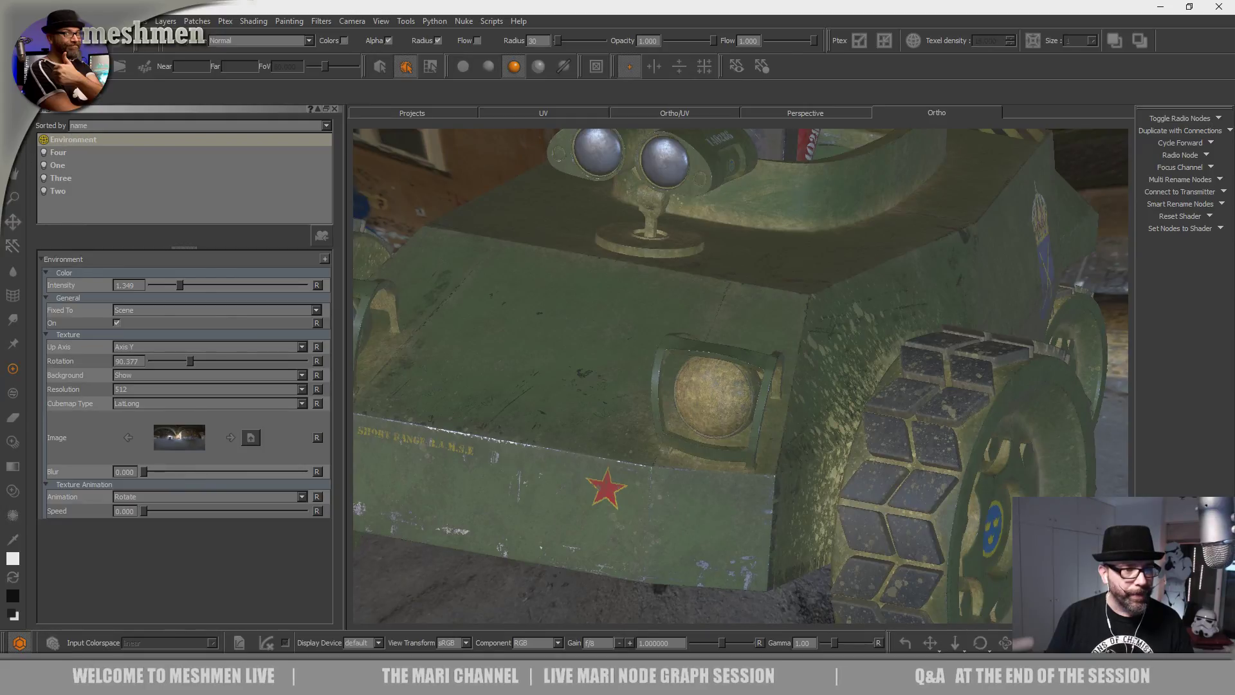
Switch to the Select tool, pick the round headlight lens, and frame it.
key(s)
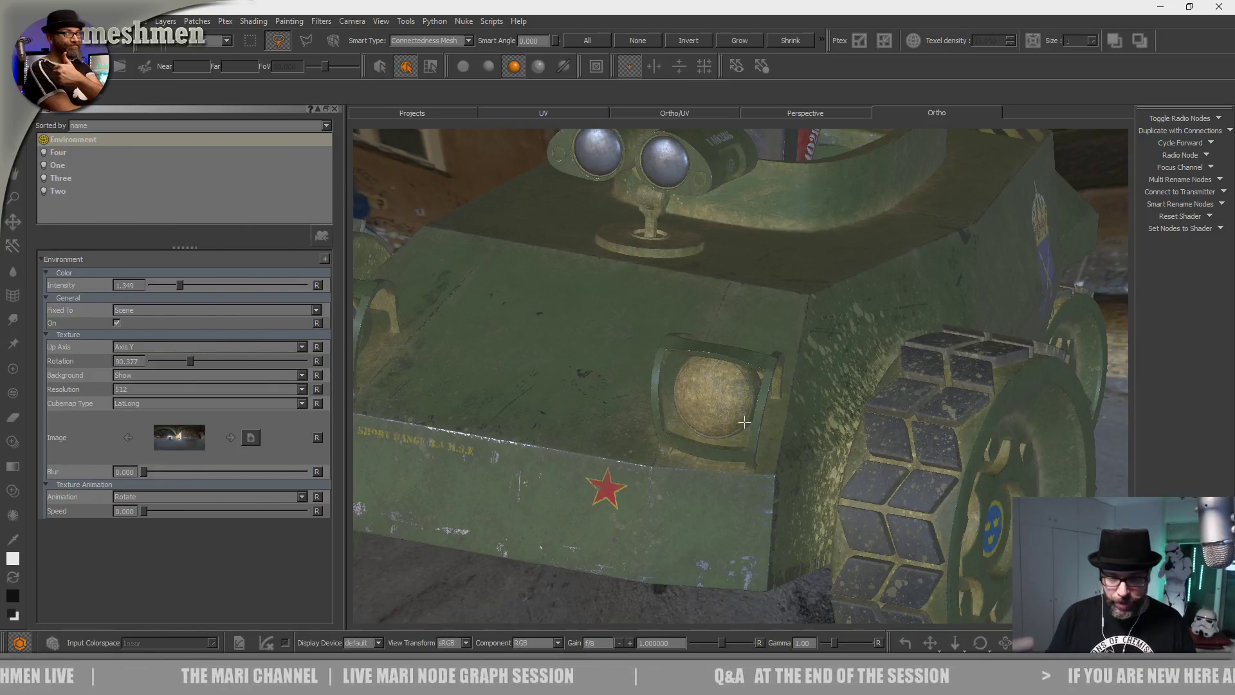
click(744, 422)
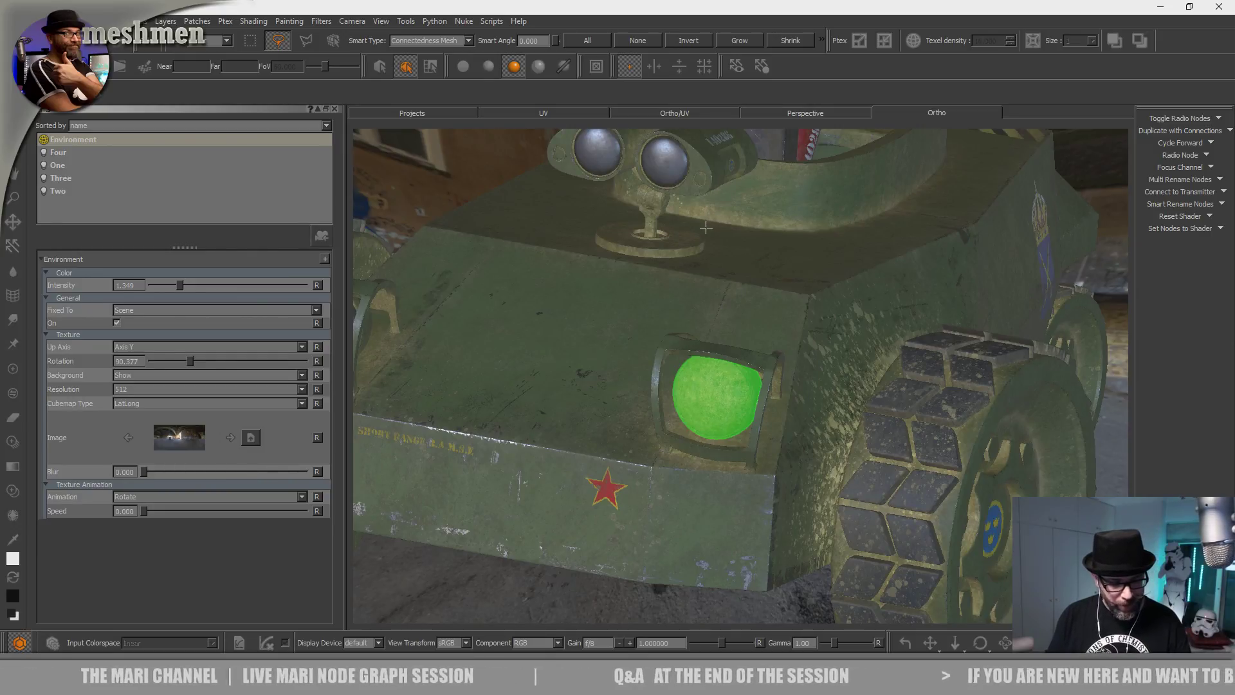
middle_drag(705, 223, 750, 390)
key(f)
Orbit around the headlight lens and red star, reframing on it for close-ups.
alt+drag(747, 400, 638, 325)
scroll(620, 393, down, 6)
scroll(592, 383, down, 2)
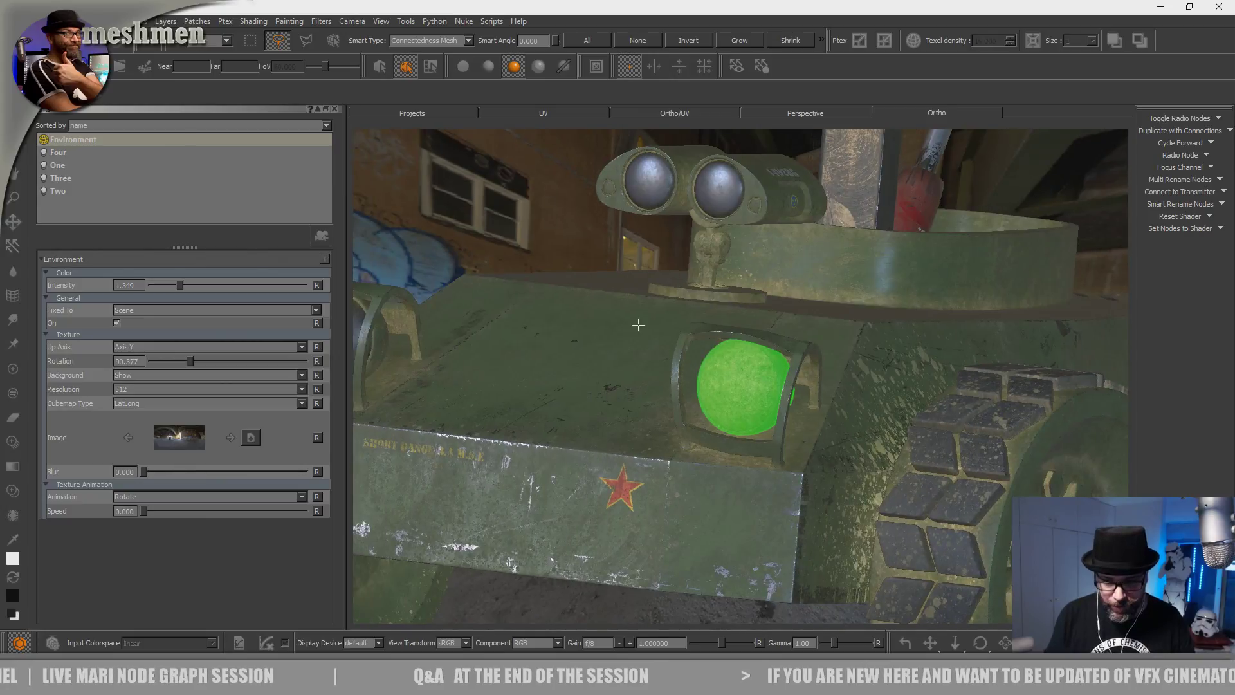
alt+drag(697, 414, 683, 438)
alt+right_drag(683, 439, 654, 435)
alt+drag(653, 435, 658, 382)
alt+middle_drag(642, 439, 605, 544)
alt+right_drag(604, 544, 568, 455)
alt+drag(567, 455, 574, 466)
key(f)
alt+right_drag(597, 437, 393, 368)
alt+drag(392, 368, 595, 433)
key(f)
alt+right_drag(669, 418, 625, 430)
Show the Node Graph palette and widen it to reveal the Dirtmask and BaseMetal backdrops.
right_click(568, 11)
click(556, 23)
right_click(558, 24)
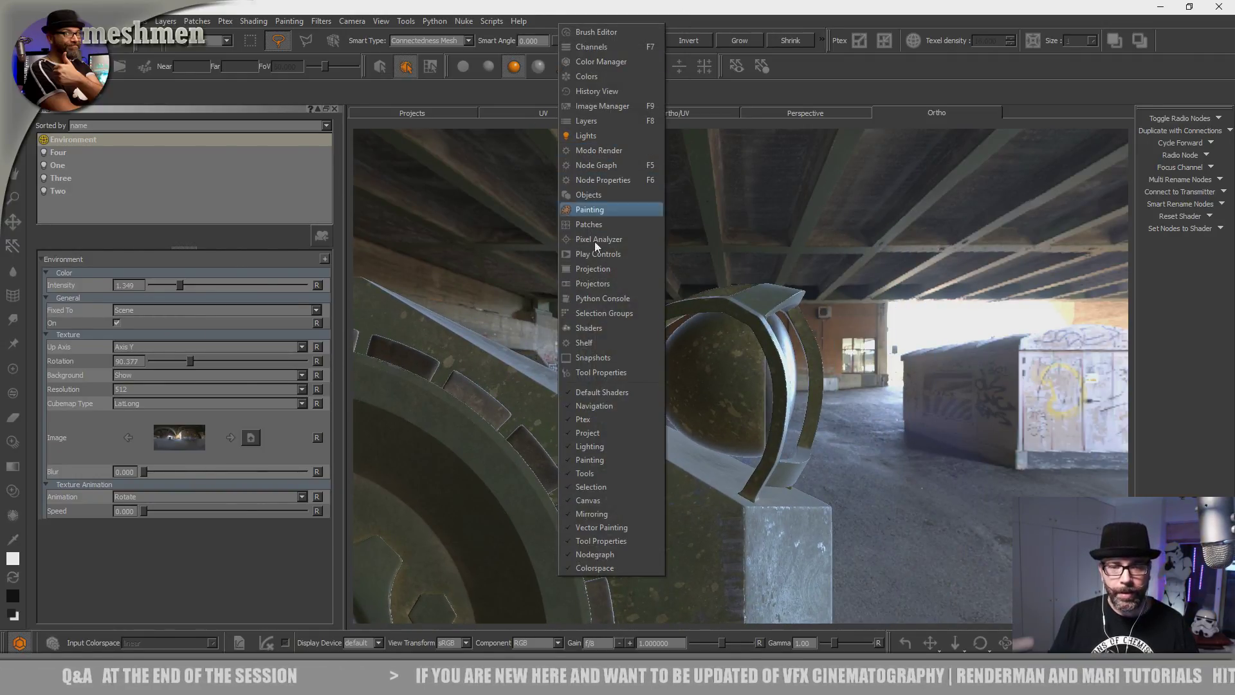
click(597, 164)
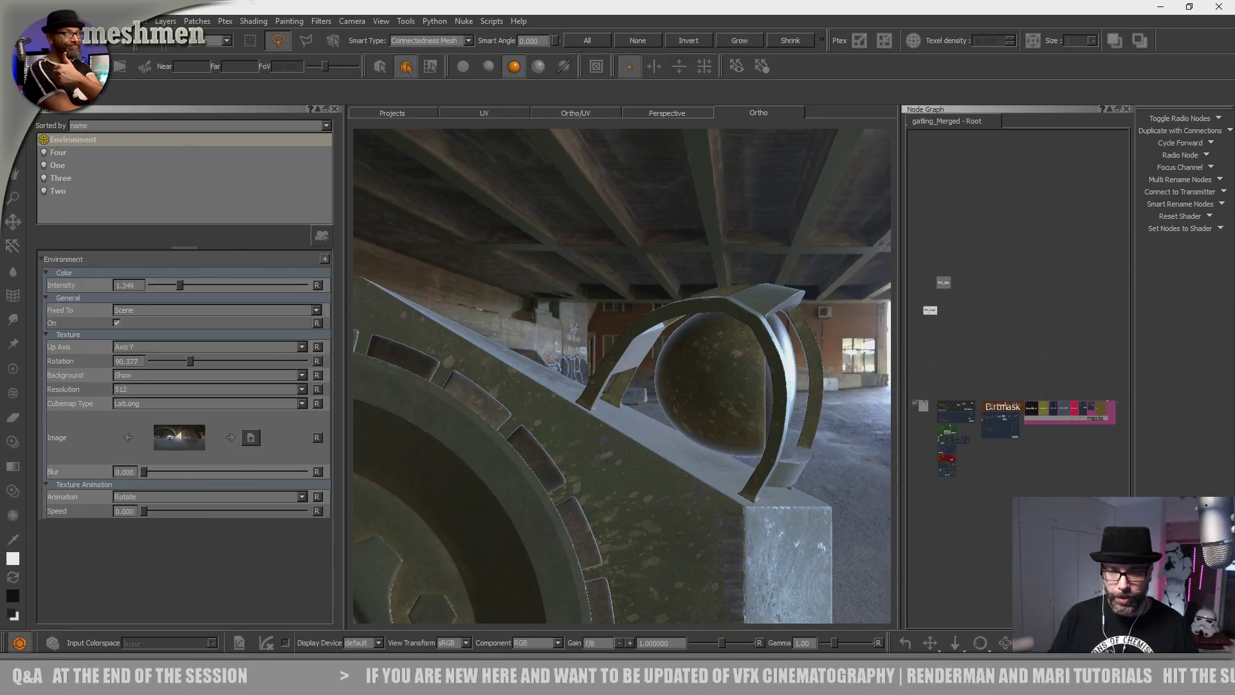
scroll(994, 438, up, 5)
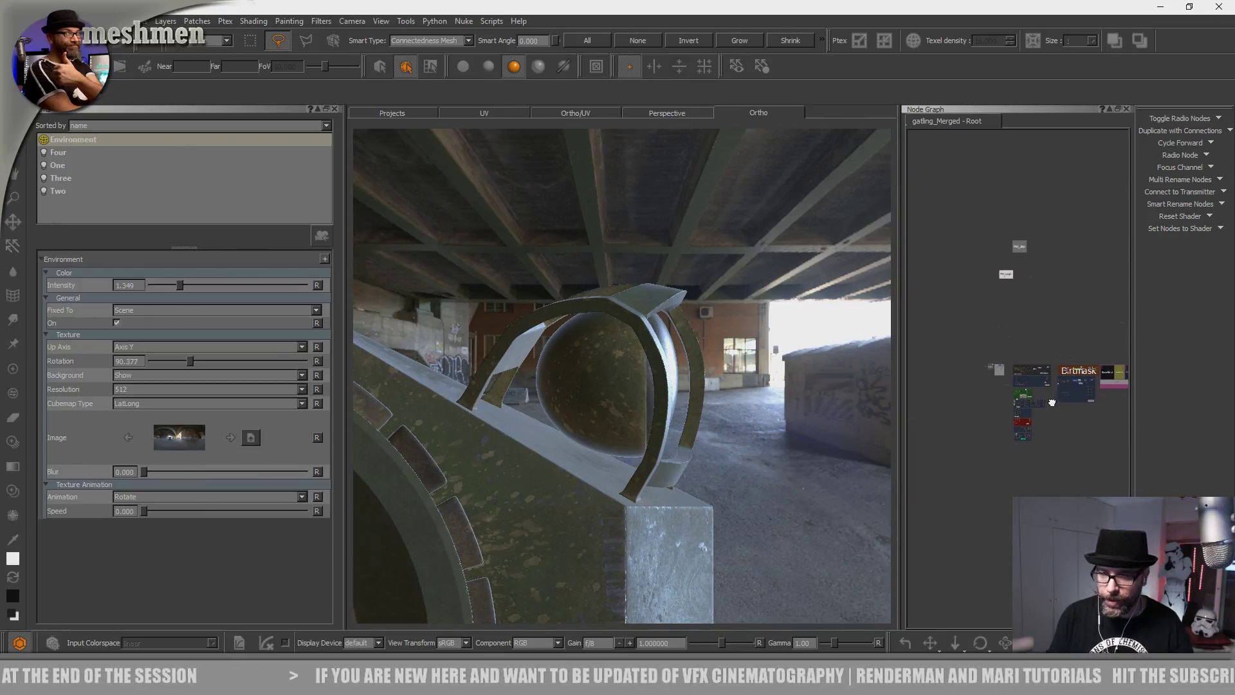
middle_drag(995, 403, 1022, 415)
mouse_move(1088, 392)
middle_down()
mouse_move(1029, 396)
mouse_move(1089, 379)
middle_up()
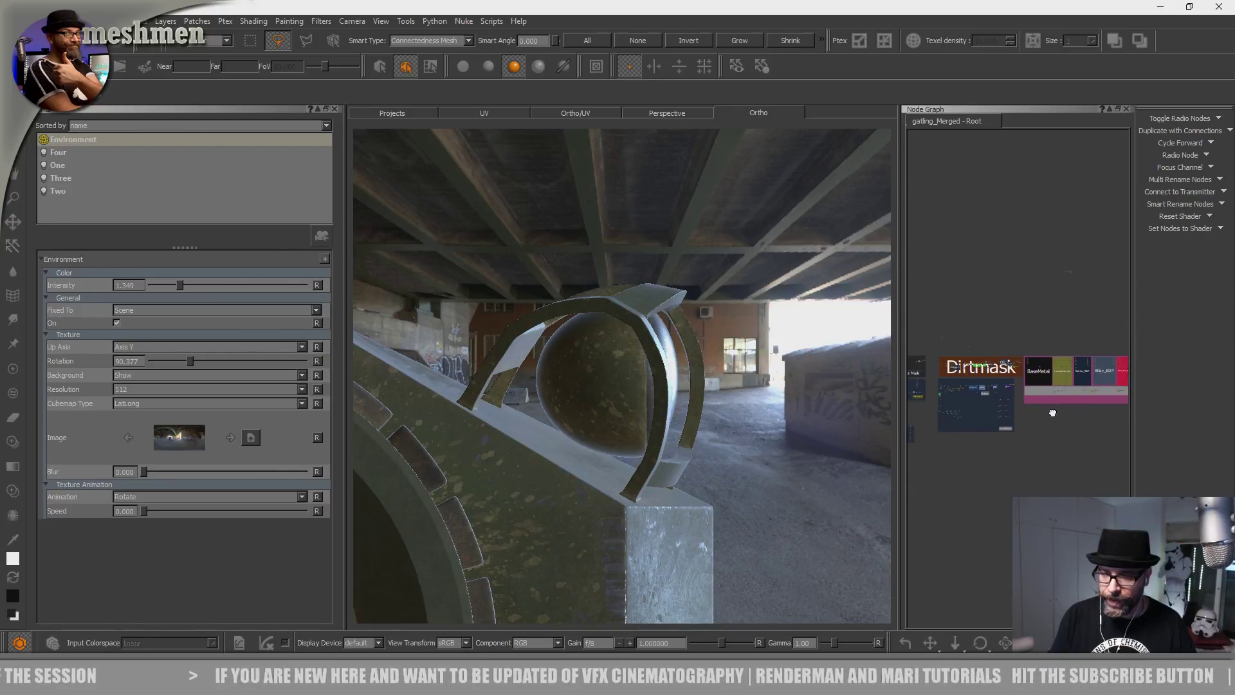
drag(900, 440, 770, 437)
middle_drag(943, 328, 1025, 224)
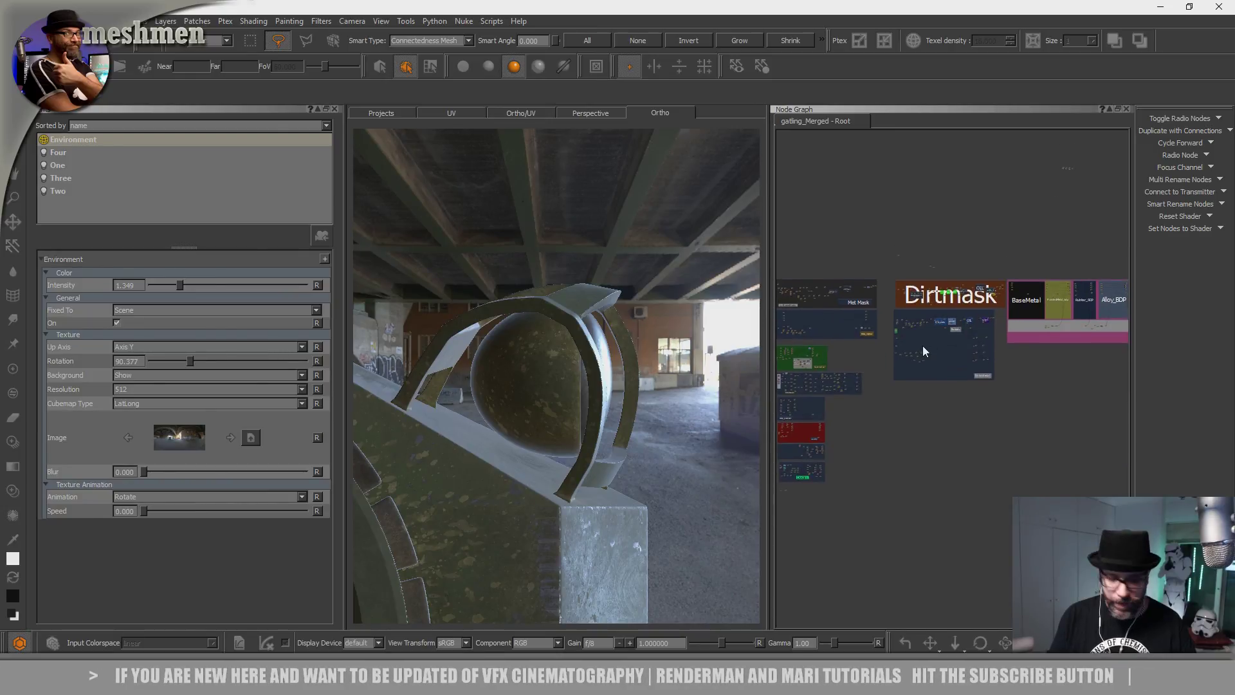
key(j)
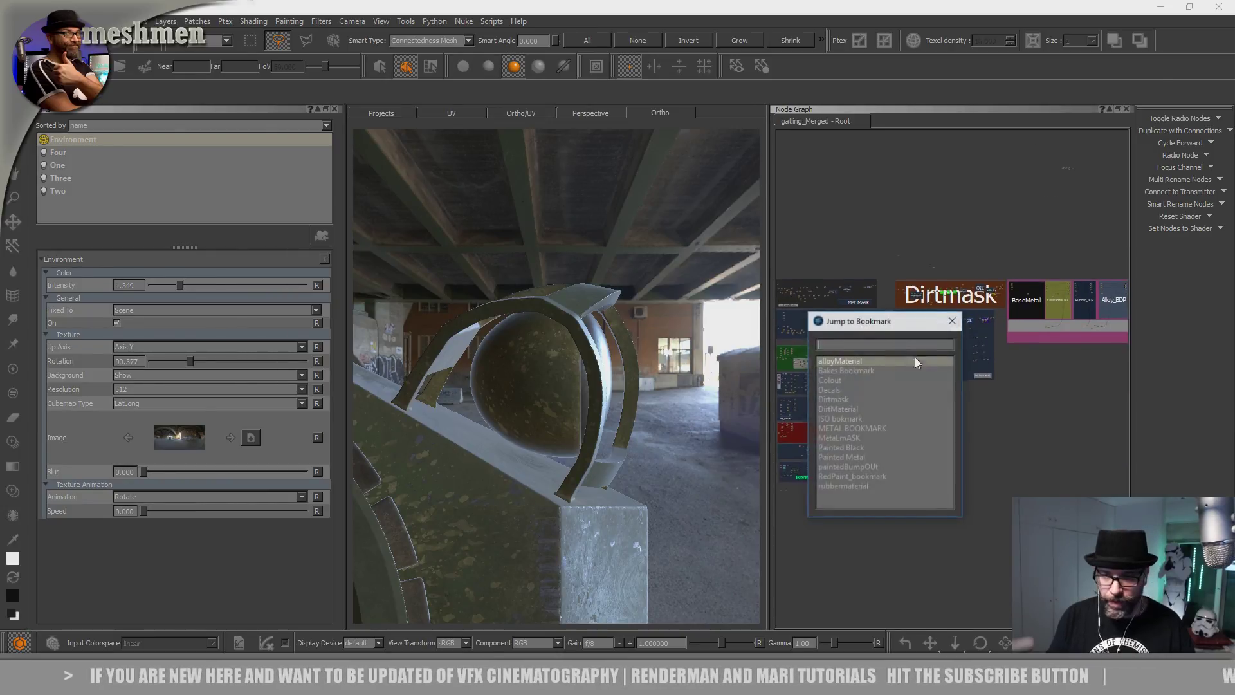
click(845, 400)
double_click(843, 400)
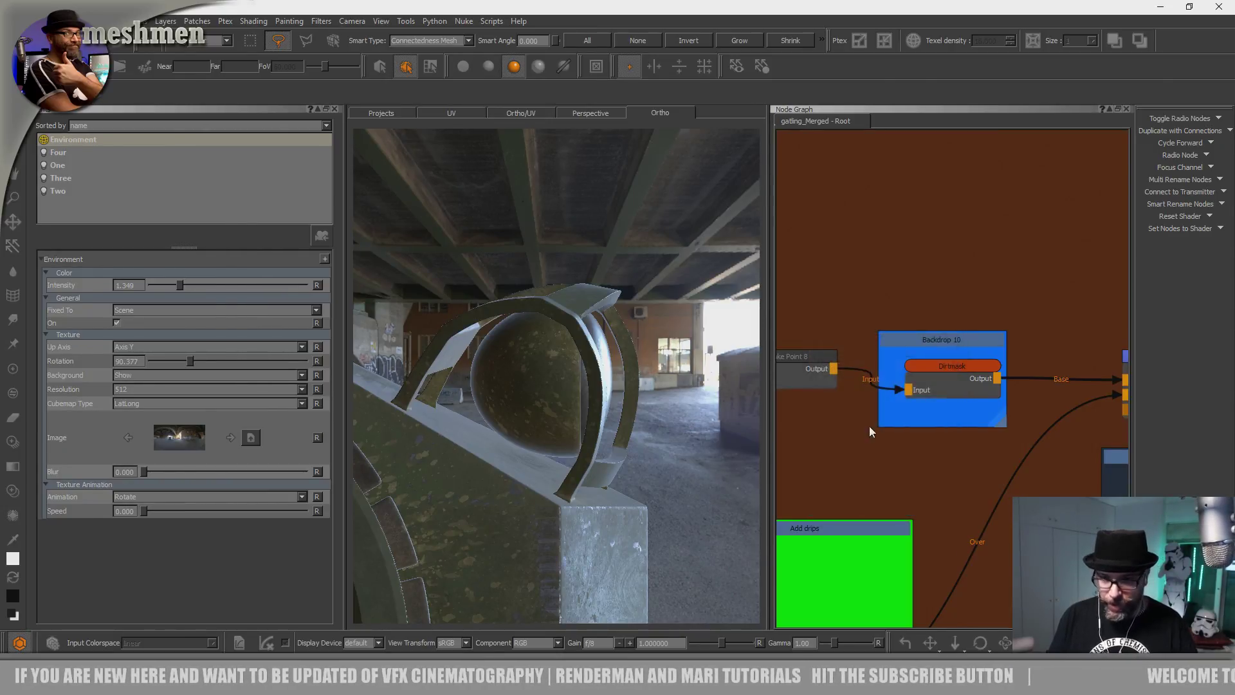
scroll(935, 417, down, 5)
middle_drag(915, 393, 843, 277)
middle_drag(960, 361, 1053, 367)
middle_drag(862, 403, 1041, 393)
middle_drag(964, 405, 830, 421)
middle_drag(1029, 380, 836, 389)
middle_drag(1070, 386, 887, 397)
mouse_move(1001, 406)
middle_down()
mouse_move(874, 430)
mouse_move(815, 412)
middle_up()
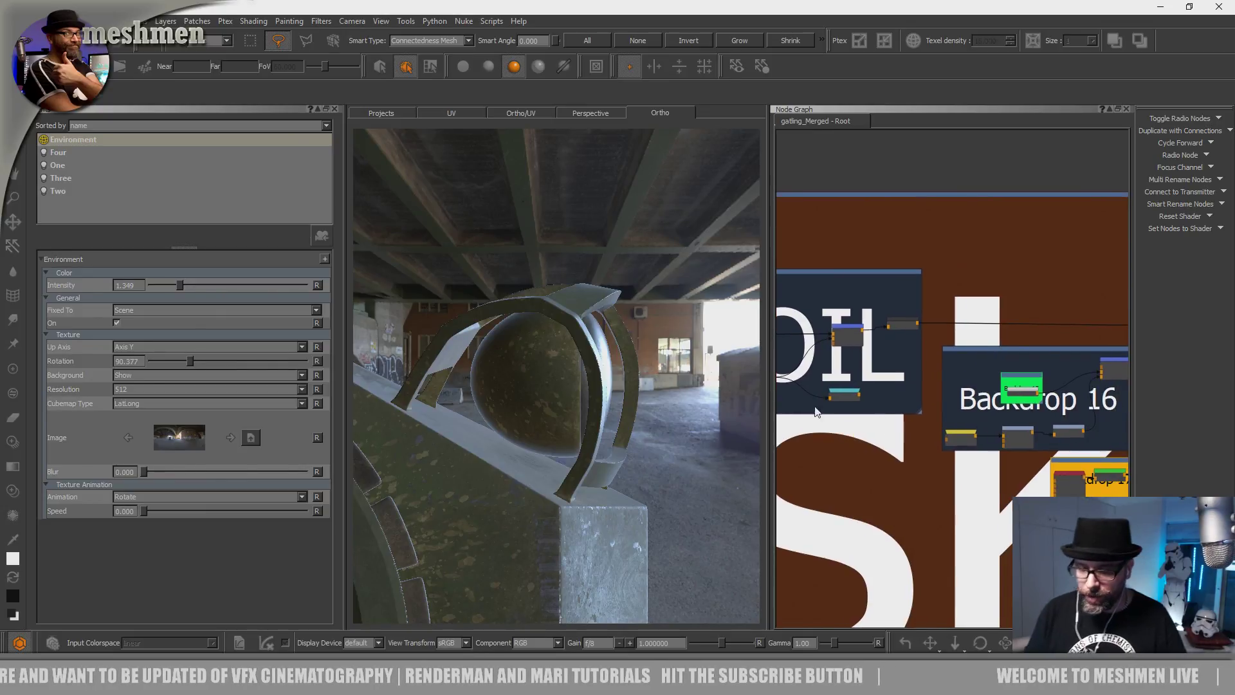
drag(768, 404, 543, 400)
middle_drag(773, 456, 906, 362)
scroll(880, 365, down, 3)
scroll(880, 370, down, 4)
scroll(902, 256, up, 8)
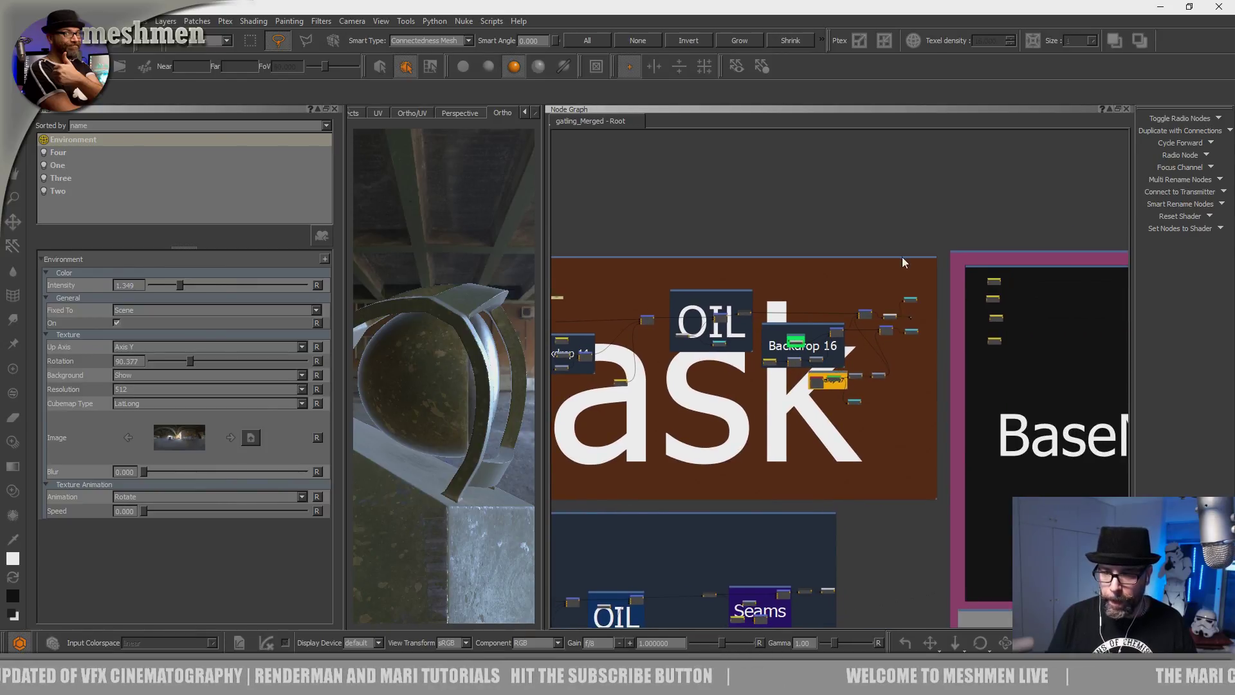
middle_drag(834, 332, 824, 331)
middle_drag(571, 373, 821, 350)
scroll(825, 358, down, 3)
scroll(823, 357, down, 1)
middle_drag(915, 342, 1102, 320)
middle_drag(884, 397, 763, 273)
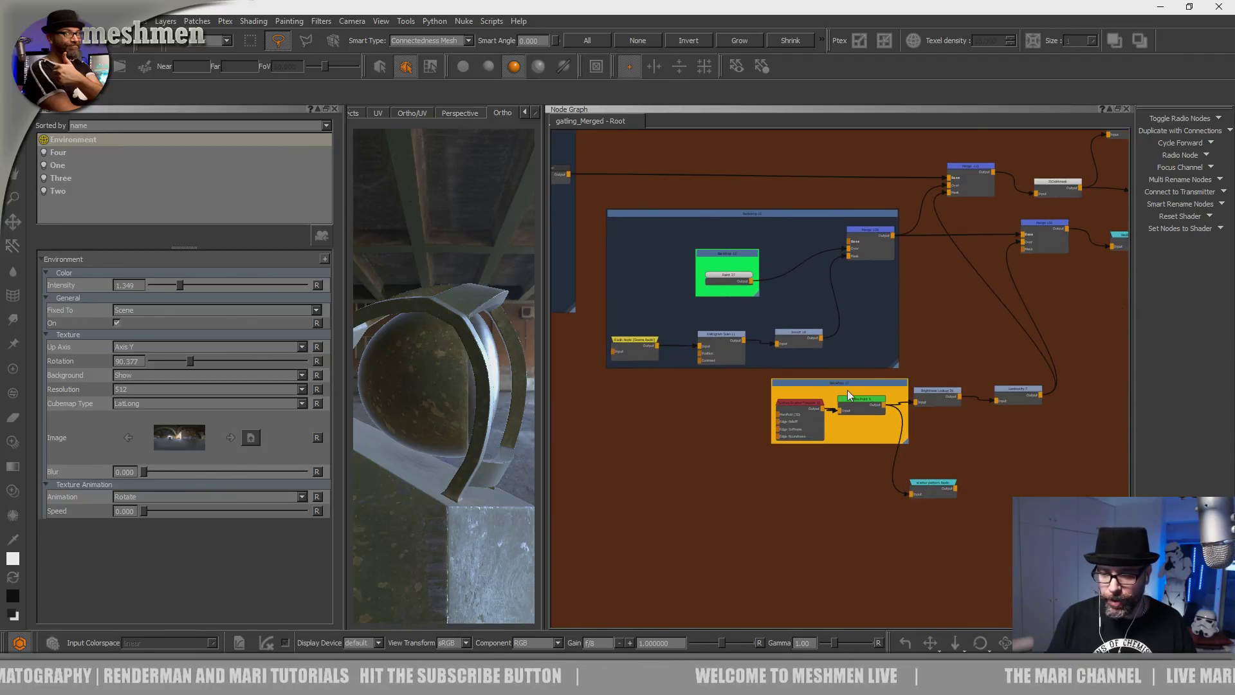
scroll(847, 390, up, 6)
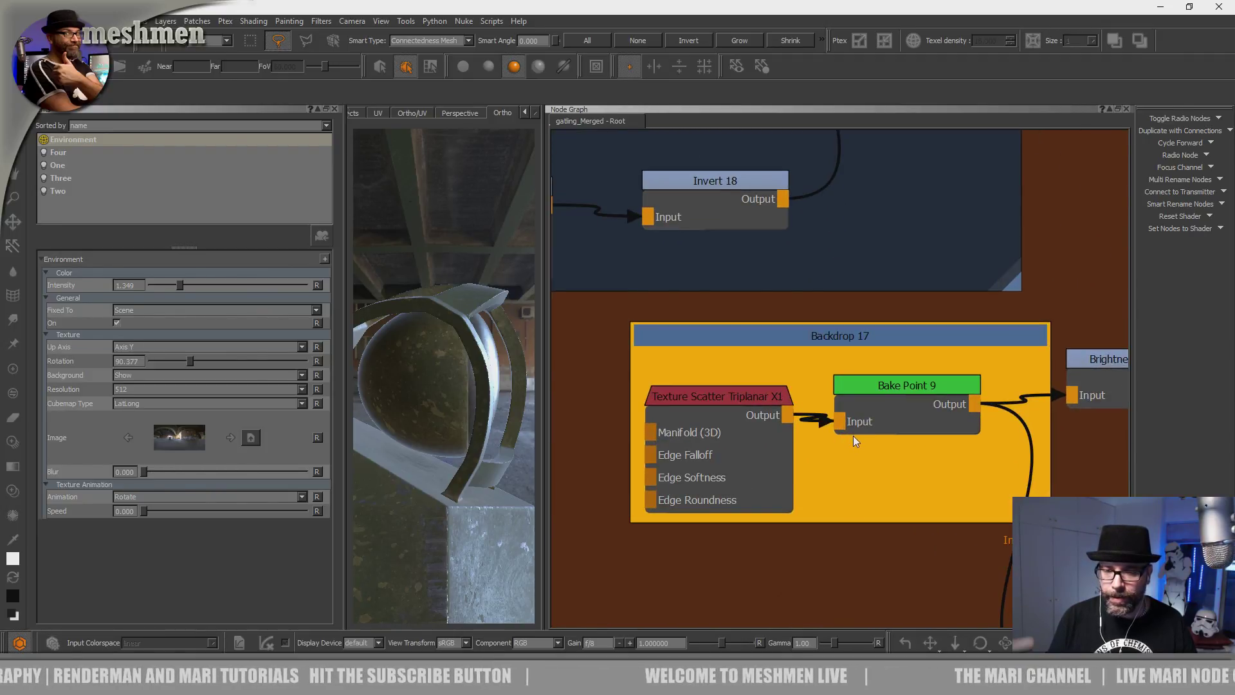
scroll(853, 435, down, 6)
middle_drag(738, 350, 937, 475)
middle_drag(793, 393, 896, 450)
scroll(888, 421, up, 6)
click(820, 281)
scroll(820, 295, down, 6)
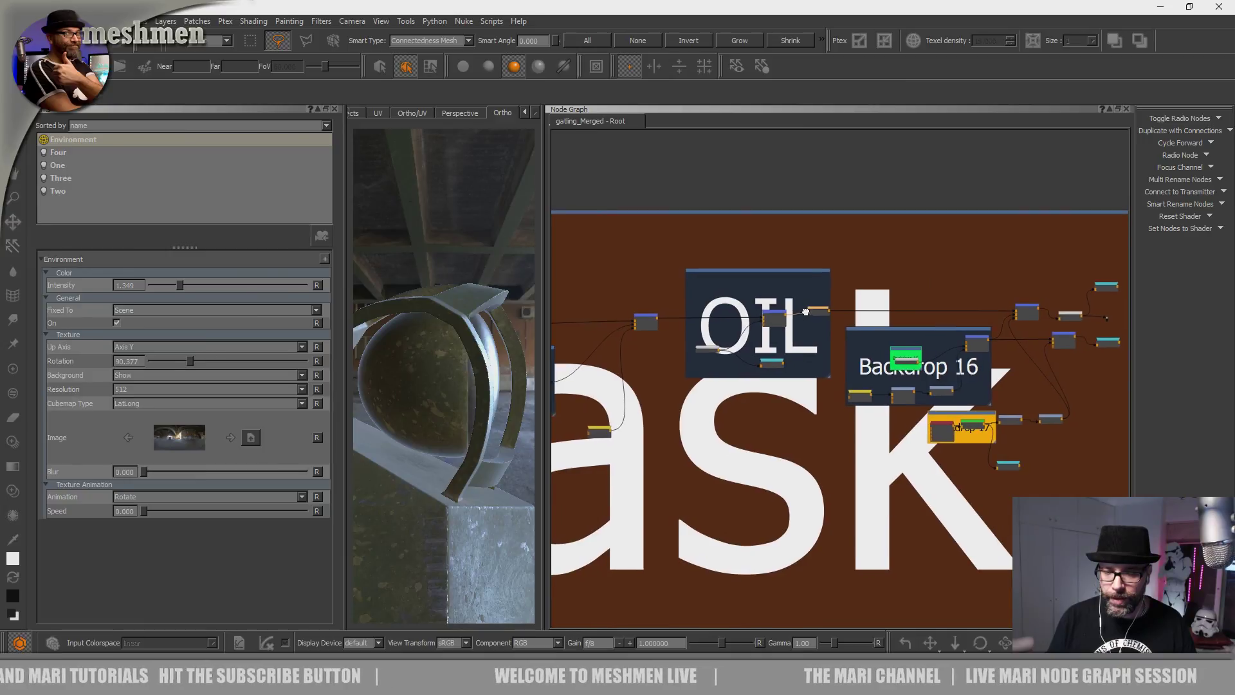
scroll(819, 353, up, 3)
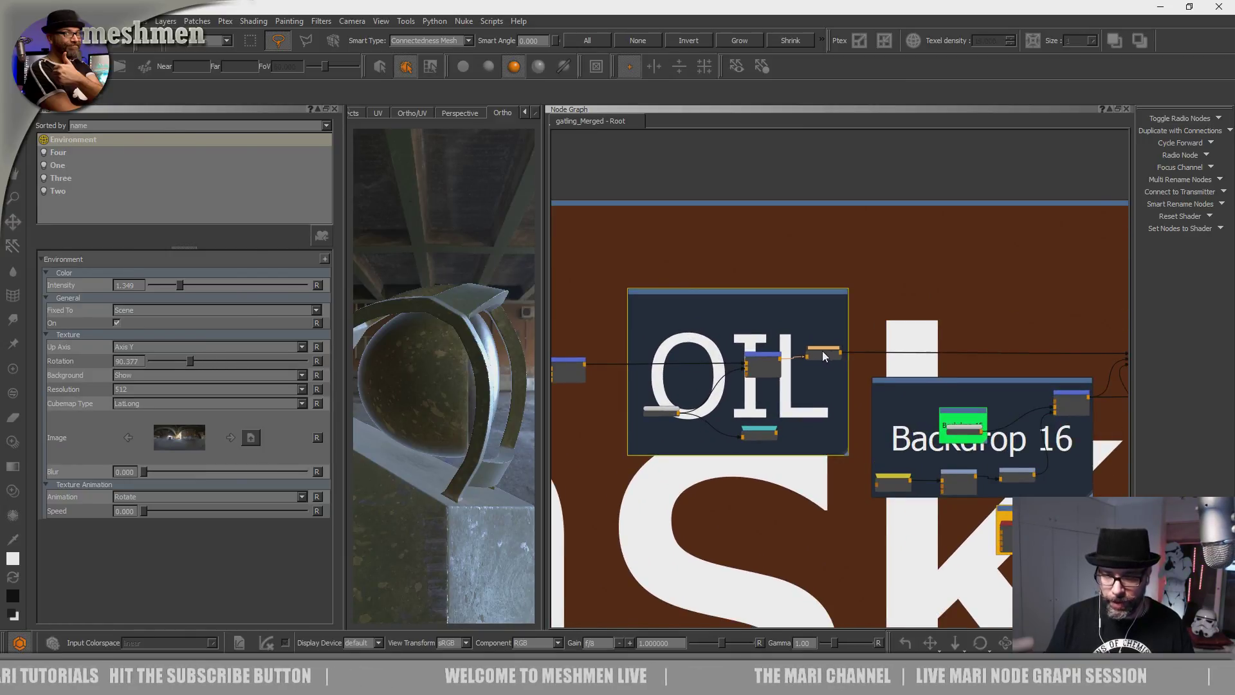
drag(822, 350, 828, 352)
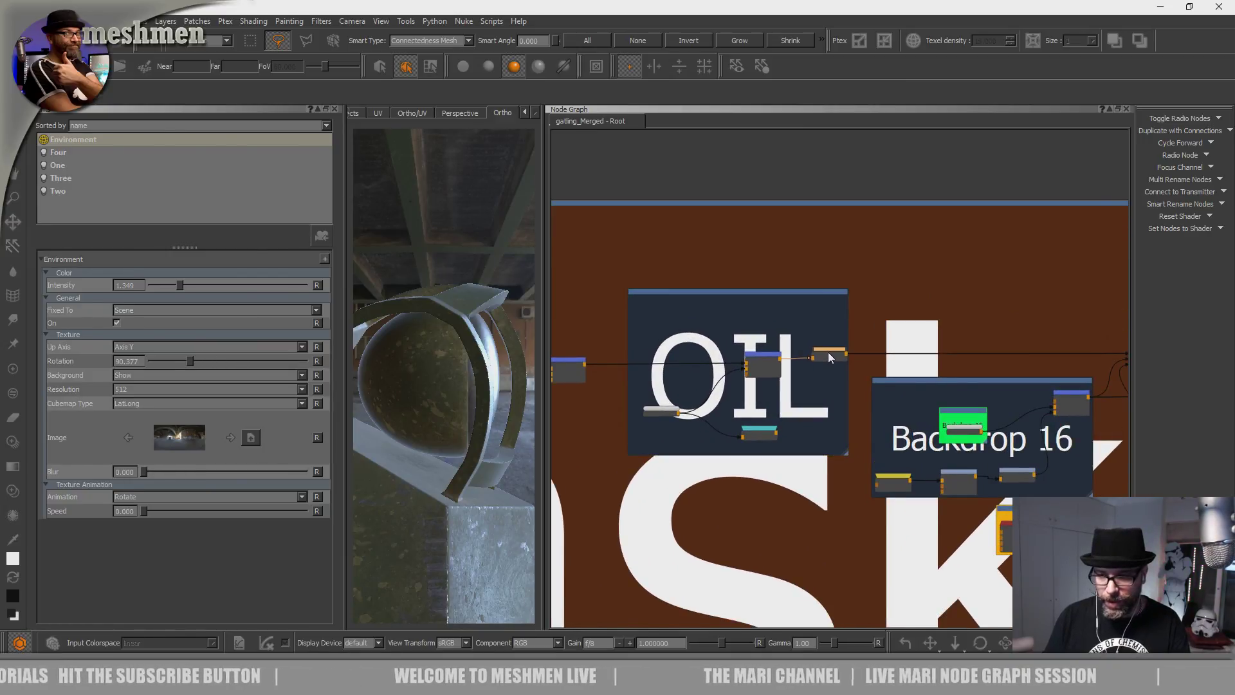
key(Delete)
mouse_move(729, 370)
middle_down()
mouse_move(939, 371)
mouse_move(954, 353)
middle_up()
scroll(774, 372, up, 3)
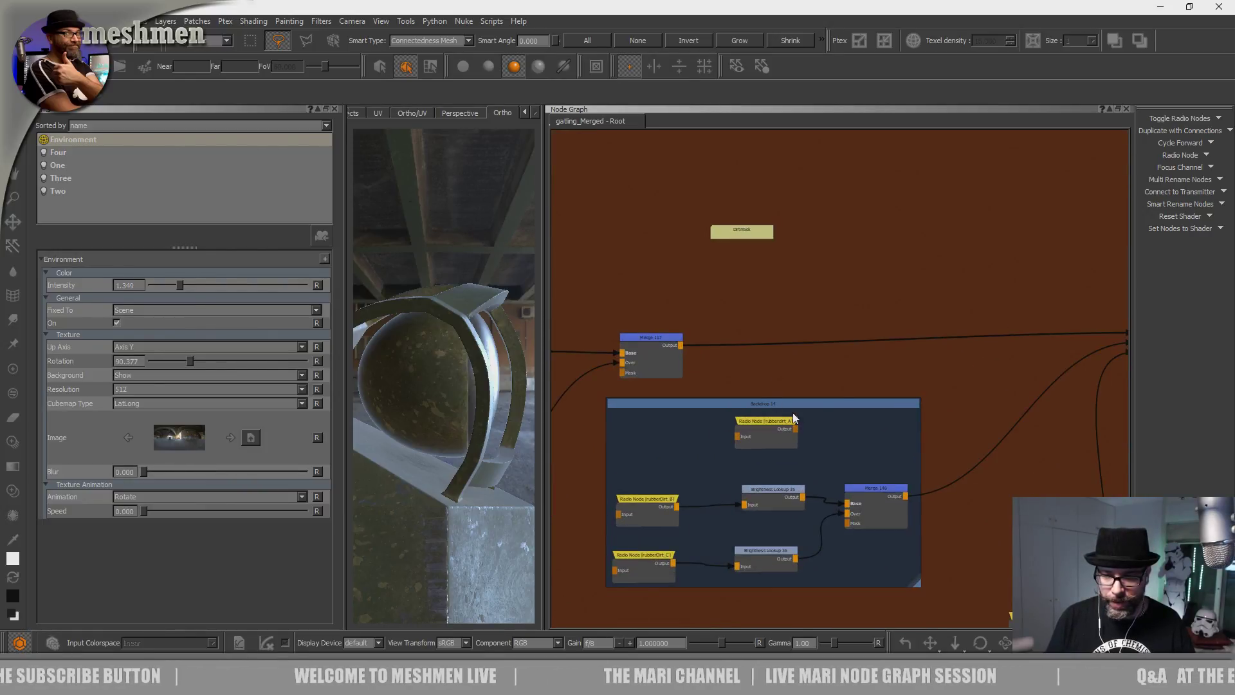
middle_drag(792, 413, 662, 368)
middle_drag(857, 411, 1040, 412)
click(704, 294)
scroll(715, 293, down, 2)
middle_drag(889, 296, 1079, 313)
scroll(737, 319, up, 3)
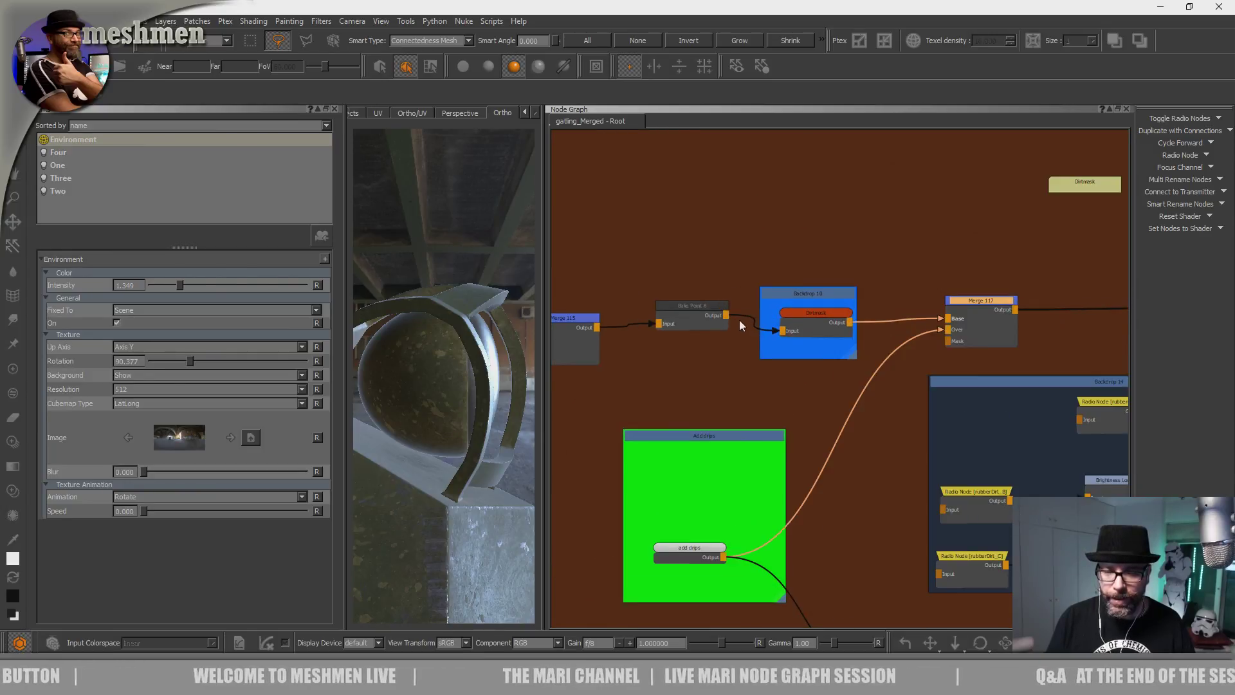
click(814, 319)
scroll(829, 312, up, 3)
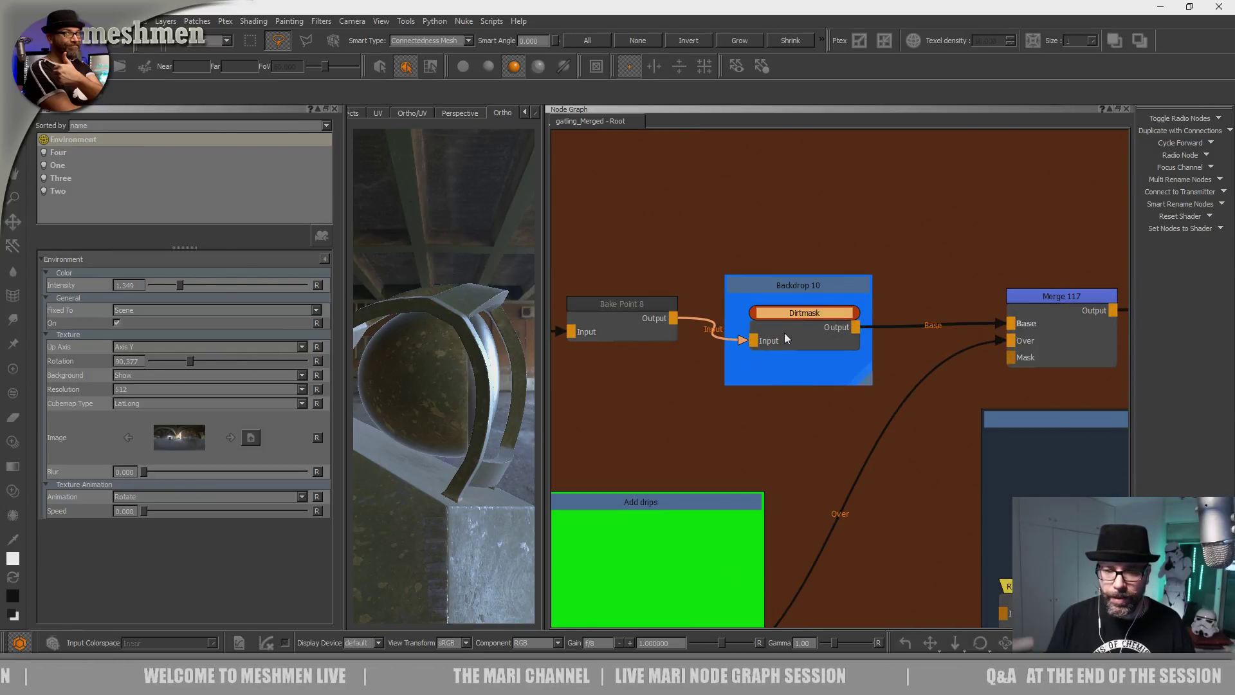
middle_drag(636, 316, 771, 335)
scroll(761, 330, down, 3)
mouse_move(996, 335)
middle_down()
mouse_move(846, 331)
mouse_move(727, 353)
mouse_move(979, 335)
middle_up()
middle_drag(757, 410, 818, 399)
scroll(739, 332, up, 5)
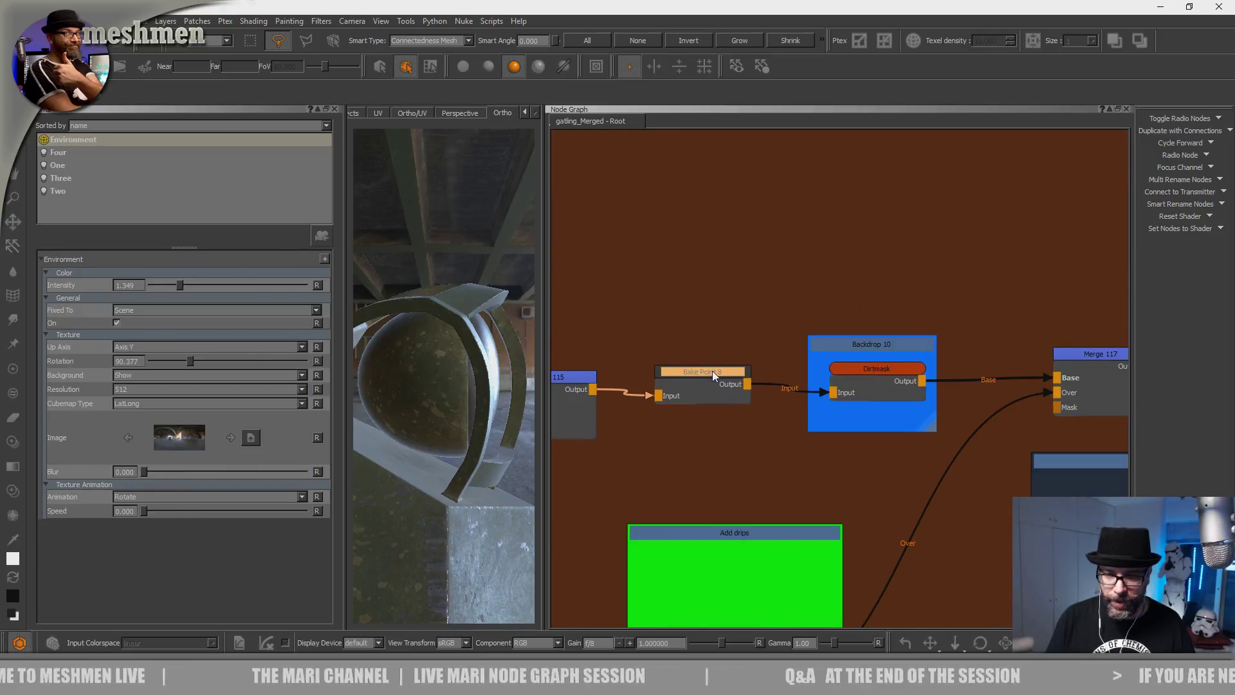
scroll(717, 377, down, 3)
scroll(722, 546, up, 2)
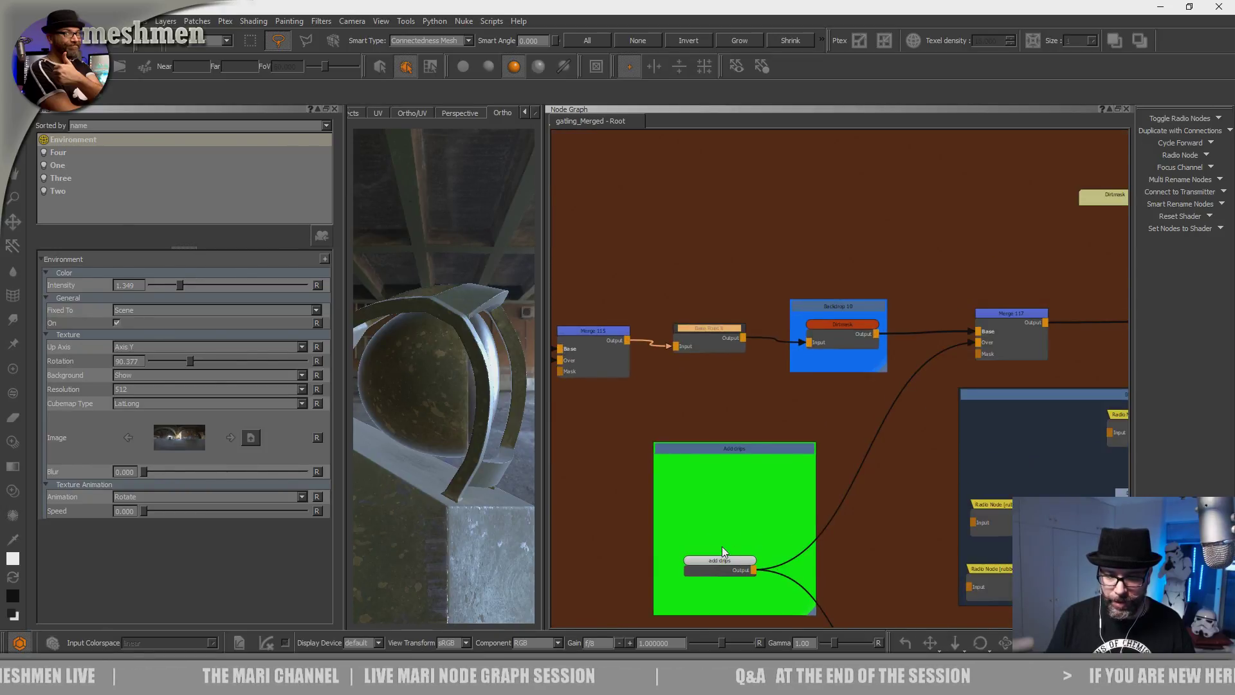
middle_drag(722, 546, 770, 434)
scroll(770, 438, up, 3)
scroll(776, 410, up, 1)
scroll(775, 411, down, 6)
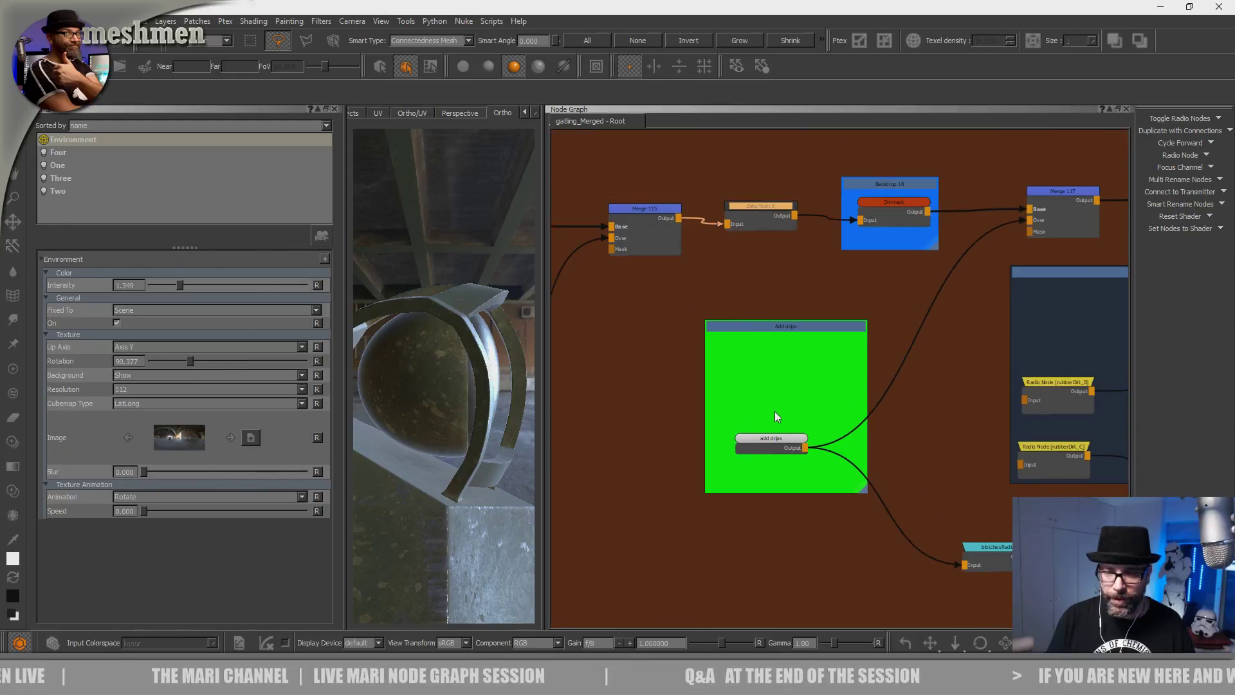
middle_drag(806, 383, 725, 382)
middle_drag(556, 393, 741, 399)
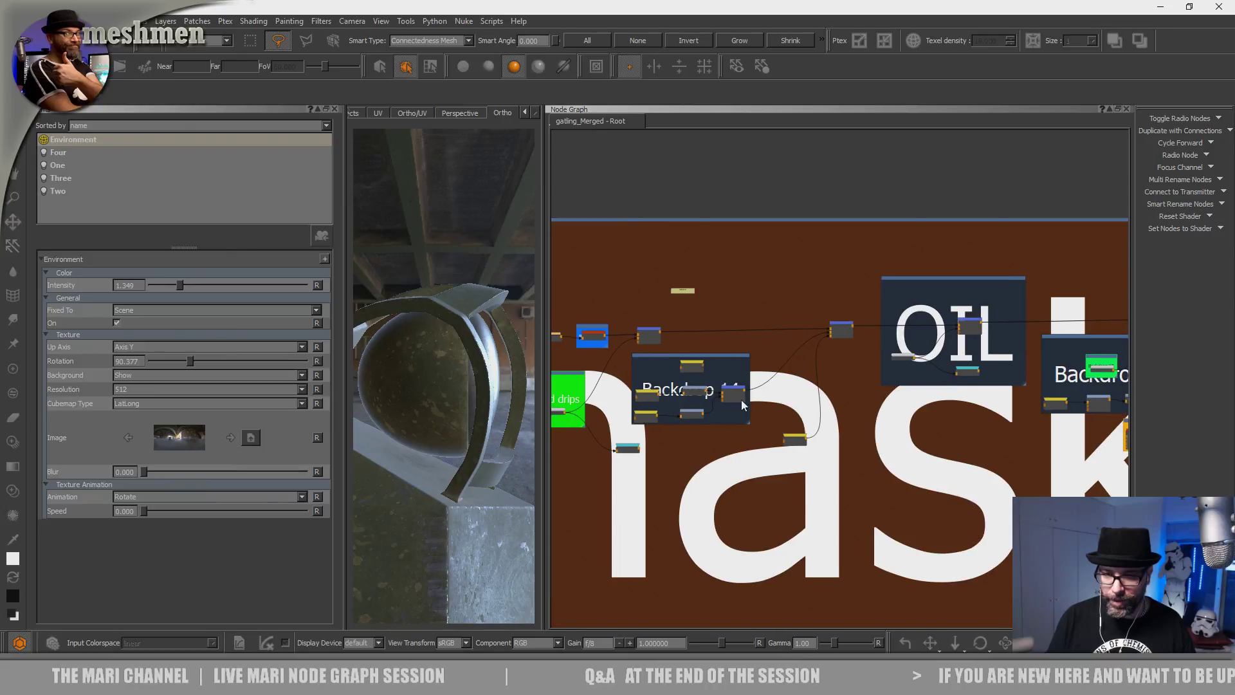
middle_drag(564, 371, 751, 362)
scroll(751, 361, up, 2)
scroll(756, 335, up, 1)
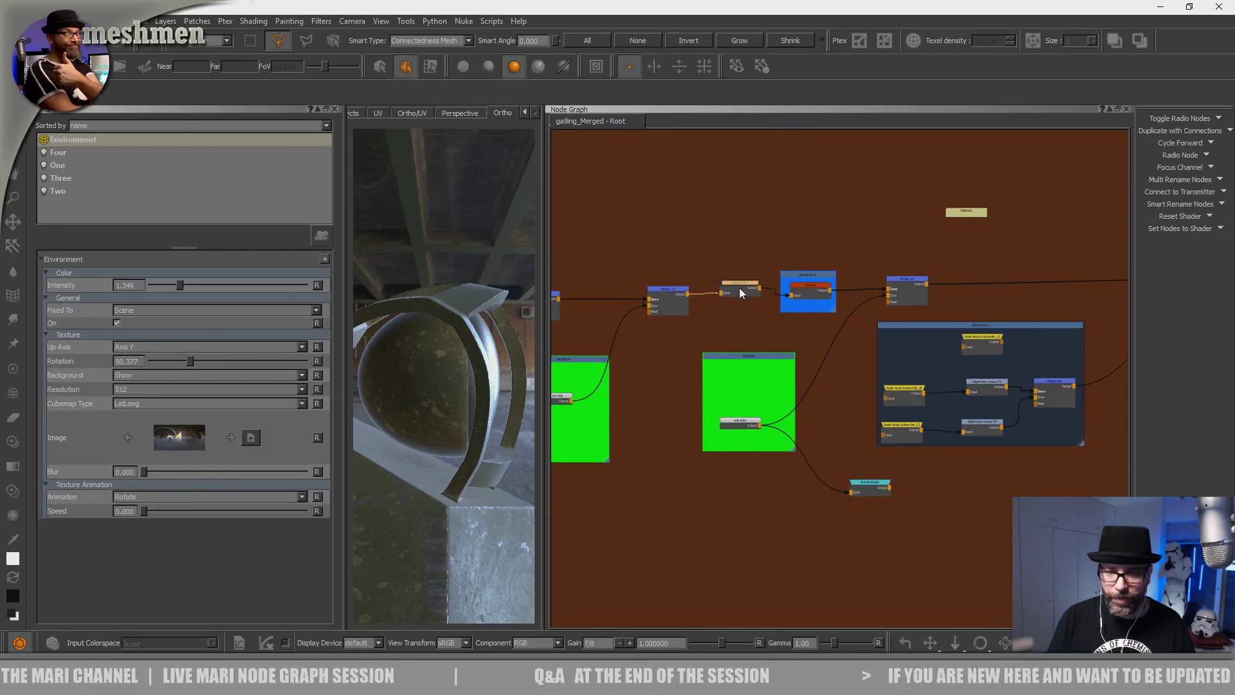
Display Bake Point 8 in the Node Properties panel.
double_click(736, 294)
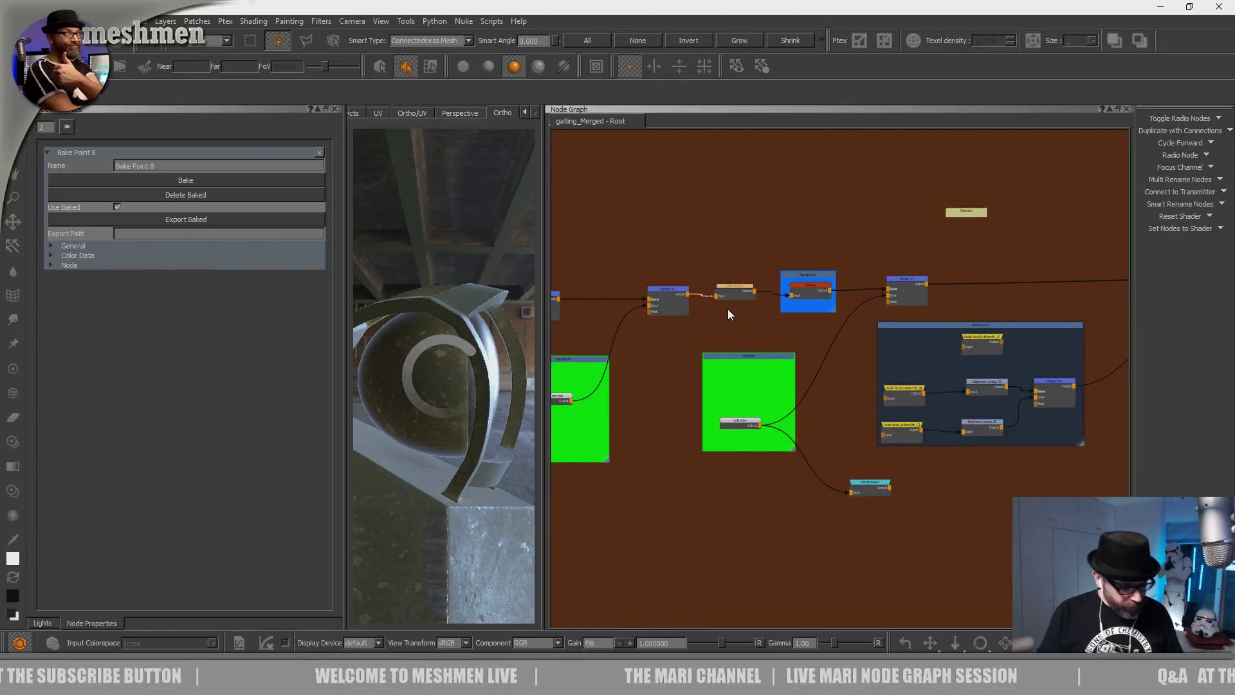
Nudge Bake Point 8 up and to the left in the graph.
scroll(727, 301, up, 2)
scroll(727, 299, up, 2)
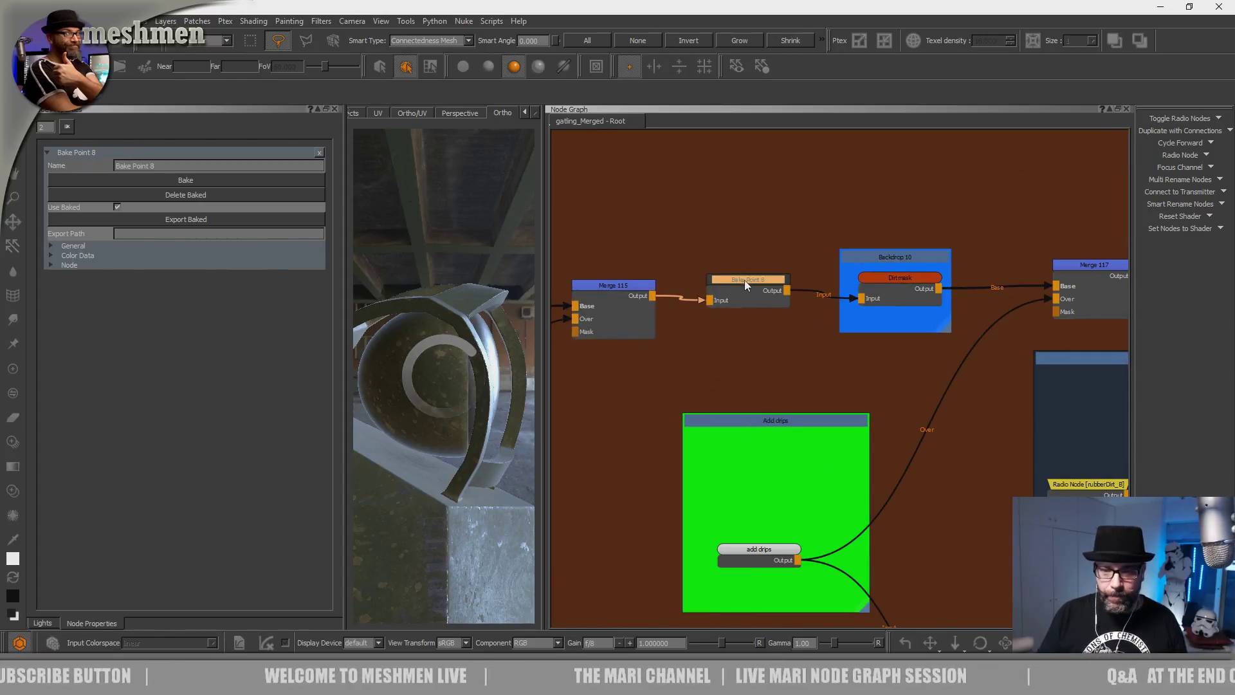
drag(753, 280, 750, 279)
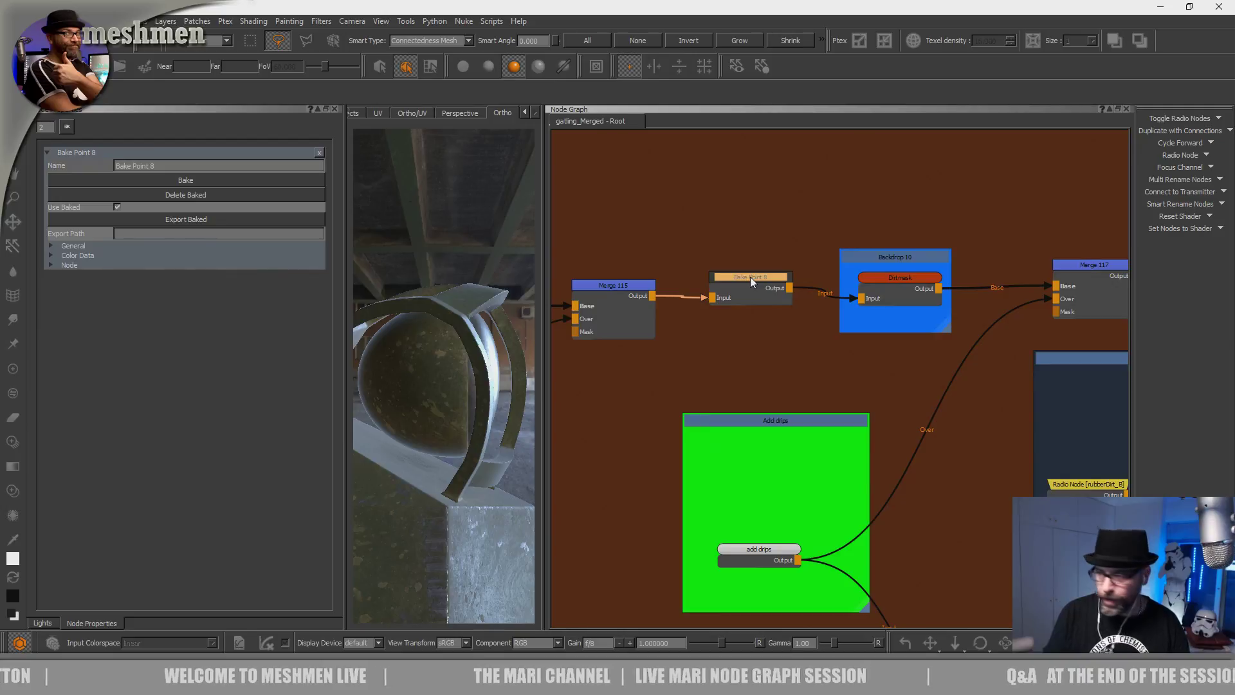
drag(761, 285, 757, 286)
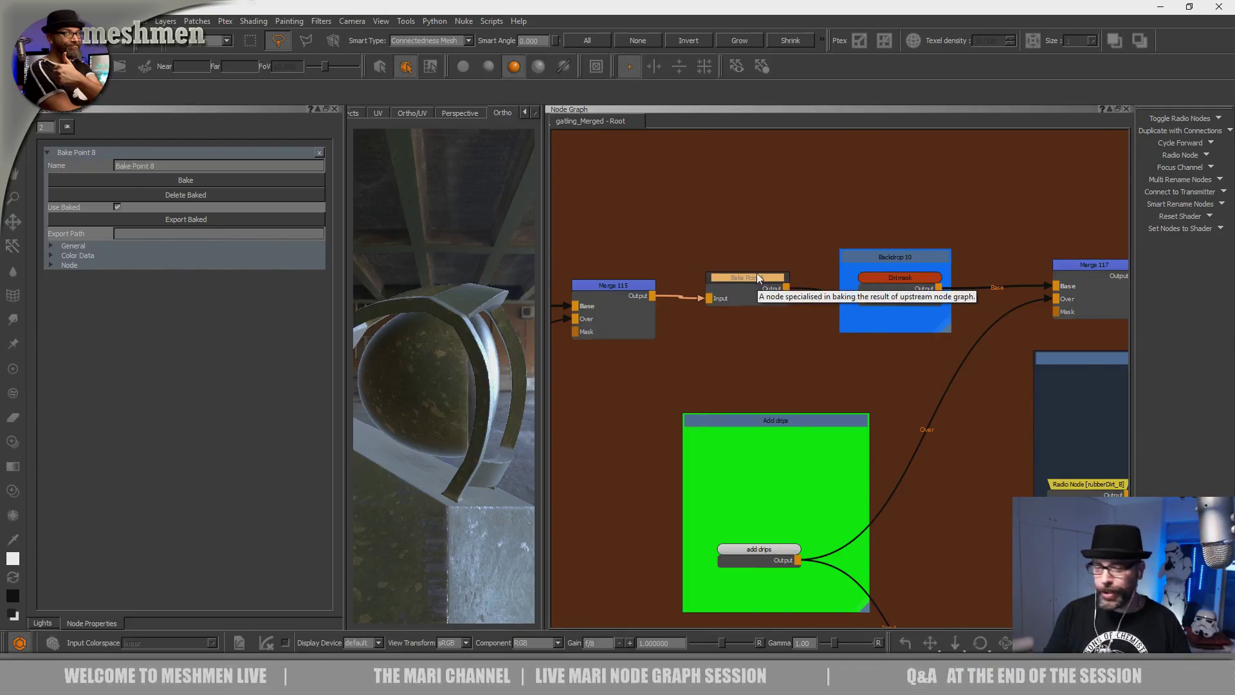
click(760, 280)
Pan the node graph to the blotches and green Add drips backdrops.
scroll(741, 392, down, 4)
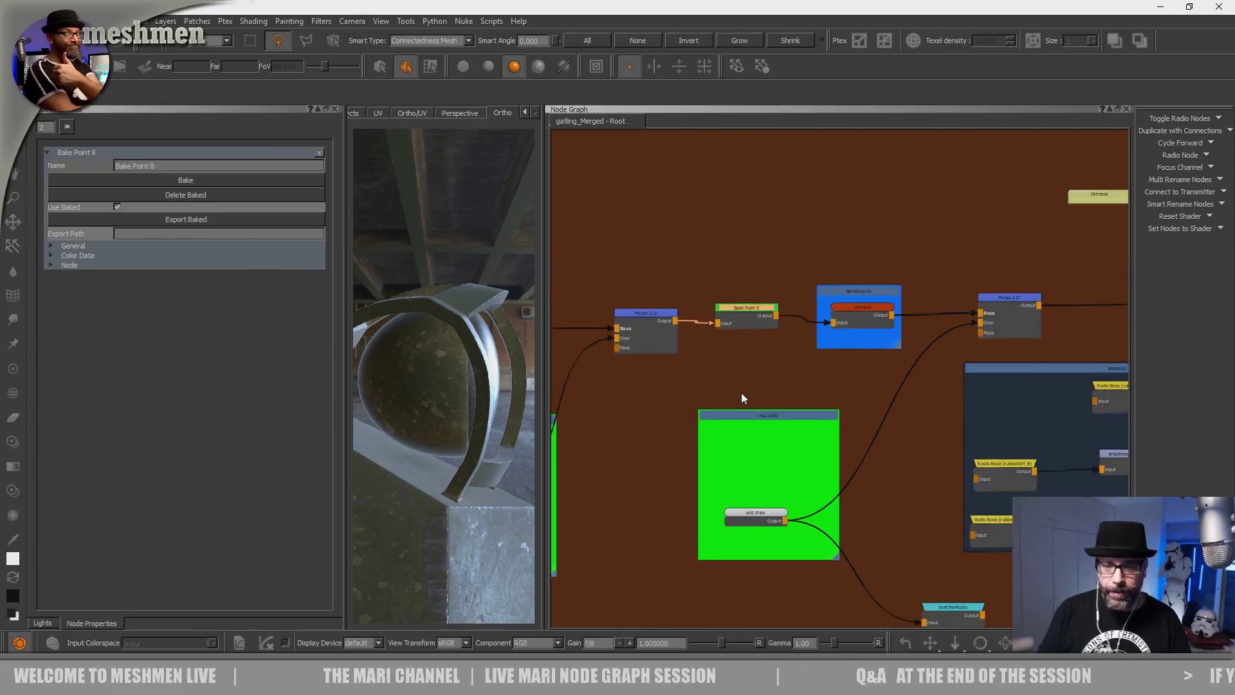
mouse_move(769, 378)
middle_down()
mouse_move(739, 378)
mouse_move(783, 383)
middle_up()
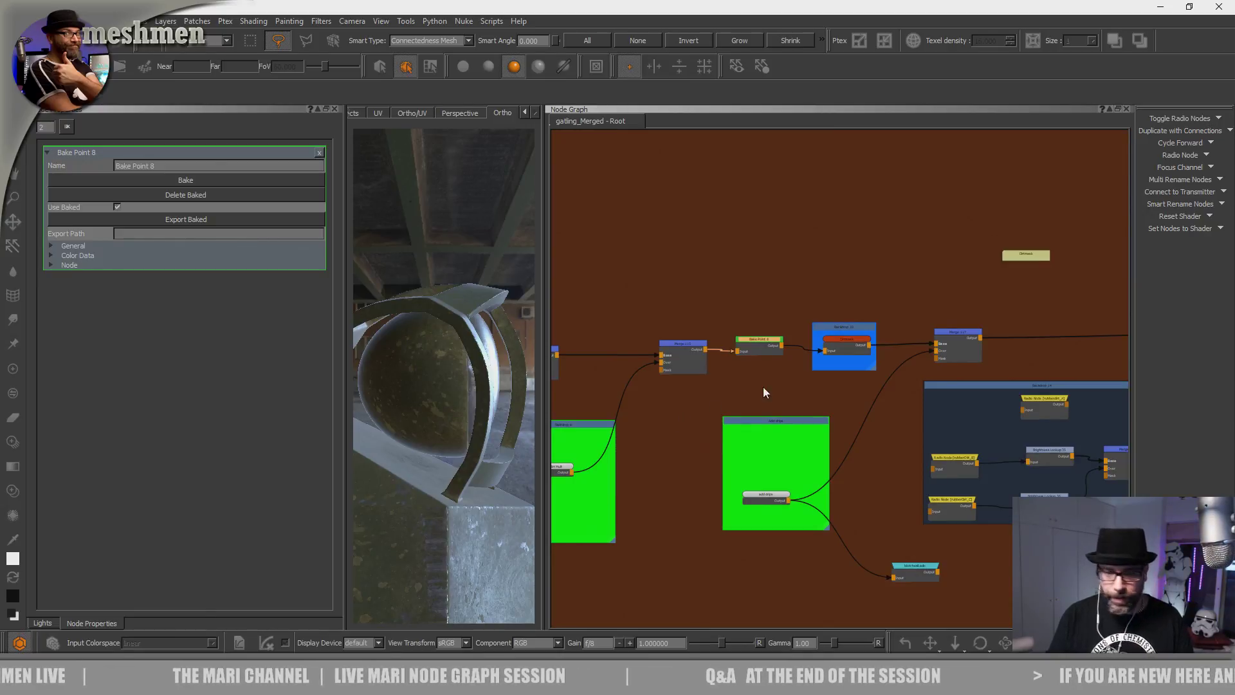
middle_drag(717, 448, 694, 452)
scroll(799, 387, down, 5)
middle_drag(807, 398, 757, 275)
middle_drag(833, 379, 899, 349)
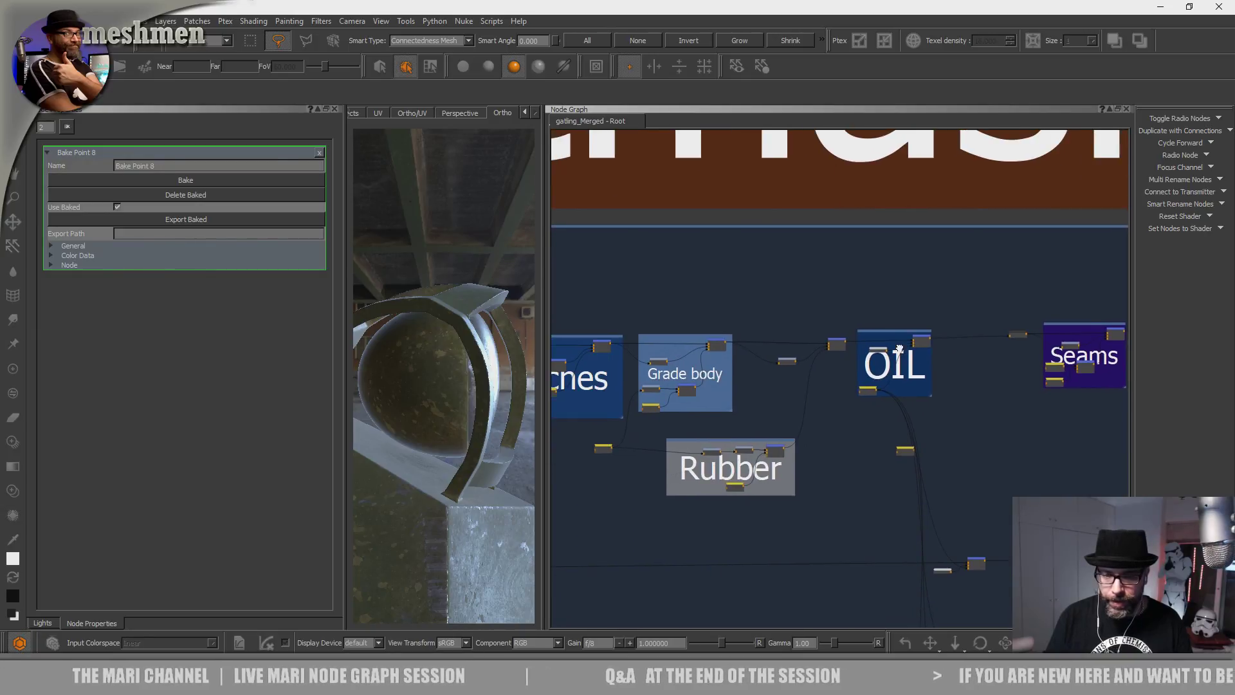
middle_drag(776, 340, 939, 362)
middle_drag(911, 249, 975, 318)
middle_drag(879, 286, 791, 430)
middle_drag(879, 270, 866, 340)
scroll(867, 346, up, 5)
scroll(866, 360, down, 2)
scroll(935, 373, up, 1)
middle_drag(934, 371, 694, 412)
middle_drag(818, 397, 631, 385)
scroll(849, 440, up, 3)
Select the blotchesRadio node, then Radio Node 6 [add drips] to inspect its properties.
click(875, 442)
scroll(840, 471, down, 5)
middle_drag(797, 489, 903, 250)
middle_drag(822, 375, 917, 223)
scroll(761, 454, up, 5)
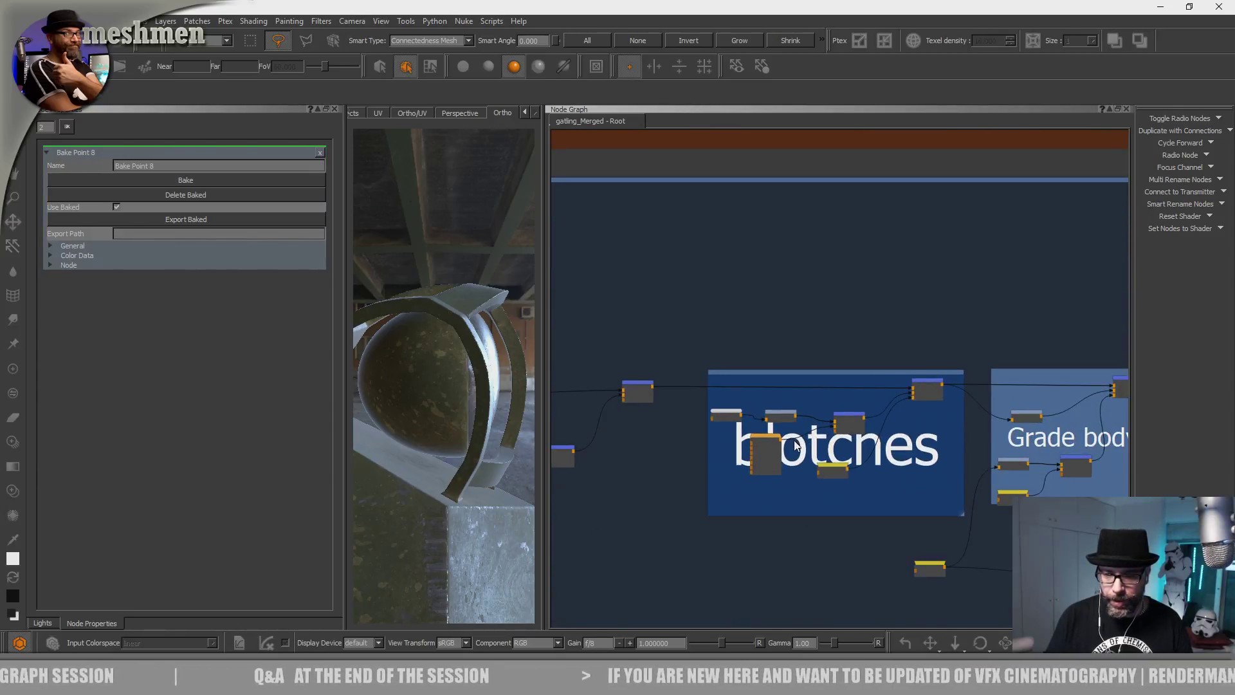
drag(910, 511, 905, 512)
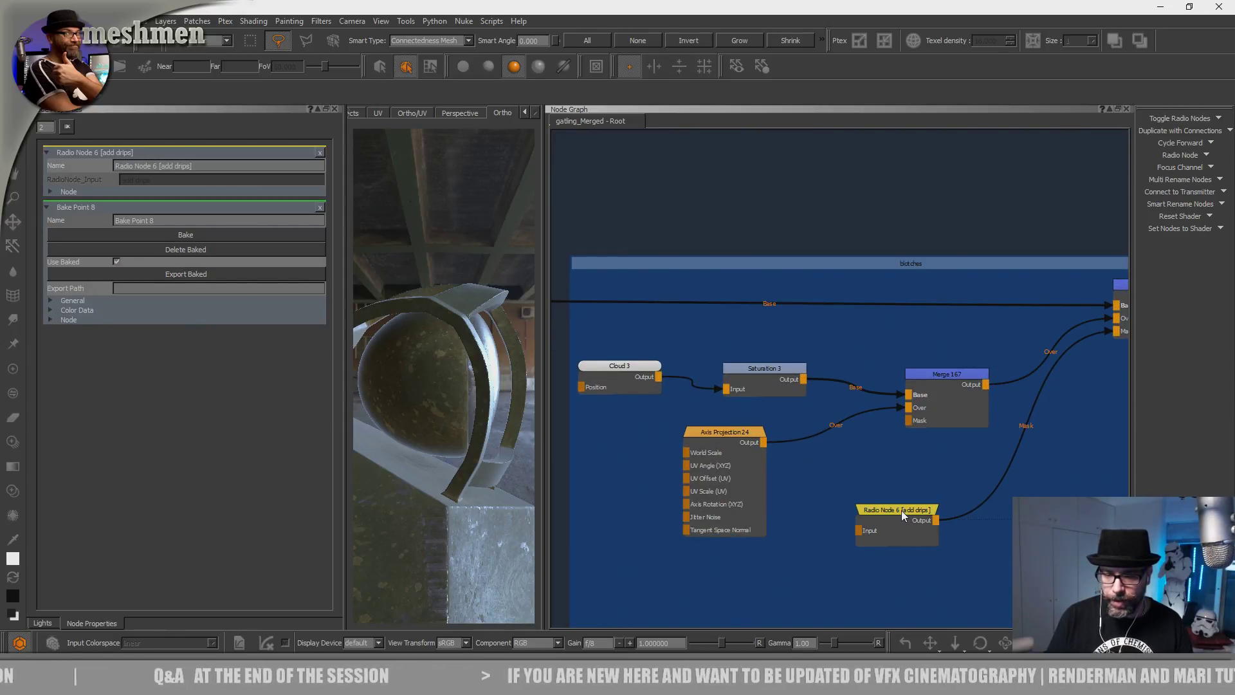
Preview the add drips mask on the whole vehicle model.
key(1)
middle_drag(810, 427, 788, 439)
alt+right_drag(492, 439, 439, 449)
alt+drag(439, 449, 521, 474)
Create a Bake Point after Merge 68 with the 'bake' search, confirm its settings, and bake it.
middle_drag(615, 477, 766, 452)
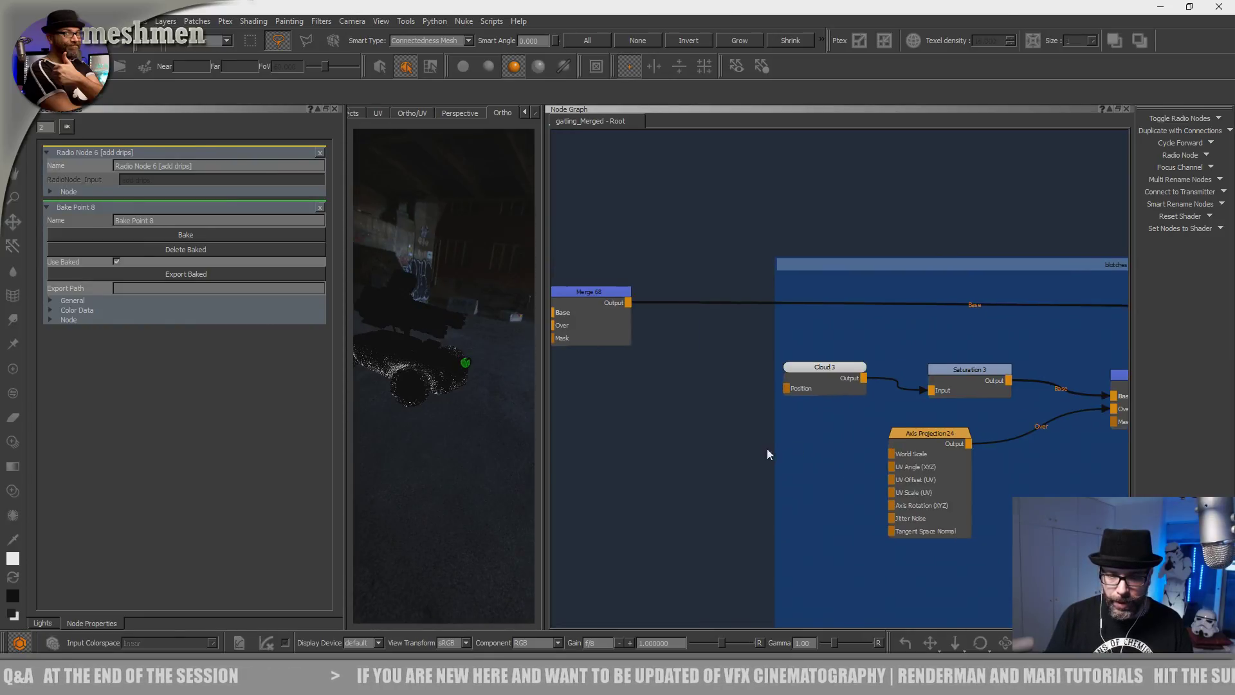
click(702, 331)
key(Tab)
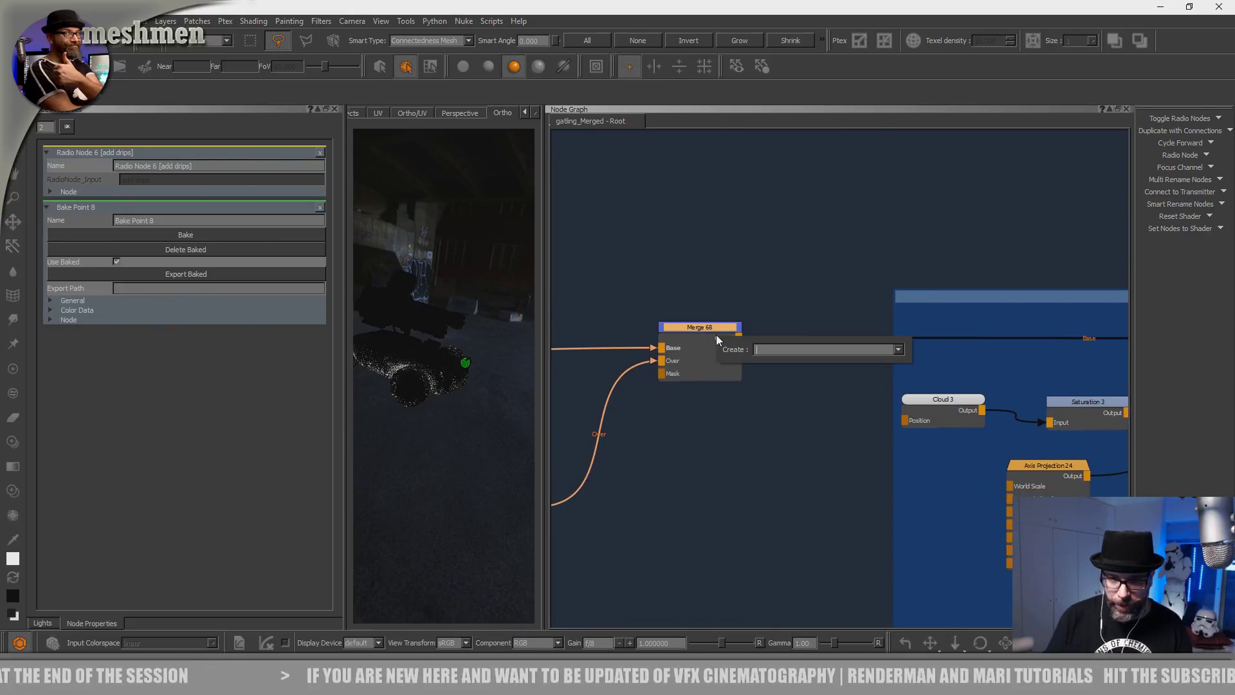
text(bake)
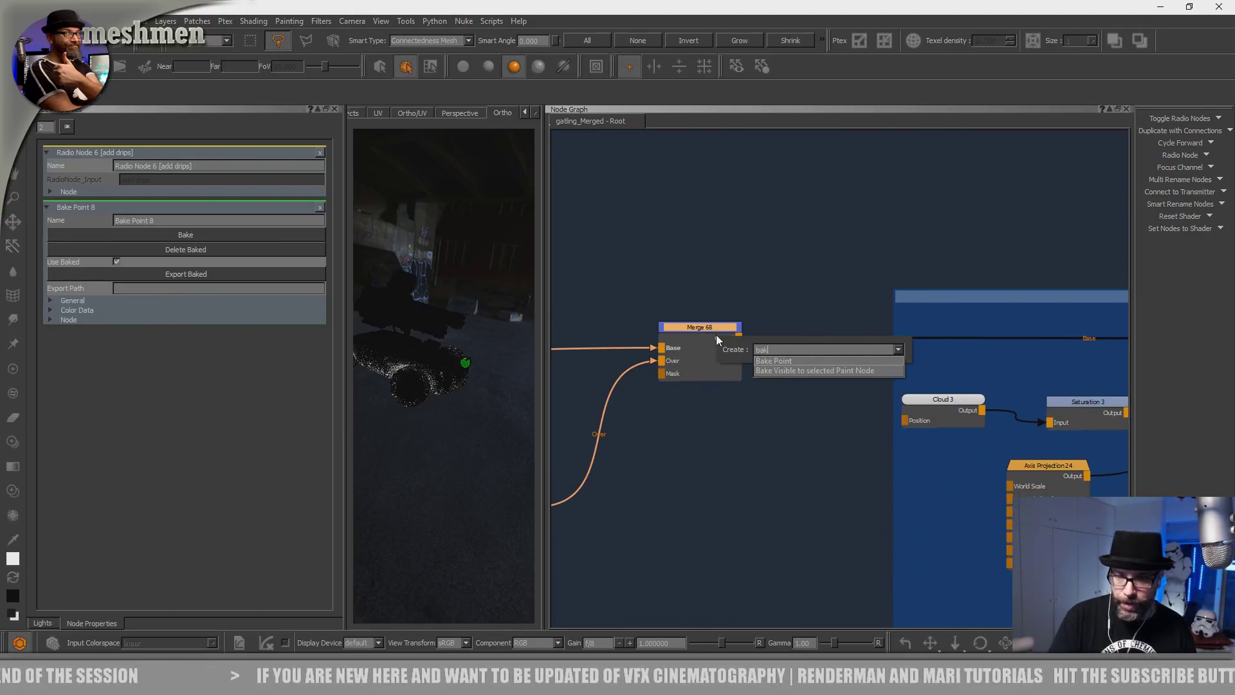
key(Return)
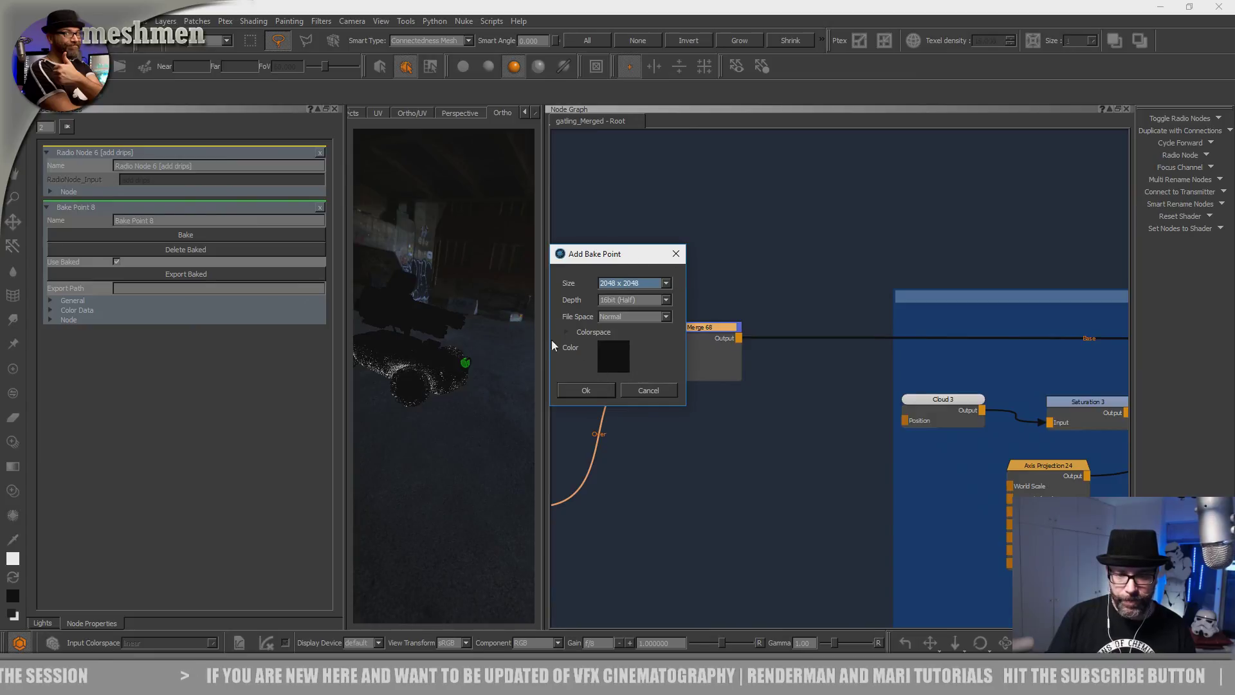
click(565, 331)
click(609, 440)
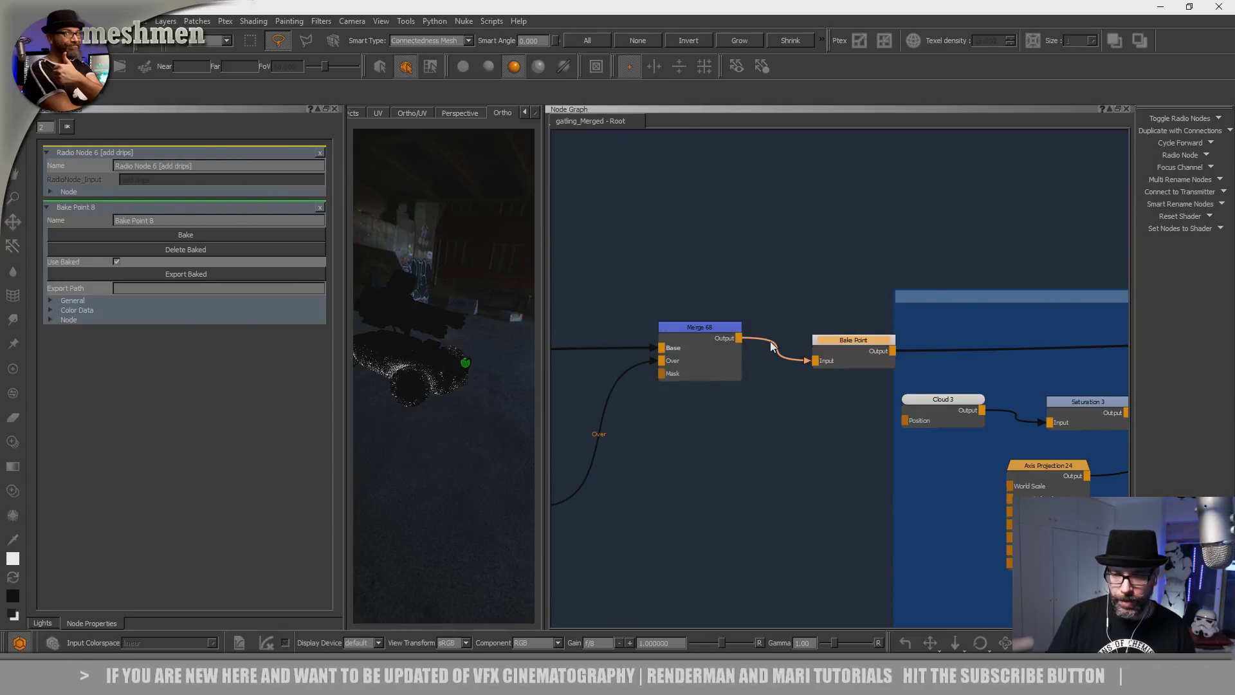
click(820, 336)
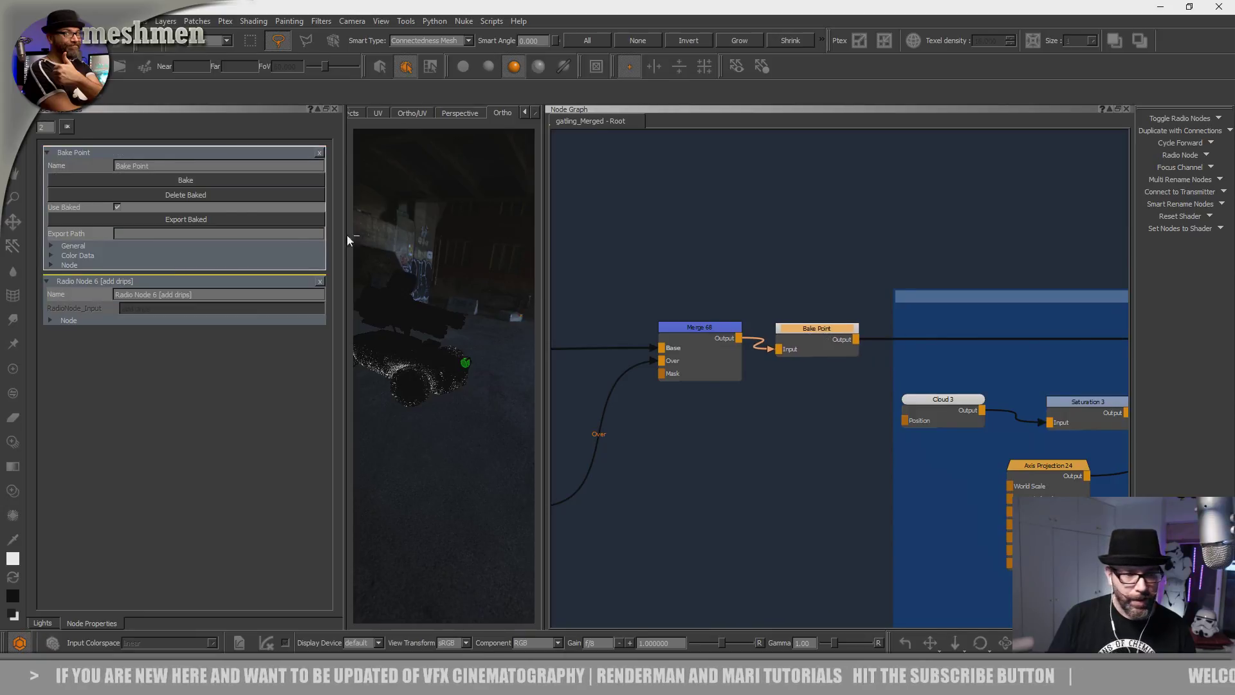
click(197, 176)
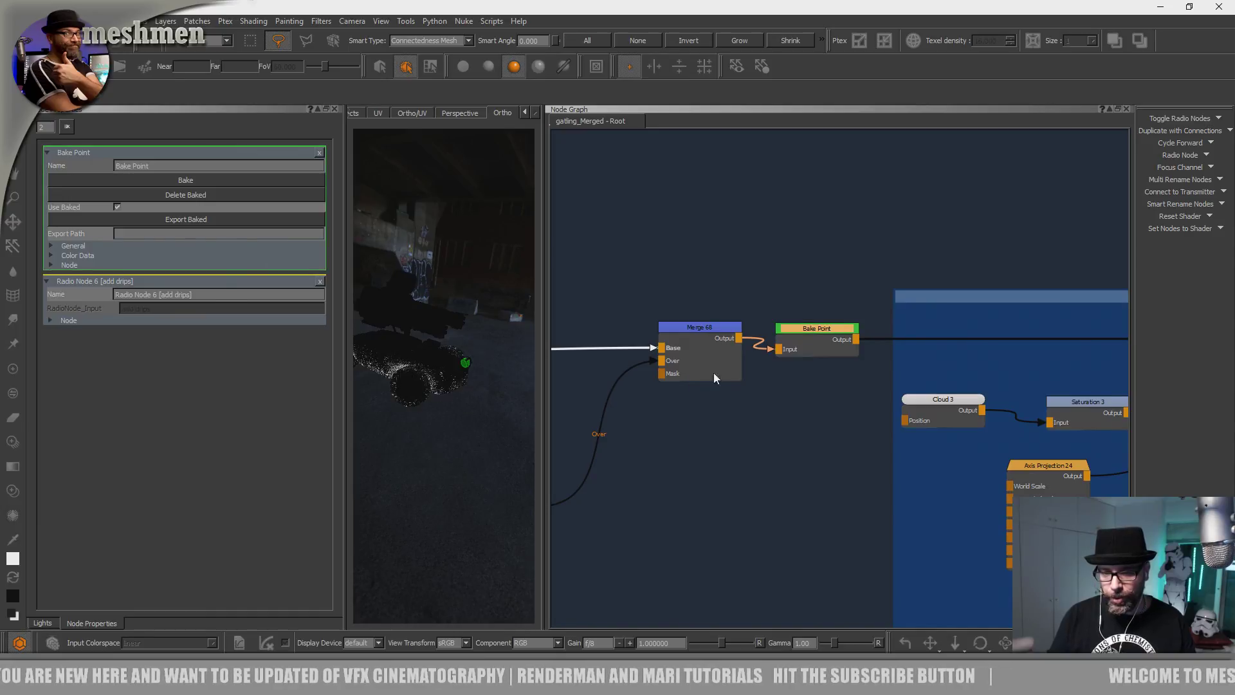
Move Merge 68 left and shift Merge 69 slightly up and left.
drag(712, 332, 665, 338)
click(809, 333)
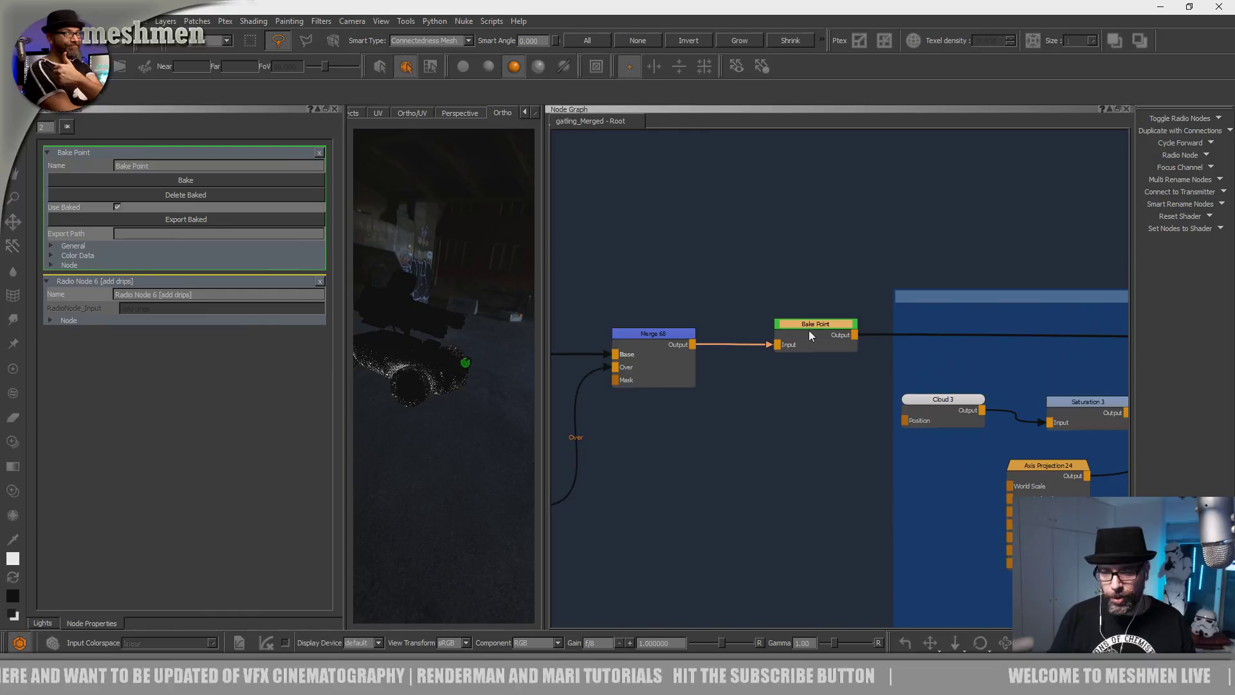
scroll(793, 376, down, 2)
scroll(793, 376, down, 1)
middle_drag(792, 376, 835, 375)
click(743, 481)
drag(643, 454, 636, 450)
Nudge Merge 69 further left, then pan back to the Bake Point and blotches nodes.
middle_drag(733, 445, 861, 436)
click(650, 449)
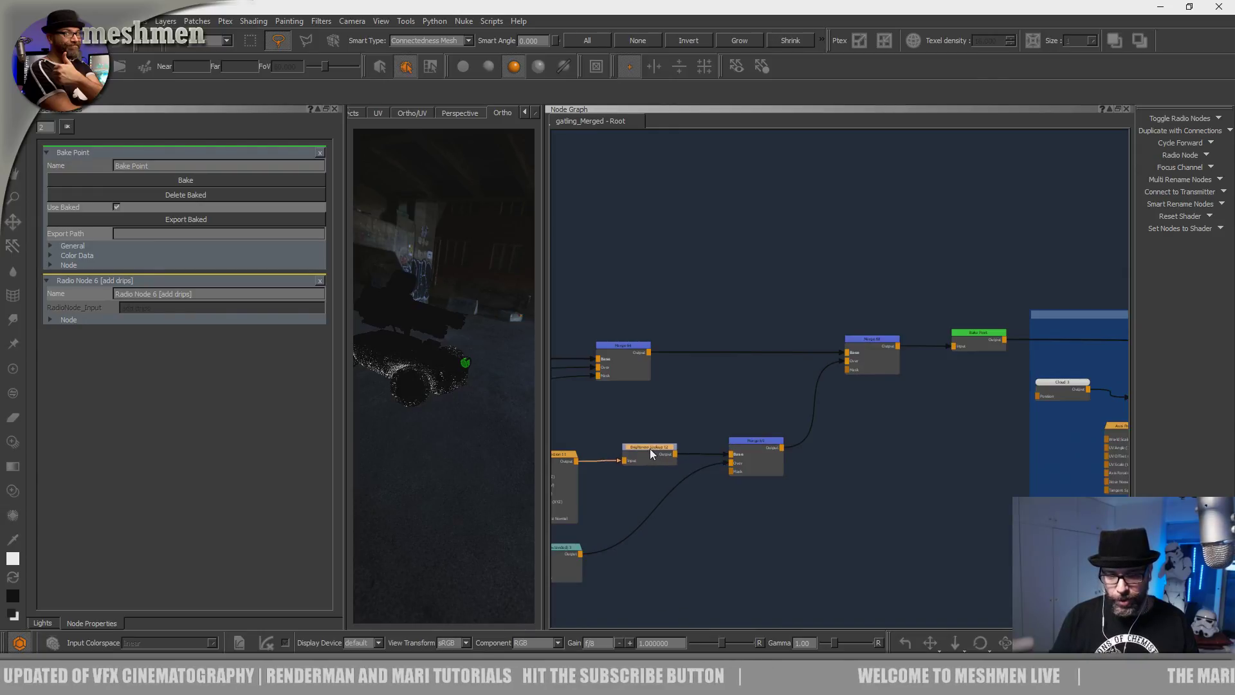
click(773, 444)
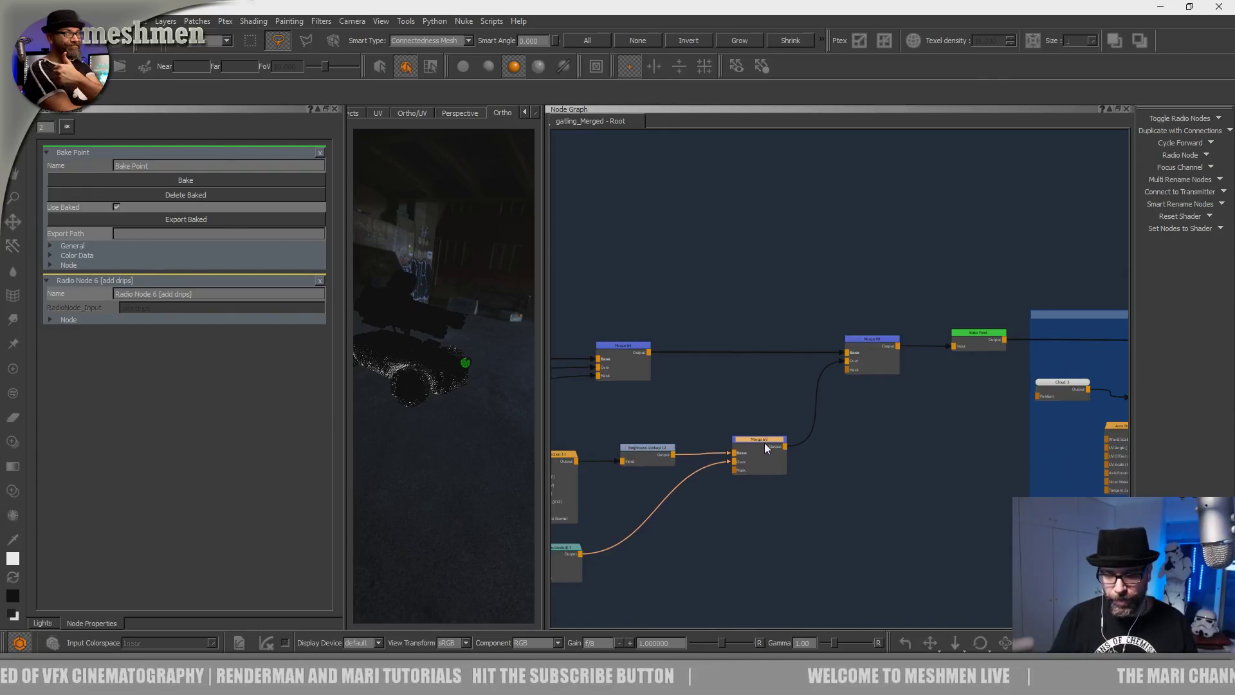
drag(764, 442, 761, 442)
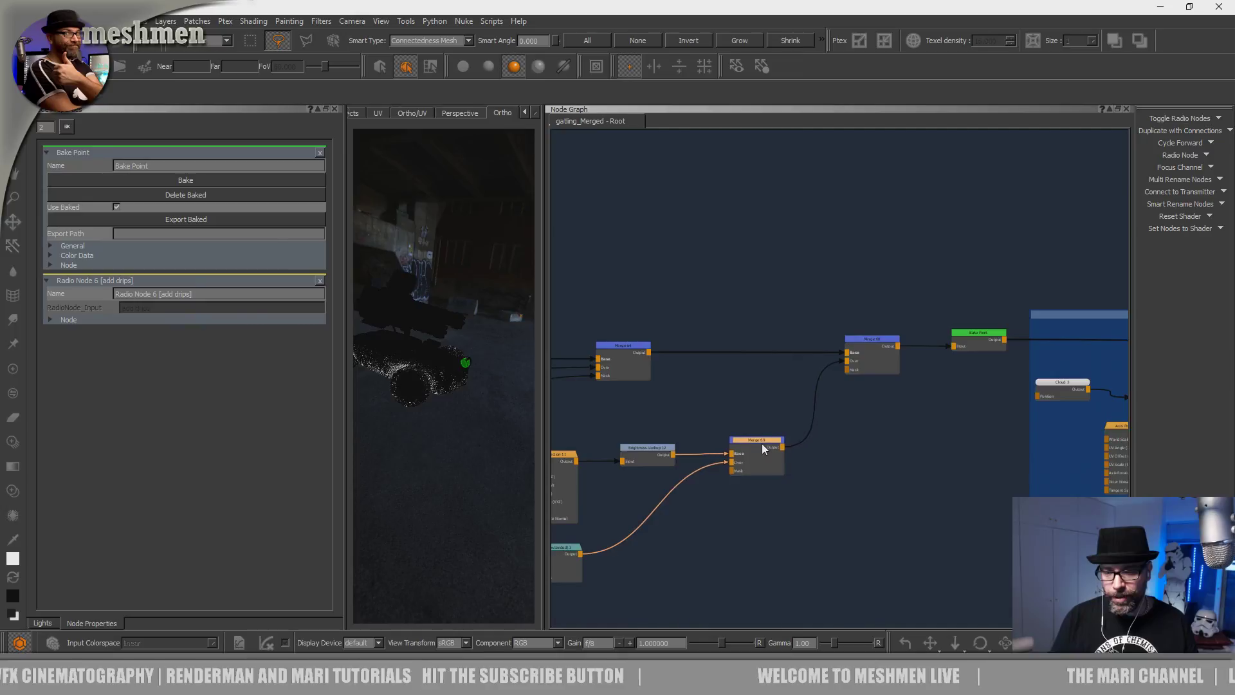
middle_drag(698, 414, 765, 409)
click(727, 426)
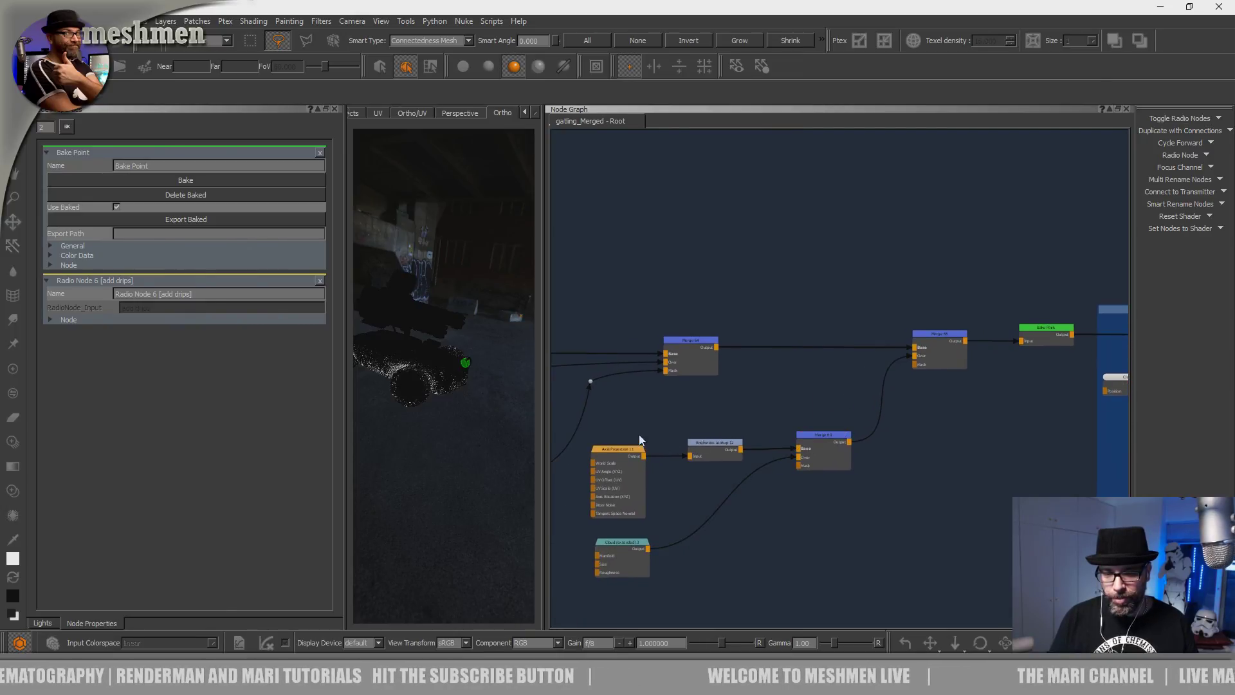
drag(612, 410, 743, 475)
click(700, 398)
drag(899, 598, 855, 530)
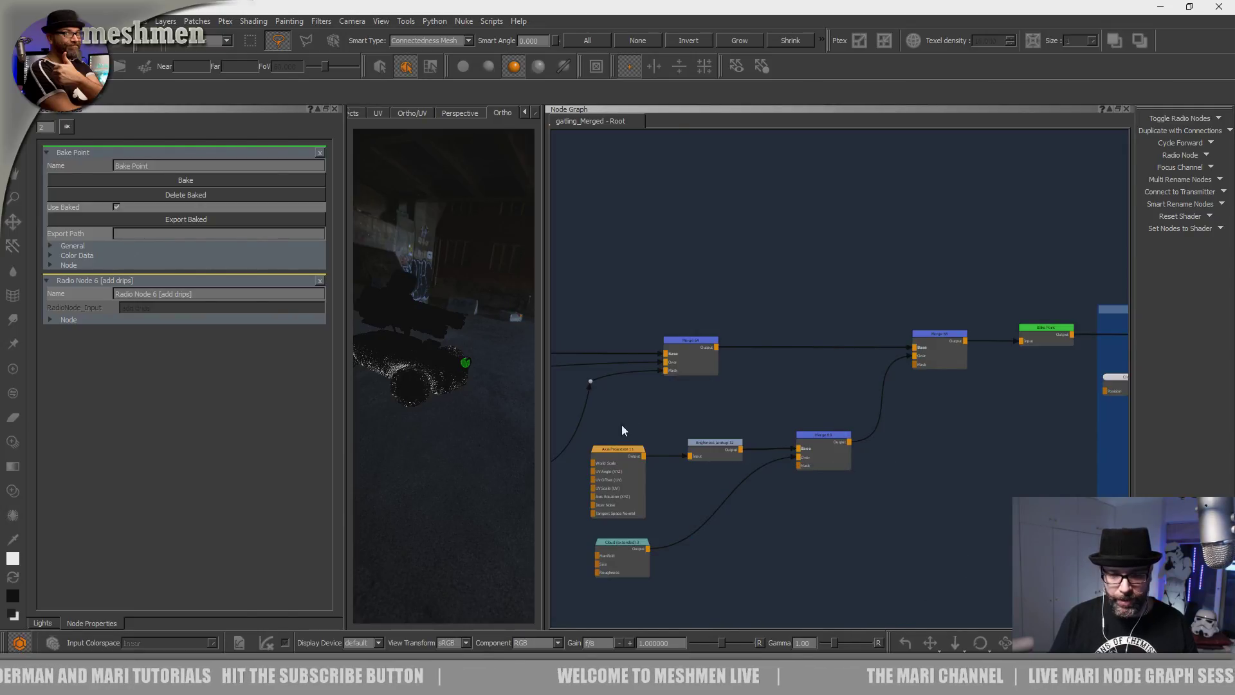
drag(815, 437, 811, 437)
click(788, 397)
middle_drag(788, 397, 689, 394)
mouse_move(848, 398)
middle_down()
mouse_move(733, 401)
mouse_move(739, 413)
mouse_move(683, 405)
mouse_move(752, 407)
mouse_move(681, 375)
middle_up()
Pan across the Met Mask, Metal_material and painted metal backdrops to the RubberMaterial backdrop.
scroll(679, 407, down, 5)
scroll(751, 408, down, 1)
scroll(751, 407, down, 4)
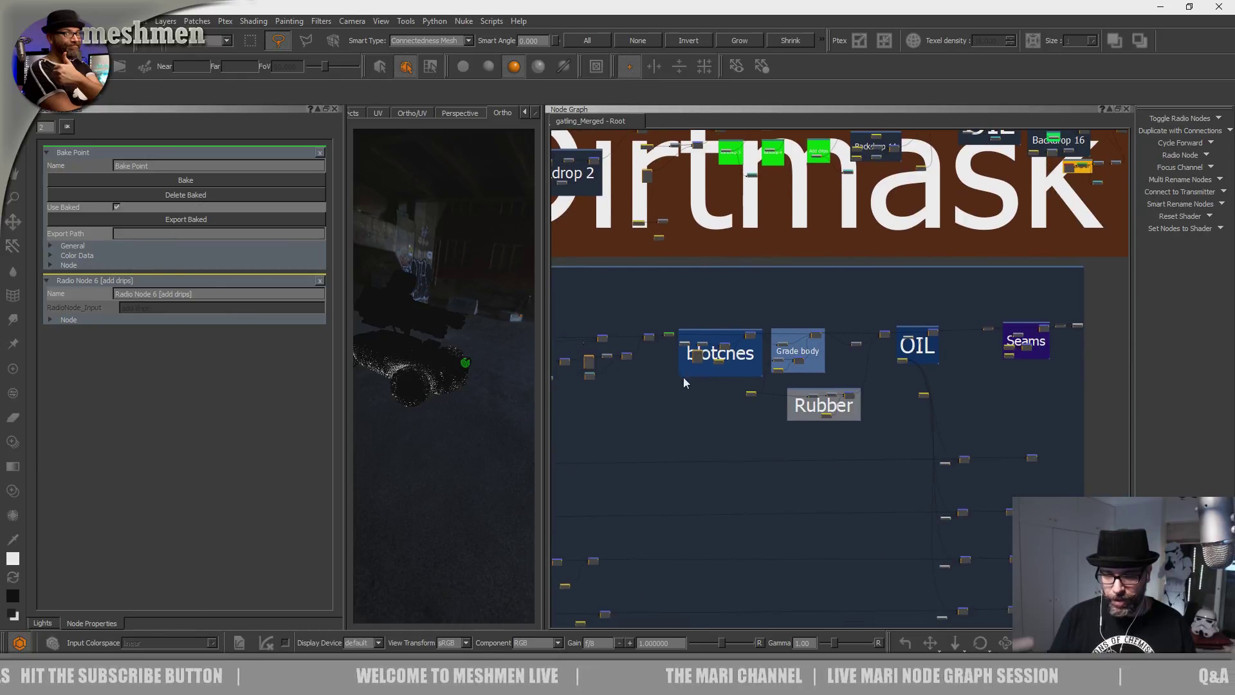
mouse_move(790, 306)
middle_down()
mouse_move(836, 406)
mouse_move(932, 406)
mouse_move(761, 272)
mouse_move(733, 324)
middle_up()
scroll(813, 326, up, 10)
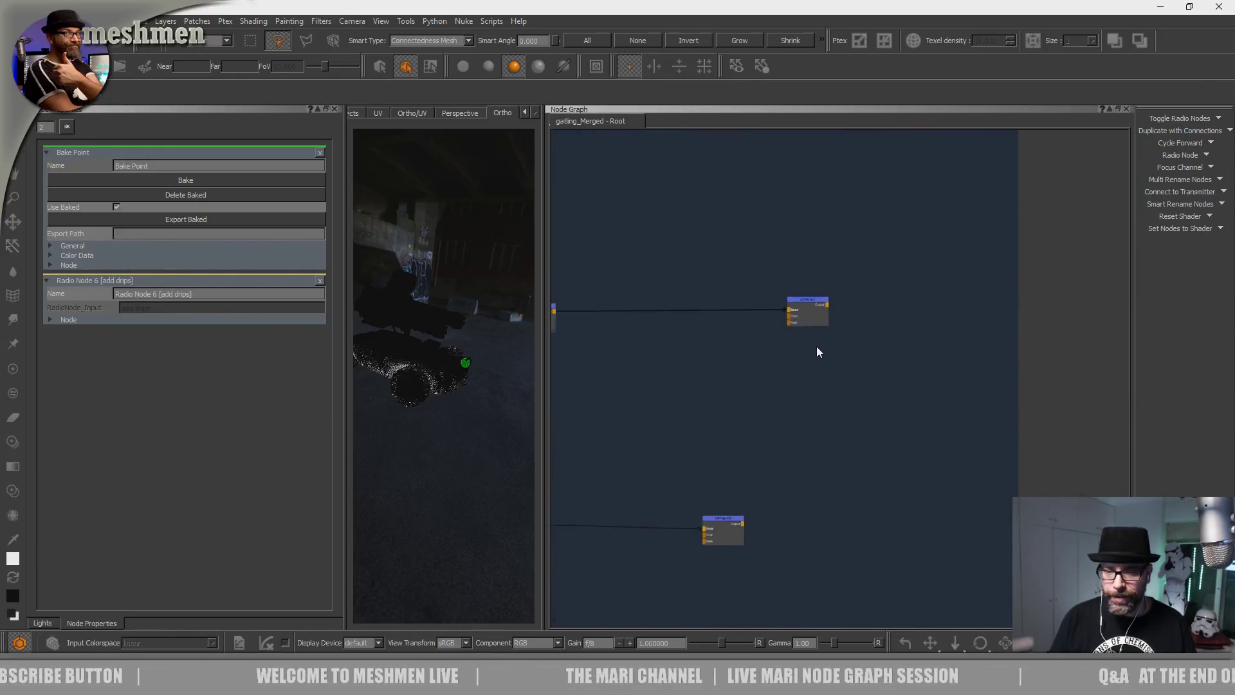
scroll(894, 379, down, 10)
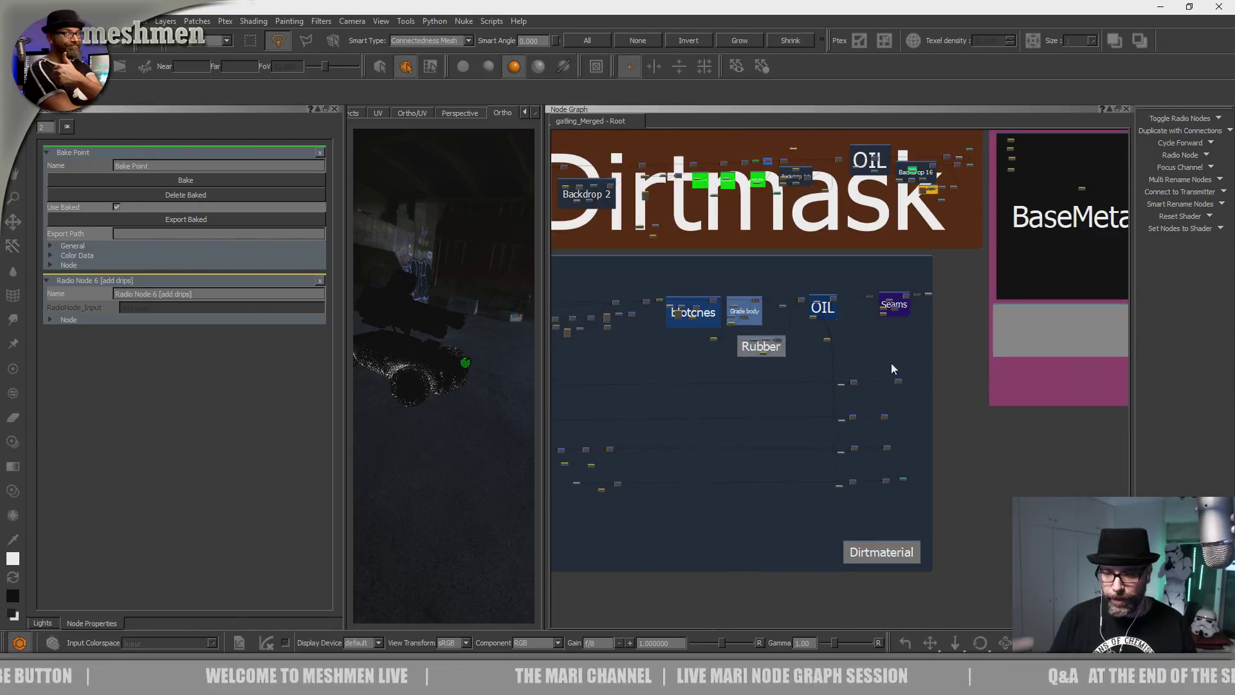
middle_drag(920, 346, 1027, 368)
middle_drag(824, 431, 958, 405)
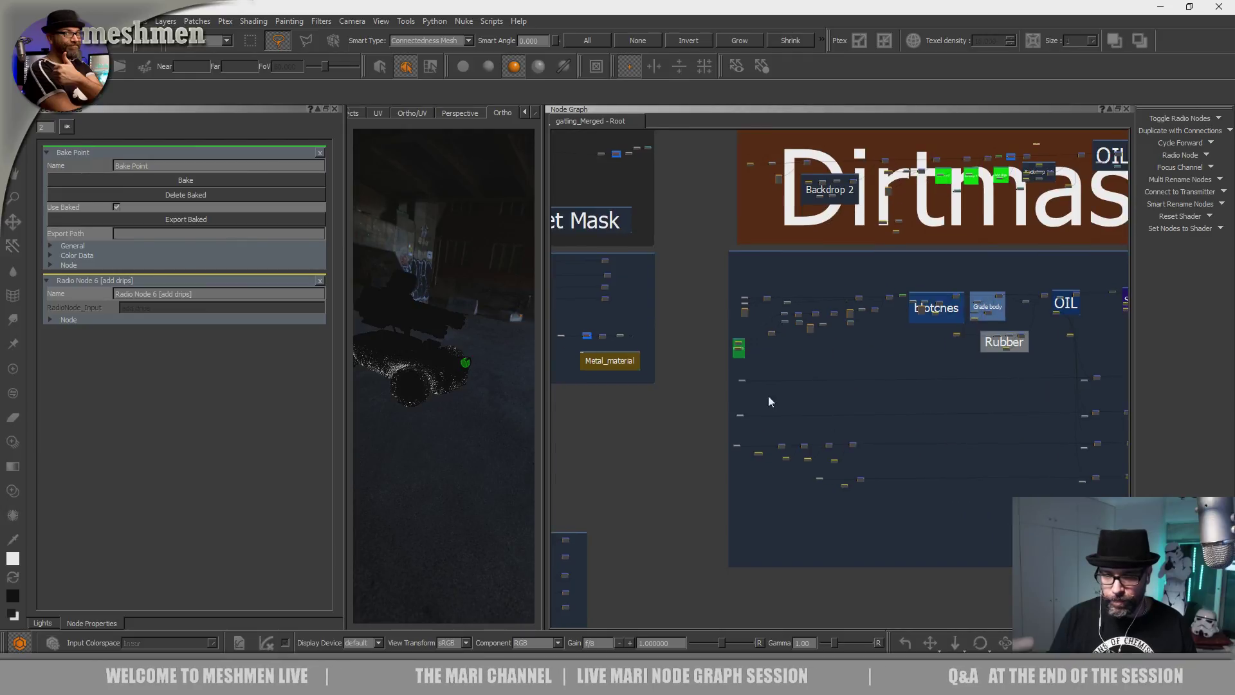
middle_drag(746, 402, 870, 452)
middle_drag(702, 352, 831, 360)
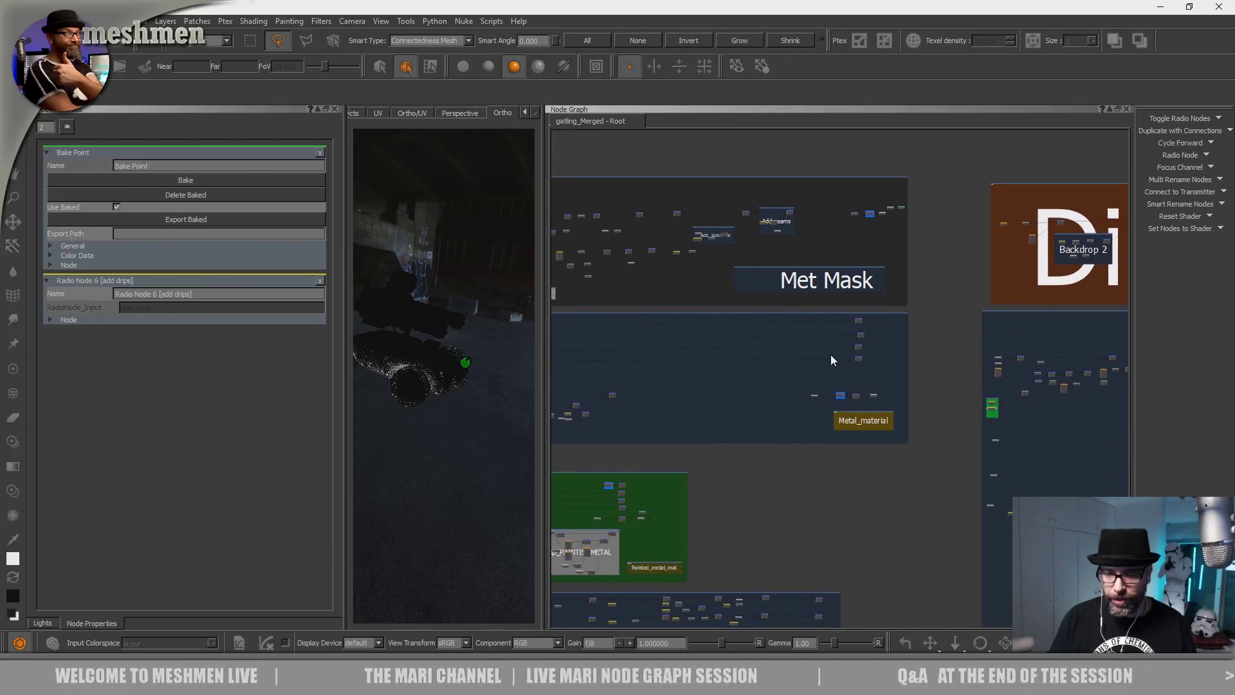
middle_drag(951, 361, 836, 241)
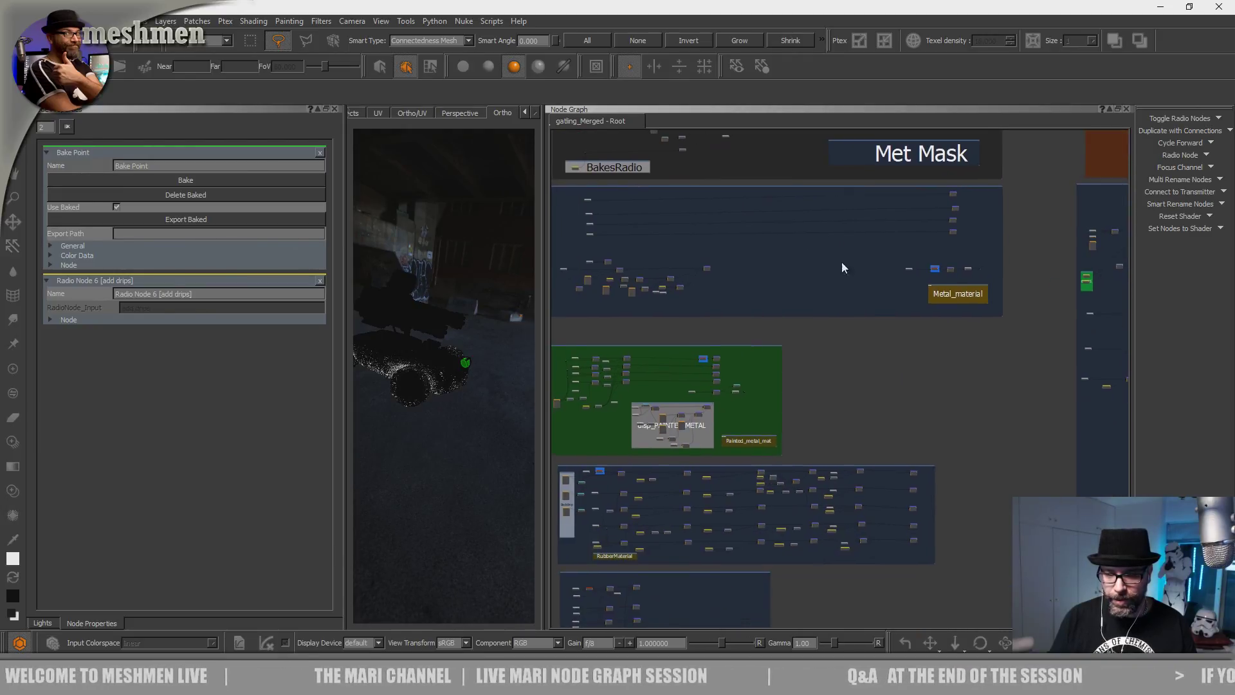
middle_drag(878, 297, 909, 296)
Pan past the Alloy_material backdrop and back to the blue Rubber backdrop's right end.
scroll(770, 377, up, 6)
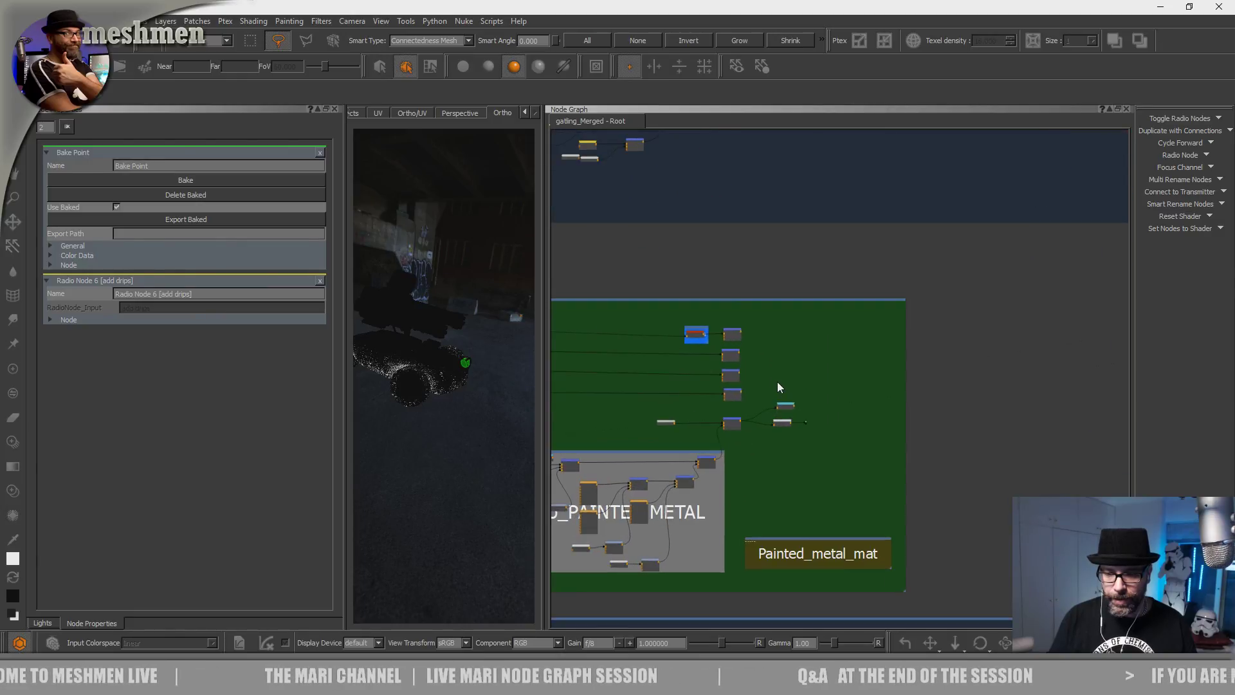
scroll(769, 384, up, 5)
scroll(769, 384, down, 7)
middle_drag(768, 384, 867, 191)
scroll(915, 319, down, 4)
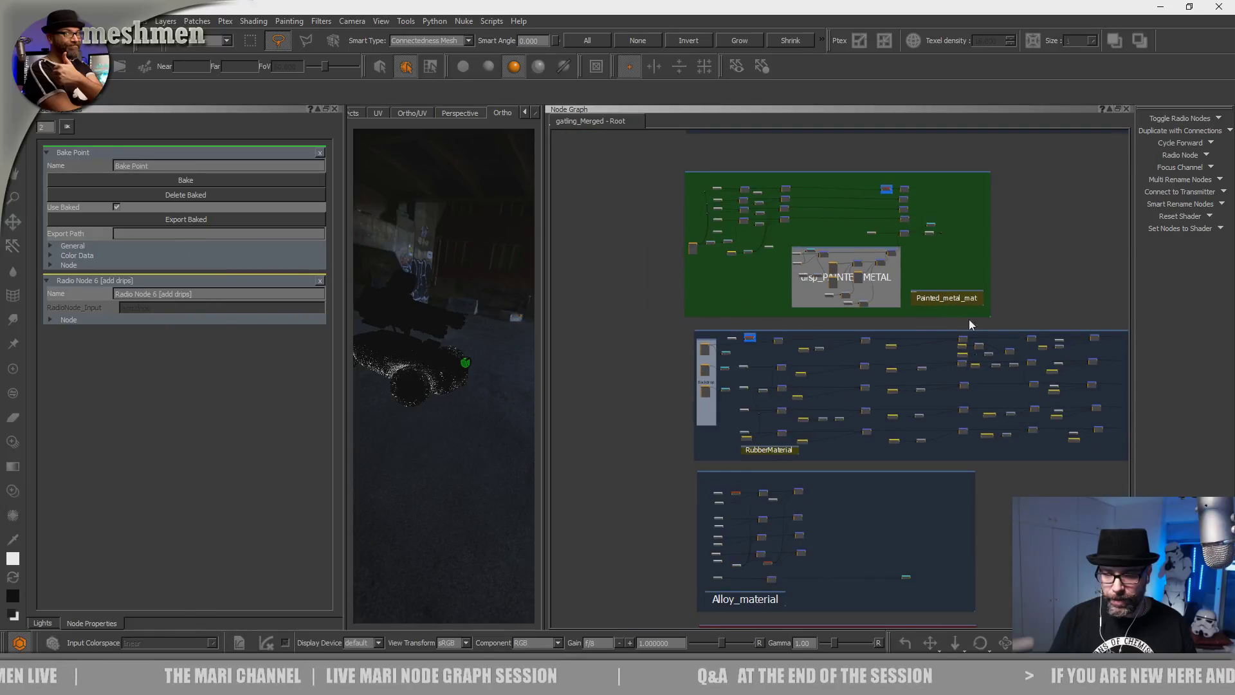
middle_drag(968, 319, 922, 296)
scroll(811, 352, up, 5)
middle_drag(814, 372, 600, 397)
middle_drag(800, 350, 543, 366)
scroll(880, 335, up, 8)
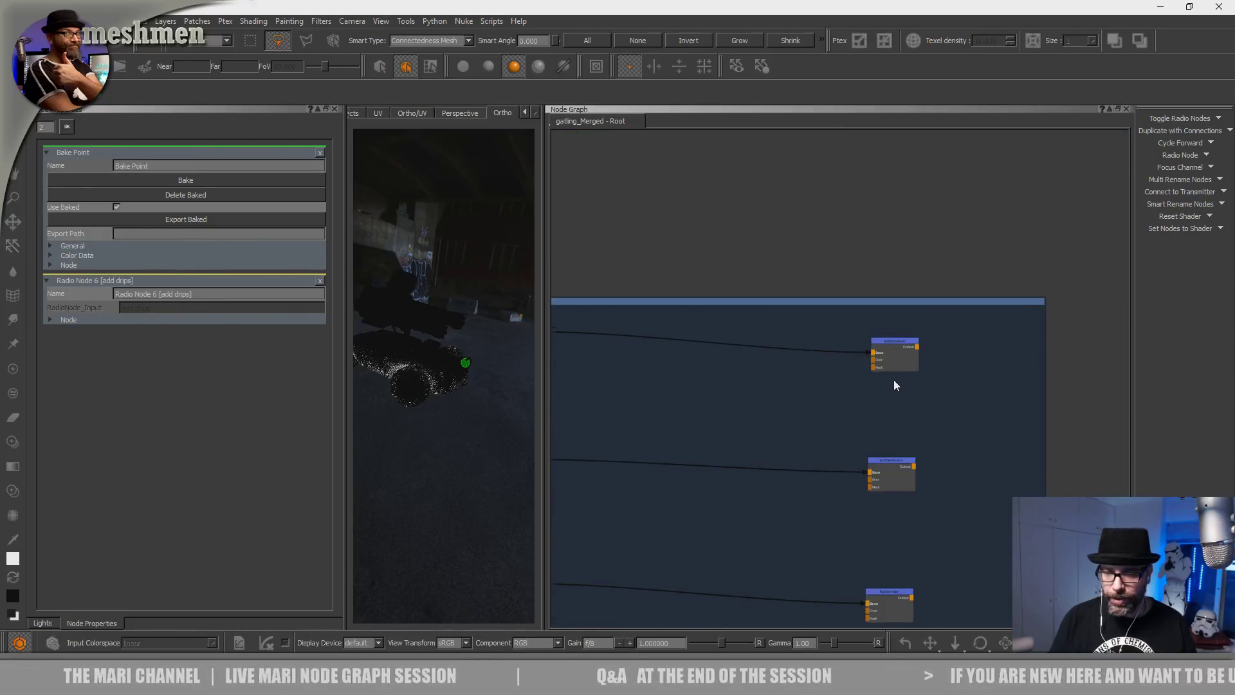
scroll(894, 378, up, 3)
Nudge RubberAlbedo and the lower Rubber node into line, then select the upper Merge node.
drag(898, 321, 887, 301)
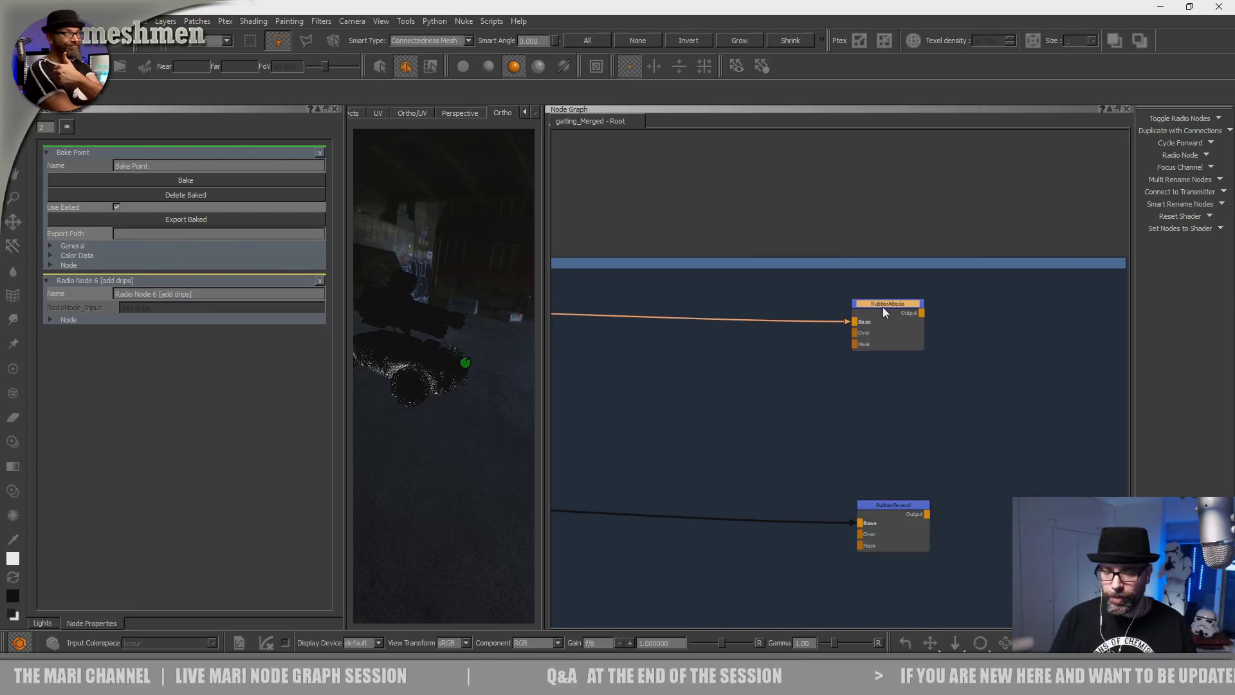
middle_drag(869, 459, 966, 460)
scroll(967, 461, up, 1)
drag(1001, 513, 1002, 503)
scroll(875, 366, down, 5)
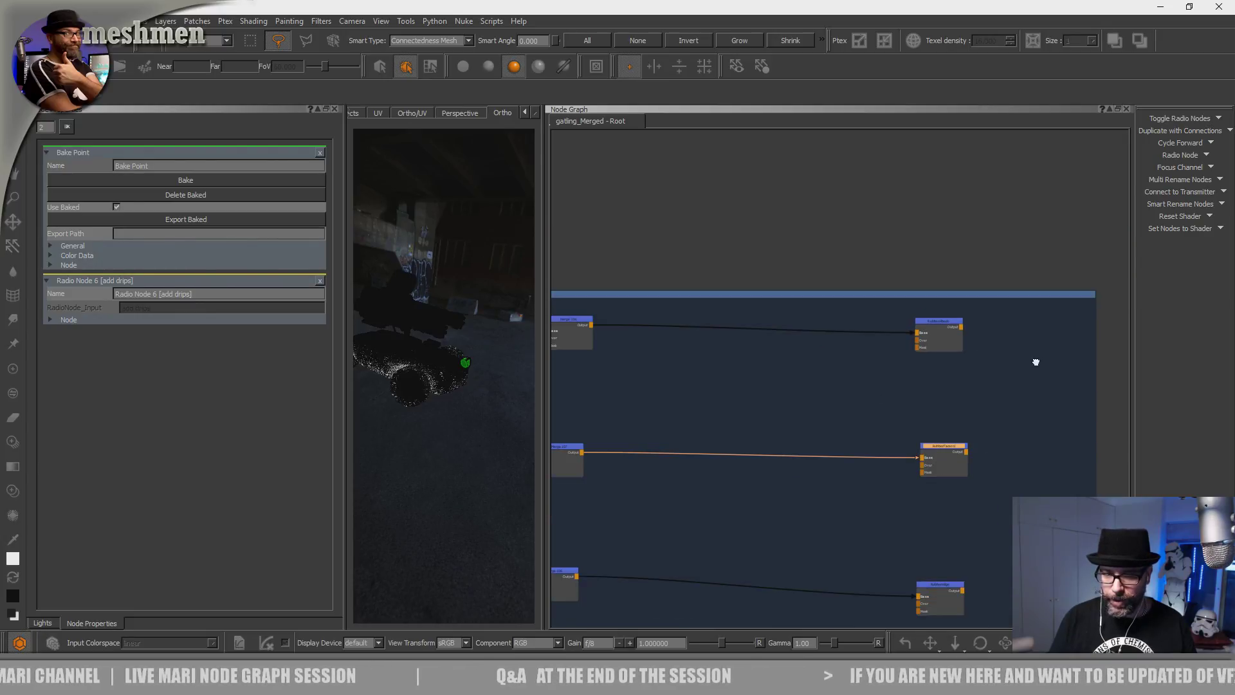
middle_drag(1020, 365, 1205, 358)
drag(757, 325, 751, 320)
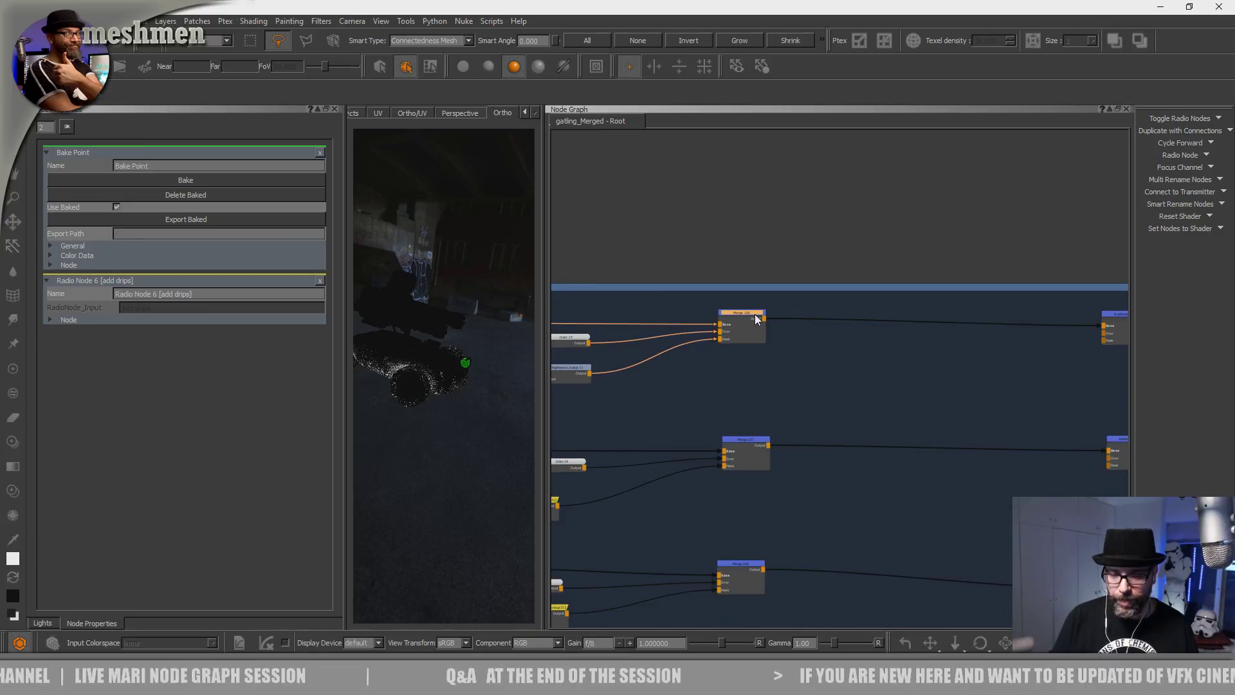
Add a Bake Point after the upper Merge node and slide it into line before the output.
key(Tab)
text(bake)
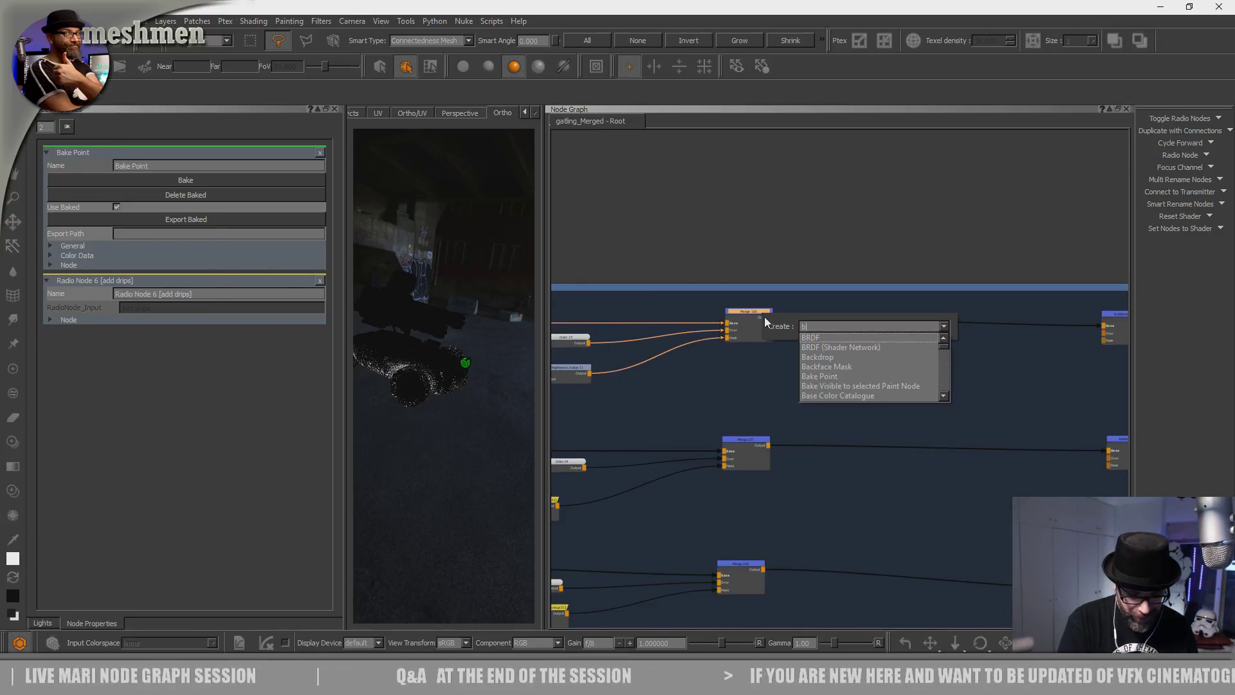
key(Return)
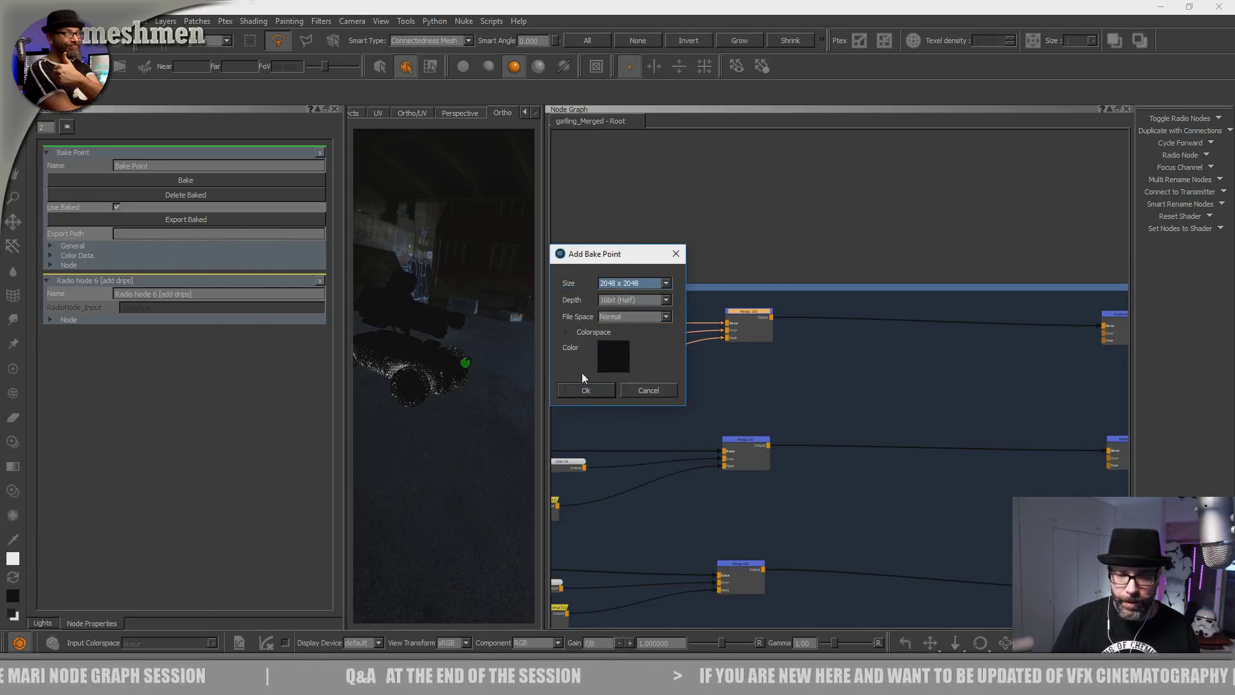
click(585, 390)
drag(841, 337, 1001, 326)
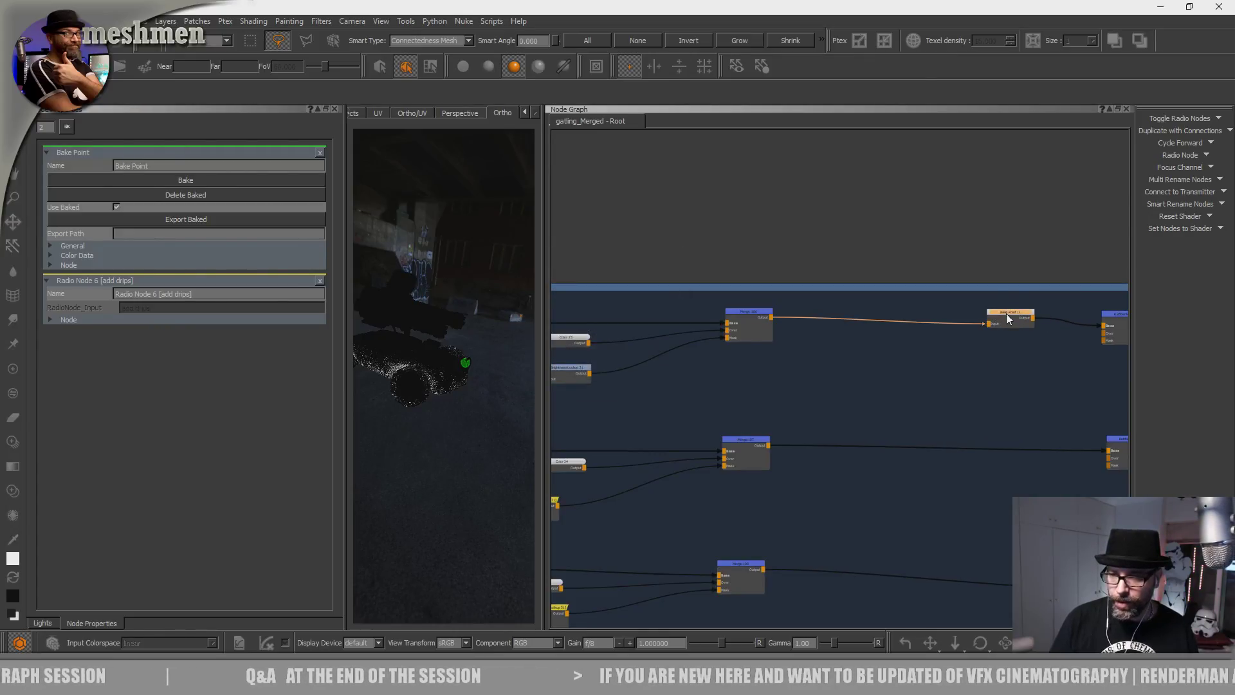
click(996, 360)
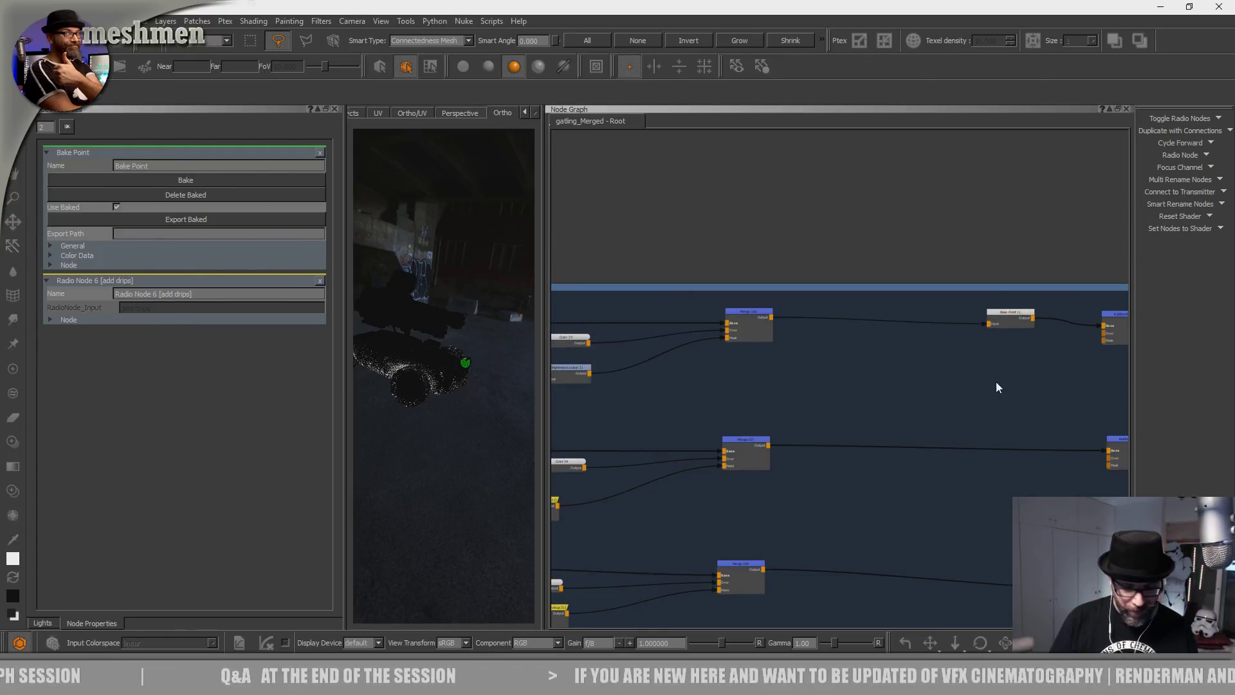
click(1013, 317)
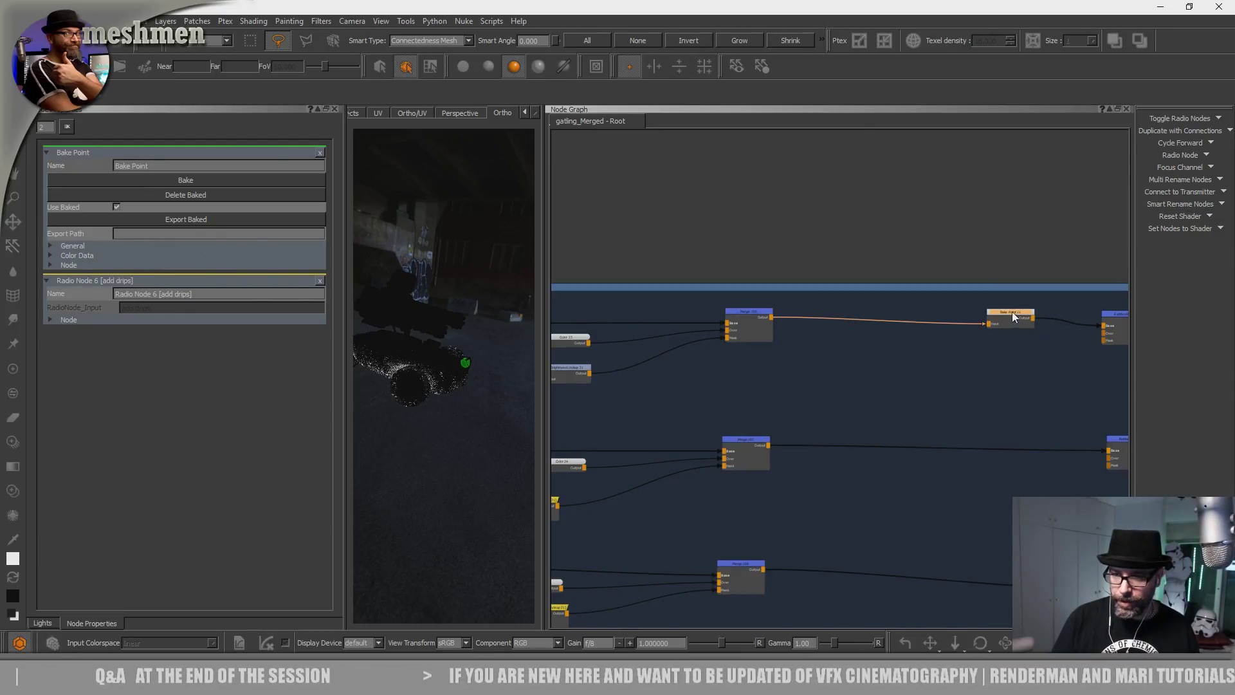
drag(1012, 311, 1009, 304)
Paste Bake Points after Merge 107 and the third Merge node, aligned in the column.
click(755, 440)
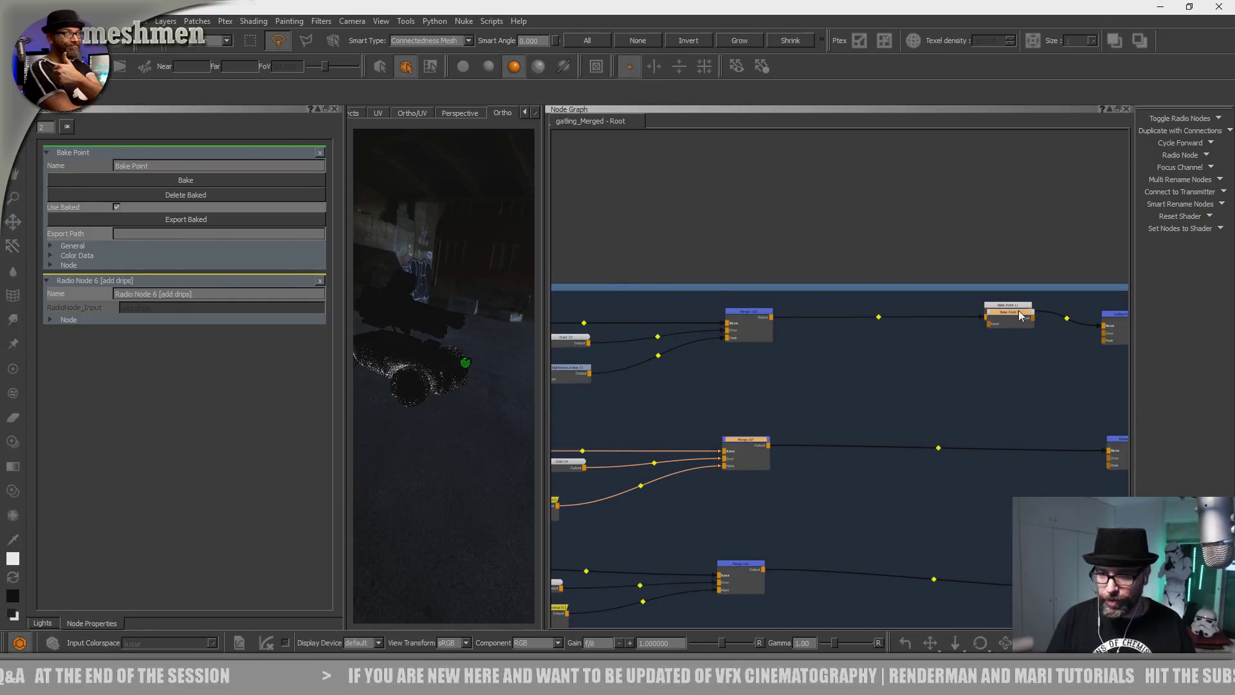
key(ctrl+v)
drag(831, 452, 1007, 441)
scroll(1022, 416, up, 3)
scroll(848, 429, down, 3)
drag(701, 448, 705, 444)
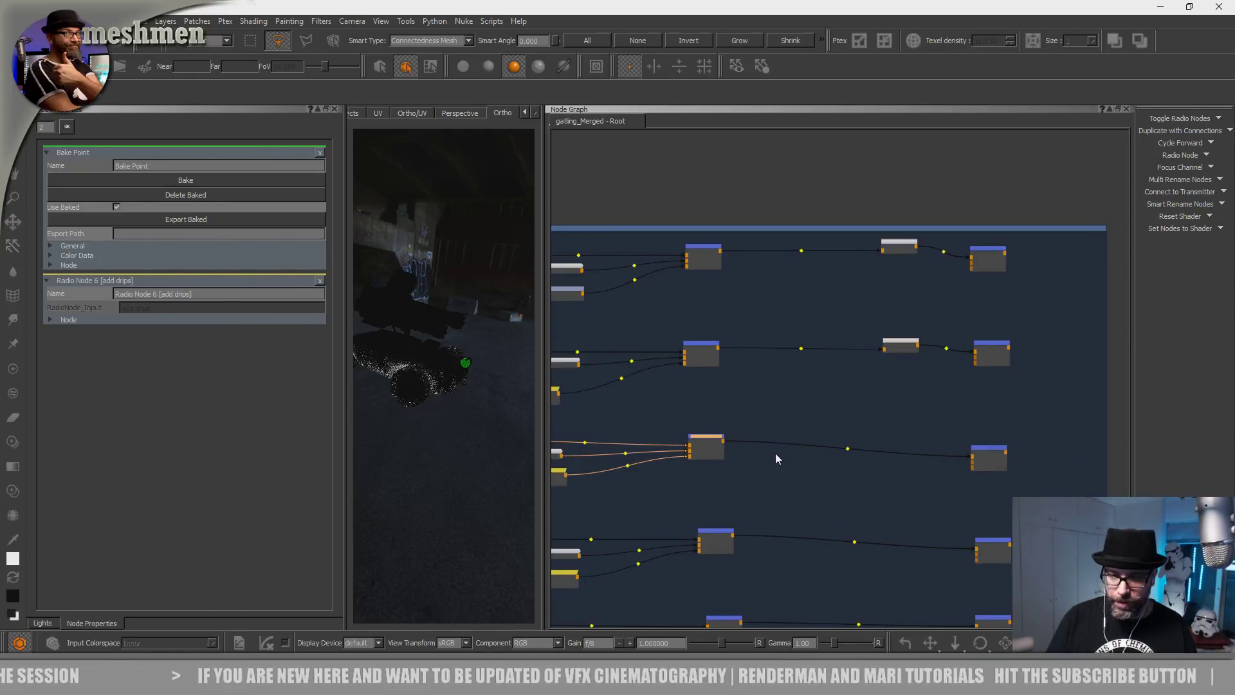
key(ctrl+v)
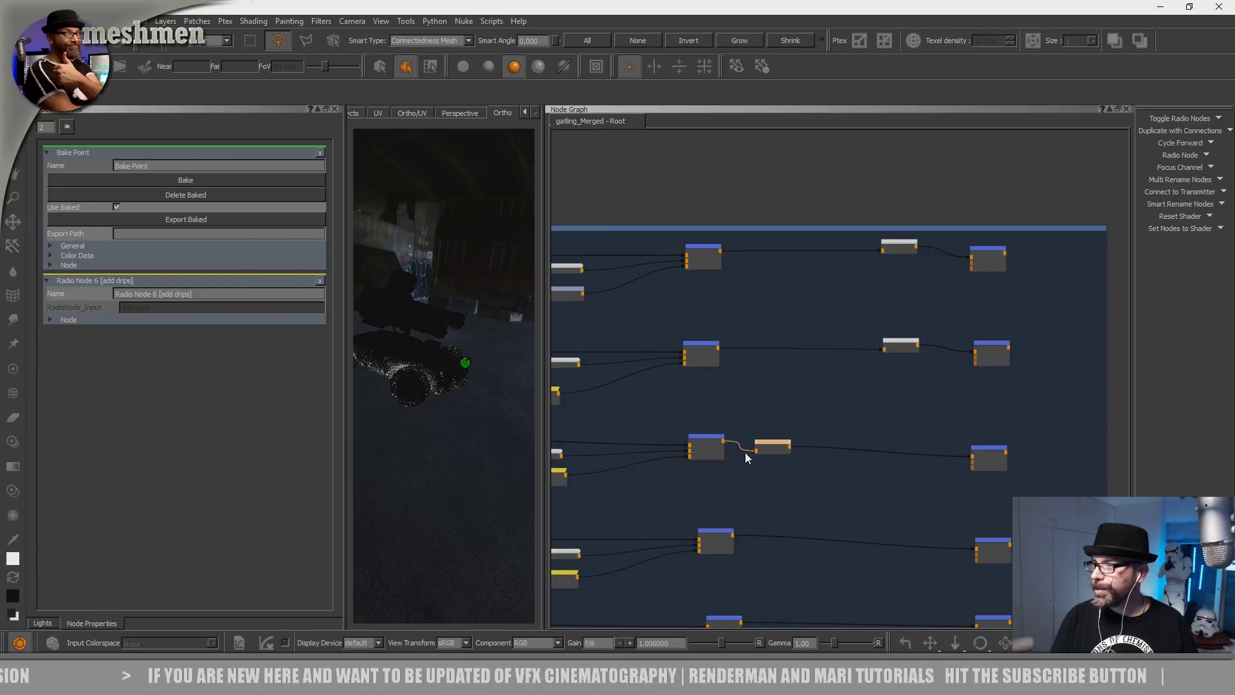
drag(783, 449, 914, 449)
middle_drag(888, 446, 874, 413)
drag(901, 418, 895, 417)
Paste Bake Points after the fourth-row and bottom-row Merge nodes, moved right into the column.
middle_drag(877, 450, 878, 392)
drag(705, 443, 709, 443)
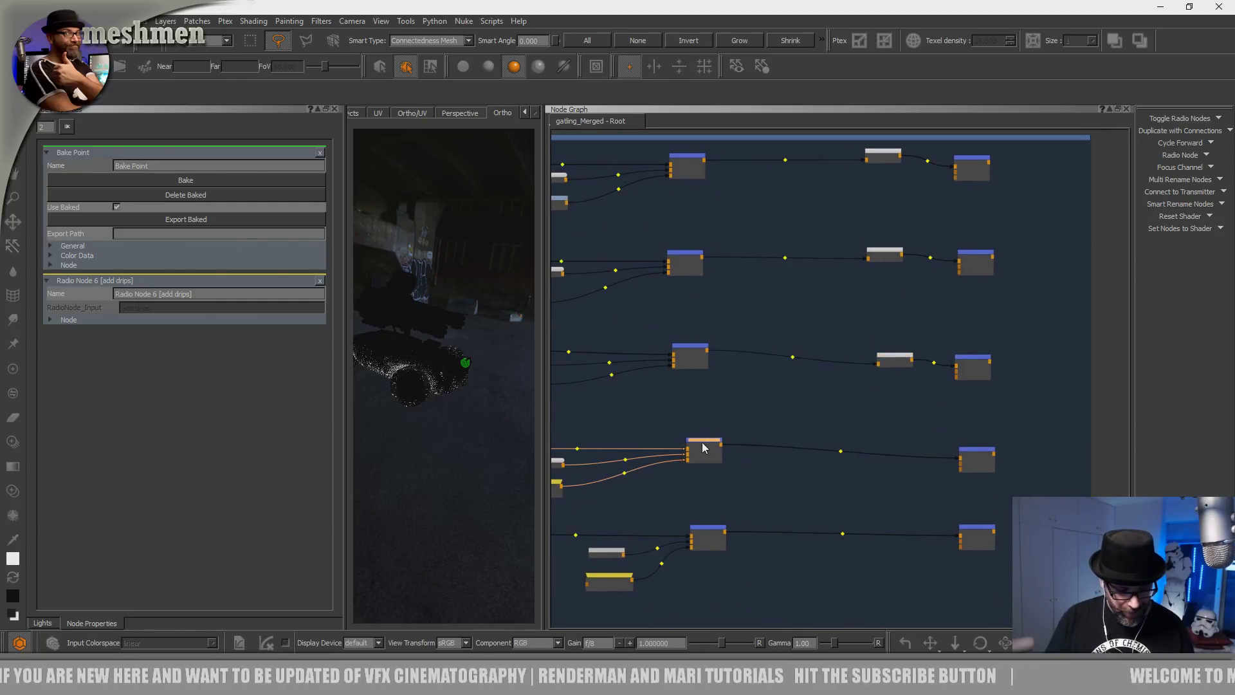
key(ctrl+v)
drag(774, 453, 899, 457)
middle_drag(889, 460, 883, 428)
click(708, 497)
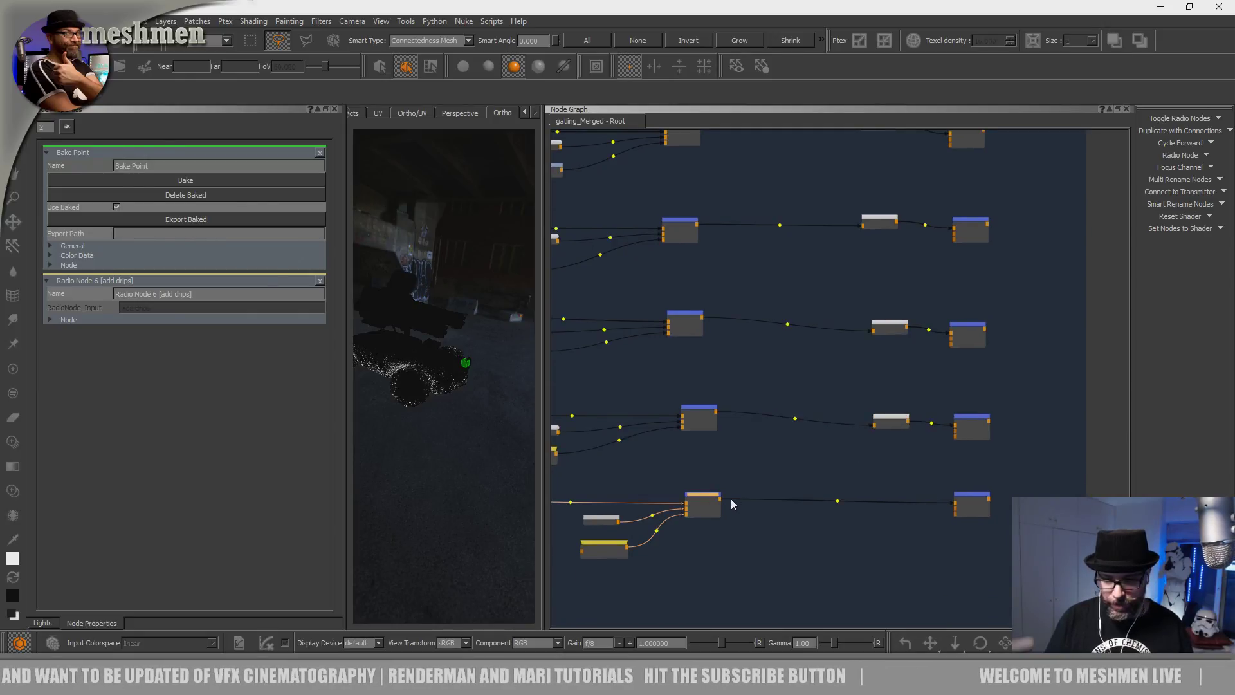
key(ctrl+v)
drag(783, 504, 899, 496)
Box-select the column of five Bake Point nodes.
middle_drag(817, 427, 775, 522)
scroll(754, 380, down, 3)
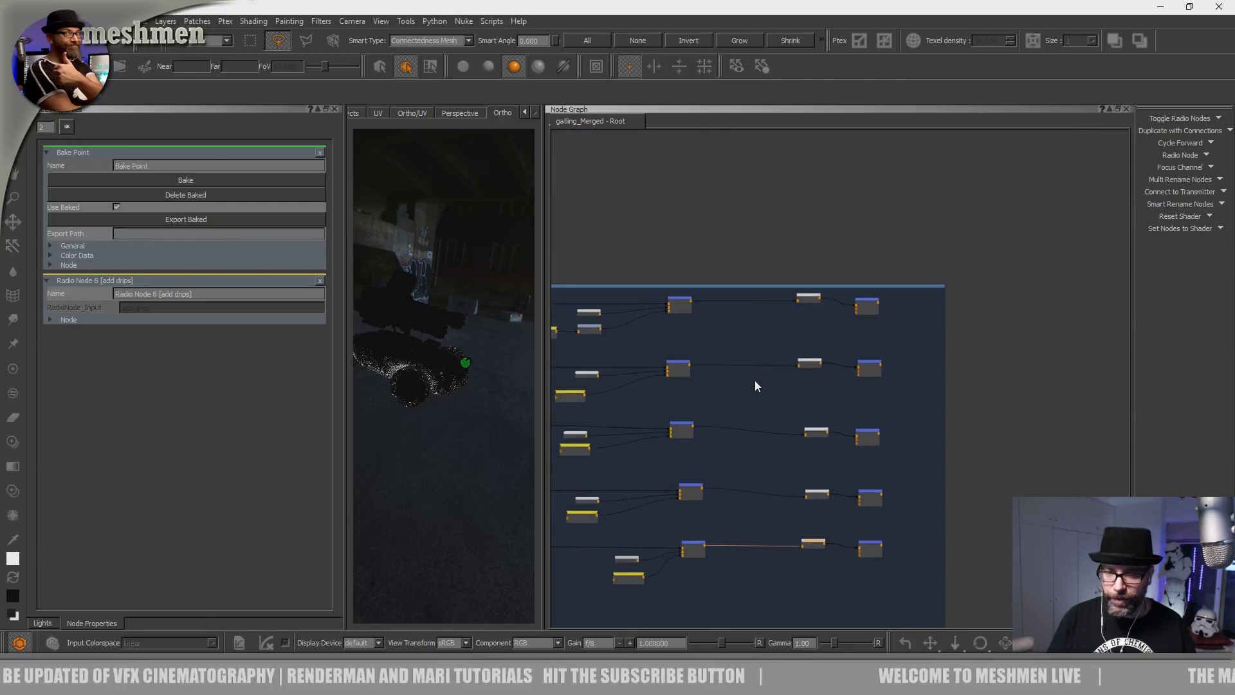
drag(848, 598, 759, 286)
click(774, 338)
drag(841, 583, 770, 288)
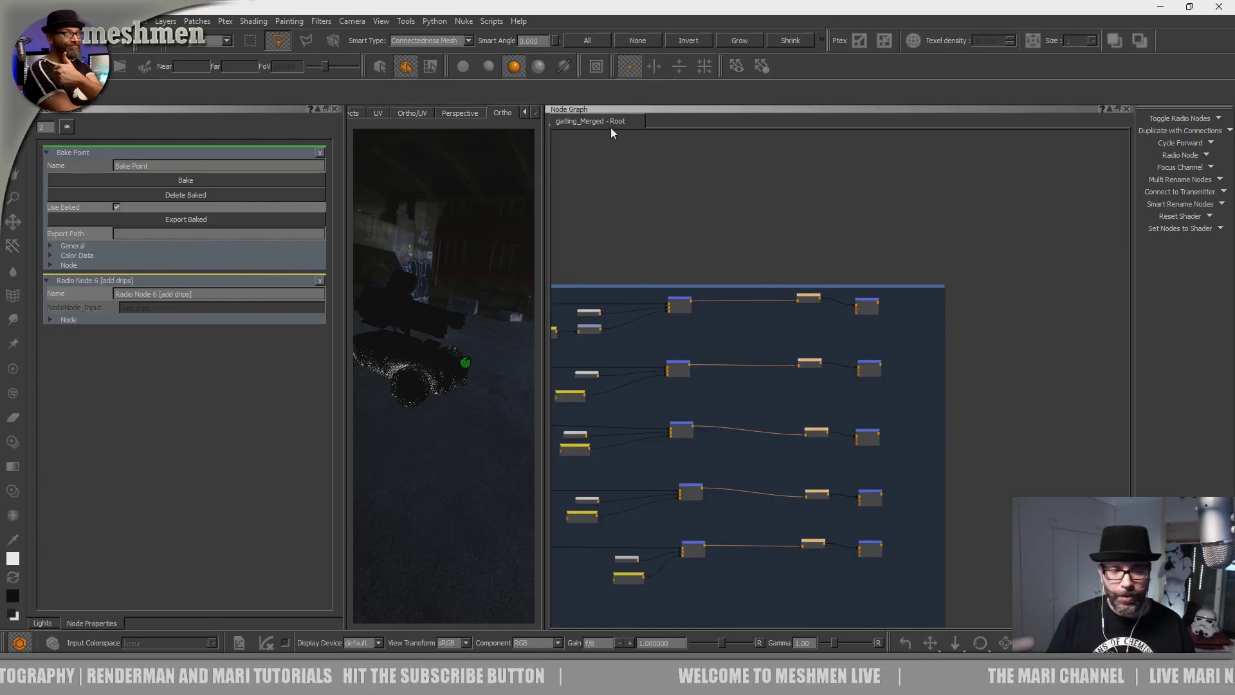
Run Scripts > Nodegraph > Bake Points > Bake Selected Bake Points on the five nodes.
click(490, 21)
mouse_move(514, 252)
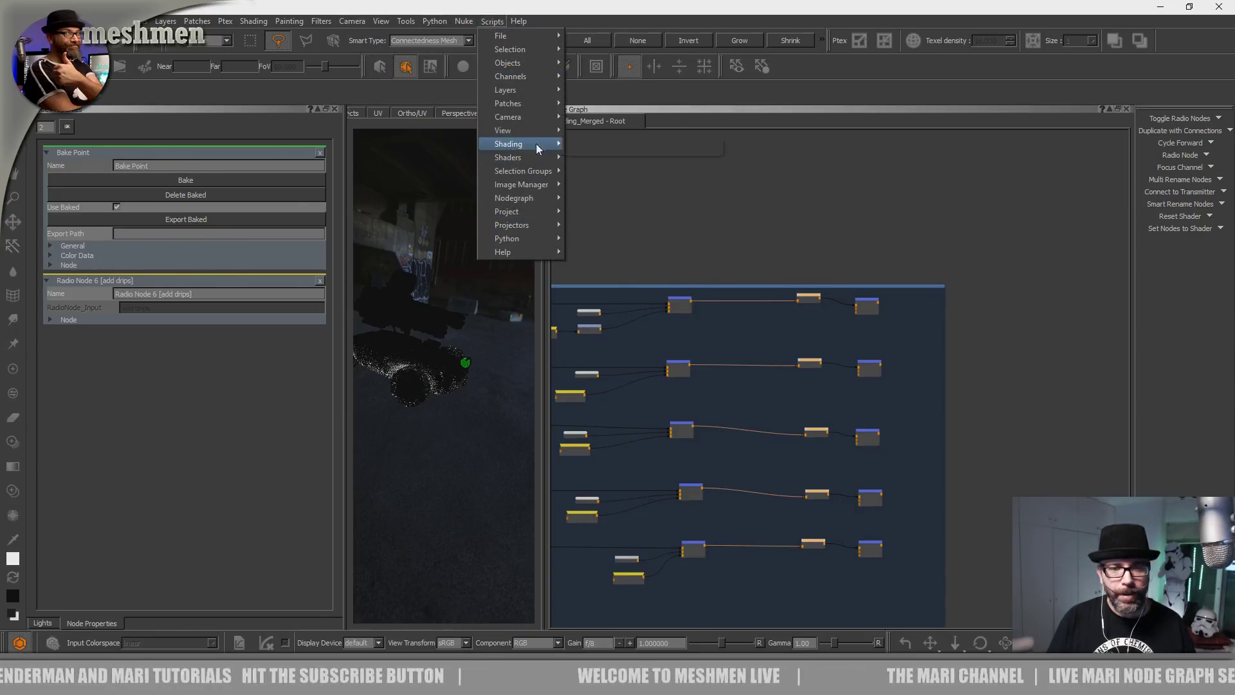
click(465, 21)
mouse_move(492, 22)
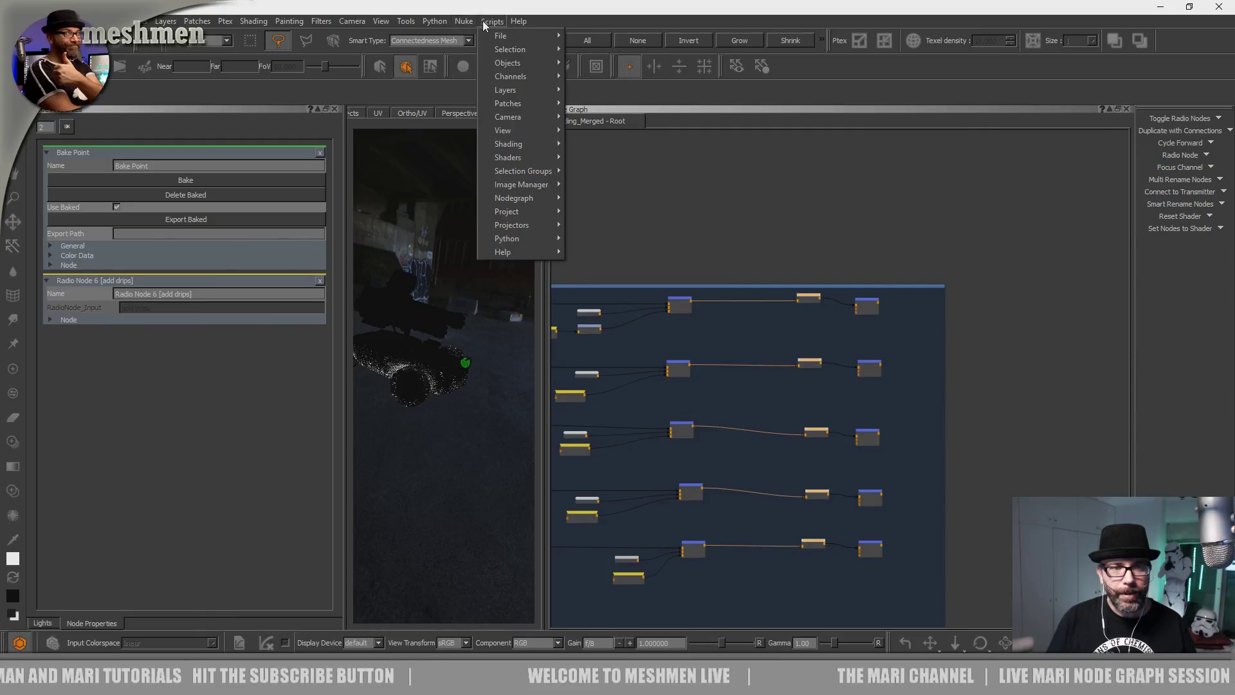
mouse_move(523, 239)
mouse_move(523, 199)
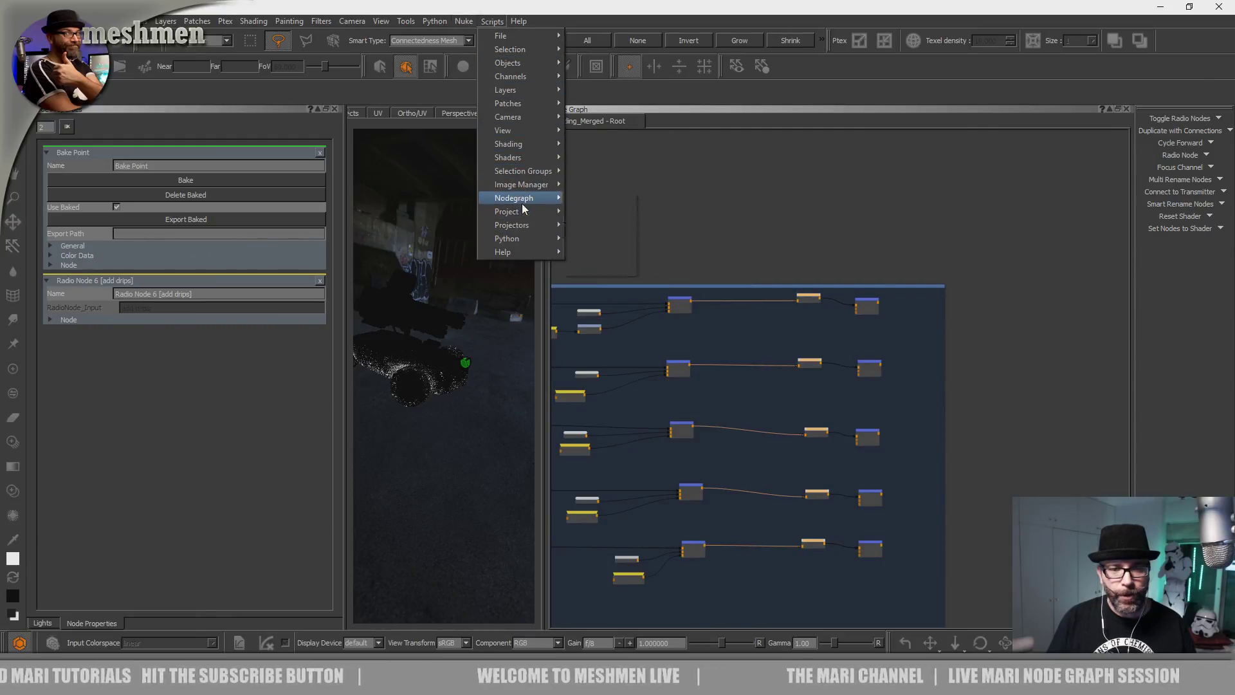
mouse_move(597, 215)
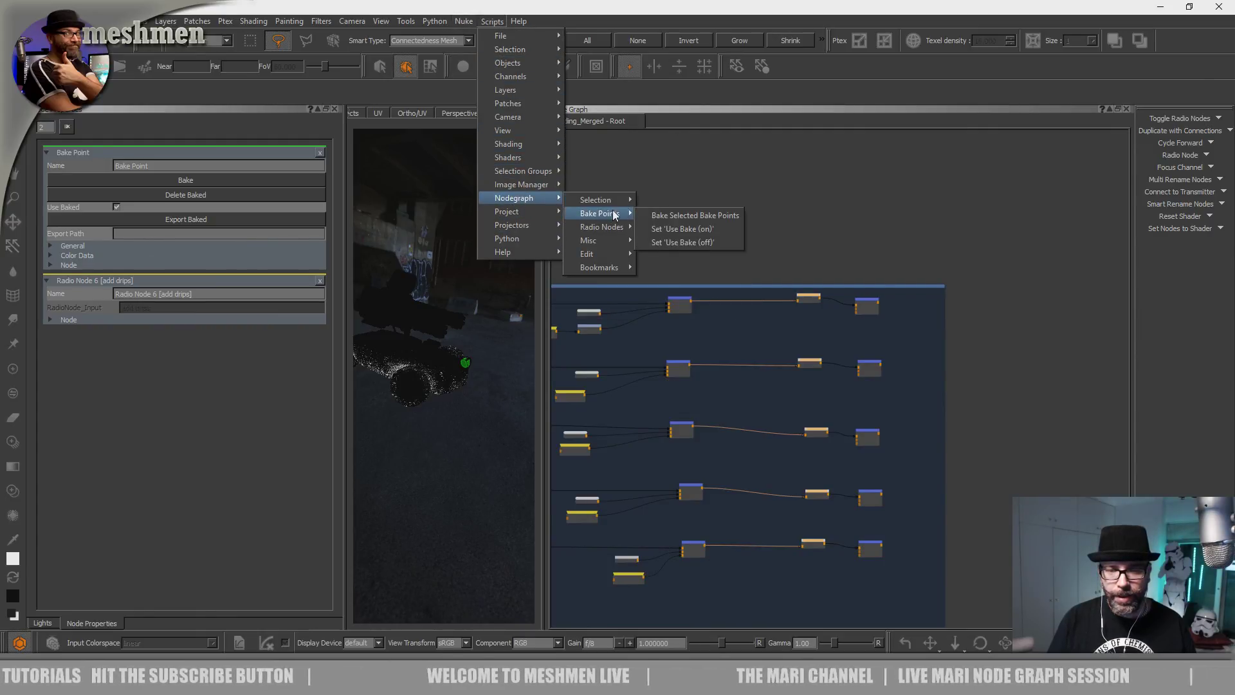
click(706, 216)
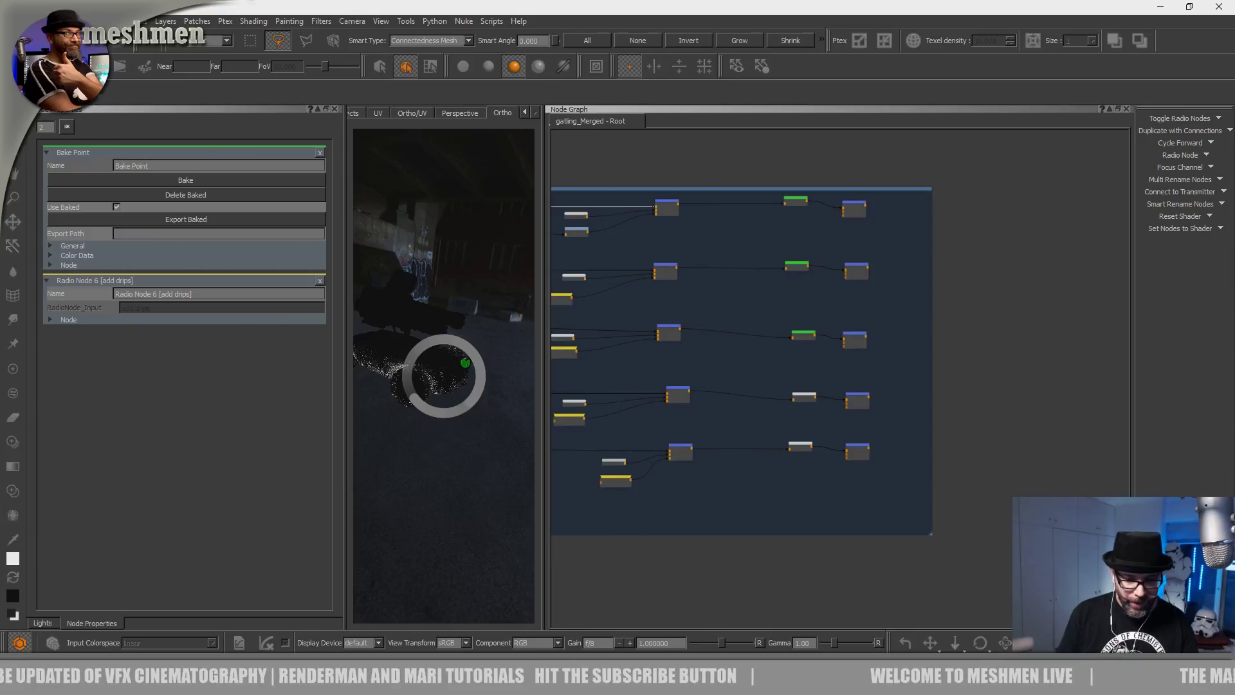
Wait while the Bake Points bake until four of the five have finished.
mouse_move(489, 681)
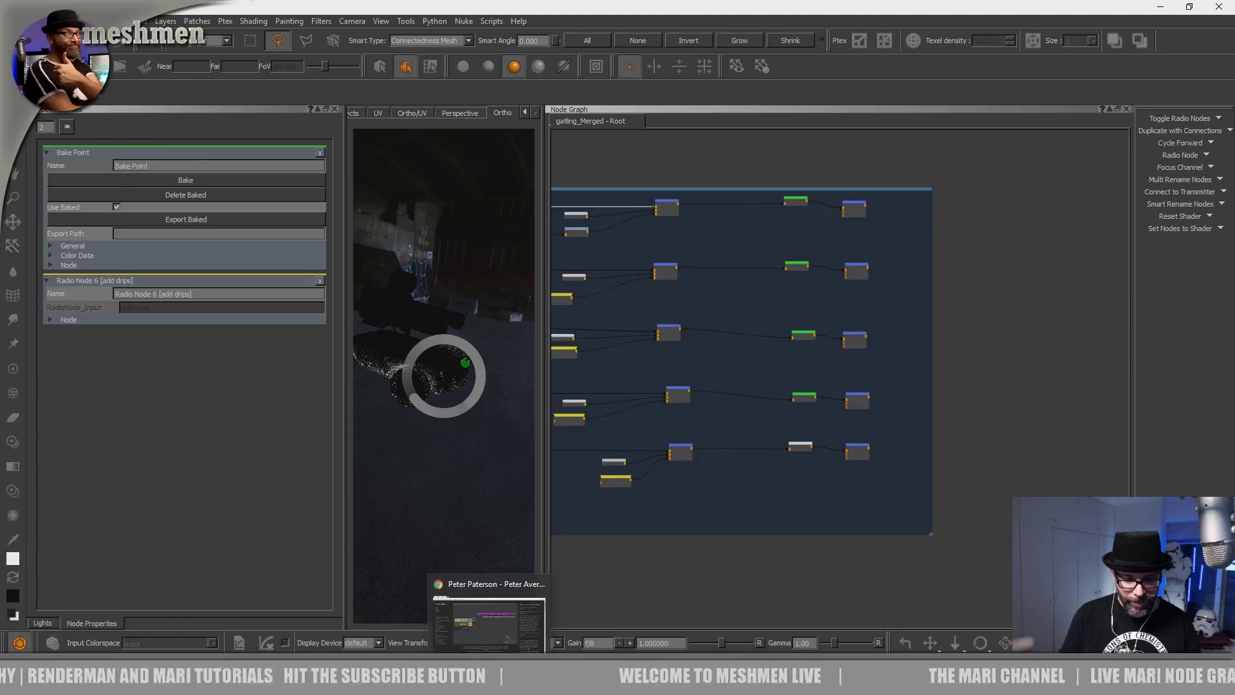
In Chrome, open the portfolio's follow-along Work project and enlarge its node-graph screenshot.
click(489, 622)
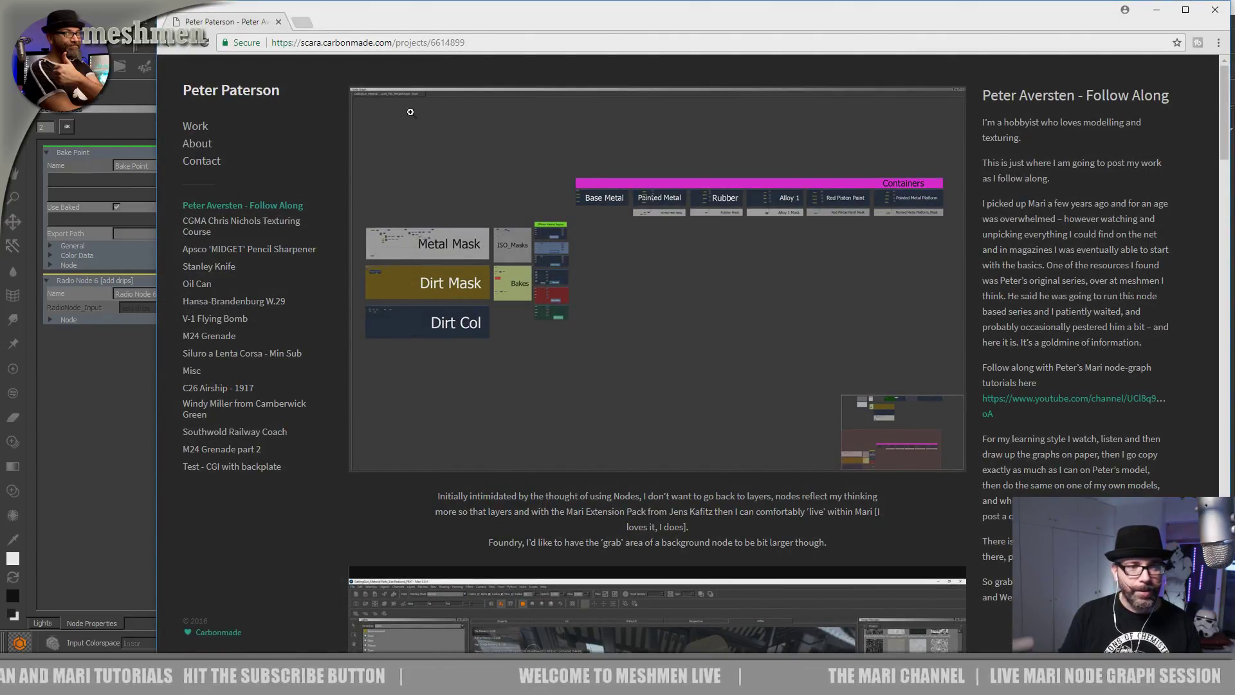
drag(510, 24, 469, 32)
click(199, 99)
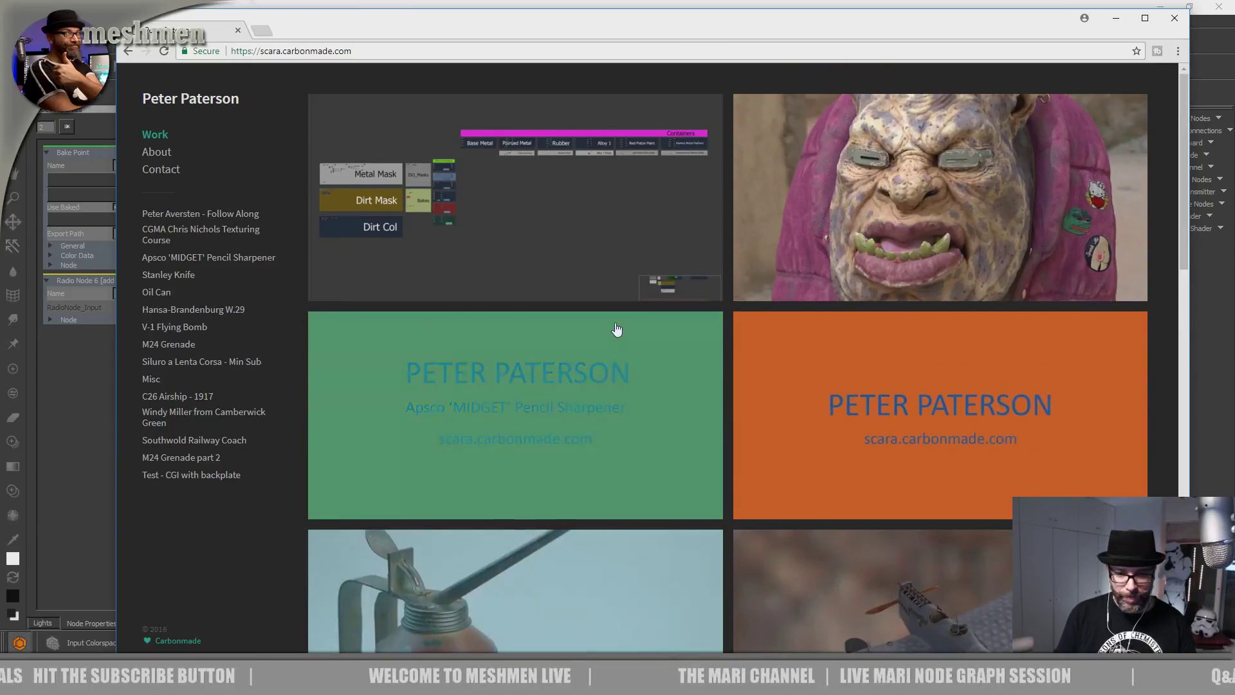
scroll(640, 449, down, 3)
scroll(648, 452, up, 3)
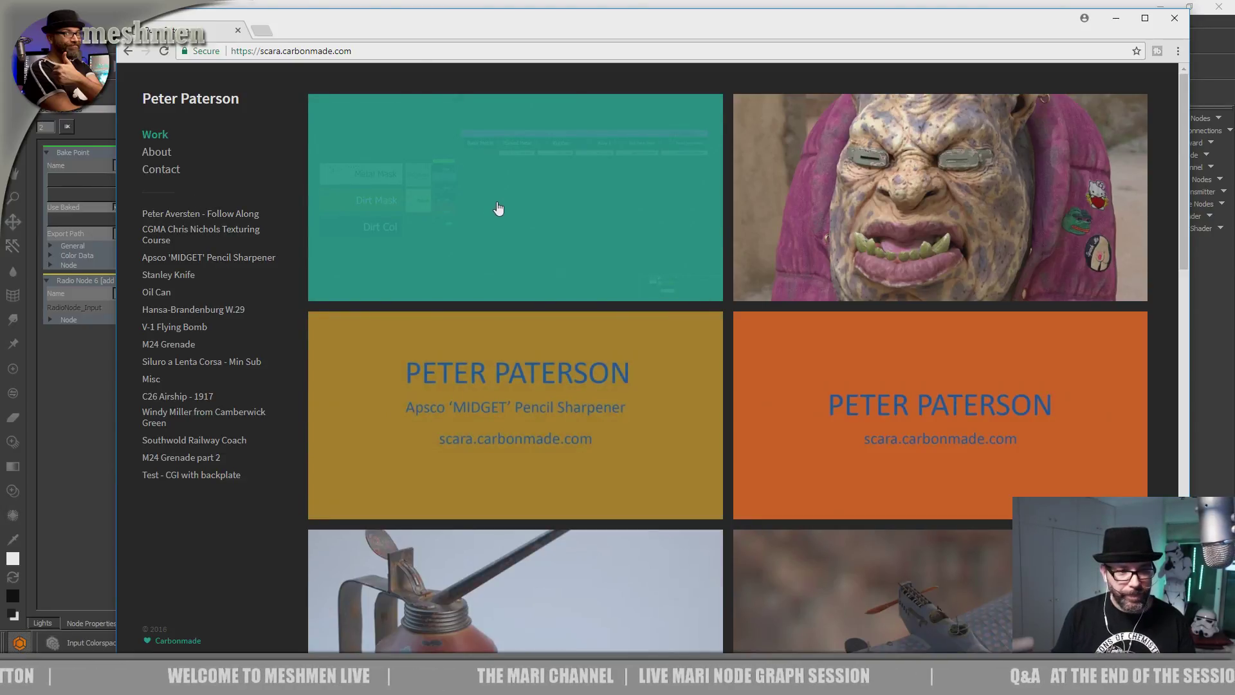
click(498, 208)
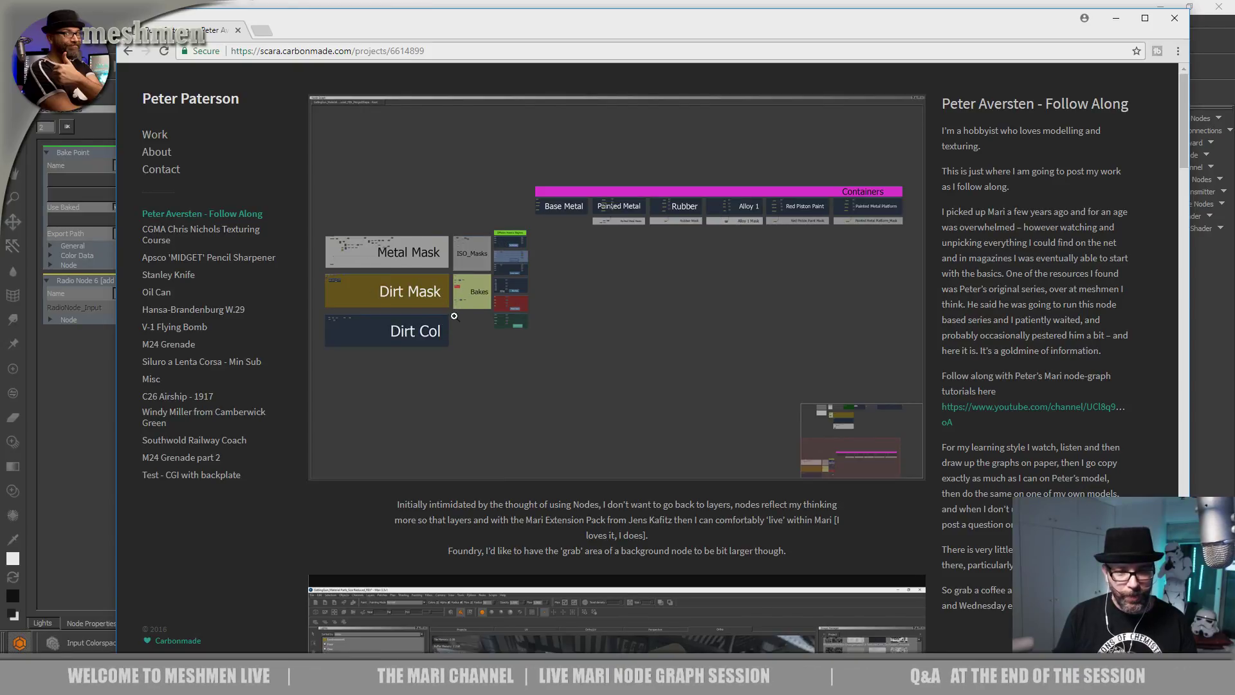
click(494, 274)
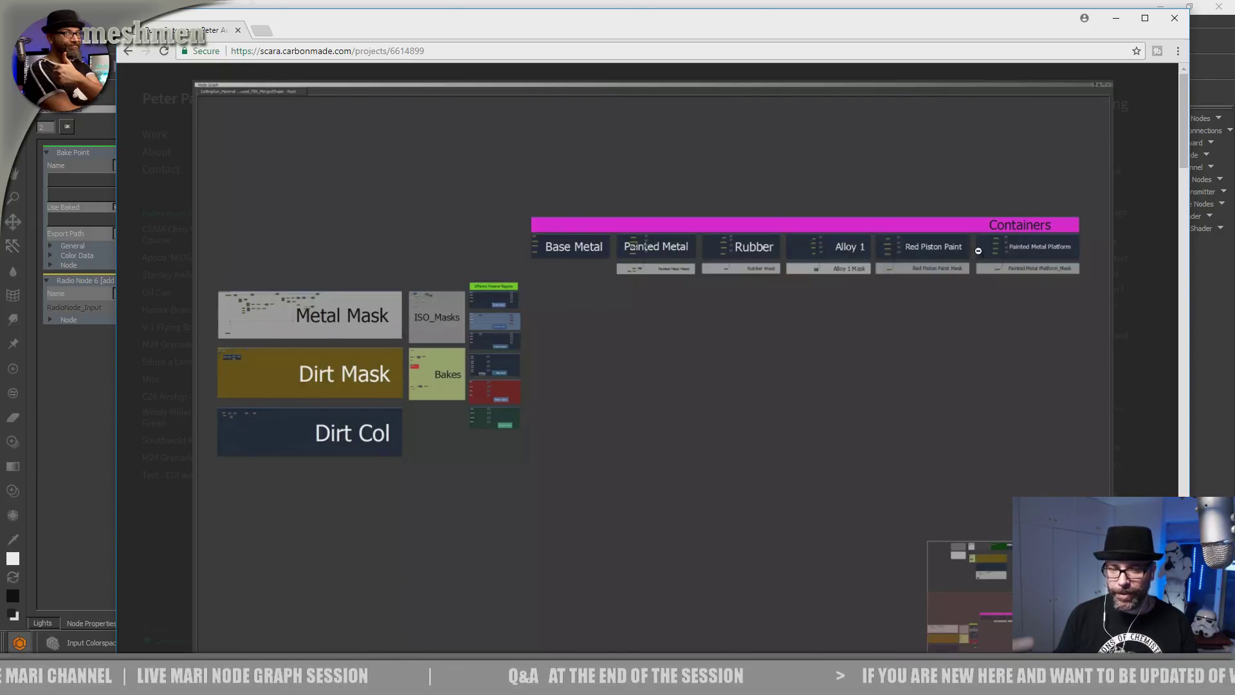
click(506, 295)
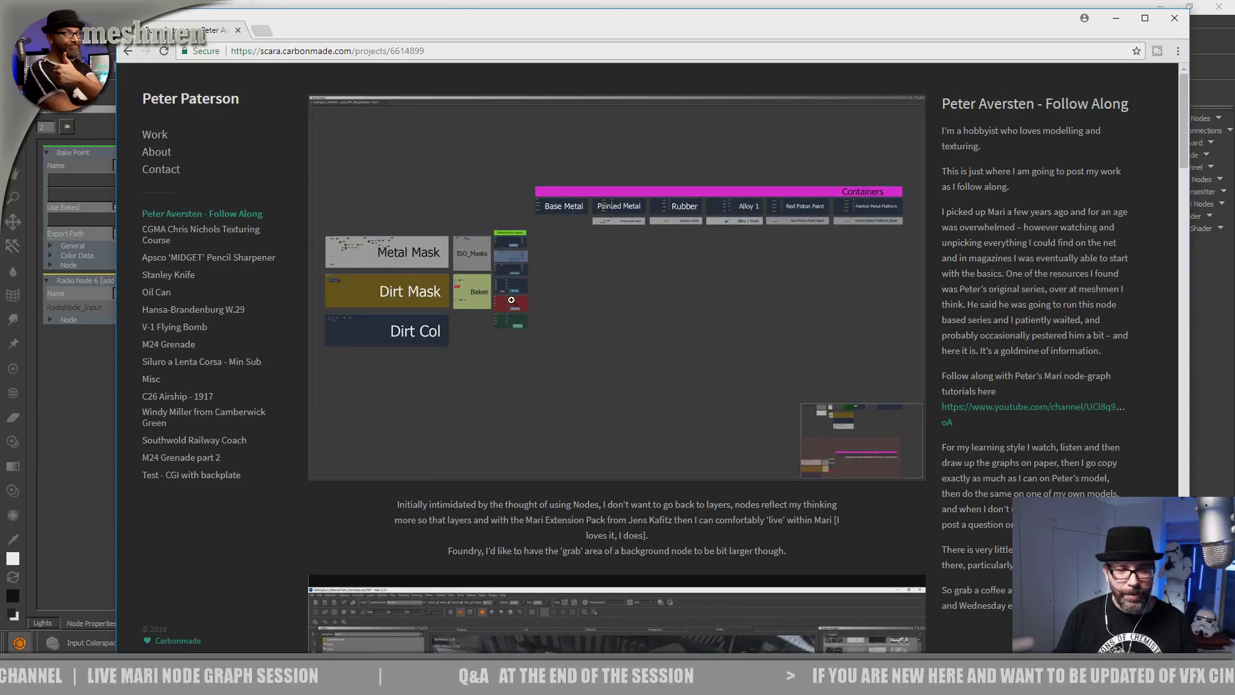
scroll(561, 304, down, 7)
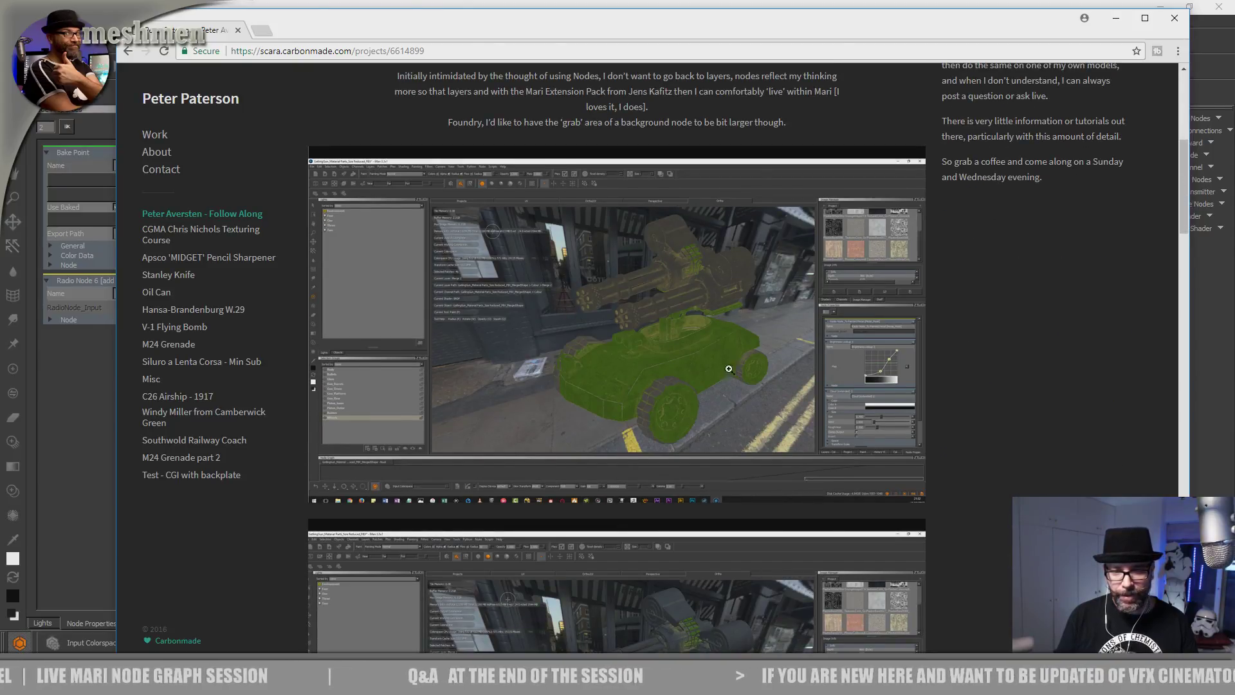
scroll(702, 336, down, 1)
scroll(703, 337, up, 3)
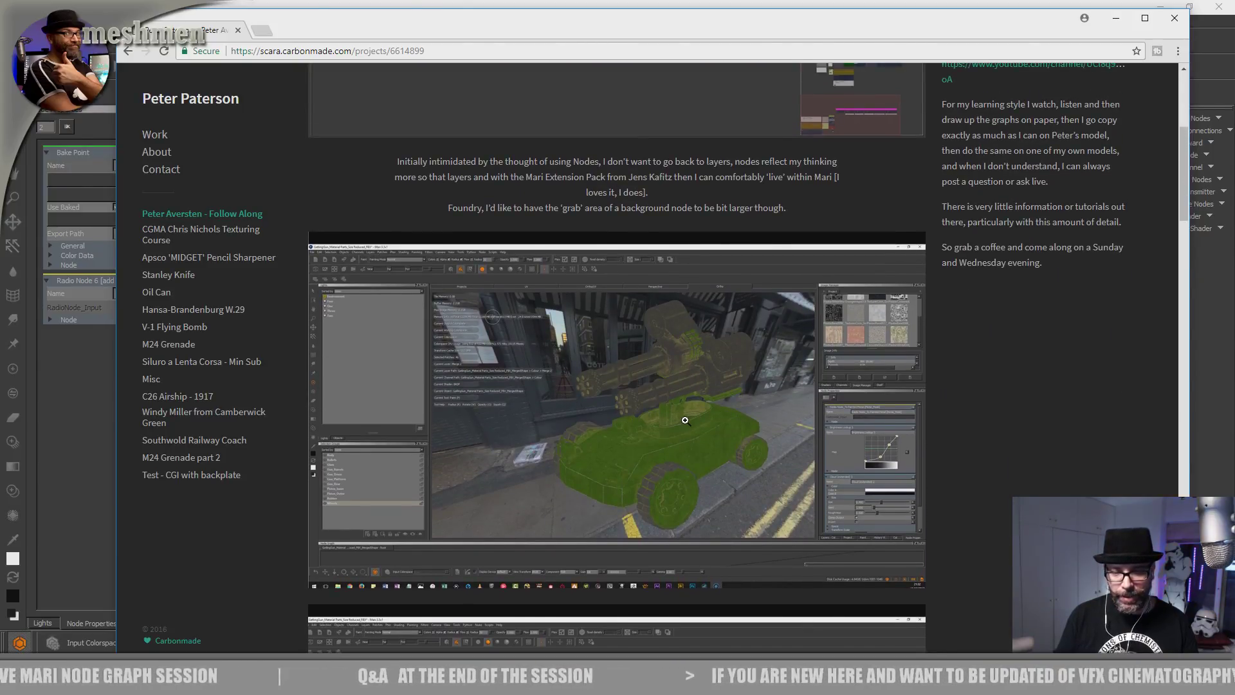
scroll(685, 420, down, 9)
scroll(685, 421, up, 7)
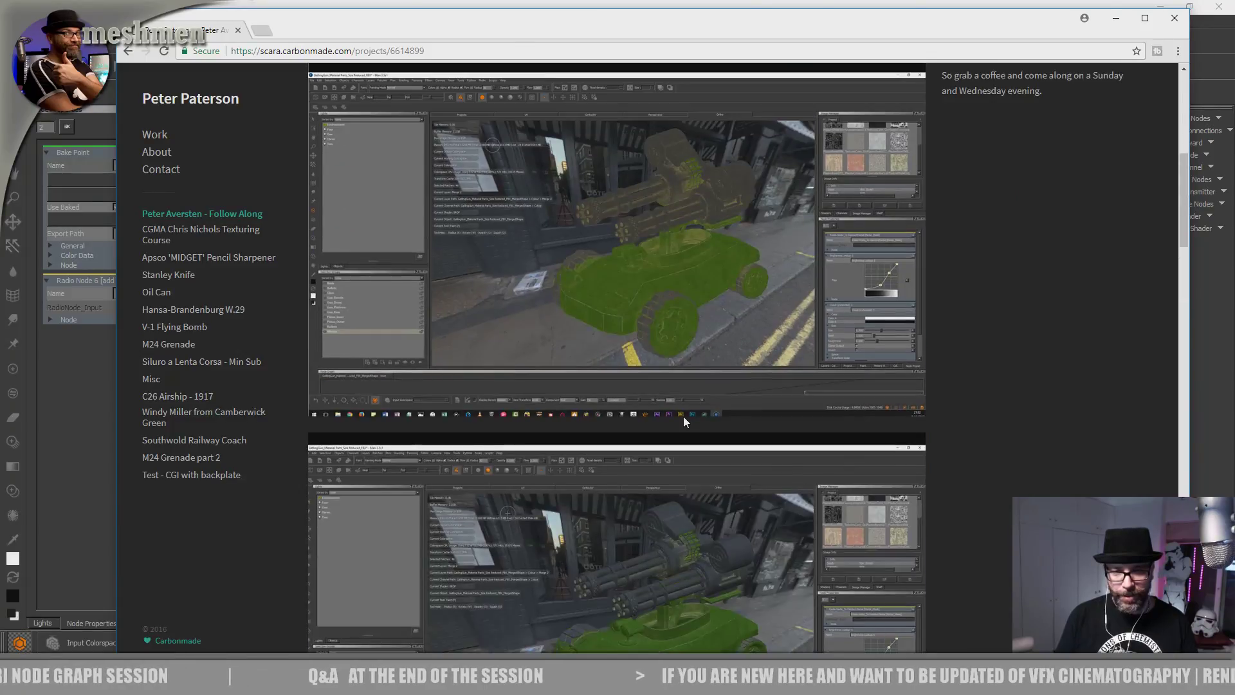
scroll(683, 421, down, 6)
scroll(676, 412, up, 7)
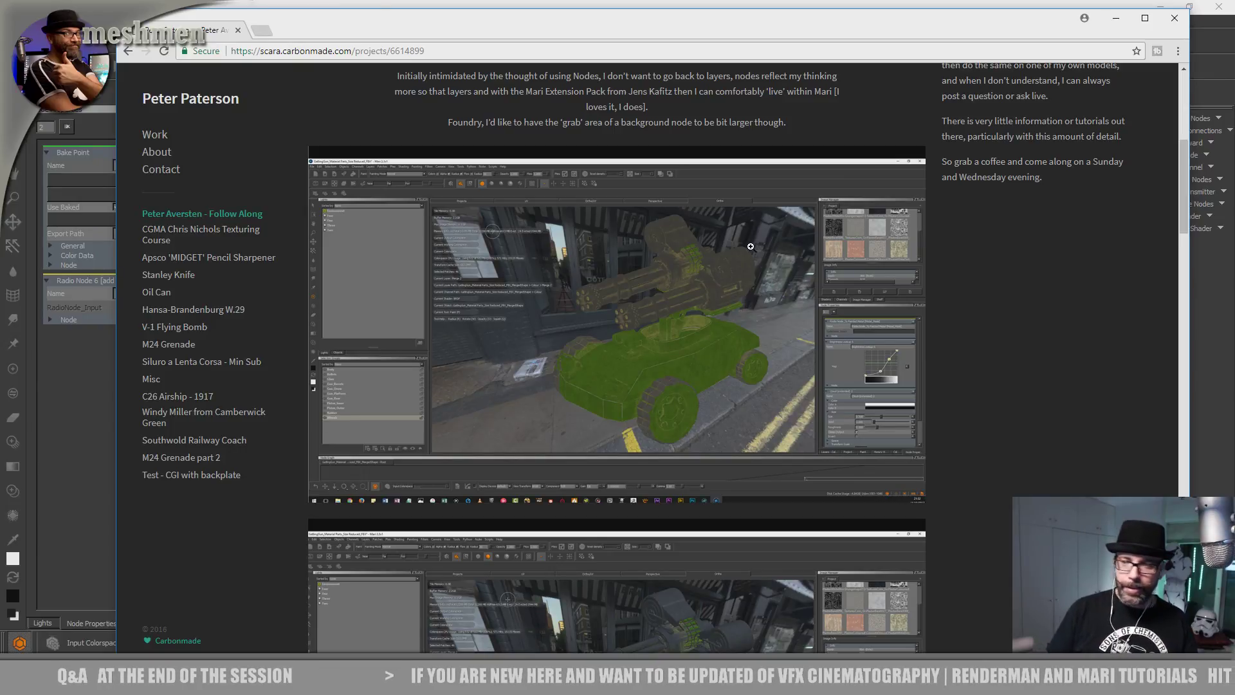
scroll(764, 233, down, 10)
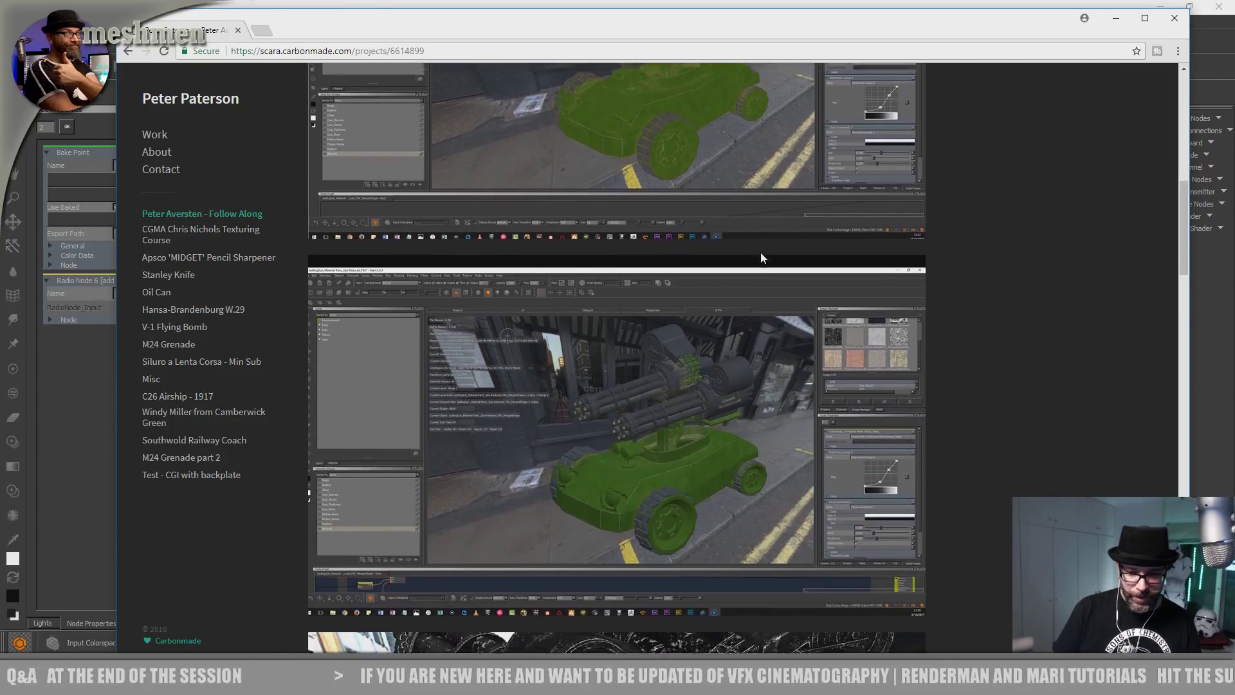
scroll(716, 210, down, 9)
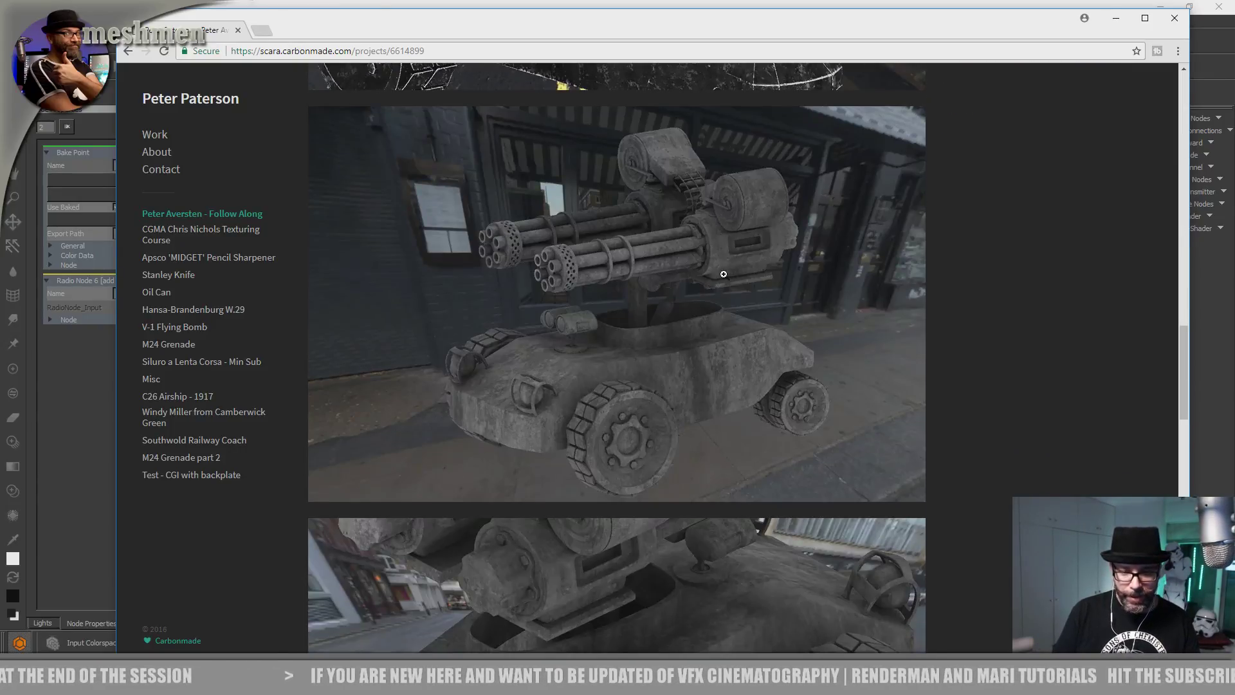
scroll(724, 274, down, 10)
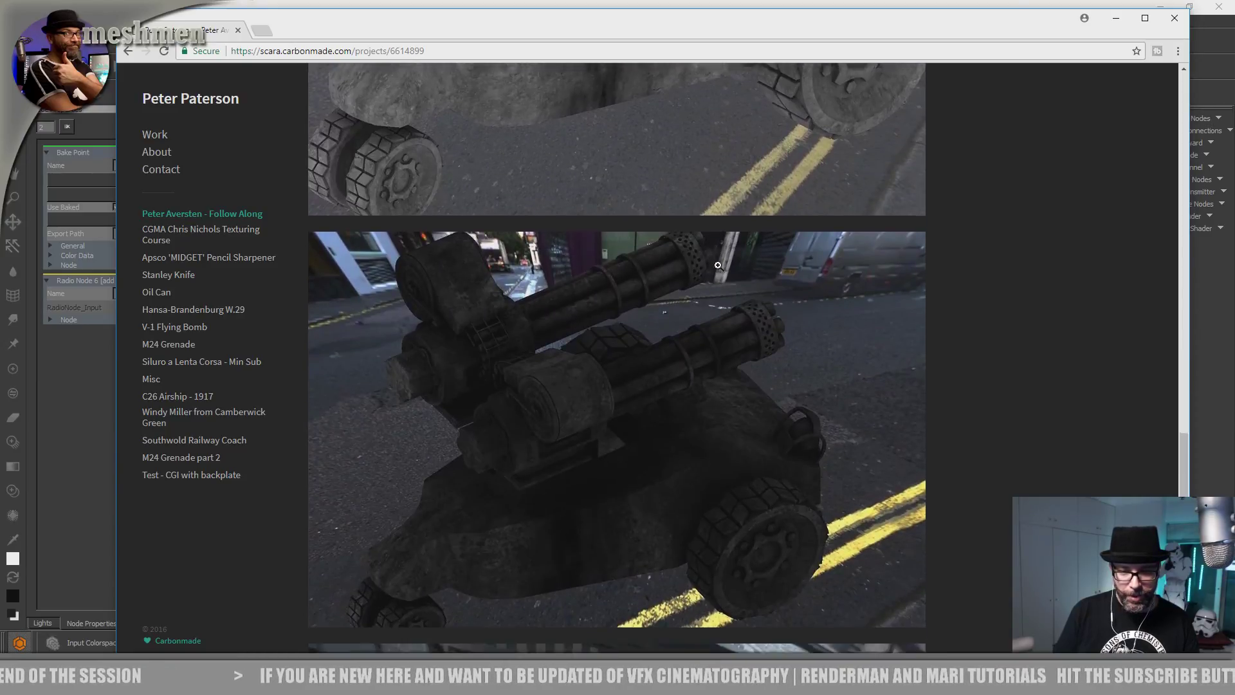
scroll(718, 265, down, 15)
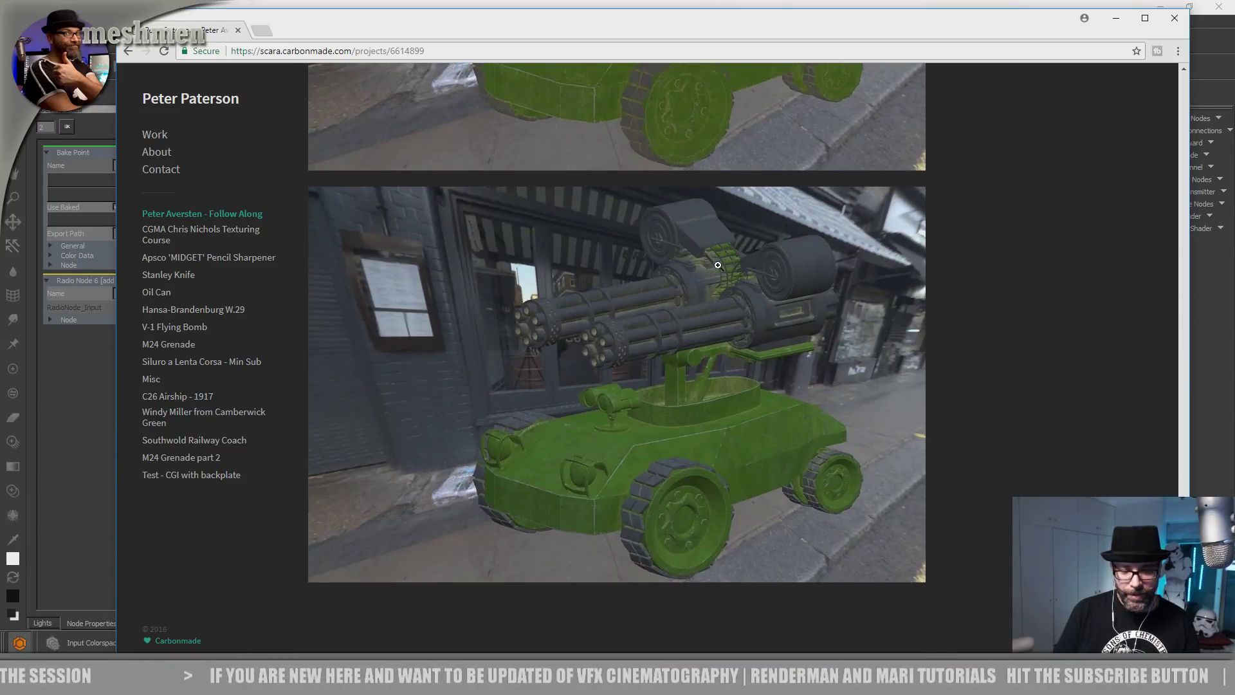
scroll(717, 265, up, 20)
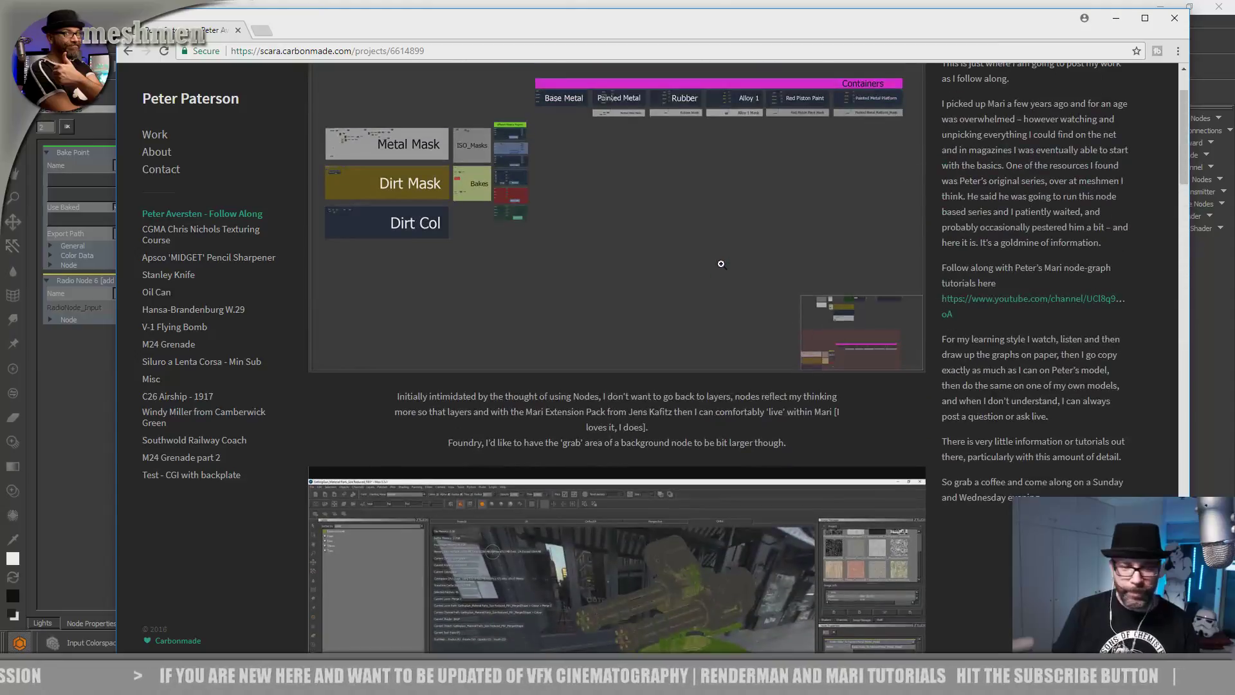
scroll(721, 264, up, 3)
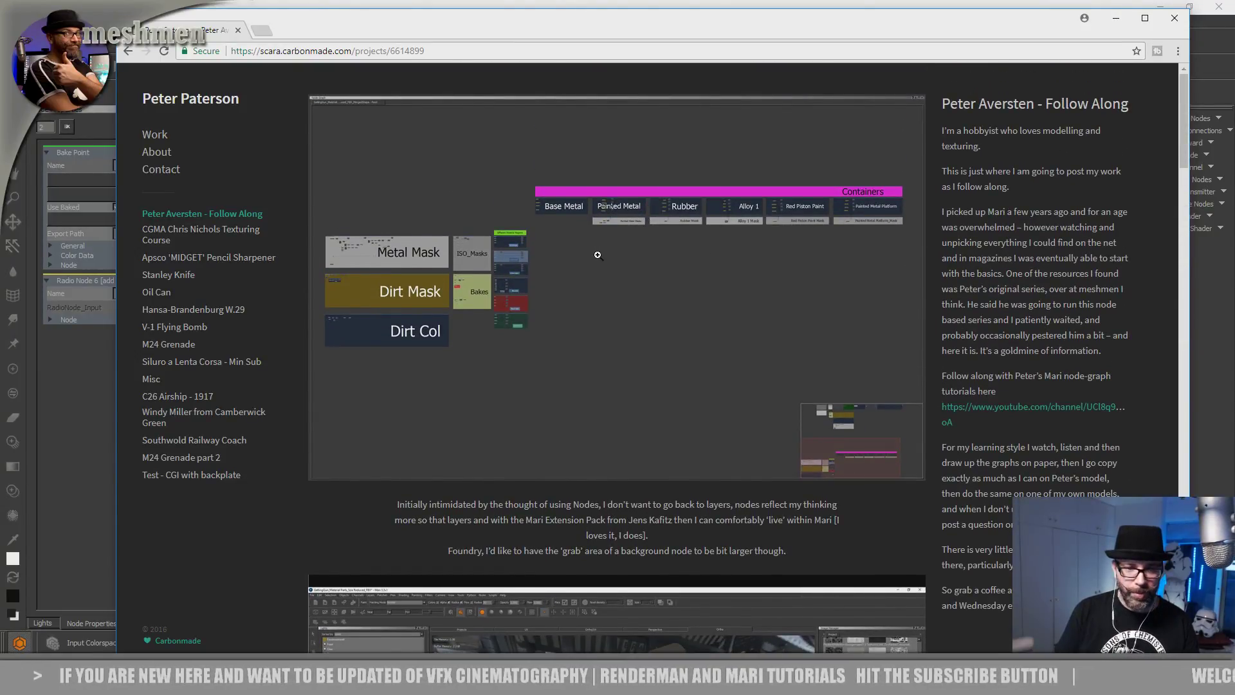
scroll(597, 254, down, 5)
scroll(622, 371, up, 5)
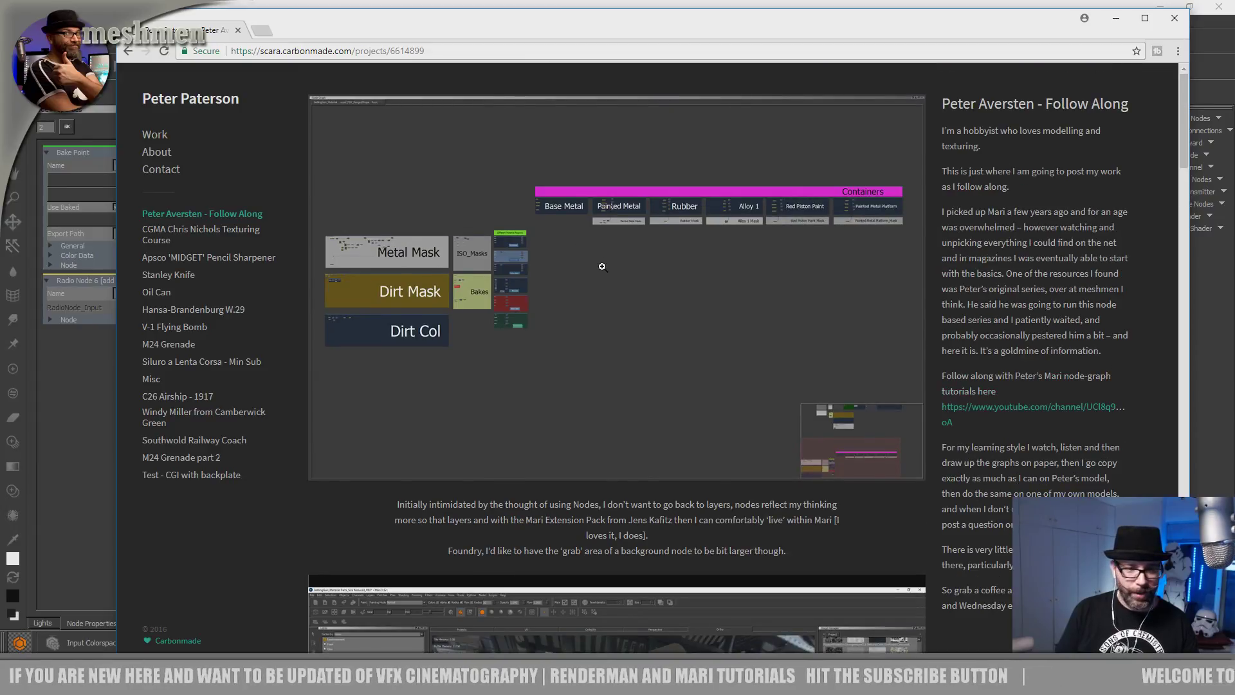
scroll(599, 265, down, 8)
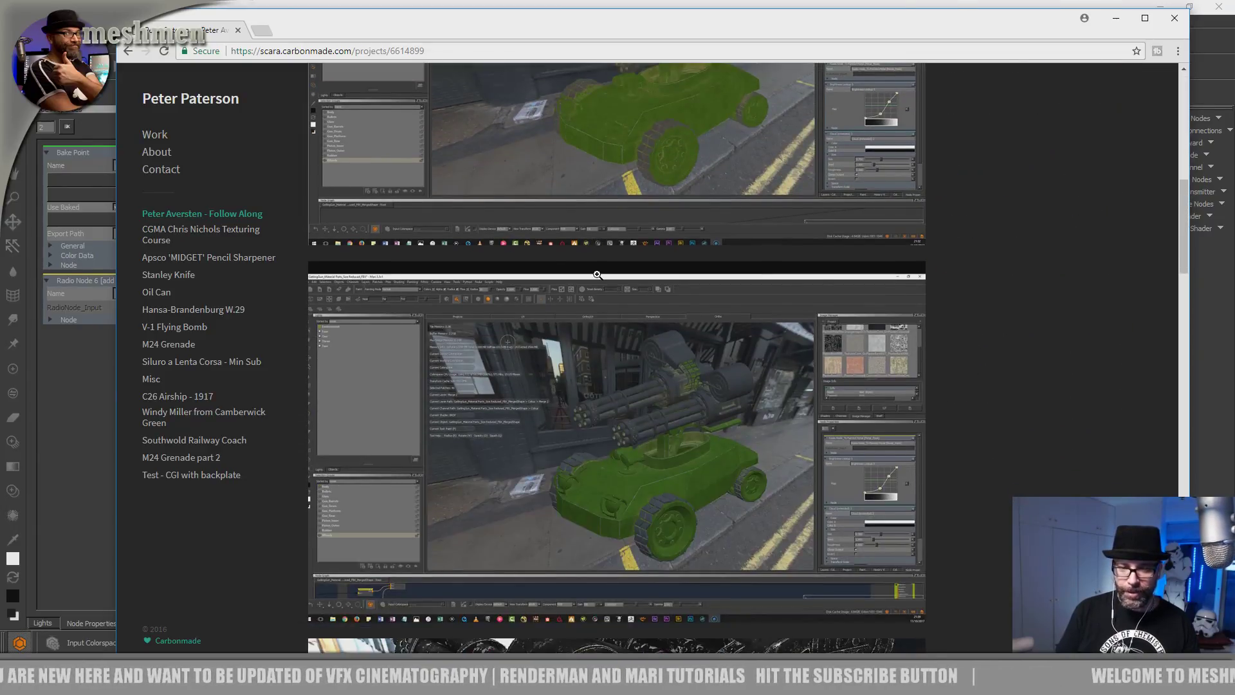
scroll(595, 278, down, 10)
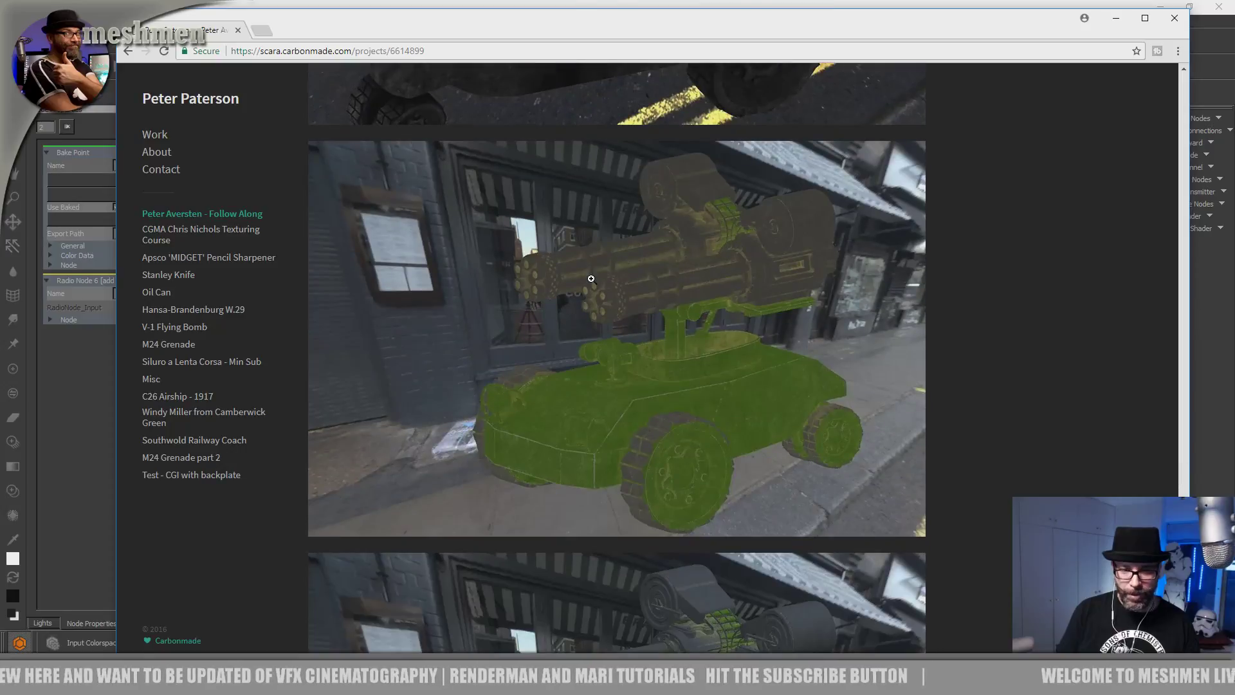
scroll(591, 278, up, 15)
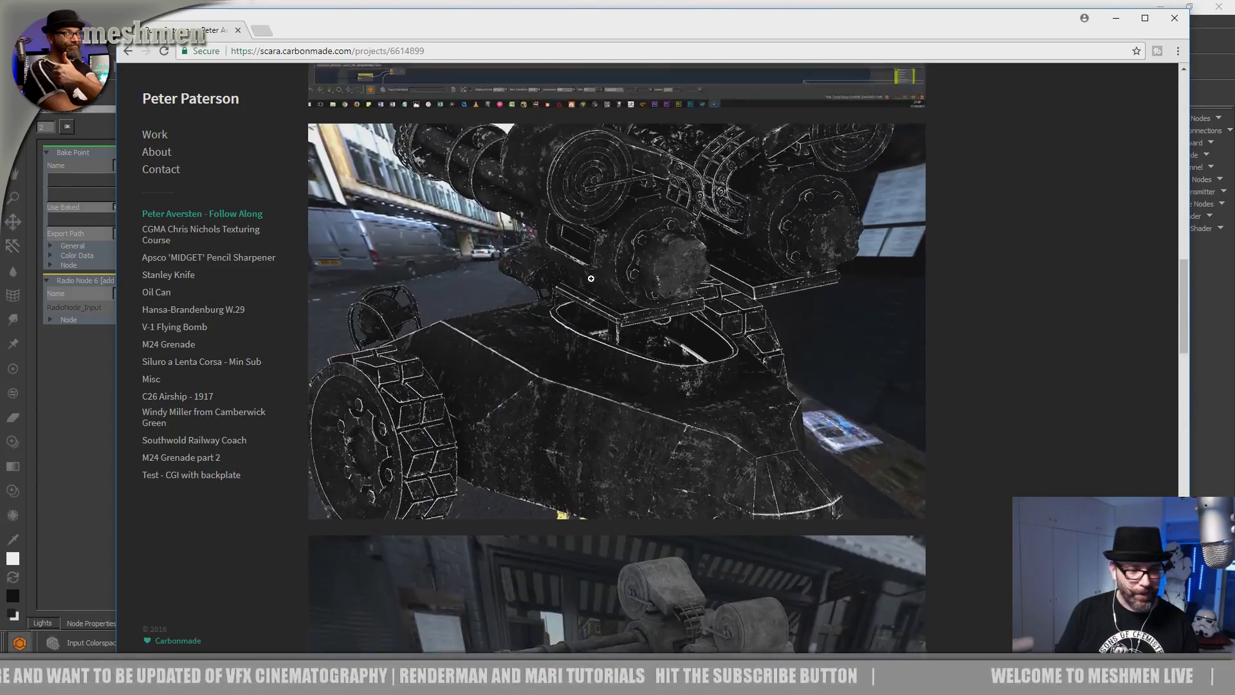
scroll(691, 273, up, 3)
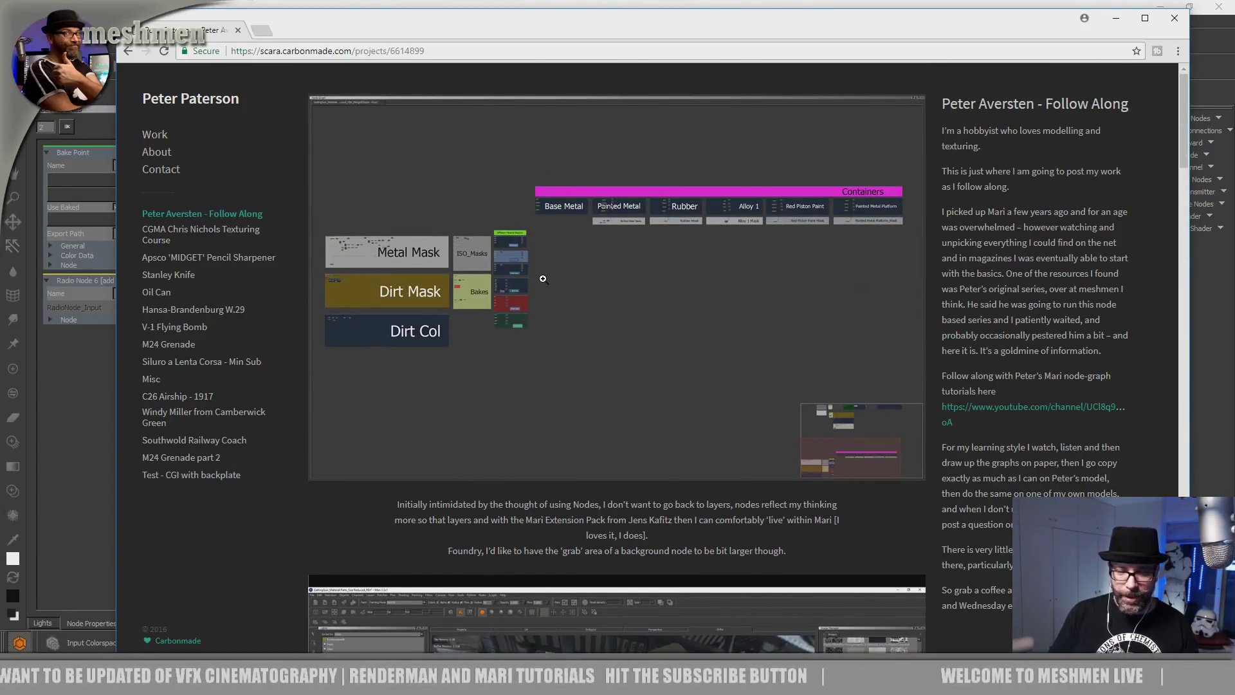
scroll(543, 278, down, 3)
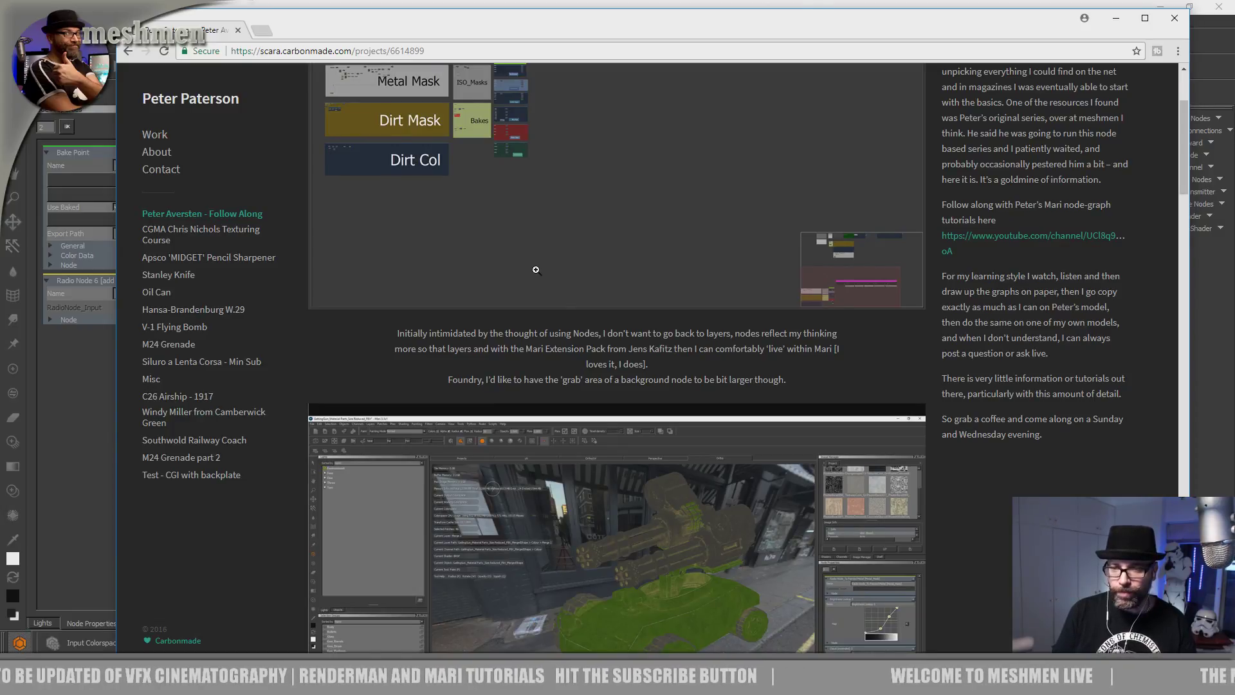
scroll(536, 270, up, 3)
scroll(555, 348, down, 3)
scroll(613, 199, up, 3)
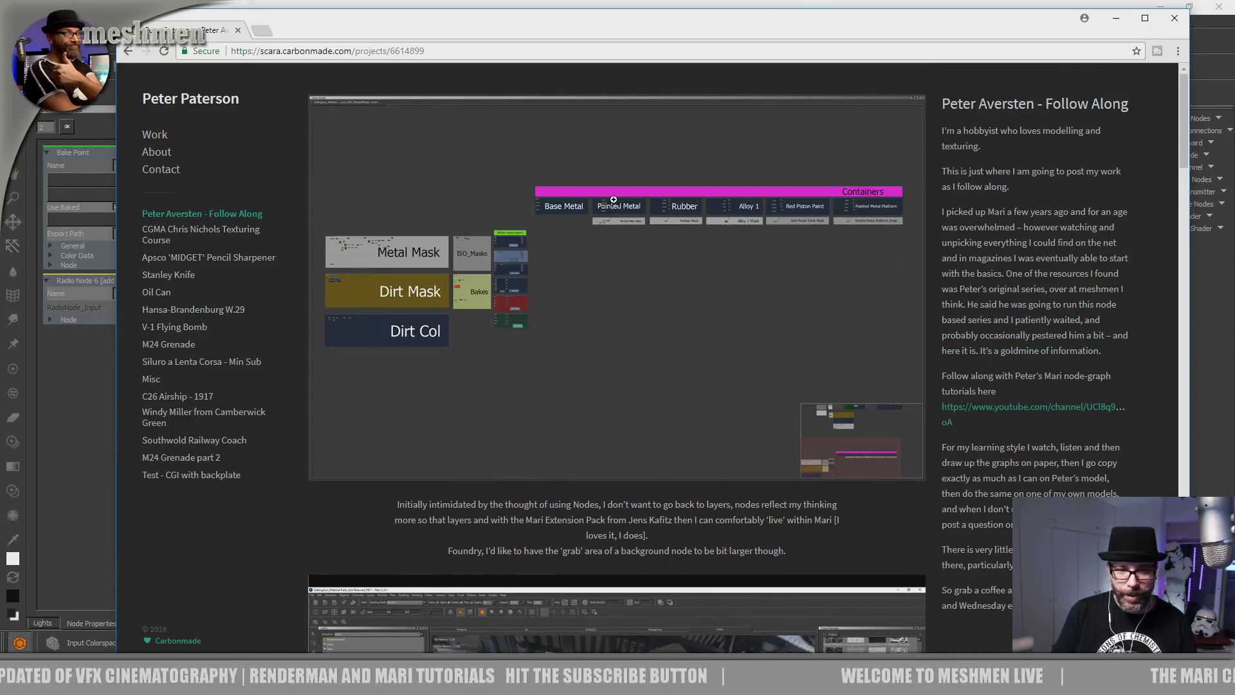
scroll(604, 386, down, 7)
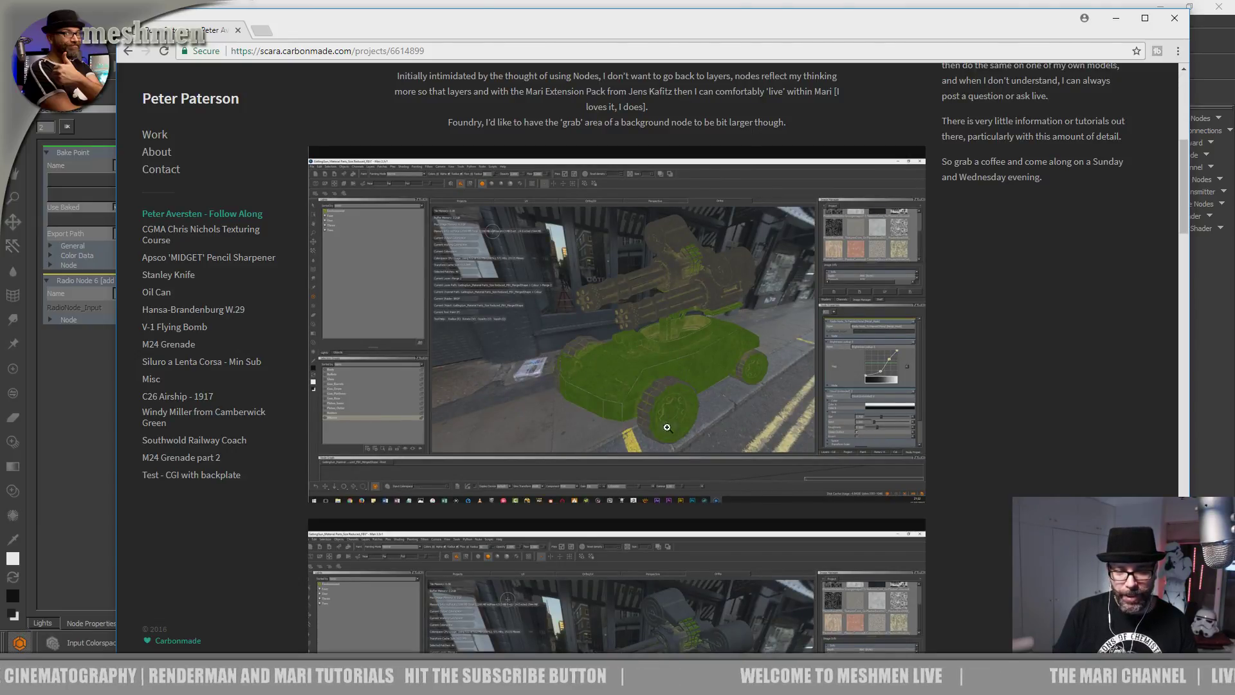
scroll(669, 427, down, 5)
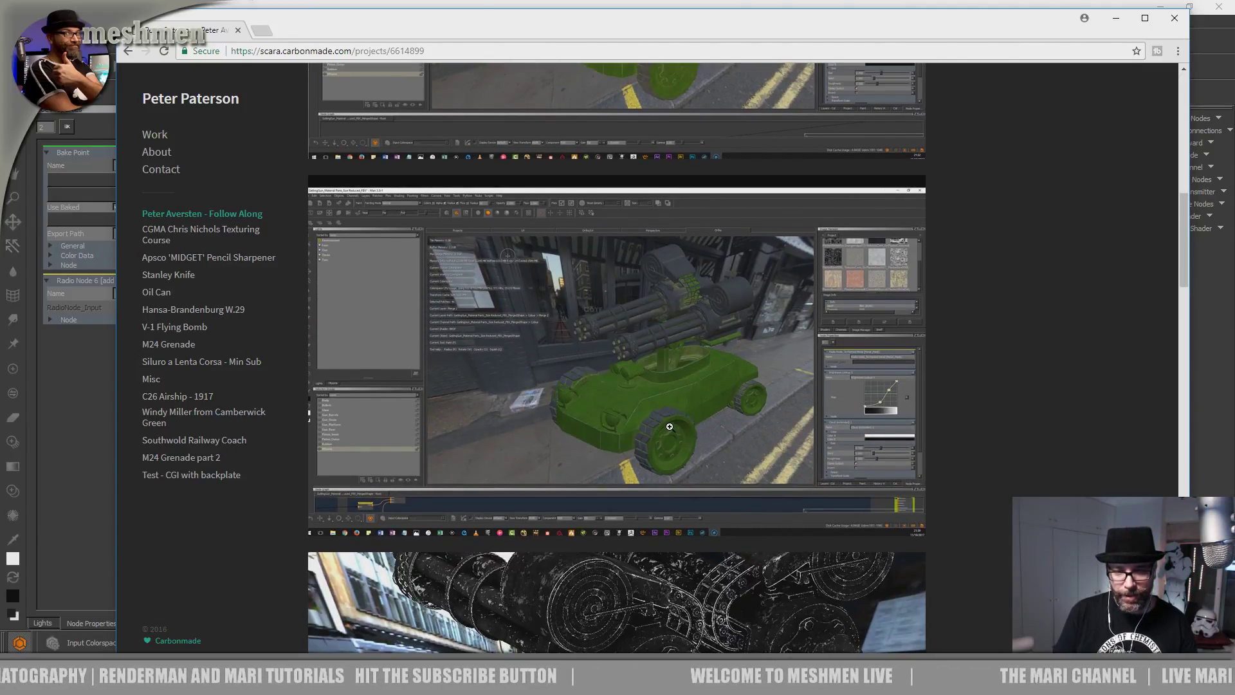
scroll(691, 334, down, 4)
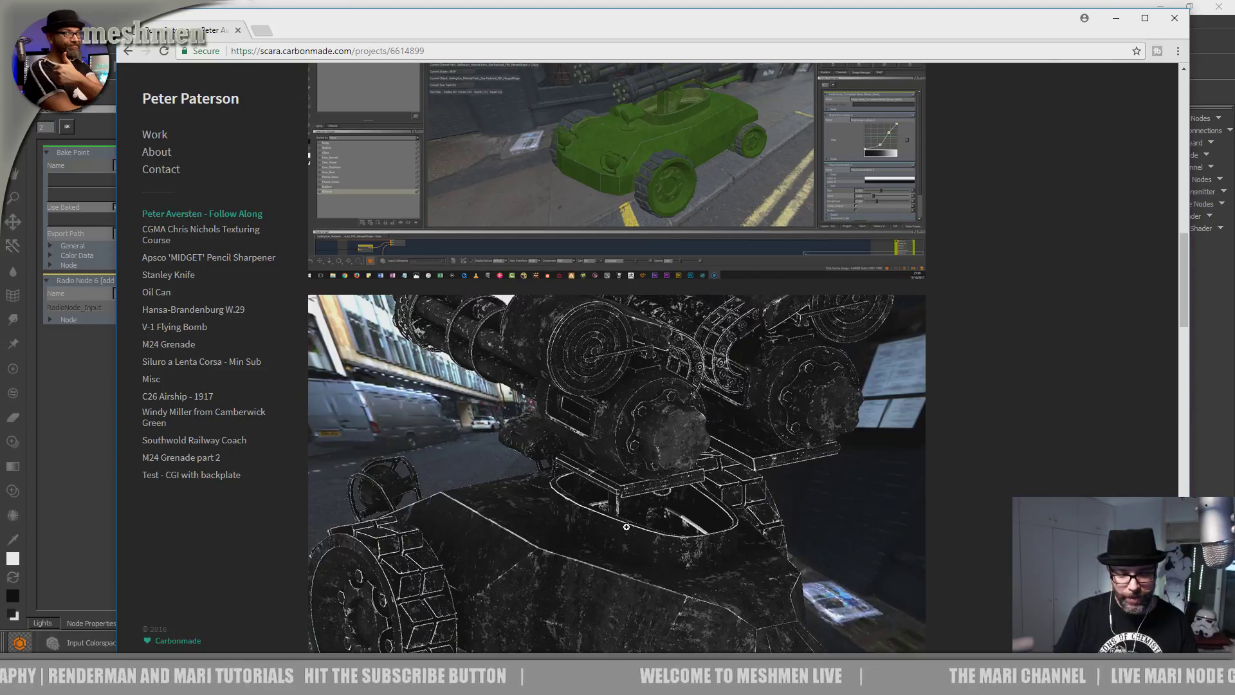
click(685, 416)
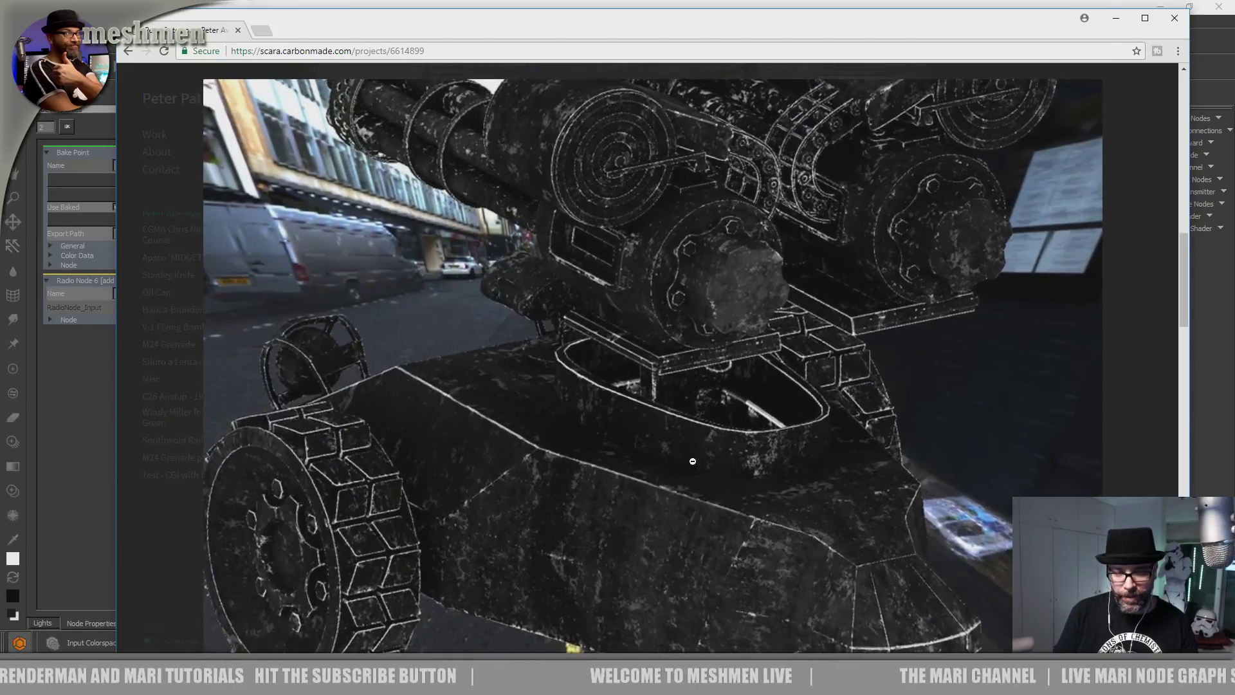
click(634, 522)
scroll(635, 520, down, 4)
scroll(682, 379, up, 1)
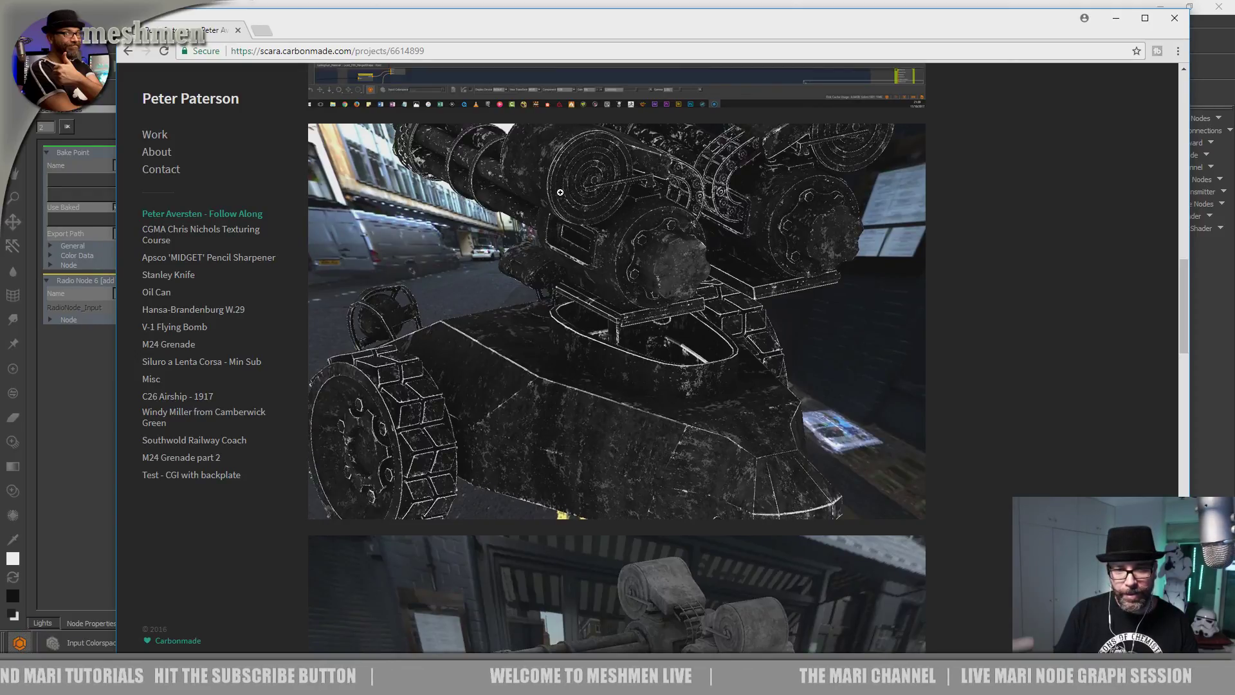
scroll(514, 438, down, 5)
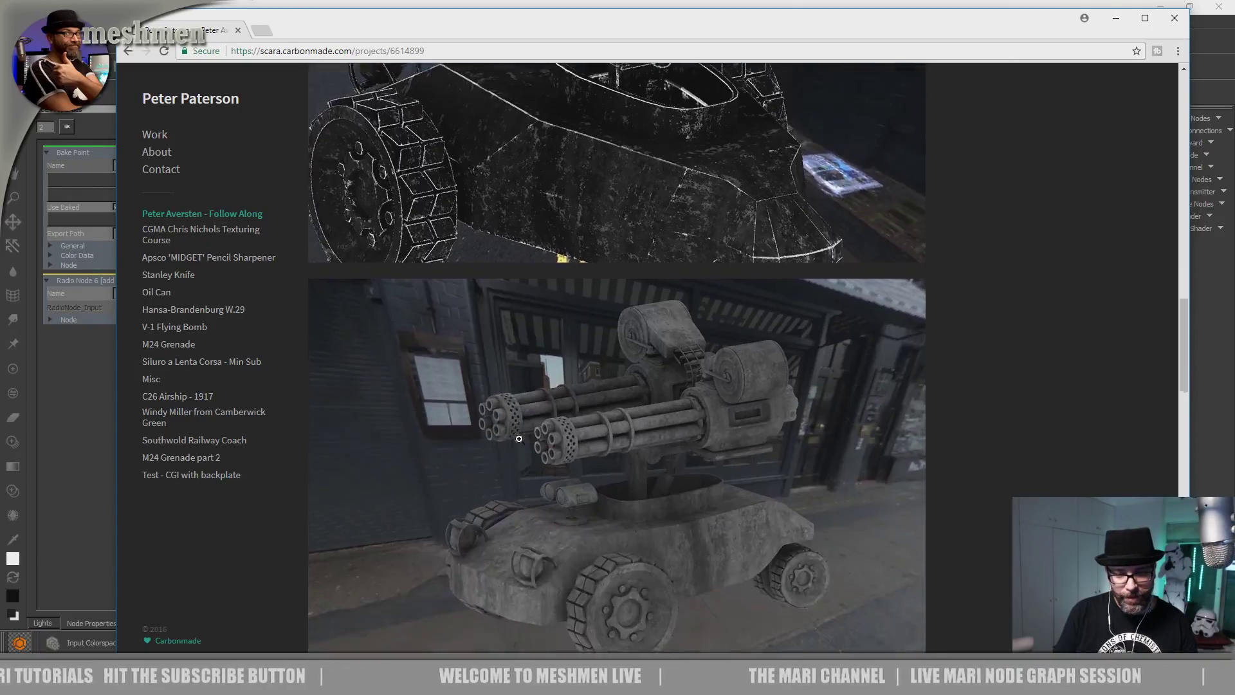
scroll(520, 429, down, 10)
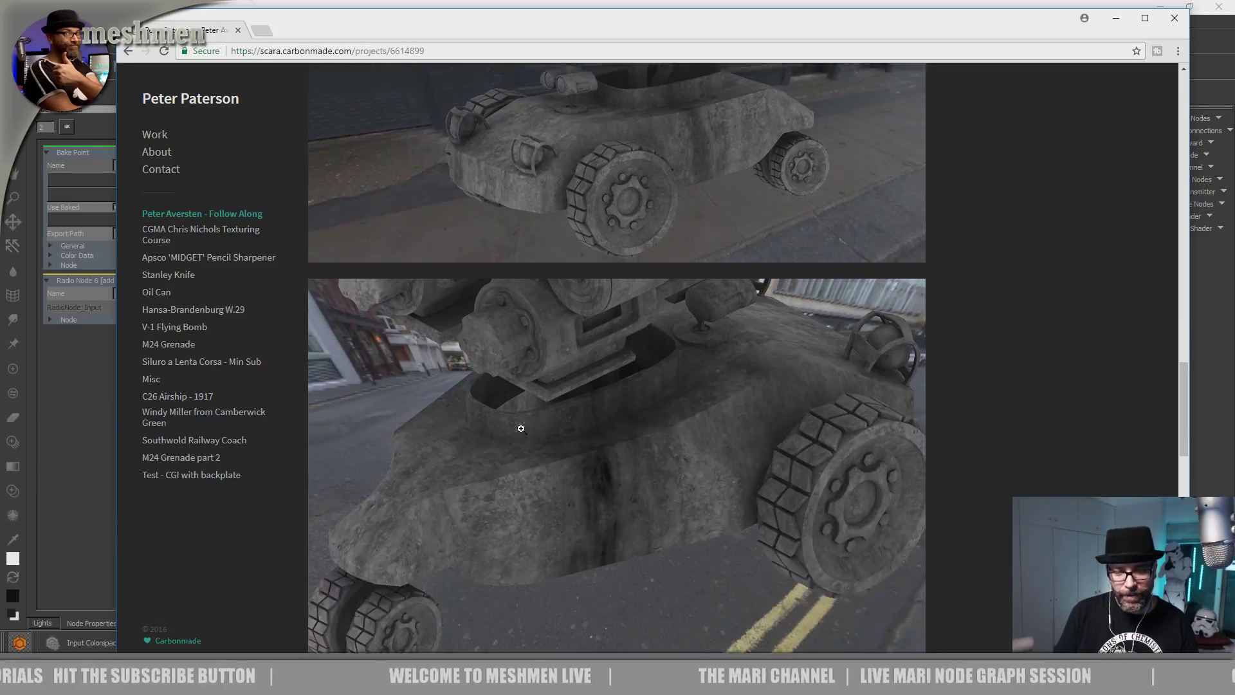
scroll(517, 431, up, 7)
scroll(521, 435, up, 20)
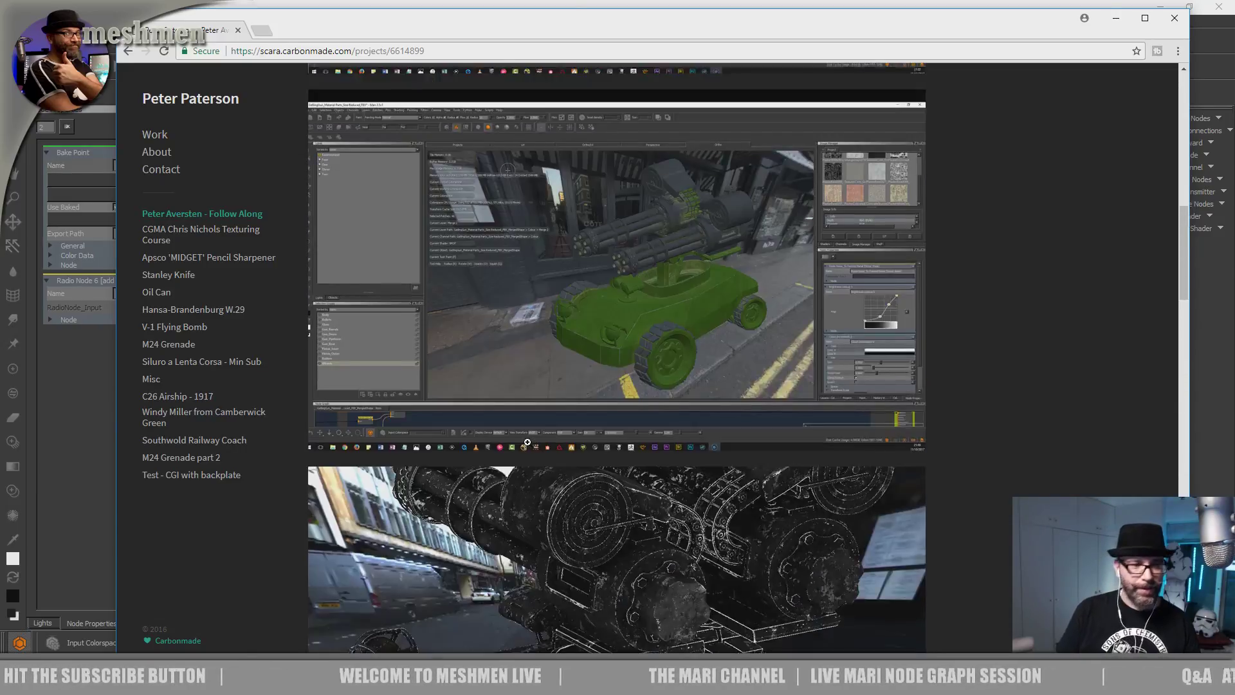
Return to Mari and pan the node graph toward the Alloy_material and Decals backdrops.
click(1116, 19)
scroll(822, 482, down, 2)
middle_drag(819, 476, 774, 236)
scroll(782, 361, down, 4)
middle_drag(849, 334, 1113, 278)
middle_drag(912, 347, 899, 202)
scroll(862, 431, up, 3)
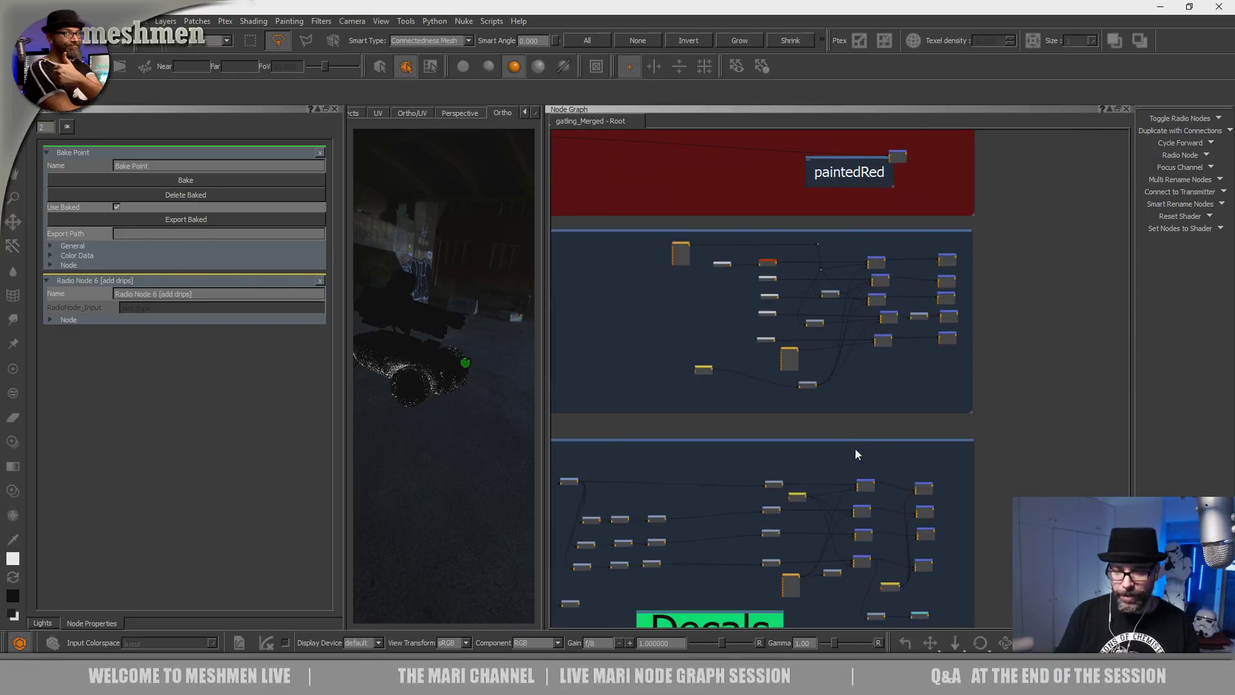
middle_drag(795, 502, 770, 381)
scroll(788, 414, up, 3)
scroll(786, 414, down, 3)
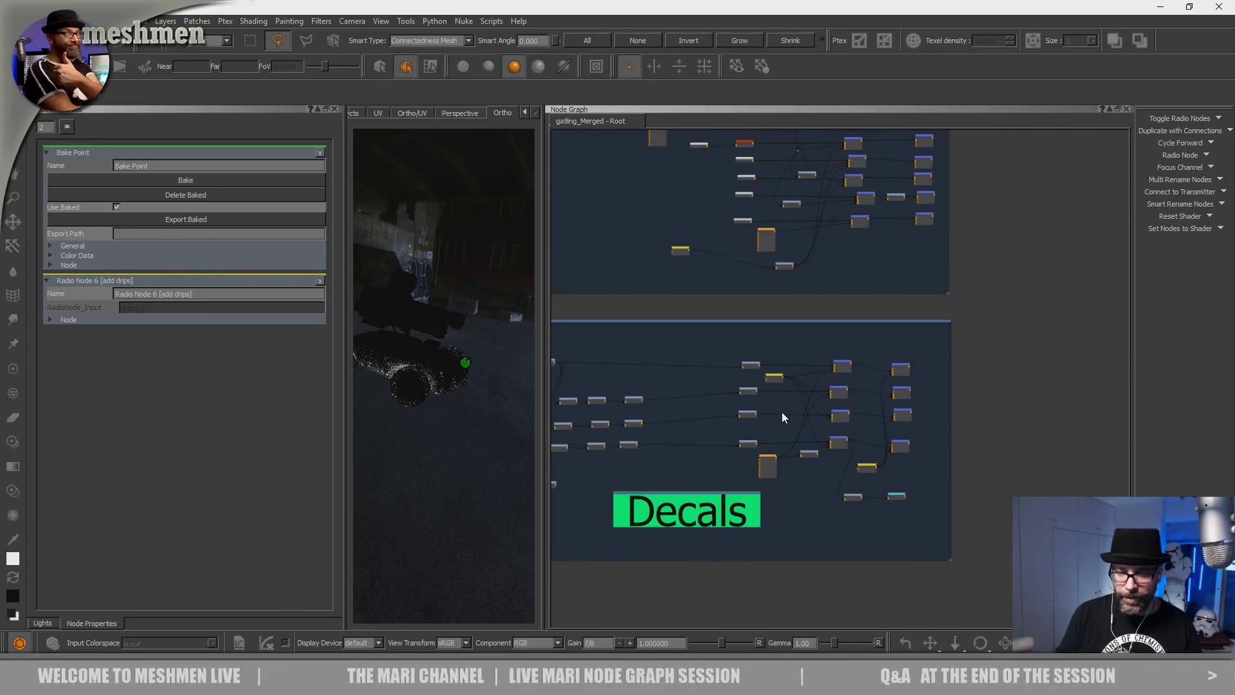
middle_drag(759, 337, 874, 362)
Frame the painted-red and Decals backdrops in the node graph.
scroll(876, 347, down, 3)
middle_drag(882, 309, 732, 577)
scroll(804, 402, up, 3)
scroll(942, 283, up, 2)
scroll(888, 293, down, 5)
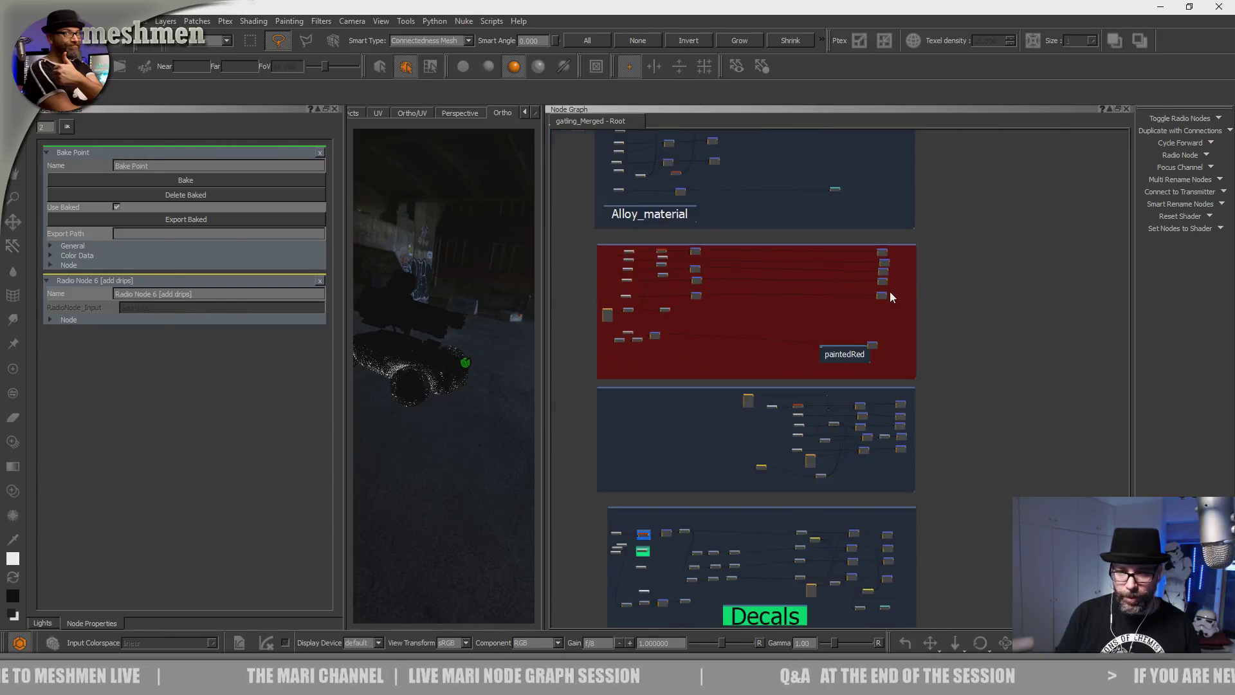
middle_drag(803, 341, 789, 395)
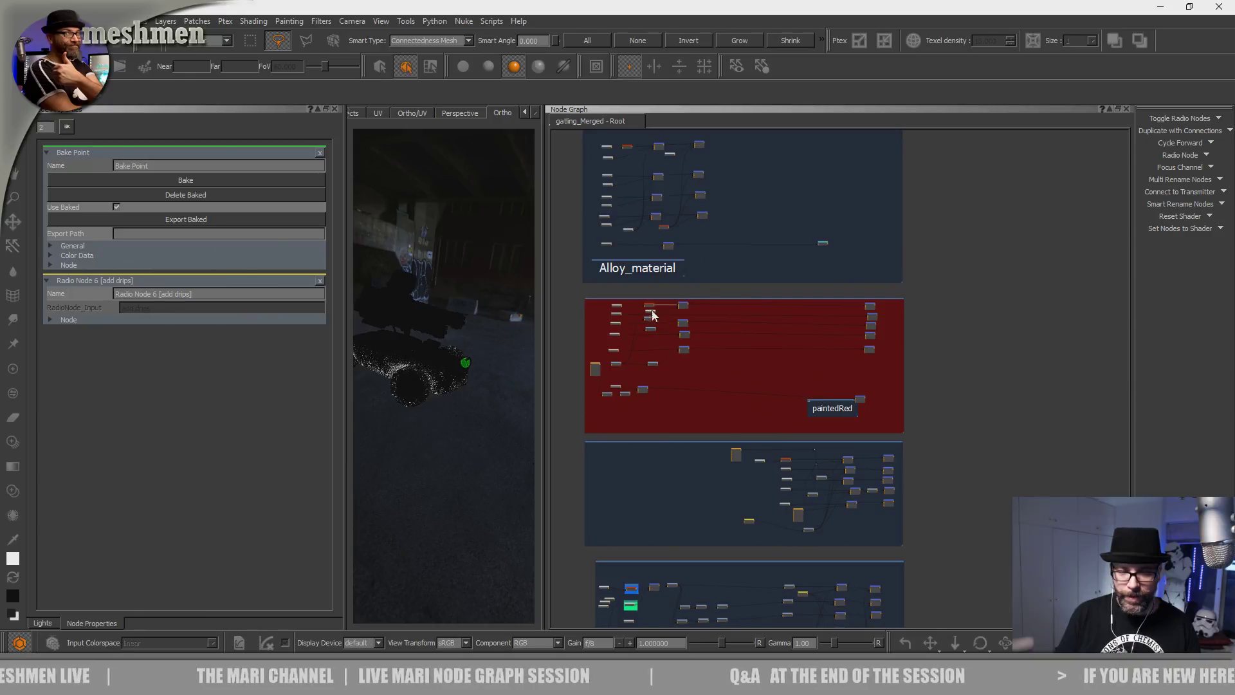
scroll(830, 373, up, 1)
scroll(927, 335, down, 7)
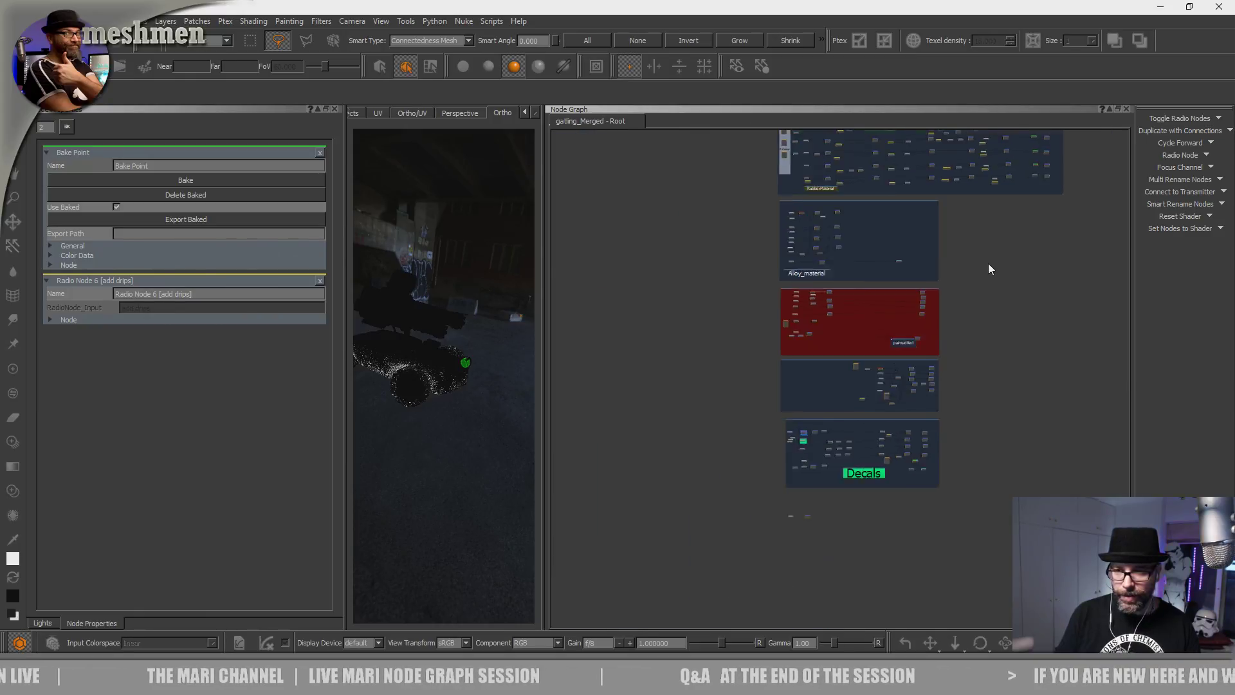
Move over to frame the Dirtmask backdrop and its dirt material nodes.
middle_drag(997, 251, 846, 458)
middle_drag(1080, 242, 876, 397)
middle_drag(952, 354, 816, 346)
scroll(834, 342, up, 4)
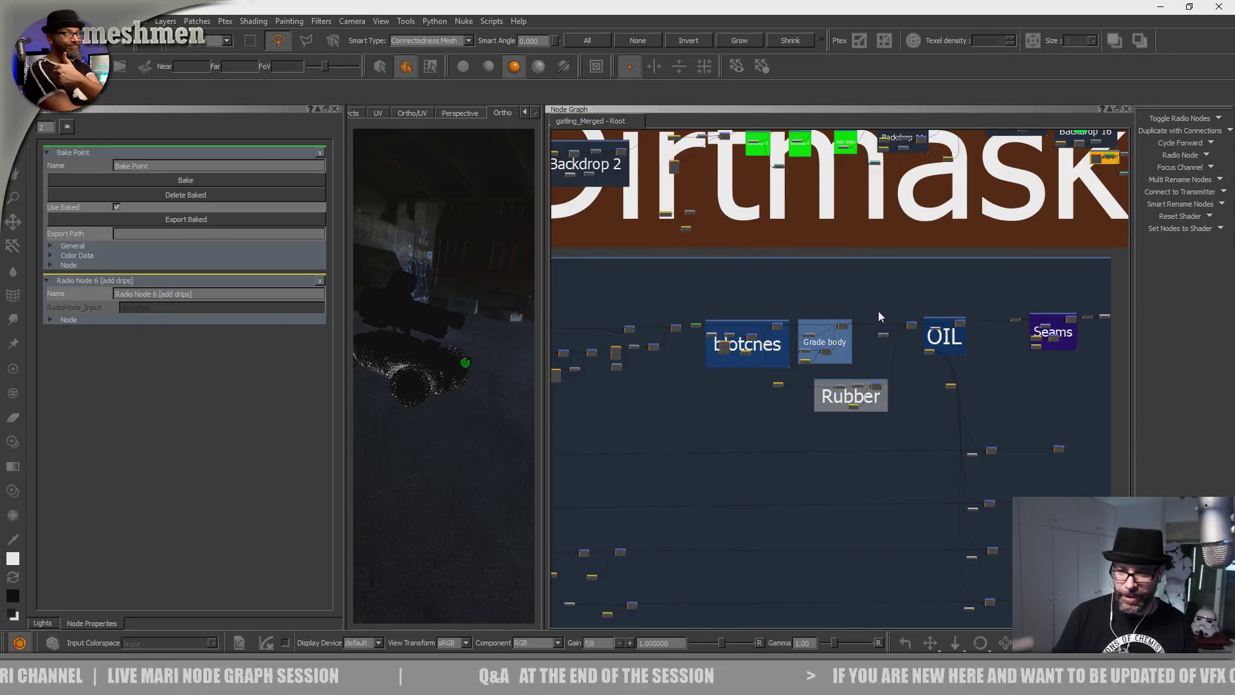
scroll(843, 336, up, 2)
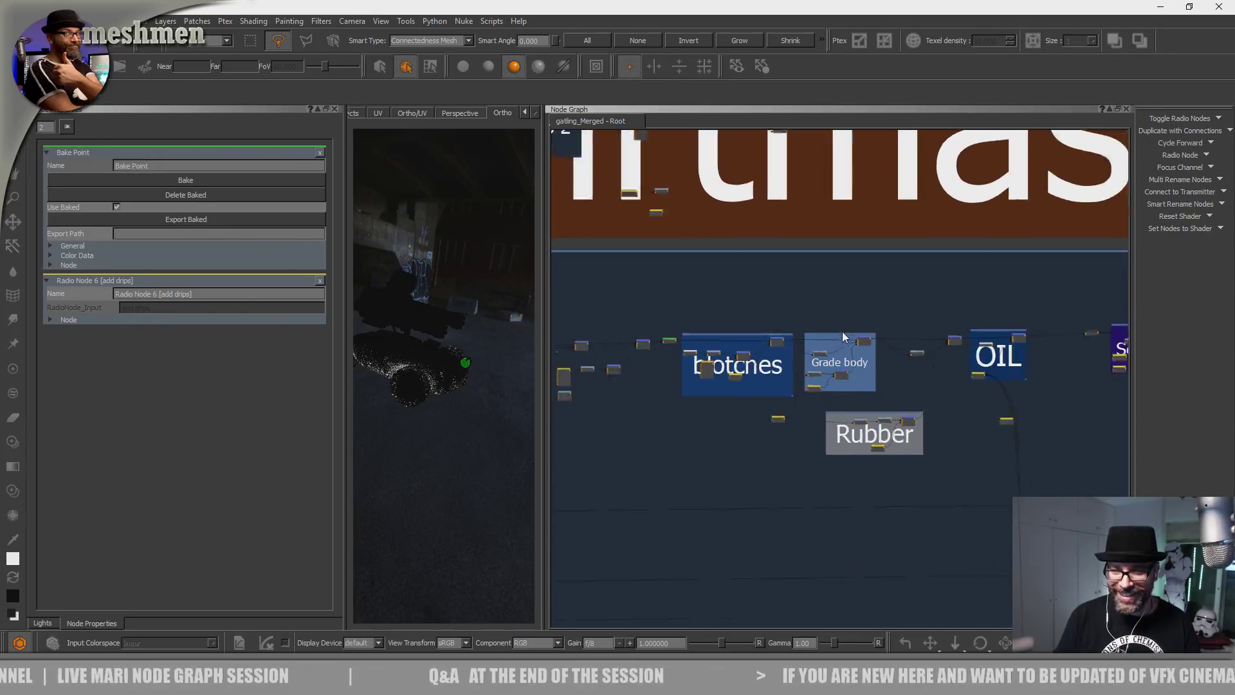
scroll(843, 333, up, 3)
scroll(693, 319, down, 5)
middle_drag(612, 307, 832, 298)
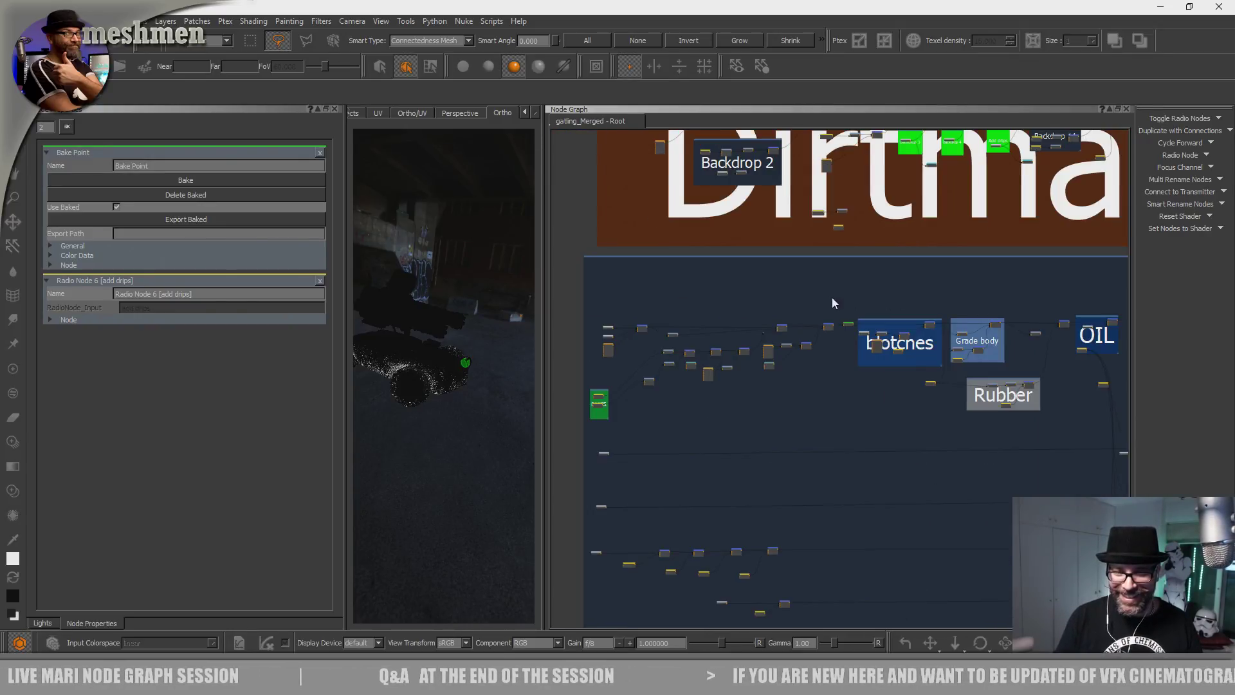
scroll(830, 298, up, 1)
middle_drag(945, 302, 676, 513)
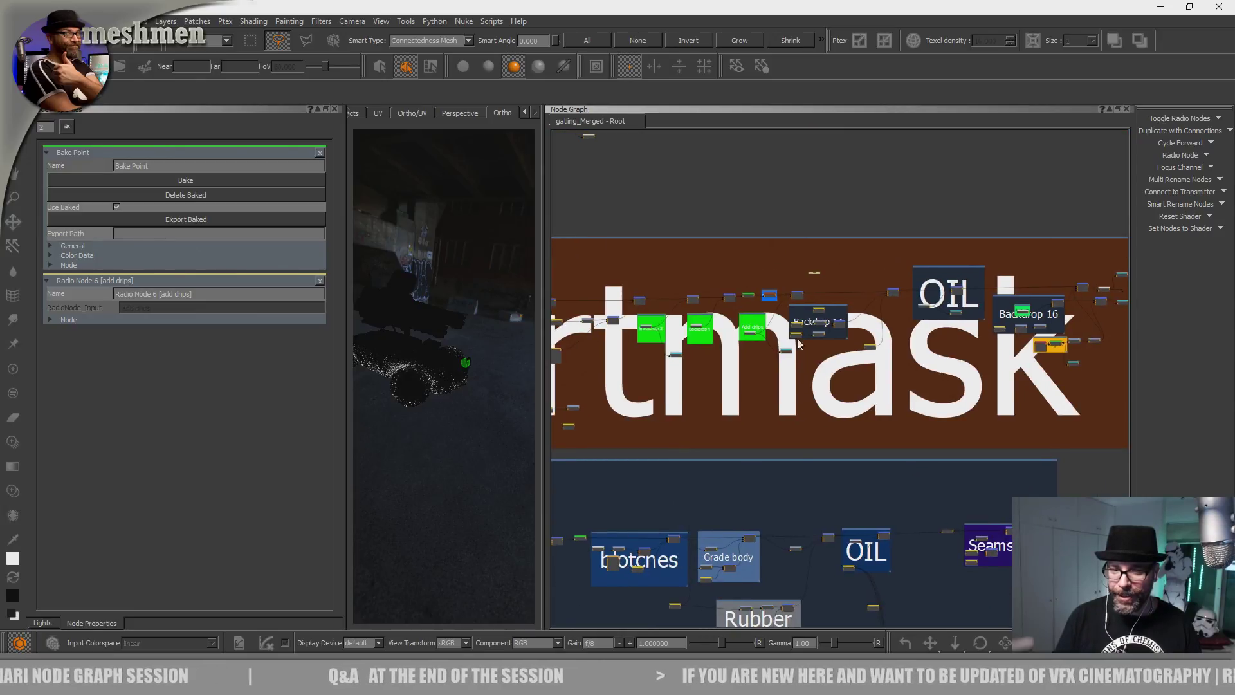
Orbit and zoom the 3D viewport closer to the vehicle.
alt+drag(454, 391, 449, 413)
mouse_move(449, 414)
alt+right_down()
mouse_move(447, 447)
mouse_move(443, 423)
alt+right_up()
alt+drag(443, 423, 446, 446)
Widen the 3D viewport and open its shader list to pick AiStandard.
alt+right_drag(447, 446, 450, 458)
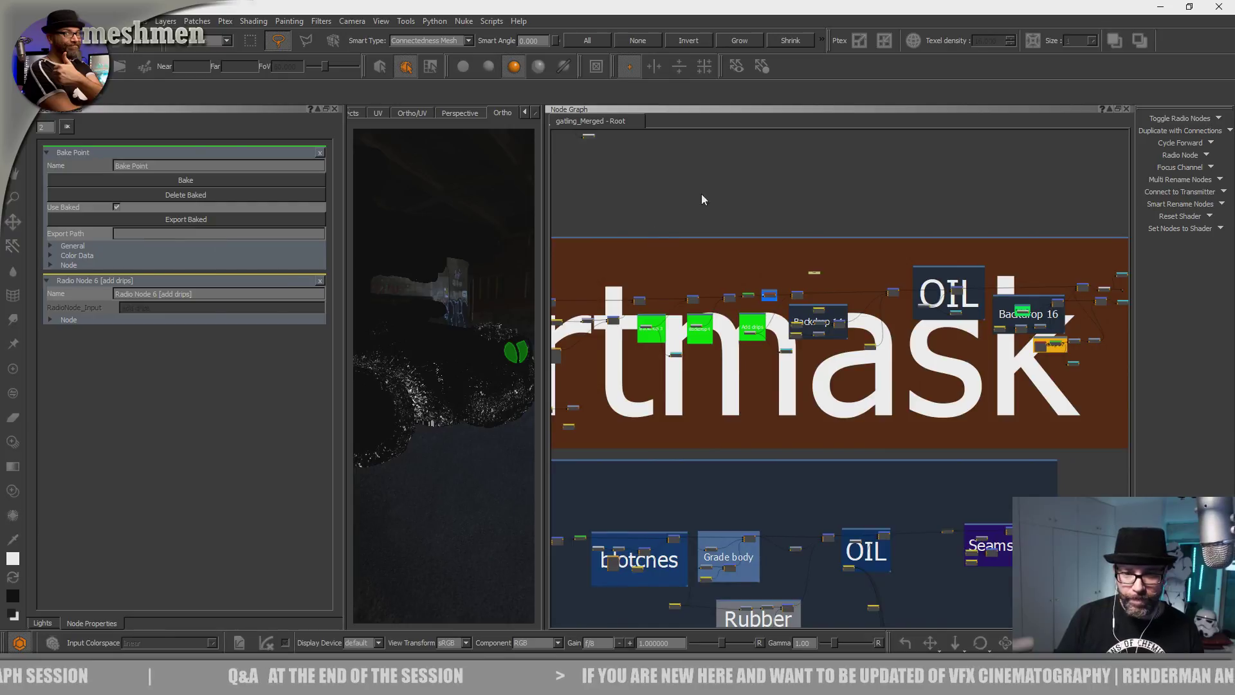
drag(543, 290, 868, 297)
right_click(588, 384)
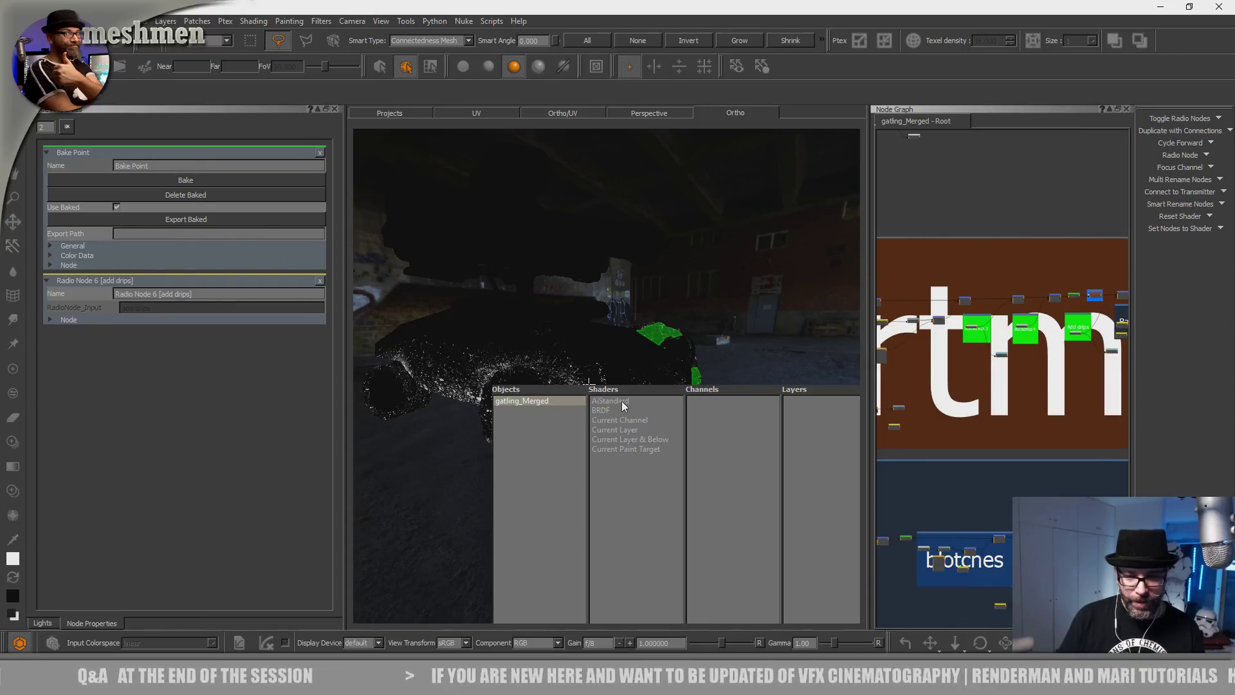
mouse_move(623, 405)
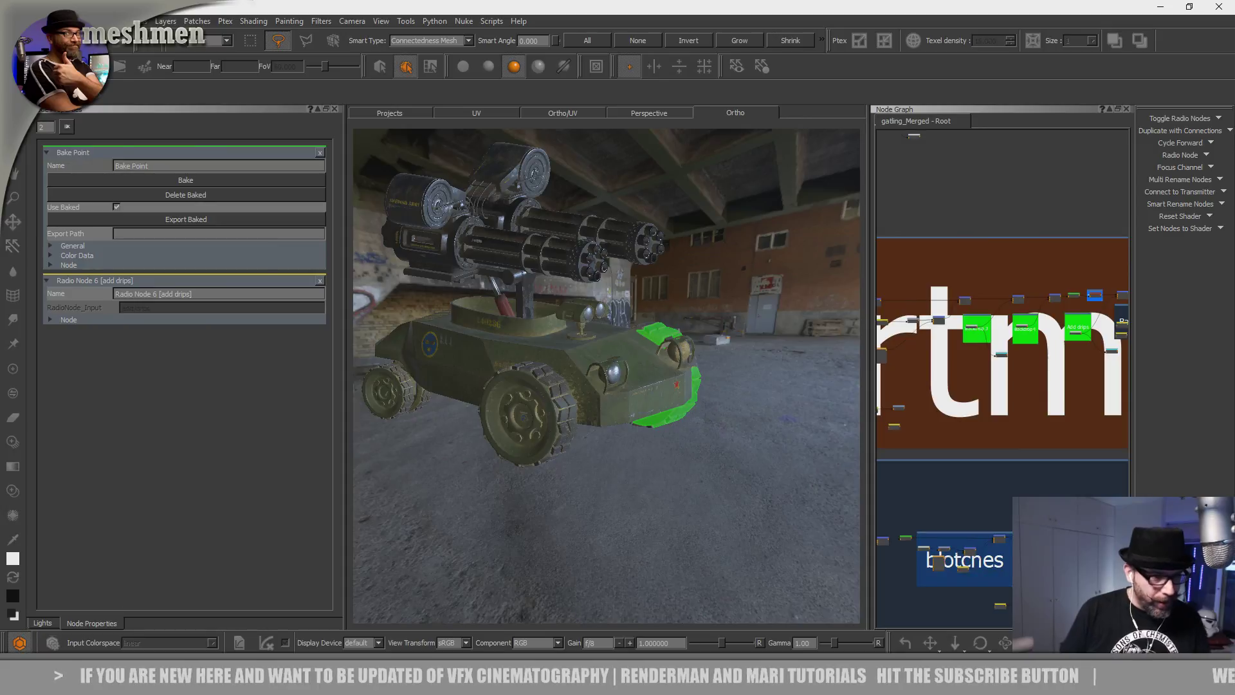
Show the Lights panel and inspect the vehicle from several angles, ending on a raised three-quarter view.
click(42, 623)
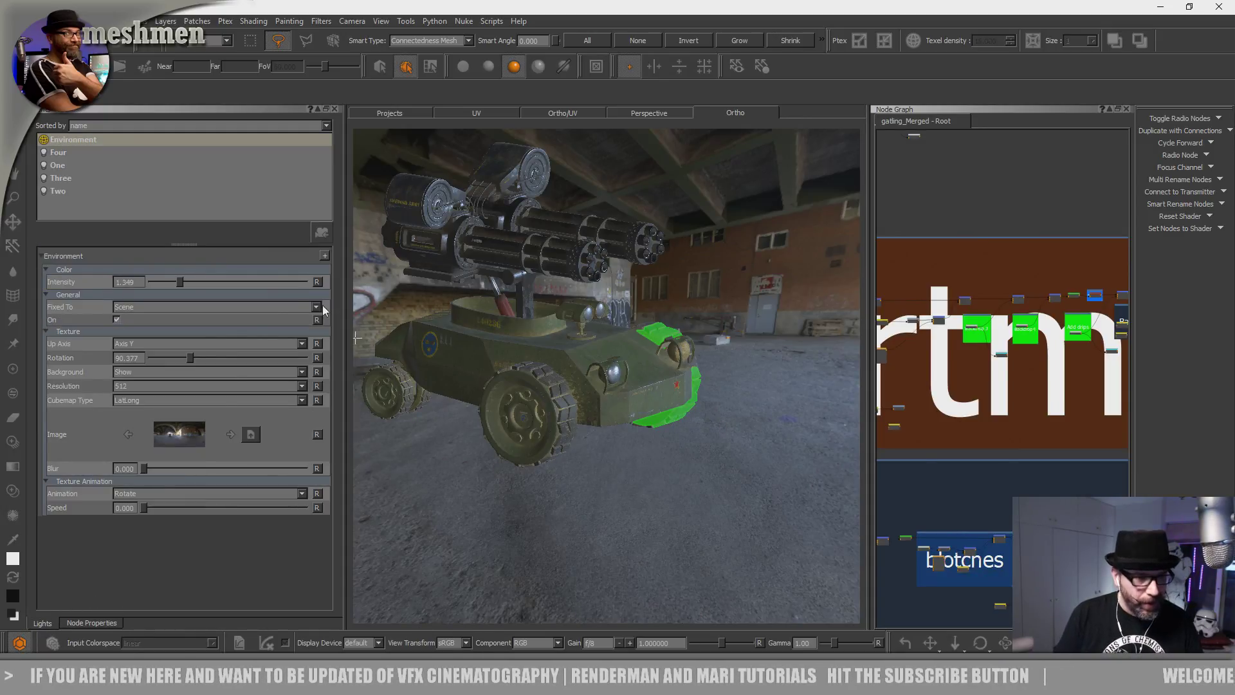
alt+drag(599, 457, 479, 454)
alt+right_drag(479, 454, 701, 464)
alt+drag(701, 465, 620, 454)
alt+middle_drag(619, 454, 533, 483)
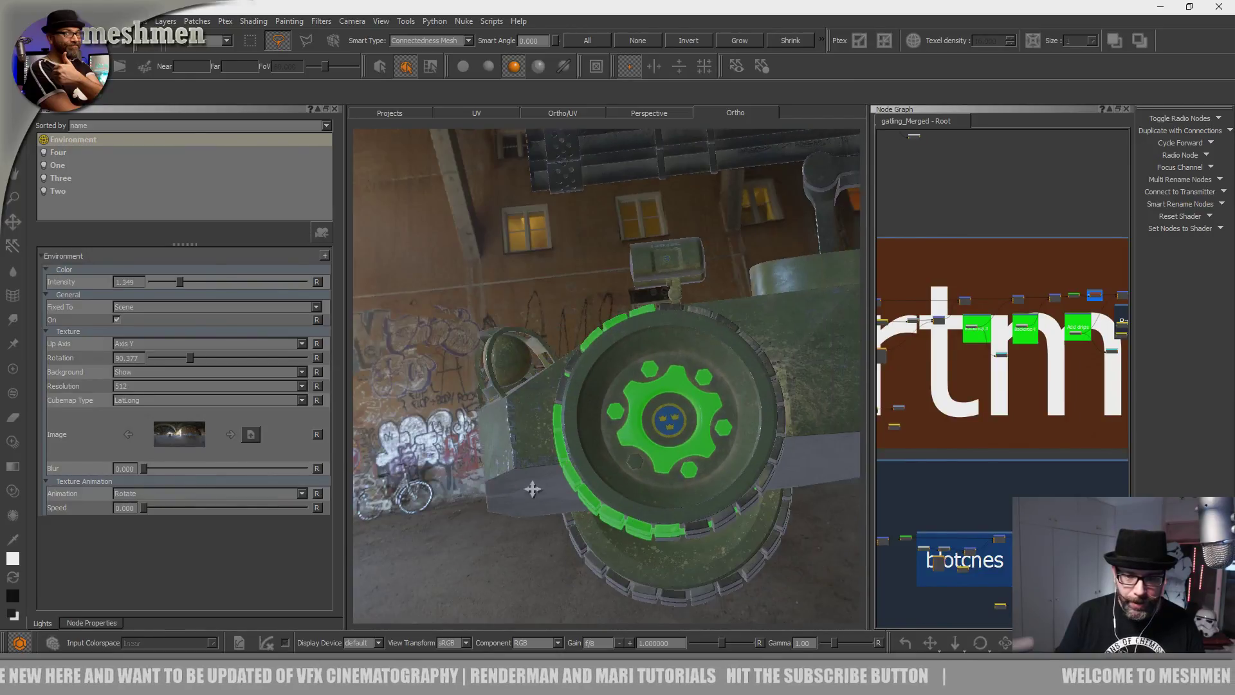
alt+right_drag(533, 483, 472, 489)
alt+drag(473, 489, 628, 524)
alt+right_drag(629, 523, 709, 505)
alt+drag(709, 504, 746, 501)
alt+right_drag(746, 502, 650, 496)
alt+drag(649, 497, 623, 490)
alt+right_drag(623, 490, 656, 492)
mouse_move(656, 492)
alt+mouse_down()
mouse_move(560, 515)
mouse_move(605, 534)
mouse_move(663, 471)
mouse_move(651, 515)
alt+mouse_up()
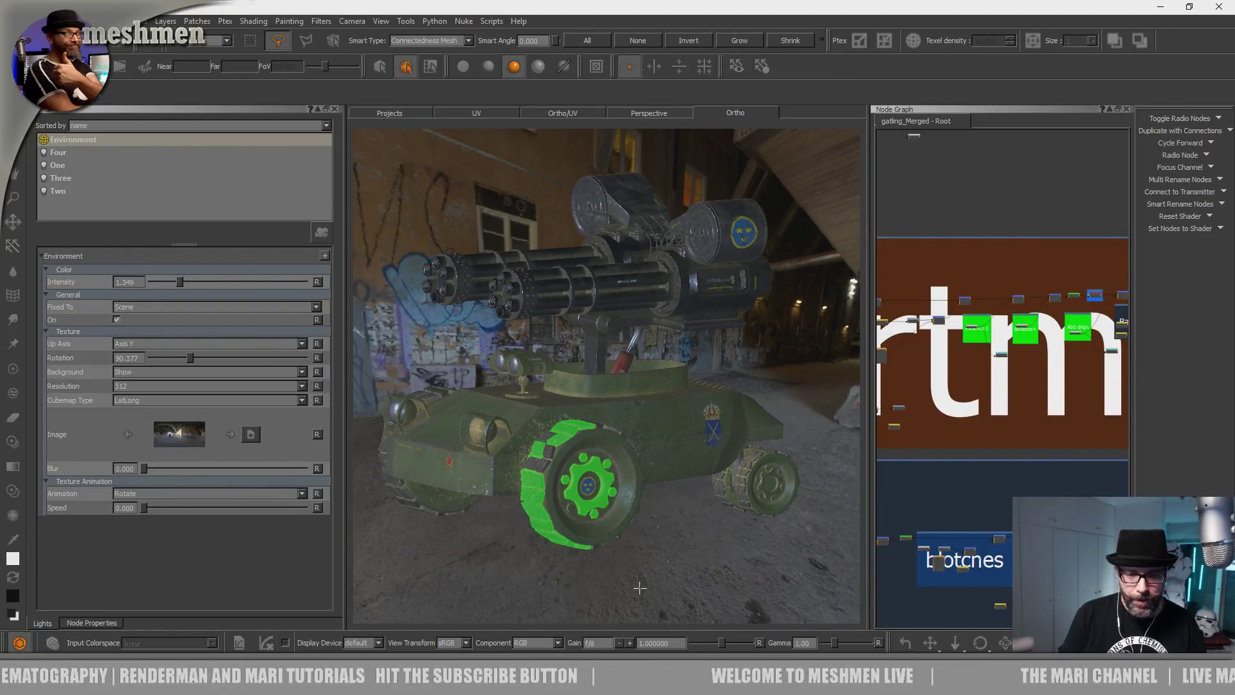
Deselect the wheel, select the Environment light and browse for a new environment image.
click(639, 588)
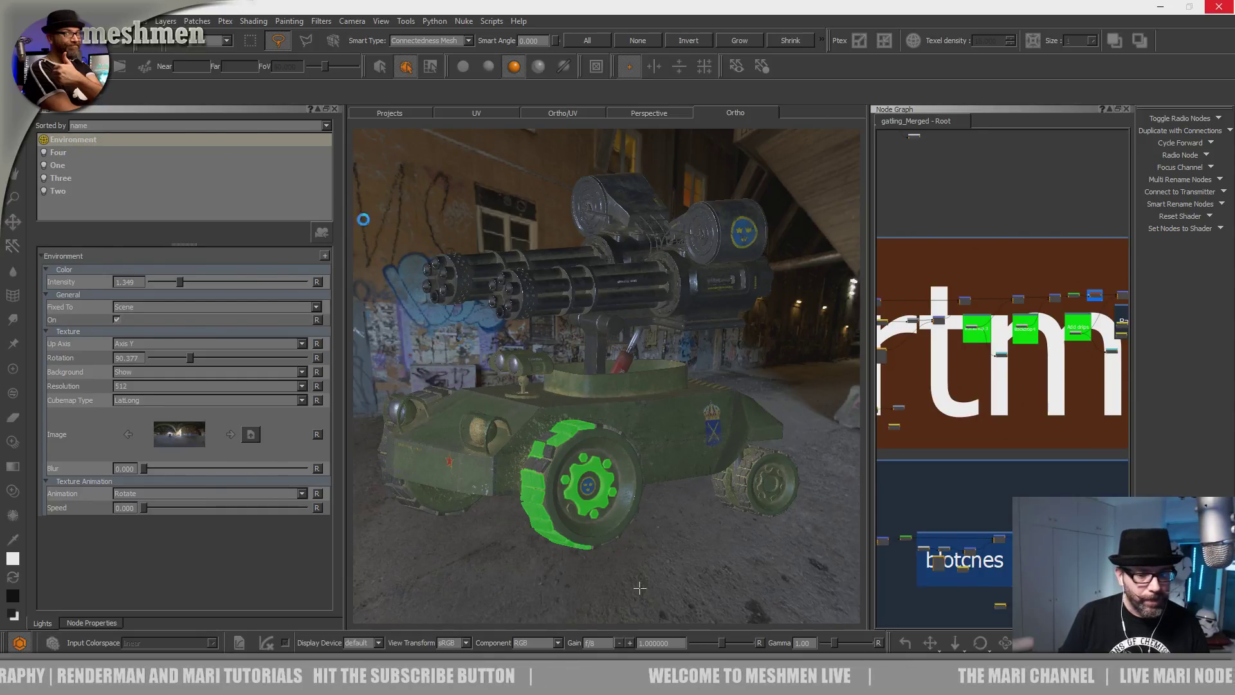
click(82, 143)
click(251, 436)
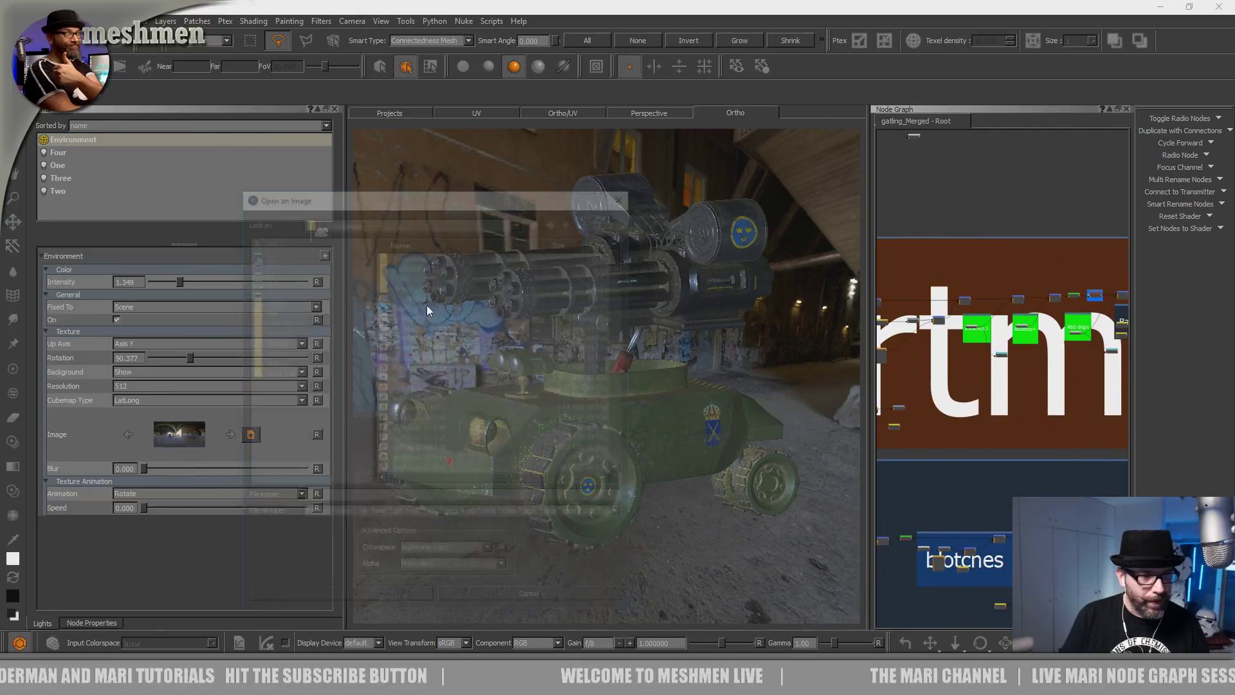
Load bridge2k.hdr from HDR > indoor > FIDO_BRIDGE as the environment image.
click(269, 300)
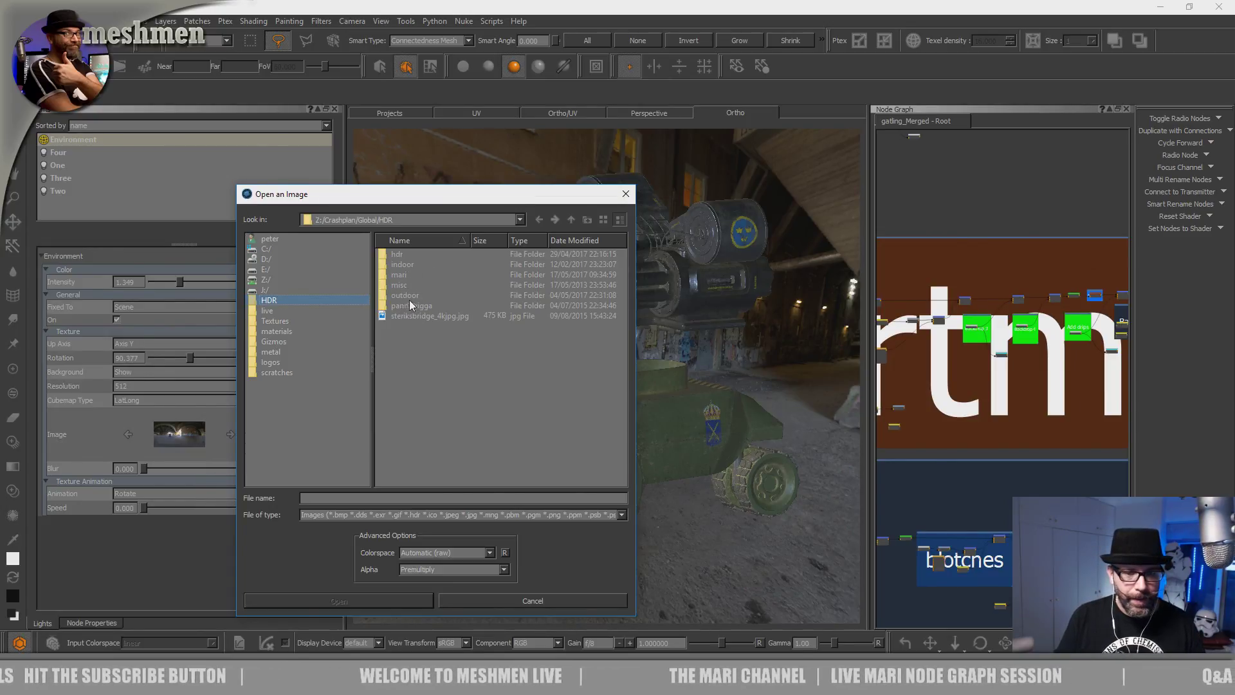
double_click(404, 264)
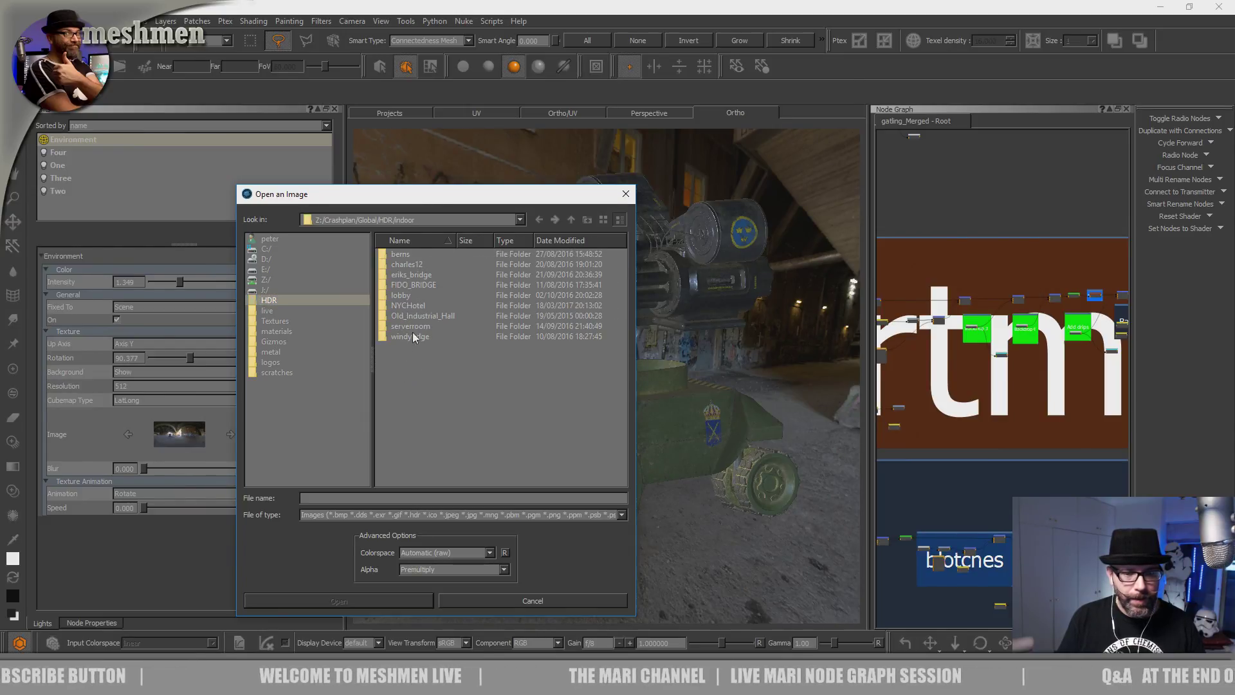
double_click(411, 285)
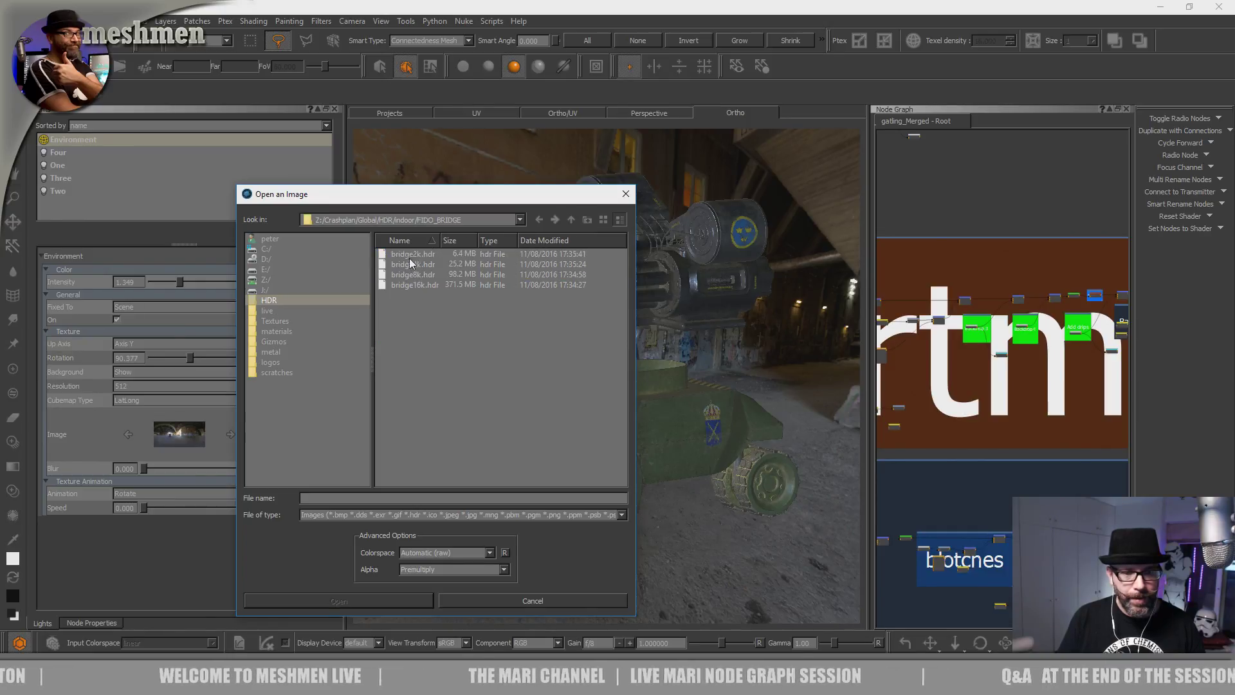
double_click(424, 255)
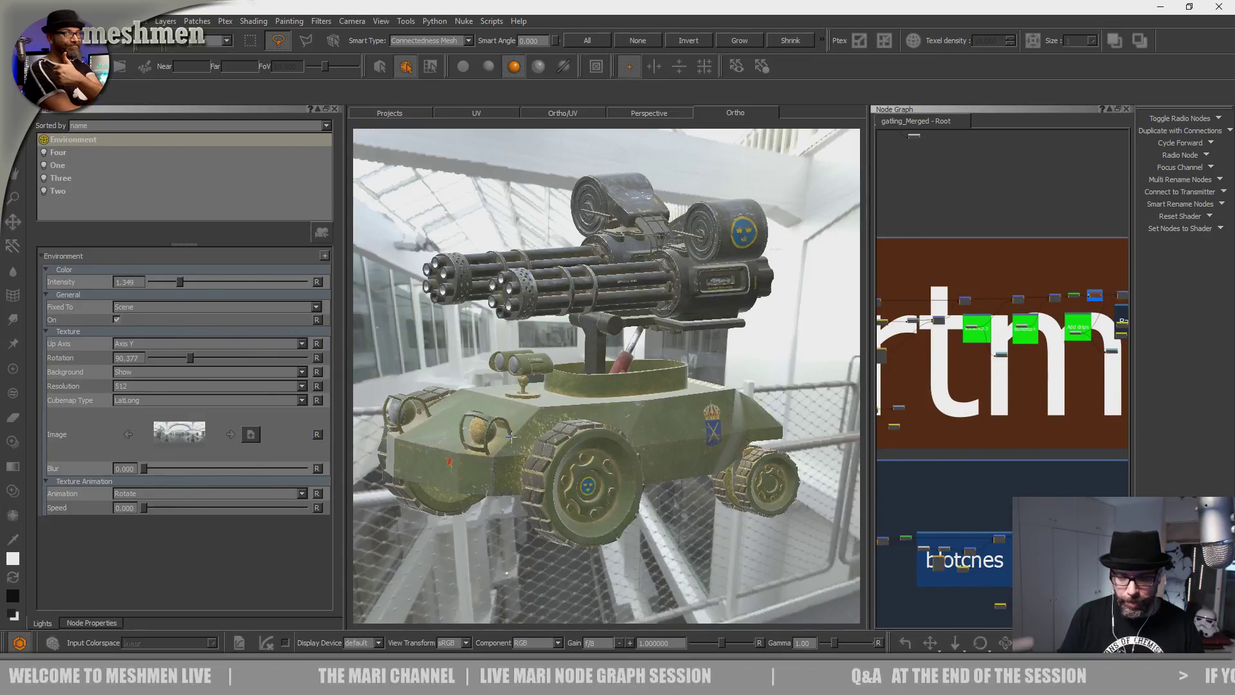
Lower the environment light intensity from 1.349 to 0.976.
alt+drag(531, 433, 508, 515)
alt+right_drag(508, 514, 566, 521)
alt+drag(566, 521, 829, 437)
alt+drag(579, 437, 546, 431)
alt+middle_drag(547, 431, 643, 451)
alt+drag(644, 450, 618, 437)
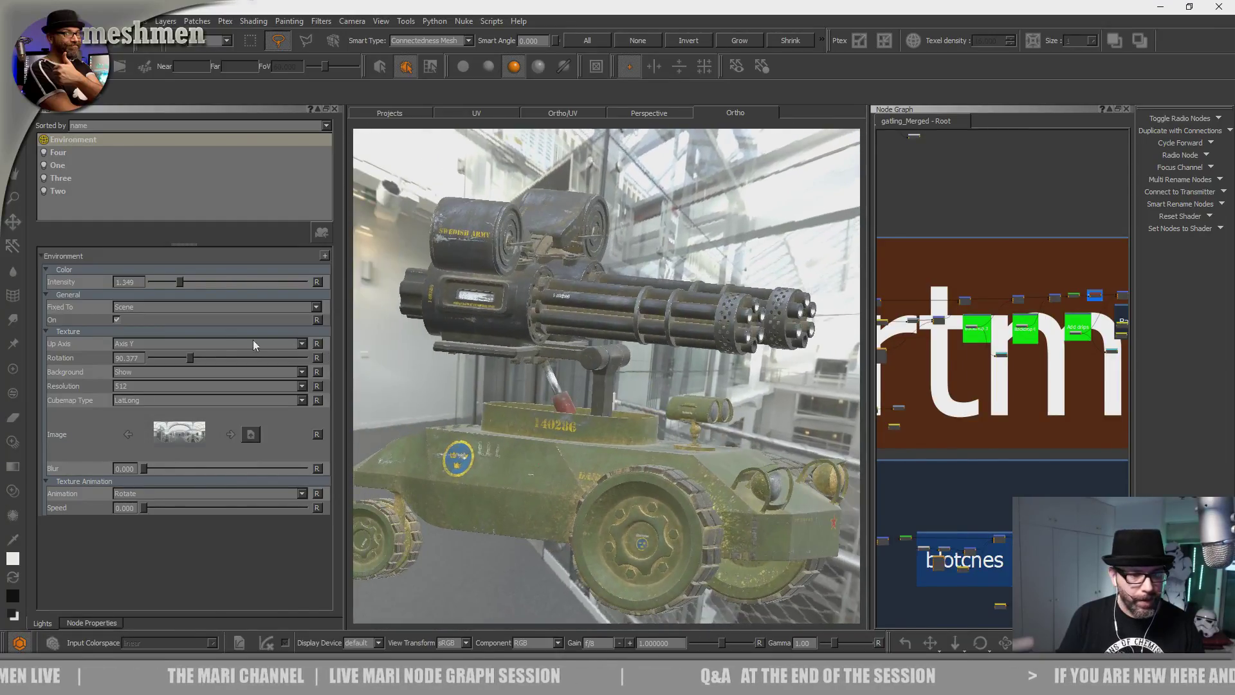
drag(180, 283, 176, 282)
Inspect the dirt on the gun barrels, gatling drum, turret and wheel from several angles.
alt+drag(466, 341, 604, 496)
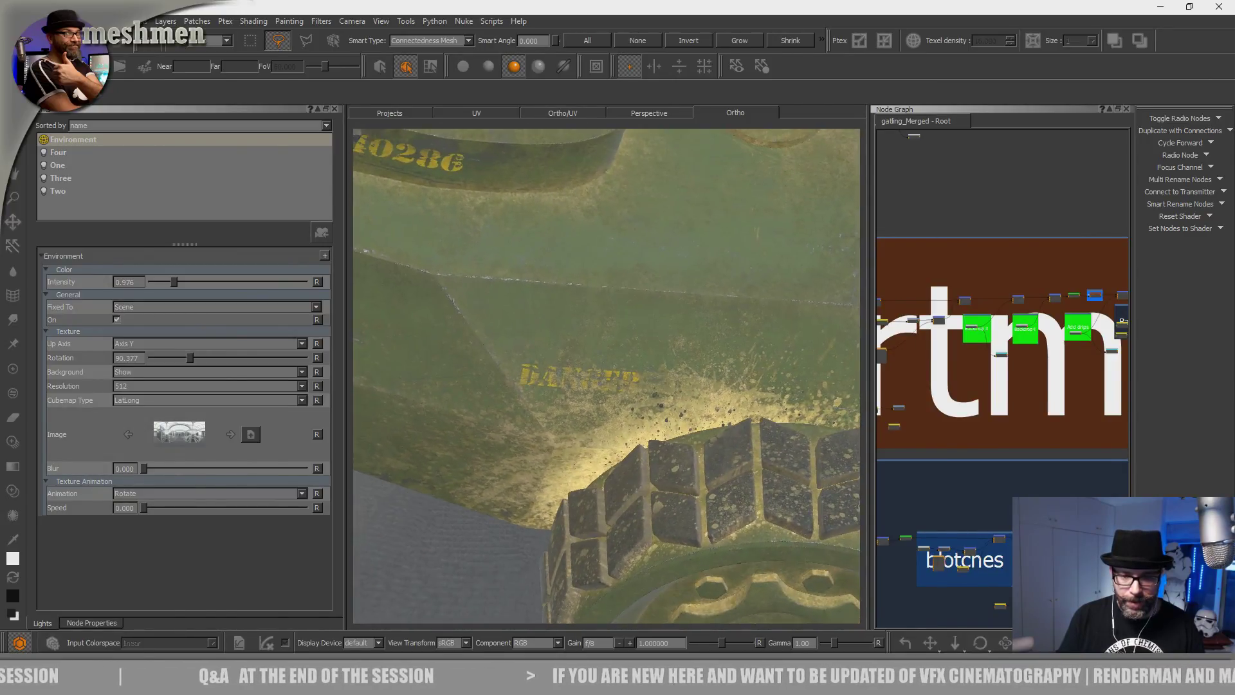
alt+right_drag(624, 392, 585, 386)
alt+drag(566, 386, 598, 373)
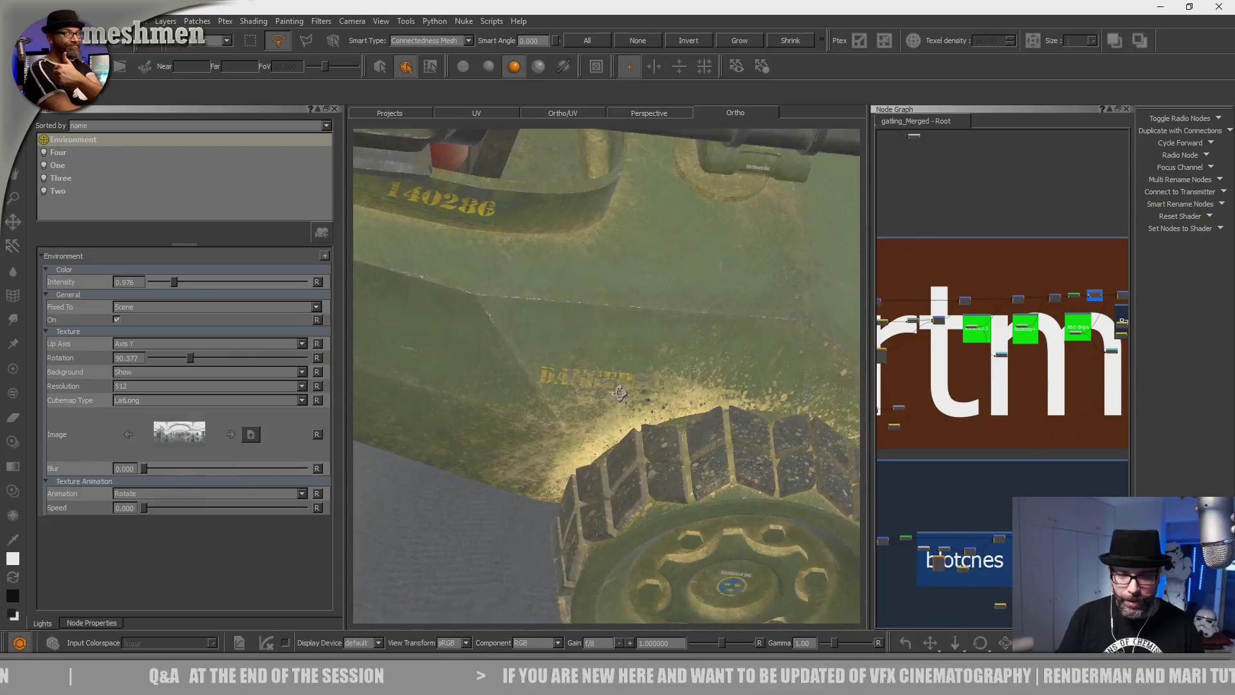
alt+right_drag(618, 372, 576, 366)
alt+drag(576, 366, 647, 393)
alt+drag(619, 435, 539, 468)
key(a)
alt+right_drag(627, 467, 665, 502)
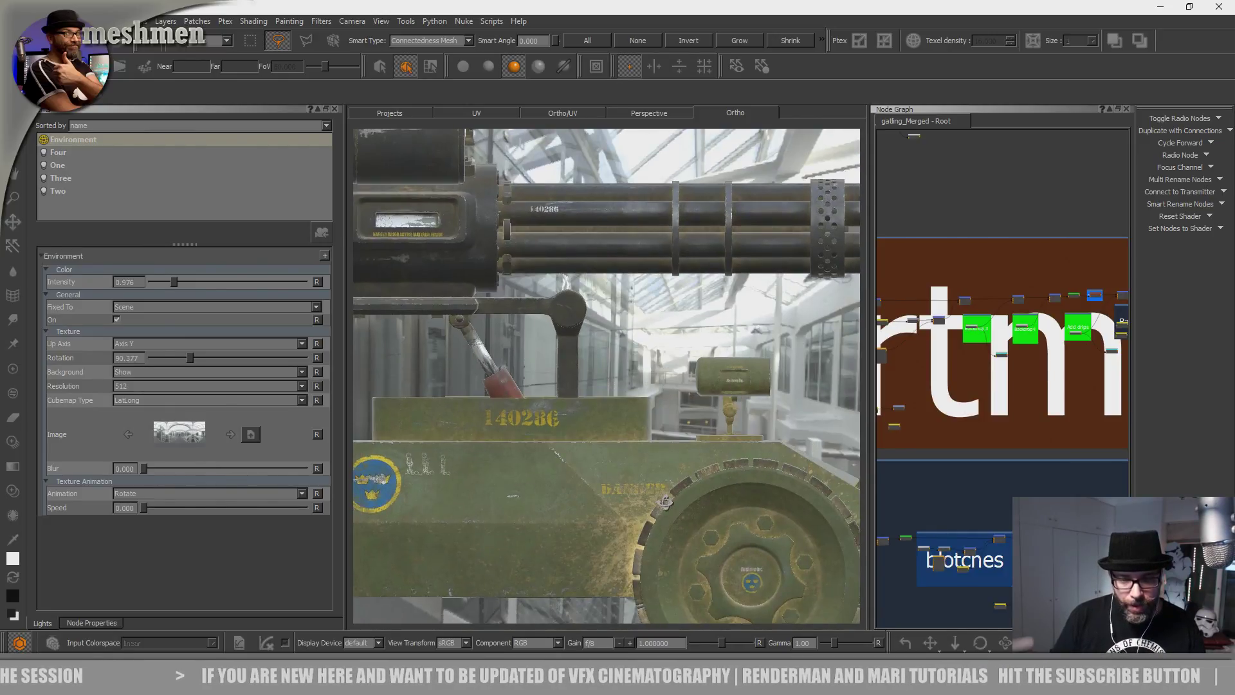
alt+drag(665, 503, 636, 492)
alt+right_drag(637, 492, 682, 460)
alt+drag(681, 460, 798, 412)
Widen the Node Graph and pan past the Dirtmask and OIL groups to the Seams backdrop.
scroll(891, 470, down, 1)
drag(866, 449, 708, 430)
middle_drag(951, 509, 807, 391)
scroll(927, 414, down, 6)
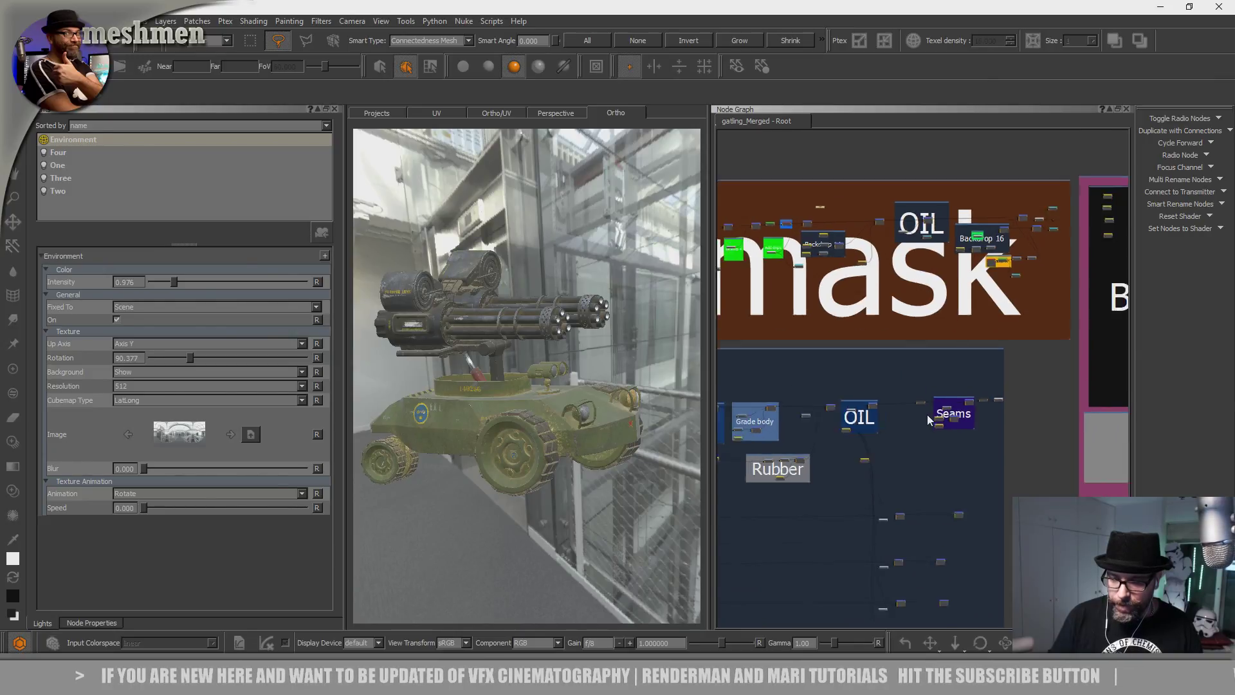
scroll(1013, 351, up, 8)
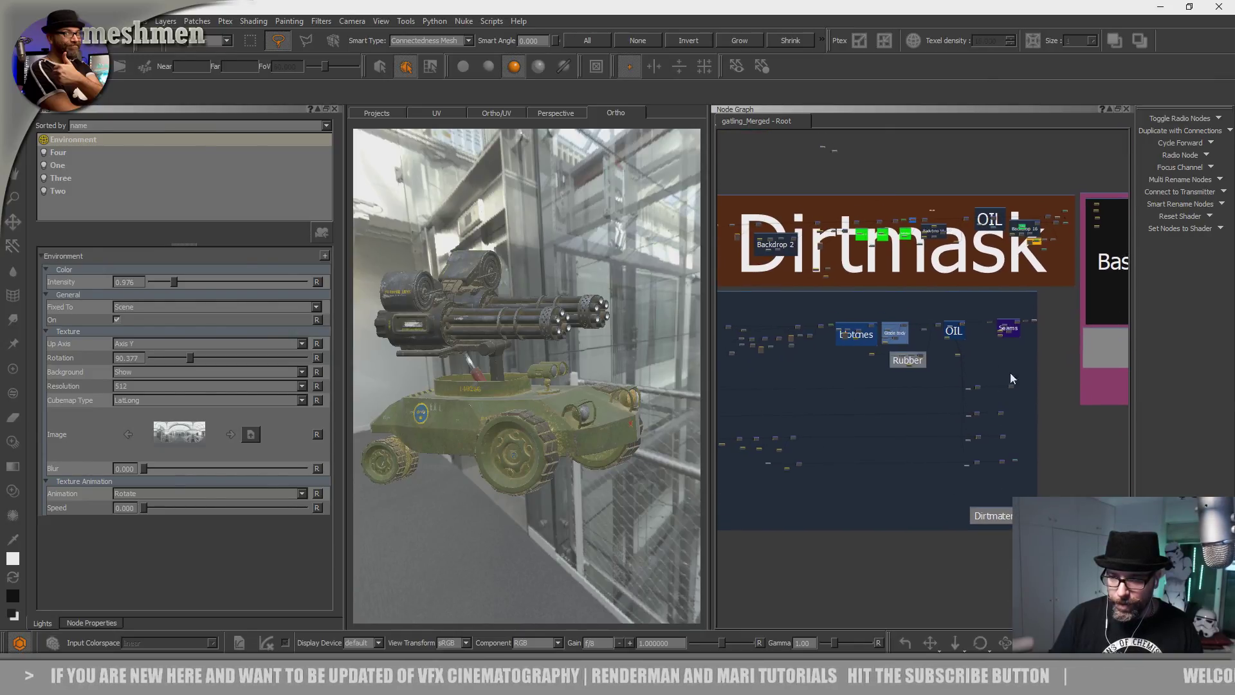
scroll(1000, 449, up, 1)
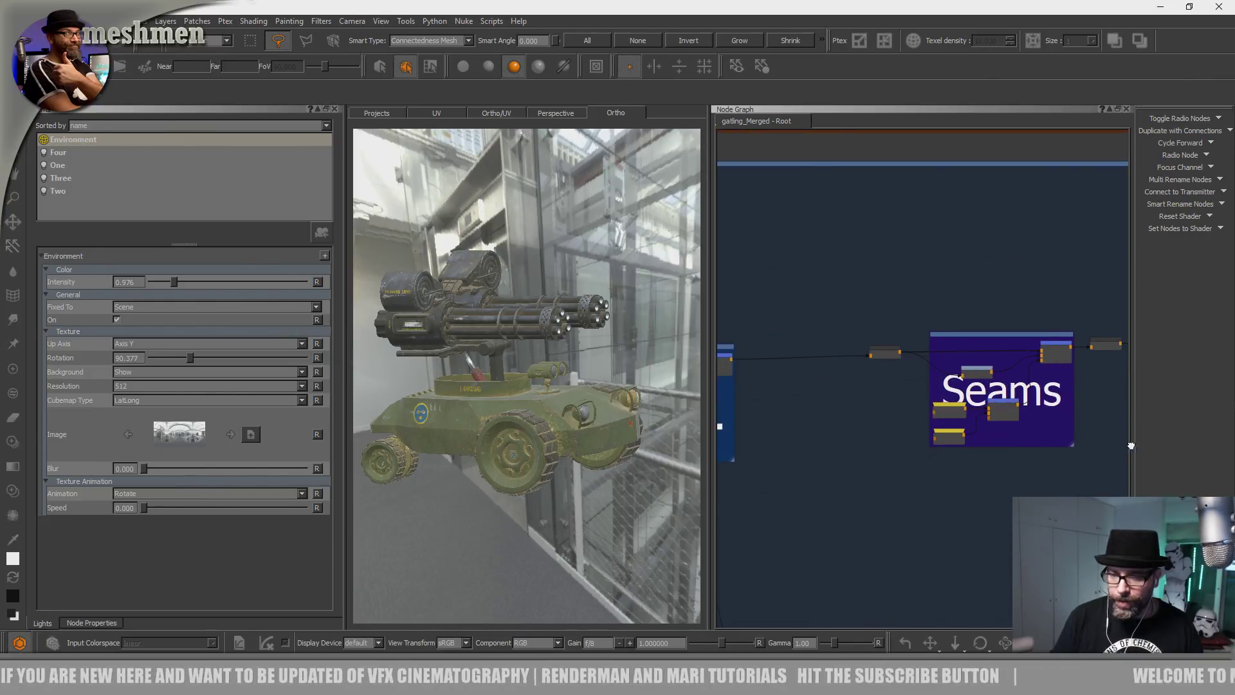
middle_drag(875, 457, 1125, 445)
scroll(884, 454, down, 1)
drag(710, 426, 560, 421)
scroll(688, 300, down, 2)
middle_drag(689, 300, 605, 276)
Preview the Seams group's Merge node on the vehicle and widen the 3D viewport.
scroll(969, 310, up, 2)
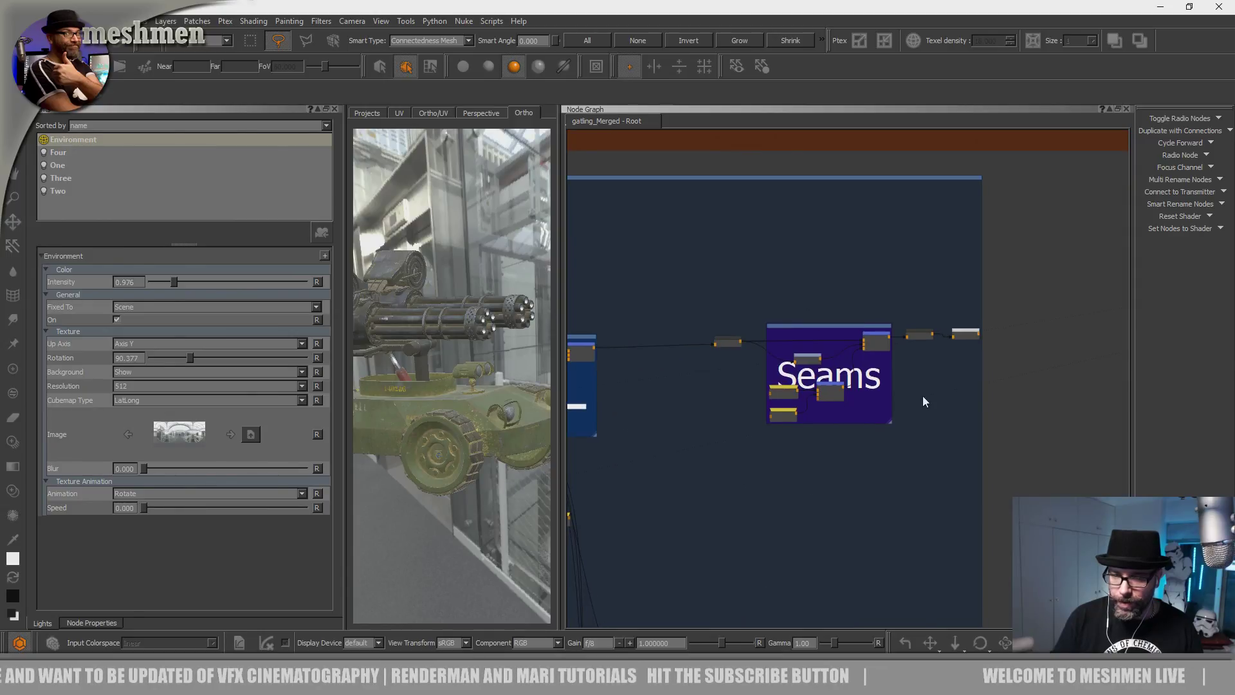
scroll(812, 408, up, 1)
double_click(898, 311)
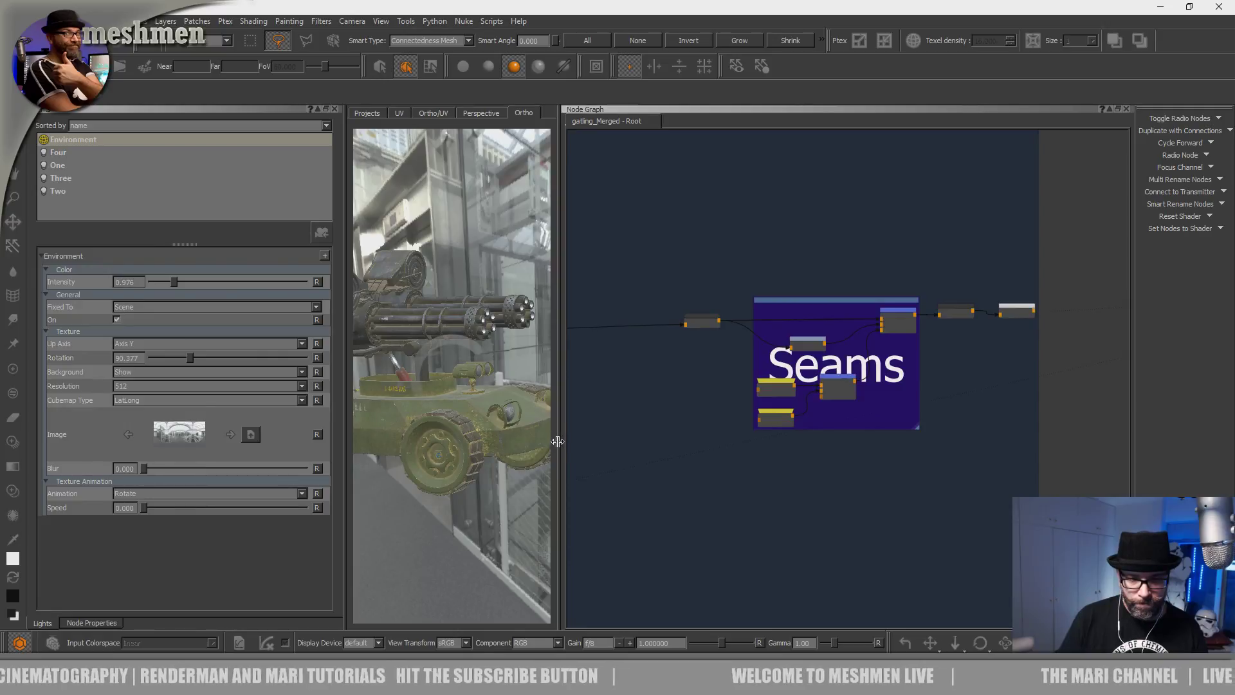
drag(558, 442, 762, 458)
alt+drag(624, 469, 628, 508)
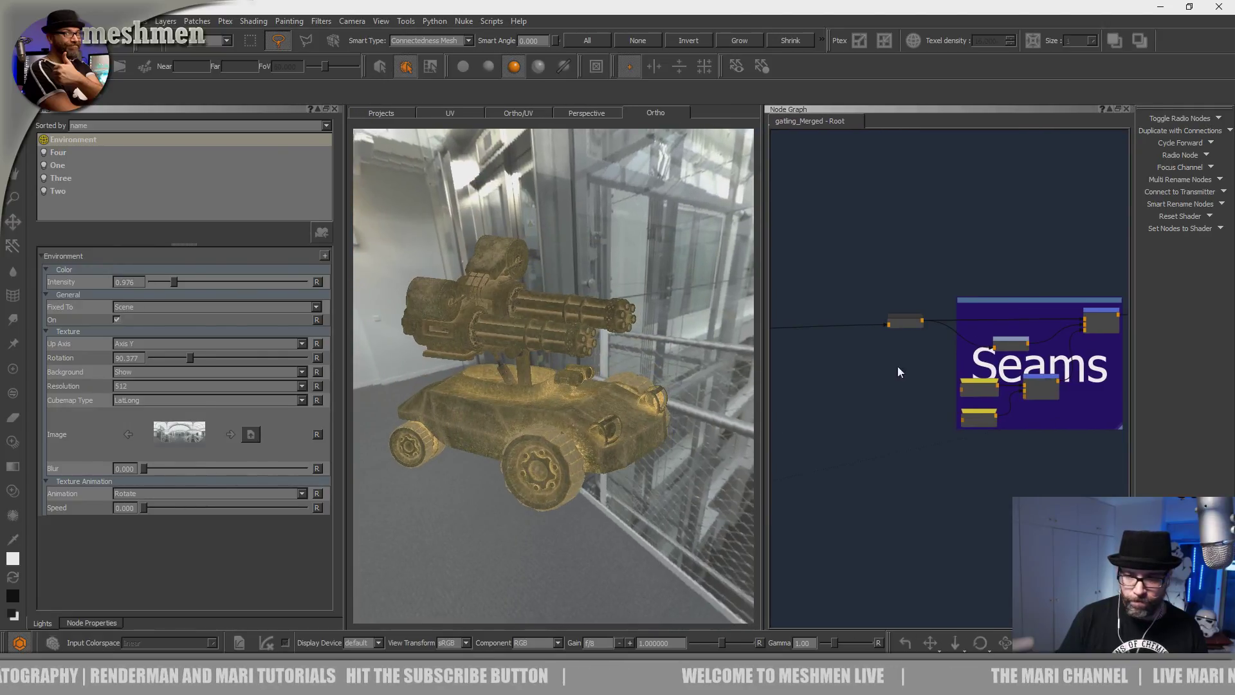
middle_drag(1059, 289, 986, 271)
scroll(881, 335, up, 3)
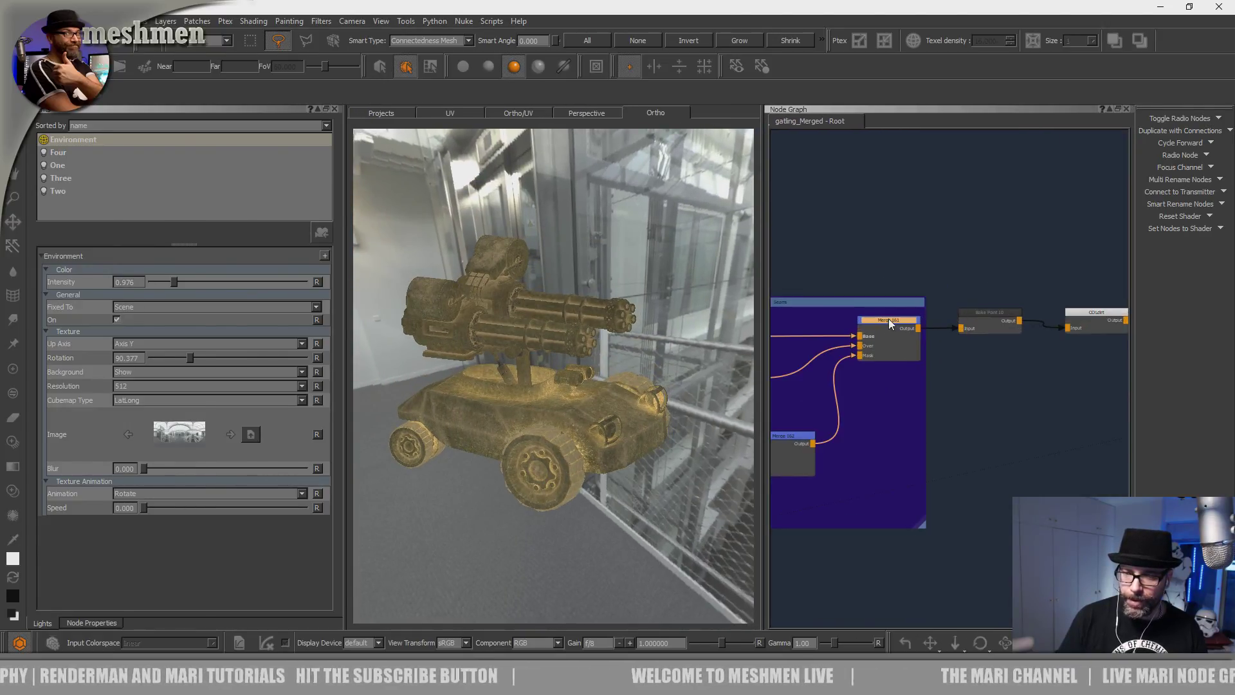
Set Merge 161 in the Seams group to full amount 1.000.
click(889, 320)
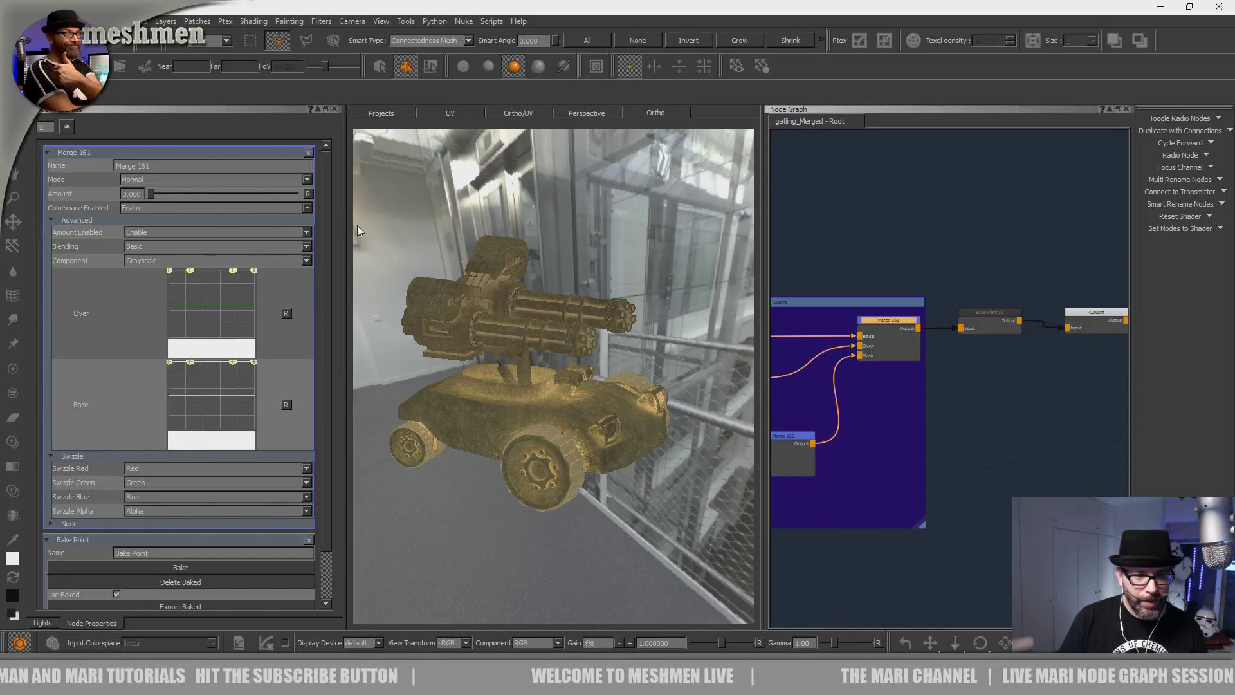
middle_drag(808, 431, 1023, 339)
scroll(1025, 341, down, 2)
scroll(1025, 340, down, 2)
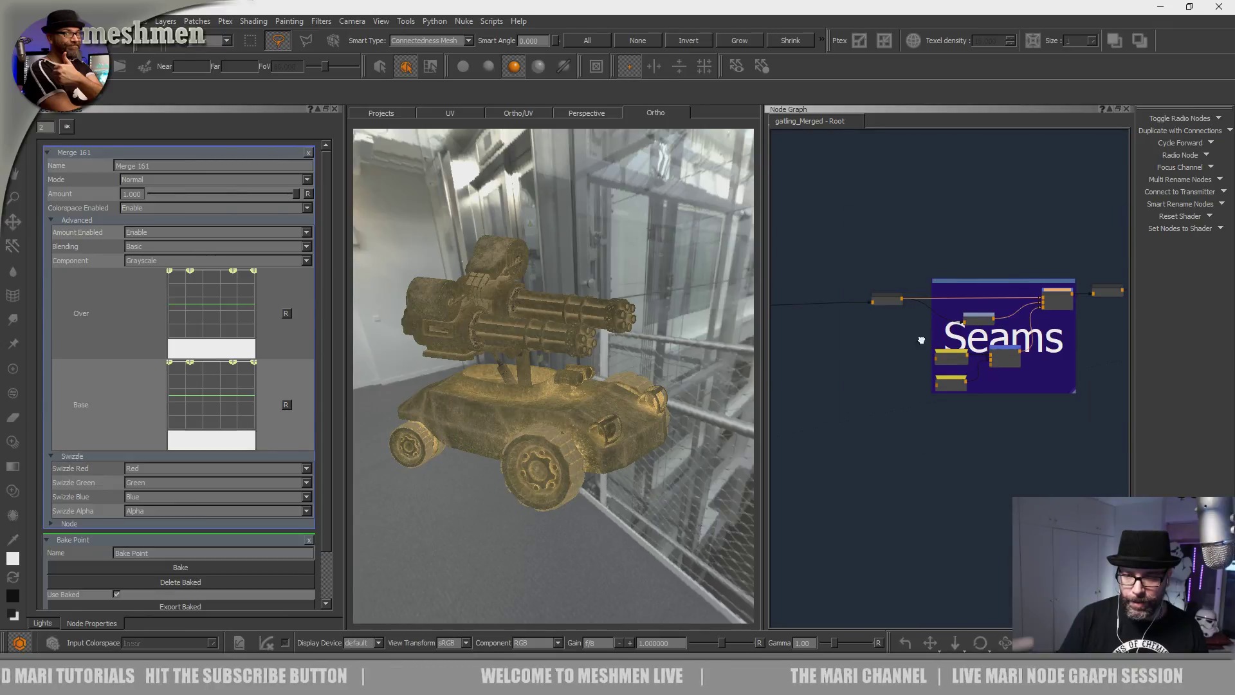
middle_drag(861, 361, 1056, 328)
middle_drag(970, 352, 1064, 339)
middle_drag(900, 353, 1093, 336)
Scrub Merge 168's amount in Grade body, leaving it at 1.000.
scroll(937, 342, down, 3)
middle_drag(938, 342, 851, 339)
scroll(1013, 323, up, 3)
scroll(1012, 324, up, 1)
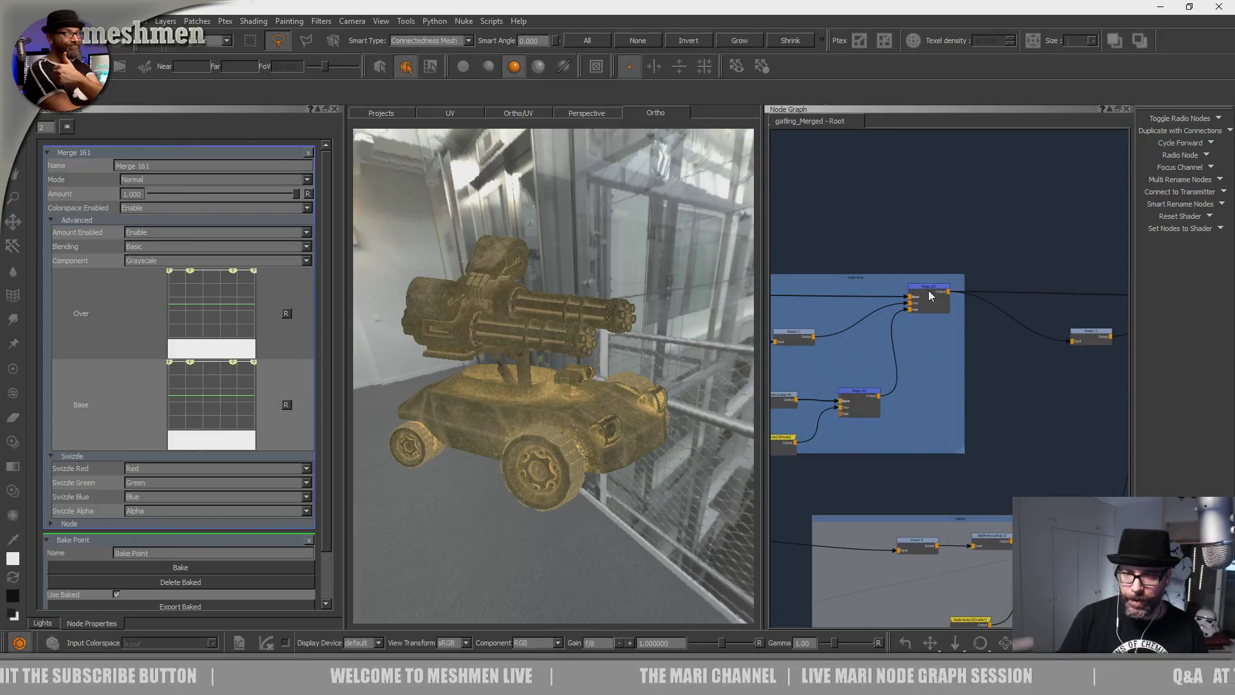
click(928, 289)
mouse_move(266, 193)
mouse_down()
mouse_move(12, 222)
mouse_move(430, 239)
mouse_up()
middle_drag(845, 352, 998, 338)
scroll(907, 353, up, 3)
Add a Saturation node via the 'hsv' search right after Grade+ 7.
click(955, 302)
drag(955, 302, 928, 303)
key(Tab)
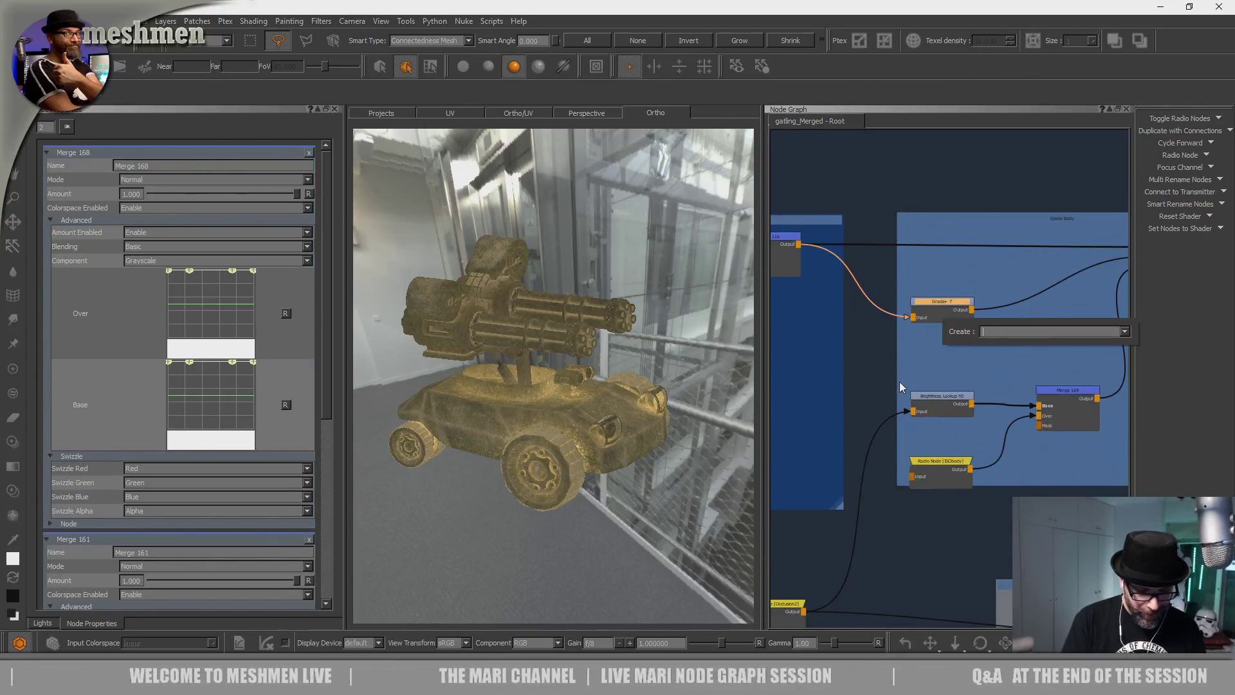
text(hsv)
key(Return)
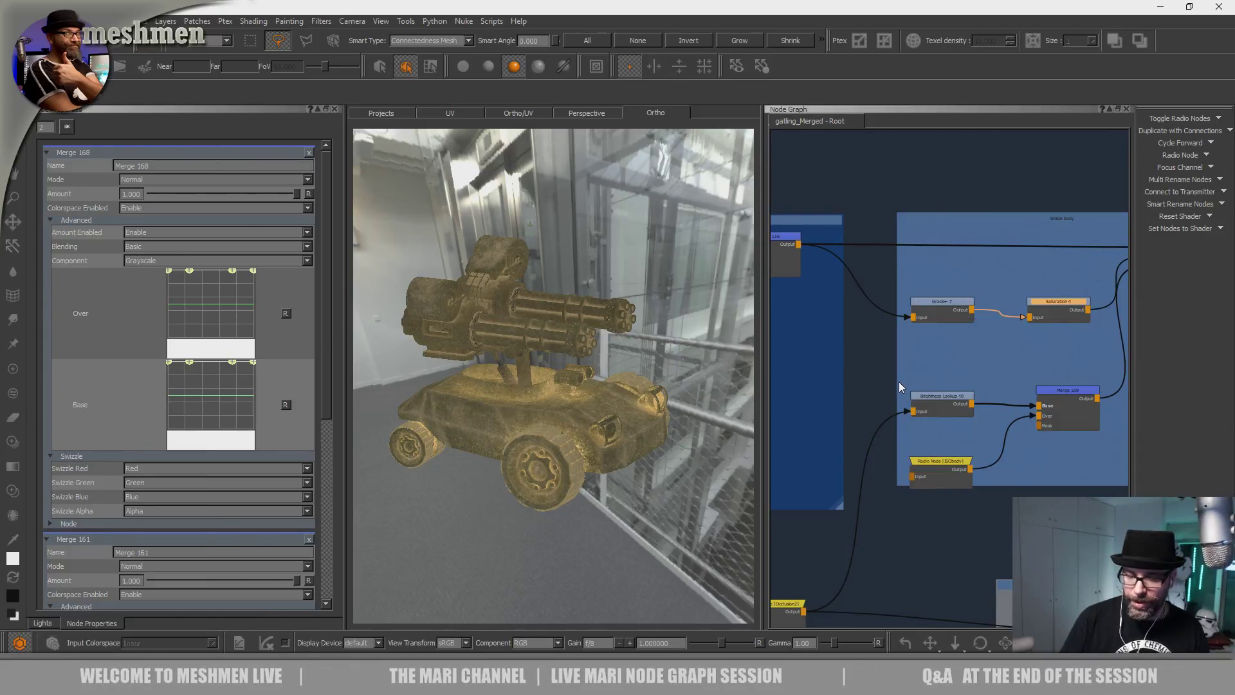
Inspect the headlamp area and open Saturation 4's settings, with saturation at 0.759.
alt+drag(633, 412, 578, 440)
alt+right_drag(559, 431, 617, 469)
alt+drag(617, 469, 547, 424)
alt+middle_drag(546, 425, 484, 388)
alt+drag(484, 388, 579, 402)
alt+right_drag(579, 401, 593, 442)
alt+drag(592, 441, 614, 434)
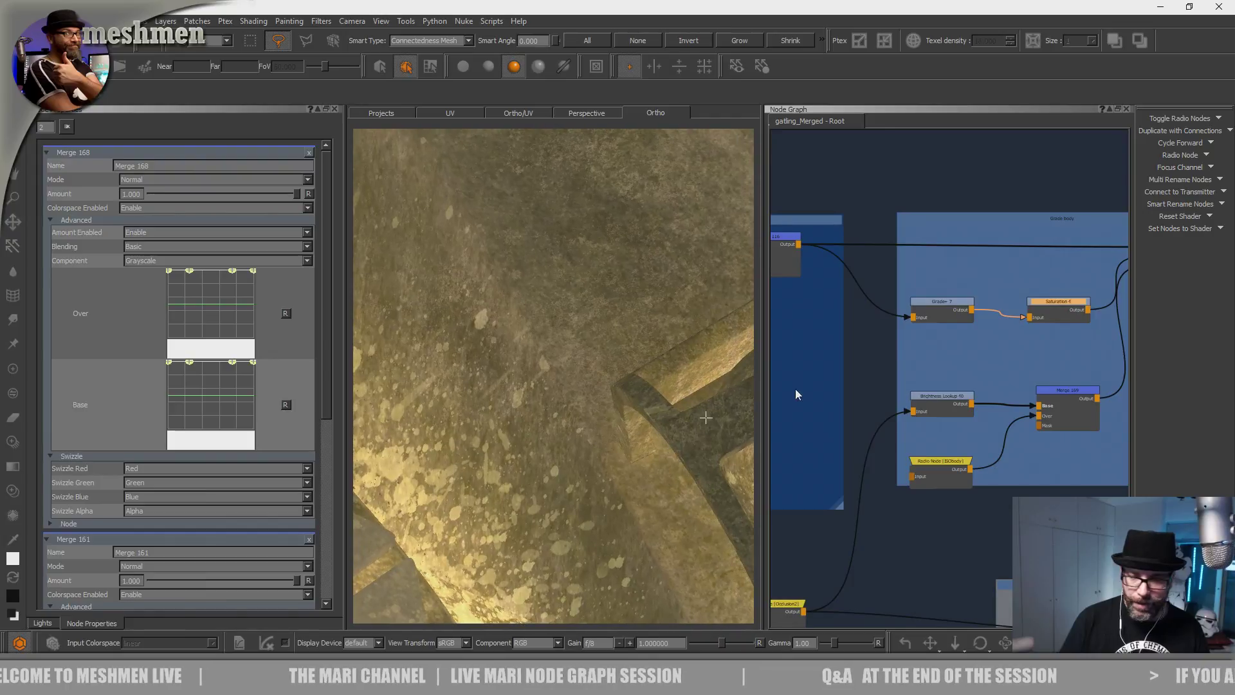
double_click(1063, 309)
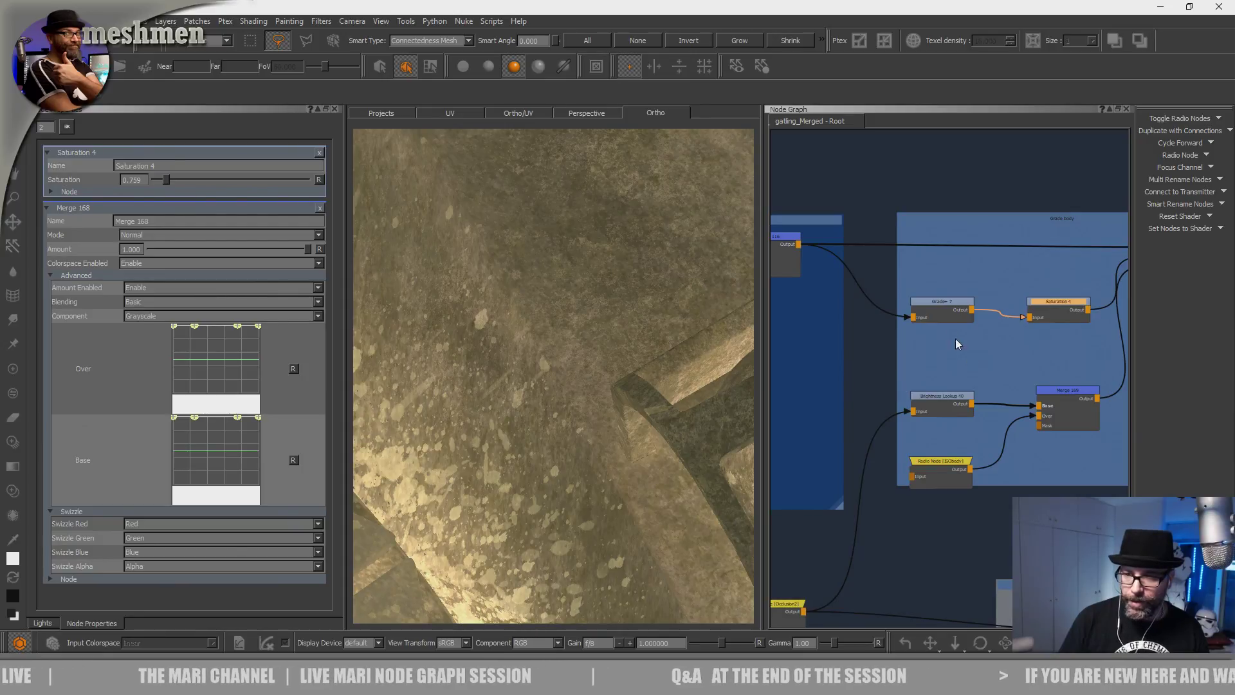
scroll(971, 353, down, 3)
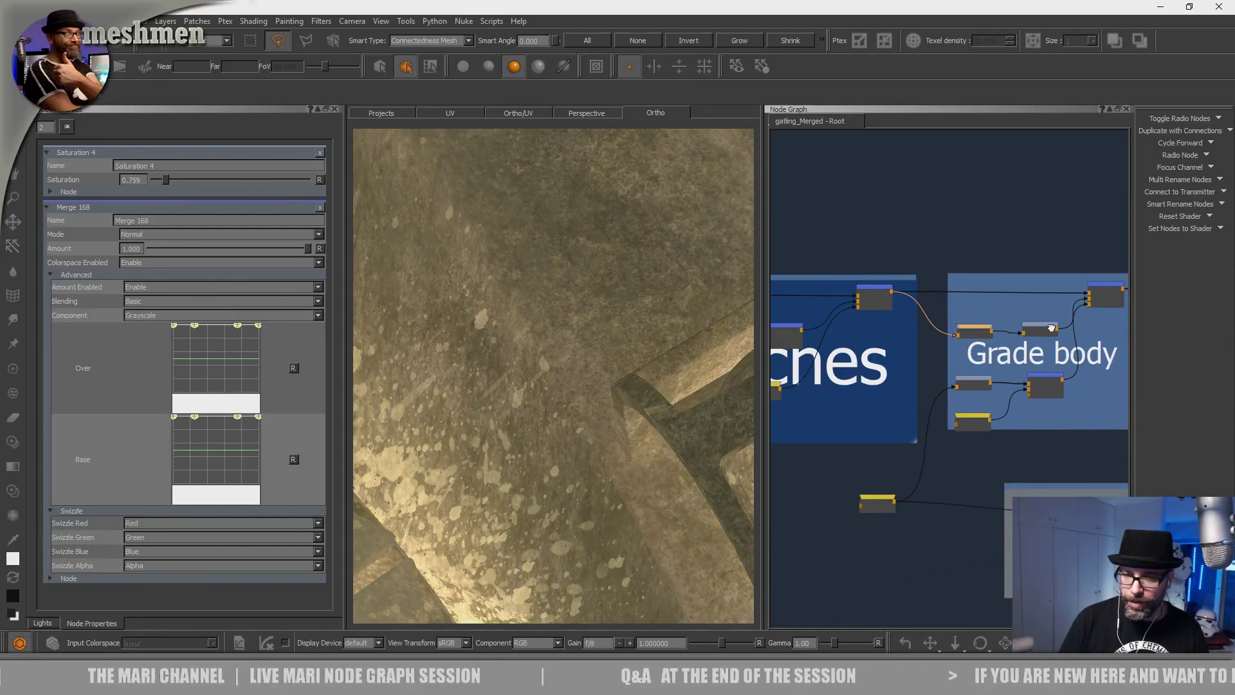
Preview the blotches mask and its merged result on the model.
middle_drag(1050, 328, 1121, 313)
middle_drag(836, 373, 941, 373)
click(943, 371)
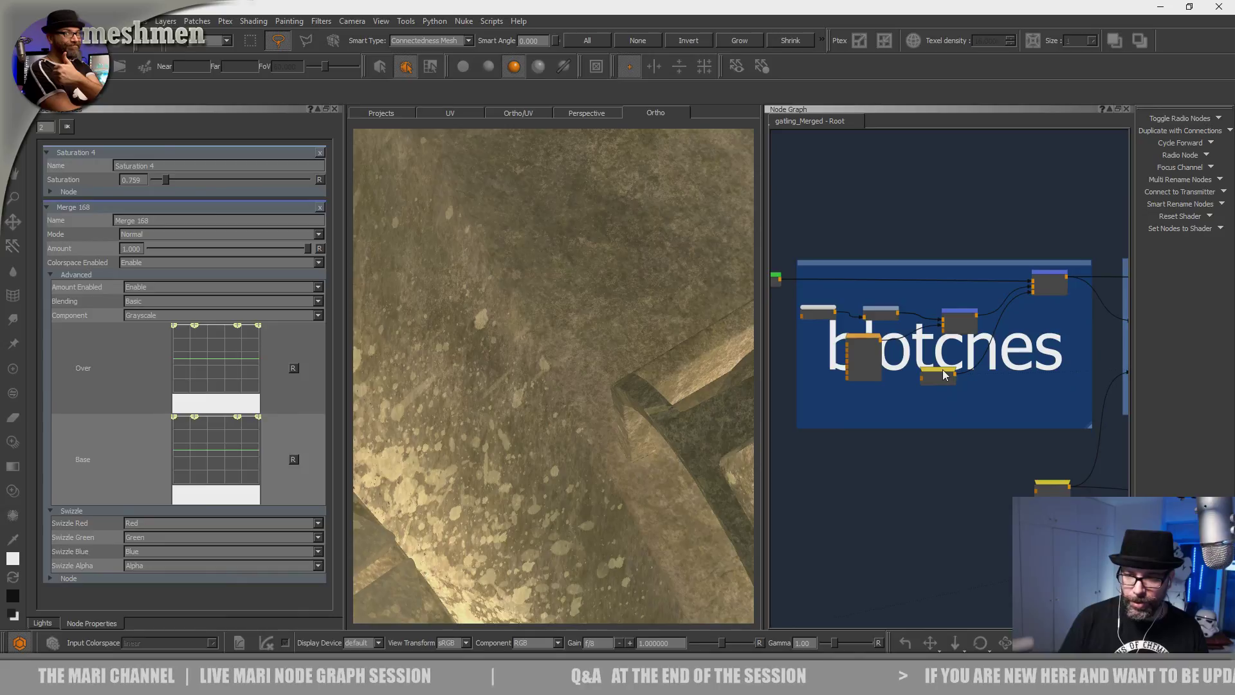
key(1)
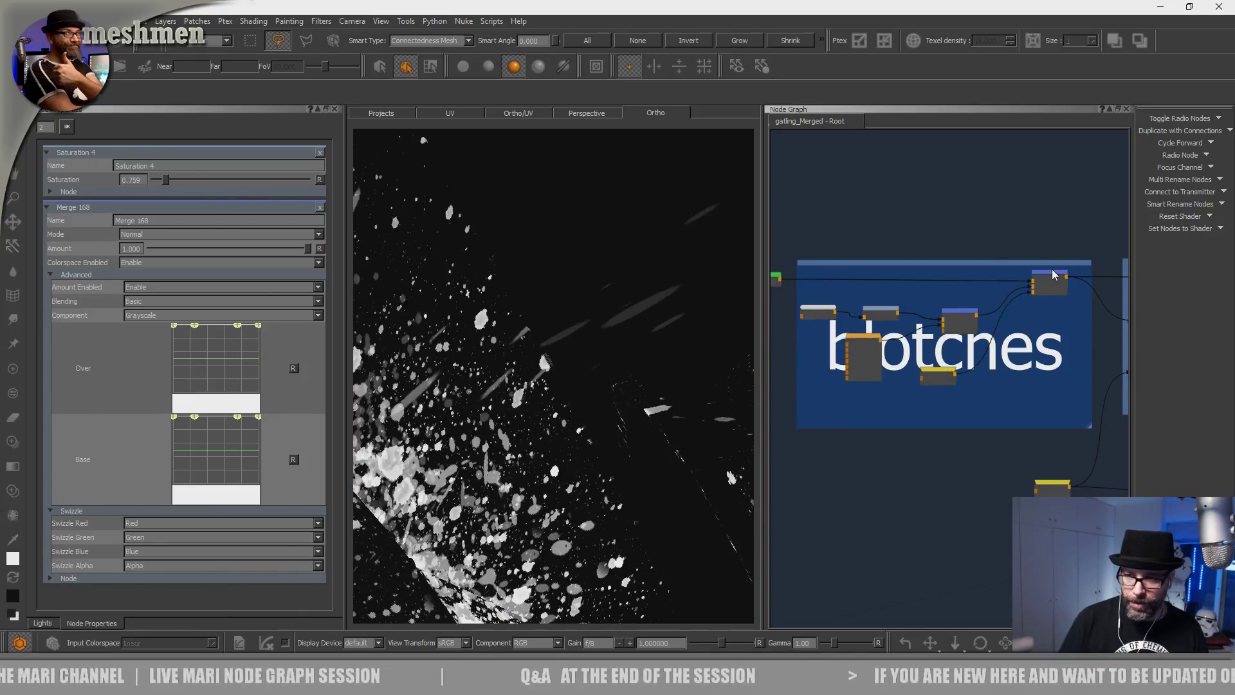
key(1)
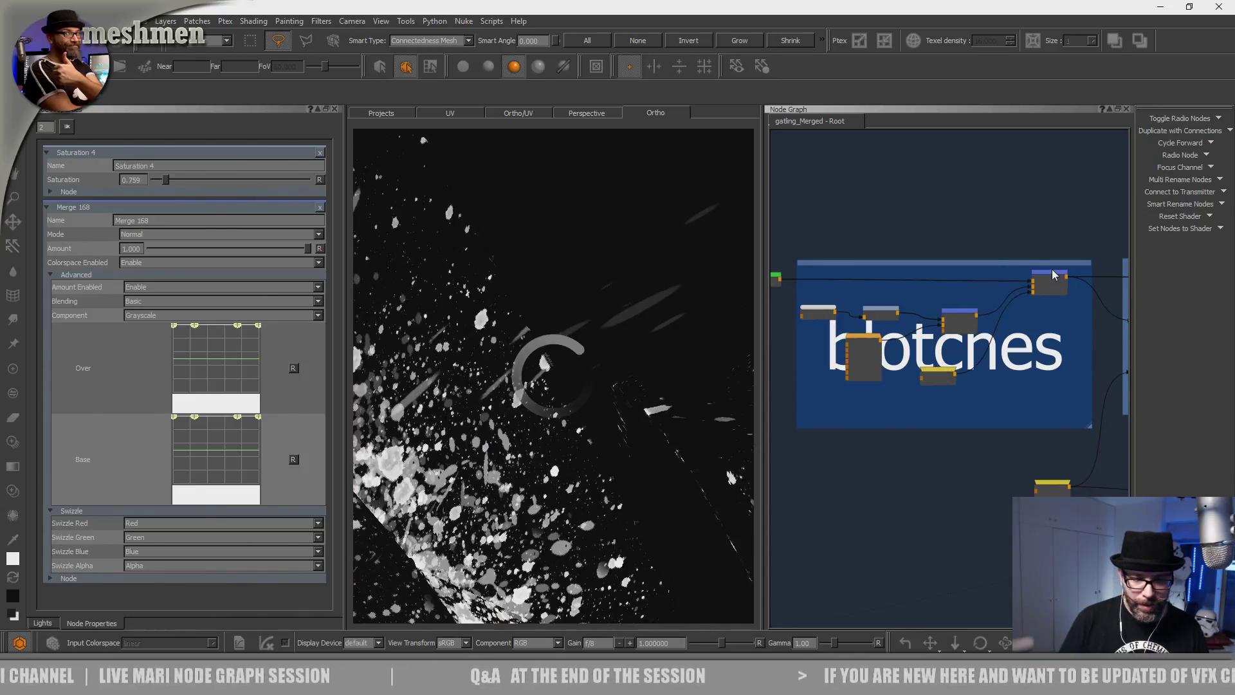
Disable and re-enable Merge 116 to compare the vehicle with and without blotches.
click(1055, 279)
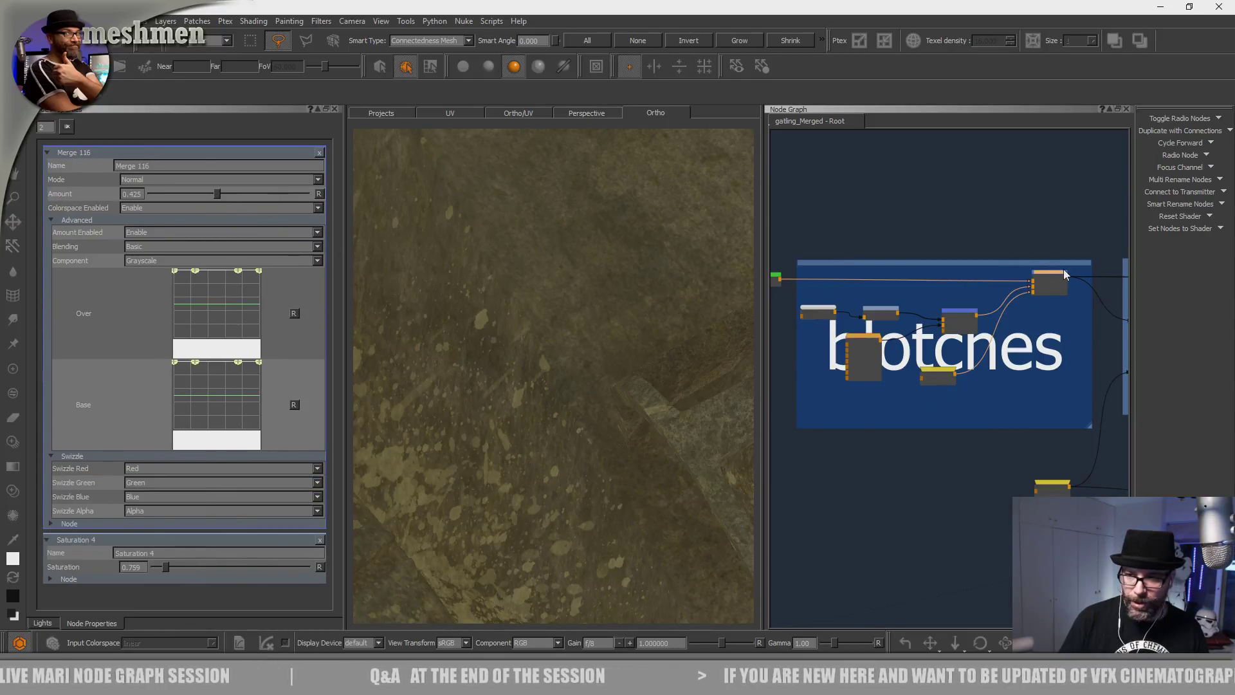
key(d)
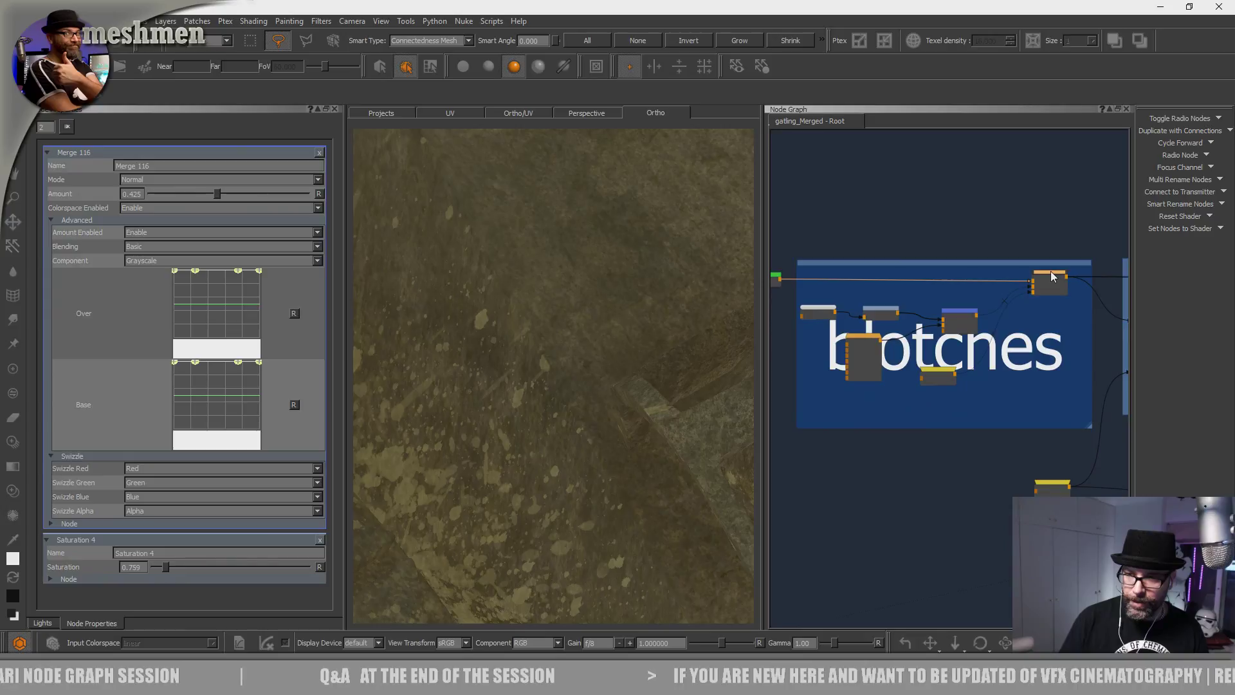
key(d)
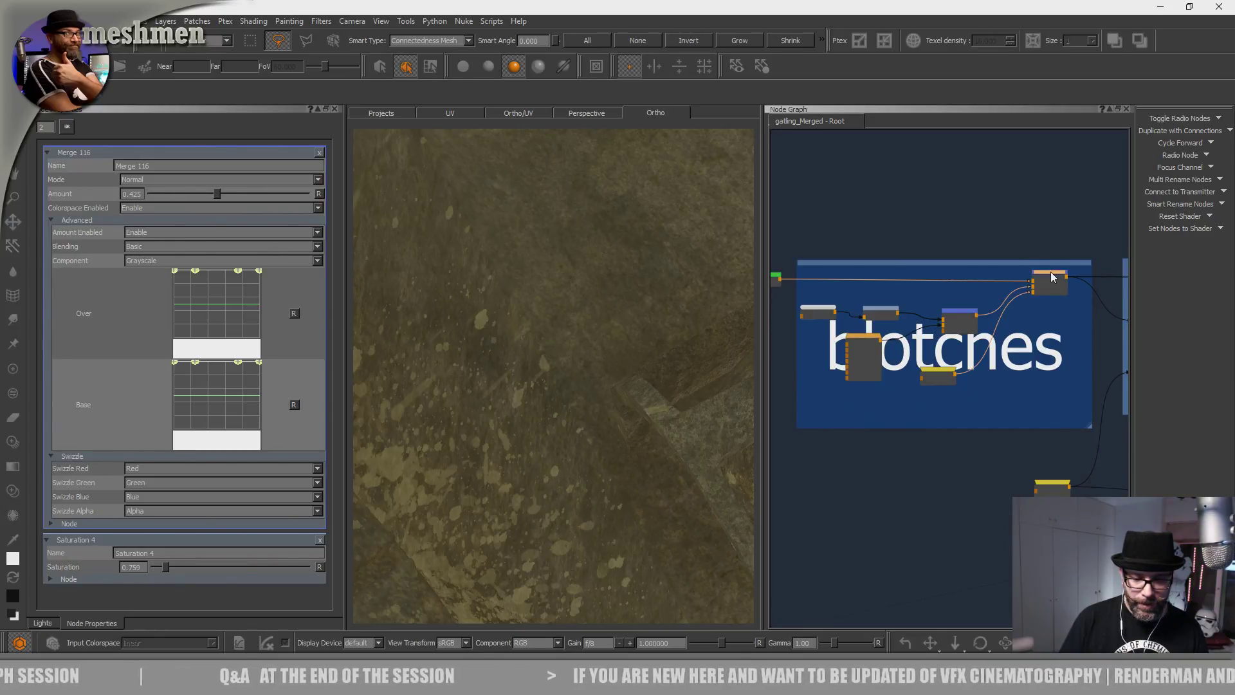
middle_drag(1059, 352, 1020, 356)
scroll(926, 339, down, 3)
alt+right_drag(559, 499, 512, 450)
alt+middle_drag(513, 449, 643, 434)
alt+right_drag(643, 435, 604, 446)
alt+drag(604, 446, 669, 437)
Compare Saturation 4 at zero, then set it to 1.000.
drag(1066, 299, 1061, 299)
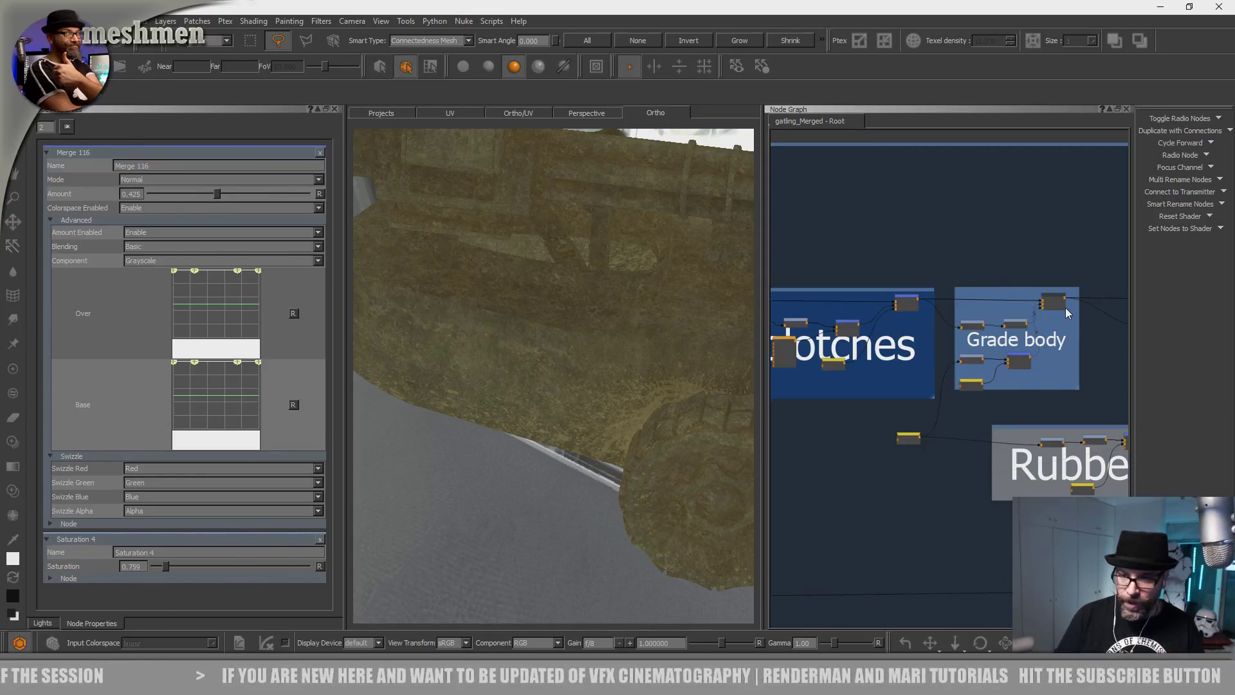
drag(1055, 299, 1059, 298)
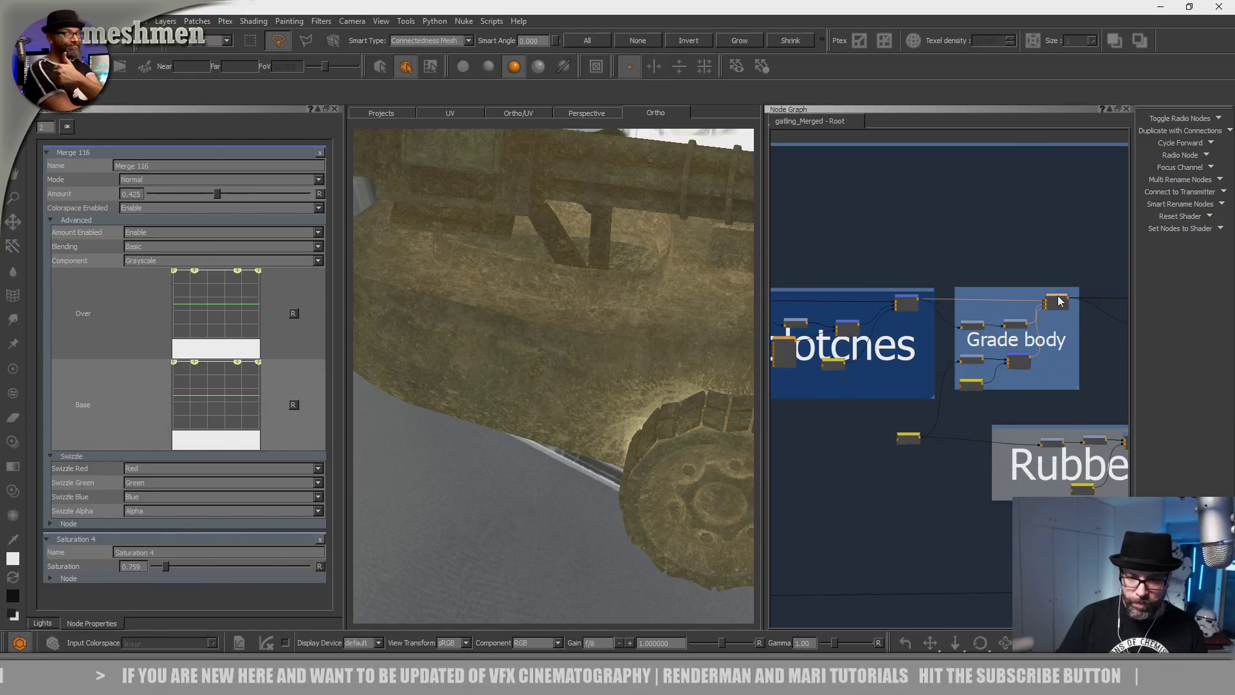
alt+drag(640, 452, 596, 443)
scroll(595, 444, up, 3)
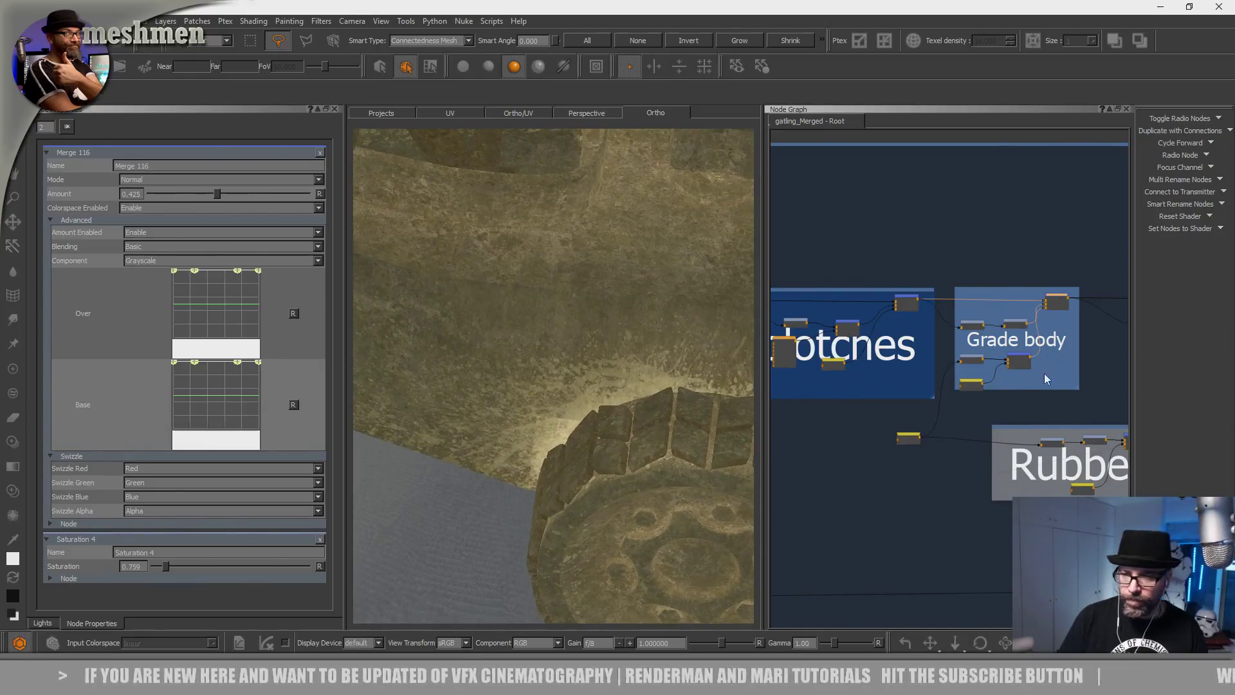
scroll(1023, 326, up, 5)
double_click(1018, 333)
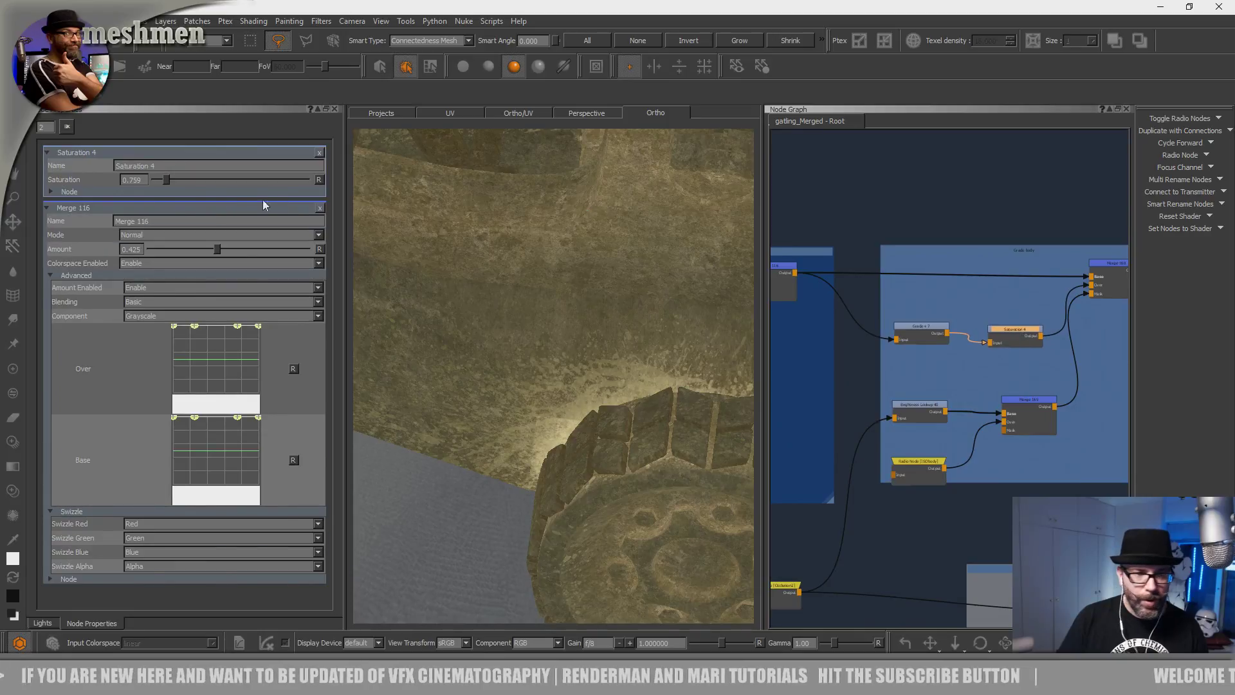
drag(159, 183, 131, 180)
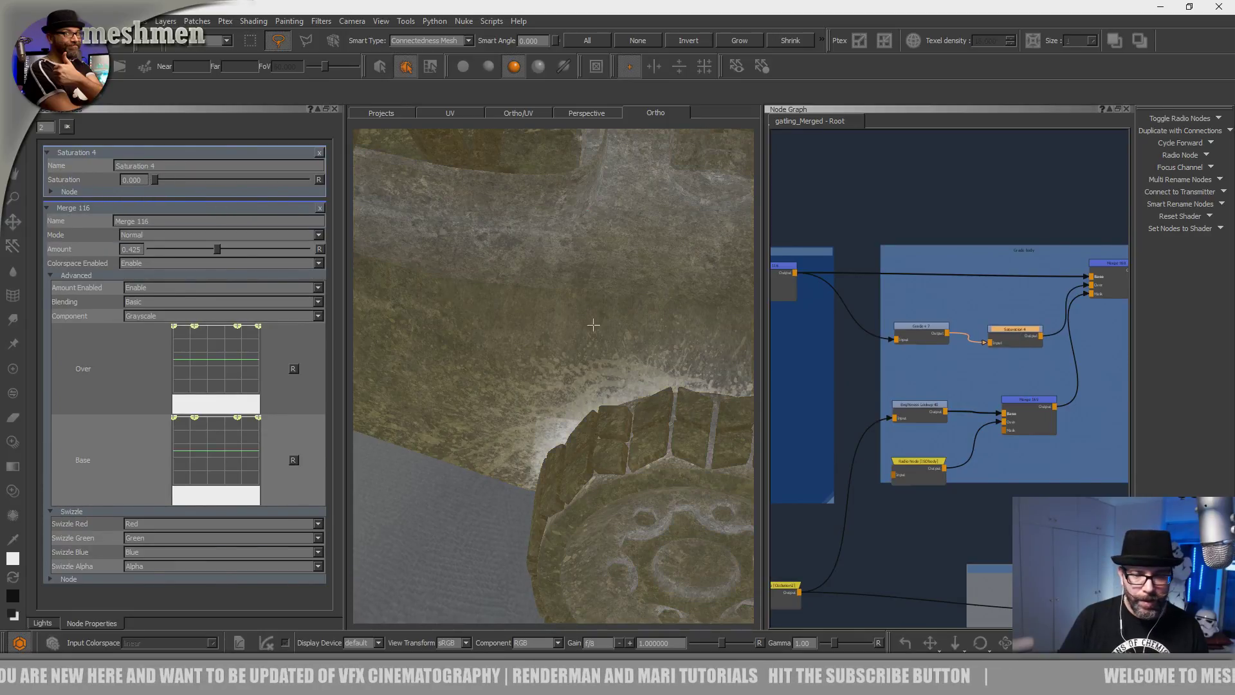
alt+drag(593, 325, 442, 277)
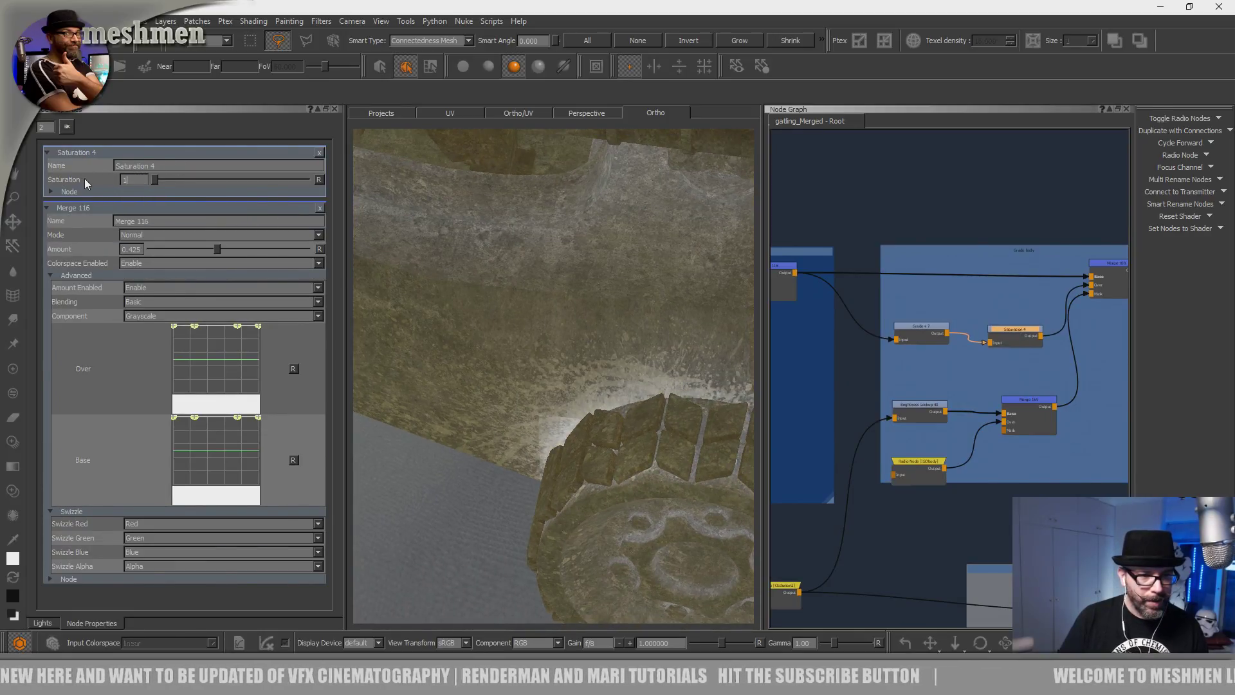
key(Return)
alt+drag(560, 389, 601, 428)
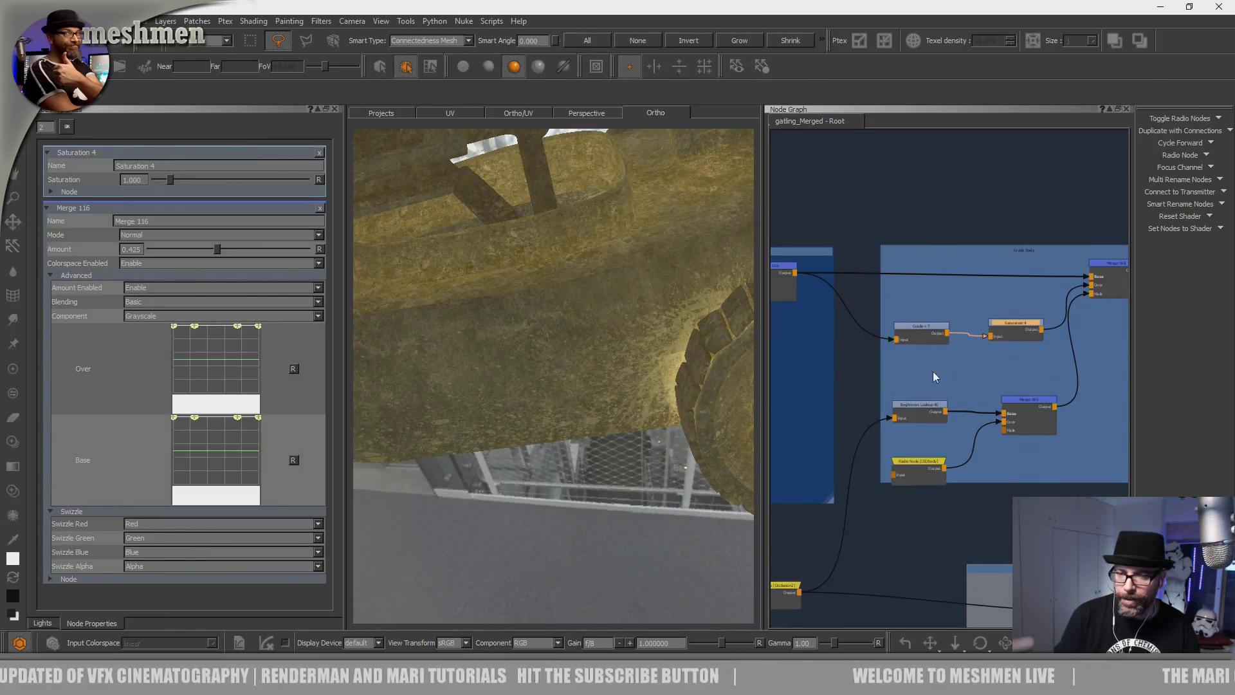
scroll(983, 363, down, 5)
scroll(983, 364, up, 3)
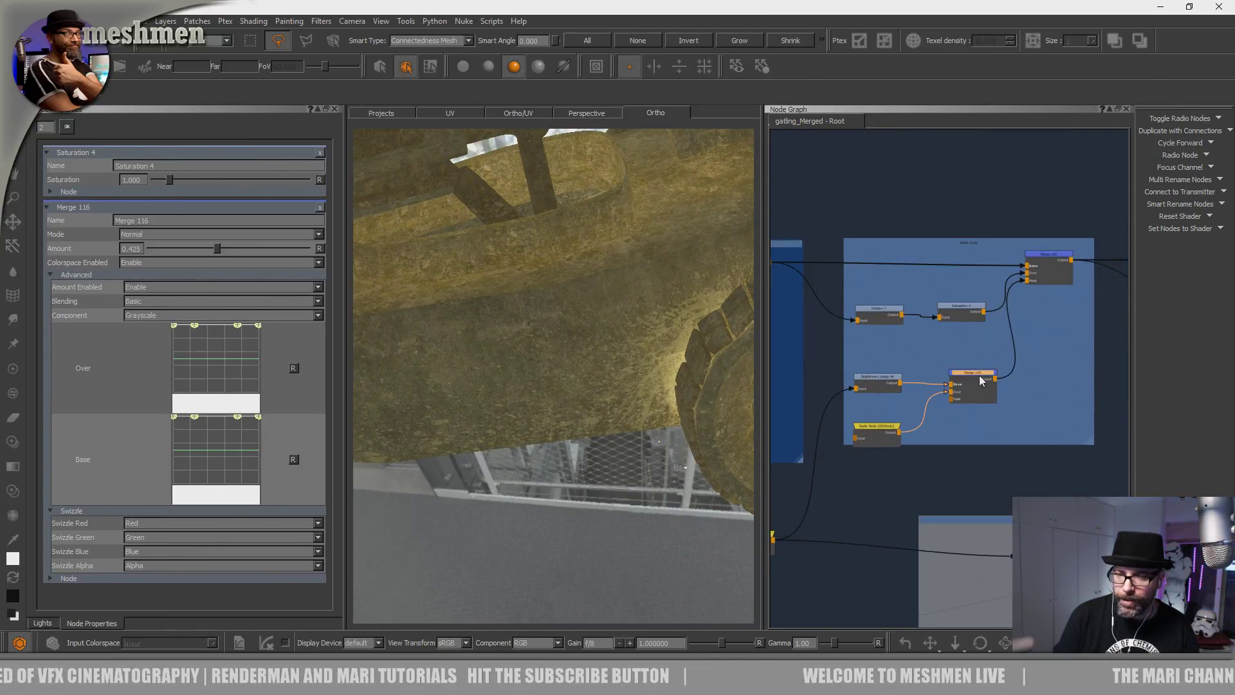
Preview Merge 169's greyscale mask and frame the whole vehicle.
key(1)
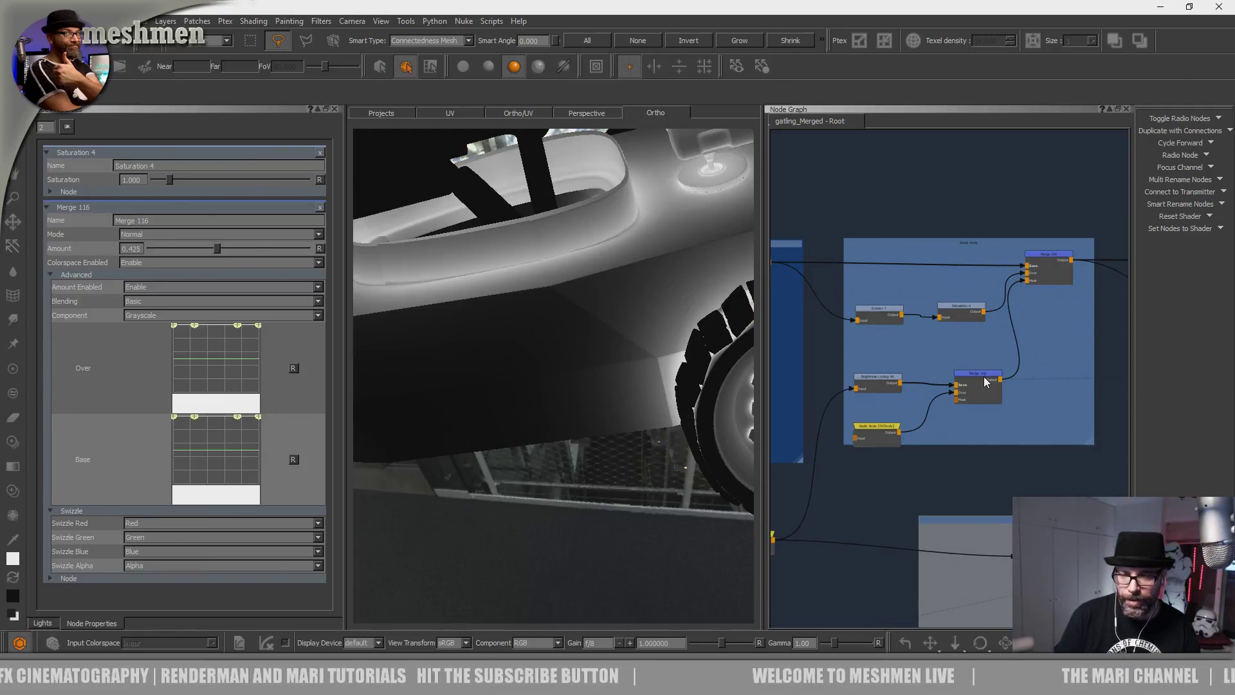
alt+drag(575, 383, 640, 389)
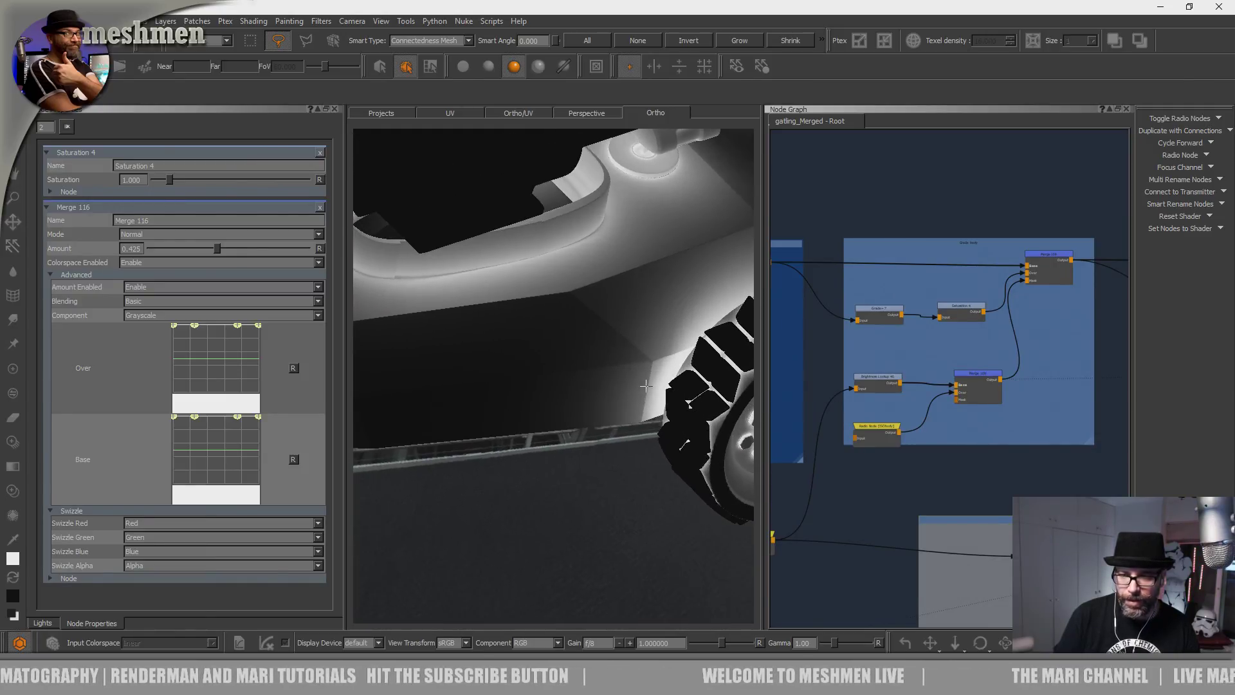
middle_drag(886, 432, 974, 368)
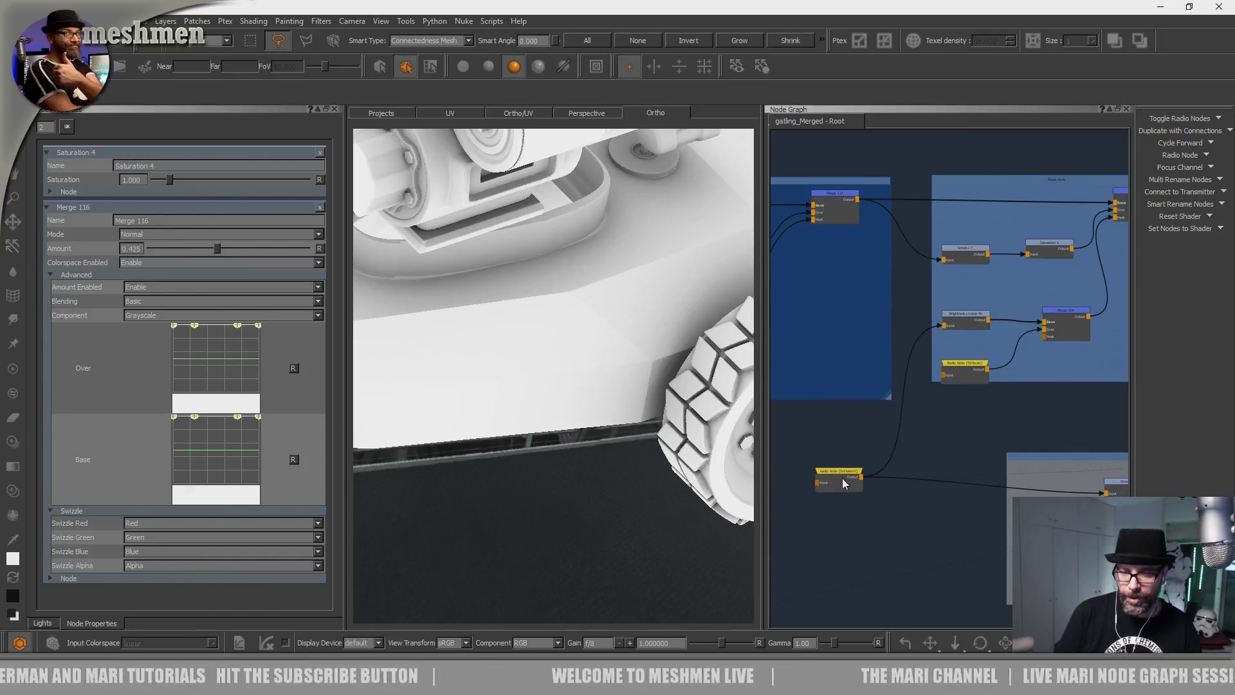
drag(970, 317, 971, 320)
click(1062, 313)
key(1)
alt+drag(637, 334, 624, 362)
alt+right_drag(624, 362, 573, 365)
alt+drag(573, 365, 567, 348)
mouse_move(841, 301)
middle_down()
mouse_move(1064, 331)
mouse_move(975, 311)
middle_up()
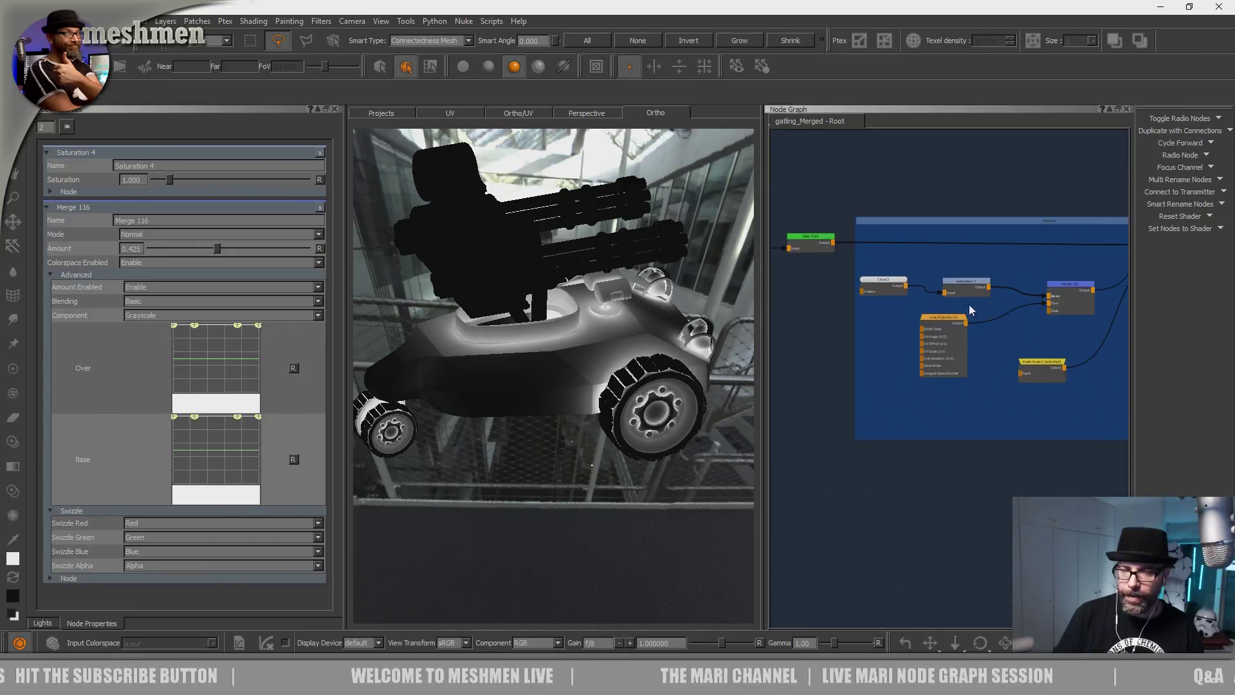
Preview the Cloud 3 noise from the blotches group on the model.
drag(881, 281, 879, 285)
middle_drag(922, 286, 812, 299)
click(1081, 247)
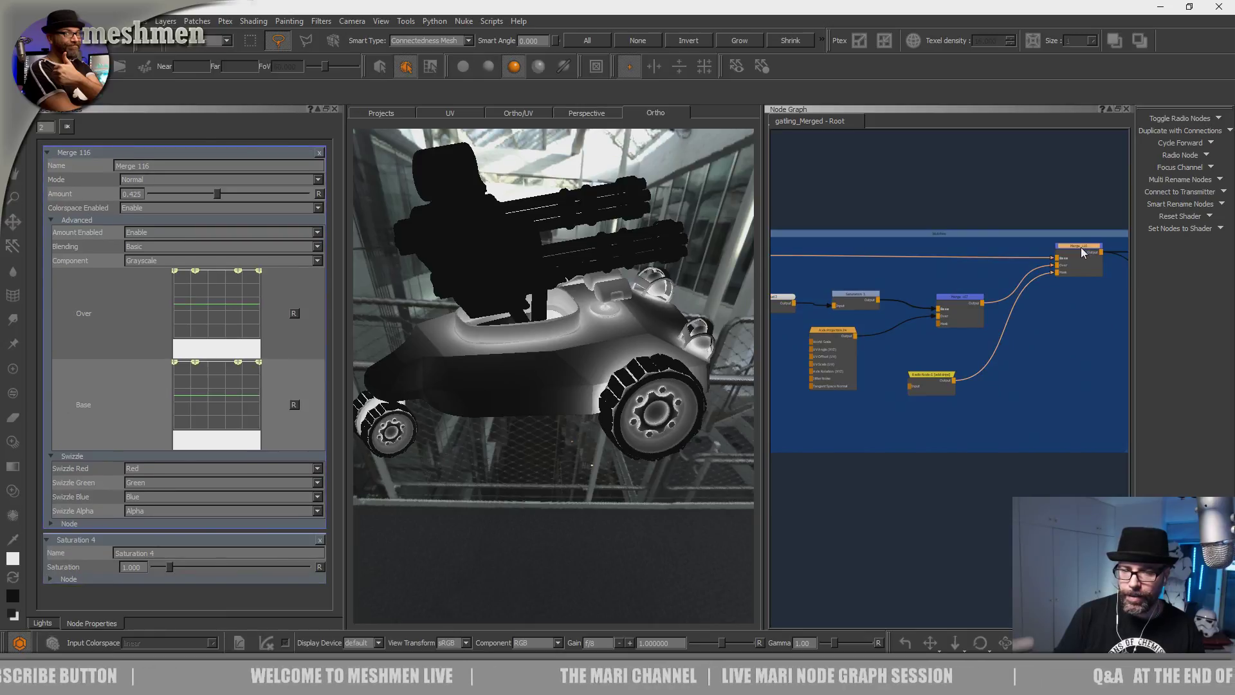
scroll(924, 308, up, 2)
drag(814, 342, 818, 344)
drag(842, 293, 840, 292)
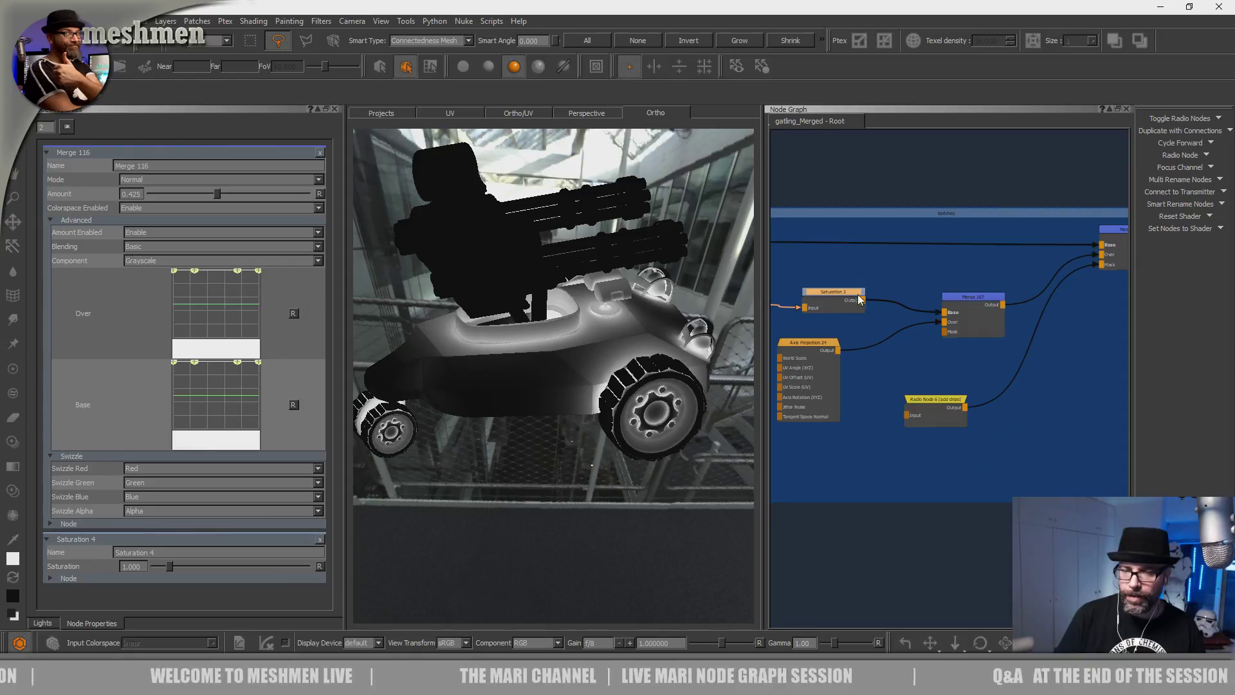
middle_drag(800, 304, 918, 312)
click(837, 305)
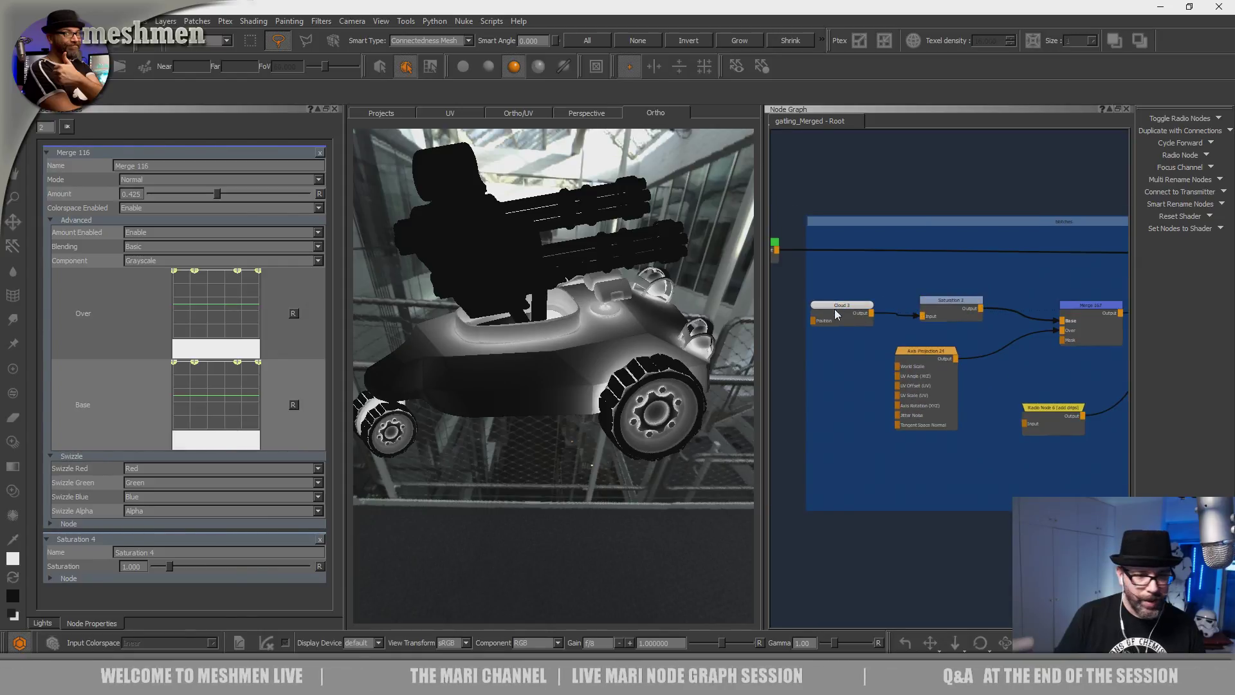
key(v)
Preview Saturation 3 and then Merge 167 outputs on the vehicle.
alt+right_drag(599, 334, 684, 405)
click(944, 302)
key(v)
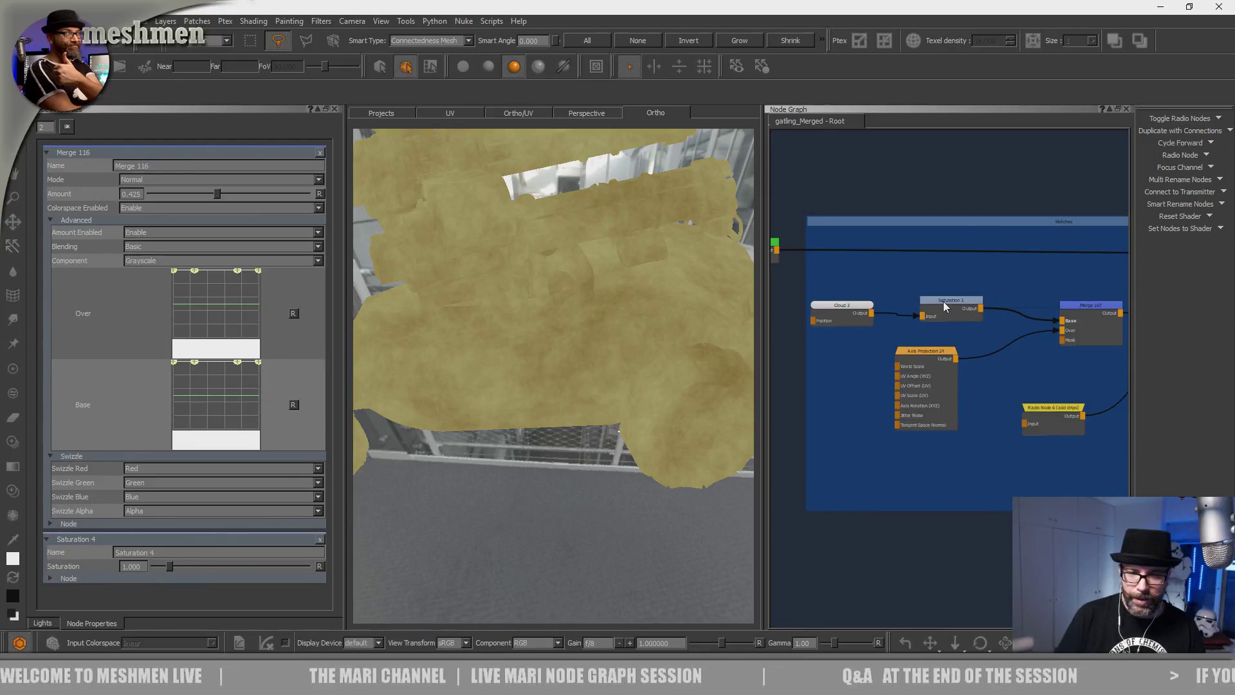
click(1105, 308)
key(v)
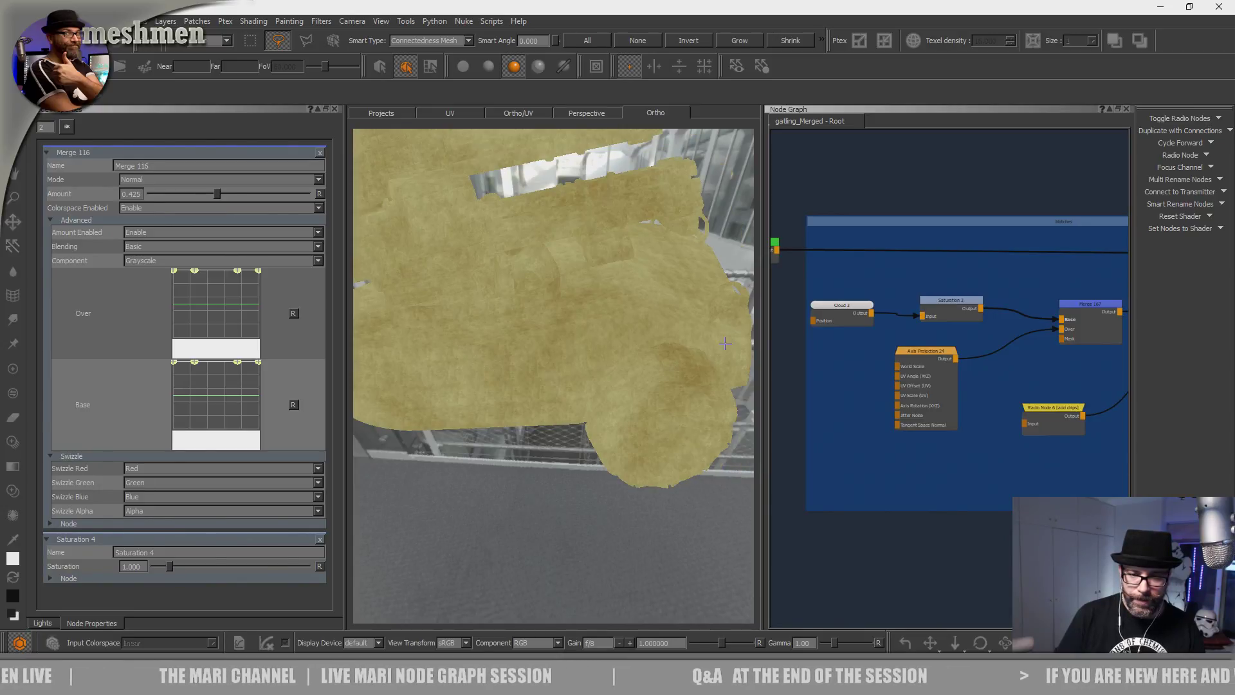
Pan back to the Grade body group and enlarge the Node Graph panel.
scroll(1012, 426, down, 1)
mouse_move(1012, 426)
middle_down()
mouse_move(730, 439)
mouse_move(801, 384)
mouse_move(764, 411)
middle_up()
mouse_move(1026, 395)
middle_down()
mouse_move(916, 396)
mouse_move(1047, 407)
middle_up()
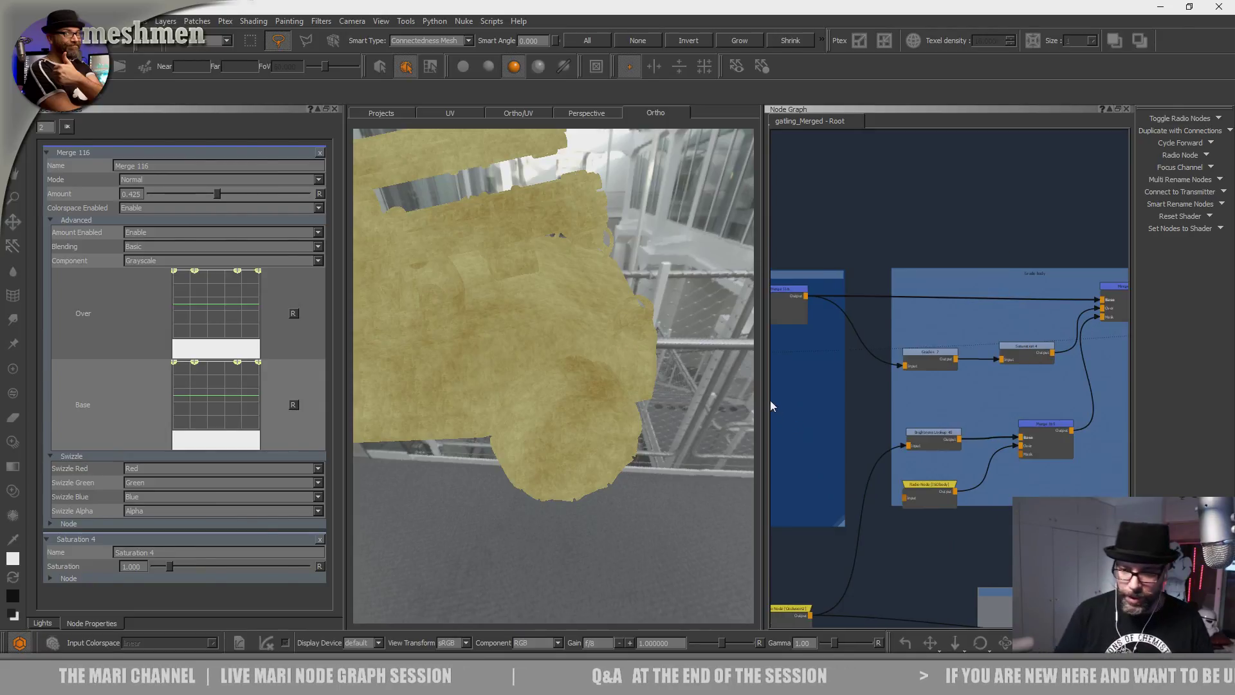
drag(761, 395, 546, 422)
Select the Grade + 7 node and widen the 3D view for a close look at the wheel.
alt+right_drag(463, 415, 513, 418)
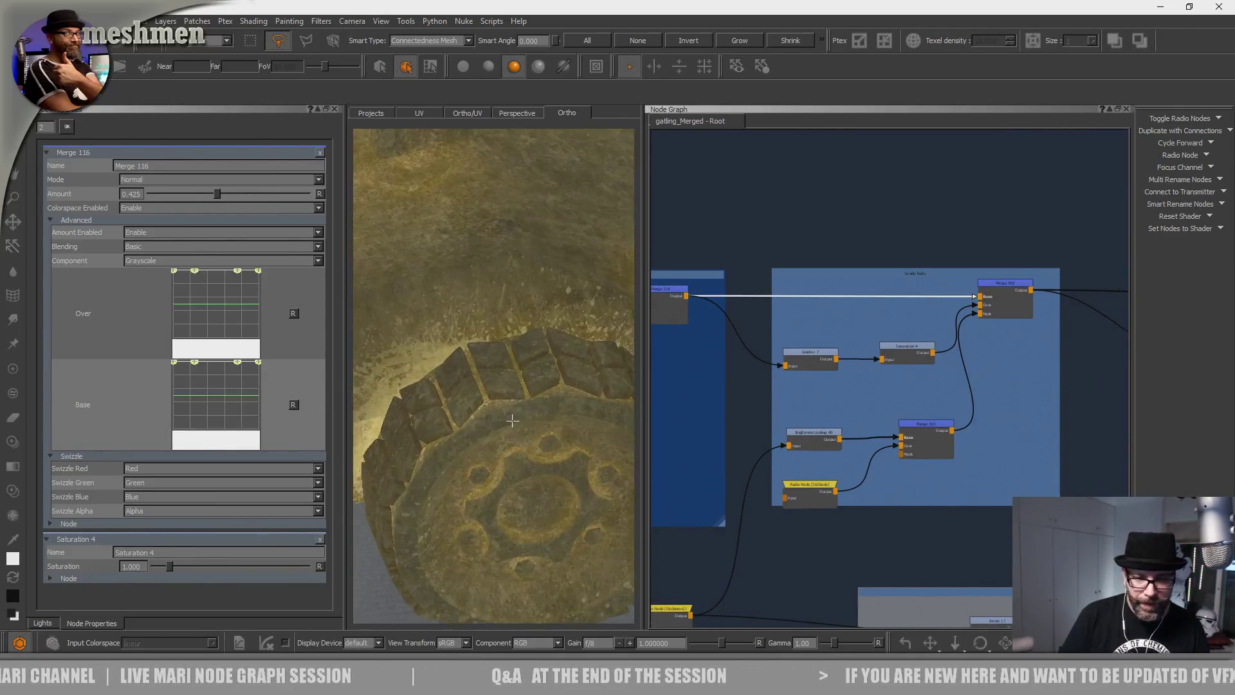
alt+middle_drag(437, 418, 531, 364)
alt+right_drag(532, 364, 598, 387)
alt+drag(598, 387, 558, 385)
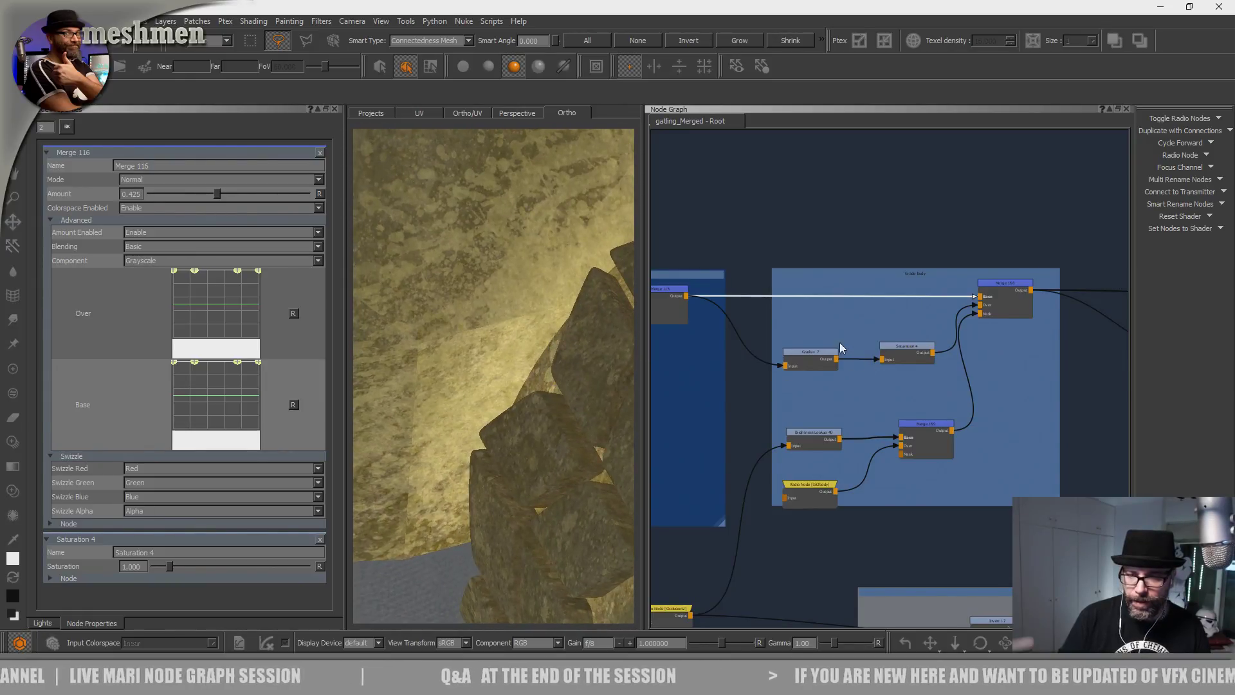
click(809, 355)
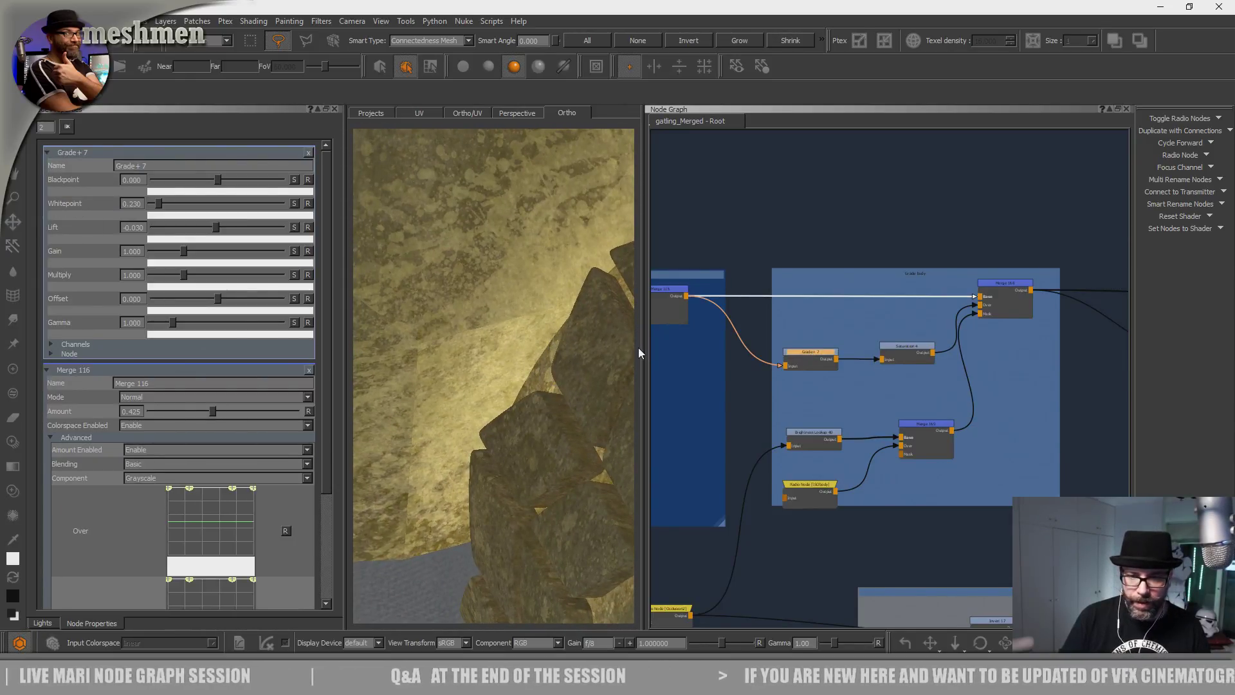
drag(642, 346, 746, 345)
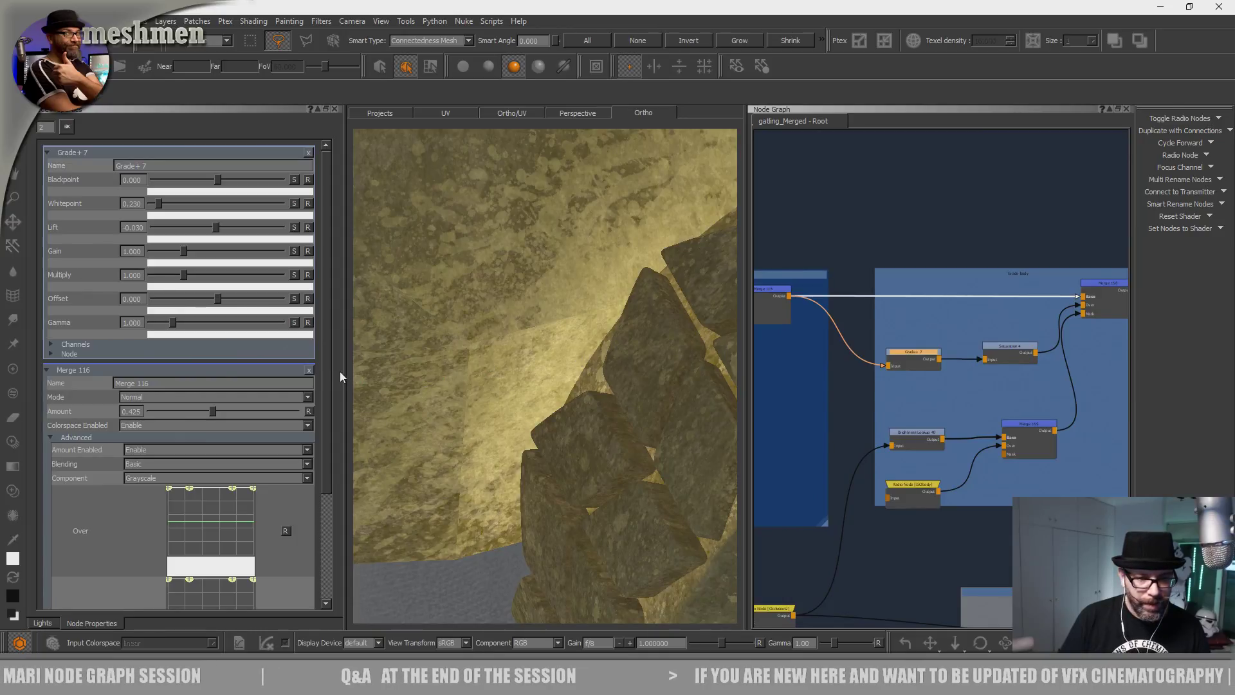
drag(342, 368, 249, 362)
alt+drag(485, 379, 492, 371)
alt+right_drag(492, 371, 458, 372)
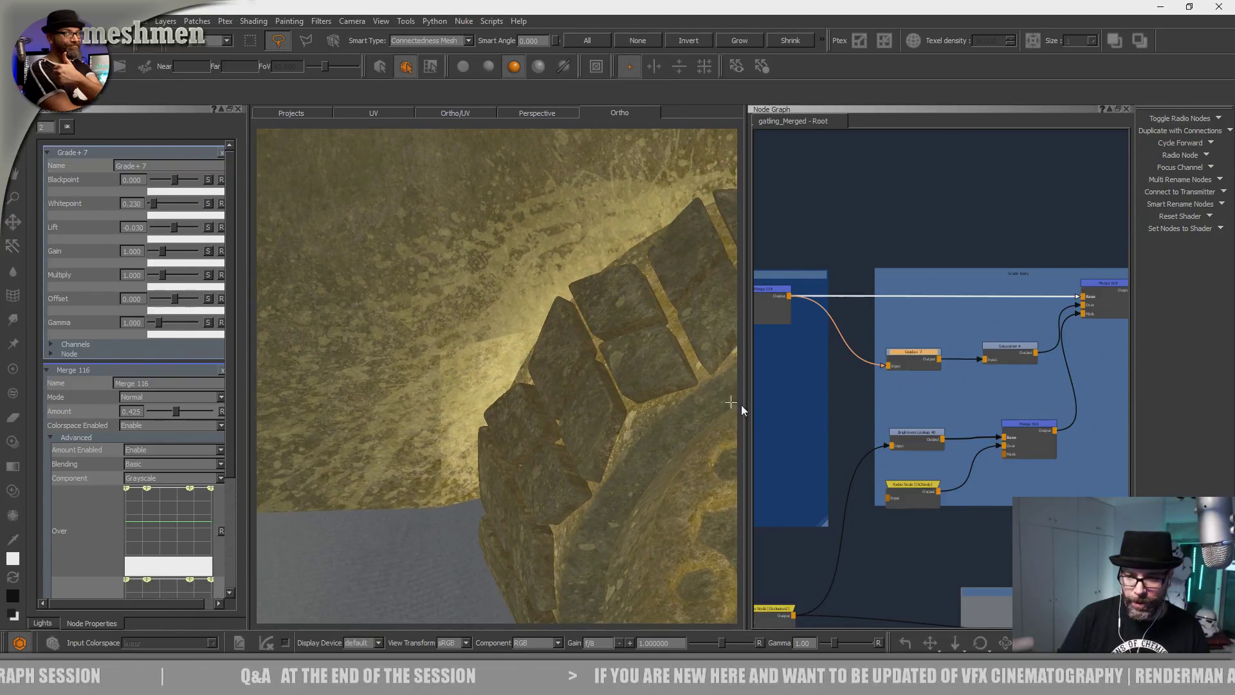
drag(744, 403, 799, 406)
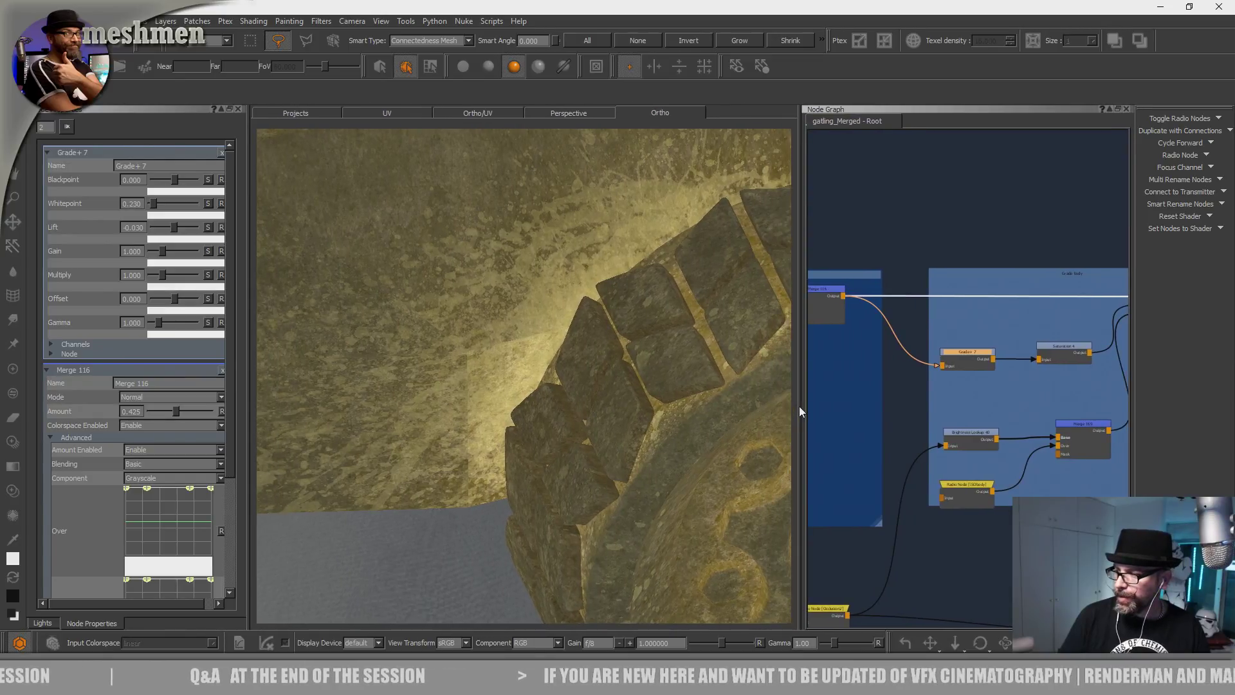
scroll(828, 435, up, 1)
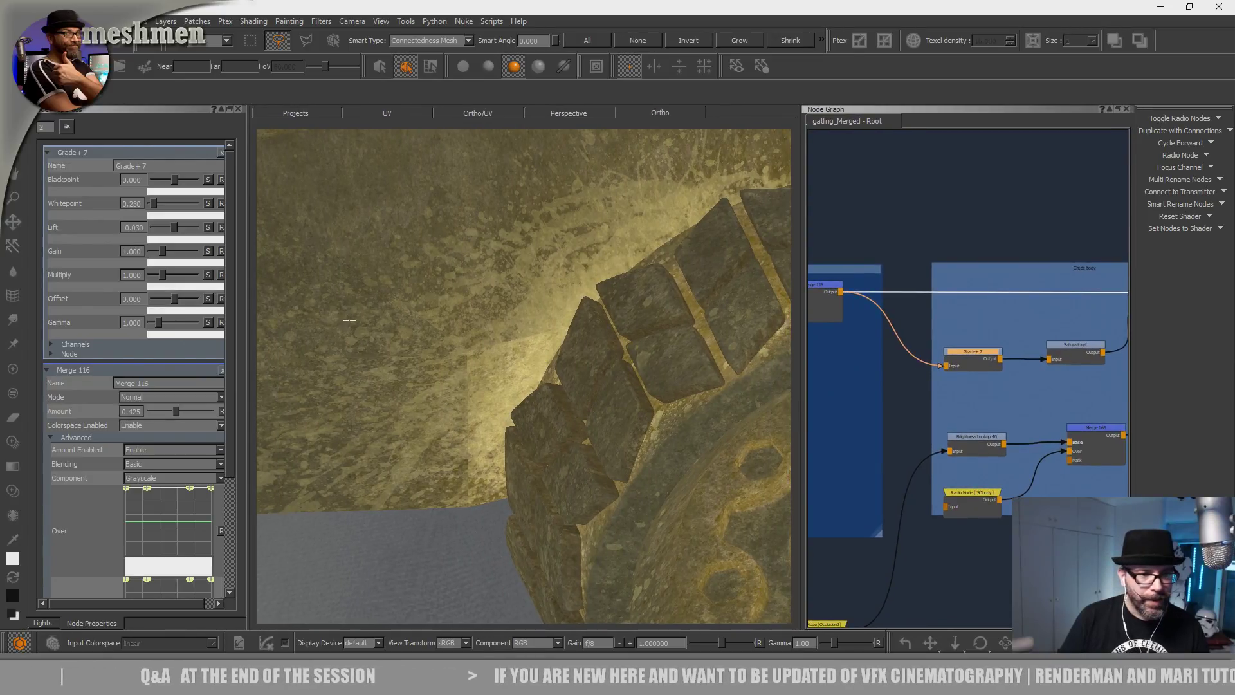
Split Grade + 7's whitepoint into channels, try green at 0.230, and lower gamma slightly.
click(208, 203)
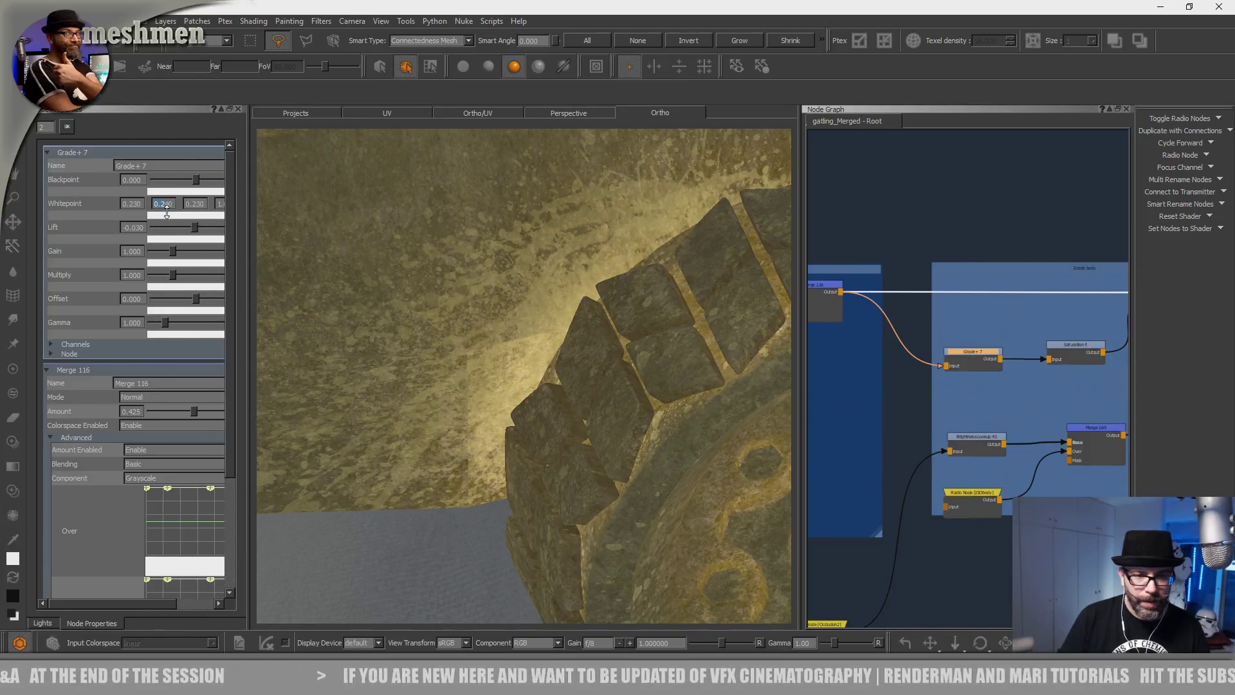
key(Return)
text(0.230)
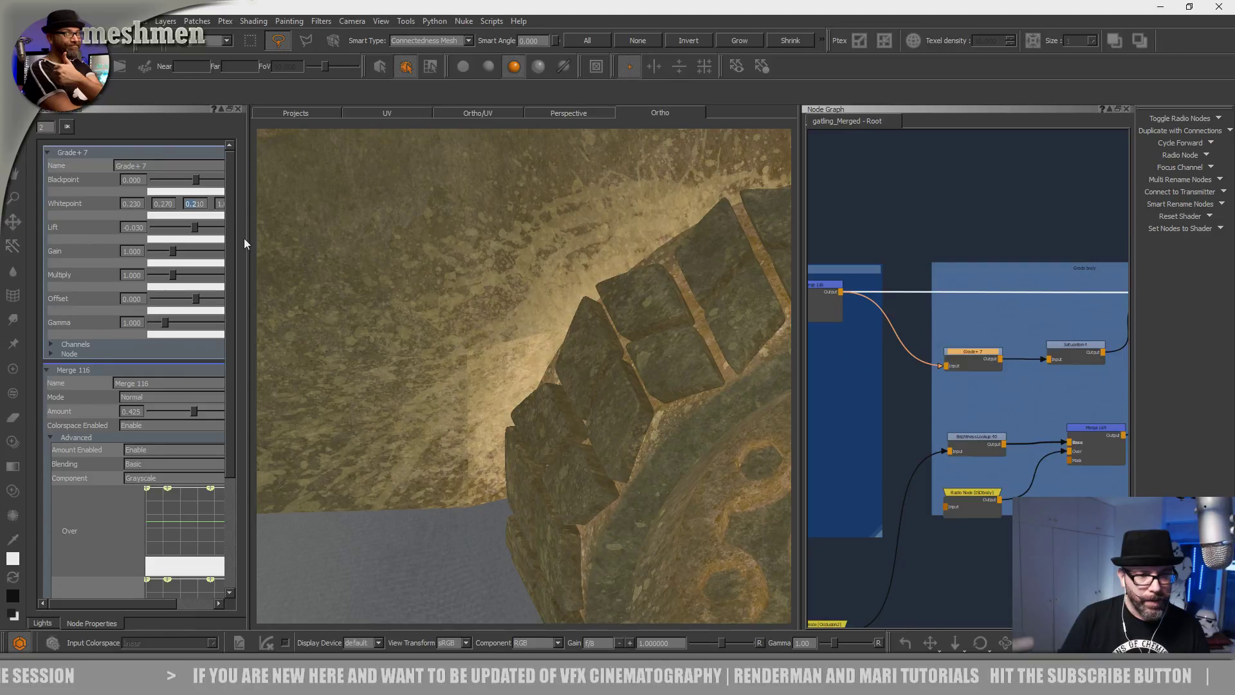
drag(245, 239, 290, 239)
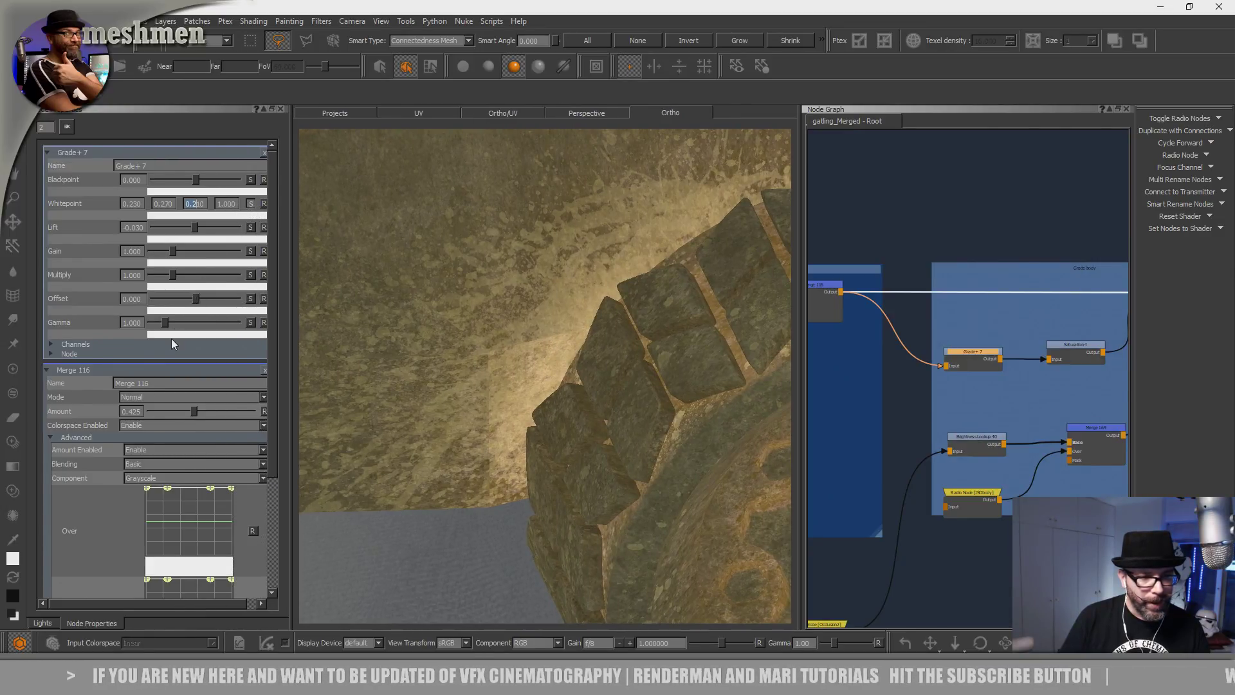
drag(165, 322, 171, 323)
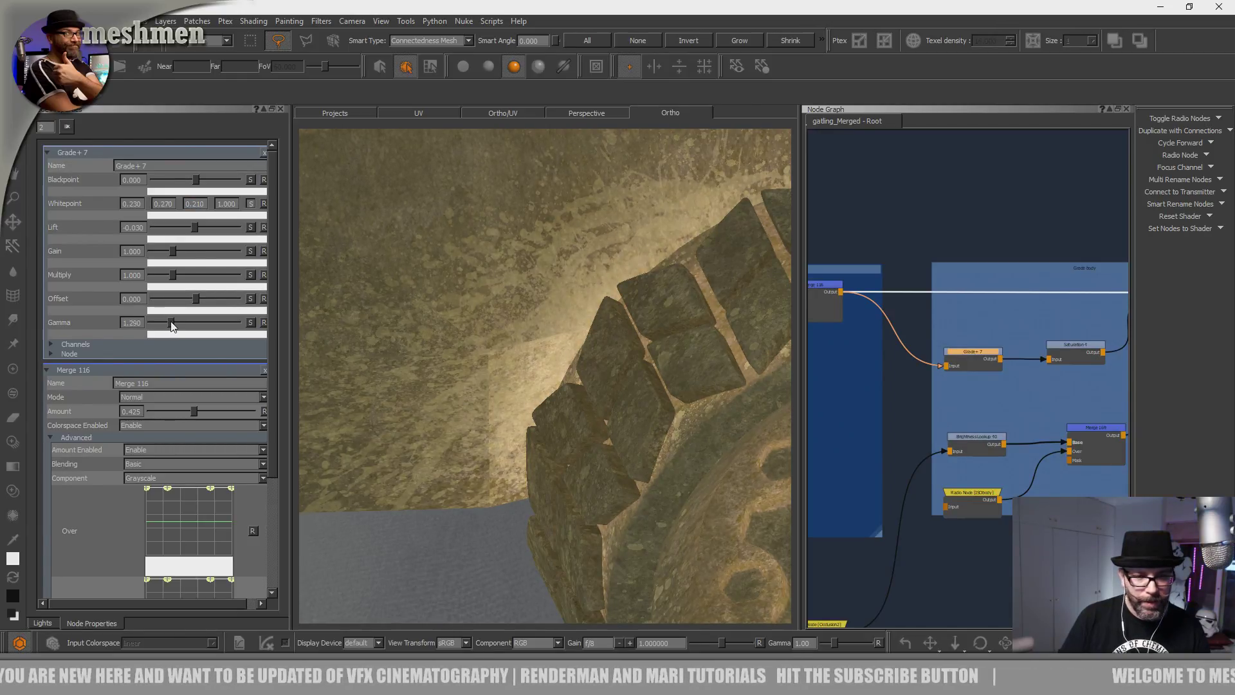
Set whitepoint 0.400 with green 0.360 and gamma 1.280, then select Saturation 4.
click(251, 203)
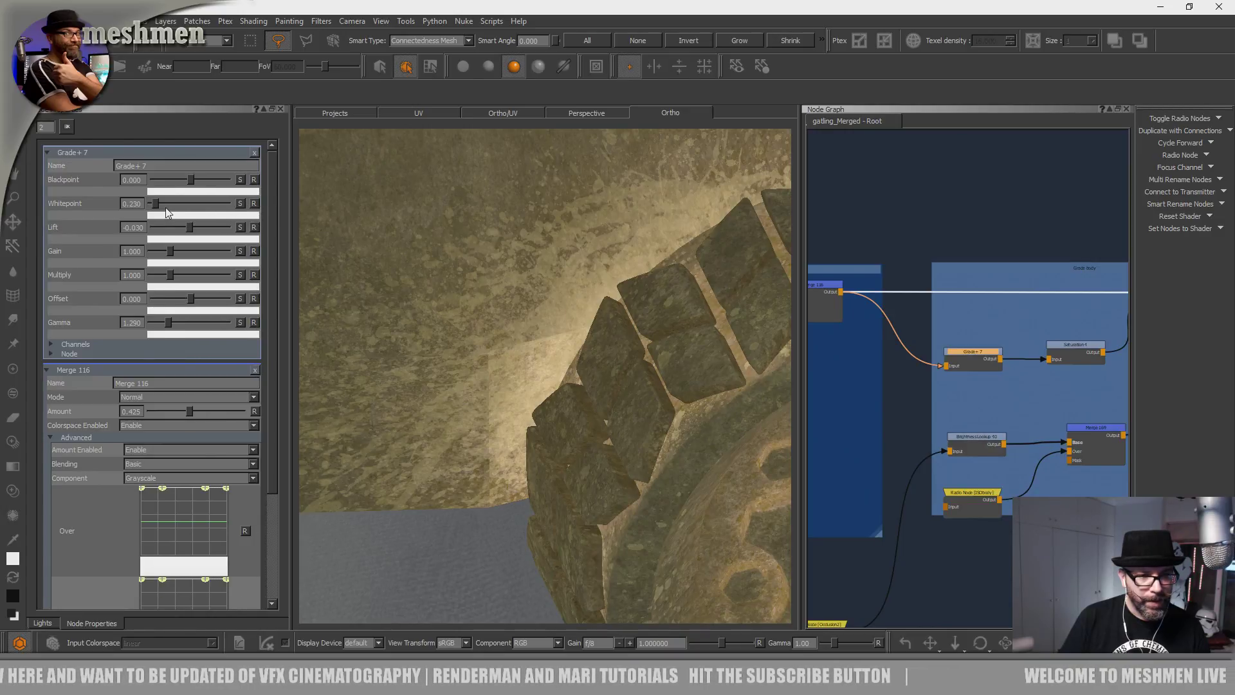
drag(157, 204, 159, 204)
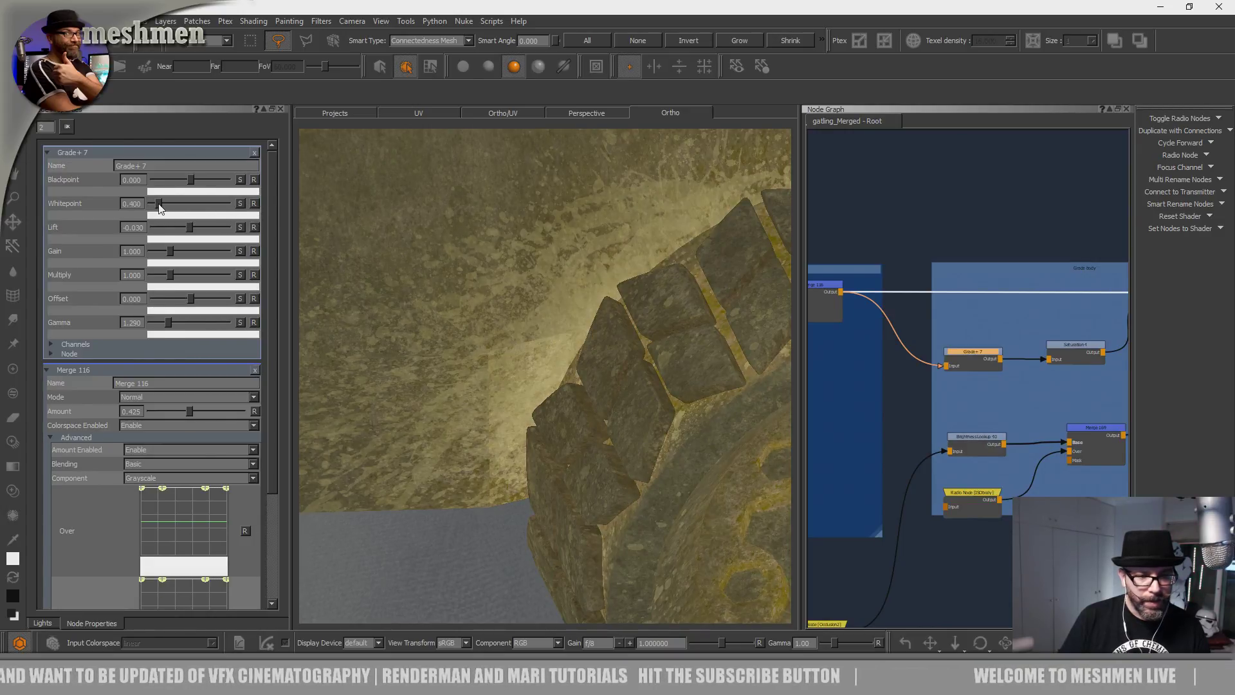
drag(172, 327, 176, 324)
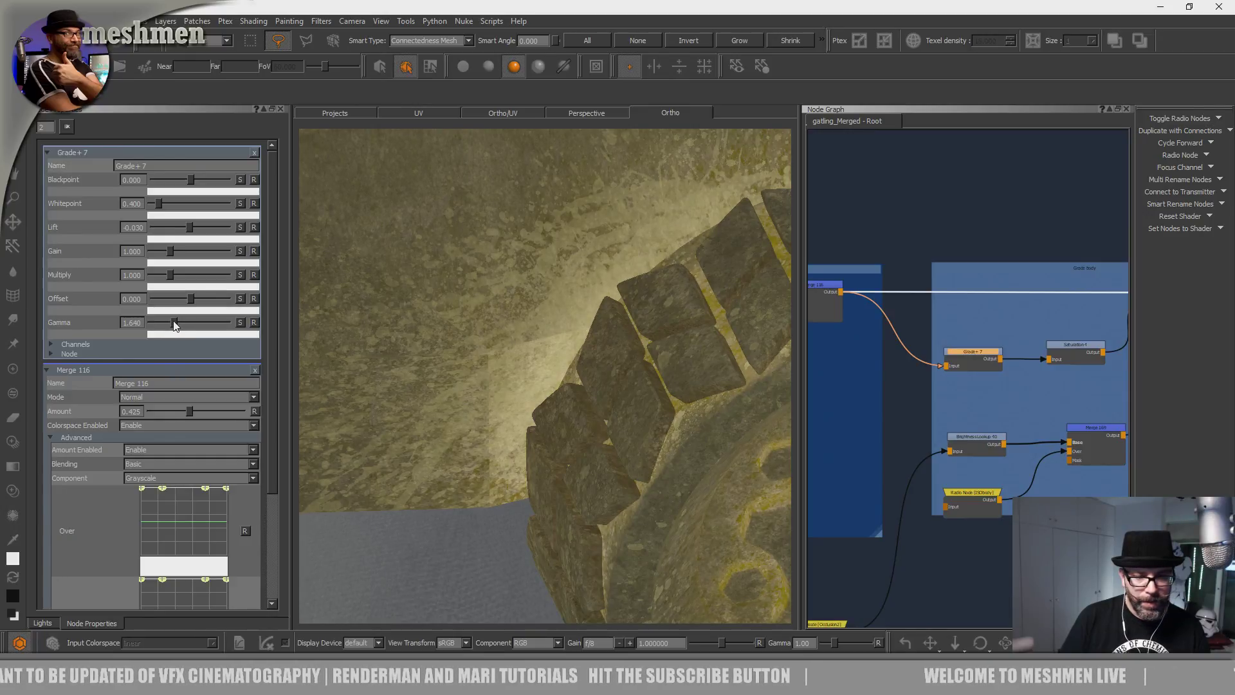
middle_drag(466, 341, 481, 365)
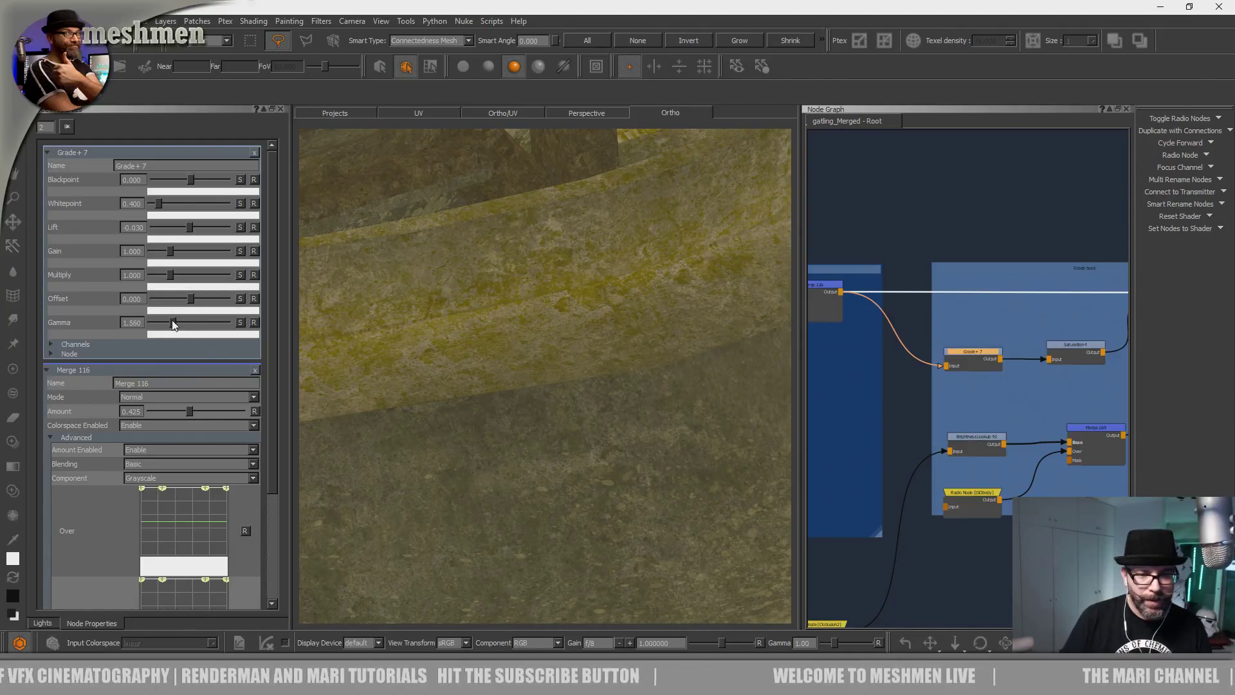
drag(169, 320, 166, 319)
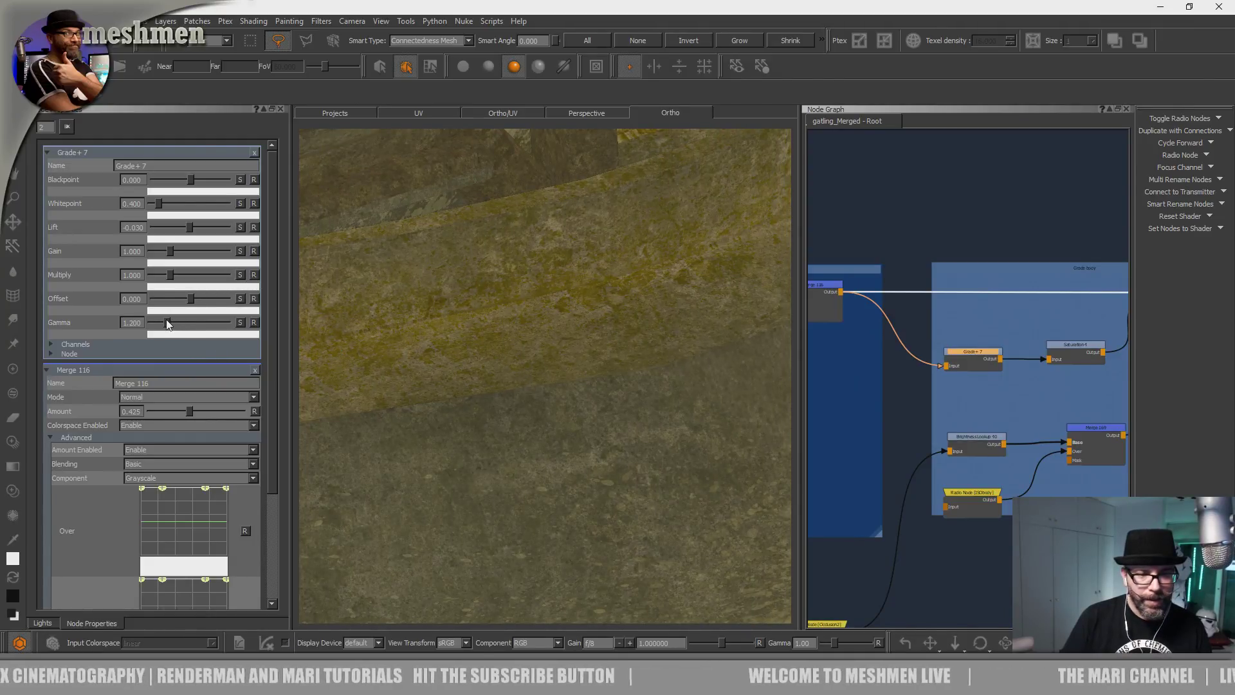
click(241, 203)
mouse_move(165, 205)
mouse_down()
mouse_move(169, 243)
mouse_move(162, 225)
mouse_up()
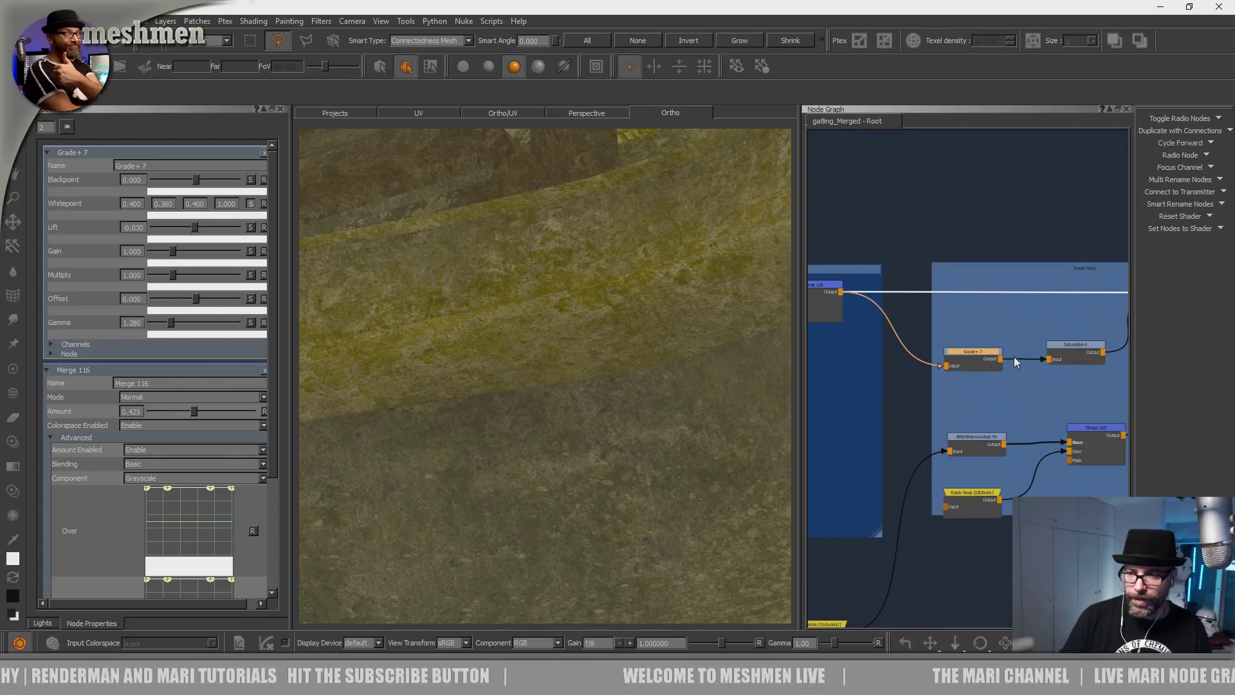
click(1079, 353)
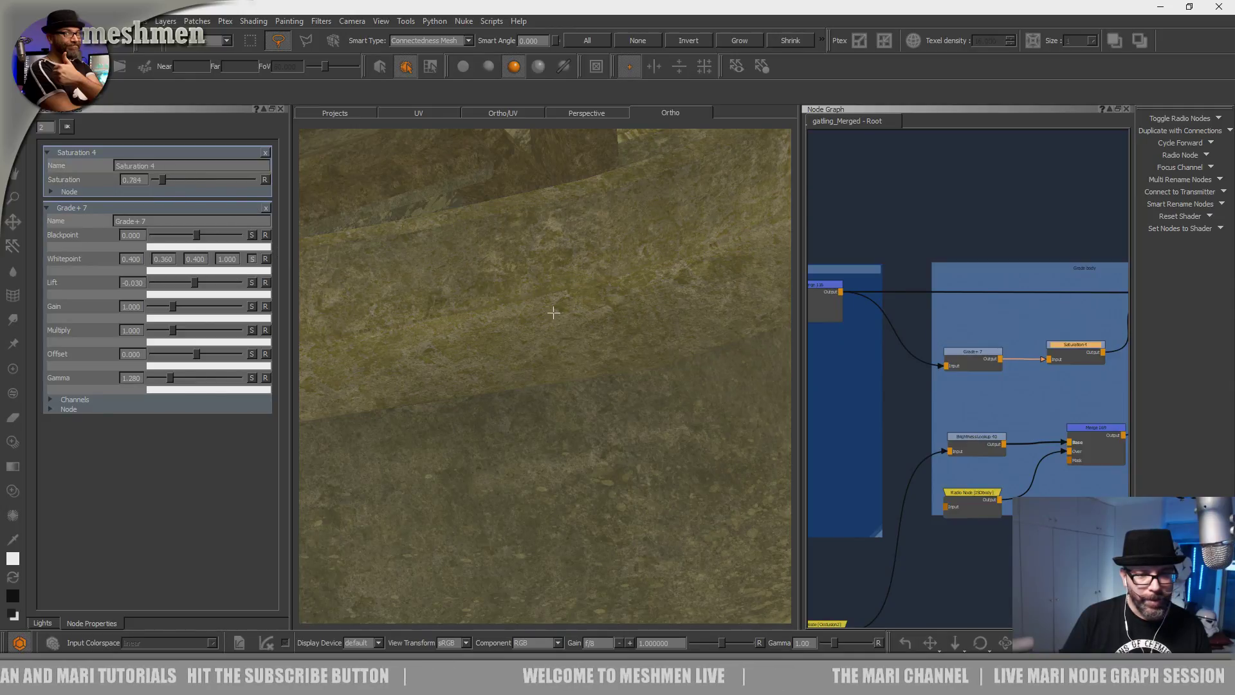
Select Merge 168 and set its Amount to 1.000.
alt+right_drag(554, 313, 492, 322)
alt+drag(508, 325, 557, 341)
alt+right_drag(497, 328, 519, 350)
alt+drag(522, 349, 579, 344)
middle_drag(985, 306, 837, 321)
click(1039, 295)
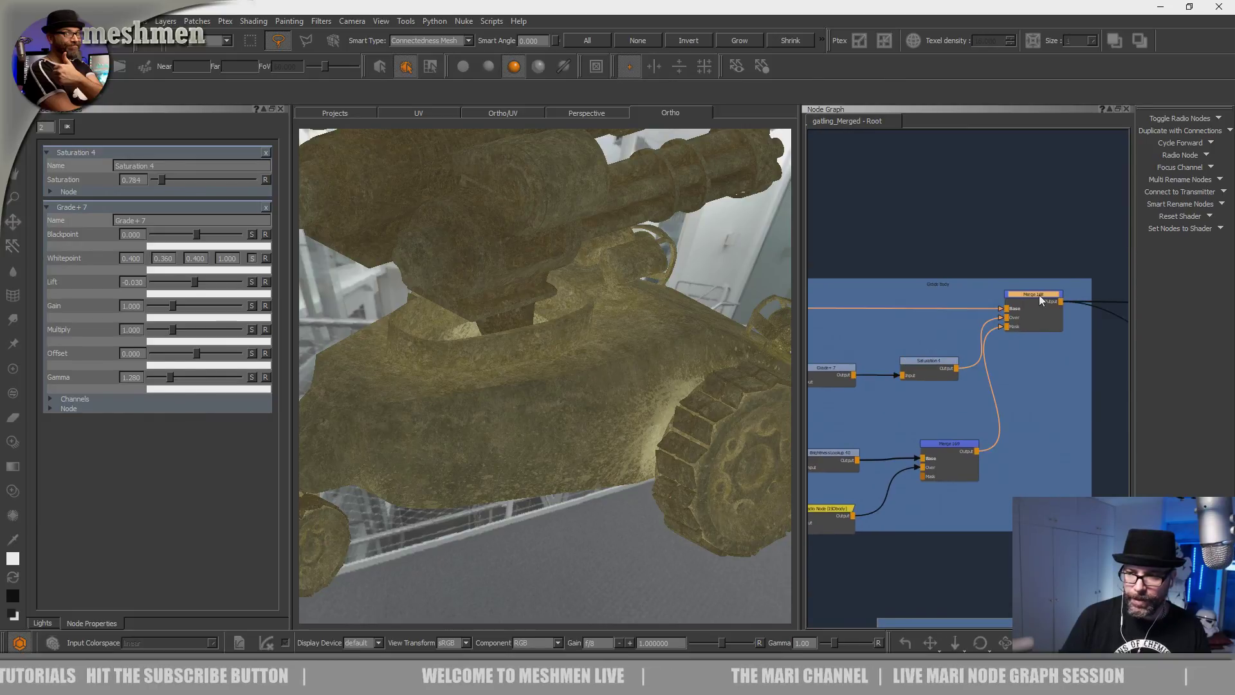
drag(211, 195, 307, 215)
alt+drag(661, 326, 637, 371)
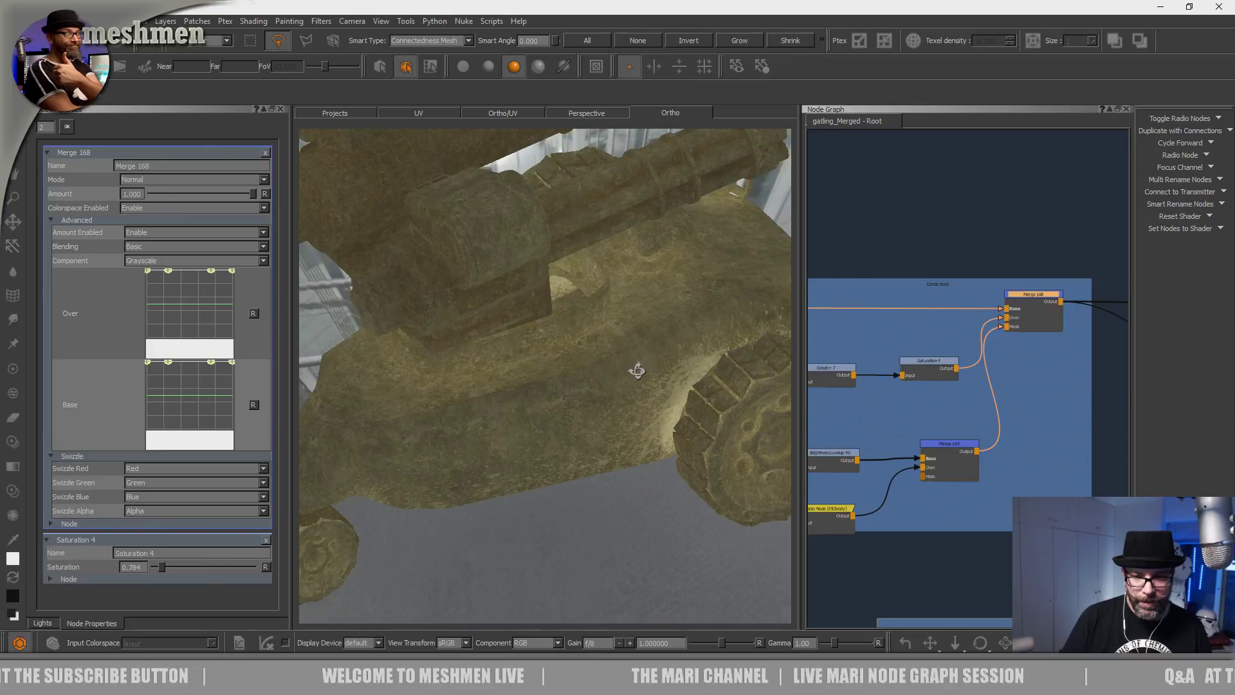
Orbit and zoom around the vehicle to inspect its body from a lower angle.
alt+right_drag(637, 371, 567, 380)
alt+drag(567, 381, 559, 341)
alt+middle_drag(558, 341, 568, 335)
alt+right_drag(568, 335, 598, 366)
alt+drag(598, 367, 601, 389)
alt+middle_drag(602, 389, 588, 388)
alt+right_drag(588, 388, 505, 382)
scroll(922, 387, down, 2)
scroll(928, 407, down, 2)
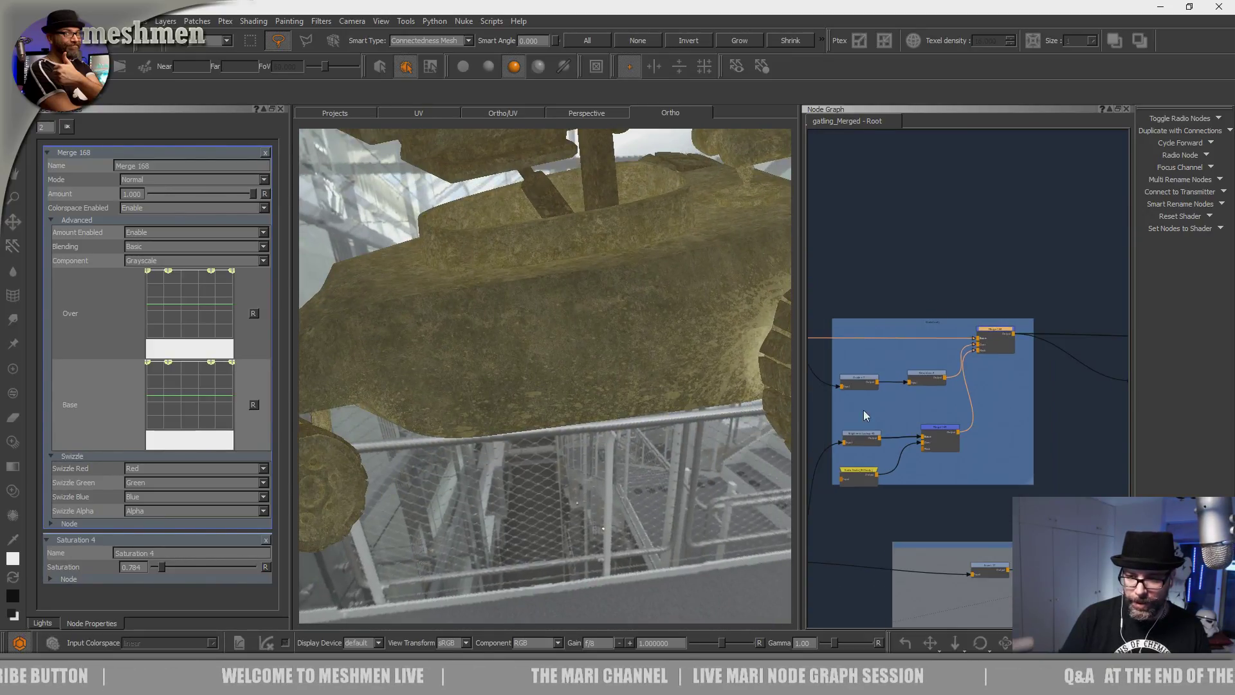
scroll(940, 408, down, 2)
scroll(939, 405, down, 2)
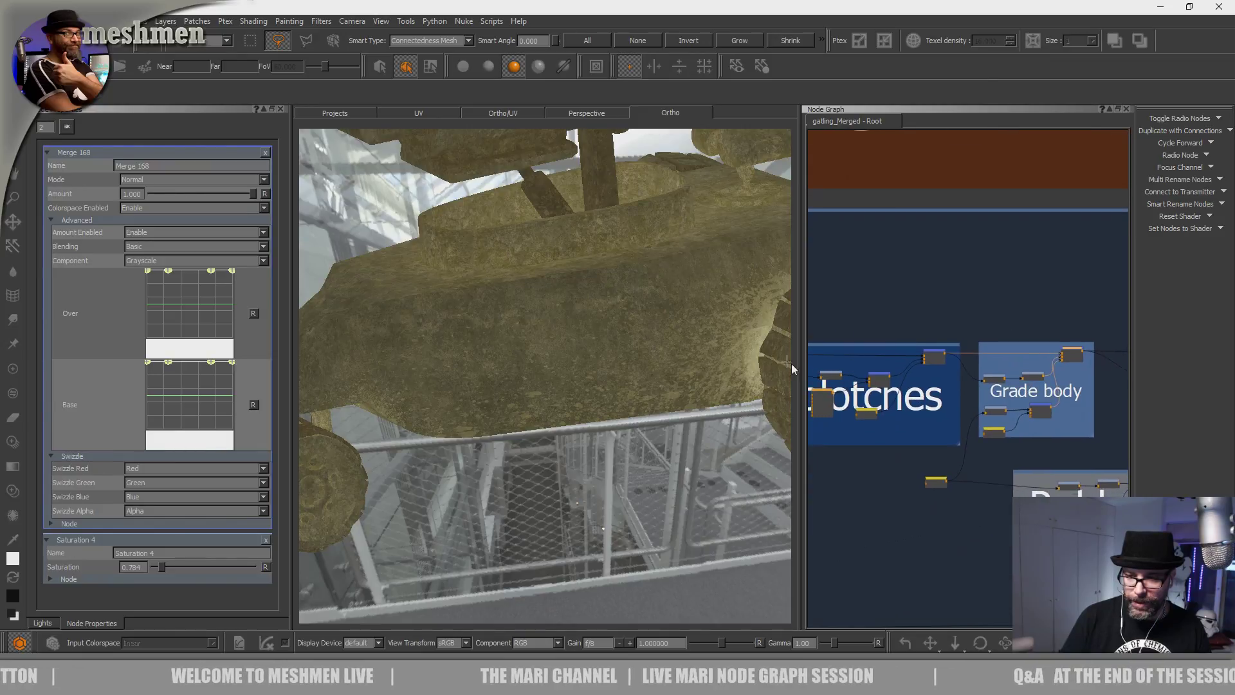
scroll(1006, 369, up, 3)
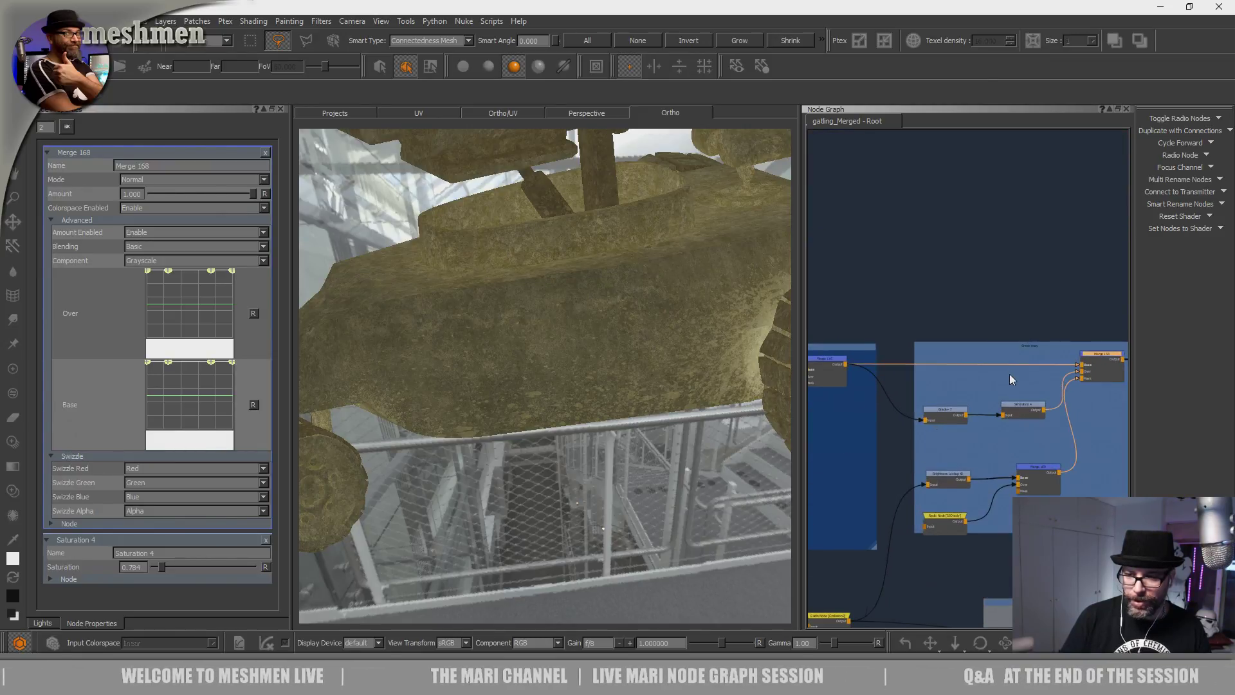
scroll(1009, 373, up, 2)
Bring the Grade body nodes into view and select Merge 169.
middle_drag(974, 387, 991, 362)
scroll(1001, 358, down, 1)
middle_drag(1053, 432, 982, 388)
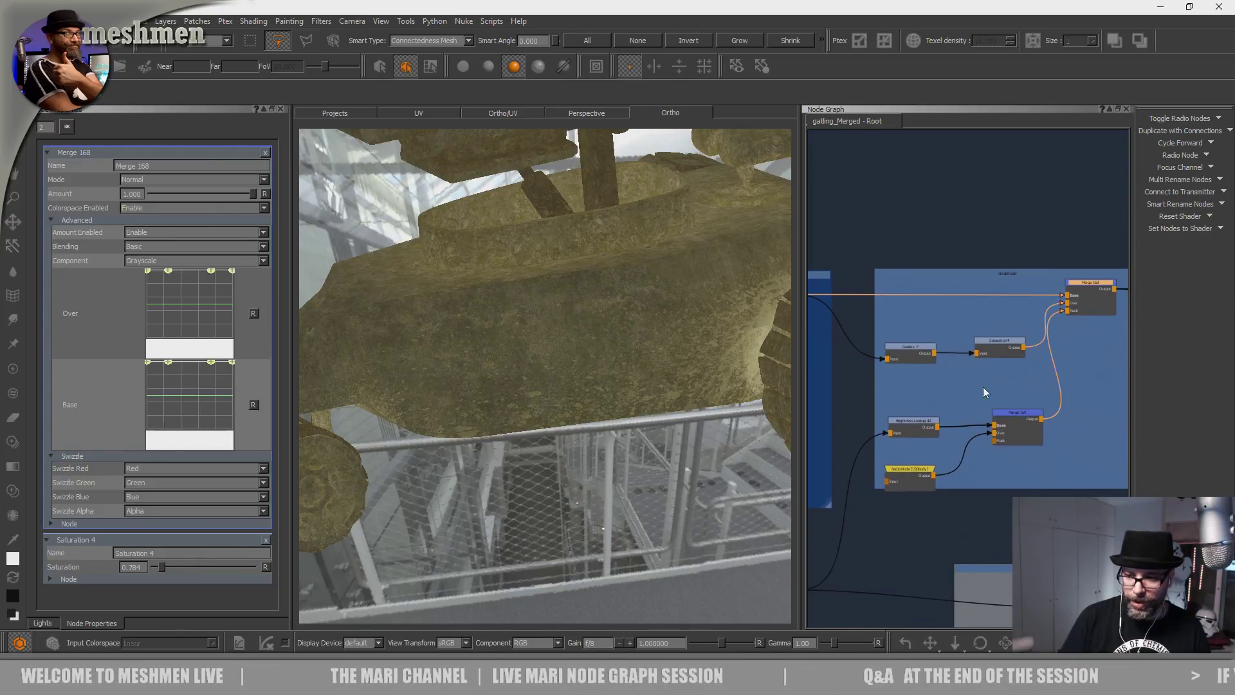
click(1018, 415)
middle_drag(1050, 308, 1011, 328)
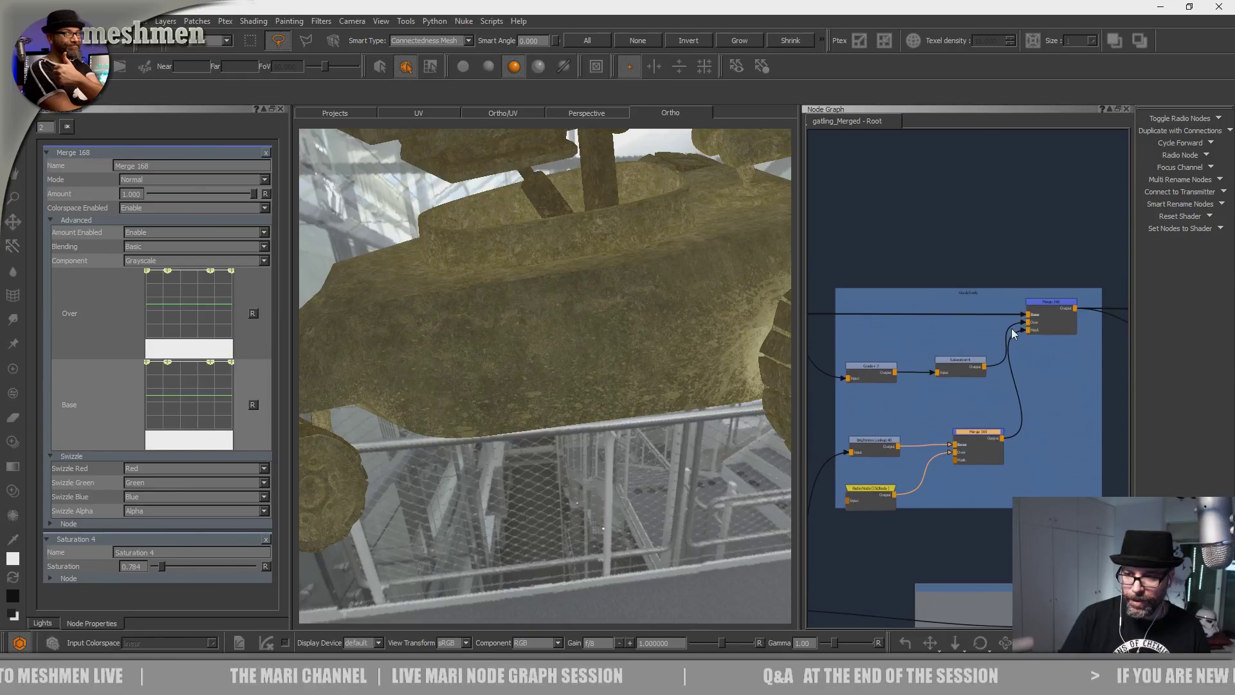
scroll(1061, 303, down, 4)
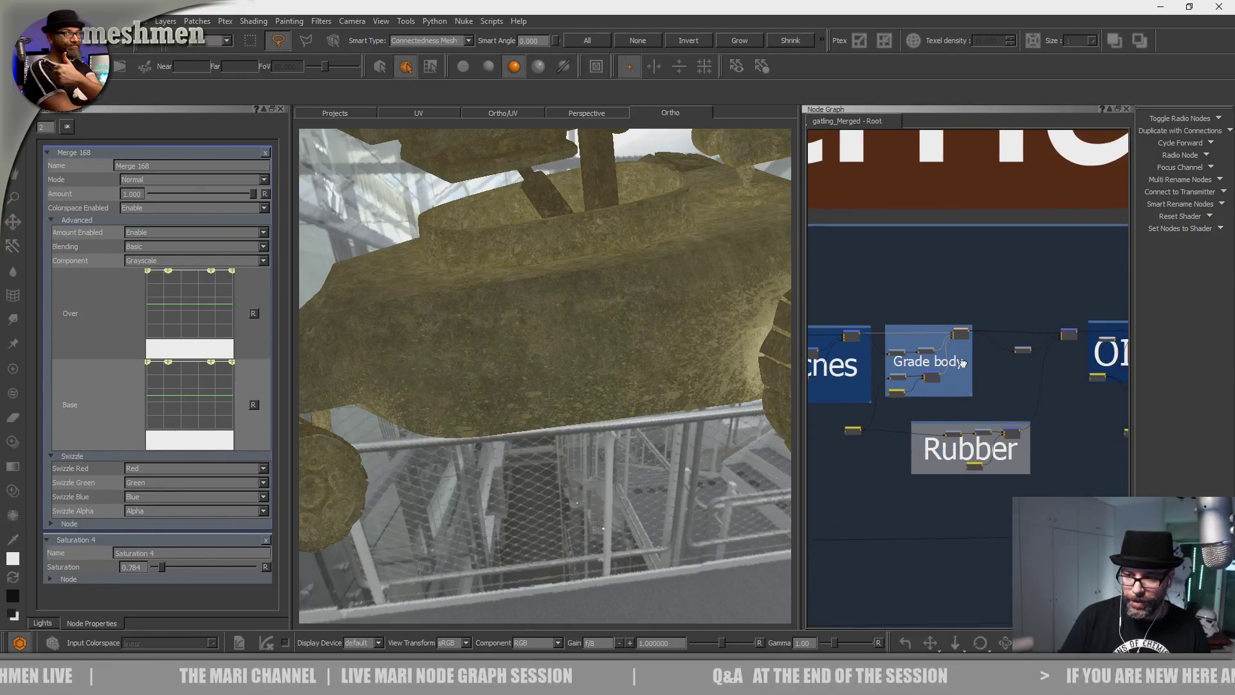
scroll(955, 415, up, 3)
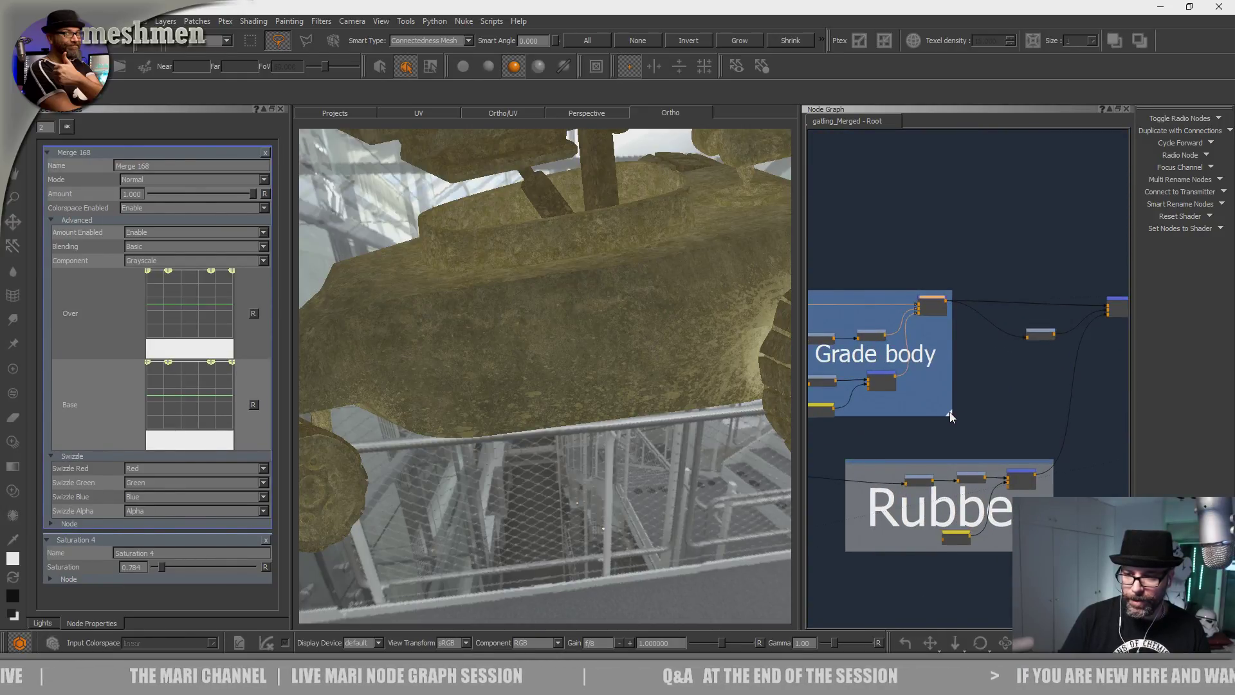
Widen the Grade body backdrop to the right to enclose its merge nodes.
drag(950, 415, 961, 415)
alt+right_drag(601, 380, 473, 386)
alt+drag(545, 489, 517, 425)
alt+right_drag(518, 425, 531, 424)
alt+drag(531, 425, 515, 462)
alt+right_drag(514, 462, 568, 460)
Disconnect Merge 169's output from Merge 168's Mask input.
middle_drag(924, 368, 1061, 376)
scroll(1005, 350, up, 5)
click(1039, 422)
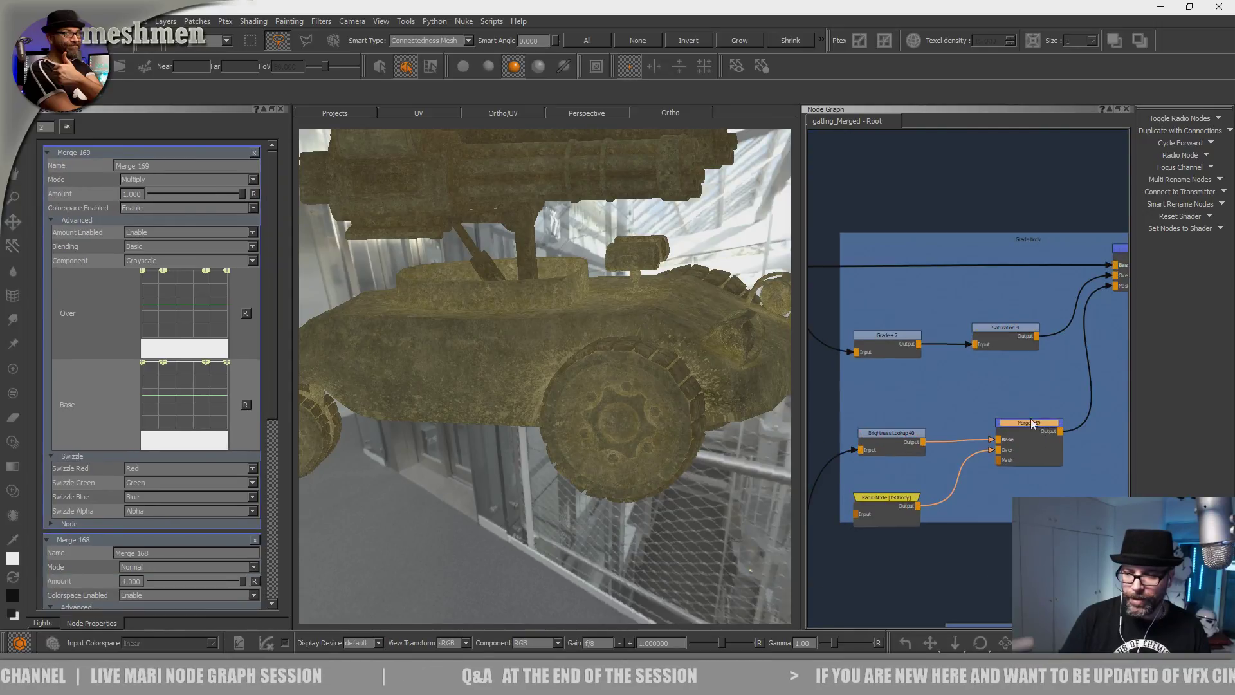
middle_drag(1114, 282, 964, 308)
drag(958, 311, 959, 312)
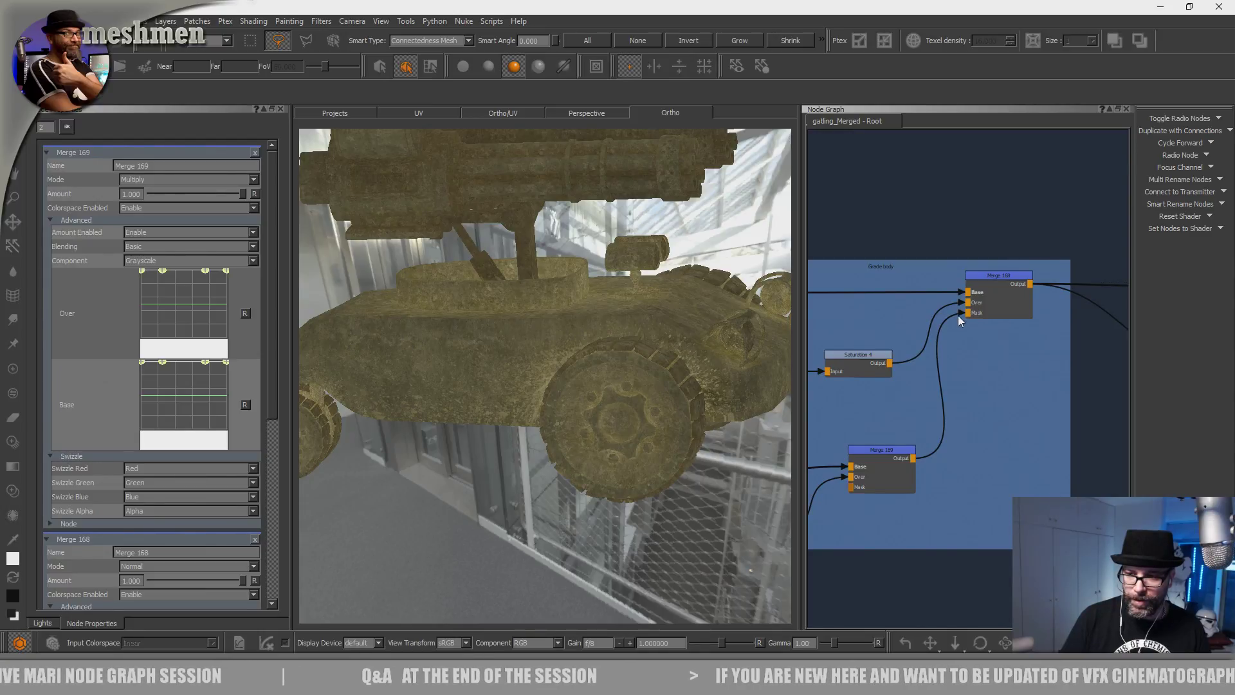
drag(959, 312, 971, 342)
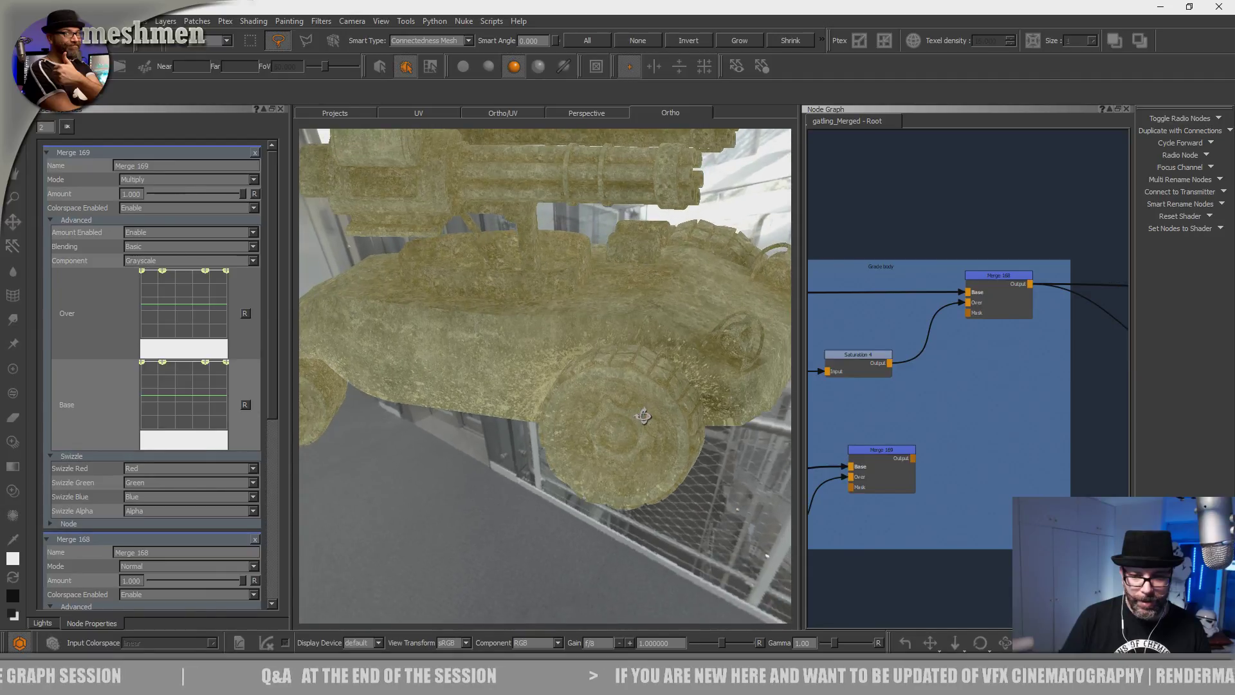
Wire Merge 169 into Merge 168's Mask input and lower Merge 169's amount to about 0.085.
drag(912, 459, 968, 312)
click(902, 448)
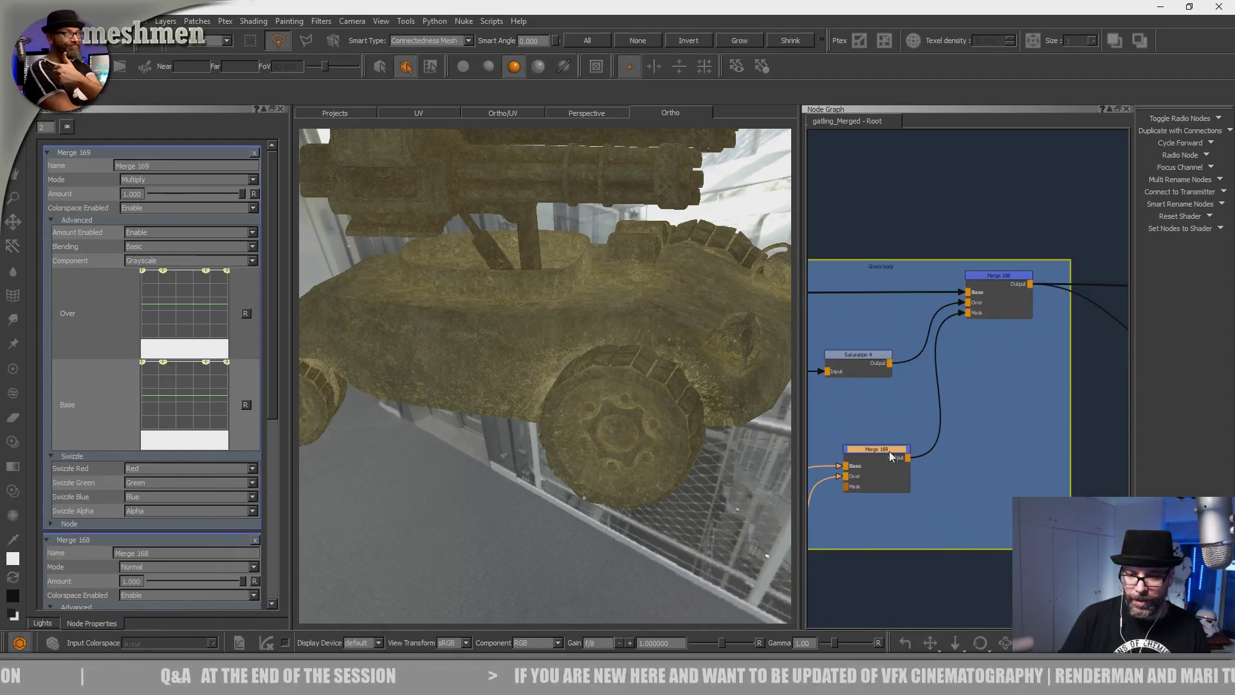
middle_drag(890, 452, 925, 437)
drag(926, 438, 926, 440)
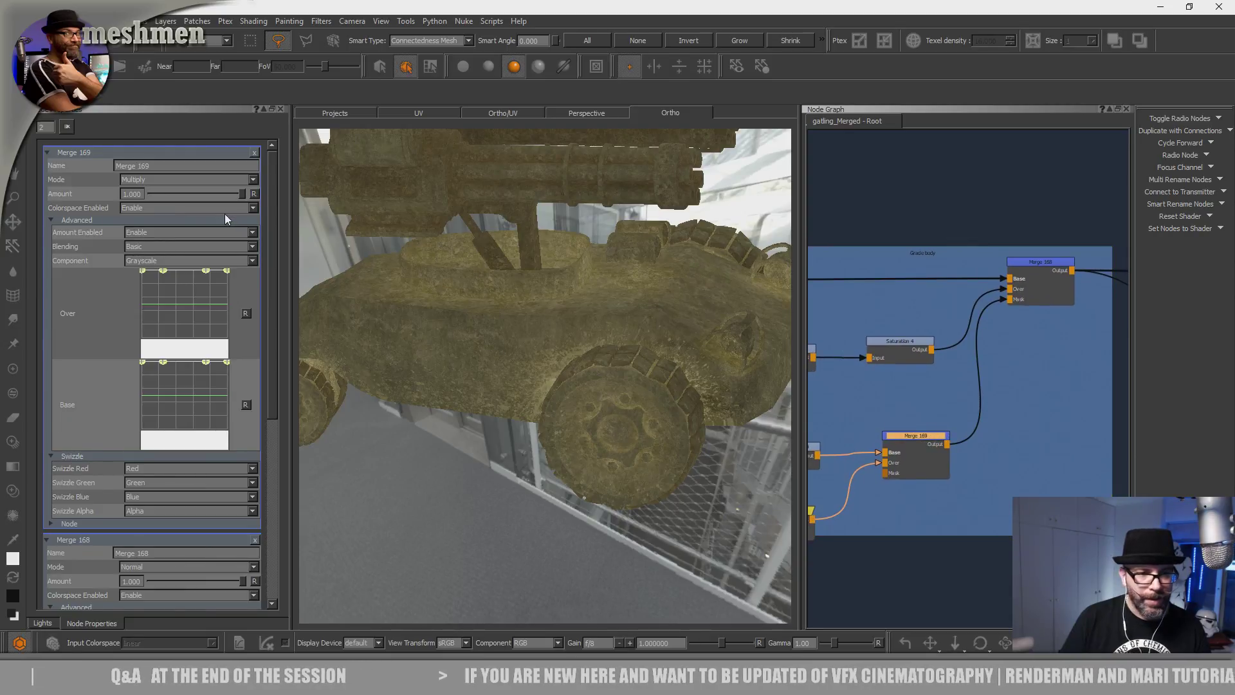
mouse_move(207, 194)
mouse_down()
mouse_move(237, 210)
mouse_move(114, 217)
mouse_up()
drag(202, 222, 298, 220)
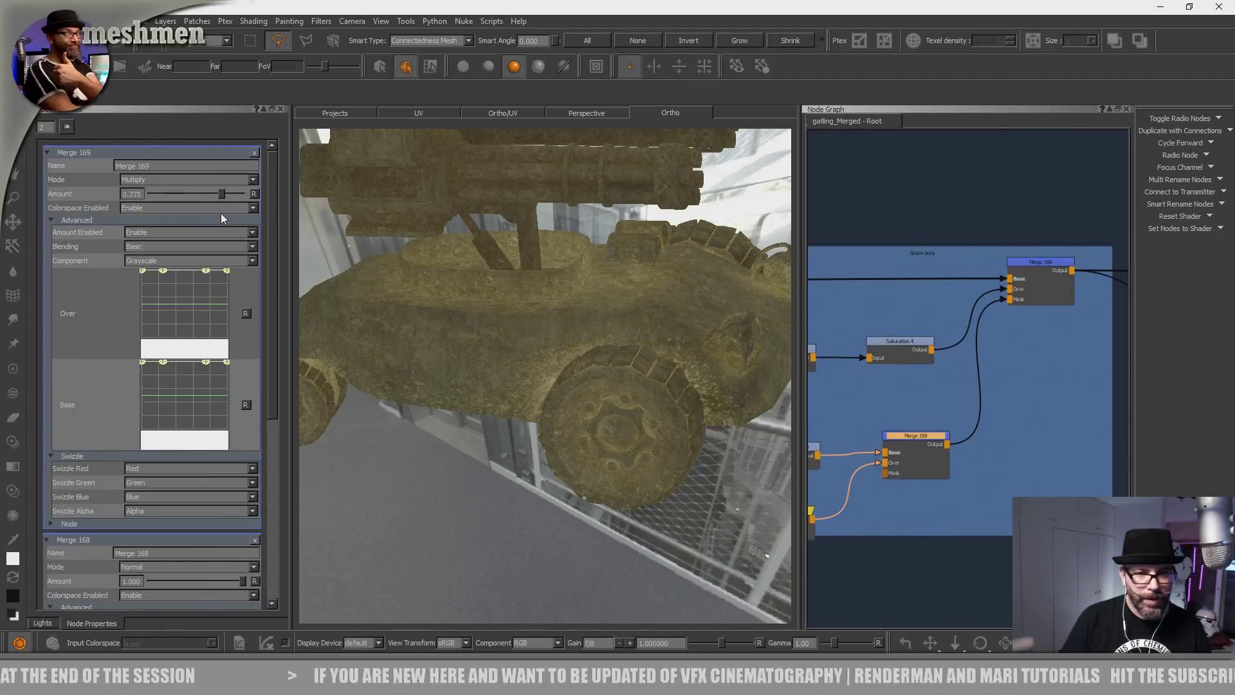
mouse_move(222, 214)
mouse_down()
mouse_move(141, 210)
mouse_move(175, 211)
mouse_move(157, 211)
mouse_up()
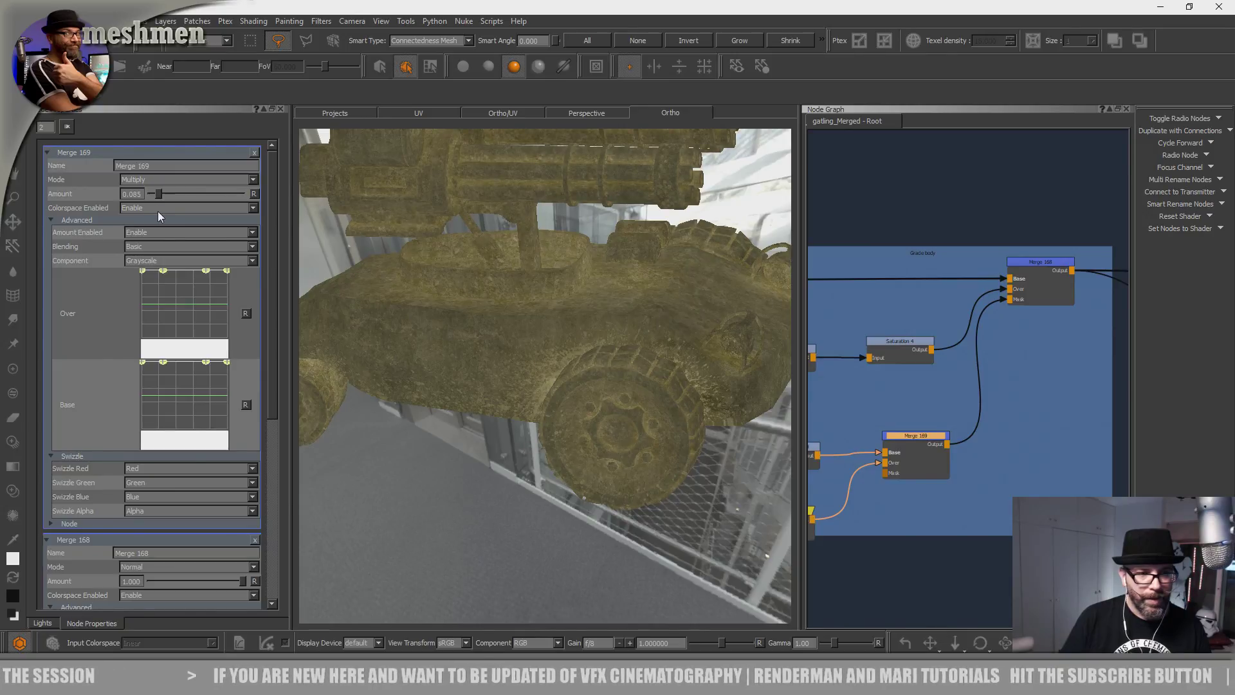
Preview Merge 169's greyscale mask output on the vehicle in the viewer.
alt+drag(479, 289, 489, 295)
alt+right_drag(488, 296, 412, 350)
alt+drag(412, 351, 503, 308)
alt+middle_drag(503, 308, 535, 360)
alt+right_drag(534, 360, 584, 394)
alt+drag(584, 394, 586, 465)
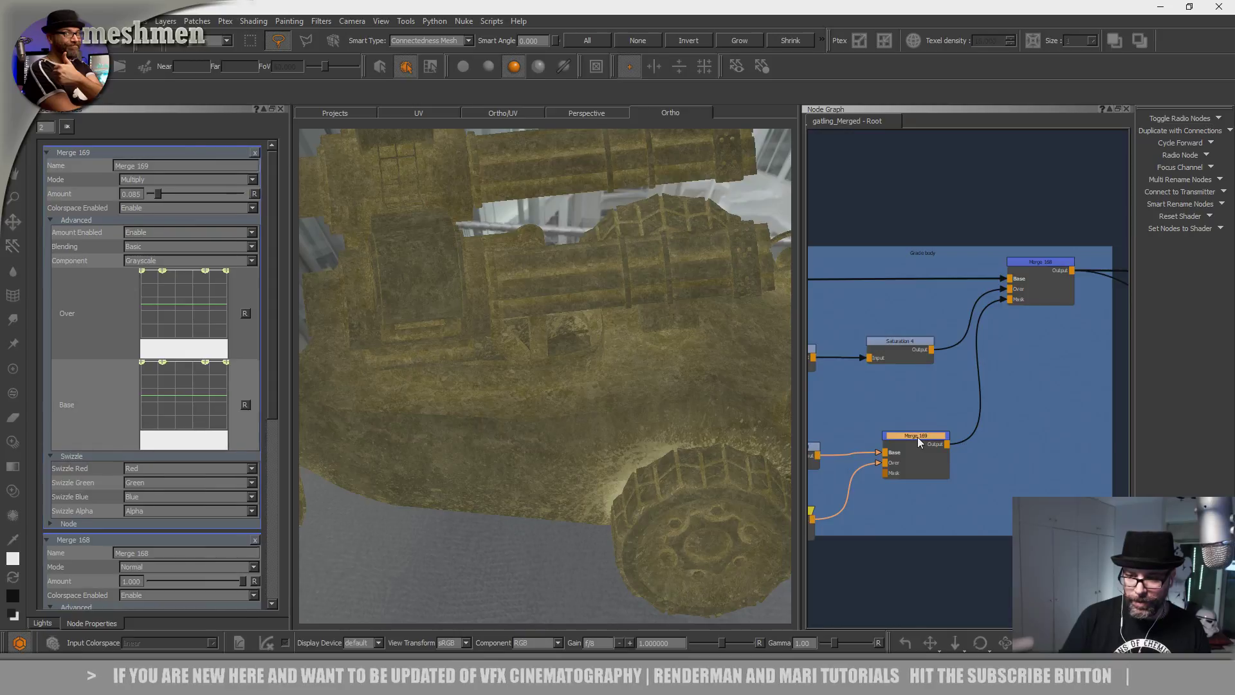
key(1)
middle_drag(917, 441, 924, 443)
Insert a Levels node (Levels 10) after Merge 169 using the 'lev' node search.
drag(924, 442, 917, 442)
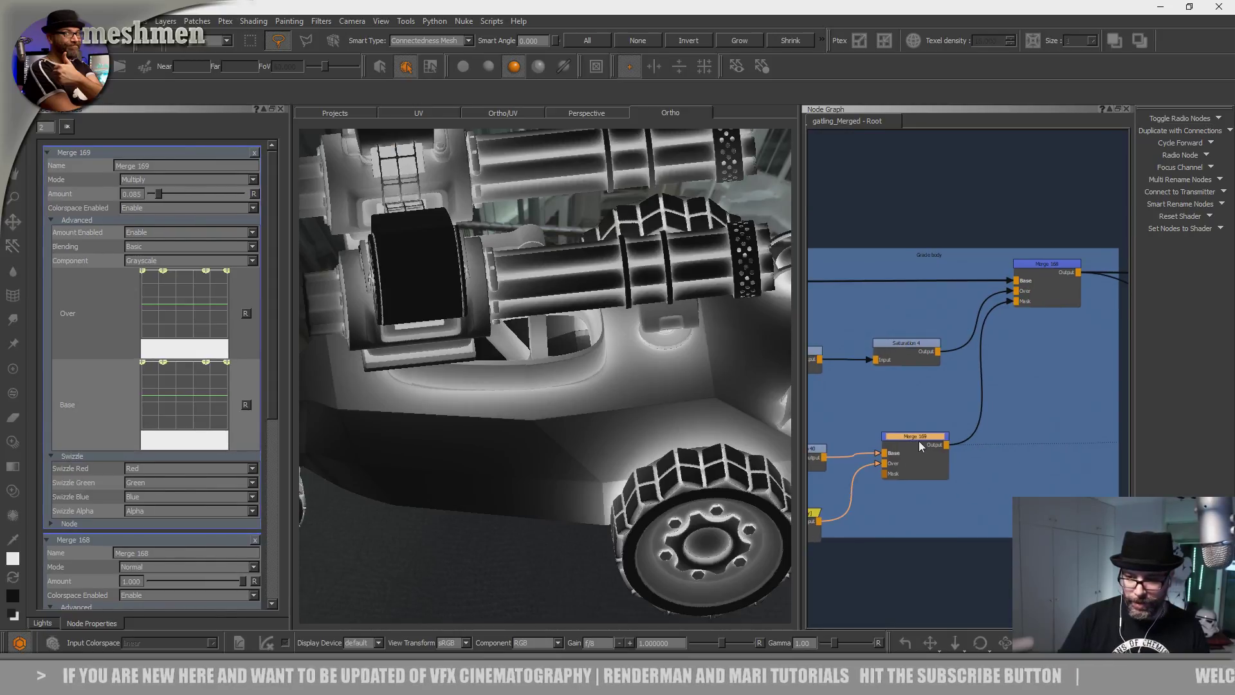
key(Tab)
text(lev)
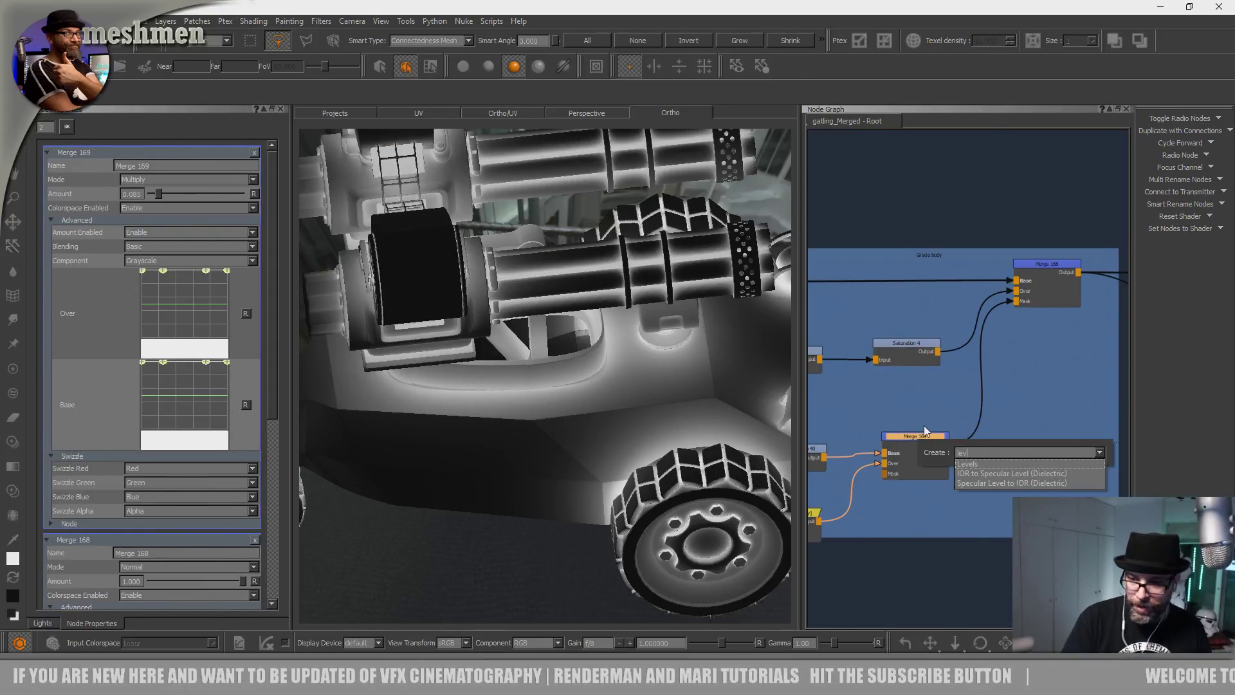
key(Return)
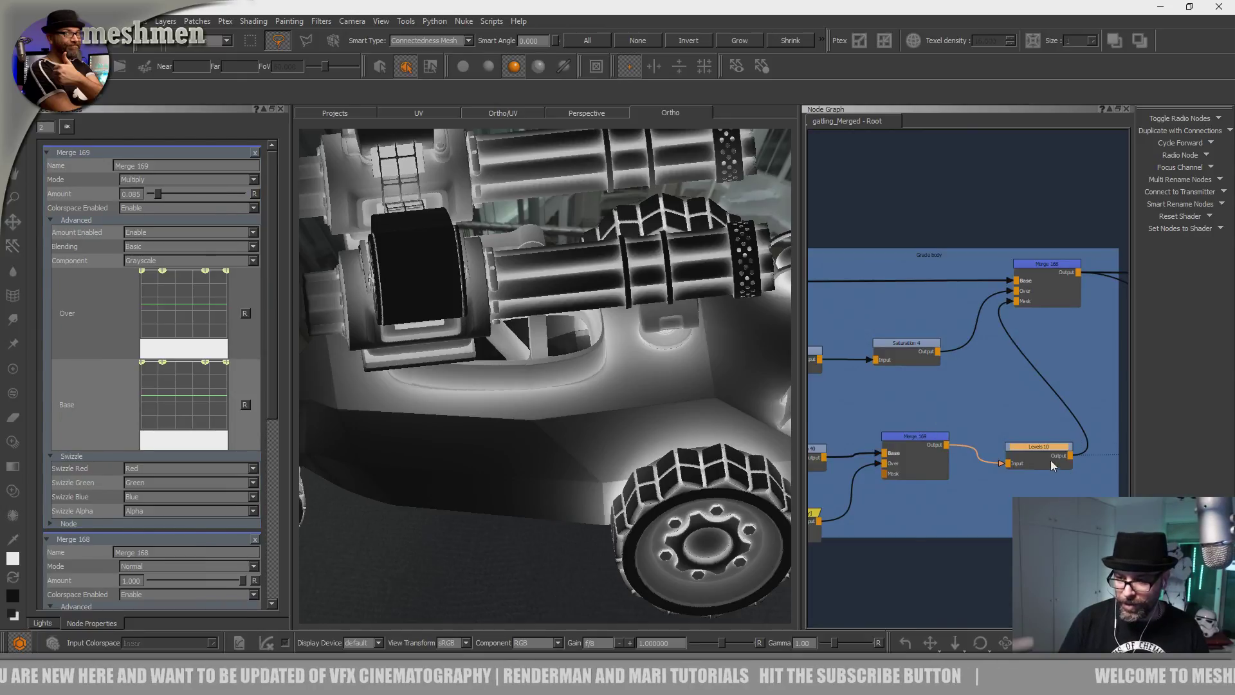
drag(1048, 461, 1014, 448)
Arrange Merge 168, Levels 10 and Merge 169 neatly in the graph.
drag(1056, 270, 1079, 272)
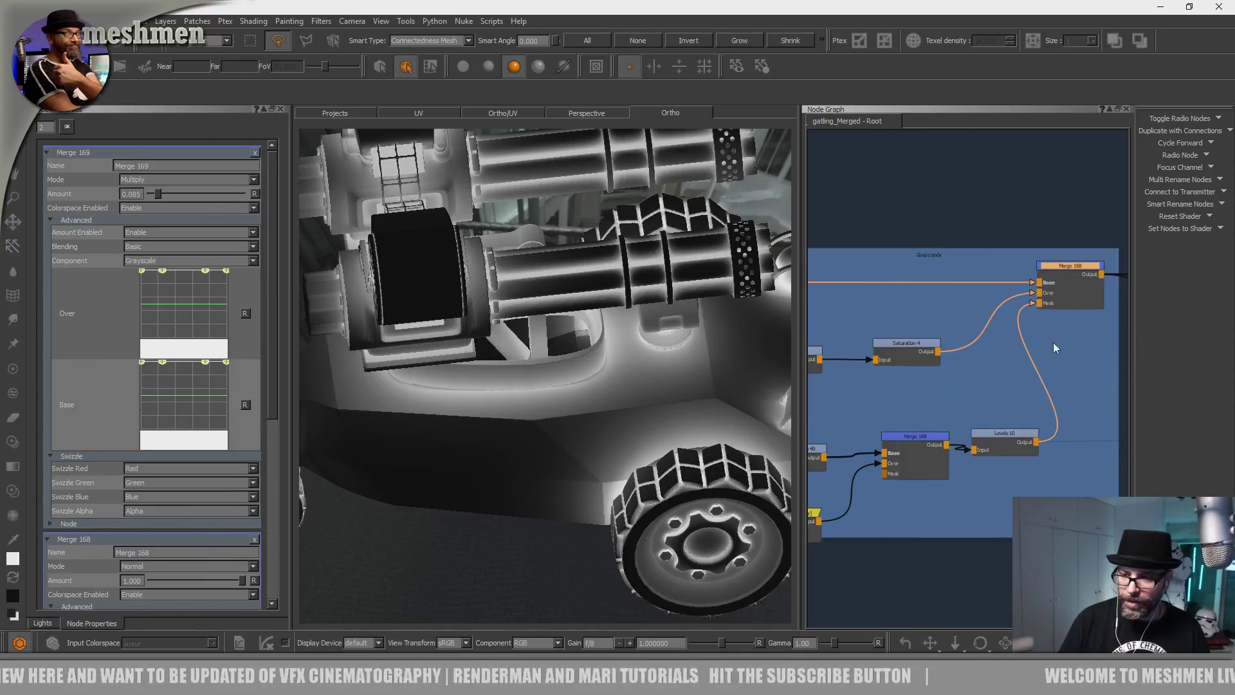
click(1007, 444)
mouse_move(1009, 448)
mouse_down()
mouse_move(1027, 471)
mouse_move(1000, 418)
mouse_move(1003, 427)
mouse_move(969, 404)
mouse_move(1017, 433)
mouse_move(1013, 422)
mouse_move(1020, 440)
mouse_up()
middle_drag(1020, 490, 1040, 463)
drag(938, 418, 945, 419)
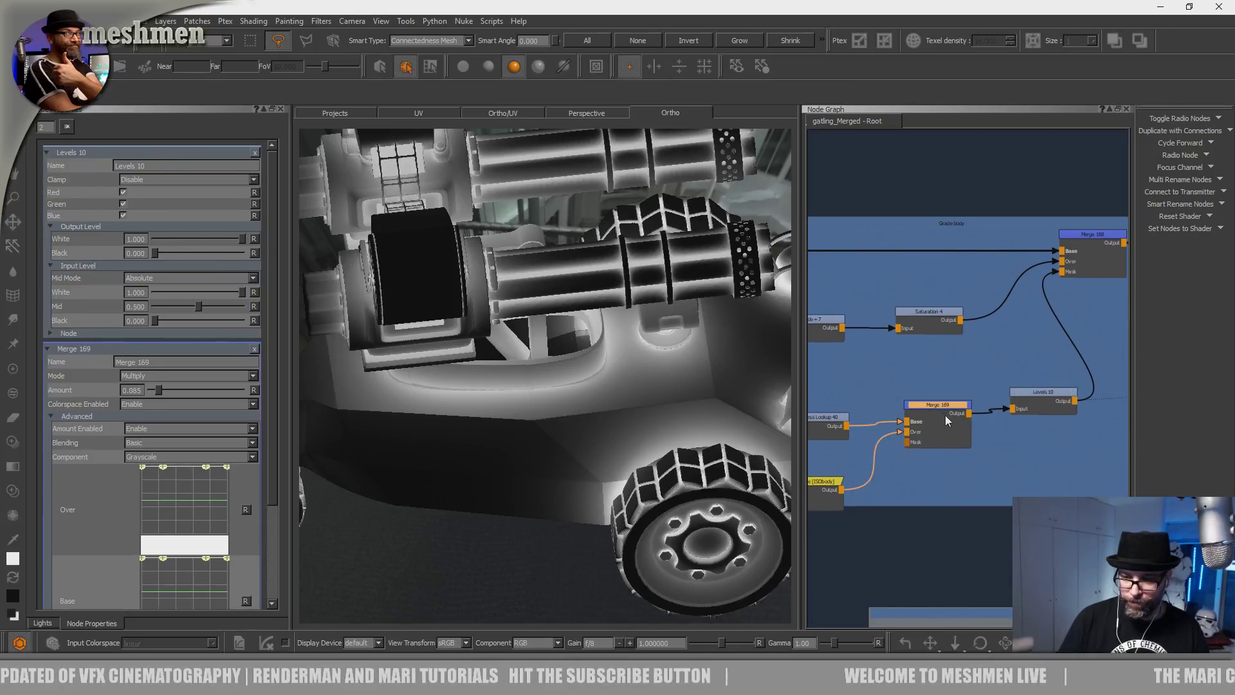
Move Brightness Lookup 40 and the Radio Node up and nudge Levels 10 into place.
middle_drag(902, 498, 967, 472)
drag(884, 405, 882, 363)
drag(894, 459, 898, 441)
drag(873, 360, 884, 386)
mouse_move(1104, 372)
mouse_down()
mouse_move(1080, 366)
mouse_move(1084, 355)
mouse_move(1098, 368)
mouse_up()
middle_drag(995, 386, 988, 387)
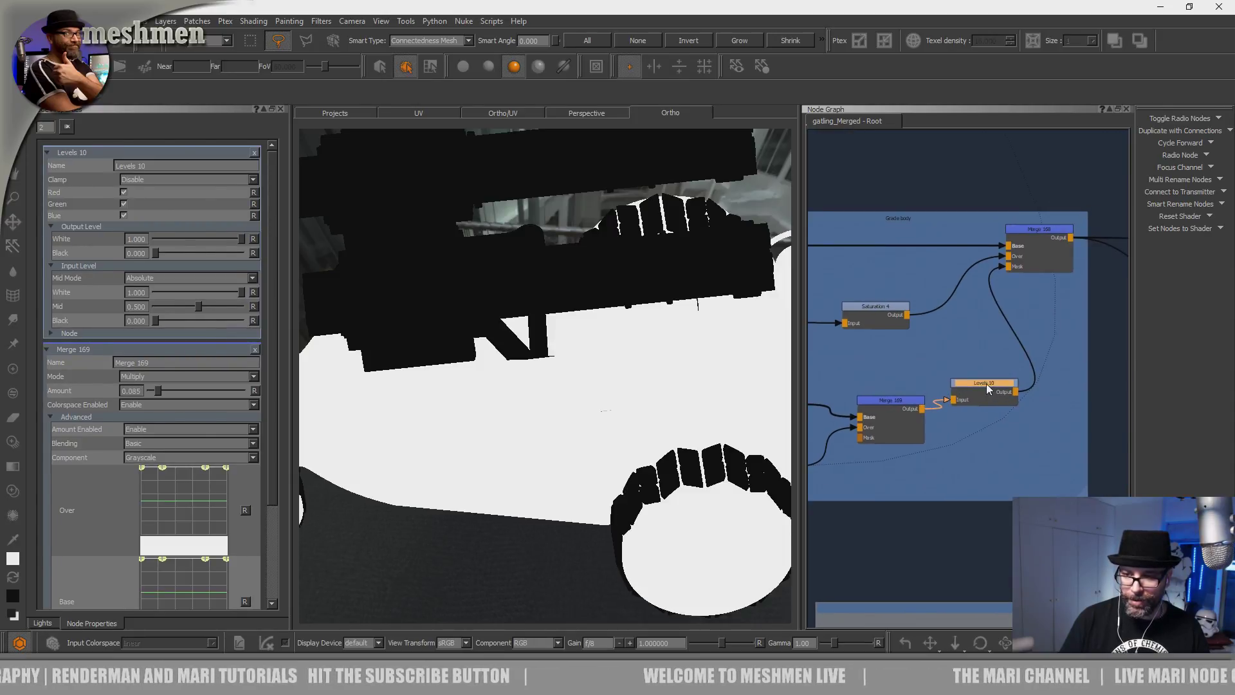
Lift Levels 10's output black level to lighten the dirt mask, then return to the textured vehicle view.
click(1033, 236)
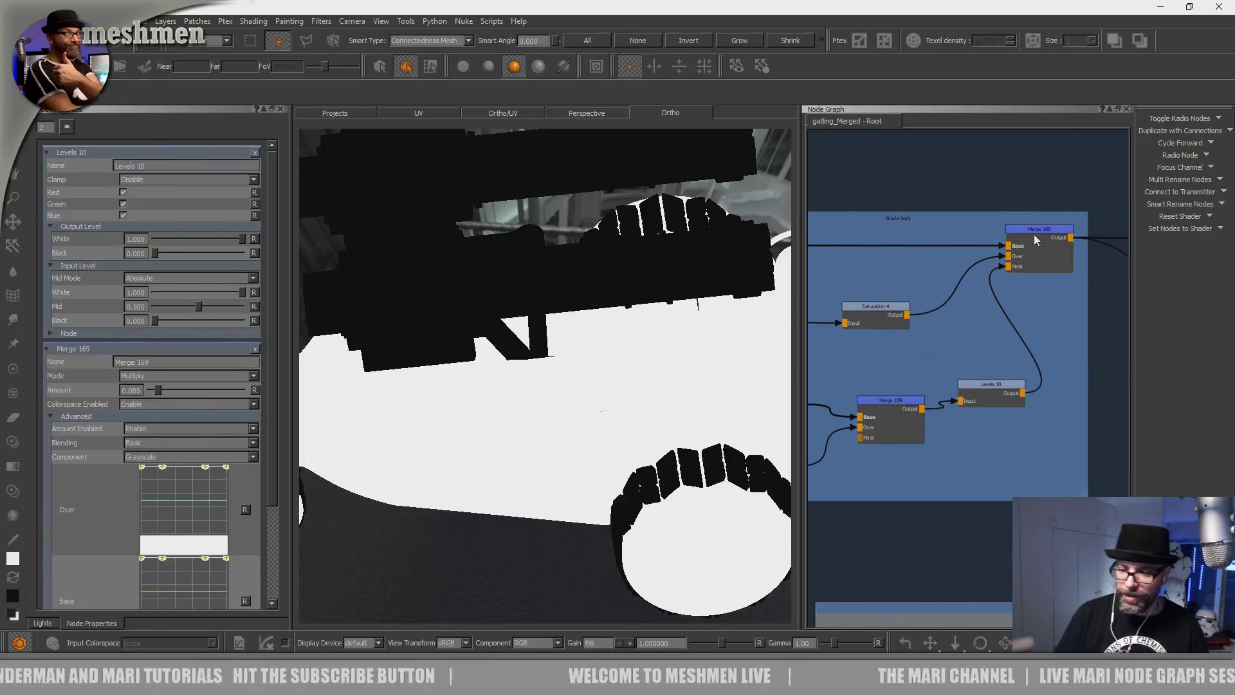
click(993, 388)
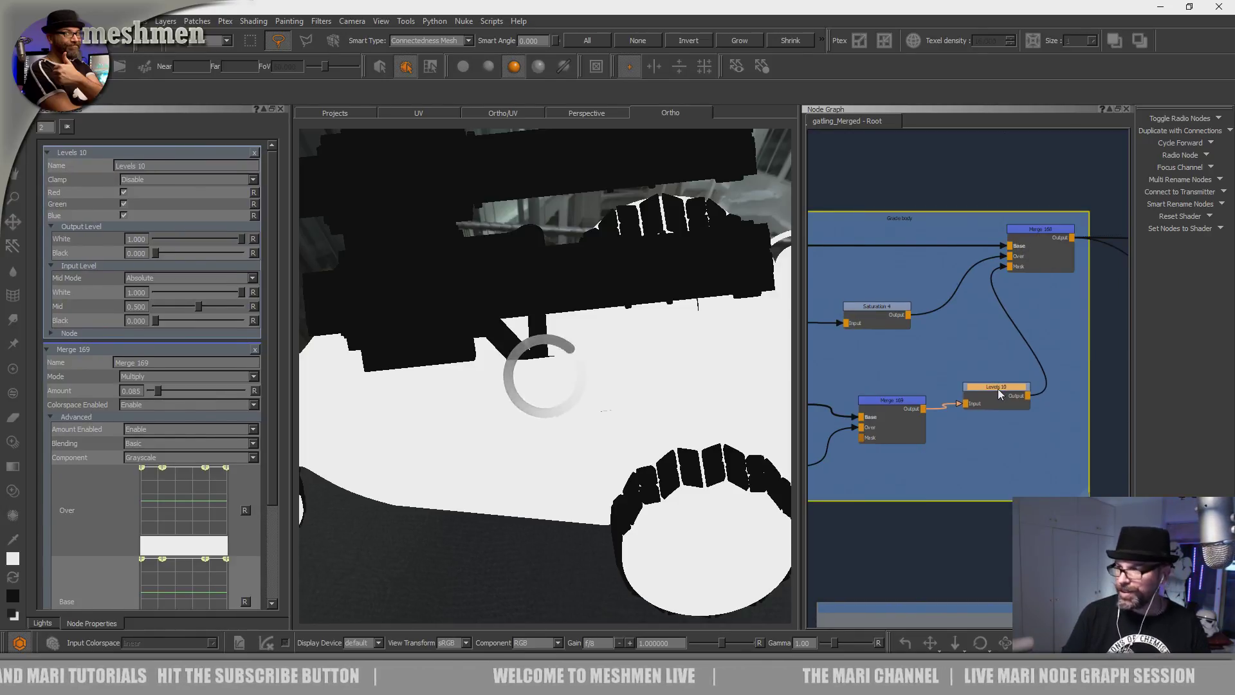
drag(1007, 392, 1008, 394)
mouse_move(154, 319)
mouse_down()
mouse_move(170, 320)
mouse_move(135, 324)
mouse_up()
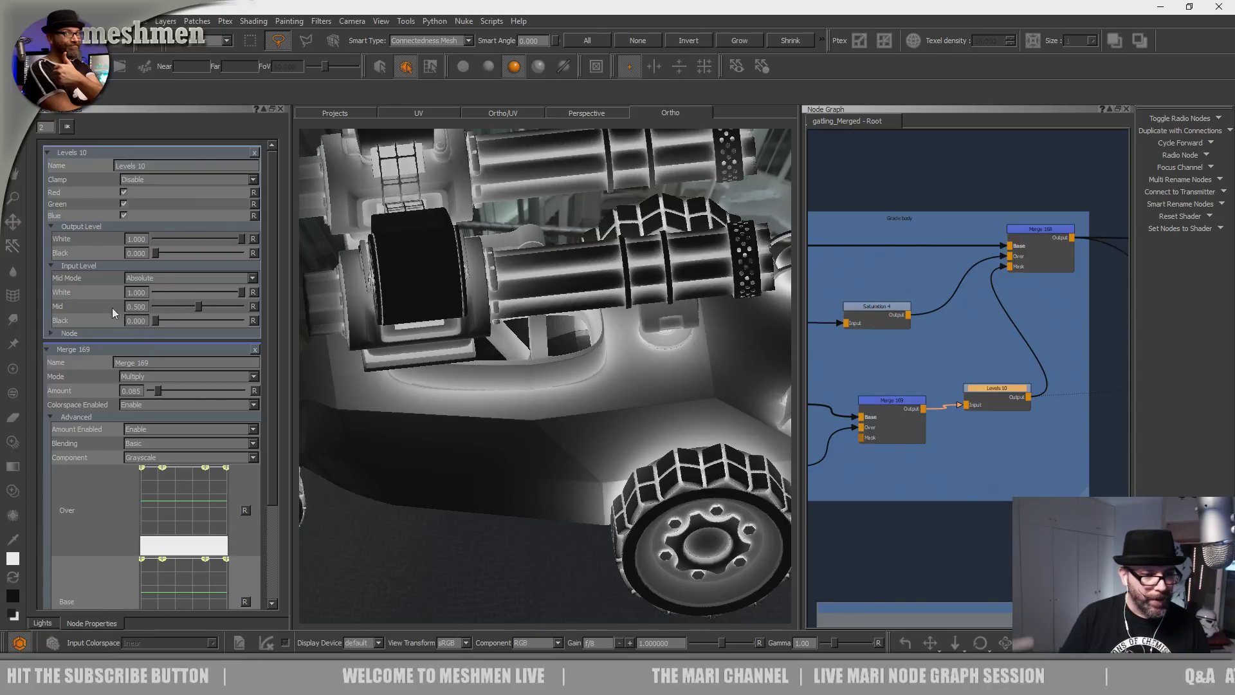
drag(155, 255, 161, 256)
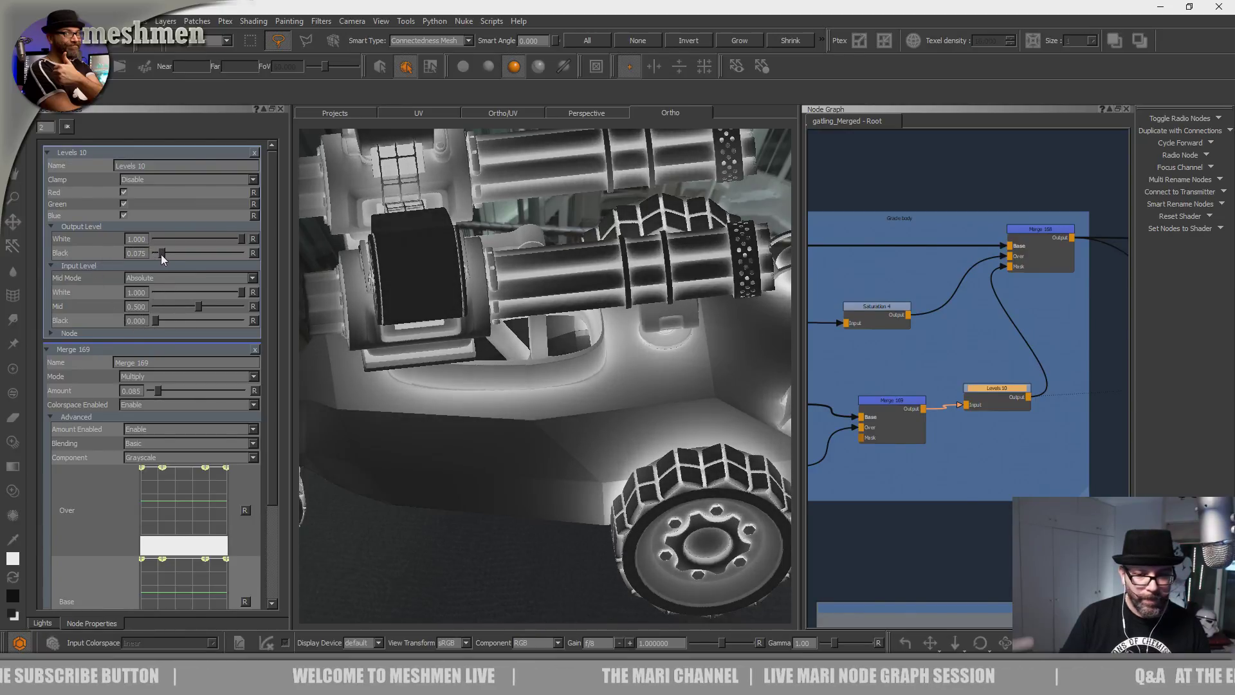
click(1024, 237)
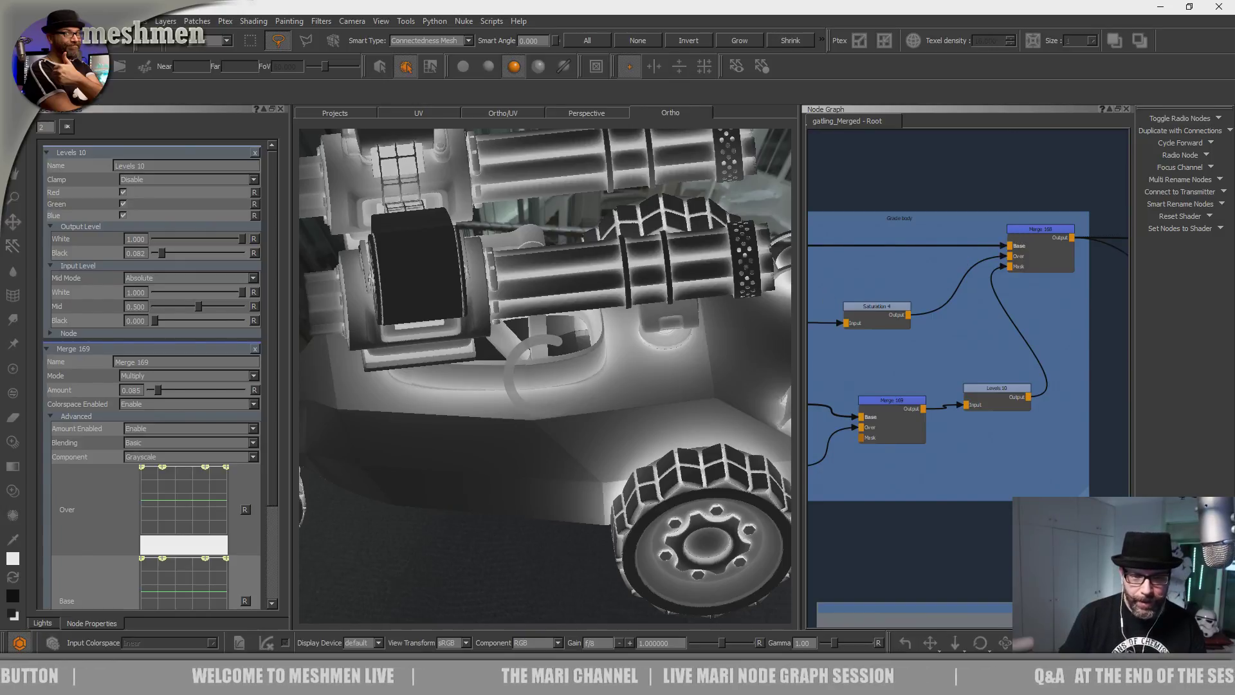
alt+drag(628, 362, 659, 361)
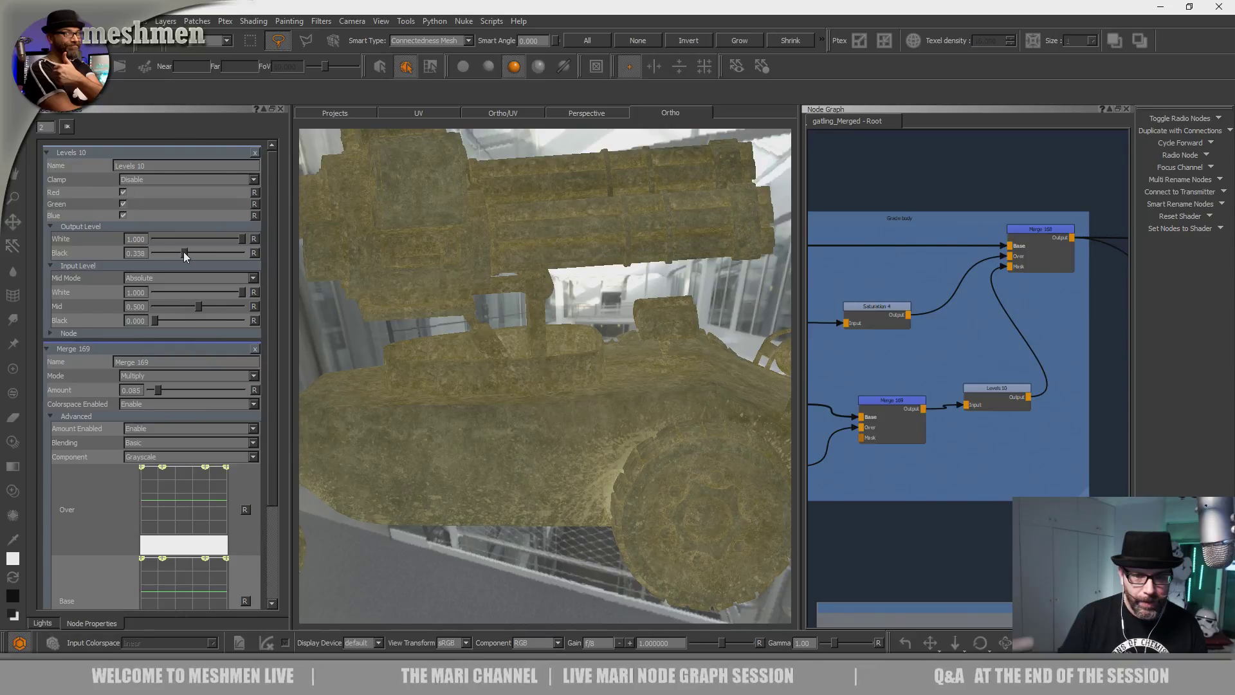
Lower Levels 10's output black and toggle colour management on and off to compare the look.
drag(190, 253, 182, 254)
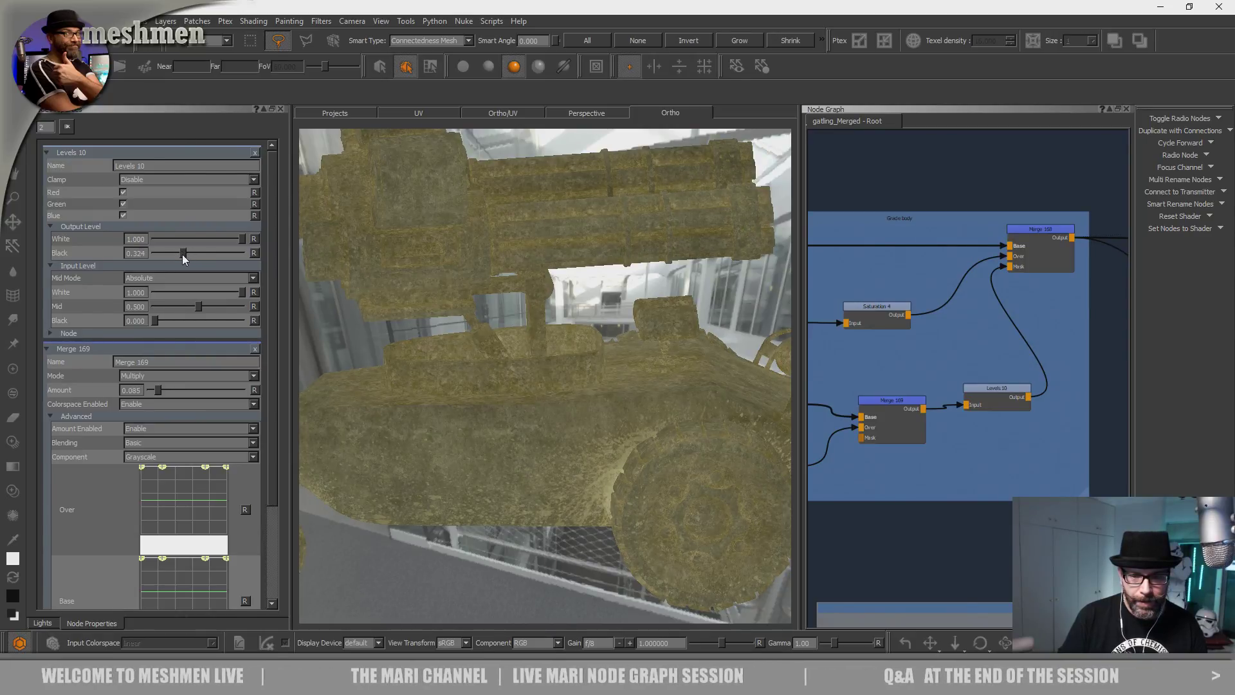
alt+drag(554, 349, 577, 356)
alt+right_drag(576, 356, 546, 384)
alt+drag(546, 383, 613, 462)
click(18, 643)
click(18, 643)
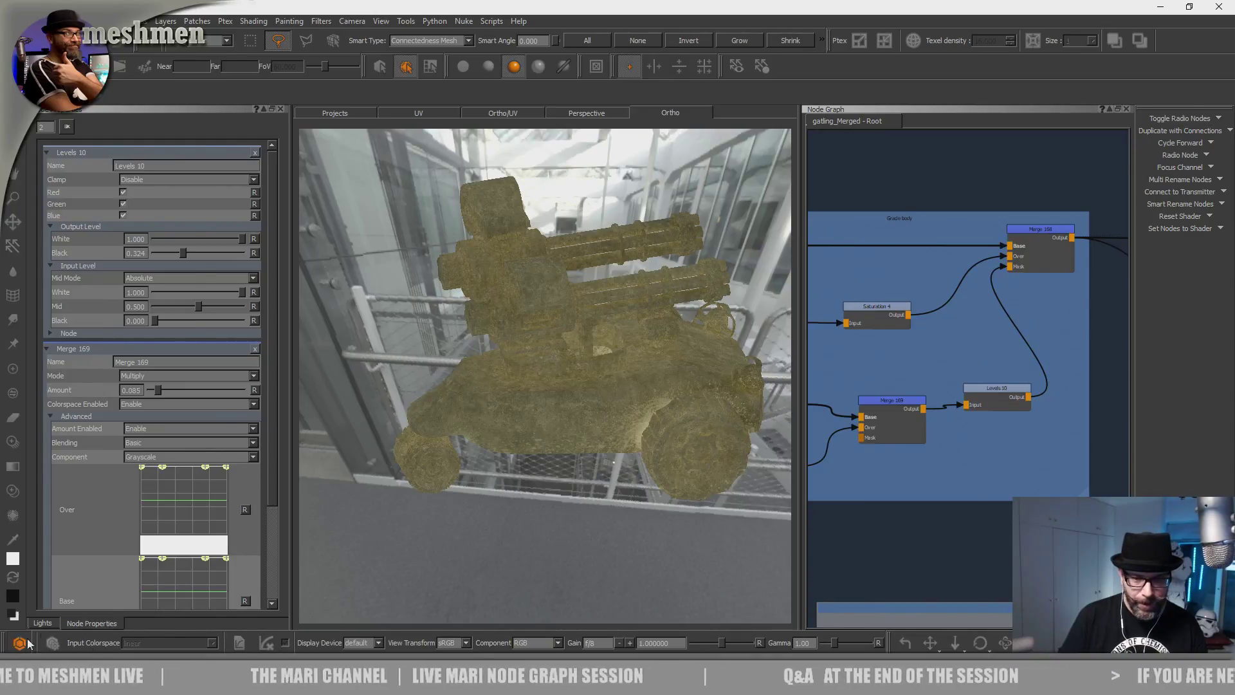
alt+drag(558, 365, 571, 328)
alt+right_drag(571, 328, 622, 309)
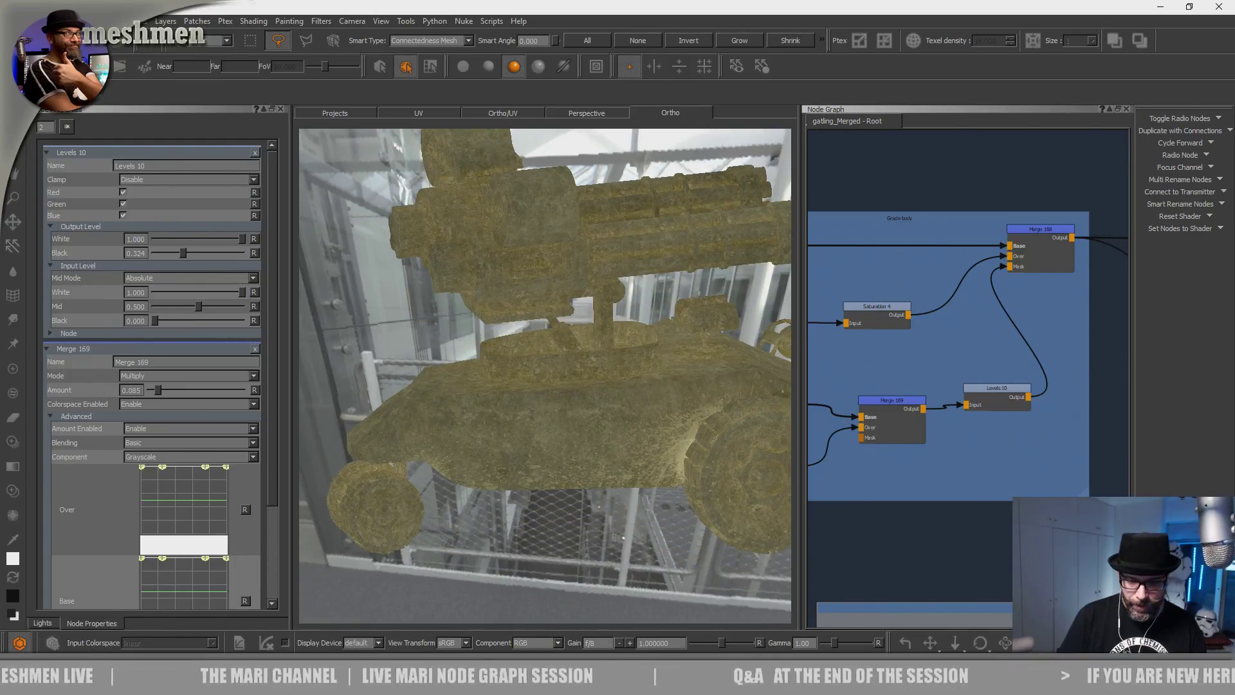
click(19, 643)
click(18, 645)
click(18, 645)
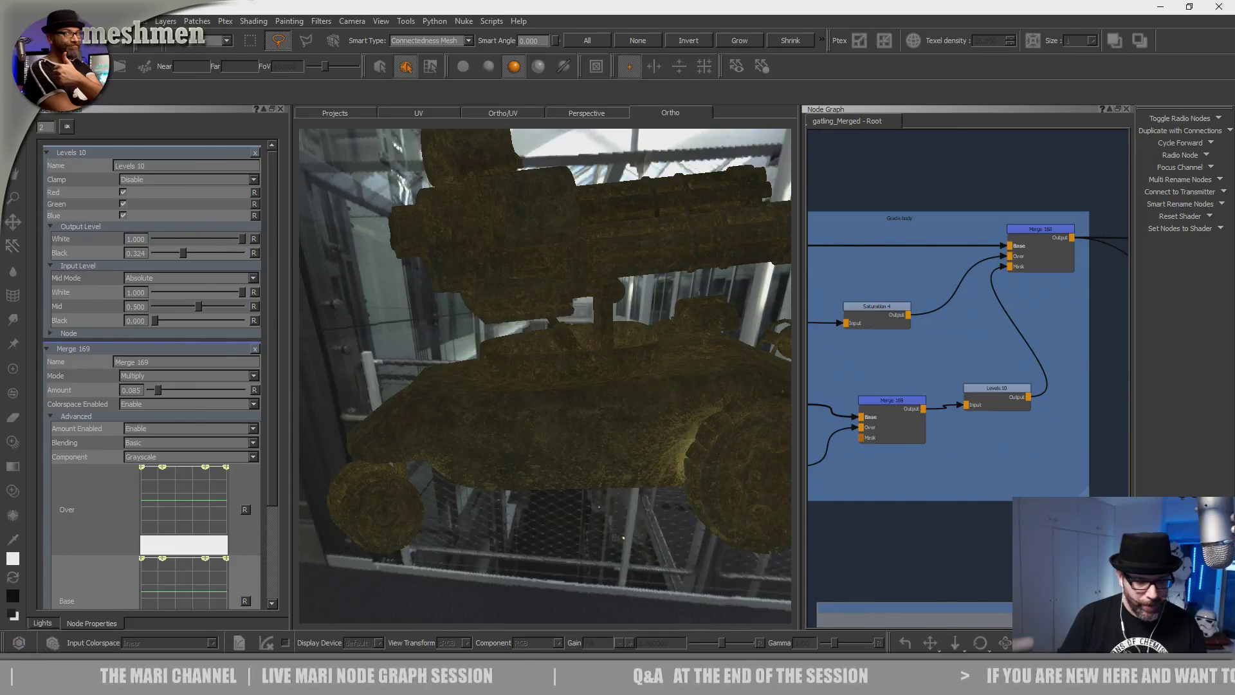
click(18, 643)
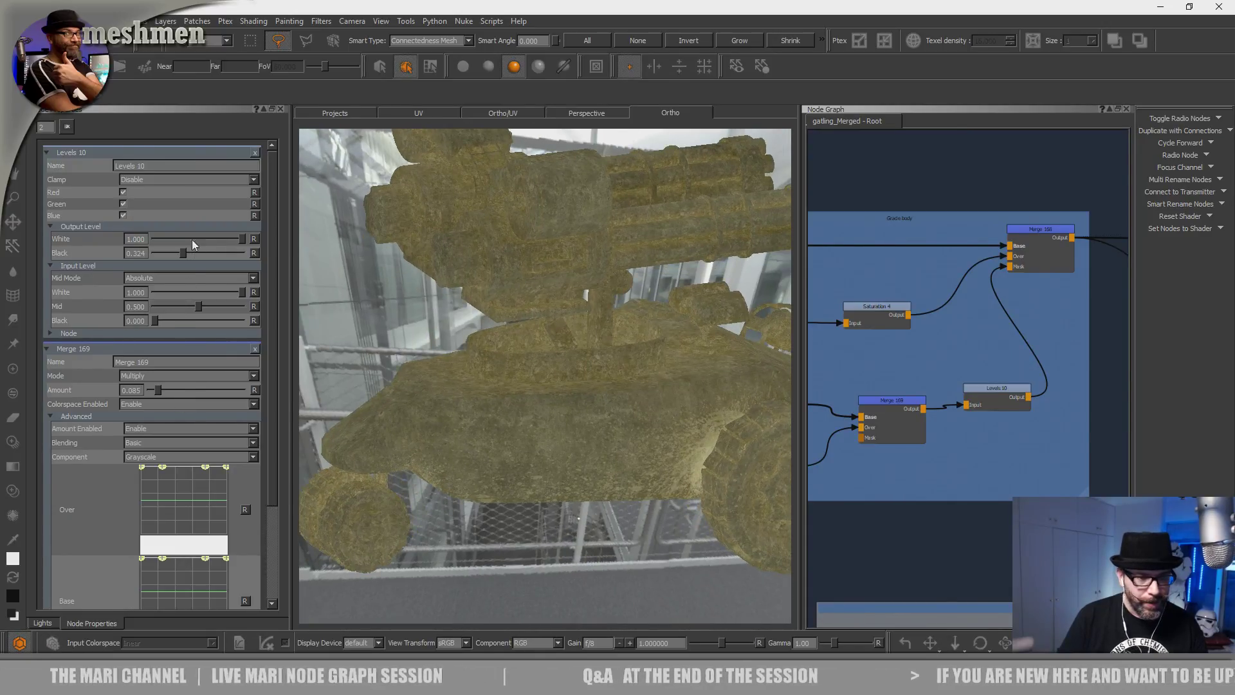
Settle the output black at 0.287, pan toward the OIL and Seams groups, and show the bookmark list.
drag(184, 253, 176, 257)
alt+drag(626, 348, 532, 416)
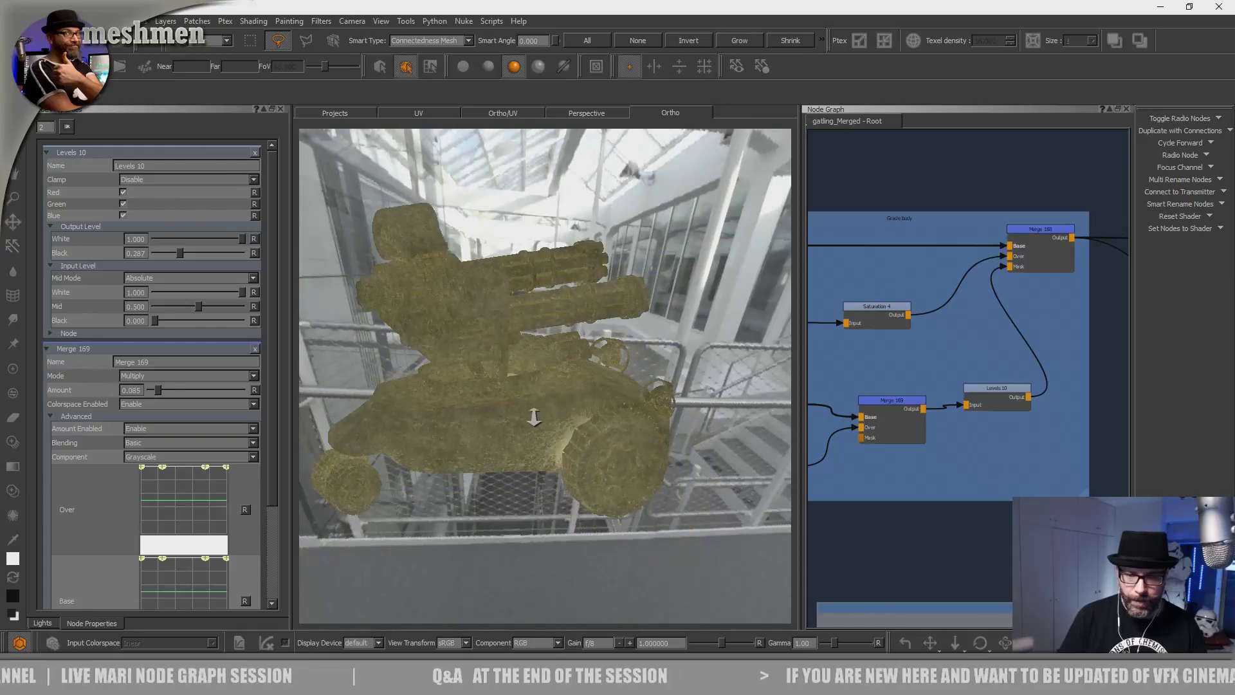
scroll(961, 391, up, 5)
scroll(961, 390, down, 3)
middle_drag(951, 387, 827, 386)
middle_drag(1037, 371, 901, 387)
key(j)
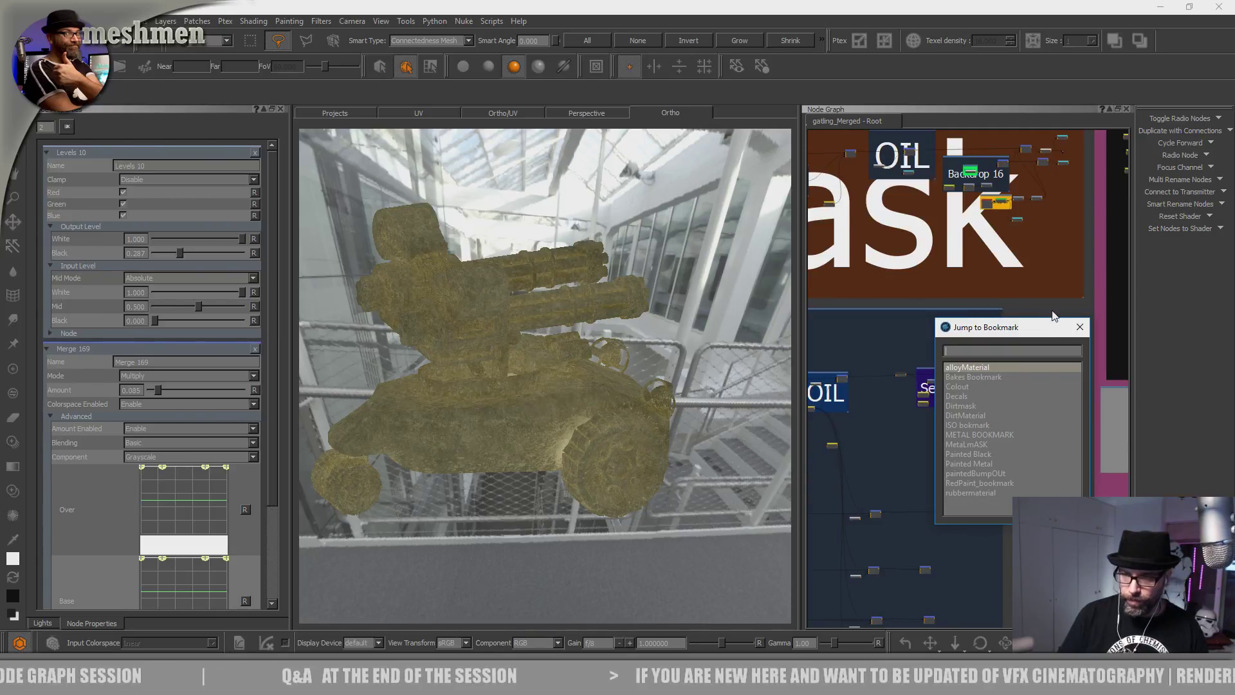
Close and reopen the bookmark list, then jump to the bookmarked Bake Point nodes.
click(1078, 327)
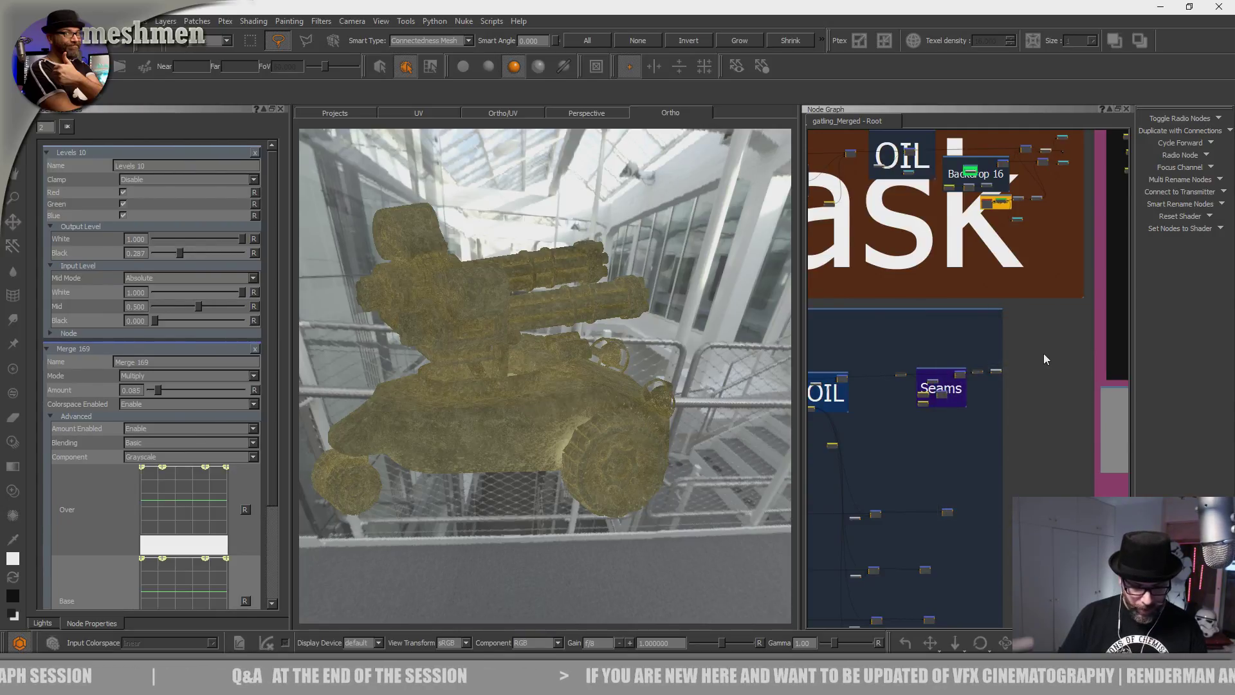
scroll(1041, 379, down, 5)
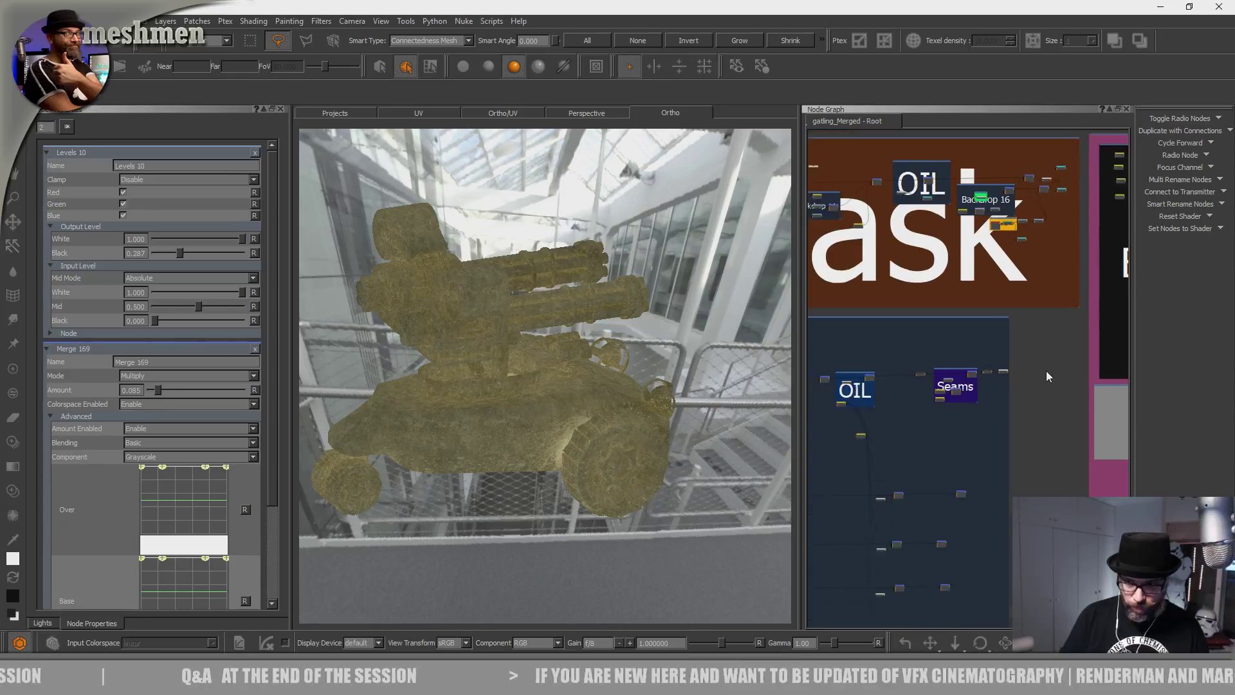
scroll(1033, 382, down, 2)
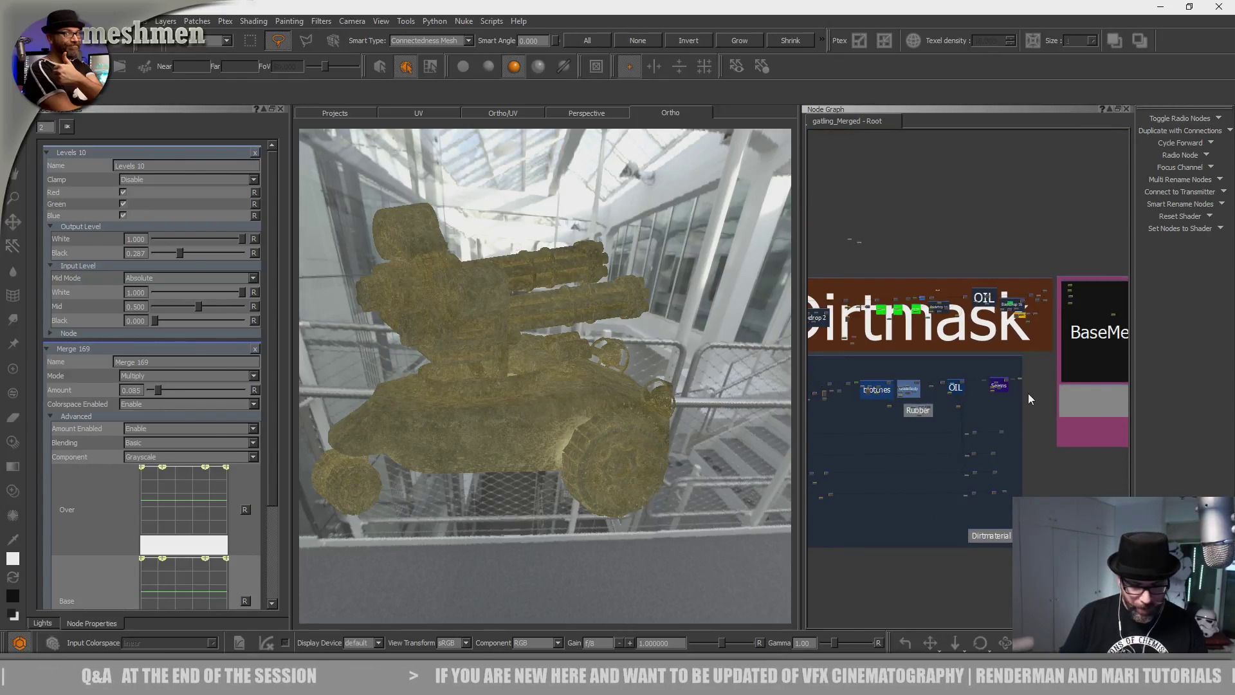
key(j)
double_click(940, 426)
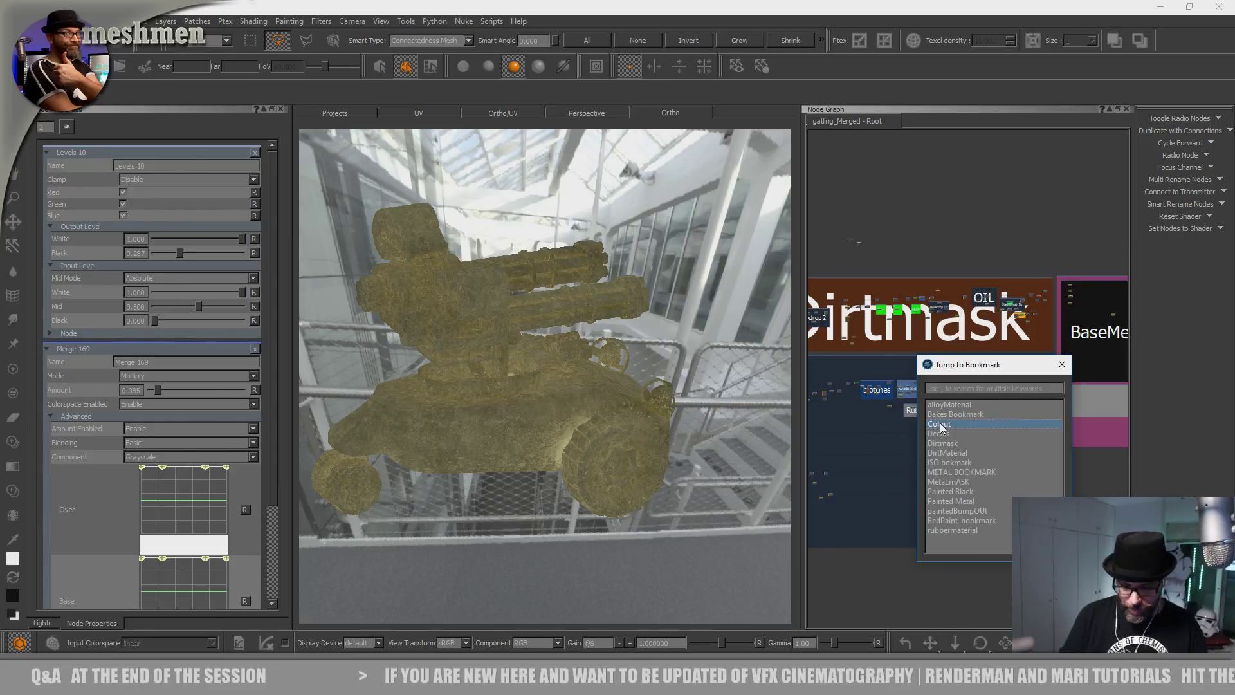
scroll(1033, 393, up, 4)
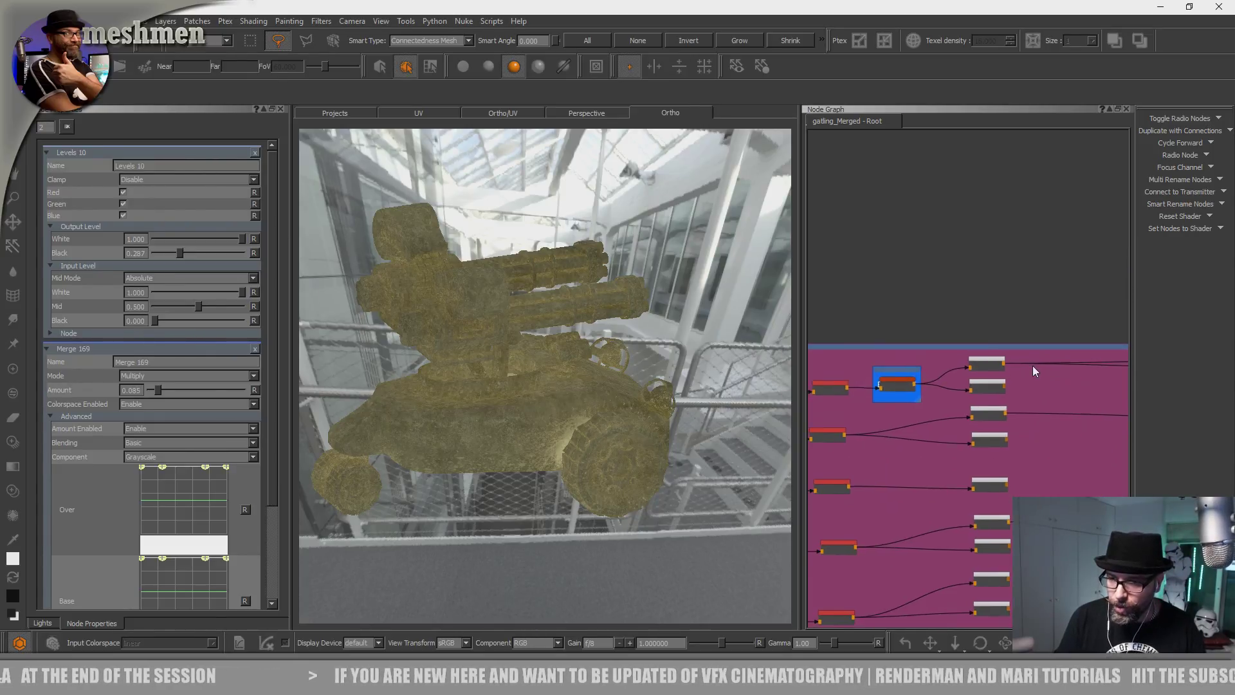
Nudge Bake Point 4 and Bake Point 5 into new positions.
click(953, 383)
middle_drag(959, 384, 974, 335)
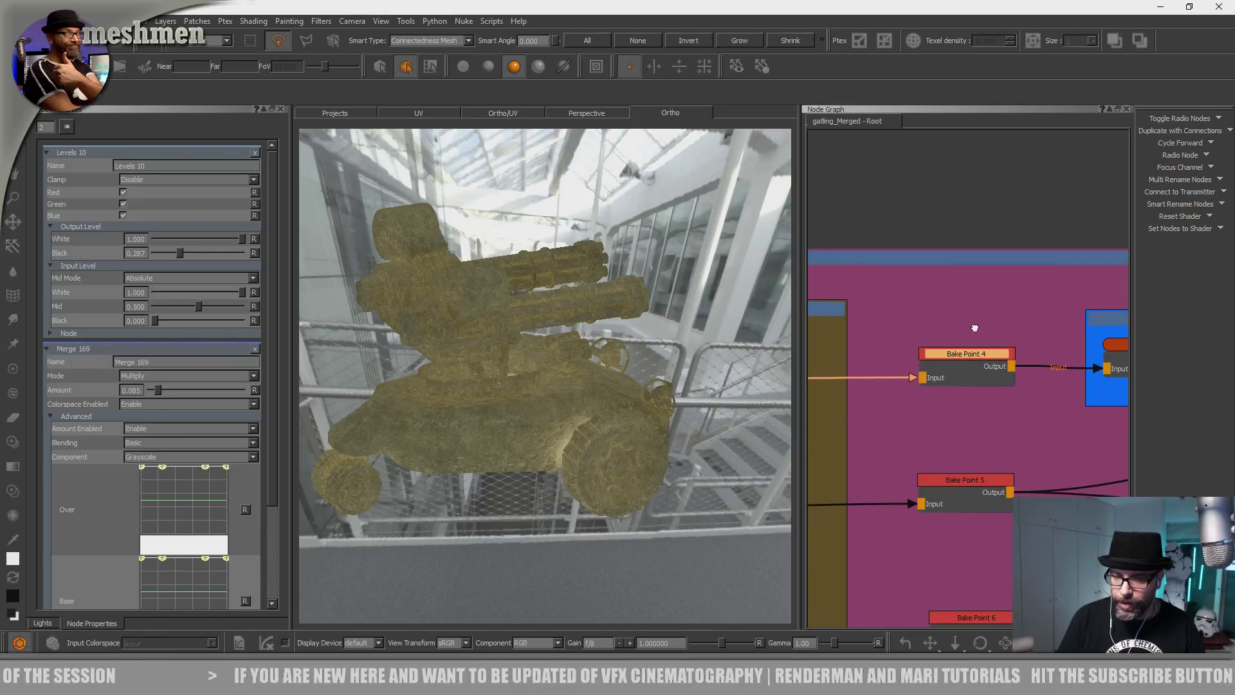
scroll(974, 335, down, 5)
scroll(988, 271, up, 4)
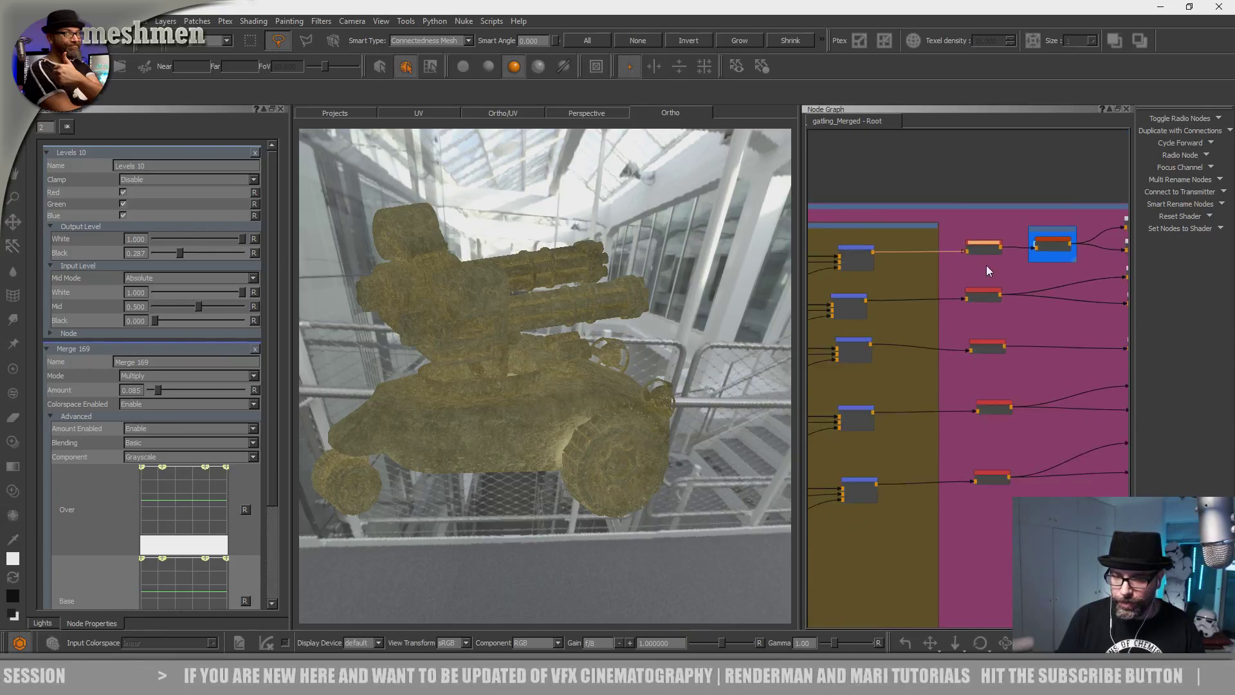
drag(994, 232, 989, 230)
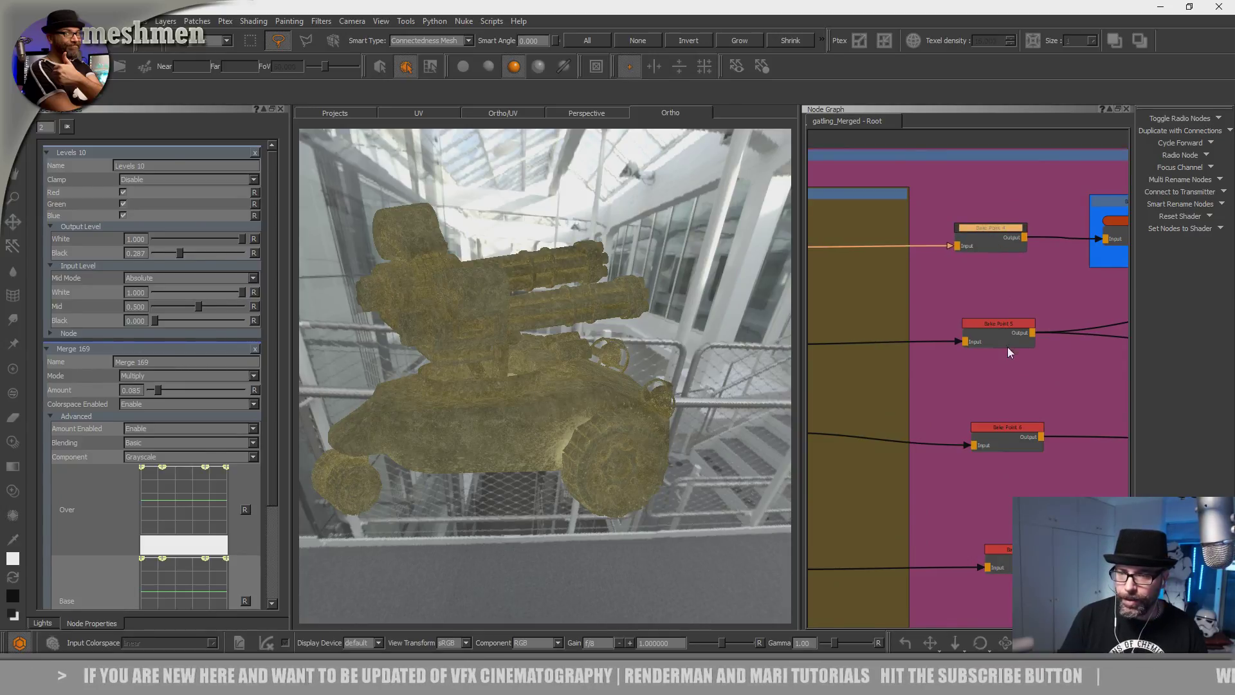
drag(1001, 326, 1005, 328)
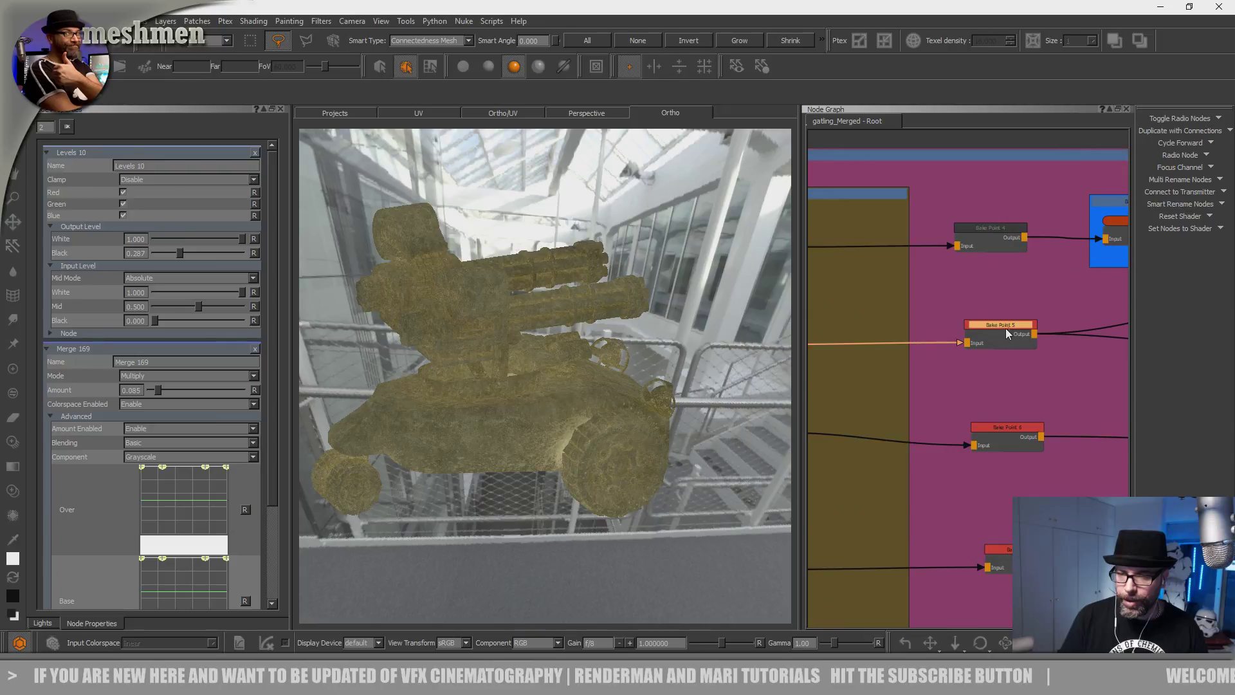
middle_drag(1005, 328, 1000, 326)
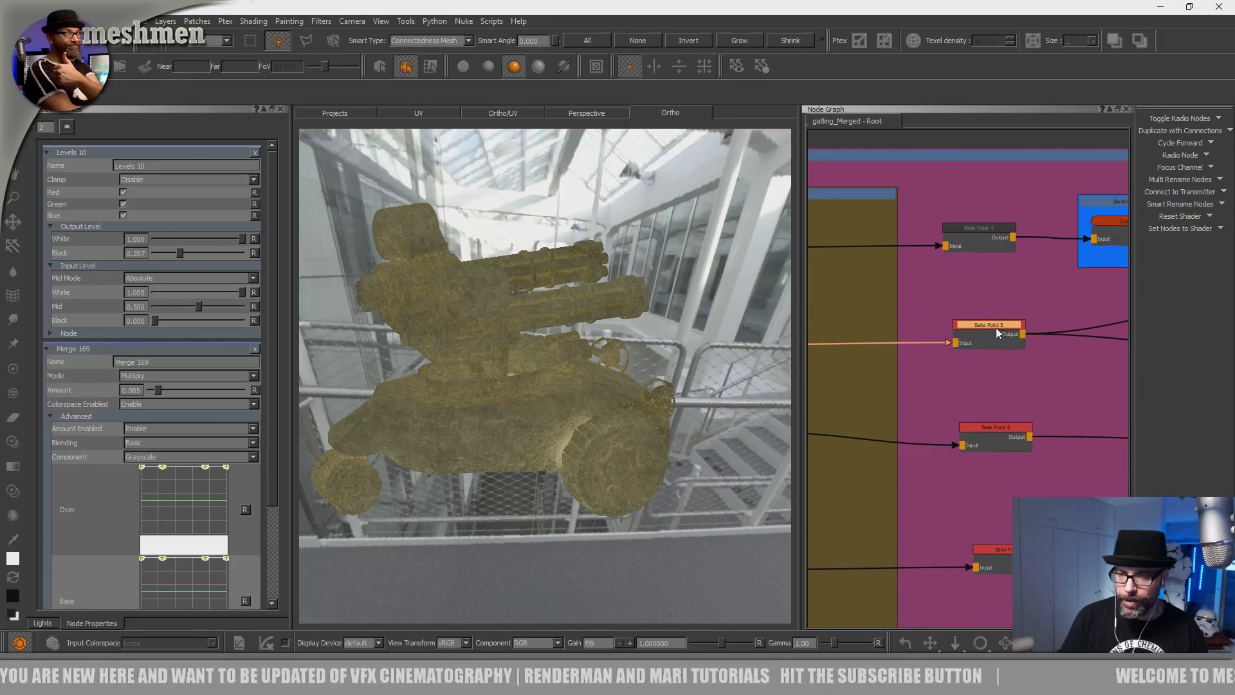
Centre Backdrop 7 and bring up the object, shader and channel picker with AiStandard chosen.
scroll(1000, 299, down, 2)
middle_drag(1004, 364, 900, 431)
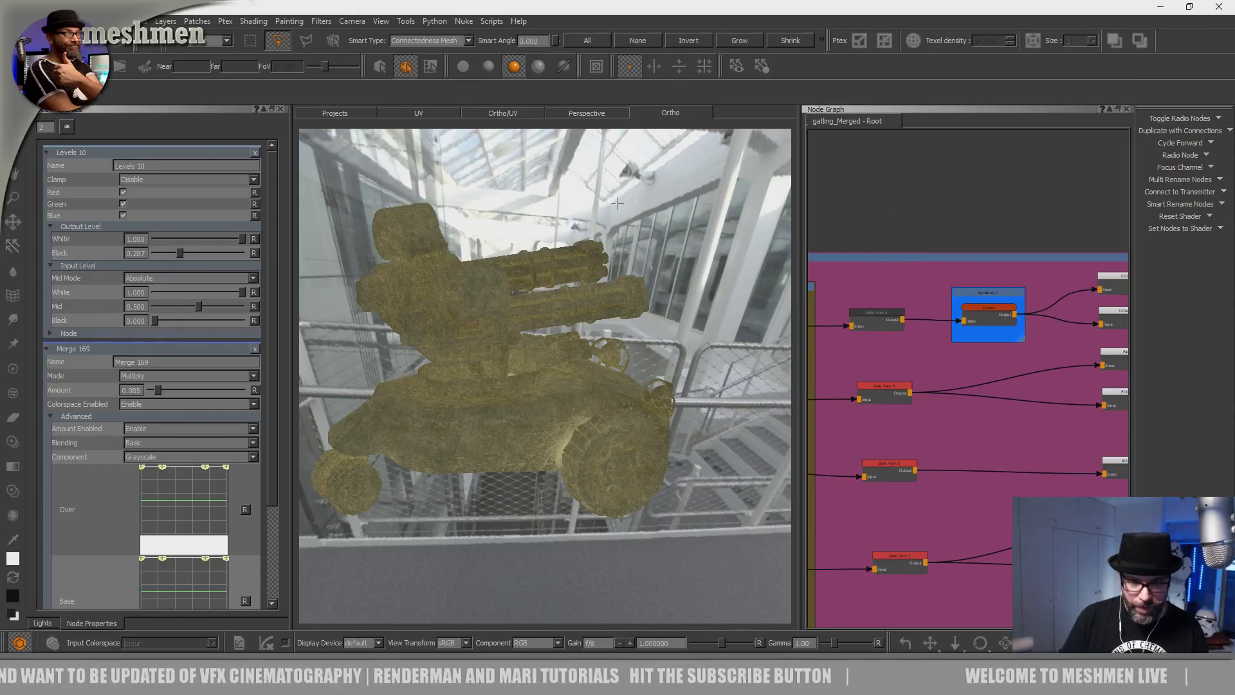
key(h)
click(527, 226)
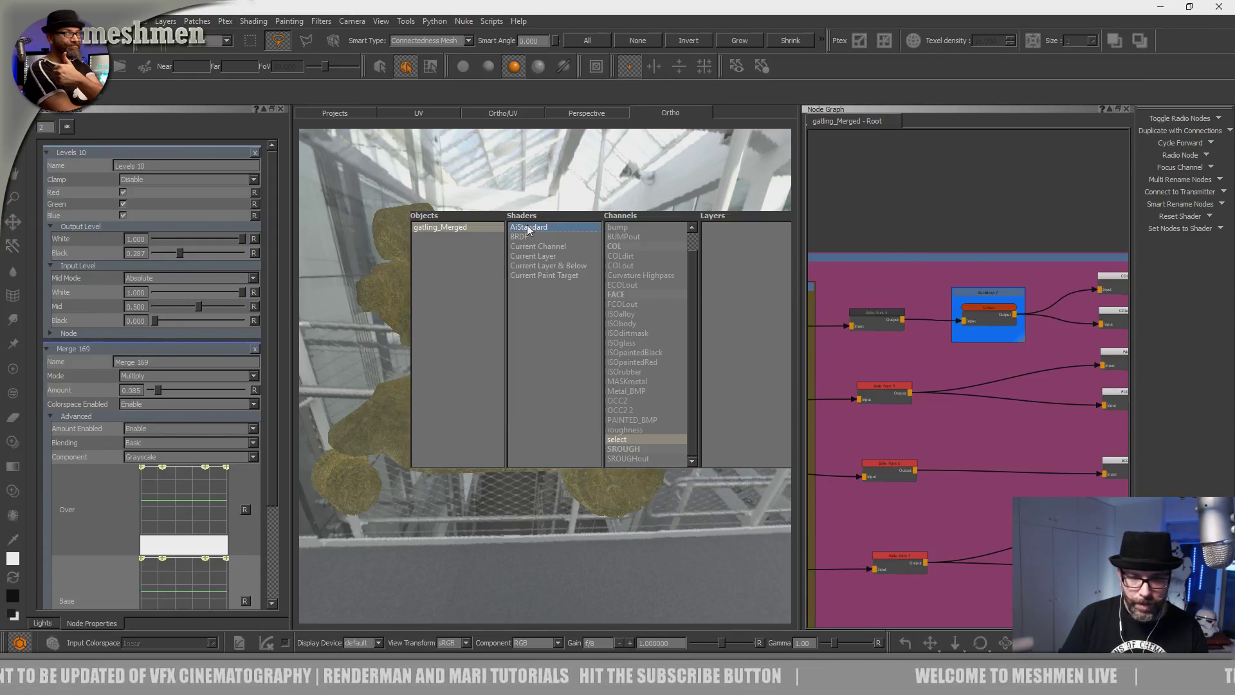
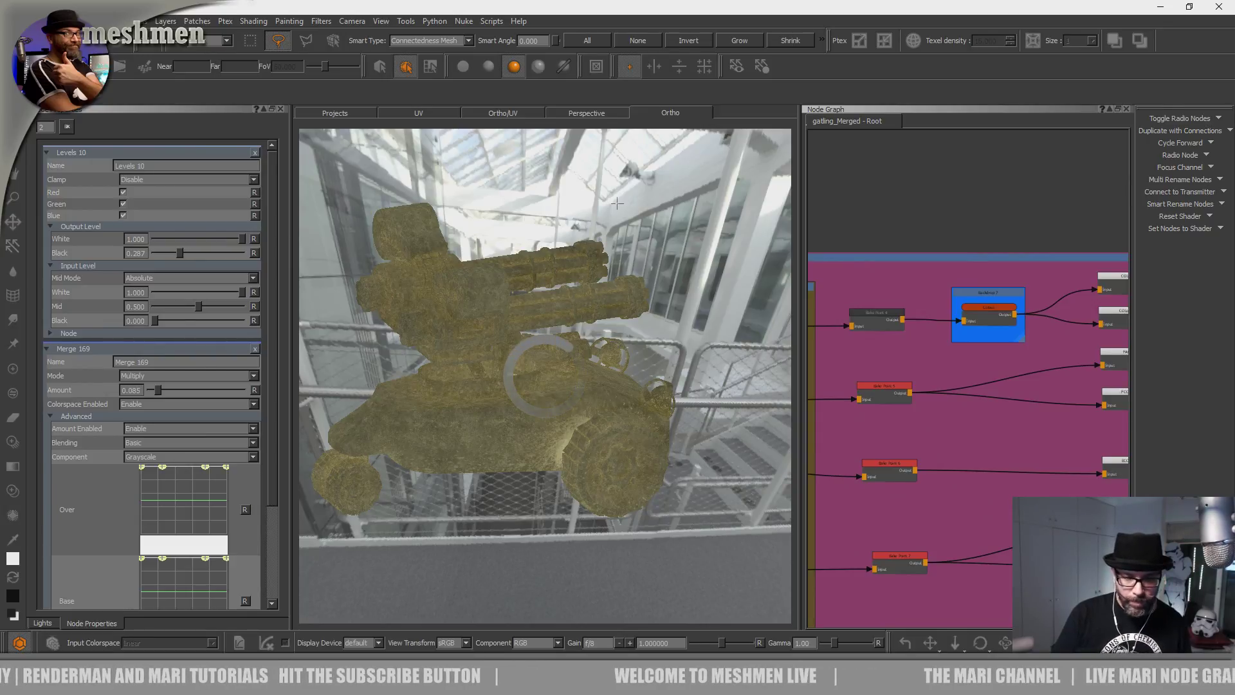
Orbit to a three-quarter front view and zoom in on the vehicle's side.
alt+drag(645, 419, 571, 420)
alt+middle_drag(571, 420, 624, 403)
alt+right_drag(624, 403, 701, 444)
alt+drag(637, 450, 678, 461)
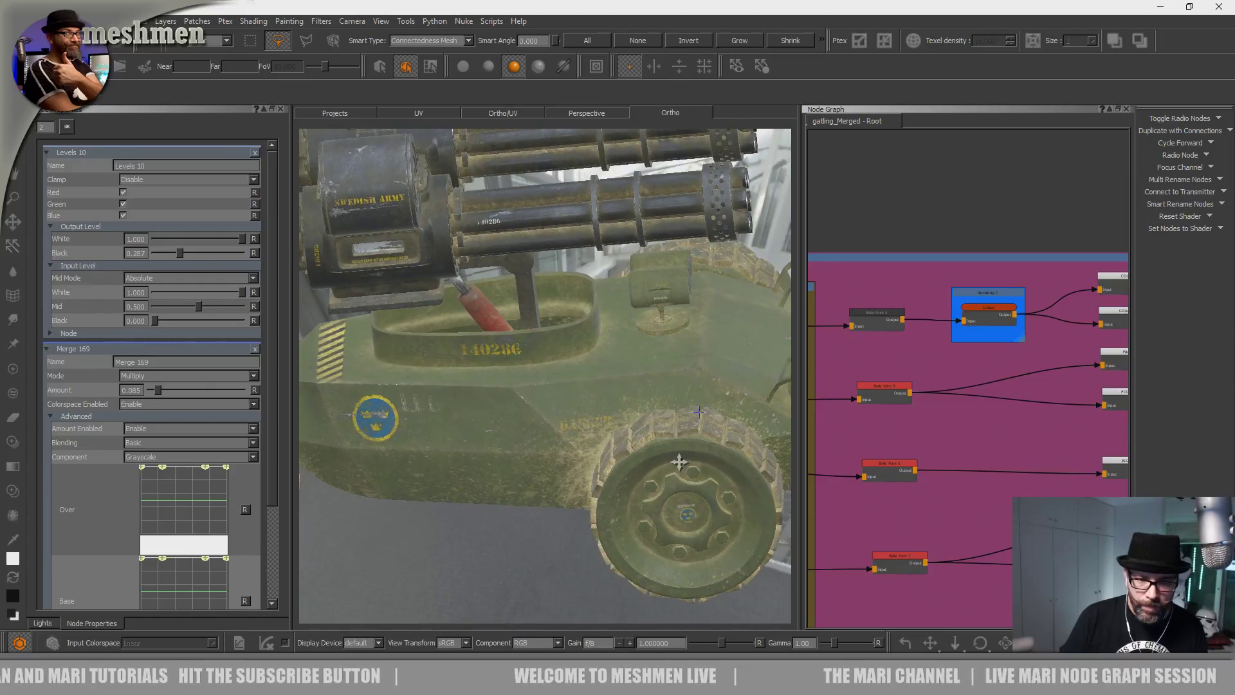
alt+middle_drag(678, 460, 663, 526)
alt+right_drag(733, 458, 740, 431)
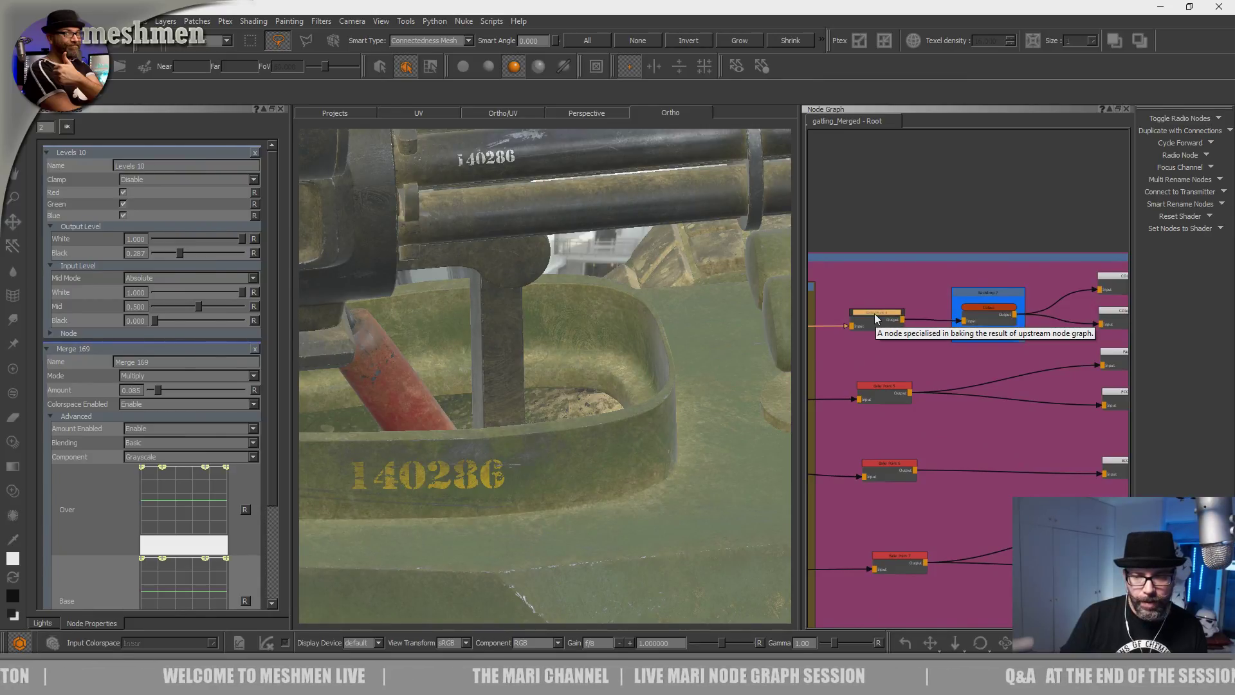
Nudge the Bake Point node slightly right while orbiting out around the vehicle.
drag(881, 314, 877, 311)
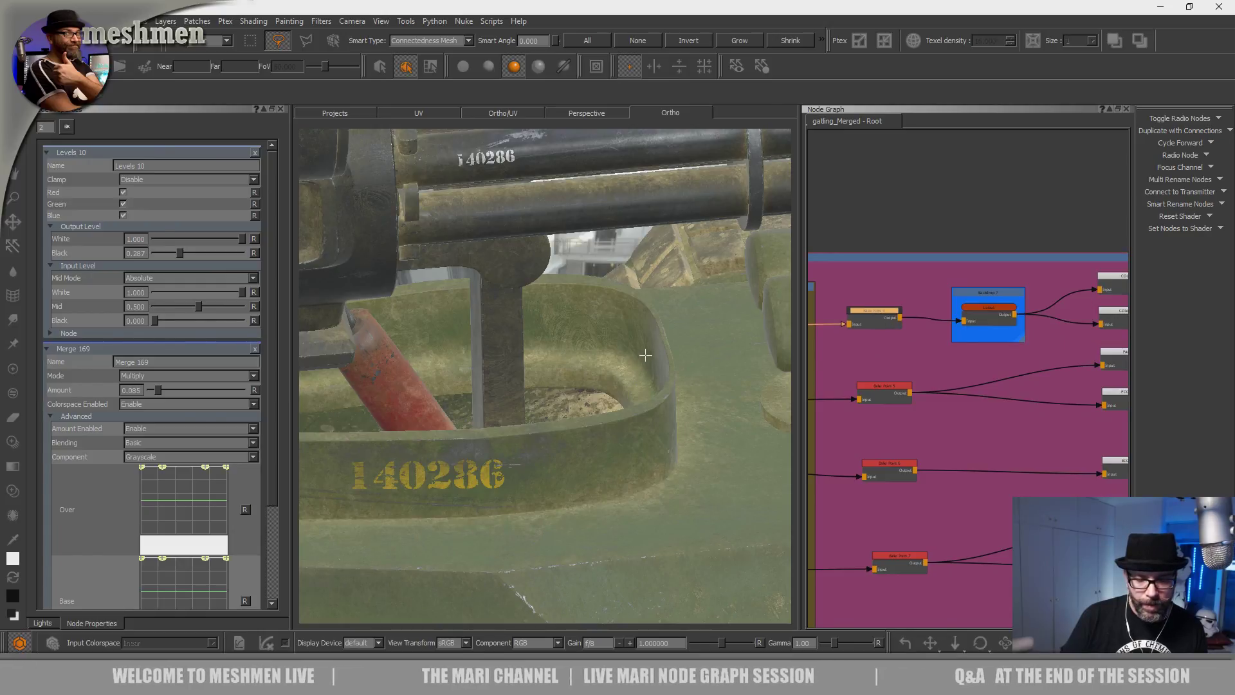
alt+drag(645, 355, 560, 349)
alt+right_drag(559, 349, 554, 399)
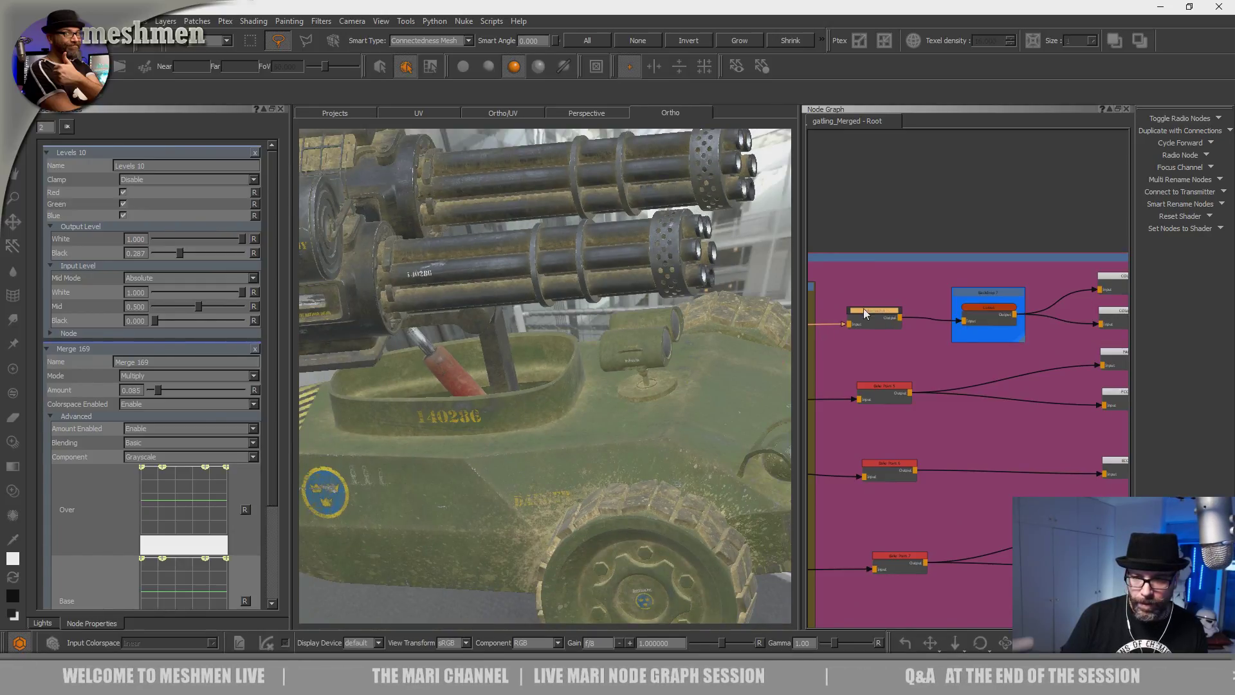
drag(877, 317, 879, 317)
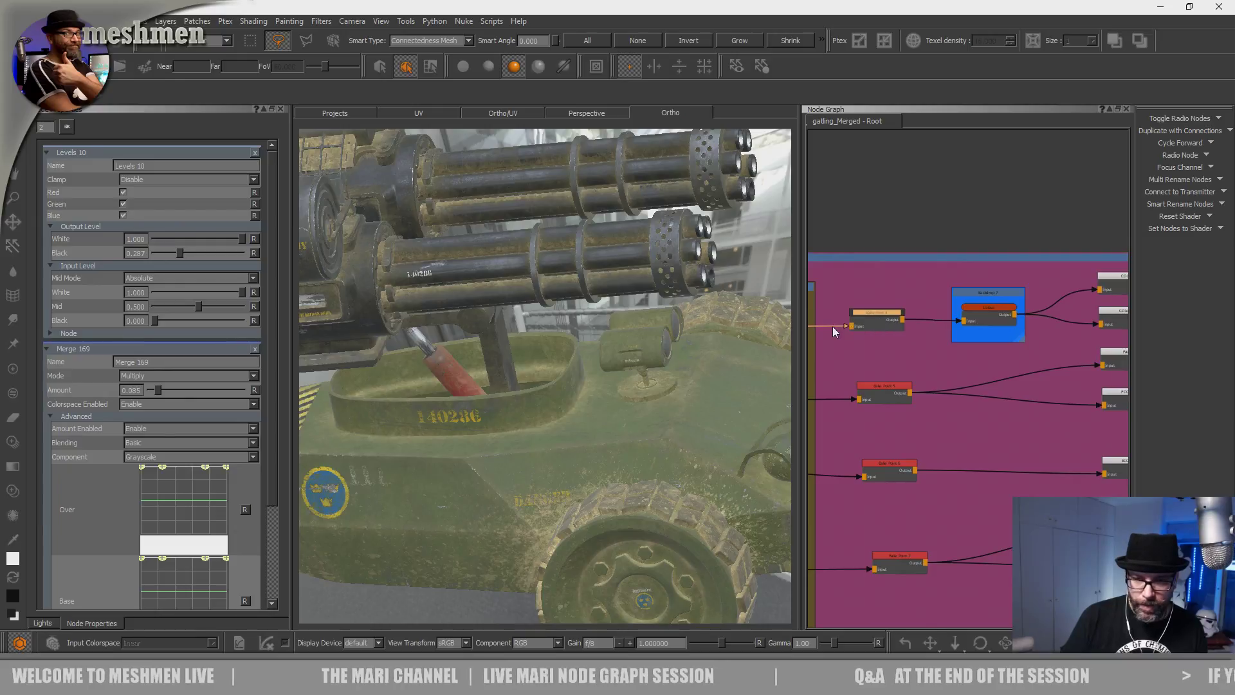
Inspect the front corner, the gun's knob and the lower side near the emblem.
alt+right_drag(645, 370, 541, 458)
mouse_move(540, 458)
alt+mouse_down()
mouse_move(595, 440)
mouse_move(561, 463)
alt+mouse_up()
alt+right_drag(561, 464, 615, 504)
alt+drag(615, 504, 649, 525)
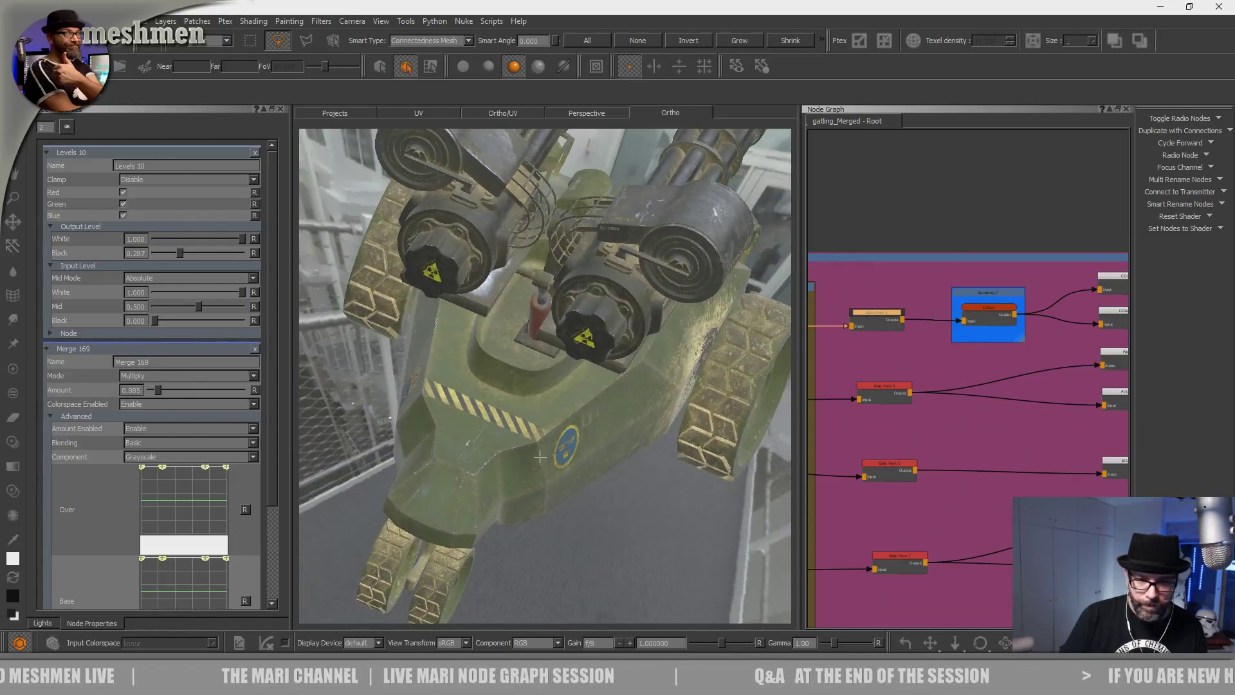
alt+right_drag(649, 524, 637, 482)
alt+drag(637, 482, 570, 467)
alt+right_drag(569, 467, 537, 473)
alt+drag(537, 472, 492, 431)
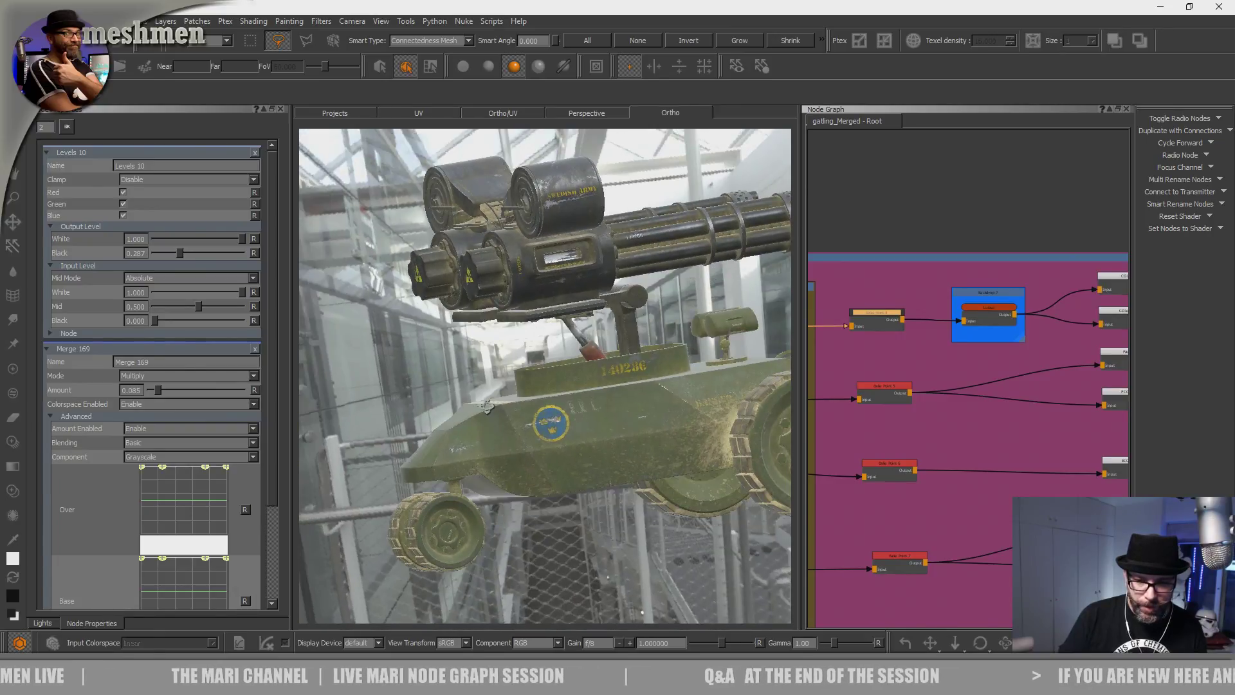
alt+right_drag(492, 431, 511, 440)
alt+drag(511, 441, 594, 442)
alt+middle_drag(595, 442, 551, 419)
alt+drag(551, 419, 575, 400)
Inspect the gun barrels from above, both gatling guns and the hull's DANGER lettering.
alt+middle_drag(574, 401, 598, 505)
alt+drag(598, 505, 551, 419)
alt+right_drag(551, 420, 611, 444)
alt+drag(611, 444, 503, 441)
alt+middle_drag(503, 441, 521, 408)
alt+right_drag(520, 408, 579, 411)
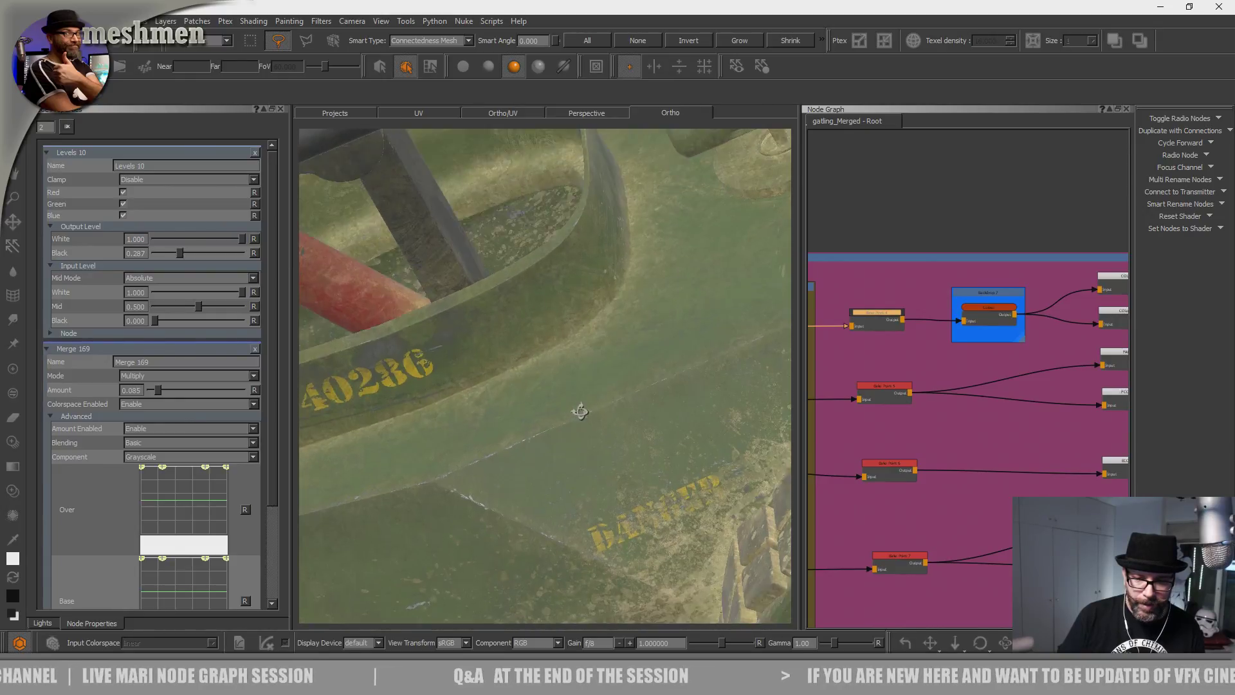
alt+drag(579, 411, 676, 447)
alt+middle_drag(675, 447, 572, 367)
alt+right_drag(573, 367, 515, 412)
mouse_move(515, 412)
alt+mouse_down()
mouse_move(585, 438)
mouse_move(516, 419)
alt+mouse_up()
alt+right_drag(517, 420, 546, 422)
alt+drag(545, 423, 614, 444)
Pan and zoom out the Node Graph toward the nodes beside the Dirt backdrop.
scroll(950, 245, down, 4)
middle_drag(950, 245, 1035, 289)
middle_drag(855, 258, 838, 289)
scroll(928, 286, down, 5)
scroll(961, 286, up, 5)
middle_drag(918, 287, 911, 332)
scroll(908, 347, down, 1)
scroll(881, 514, down, 1)
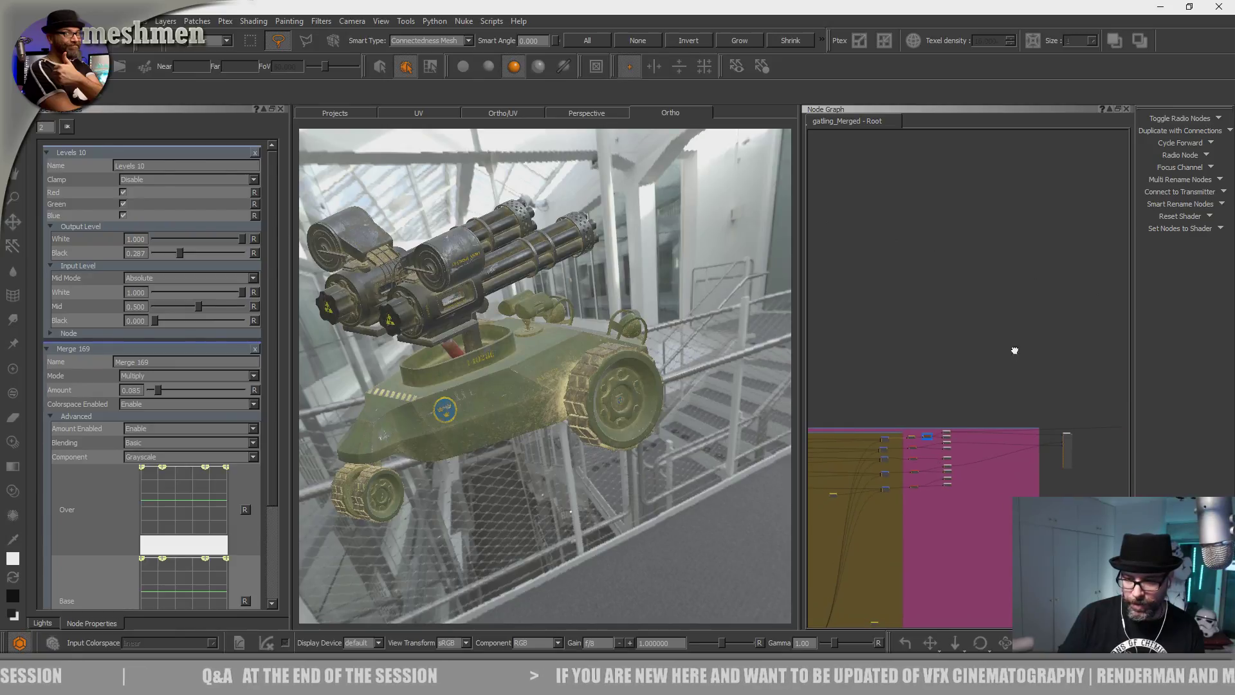
scroll(924, 395, down, 3)
Jump to the Dirtmask bookmark and pan around that section of the Node Graph.
key(j)
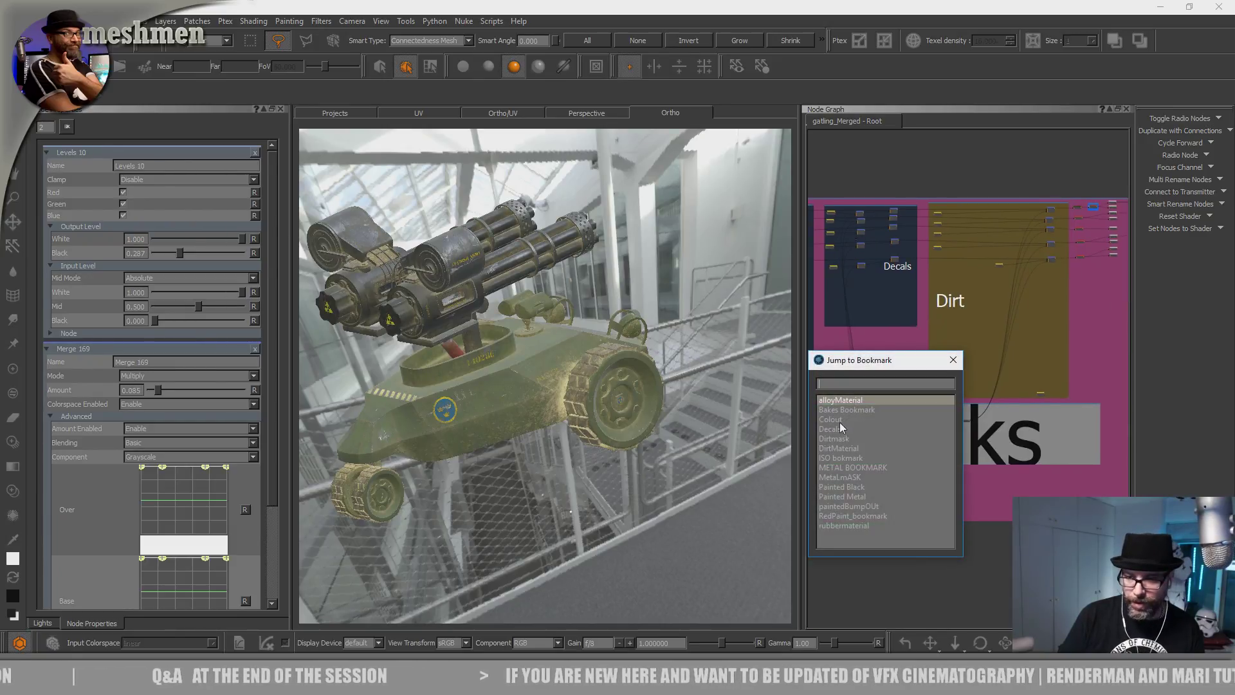
double_click(842, 439)
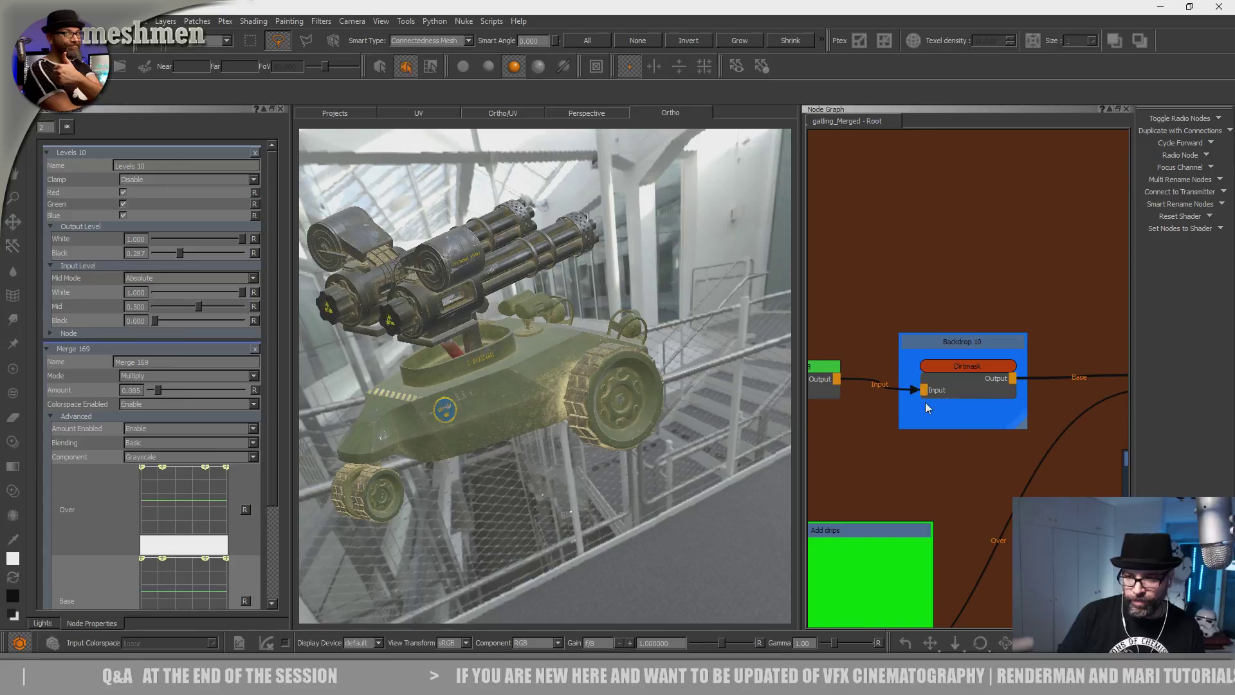
scroll(912, 449, down, 5)
middle_drag(955, 414, 906, 350)
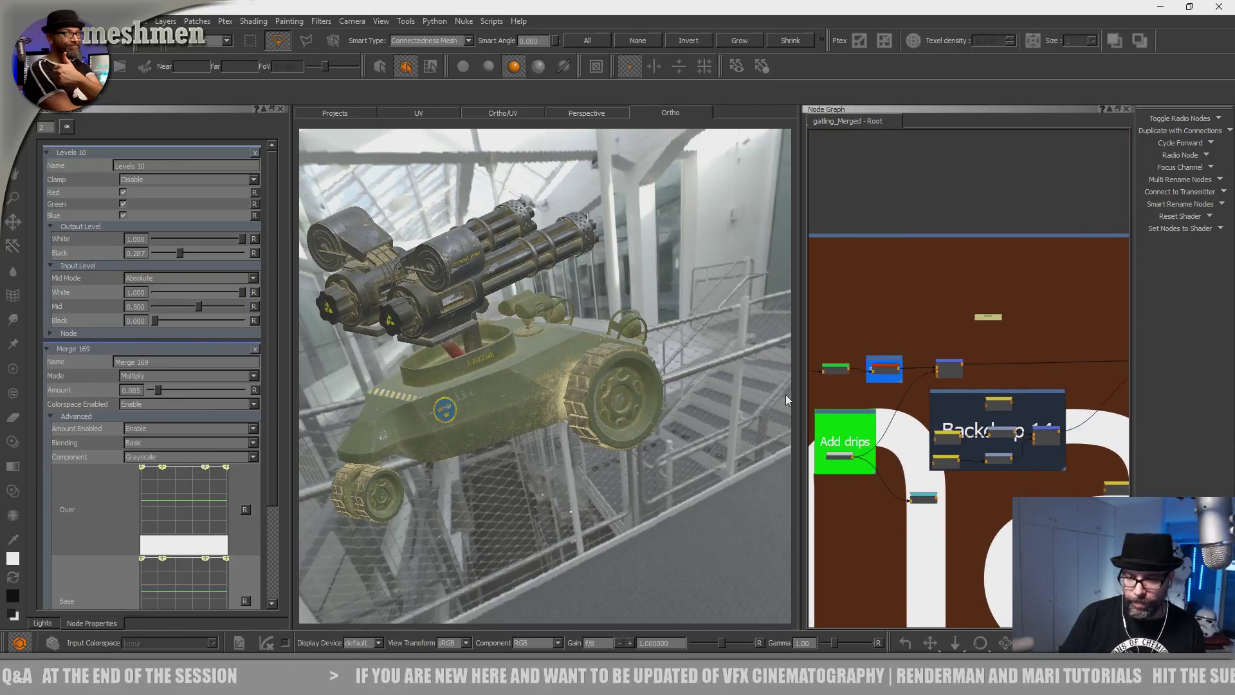
Widen the Node Graph panel and zoom onto the Add drips group feeding Merge 117.
drag(798, 394, 588, 389)
middle_drag(812, 395, 916, 379)
scroll(757, 421, up, 1)
scroll(757, 422, up, 1)
middle_drag(984, 353, 763, 405)
scroll(753, 414, up, 2)
scroll(754, 434, up, 1)
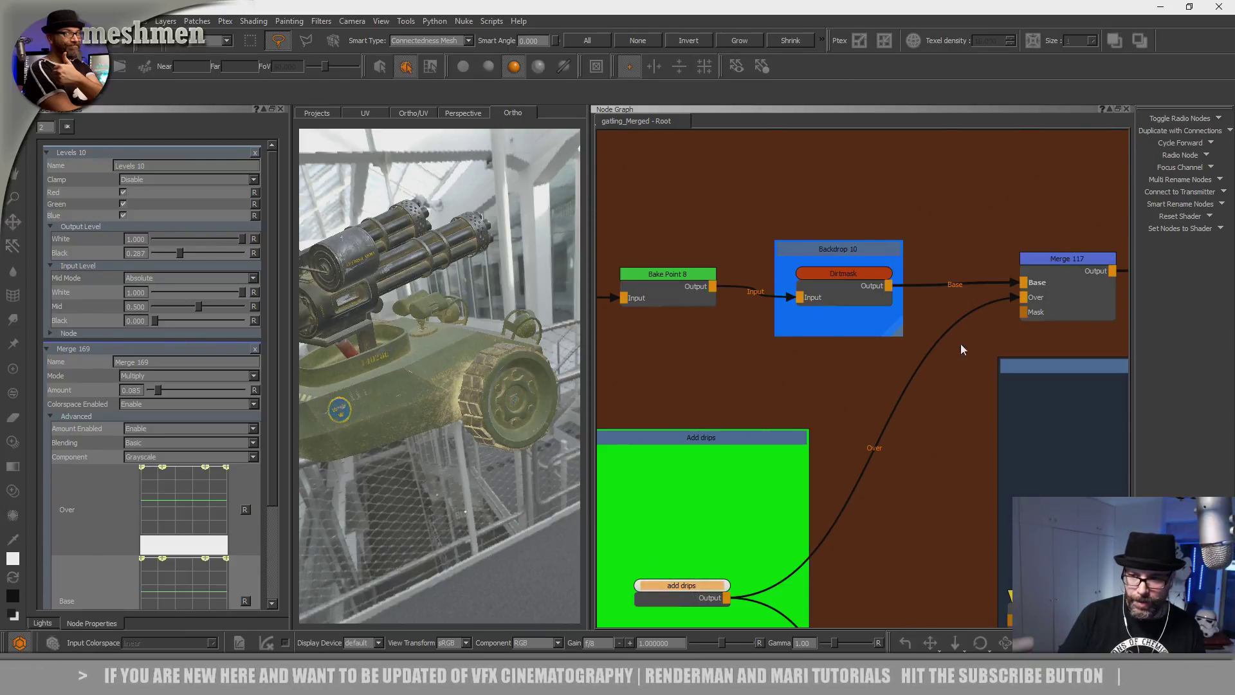
scroll(982, 329, down, 1)
Preview the Merge 117 drips mask on the model, zooming in on the mud beside the wheel.
click(762, 523)
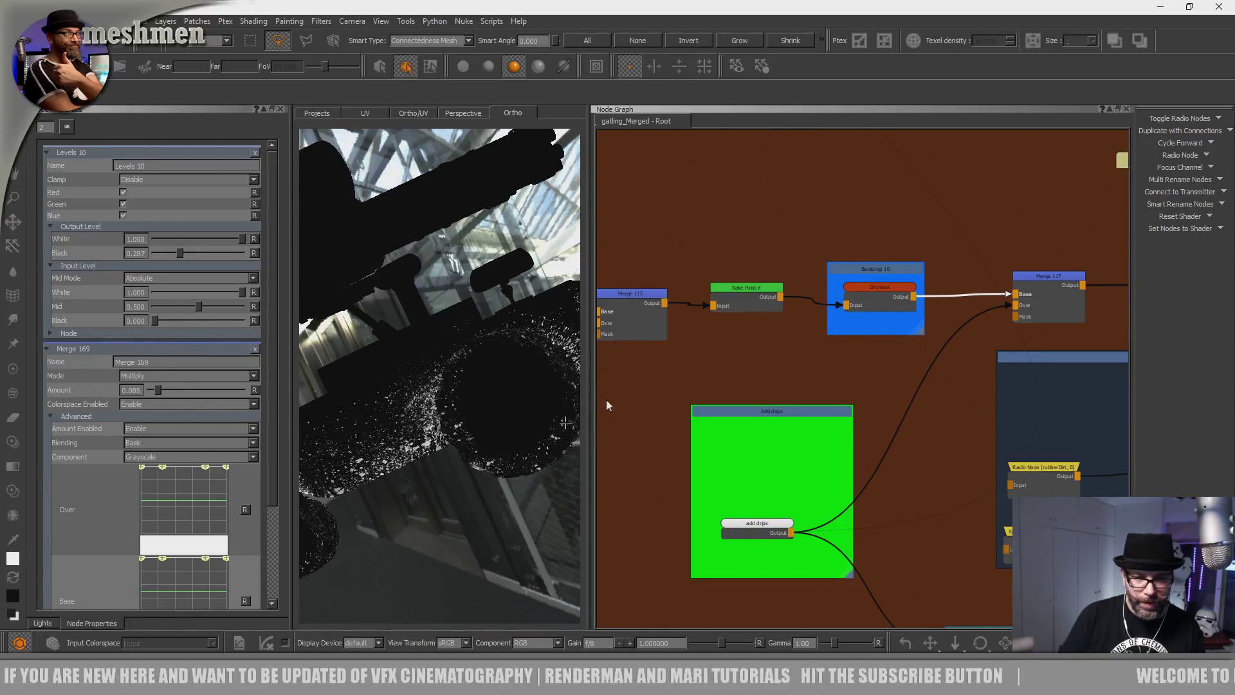
click(1045, 278)
click(605, 383)
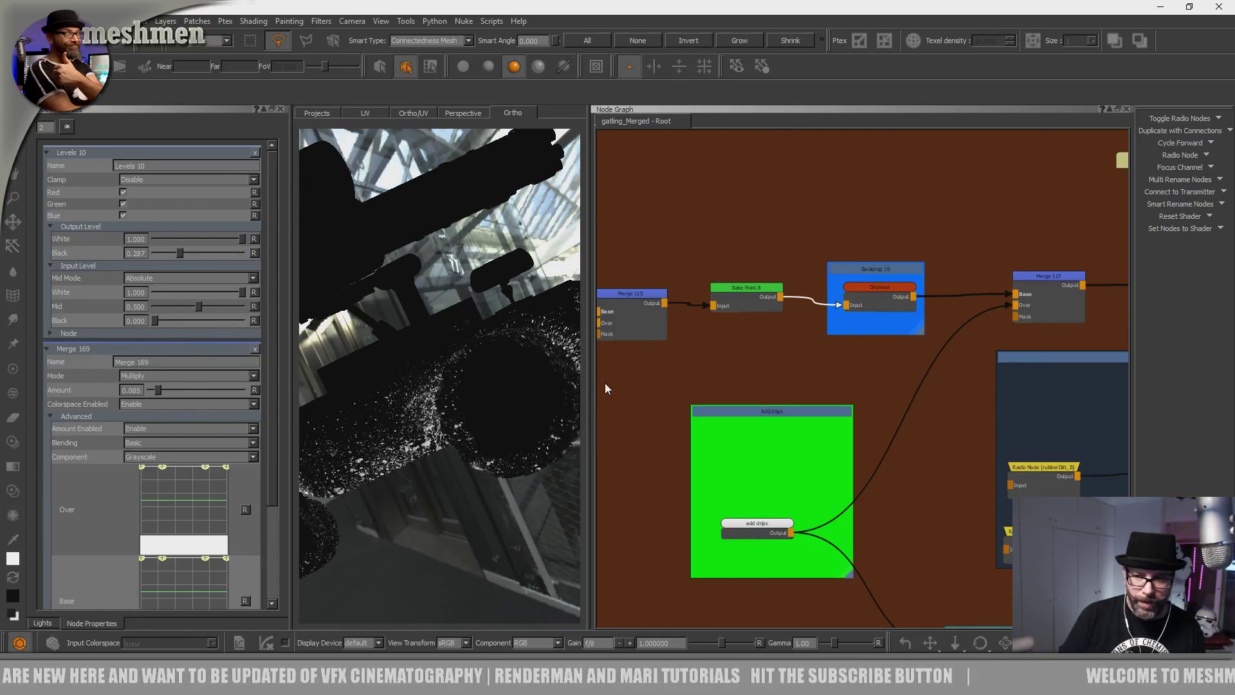
alt+drag(450, 373, 424, 392)
alt+right_drag(424, 392, 483, 427)
alt+drag(483, 427, 490, 435)
Widen the 3D viewport and show the splatter images in the Image Manager's smear collection.
key(k)
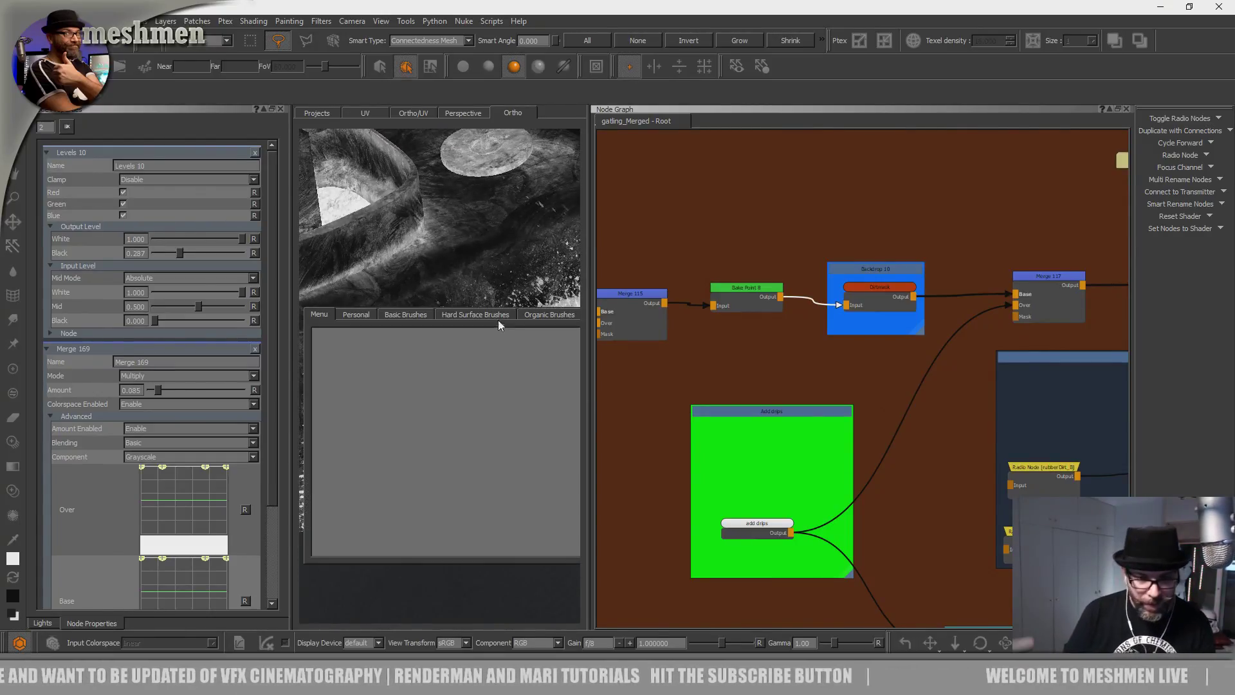
key(i)
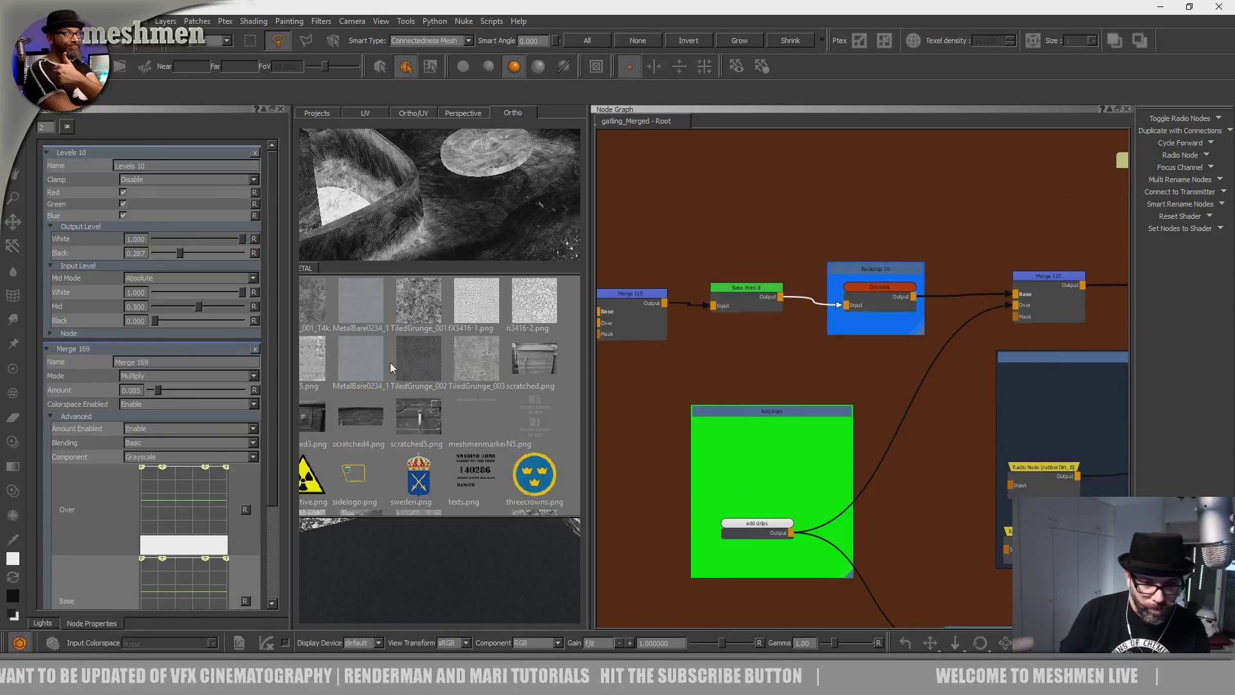
key(i)
key(i)
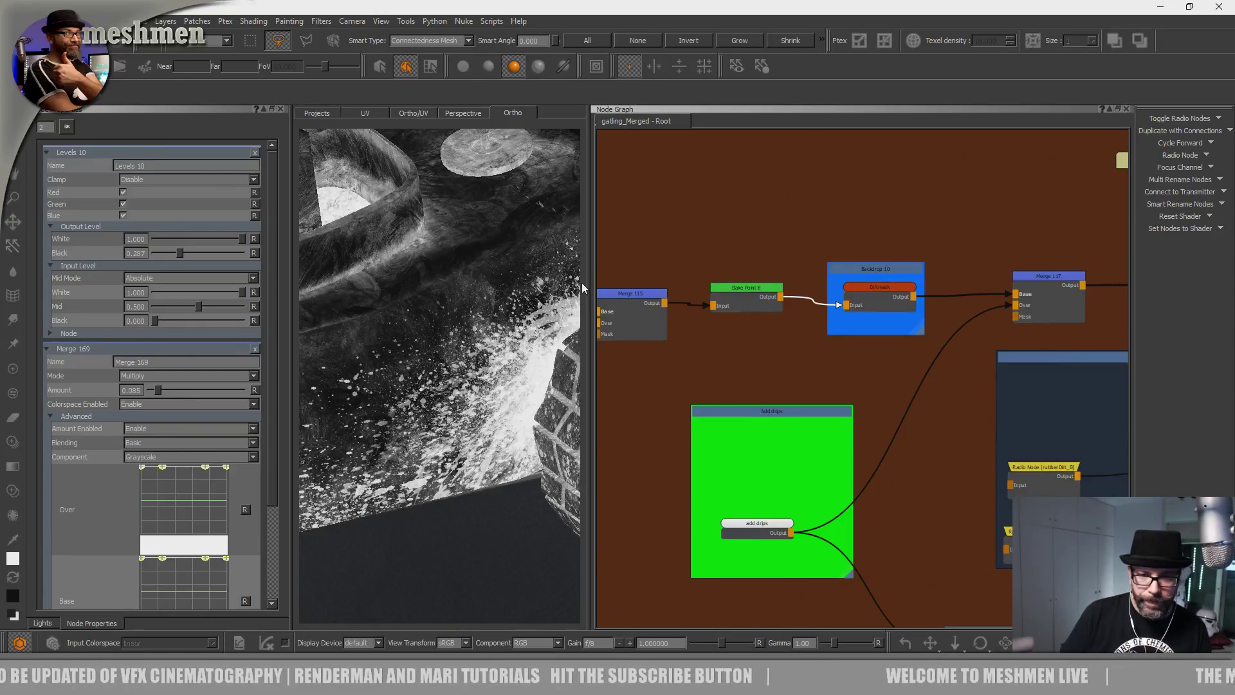
drag(583, 283, 797, 283)
key(i)
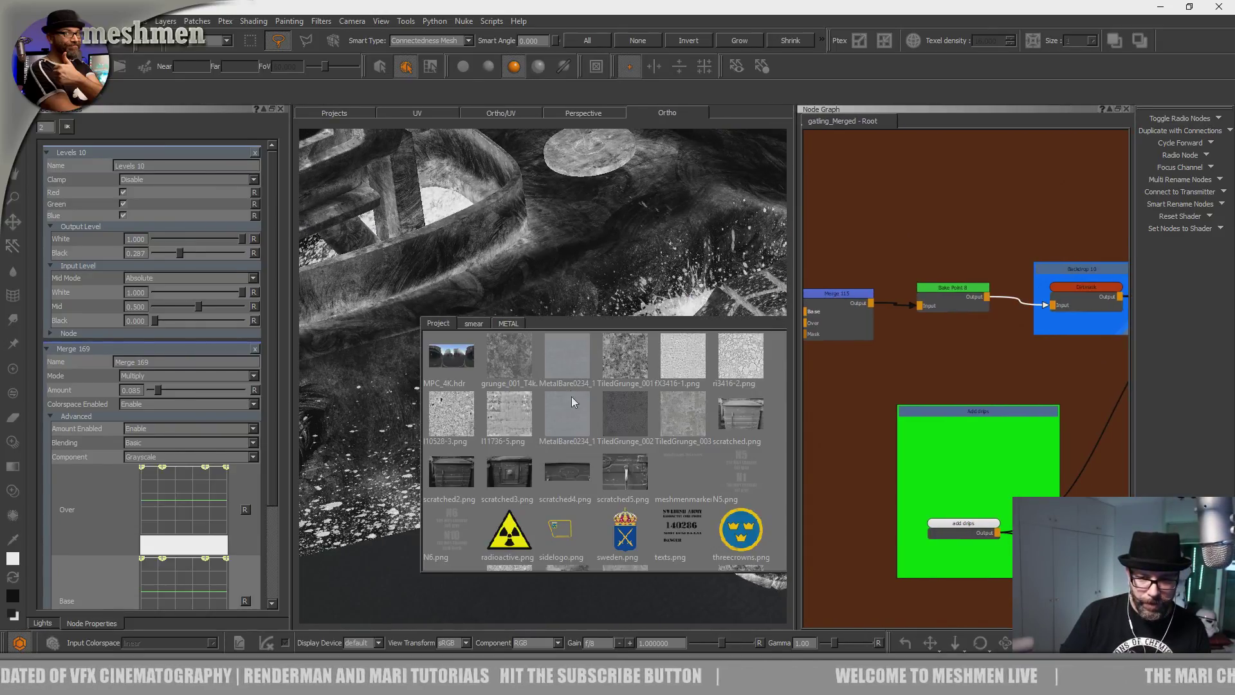
click(474, 325)
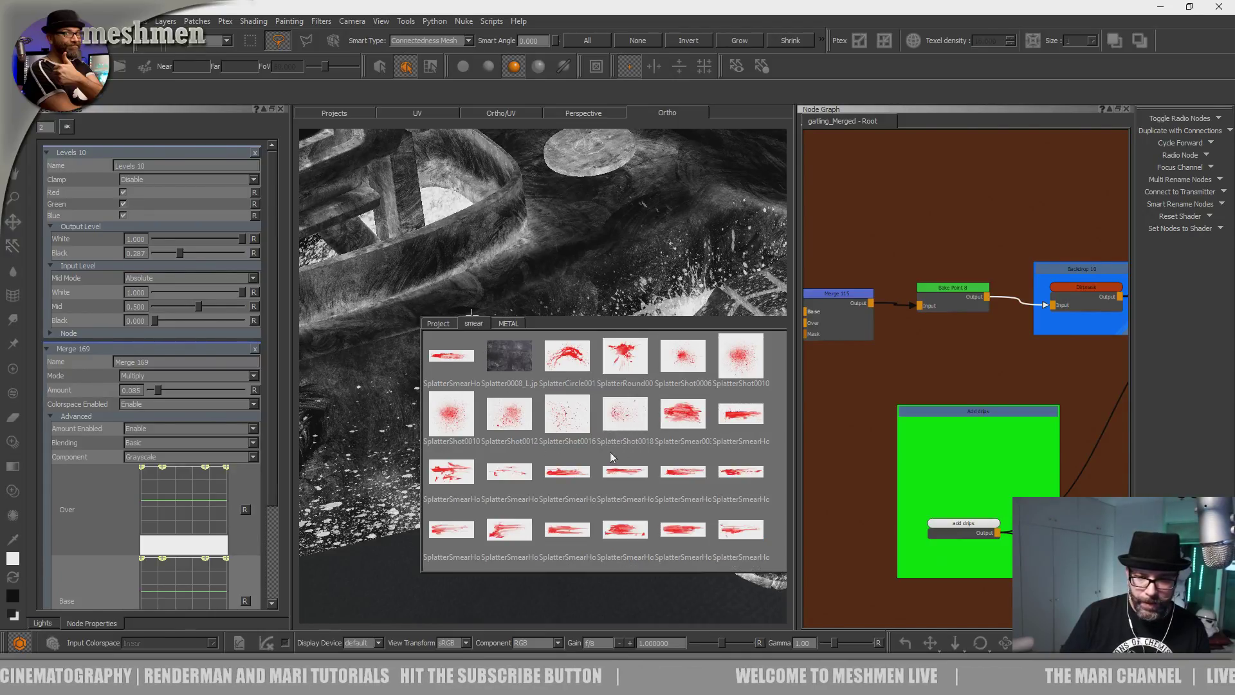
Load SplatterCircle001 as the paint-through image, then replace it with SplatterShot0016.
mouse_move(581, 363)
mouse_down()
mouse_move(457, 406)
mouse_move(381, 415)
mouse_move(428, 426)
mouse_move(620, 414)
mouse_move(504, 415)
mouse_move(394, 387)
mouse_move(283, 386)
mouse_up()
mouse_move(535, 491)
shift+mouse_down()
mouse_move(546, 464)
mouse_move(585, 465)
shift+mouse_up()
key(i)
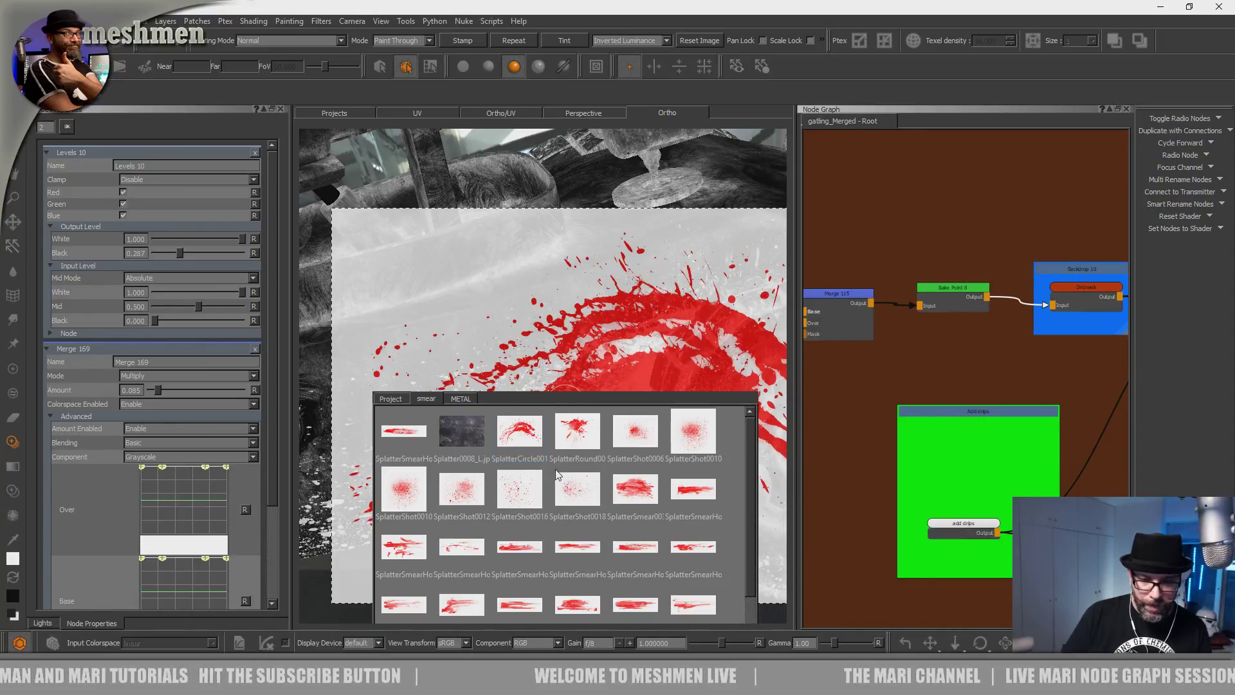
mouse_move(515, 503)
mouse_down()
mouse_move(494, 362)
mouse_move(476, 354)
mouse_up()
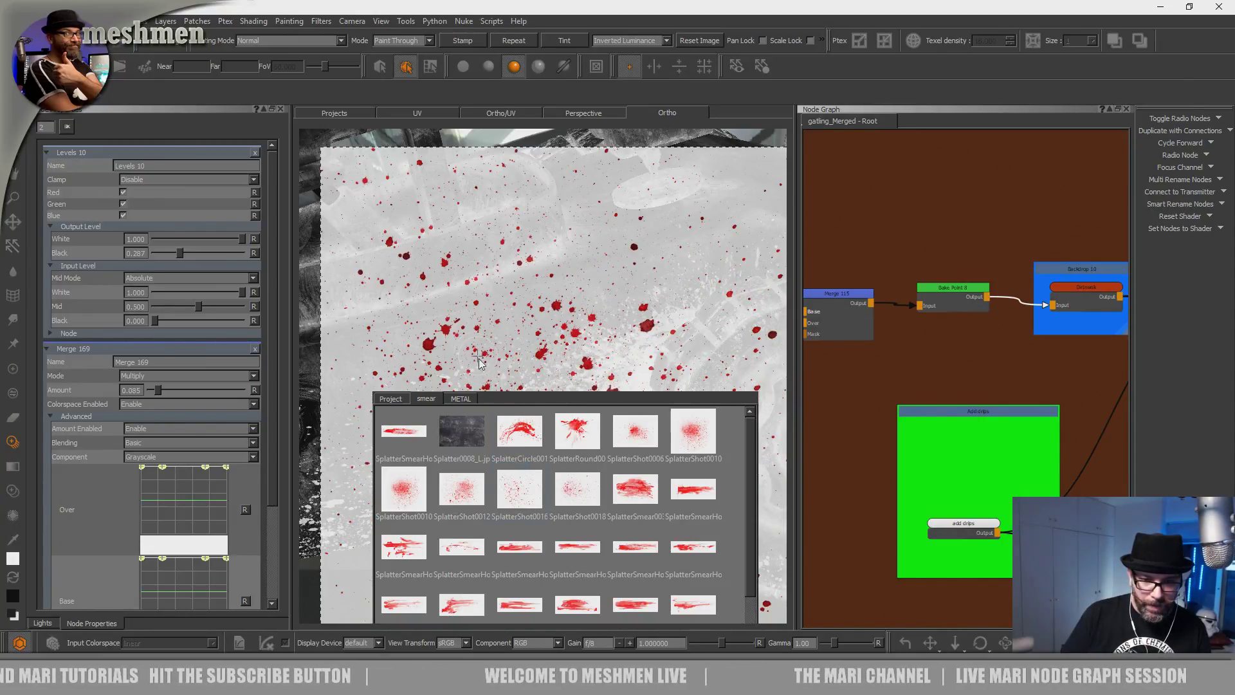
click(473, 352)
Zoom in on the model and paint a short test splatter stroke.
alt+right_drag(488, 481, 554, 470)
alt+drag(554, 469, 598, 453)
alt+right_drag(598, 454, 569, 432)
alt+drag(569, 433, 578, 423)
shift+drag(721, 449, 715, 444)
mouse_move(468, 389)
mouse_down()
mouse_move(466, 347)
mouse_move(479, 368)
mouse_up()
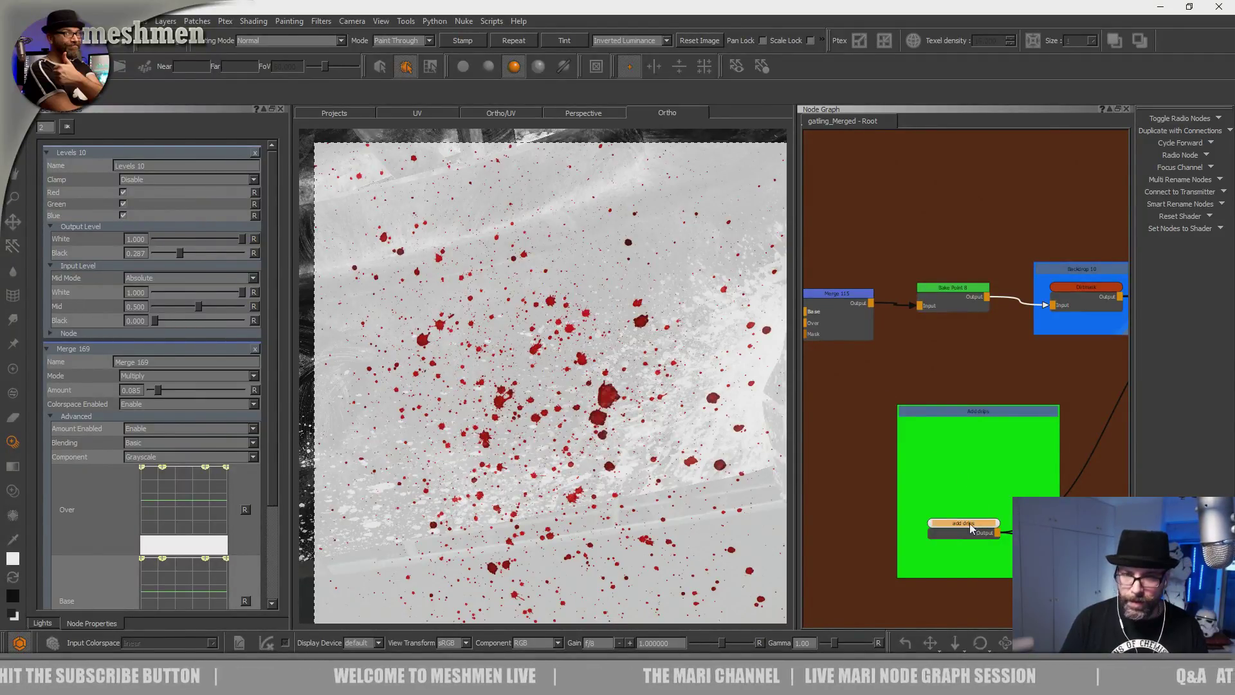
Try Luminance paint-through mode, then return to Inverted Luminance.
click(640, 42)
click(639, 46)
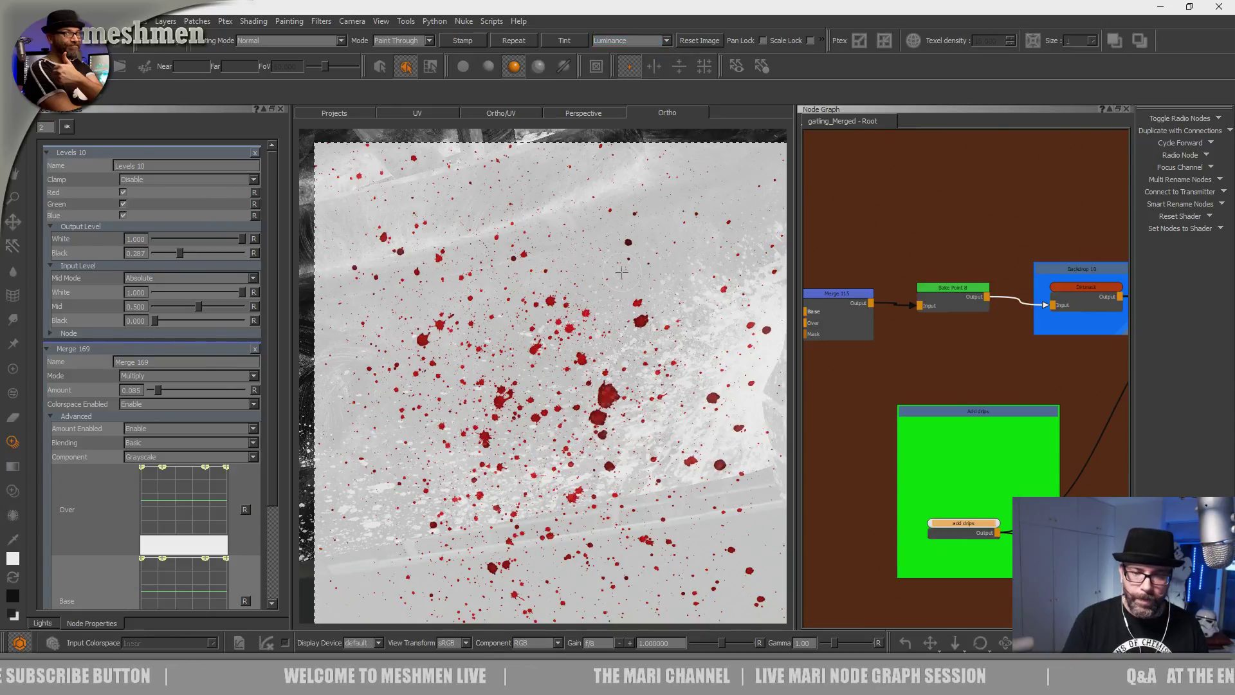
click(627, 41)
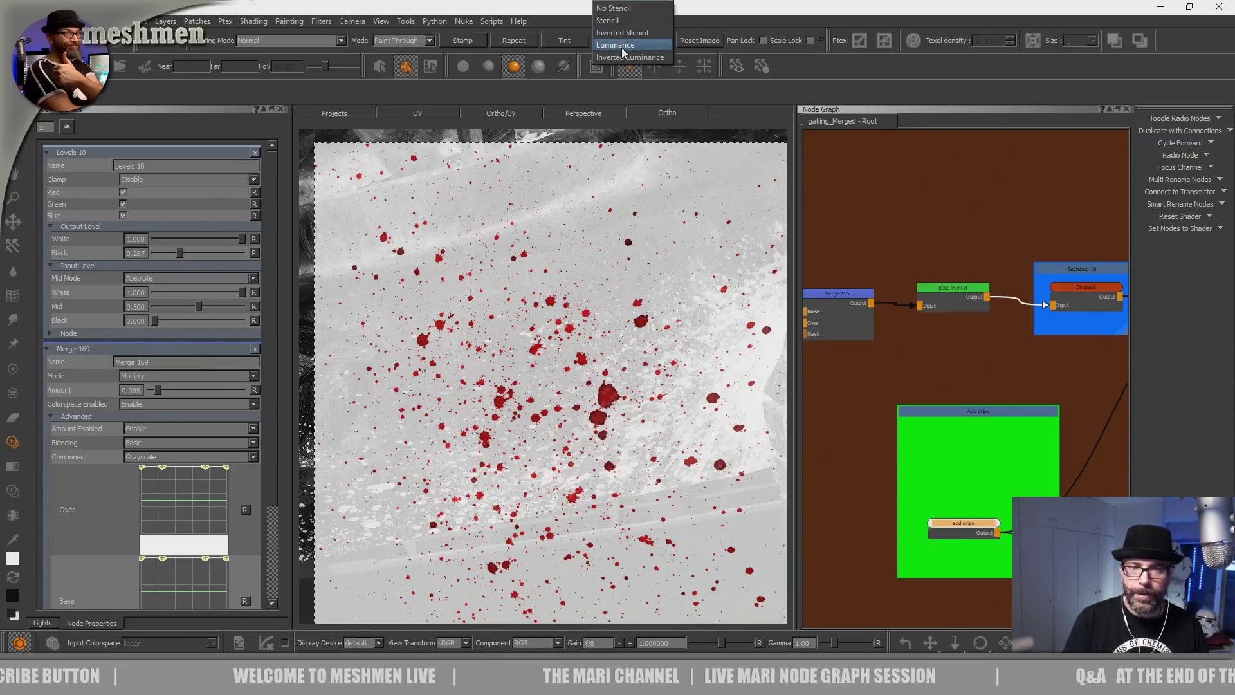
click(624, 52)
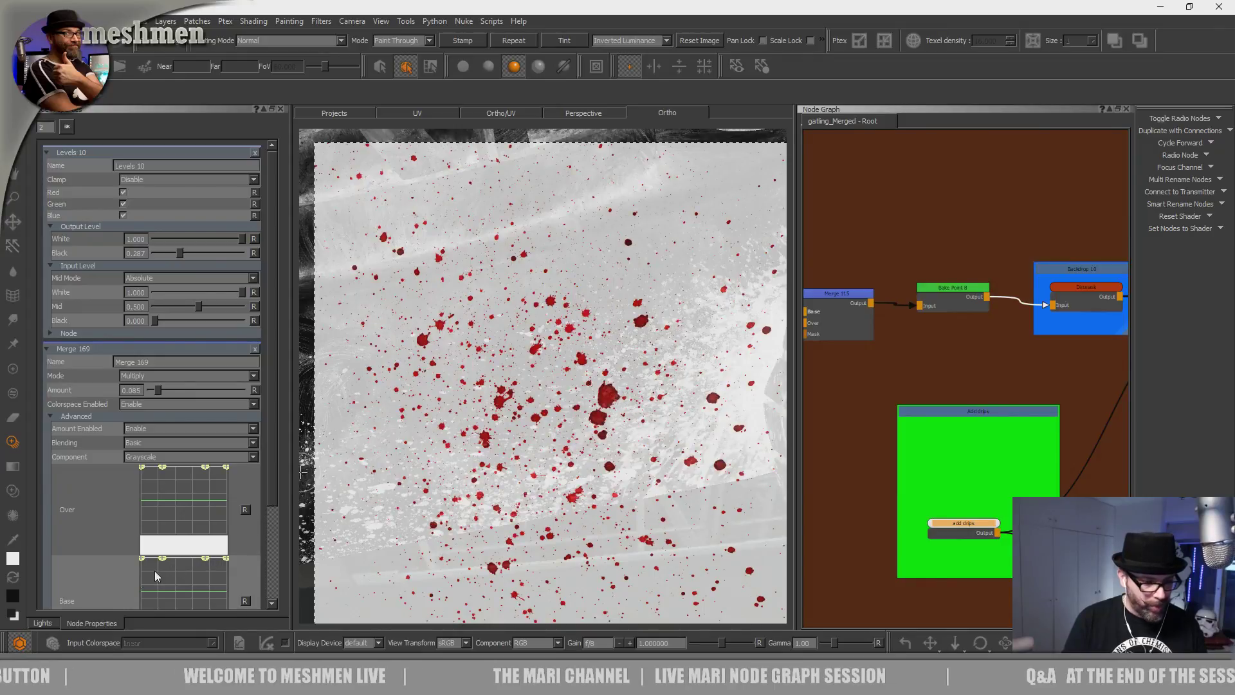
right_click(829, 23)
Bring up the Painter palette and check its Source Grade settings.
click(863, 209)
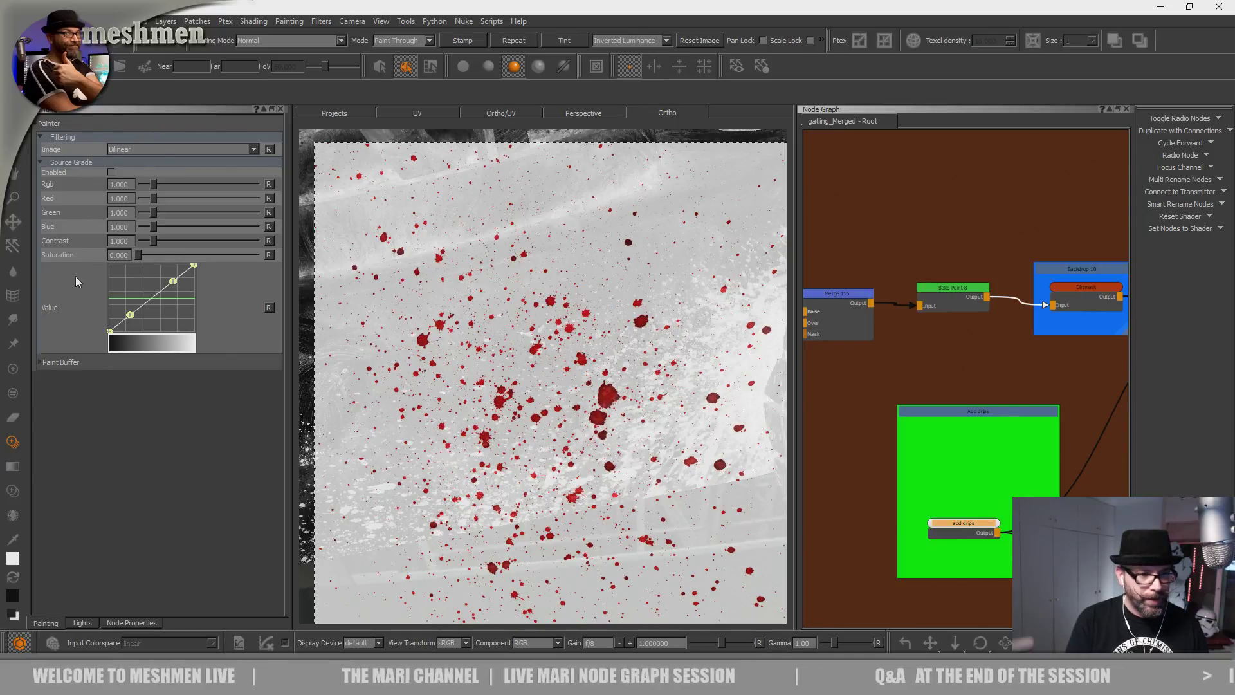
click(104, 163)
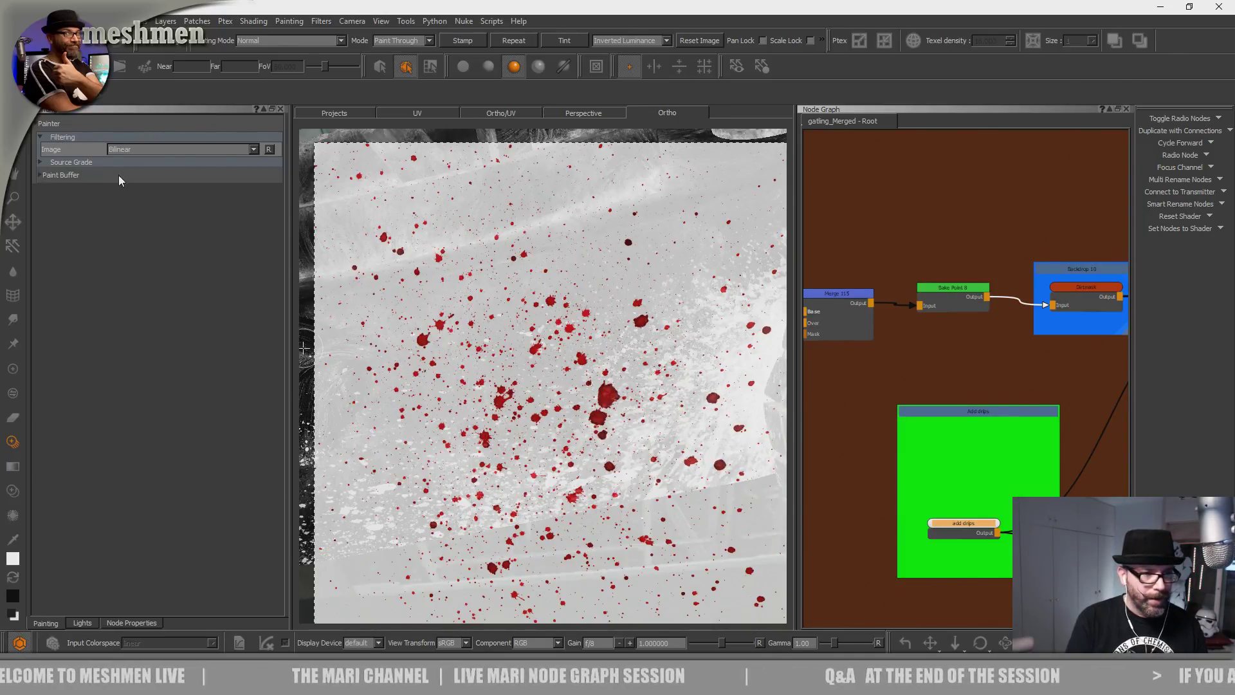
click(87, 162)
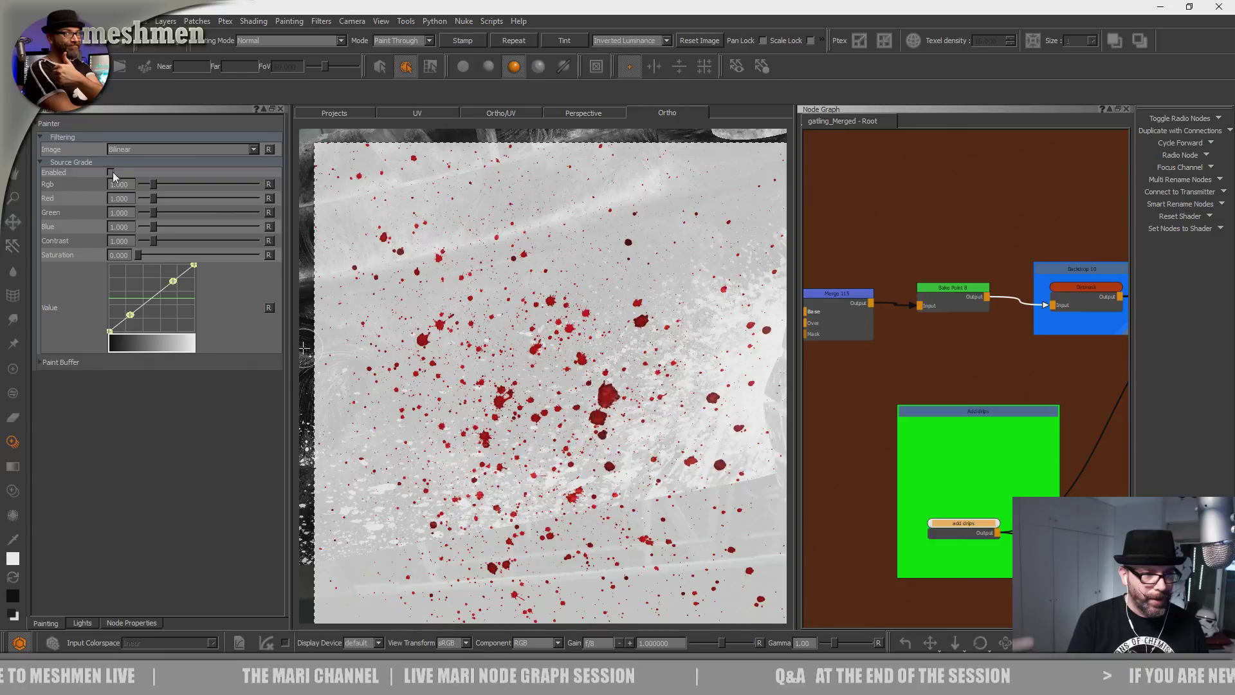
Orbit beneath the vehicle and paint a first white splat on the lower hull.
alt+drag(485, 394, 497, 423)
alt+right_drag(617, 359, 535, 375)
alt+middle_drag(535, 375, 626, 359)
alt+drag(626, 360, 575, 238)
alt+right_drag(575, 238, 627, 212)
alt+middle_drag(627, 212, 656, 360)
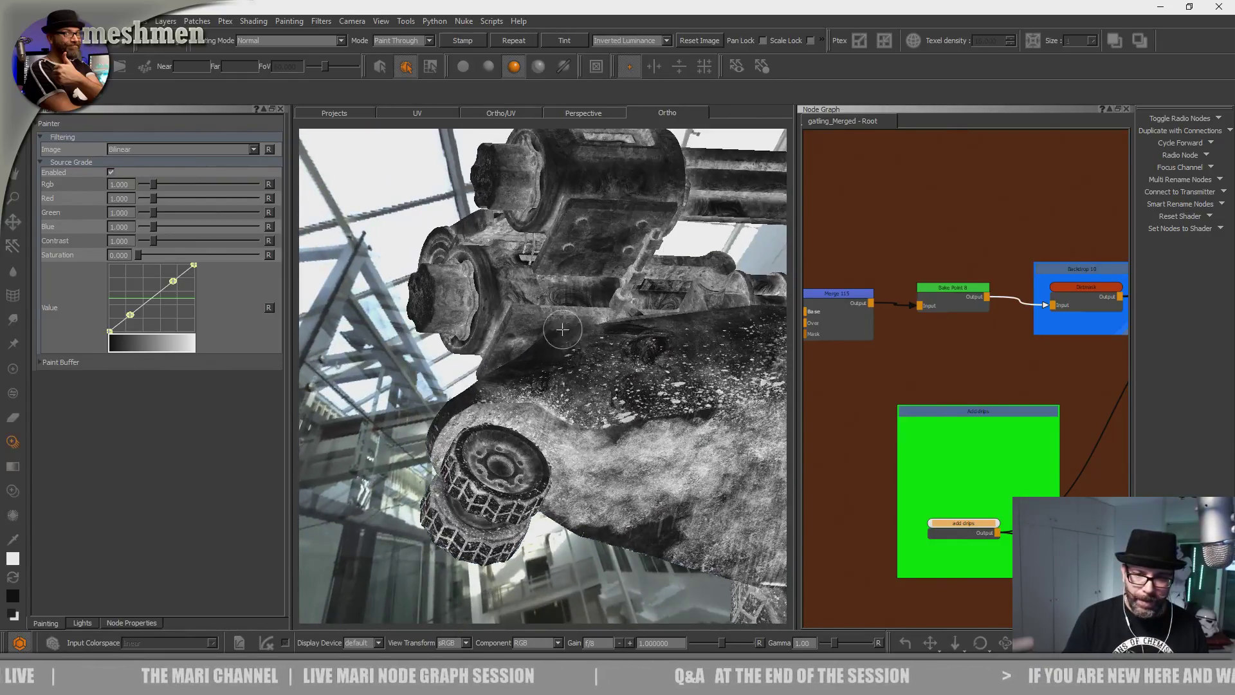
alt+drag(656, 360, 607, 398)
alt+middle_drag(607, 398, 649, 354)
alt+right_drag(650, 354, 707, 347)
mouse_move(497, 373)
shift+mouse_down()
mouse_move(474, 404)
mouse_move(531, 427)
mouse_move(545, 513)
mouse_move(525, 407)
mouse_move(505, 397)
shift+mouse_up()
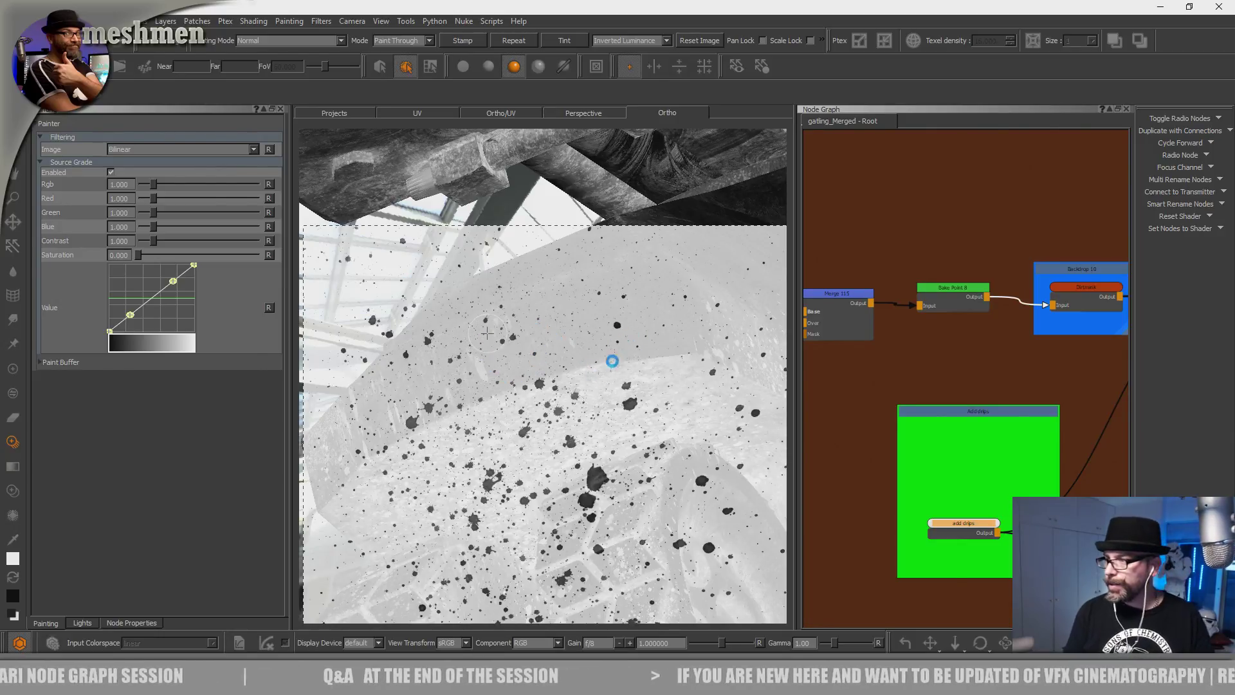
Paint more white splatters on the hull near the wheel from several angles.
mouse_move(487, 333)
alt+mouse_down()
mouse_move(566, 435)
mouse_move(545, 417)
mouse_move(550, 475)
mouse_move(495, 475)
mouse_move(541, 466)
alt+mouse_up()
mouse_move(526, 409)
alt+mouse_down()
mouse_move(560, 481)
mouse_move(535, 456)
mouse_move(541, 466)
alt+mouse_up()
drag(541, 466, 512, 421)
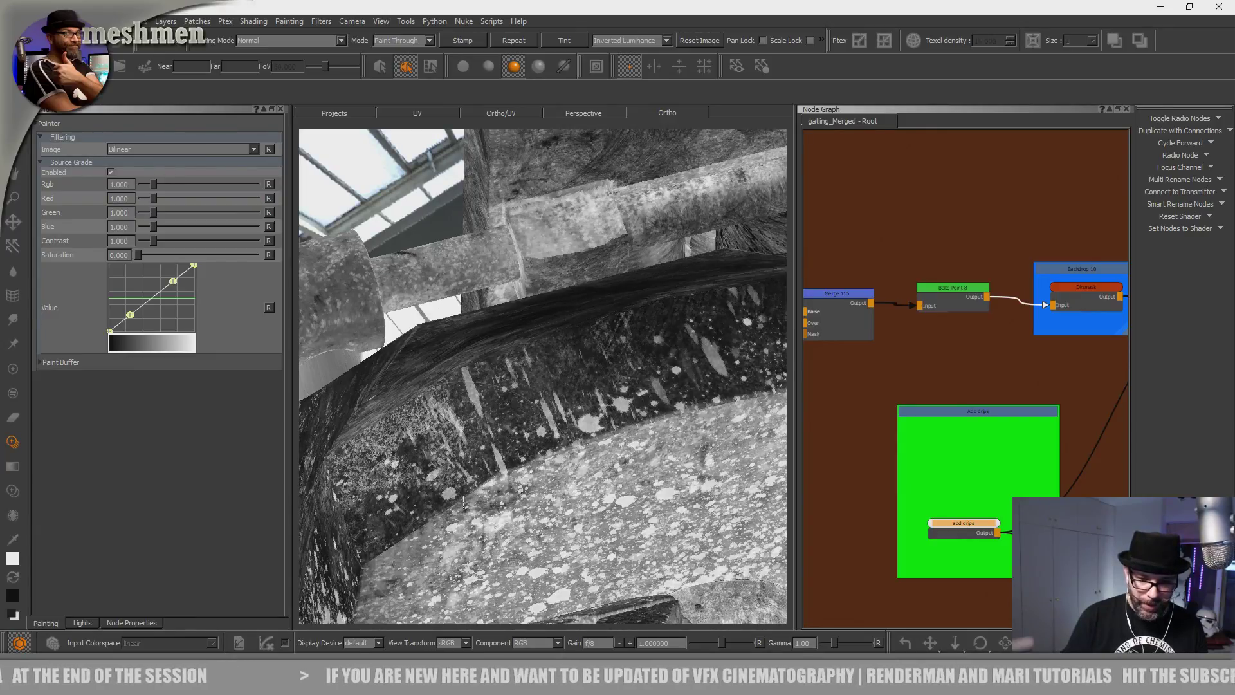
mouse_move(484, 487)
mouse_down()
mouse_move(548, 388)
mouse_move(539, 507)
mouse_up()
mouse_move(535, 376)
mouse_down()
mouse_move(503, 397)
mouse_move(522, 422)
mouse_move(510, 423)
mouse_move(503, 386)
mouse_move(528, 403)
mouse_move(519, 386)
mouse_up()
alt+right_drag(518, 386, 524, 412)
alt+middle_drag(524, 411, 550, 401)
alt+right_drag(551, 401, 558, 379)
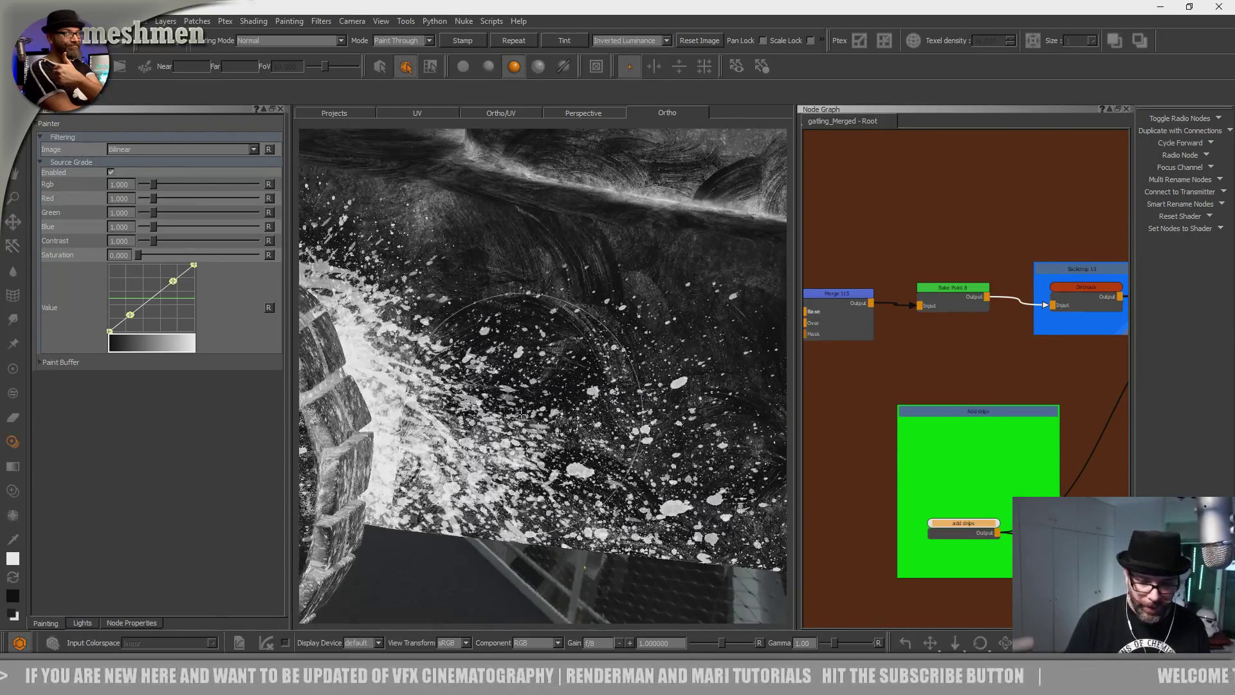
alt+middle_drag(558, 379, 580, 382)
Load the crackSplat splatter brush from the Hard Surface Brushes set.
key(k)
click(512, 380)
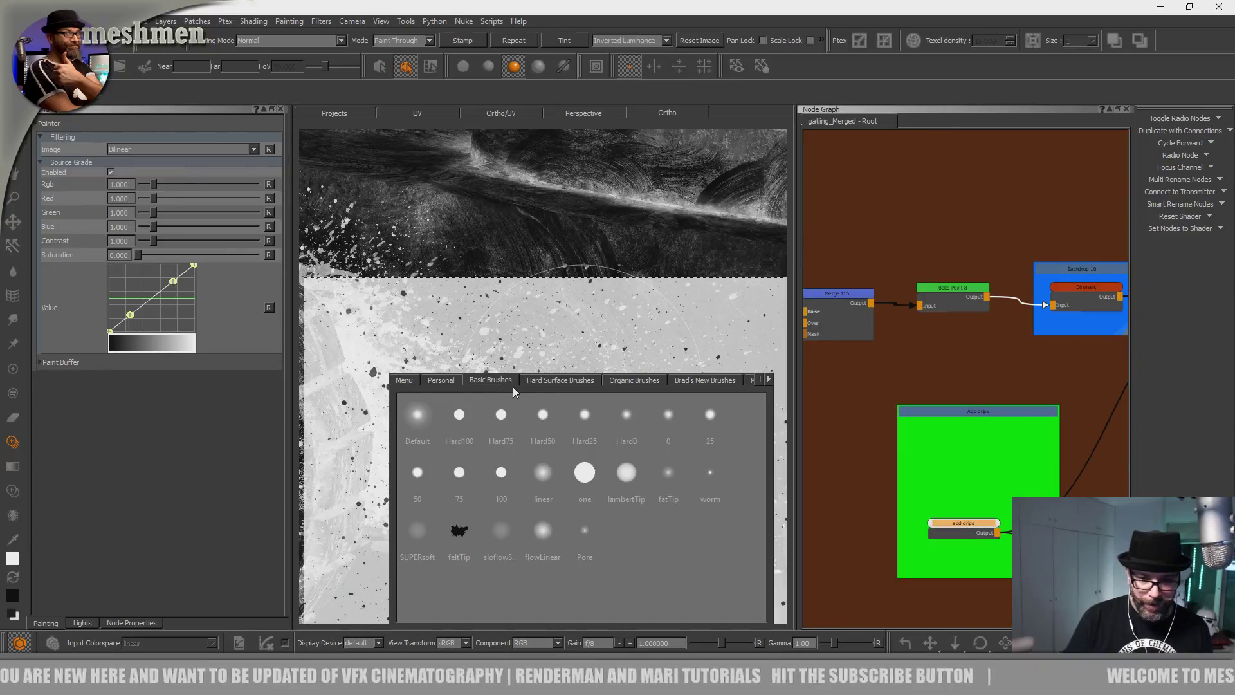
click(556, 380)
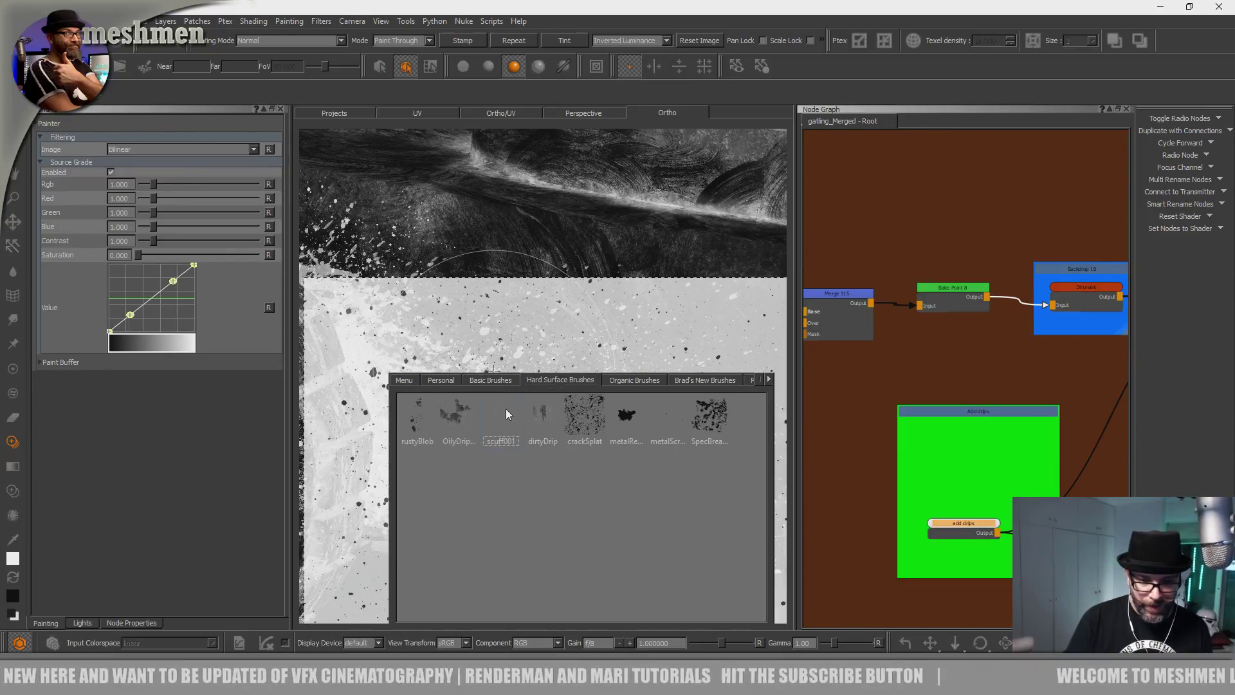
click(569, 411)
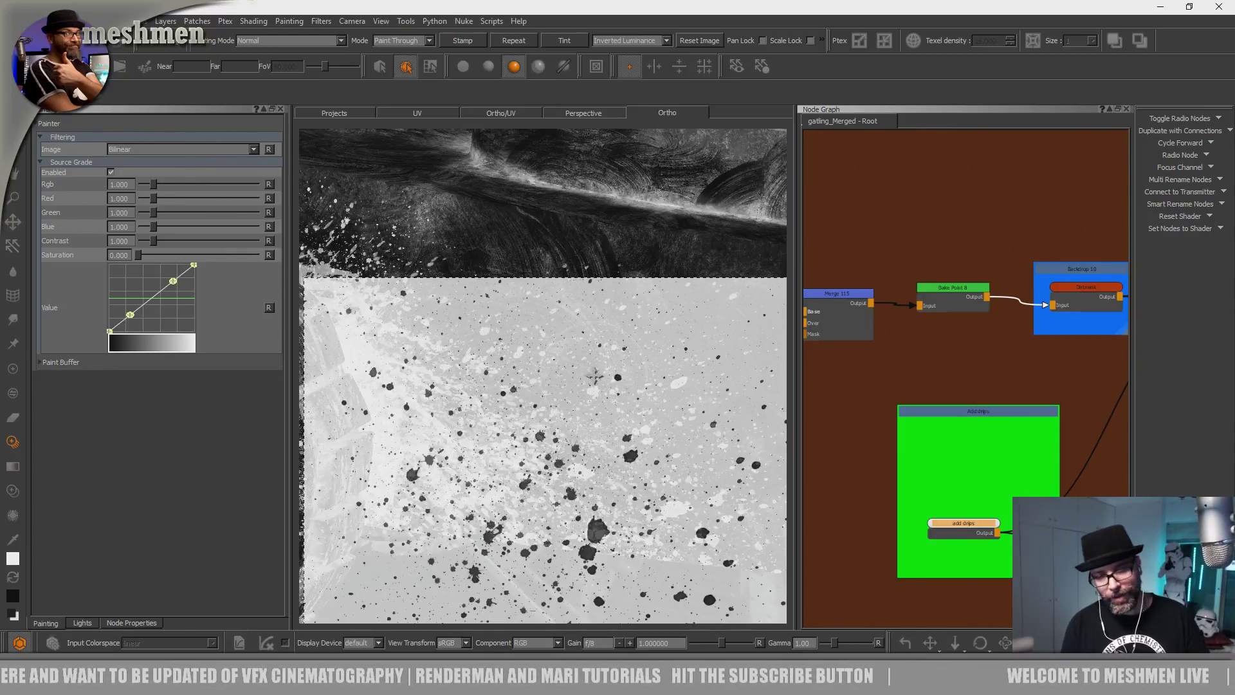
Shrink the splatter image about 30% and paint splatters across the hull.
mouse_move(583, 457)
shift+mouse_down()
mouse_move(578, 380)
mouse_move(522, 391)
mouse_move(582, 418)
mouse_move(579, 441)
shift+mouse_up()
mouse_move(602, 482)
shift+mouse_down()
mouse_move(462, 391)
mouse_move(577, 362)
mouse_move(616, 410)
mouse_move(463, 332)
mouse_move(450, 344)
mouse_move(528, 295)
shift+mouse_up()
mouse_move(417, 311)
mouse_down()
mouse_move(630, 276)
mouse_move(668, 326)
mouse_up()
mouse_move(633, 392)
mouse_down()
mouse_move(584, 421)
mouse_move(476, 345)
mouse_up()
drag(498, 385, 450, 381)
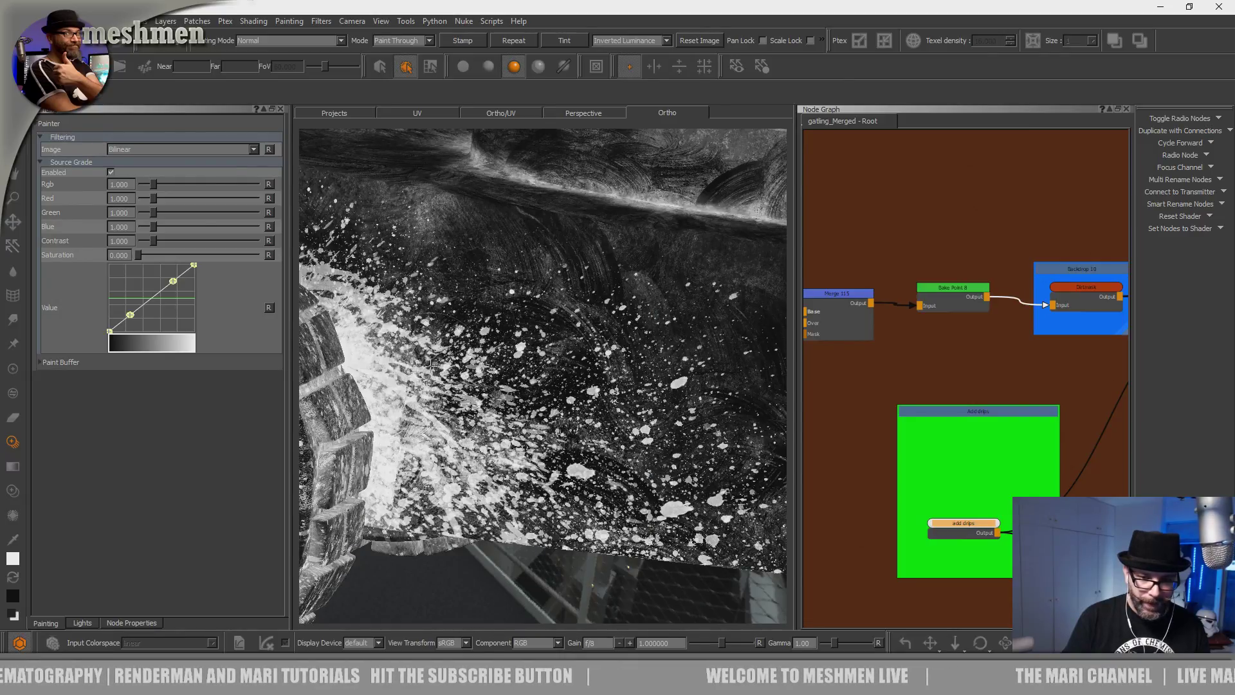
drag(503, 345, 506, 354)
Shift the splatter image down and right and paint more splatters on the hull.
scroll(505, 354, down, 10)
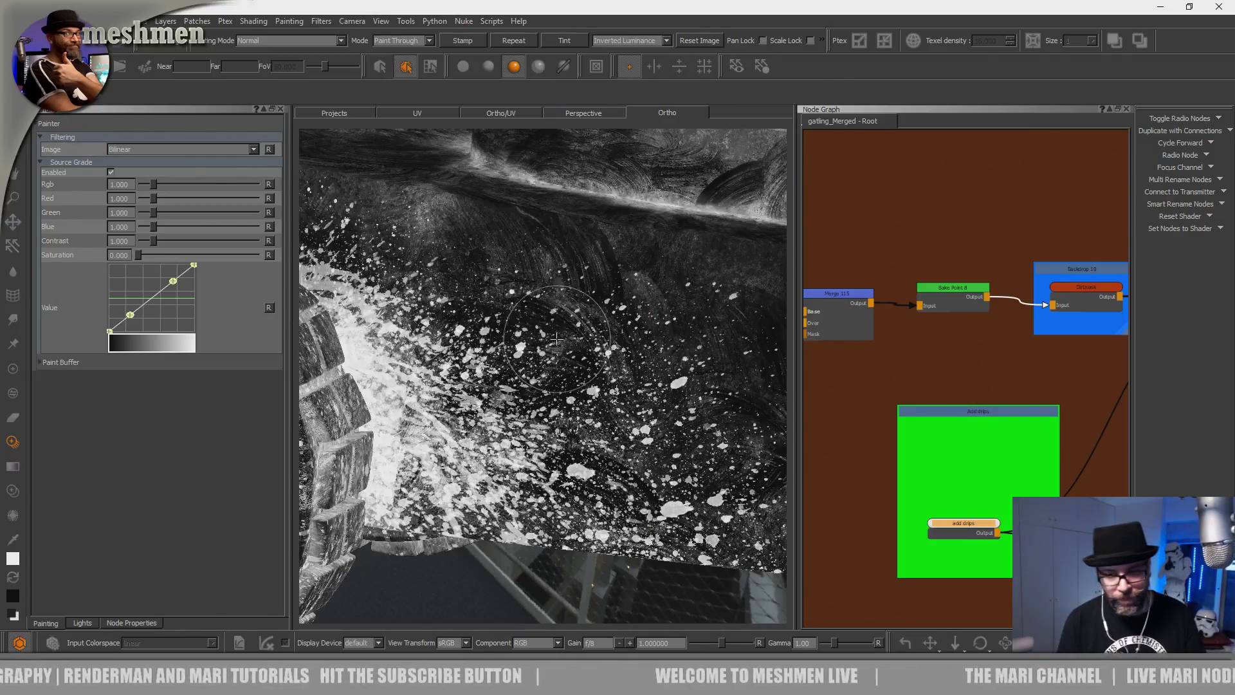
scroll(517, 405, up, 10)
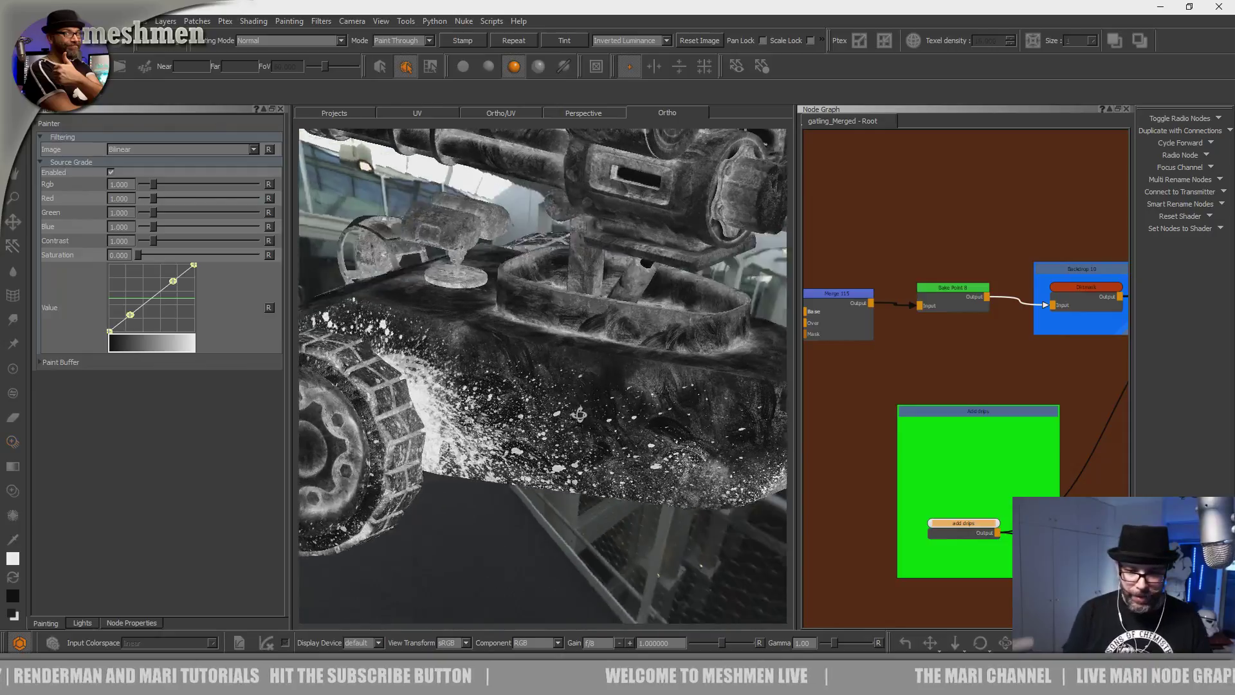
scroll(594, 353, down, 4)
alt+drag(593, 353, 543, 386)
scroll(542, 389, up, 4)
shift+drag(577, 473, 654, 576)
shift+drag(578, 440, 664, 497)
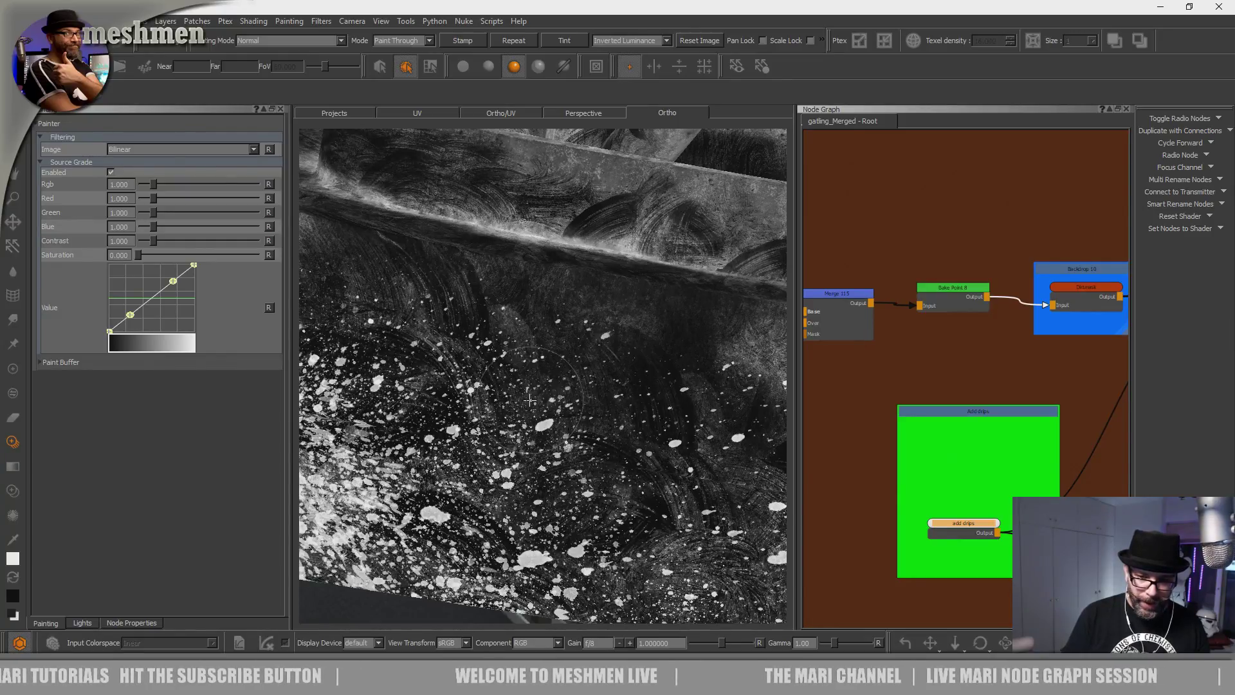
drag(667, 423, 534, 431)
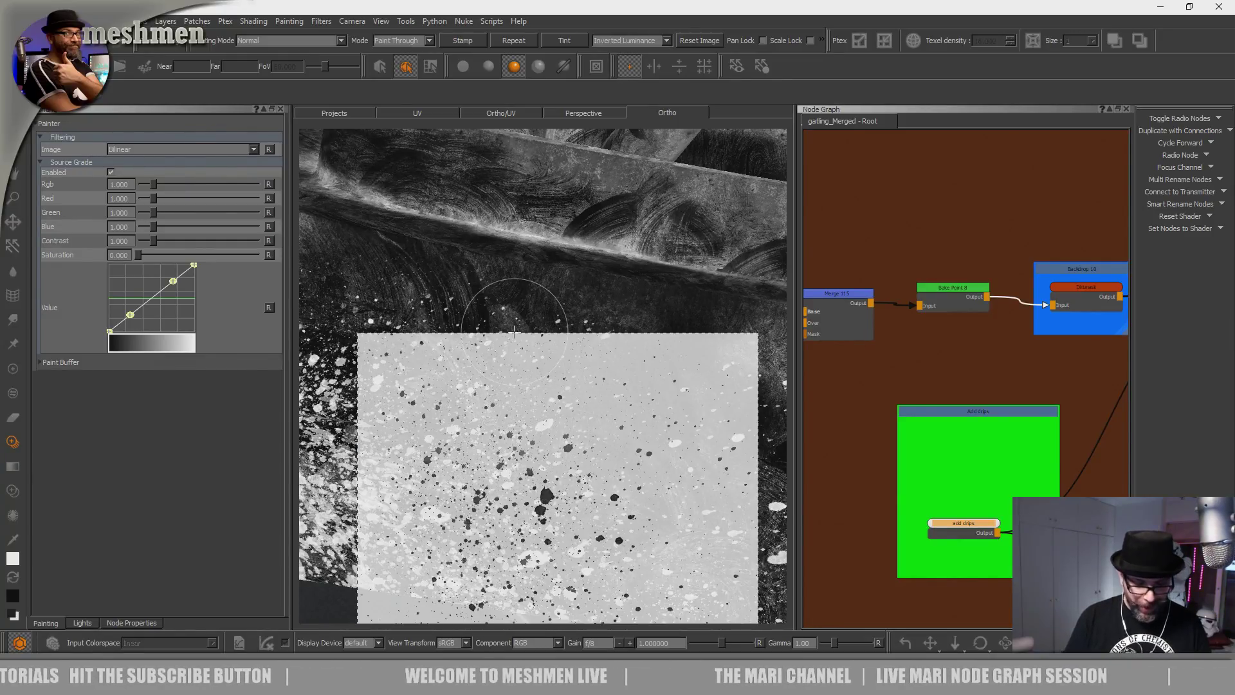
Orbit around the vehicle to inspect the splattered lower hull and treads.
mouse_move(514, 332)
mouse_down()
mouse_move(571, 345)
mouse_move(598, 379)
mouse_move(579, 411)
mouse_move(535, 430)
mouse_move(572, 529)
mouse_up()
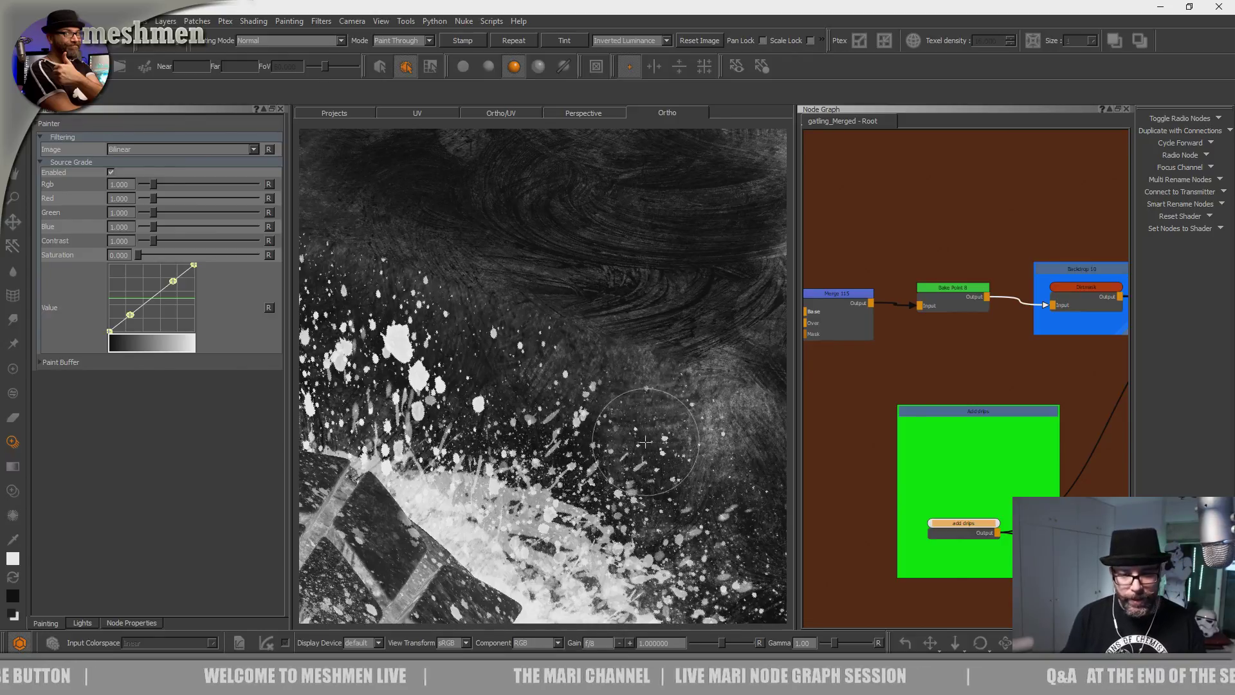
alt+right_drag(642, 441, 547, 425)
mouse_move(546, 425)
alt+mouse_down()
mouse_move(524, 411)
mouse_move(566, 411)
mouse_move(510, 441)
alt+mouse_up()
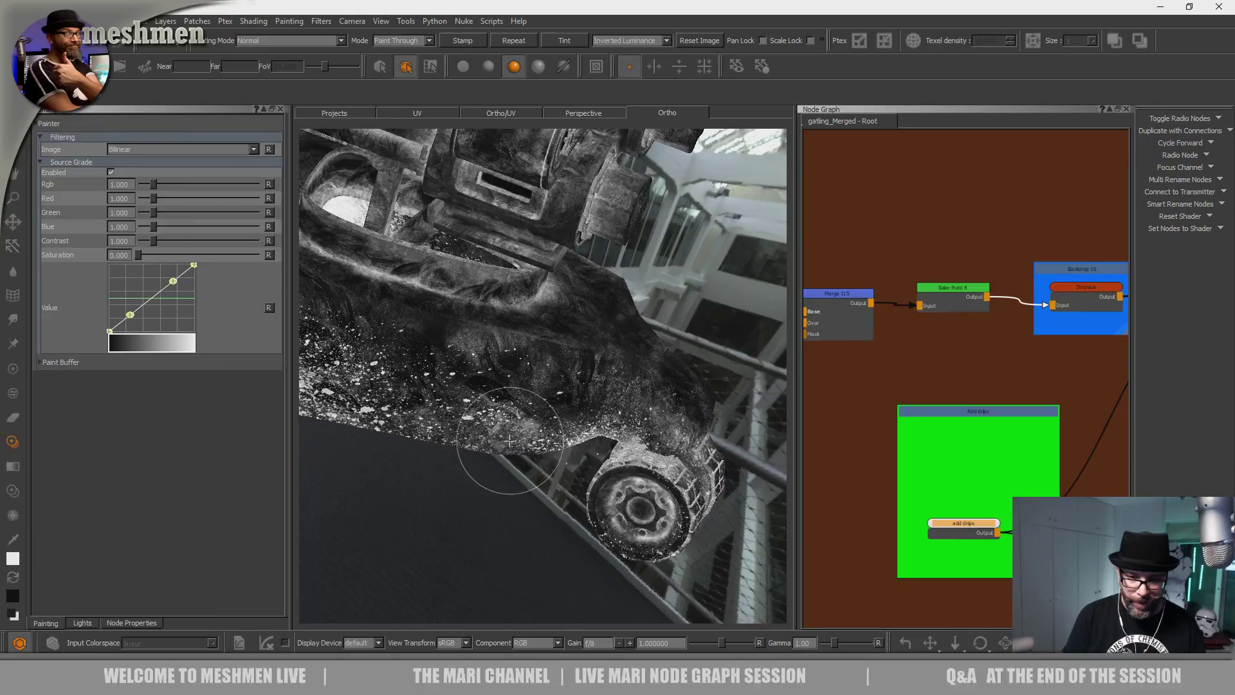
alt+right_drag(510, 441, 650, 437)
mouse_move(649, 438)
alt+mouse_down()
mouse_move(687, 446)
mouse_move(617, 508)
alt+mouse_up()
alt+middle_drag(617, 508, 589, 491)
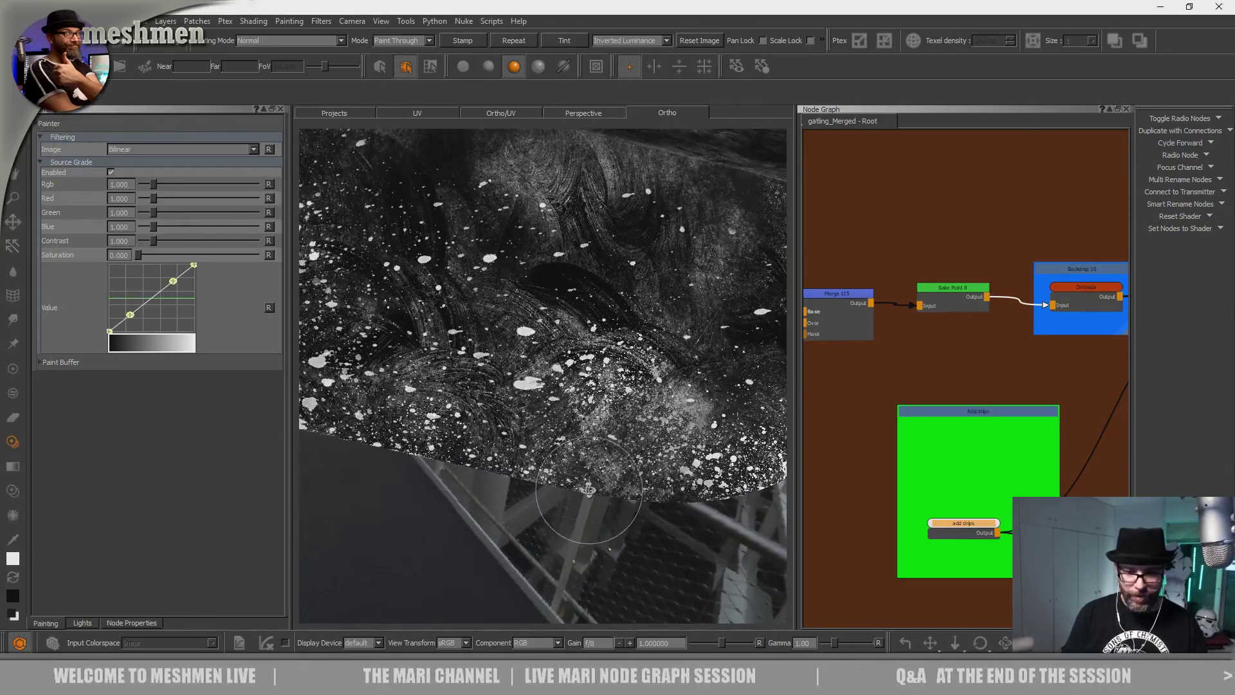
alt+drag(590, 491, 586, 504)
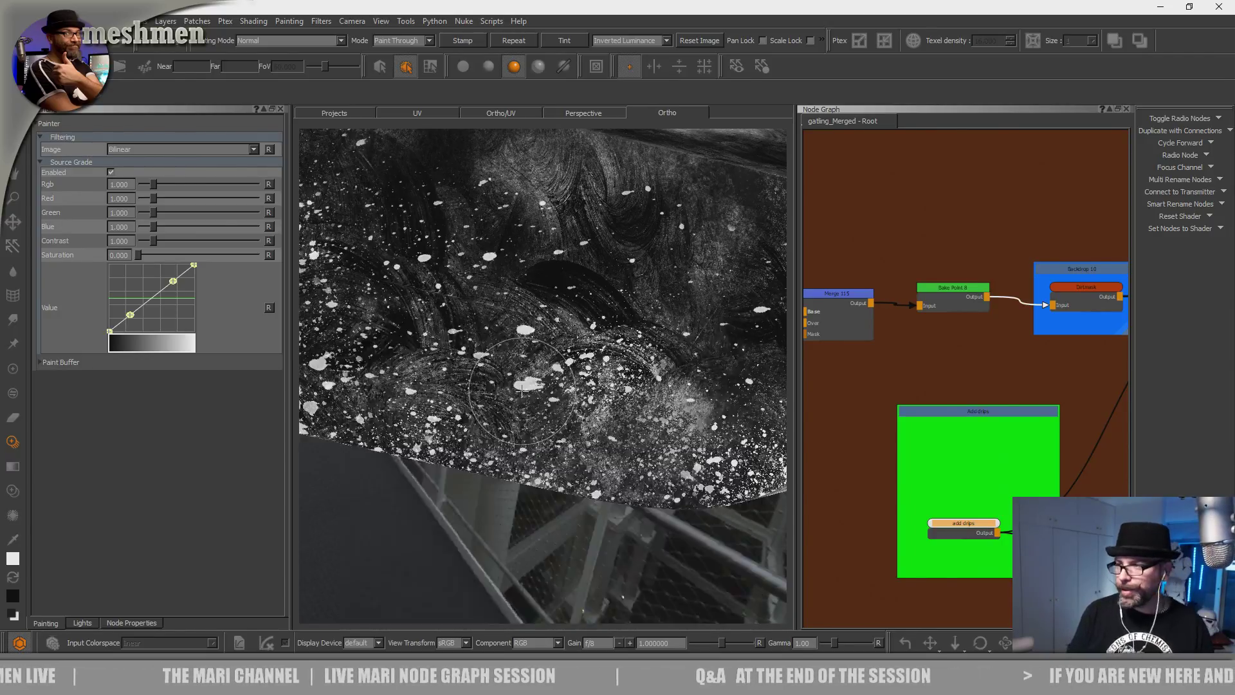
Zoom in on the gun mount rim and paint white splatter dots along it.
alt+drag(520, 406, 580, 470)
alt+middle_drag(581, 469, 598, 535)
alt+right_drag(598, 535, 618, 515)
alt+middle_drag(450, 514, 628, 460)
alt+drag(628, 461, 618, 444)
mouse_move(618, 443)
alt+middle_down()
mouse_move(532, 357)
mouse_move(527, 466)
alt+middle_up()
alt+drag(527, 465, 558, 508)
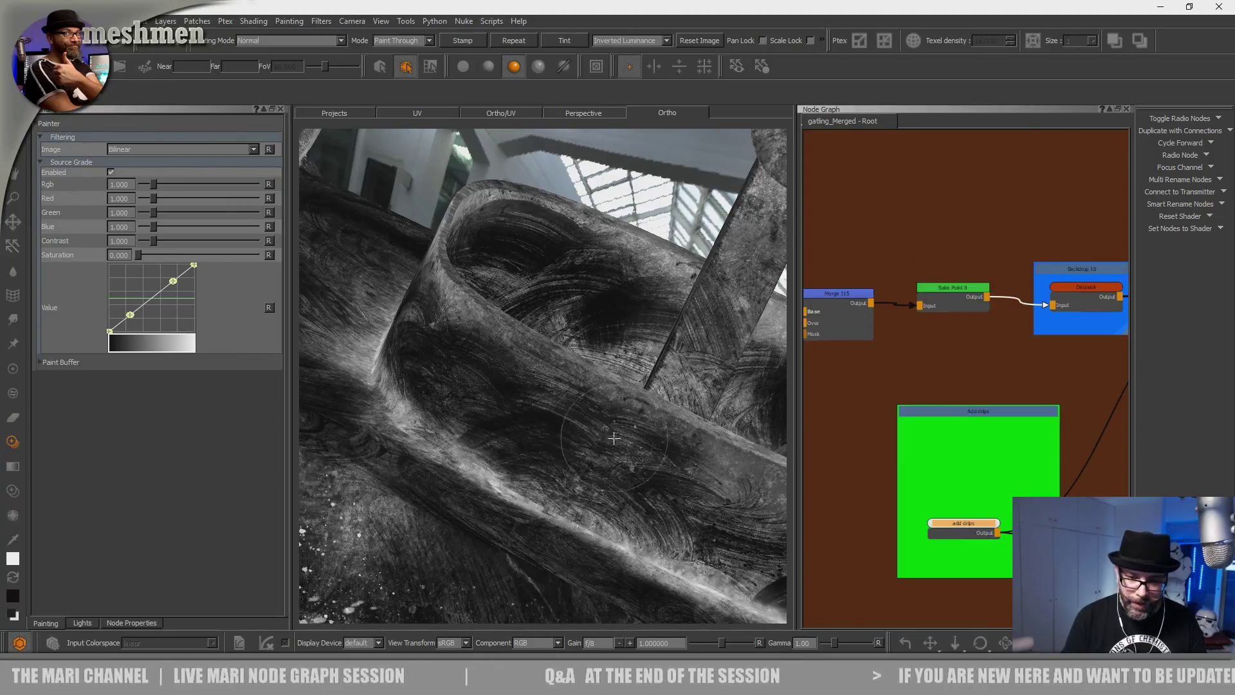
drag(530, 392, 527, 443)
alt+middle_drag(551, 440, 529, 474)
drag(541, 466, 559, 463)
mouse_move(562, 460)
alt+middle_down()
mouse_move(552, 469)
mouse_move(552, 460)
alt+middle_up()
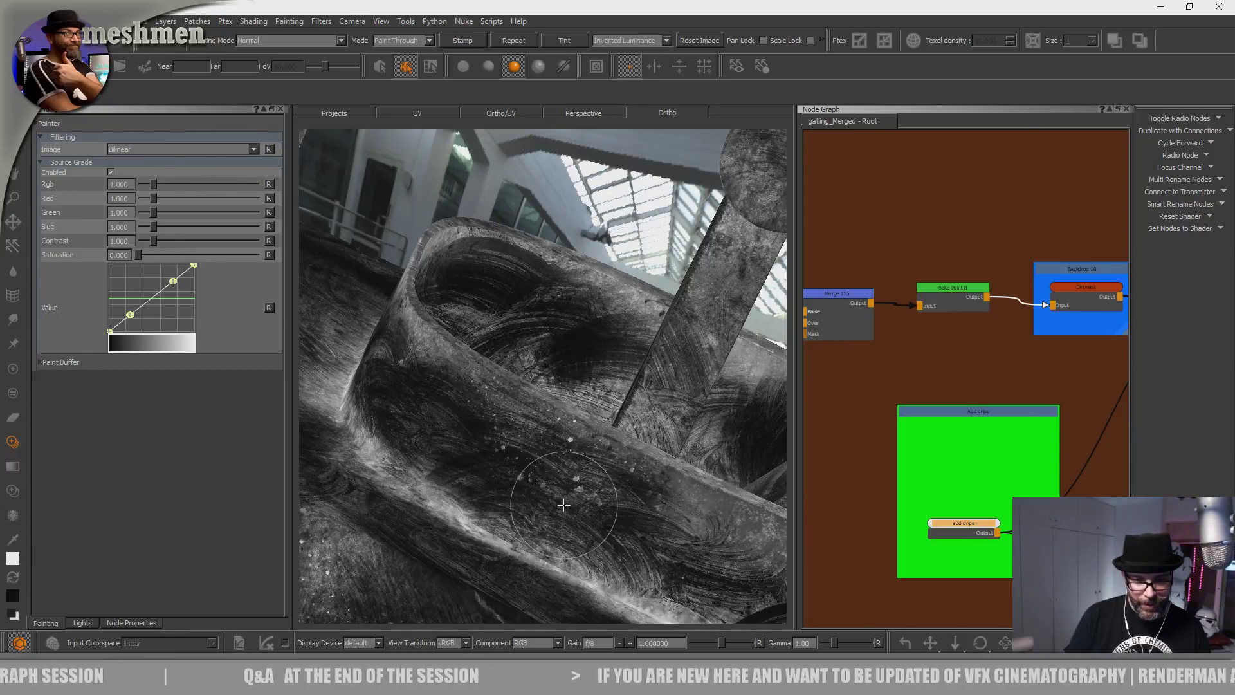
Bring the vehicle's front and its square headlight into close view.
alt+right_drag(563, 505, 463, 482)
alt+drag(463, 482, 559, 463)
alt+right_drag(502, 465, 570, 468)
alt+drag(569, 468, 579, 492)
alt+right_drag(579, 492, 489, 495)
alt+drag(489, 495, 465, 468)
alt+right_drag(465, 468, 598, 470)
alt+middle_drag(598, 469, 482, 473)
alt+drag(482, 473, 511, 468)
alt+middle_drag(511, 468, 504, 465)
Enlarge the splatter image about 1.3x, shrink the brush, and paint a splotch beside the headlight.
mouse_move(504, 465)
alt+right_down()
mouse_move(606, 433)
mouse_move(493, 499)
alt+right_up()
mouse_move(493, 499)
alt+mouse_down()
mouse_move(515, 513)
mouse_move(496, 540)
mouse_move(452, 535)
mouse_move(487, 481)
alt+mouse_up()
ctrl+shift+drag(486, 481, 599, 388)
mouse_move(600, 388)
shift+mouse_down()
mouse_move(594, 408)
mouse_move(551, 422)
shift+mouse_up()
key(r)
drag(570, 421, 555, 422)
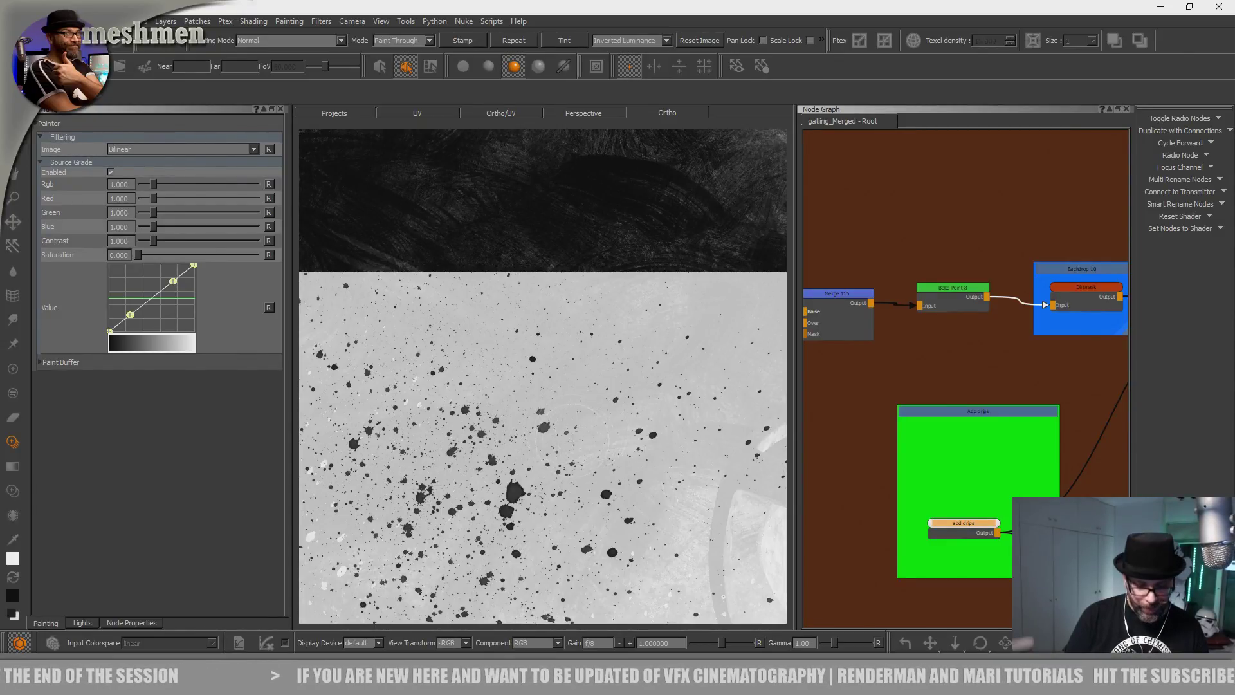
Reposition the splatter image and dab faint, lighter specks onto the surface.
alt+middle_drag(511, 361, 612, 579)
shift+drag(555, 350, 476, 371)
drag(472, 369, 470, 369)
mouse_move(406, 450)
shift+mouse_down()
mouse_move(441, 453)
mouse_move(427, 444)
shift+mouse_up()
drag(430, 448, 439, 455)
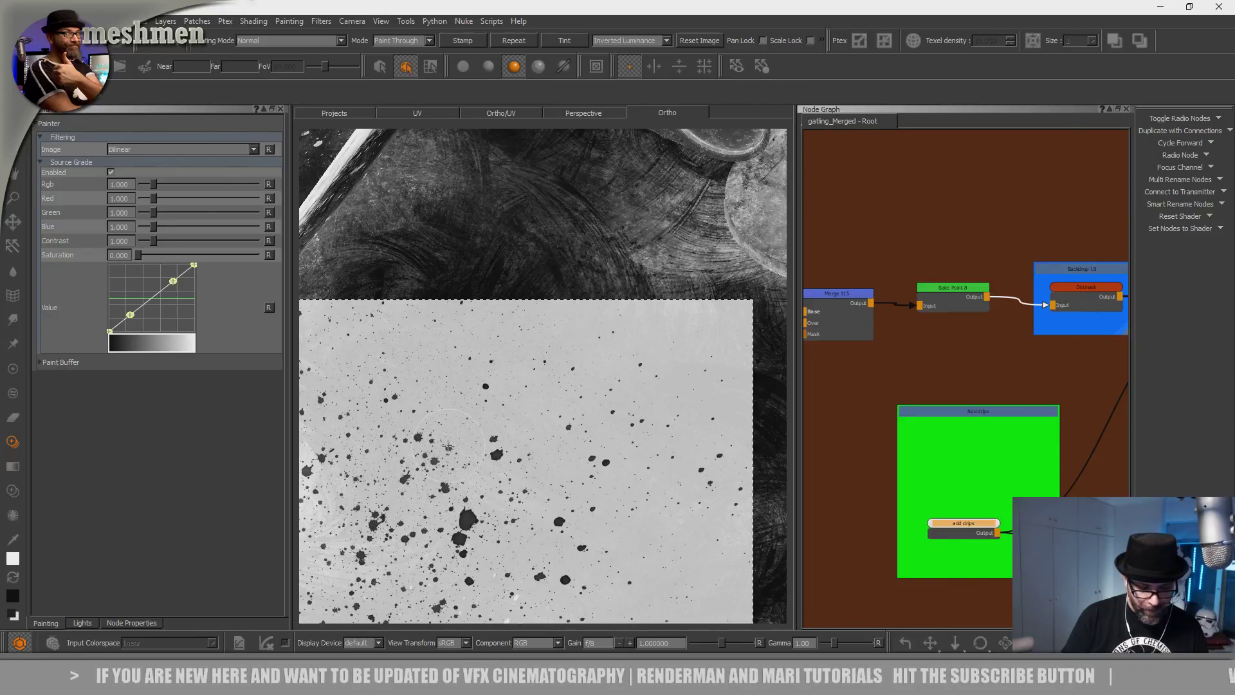
Keep crackSplat as the brush and paint a short splatter stroke.
key(k)
click(448, 456)
mouse_move(454, 395)
mouse_down()
mouse_move(483, 386)
mouse_move(458, 398)
mouse_up()
Frame the whole model, zoom to the dark hood, and paint white specks on it.
key(p)
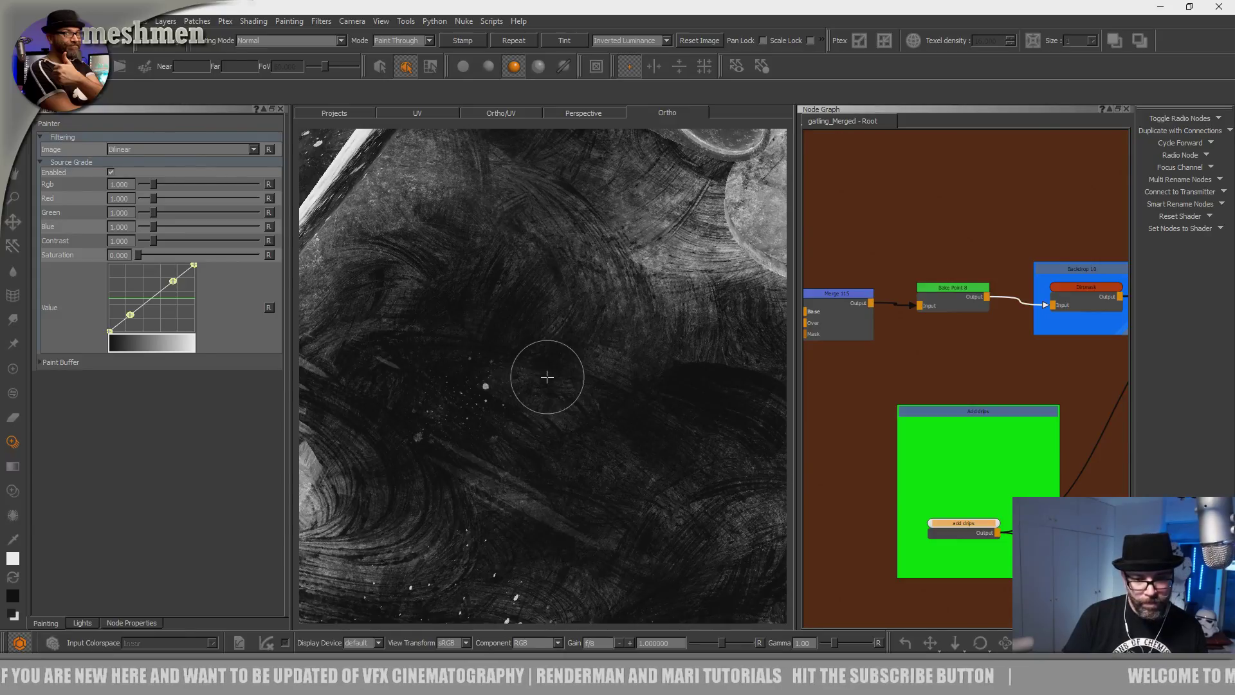
key(a)
mouse_move(422, 442)
alt+mouse_down()
mouse_move(442, 452)
mouse_move(492, 418)
alt+mouse_up()
alt+middle_drag(547, 380, 557, 365)
alt+right_drag(557, 365, 701, 367)
alt+middle_drag(701, 367, 694, 410)
mouse_move(694, 410)
alt+right_down()
mouse_move(576, 411)
mouse_move(534, 438)
alt+right_up()
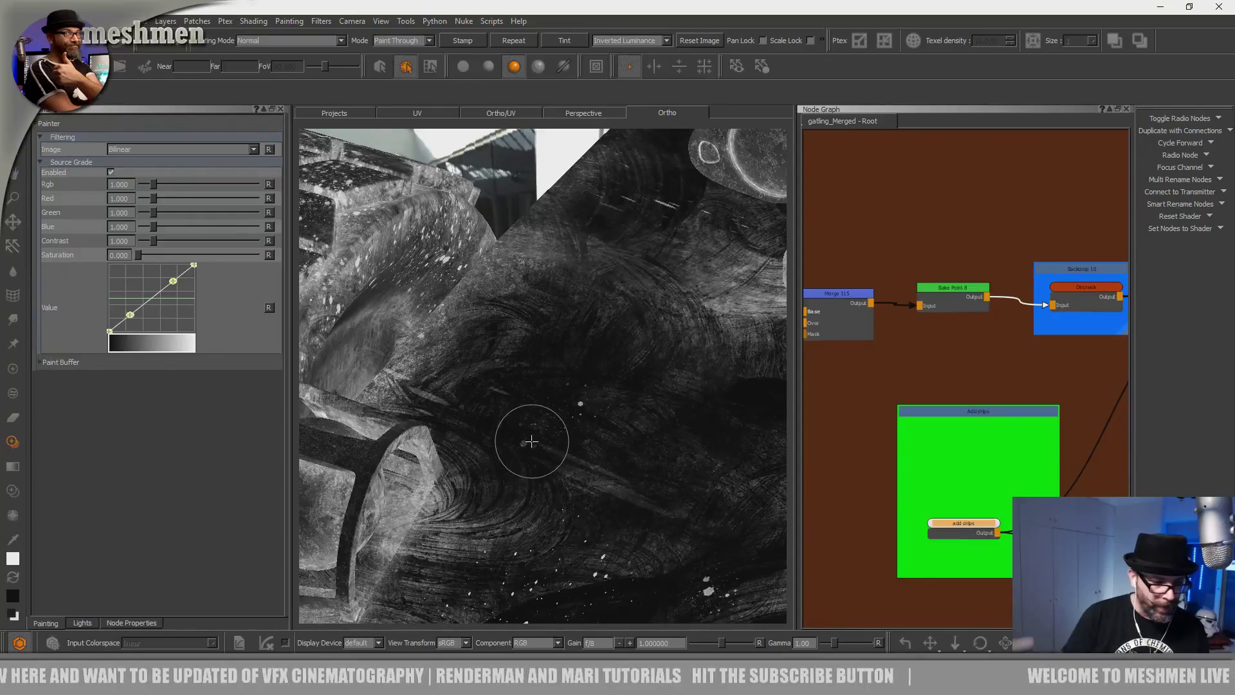
alt+middle_drag(518, 480, 543, 441)
alt+drag(464, 434, 520, 468)
mouse_move(503, 446)
mouse_down()
mouse_move(498, 409)
mouse_move(517, 406)
mouse_up()
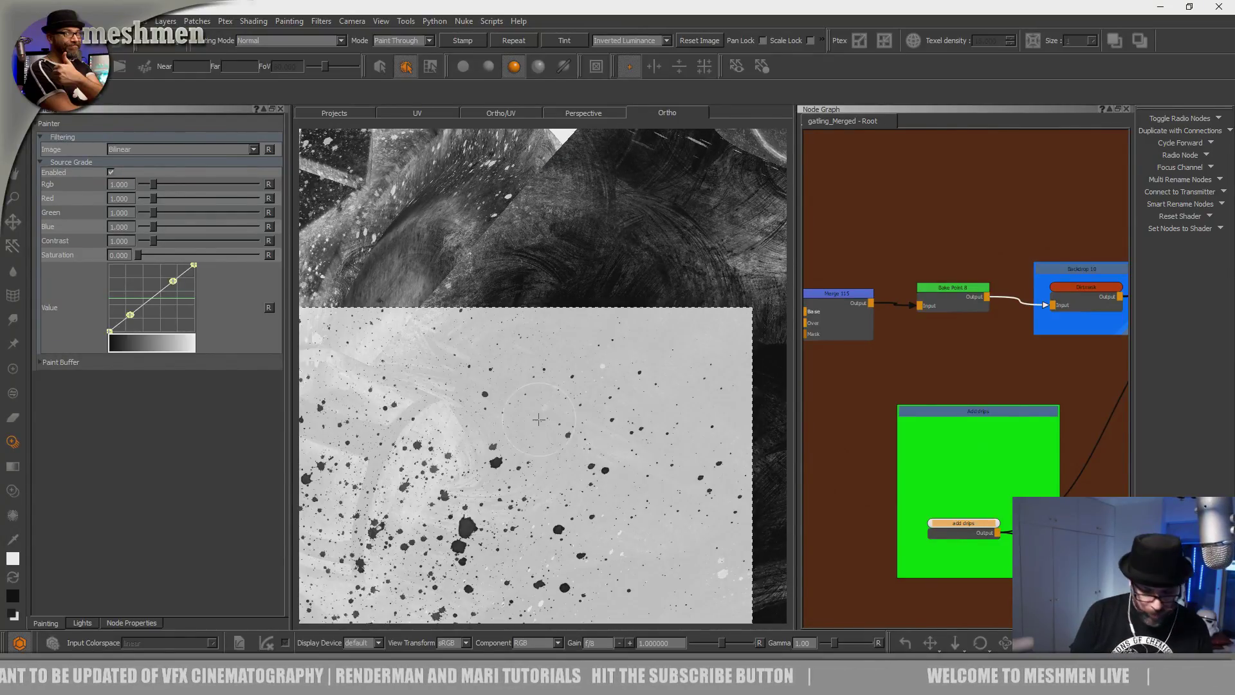
Move to a new patch of surface and paint faint grey splatters.
alt+right_drag(653, 424, 532, 476)
alt+drag(531, 477, 516, 414)
alt+right_drag(515, 413, 617, 436)
alt+middle_drag(416, 459, 662, 325)
alt+right_drag(662, 325, 590, 392)
mouse_move(591, 392)
alt+middle_down()
mouse_move(593, 339)
mouse_move(498, 316)
alt+middle_up()
drag(529, 561, 517, 492)
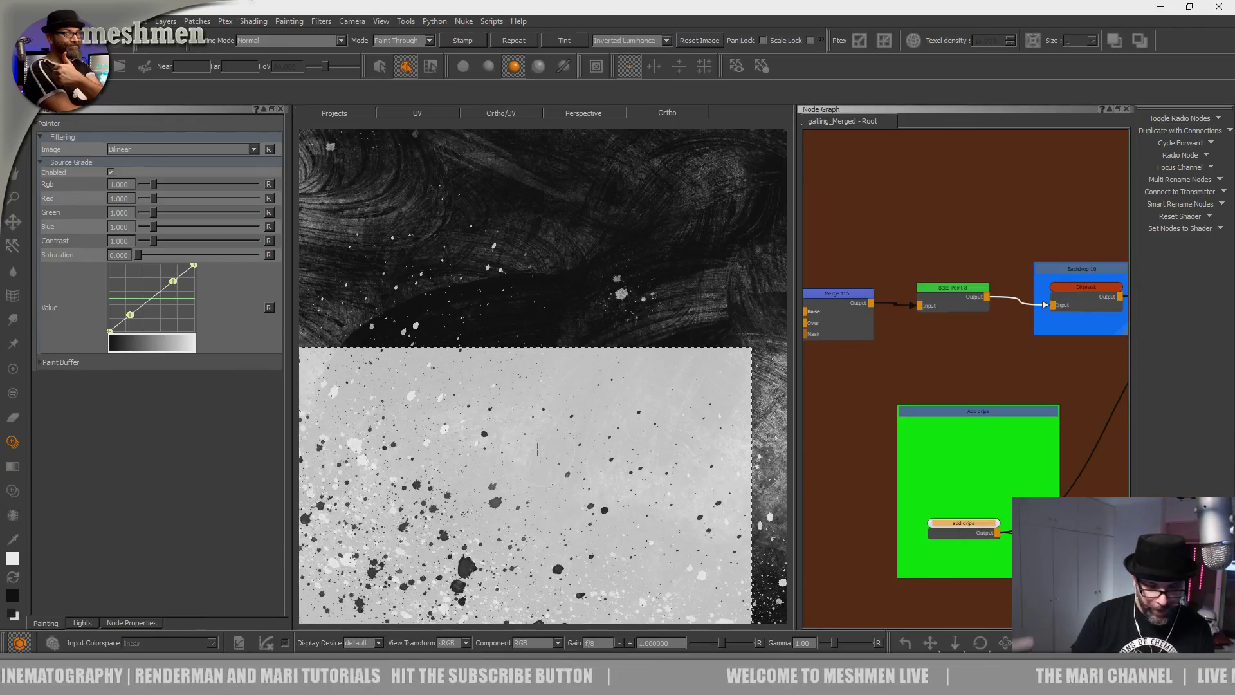
Zoom in on the left headlight and paint splatters near it.
alt+right_drag(552, 414, 514, 385)
mouse_move(514, 386)
alt+mouse_down()
mouse_move(570, 344)
mouse_move(572, 328)
mouse_move(558, 402)
alt+mouse_up()
alt+middle_drag(558, 402, 579, 390)
mouse_move(580, 391)
alt+mouse_down()
mouse_move(554, 379)
mouse_move(532, 394)
alt+mouse_up()
alt+right_drag(532, 393, 582, 460)
mouse_move(582, 459)
alt+mouse_down()
mouse_move(546, 477)
mouse_move(546, 496)
mouse_move(571, 442)
mouse_move(489, 500)
alt+mouse_up()
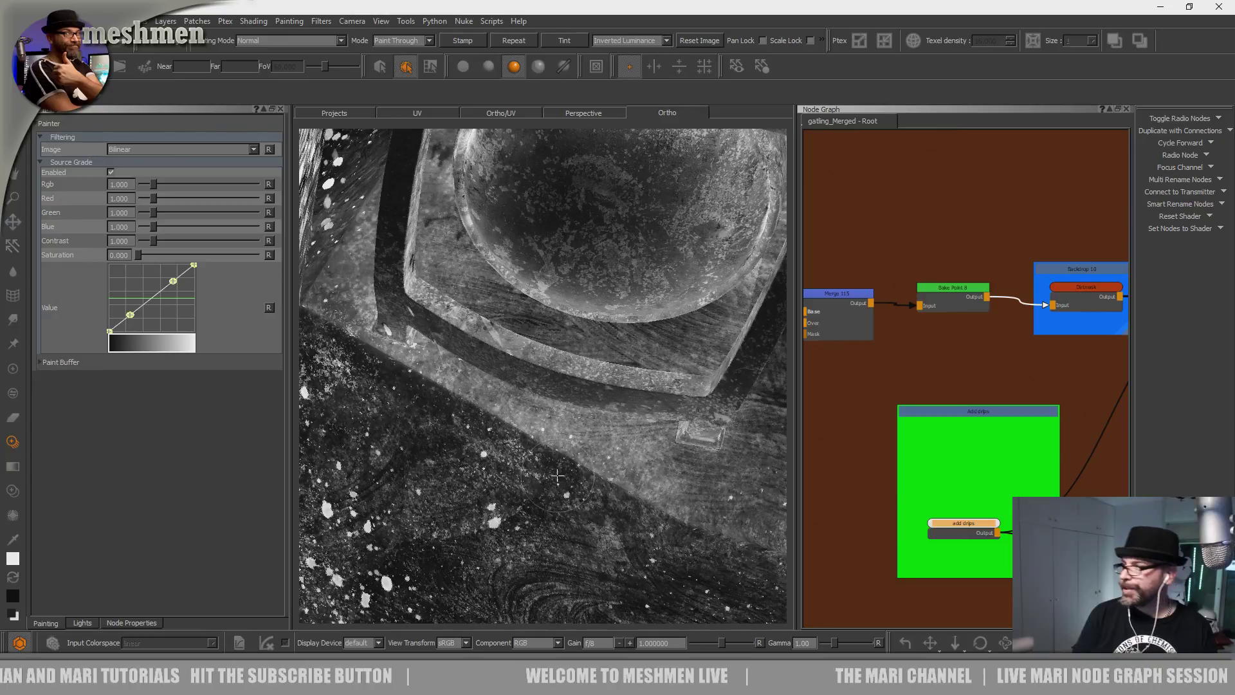
drag(565, 459, 550, 476)
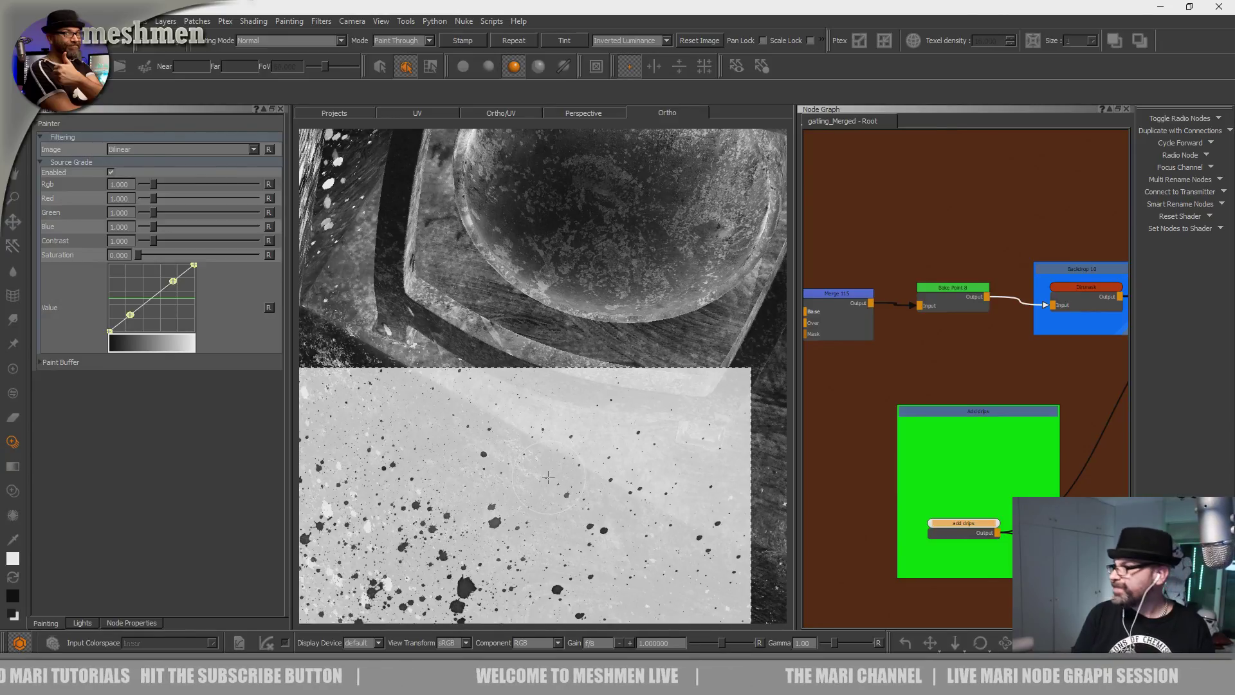
Frame the round lamp and paint bright splatters across the sphere and its bar.
alt+middle_drag(548, 477, 602, 537)
shift+middle_drag(497, 525, 573, 420)
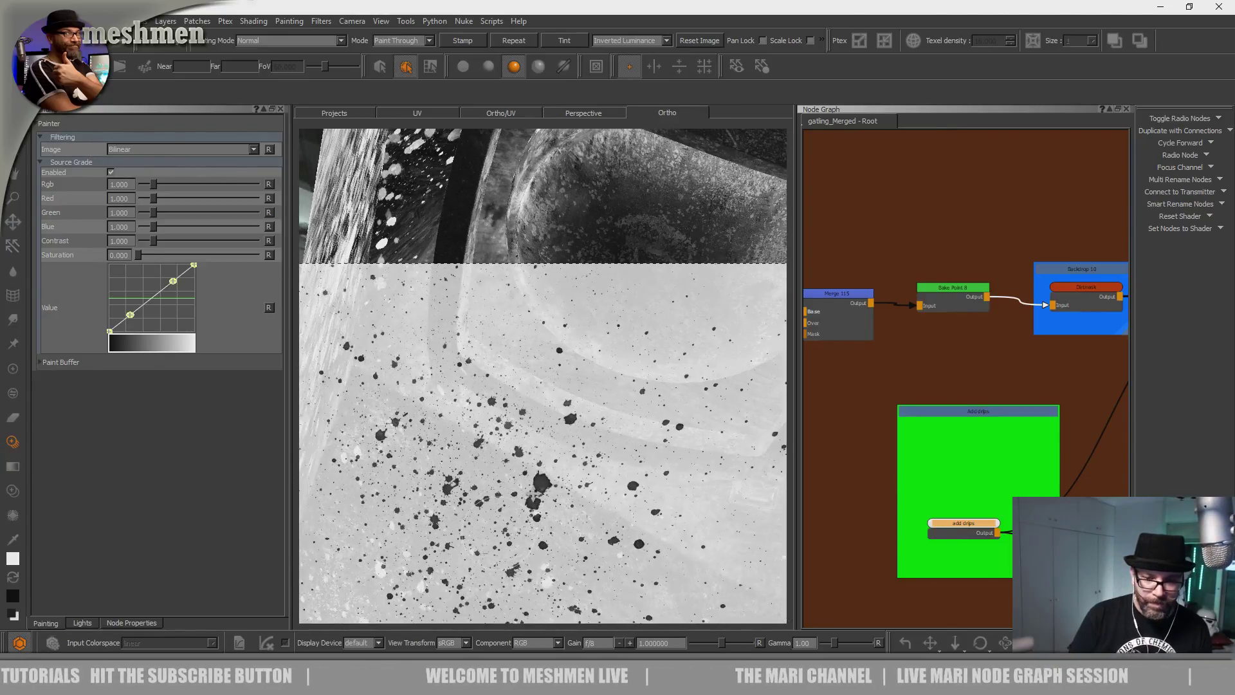
alt+drag(496, 531, 521, 476)
alt+middle_drag(521, 468, 508, 524)
alt+drag(507, 523, 480, 544)
shift+middle_drag(480, 543, 491, 552)
mouse_move(570, 389)
mouse_down()
mouse_move(569, 419)
mouse_move(519, 490)
mouse_move(415, 571)
mouse_move(405, 550)
mouse_up()
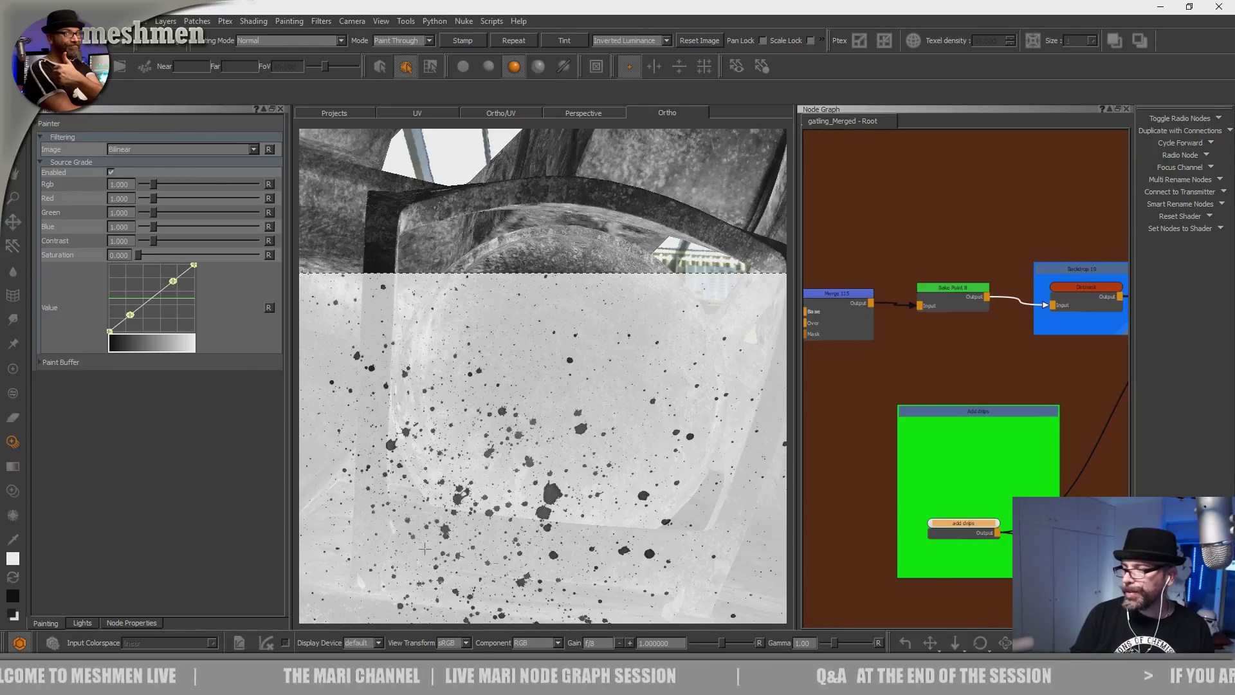
Paint white splatters around the lamp surround.
alt+drag(508, 411, 553, 450)
alt+right_drag(553, 450, 501, 444)
alt+drag(502, 443, 480, 485)
shift+drag(479, 486, 484, 500)
mouse_move(493, 393)
mouse_down()
mouse_move(483, 357)
mouse_move(483, 372)
mouse_move(552, 348)
mouse_up()
alt+right_drag(553, 348, 508, 431)
Orbit and zoom around the spherical lamp to review the splatters.
mouse_move(508, 431)
alt+mouse_down()
mouse_move(528, 446)
mouse_move(473, 444)
alt+mouse_up()
alt+middle_drag(472, 443, 475, 469)
alt+drag(475, 469, 534, 418)
mouse_move(534, 418)
alt+right_down()
mouse_move(577, 362)
mouse_move(546, 399)
alt+right_up()
mouse_move(546, 398)
alt+mouse_down()
mouse_move(491, 414)
mouse_move(544, 438)
mouse_move(527, 413)
mouse_move(545, 451)
alt+mouse_up()
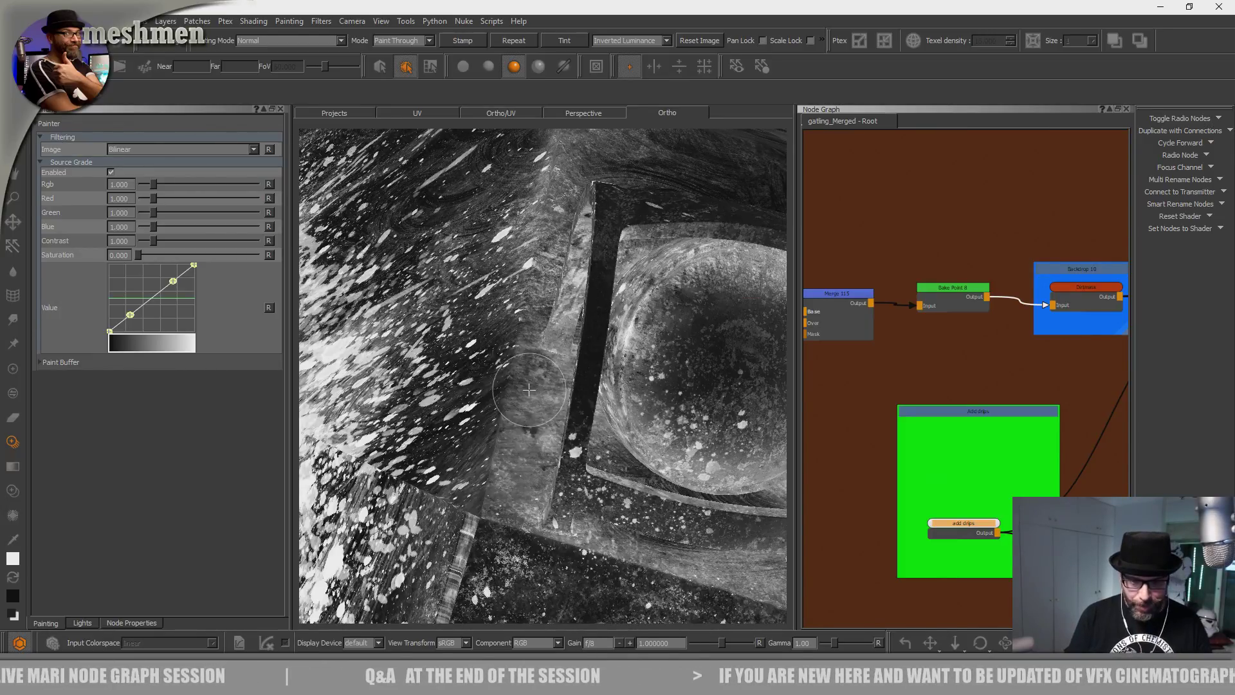
alt+right_drag(529, 389, 479, 380)
mouse_move(479, 379)
alt+mouse_down()
mouse_move(559, 487)
mouse_move(528, 466)
alt+mouse_up()
alt+right_drag(527, 466, 573, 460)
mouse_move(573, 460)
alt+mouse_down()
mouse_move(540, 444)
mouse_move(512, 454)
alt+mouse_up()
Look over the wheel-side body, then reframe the whole model from a low front view.
alt+middle_drag(512, 455, 520, 385)
shift+drag(522, 412, 540, 493)
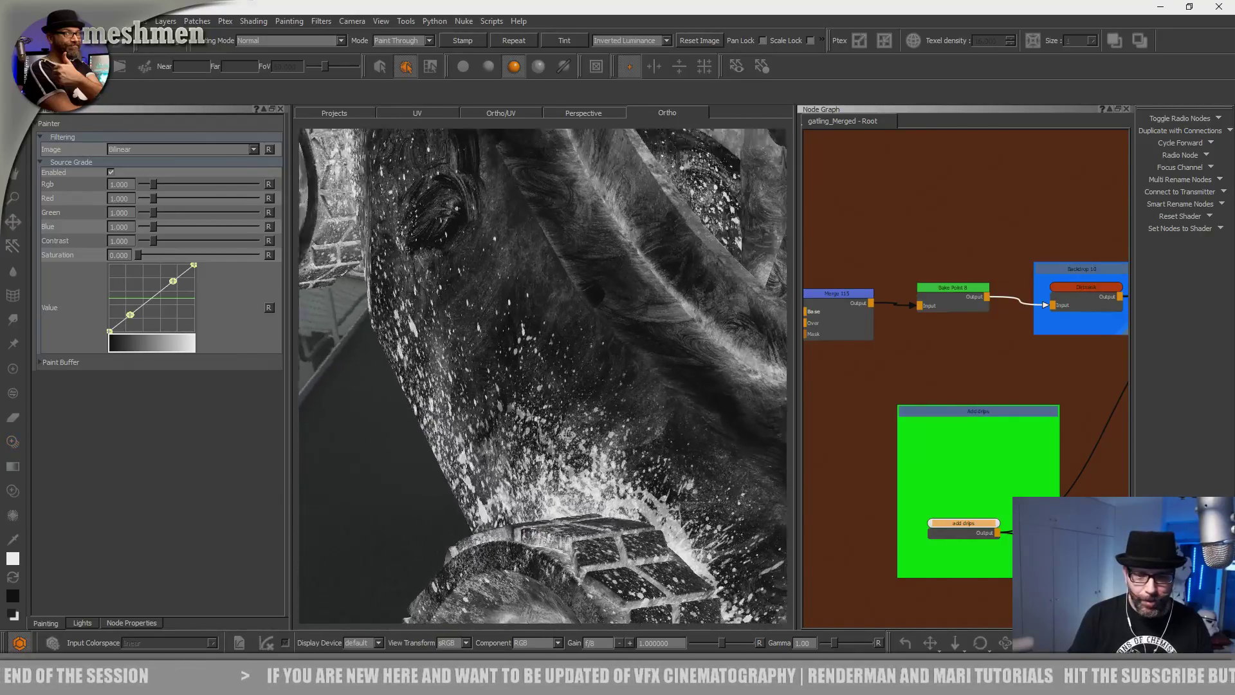
alt+middle_drag(596, 392, 613, 553)
alt+drag(538, 490, 543, 514)
alt+right_drag(544, 482, 546, 388)
shift+middle_drag(532, 503, 501, 532)
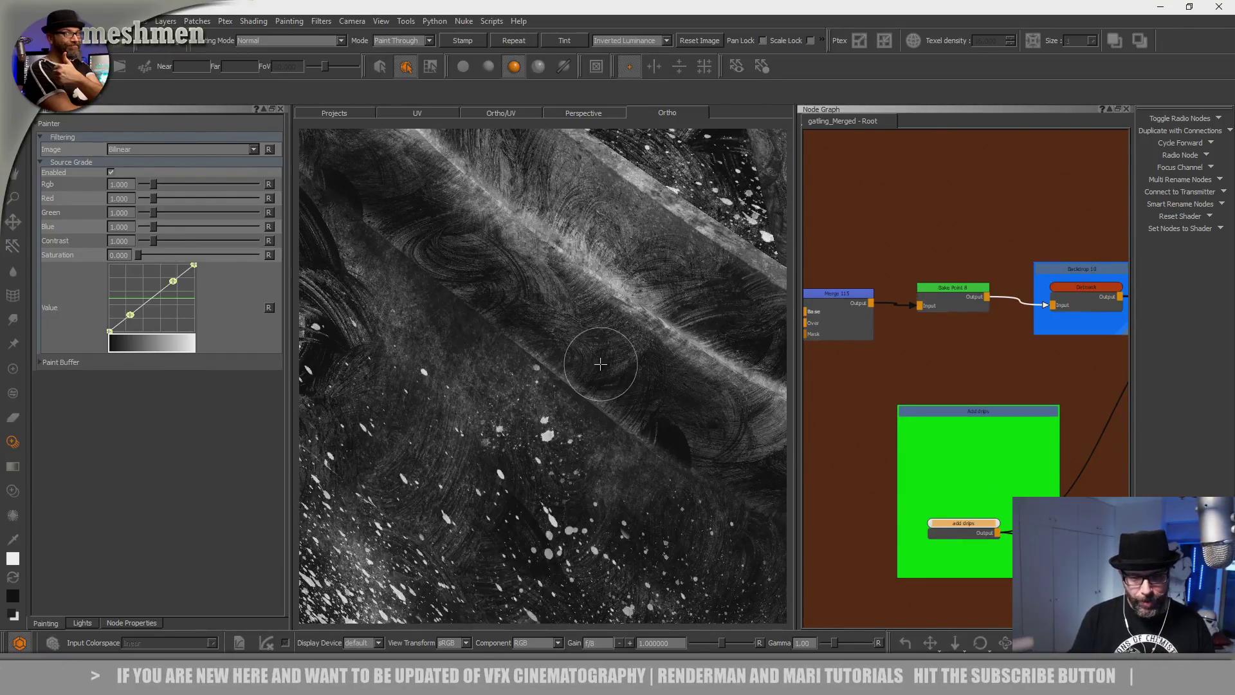
key(a)
alt+drag(469, 421, 524, 363)
alt+right_drag(524, 443, 534, 373)
Zoom in on the body panel near the disks and paint short splatter strokes.
alt+middle_drag(477, 440, 496, 352)
alt+right_drag(496, 412, 501, 360)
mouse_move(505, 398)
alt+middle_down()
mouse_move(520, 386)
mouse_move(495, 434)
alt+middle_up()
alt+middle_drag(457, 353, 532, 441)
alt+right_drag(532, 441, 518, 459)
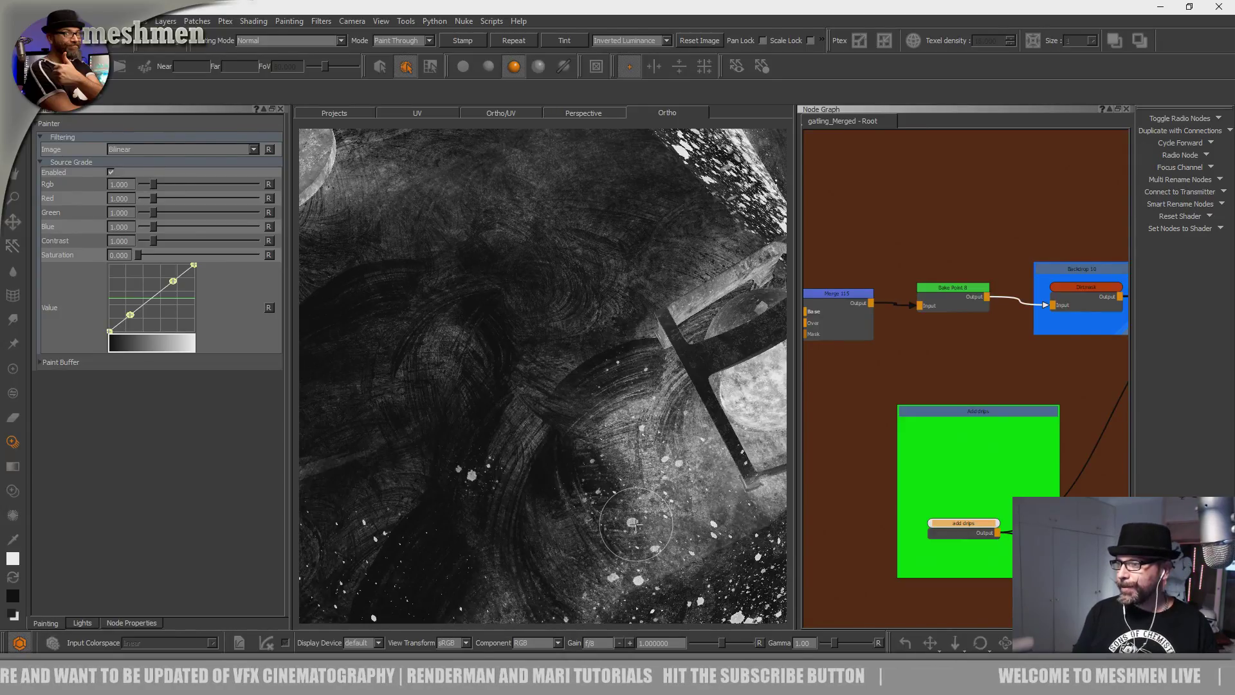
alt+middle_drag(571, 341, 643, 423)
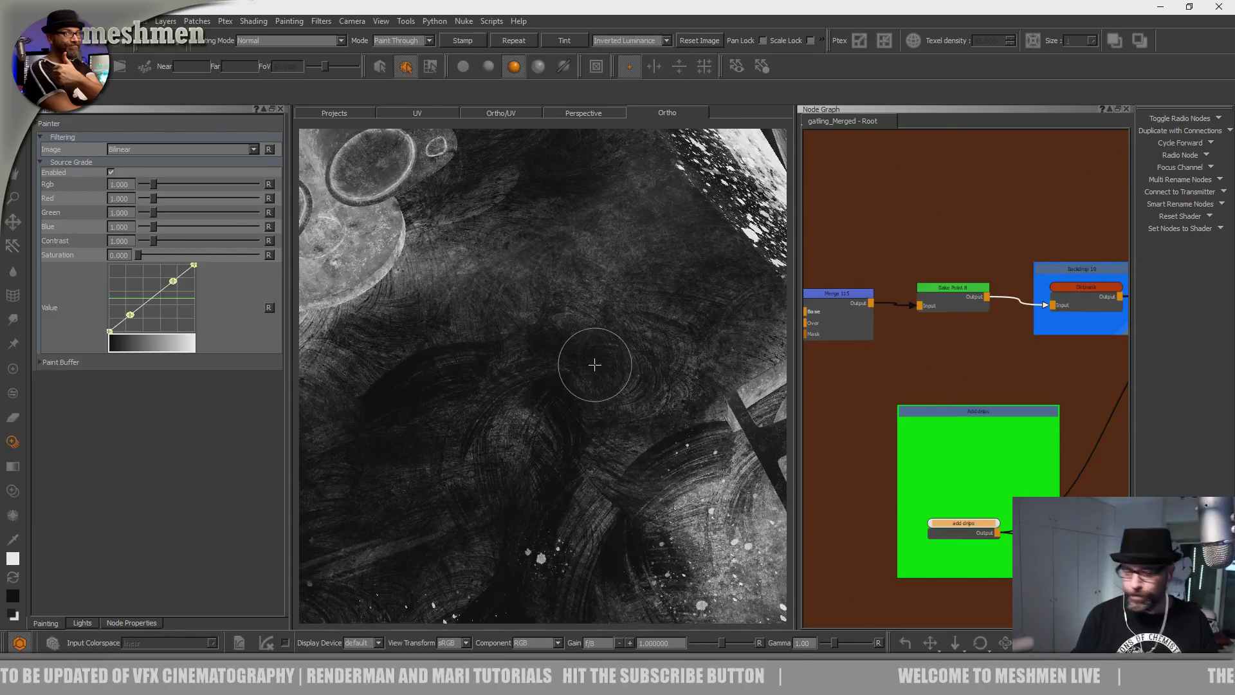
alt+middle_drag(594, 364, 629, 379)
alt+right_drag(562, 386, 543, 399)
mouse_move(551, 405)
shift+mouse_down()
mouse_move(572, 429)
mouse_move(547, 387)
shift+mouse_up()
drag(577, 453, 584, 458)
Paint faint splatters across the dark body panel.
alt+middle_drag(493, 396, 572, 420)
mouse_move(508, 435)
shift+mouse_down()
mouse_move(506, 455)
mouse_move(501, 445)
shift+mouse_up()
drag(481, 458, 475, 449)
mouse_move(456, 406)
mouse_down()
mouse_move(495, 462)
mouse_move(562, 506)
mouse_up()
drag(458, 478, 461, 483)
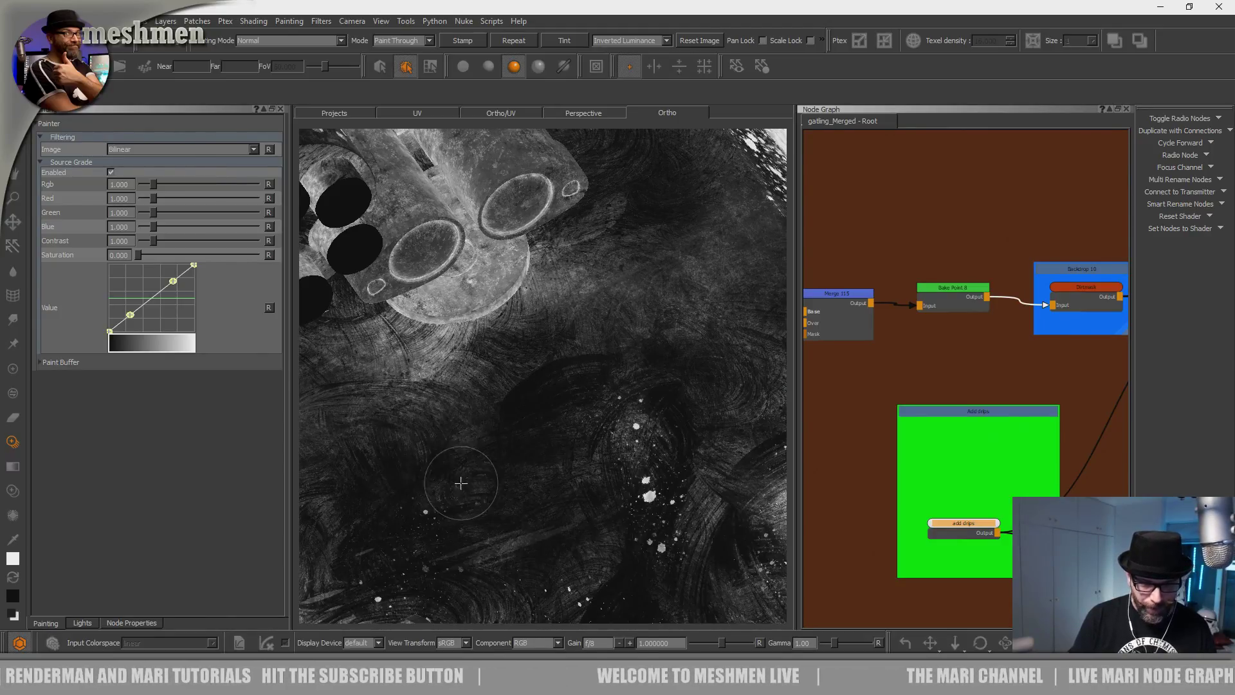
Orbit to another dark surface and paint light specks upward across it.
mouse_move(484, 416)
alt+mouse_down()
mouse_move(488, 394)
mouse_move(558, 409)
alt+mouse_up()
alt+right_drag(488, 390, 533, 384)
alt+middle_drag(513, 381, 457, 365)
shift+drag(490, 499, 476, 521)
drag(505, 478, 506, 440)
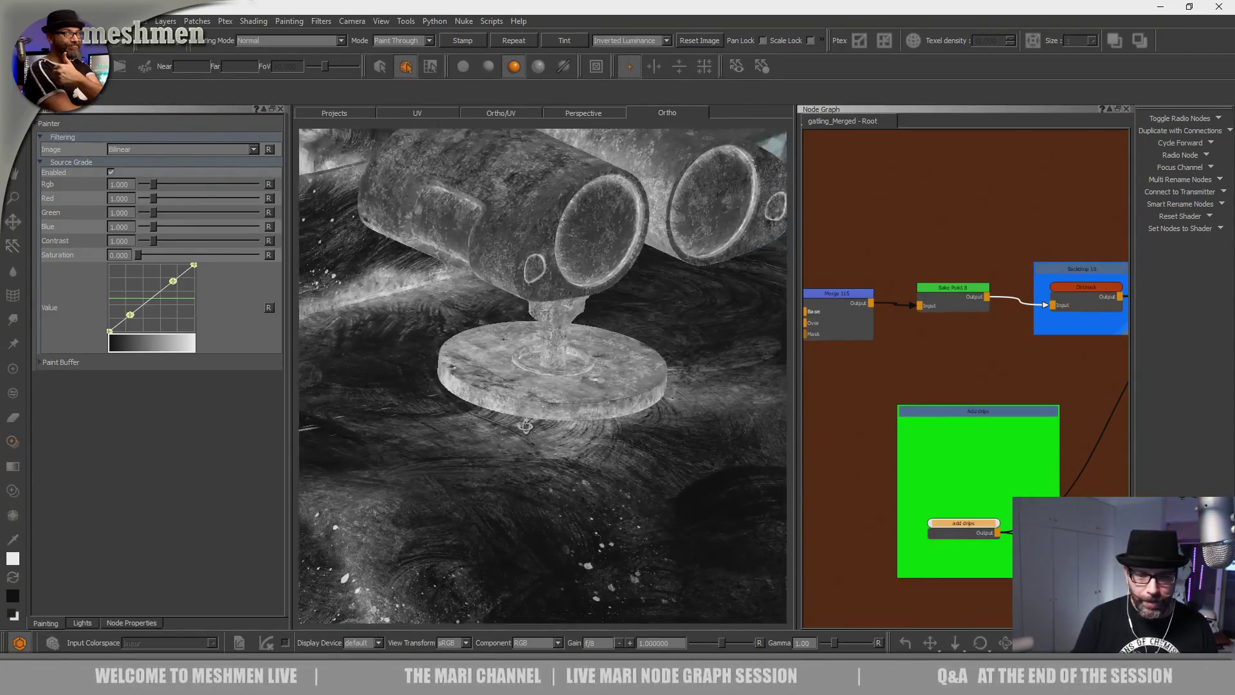
Bring the disc and slot behind the gatling gun into view for painting.
middle_drag(515, 369, 467, 416)
alt+drag(467, 417, 492, 383)
alt+right_drag(492, 383, 444, 411)
alt+drag(444, 411, 387, 457)
alt+middle_drag(387, 457, 537, 514)
alt+right_drag(412, 412, 515, 386)
alt+middle_drag(322, 366, 466, 422)
alt+drag(386, 386, 467, 424)
alt+middle_drag(467, 424, 359, 283)
alt+right_drag(358, 284, 418, 406)
alt+middle_drag(419, 405, 443, 424)
shift+drag(444, 424, 525, 475)
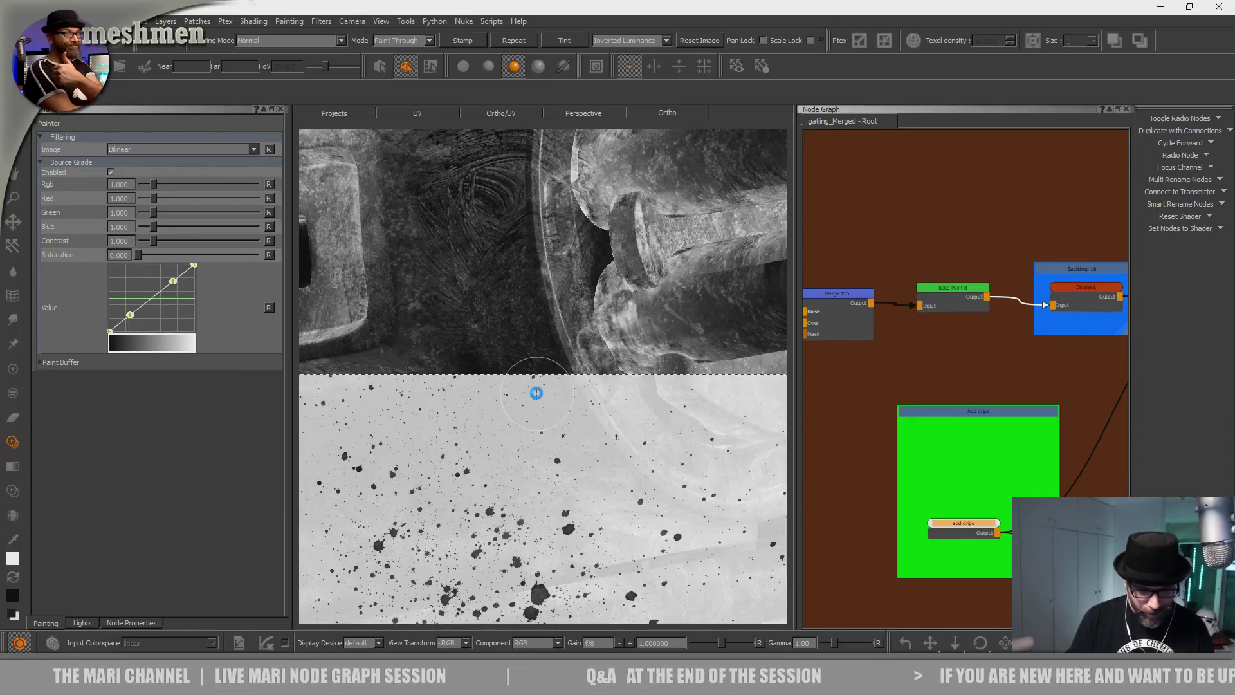
Frame the slot plate and slide the splatter image over it.
alt+middle_drag(493, 428, 510, 416)
alt+drag(510, 416, 563, 422)
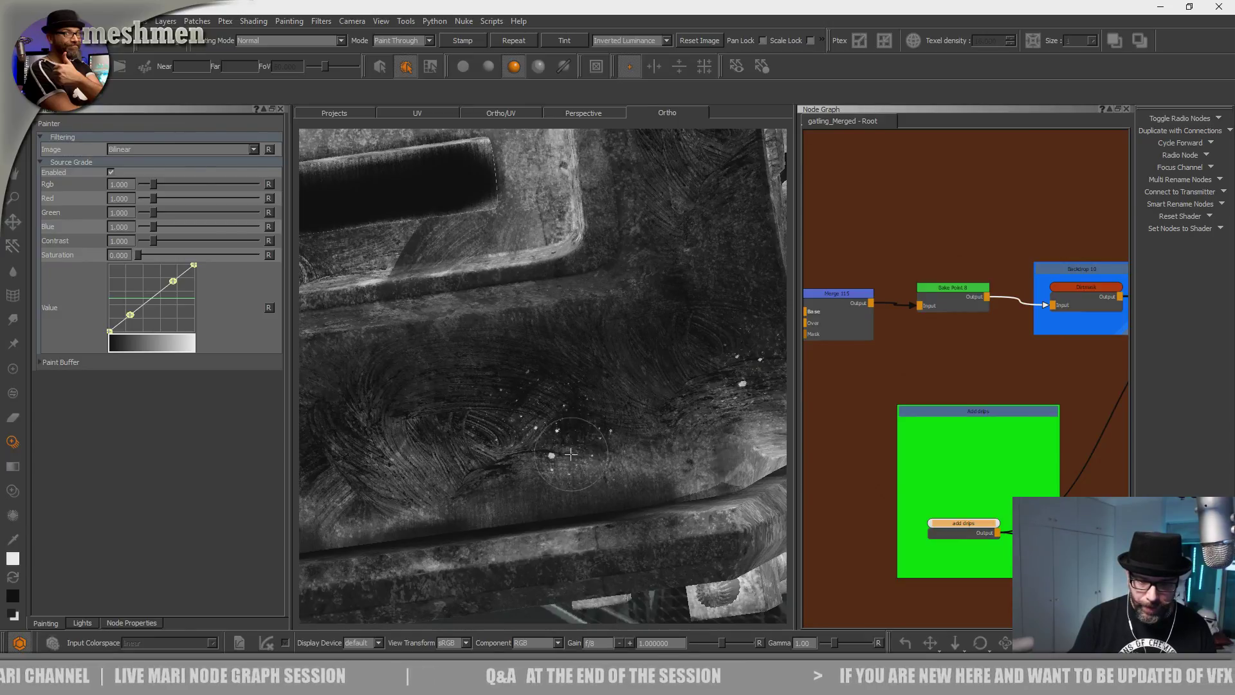
alt+right_drag(547, 449, 535, 361)
alt+middle_drag(512, 454, 572, 485)
alt+right_drag(529, 418, 528, 462)
alt+middle_drag(529, 462, 601, 380)
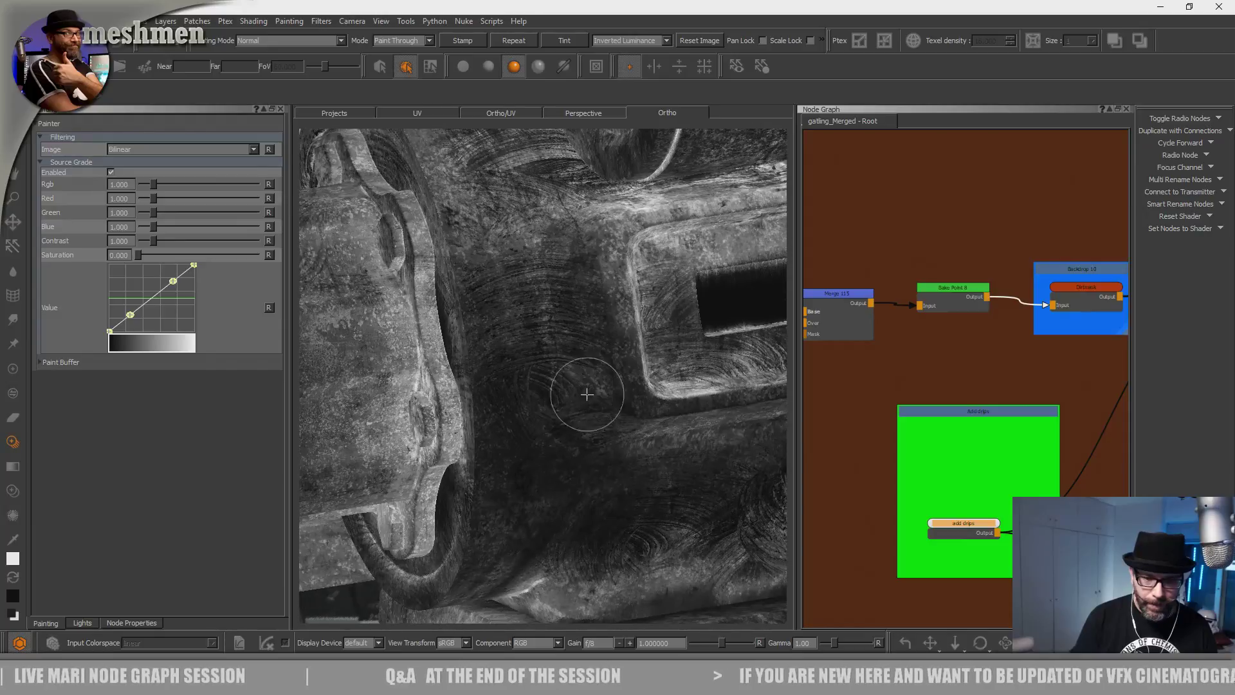
alt+drag(601, 380, 518, 460)
shift+drag(513, 561, 444, 530)
shift+drag(522, 528, 438, 515)
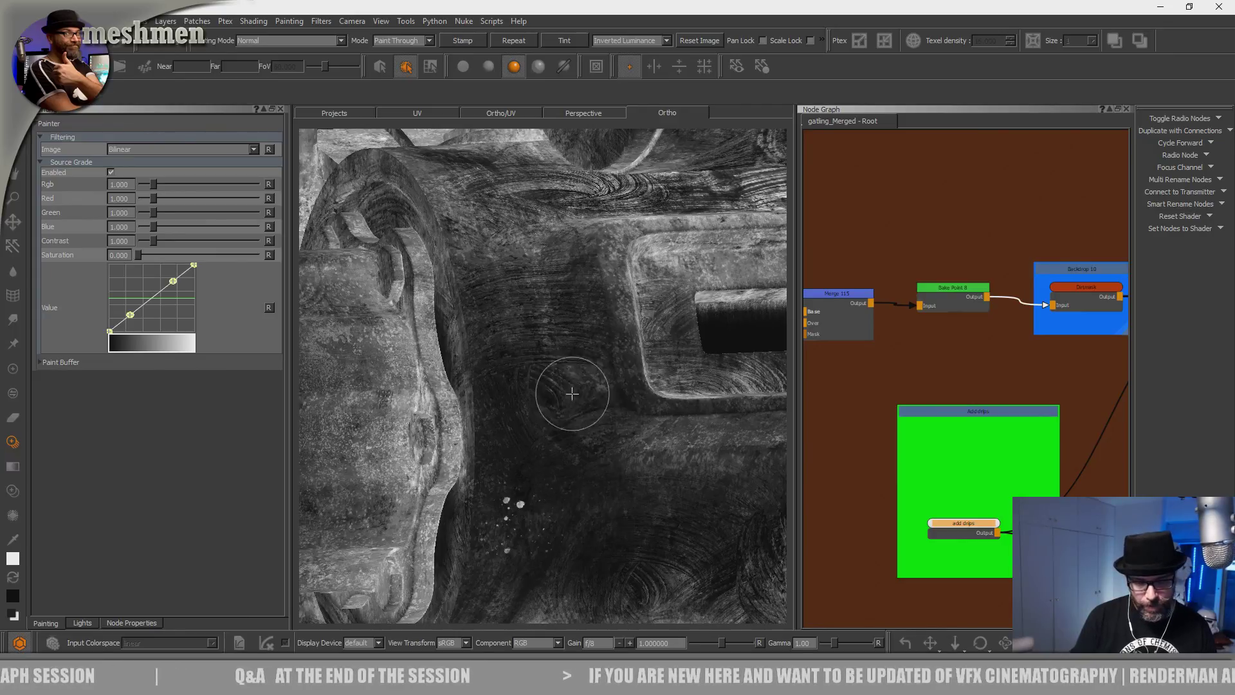
Move to the drum and stamp splatter drips onto its surface in two strokes.
alt+right_drag(568, 394, 558, 321)
mouse_move(464, 432)
alt+mouse_down()
mouse_move(490, 488)
mouse_move(520, 480)
mouse_move(454, 427)
mouse_move(468, 412)
alt+mouse_up()
alt+middle_drag(469, 393, 470, 468)
alt+right_drag(470, 412, 514, 480)
alt+drag(514, 479, 541, 473)
mouse_move(540, 472)
alt+middle_down()
mouse_move(502, 463)
mouse_move(601, 454)
alt+middle_up()
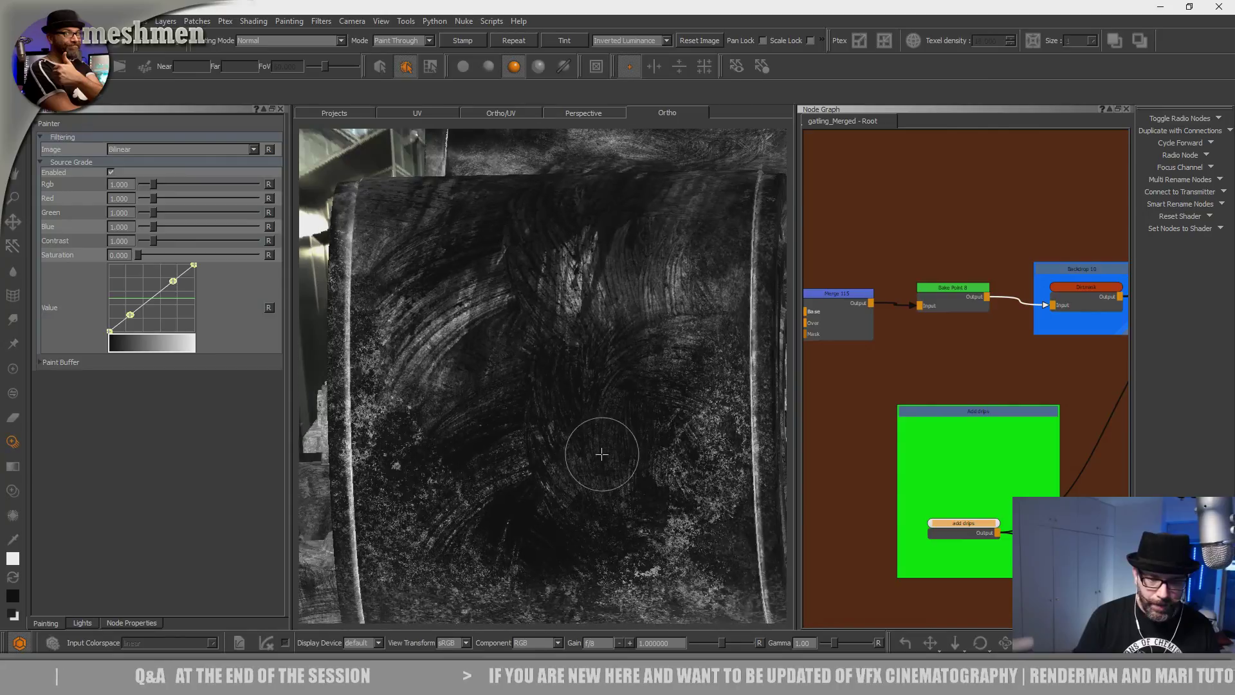
alt+drag(601, 454, 577, 456)
mouse_move(568, 499)
shift+mouse_down()
mouse_move(606, 461)
mouse_move(687, 427)
mouse_move(678, 452)
shift+mouse_up()
drag(536, 434, 545, 439)
shift+drag(634, 470, 479, 526)
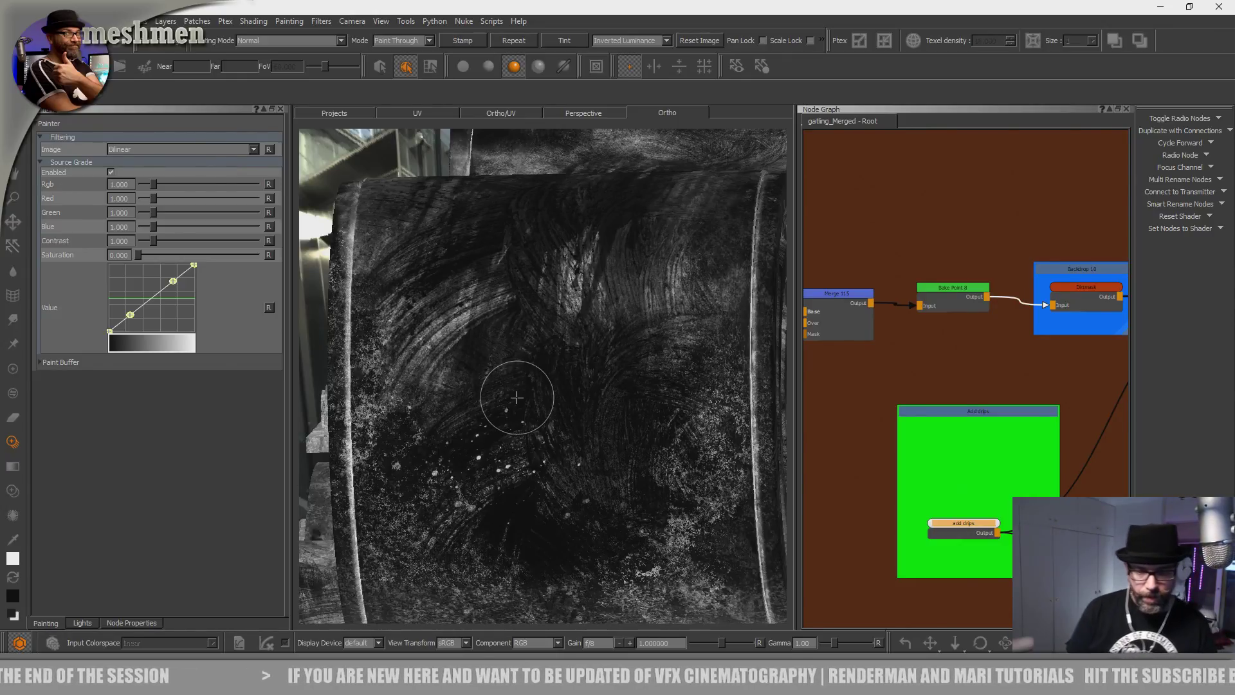
drag(517, 394, 595, 331)
Face the round drum end squarely and stamp splatter drips onto it.
alt+right_drag(596, 330, 474, 406)
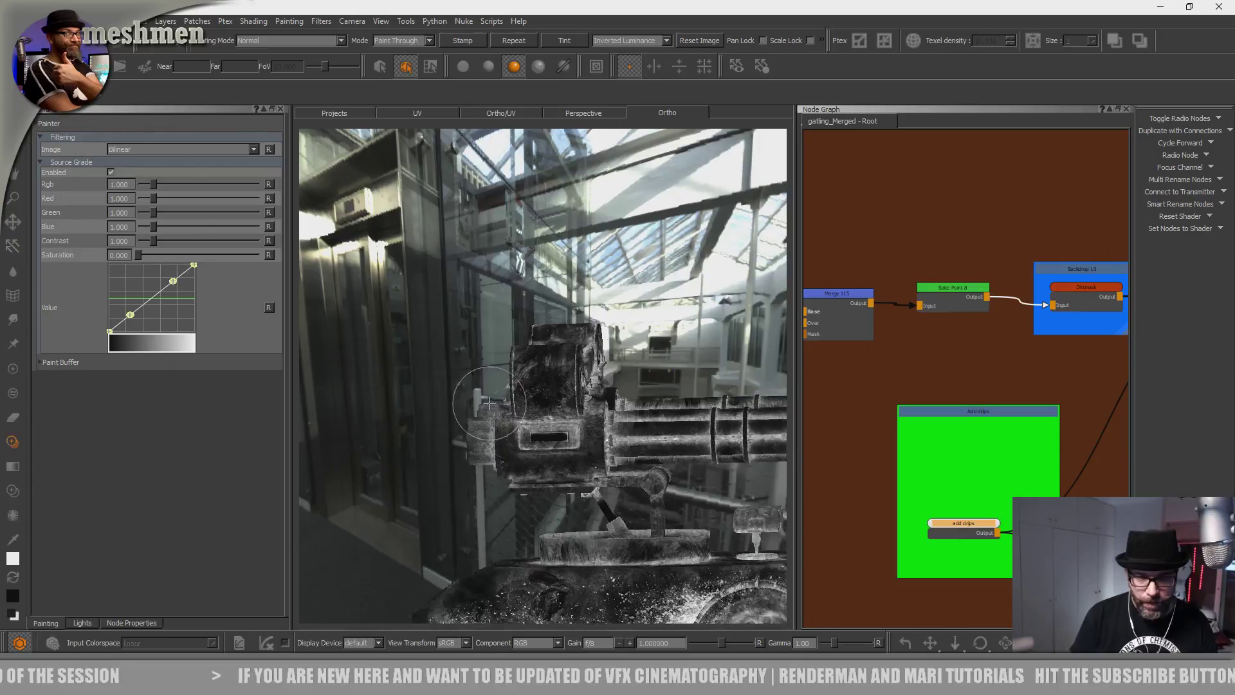
alt+drag(474, 405, 507, 425)
alt+middle_drag(508, 424, 409, 428)
alt+right_drag(409, 429, 567, 366)
alt+middle_drag(568, 367, 759, 373)
alt+drag(605, 392, 537, 404)
alt+middle_drag(537, 404, 485, 413)
alt+right_drag(485, 414, 566, 366)
alt+middle_drag(443, 386, 582, 373)
alt+right_drag(582, 373, 549, 413)
mouse_move(548, 413)
alt+mouse_down()
mouse_move(523, 427)
mouse_move(538, 477)
mouse_move(544, 457)
mouse_move(516, 420)
alt+mouse_up()
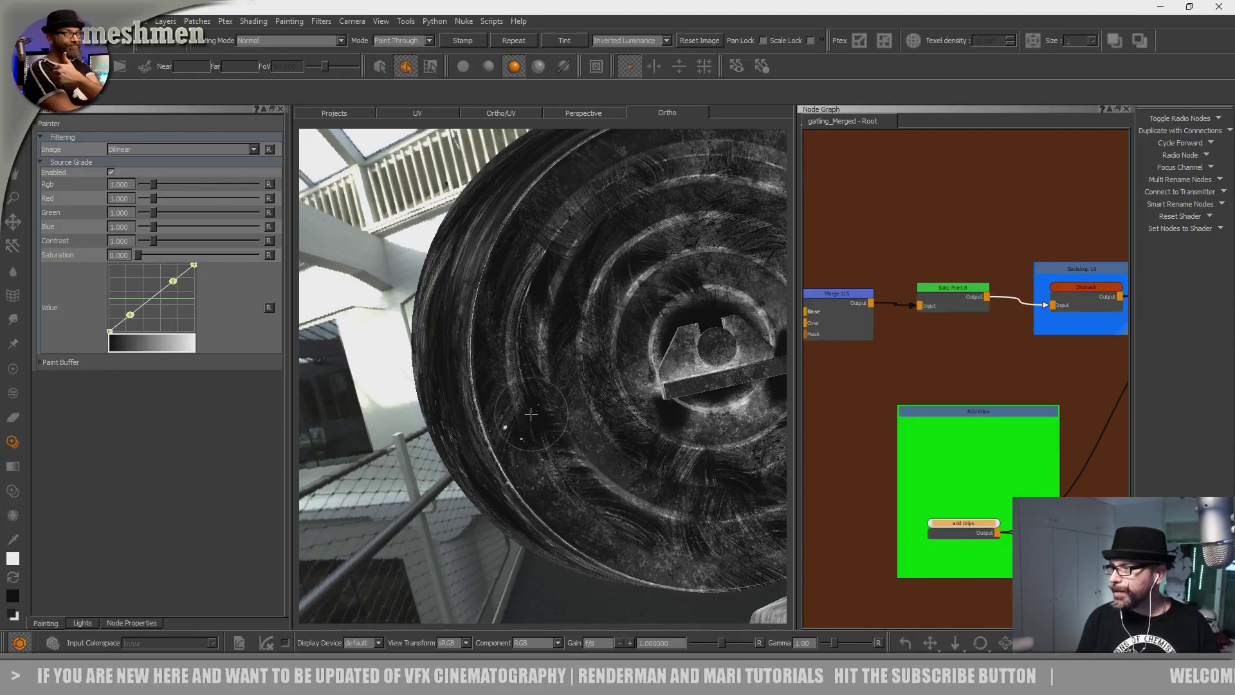
drag(532, 411, 528, 436)
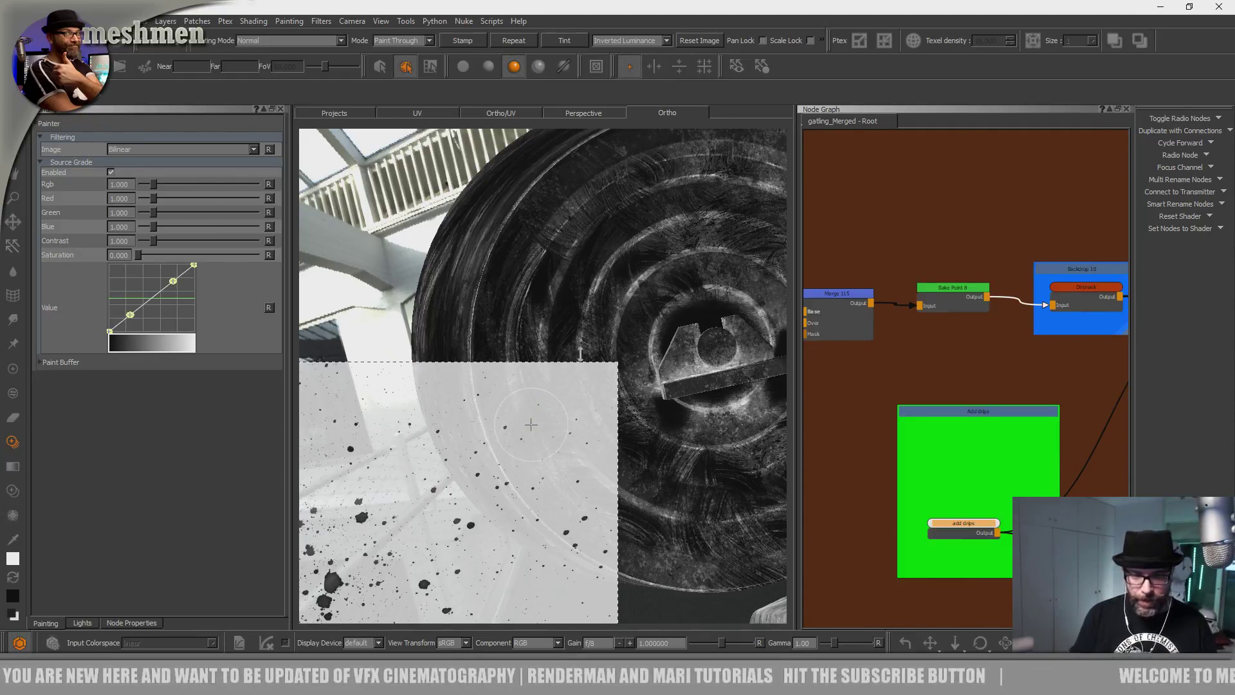
Look over the drum's bottom, then frame the slot and swirl area.
alt+right_drag(576, 355, 528, 417)
alt+drag(527, 417, 579, 408)
alt+middle_drag(579, 408, 534, 361)
alt+right_drag(534, 361, 645, 330)
mouse_move(572, 392)
alt+mouse_down()
mouse_move(559, 414)
mouse_move(628, 424)
mouse_move(527, 413)
mouse_move(537, 432)
mouse_move(514, 481)
alt+mouse_up()
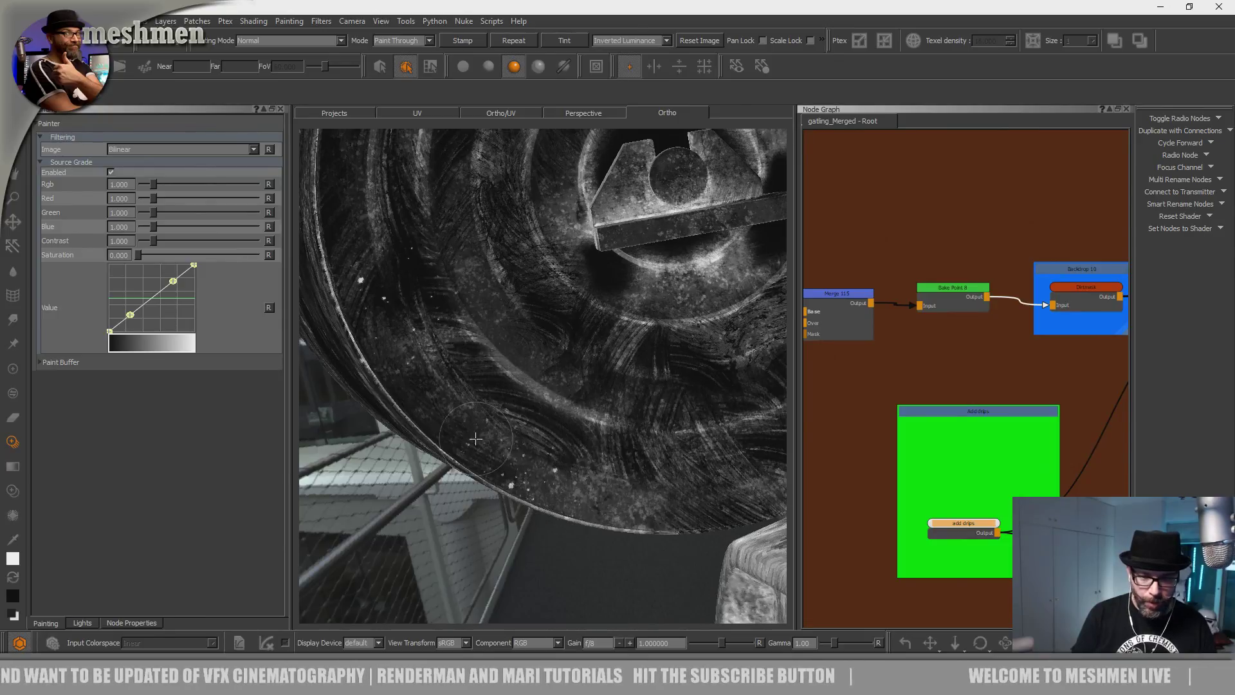
alt+drag(496, 435, 561, 359)
alt+right_drag(561, 359, 615, 356)
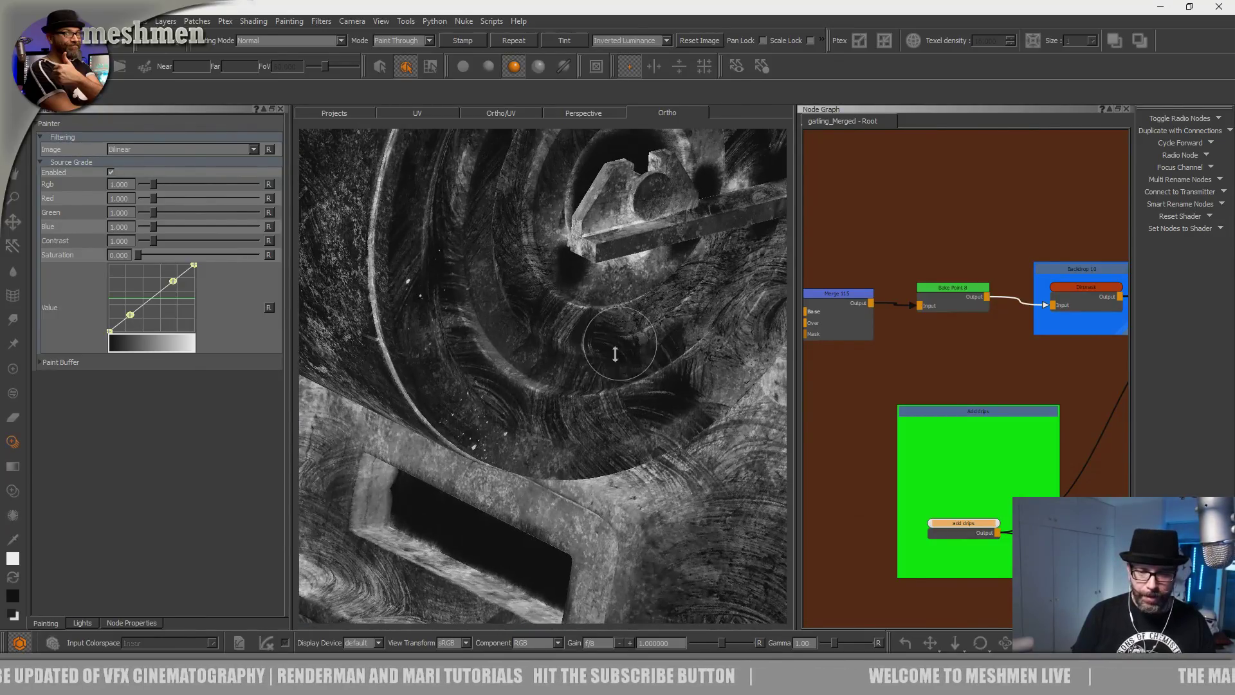
alt+middle_drag(615, 356, 527, 141)
alt+right_drag(534, 350, 565, 348)
alt+drag(565, 347, 498, 350)
alt+middle_drag(498, 349, 496, 424)
alt+drag(495, 424, 497, 473)
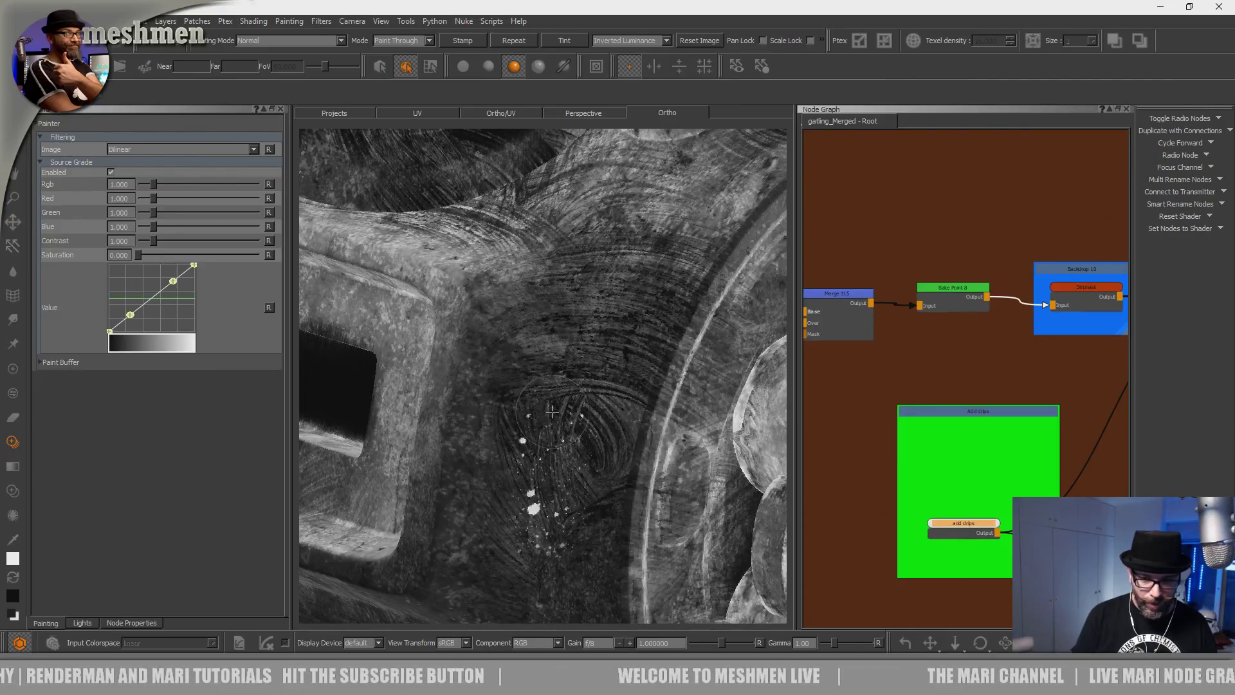
Inspect the white speckles, then stamp more splatter drips onto the housing.
alt+right_drag(521, 324, 504, 350)
mouse_move(503, 351)
alt+mouse_down()
mouse_move(521, 397)
mouse_move(529, 370)
alt+mouse_up()
alt+right_drag(529, 369, 519, 354)
alt+drag(518, 353, 517, 360)
alt+right_drag(517, 359, 604, 312)
alt+drag(604, 312, 518, 368)
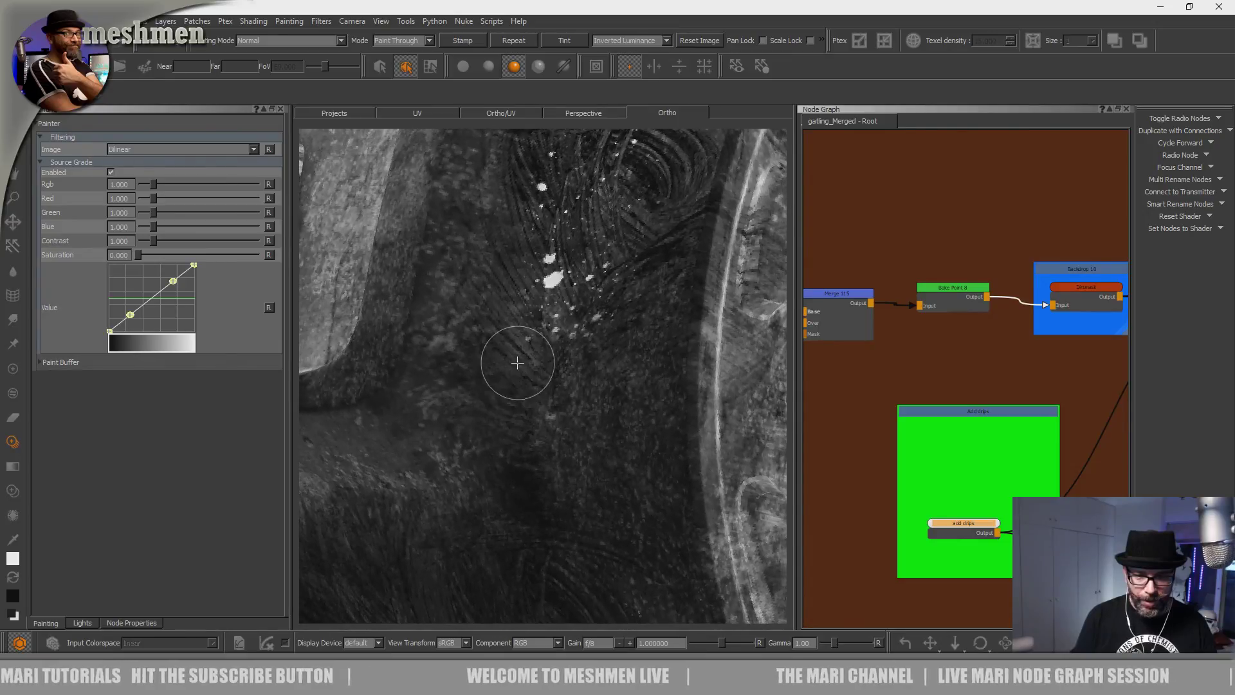
alt+right_drag(518, 368, 505, 416)
alt+drag(504, 417, 480, 411)
alt+right_drag(480, 411, 504, 411)
mouse_move(505, 411)
shift+mouse_down()
mouse_move(496, 463)
mouse_move(446, 248)
mouse_move(384, 191)
shift+mouse_up()
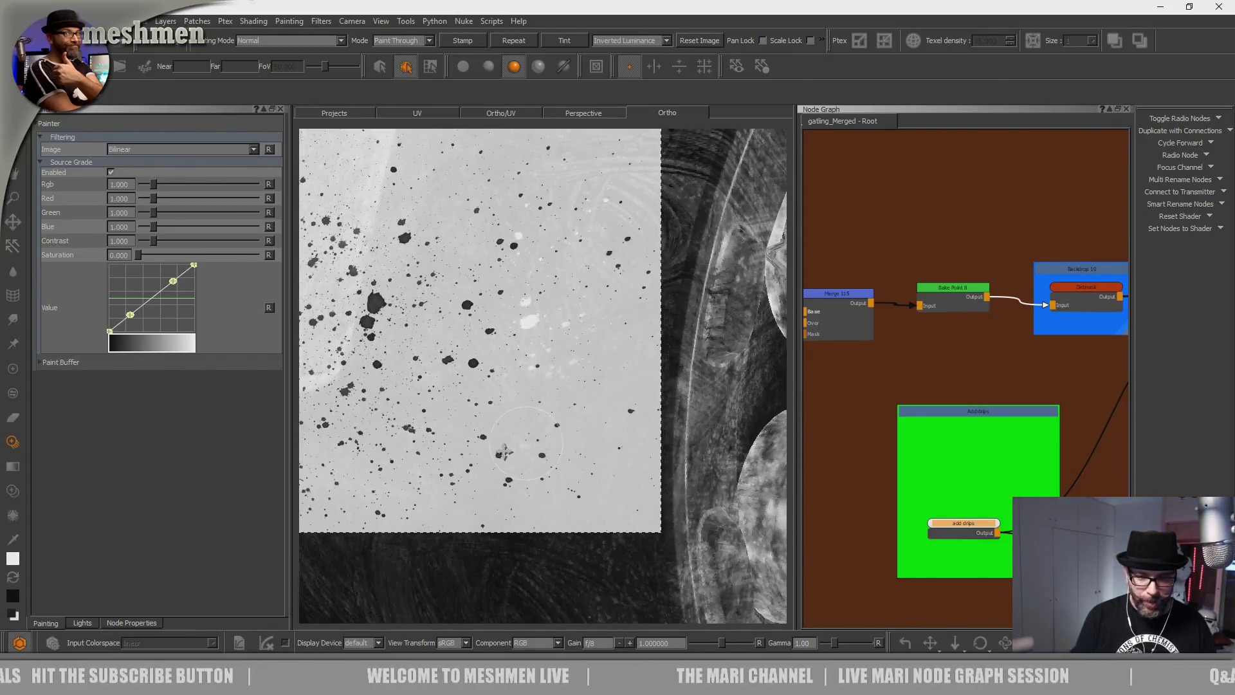
shift+drag(505, 452, 500, 454)
drag(508, 498, 508, 501)
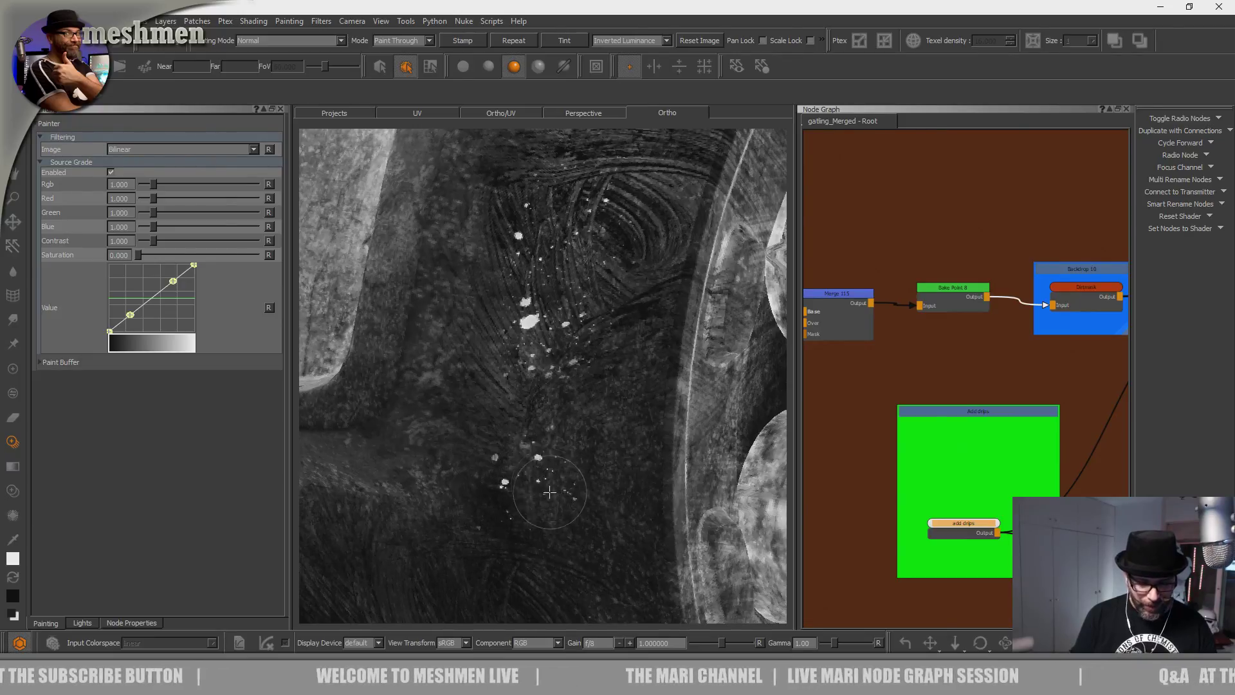
Turn the gun so the barrels face the camera and view the gatling housing.
alt+right_drag(533, 314, 311, 403)
alt+drag(311, 402, 452, 391)
alt+right_drag(452, 391, 618, 335)
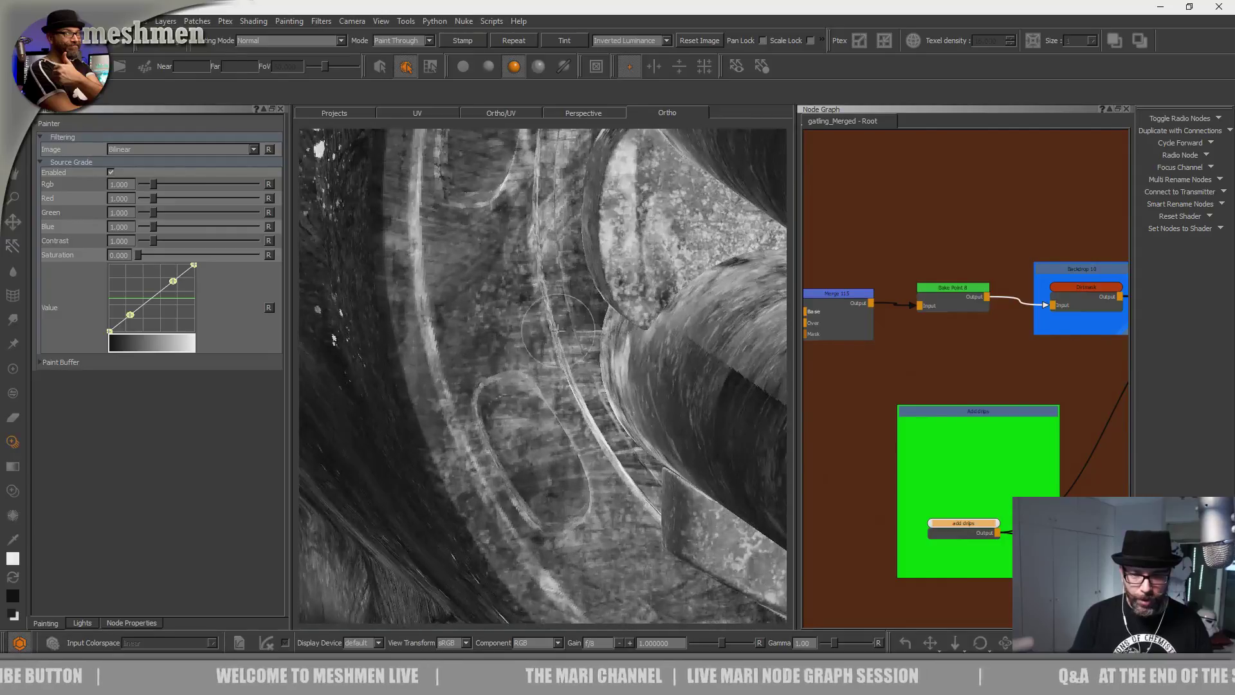
alt+middle_drag(514, 347, 532, 431)
alt+right_drag(533, 430, 461, 418)
alt+drag(462, 418, 494, 413)
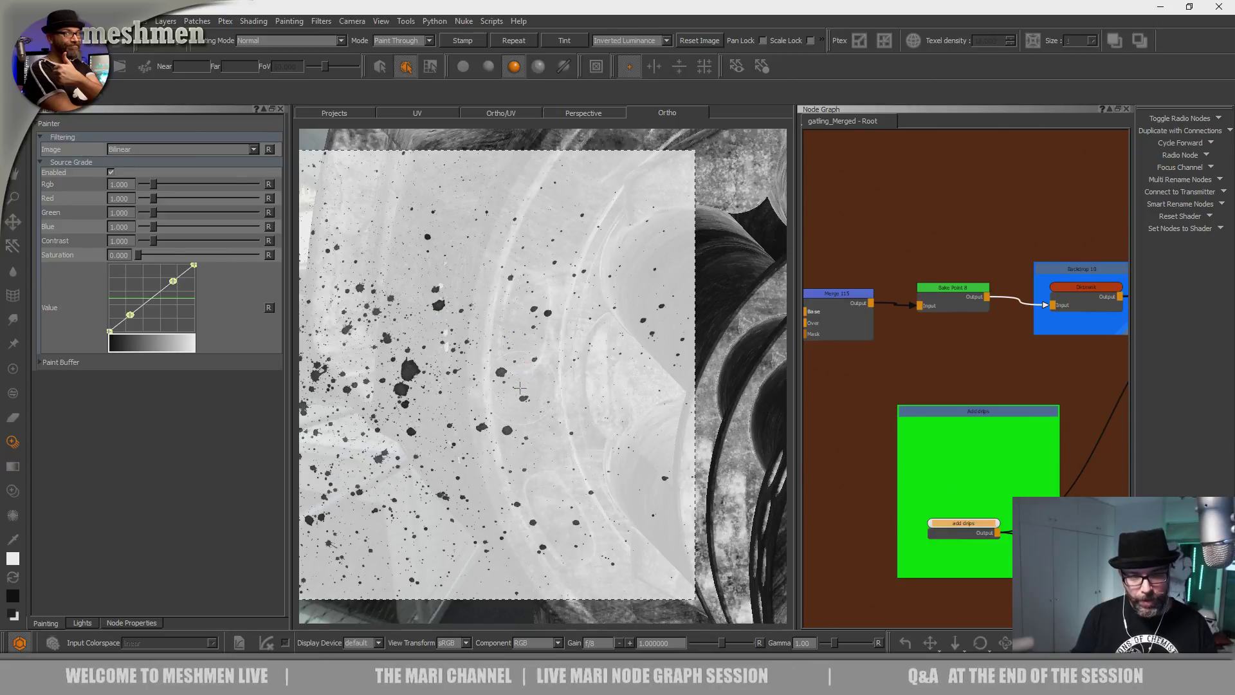
Orbit until the barrels point right and zoom along the gatling barrels.
alt+middle_drag(576, 277, 492, 399)
alt+drag(493, 399, 546, 385)
alt+right_drag(546, 386, 463, 399)
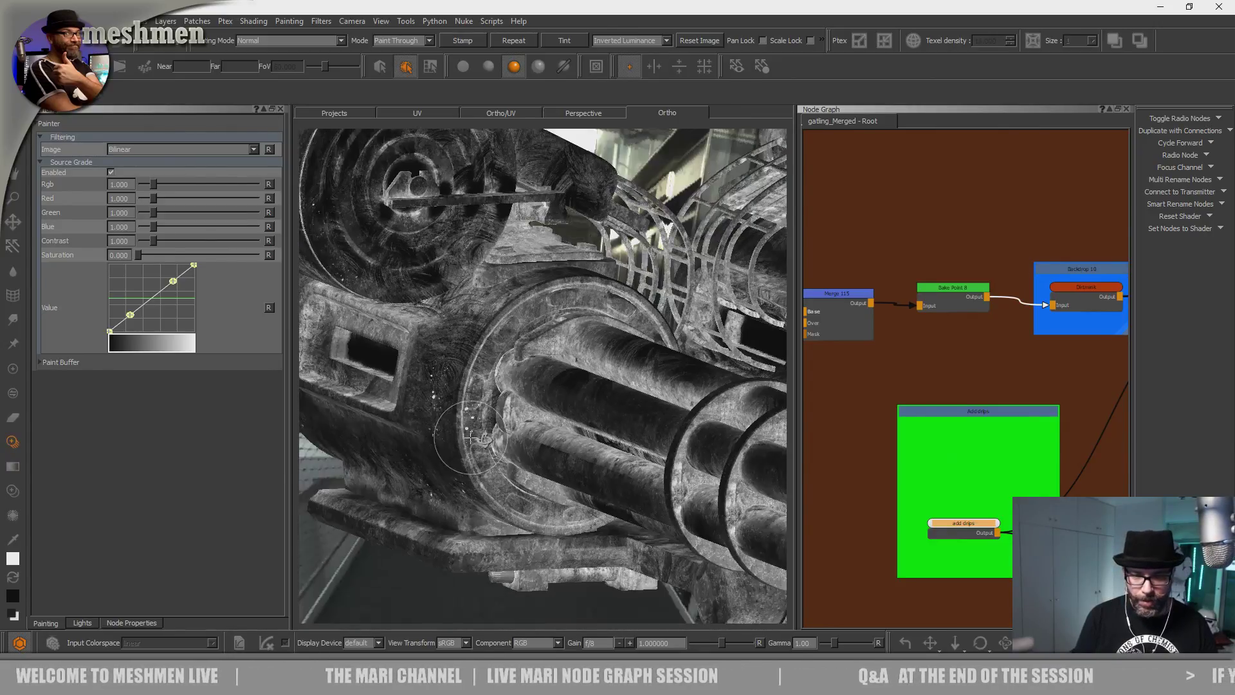
alt+drag(463, 398, 554, 387)
mouse_move(410, 403)
alt+right_down()
mouse_move(554, 411)
mouse_move(599, 399)
alt+right_up()
mouse_move(598, 399)
alt+middle_down()
mouse_move(480, 361)
mouse_move(484, 424)
alt+middle_up()
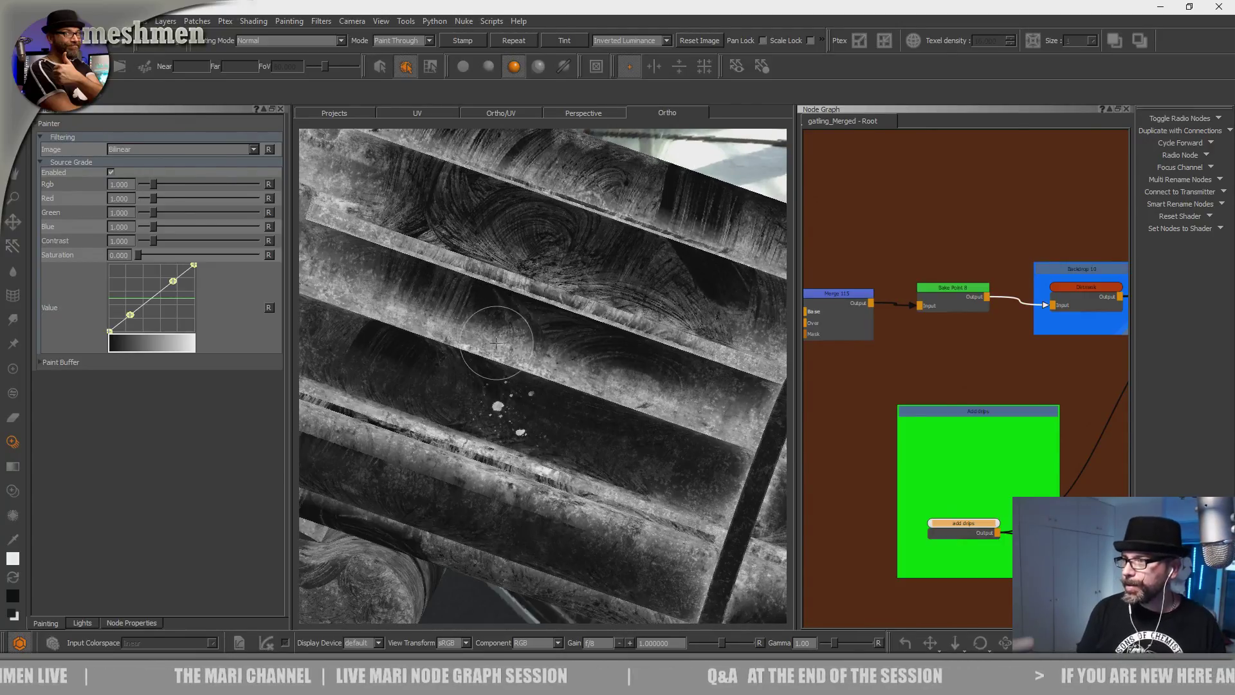
alt+right_drag(494, 343, 392, 364)
alt+drag(566, 380, 484, 427)
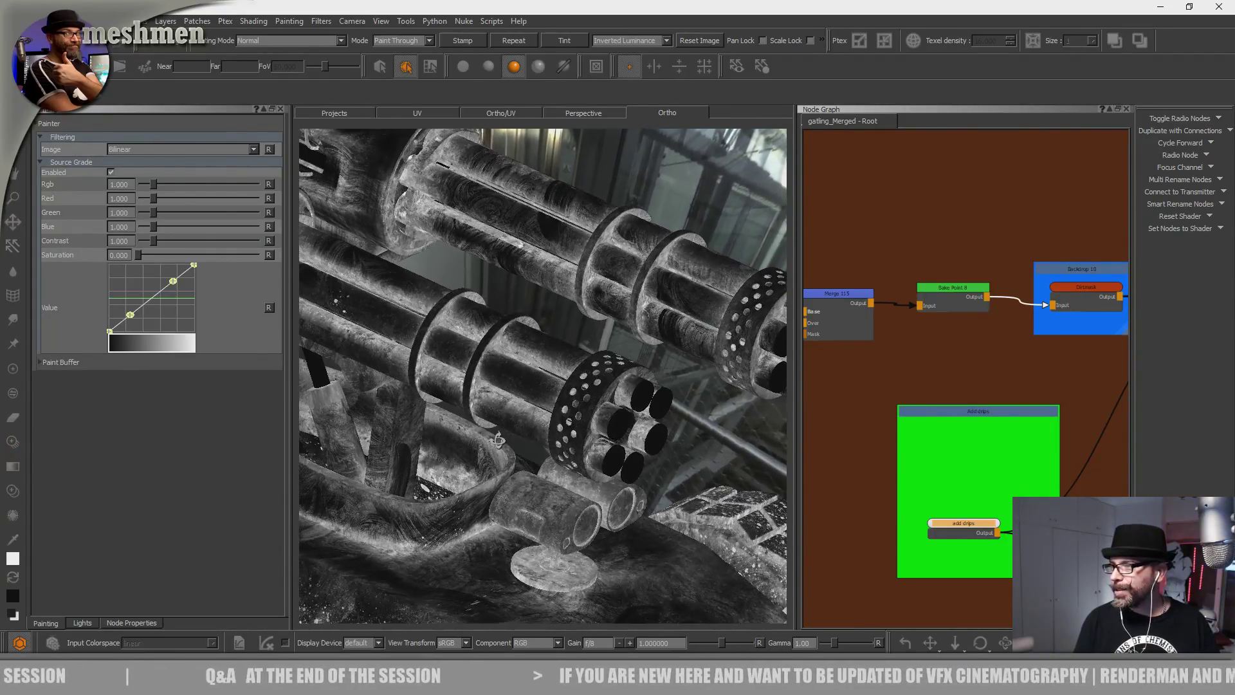
Examine a gatling barrel close up, then view the whole robot and its turret.
mouse_move(501, 446)
alt+mouse_down()
mouse_move(505, 456)
mouse_move(503, 440)
alt+mouse_up()
alt+middle_drag(503, 440, 473, 361)
alt+right_drag(473, 362, 501, 386)
alt+middle_drag(501, 386, 551, 441)
alt+drag(552, 441, 512, 400)
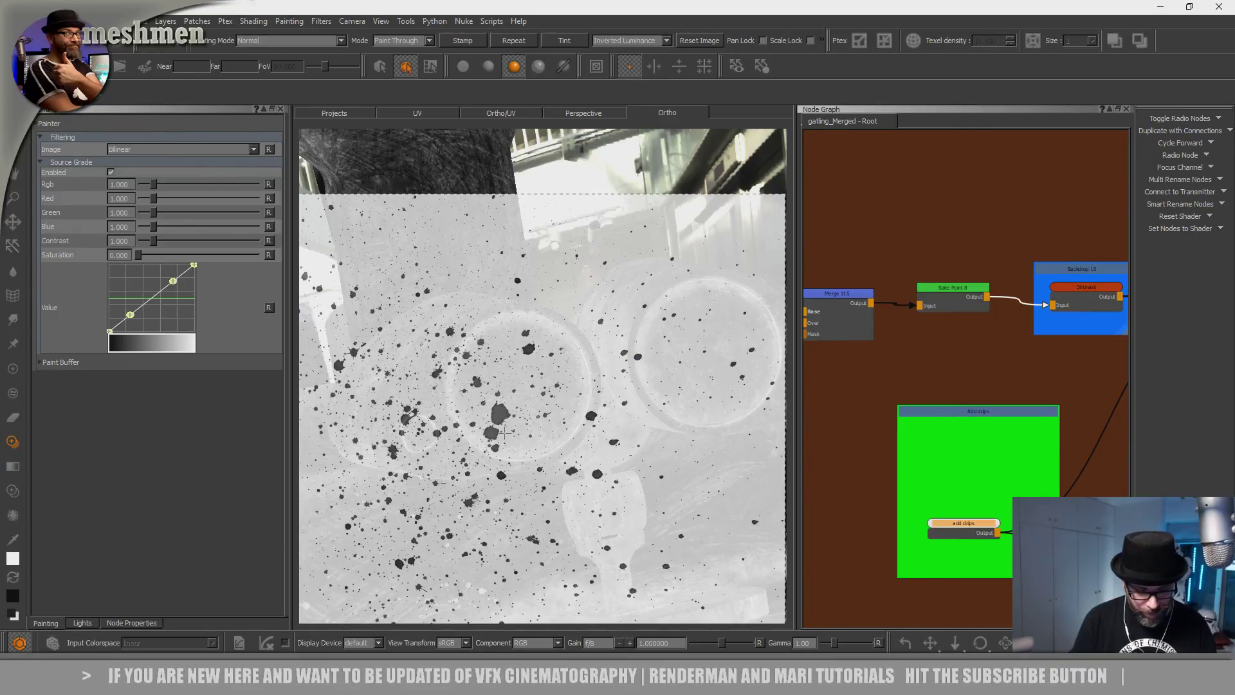
alt+right_drag(560, 351, 473, 405)
alt+drag(473, 405, 518, 409)
alt+right_drag(518, 409, 643, 360)
Turn the barrels nearly horizontal and move the splatter image lower over them.
alt+middle_drag(574, 235, 547, 409)
alt+drag(548, 409, 510, 416)
mouse_move(510, 416)
alt+middle_down()
mouse_move(599, 545)
mouse_move(589, 541)
alt+middle_up()
alt+middle_drag(482, 369, 590, 576)
alt+right_drag(589, 576, 501, 343)
alt+middle_drag(501, 343, 518, 496)
alt+drag(518, 496, 534, 450)
alt+right_drag(534, 450, 540, 367)
alt+middle_drag(540, 367, 546, 348)
shift+middle_drag(547, 347, 541, 531)
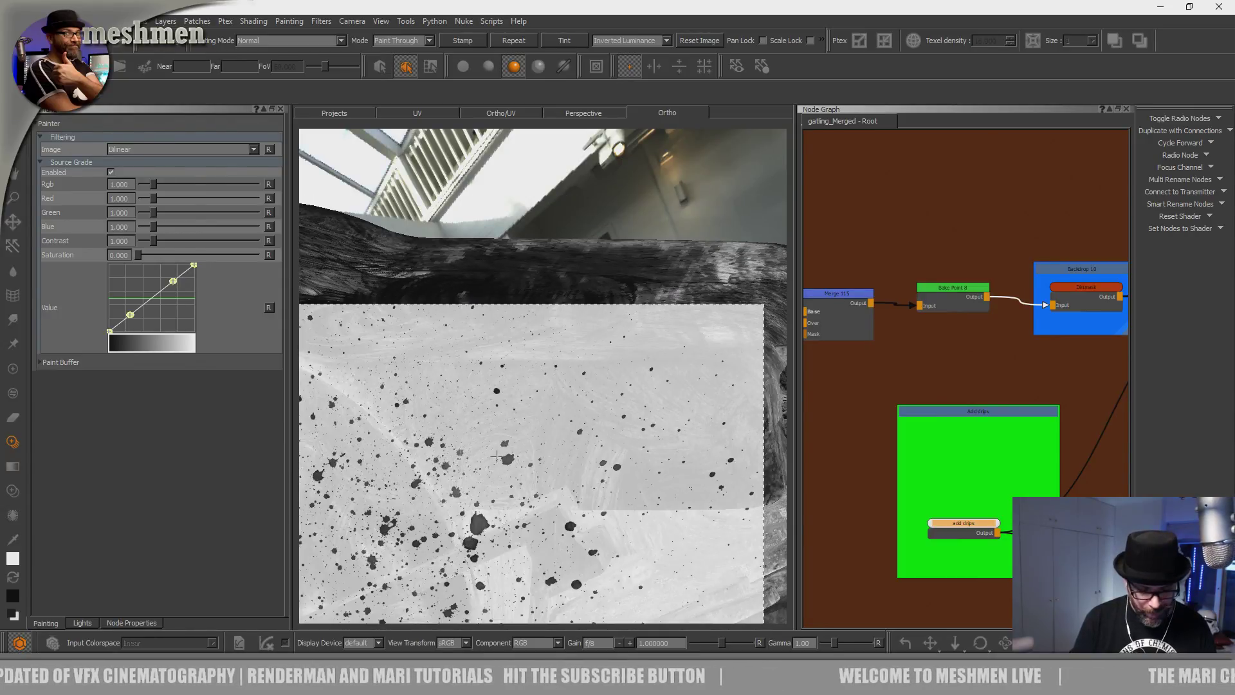
Orbit to a low rear view of the gun and zoom into one barrel wheel.
alt+right_drag(453, 371, 444, 335)
alt+drag(443, 334, 501, 386)
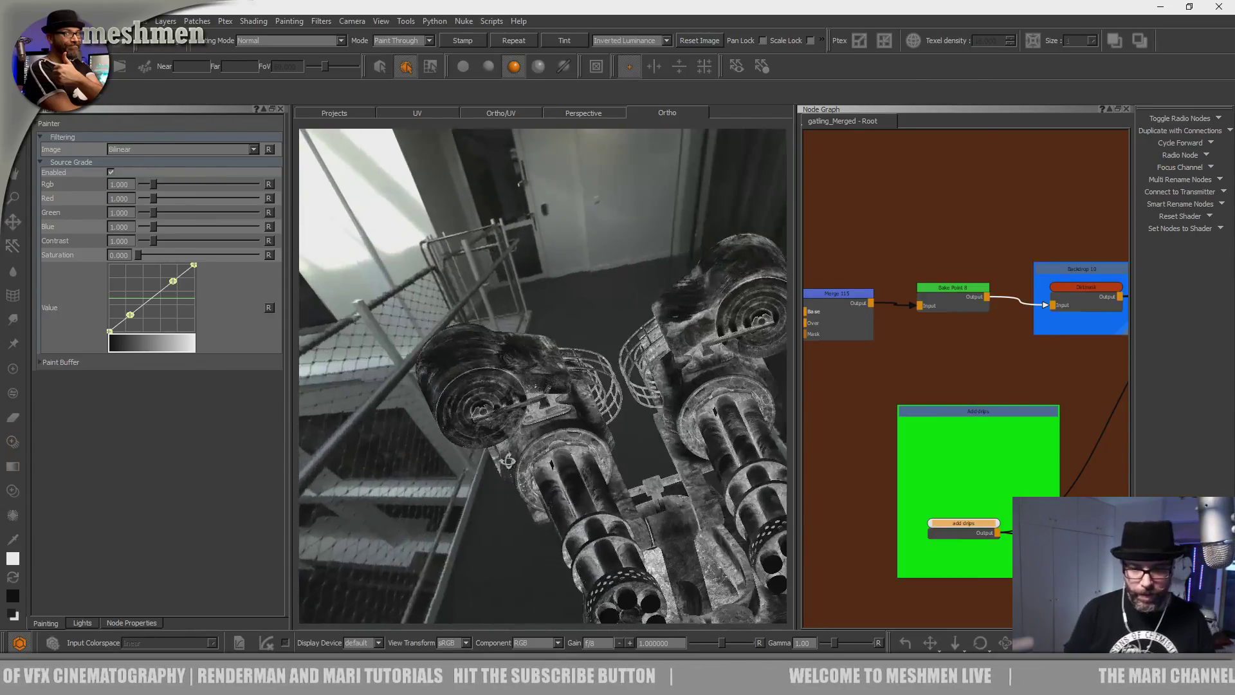
alt+right_drag(502, 386, 556, 425)
alt+drag(635, 258, 543, 351)
alt+middle_drag(543, 351, 530, 534)
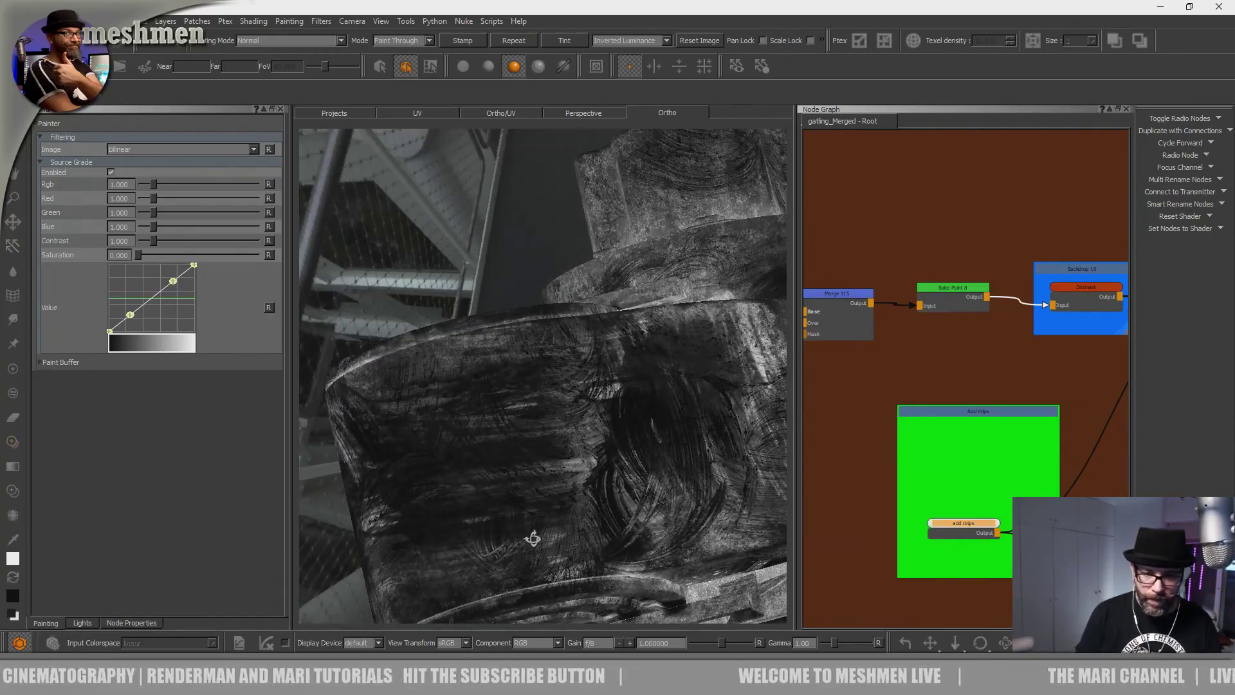
alt+drag(529, 535, 530, 568)
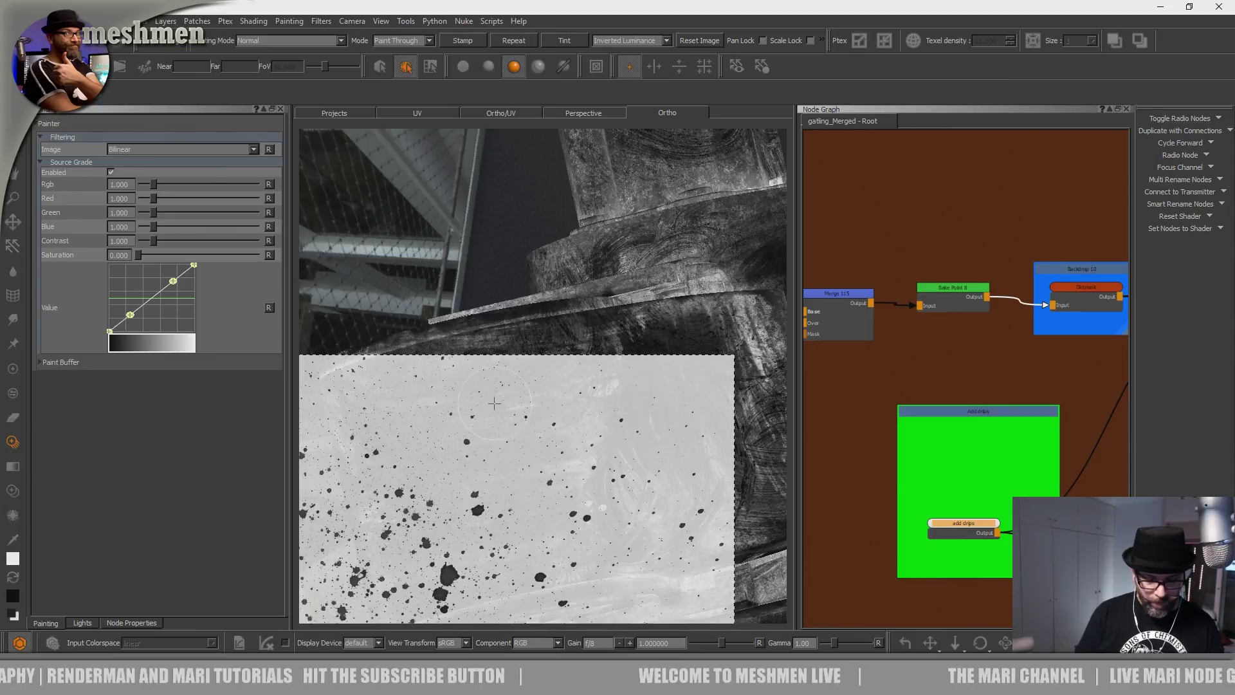
alt+drag(597, 315, 693, 379)
alt+right_drag(694, 380, 704, 355)
alt+drag(705, 355, 617, 386)
alt+right_drag(617, 386, 578, 437)
alt+drag(579, 437, 552, 488)
alt+middle_drag(552, 489, 540, 492)
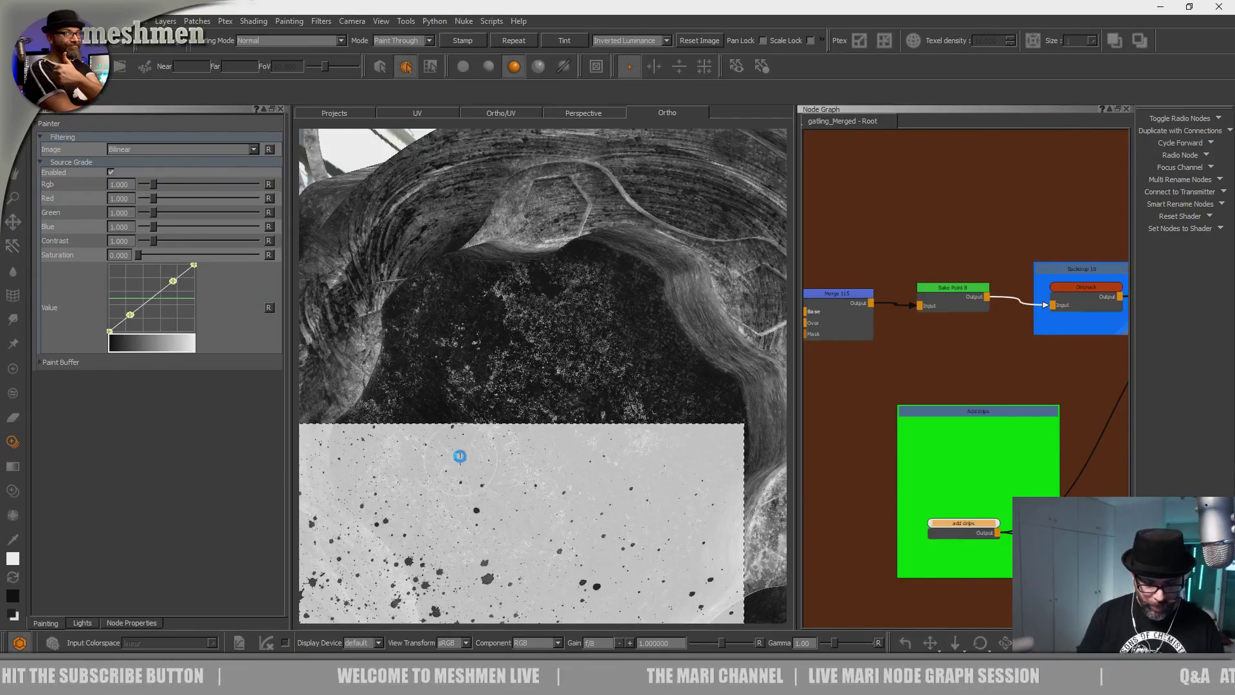
Place the splatter image inside the barrel wheel's dark interior, then turn to the housing's side.
mouse_move(485, 520)
shift+mouse_down()
mouse_move(711, 292)
mouse_move(708, 342)
mouse_move(583, 397)
mouse_move(684, 446)
shift+mouse_up()
alt+middle_drag(684, 446, 772, 460)
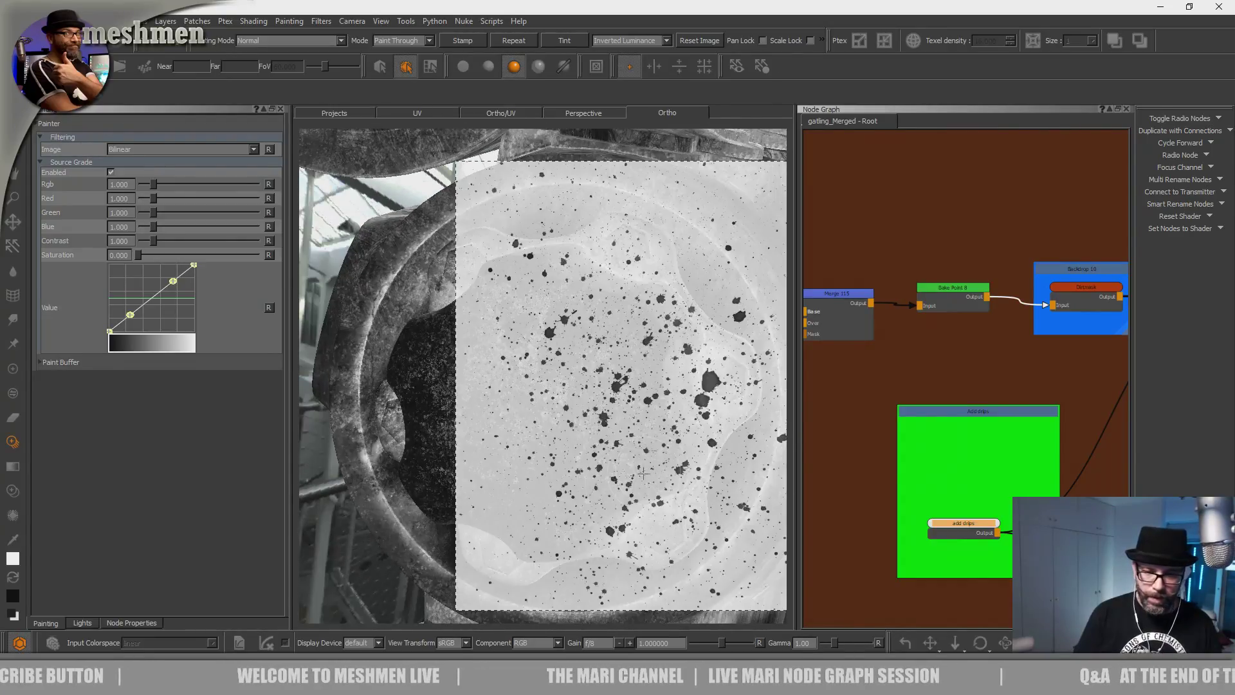
shift+drag(593, 481, 540, 551)
alt+middle_drag(572, 514, 631, 425)
alt+right_drag(631, 425, 615, 380)
alt+middle_drag(616, 379, 634, 441)
alt+right_drag(635, 441, 681, 405)
shift+drag(682, 392, 526, 469)
shift+drag(650, 490, 562, 544)
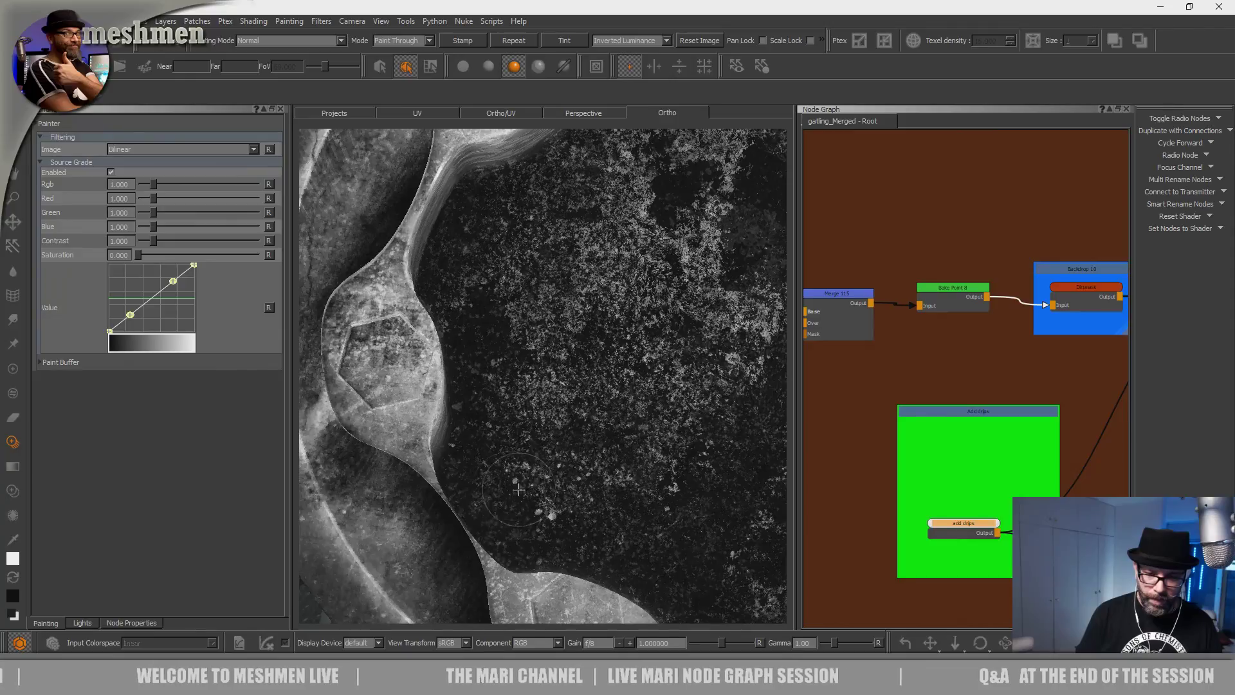
alt+right_drag(582, 445, 515, 437)
alt+drag(514, 437, 692, 346)
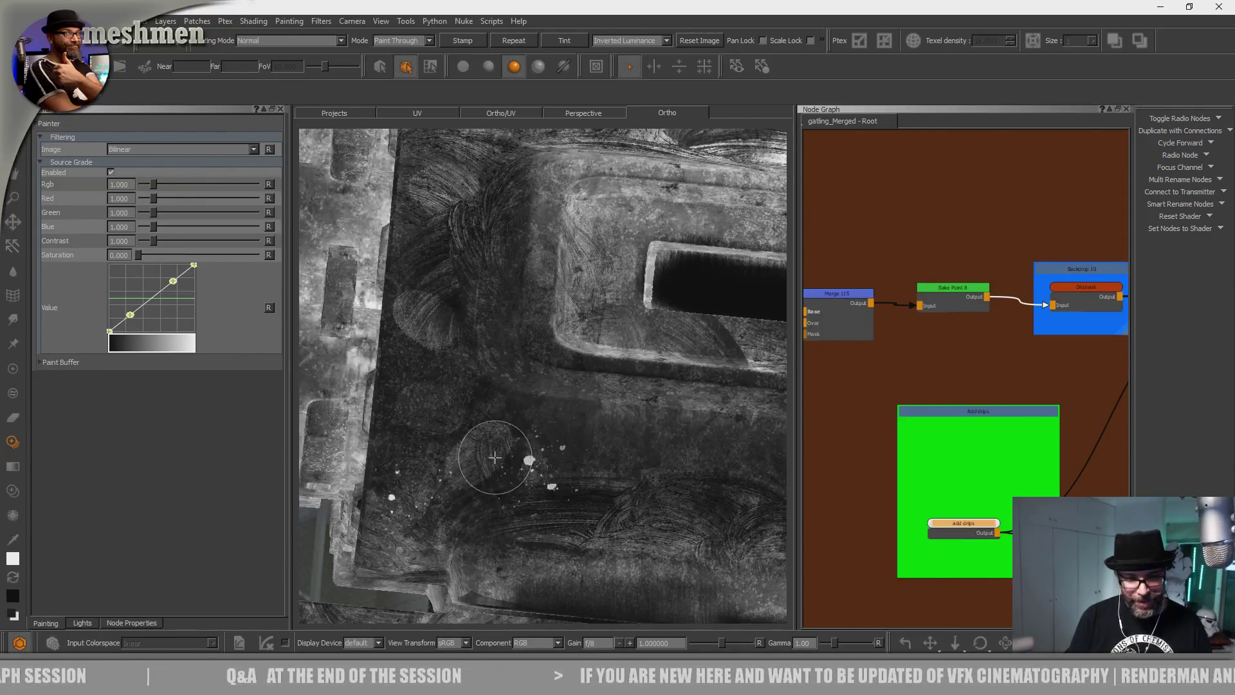
Stamp splatter drips onto the drum's spiral face in the dirt mask.
alt+drag(486, 555, 484, 571)
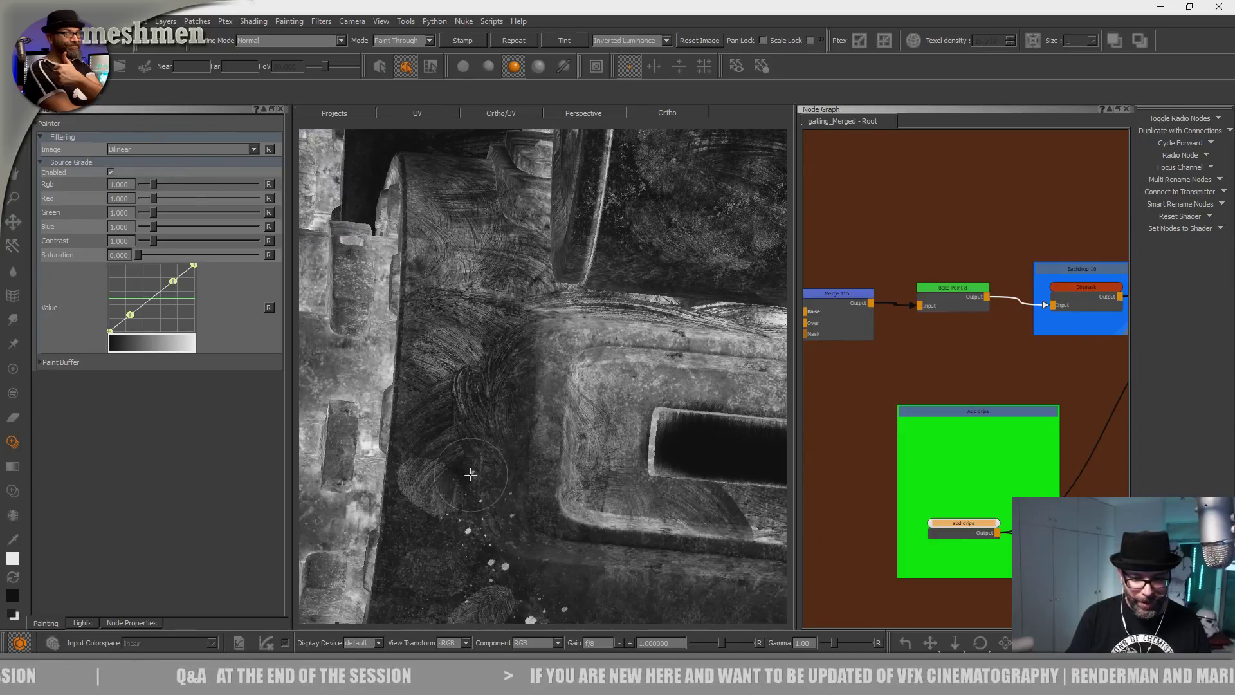
alt+right_drag(467, 518, 490, 418)
alt+middle_drag(546, 480, 485, 450)
alt+drag(485, 451, 582, 498)
alt+right_drag(582, 450, 595, 514)
alt+drag(556, 444, 579, 470)
alt+middle_drag(572, 457, 589, 377)
mouse_move(529, 443)
alt+mouse_down()
mouse_move(571, 573)
mouse_move(523, 479)
alt+mouse_up()
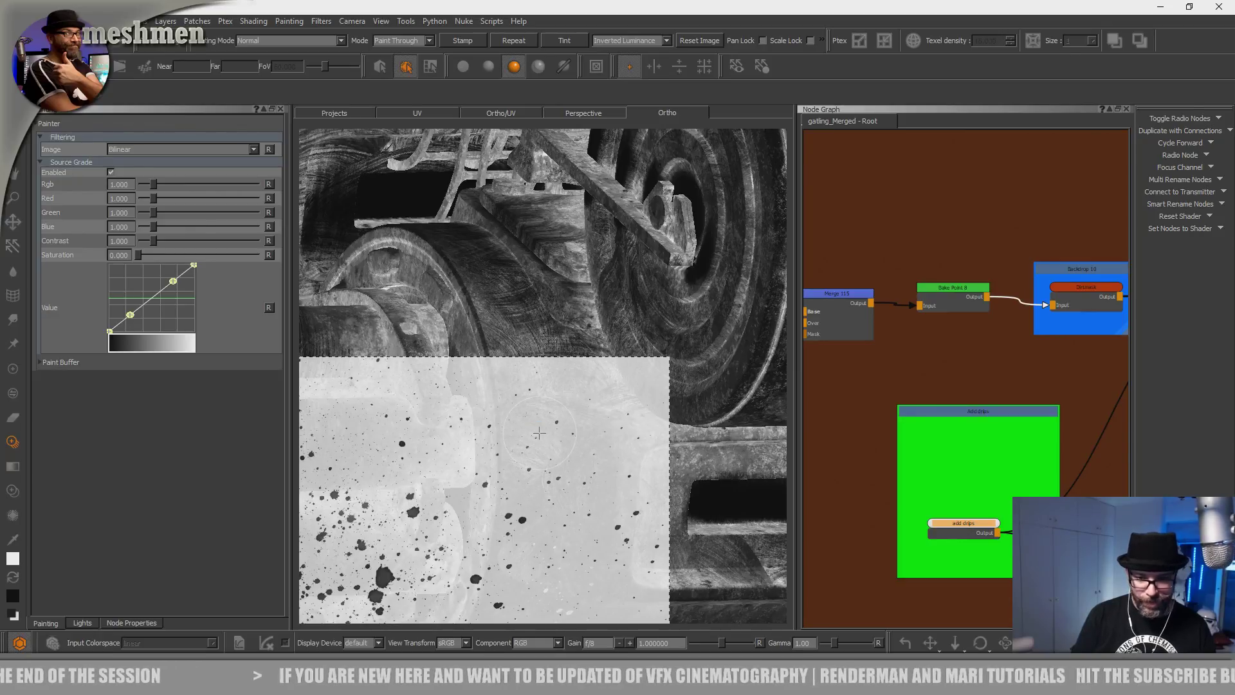
mouse_move(579, 341)
alt+mouse_down()
mouse_move(551, 449)
mouse_move(525, 442)
mouse_move(503, 501)
alt+mouse_up()
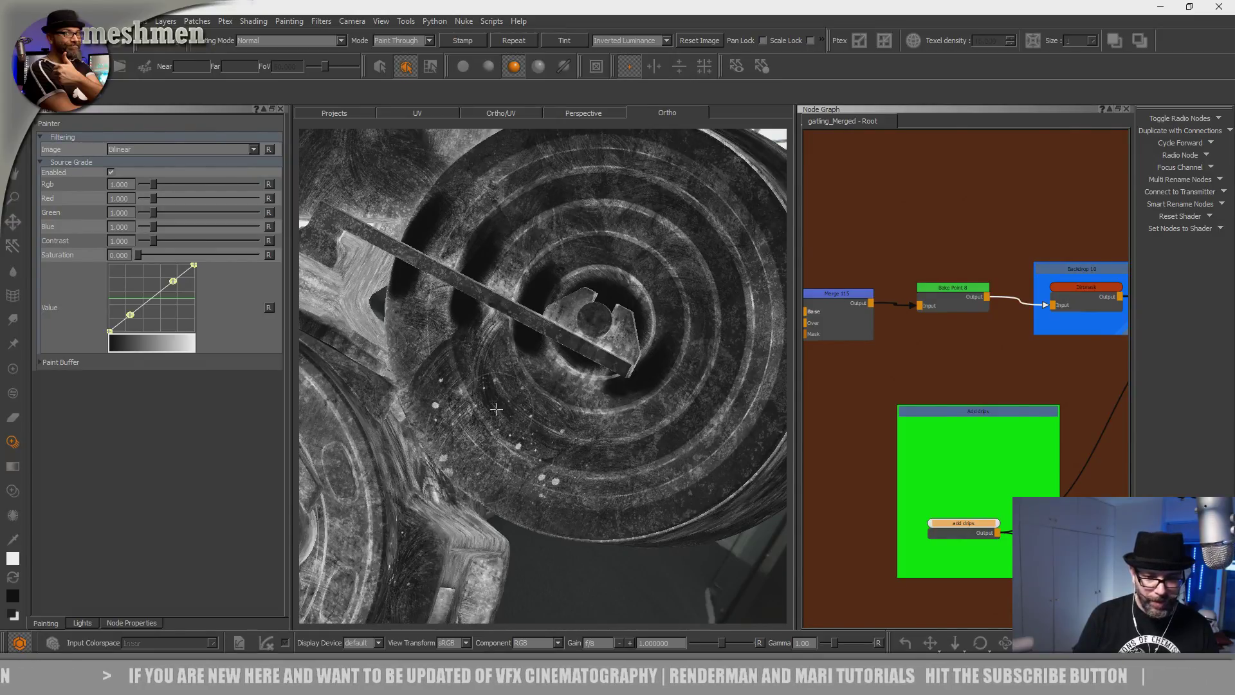
drag(518, 413, 522, 432)
alt+drag(527, 450, 482, 422)
alt+right_drag(482, 444, 525, 498)
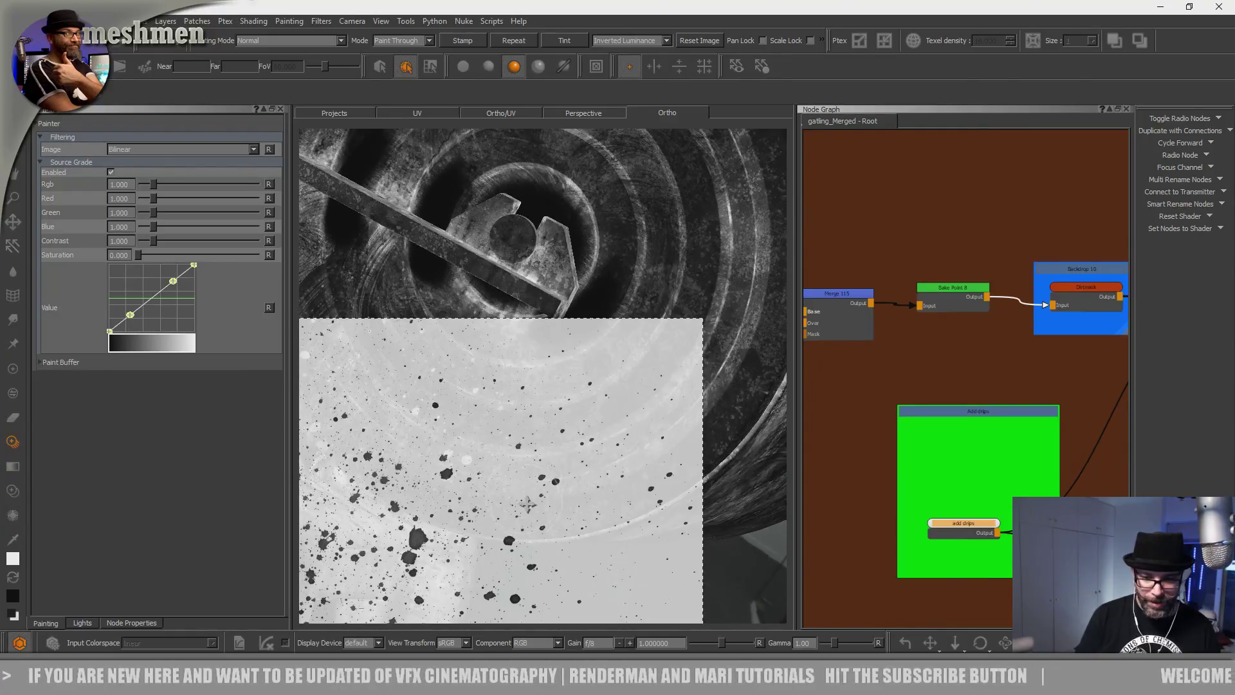
drag(525, 513, 544, 485)
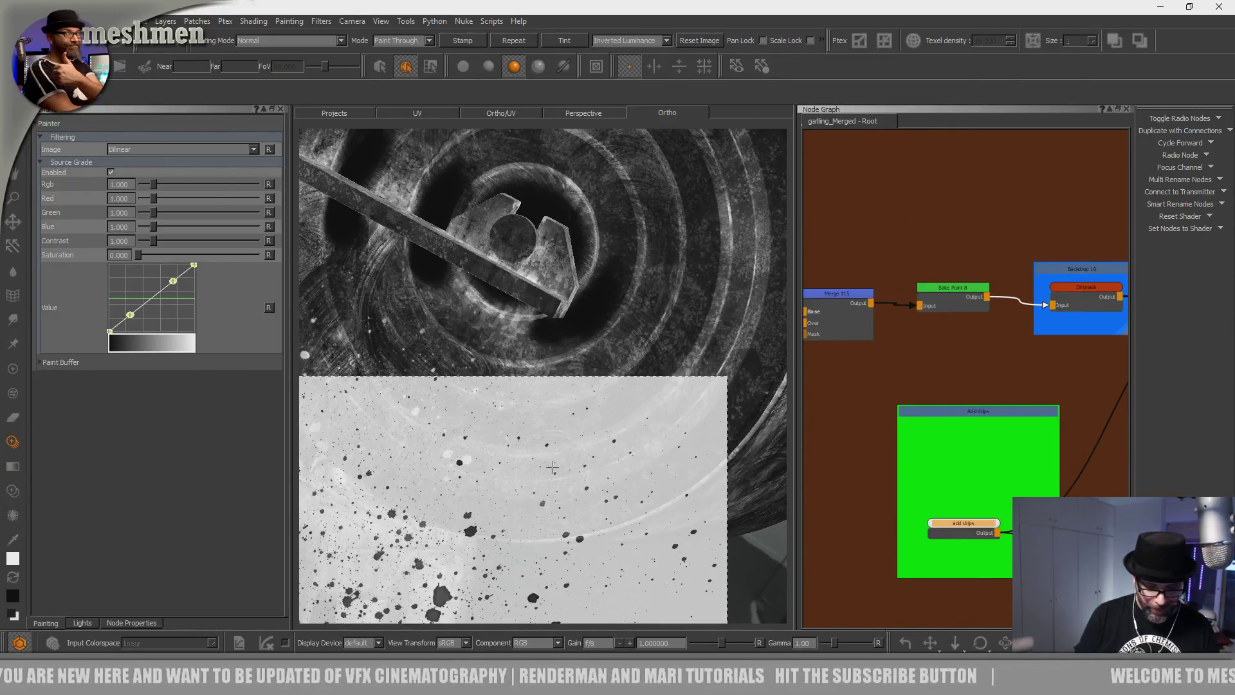
Stamp splatter drips onto a gatling barrel between the retaining bands.
alt+right_drag(598, 350, 521, 283)
alt+drag(521, 347, 392, 406)
alt+middle_drag(412, 412, 588, 408)
alt+drag(588, 408, 592, 413)
alt+right_drag(592, 413, 649, 463)
alt+drag(618, 308, 646, 368)
alt+middle_drag(547, 566, 521, 412)
mouse_move(521, 411)
alt+mouse_down()
mouse_move(525, 450)
mouse_move(574, 395)
alt+mouse_up()
drag(559, 399, 543, 403)
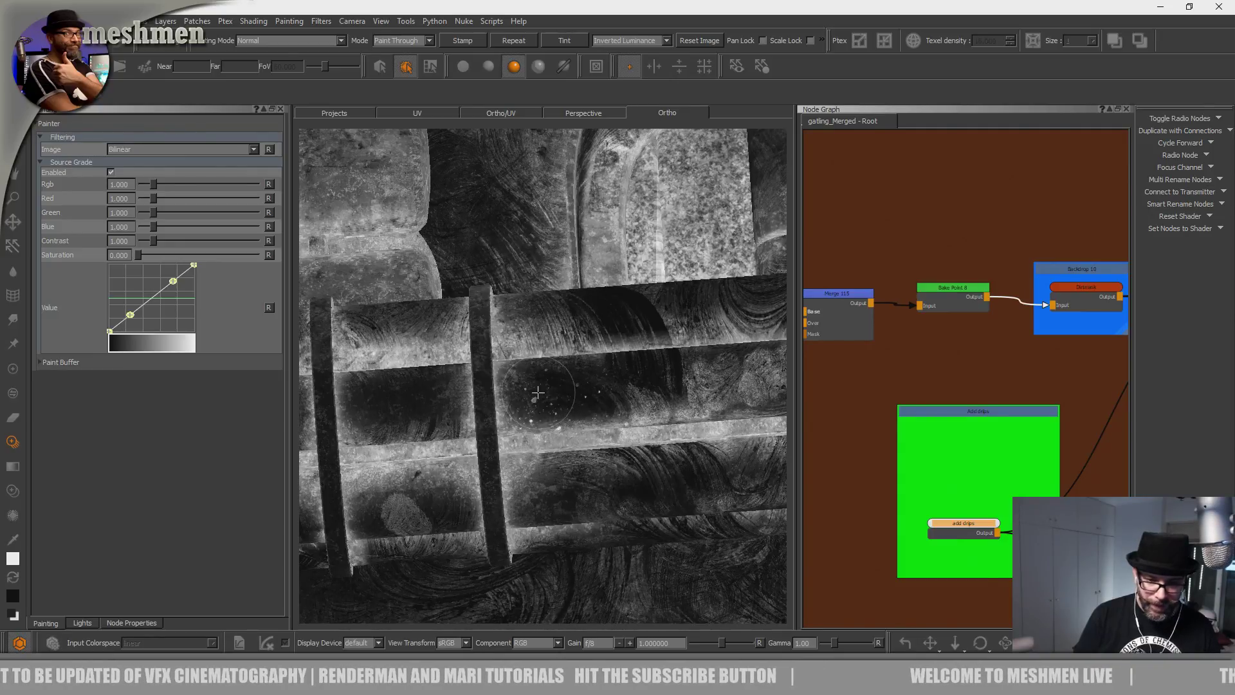
Reframe the Ortho view close on the barrels to check the new drips.
alt+middle_drag(541, 400, 570, 438)
alt+right_drag(571, 438, 523, 376)
alt+drag(523, 376, 540, 420)
alt+middle_drag(540, 420, 542, 431)
alt+right_drag(543, 431, 579, 431)
mouse_move(570, 419)
alt+mouse_down()
mouse_move(587, 422)
mouse_move(576, 408)
mouse_move(592, 399)
alt+mouse_up()
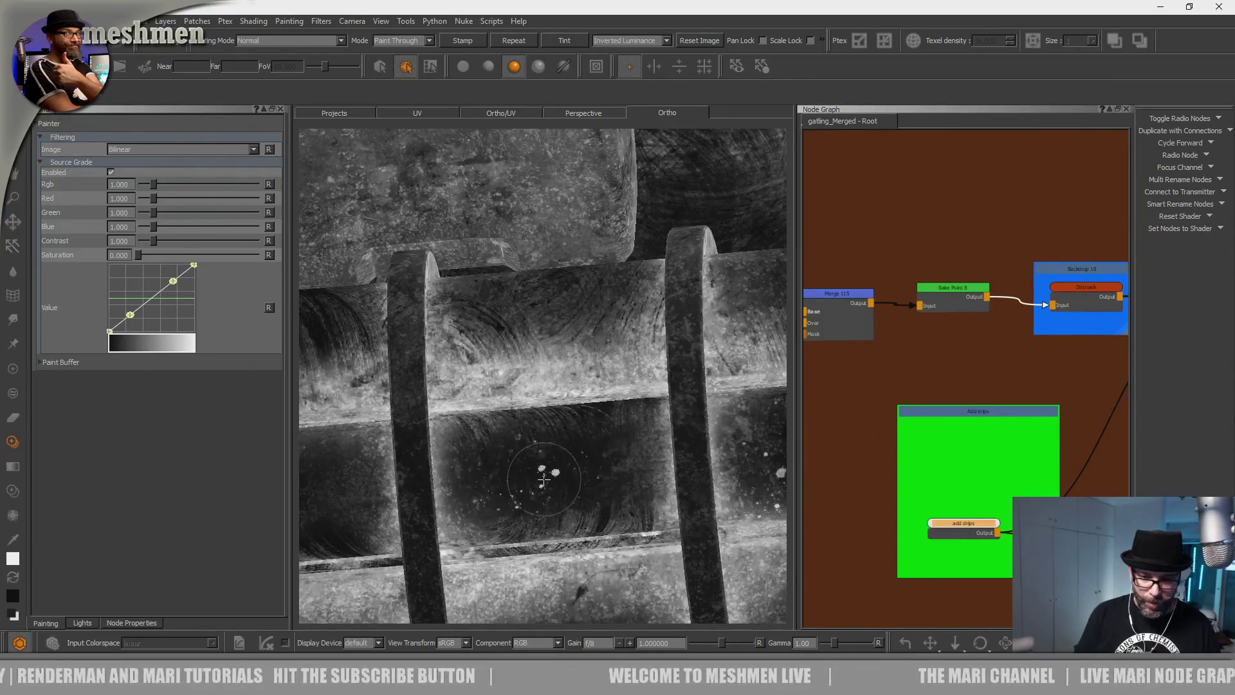
Add splatter drips to the perforated band.
alt+right_drag(538, 499, 532, 438)
alt+drag(532, 438, 630, 451)
alt+middle_drag(514, 472, 624, 428)
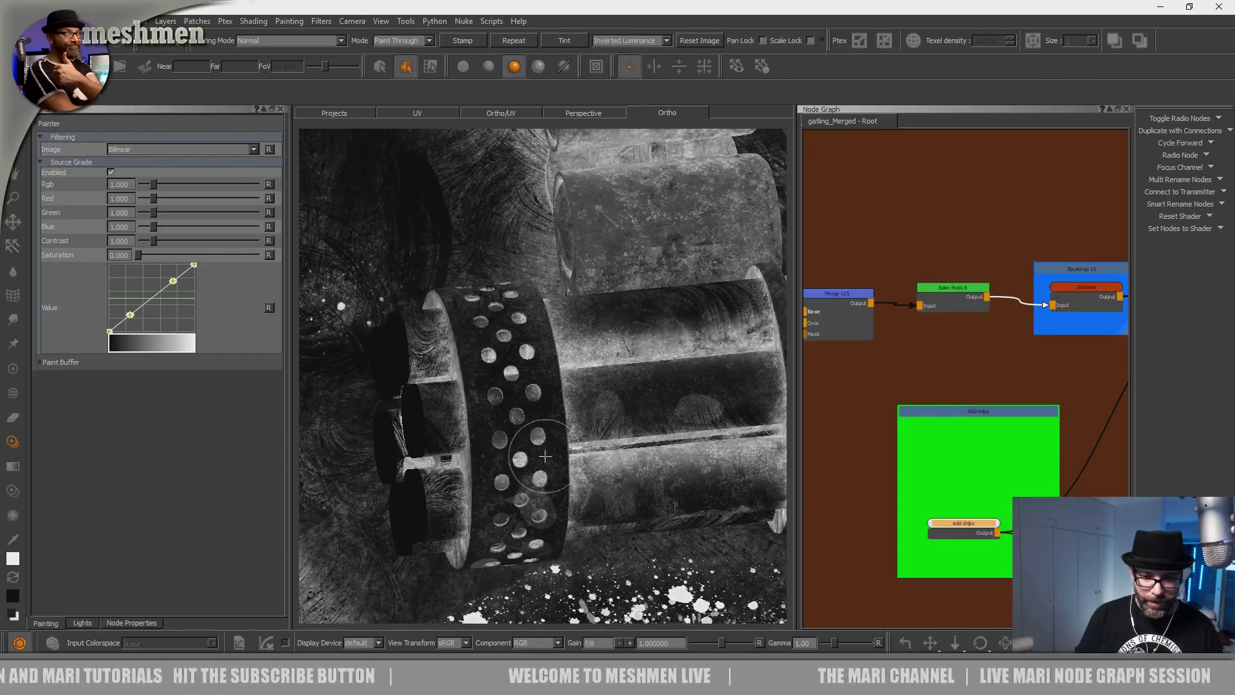
alt+drag(624, 427, 524, 473)
alt+right_drag(524, 473, 537, 444)
alt+drag(538, 443, 508, 490)
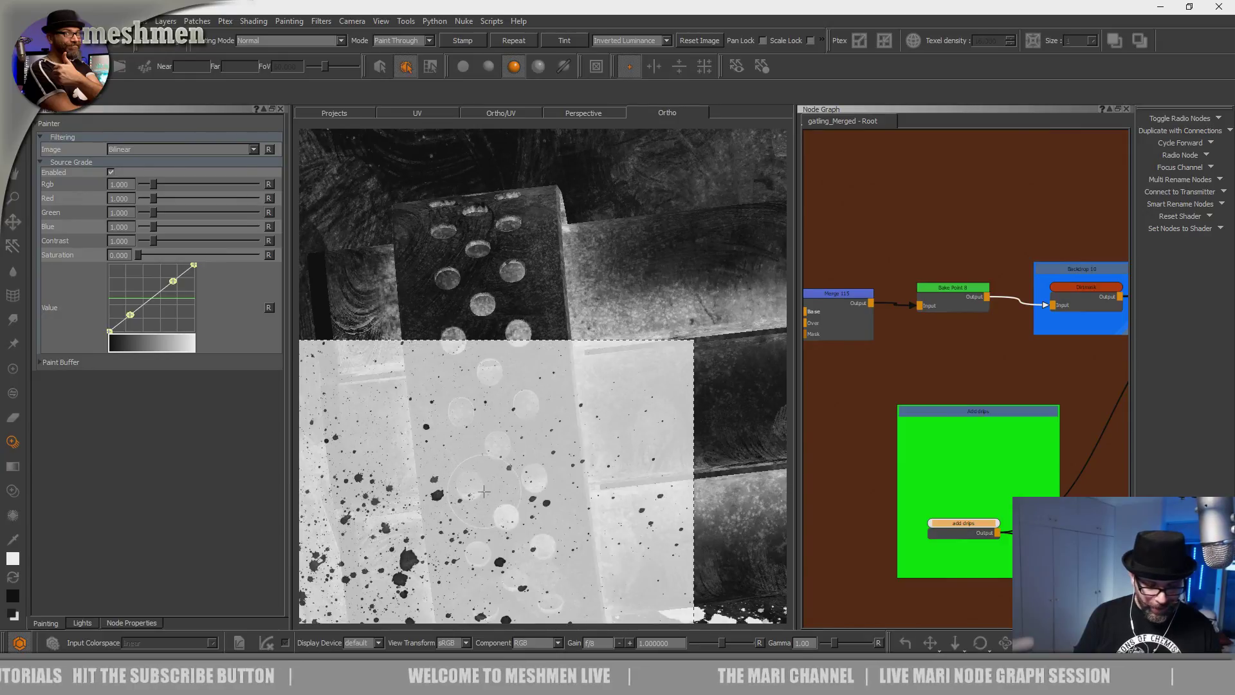
Orbit from an end-on barrel view to the barrels and cylinder above.
alt+drag(592, 395, 516, 434)
alt+middle_drag(516, 434, 571, 402)
alt+right_drag(570, 402, 521, 438)
alt+drag(521, 437, 472, 508)
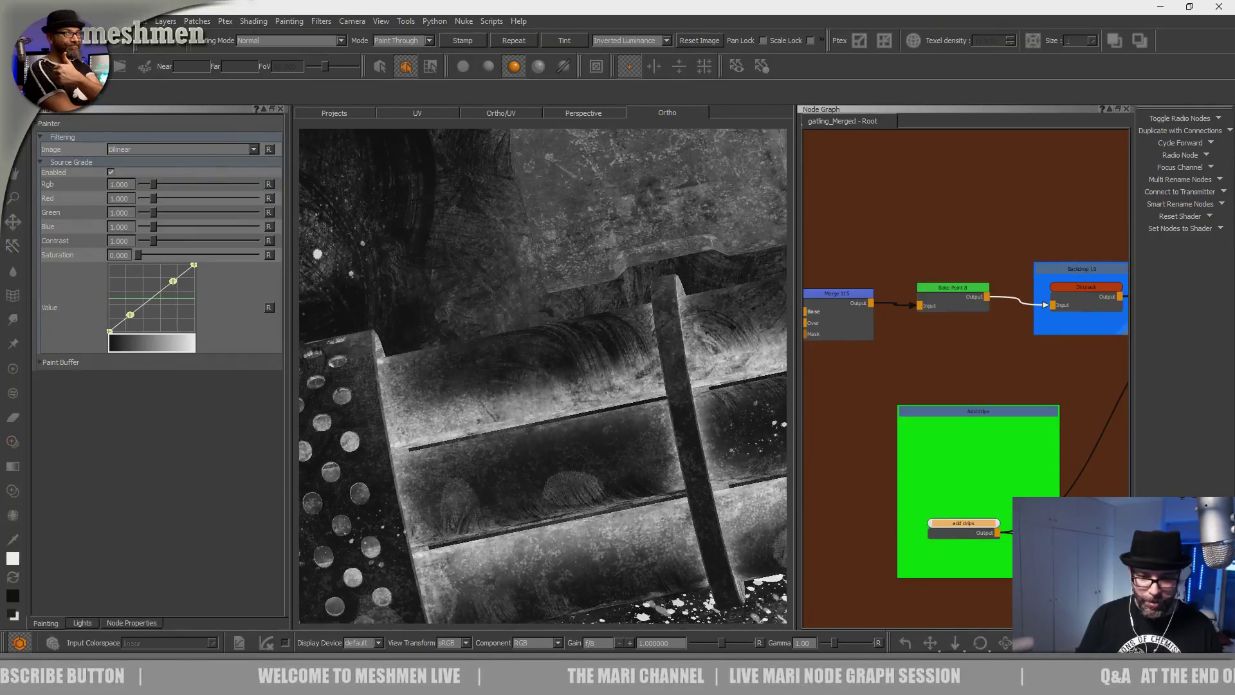
alt+drag(479, 573, 520, 512)
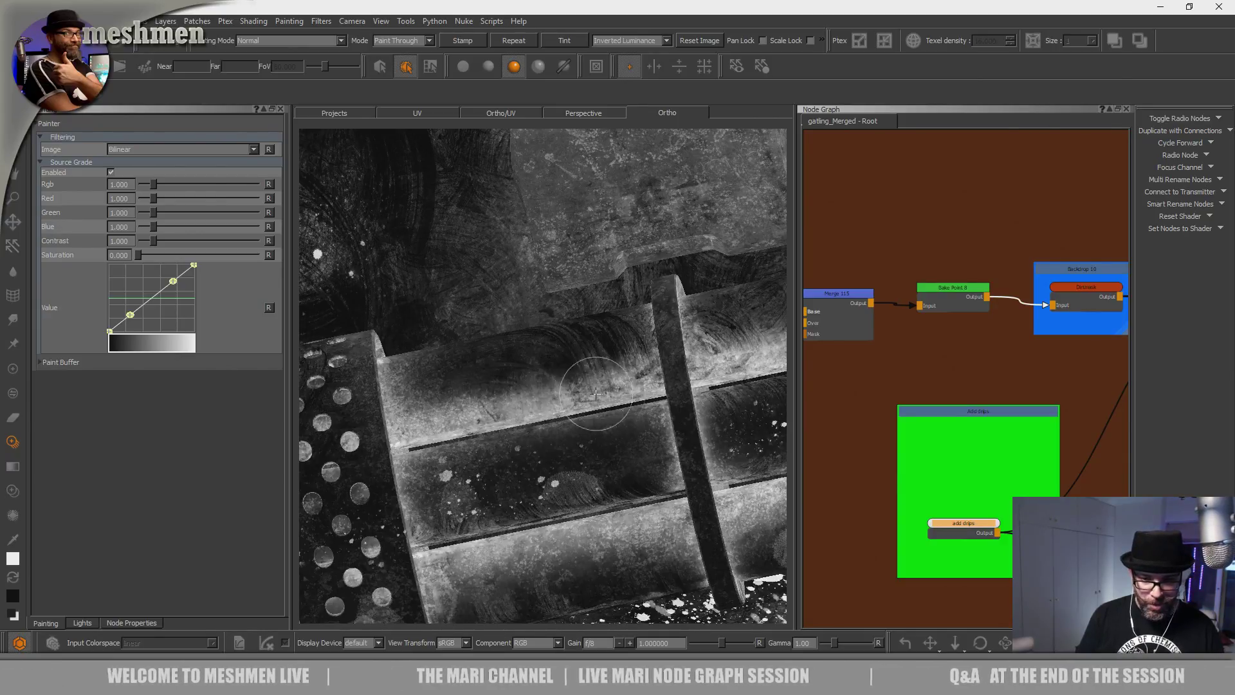
Inspect the white splatter on the surface below the half-disk up close.
alt+right_drag(590, 392, 462, 341)
alt+drag(462, 341, 481, 464)
alt+right_drag(481, 464, 566, 495)
alt+drag(566, 495, 512, 531)
alt+middle_drag(512, 532, 530, 373)
alt+right_drag(530, 373, 621, 398)
alt+drag(611, 402, 515, 449)
alt+middle_drag(515, 449, 546, 356)
alt+right_drag(546, 356, 538, 369)
alt+drag(537, 369, 502, 526)
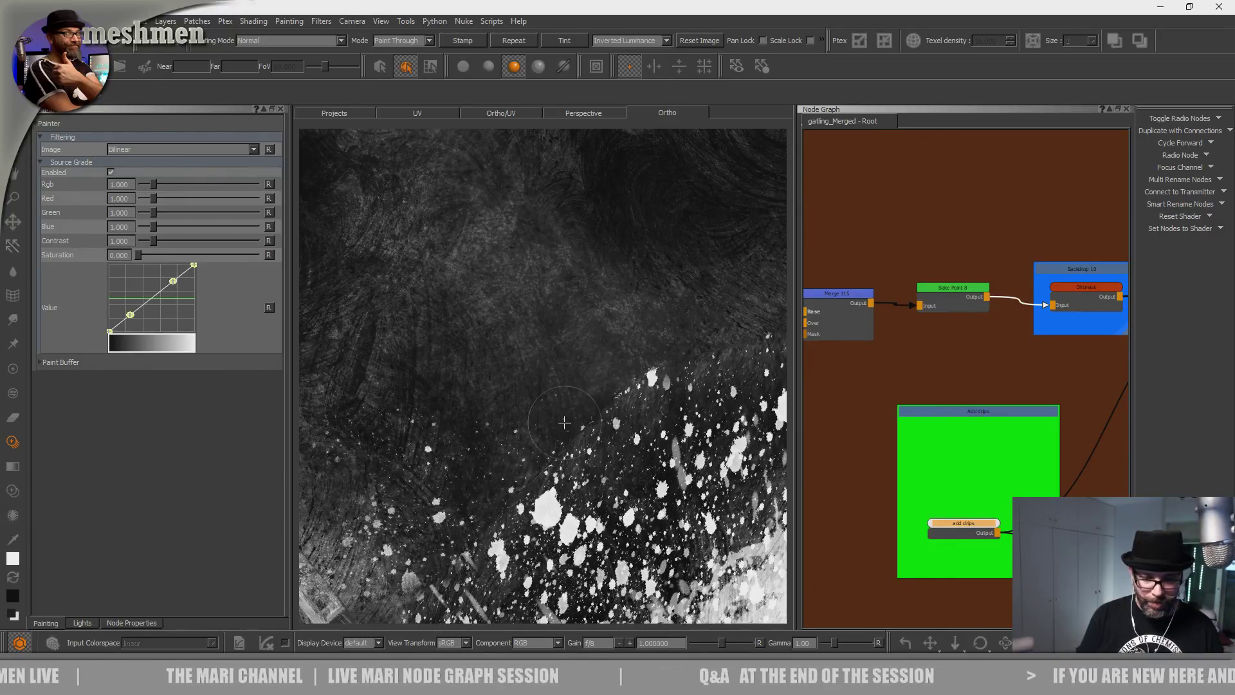
Bring the barrels back into view and turn Paint Through with the splatter image back on.
alt+right_drag(619, 381, 552, 367)
alt+drag(551, 367, 505, 399)
alt+middle_drag(505, 399, 502, 477)
alt+drag(502, 476, 489, 450)
alt+middle_drag(489, 450, 344, 442)
alt+drag(451, 437, 492, 422)
alt+middle_drag(492, 422, 477, 442)
alt+right_drag(477, 441, 514, 450)
alt+drag(514, 450, 552, 468)
alt+middle_drag(552, 468, 590, 396)
alt+drag(590, 397, 534, 430)
alt+middle_drag(534, 431, 521, 457)
key(o)
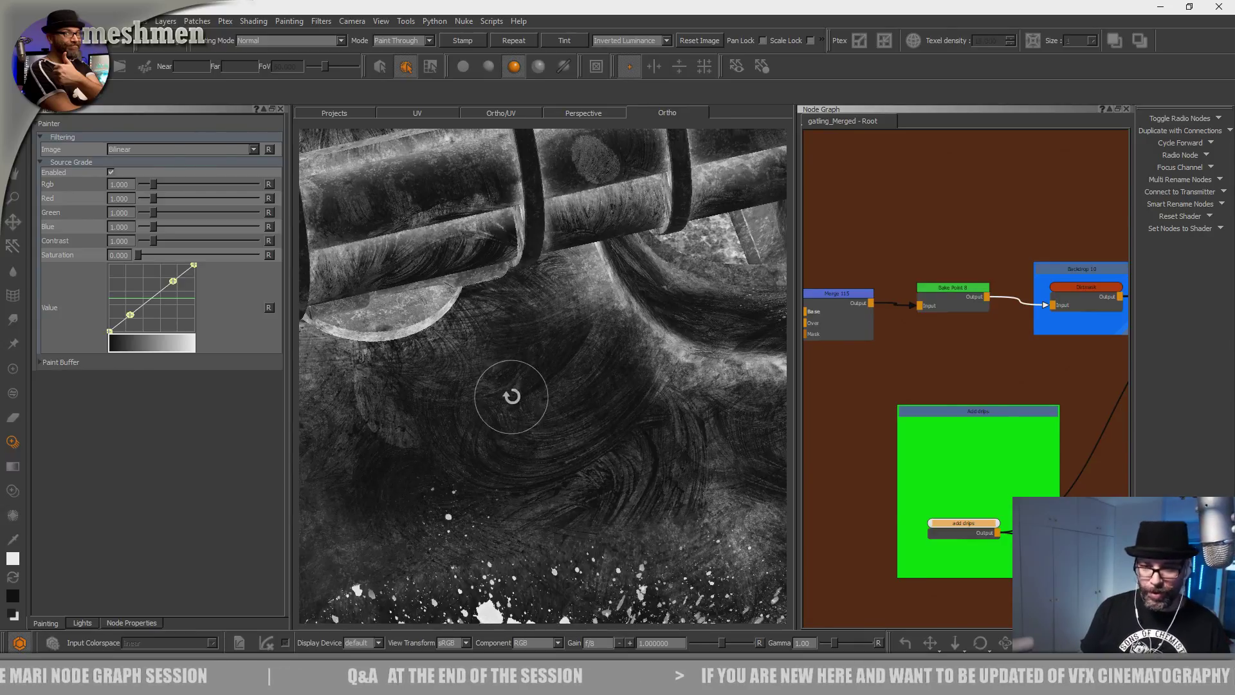
Settle on a nearly frontal view of the gatling guns.
alt+right_drag(510, 396, 493, 427)
alt+drag(493, 427, 511, 341)
alt+middle_drag(511, 341, 504, 448)
alt+drag(504, 449, 549, 398)
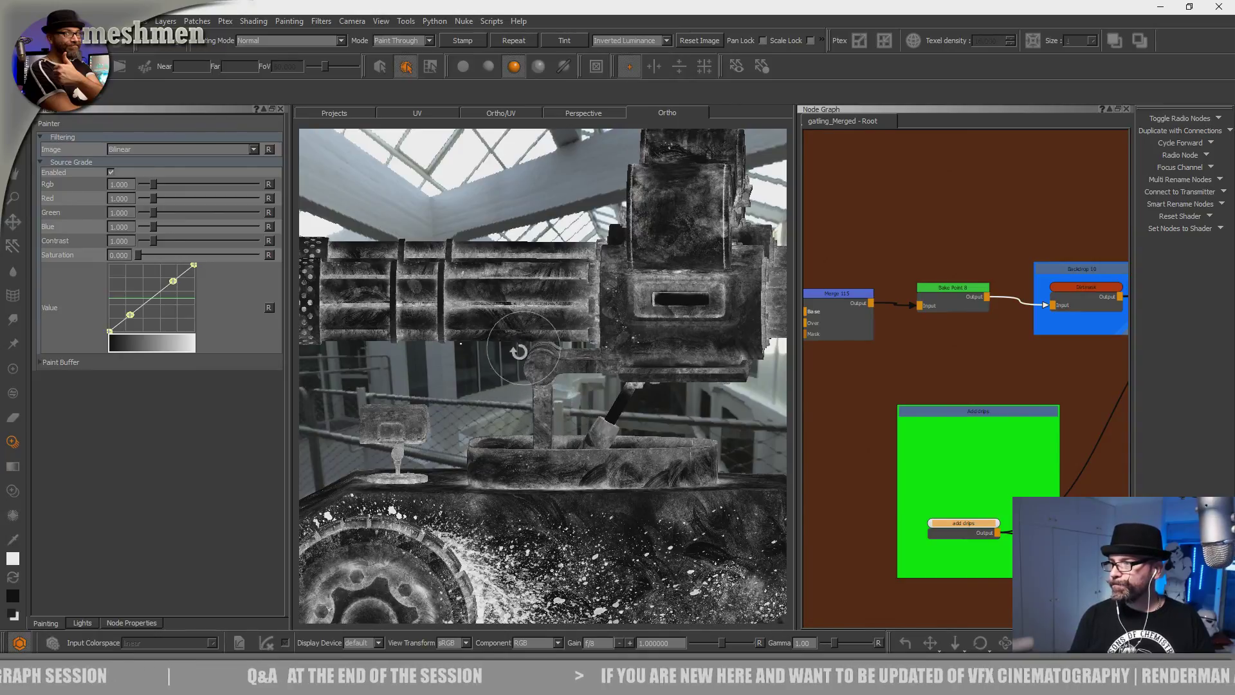
Zoom onto the gun's ring and speckle small splatter drips over the housing.
alt+drag(612, 373, 595, 430)
alt+right_drag(595, 429, 604, 413)
alt+middle_drag(605, 413, 590, 391)
alt+right_drag(590, 392, 596, 388)
alt+drag(595, 388, 579, 414)
alt+middle_drag(579, 414, 467, 435)
alt+drag(468, 436, 526, 439)
alt+middle_drag(636, 411, 528, 387)
alt+right_drag(528, 388, 565, 421)
alt+middle_drag(565, 421, 540, 425)
alt+drag(540, 425, 569, 422)
alt+right_drag(569, 422, 502, 485)
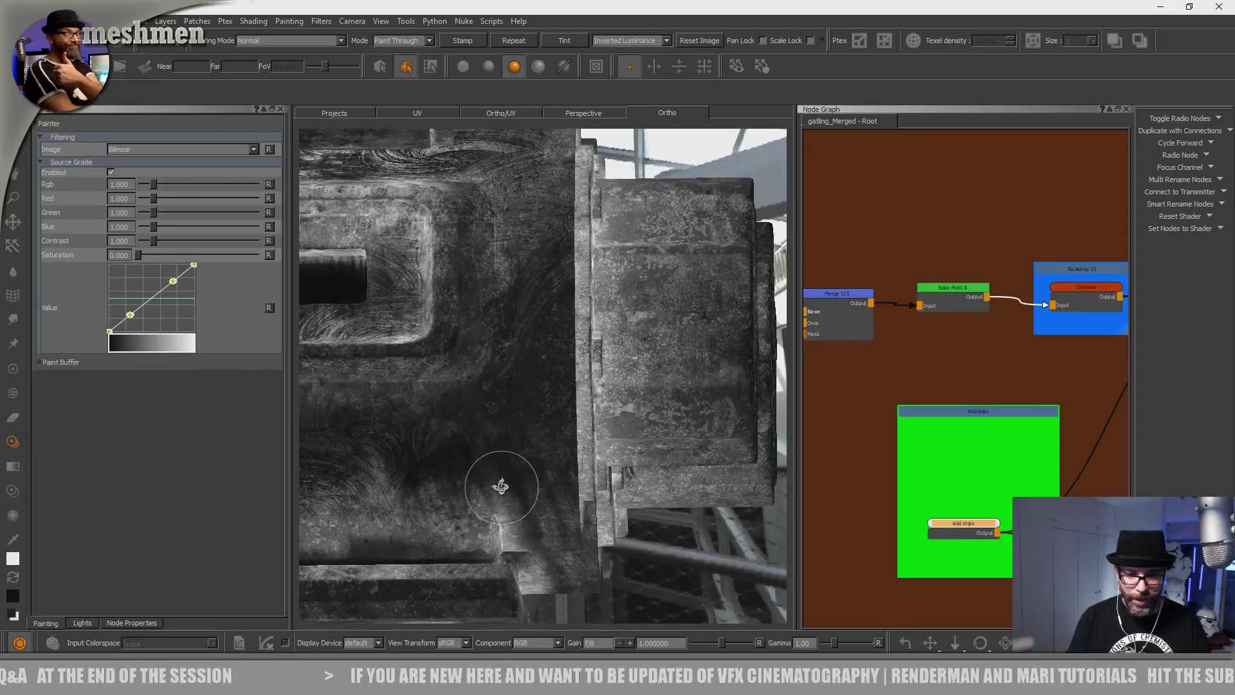
alt+drag(501, 485, 503, 511)
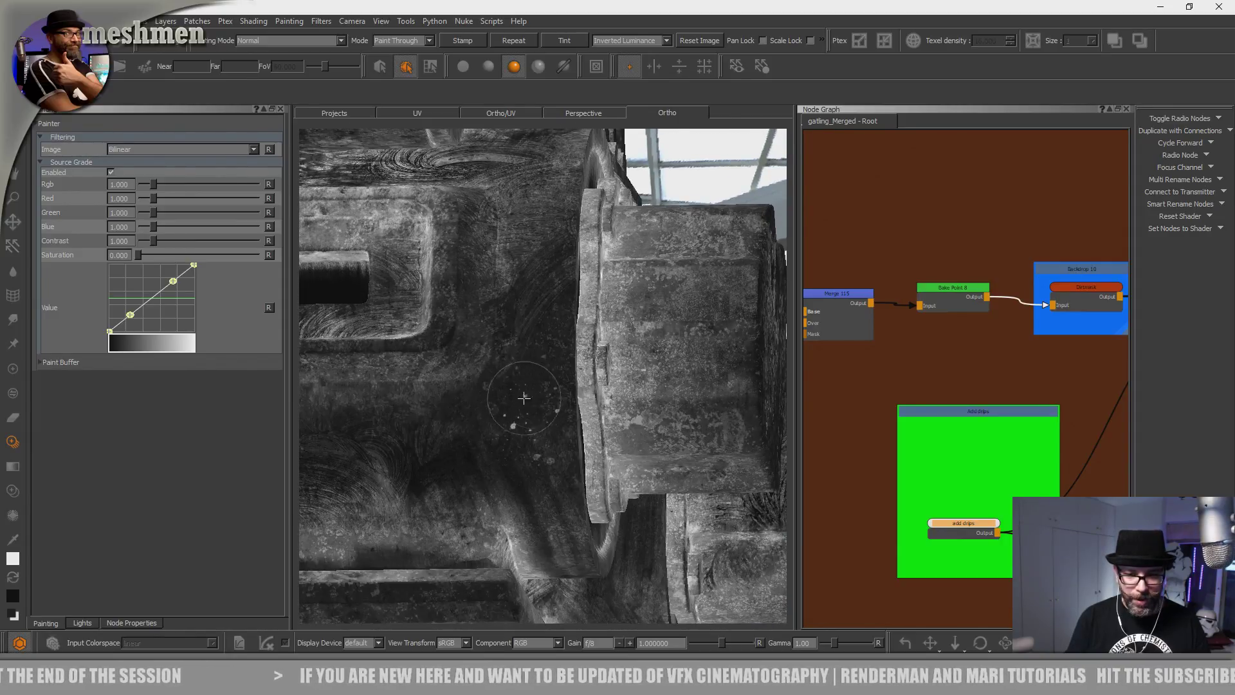
drag(502, 387, 507, 389)
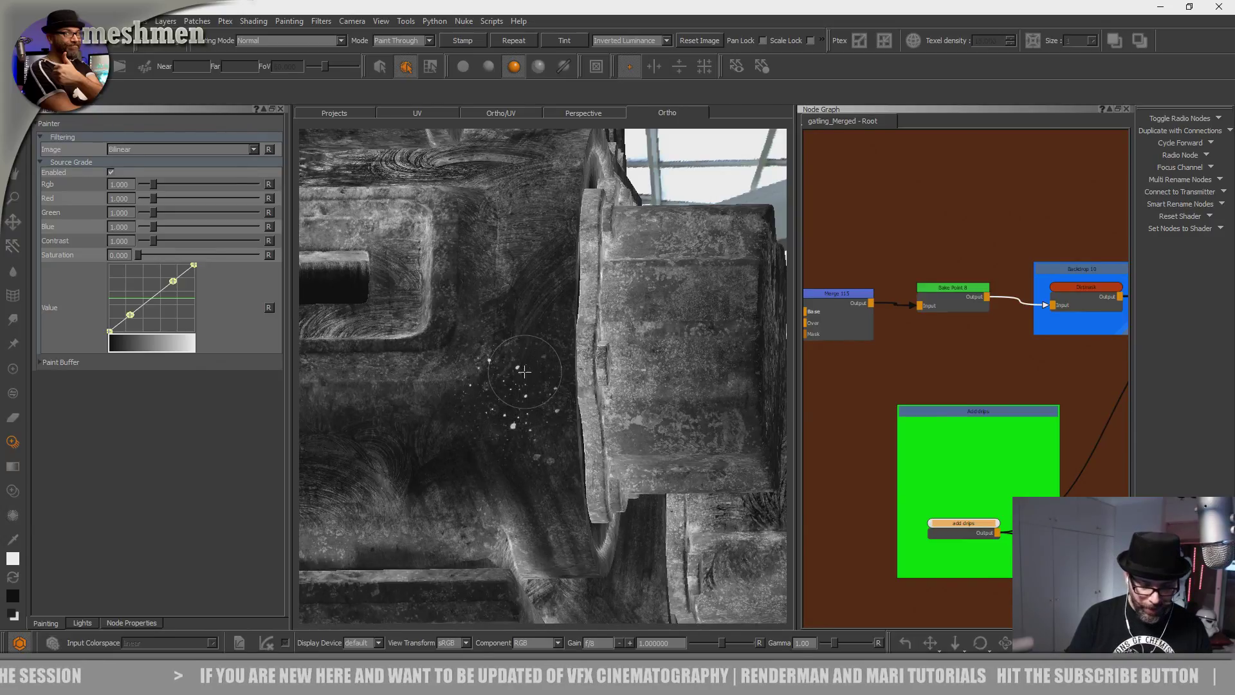
Orbit past the gun's wheel to a close view of the octagonal hub.
alt+drag(515, 318, 476, 508)
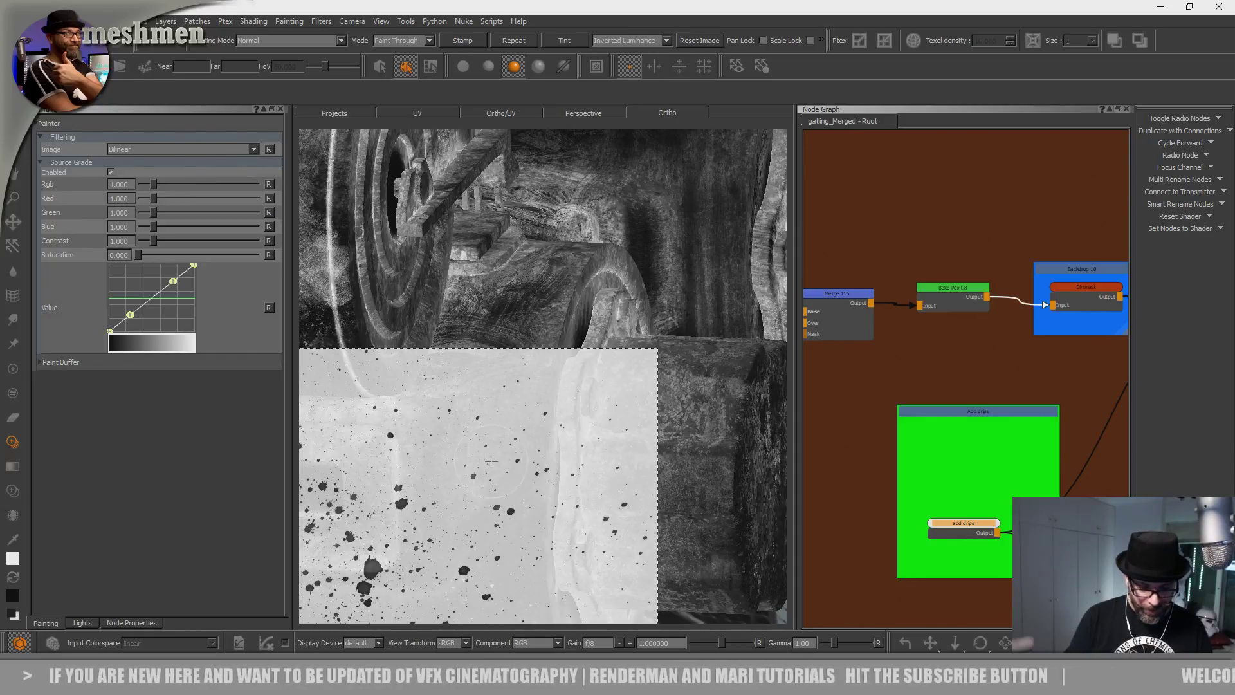
alt+right_drag(490, 416, 450, 437)
alt+drag(450, 437, 412, 440)
alt+right_drag(411, 441, 497, 383)
alt+drag(497, 383, 496, 408)
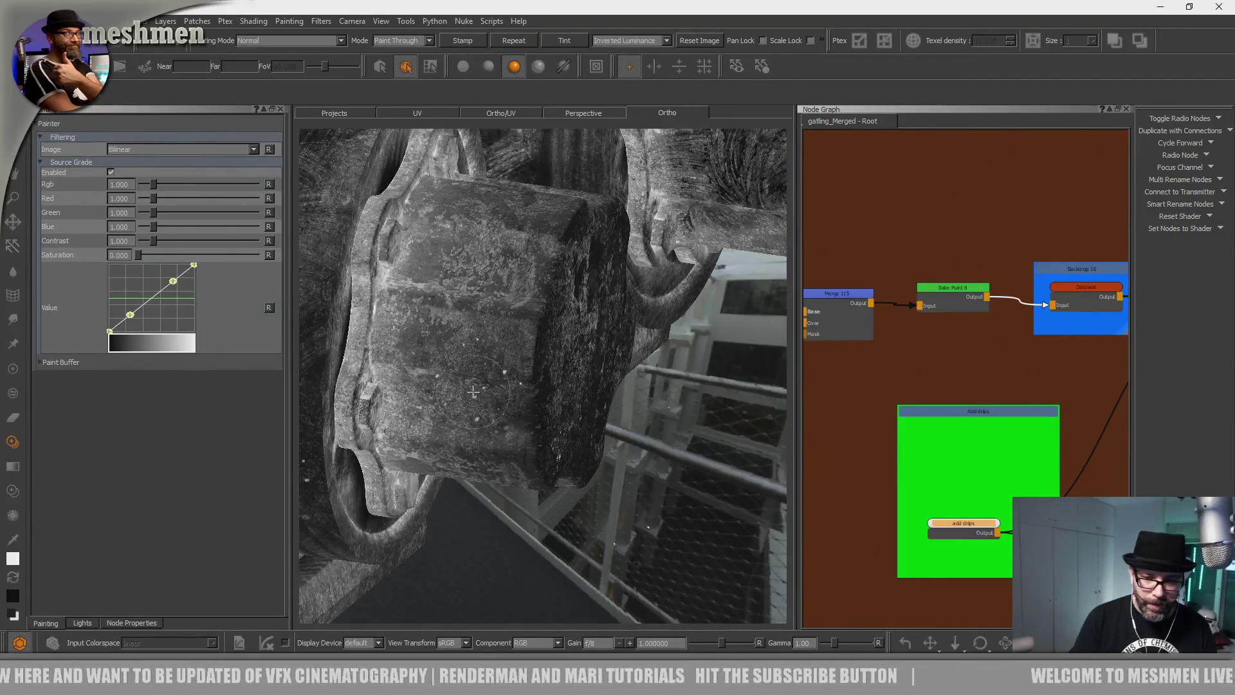
Lower the splatter image over the hull near the wheels and paint a first patch of drips.
alt+right_drag(478, 406, 412, 425)
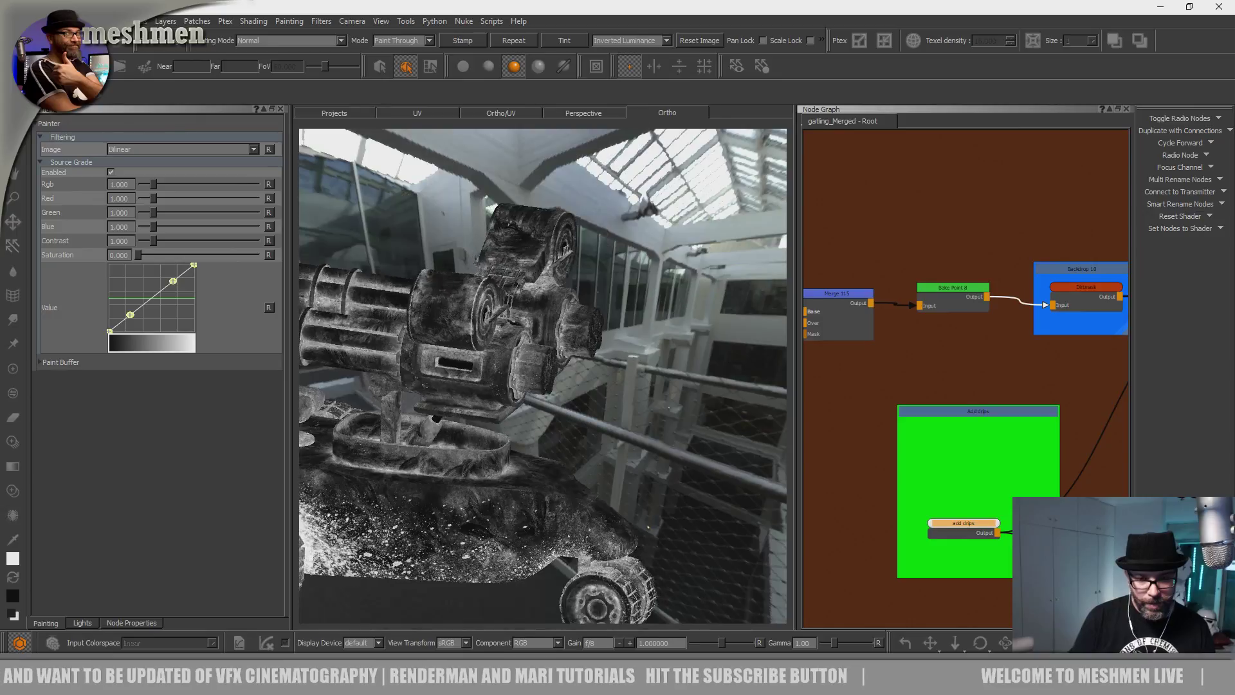
alt+drag(412, 424, 444, 463)
alt+right_drag(444, 463, 508, 412)
alt+drag(508, 411, 412, 425)
alt+right_drag(412, 425, 441, 400)
alt+drag(441, 399, 510, 482)
mouse_move(510, 483)
alt+middle_down()
mouse_move(534, 524)
mouse_move(513, 521)
alt+middle_up()
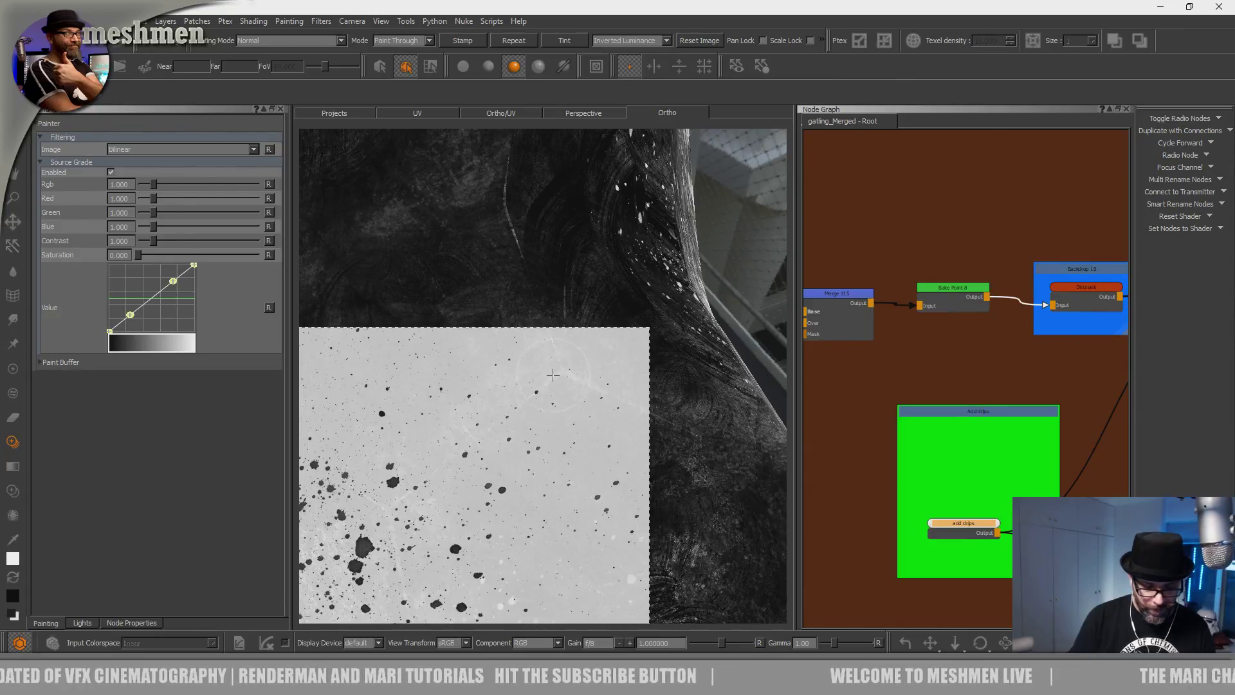
mouse_move(544, 400)
alt+mouse_down()
mouse_move(485, 497)
mouse_move(549, 512)
mouse_move(532, 526)
mouse_move(454, 440)
mouse_move(489, 412)
alt+mouse_up()
alt+right_drag(489, 412, 566, 380)
alt+middle_drag(566, 379, 650, 515)
mouse_move(649, 514)
alt+mouse_down()
mouse_move(597, 518)
mouse_move(545, 495)
mouse_move(602, 460)
mouse_move(572, 479)
mouse_move(492, 476)
mouse_move(540, 460)
mouse_move(546, 436)
mouse_move(665, 371)
alt+mouse_up()
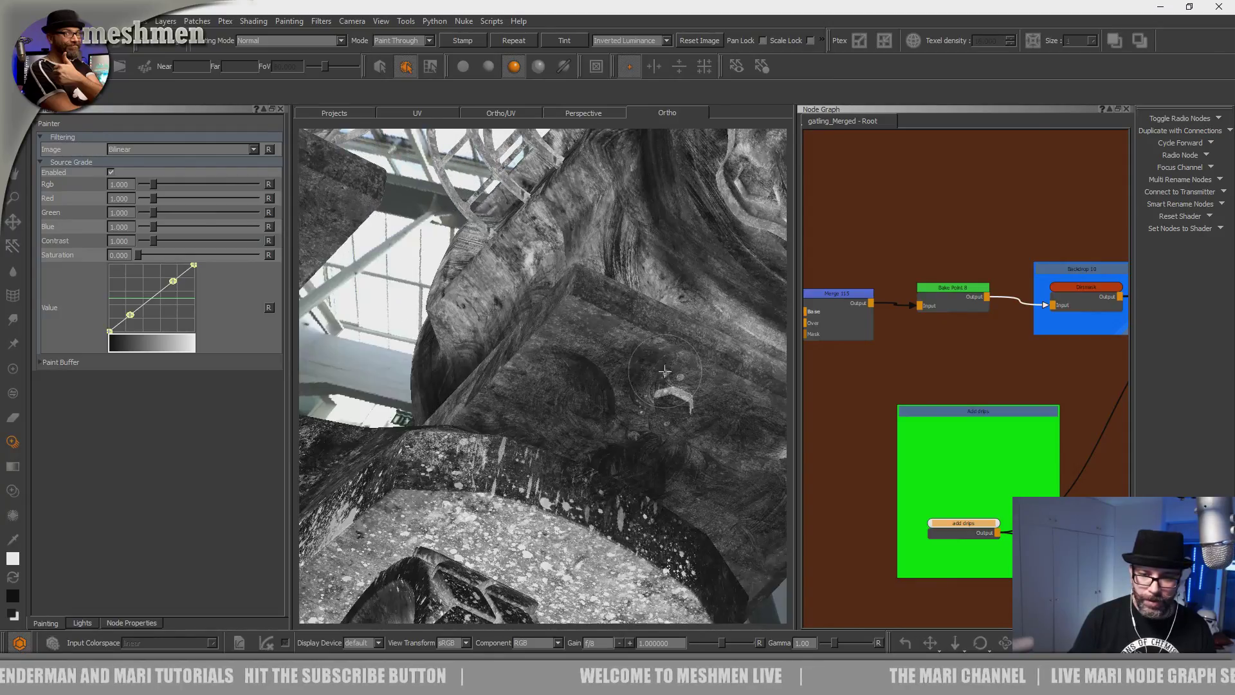
alt+drag(546, 401, 599, 334)
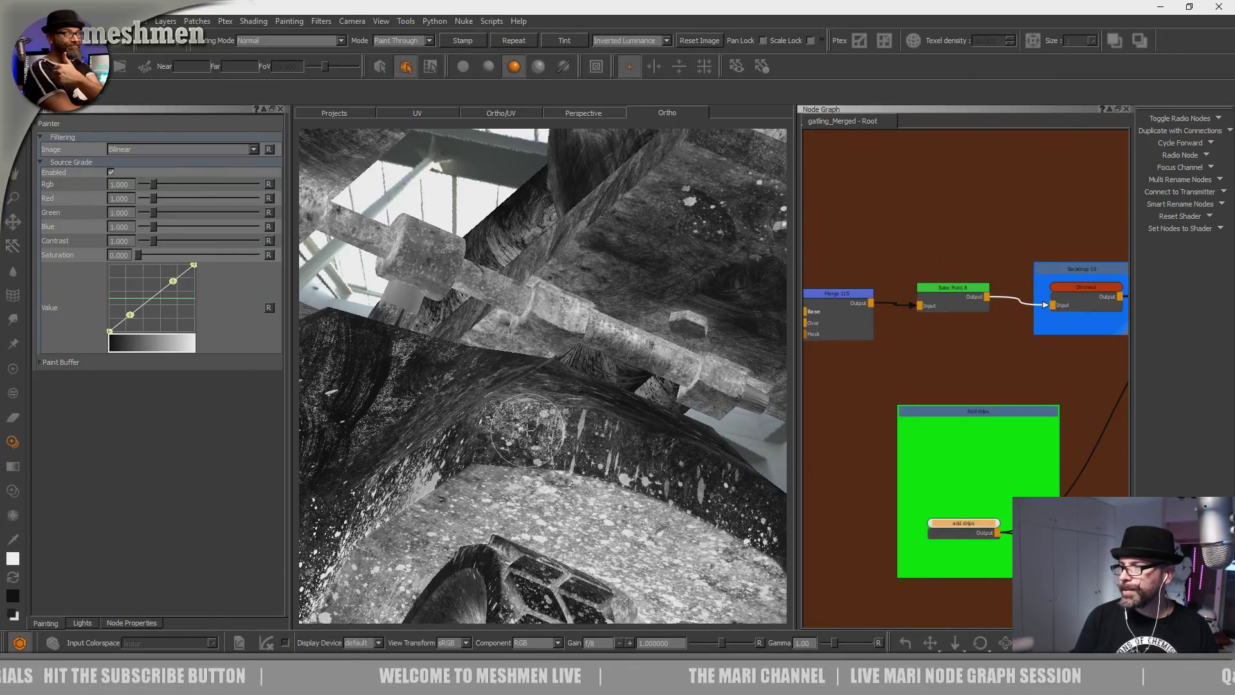
shift+middle_drag(575, 377, 617, 533)
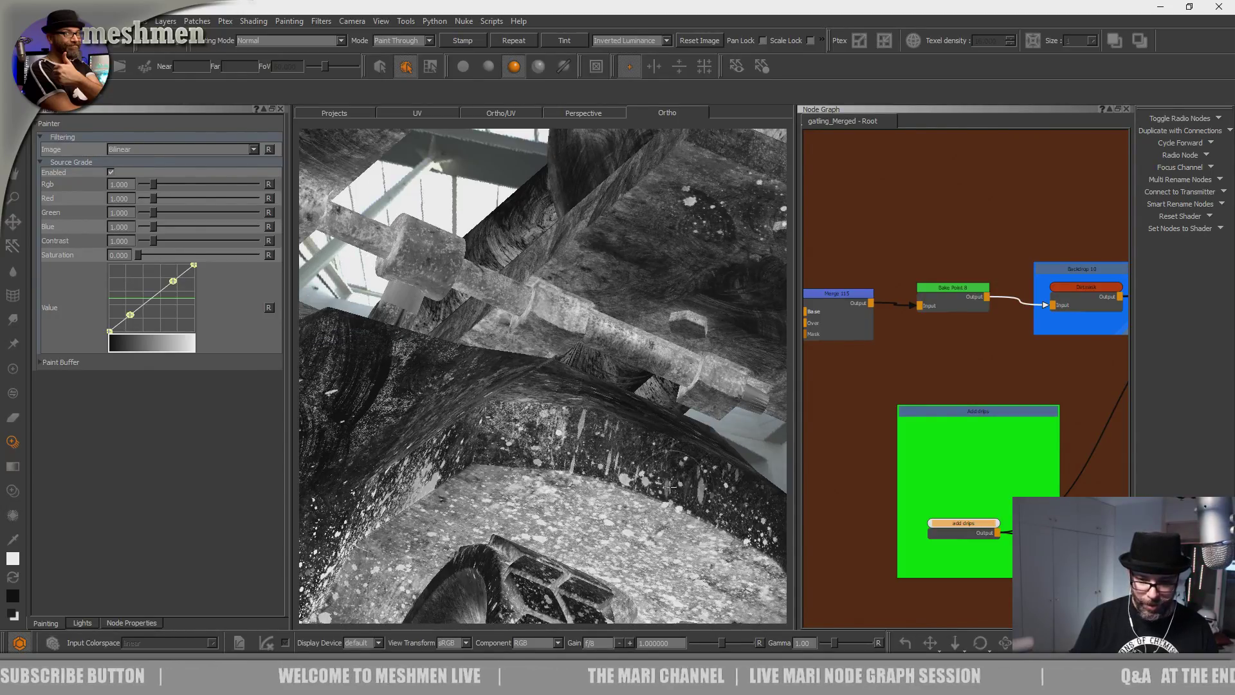
shift+middle_drag(547, 419, 545, 421)
Raise the splatter image and check the drips along the tank's side and underside.
mouse_move(543, 415)
alt+mouse_down()
mouse_move(546, 427)
mouse_move(554, 405)
mouse_move(522, 424)
mouse_move(487, 481)
alt+mouse_up()
mouse_move(482, 495)
shift+middle_down()
mouse_move(485, 448)
mouse_move(549, 443)
shift+middle_up()
mouse_move(550, 439)
alt+mouse_down()
mouse_move(570, 465)
mouse_move(547, 479)
alt+mouse_up()
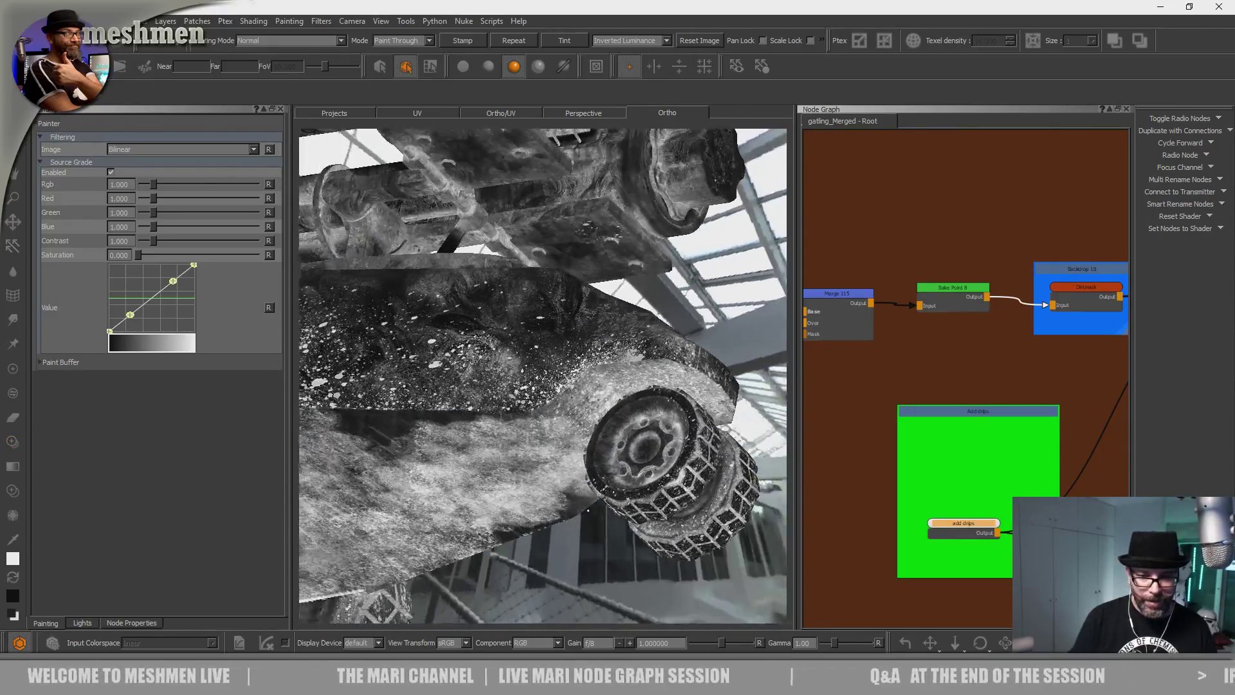
alt+middle_drag(547, 479, 595, 505)
alt+right_drag(595, 504, 566, 518)
alt+drag(566, 518, 532, 532)
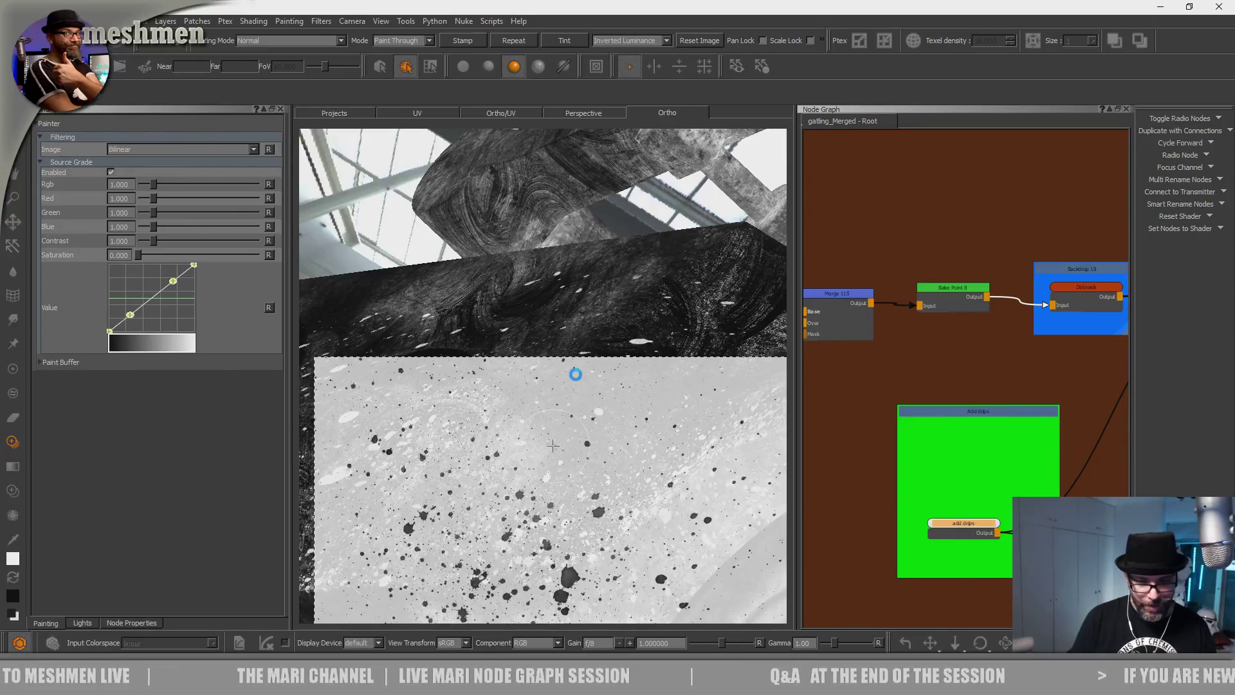
Check the front wheel and underside, then shift the splatter image right, down and left.
alt+right_drag(553, 445, 508, 460)
mouse_move(508, 460)
alt+mouse_down()
mouse_move(479, 471)
mouse_move(492, 443)
alt+mouse_up()
alt+right_drag(492, 444, 546, 386)
alt+drag(547, 385, 559, 419)
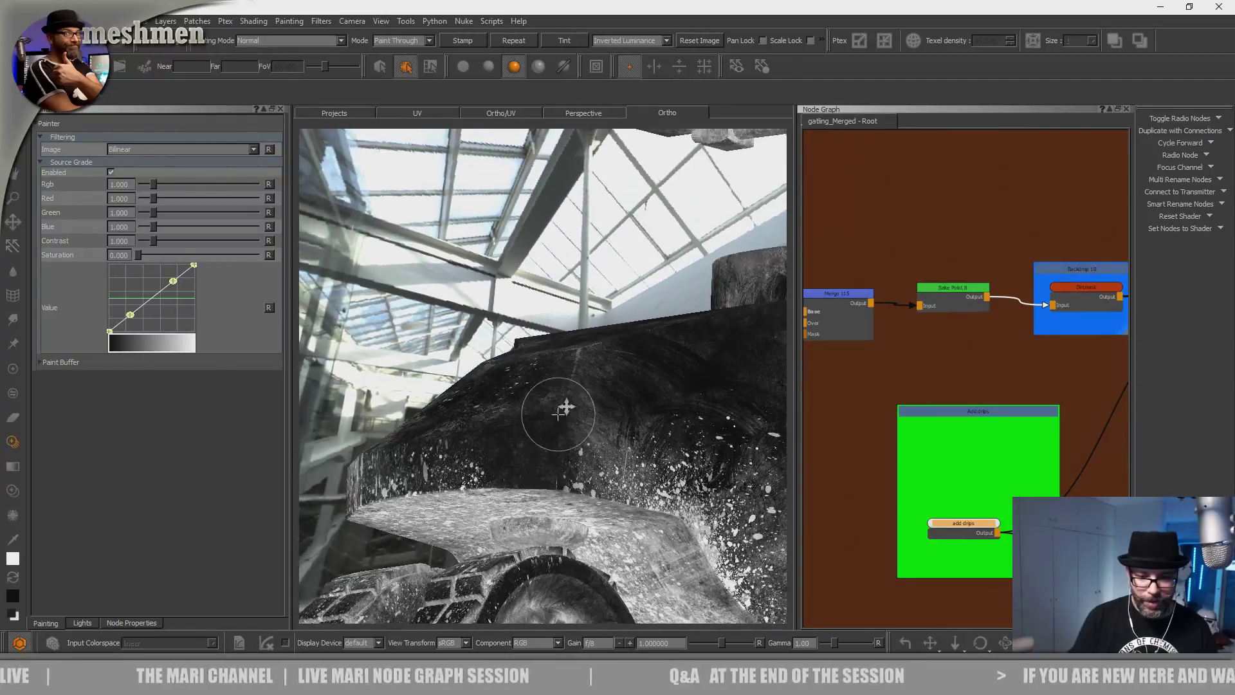
alt+right_drag(560, 419, 608, 354)
alt+drag(608, 354, 565, 378)
mouse_move(565, 377)
alt+middle_down()
mouse_move(559, 451)
mouse_move(587, 388)
alt+middle_up()
alt+right_drag(587, 389, 515, 444)
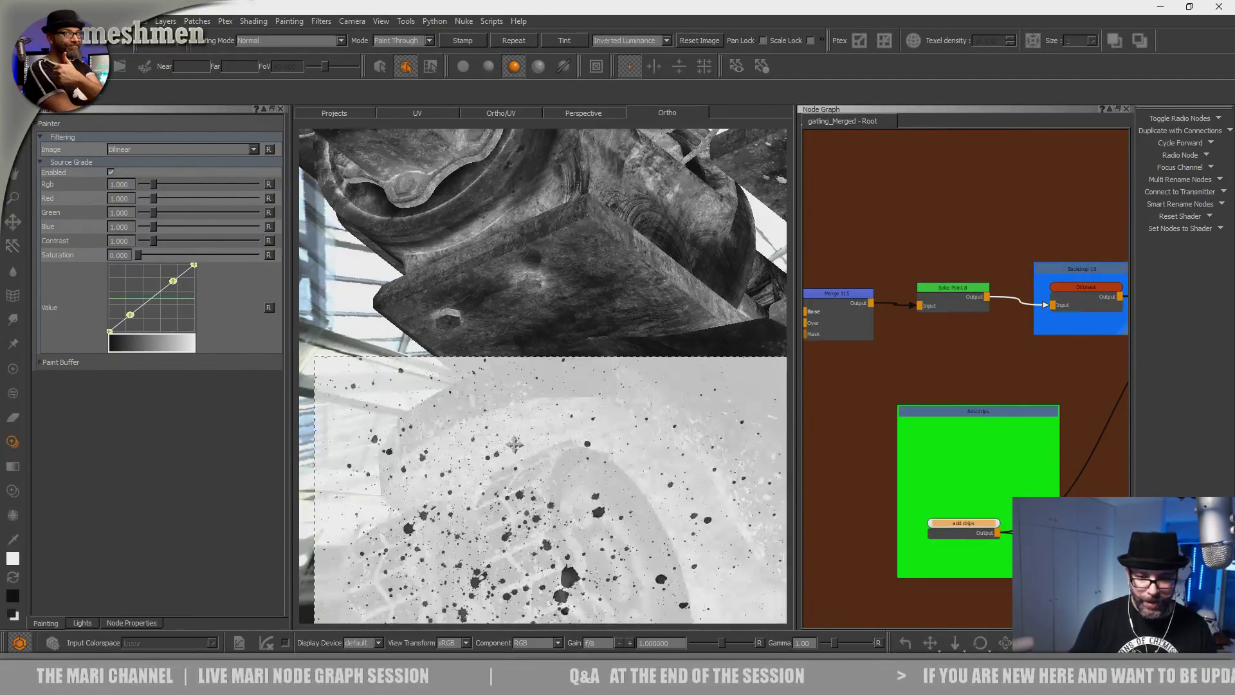
alt+right_drag(578, 442, 579, 472)
alt+middle_drag(579, 473, 585, 484)
mouse_move(507, 489)
shift+mouse_down()
mouse_move(519, 458)
mouse_move(528, 469)
shift+mouse_up()
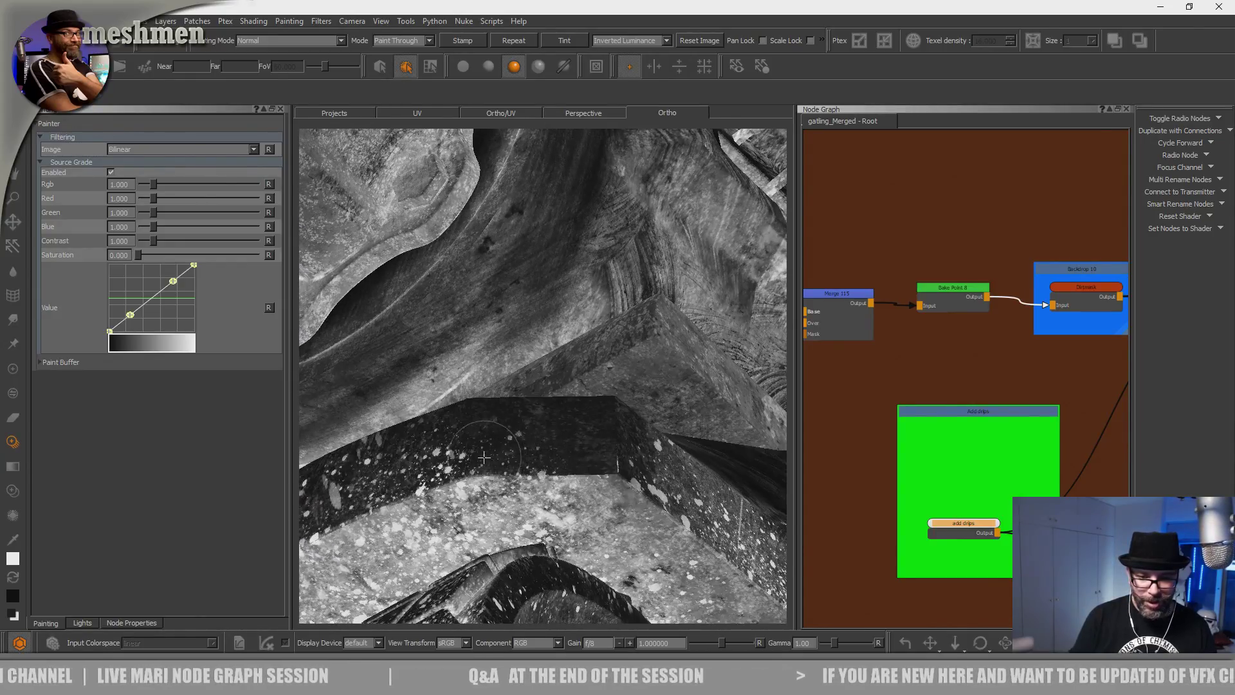
mouse_move(445, 397)
shift+mouse_down()
mouse_move(533, 391)
mouse_move(586, 434)
mouse_move(681, 379)
mouse_move(660, 437)
shift+mouse_up()
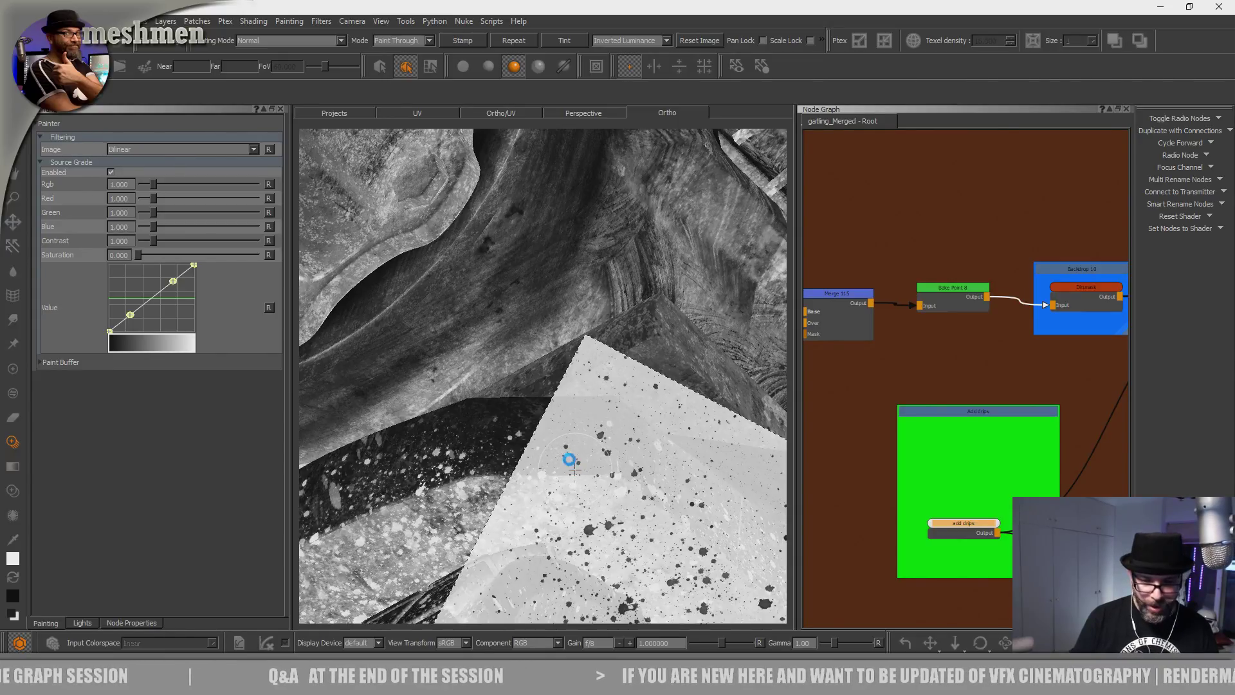
mouse_move(579, 491)
shift+mouse_down()
mouse_move(484, 483)
mouse_move(465, 493)
mouse_move(500, 508)
shift+mouse_up()
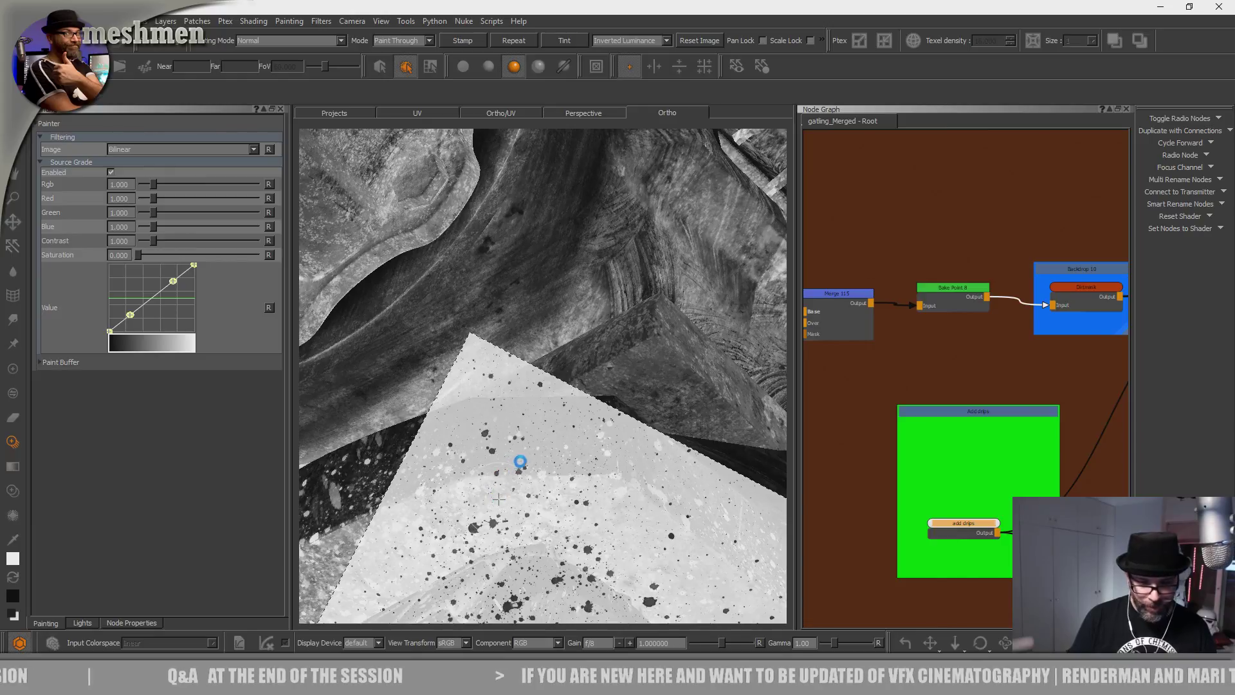
Zoom in on the dark, textured gatling block from a lower side view.
alt+right_drag(554, 414, 456, 386)
alt+drag(455, 386, 396, 293)
alt+middle_drag(512, 515, 643, 306)
mouse_move(643, 306)
alt+mouse_down()
mouse_move(565, 361)
mouse_move(620, 375)
mouse_move(629, 418)
alt+mouse_up()
alt+middle_drag(629, 419, 562, 364)
alt+right_drag(562, 364, 551, 447)
alt+drag(551, 446, 519, 450)
alt+right_drag(520, 450, 546, 460)
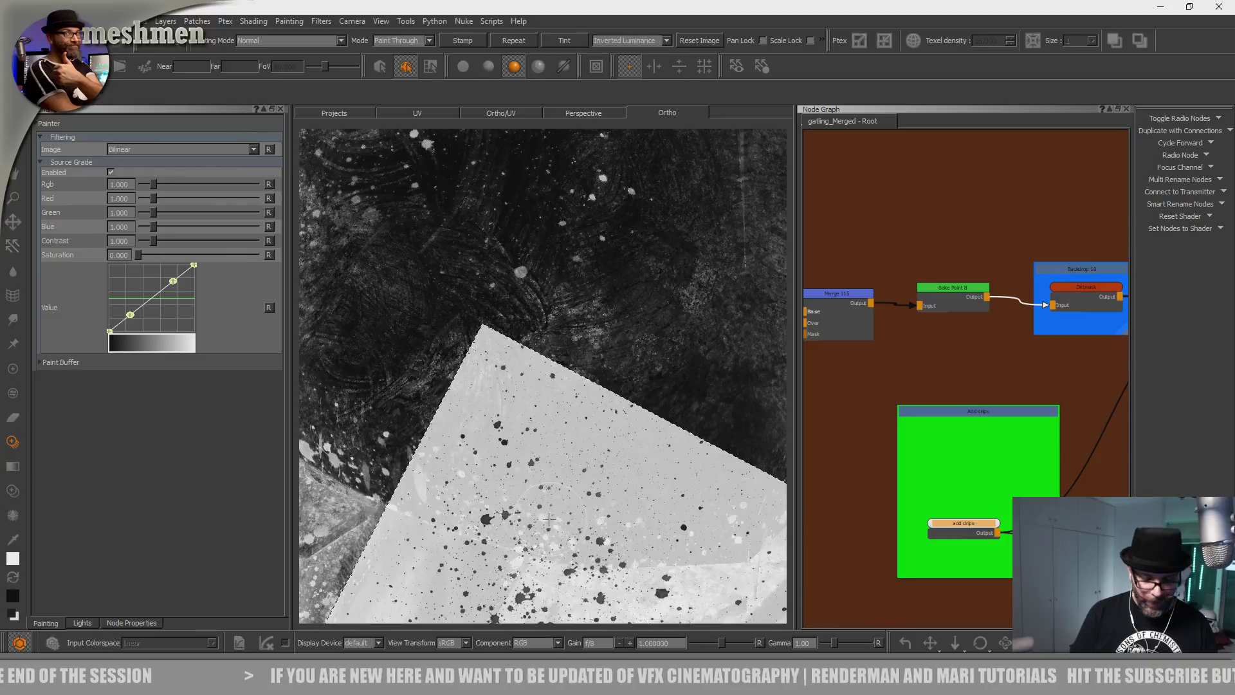
Frame the gatling block's lower feet and nudge the splatter image up into place.
alt+right_drag(622, 444, 565, 421)
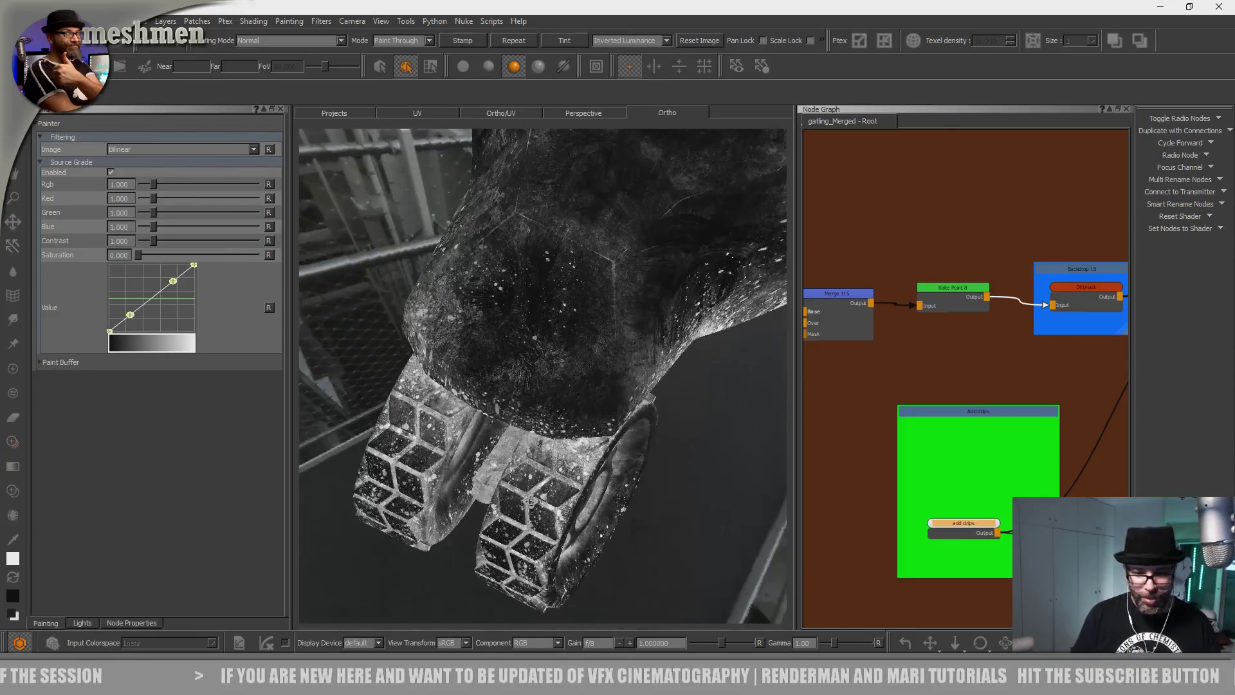
alt+drag(566, 422, 525, 406)
alt+middle_drag(525, 406, 515, 395)
alt+drag(515, 394, 524, 418)
alt+middle_drag(524, 418, 515, 442)
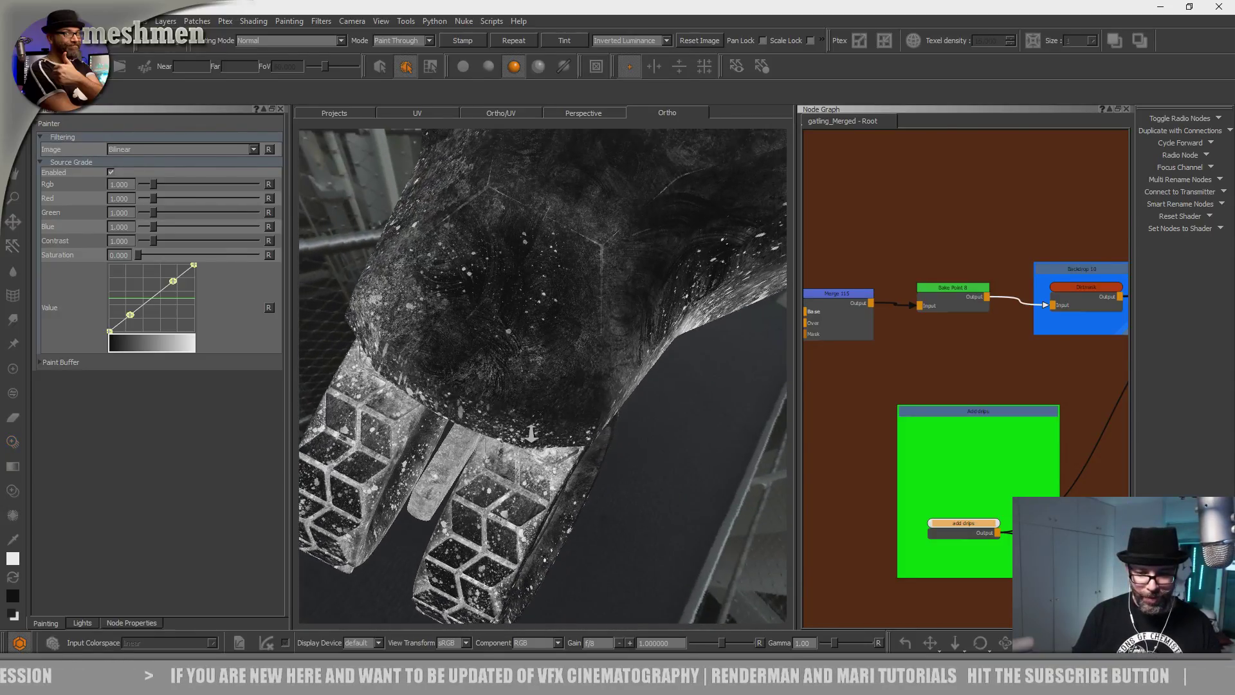
alt+right_drag(514, 442, 558, 472)
mouse_move(558, 473)
alt+mouse_down()
mouse_move(552, 483)
mouse_move(555, 447)
alt+mouse_up()
shift+drag(523, 507, 515, 492)
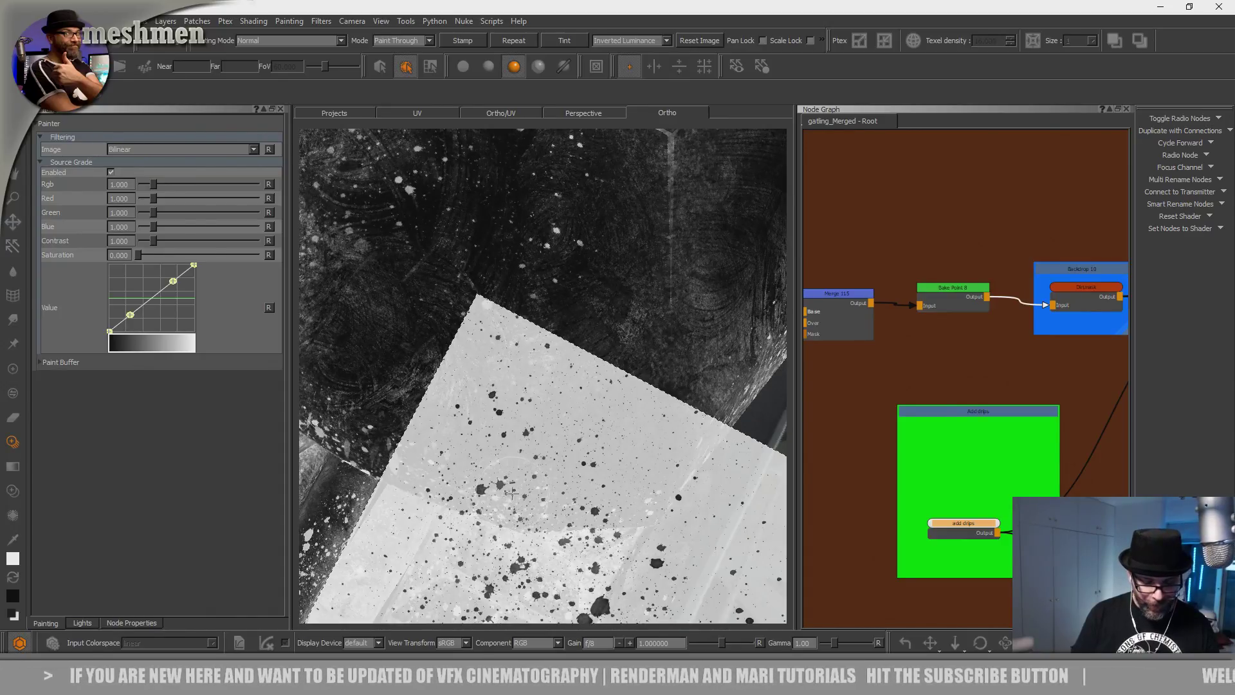
Review the hull and the tracks, then widen the node graph panel.
alt+right_drag(589, 419, 547, 402)
mouse_move(547, 402)
alt+mouse_down()
mouse_move(636, 458)
mouse_move(536, 463)
alt+mouse_up()
alt+right_drag(535, 463, 598, 427)
alt+drag(598, 427, 635, 410)
shift+drag(511, 533, 503, 464)
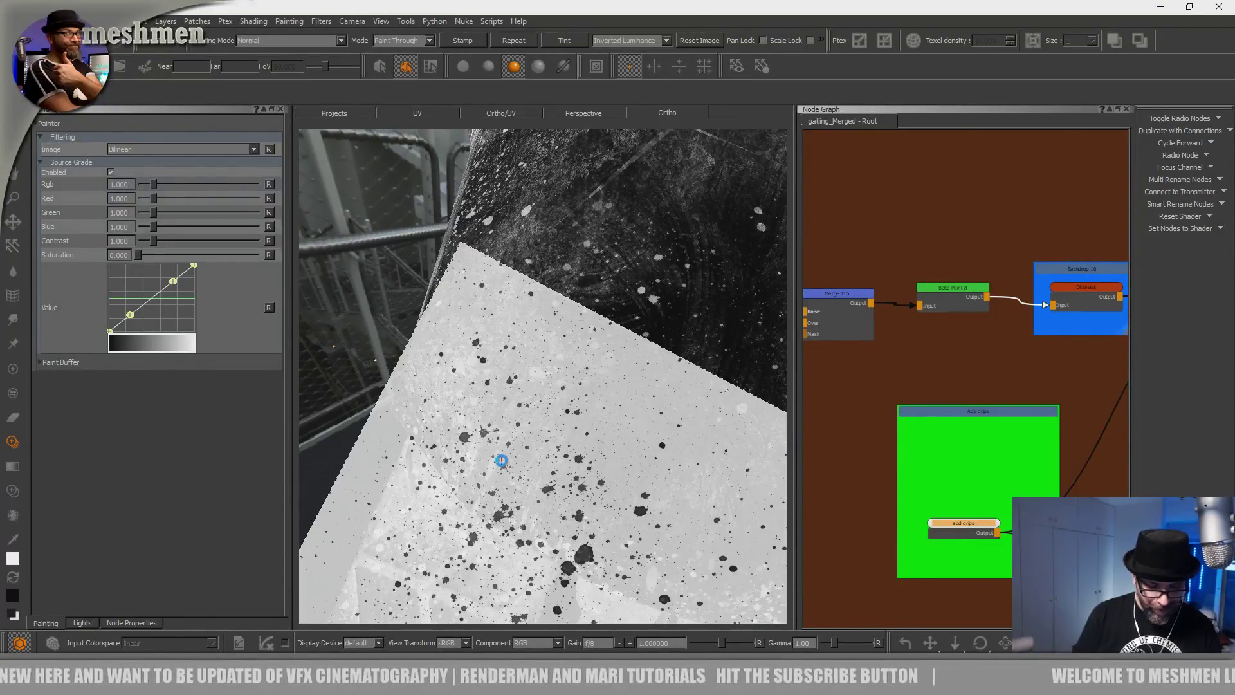
alt+right_drag(624, 427, 533, 452)
alt+drag(533, 452, 577, 427)
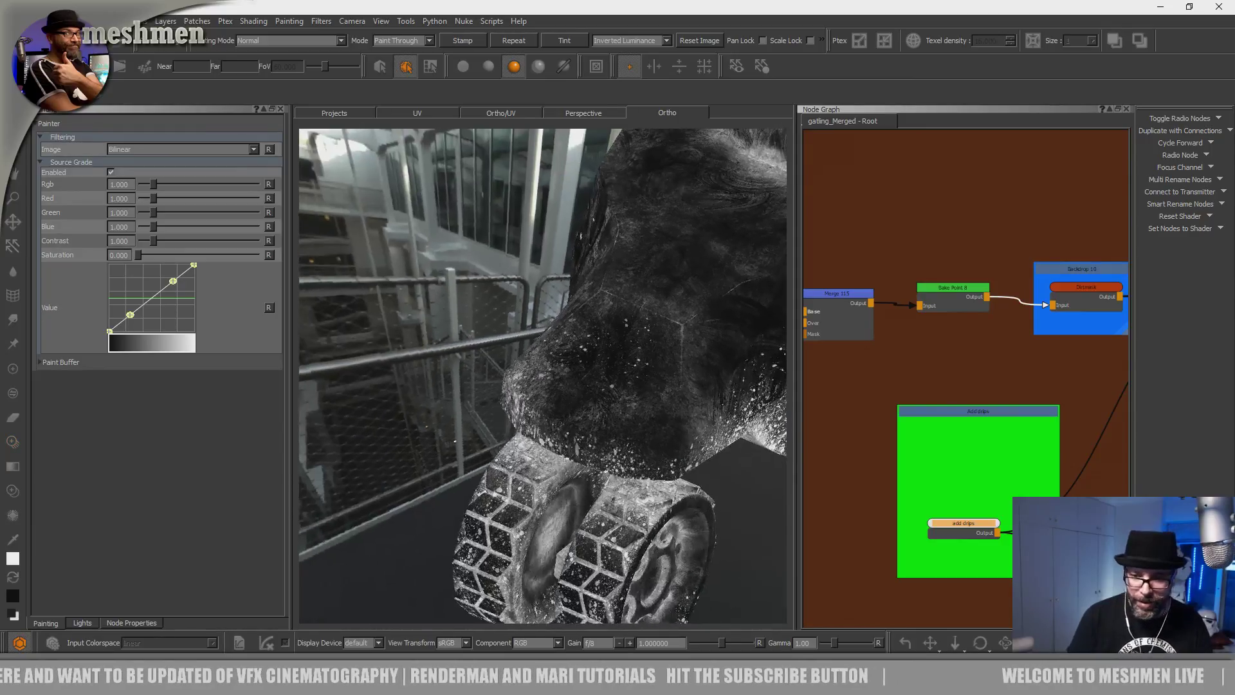
alt+middle_drag(576, 427, 511, 456)
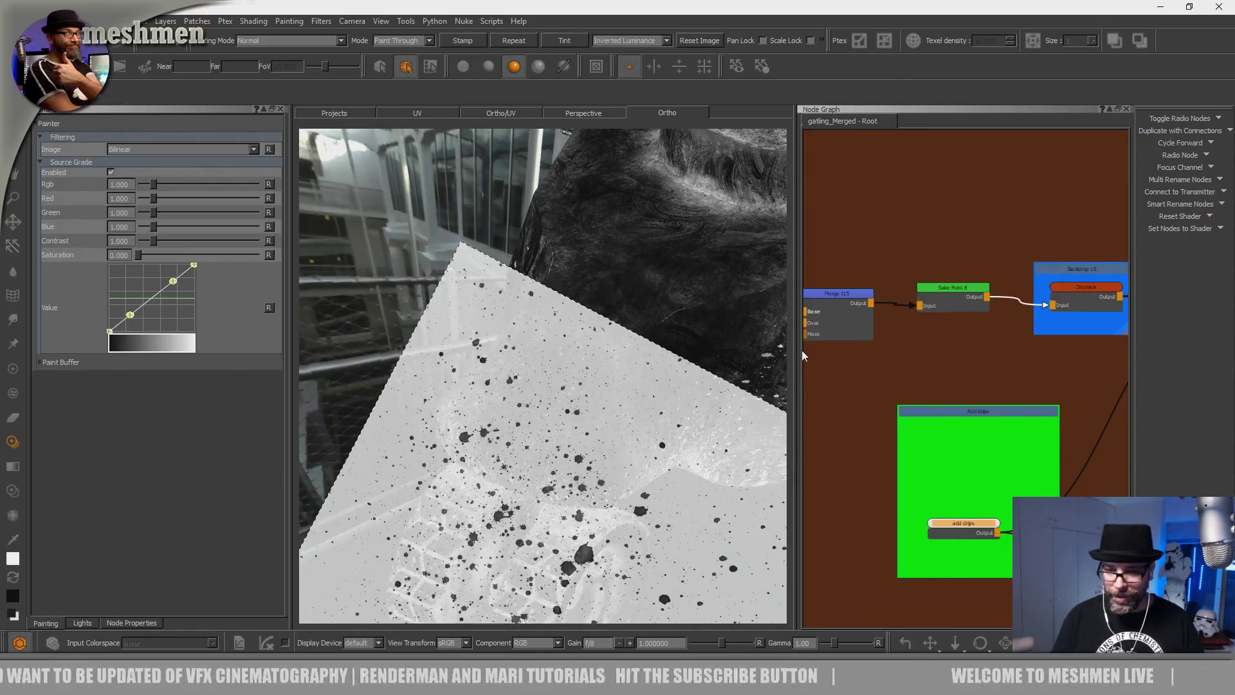
drag(797, 348, 465, 341)
scroll(696, 393, down, 4)
Move Backdrop 14 and its nodes slightly up-right and then down.
middle_drag(724, 391, 694, 393)
click(890, 438)
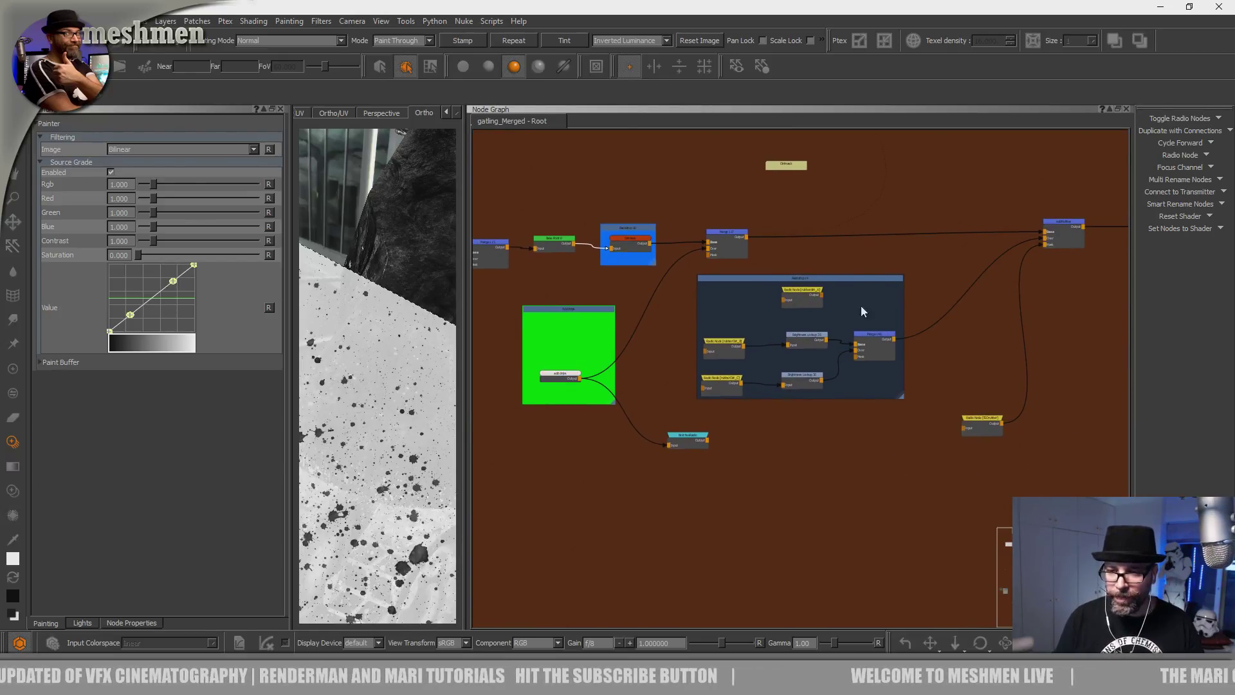
drag(854, 283, 868, 272)
scroll(862, 288, up, 3)
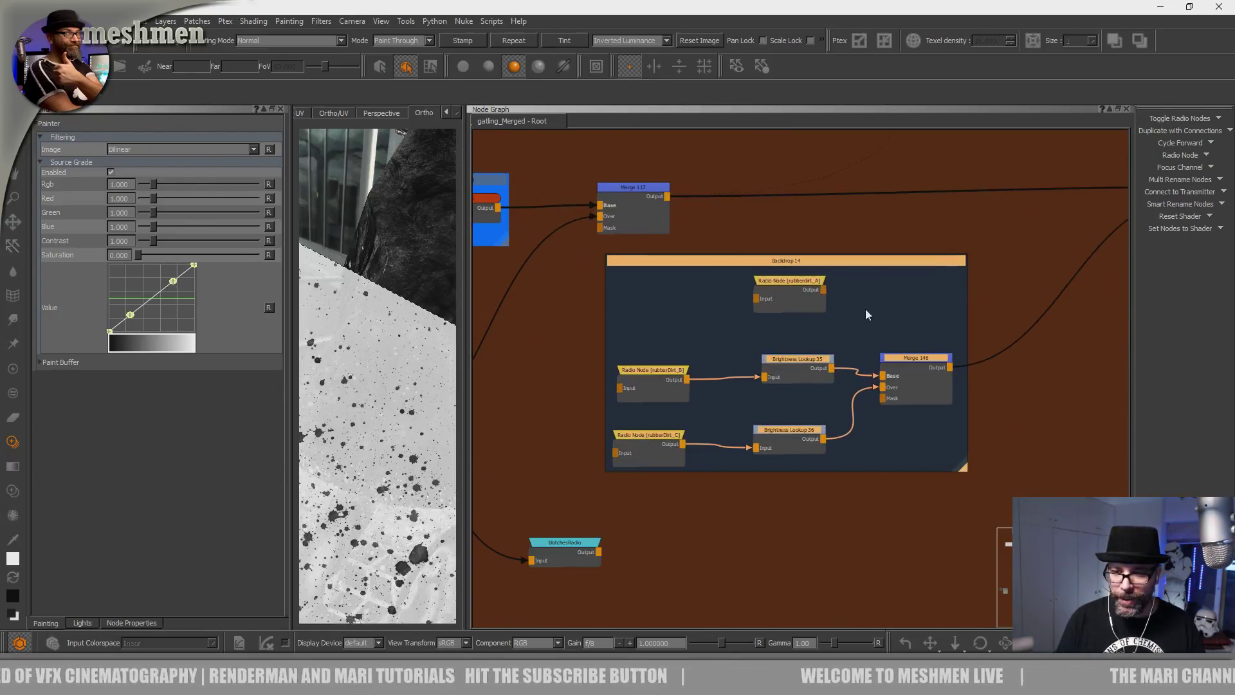
drag(664, 376, 666, 405)
click(889, 242)
scroll(877, 302, down, 3)
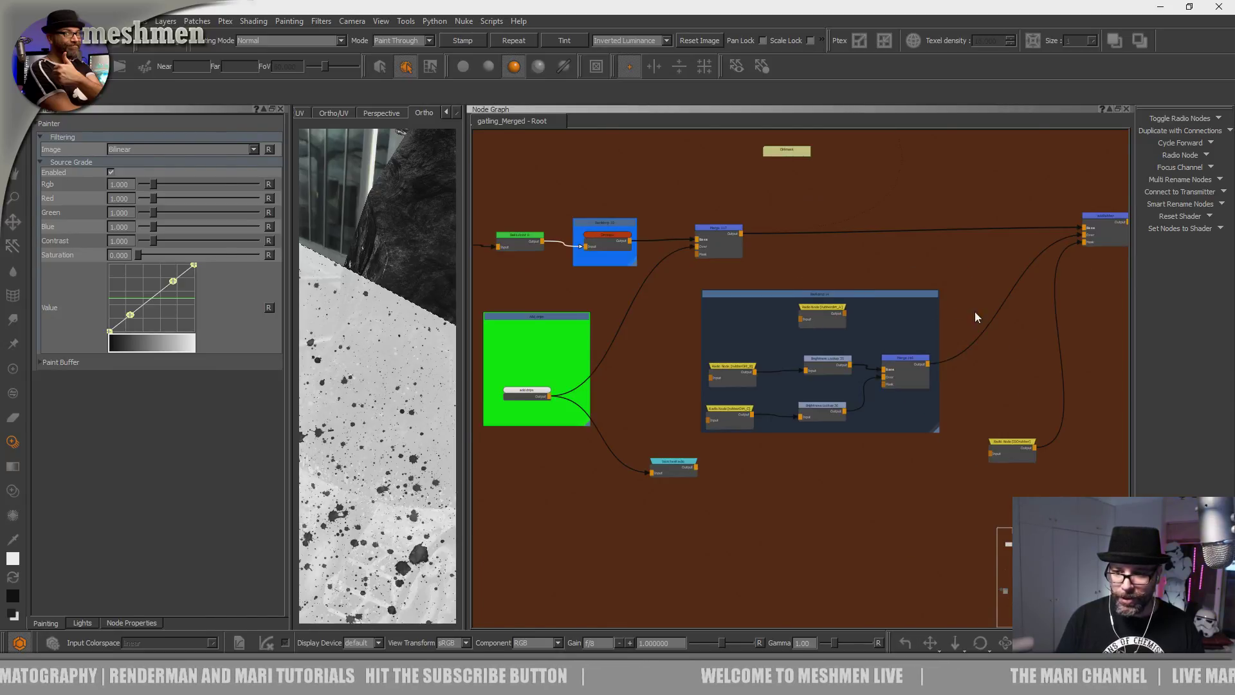
Nudge Backdrop 14 again and shift the Radio Node and Histogram Scan nodes beside Backdrop 16.
middle_drag(974, 312, 904, 323)
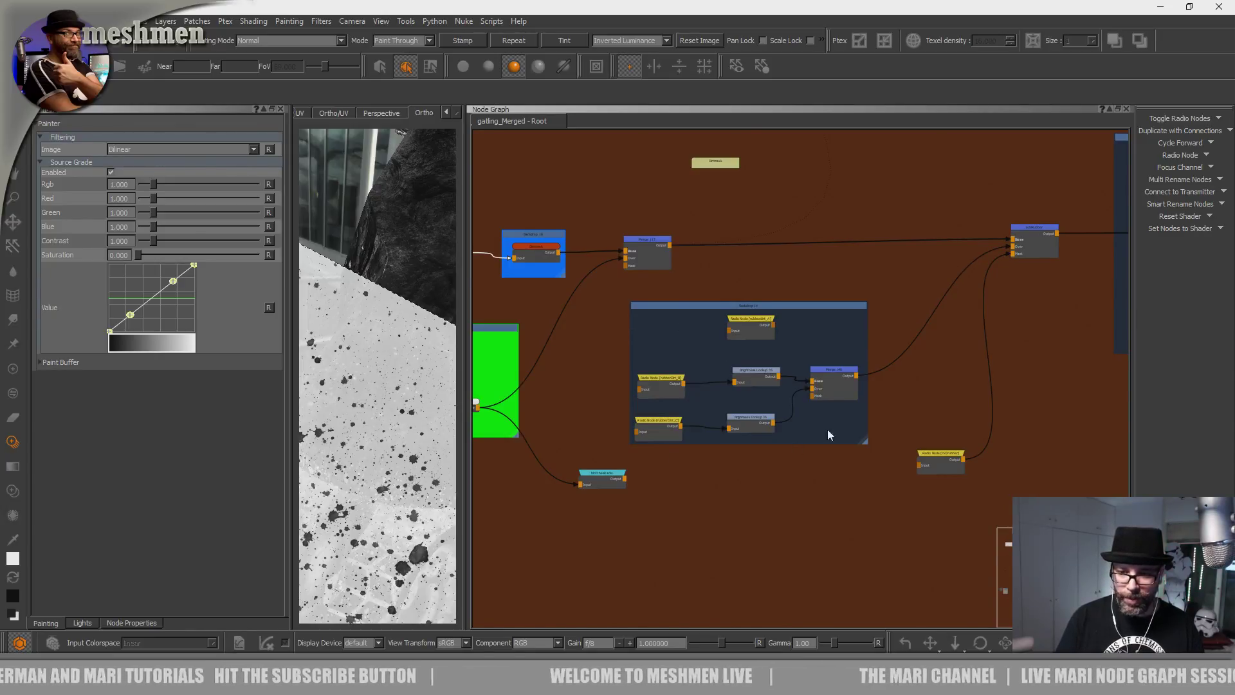
drag(821, 306, 829, 303)
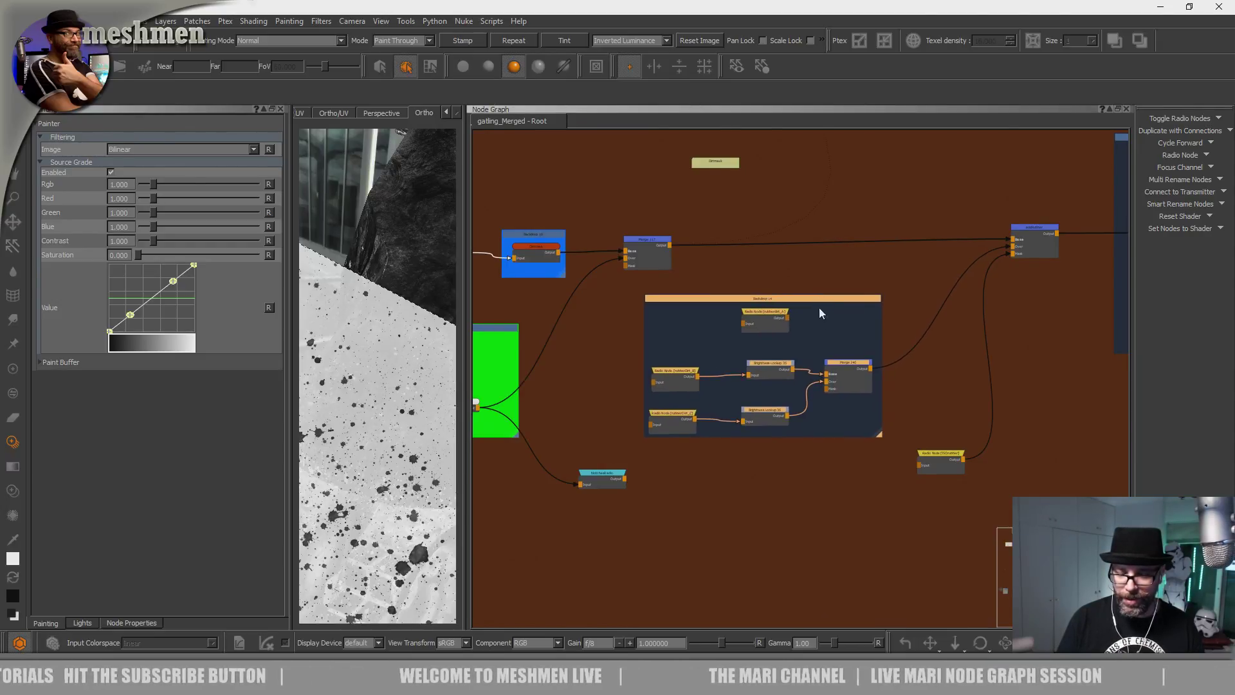
scroll(860, 371, down, 3)
middle_drag(791, 404, 434, 419)
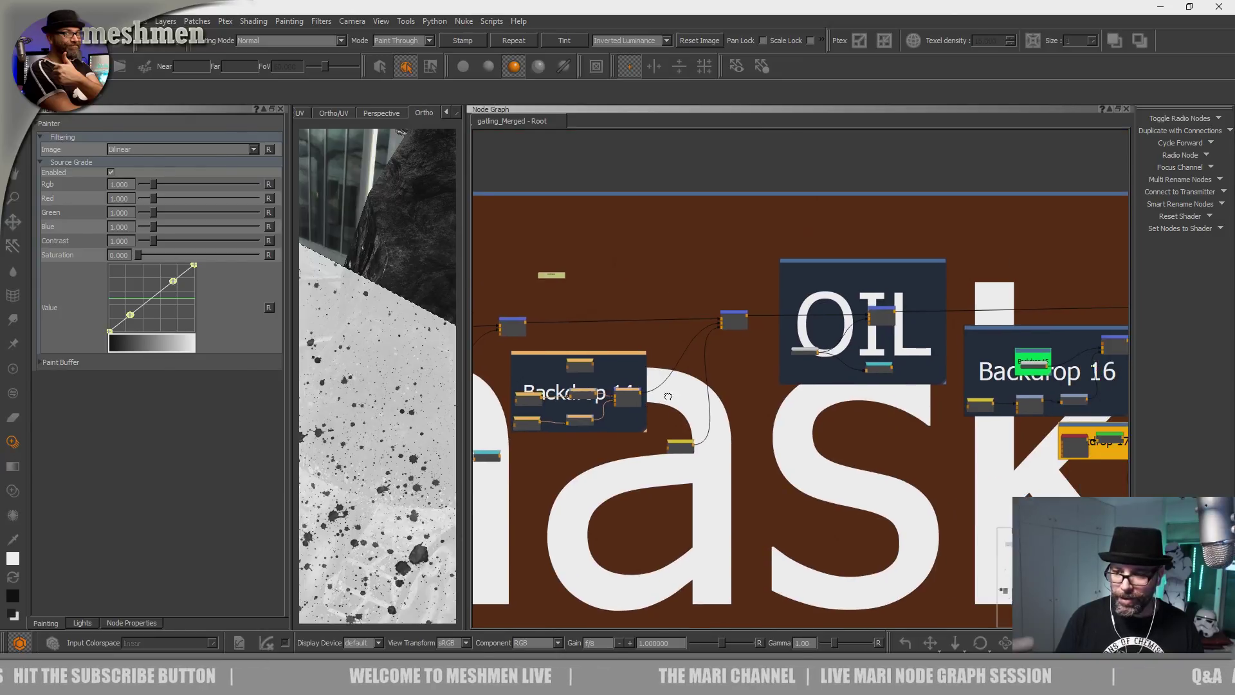
scroll(845, 396, up, 1)
scroll(845, 396, up, 1)
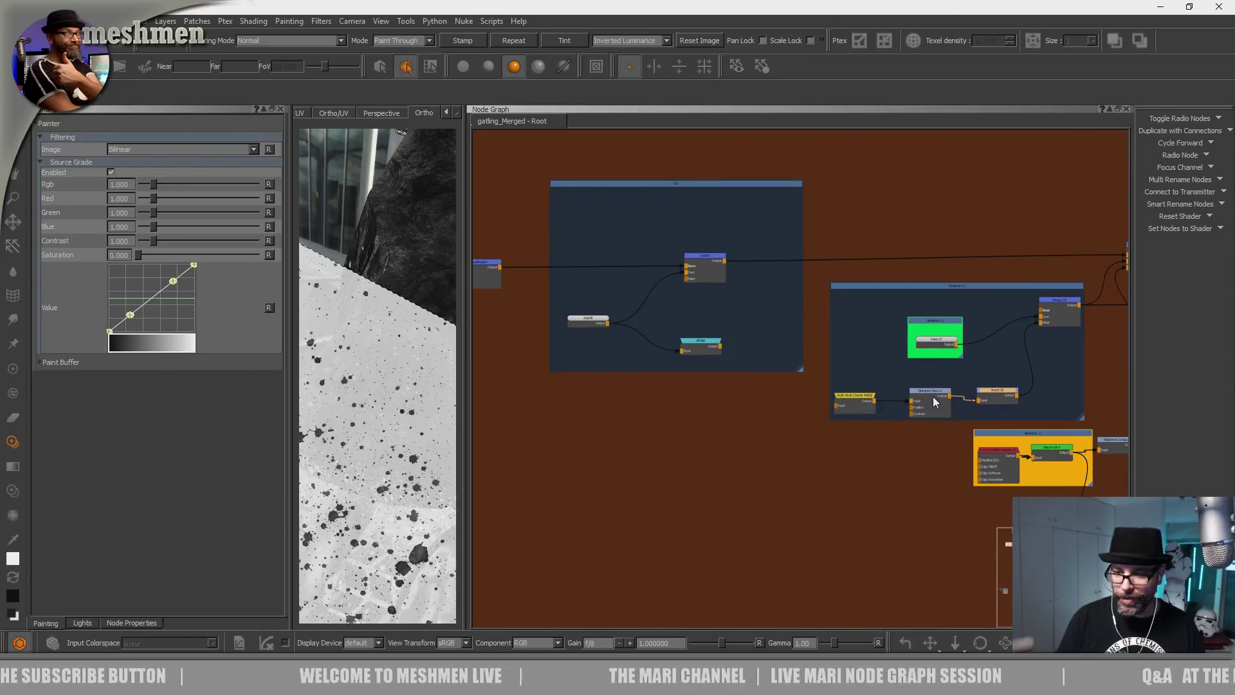
drag(862, 403, 938, 393)
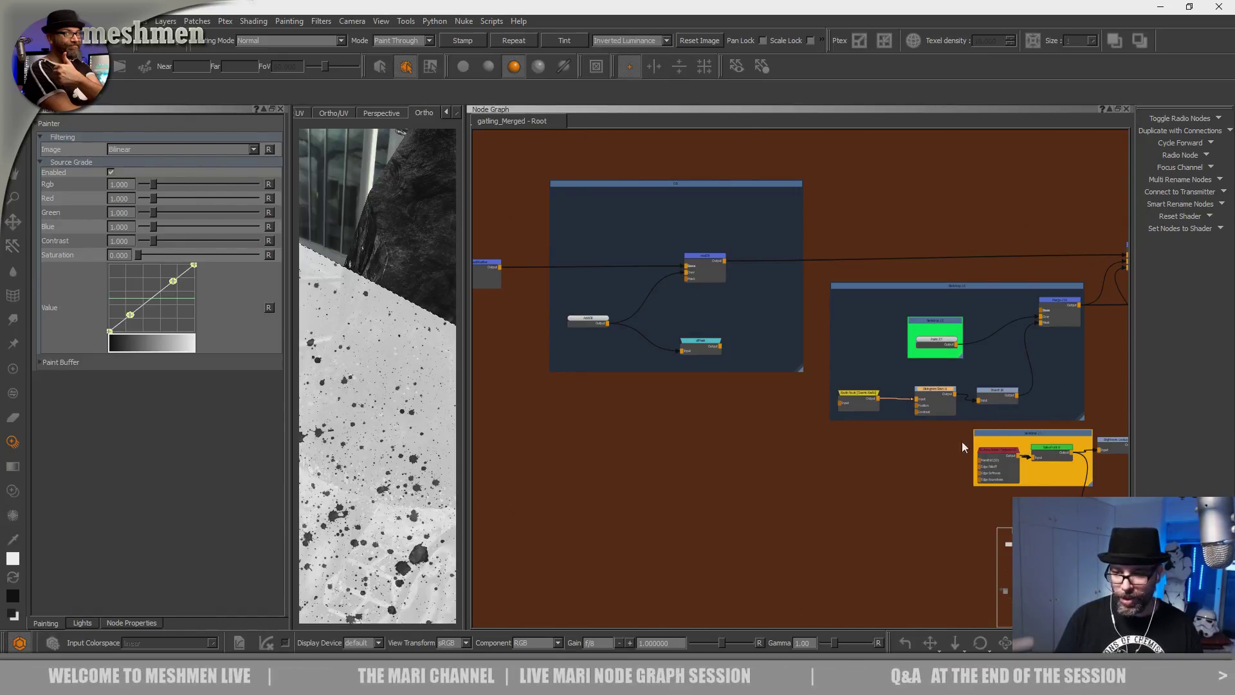
scroll(705, 496, down, 2)
middle_drag(705, 495, 926, 501)
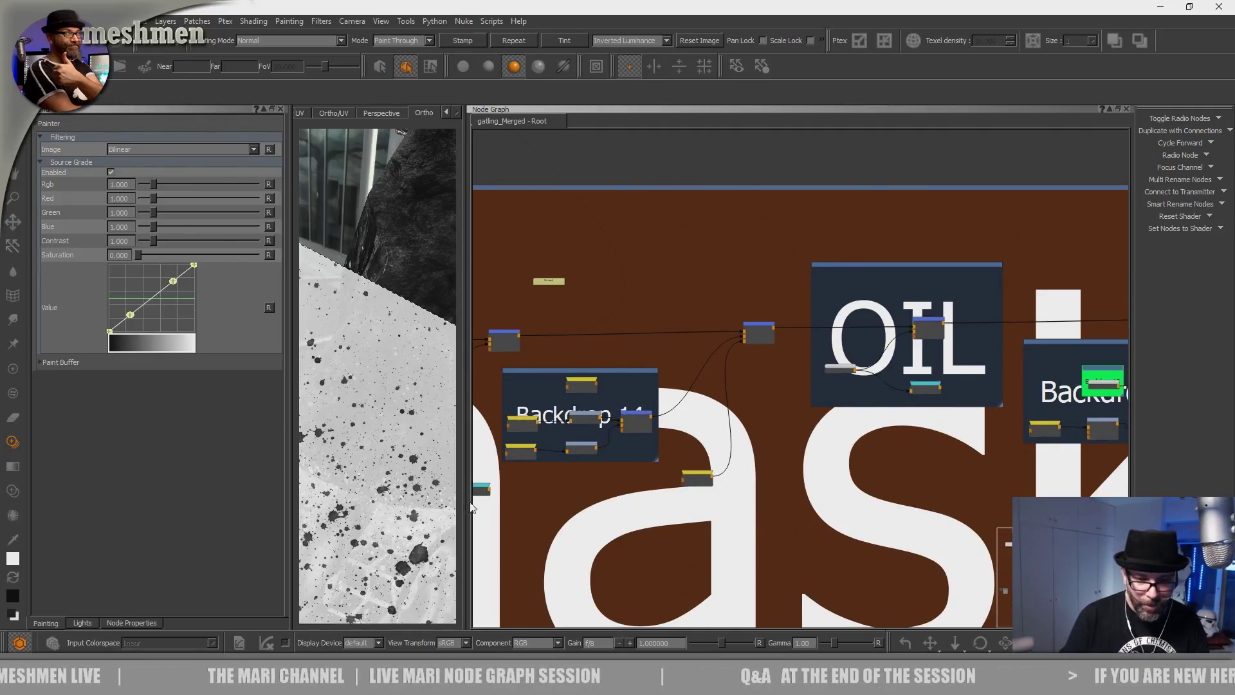
Enlarge the 3D view, frame the hull underside and paint two patches of splatter drips.
drag(463, 488, 830, 478)
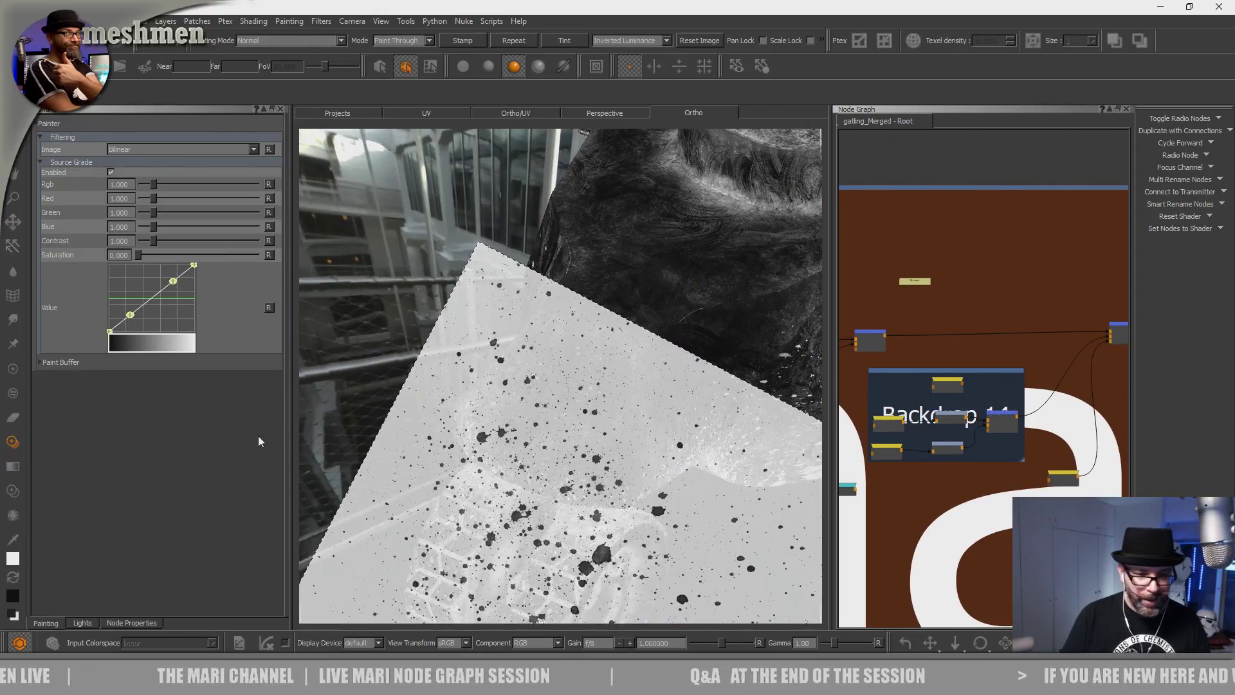
drag(290, 419, 259, 416)
alt+drag(497, 467, 494, 461)
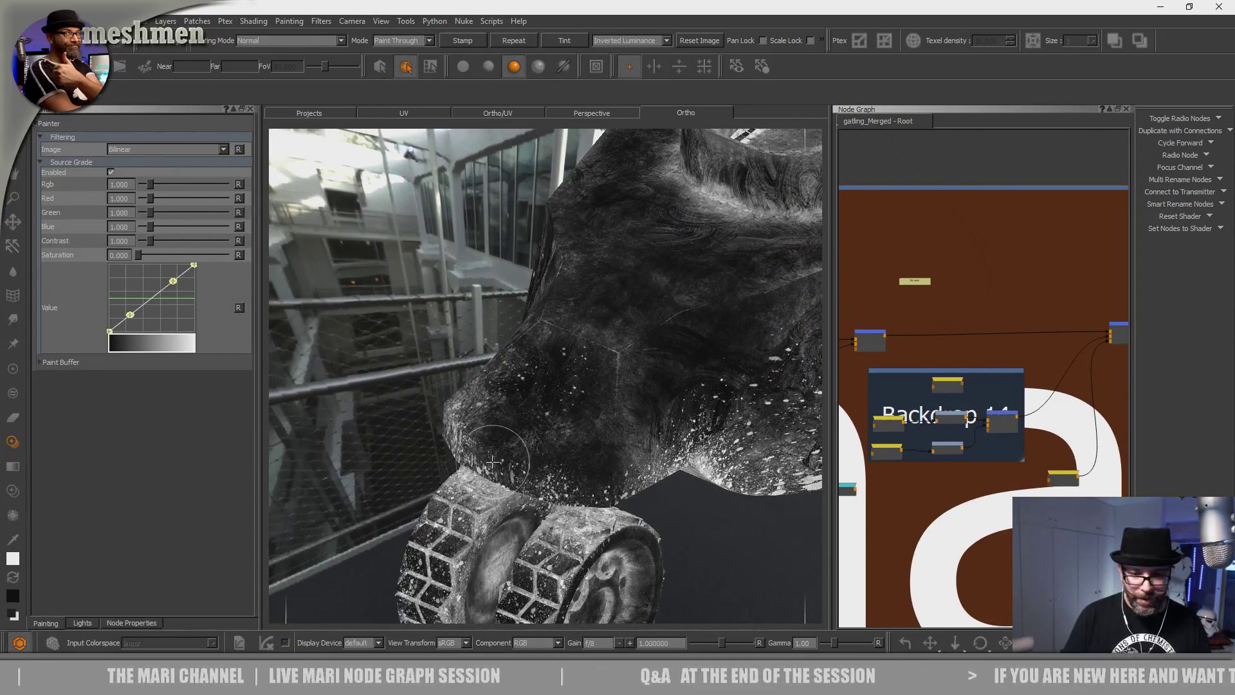
alt+middle_drag(679, 398, 575, 372)
alt+right_drag(574, 372, 620, 317)
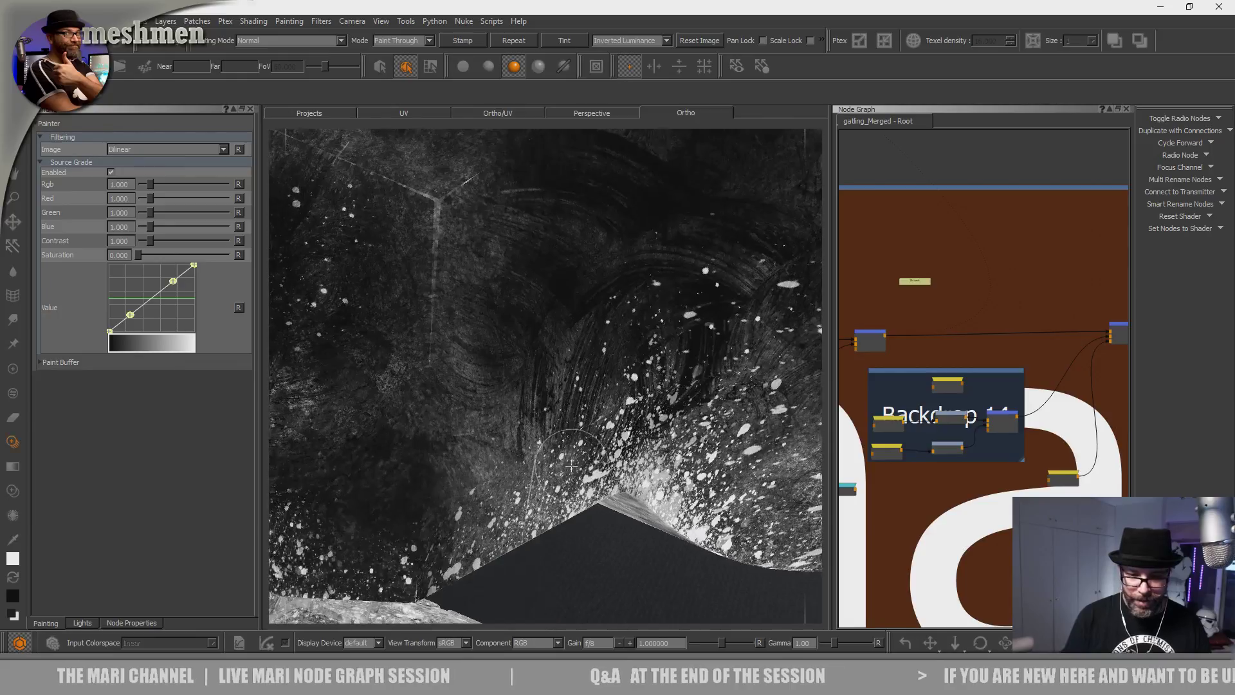
alt+middle_drag(455, 520, 616, 448)
alt+drag(616, 448, 603, 500)
alt+right_drag(604, 500, 636, 480)
alt+drag(607, 462, 537, 405)
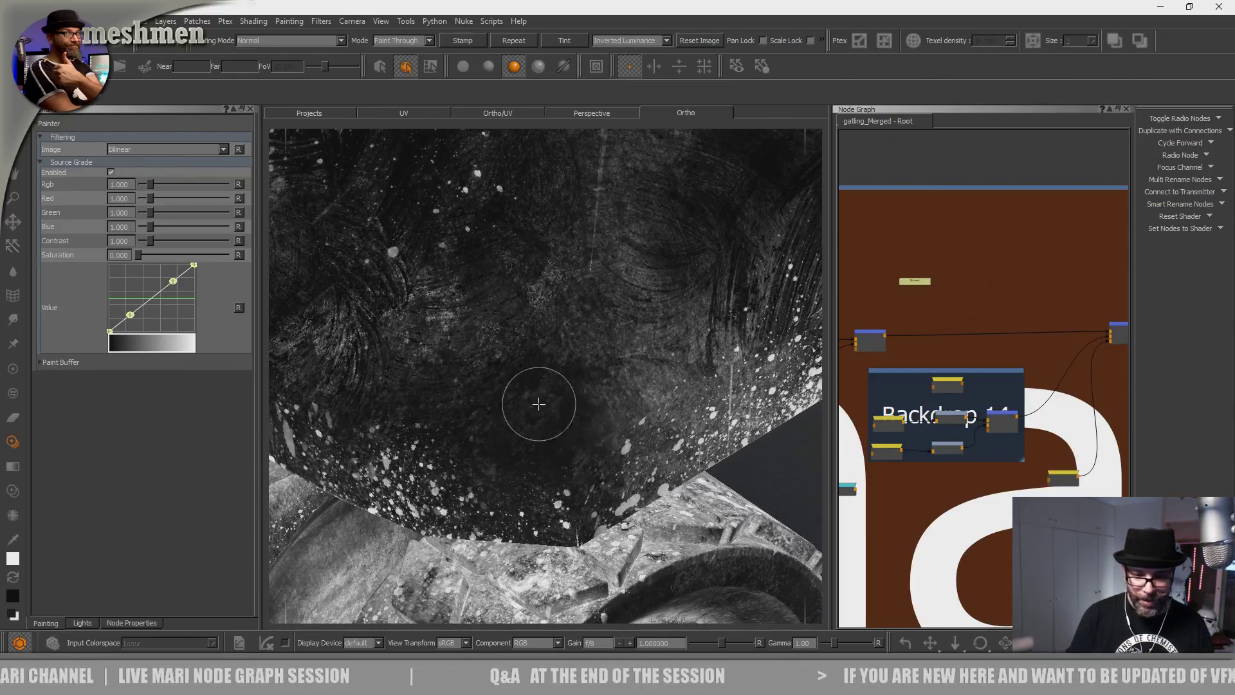
alt+middle_drag(538, 405, 524, 479)
mouse_move(477, 512)
alt+mouse_down()
mouse_move(490, 565)
mouse_move(473, 561)
alt+mouse_up()
mouse_move(473, 561)
mouse_down()
mouse_move(504, 427)
mouse_move(449, 622)
mouse_up()
mouse_move(460, 534)
mouse_down()
mouse_move(473, 508)
mouse_move(443, 541)
mouse_up()
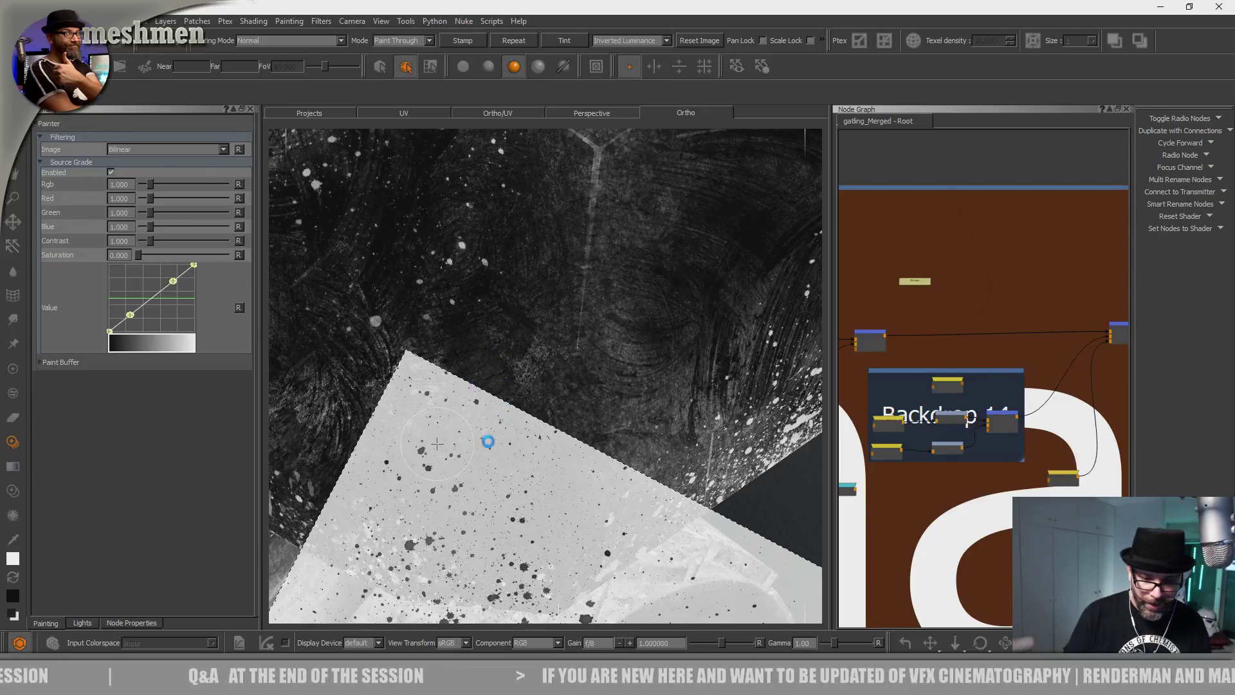
Look over the dark block and whole vehicle, then settle on the hull between the wheels.
mouse_move(437, 444)
alt+mouse_down()
mouse_move(501, 485)
mouse_move(499, 433)
mouse_move(512, 449)
mouse_move(496, 459)
mouse_move(491, 435)
mouse_move(495, 414)
mouse_move(496, 490)
mouse_move(527, 315)
mouse_move(504, 463)
mouse_move(518, 474)
mouse_move(537, 400)
mouse_move(502, 505)
mouse_move(507, 547)
mouse_move(469, 510)
mouse_move(483, 455)
mouse_move(508, 489)
mouse_move(506, 532)
alt+mouse_up()
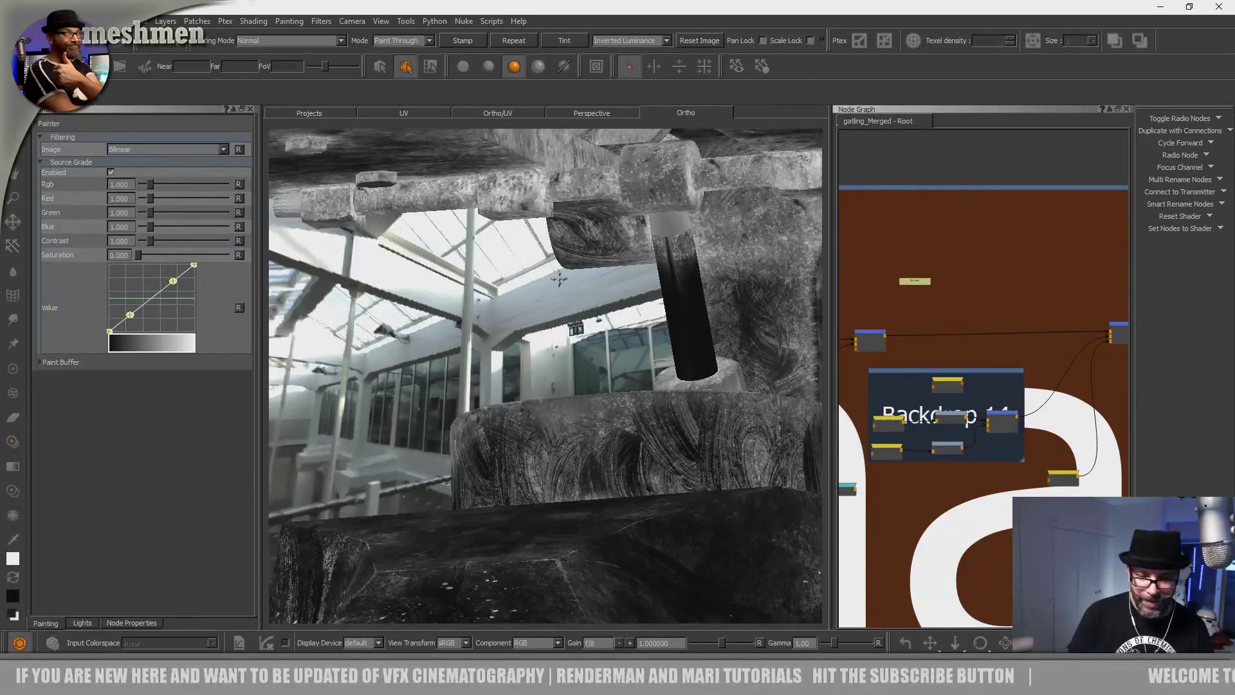
alt+drag(558, 278, 583, 213)
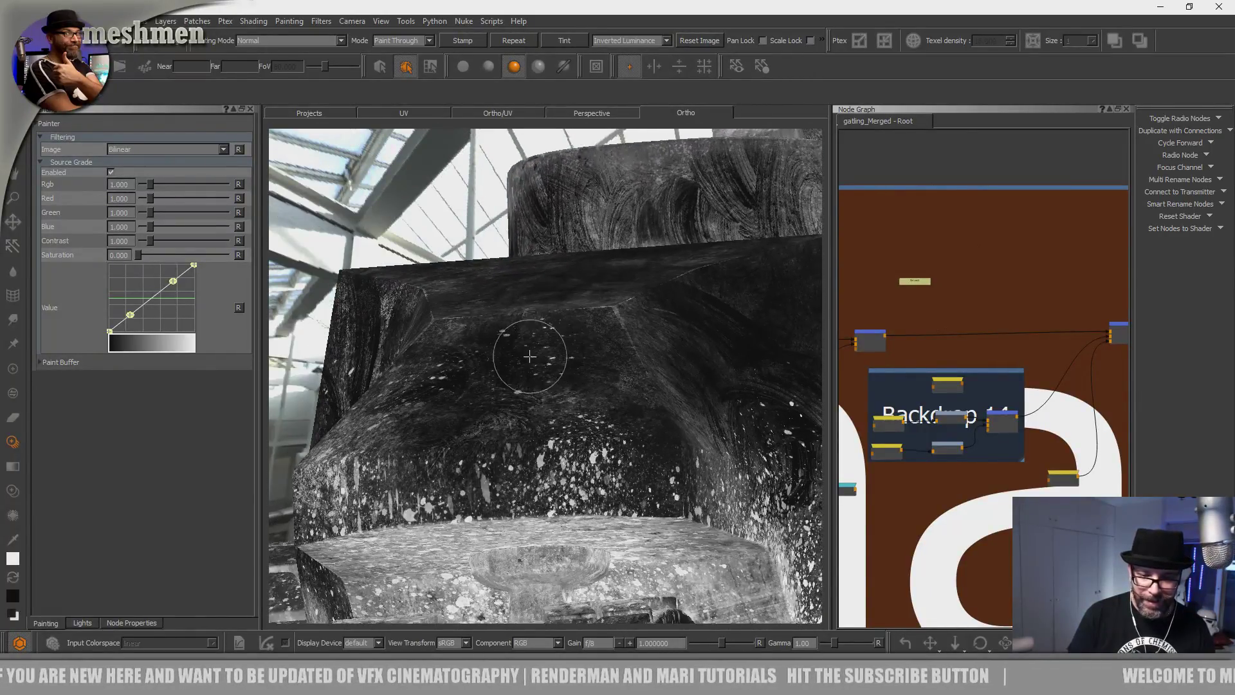
alt+right_drag(531, 357, 527, 356)
alt+middle_drag(527, 356, 476, 320)
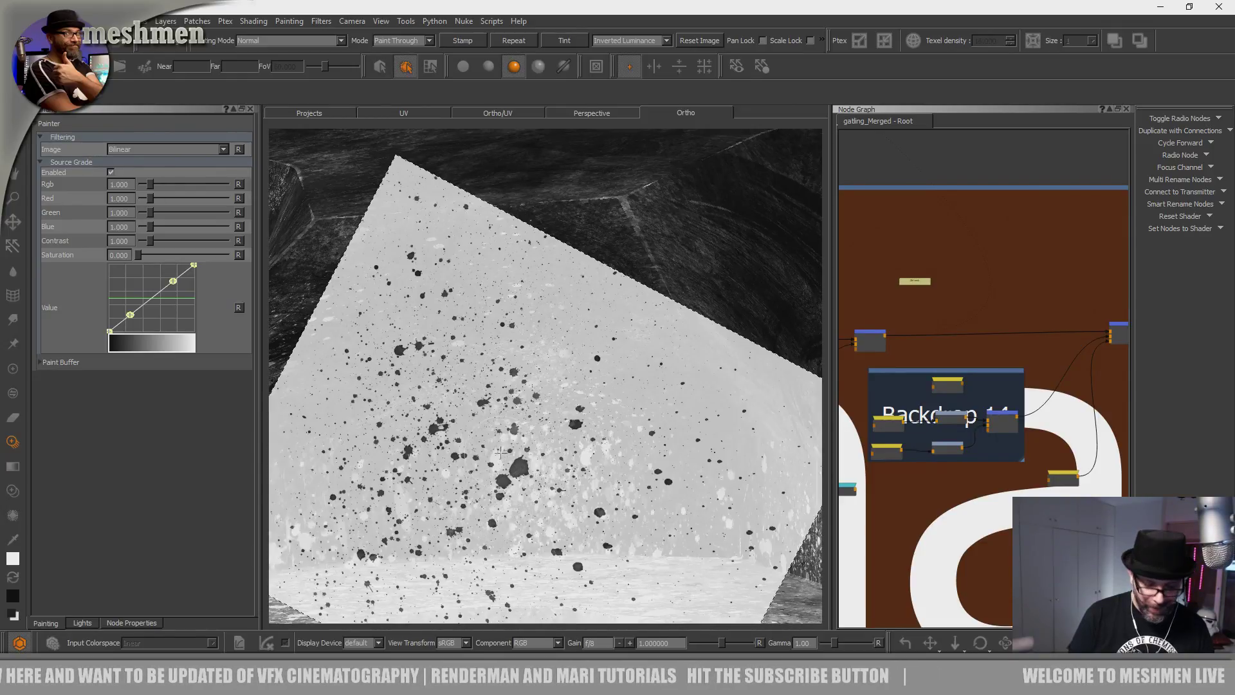
alt+right_drag(498, 454, 462, 384)
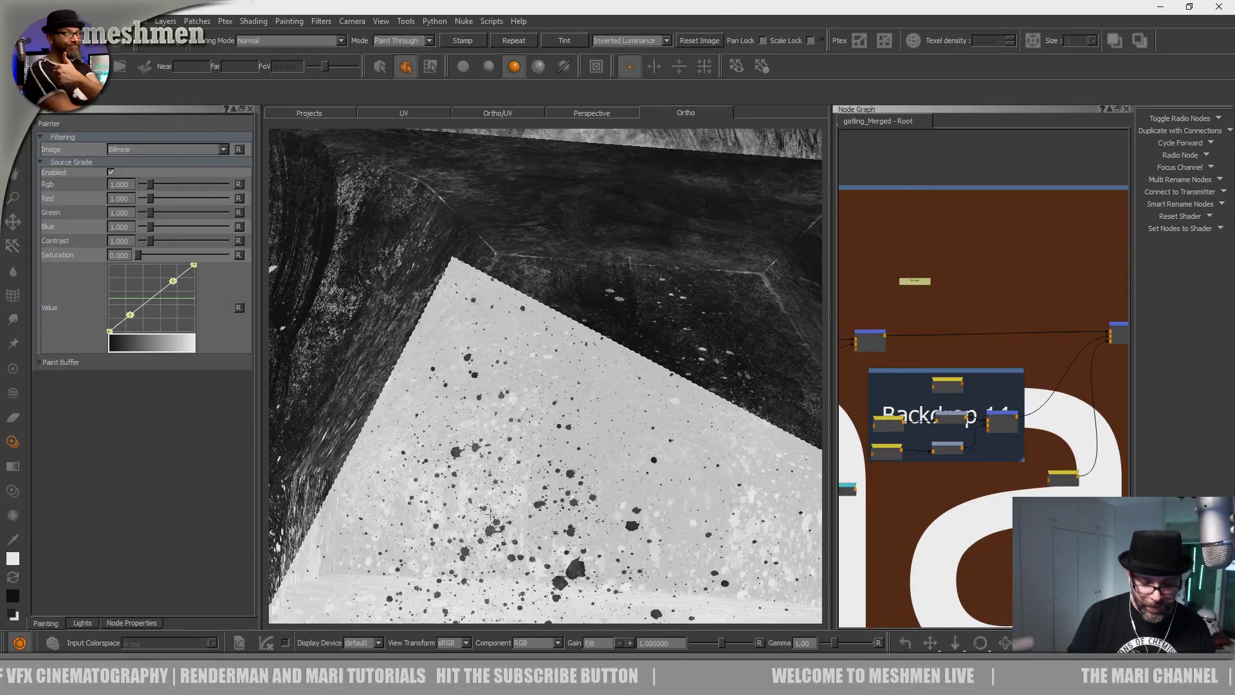
scroll(479, 463, down, 6)
alt+drag(479, 463, 518, 450)
alt+right_drag(517, 450, 534, 399)
mouse_move(534, 398)
alt+mouse_down()
mouse_move(499, 420)
mouse_move(498, 341)
mouse_move(450, 360)
mouse_move(476, 479)
mouse_move(482, 453)
alt+mouse_up()
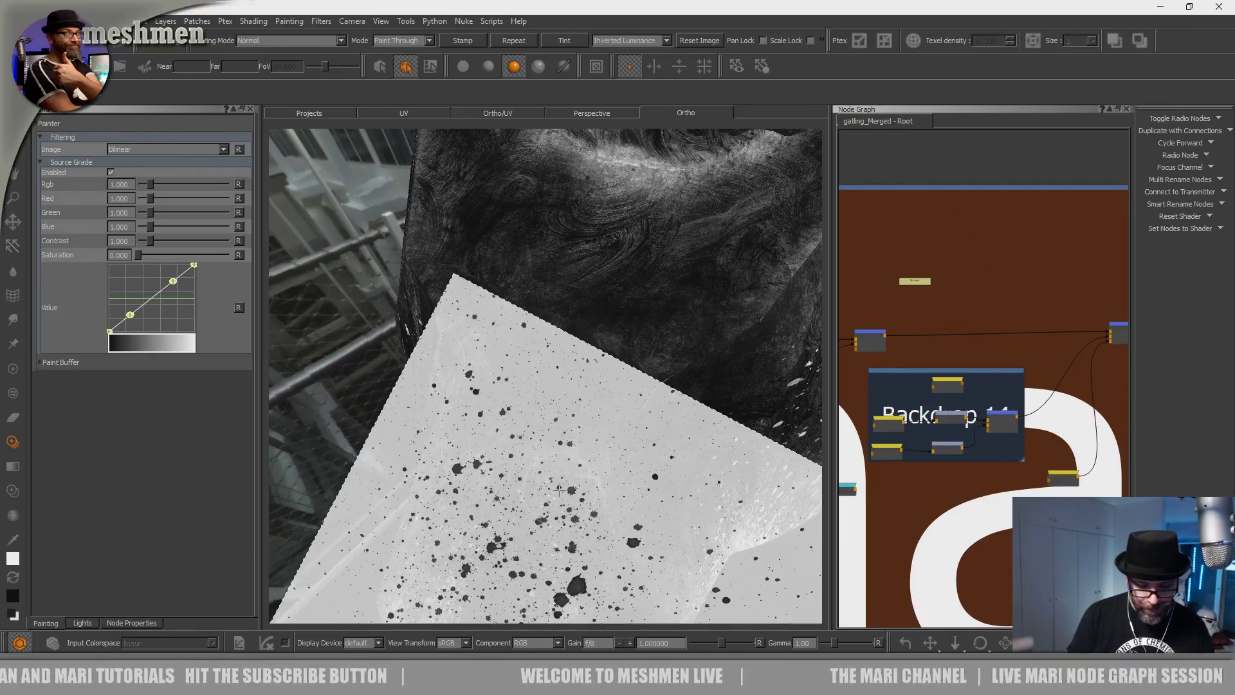
mouse_move(546, 494)
alt+mouse_down()
mouse_move(601, 485)
mouse_move(493, 530)
alt+mouse_up()
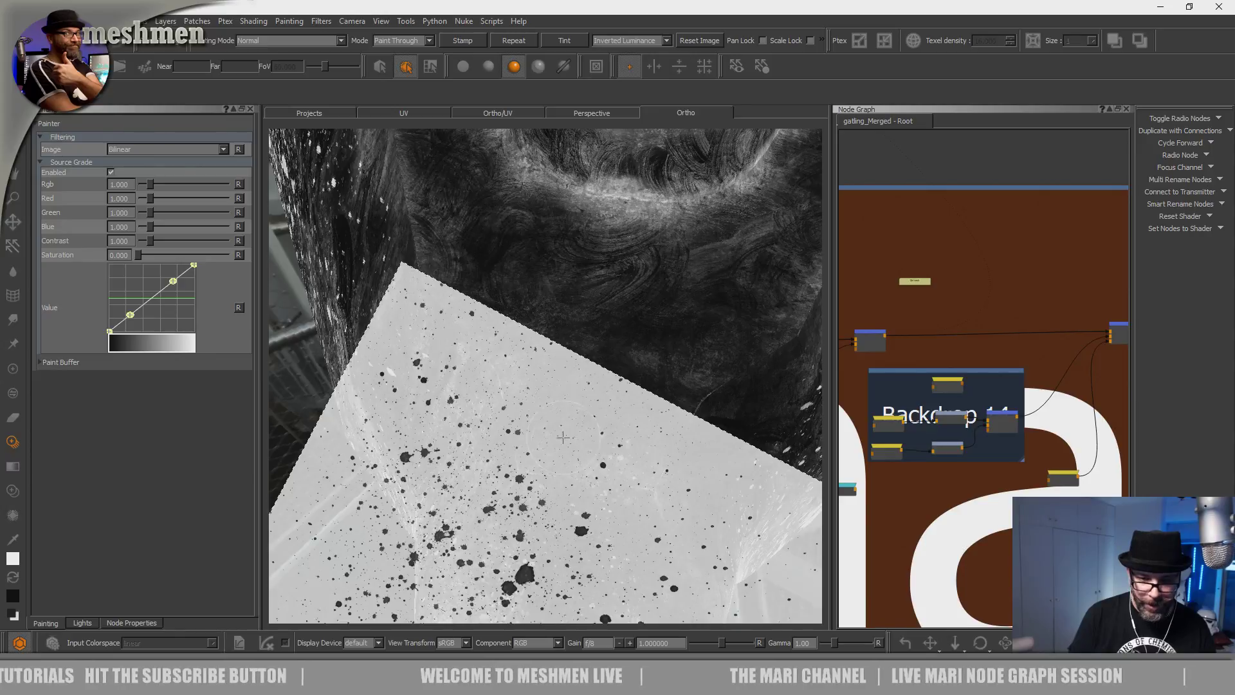
Shift the splatter image down-left and paint drips onto the low side of the hull.
alt+right_drag(652, 379, 545, 430)
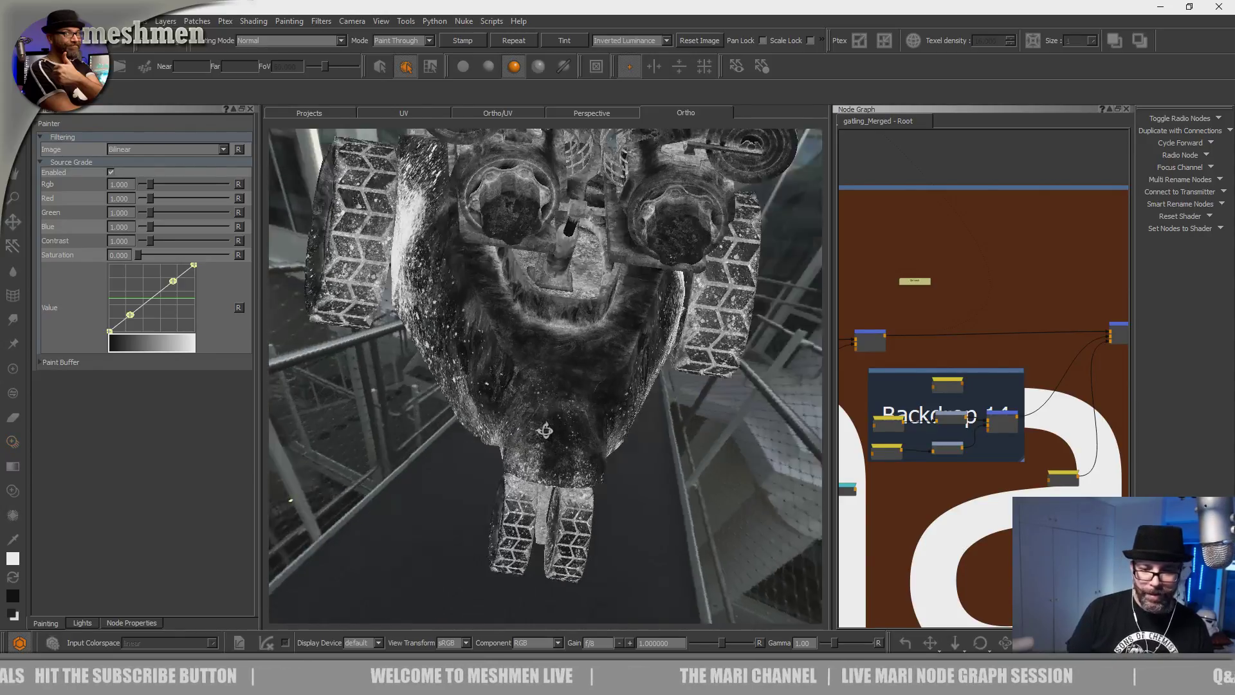
alt+drag(545, 431, 539, 396)
alt+right_drag(539, 396, 602, 386)
mouse_move(602, 385)
alt+mouse_down()
mouse_move(520, 463)
mouse_move(461, 427)
mouse_move(466, 411)
mouse_move(507, 418)
alt+mouse_up()
shift+drag(516, 523, 503, 564)
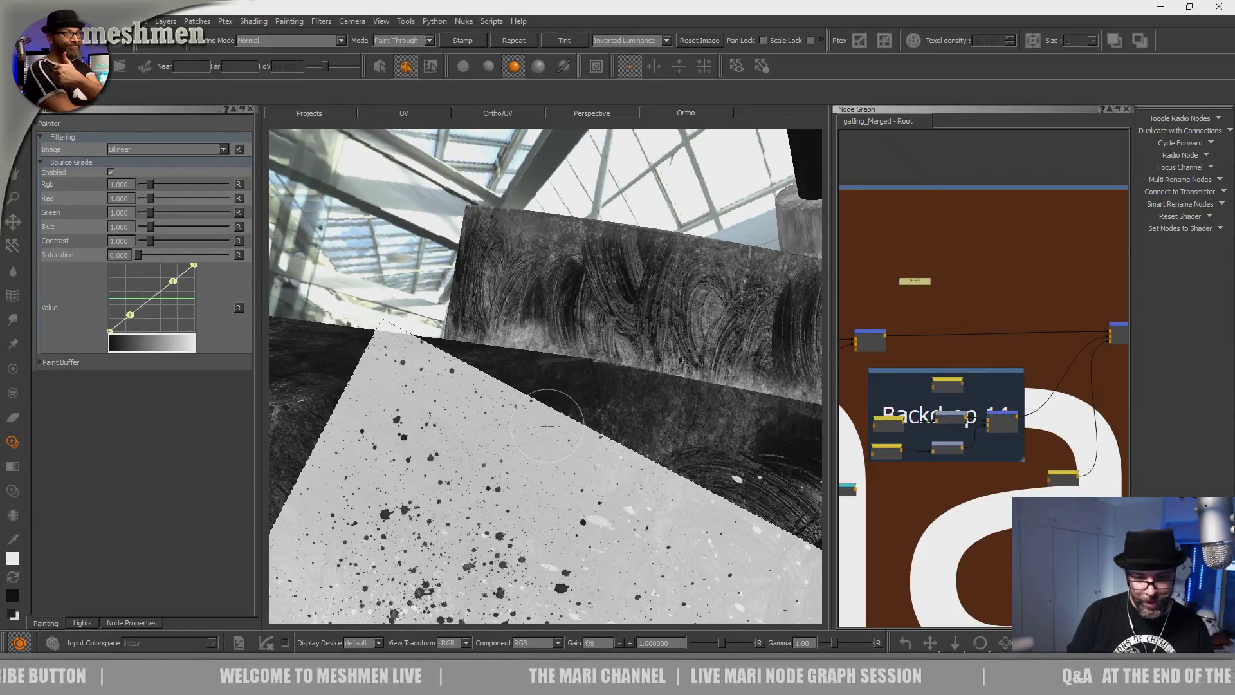
alt+right_drag(630, 382, 508, 386)
alt+drag(509, 386, 604, 311)
alt+right_drag(603, 311, 504, 391)
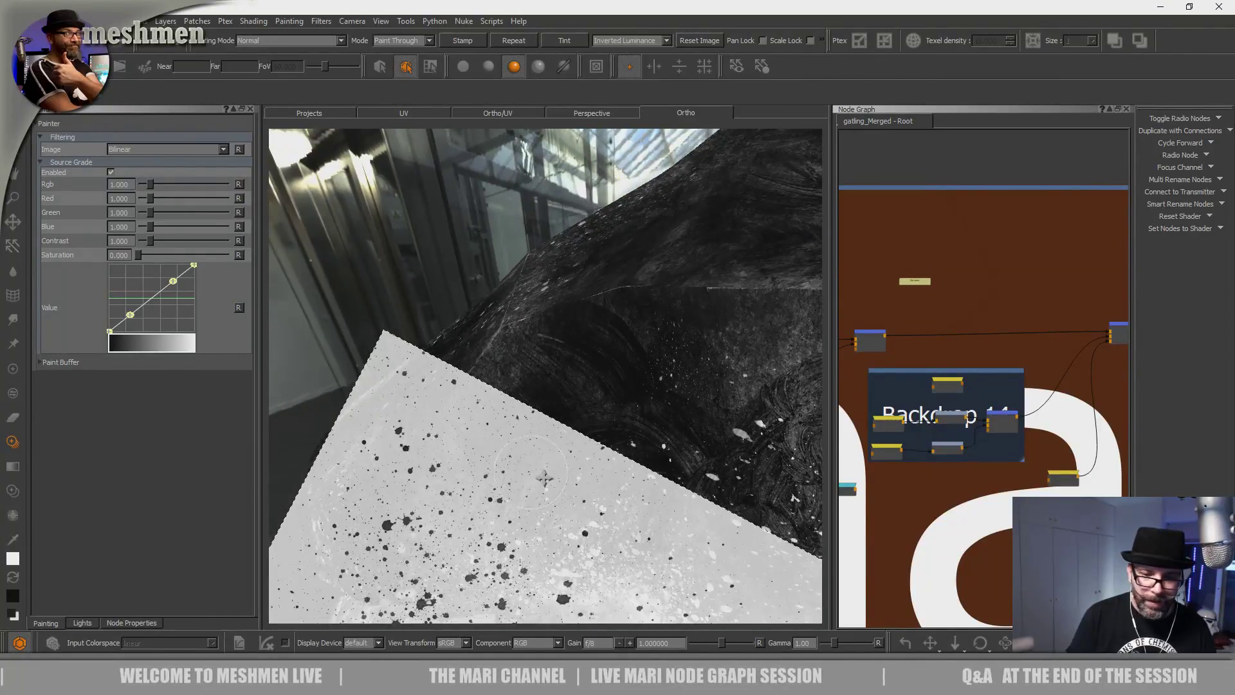
drag(518, 366, 533, 410)
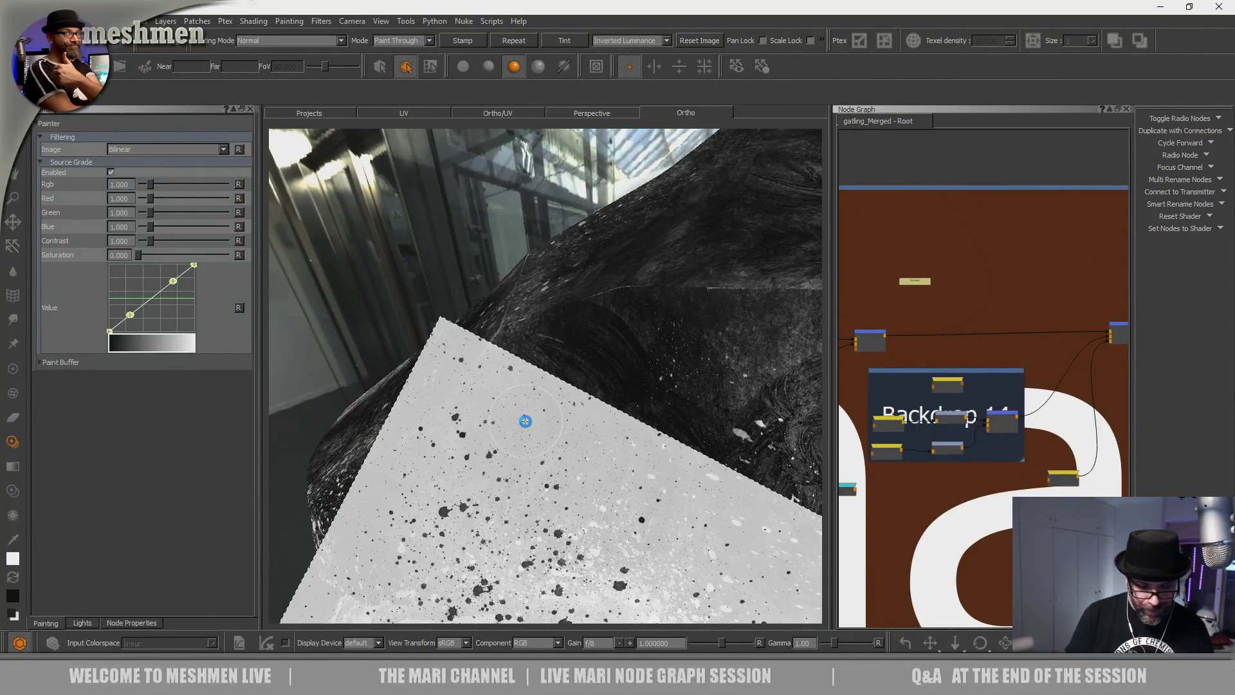
Inspect the hull near the rear wheel up close, then look up toward the window and beams.
mouse_move(642, 433)
alt+mouse_down()
mouse_move(600, 375)
mouse_move(533, 439)
alt+mouse_up()
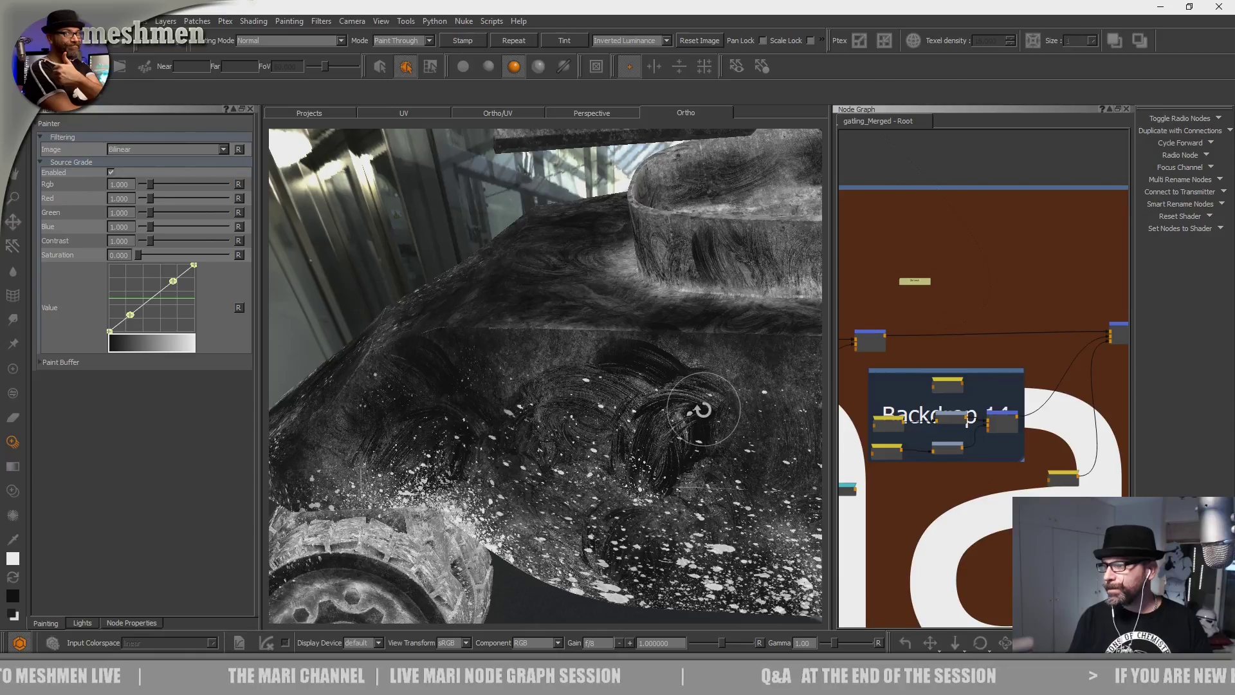
mouse_move(701, 393)
alt+mouse_down()
mouse_move(642, 462)
mouse_move(636, 403)
mouse_move(573, 405)
alt+mouse_up()
alt+right_drag(574, 406, 606, 433)
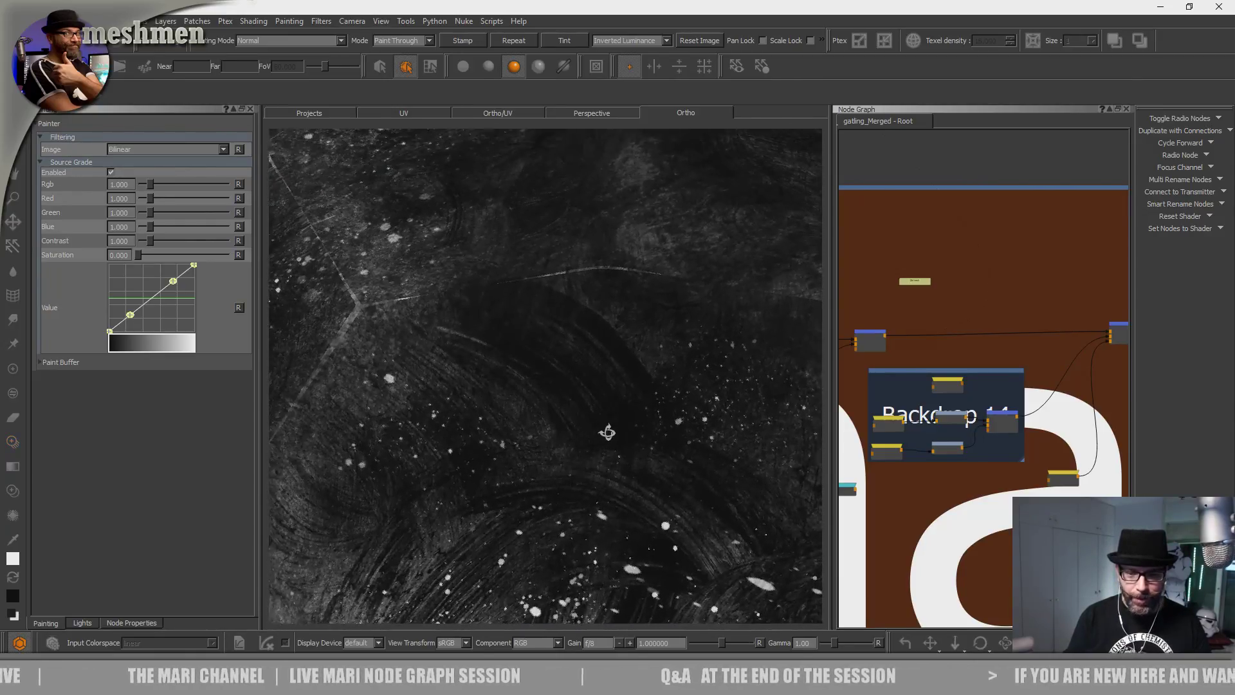
alt+middle_drag(607, 433, 585, 469)
alt+drag(584, 469, 590, 474)
key(apostrophe)
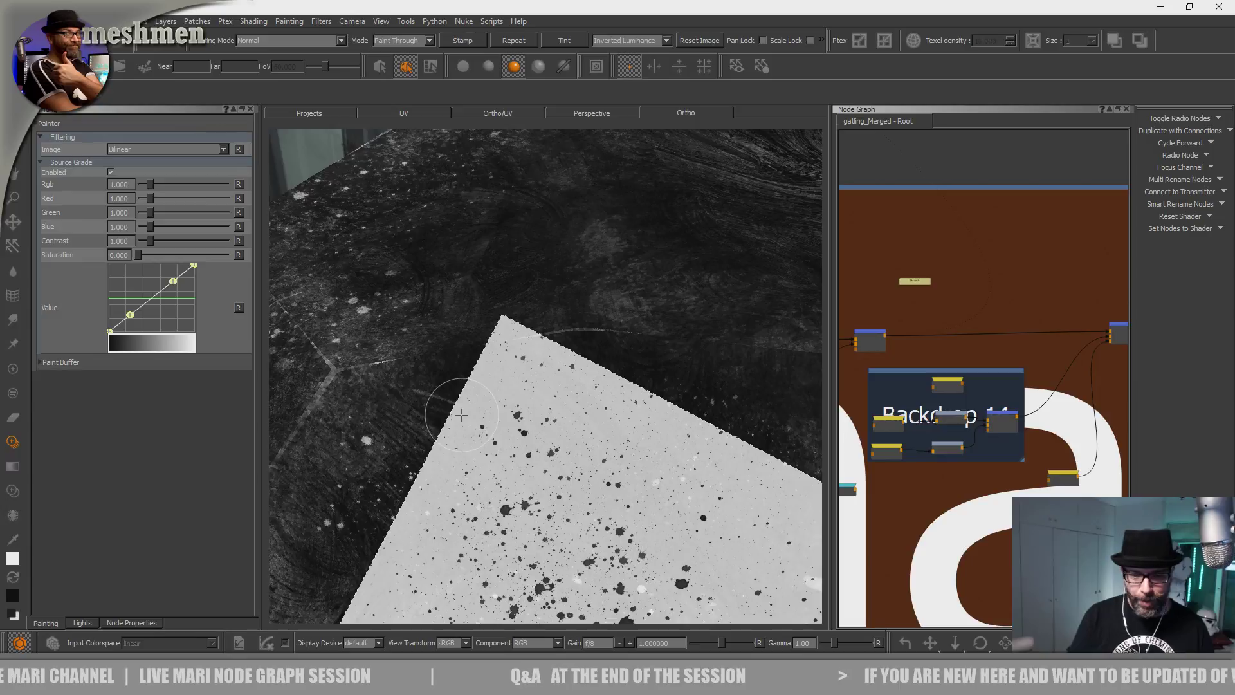
mouse_move(637, 385)
alt+mouse_down()
mouse_move(562, 419)
mouse_move(563, 380)
mouse_move(532, 366)
mouse_move(354, 398)
mouse_move(484, 431)
alt+mouse_up()
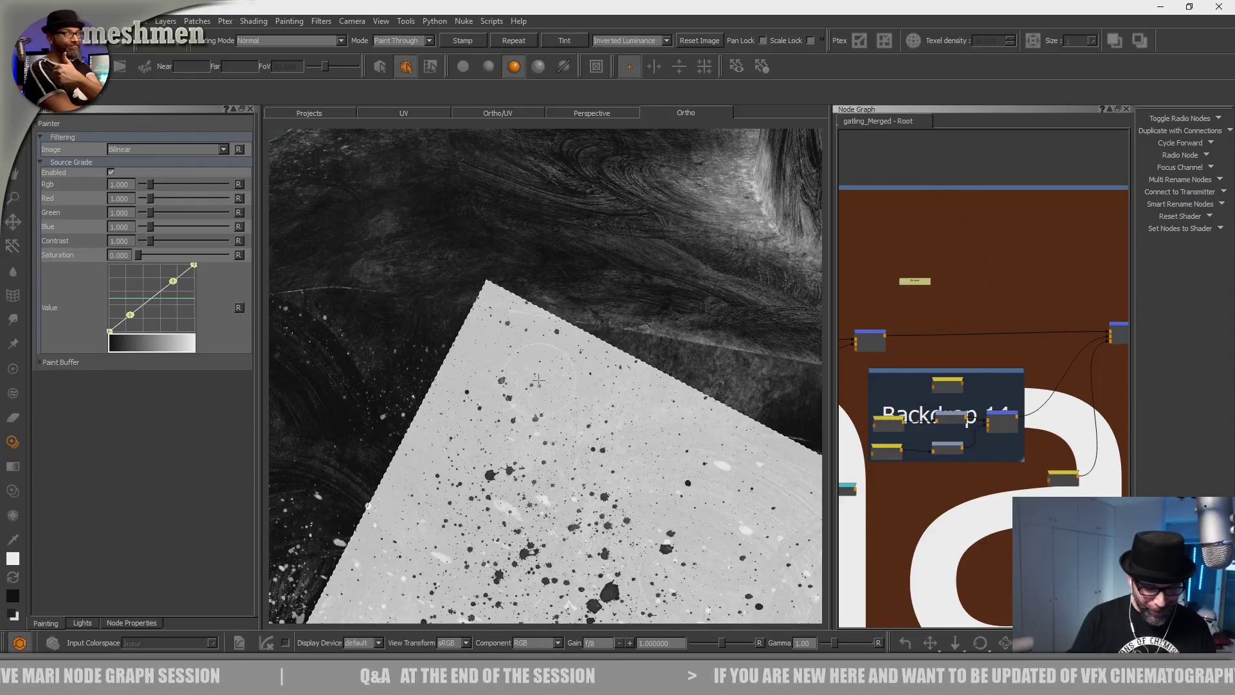
mouse_move(582, 366)
alt+mouse_down()
mouse_move(546, 410)
mouse_move(492, 432)
mouse_move(539, 404)
alt+mouse_up()
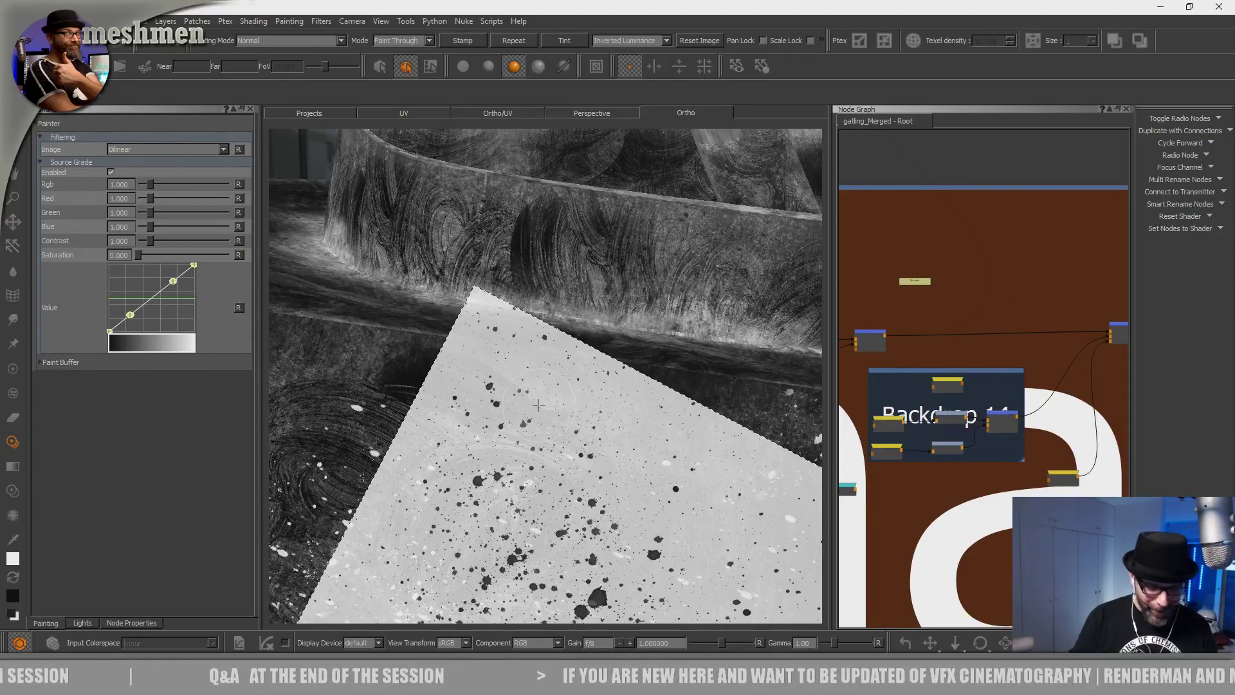
alt+drag(535, 408, 512, 360)
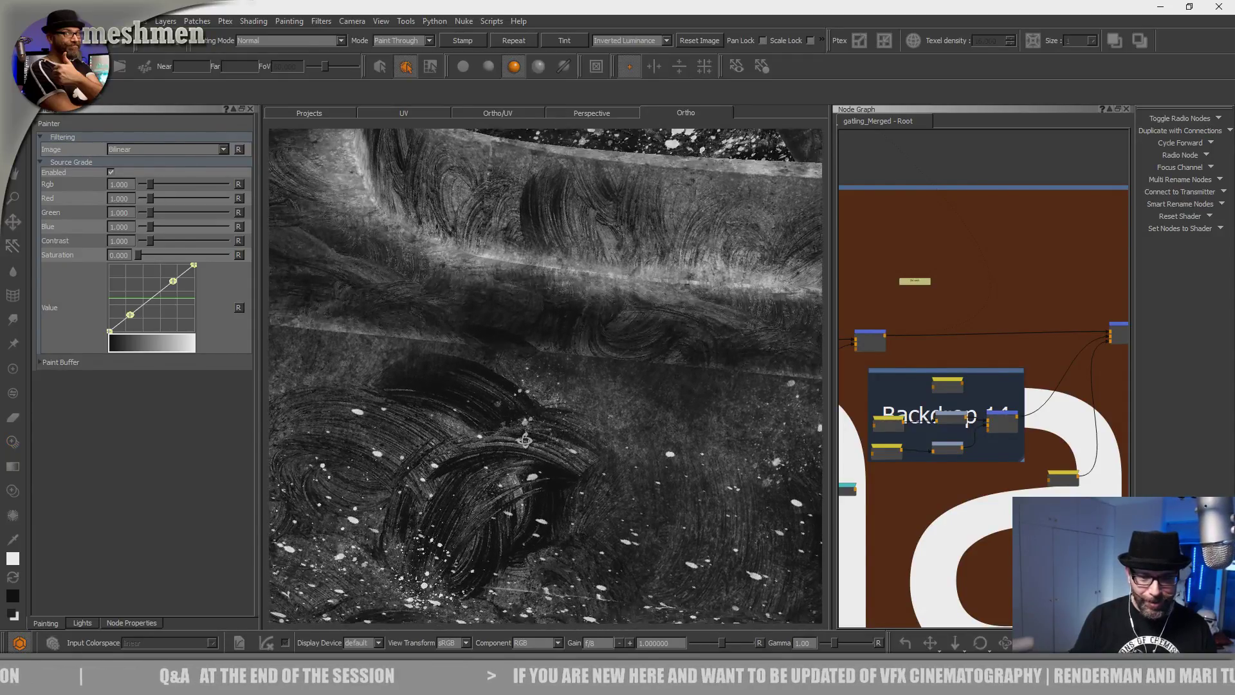
alt+middle_drag(511, 360, 565, 431)
mouse_move(565, 430)
alt+mouse_down()
mouse_move(549, 441)
mouse_move(554, 427)
mouse_move(593, 469)
mouse_move(521, 479)
mouse_move(521, 536)
alt+mouse_up()
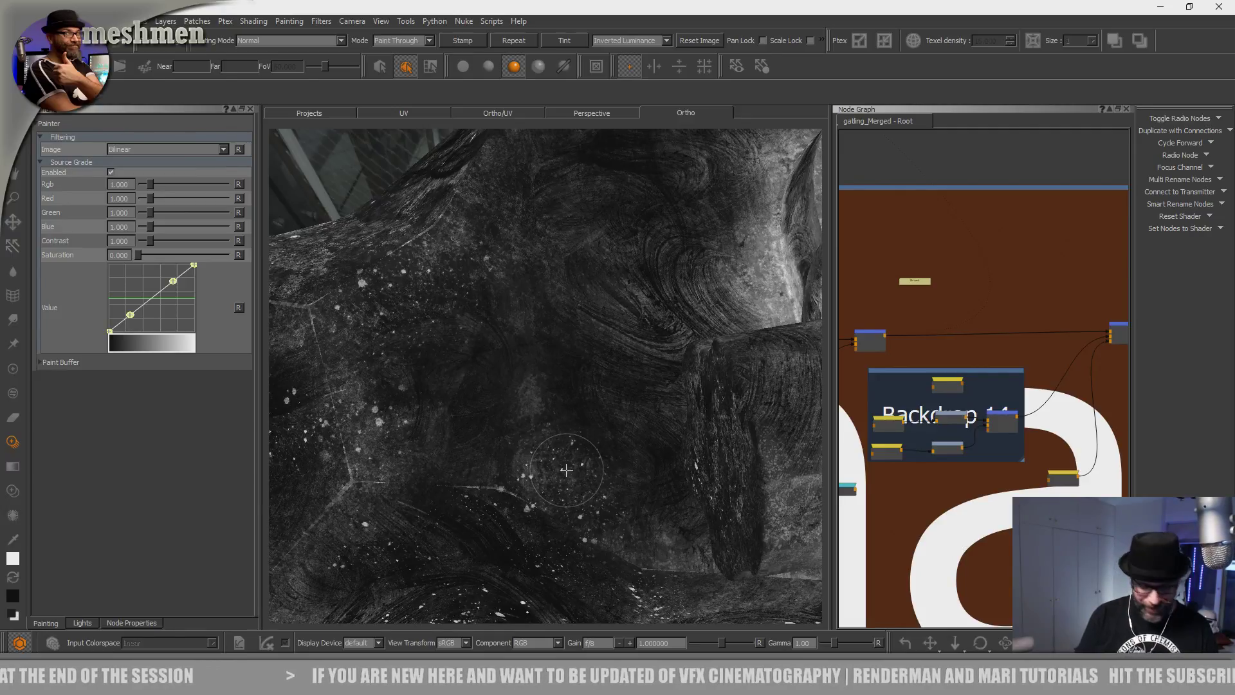
mouse_move(567, 419)
alt+mouse_down()
mouse_move(592, 435)
mouse_move(554, 493)
alt+mouse_up()
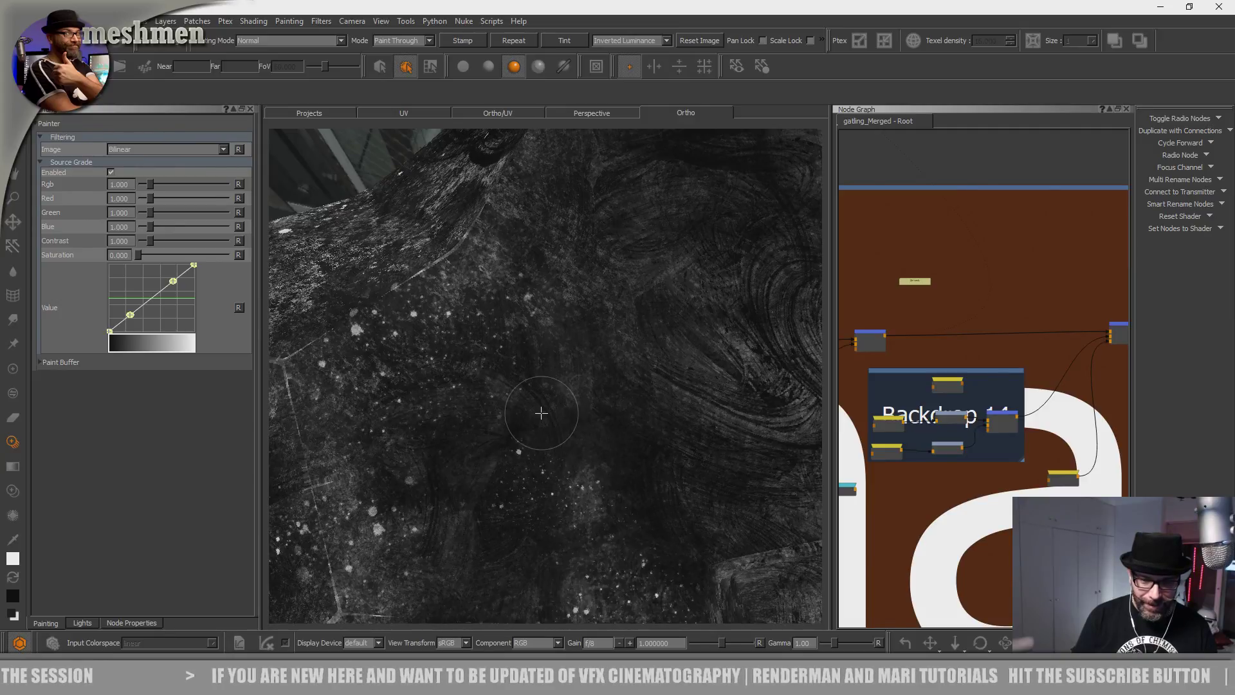
mouse_move(553, 407)
alt+mouse_down()
mouse_move(485, 431)
mouse_move(546, 431)
mouse_move(546, 388)
mouse_move(510, 404)
mouse_move(573, 408)
mouse_move(548, 435)
mouse_move(609, 466)
mouse_move(529, 449)
mouse_move(527, 496)
alt+mouse_up()
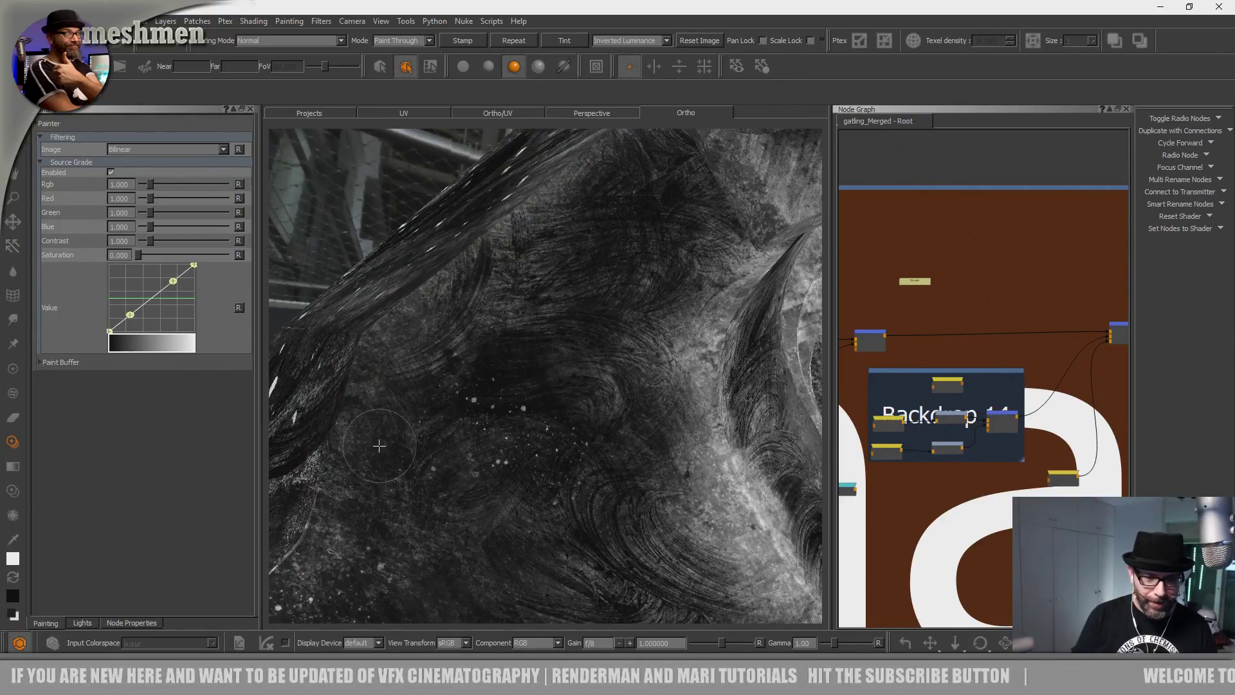
mouse_move(422, 471)
alt+mouse_down()
mouse_move(490, 449)
mouse_move(500, 494)
alt+mouse_up()
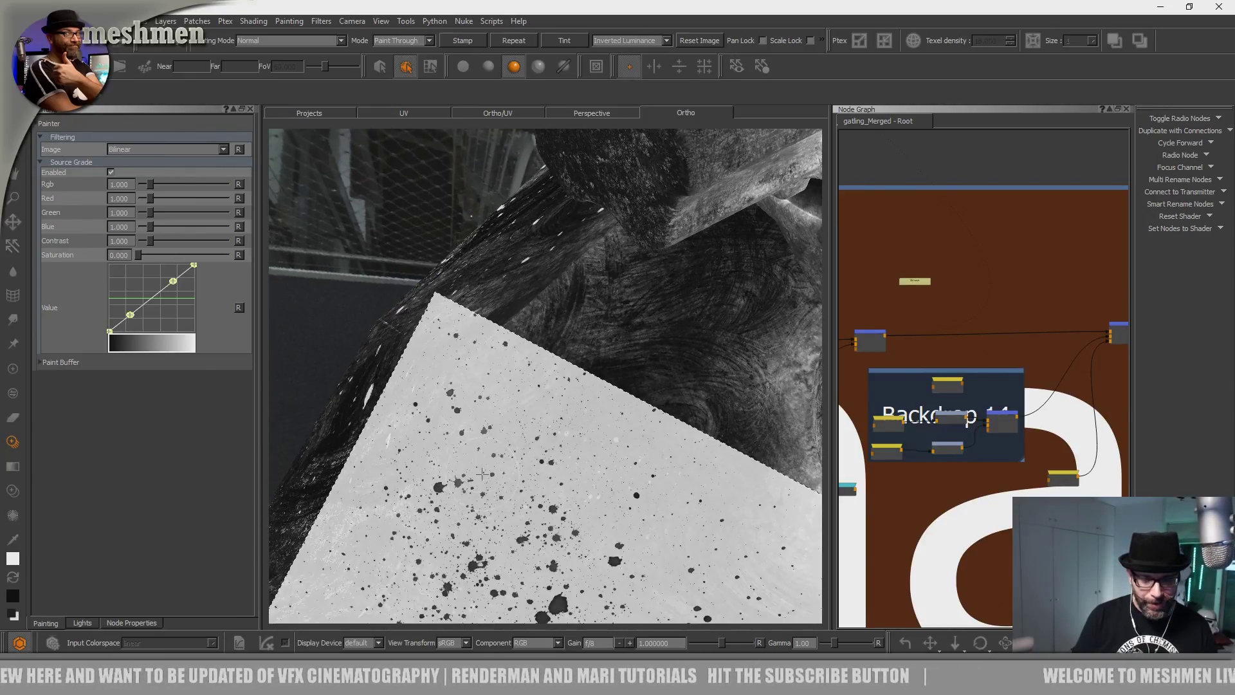
mouse_move(483, 432)
alt+mouse_down()
mouse_move(512, 416)
mouse_move(526, 426)
mouse_move(431, 439)
mouse_move(476, 482)
alt+mouse_up()
alt+right_drag(477, 483, 372, 494)
alt+drag(372, 494, 540, 469)
alt+middle_drag(540, 470, 491, 513)
alt+drag(491, 513, 486, 490)
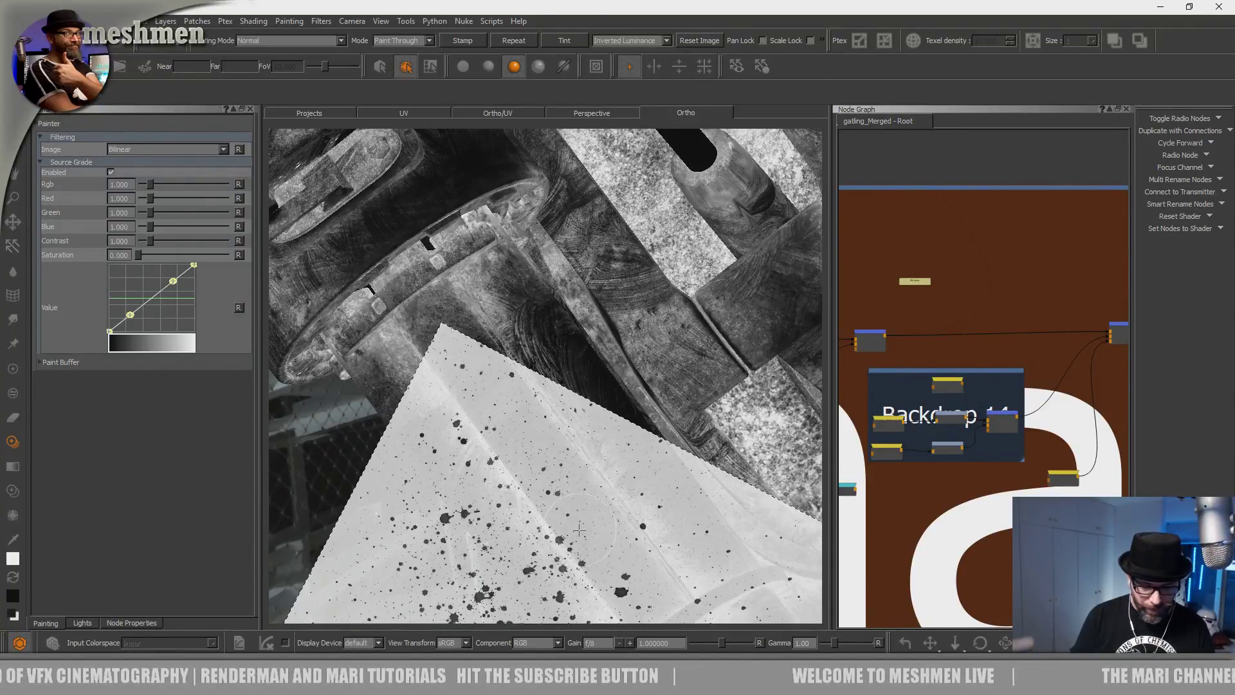
mouse_move(553, 435)
alt+mouse_down()
mouse_move(576, 521)
mouse_move(560, 463)
mouse_move(510, 391)
mouse_move(505, 515)
alt+mouse_up()
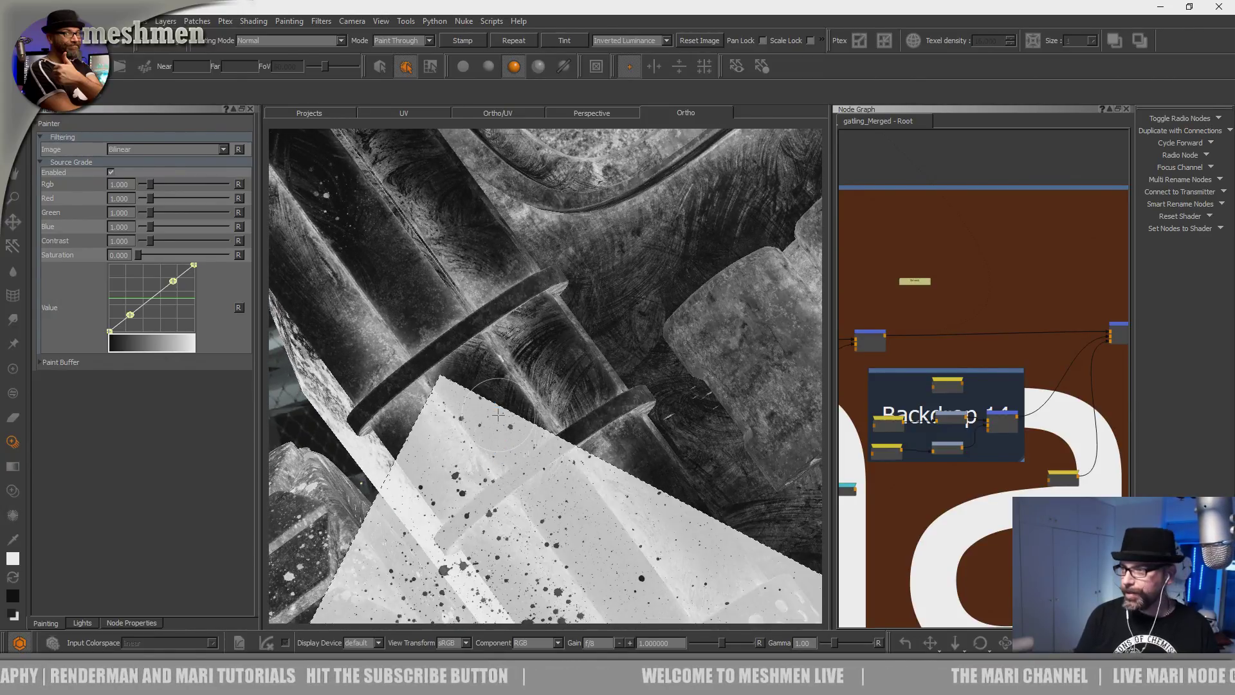
mouse_move(502, 383)
alt+mouse_down()
mouse_move(543, 377)
mouse_move(499, 432)
mouse_move(528, 390)
mouse_move(548, 423)
alt+mouse_up()
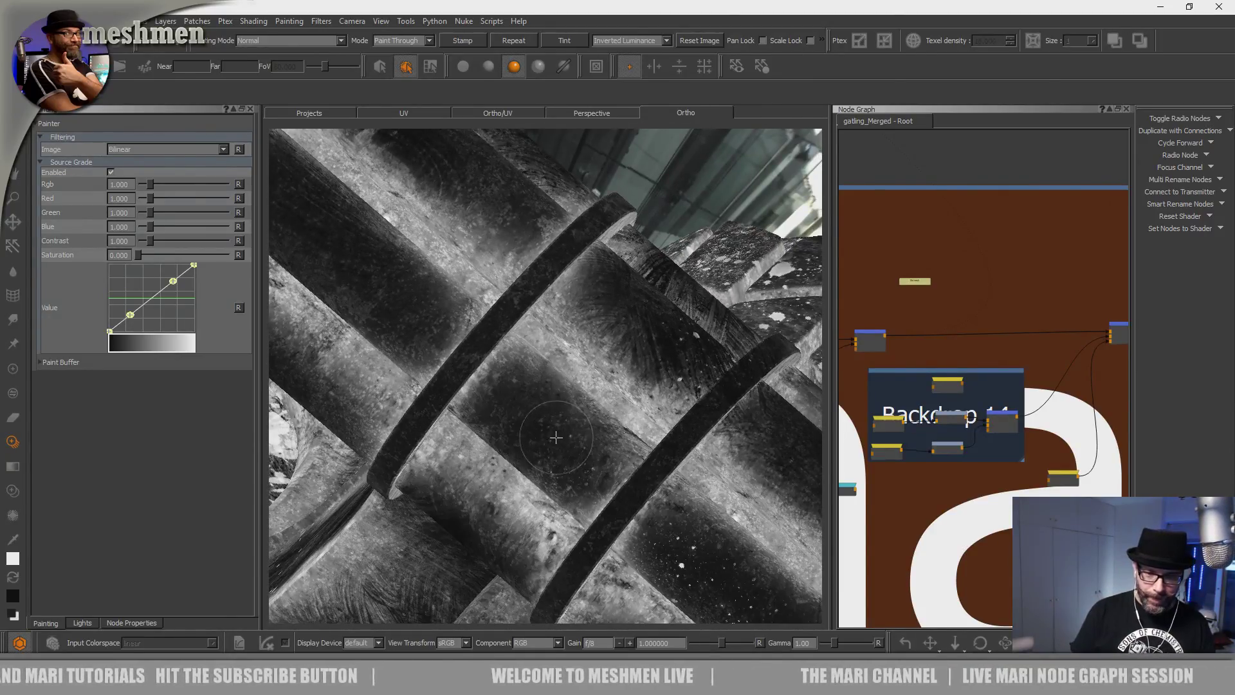
alt+drag(675, 416, 533, 356)
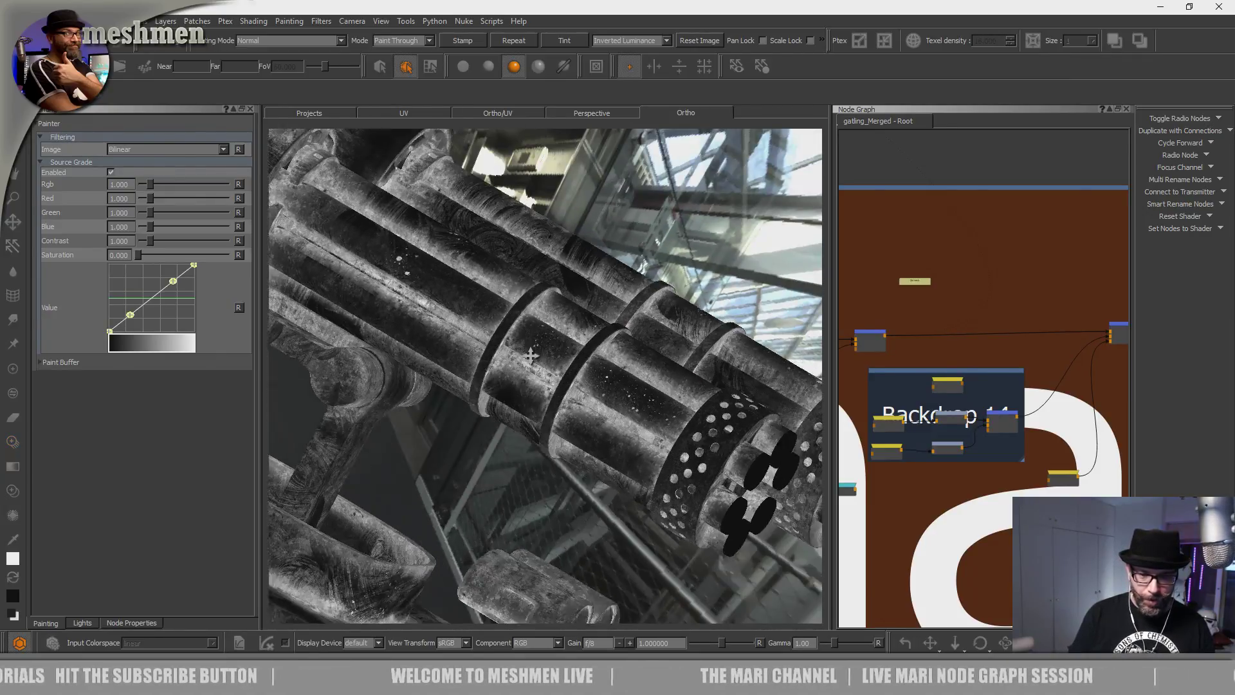
alt+right_drag(533, 355, 546, 412)
alt+drag(546, 413, 497, 407)
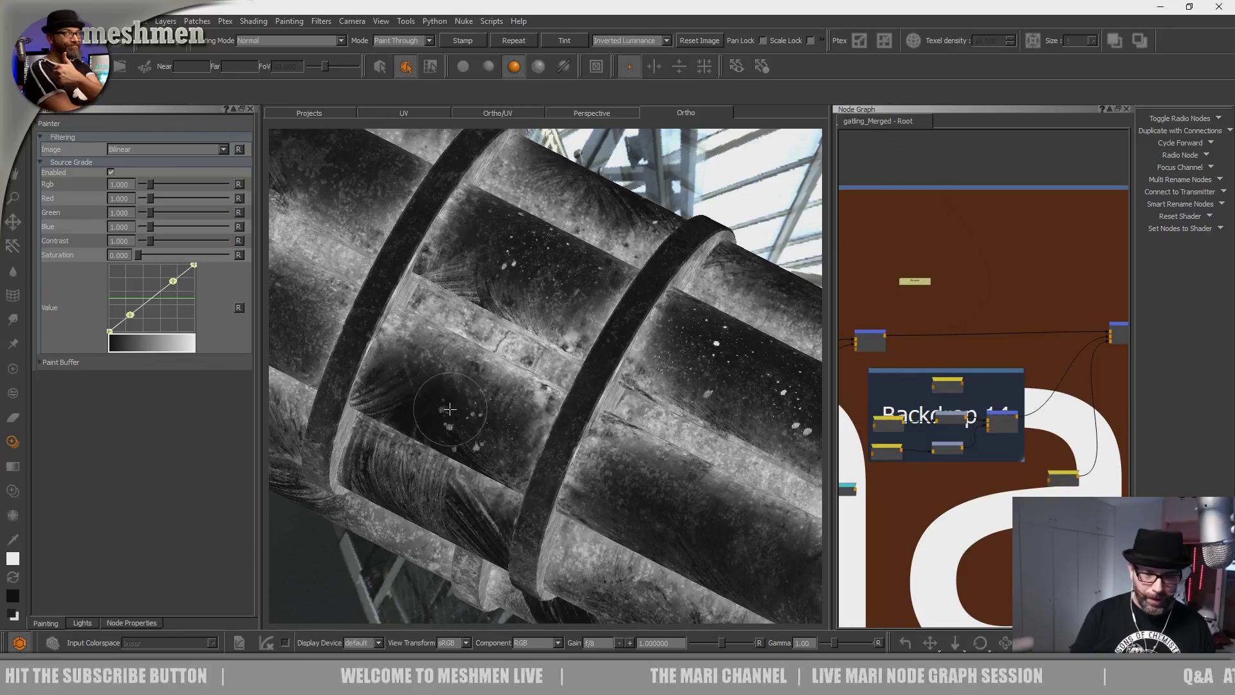
alt+right_drag(493, 417, 450, 366)
alt+drag(450, 367, 528, 496)
alt+right_drag(528, 497, 395, 318)
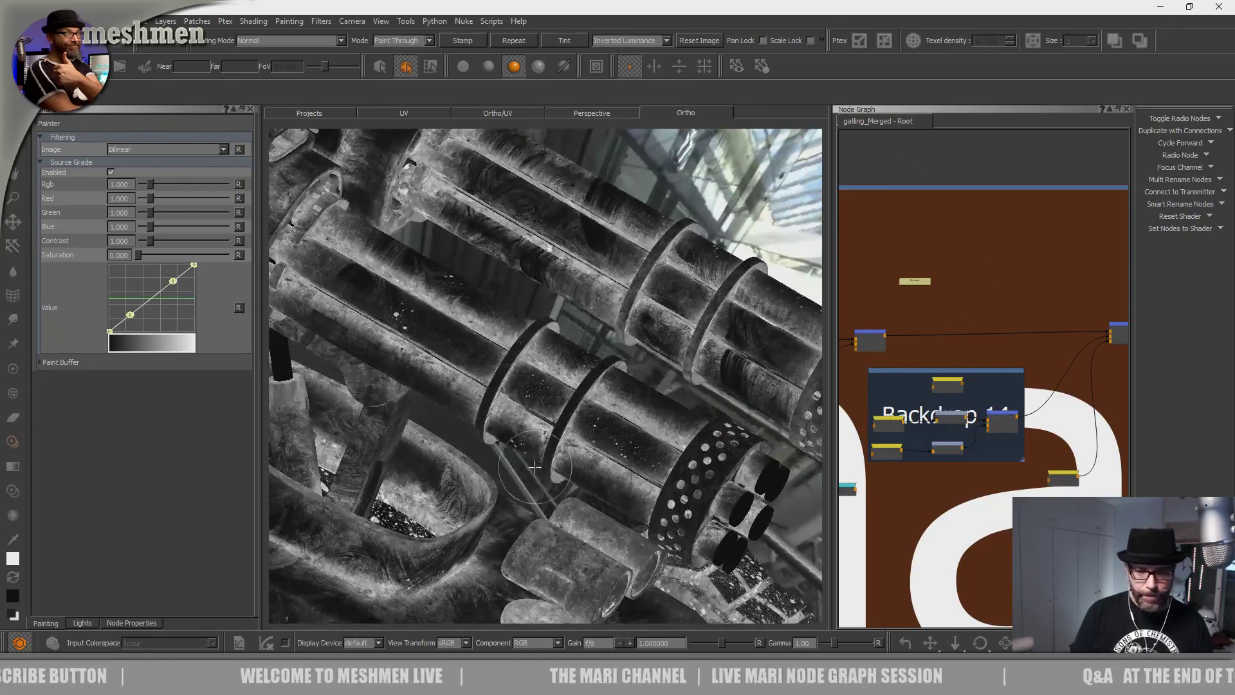
alt+drag(395, 318, 491, 315)
alt+right_drag(492, 315, 532, 427)
alt+drag(532, 427, 473, 479)
alt+right_drag(473, 479, 398, 370)
alt+drag(399, 370, 473, 480)
alt+right_drag(483, 438, 519, 461)
alt+middle_drag(492, 387, 515, 441)
alt+right_drag(516, 441, 530, 508)
shift+drag(531, 508, 546, 574)
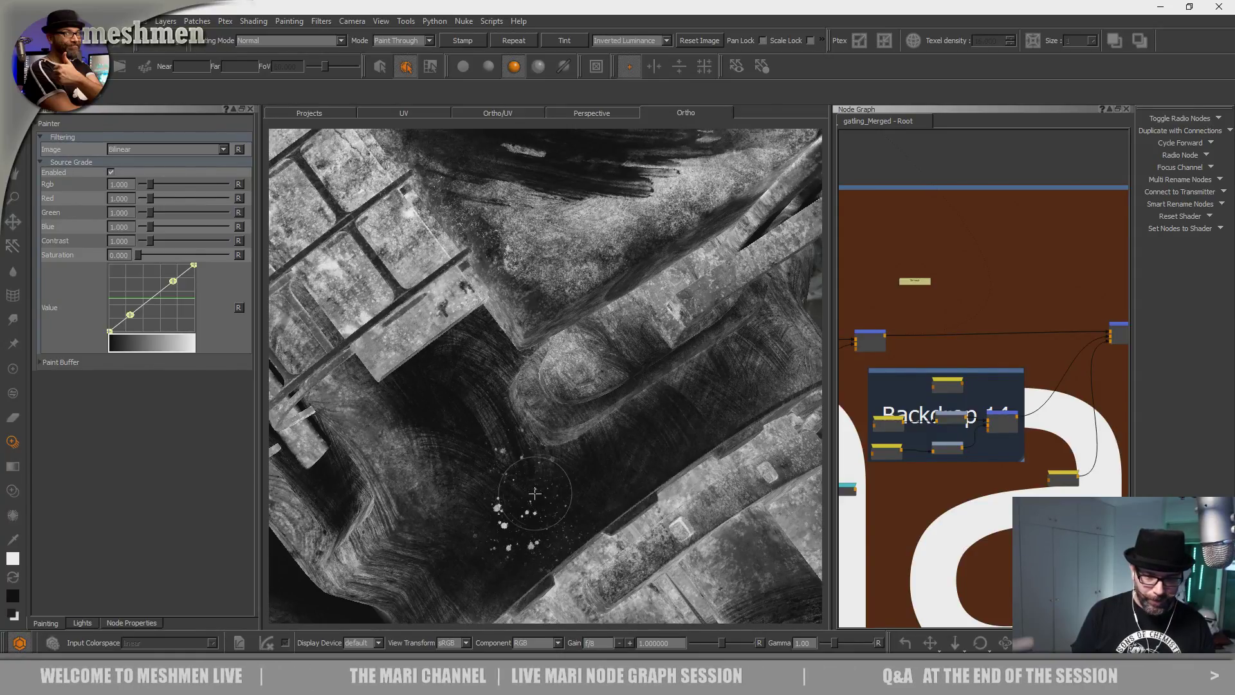
Frame a close-up of the dark collar and paint splatter drips onto it.
mouse_move(514, 434)
alt+mouse_down()
mouse_move(523, 353)
mouse_move(527, 394)
alt+mouse_up()
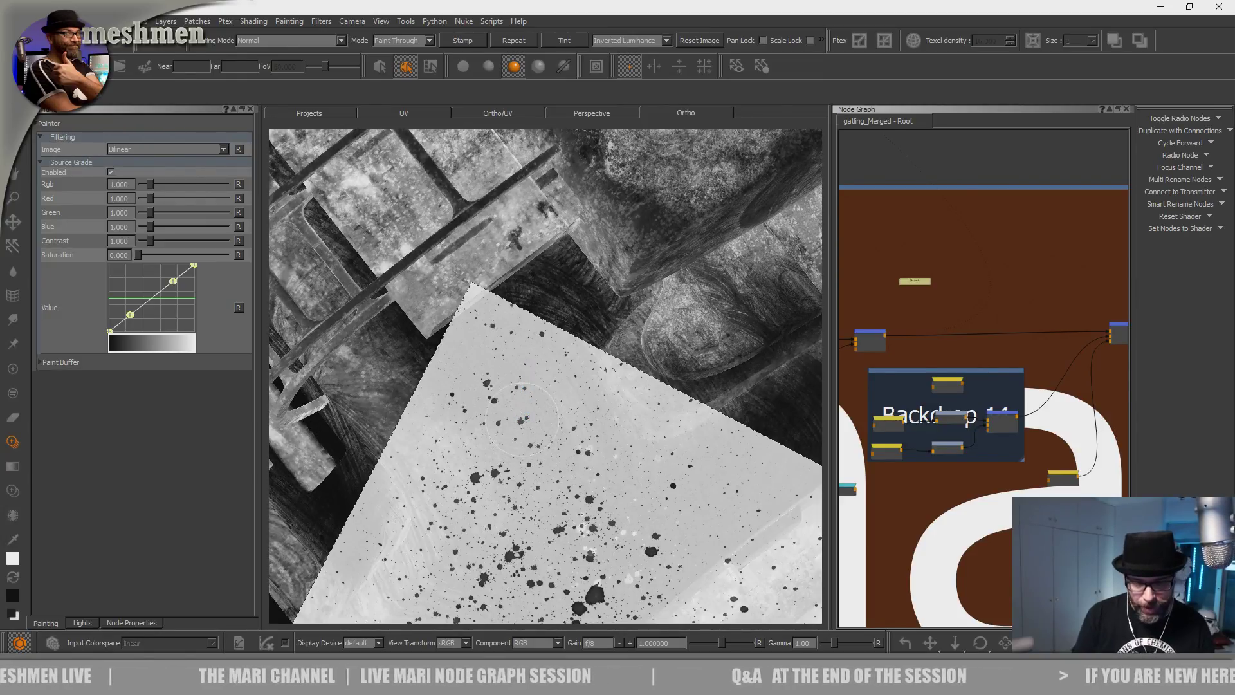
mouse_move(616, 375)
alt+mouse_down()
mouse_move(477, 469)
mouse_move(456, 441)
mouse_move(543, 432)
alt+mouse_up()
alt+right_drag(543, 432, 569, 309)
alt+middle_drag(569, 309, 537, 492)
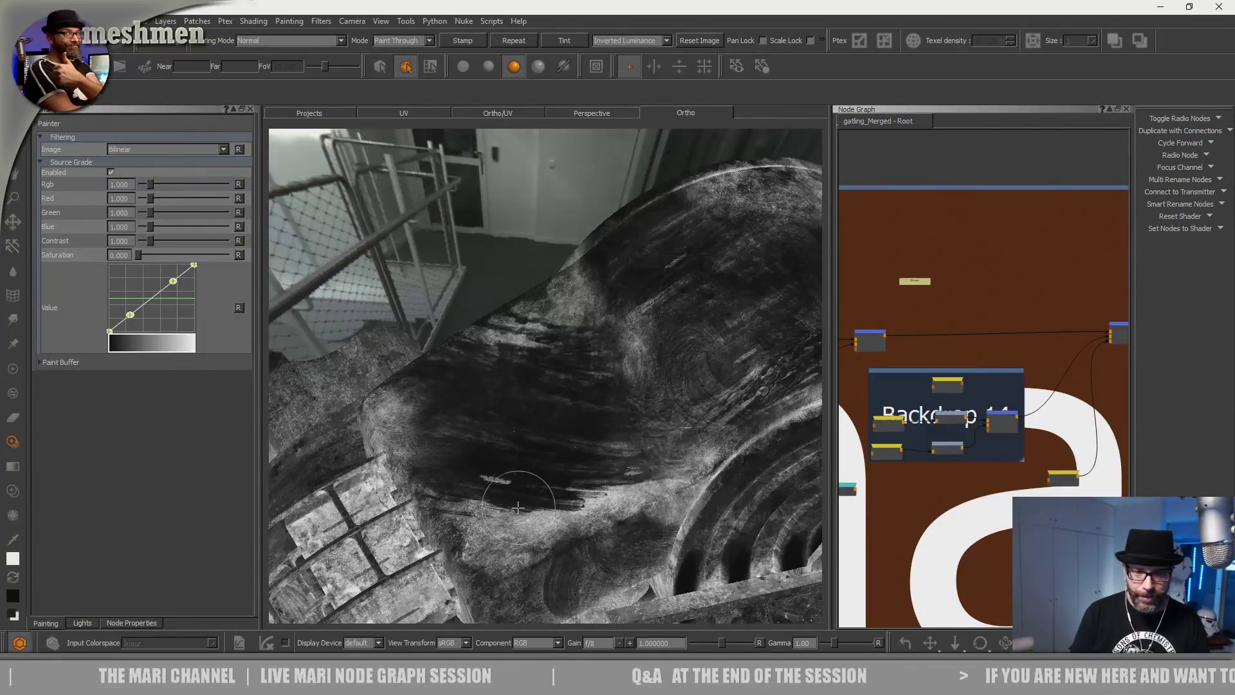
alt+drag(537, 492, 530, 581)
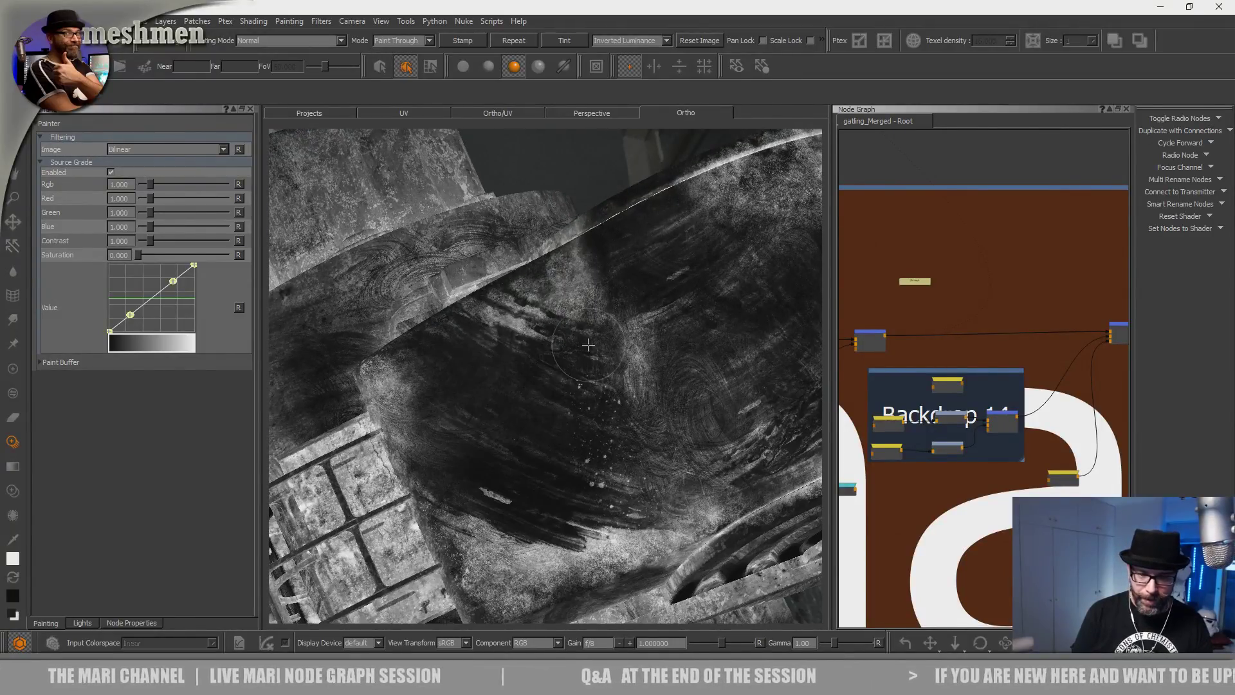
drag(549, 563, 536, 557)
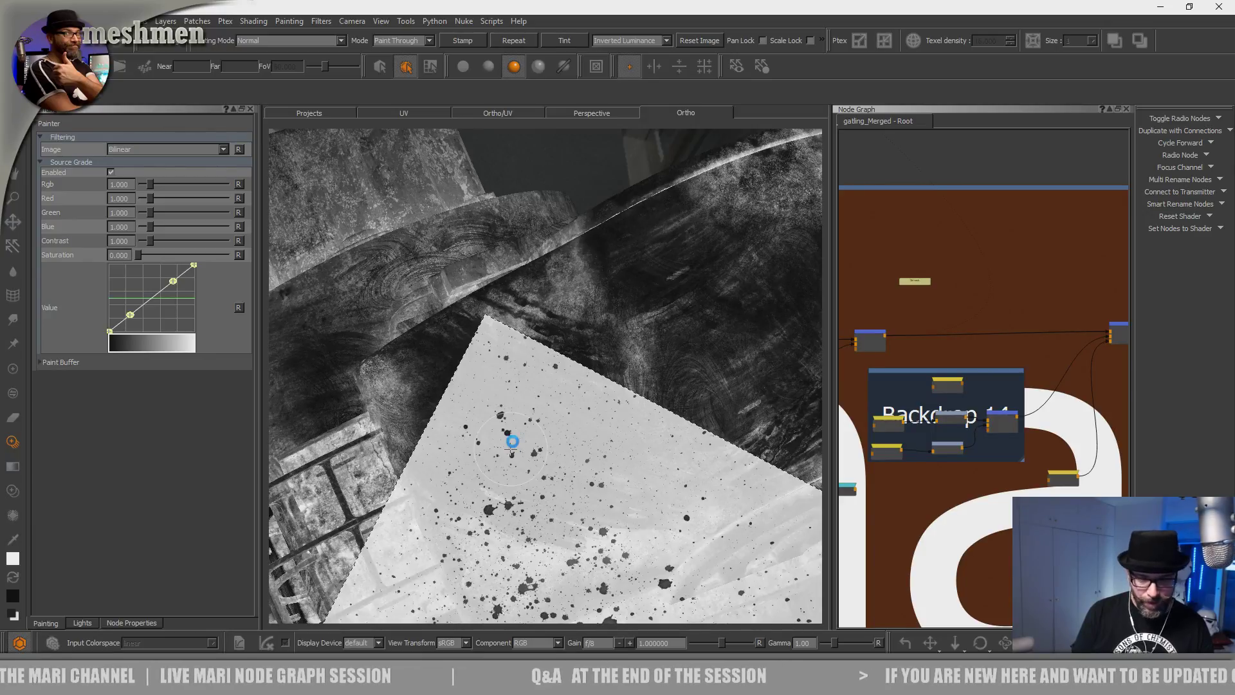
Look over the guns from a front three-quarter view and switch back to the regular Paint tool.
alt+right_drag(510, 449, 425, 473)
alt+drag(424, 472, 450, 458)
alt+middle_drag(451, 458, 538, 406)
mouse_move(538, 406)
alt+mouse_down()
mouse_move(569, 389)
mouse_move(550, 450)
alt+mouse_up()
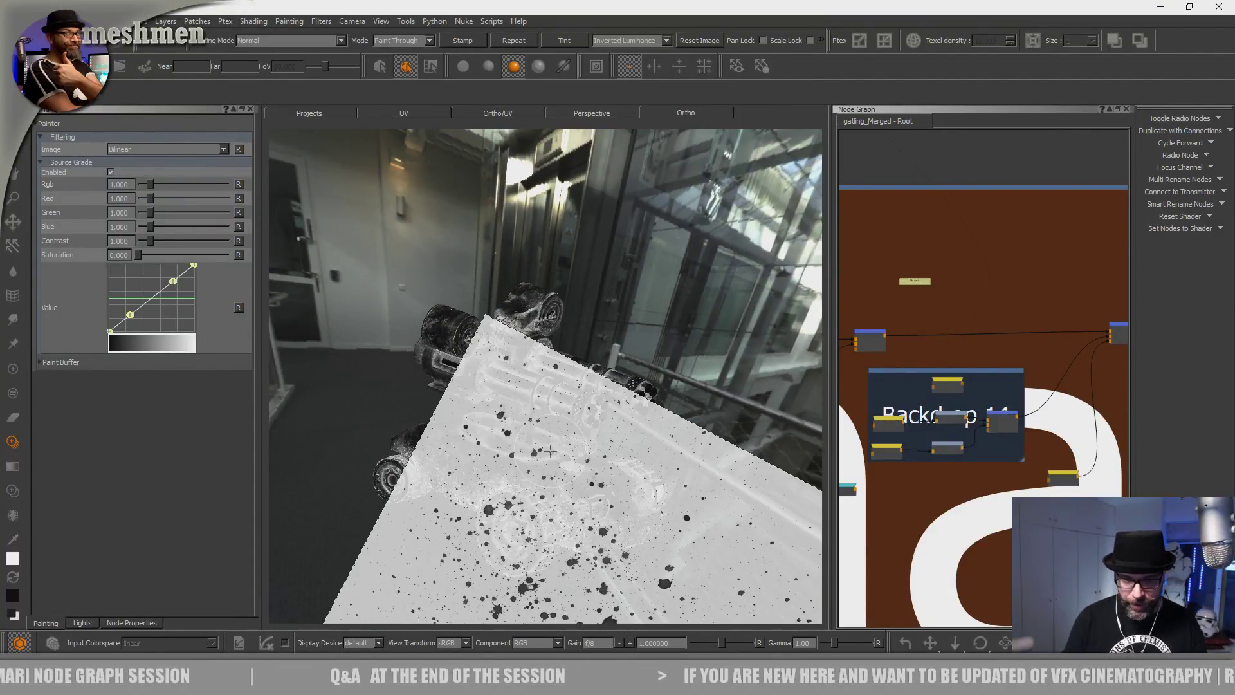
mouse_move(550, 451)
alt+mouse_down()
mouse_move(576, 443)
mouse_move(576, 479)
mouse_move(606, 507)
alt+mouse_up()
key(p)
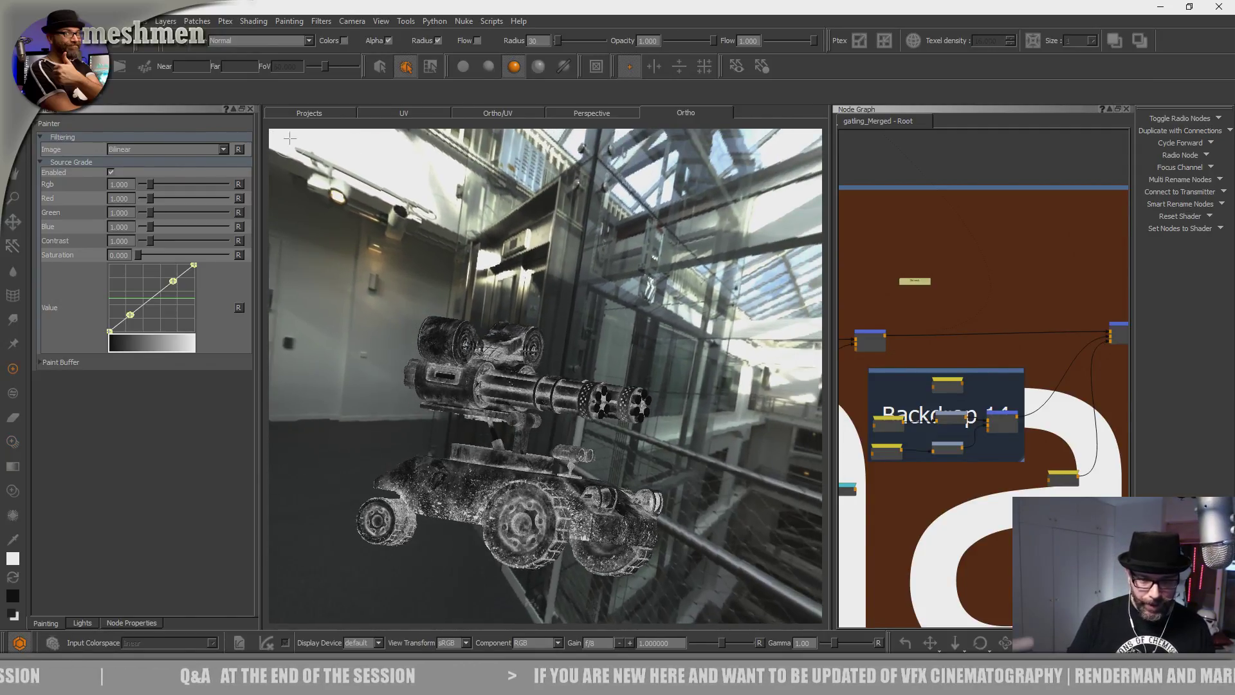
Frame the whole turret vehicle against the environment and bring the portfolio web page forward.
alt+right_drag(606, 508, 643, 508)
alt+drag(289, 137, 316, 147)
alt+middle_drag(317, 147, 331, 67)
alt+right_drag(331, 67, 360, 67)
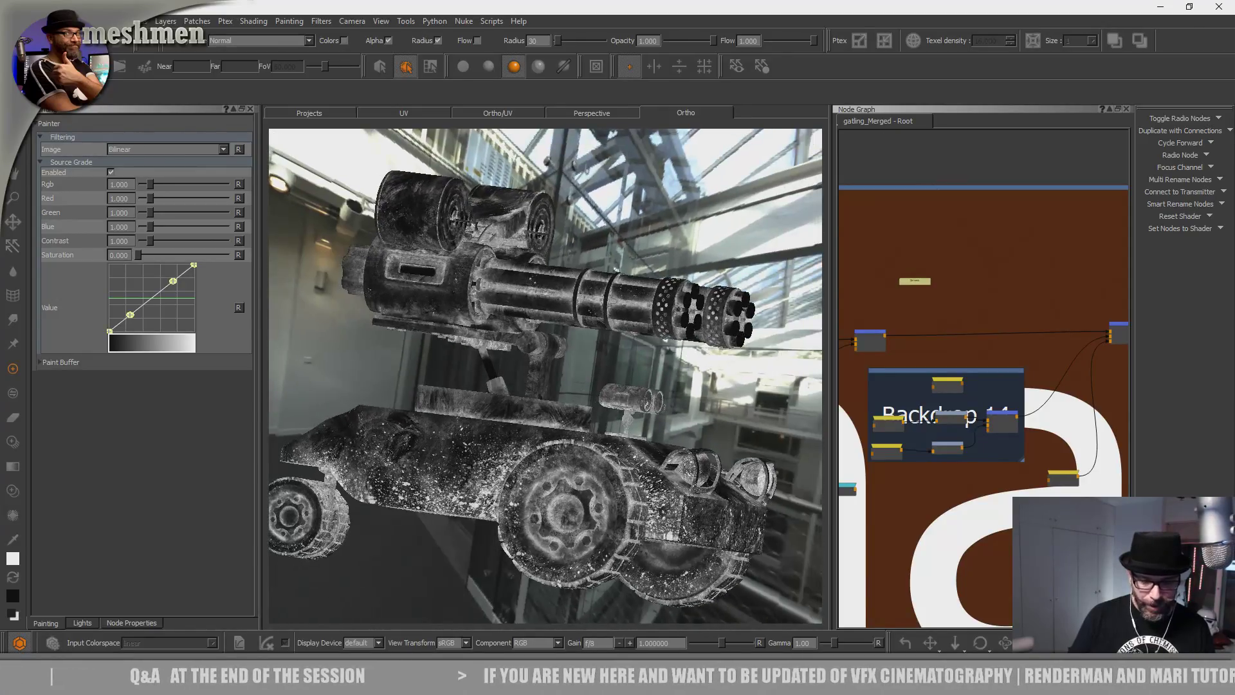
alt+drag(490, 604, 474, 604)
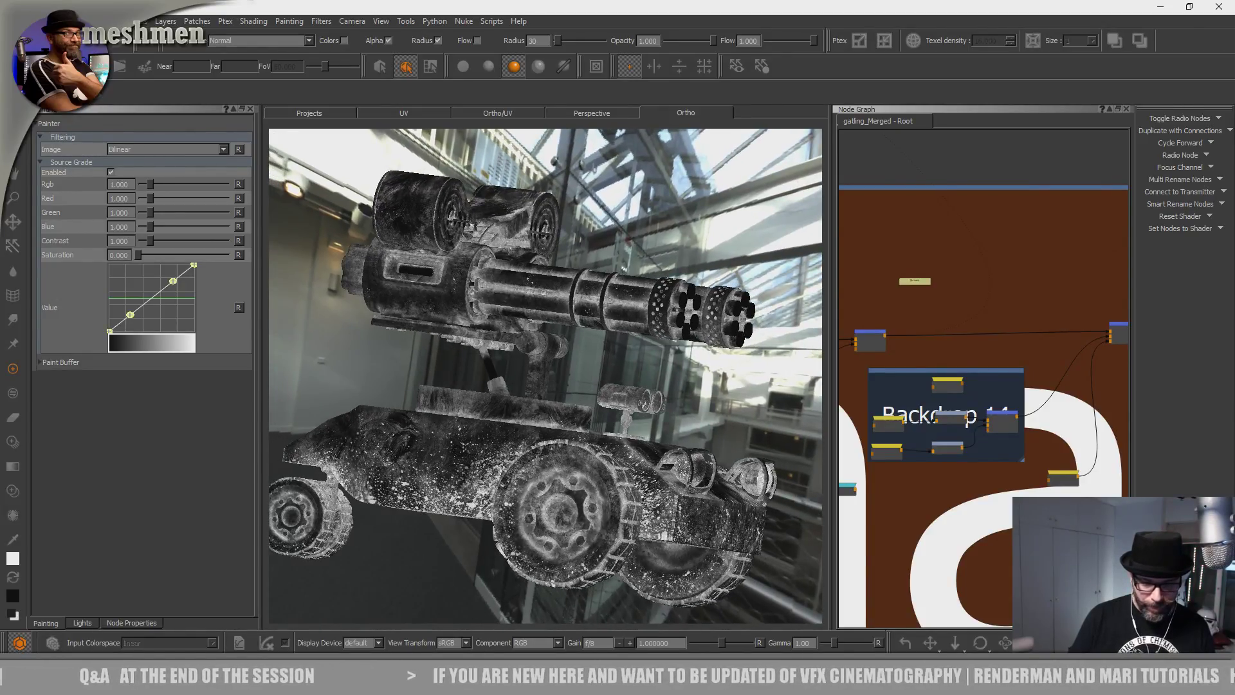
click(492, 680)
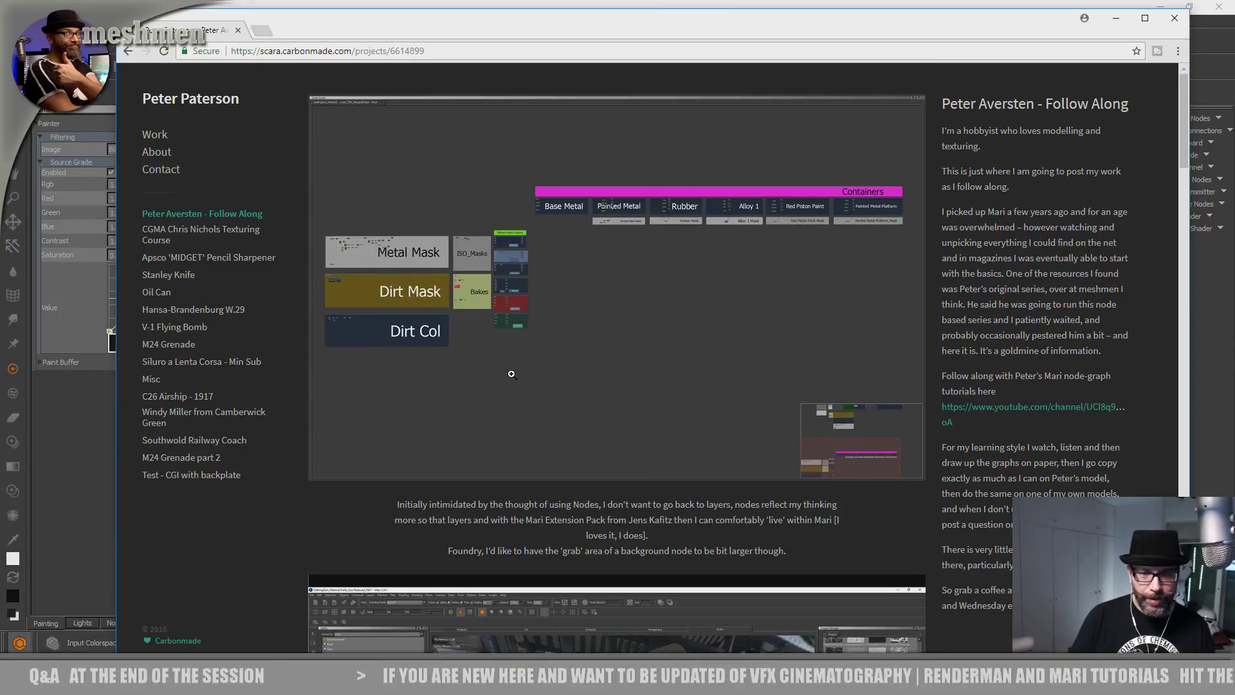
Go to the portfolio's main work grid and scroll through its projects.
click(169, 102)
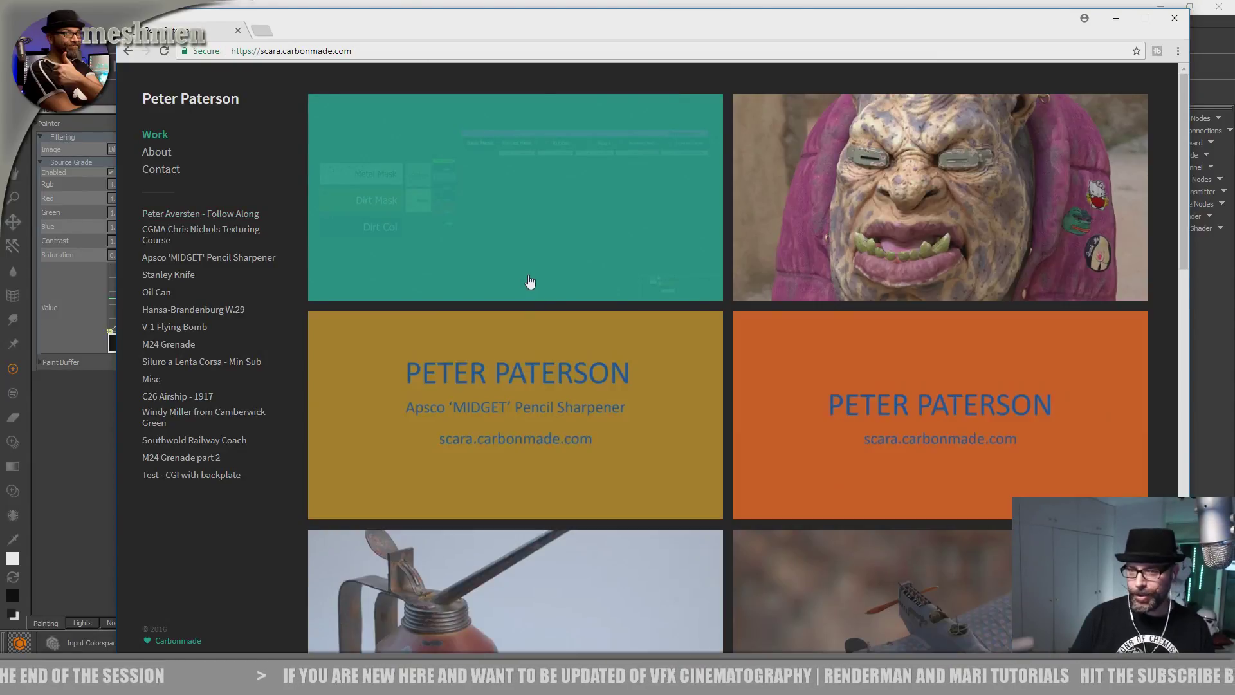
scroll(577, 305, down, 9)
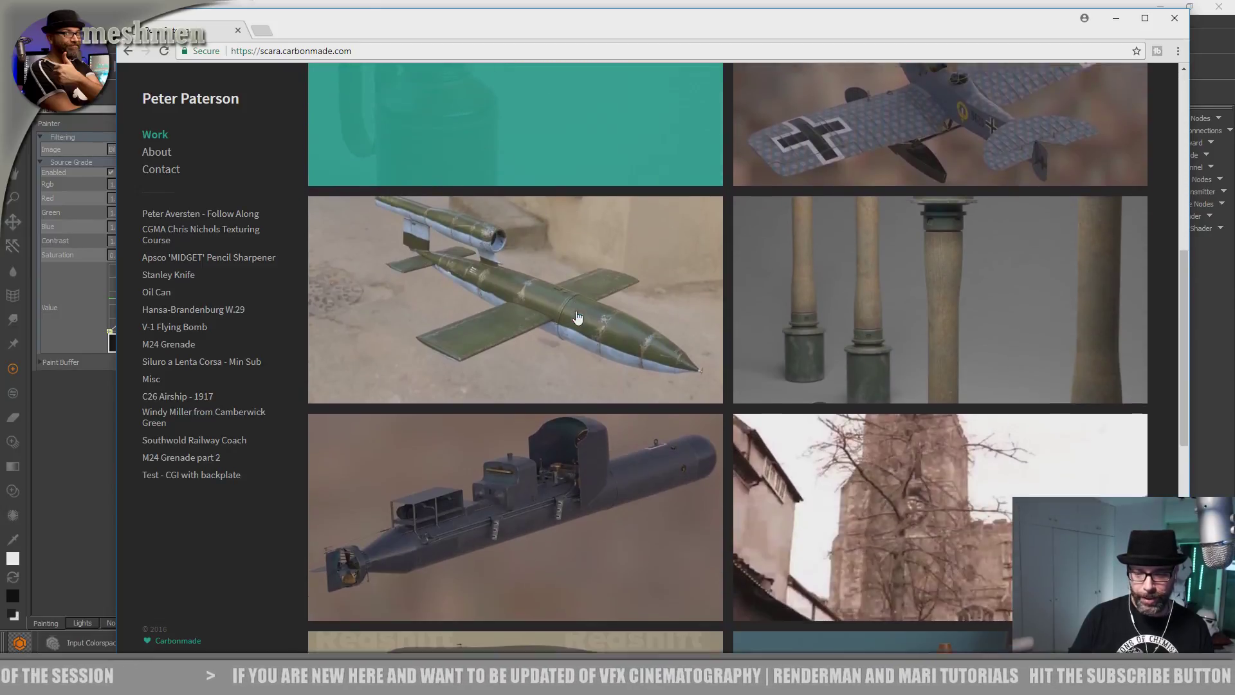
scroll(577, 319, down, 6)
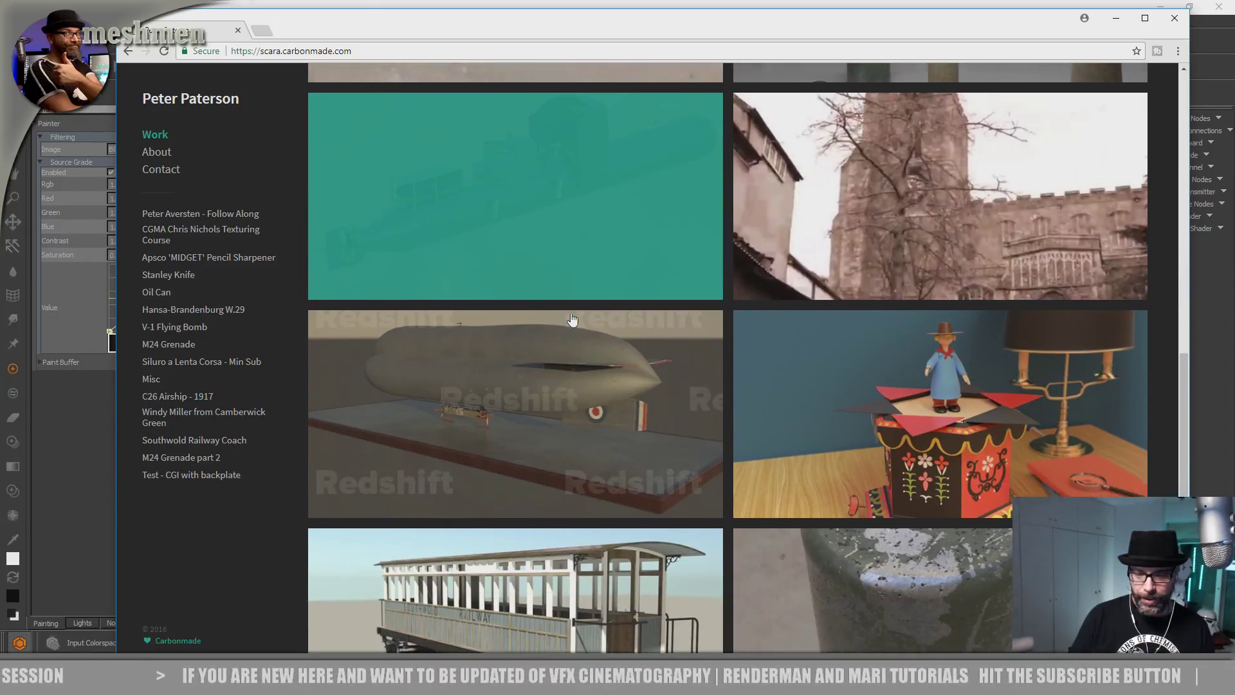
scroll(573, 320, down, 3)
scroll(571, 320, up, 15)
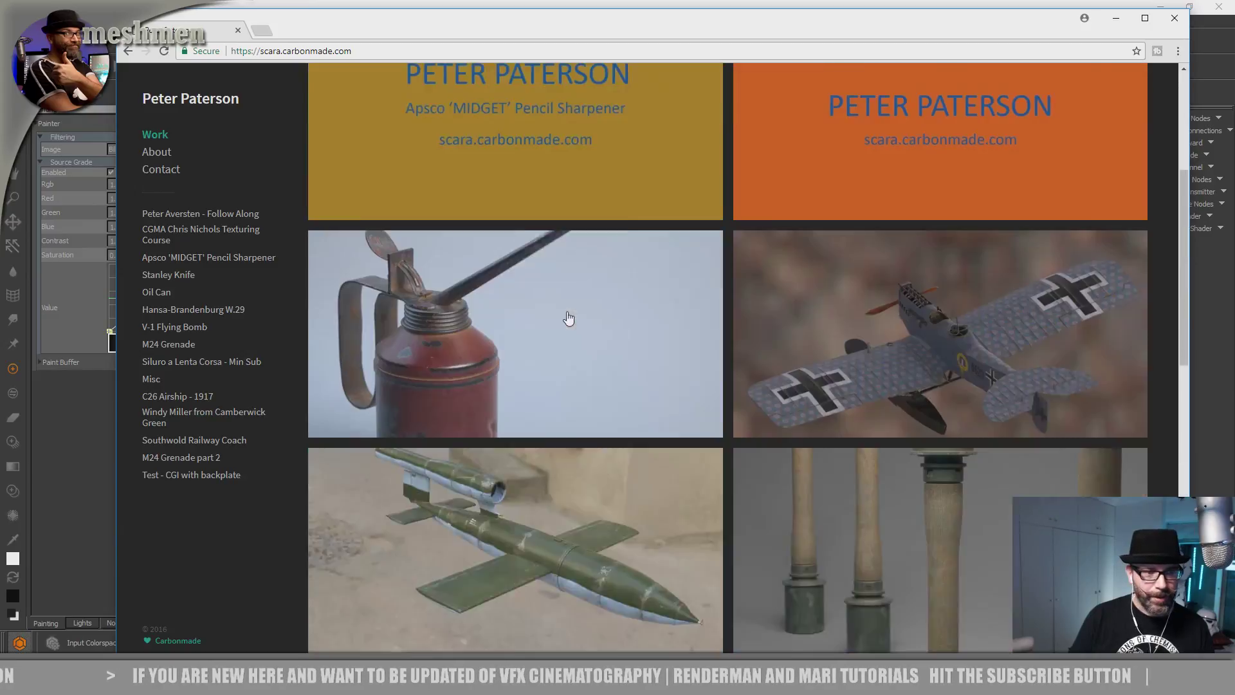
Open the Follow Along project and look through its gatling renders and node-graph image.
click(229, 215)
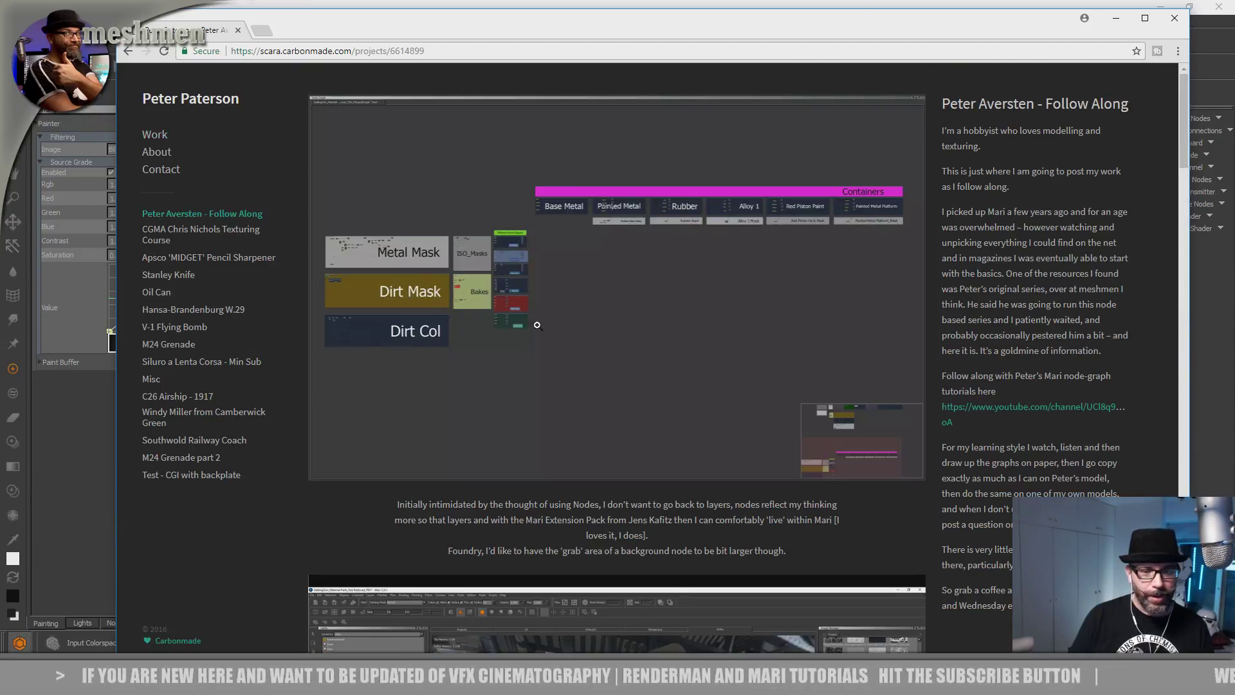
scroll(606, 329, down, 15)
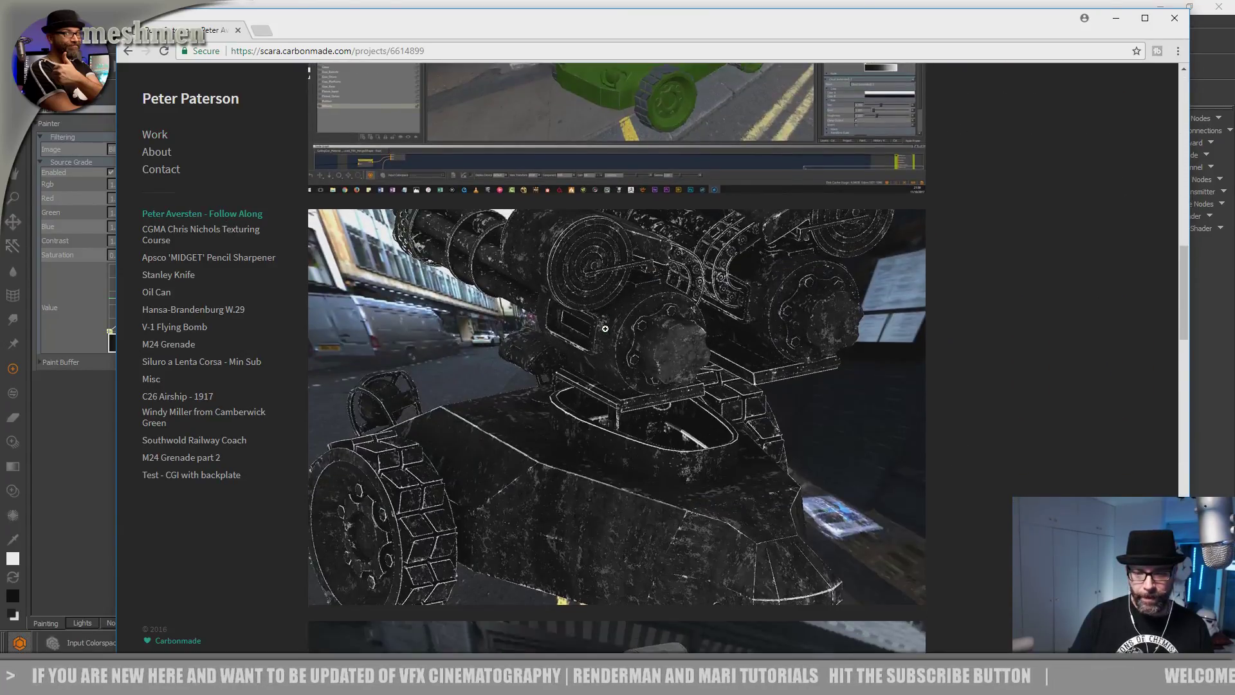
scroll(605, 328, up, 15)
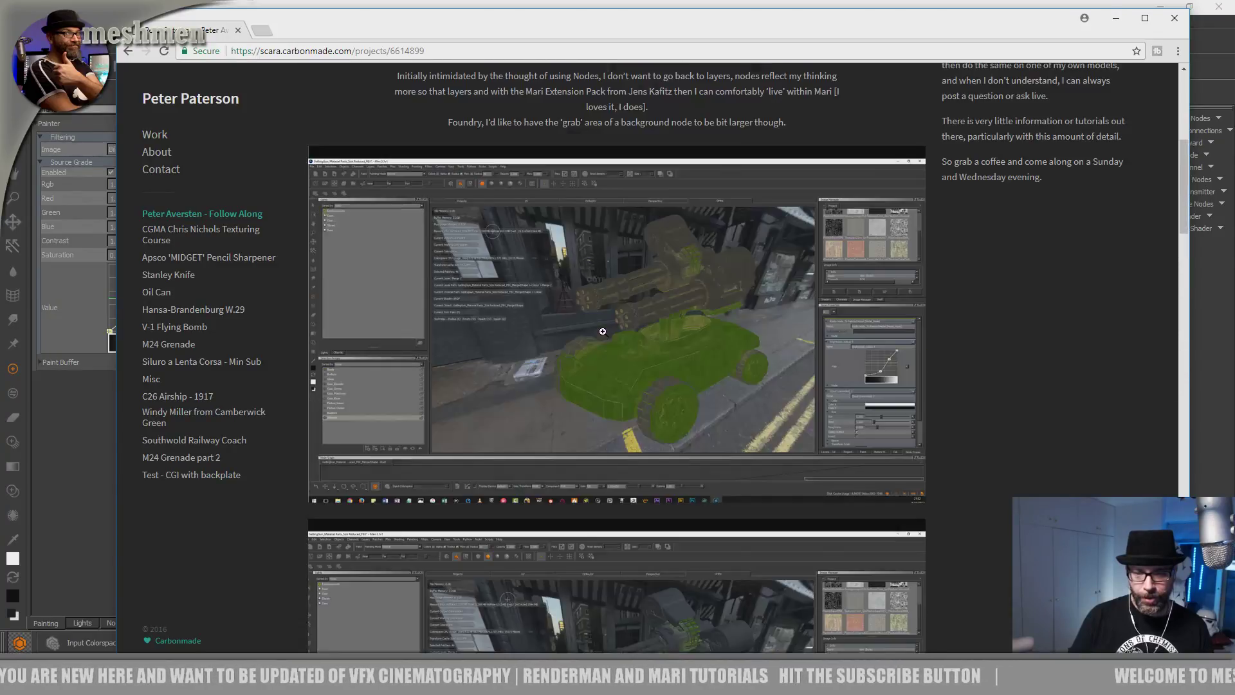
scroll(633, 277, down, 2)
scroll(635, 278, up, 2)
scroll(442, 340, down, 6)
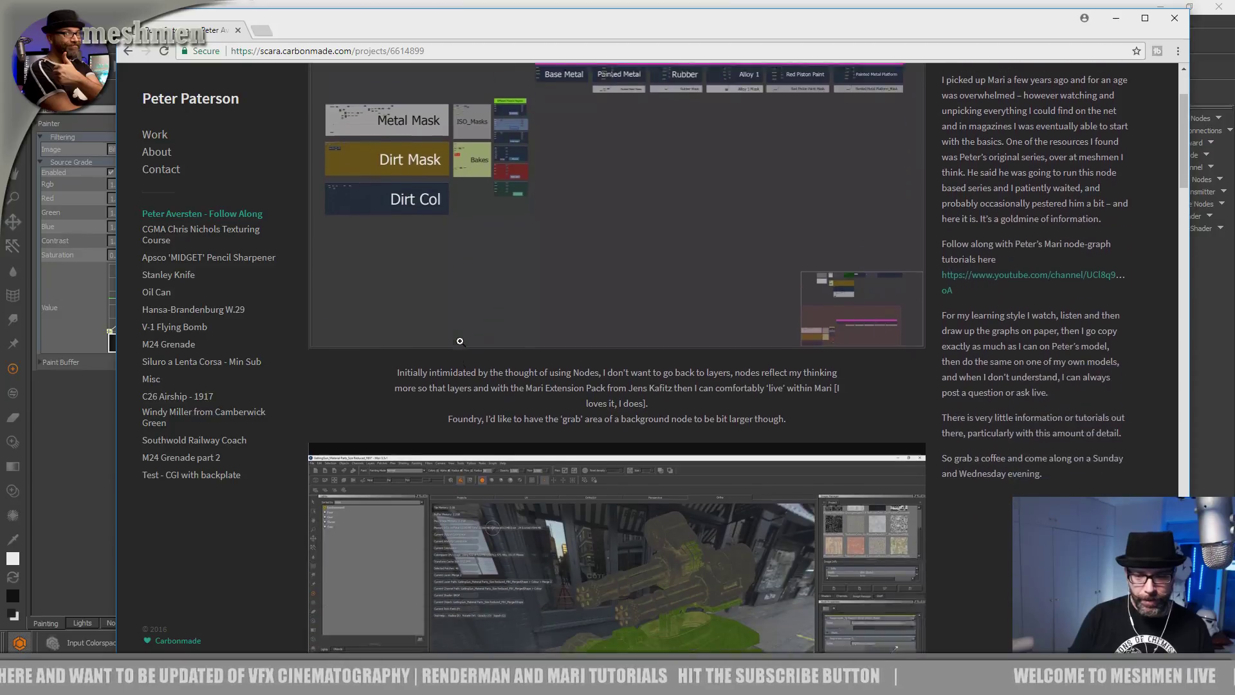
scroll(624, 408, down, 2)
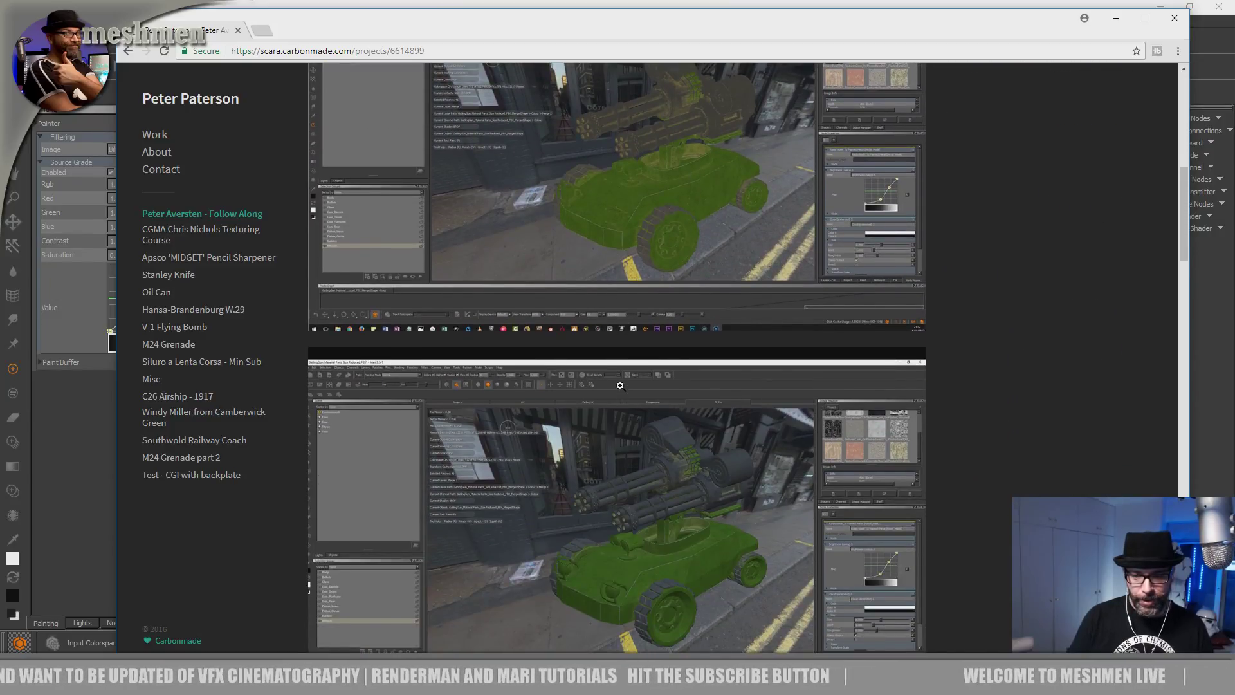
scroll(614, 442, down, 8)
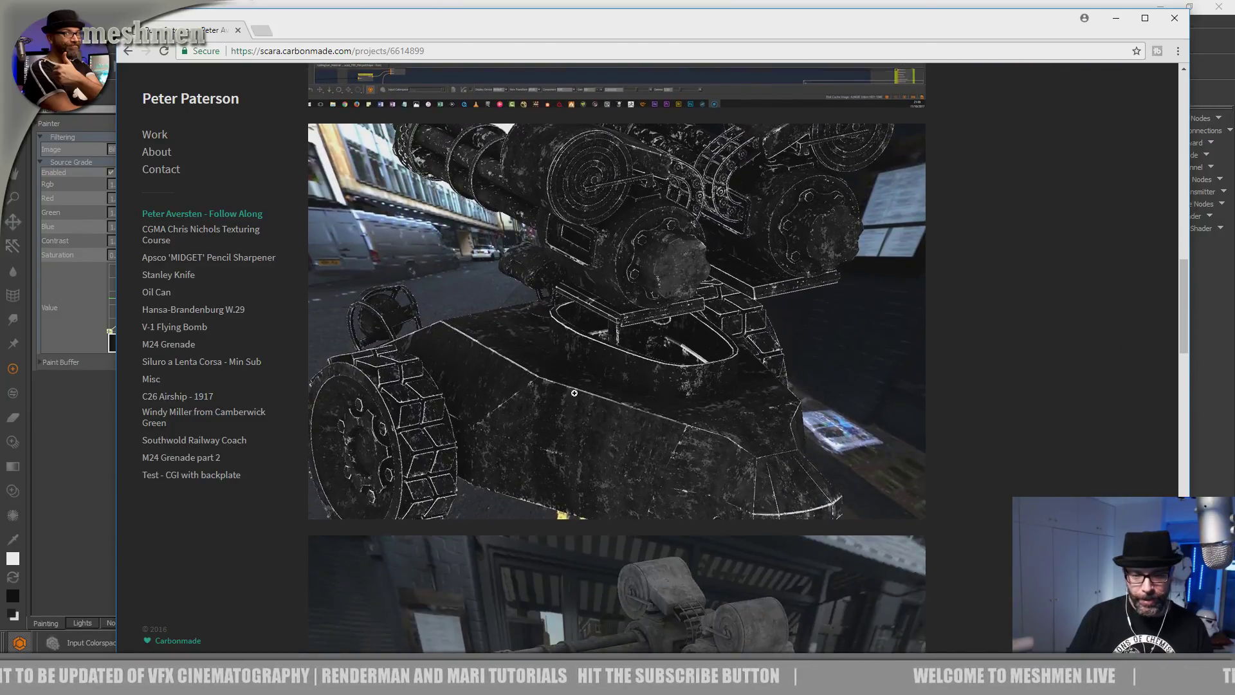
scroll(706, 442, down, 4)
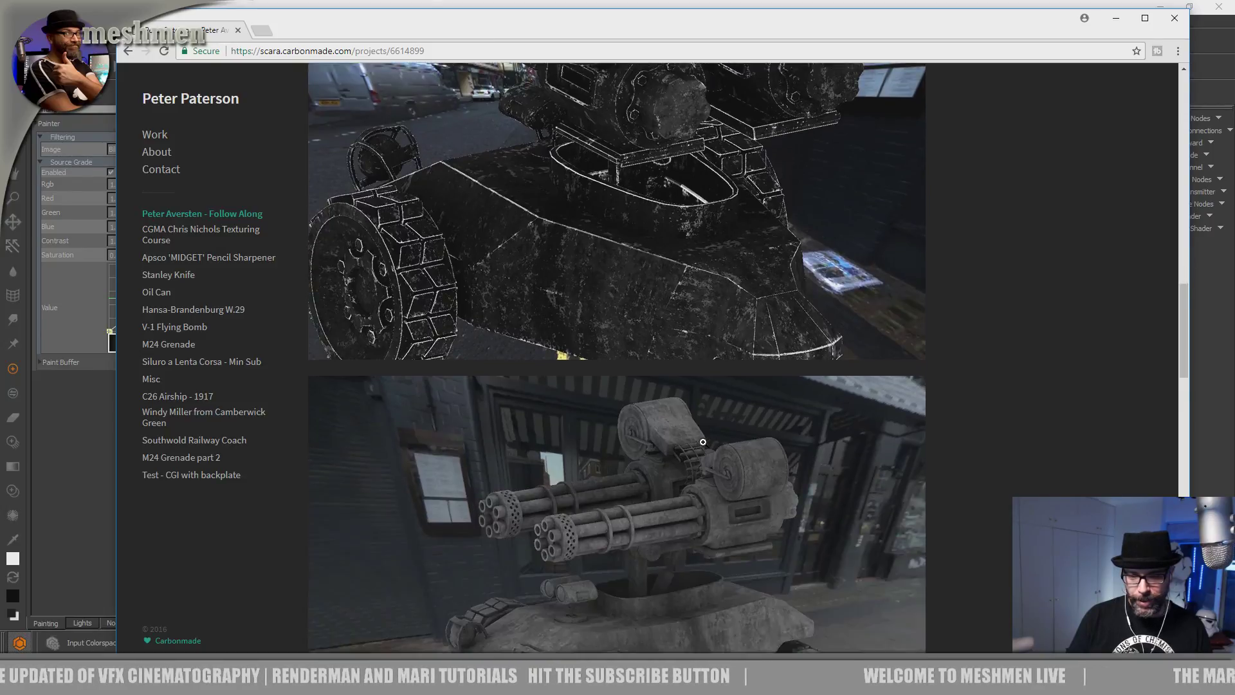
scroll(544, 444, down, 1)
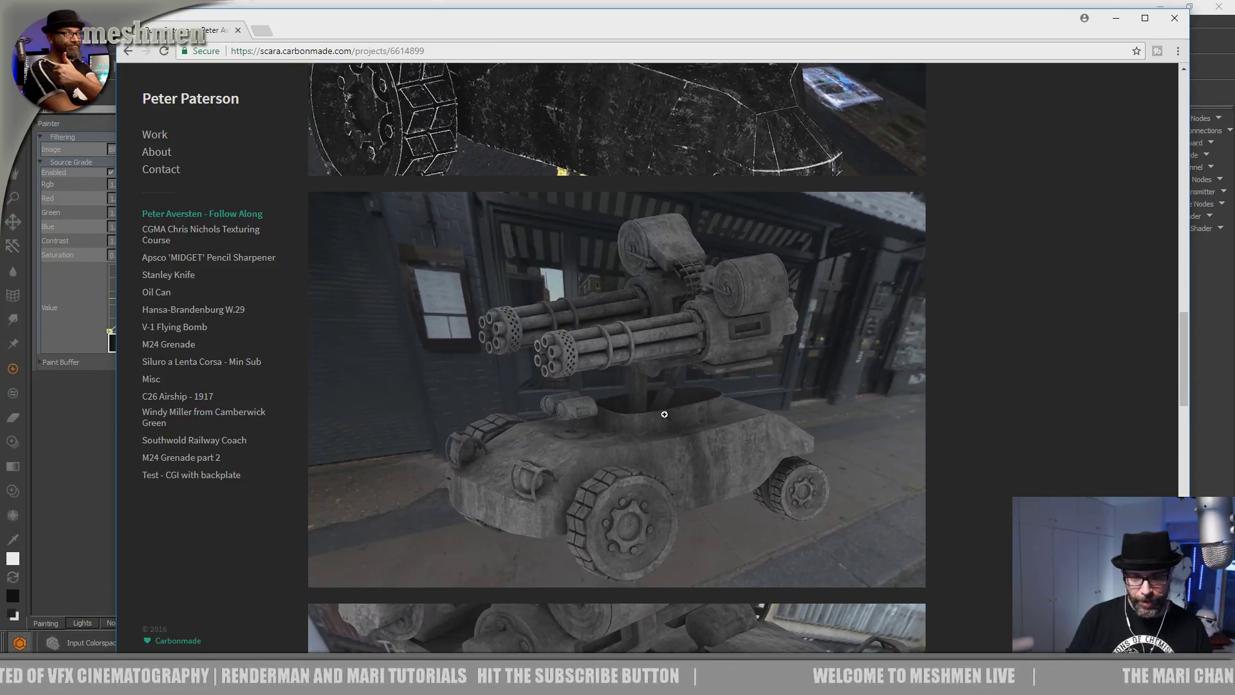
scroll(708, 444, down, 2)
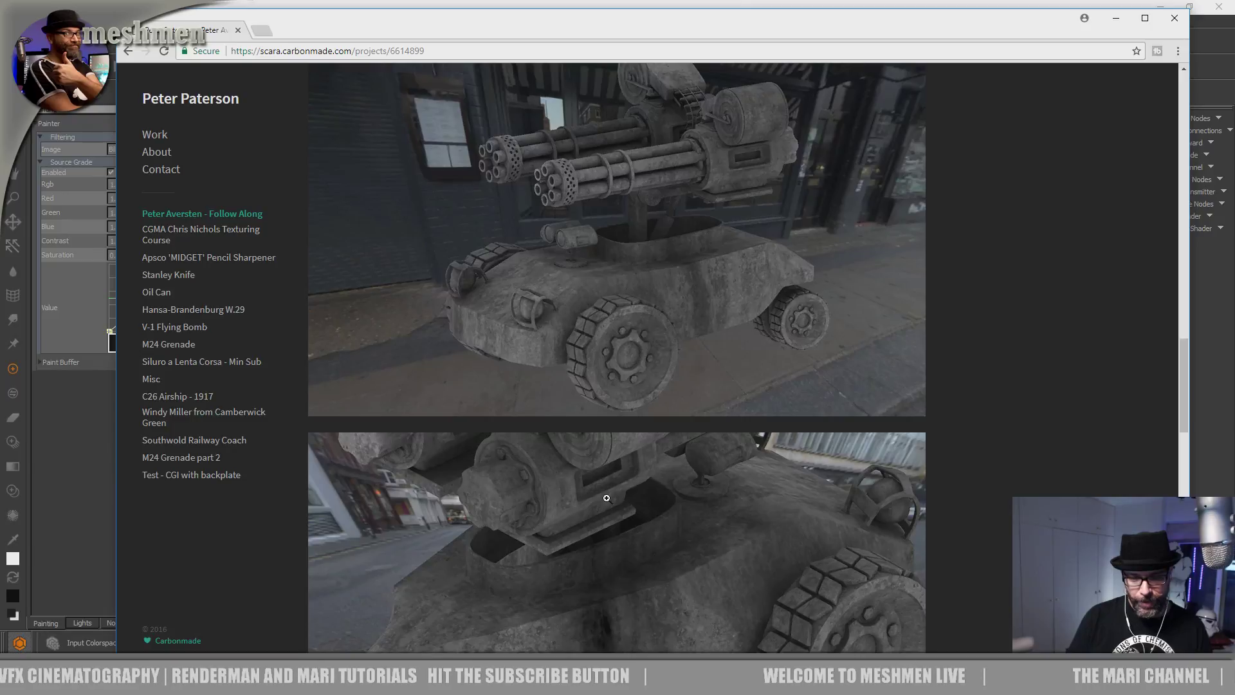
scroll(606, 498, down, 2)
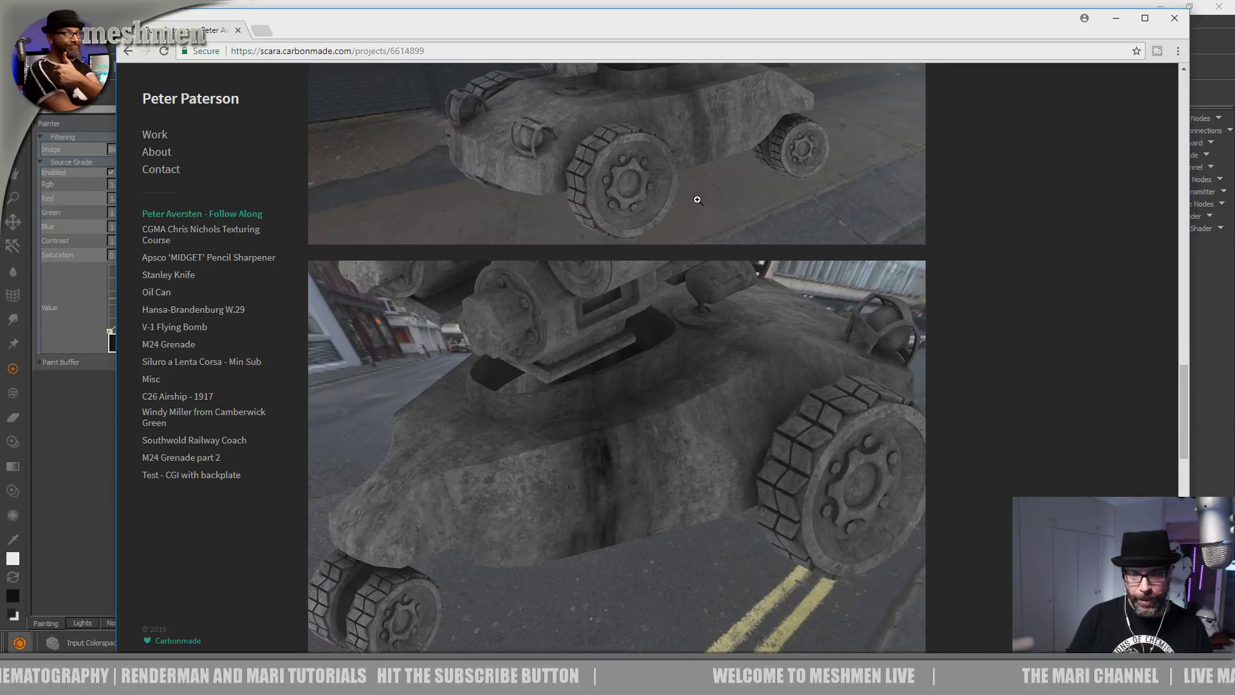
scroll(610, 195, down, 10)
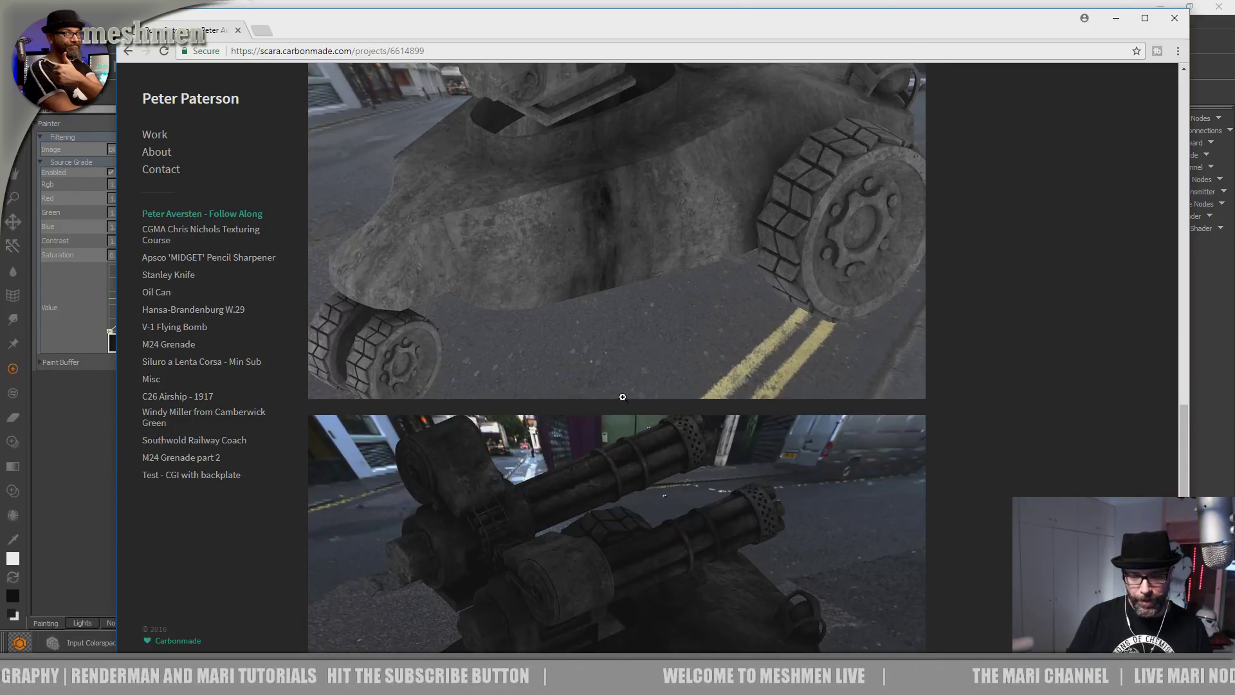
scroll(624, 498, down, 4)
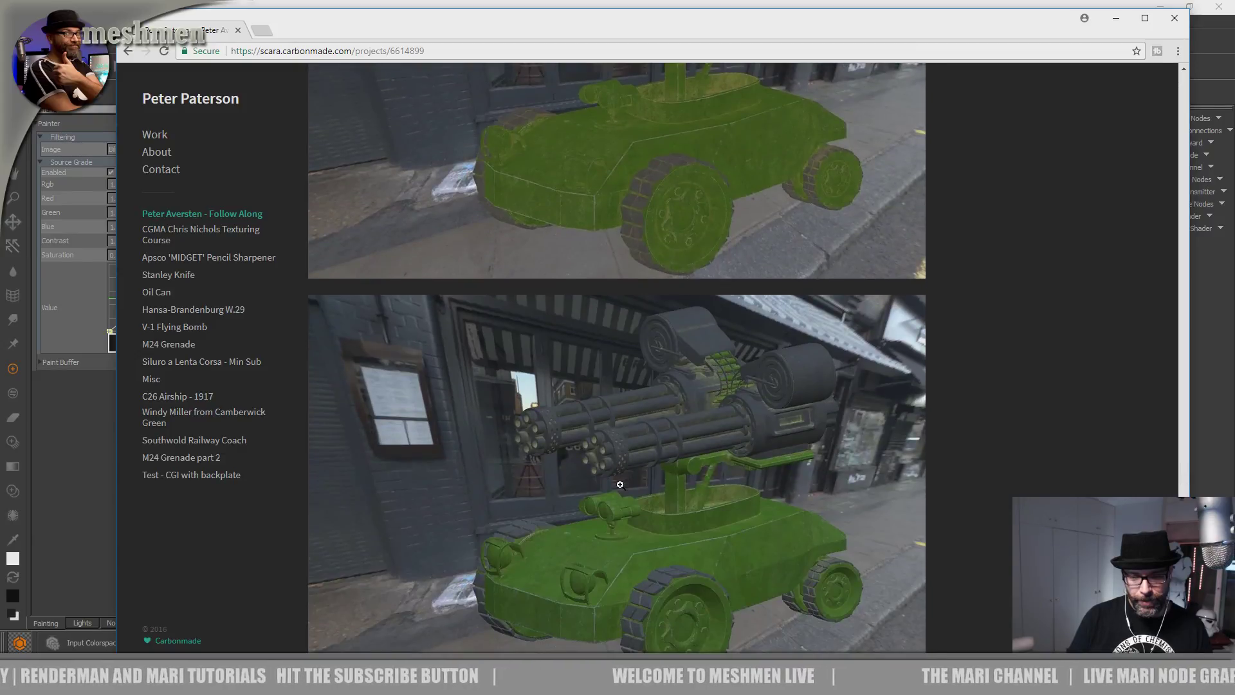
scroll(618, 476, up, 15)
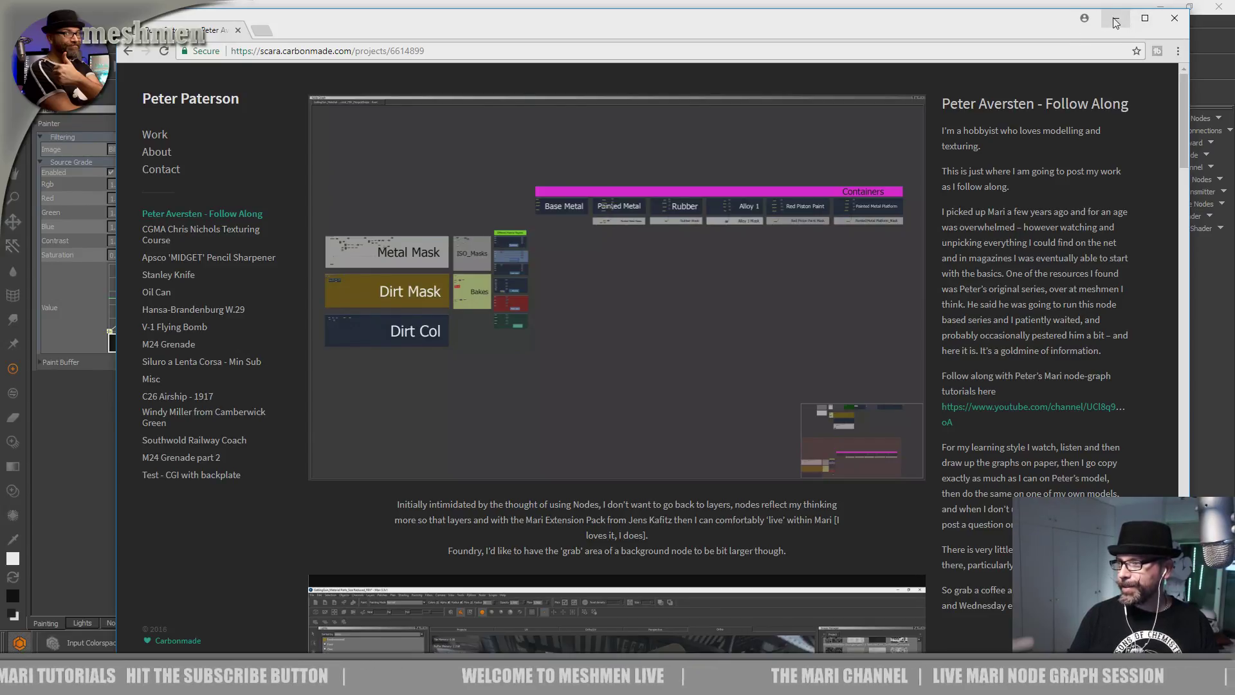
Minimize the browser and frame the gatling's front cylinders and disc in Mari.
click(1114, 21)
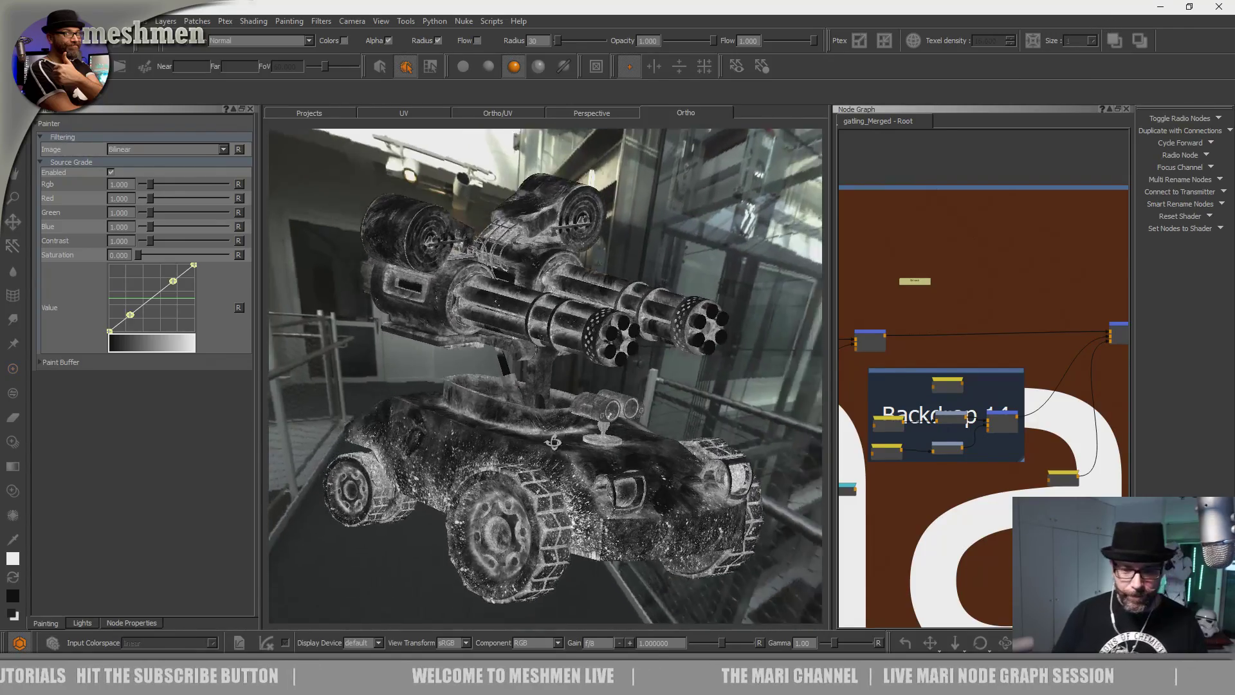
alt+right_drag(669, 419, 648, 364)
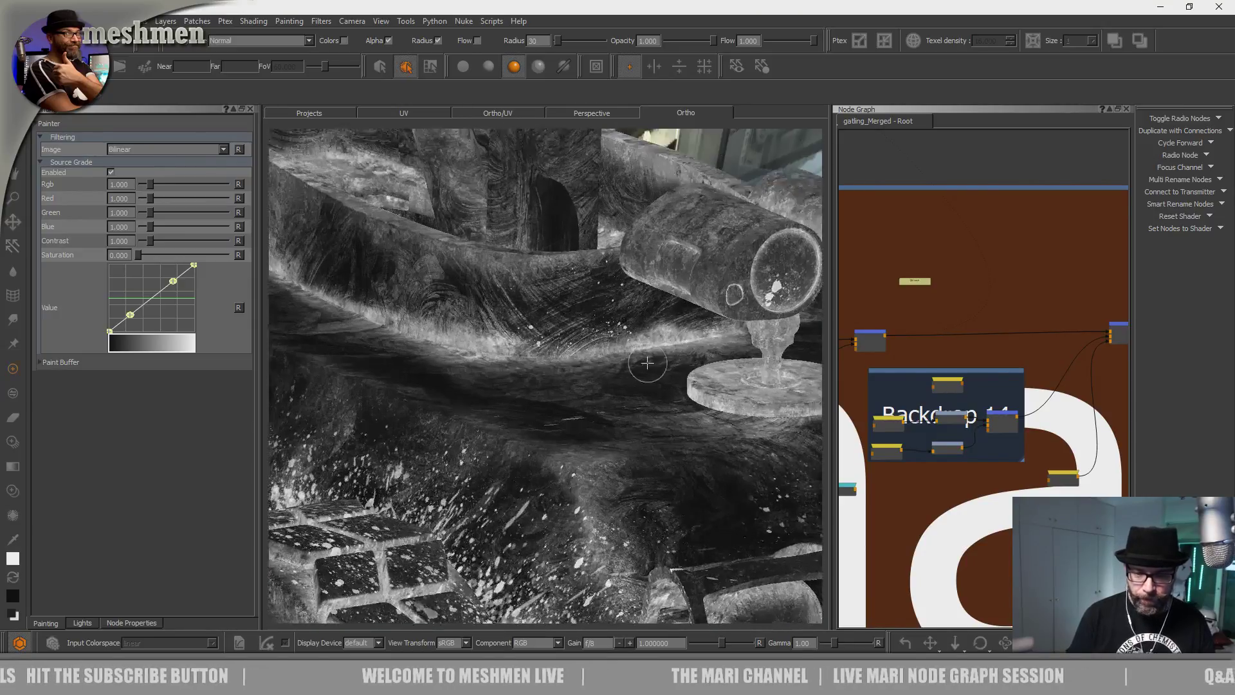
alt+middle_drag(648, 364, 469, 366)
alt+right_drag(469, 366, 530, 438)
alt+drag(529, 438, 554, 514)
alt+middle_drag(534, 456, 511, 424)
alt+right_drag(512, 424, 515, 411)
alt+drag(515, 412, 576, 411)
alt+middle_drag(575, 412, 568, 463)
alt+drag(568, 463, 513, 481)
alt+middle_drag(513, 480, 546, 322)
mouse_move(546, 322)
alt+right_down()
mouse_move(501, 372)
mouse_move(443, 527)
mouse_move(499, 496)
alt+right_up()
alt+middle_drag(499, 496, 503, 493)
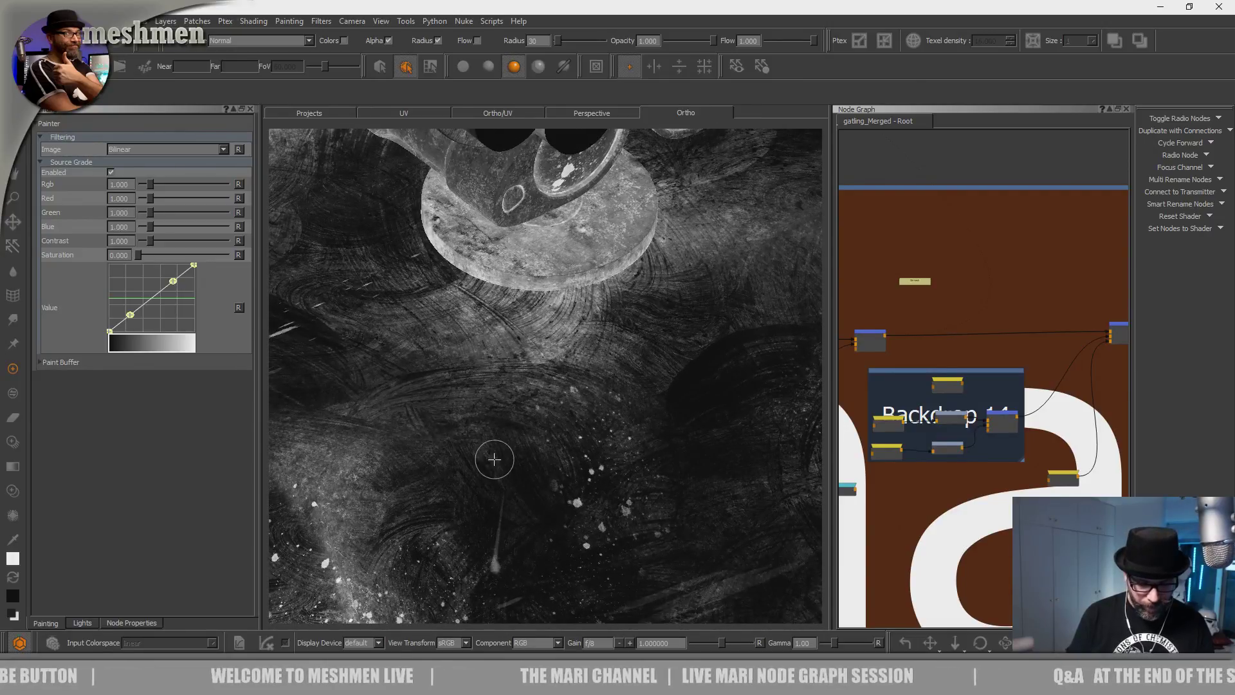
Switch to Paint Through with the T hotkey and frame the barrels and headlight housing.
key(t)
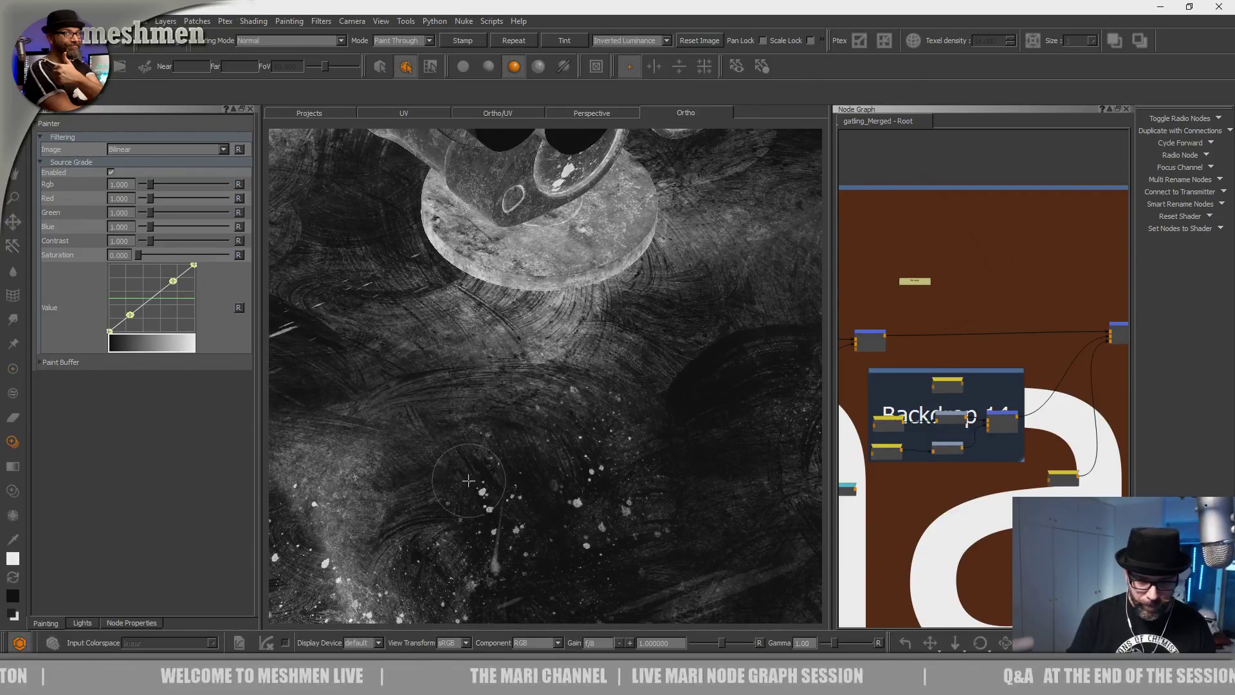
alt+right_drag(629, 430, 489, 411)
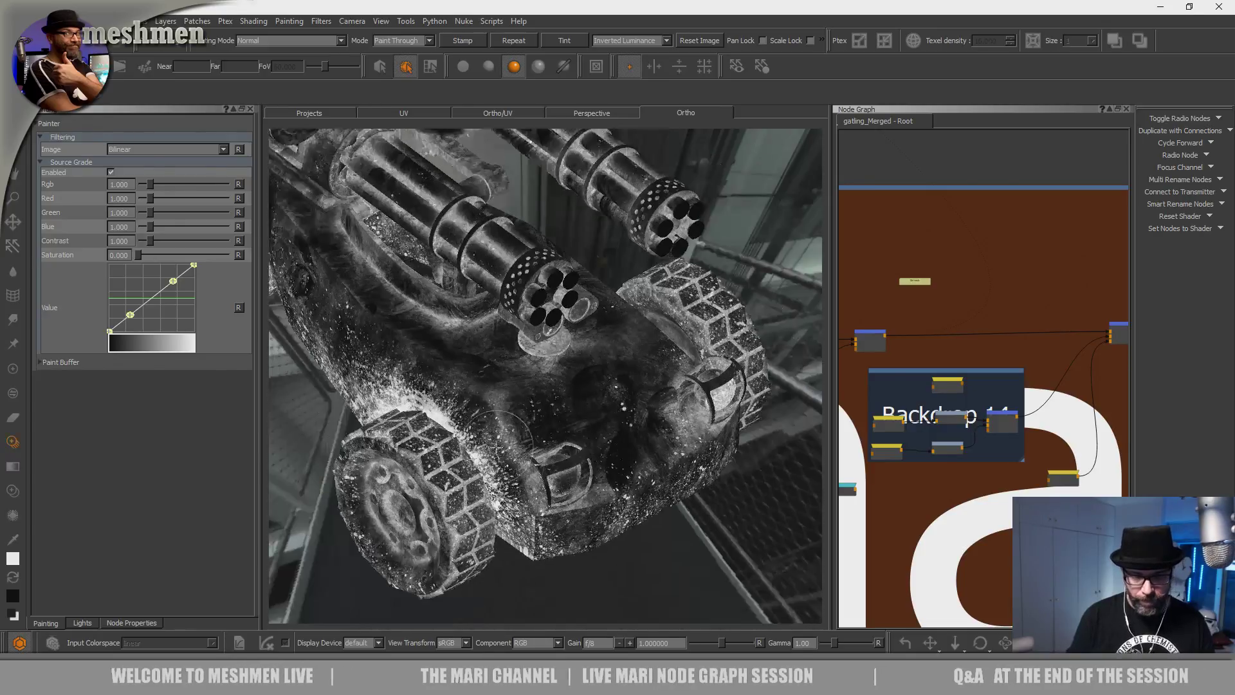
alt+drag(489, 412, 533, 341)
alt+middle_drag(534, 341, 566, 399)
alt+right_drag(566, 399, 585, 418)
alt+middle_drag(586, 418, 622, 422)
alt+drag(622, 421, 571, 507)
alt+right_drag(570, 507, 611, 451)
alt+drag(611, 451, 557, 371)
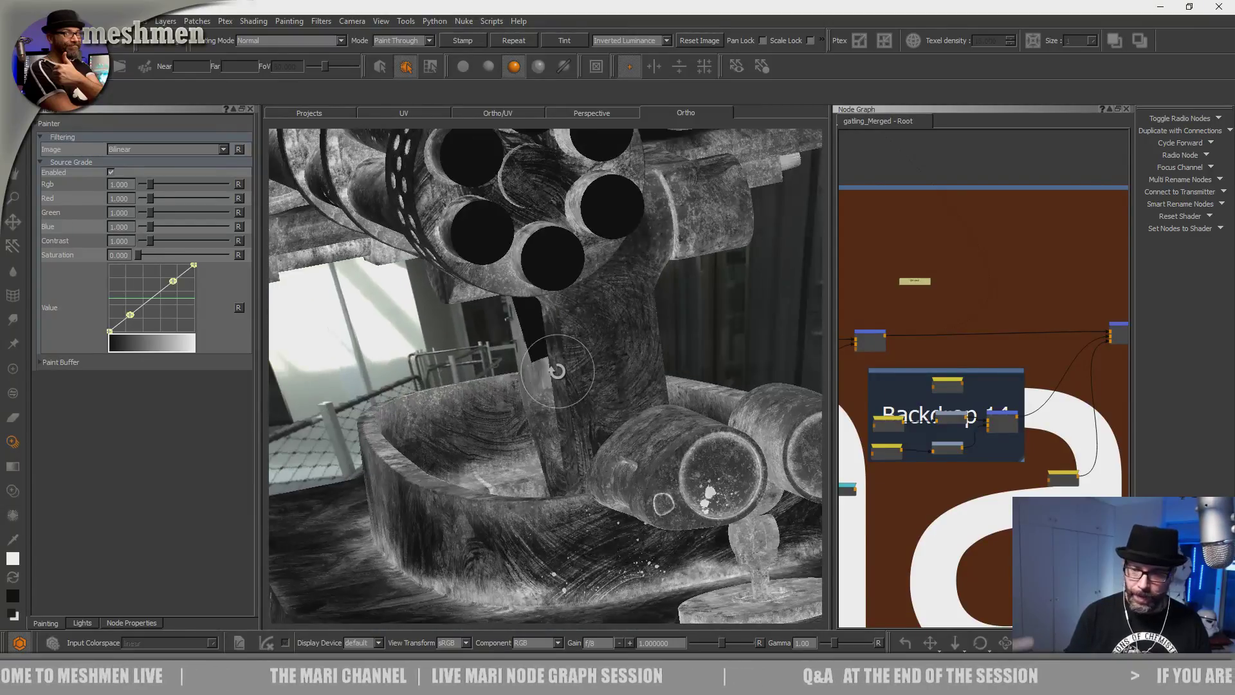
scroll(983, 365, down, 6)
Pan the Node Graph to the OIL group and open the AddOil node.
middle_drag(1116, 341, 991, 338)
scroll(996, 342, up, 4)
scroll(1008, 350, up, 5)
double_click(892, 443)
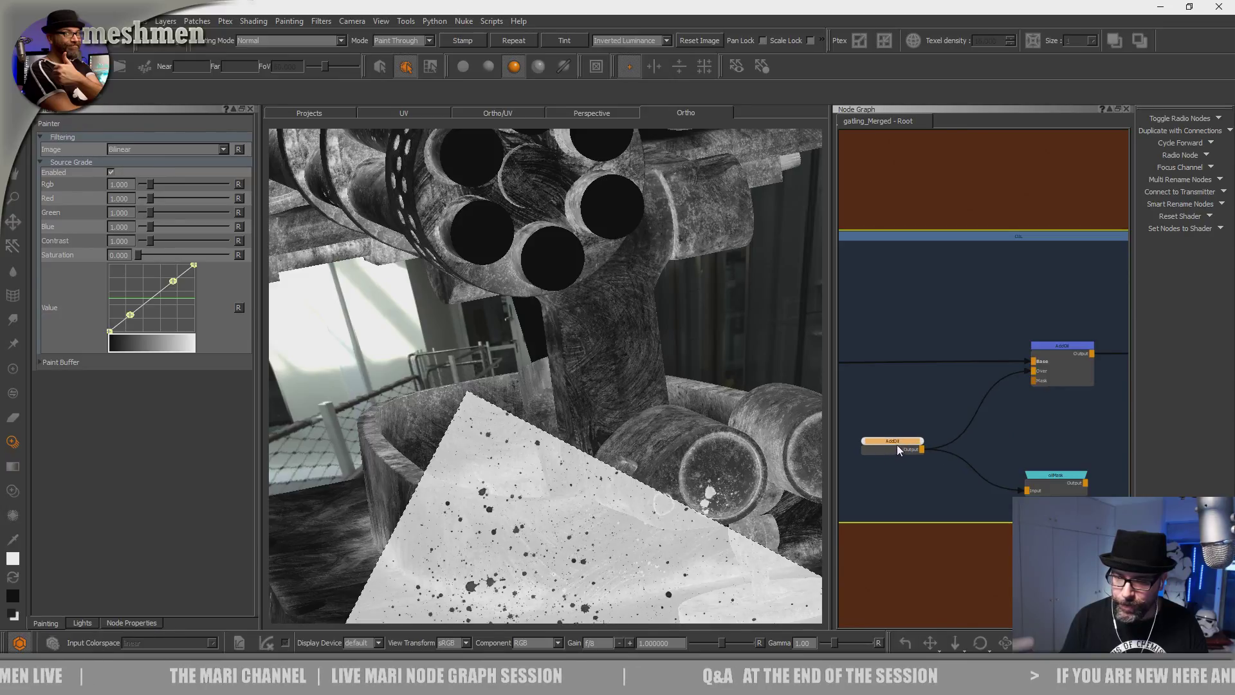
Orbit to the vehicle's side and position the splatter stencil image over it.
alt+right_drag(604, 452, 514, 444)
alt+drag(514, 443, 553, 418)
alt+middle_drag(553, 418, 476, 361)
alt+right_drag(477, 361, 386, 392)
alt+drag(386, 393, 546, 355)
scroll(546, 355, up, 5)
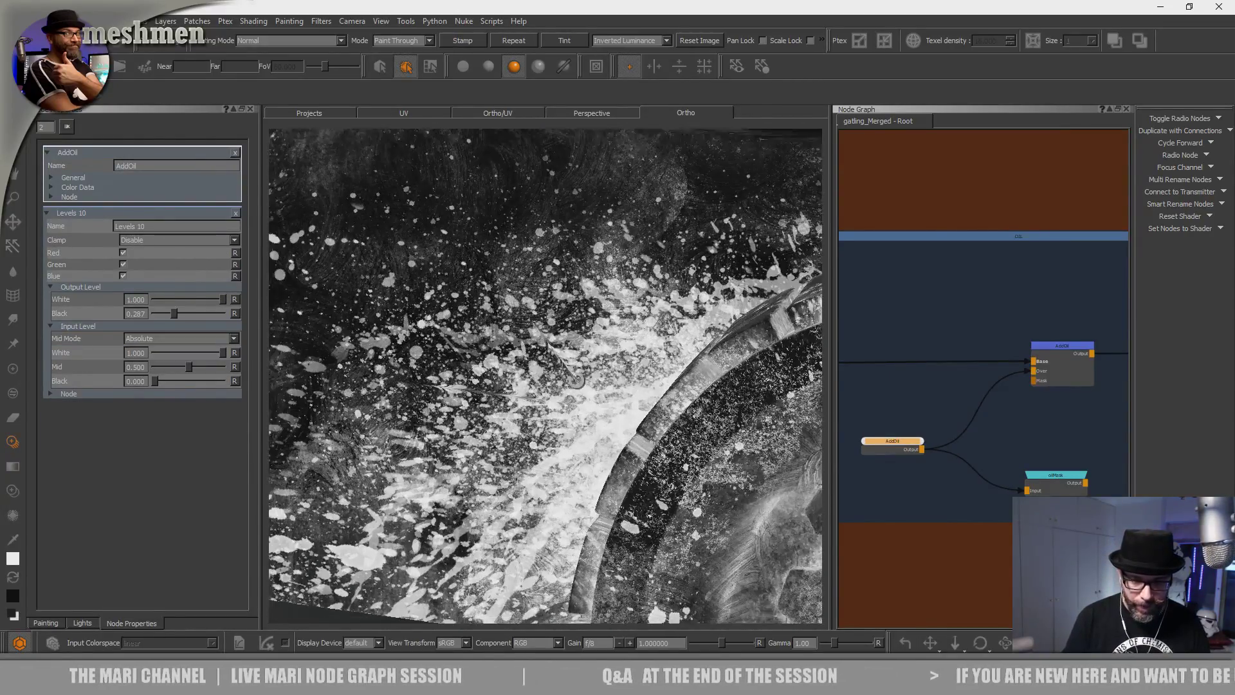
alt+drag(587, 458, 608, 443)
shift+drag(568, 524, 625, 389)
drag(535, 475, 561, 470)
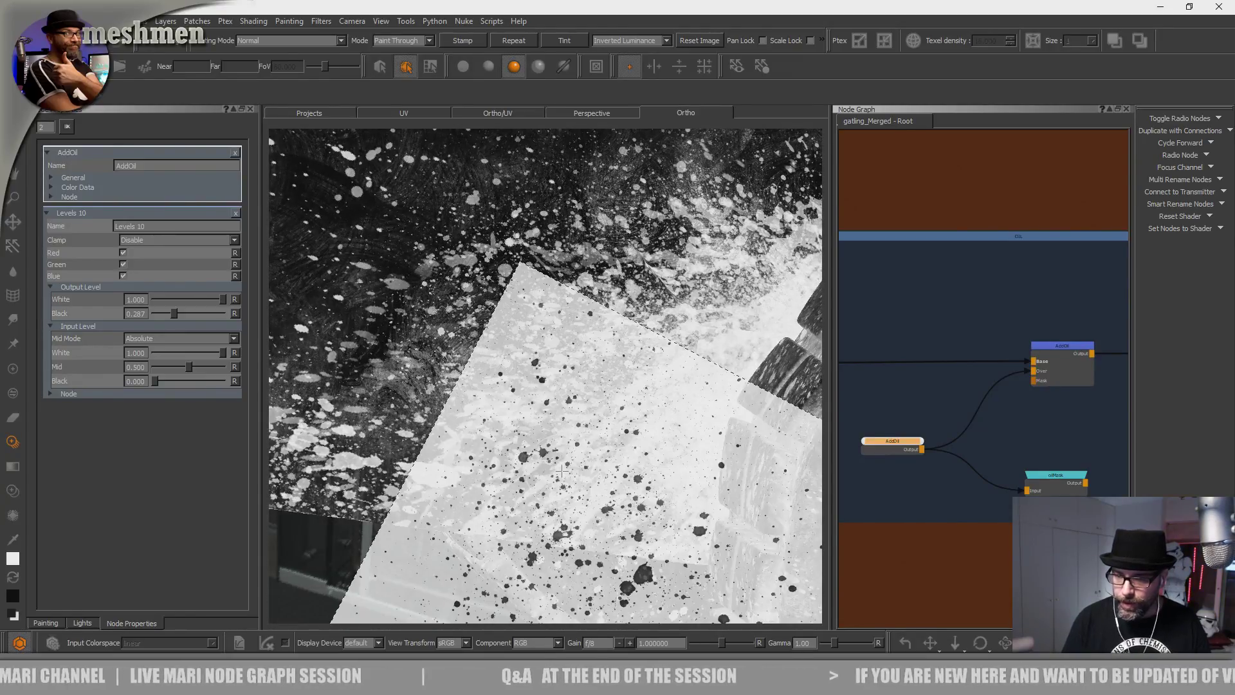
Preview the AddOil output alone and paint a splatter stroke beside the wheel.
drag(898, 439, 893, 437)
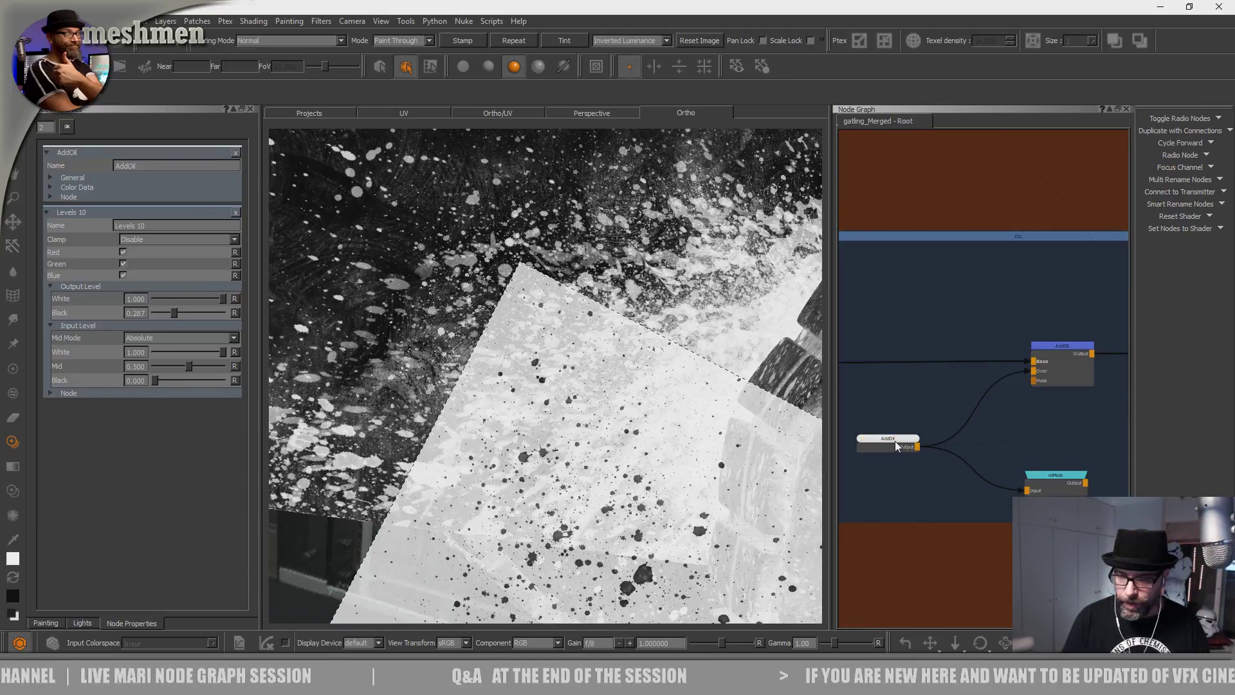
key(1)
alt+drag(566, 469, 610, 462)
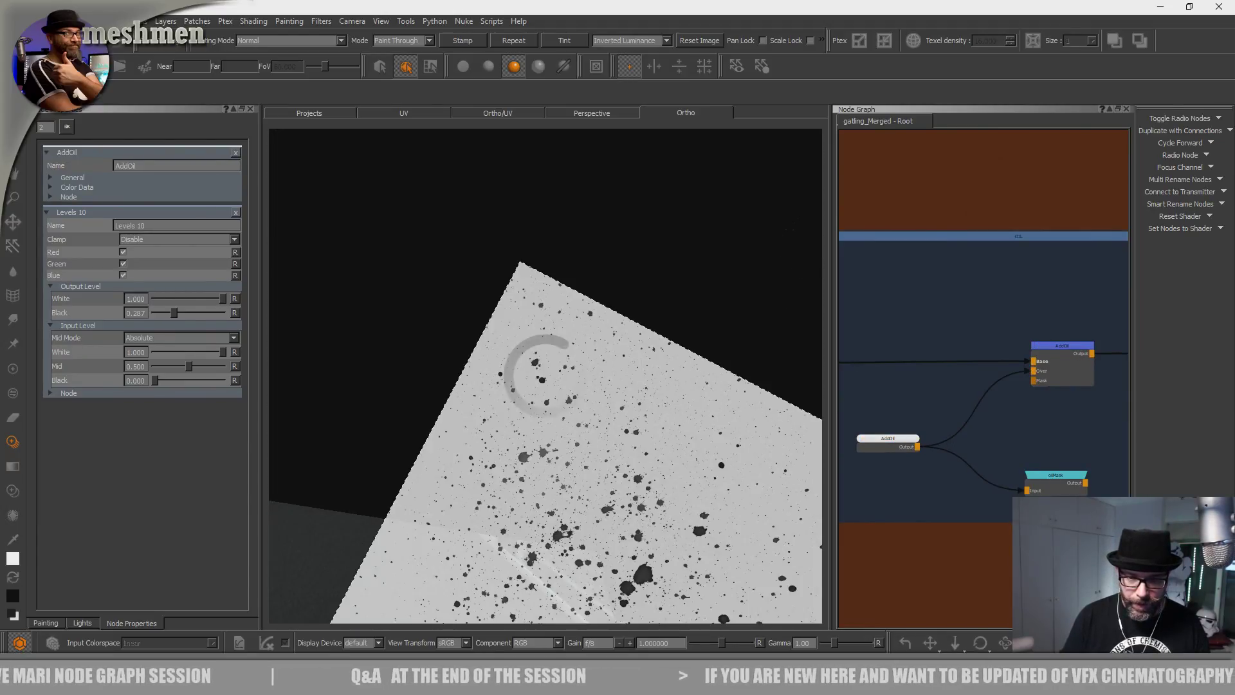
drag(534, 454, 562, 471)
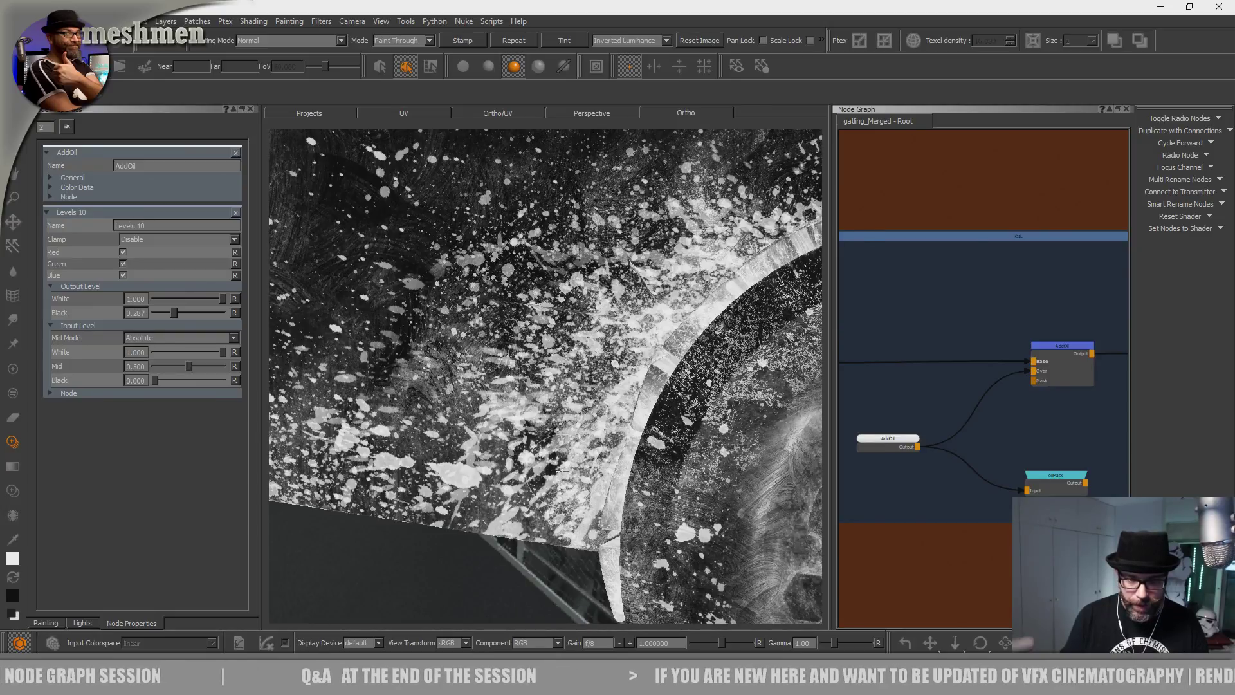
alt+middle_drag(561, 470, 597, 519)
alt+drag(536, 510, 519, 523)
alt+middle_drag(480, 199, 474, 456)
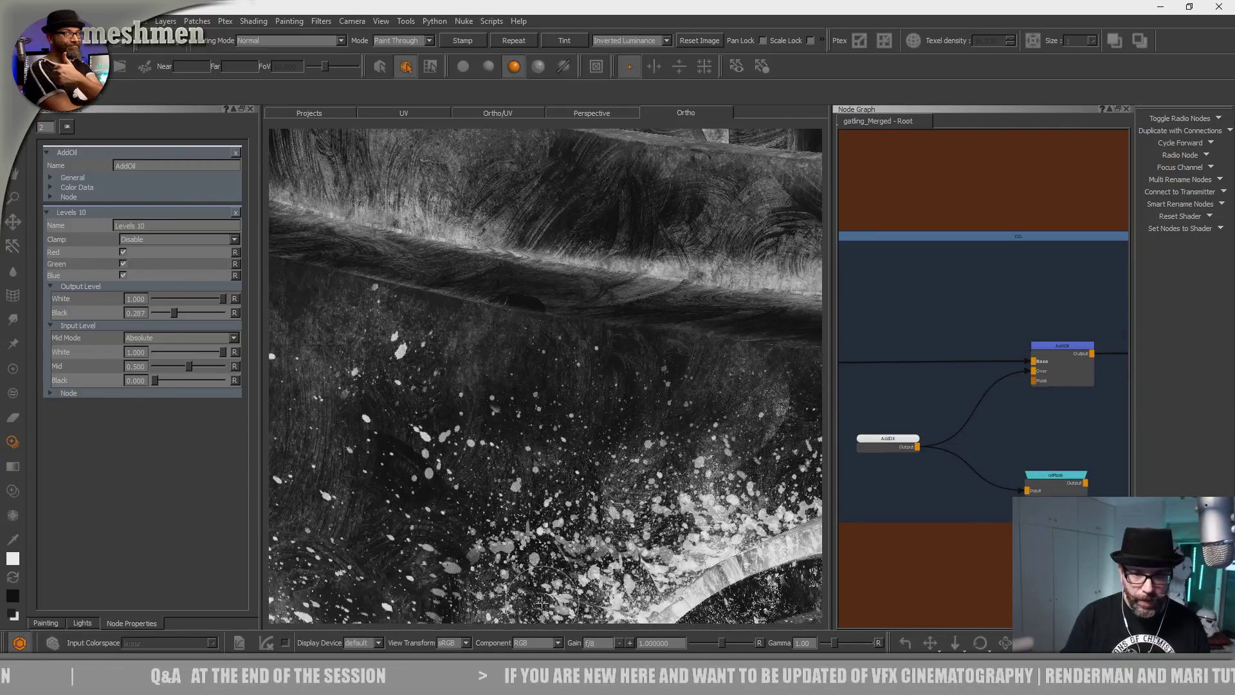
alt+middle_drag(479, 309, 514, 490)
alt+drag(514, 490, 557, 447)
alt+right_drag(557, 446, 521, 419)
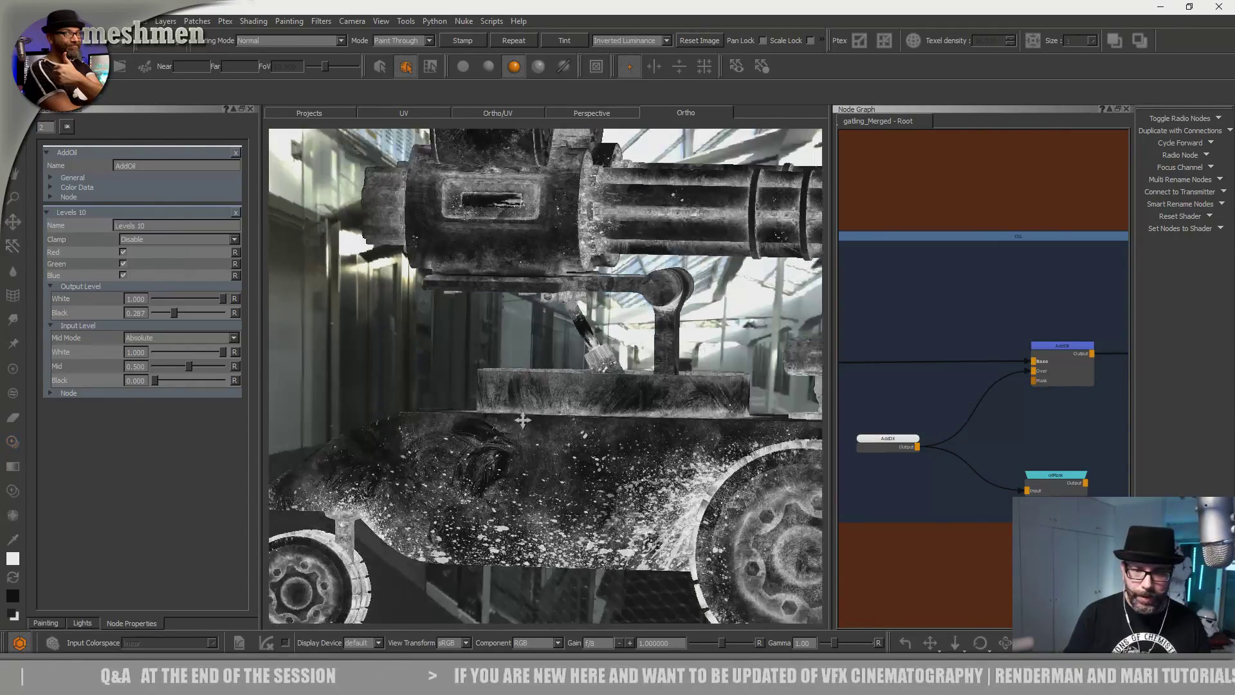
alt+middle_drag(458, 325, 471, 474)
mouse_move(471, 474)
alt+mouse_down()
mouse_move(475, 502)
mouse_move(481, 453)
alt+mouse_up()
alt+middle_drag(481, 453, 444, 412)
alt+right_drag(444, 411, 566, 444)
mouse_move(566, 443)
alt+mouse_down()
mouse_move(532, 421)
mouse_move(515, 429)
mouse_move(527, 325)
mouse_move(553, 400)
alt+mouse_up()
mouse_move(591, 339)
alt+right_down()
mouse_move(601, 335)
mouse_move(508, 322)
alt+right_up()
alt+drag(508, 321, 525, 312)
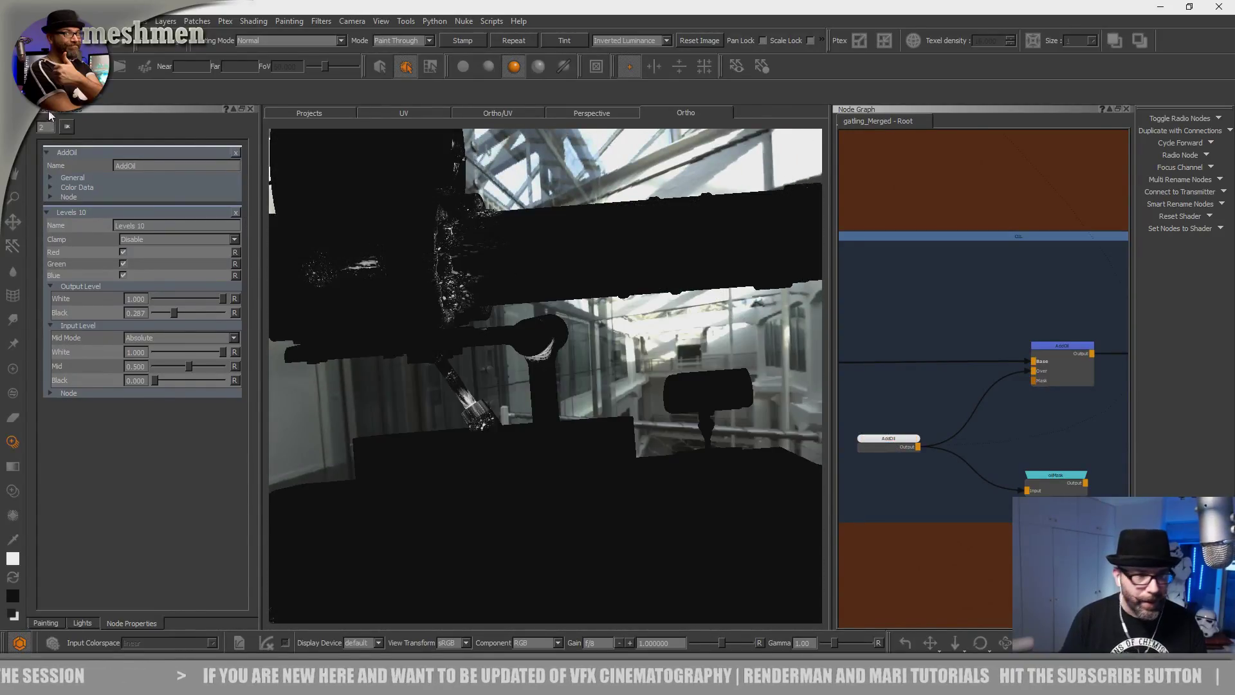
Select the turret's pipe arm, hide all other geometry with Shift+H, then deselect it.
key(s)
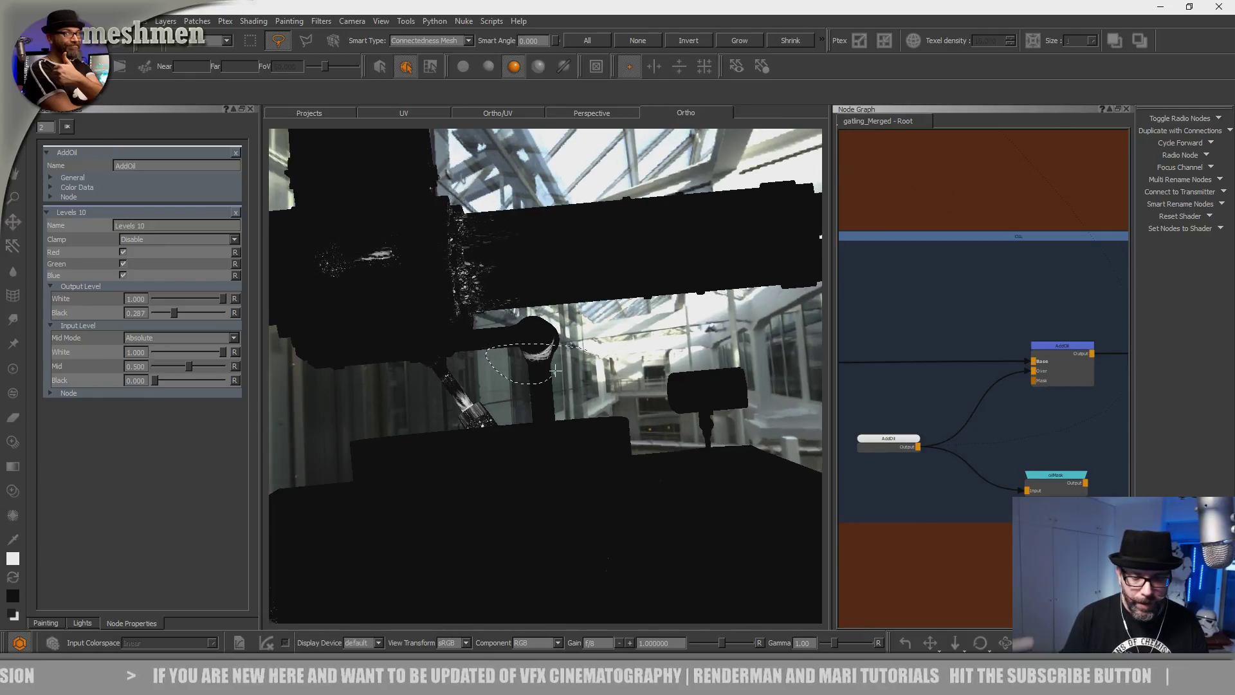
mouse_move(591, 374)
alt+mouse_down()
mouse_move(515, 380)
mouse_move(540, 399)
mouse_move(587, 379)
mouse_move(526, 393)
mouse_move(484, 381)
mouse_move(566, 376)
alt+mouse_up()
scroll(587, 380, down, 3)
key(shift+h)
alt+right_drag(566, 376, 627, 393)
alt+middle_drag(627, 392, 495, 413)
alt+right_drag(495, 414, 544, 434)
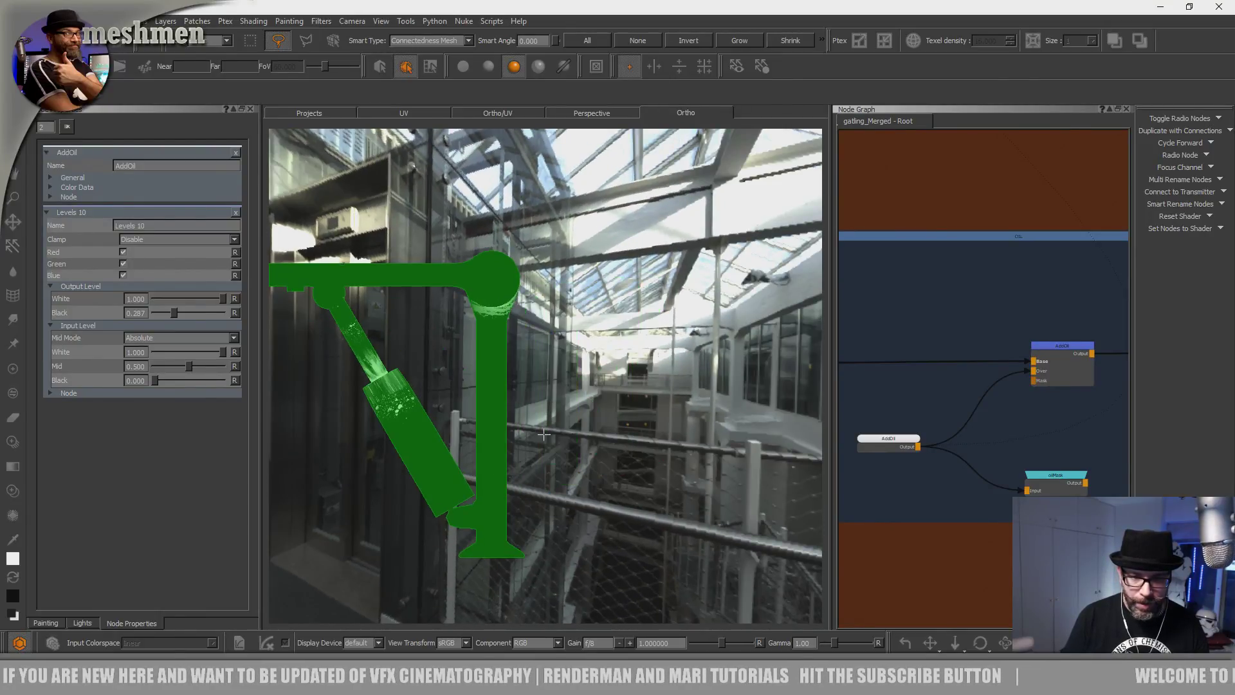
click(645, 378)
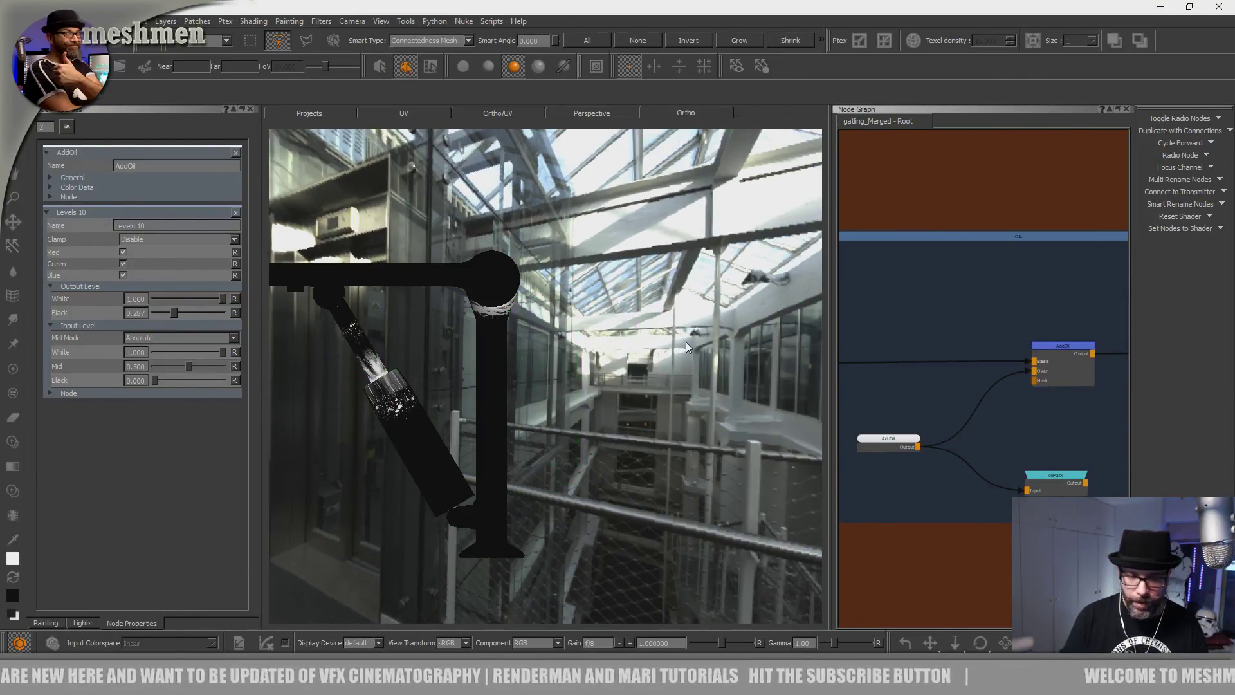
Orbit closer around the isolated pipe, return to Paint Through and undo the stray splatter.
alt+drag(686, 379, 638, 370)
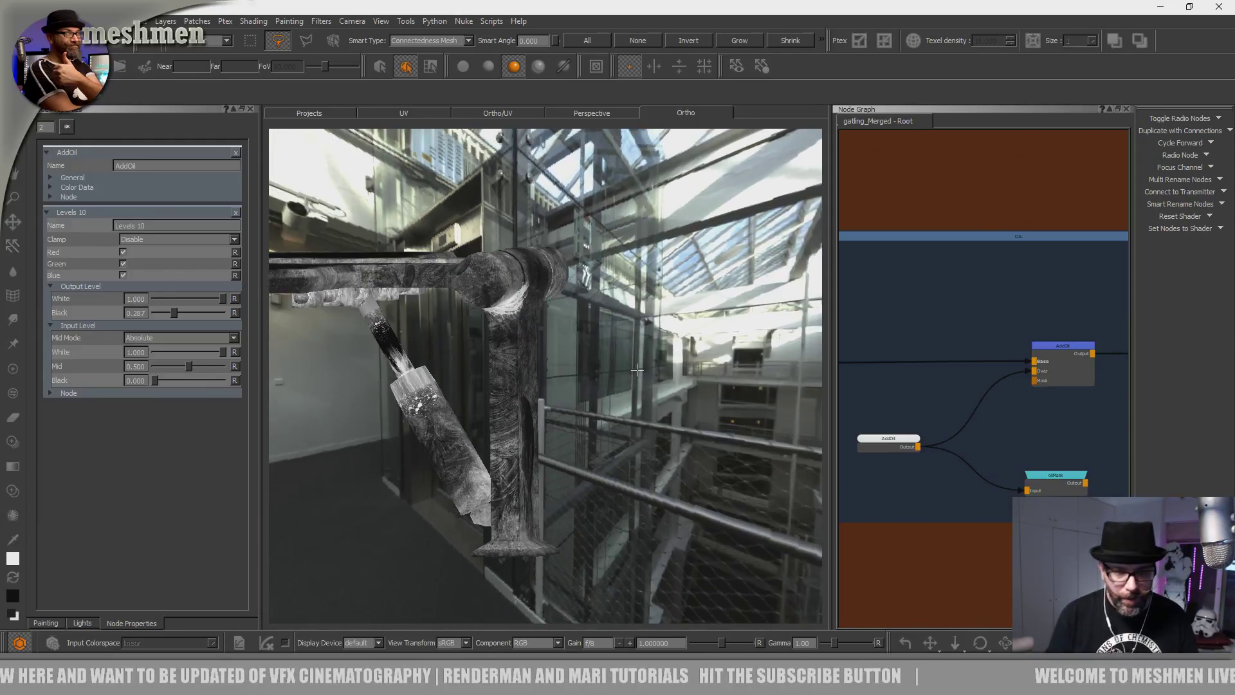
alt+middle_drag(559, 365, 514, 363)
mouse_move(514, 363)
alt+mouse_down()
mouse_move(589, 360)
mouse_move(571, 449)
mouse_move(580, 419)
mouse_move(572, 442)
mouse_move(521, 347)
mouse_move(569, 358)
mouse_move(560, 460)
mouse_move(551, 346)
mouse_move(546, 367)
mouse_move(504, 311)
mouse_move(502, 436)
mouse_move(484, 402)
mouse_move(503, 399)
mouse_move(540, 351)
mouse_move(520, 438)
alt+mouse_up()
key(h)
key(ctrl+z)
Stamp white splatter along the upright pipe, its joint and the pillar base.
click(510, 384)
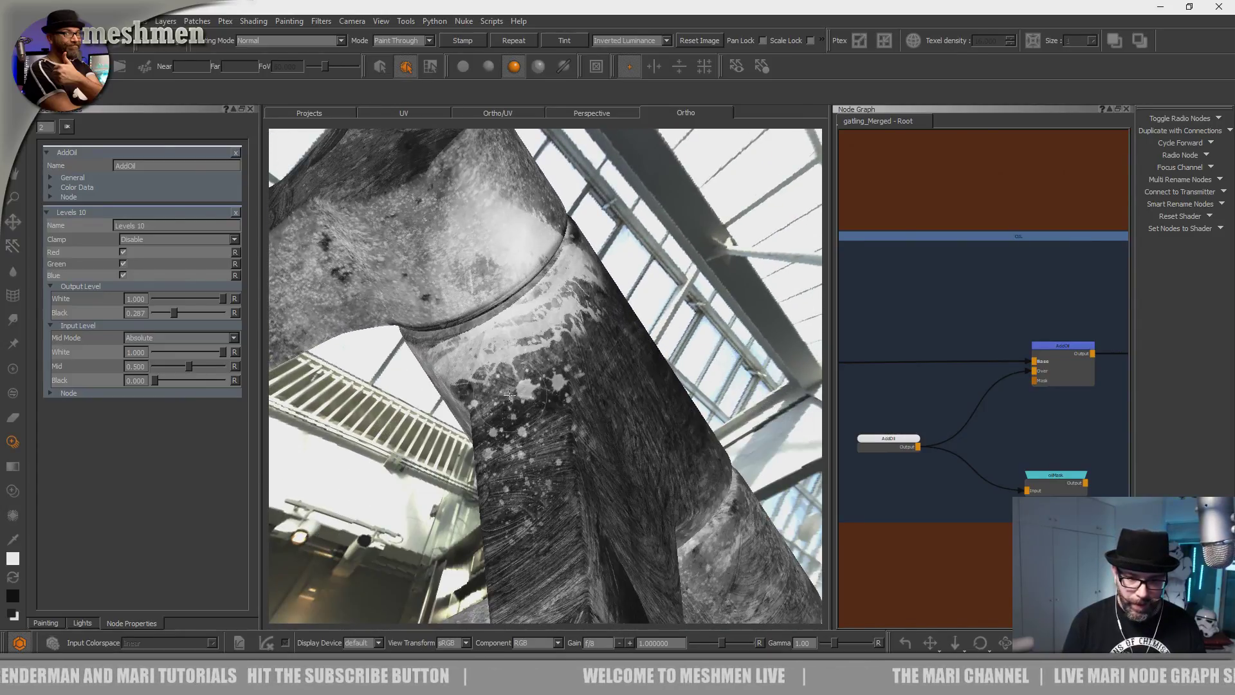
click(485, 288)
shift+drag(495, 347, 471, 296)
click(471, 295)
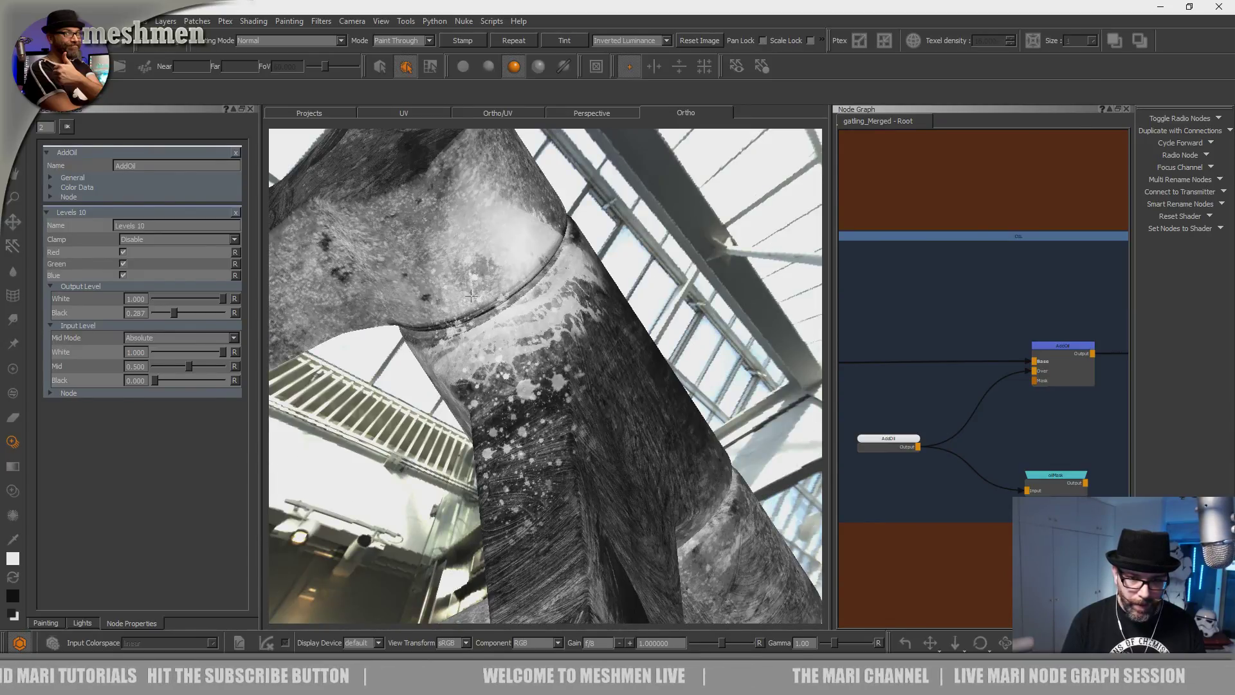
mouse_move(518, 392)
mouse_down()
mouse_move(623, 372)
mouse_move(474, 504)
mouse_move(515, 548)
mouse_move(783, 569)
mouse_move(505, 496)
mouse_move(503, 523)
mouse_up()
shift+drag(505, 426, 496, 552)
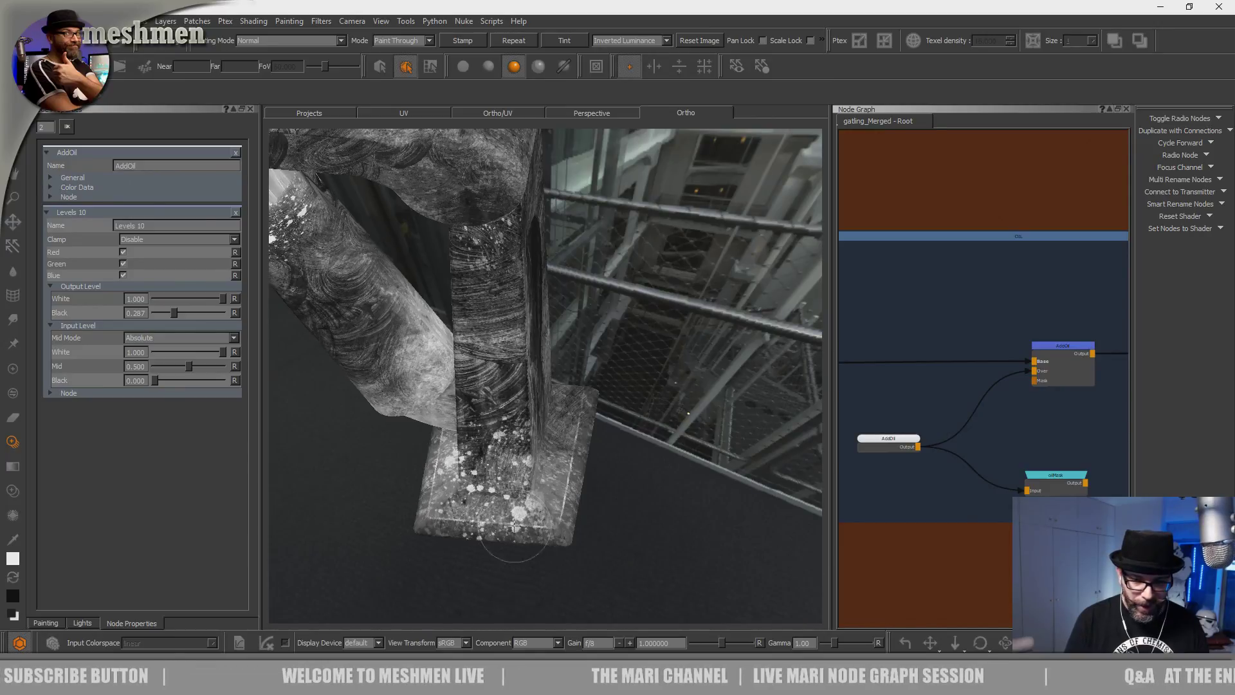
mouse_move(454, 509)
mouse_down()
mouse_move(478, 473)
mouse_move(472, 566)
mouse_move(470, 554)
mouse_up()
drag(481, 503, 464, 455)
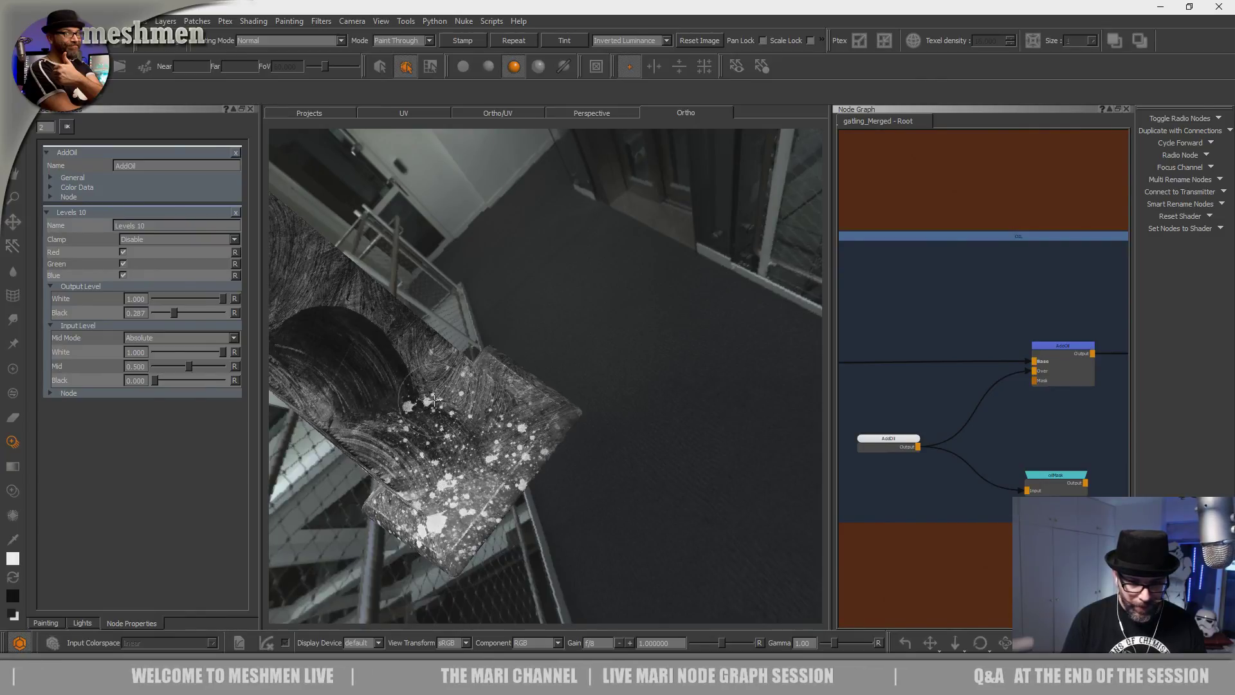
Orbit around the splattered pillar and model to inspect the specks from below and above.
alt+drag(460, 423, 483, 481)
alt+drag(476, 527, 397, 420)
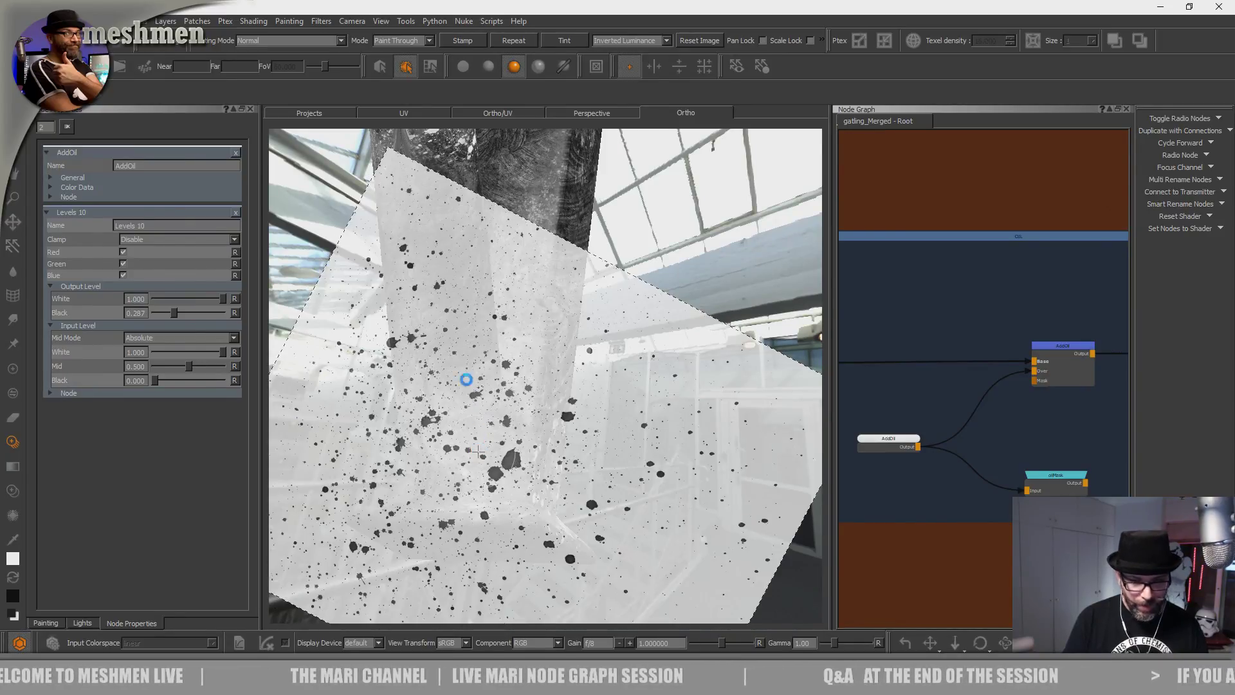
mouse_move(476, 453)
alt+mouse_down()
mouse_move(510, 494)
mouse_move(501, 428)
mouse_move(528, 443)
mouse_move(483, 544)
alt+mouse_up()
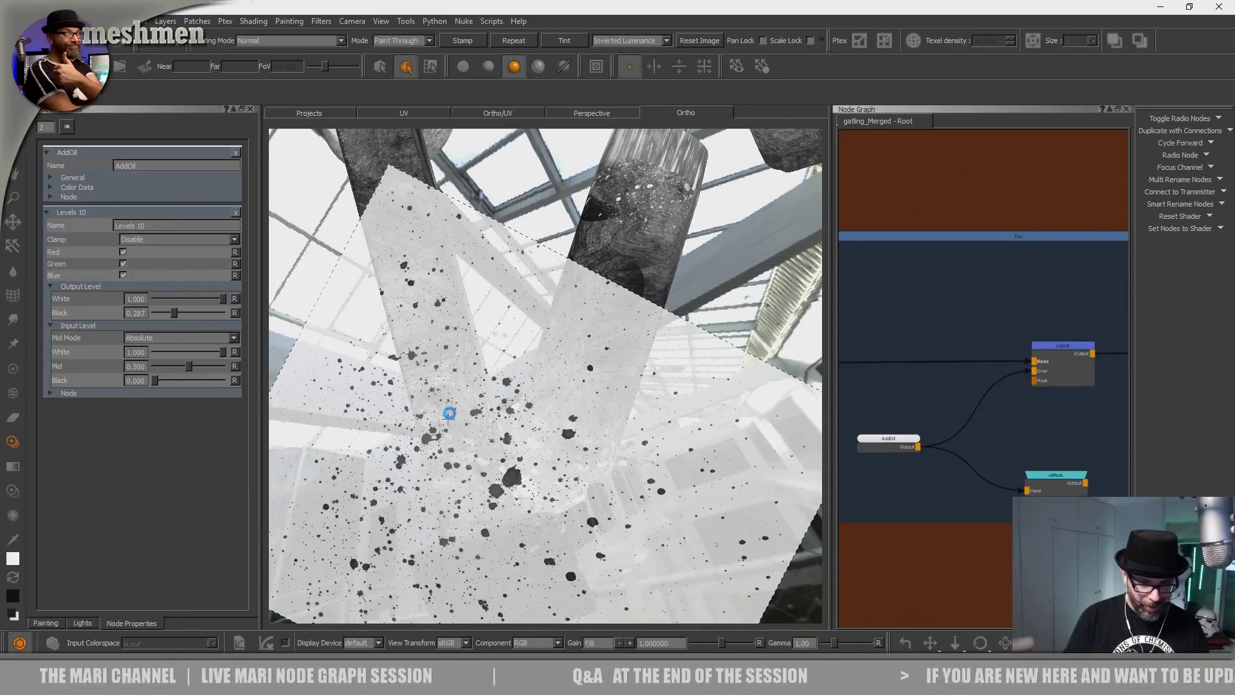
alt+drag(481, 452, 586, 425)
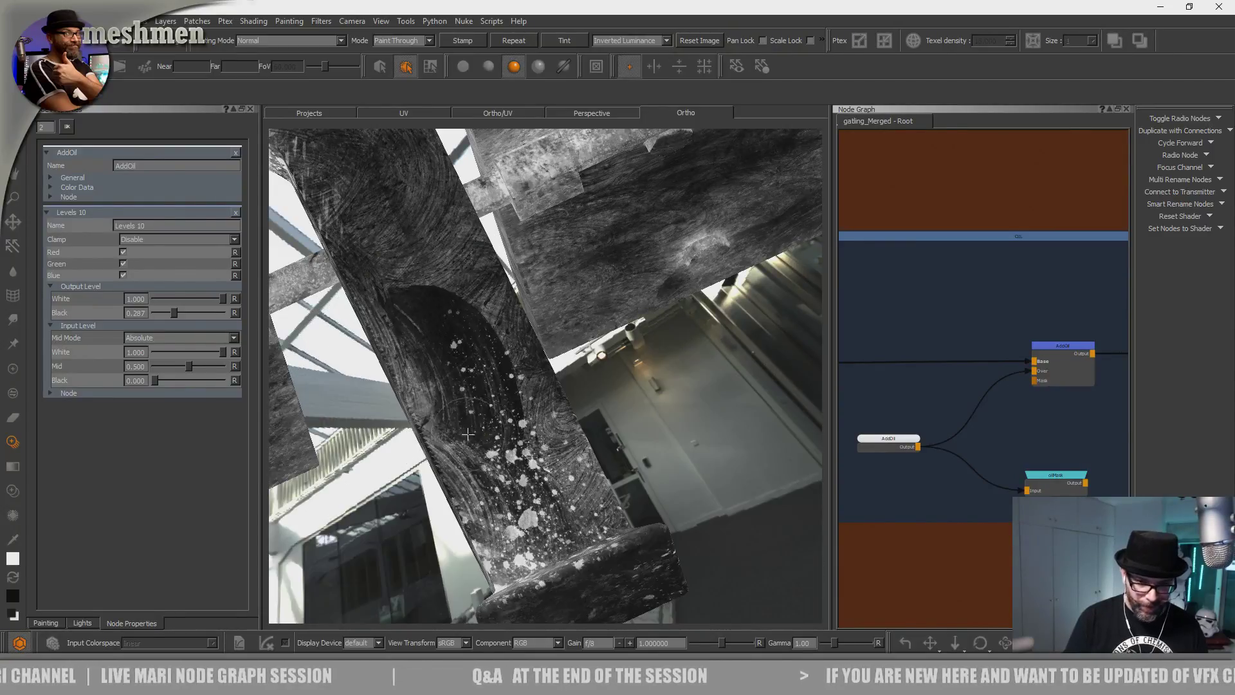
alt+drag(585, 395, 525, 389)
alt+drag(638, 410, 548, 449)
alt+middle_drag(549, 450, 550, 264)
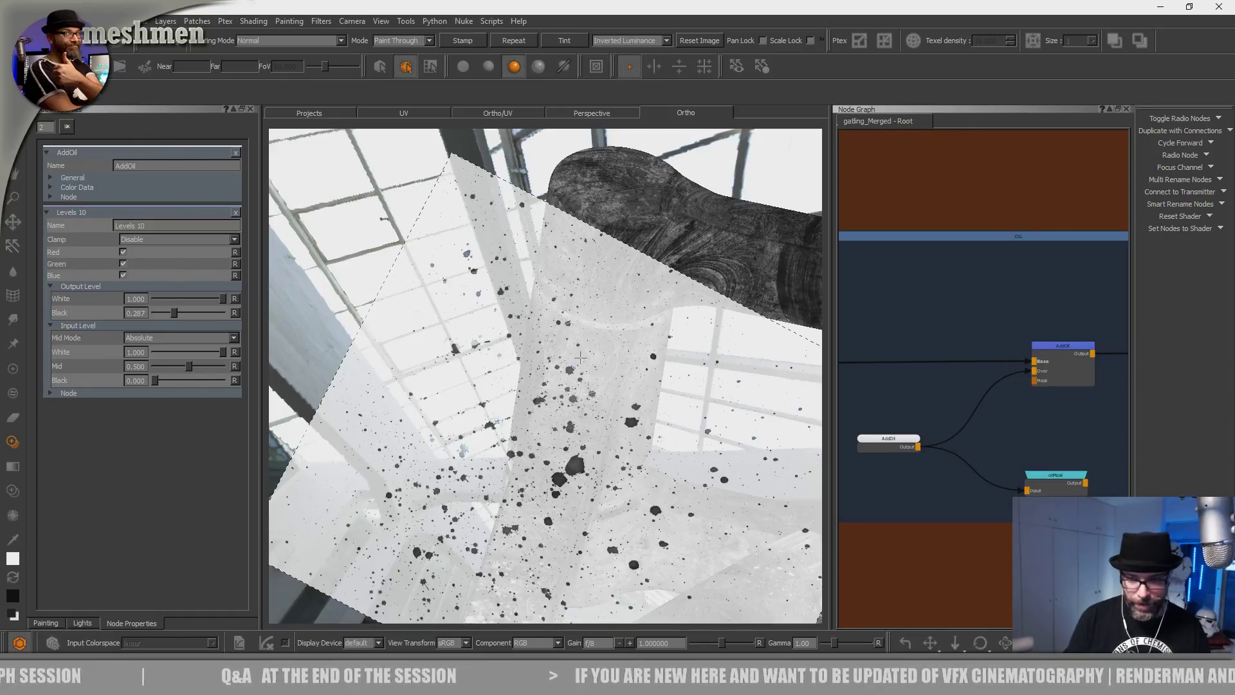
mouse_move(627, 351)
alt+mouse_down()
mouse_move(642, 421)
mouse_move(583, 390)
mouse_move(515, 558)
alt+mouse_up()
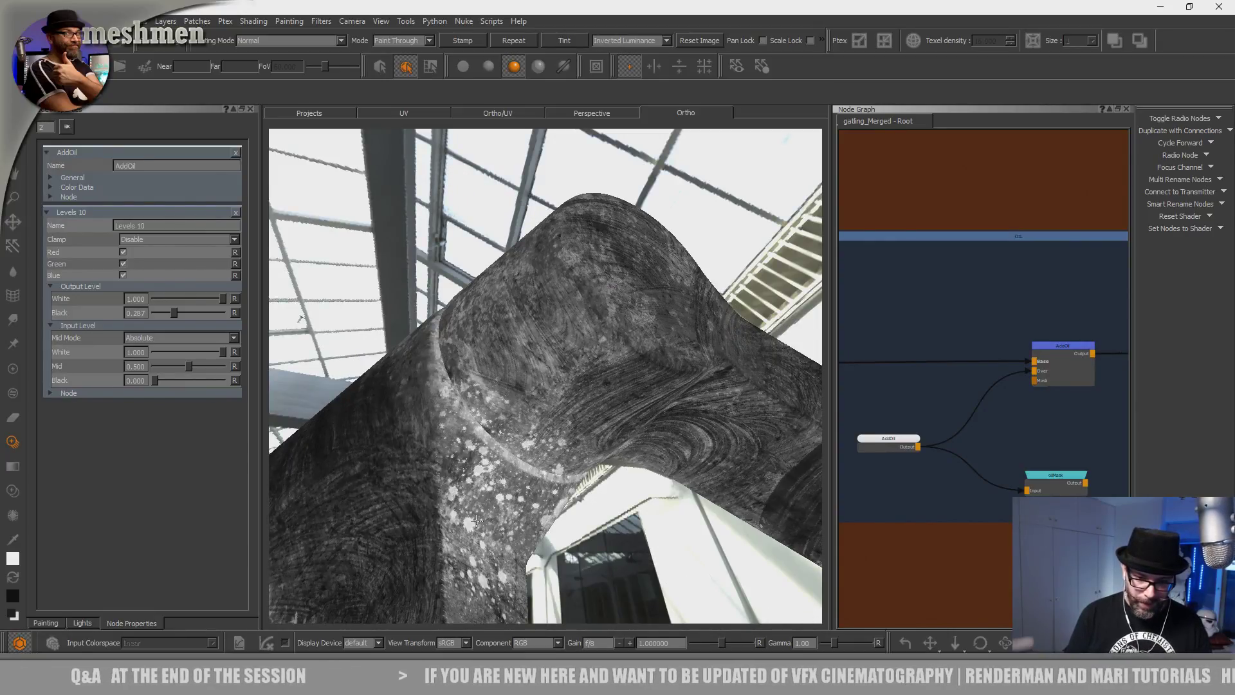
alt+right_drag(647, 386, 498, 415)
alt+drag(499, 415, 512, 481)
alt+right_drag(511, 481, 633, 438)
mouse_move(633, 437)
alt+mouse_down()
mouse_move(606, 370)
mouse_move(572, 367)
mouse_move(582, 397)
mouse_move(559, 450)
alt+mouse_up()
Paint white splatter specks over the top of the piston.
mouse_move(440, 390)
shift+mouse_down()
mouse_move(451, 342)
mouse_move(438, 377)
shift+mouse_up()
drag(528, 430, 557, 419)
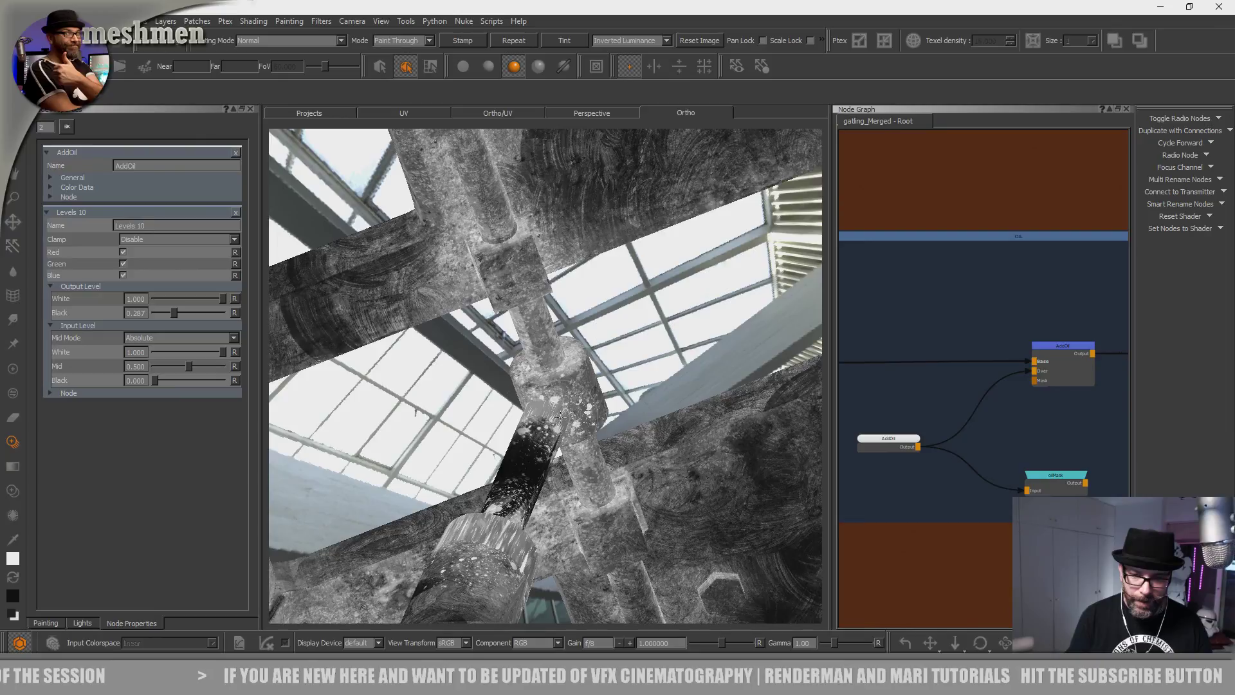
mouse_move(558, 387)
alt+mouse_down()
mouse_move(579, 450)
mouse_move(553, 465)
mouse_move(537, 443)
alt+mouse_up()
mouse_move(535, 432)
mouse_down()
mouse_move(538, 444)
mouse_move(524, 383)
mouse_move(773, 489)
mouse_up()
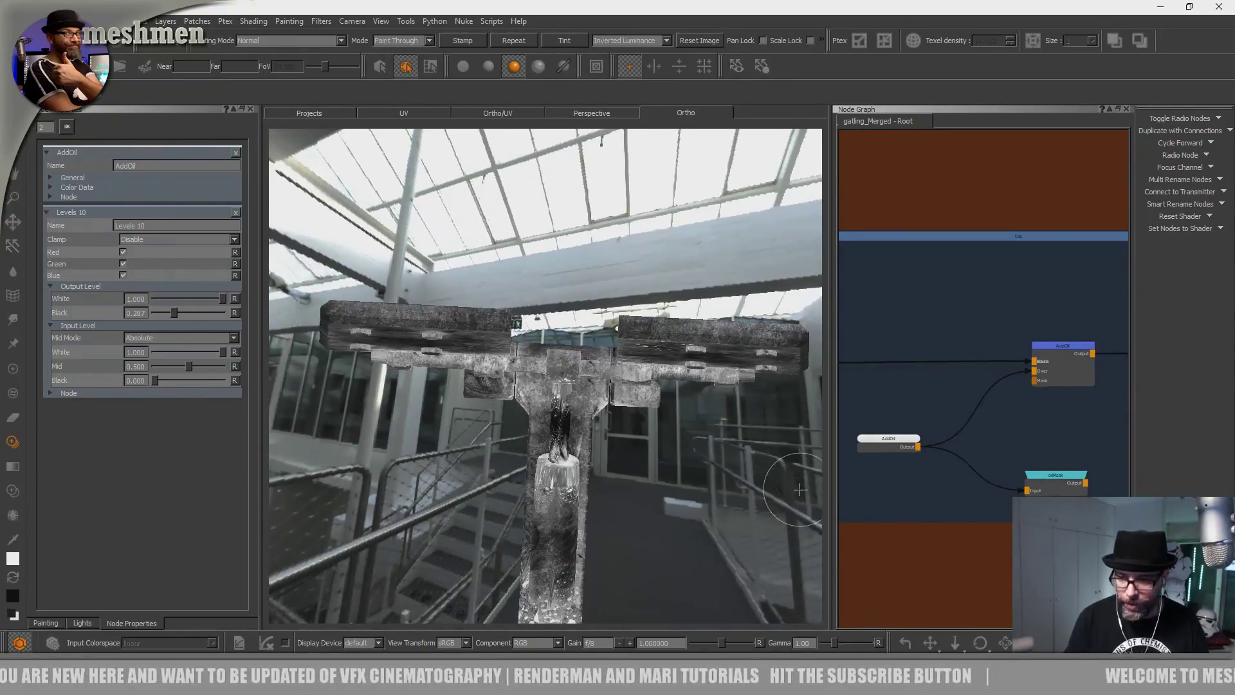
Orbit to a closer side view and preview the OIL mask on the model.
scroll(908, 427, up, 5)
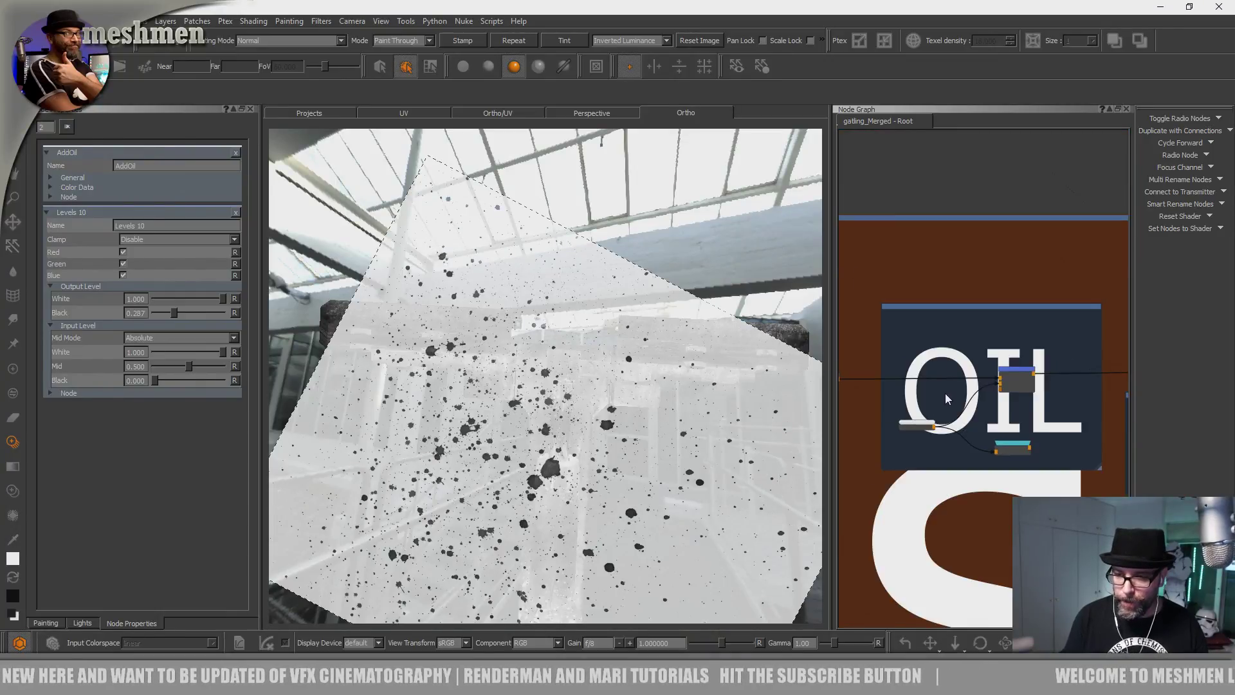
alt+drag(656, 467, 762, 449)
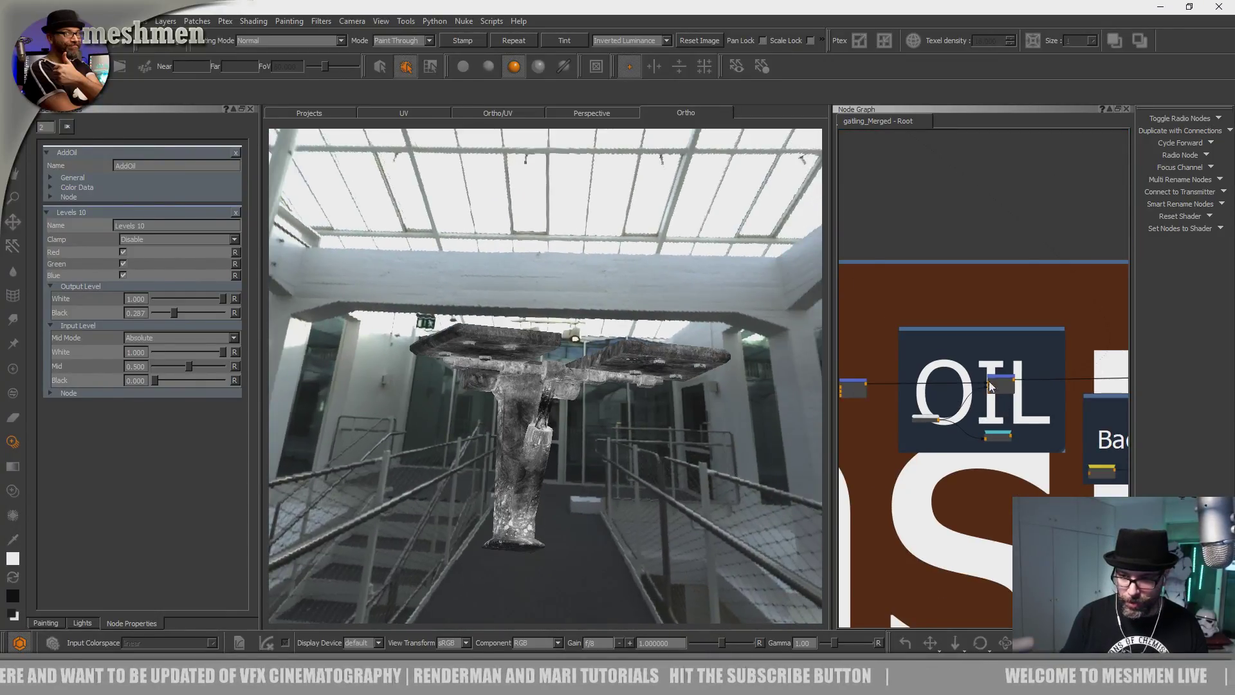
alt+drag(688, 429, 640, 465)
alt+middle_drag(571, 433, 558, 412)
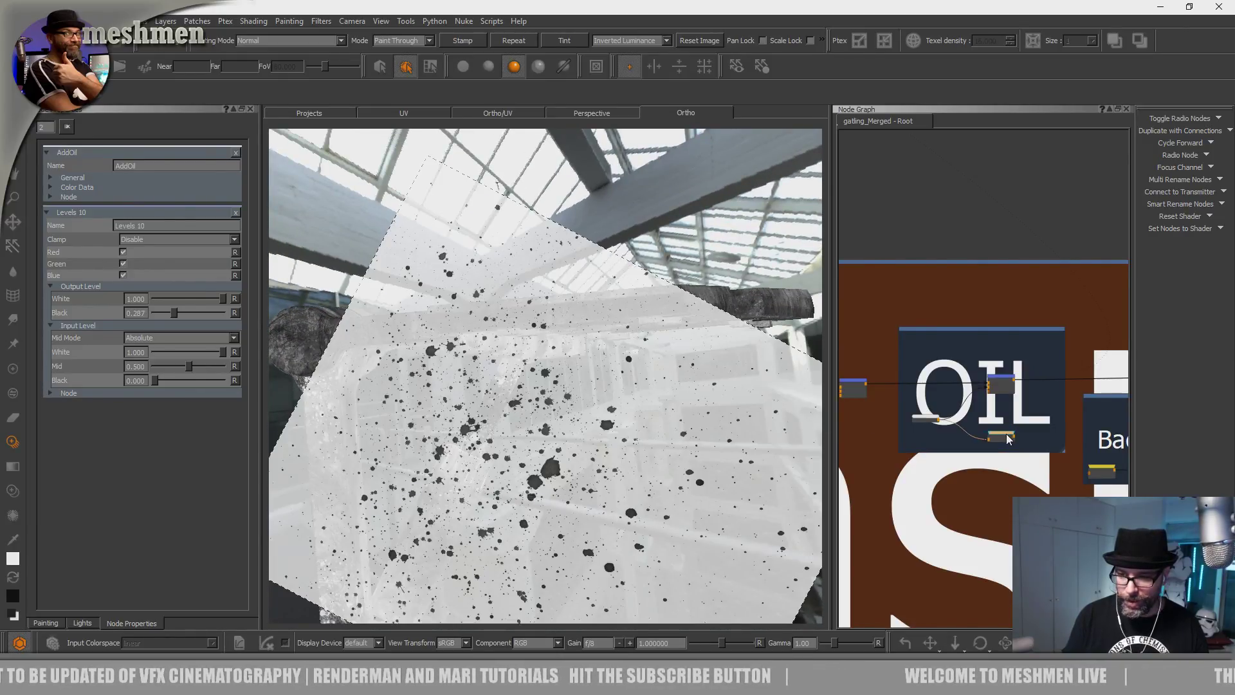
double_click(1008, 440)
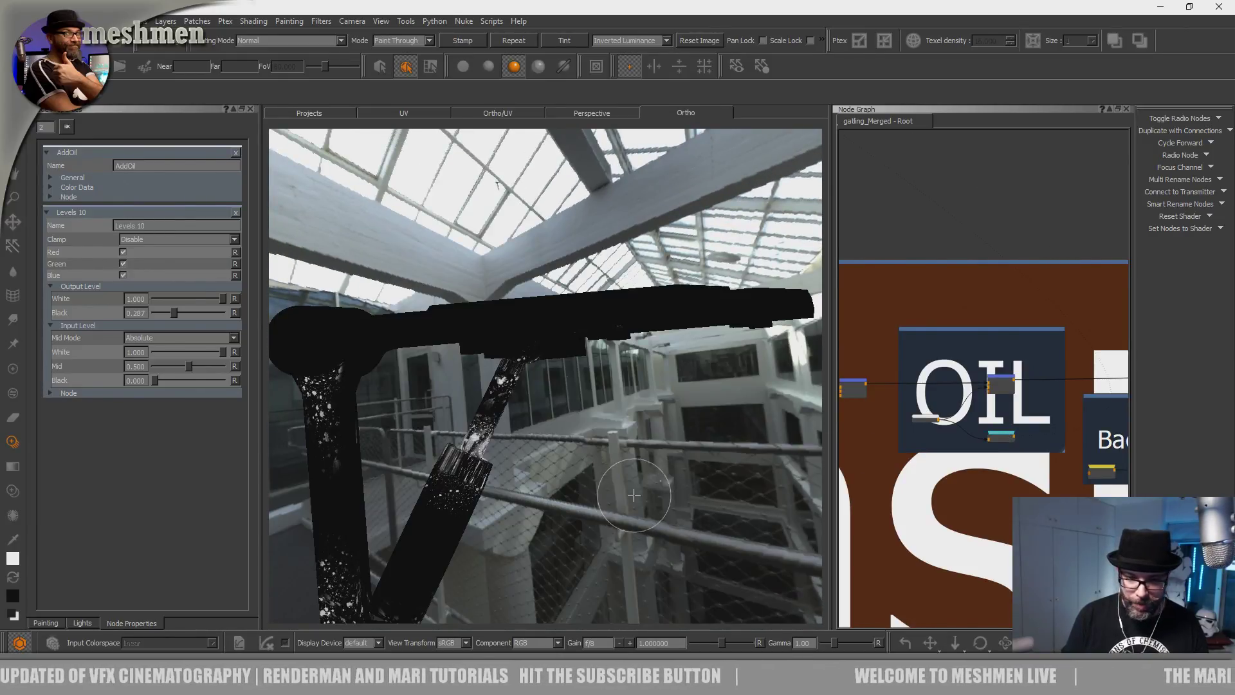
Widen the Node Graph and bring the OIL, Seams and Rubber groups into view.
scroll(983, 418, down, 4)
middle_drag(983, 418, 1032, 383)
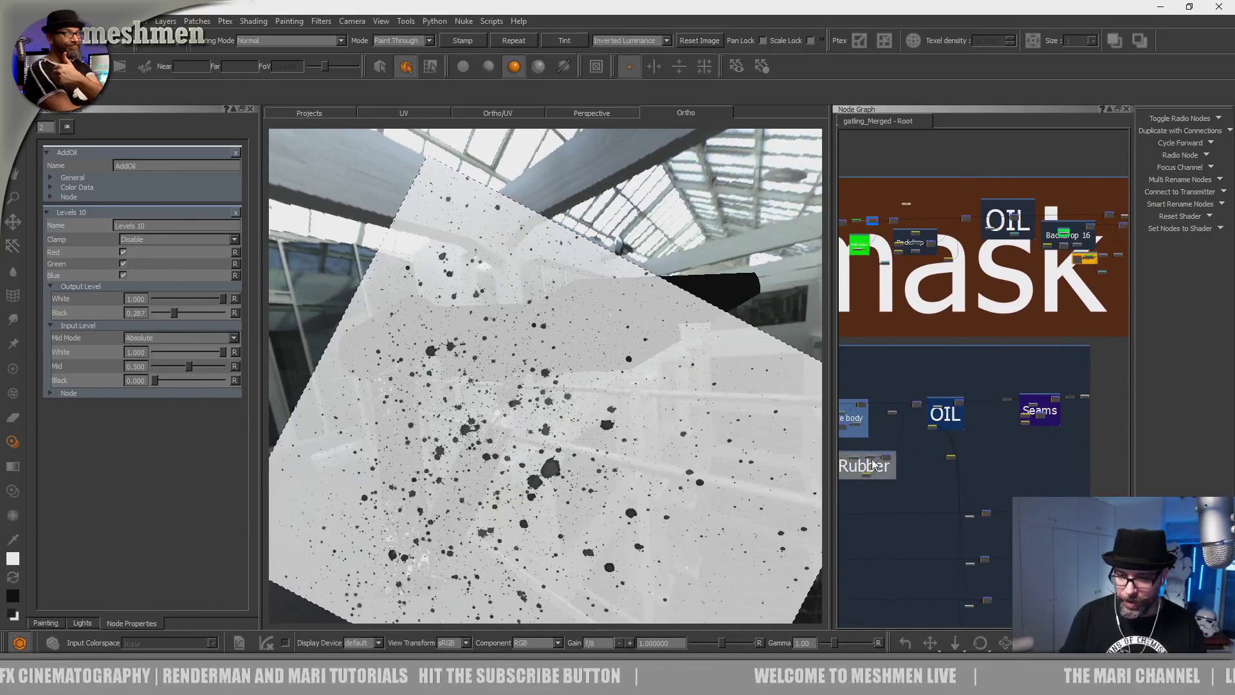
drag(829, 431, 566, 432)
middle_drag(747, 453, 881, 335)
scroll(881, 336, up, 5)
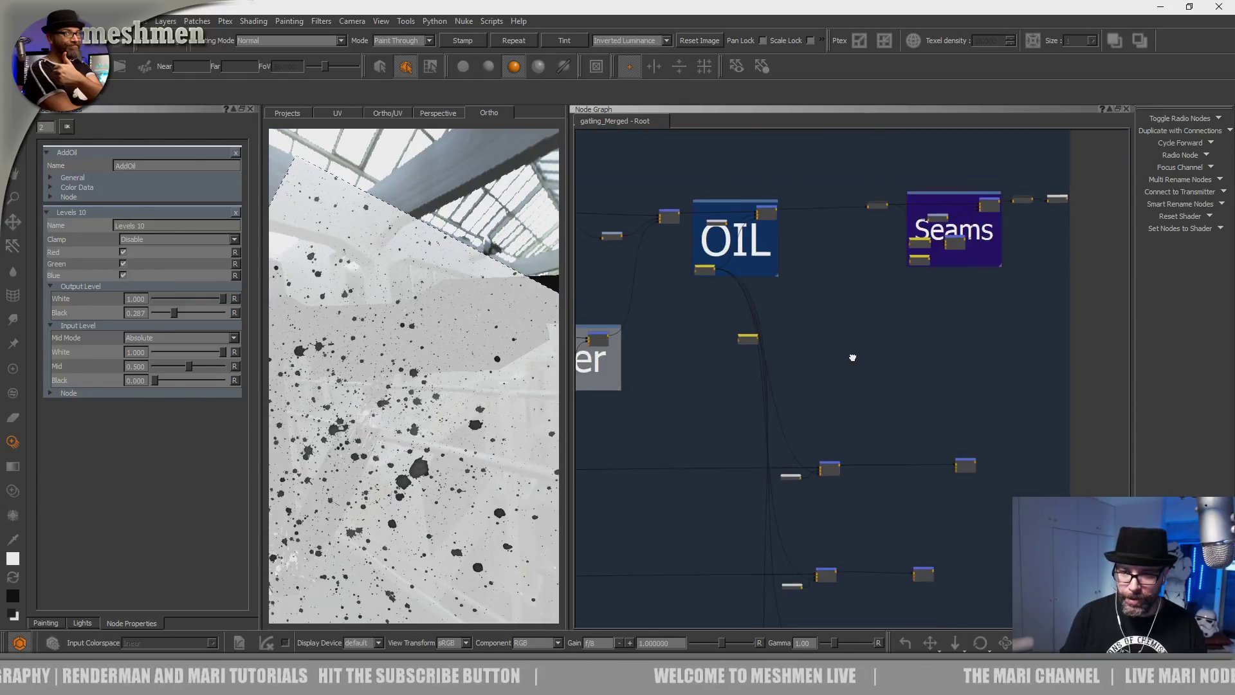
Move Radio Node 5 down and to the left, then bring the oilMask radio node into view.
scroll(900, 353, down, 5)
middle_drag(914, 405, 915, 290)
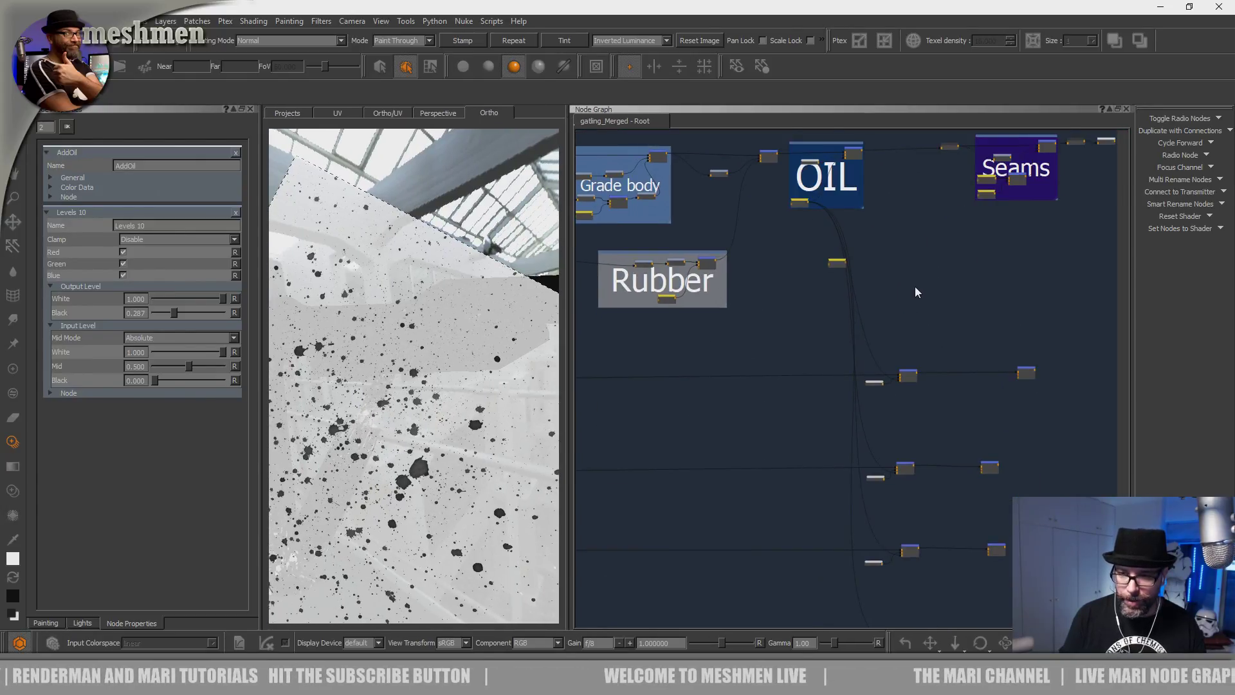
scroll(917, 302, up, 6)
drag(677, 210, 635, 291)
middle_drag(825, 250, 888, 476)
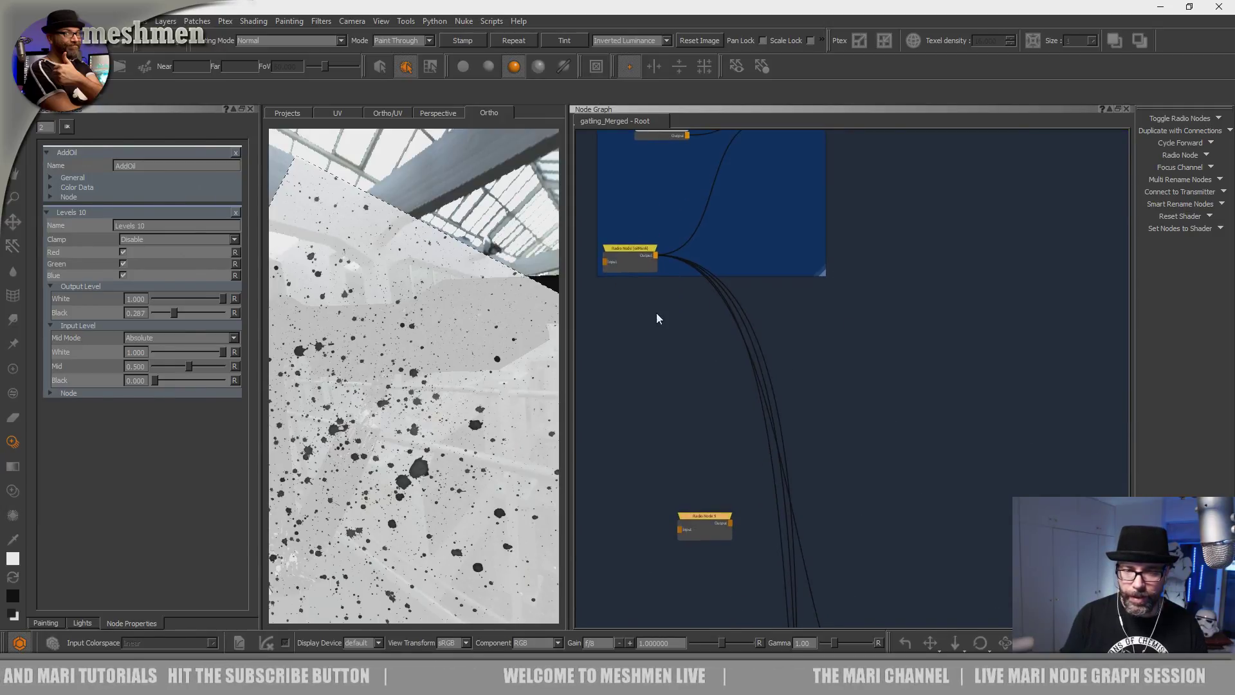
Hide the splatter image overlay and switch to plain painting with the Paint tool.
key(apostrophe)
key(apostrophe)
key(apostrophe)
alt+drag(448, 425, 441, 431)
key(apostrophe)
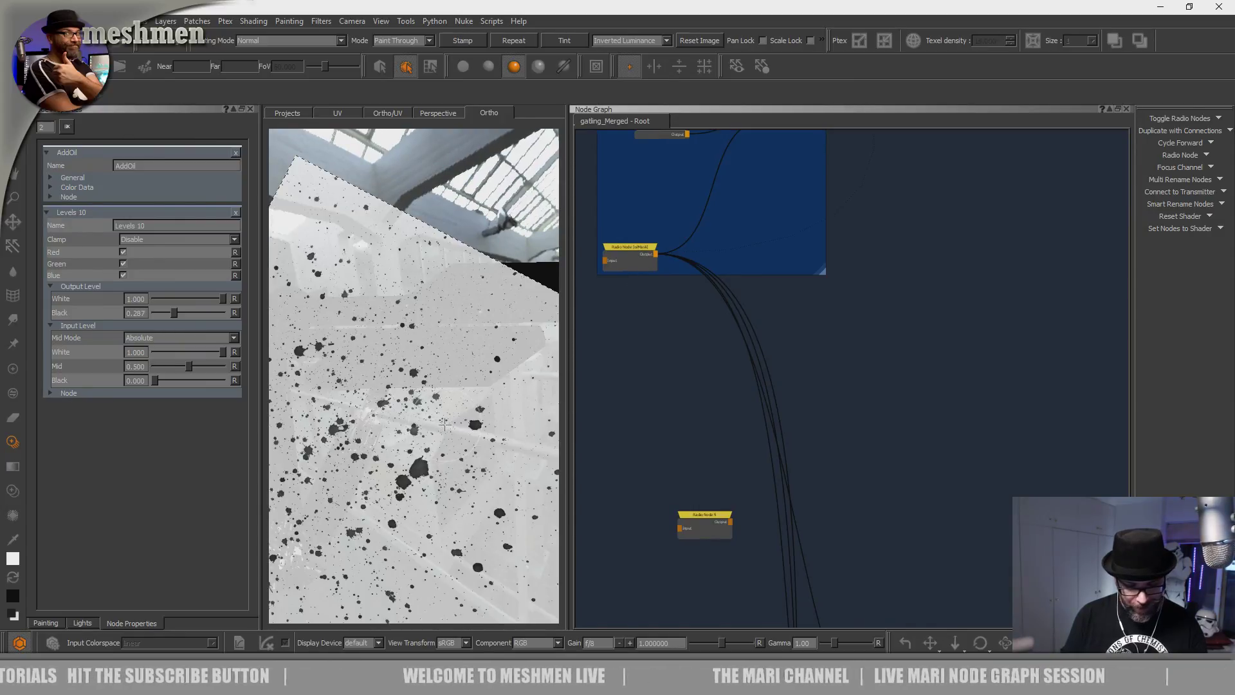
key(p)
Nudge the Merge node slightly to the right.
scroll(895, 431, down, 5)
middle_drag(894, 453, 889, 266)
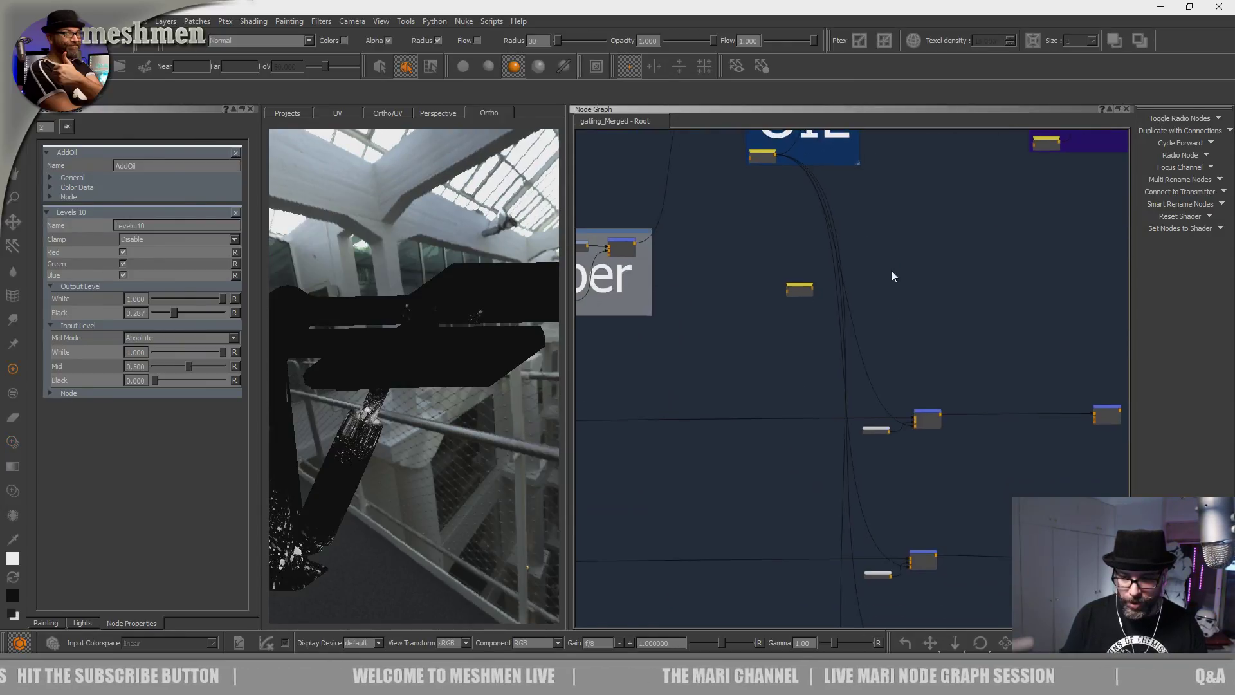
scroll(918, 375, up, 3)
drag(927, 432, 942, 431)
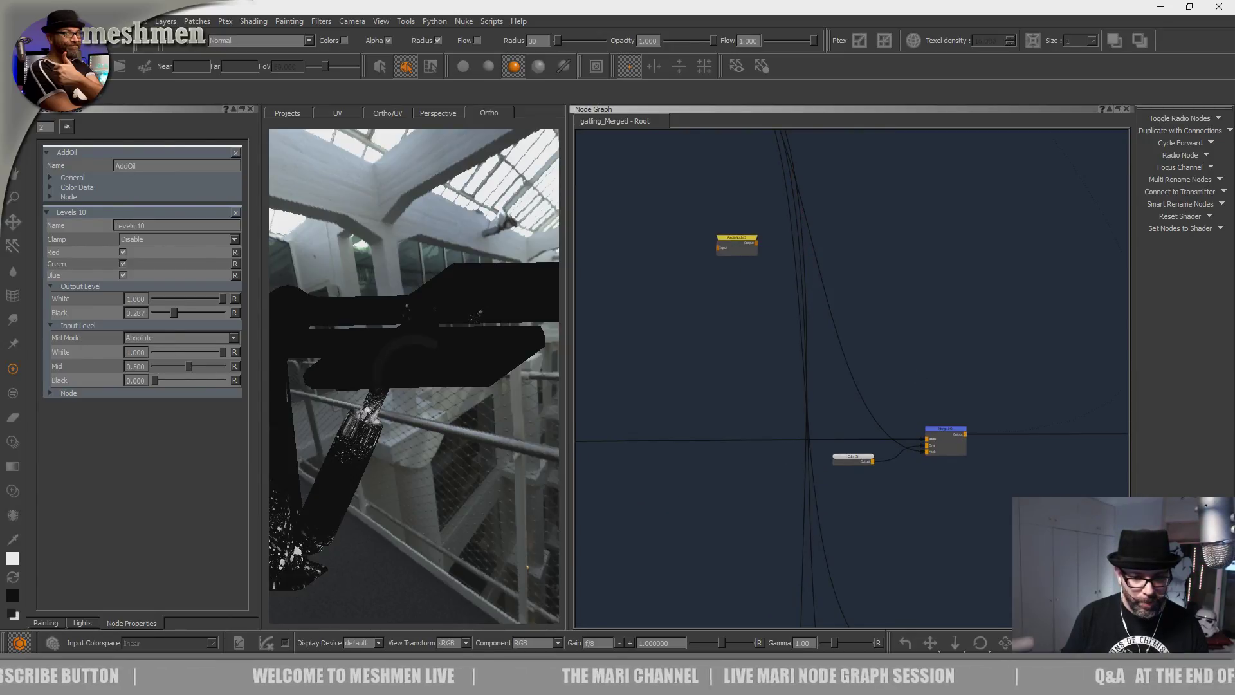
Pan the graph across the Grade body, OIL and Seams groups to the DirtMasked area.
alt+drag(464, 468, 457, 405)
scroll(963, 367, down, 6)
middle_drag(960, 364, 881, 358)
scroll(882, 358, up, 5)
middle_drag(1008, 381, 844, 366)
scroll(979, 382, up, 6)
scroll(878, 394, down, 4)
middle_drag(623, 438, 783, 350)
alt+drag(421, 402, 432, 429)
scroll(743, 491, down, 3)
middle_drag(743, 492, 797, 335)
Select the DirtEdgeCol node and preview its output on the vehicle.
alt+drag(436, 438, 568, 445)
middle_drag(811, 390, 828, 308)
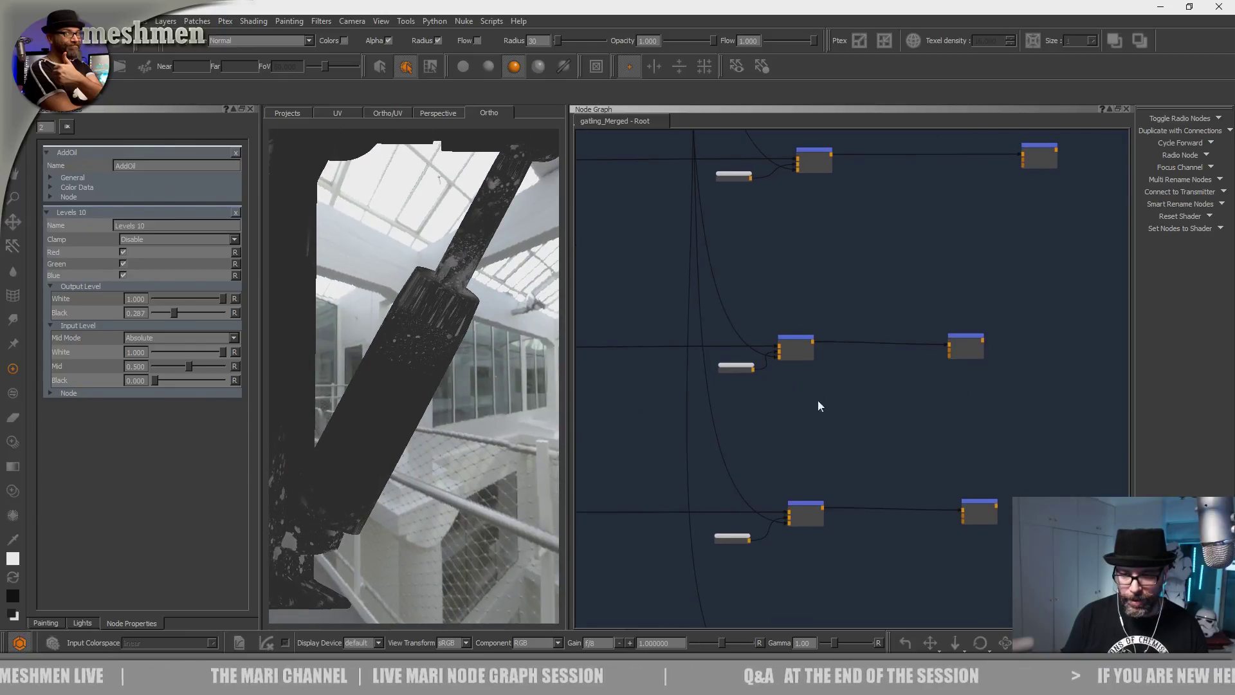
scroll(937, 336, up, 5)
scroll(900, 363, down, 4)
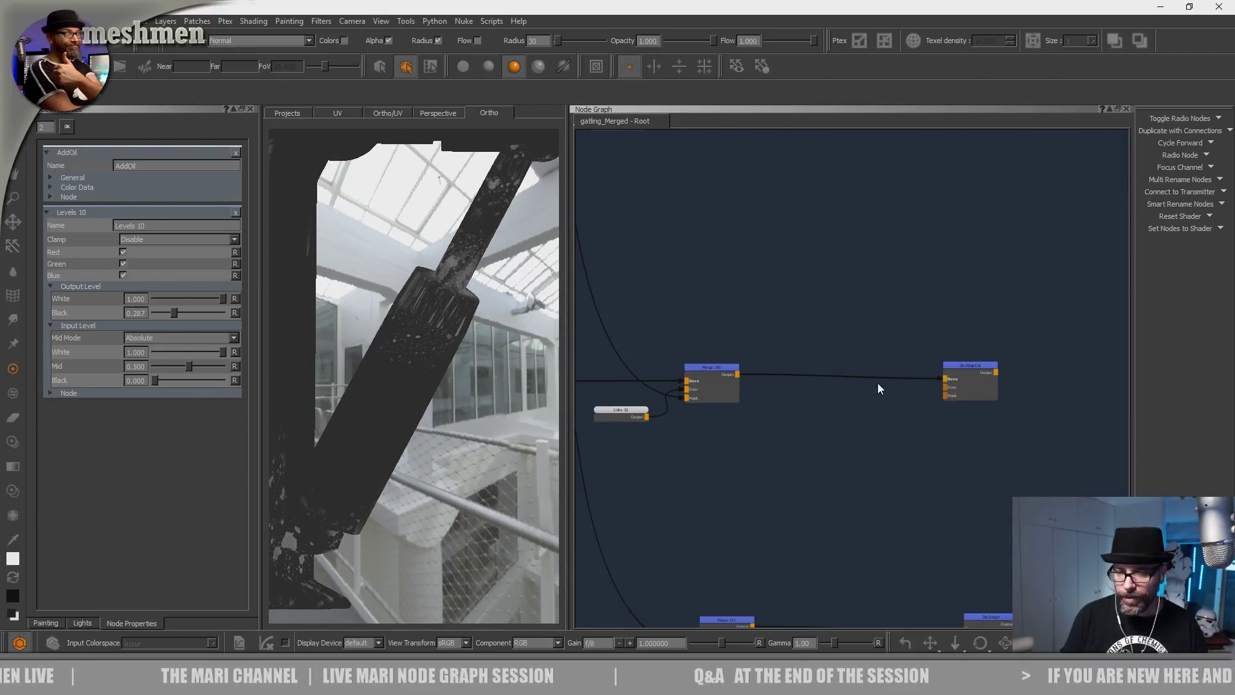
middle_drag(877, 383, 919, 366)
click(1008, 339)
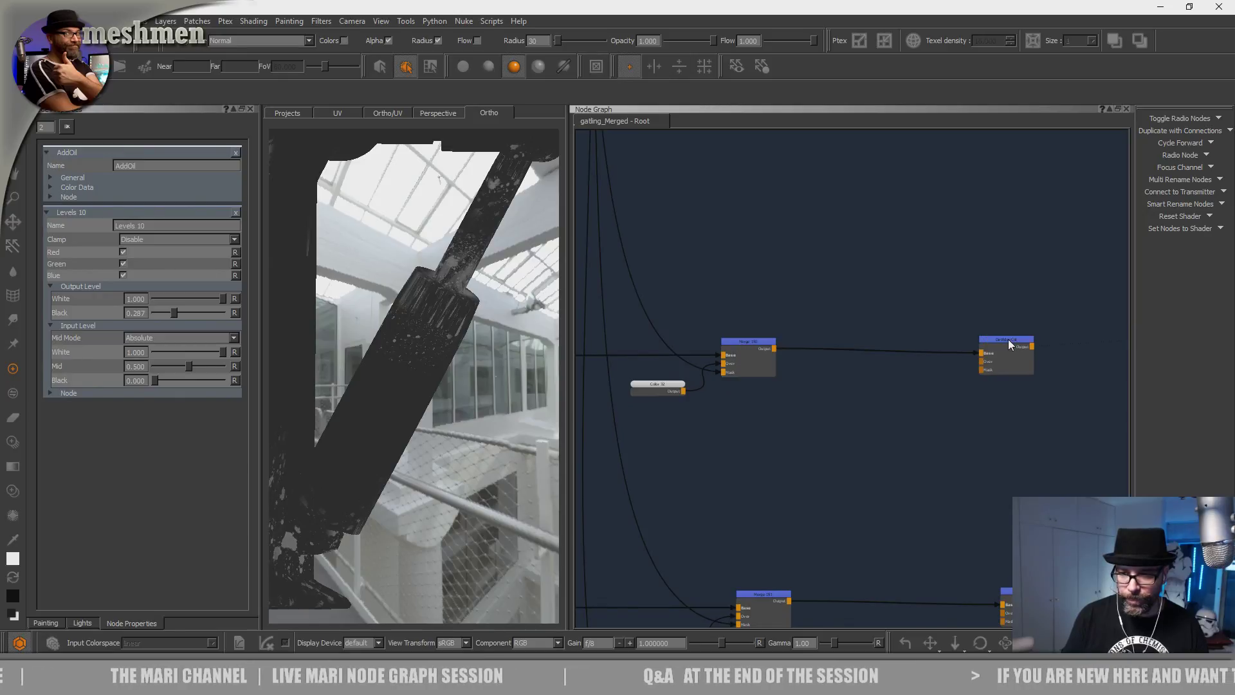
key(1)
alt+drag(450, 437, 731, 468)
Select the DirtRough node and preview its output on the vehicle.
scroll(823, 467, down, 2)
middle_drag(823, 467, 774, 338)
scroll(772, 337, up, 2)
middle_drag(668, 474, 672, 473)
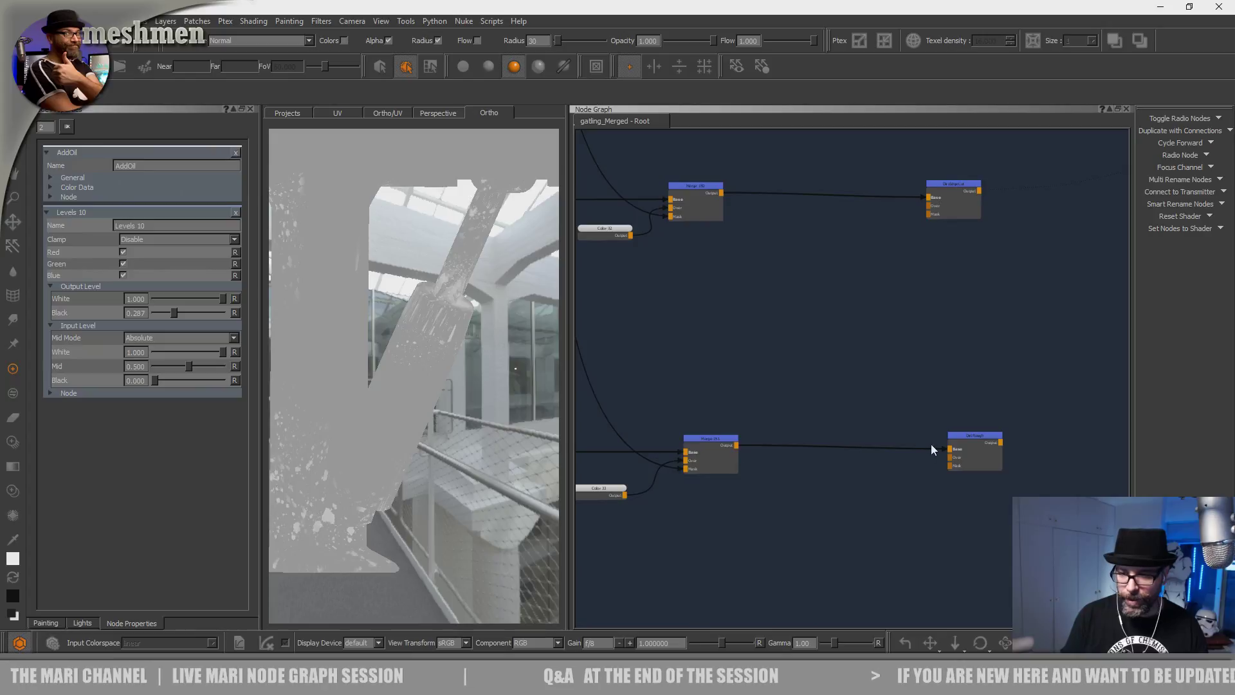
drag(981, 440, 978, 438)
key(1)
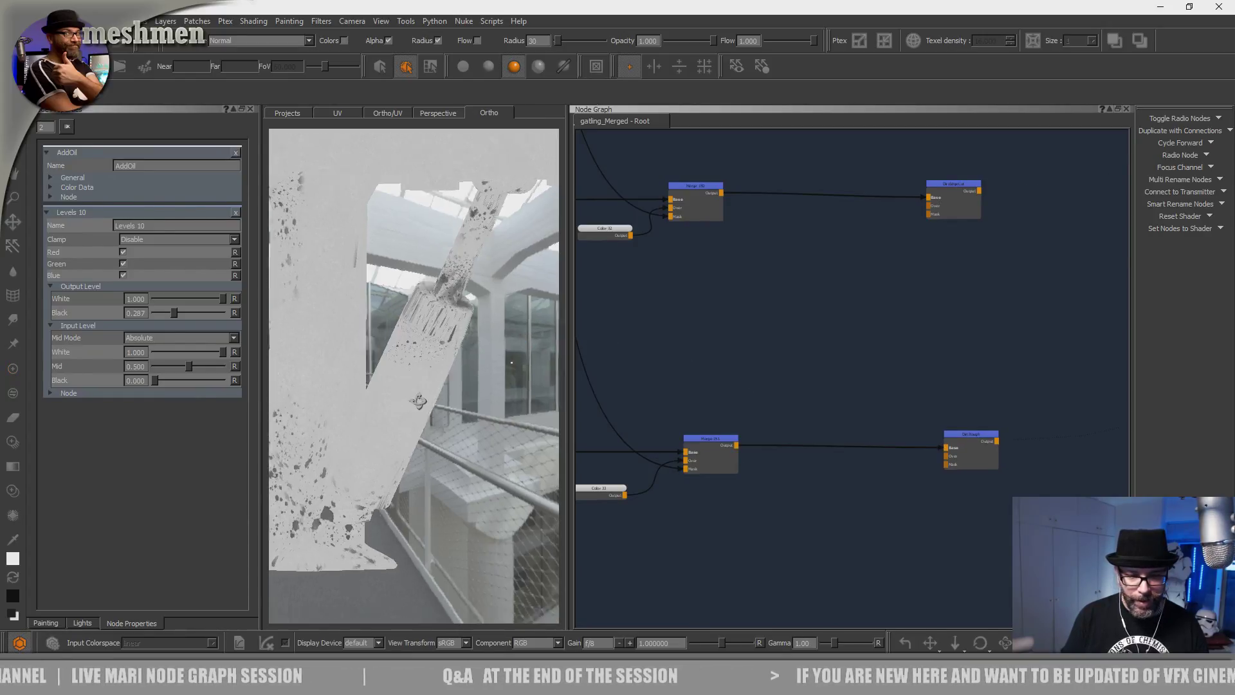
Navigate the node graph back down to the OIL group with the AddOil node.
scroll(739, 368, down, 2)
middle_drag(740, 369, 789, 347)
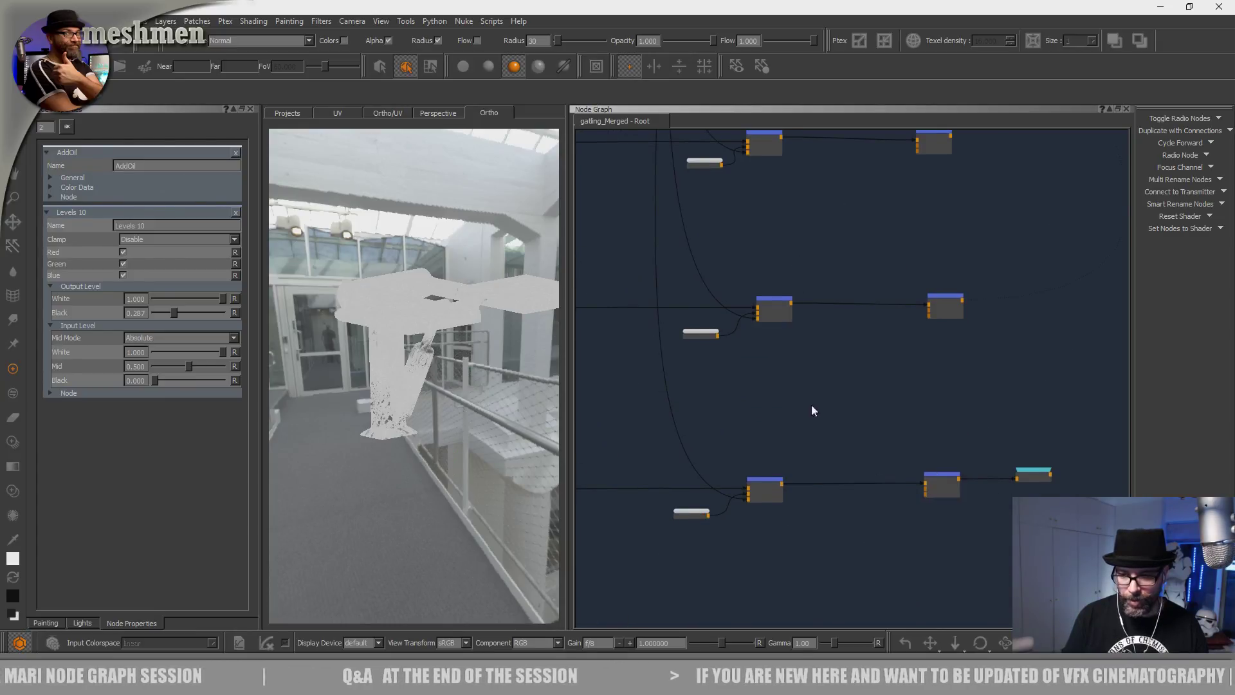
scroll(809, 406, down, 3)
middle_drag(833, 277, 843, 315)
scroll(860, 450, up, 3)
alt+drag(463, 418, 527, 303)
scroll(787, 305, down, 3)
middle_drag(788, 229, 819, 475)
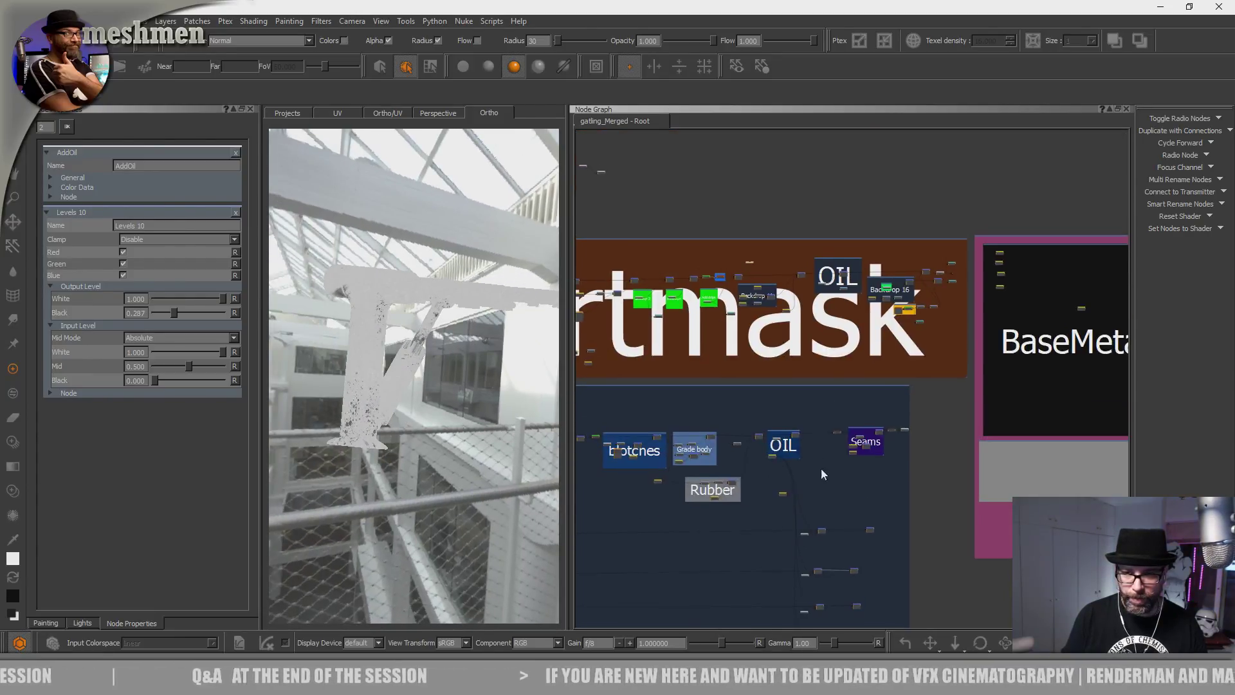
scroll(815, 300, up, 8)
middle_drag(894, 311, 822, 381)
scroll(805, 345, up, 5)
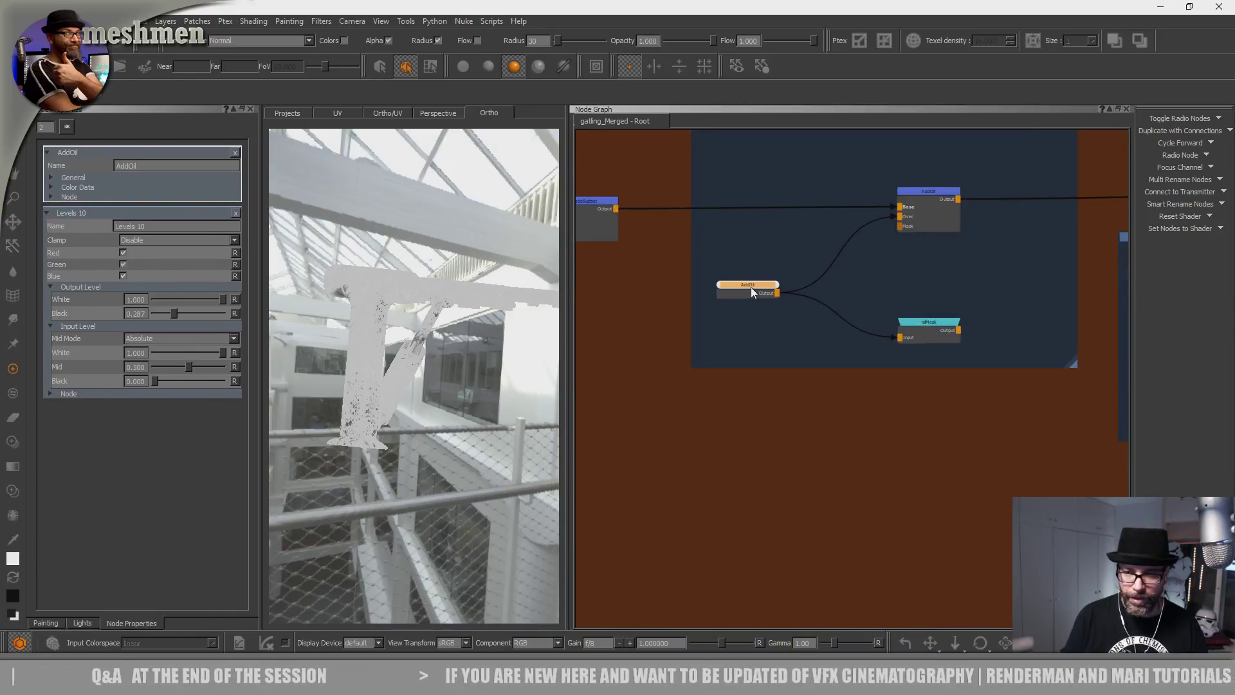
Close in on the green diagonal strut and switch to geometry selection with S.
alt+drag(412, 421, 389, 396)
alt+right_drag(389, 395, 427, 402)
alt+drag(428, 402, 373, 415)
alt+right_drag(373, 415, 412, 411)
mouse_move(411, 412)
alt+mouse_down()
mouse_move(391, 406)
mouse_move(421, 428)
alt+mouse_up()
key(s)
mouse_move(434, 487)
alt+mouse_down()
mouse_move(419, 482)
mouse_move(449, 486)
alt+mouse_up()
alt+right_drag(449, 485, 494, 490)
alt+drag(494, 490, 450, 464)
Open the Objects palette, set gatling_Merged to subdivision level 0, and inspect the piston.
right_click(840, 31)
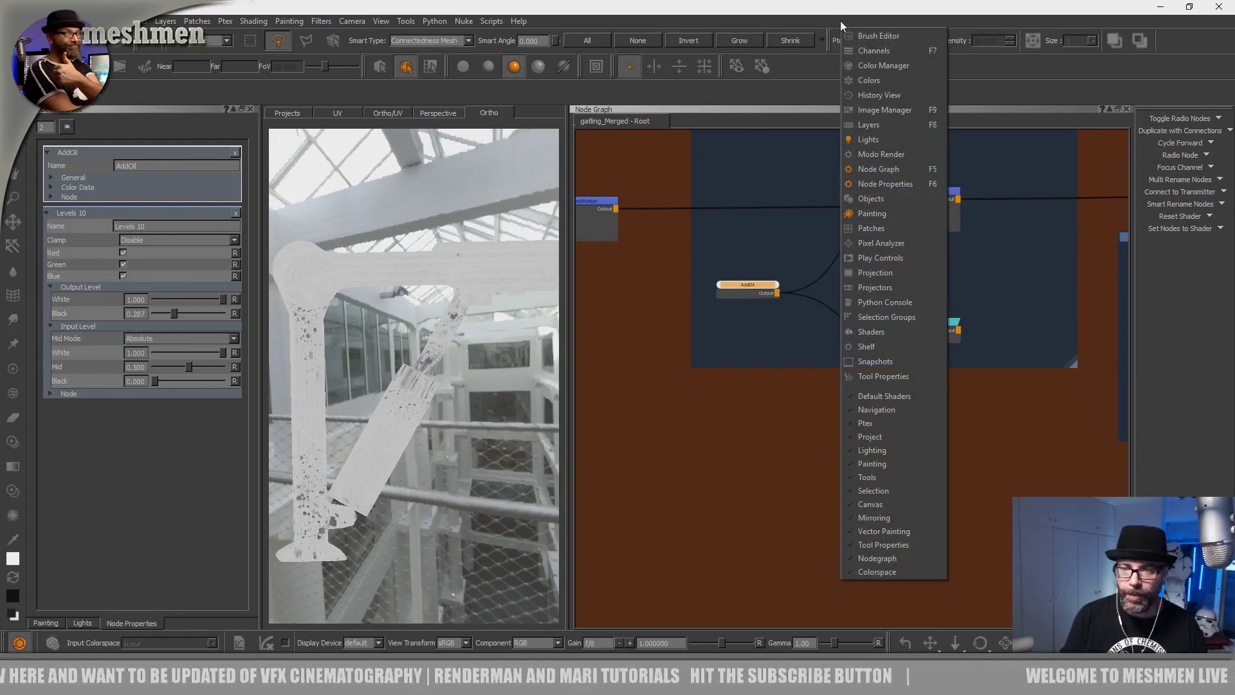
click(873, 198)
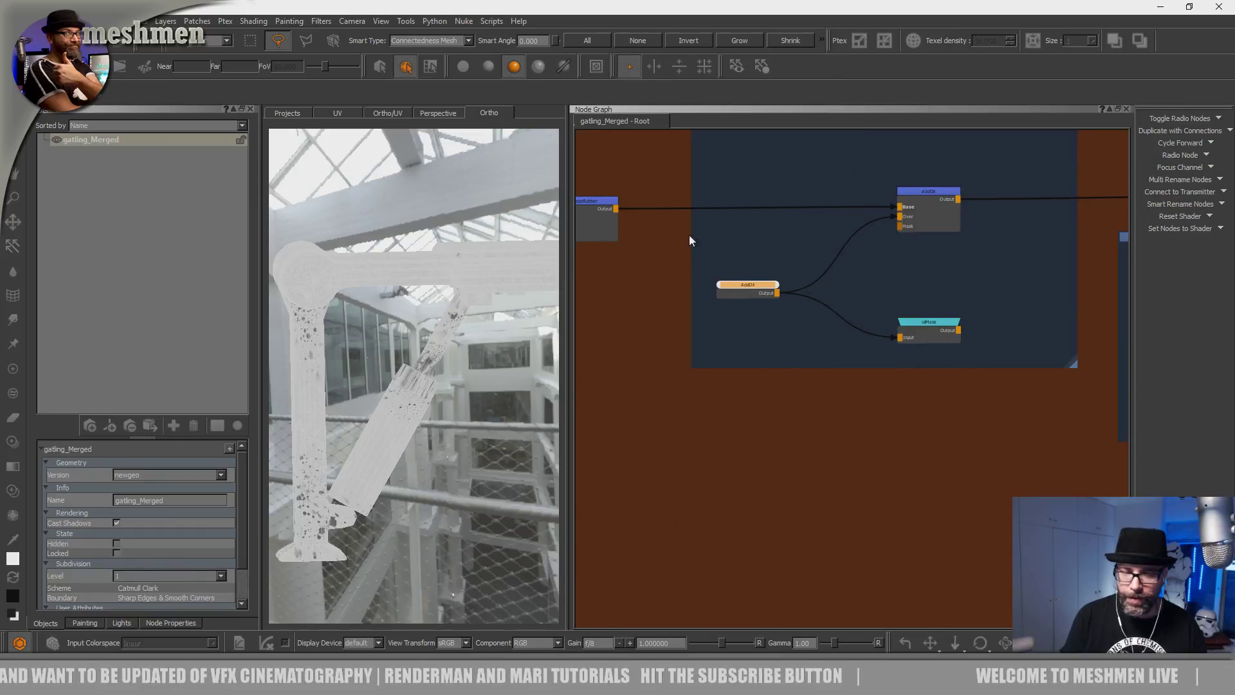
click(136, 565)
alt+drag(353, 504, 399, 489)
alt+right_drag(398, 489, 474, 474)
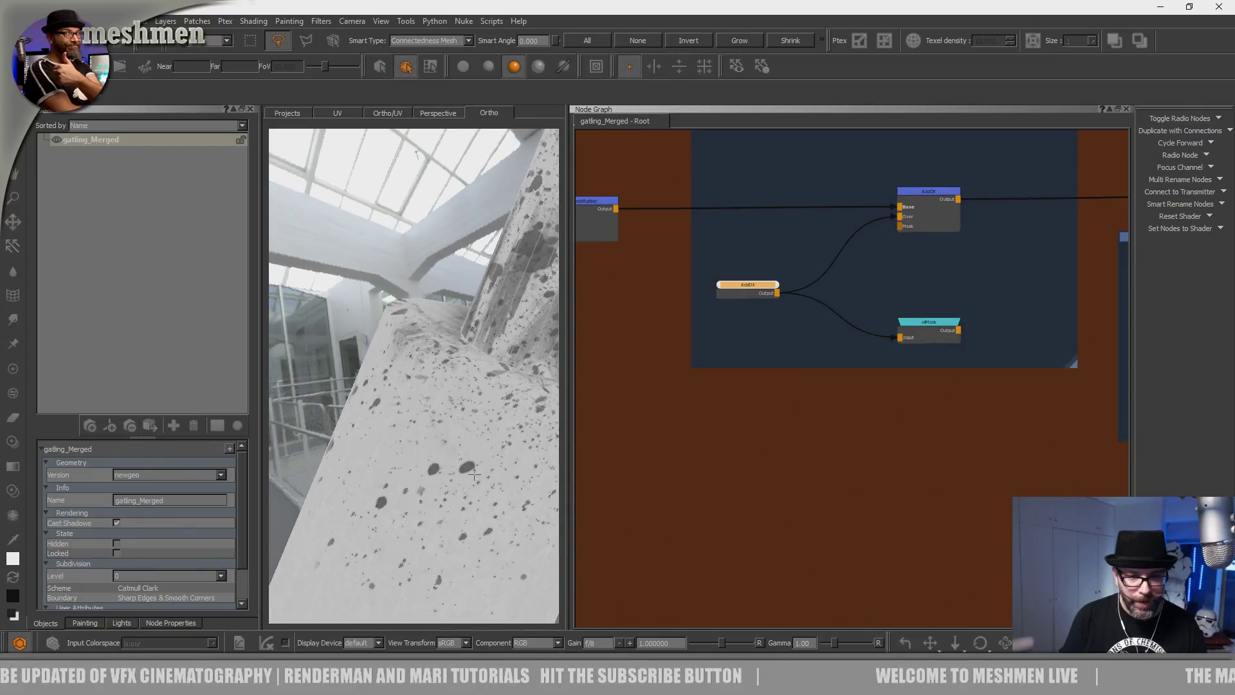
alt+drag(380, 452, 455, 435)
alt+drag(373, 411, 395, 380)
Raise the subdivision level to 1 and view the railings and piston top.
click(129, 575)
click(126, 586)
alt+drag(392, 428, 429, 444)
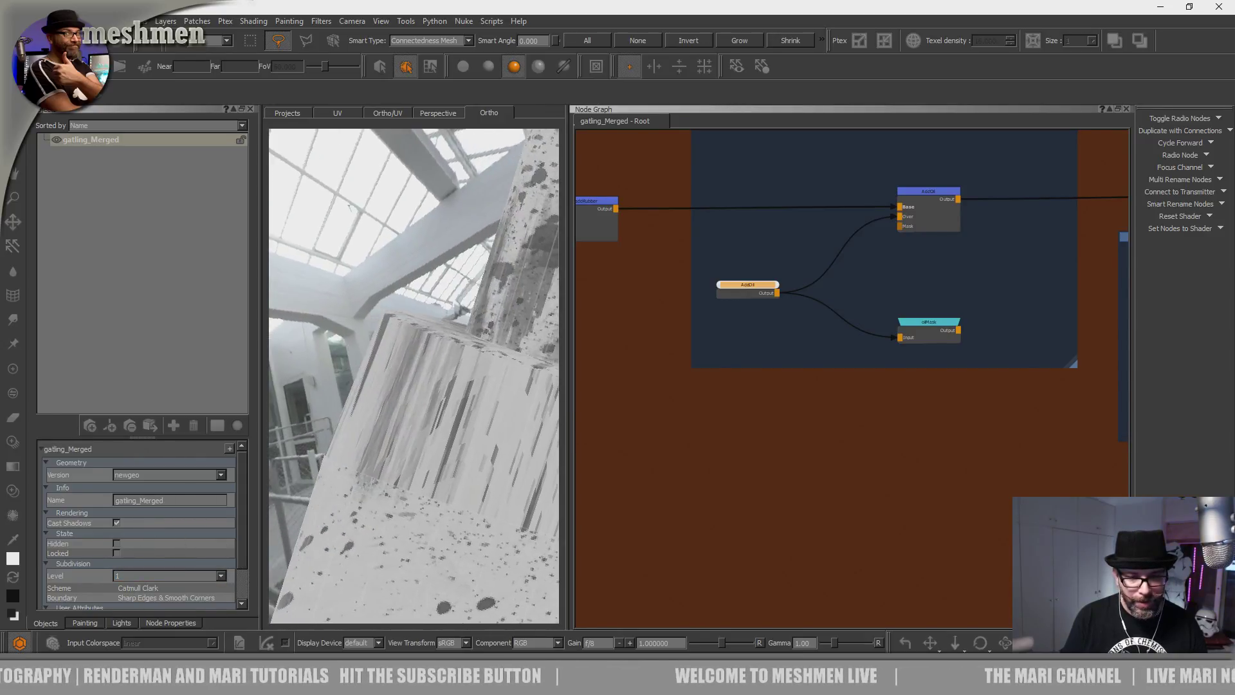
alt+right_drag(430, 444, 392, 444)
alt+drag(392, 444, 430, 483)
Drop the subdivision level back to 0 for a low close-up of the spotted block.
click(126, 577)
click(128, 564)
alt+drag(397, 438, 391, 444)
alt+right_drag(391, 444, 430, 447)
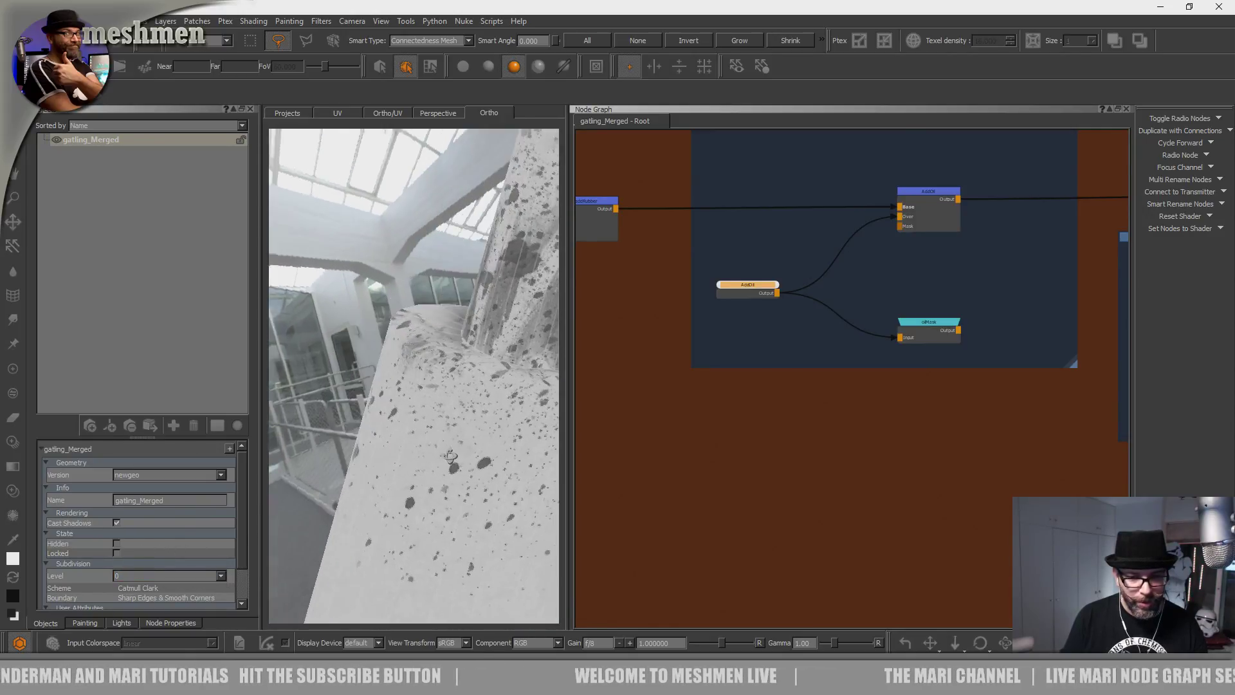
alt+drag(431, 447, 421, 454)
alt+middle_drag(427, 351, 390, 366)
alt+drag(391, 367, 330, 454)
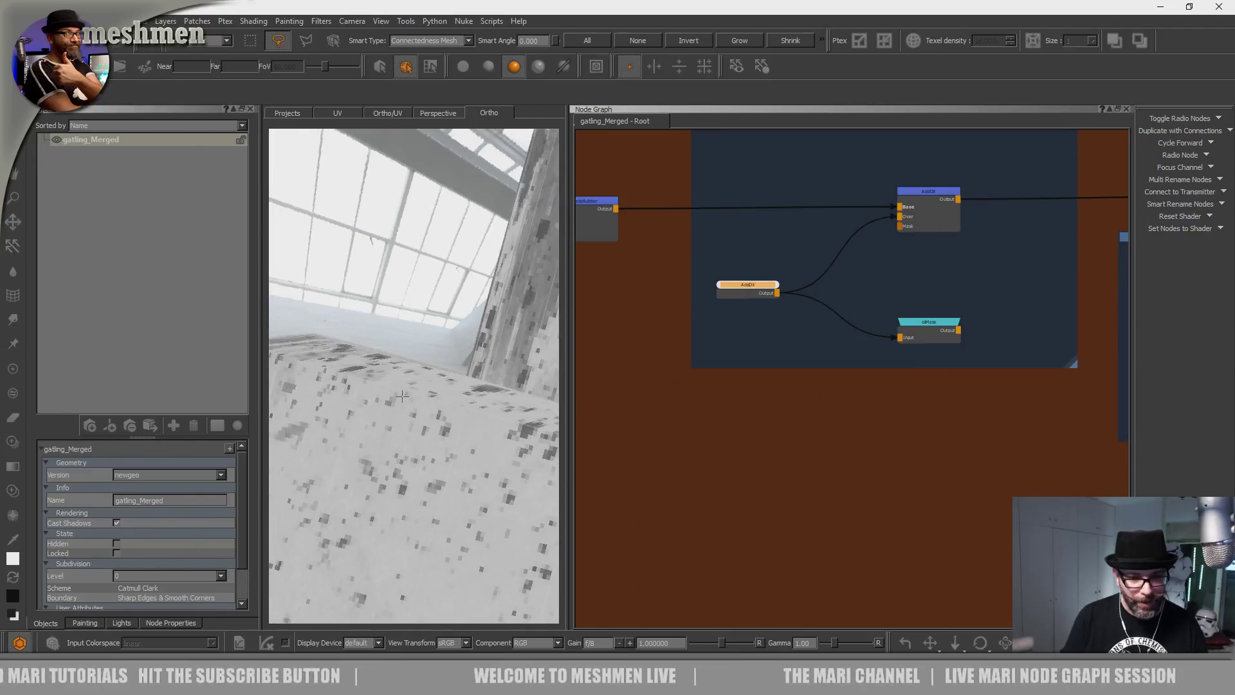
Set the subdivision level to 1 again and orbit around the spotted pillar.
click(157, 576)
click(139, 589)
alt+drag(400, 453, 462, 413)
alt+drag(549, 405, 648, 422)
alt+drag(515, 386, 492, 471)
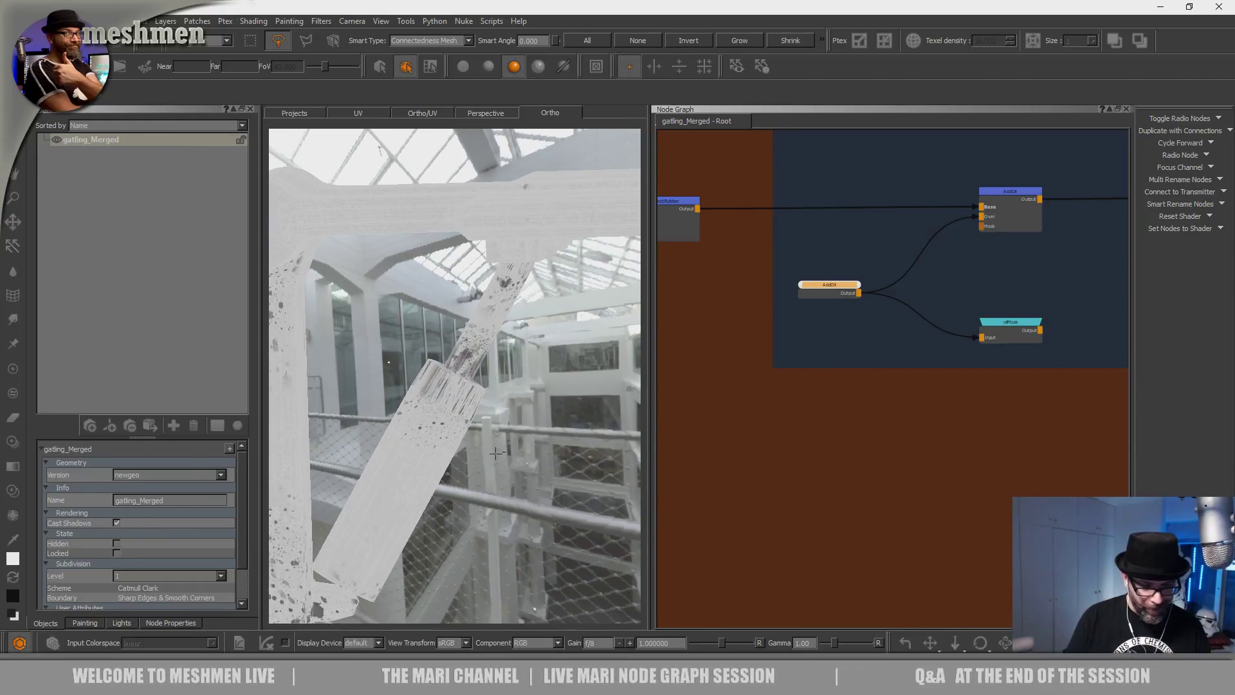
Select the visible beams and piston and orbit around the selection.
key(ctrl+z)
key(ctrl+z)
key(ctrl+shift+z)
alt+drag(538, 458, 475, 453)
drag(647, 396, 581, 405)
alt+drag(474, 384, 506, 444)
Widen the 3D view slightly and inspect the green strut and railing.
drag(580, 421, 588, 422)
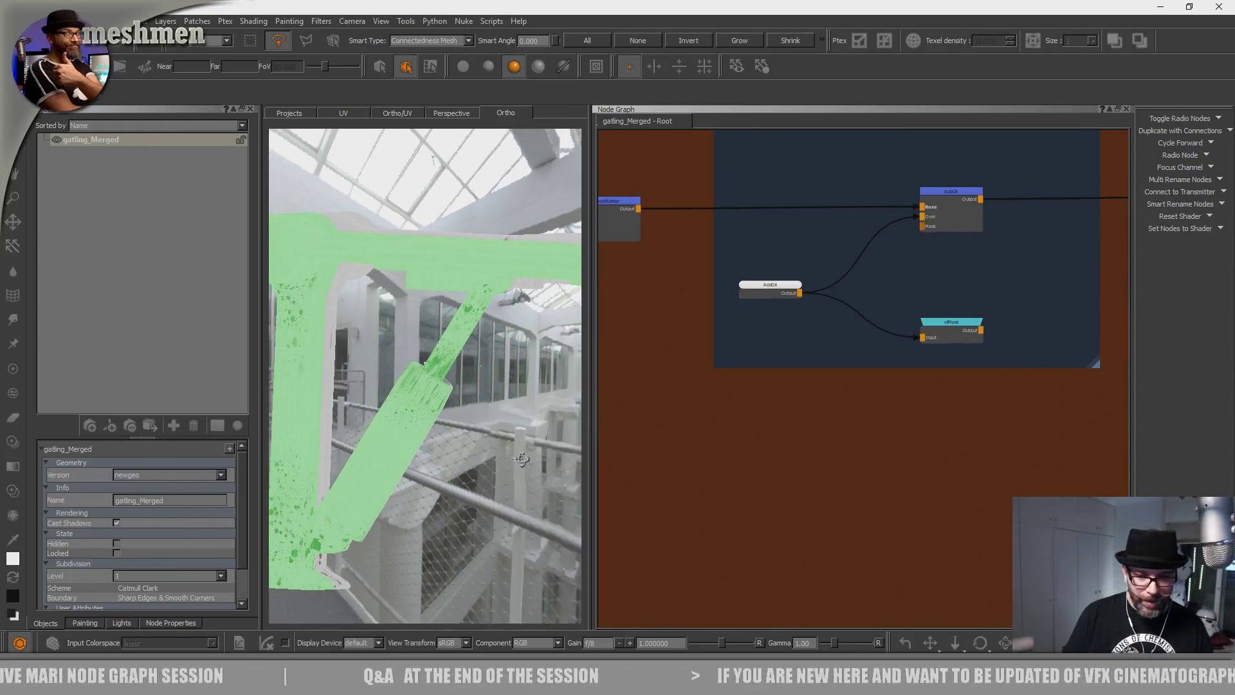
alt+drag(522, 459, 541, 448)
scroll(807, 431, down, 4)
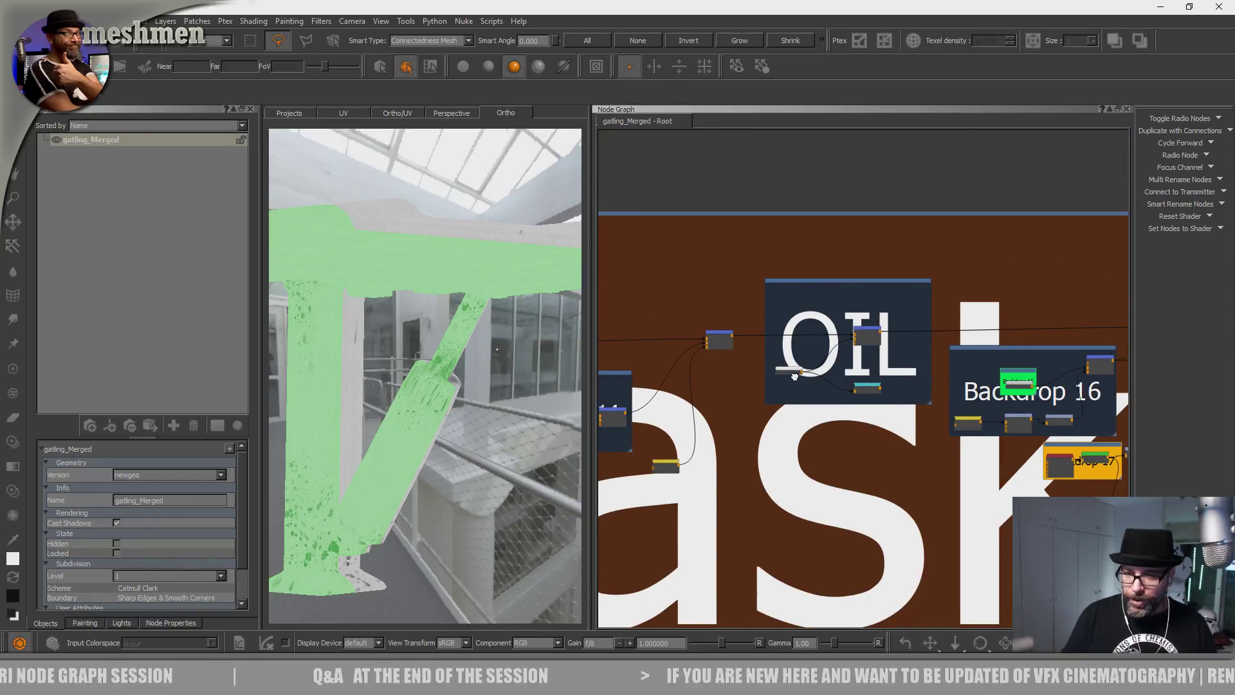
alt+drag(479, 508, 520, 456)
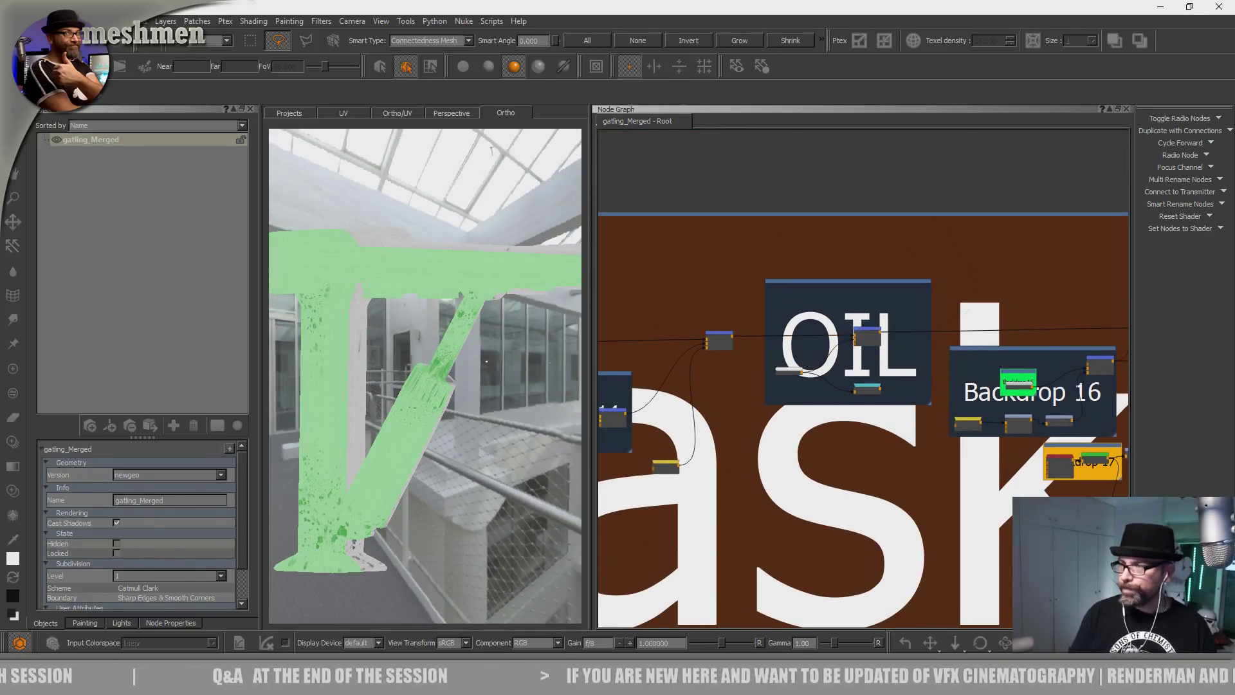
alt+drag(471, 398, 496, 402)
alt+right_drag(495, 402, 482, 443)
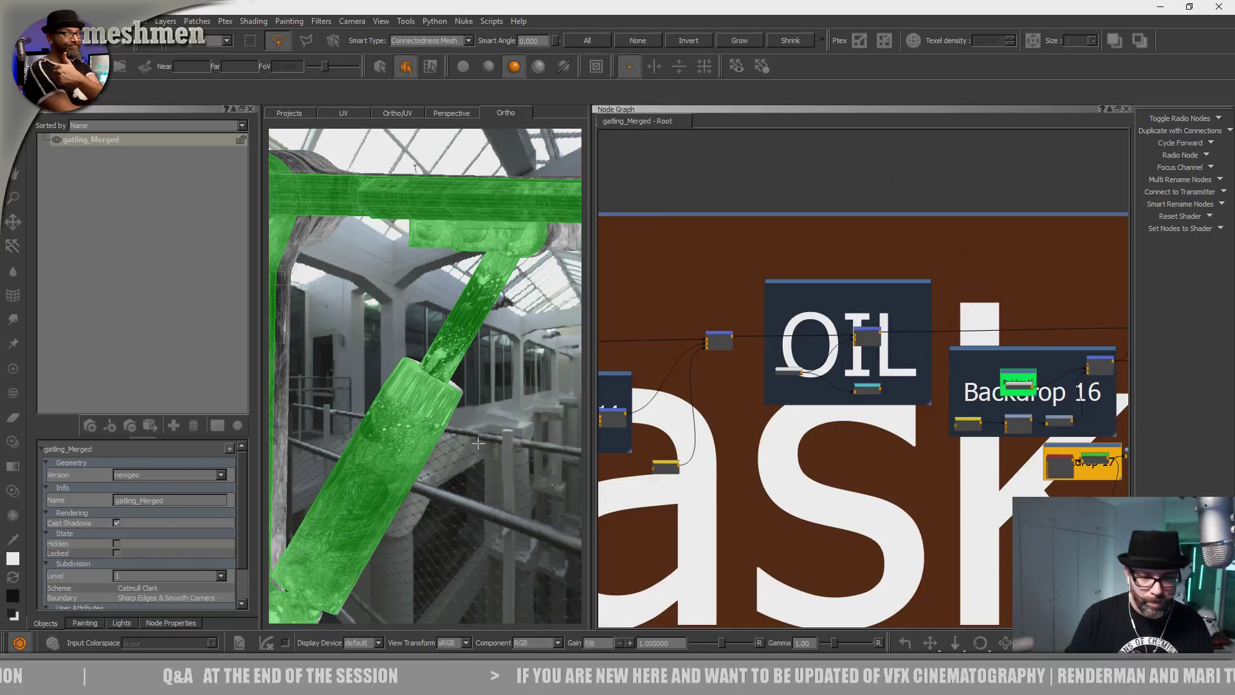
alt+drag(478, 442, 421, 409)
Unhide the hidden model parts with Shift+H and view the whole vehicle.
key(shift+h)
alt+right_drag(421, 409, 407, 369)
alt+drag(407, 369, 489, 380)
alt+middle_drag(489, 380, 508, 389)
alt+right_drag(508, 389, 515, 428)
alt+drag(389, 422, 421, 437)
alt+right_drag(422, 437, 539, 469)
Enlarge the 3D view, orbit to the wheel and headlamp, and bring up the shader picker.
drag(589, 419, 782, 411)
alt+right_drag(704, 425, 682, 399)
alt+drag(682, 399, 664, 383)
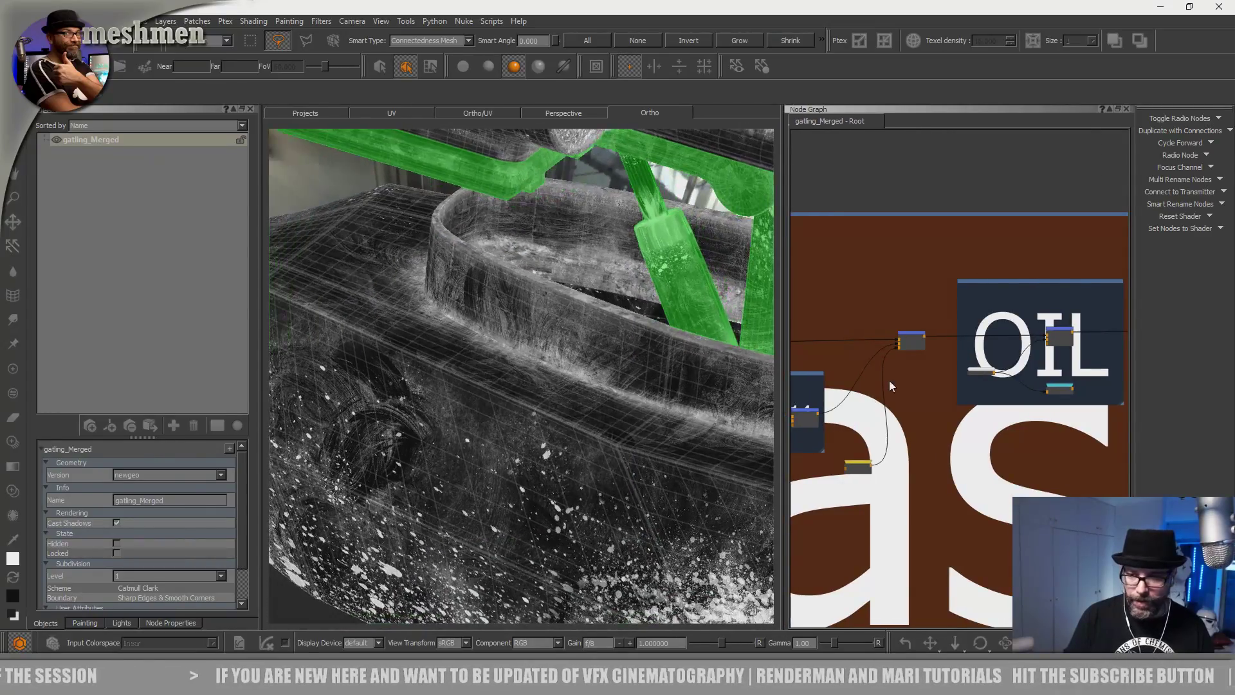
scroll(900, 400, down, 2)
alt+drag(633, 436, 614, 420)
alt+right_drag(614, 420, 547, 457)
alt+drag(547, 456, 559, 426)
alt+right_drag(560, 425, 646, 434)
alt+drag(646, 434, 598, 444)
middle_drag(883, 261, 876, 259)
key(l)
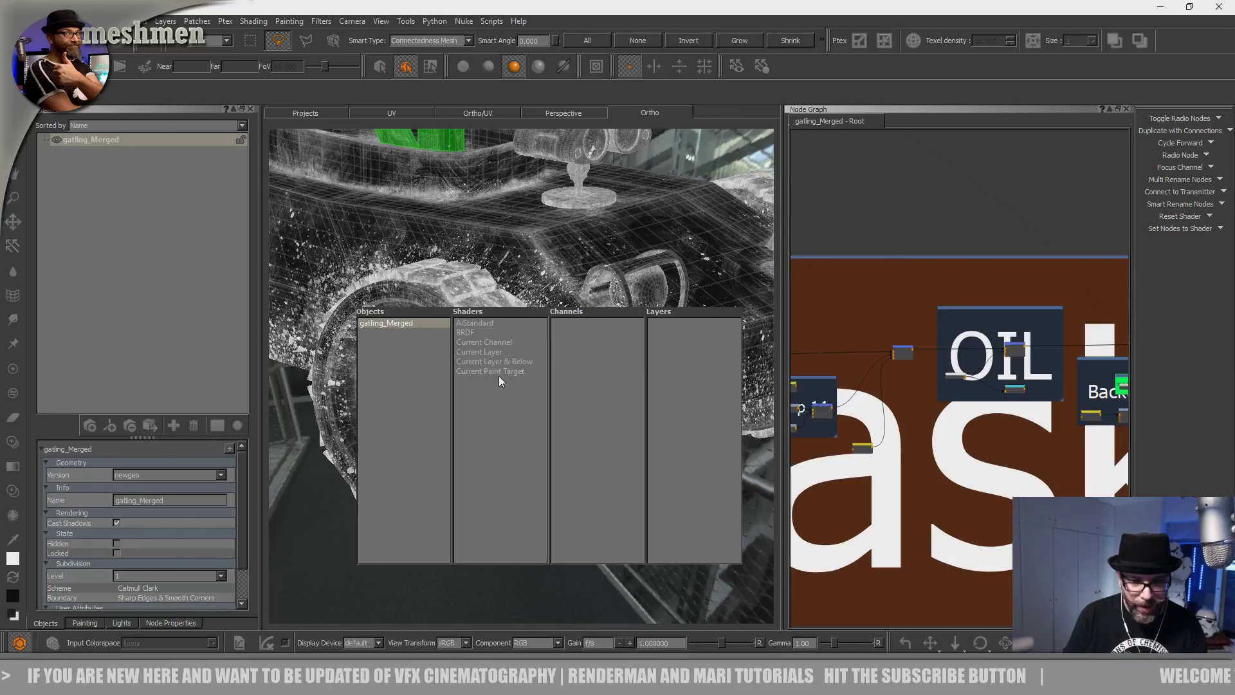
Shade the vehicle with the AiStandard shader and turn off the wireframe overlay.
click(484, 322)
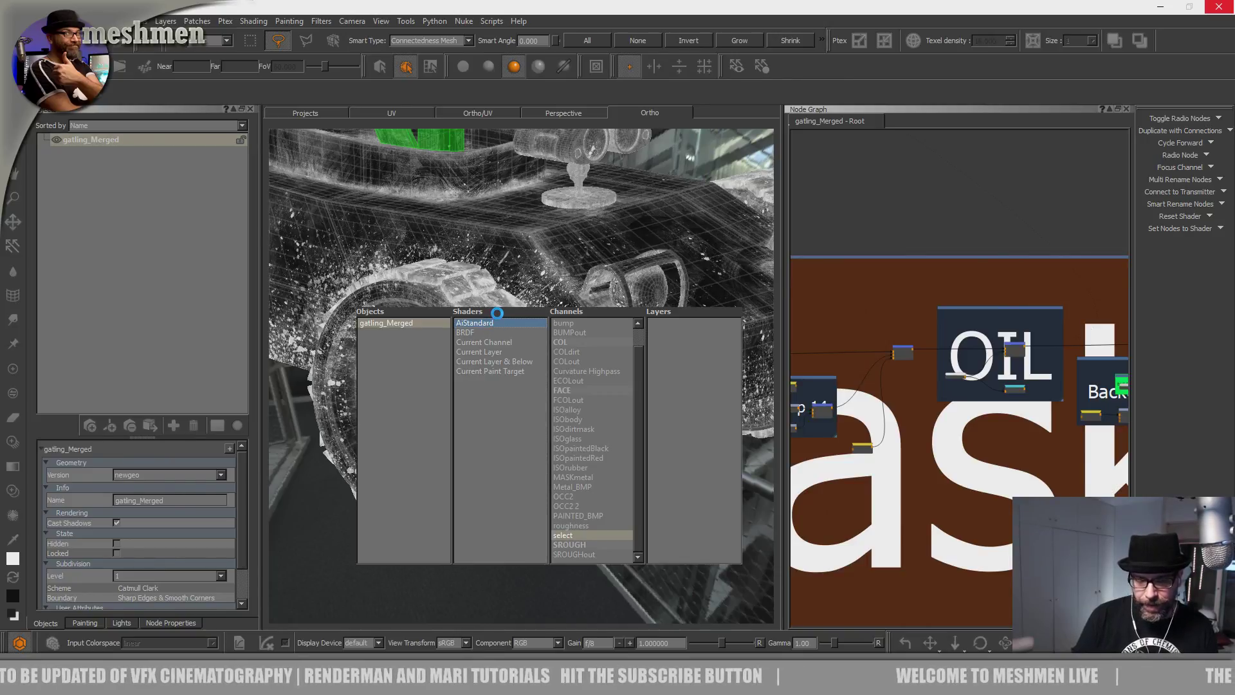
mouse_move(533, 351)
alt+mouse_down()
mouse_move(571, 332)
mouse_move(511, 358)
alt+mouse_up()
key(w)
alt+middle_drag(512, 358, 581, 463)
alt+drag(580, 463, 603, 452)
alt+middle_drag(592, 394, 735, 461)
alt+drag(584, 378, 568, 345)
alt+middle_drag(502, 314, 601, 365)
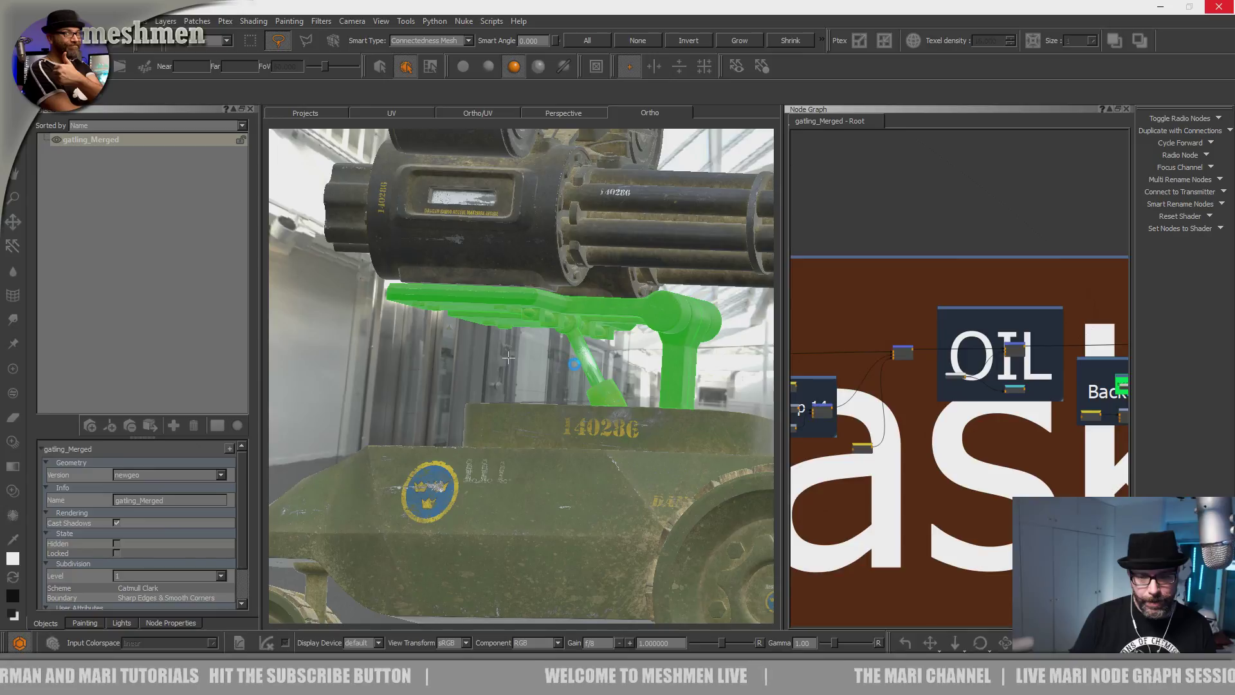
Orbit across the gun mount and cylindrical joint to the gatling barrels and turret.
alt+middle_drag(574, 364, 503, 341)
alt+right_drag(503, 341, 595, 384)
alt+drag(595, 383, 571, 418)
alt+middle_drag(571, 418, 558, 486)
alt+drag(557, 485, 560, 389)
alt+right_drag(560, 390, 647, 417)
alt+middle_drag(647, 416, 492, 421)
alt+drag(492, 422, 508, 386)
alt+right_drag(508, 386, 485, 391)
alt+drag(485, 391, 467, 408)
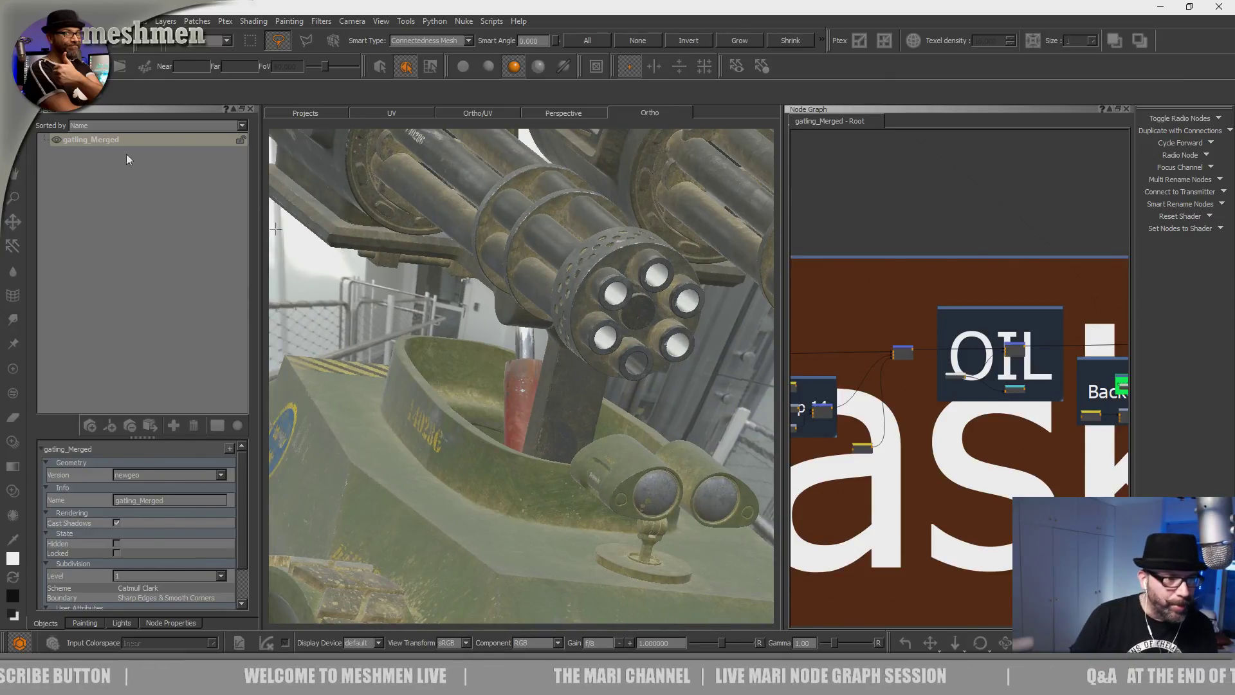
Set the 4k server room HDR from indoor/serverroom as the environment light.
click(113, 624)
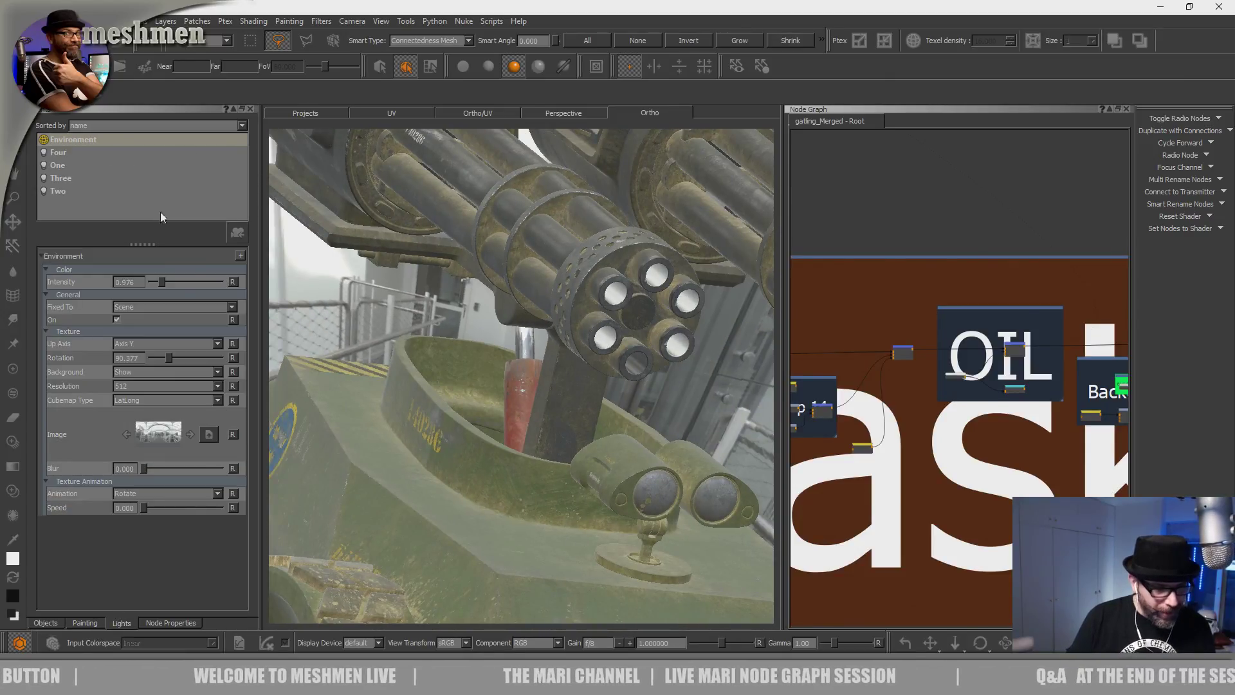
click(209, 435)
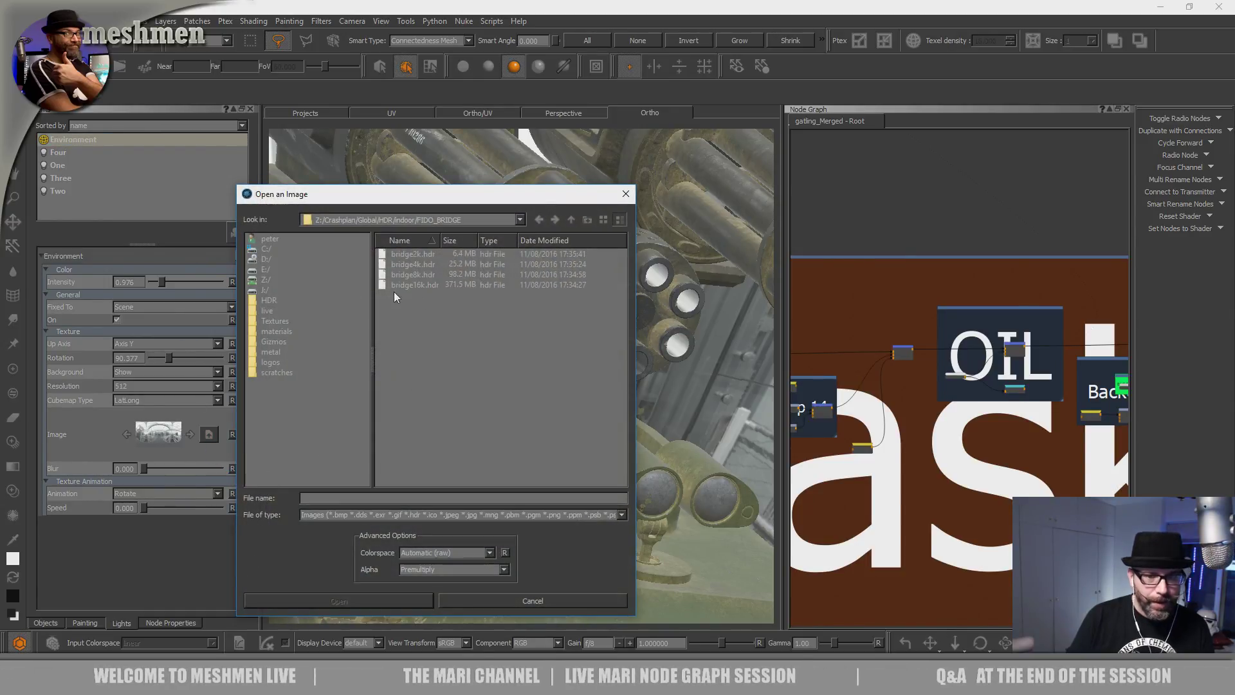
click(572, 221)
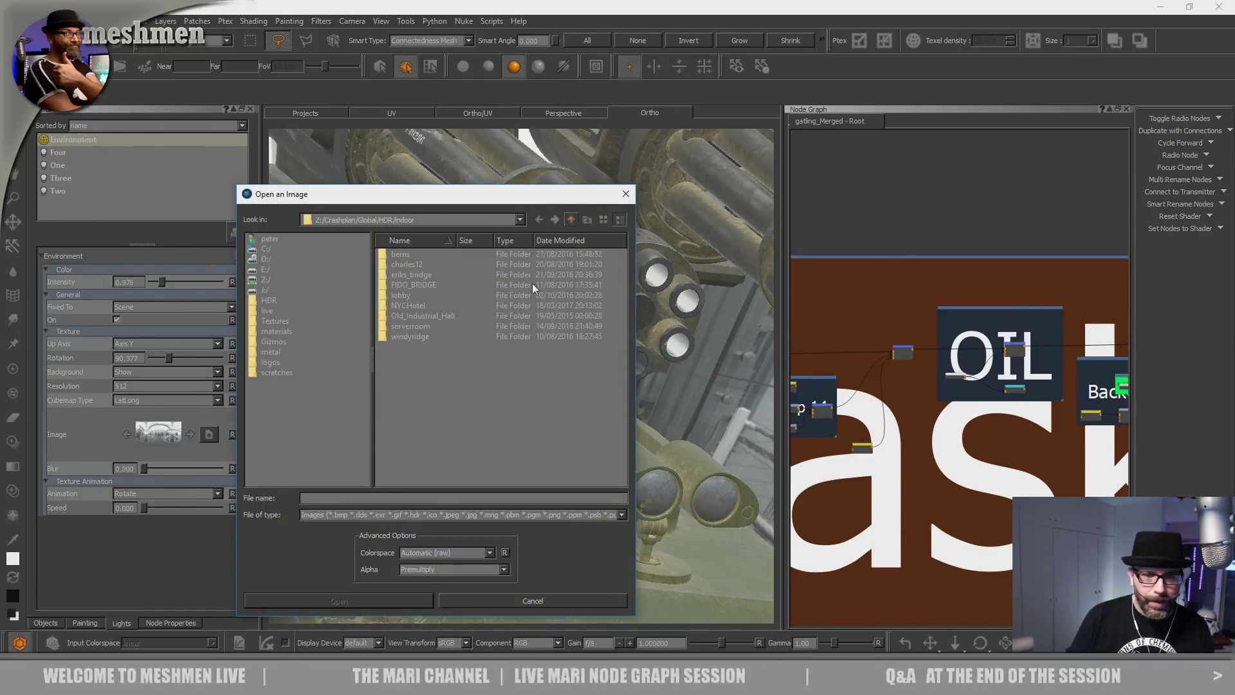
double_click(414, 326)
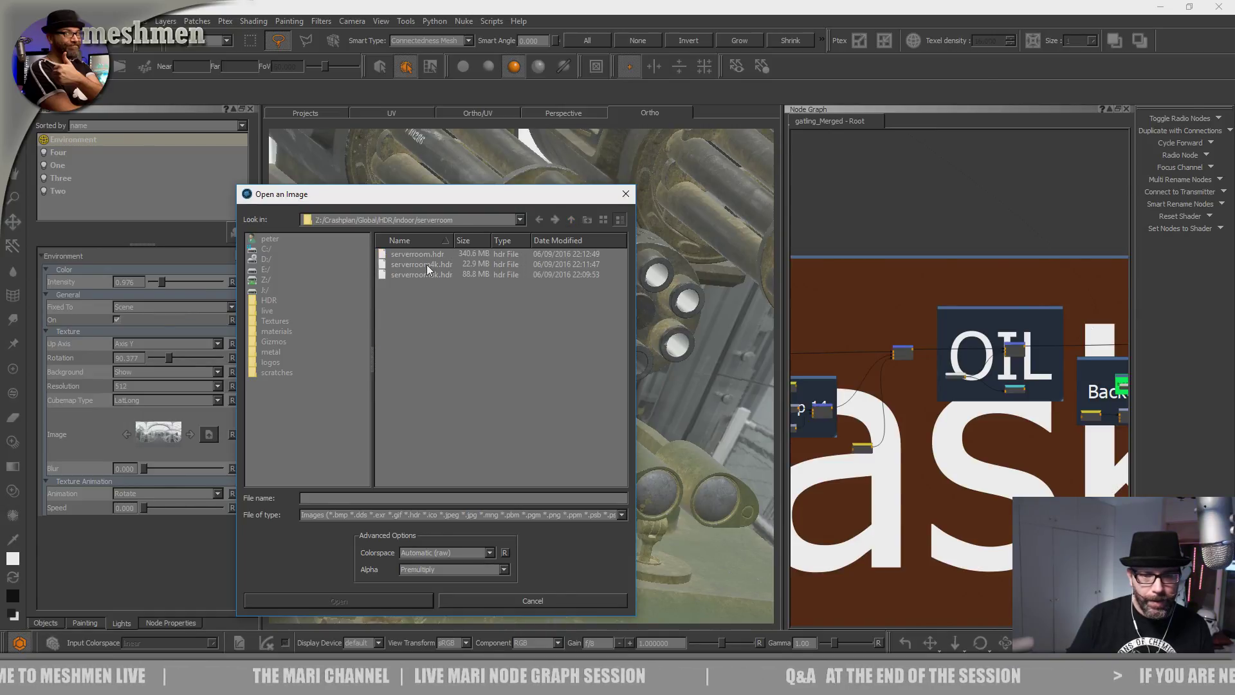
double_click(426, 264)
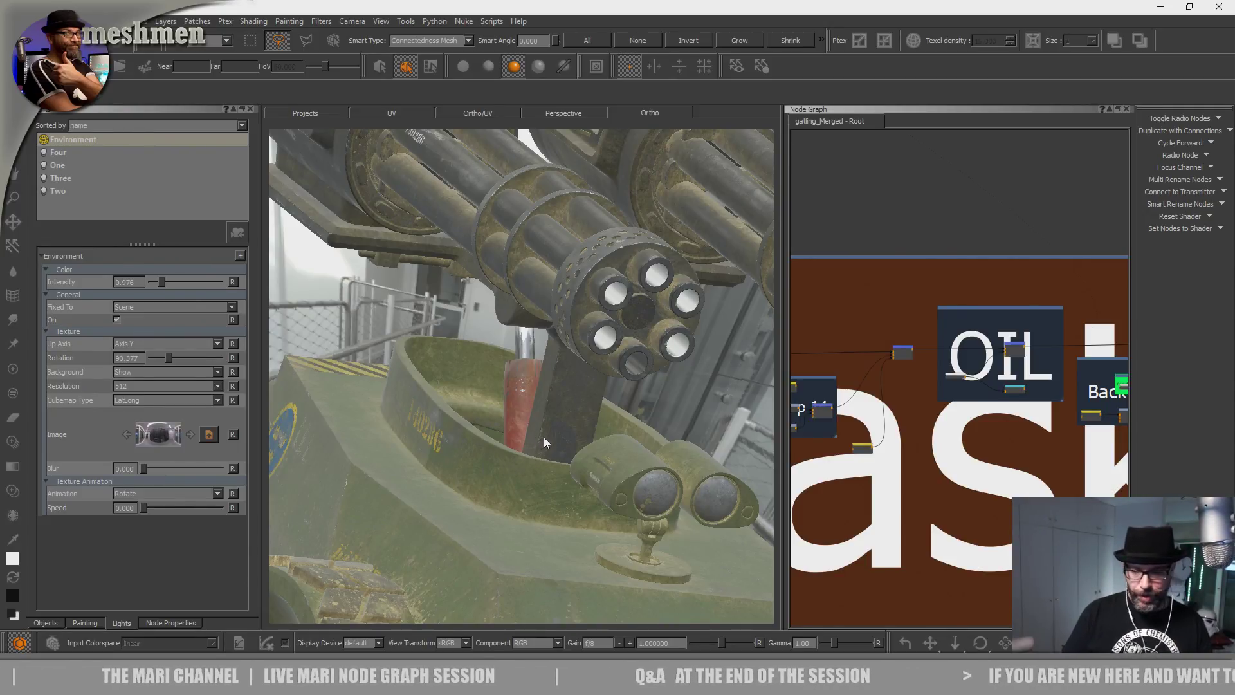
key(ctrl+z)
Orbit and zoom around the vehicle to inspect the 140286 marking, emblem, hull front and wheels.
alt+drag(543, 437, 595, 444)
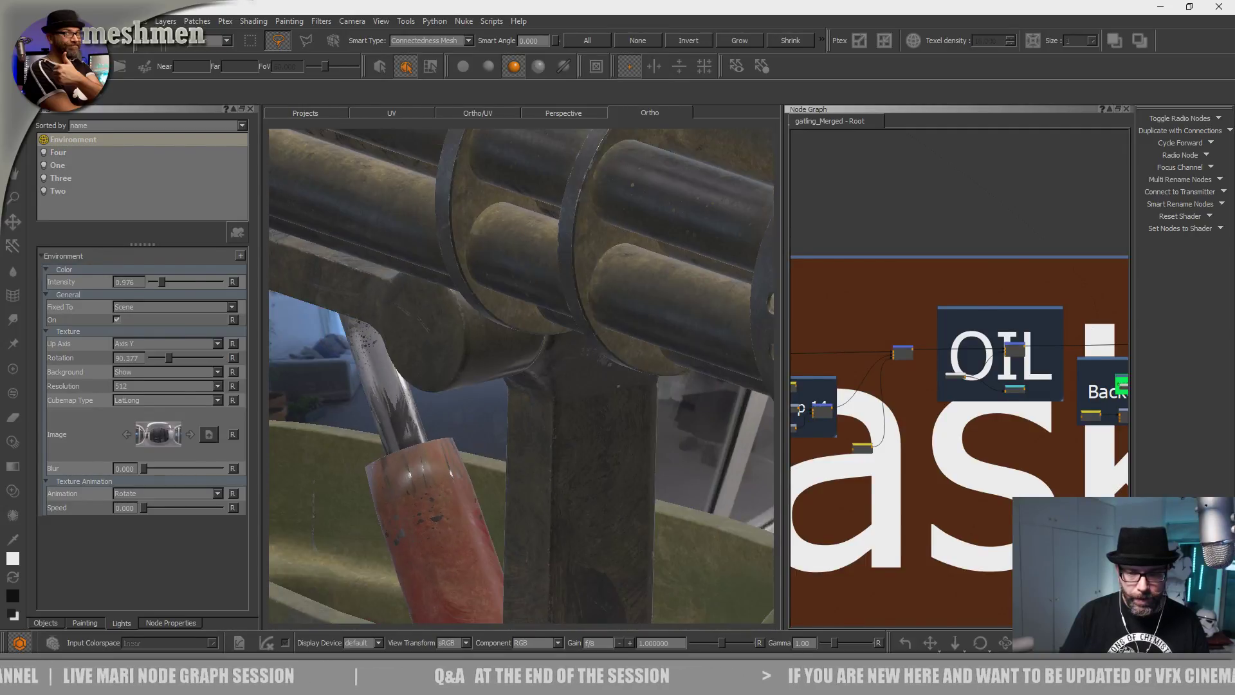
alt+right_drag(594, 444, 418, 418)
alt+drag(418, 418, 442, 383)
alt+middle_drag(441, 384, 492, 364)
alt+right_drag(491, 364, 505, 458)
alt+drag(505, 458, 444, 546)
alt+right_drag(460, 521, 579, 514)
alt+drag(578, 515, 550, 472)
alt+right_drag(550, 473, 431, 453)
alt+drag(431, 454, 649, 473)
alt+middle_drag(649, 473, 712, 477)
alt+drag(712, 477, 521, 507)
alt+middle_drag(520, 507, 634, 449)
alt+right_drag(634, 449, 551, 499)
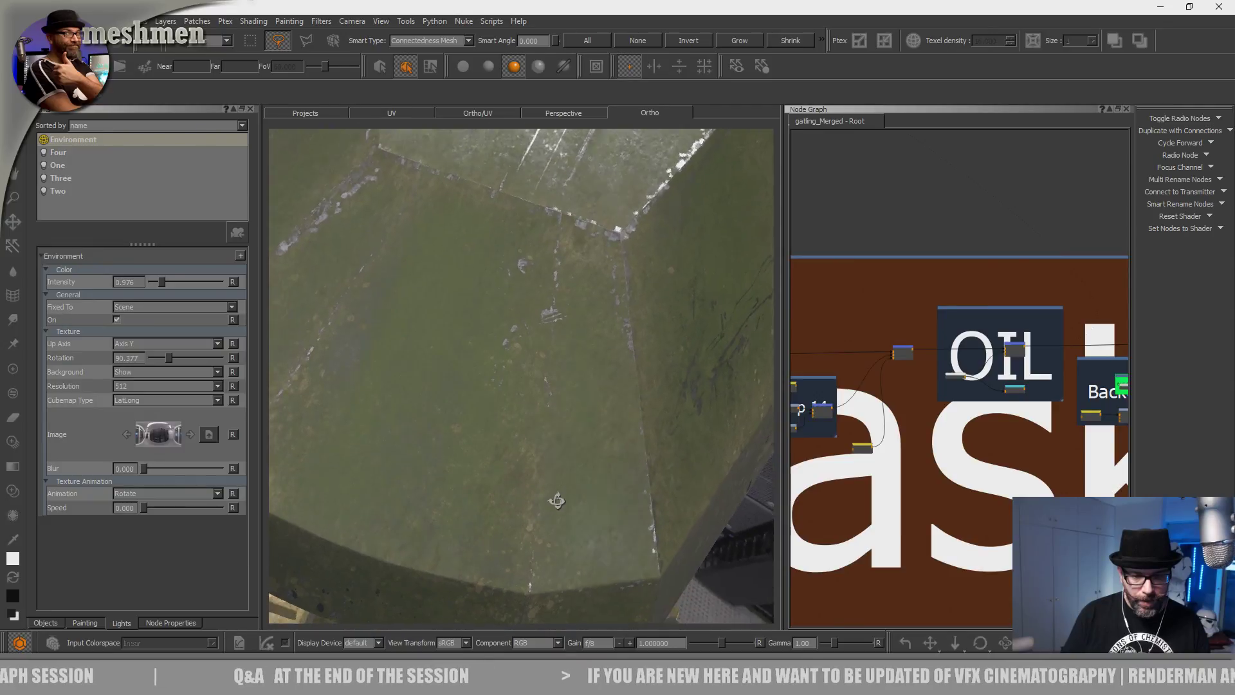
alt+middle_drag(551, 499, 541, 512)
alt+right_drag(540, 511, 522, 492)
mouse_move(522, 492)
alt+mouse_down()
mouse_move(474, 488)
mouse_move(510, 491)
mouse_move(493, 471)
mouse_move(508, 476)
alt+mouse_up()
Pan the Node Graph past PaintedMetal, Alloy and Red to the Dirt backdrop.
scroll(985, 363, down, 5)
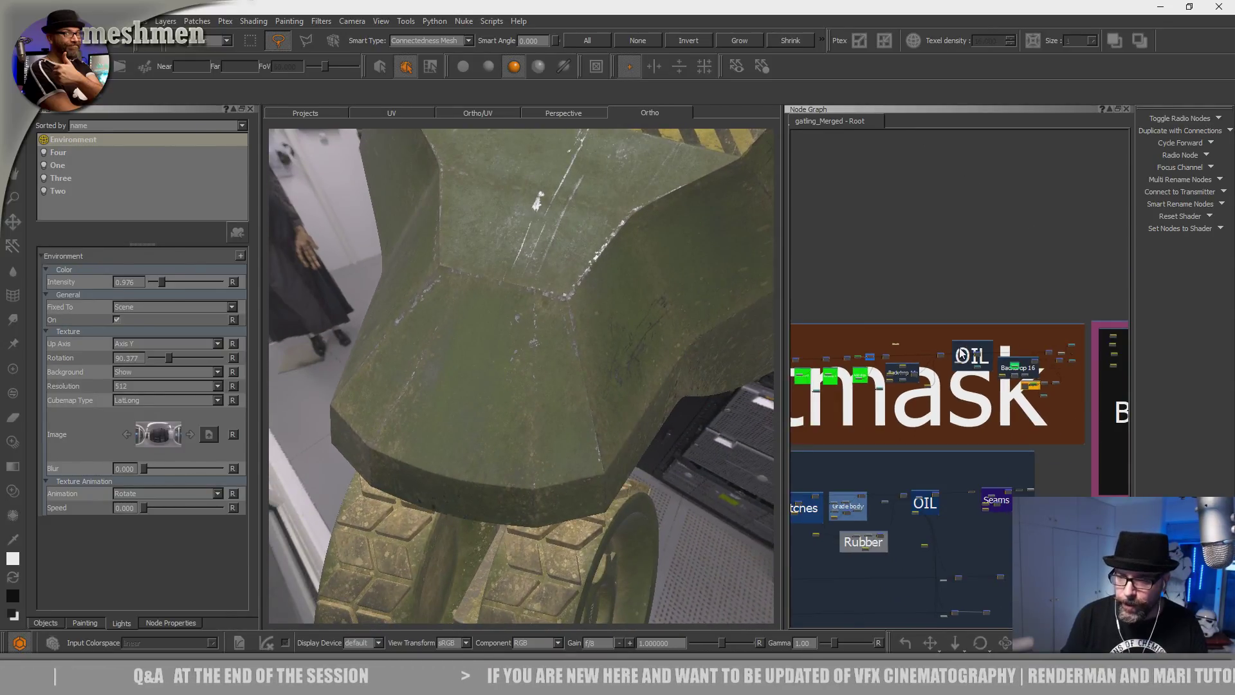
middle_drag(962, 340, 1017, 345)
drag(765, 390, 569, 385)
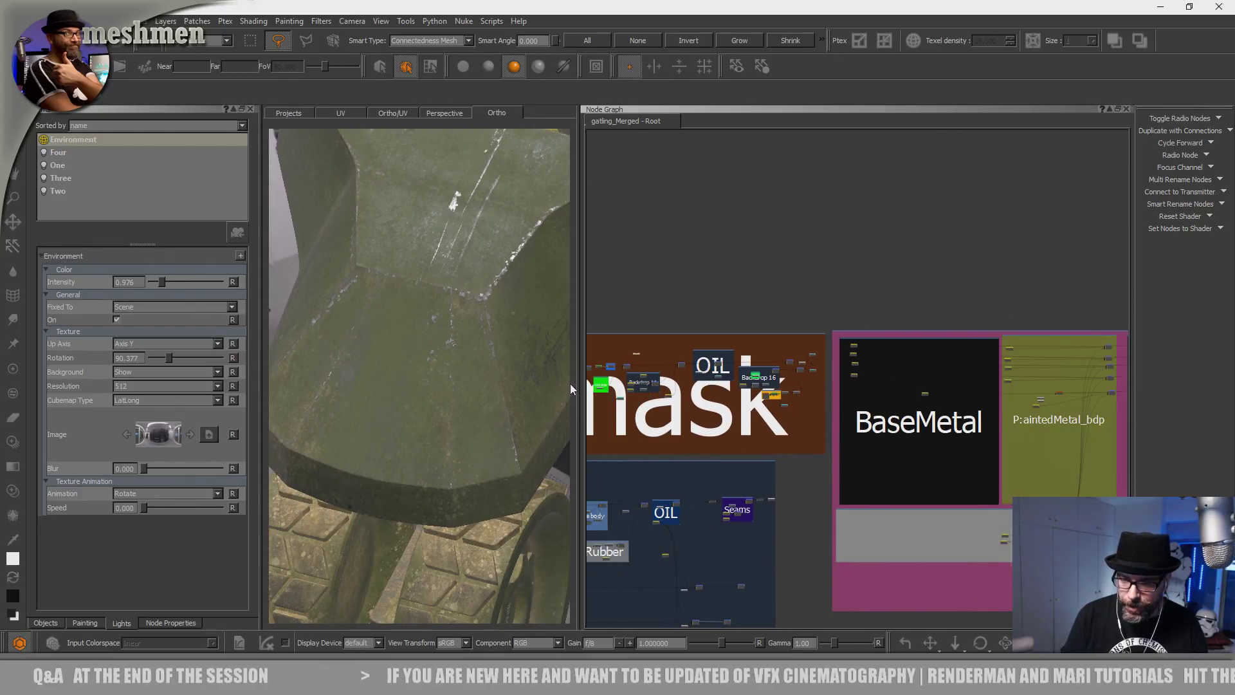
middle_drag(848, 315, 538, 323)
middle_drag(936, 319, 621, 299)
middle_drag(868, 298, 607, 308)
scroll(887, 297, up, 3)
Select the Bake Point 5 and Bake Point 7 nodes in the Node Graph.
scroll(884, 315, up, 6)
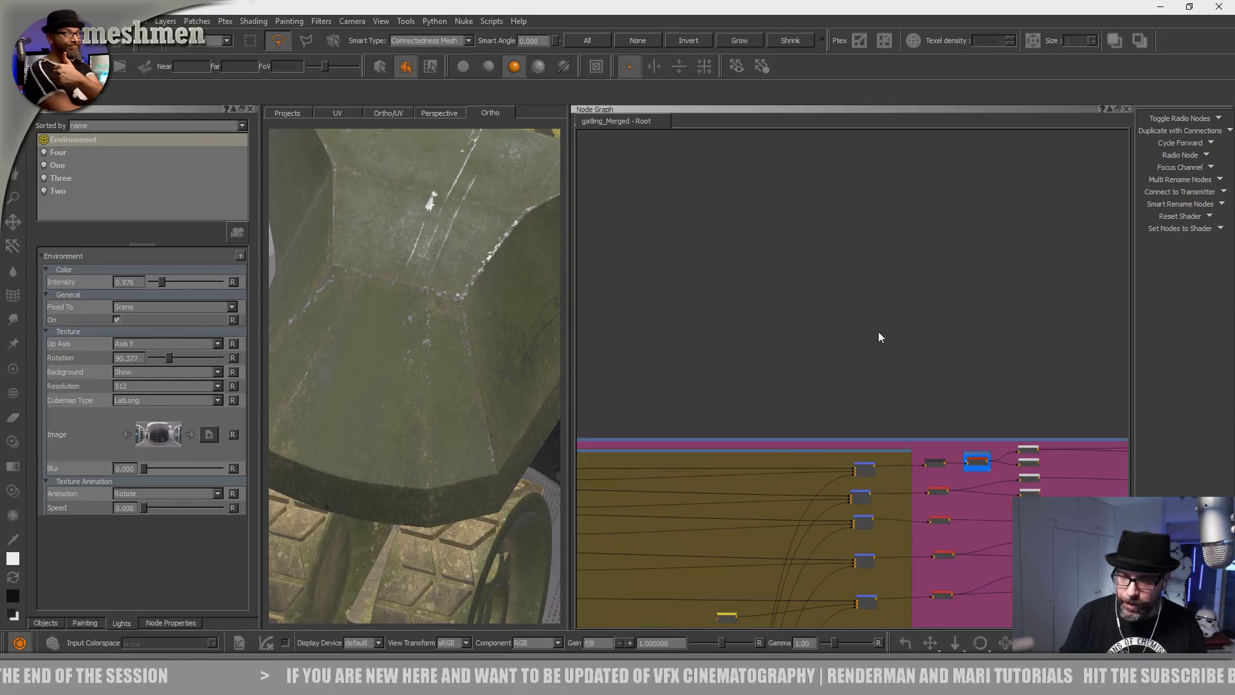
middle_drag(996, 505, 863, 360)
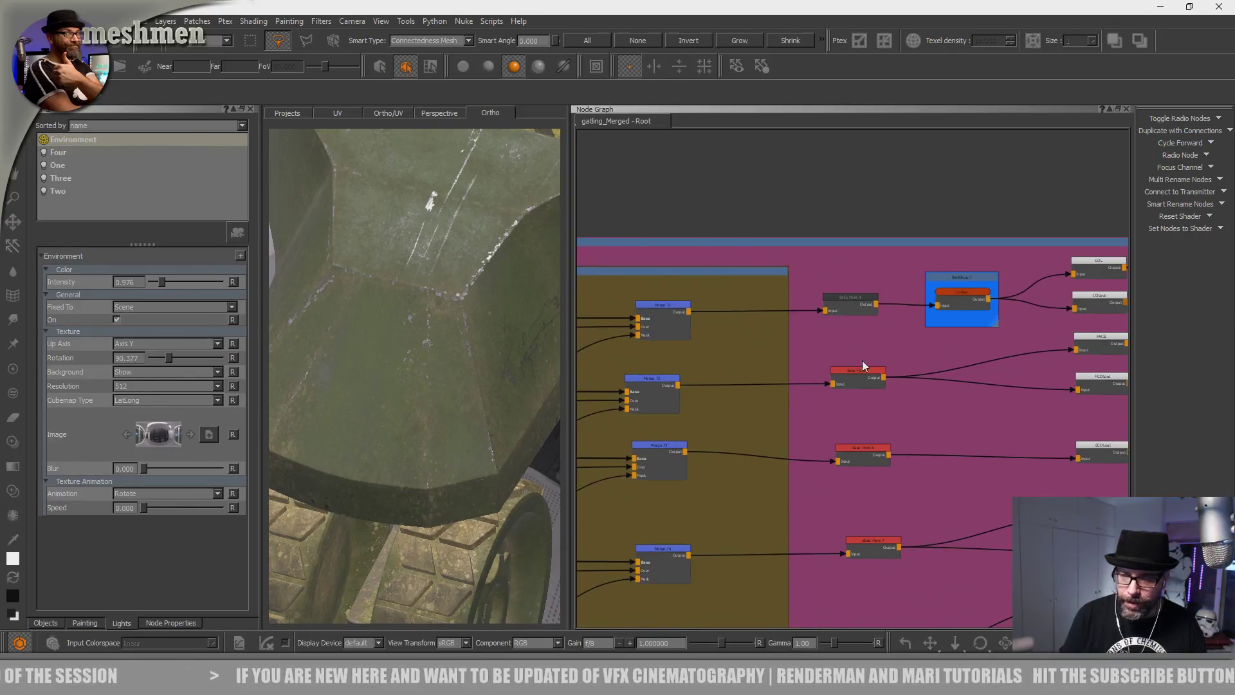
click(858, 370)
middle_drag(775, 360, 879, 346)
drag(1007, 355, 1004, 355)
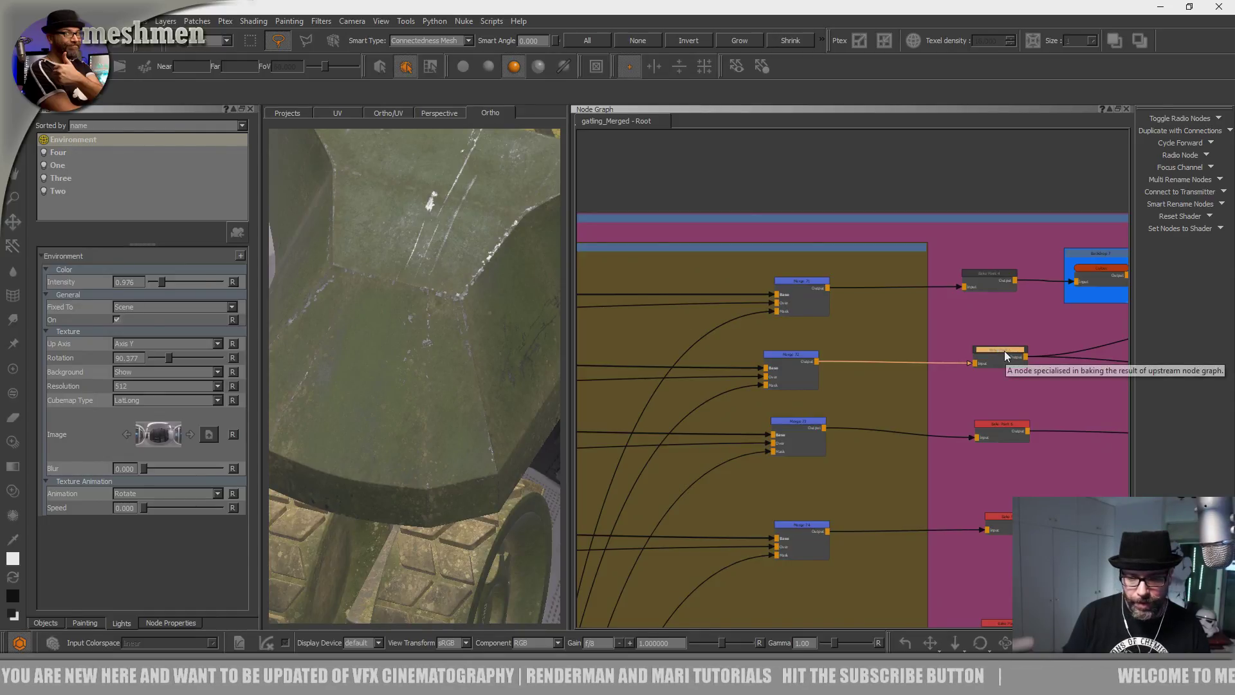
drag(1005, 350, 998, 347)
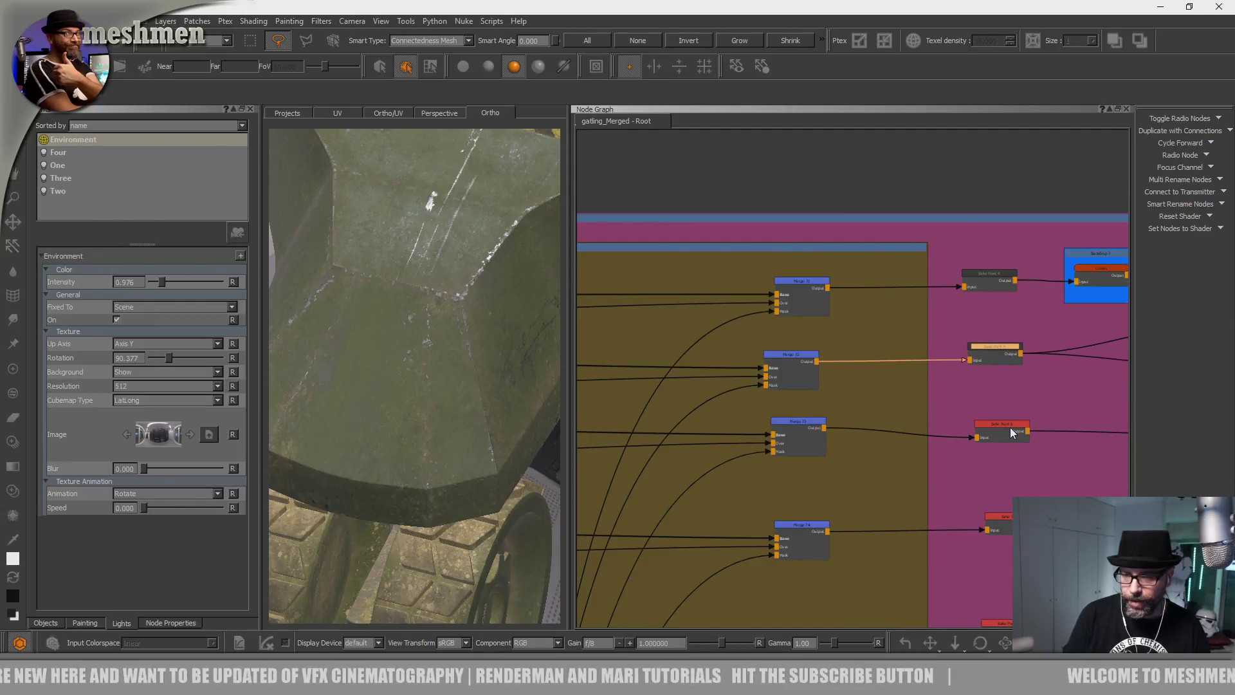
alt+drag(466, 450, 533, 438)
middle_drag(974, 367, 926, 269)
middle_drag(868, 436, 645, 461)
click(746, 445)
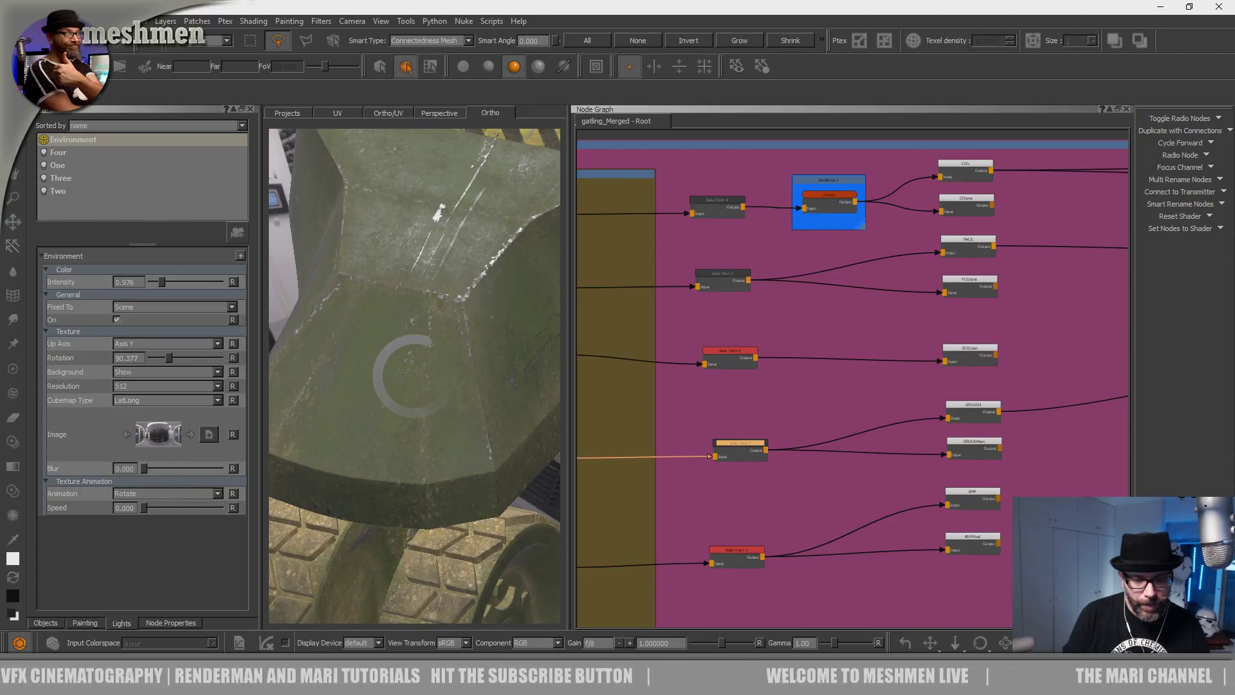
Orbit and zoom the 3D view to frame the striped hull.
alt+drag(502, 398, 490, 450)
alt+right_drag(490, 450, 504, 471)
alt+drag(504, 471, 429, 456)
alt+right_drag(430, 455, 410, 430)
mouse_move(410, 430)
alt+mouse_down()
mouse_move(455, 410)
mouse_move(409, 421)
alt+mouse_up()
alt+right_drag(409, 421, 411, 447)
alt+drag(411, 447, 489, 431)
alt+right_drag(488, 430, 427, 413)
alt+drag(427, 414, 425, 419)
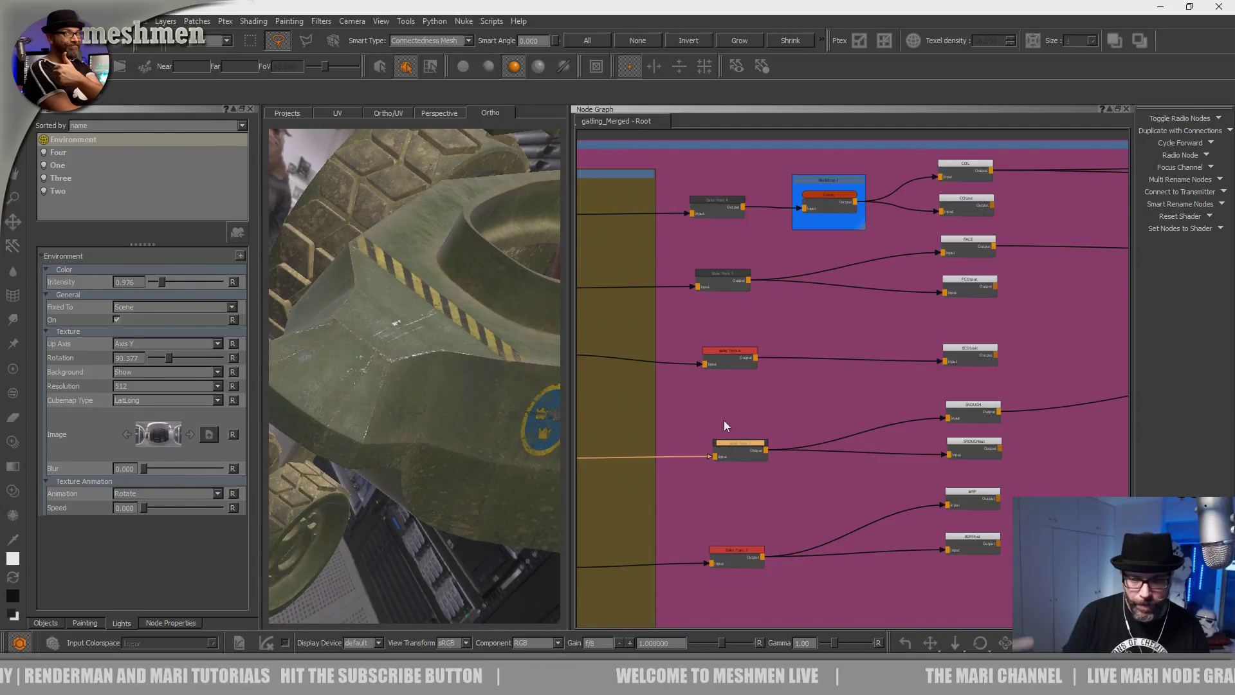
Show the dirtMask radio node's greyscale output on the vehicle.
scroll(712, 453, down, 3)
scroll(710, 444, down, 2)
middle_drag(813, 391, 845, 378)
middle_drag(836, 354, 940, 94)
middle_drag(899, 350, 981, 160)
scroll(816, 405, up, 4)
scroll(813, 423, up, 3)
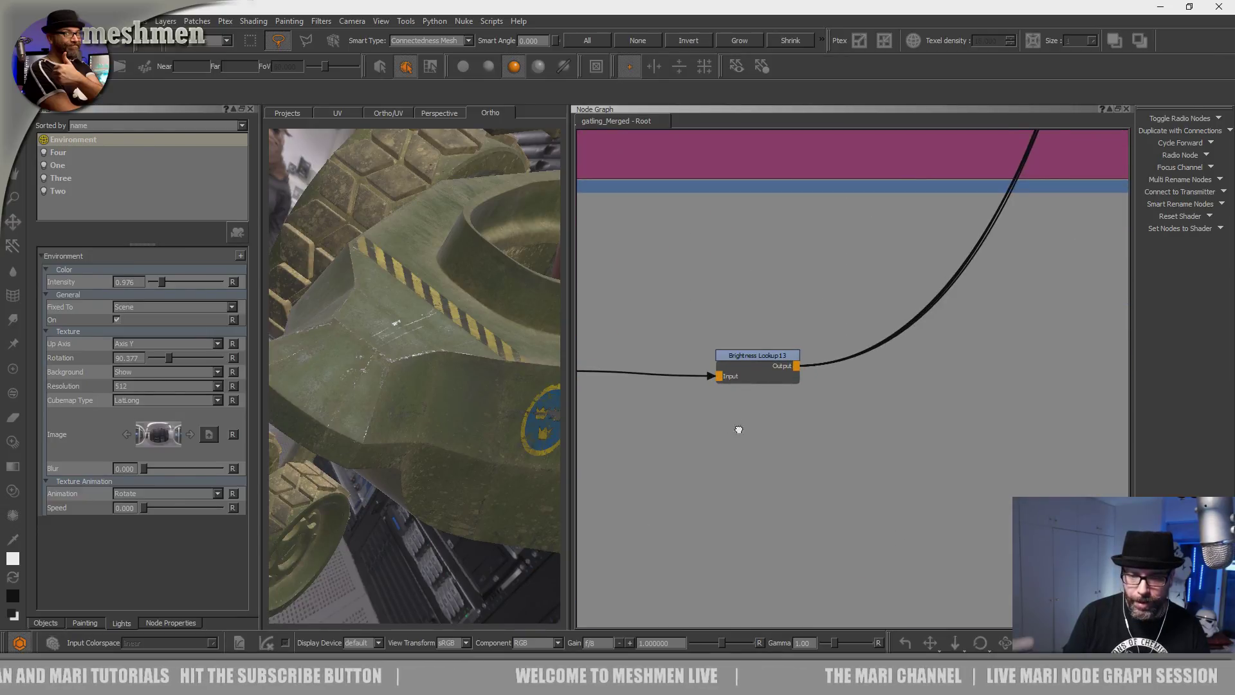
middle_drag(726, 425, 921, 434)
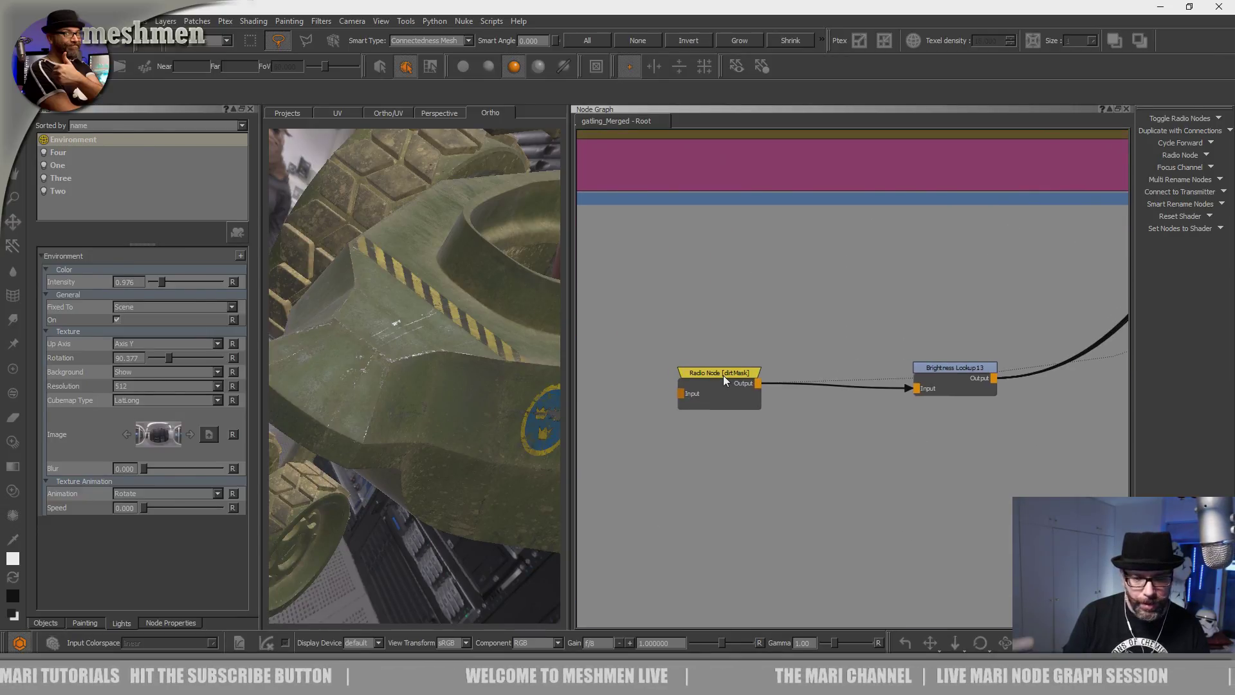
mouse_move(444, 428)
alt+mouse_down()
mouse_move(384, 427)
mouse_move(432, 440)
alt+mouse_up()
Pan the Node Graph back through the Dirt backdrop to the merge and channel nodes.
scroll(692, 348, down, 6)
middle_drag(874, 186, 728, 444)
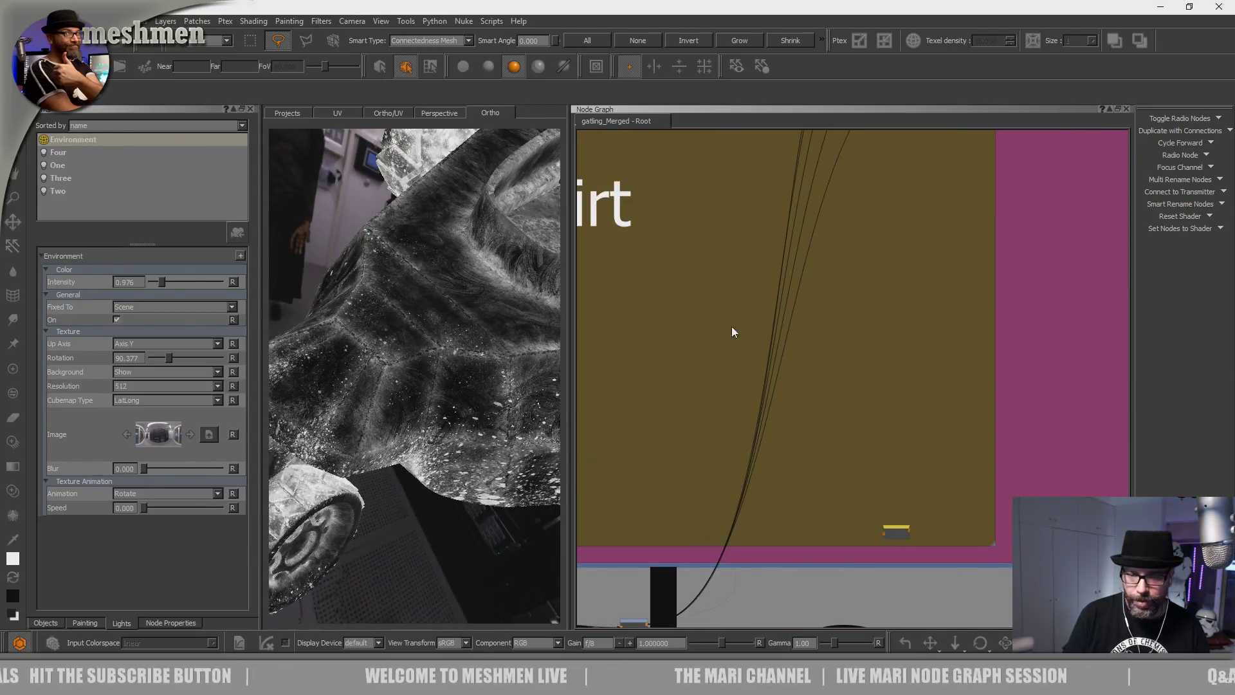
alt+drag(442, 446, 428, 444)
alt+middle_drag(484, 343, 479, 509)
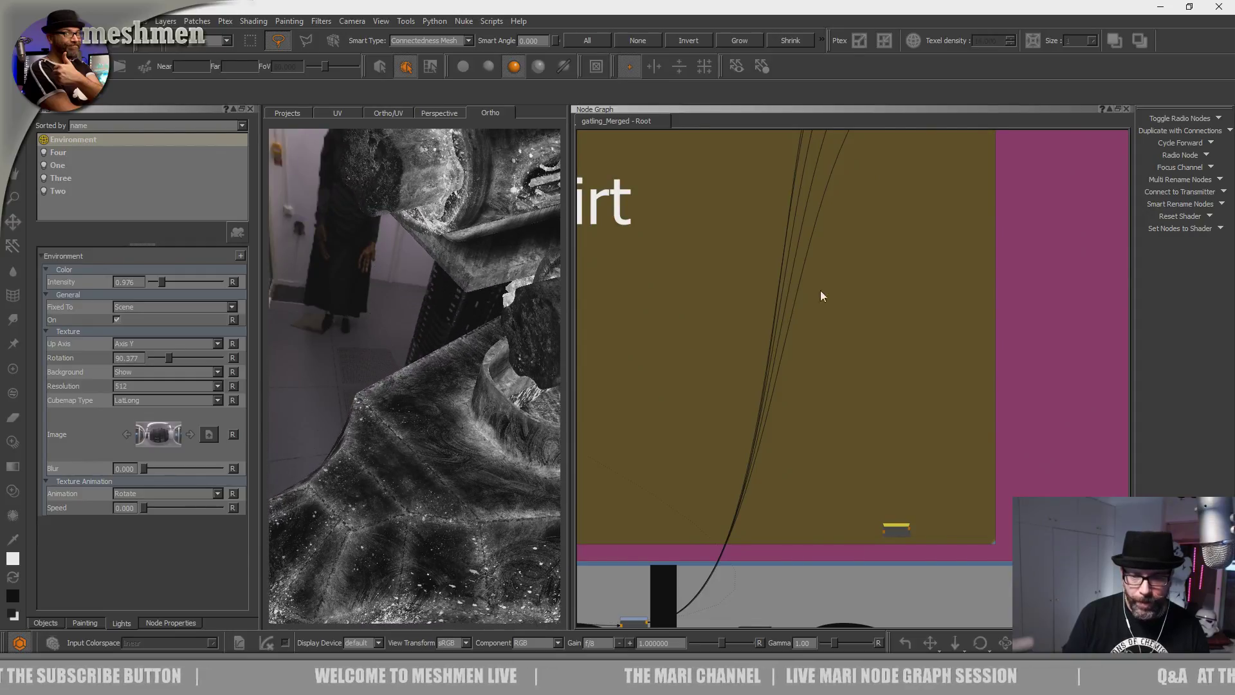
middle_drag(841, 160, 823, 431)
middle_drag(829, 335, 673, 373)
alt+drag(443, 319, 418, 336)
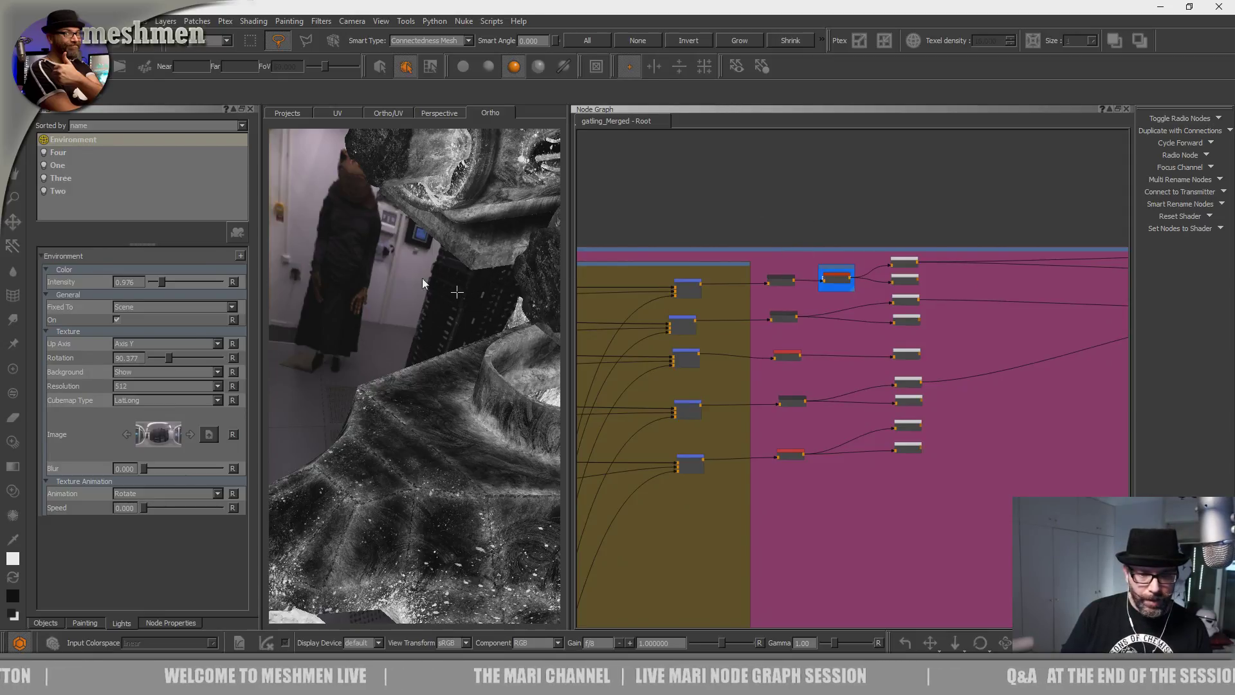
Switch the viewport back to the AiStandard shader and widen the 3D view.
key(h)
click(353, 281)
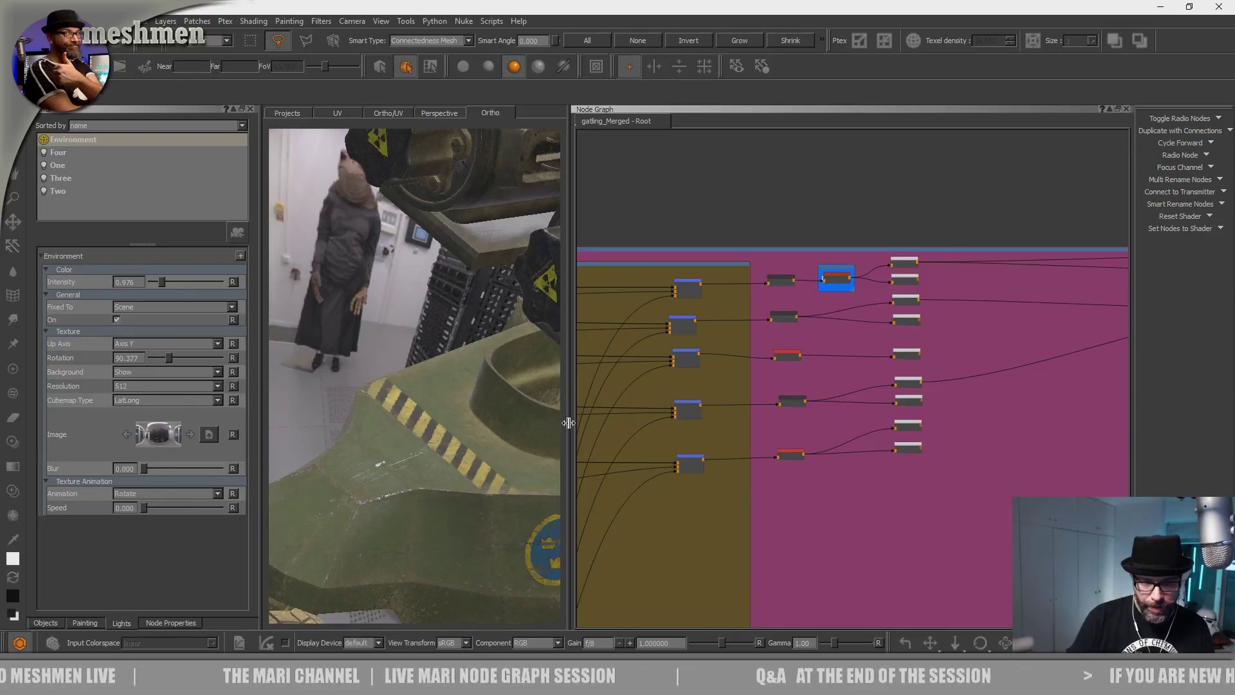
drag(564, 422, 454, 421)
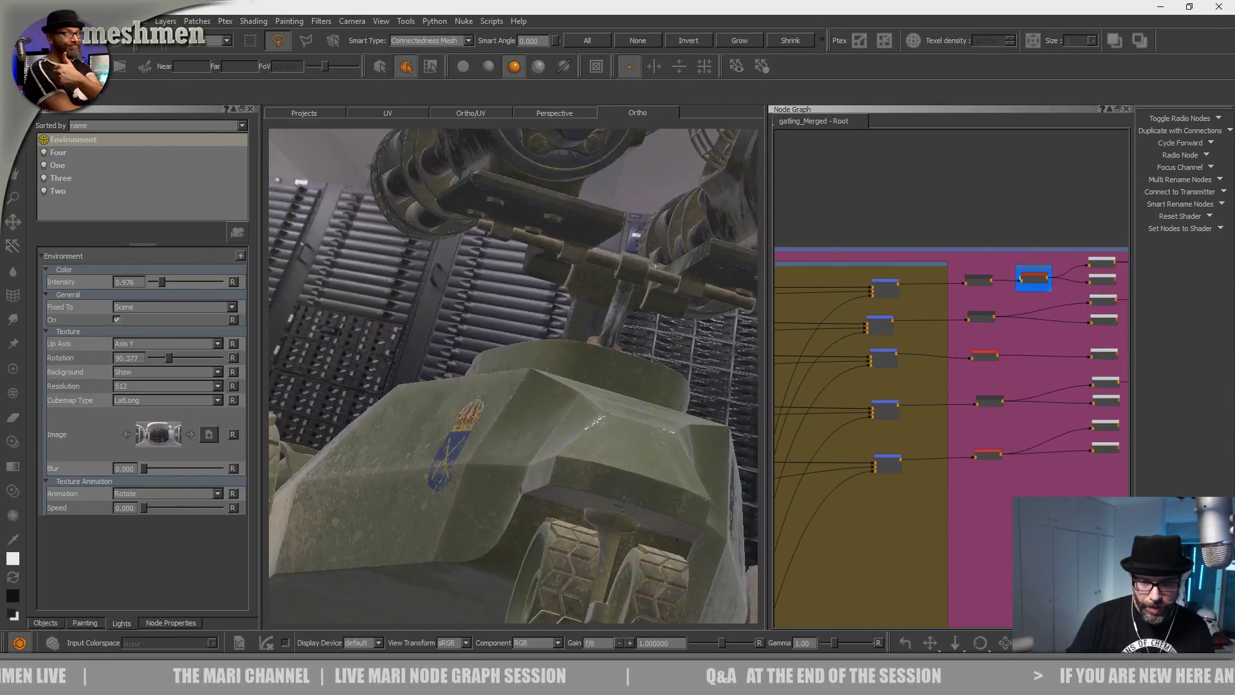
Orbit around the vehicle to the SWEDISH ARMY gun drum and barrels.
alt+right_drag(454, 421, 533, 427)
alt+drag(450, 427, 515, 450)
alt+middle_drag(514, 450, 412, 572)
alt+right_drag(512, 427, 551, 431)
alt+drag(491, 430, 413, 499)
alt+middle_drag(414, 498, 276, 582)
alt+middle_drag(534, 447, 334, 579)
alt+drag(508, 459, 577, 514)
Inspect the gatling cylinder and barrels up close from above, toward the serial number.
alt+middle_drag(554, 418, 495, 230)
alt+right_drag(550, 397, 598, 409)
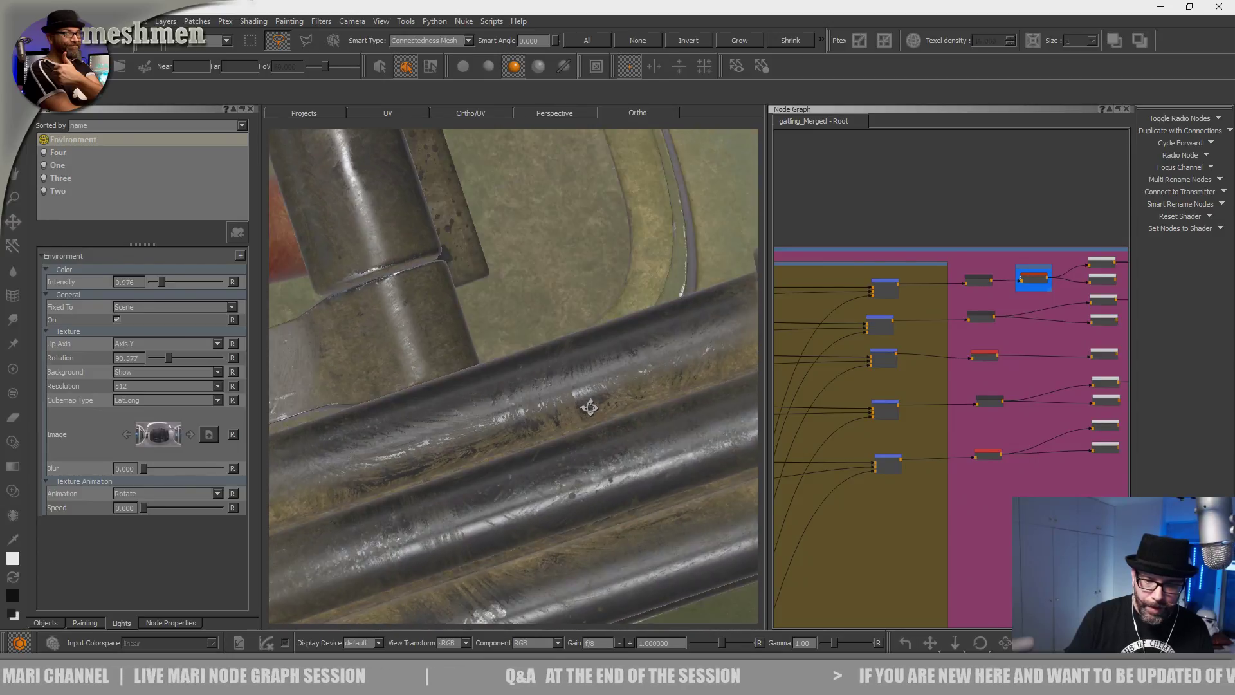
alt+drag(588, 407, 590, 407)
alt+right_drag(543, 410, 505, 409)
alt+drag(495, 411, 584, 450)
alt+right_drag(584, 450, 614, 463)
alt+drag(614, 463, 592, 464)
alt+middle_drag(592, 465, 499, 421)
alt+right_drag(499, 422, 434, 419)
alt+drag(434, 420, 513, 410)
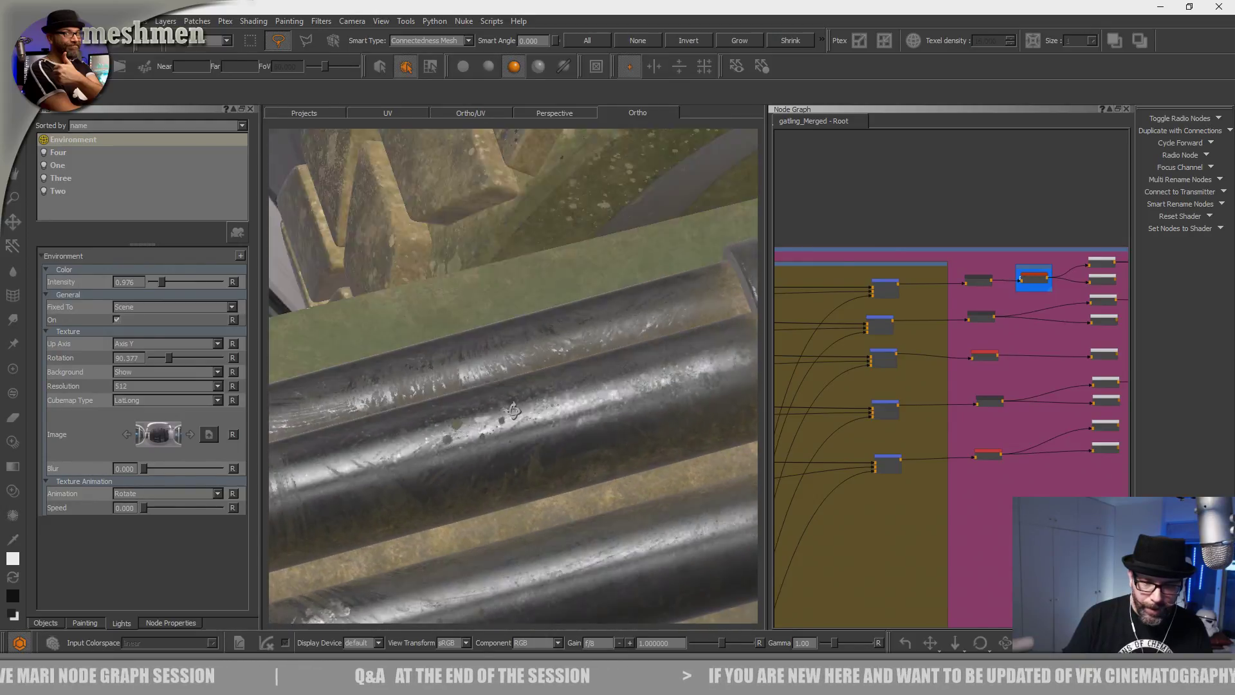
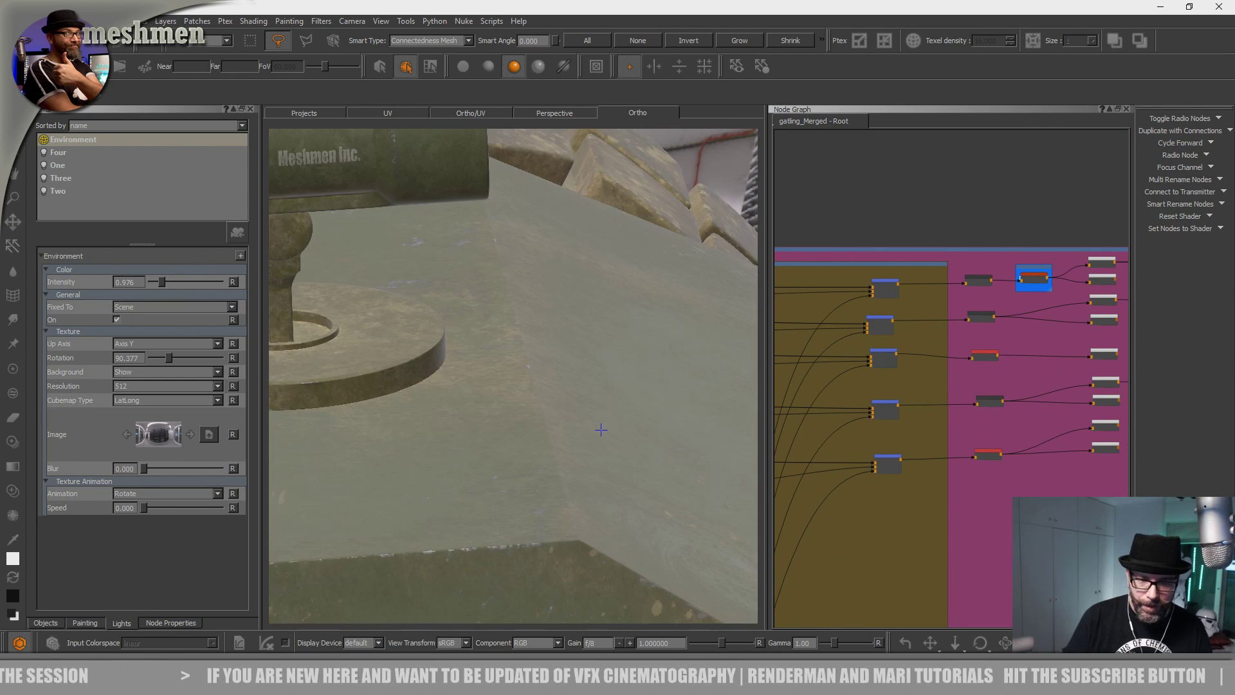
Orbit and zoom around the turret top, barrels and vehicle front.
middle_drag(524, 411, 549, 420)
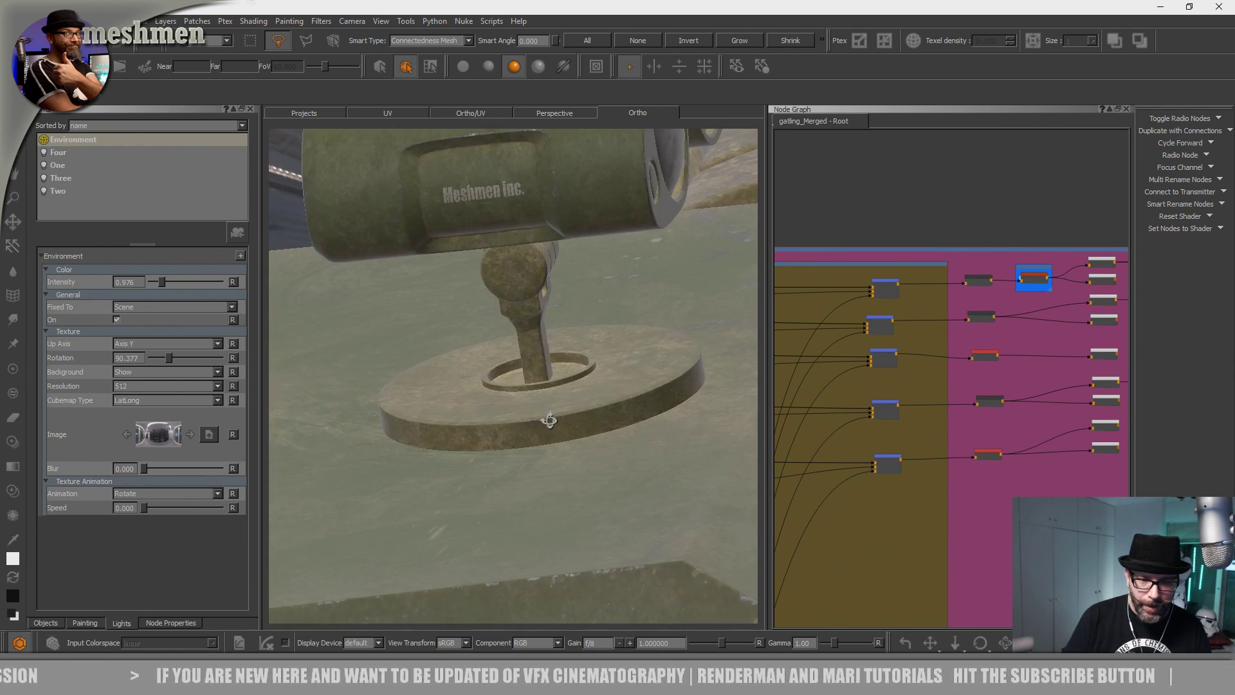
middle_drag(436, 412, 564, 412)
right_drag(563, 413, 561, 455)
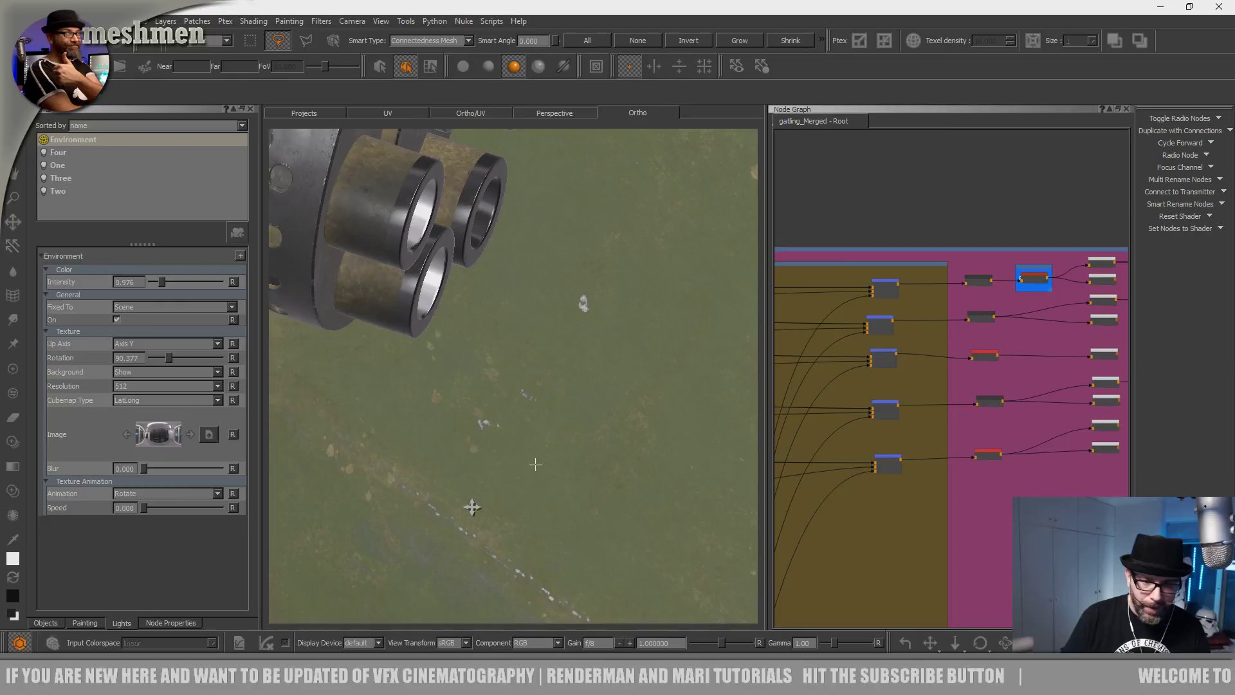
alt+right_drag(342, 459, 311, 433)
alt+drag(311, 432, 595, 411)
alt+right_drag(595, 411, 593, 476)
alt+drag(593, 476, 568, 433)
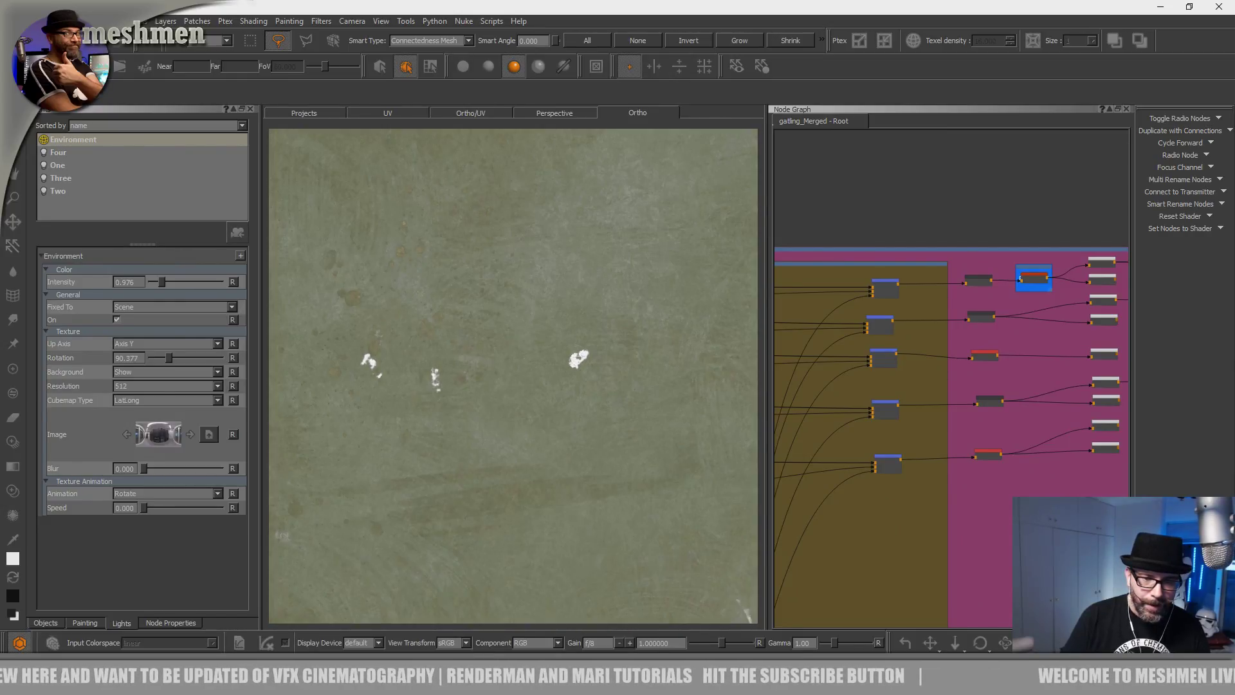
alt+right_drag(747, 614, 452, 414)
alt+drag(449, 400, 545, 414)
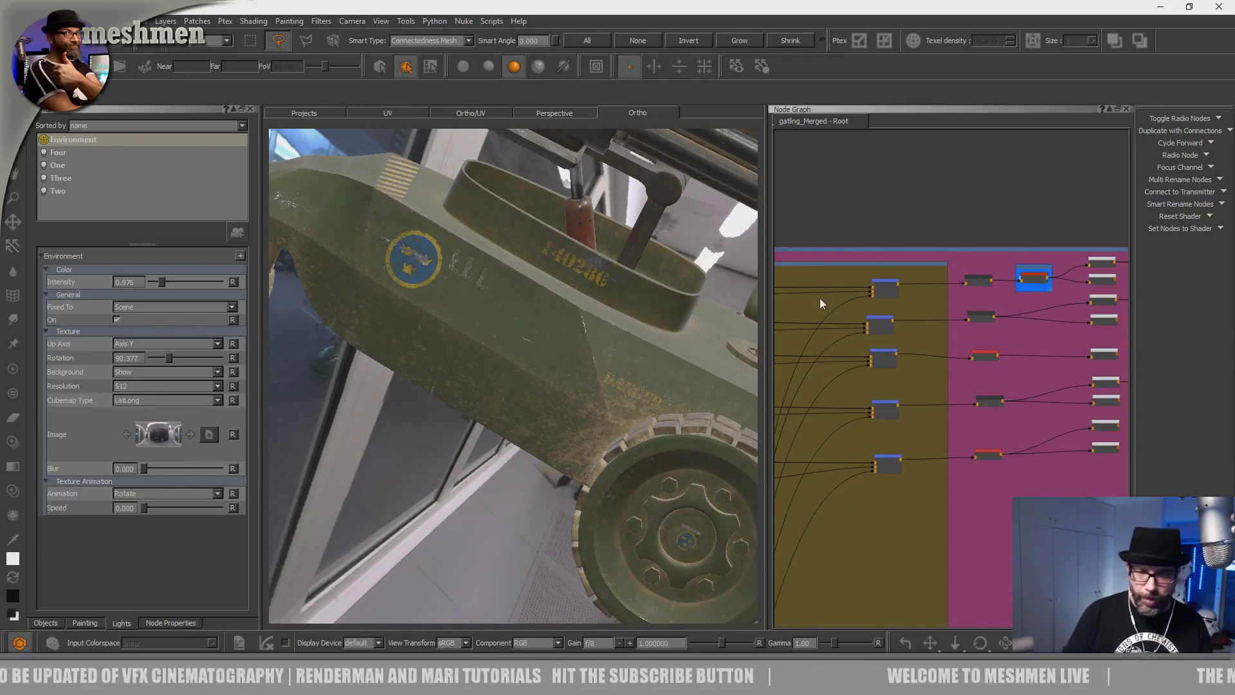
alt+drag(539, 353, 510, 353)
Navigate the Node Graph past the material and Dirtmask backdrops to the Add drips nodes.
scroll(510, 353, down, 3)
scroll(910, 237, down, 8)
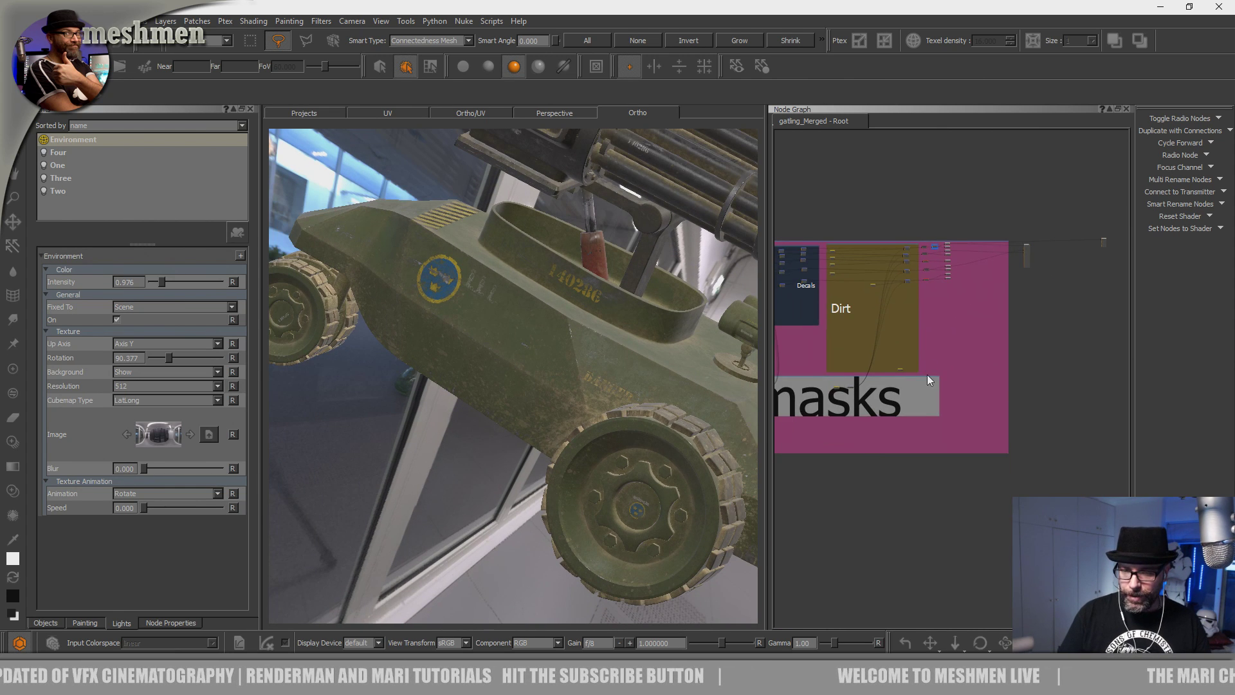
middle_drag(927, 377, 1157, 365)
middle_drag(926, 355, 1129, 376)
middle_drag(905, 336, 1229, 307)
middle_drag(859, 260, 1018, 293)
scroll(970, 289, up, 4)
middle_drag(842, 238, 1019, 225)
scroll(1024, 241, up, 5)
middle_drag(1062, 279, 898, 249)
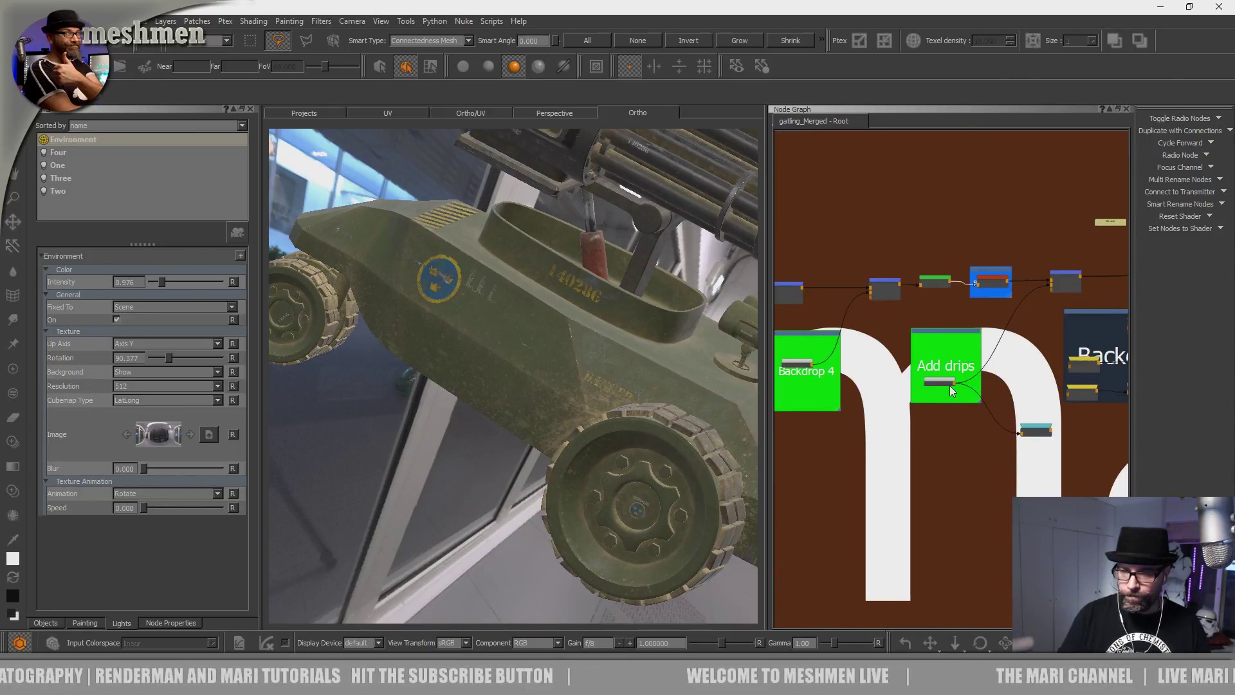
View the Add drips mask on the model, inspect the hull splatter, and widen the 3D view.
key(1)
mouse_move(547, 412)
alt+mouse_down()
mouse_move(515, 385)
mouse_move(476, 379)
alt+mouse_up()
mouse_move(515, 398)
alt+right_down()
mouse_move(444, 441)
mouse_move(470, 431)
alt+right_up()
mouse_move(469, 431)
alt+mouse_down()
mouse_move(501, 411)
mouse_move(473, 466)
mouse_move(474, 510)
mouse_move(483, 488)
alt+mouse_up()
alt+right_drag(457, 482, 514, 475)
drag(766, 355, 990, 338)
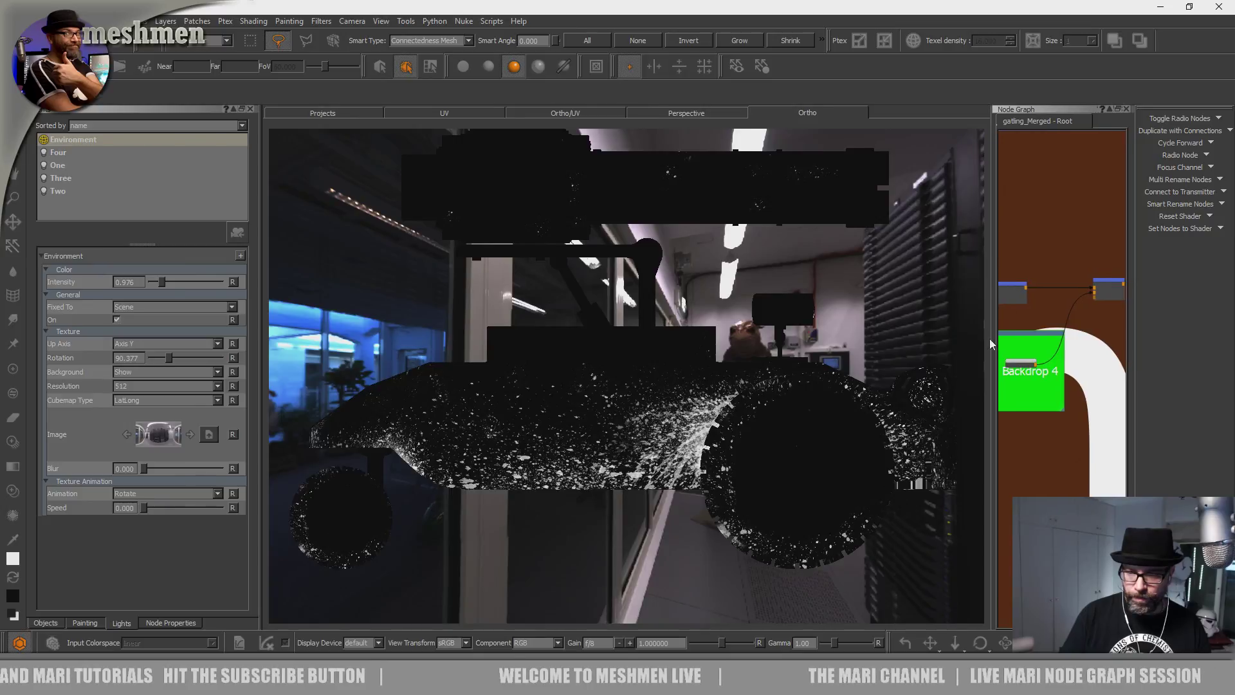
Open the AddOil node's properties and frame the hull in the 3D view.
double_click(1021, 363)
alt+drag(647, 431, 725, 441)
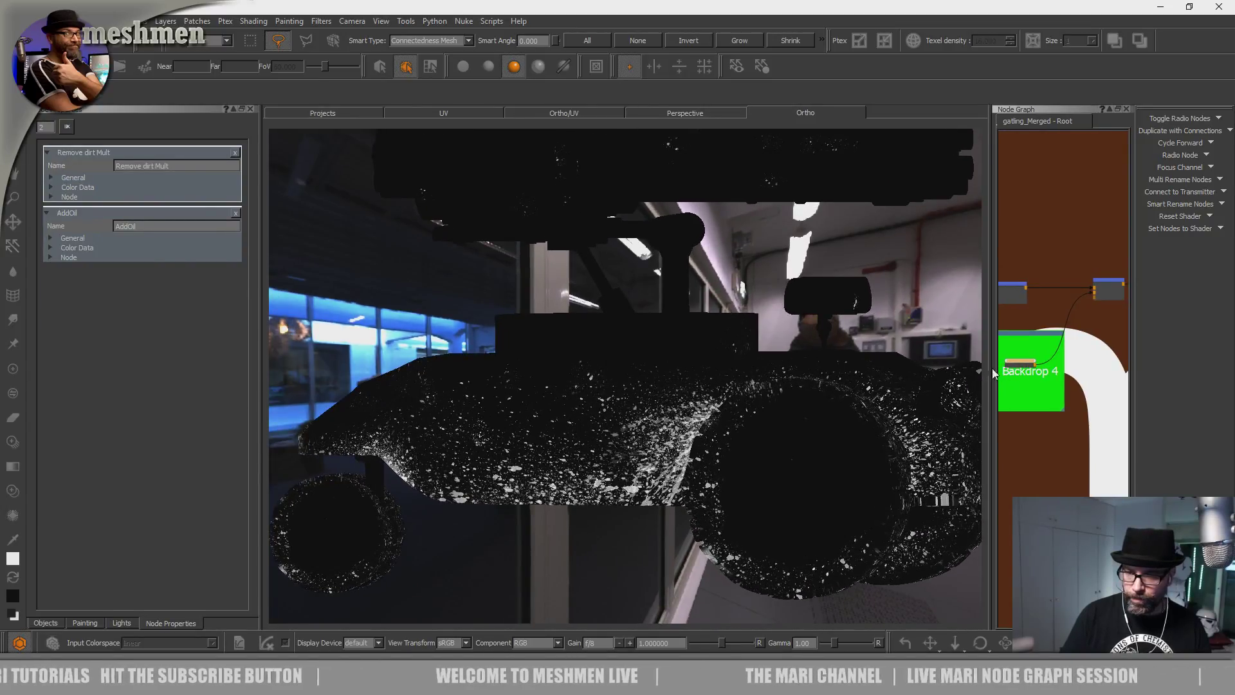
drag(991, 366, 994, 366)
alt+drag(763, 386, 751, 386)
alt+middle_drag(643, 450, 671, 383)
alt+right_drag(672, 384, 723, 390)
Switch to Paint Through, load a SplatterShot image as the source, and rotate it clockwise.
key(u)
alt+middle_drag(645, 417, 687, 452)
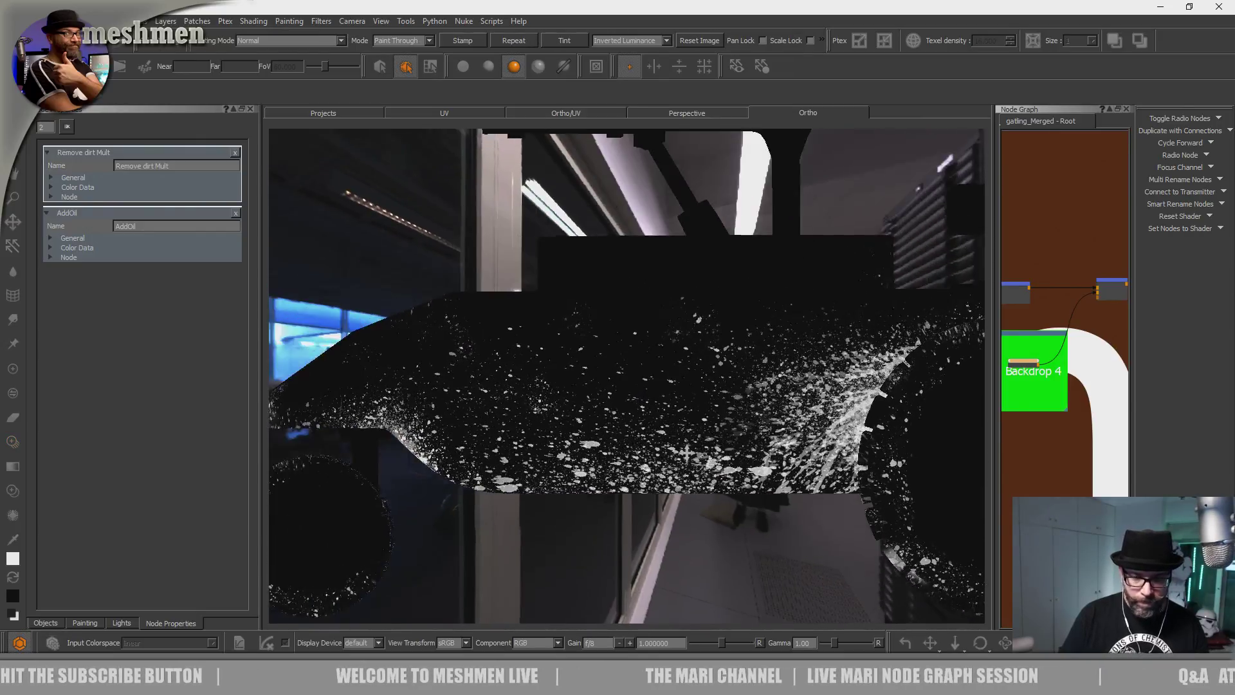
alt+right_drag(687, 452, 702, 451)
key(i)
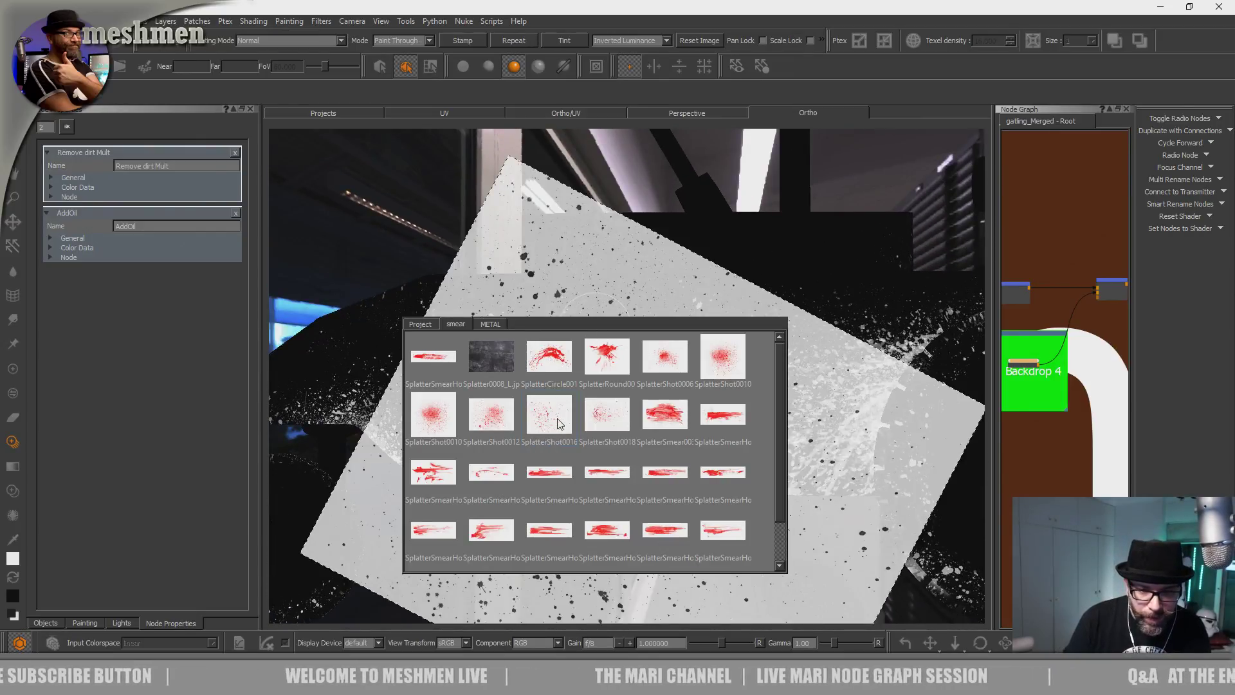
drag(620, 423, 614, 298)
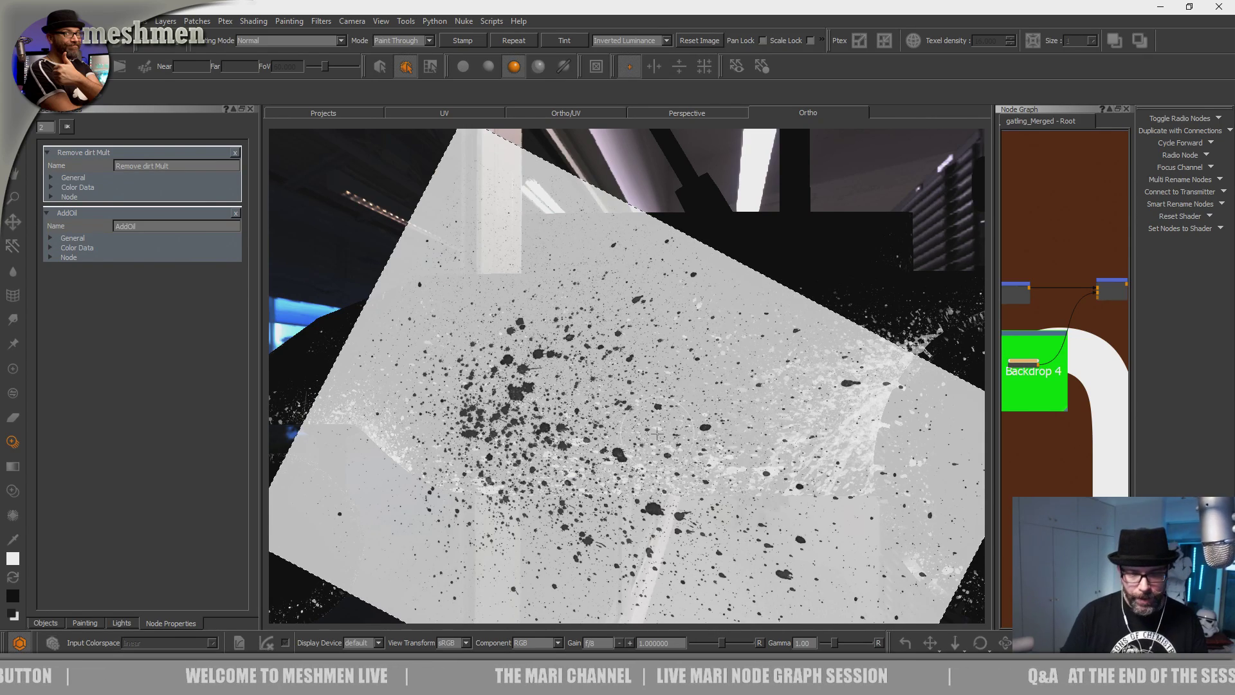
click(656, 433)
ctrl+drag(534, 516, 579, 257)
alt+middle_drag(633, 333, 721, 316)
Move the view along the lower hull and around the arm to the tire.
alt+right_drag(694, 308, 738, 292)
alt+middle_drag(579, 331, 827, 372)
alt+drag(827, 372, 894, 411)
alt+right_drag(675, 373, 713, 378)
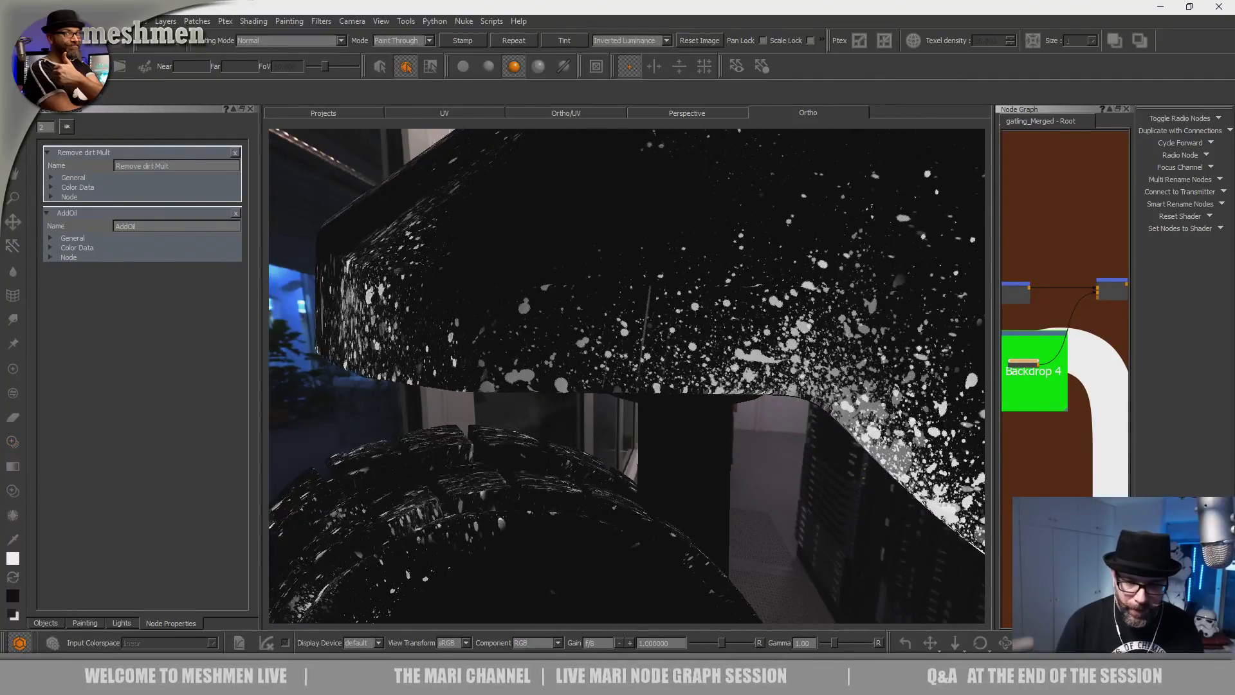
alt+drag(712, 378, 612, 419)
alt+middle_drag(612, 418, 664, 243)
alt+drag(664, 243, 630, 402)
alt+right_drag(631, 402, 701, 418)
alt+middle_drag(599, 514, 586, 355)
mouse_move(585, 355)
alt+mouse_down()
mouse_move(607, 421)
mouse_move(527, 443)
mouse_move(611, 488)
mouse_move(632, 533)
mouse_move(640, 399)
mouse_move(647, 427)
alt+mouse_up()
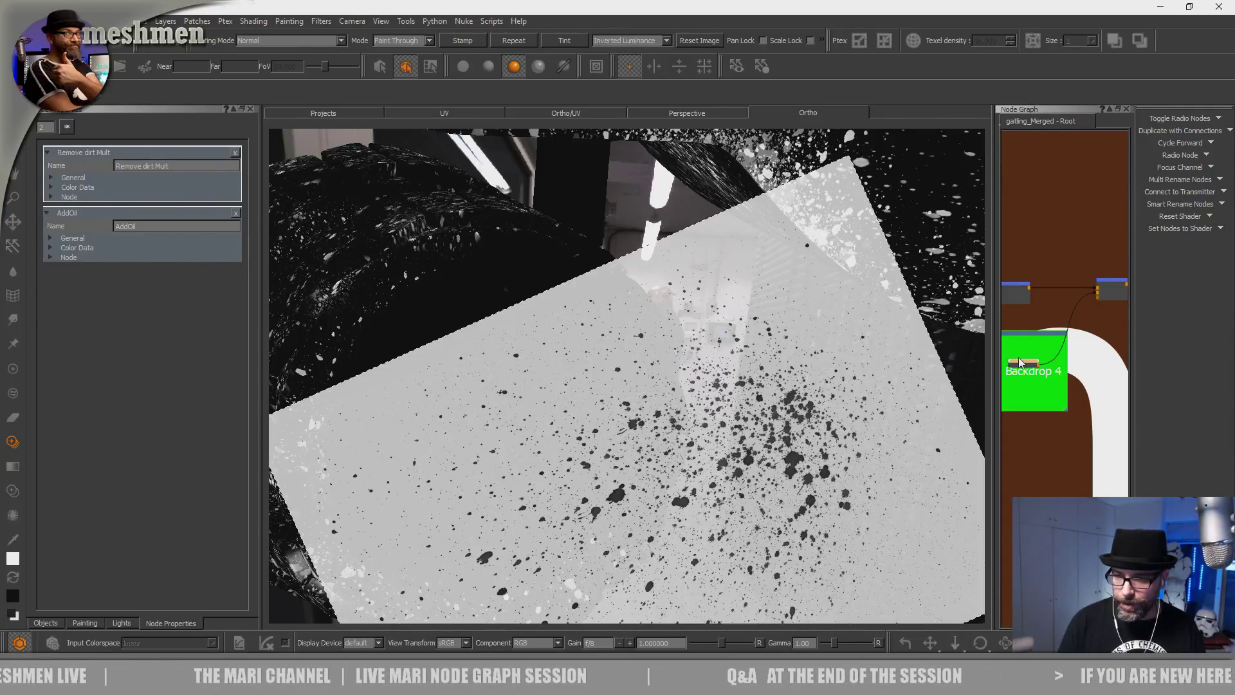
Center the Add drips nodes in the Node Graph.
middle_drag(1096, 288, 1046, 293)
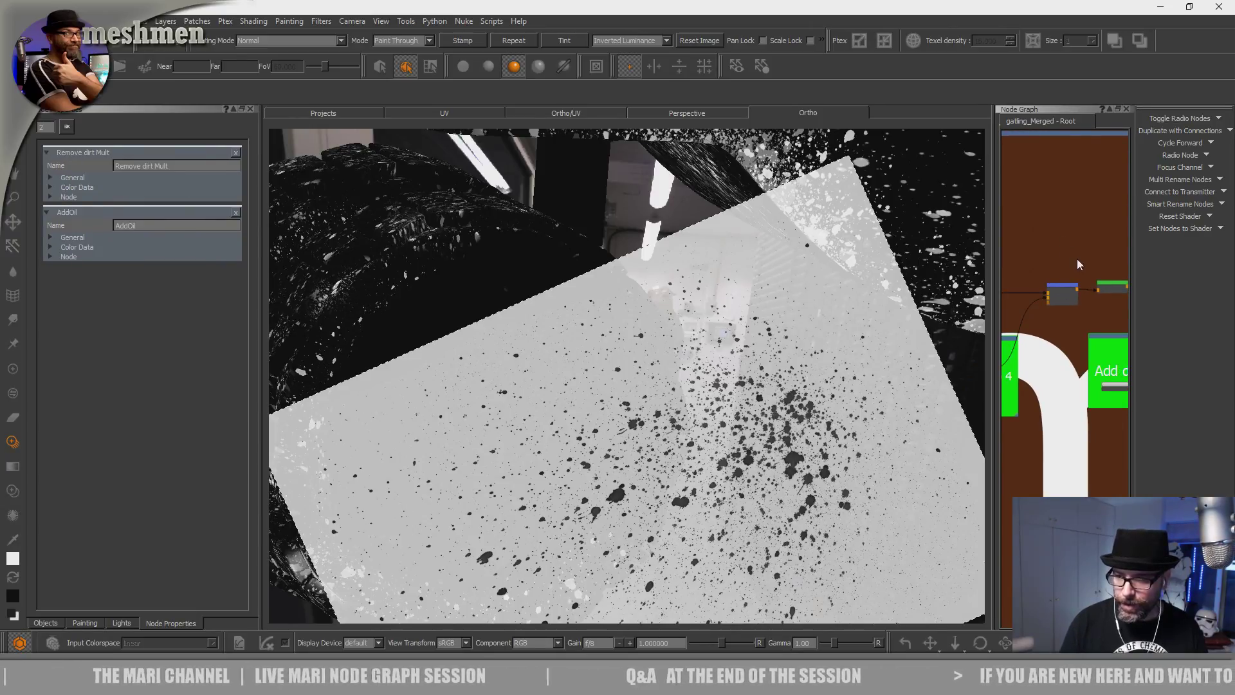
scroll(1052, 247, down, 2)
middle_drag(1053, 246, 1018, 251)
middle_drag(1093, 273, 1046, 303)
Open the add drips node's properties and reselect it in the Node Graph.
double_click(1040, 367)
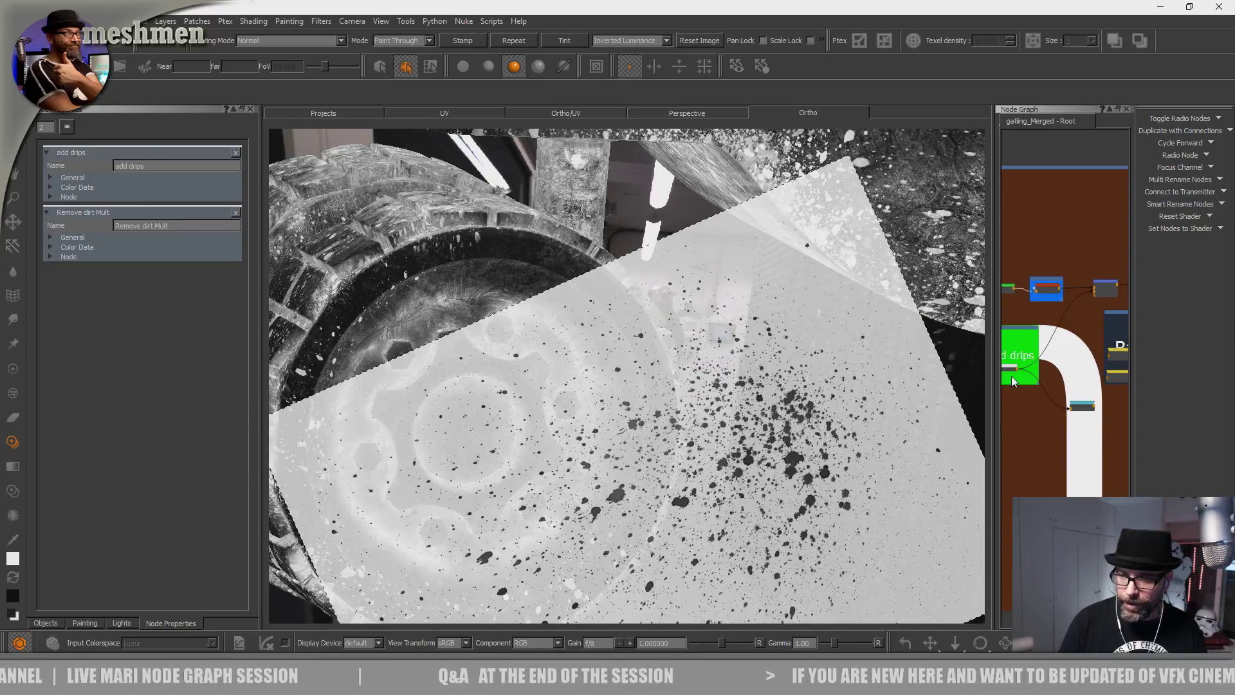
drag(1010, 369, 1061, 355)
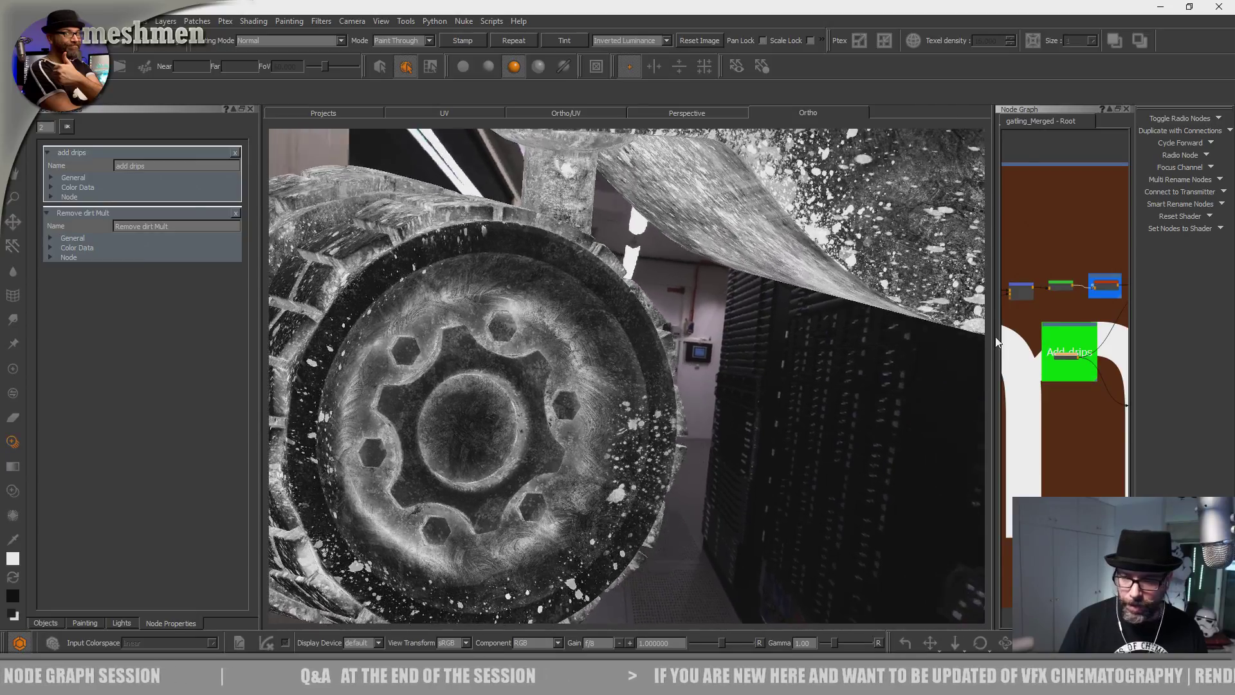
middle_drag(1127, 251, 1049, 260)
click(1089, 290)
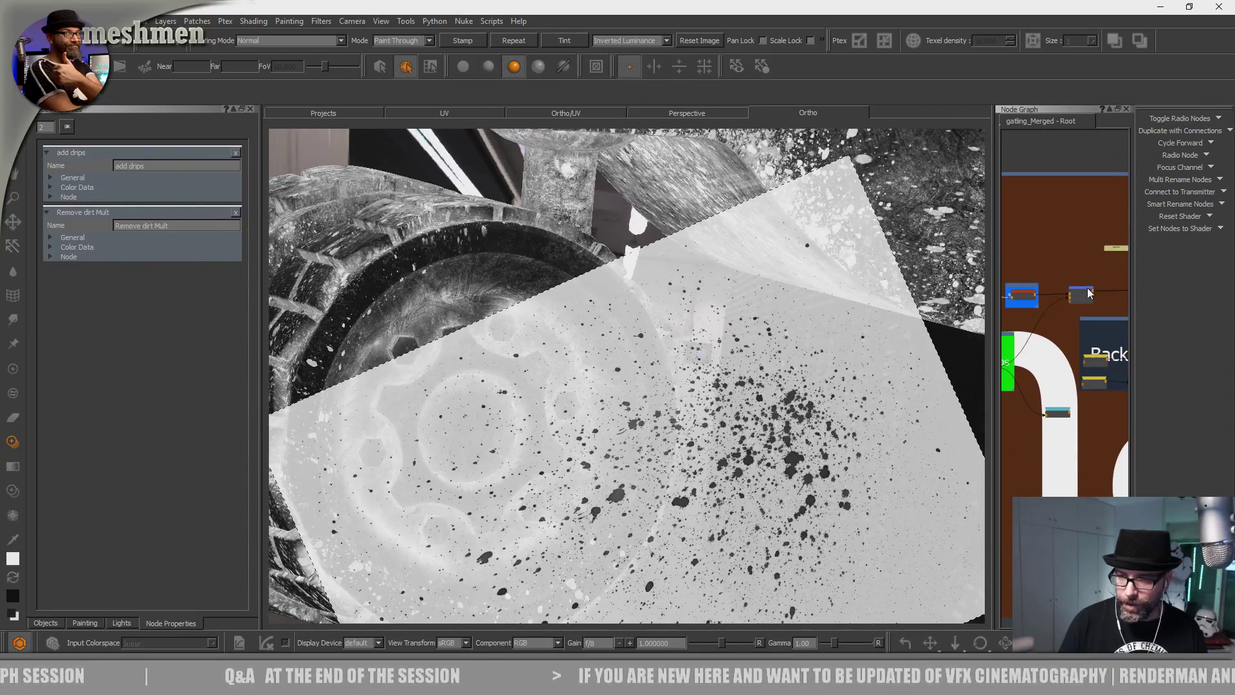
middle_drag(1009, 421, 1042, 384)
click(1033, 364)
Position the splatter stencil over the wheel and paint splatter on its lower part.
mouse_move(753, 387)
alt+mouse_down()
mouse_move(724, 331)
mouse_move(605, 401)
mouse_move(611, 418)
alt+mouse_up()
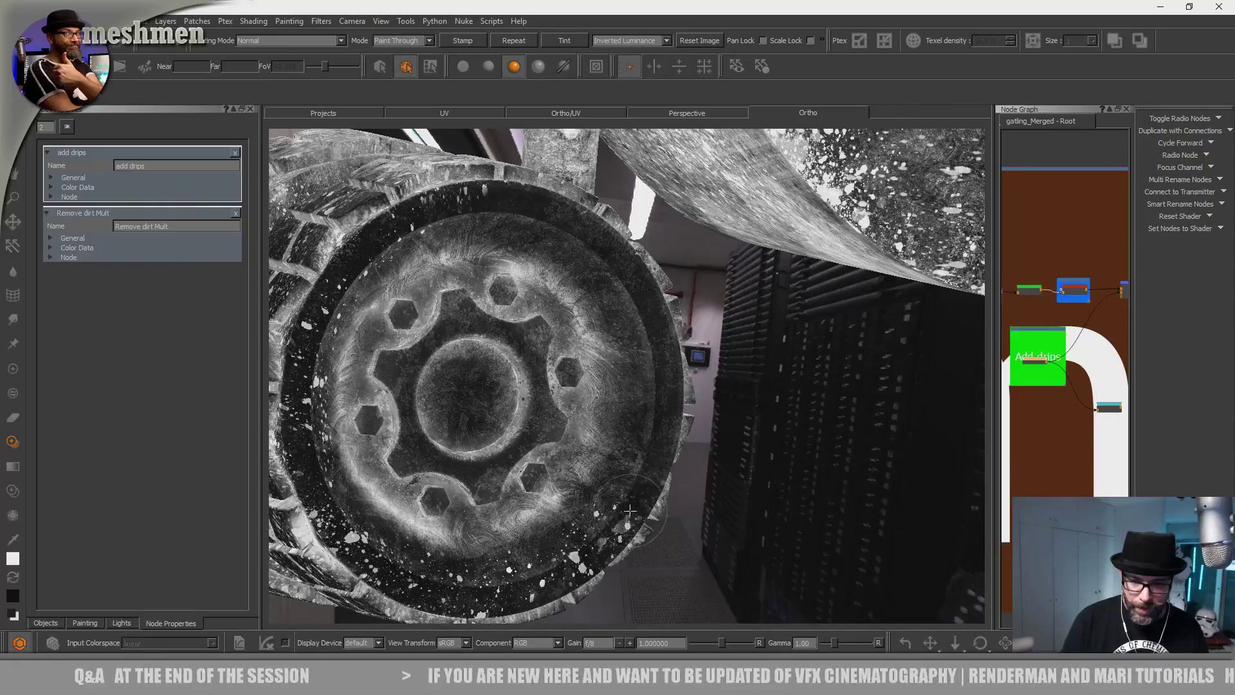
alt+drag(653, 336, 614, 412)
mouse_move(612, 449)
shift+middle_down()
mouse_move(525, 450)
mouse_move(540, 501)
shift+middle_up()
drag(540, 500, 382, 498)
drag(381, 338, 445, 255)
shift+middle_drag(476, 441, 371, 283)
mouse_move(371, 284)
mouse_down()
mouse_move(362, 428)
mouse_move(419, 432)
mouse_up()
Turn the wheel face-on and paint splatter across its lower right and face.
alt+middle_drag(419, 433, 490, 422)
mouse_move(425, 454)
alt+mouse_down()
mouse_move(450, 456)
mouse_move(496, 394)
mouse_move(504, 475)
alt+mouse_up()
alt+drag(539, 391, 449, 312)
drag(638, 486, 638, 505)
mouse_move(643, 496)
ctrl+mouse_down()
mouse_move(653, 469)
mouse_move(666, 492)
mouse_move(604, 598)
ctrl+mouse_up()
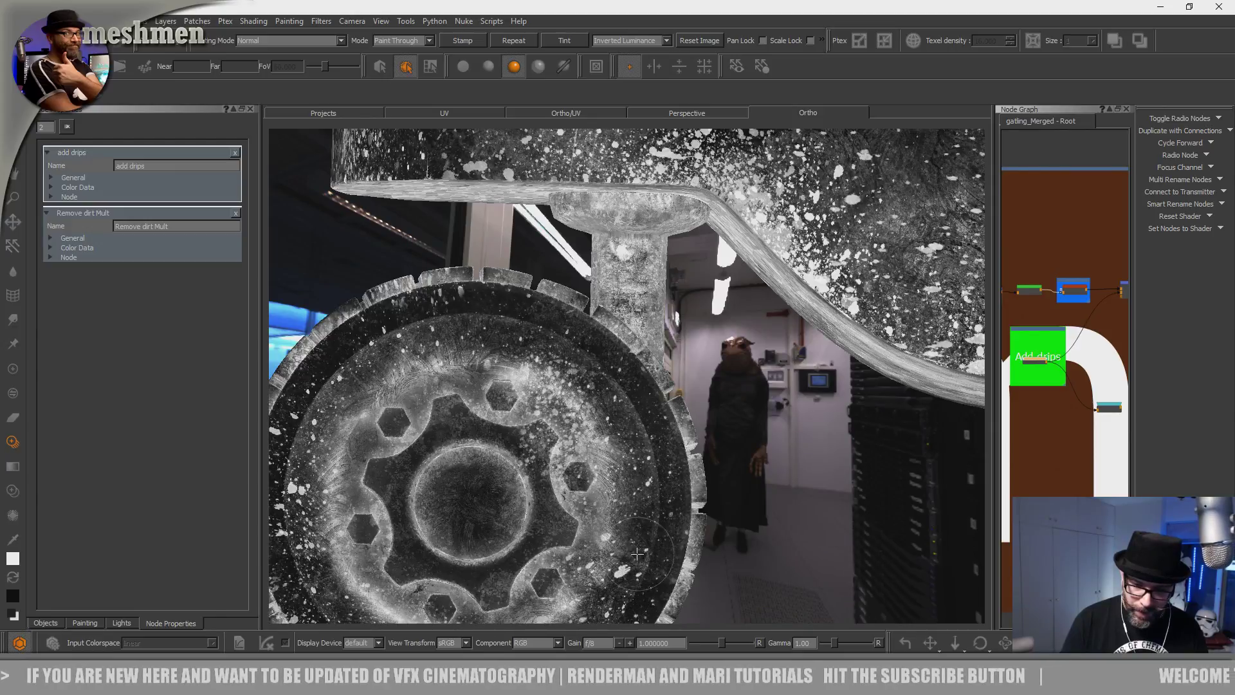
drag(629, 384, 603, 362)
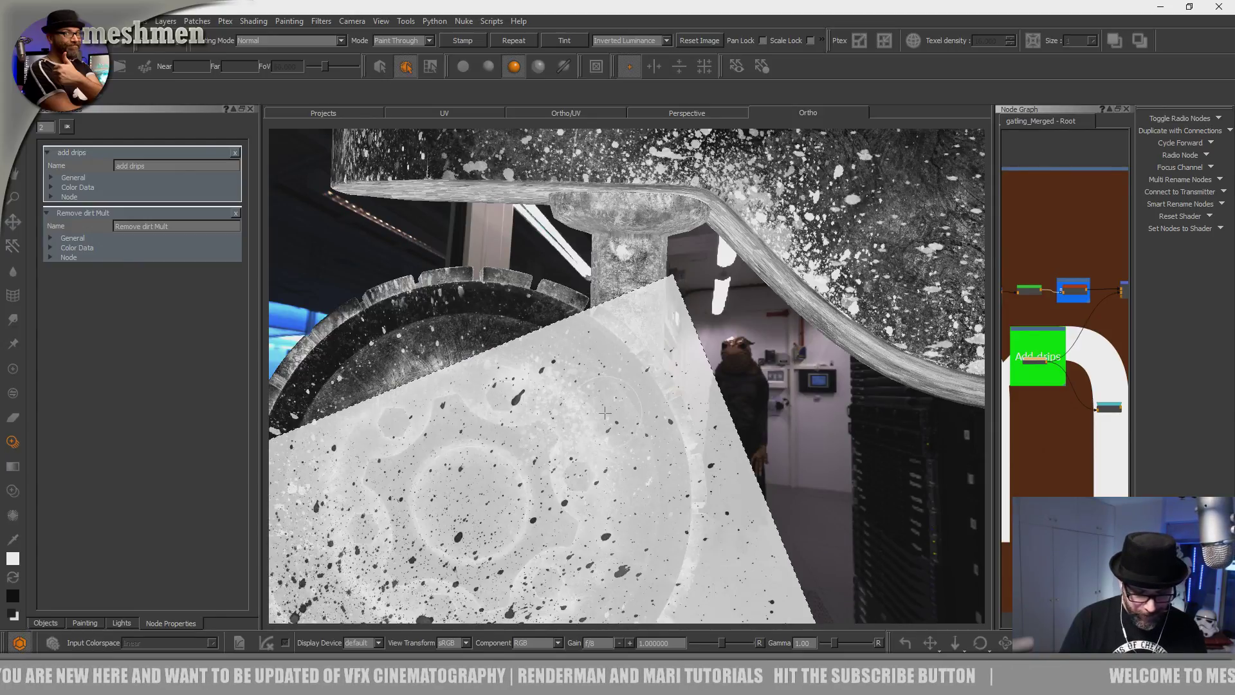
mouse_move(605, 415)
mouse_down()
mouse_move(592, 407)
mouse_move(643, 476)
mouse_move(578, 398)
mouse_up()
Paint splatter on the upper wheel, the rim, and the tilted wheel.
alt+middle_drag(579, 399, 643, 412)
mouse_move(643, 411)
alt+right_down()
mouse_move(645, 374)
mouse_move(643, 393)
alt+right_up()
mouse_move(643, 393)
alt+mouse_down()
mouse_move(617, 418)
mouse_move(532, 355)
alt+mouse_up()
drag(437, 411, 404, 446)
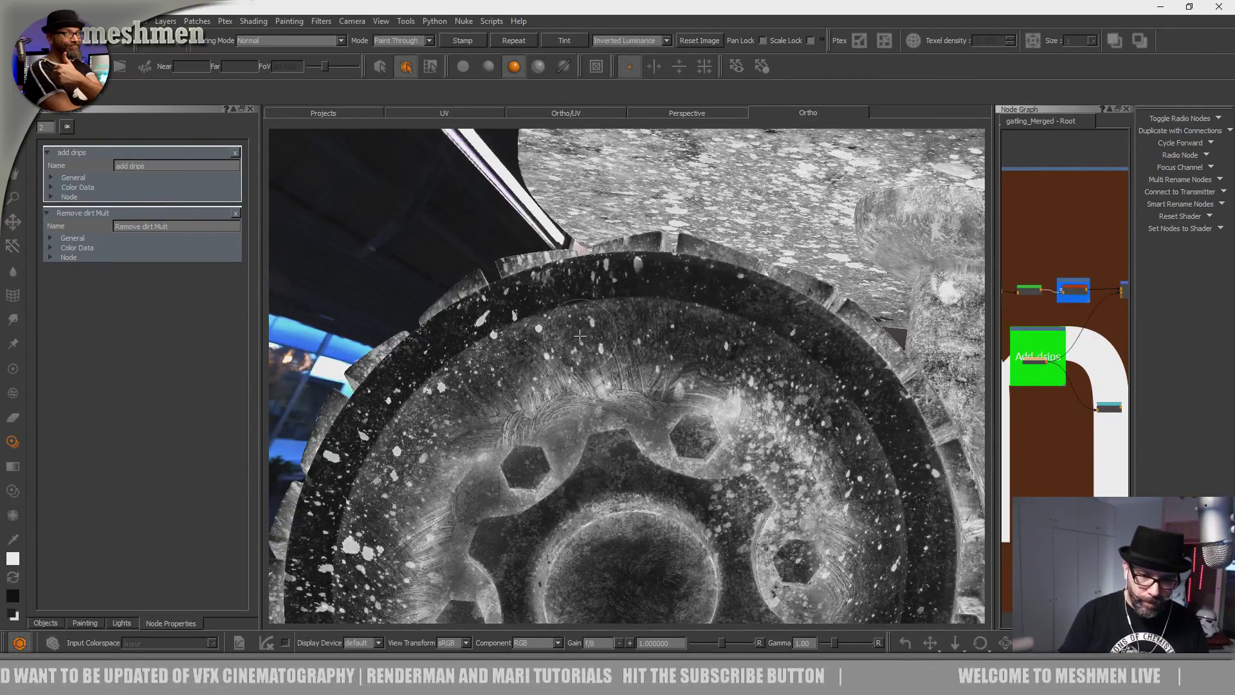
drag(409, 530, 406, 405)
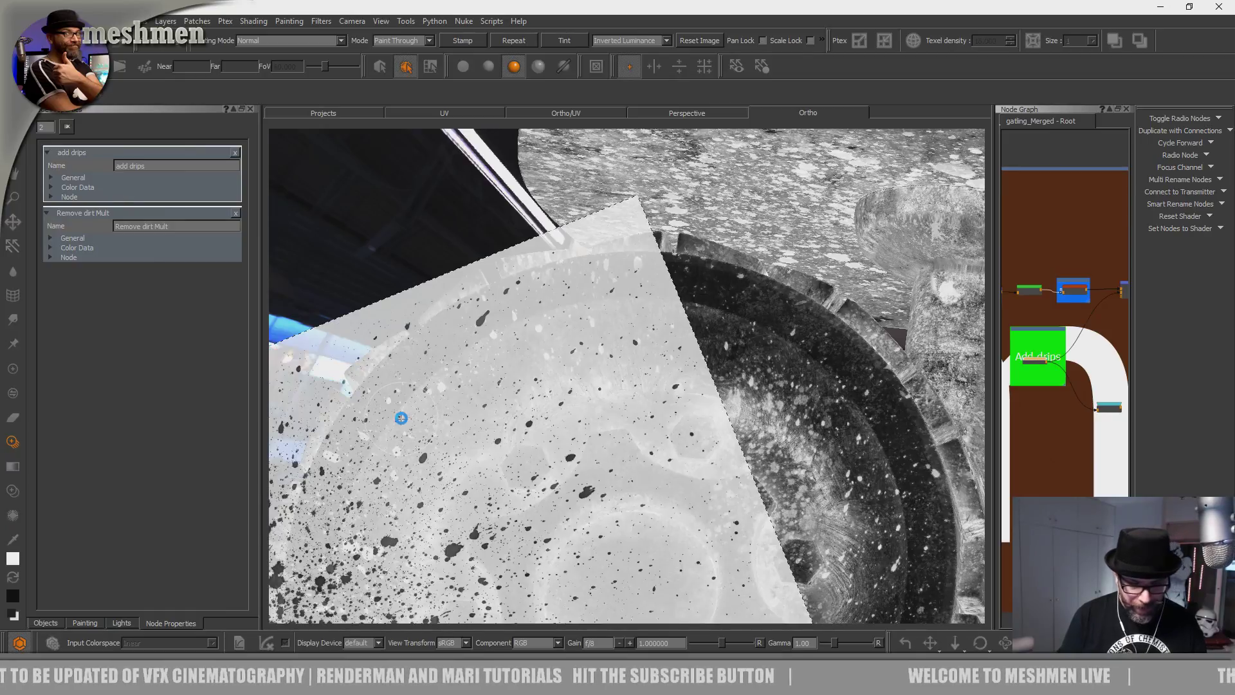
alt+middle_drag(553, 386, 432, 418)
alt+drag(433, 418, 444, 463)
mouse_move(523, 422)
shift+mouse_down()
mouse_move(532, 465)
mouse_move(471, 373)
shift+mouse_up()
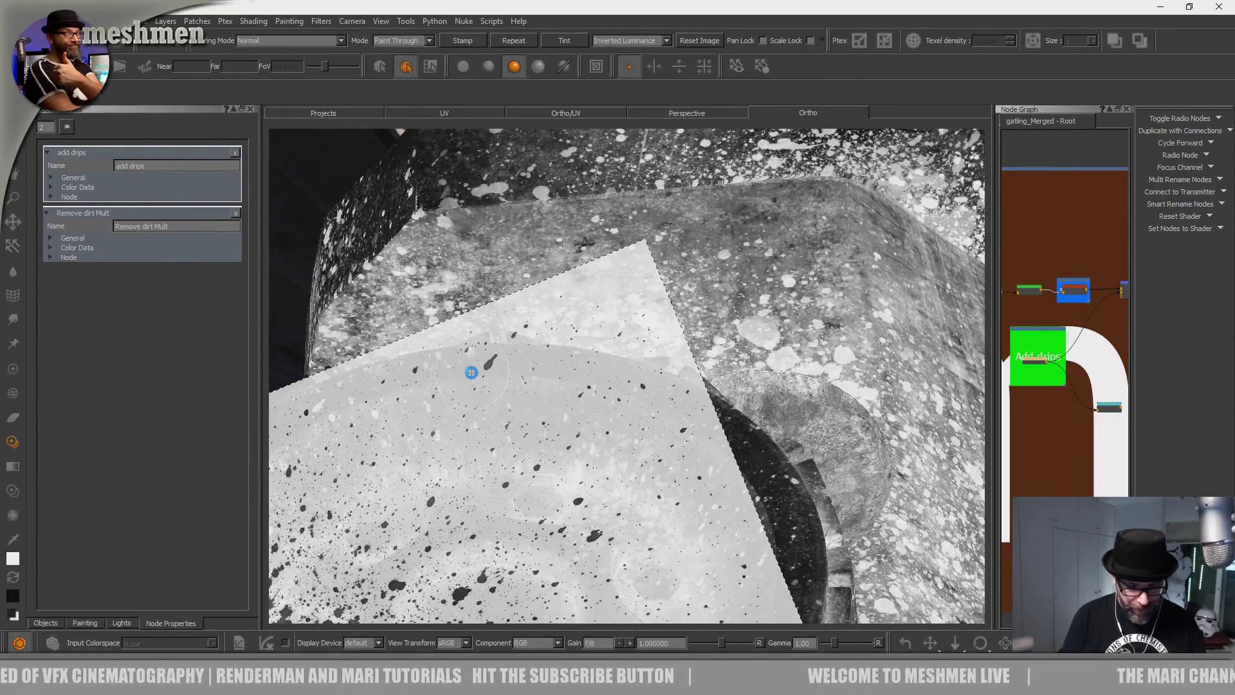
Zoom out to the whole wheel tread and orbit to the opposite wheel.
alt+right_drag(471, 372, 418, 412)
mouse_move(418, 411)
alt+mouse_down()
mouse_move(453, 392)
mouse_move(550, 380)
alt+mouse_up()
alt+right_drag(550, 381, 559, 384)
alt+drag(559, 385, 802, 427)
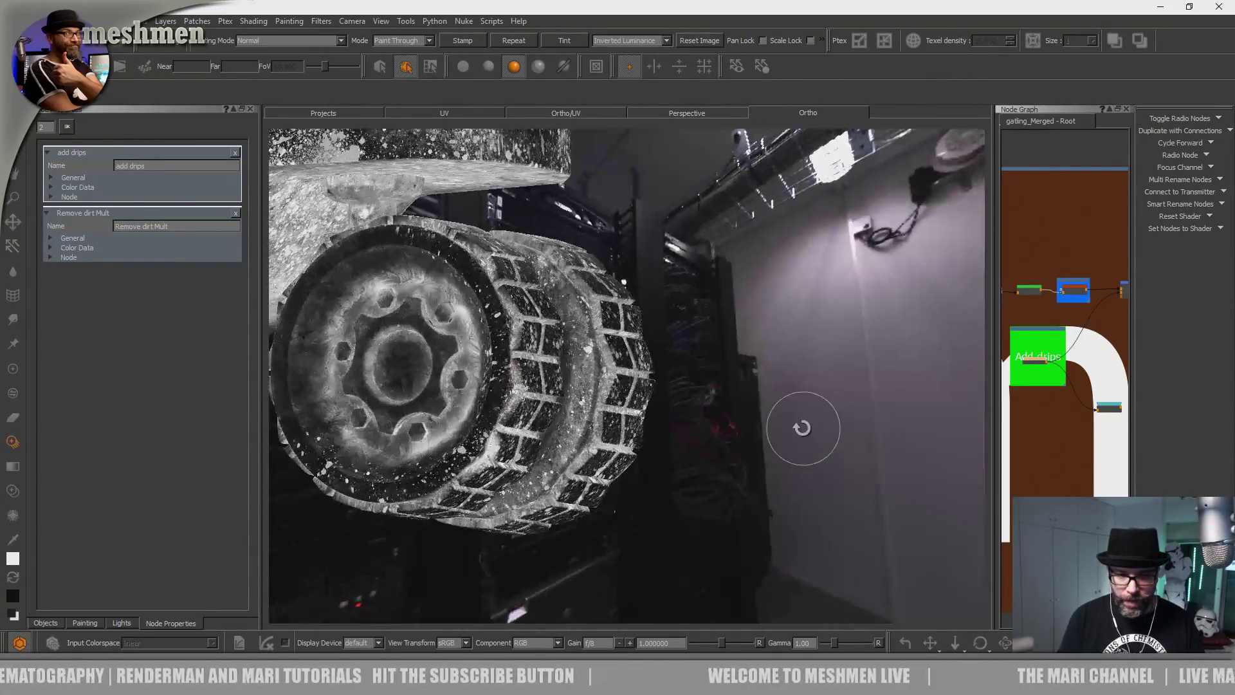
Frame the front wheel hub and paint speckles up its left rim with a rotated stencil.
alt+middle_drag(360, 447, 633, 421)
alt+drag(633, 420, 705, 412)
alt+right_drag(495, 450, 570, 442)
alt+middle_drag(570, 441, 733, 341)
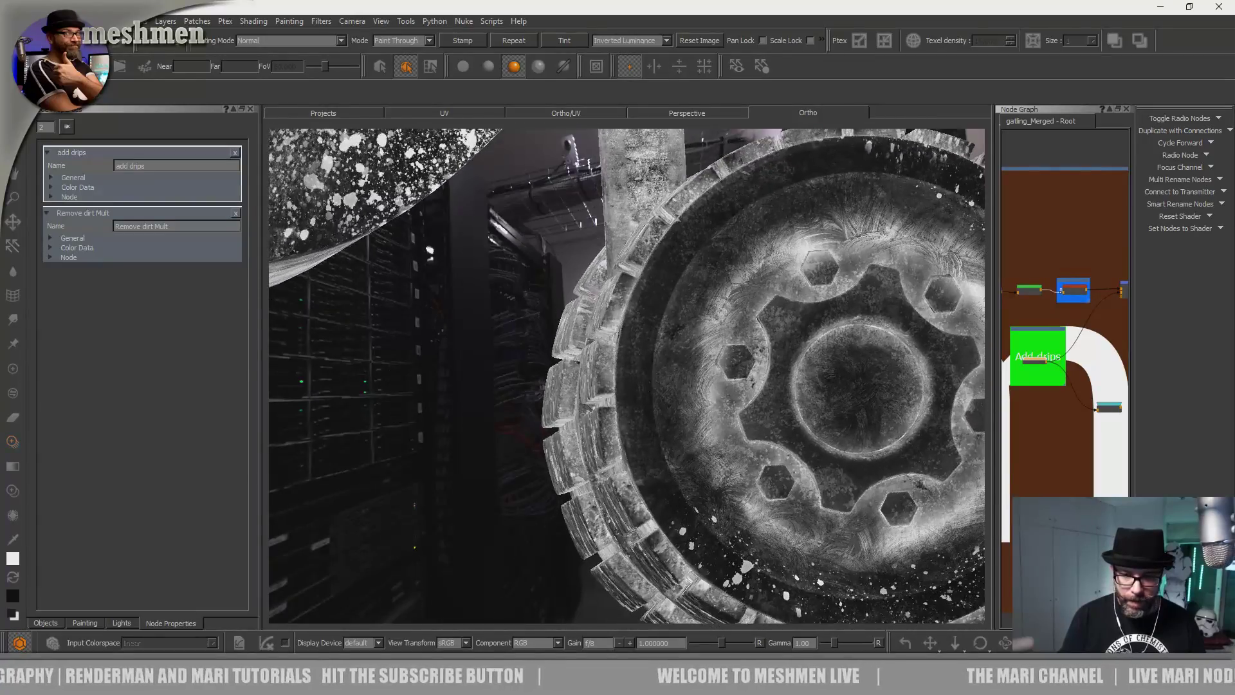
alt+drag(733, 341, 707, 360)
drag(698, 505, 675, 353)
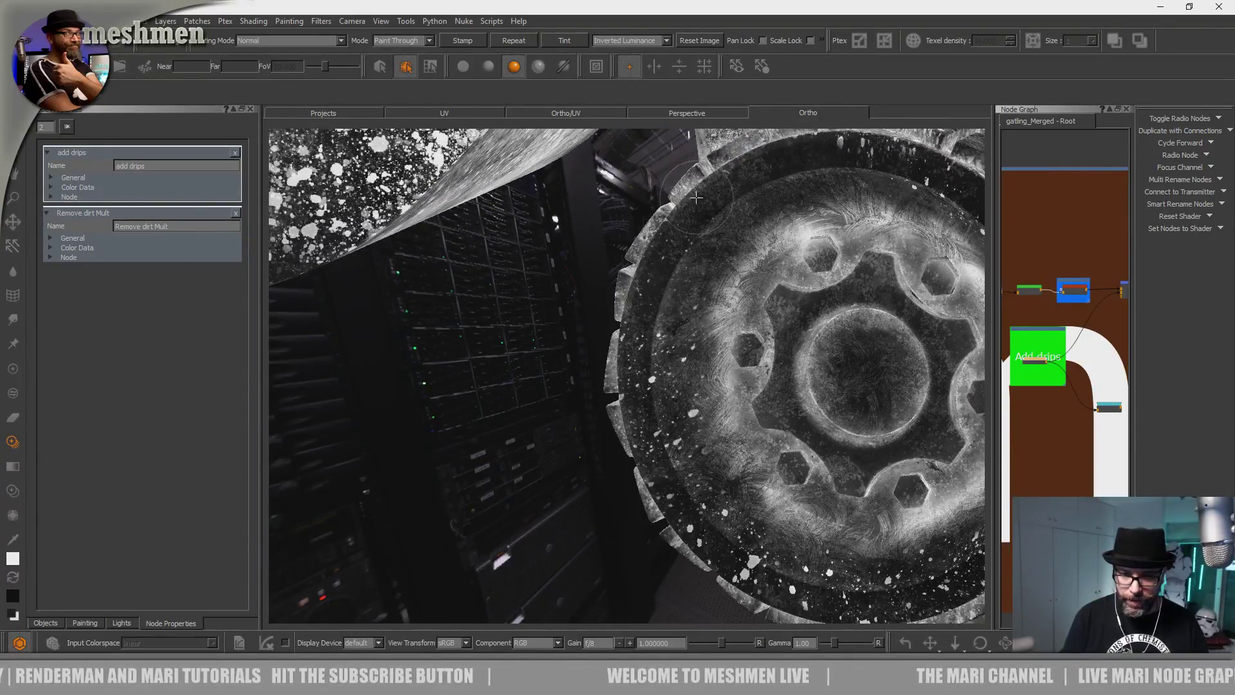
drag(691, 204, 749, 161)
mouse_move(707, 270)
ctrl+mouse_down()
mouse_move(579, 463)
mouse_move(723, 448)
mouse_move(726, 360)
ctrl+mouse_up()
drag(688, 469, 675, 421)
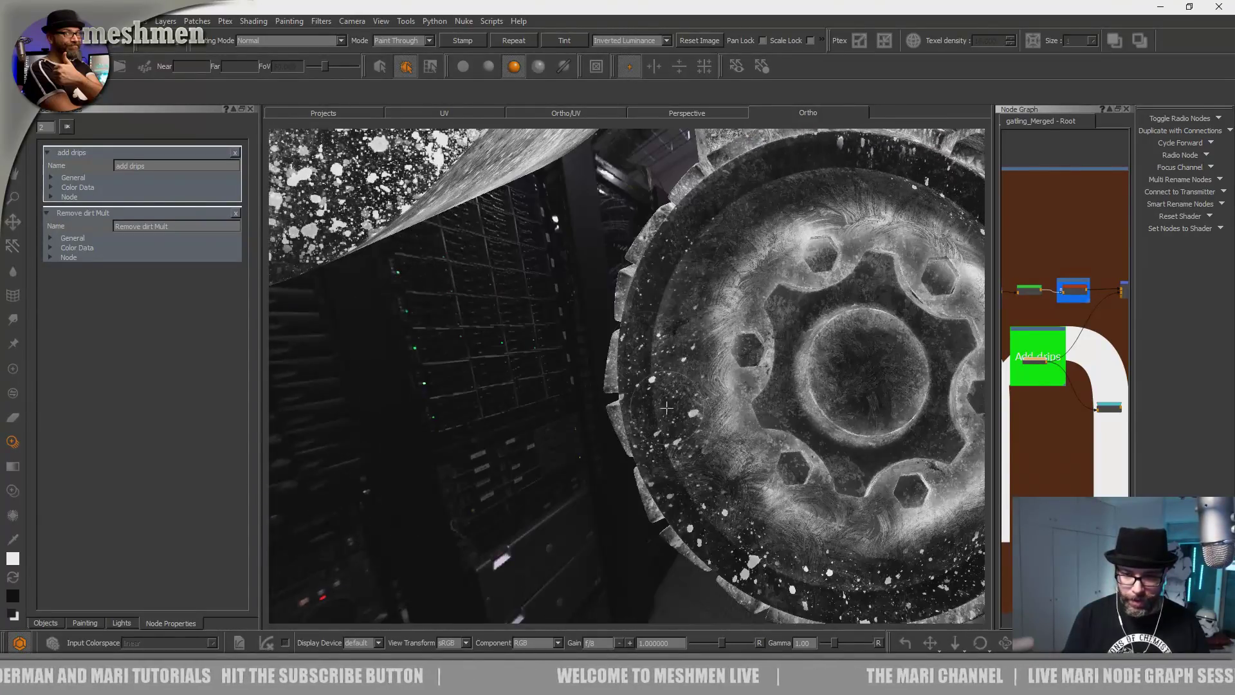
drag(699, 508, 678, 460)
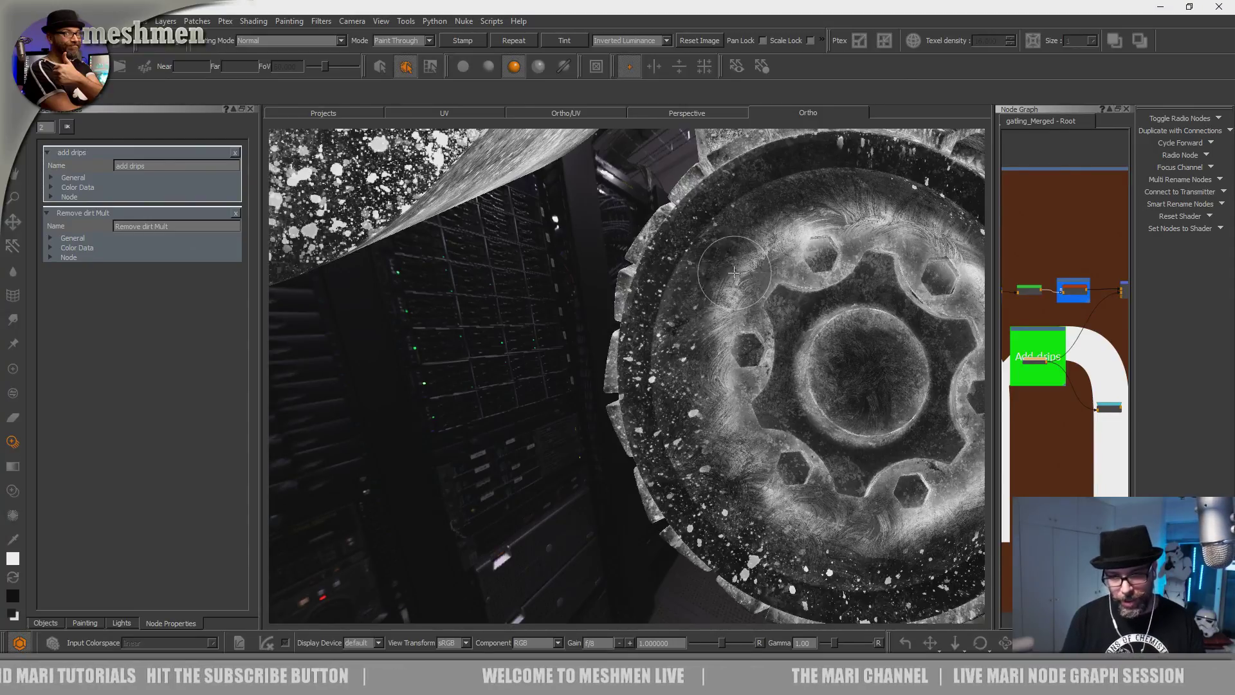
Paint splatter over the wheel rim and the lower-left wheel.
alt+drag(674, 296, 682, 424)
mouse_move(586, 579)
shift+mouse_down()
mouse_move(589, 648)
mouse_move(555, 688)
mouse_move(585, 653)
shift+mouse_up()
drag(621, 390, 622, 374)
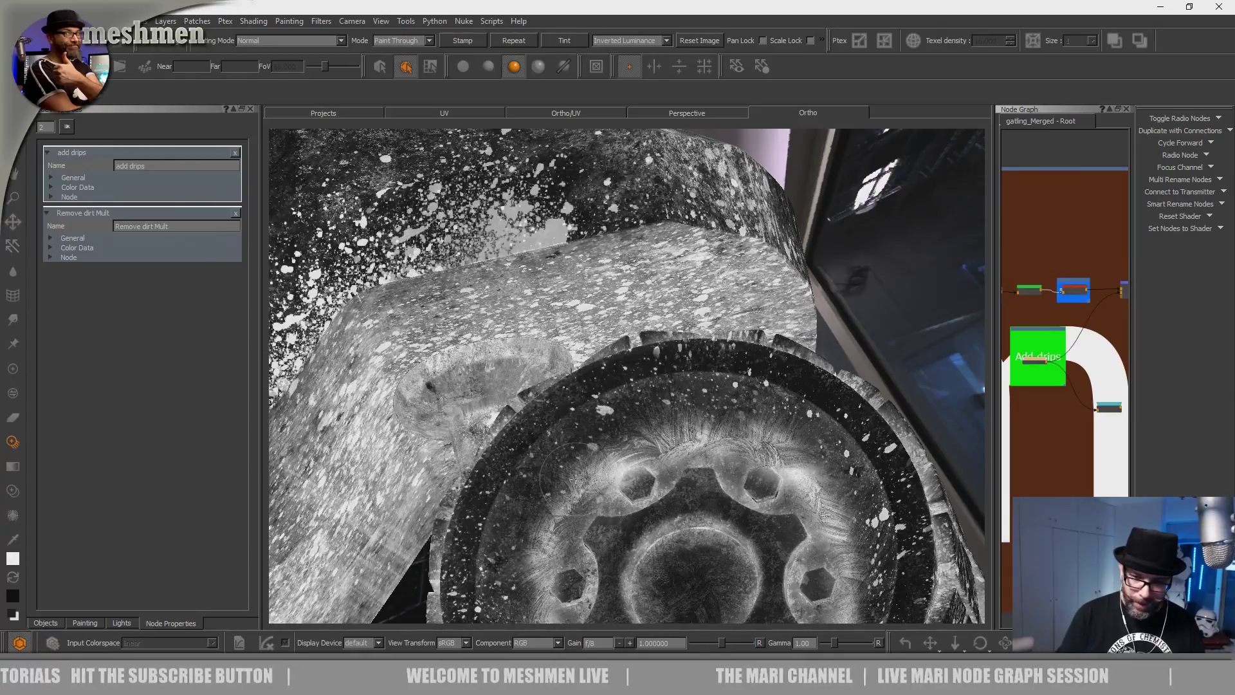
drag(732, 378, 746, 386)
shift+drag(648, 400, 546, 511)
drag(546, 512, 541, 515)
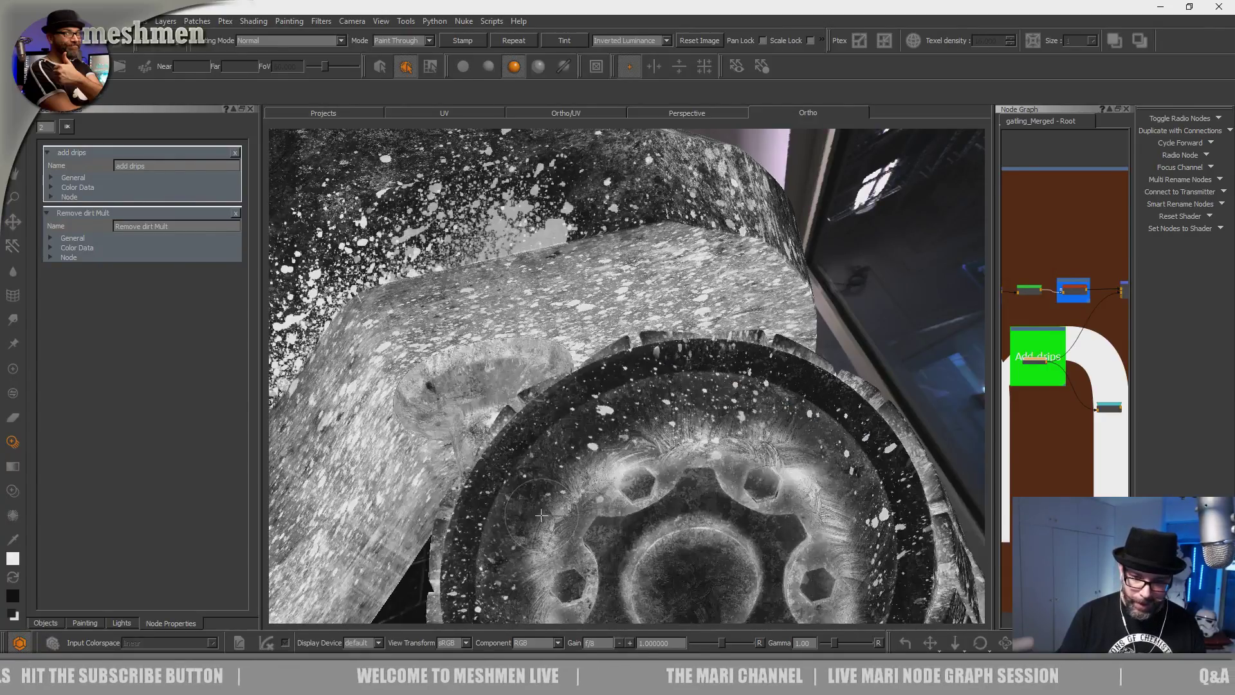
drag(524, 421, 587, 444)
Reframe the wheel and set the splatter stencil more upright.
alt+drag(589, 340, 596, 461)
drag(690, 464, 625, 500)
mouse_move(685, 446)
shift+mouse_down()
mouse_move(694, 431)
mouse_move(654, 469)
mouse_move(608, 444)
shift+mouse_up()
alt+right_drag(608, 443, 569, 450)
alt+middle_drag(570, 450, 618, 379)
mouse_move(618, 379)
alt+mouse_down()
mouse_move(634, 423)
mouse_move(623, 432)
mouse_move(611, 411)
mouse_move(626, 437)
mouse_move(708, 418)
alt+mouse_up()
Zoom into the wheel hub and paint splatter specks on its upper-left.
alt+middle_drag(639, 418, 642, 406)
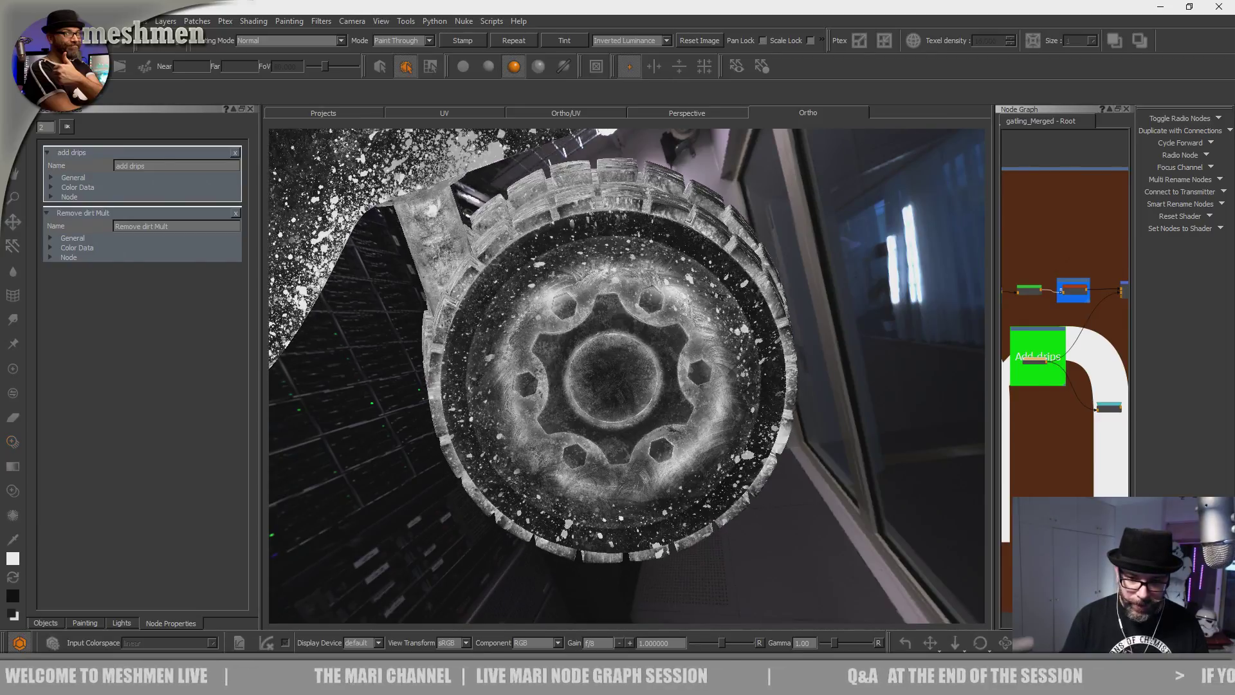
alt+right_drag(642, 406, 689, 411)
shift+drag(608, 424, 599, 458)
mouse_move(577, 411)
mouse_down()
mouse_move(550, 407)
mouse_move(432, 450)
mouse_move(436, 469)
mouse_up()
drag(451, 322, 437, 300)
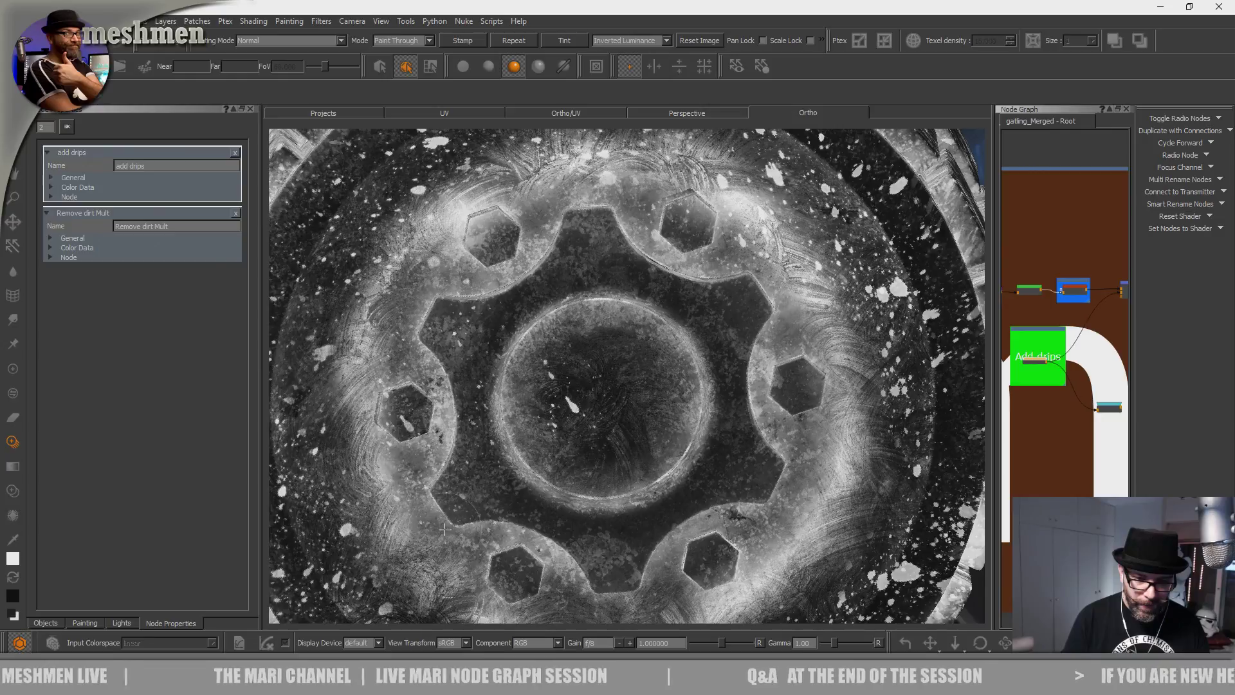
Paint splatter near the right and upper hexagon holes and the wheel's left side.
shift+drag(737, 533, 883, 394)
drag(803, 425, 801, 345)
shift+drag(802, 296, 712, 270)
drag(661, 204, 655, 194)
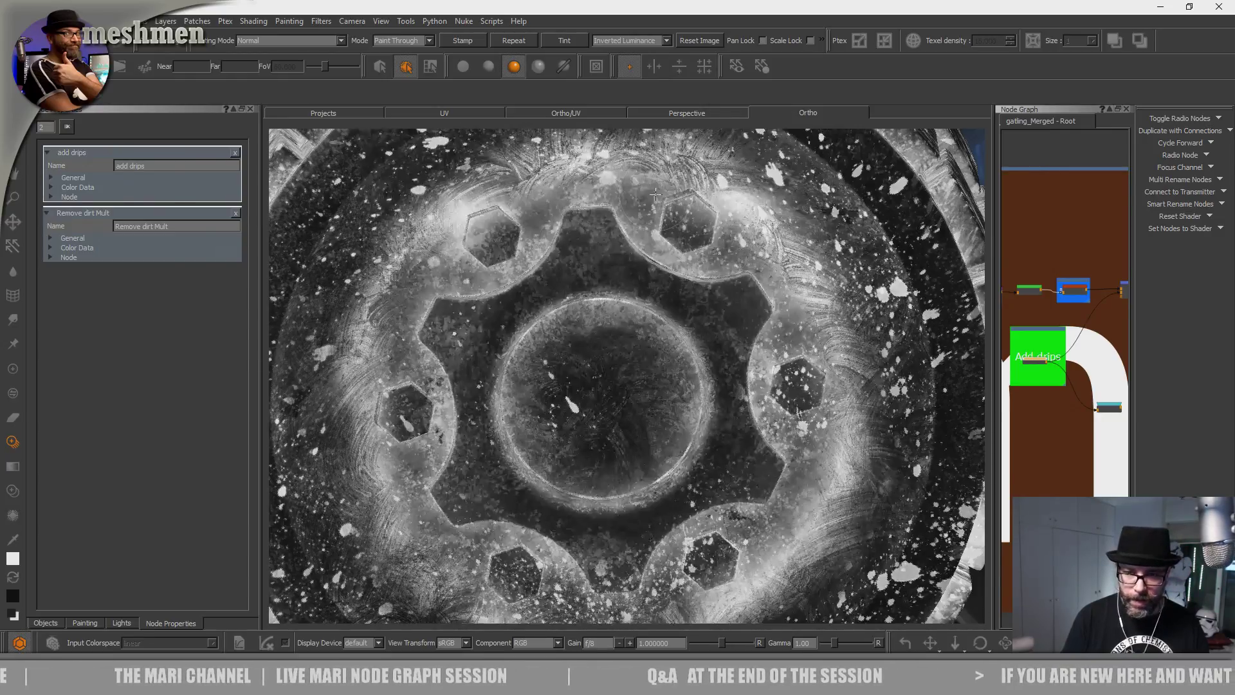
shift+drag(418, 473, 248, 598)
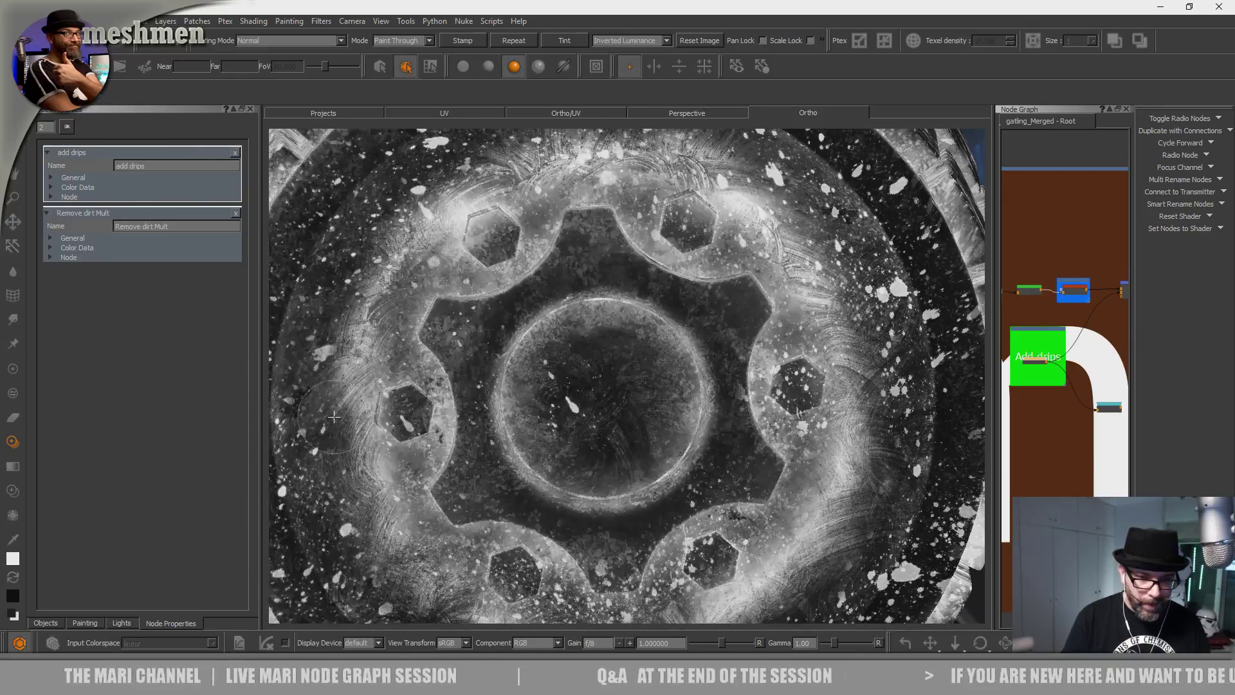
drag(331, 351, 387, 406)
Orbit to the fender and paint oil splatter onto its surface.
alt+right_drag(418, 455, 549, 455)
alt+drag(549, 455, 648, 468)
alt+right_drag(648, 468, 759, 472)
alt+drag(726, 471, 495, 457)
alt+right_drag(418, 453, 495, 450)
alt+drag(495, 451, 571, 447)
shift+drag(578, 399, 546, 431)
drag(544, 389, 551, 383)
Paint white splatter across the lower and upper fender, rotating the image to a flatter angle.
drag(406, 370, 415, 386)
shift+drag(424, 438, 418, 335)
drag(479, 389, 386, 377)
drag(540, 404, 558, 411)
shift+drag(501, 360, 556, 341)
drag(545, 322, 536, 283)
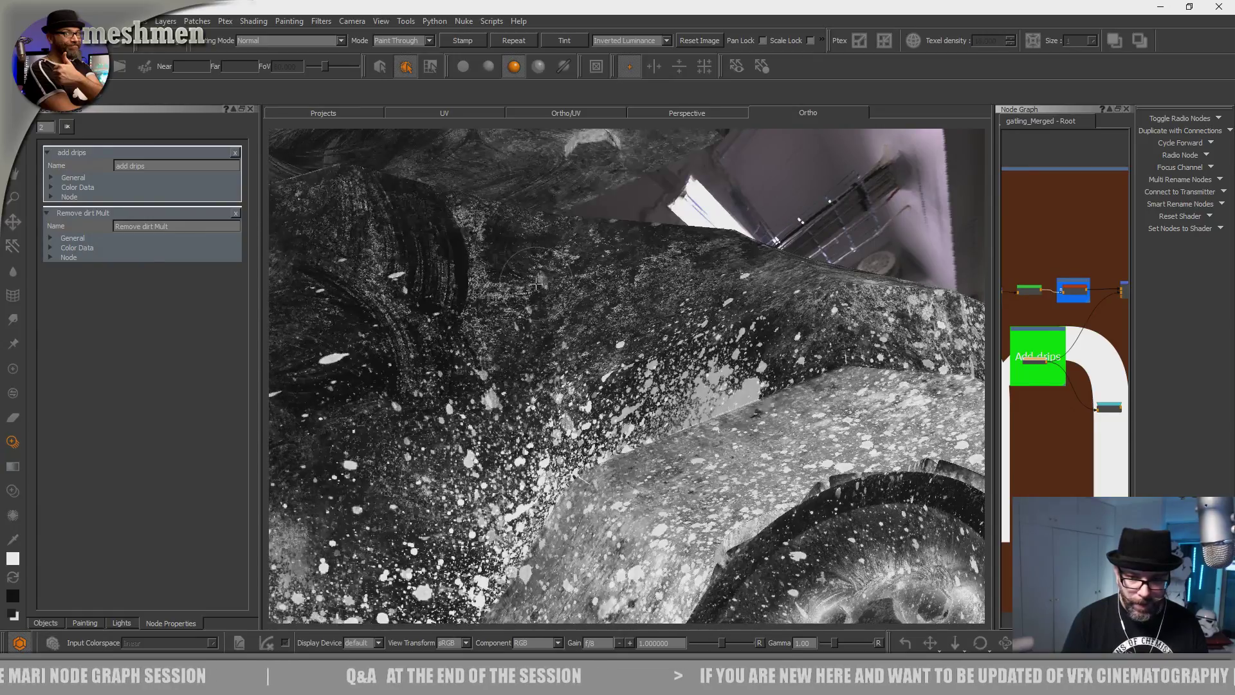
mouse_move(443, 434)
ctrl+mouse_down()
mouse_move(428, 412)
mouse_move(412, 431)
ctrl+mouse_up()
mouse_move(412, 431)
shift+mouse_down()
mouse_move(408, 466)
mouse_move(337, 471)
shift+mouse_up()
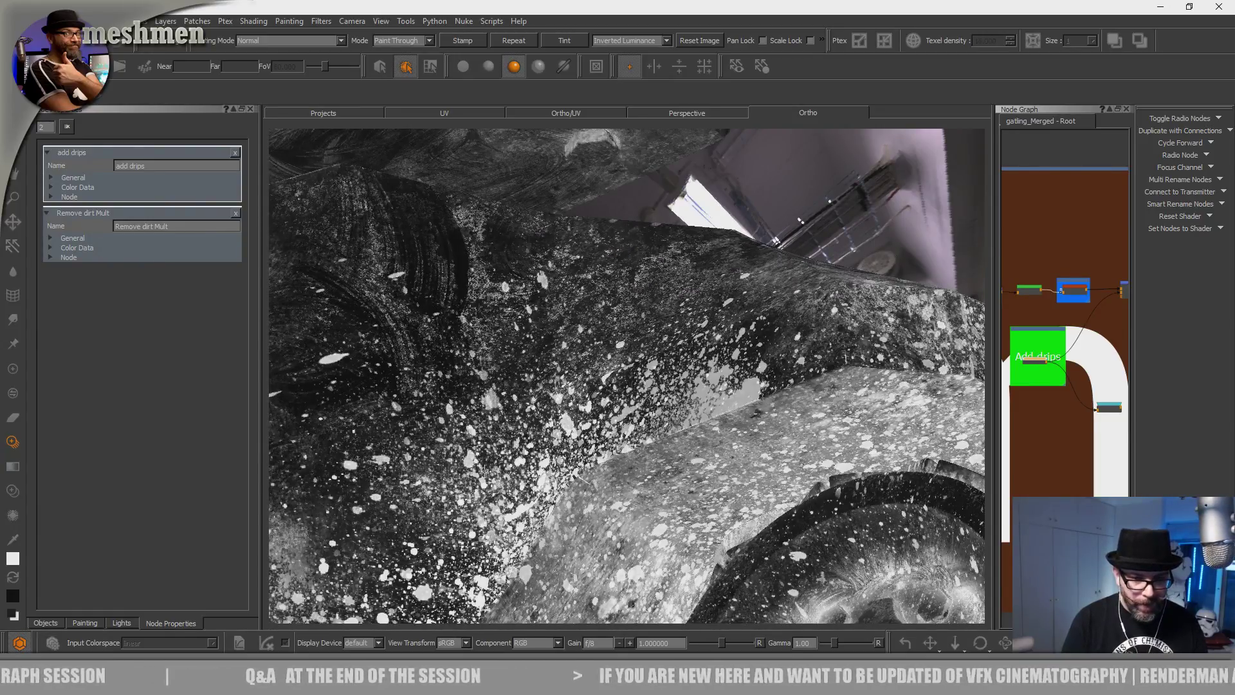
mouse_move(504, 526)
mouse_down()
mouse_move(511, 476)
mouse_move(537, 466)
mouse_up()
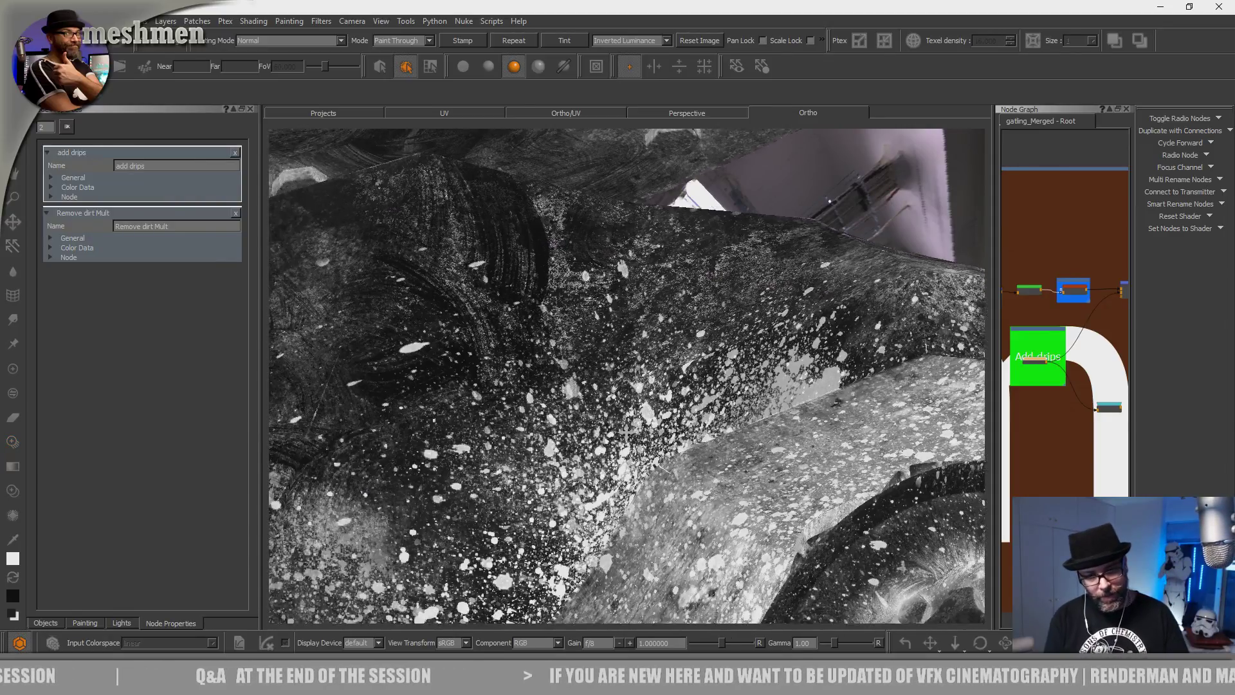
Shift the splatter image and paint speckles over the side panel's middle and upper-left areas.
alt+right_drag(537, 466, 488, 444)
alt+drag(489, 444, 566, 425)
alt+right_drag(566, 425, 725, 354)
mouse_move(579, 431)
alt+mouse_down()
mouse_move(519, 468)
mouse_move(542, 427)
alt+mouse_up()
drag(541, 428, 455, 317)
mouse_move(545, 459)
shift+mouse_down()
mouse_move(551, 430)
mouse_move(529, 389)
shift+mouse_up()
drag(529, 389, 433, 230)
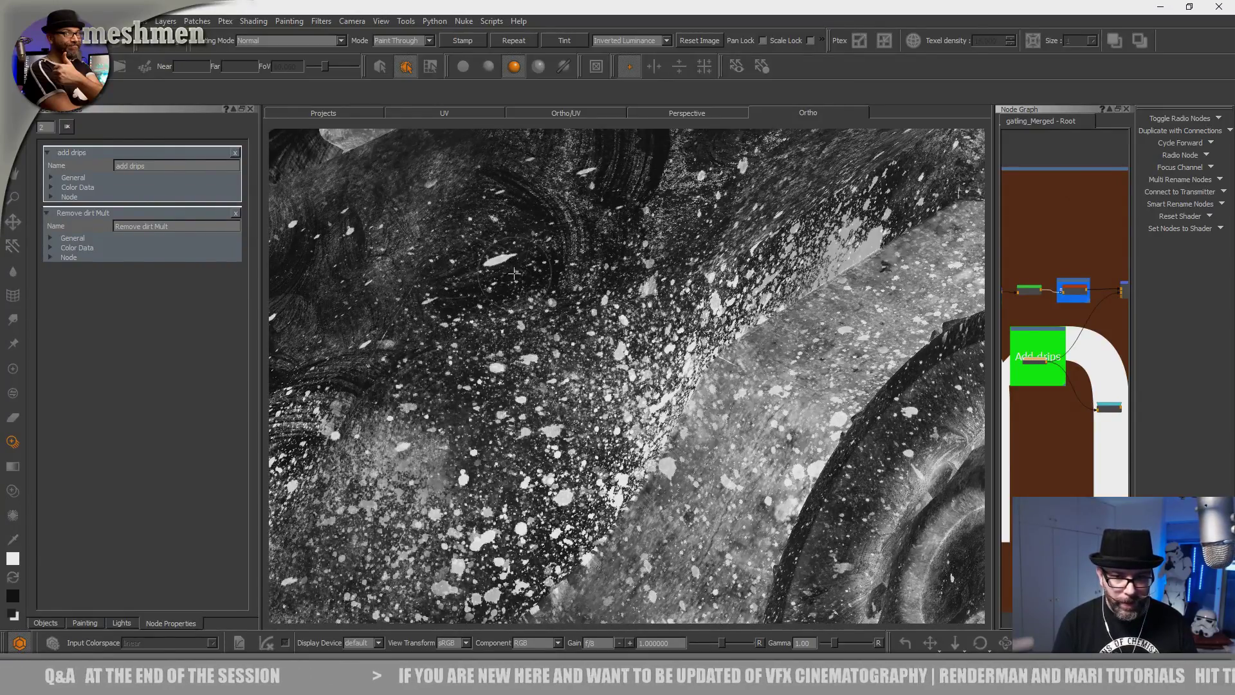
drag(519, 348, 521, 330)
Reframe on the side panel and paint splatter over its lower-right area.
alt+right_drag(568, 384, 515, 425)
mouse_move(633, 434)
alt+mouse_down()
mouse_move(605, 458)
mouse_move(615, 498)
alt+mouse_up()
alt+right_drag(572, 418, 620, 388)
alt+middle_drag(620, 388, 629, 427)
mouse_move(628, 427)
shift+mouse_down()
mouse_move(711, 627)
mouse_move(763, 690)
shift+mouse_up()
drag(627, 450, 626, 448)
mouse_move(655, 319)
shift+mouse_down()
mouse_move(685, 391)
mouse_move(797, 353)
mouse_move(701, 410)
shift+mouse_up()
shift+drag(558, 362, 641, 327)
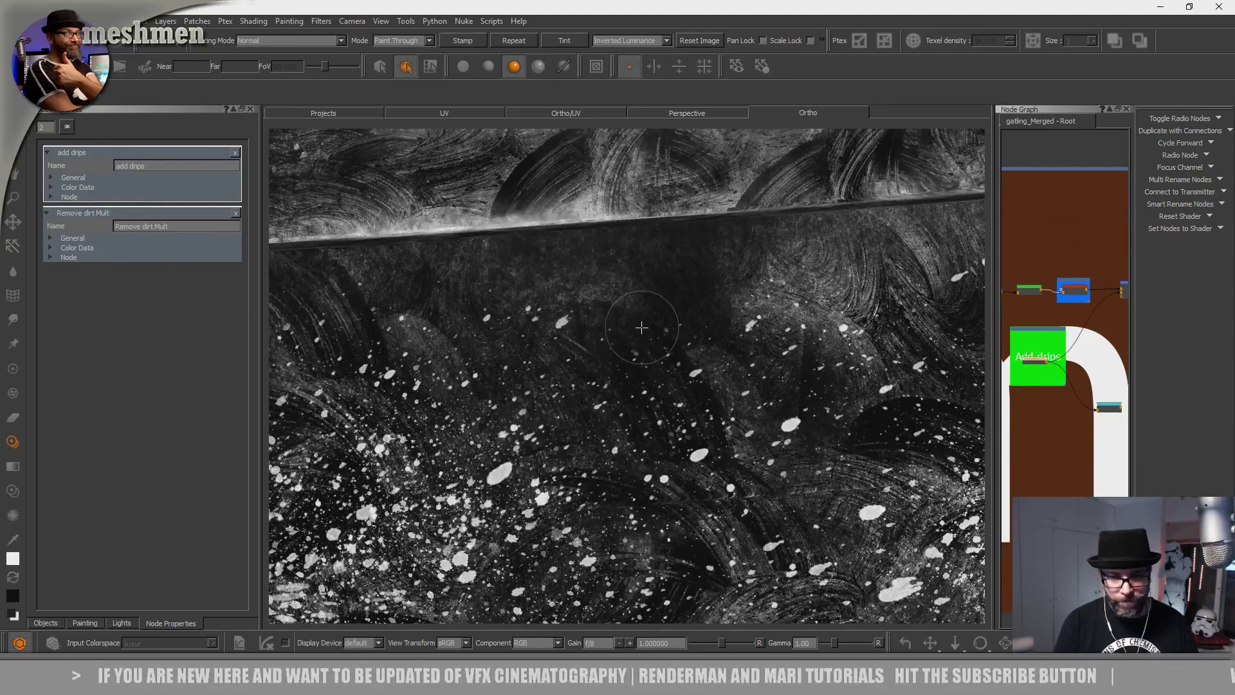
shift+drag(592, 402, 587, 392)
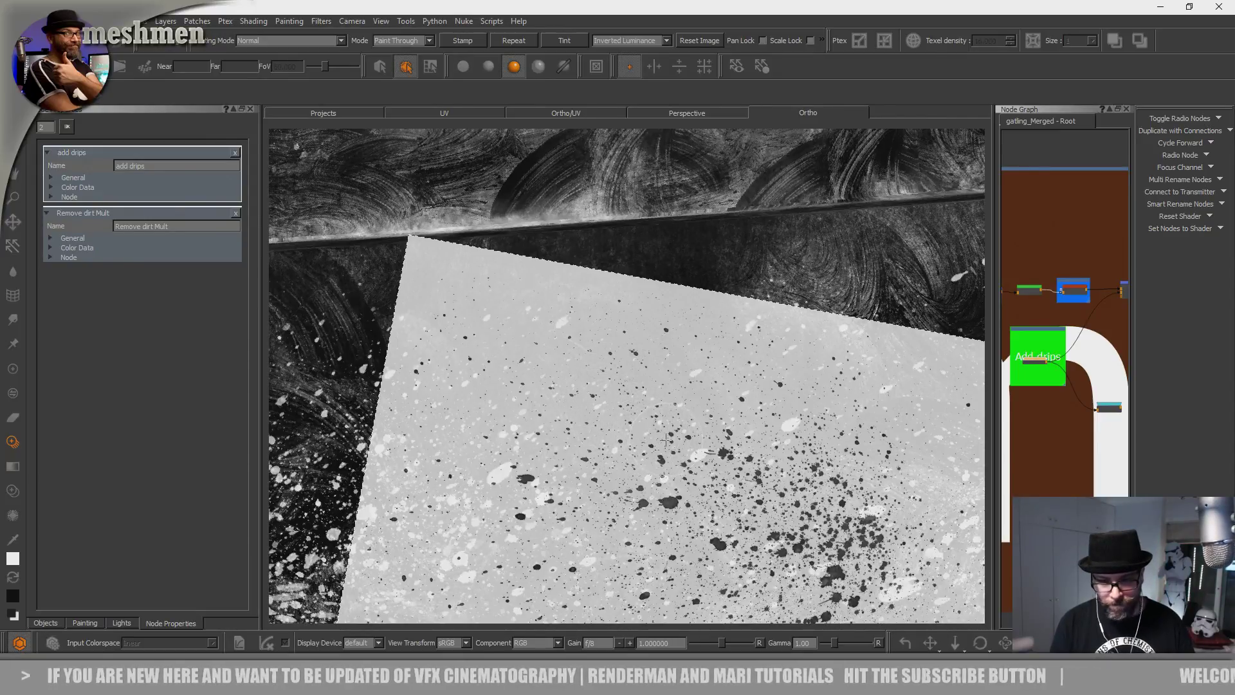
alt+drag(671, 442, 680, 463)
alt+middle_drag(680, 463, 671, 457)
Toggle to the brush and back to Paint Through, then paint rotated splats onto the panel.
key(p)
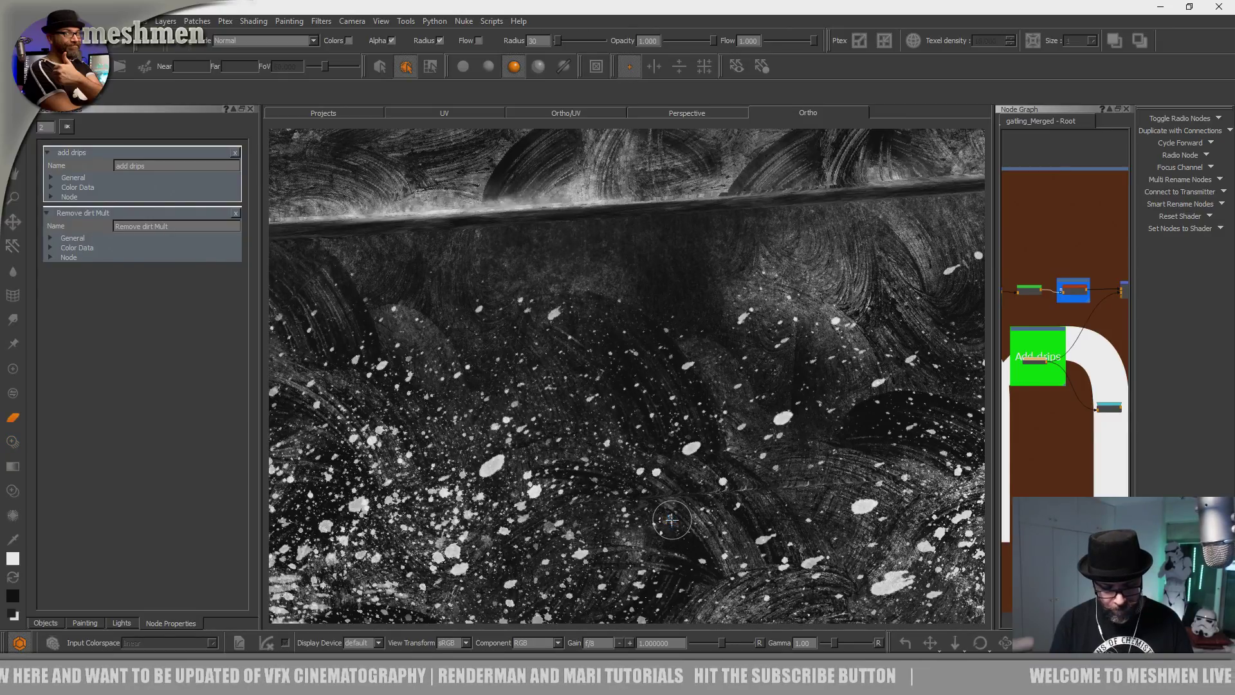
key(apostrophe)
alt+drag(626, 407, 764, 513)
alt+middle_drag(615, 403, 611, 455)
alt+right_drag(611, 455, 769, 437)
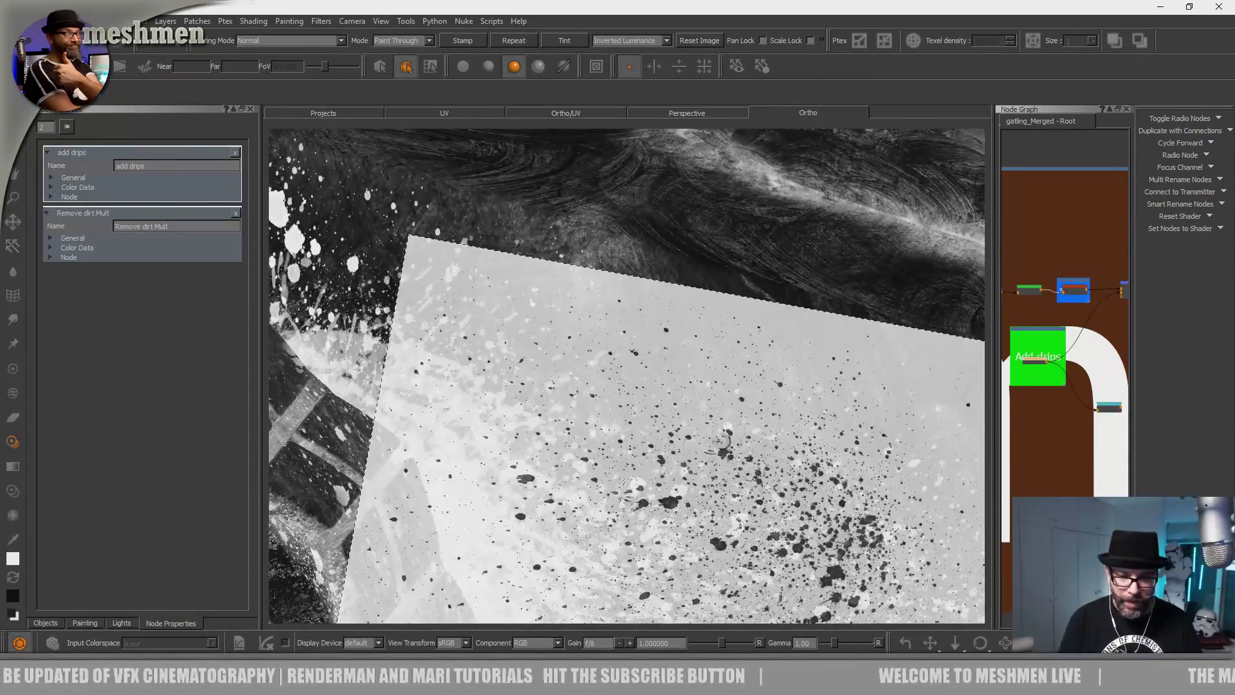
ctrl+drag(884, 167, 979, 222)
mouse_move(942, 511)
shift+mouse_down()
mouse_move(806, 470)
mouse_move(846, 479)
shift+mouse_up()
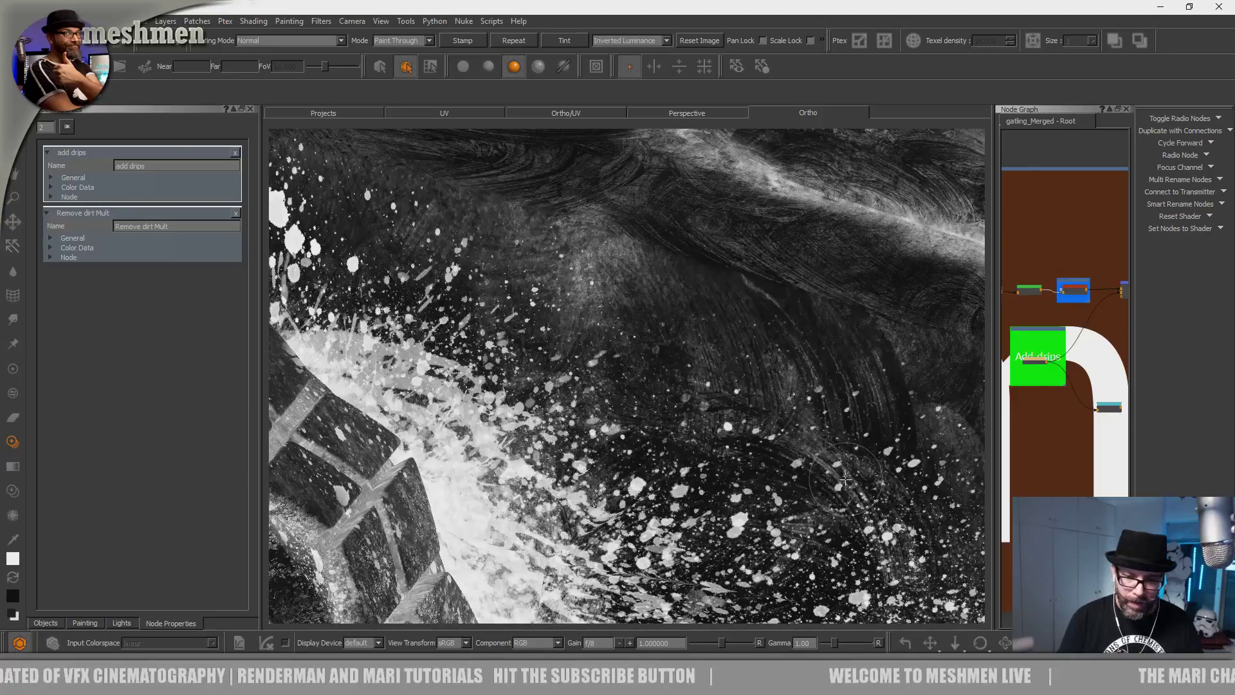
mouse_move(706, 525)
shift+mouse_down()
mouse_move(537, 458)
mouse_move(576, 458)
shift+mouse_up()
click(576, 457)
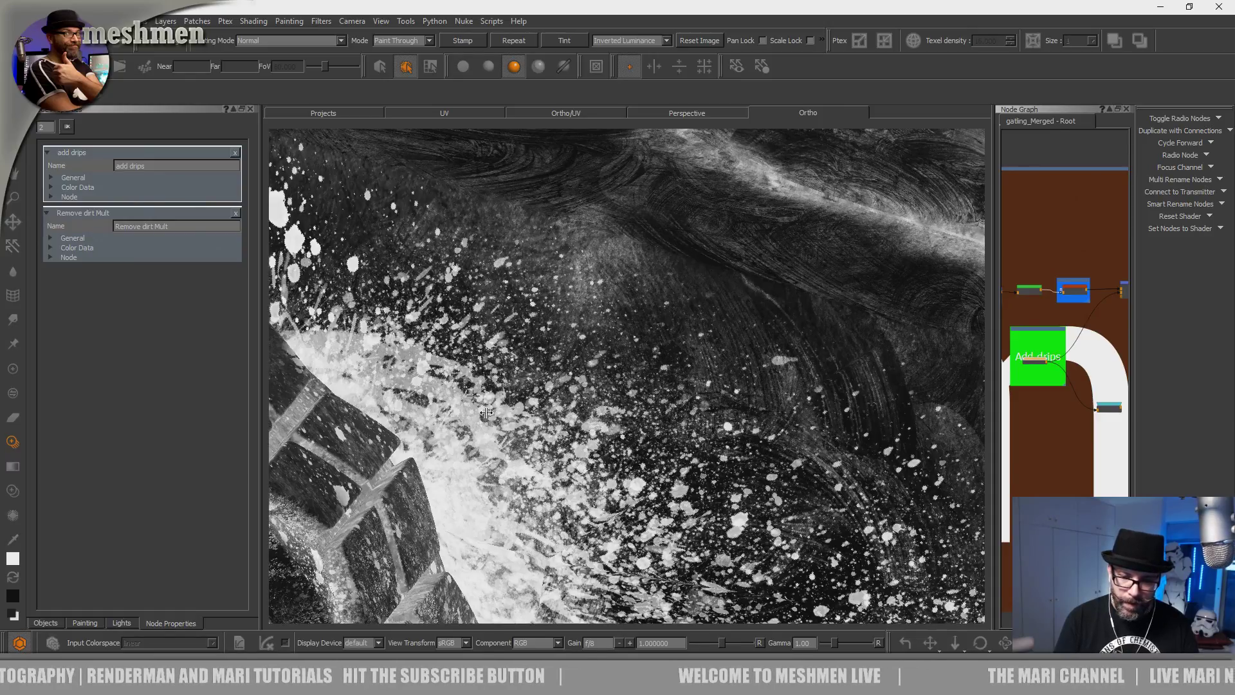
Orbit to a low frontal view centred on the front wheel.
shift+drag(662, 555, 578, 518)
alt+right_drag(578, 518, 463, 476)
mouse_move(463, 476)
alt+mouse_down()
mouse_move(508, 443)
mouse_move(547, 476)
mouse_move(598, 450)
alt+mouse_up()
alt+middle_drag(598, 450, 664, 373)
alt+right_drag(665, 373, 740, 399)
mouse_move(740, 399)
alt+mouse_down()
mouse_move(810, 399)
mouse_move(630, 405)
mouse_move(657, 440)
alt+mouse_up()
Paint white splatter on the front wheel rim, rotating the image about 70 degrees.
alt+right_drag(657, 439, 740, 456)
mouse_move(739, 457)
alt+middle_down()
mouse_move(678, 377)
mouse_move(736, 477)
alt+middle_up()
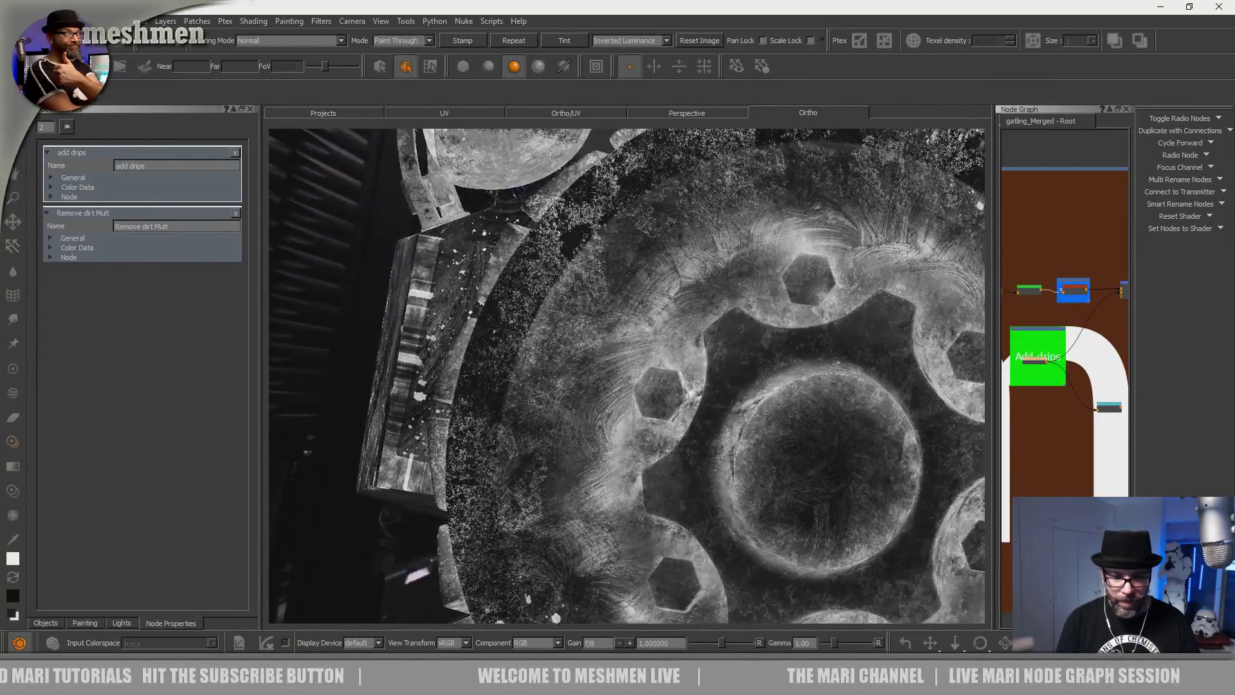
alt+drag(736, 477, 730, 498)
shift+drag(592, 450, 669, 466)
drag(537, 367, 502, 536)
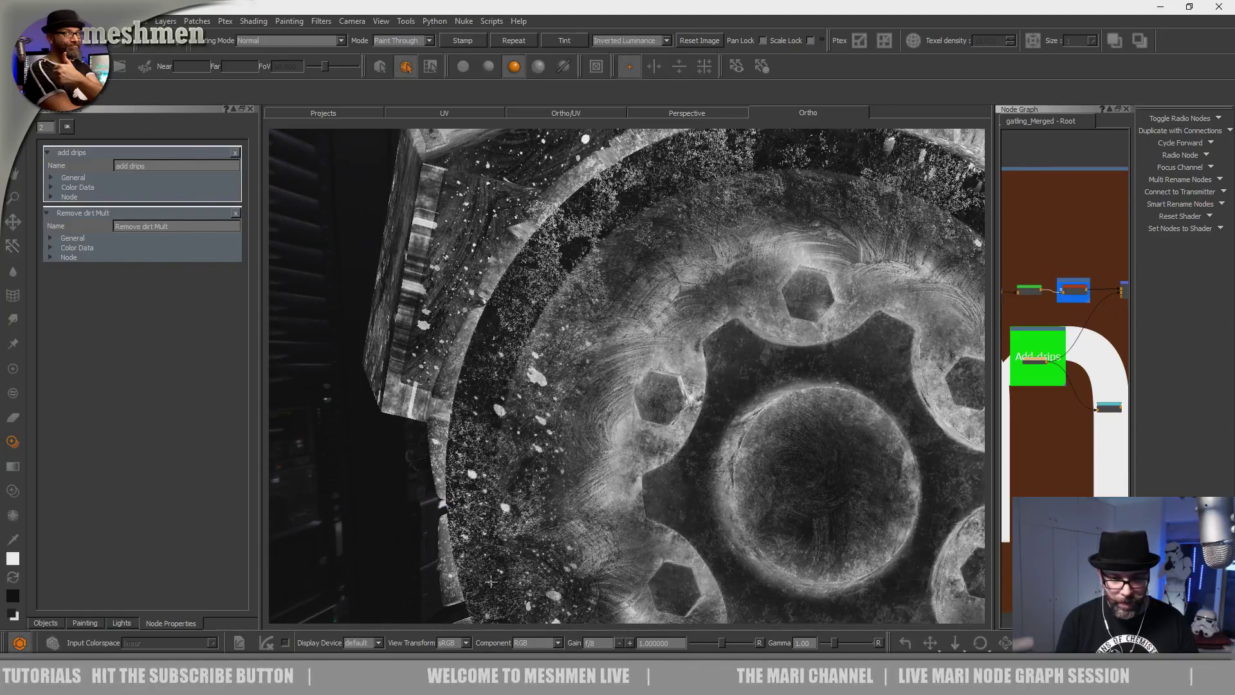
mouse_move(537, 444)
ctrl+mouse_down()
mouse_move(602, 431)
mouse_move(513, 399)
ctrl+mouse_up()
drag(514, 510, 487, 463)
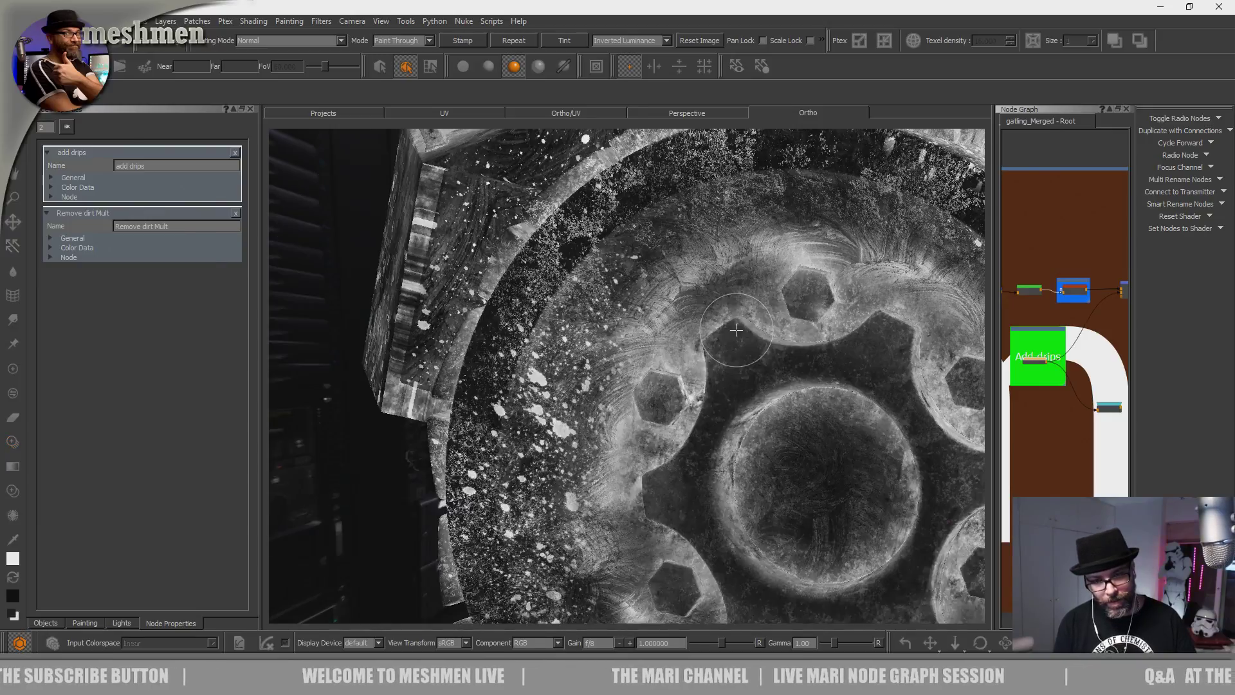
mouse_move(546, 412)
alt+mouse_down()
mouse_move(469, 450)
mouse_move(463, 424)
alt+mouse_up()
mouse_move(466, 373)
ctrl+mouse_down()
mouse_move(616, 341)
mouse_move(648, 372)
mouse_move(730, 295)
mouse_move(422, 423)
ctrl+mouse_up()
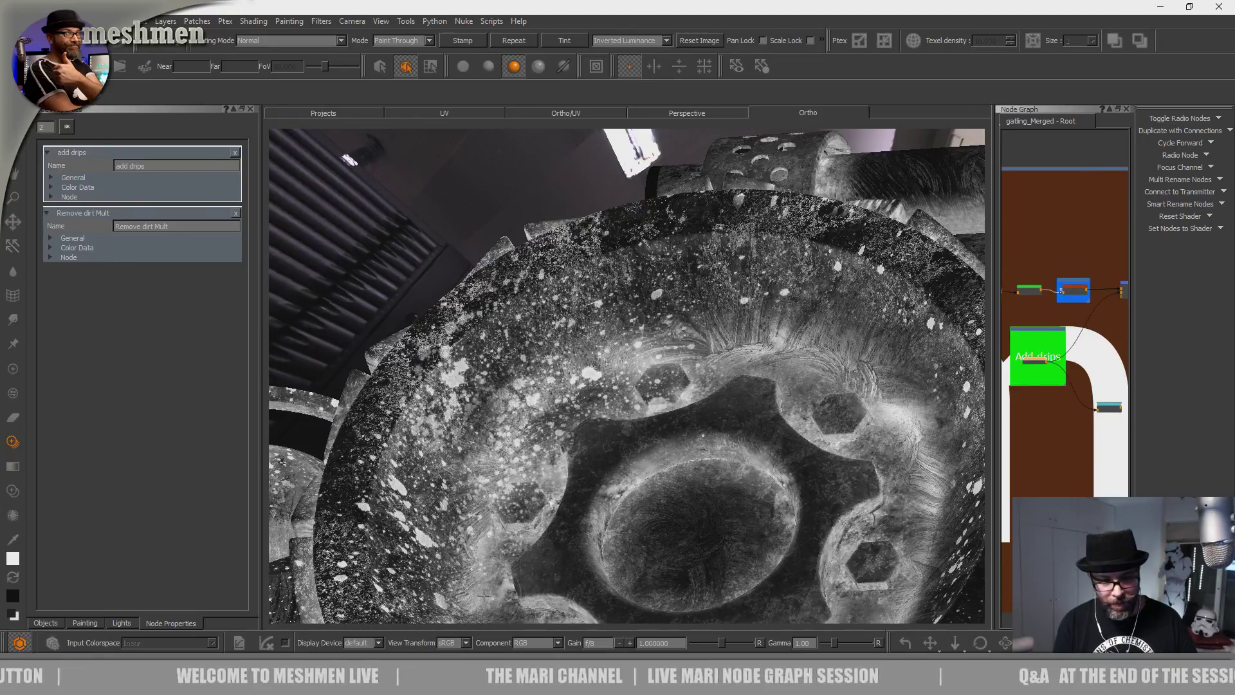
drag(466, 583, 490, 518)
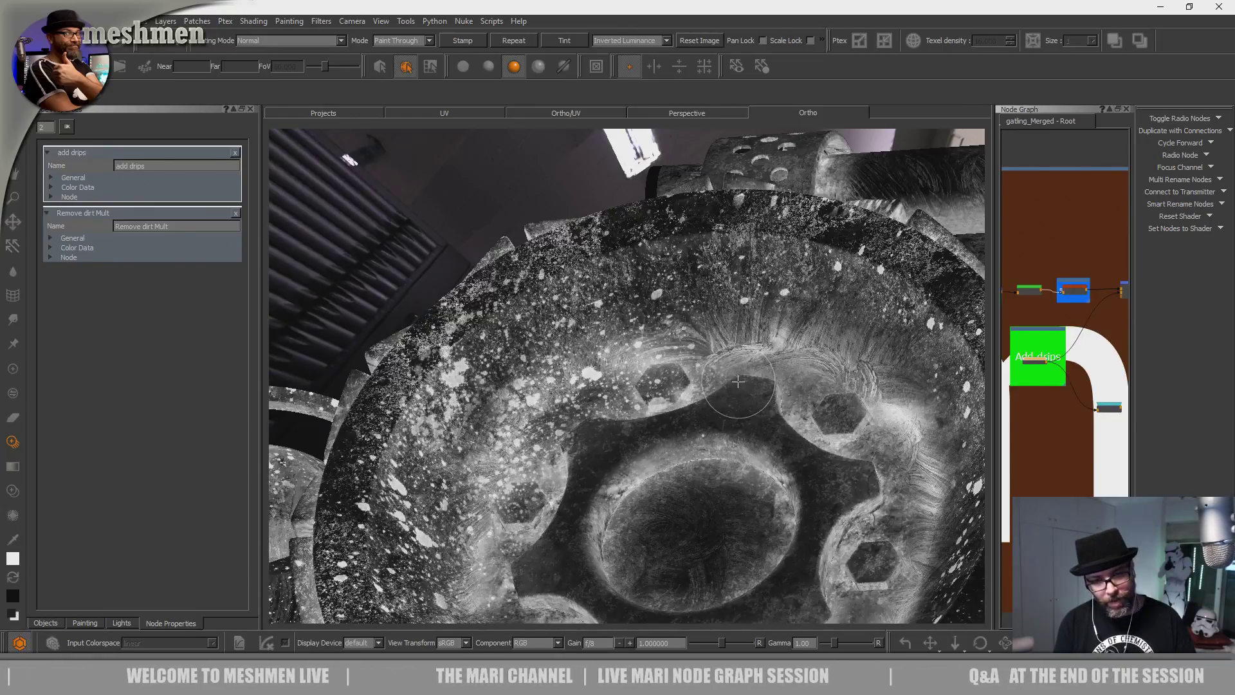
Reframe the wheel head-on and spatter its face and right side.
alt+right_drag(744, 399, 617, 412)
alt+drag(618, 412, 650, 444)
alt+middle_drag(649, 444, 545, 434)
alt+right_drag(546, 434, 669, 418)
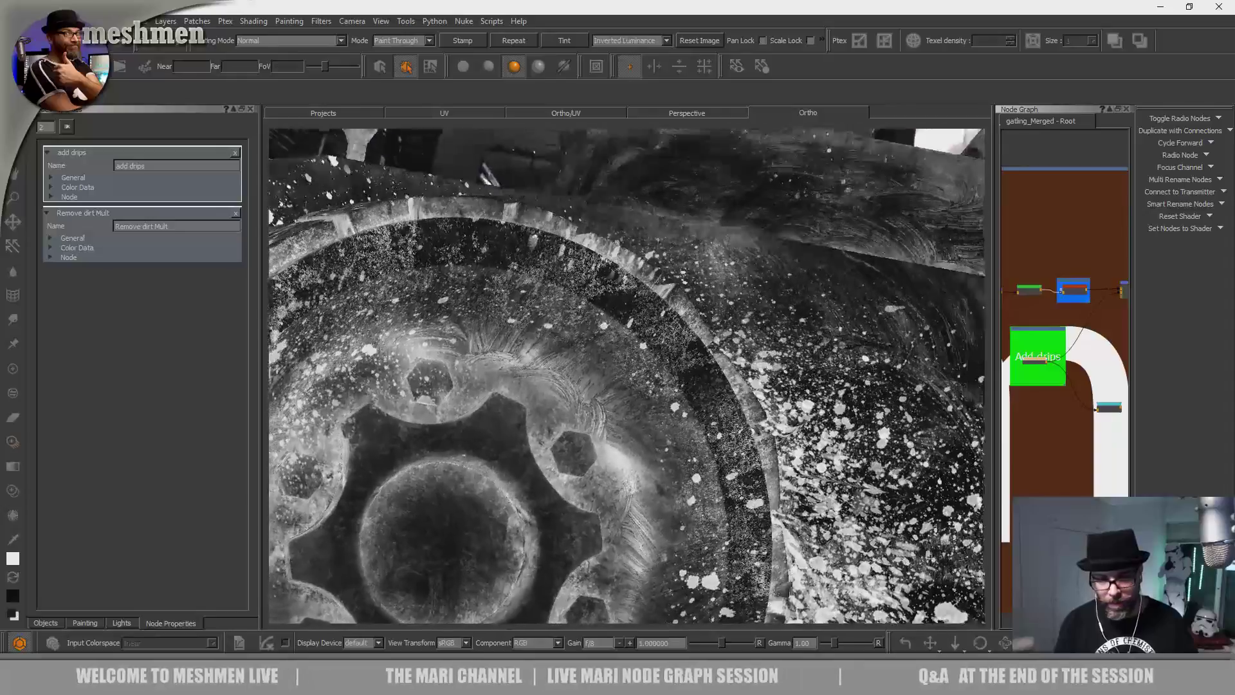
ctrl+drag(777, 386, 685, 547)
drag(561, 371, 627, 405)
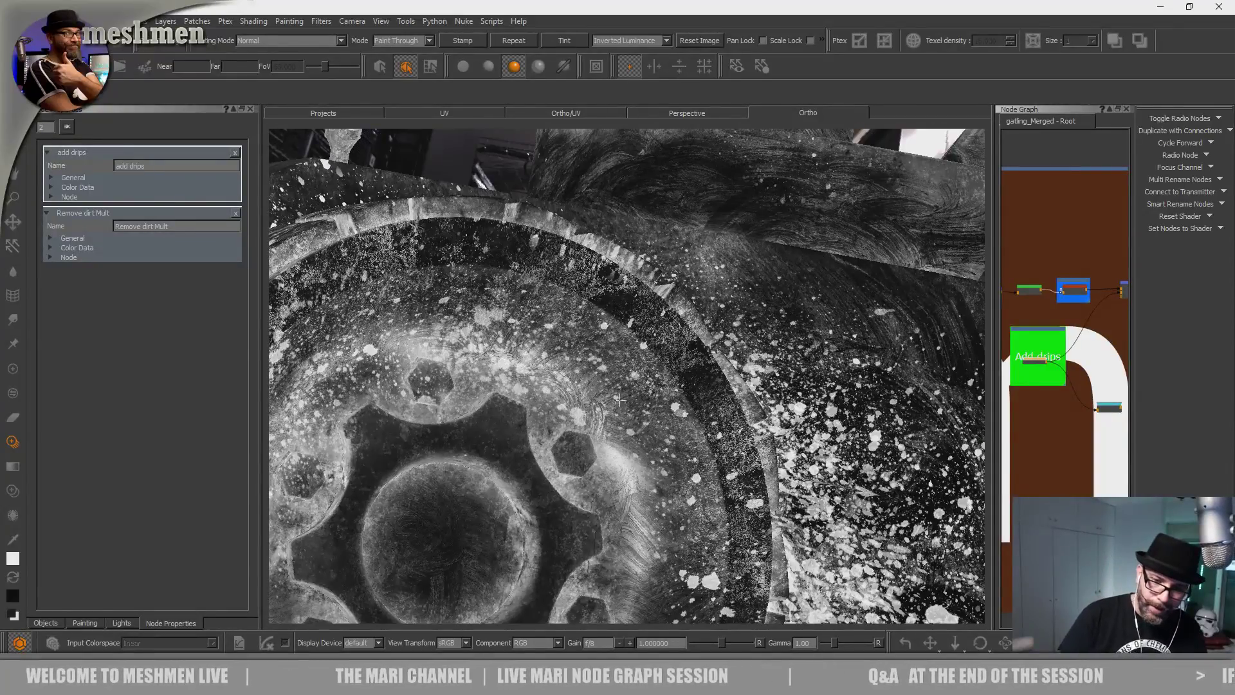
drag(477, 308, 638, 570)
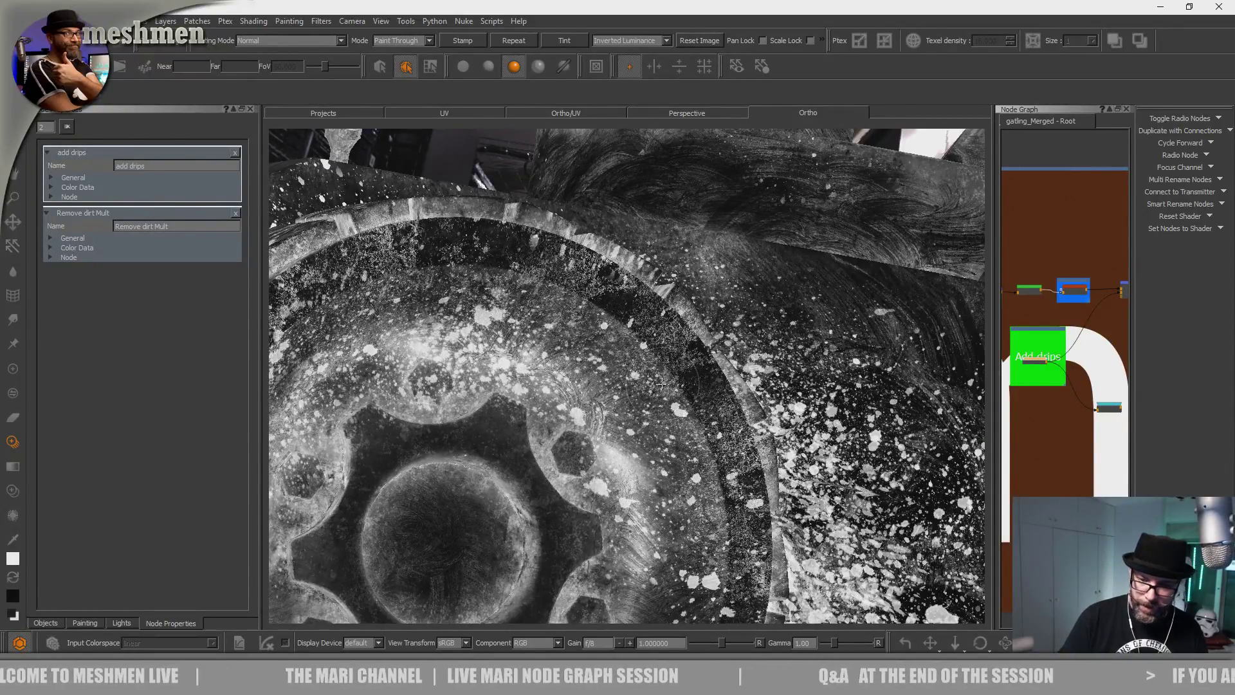
drag(661, 384, 588, 331)
Add splatter to the wheel hub, including its lower-left and upper-left areas.
alt+middle_drag(643, 559, 672, 289)
mouse_move(688, 438)
shift+mouse_down()
mouse_move(671, 380)
mouse_move(620, 425)
shift+mouse_up()
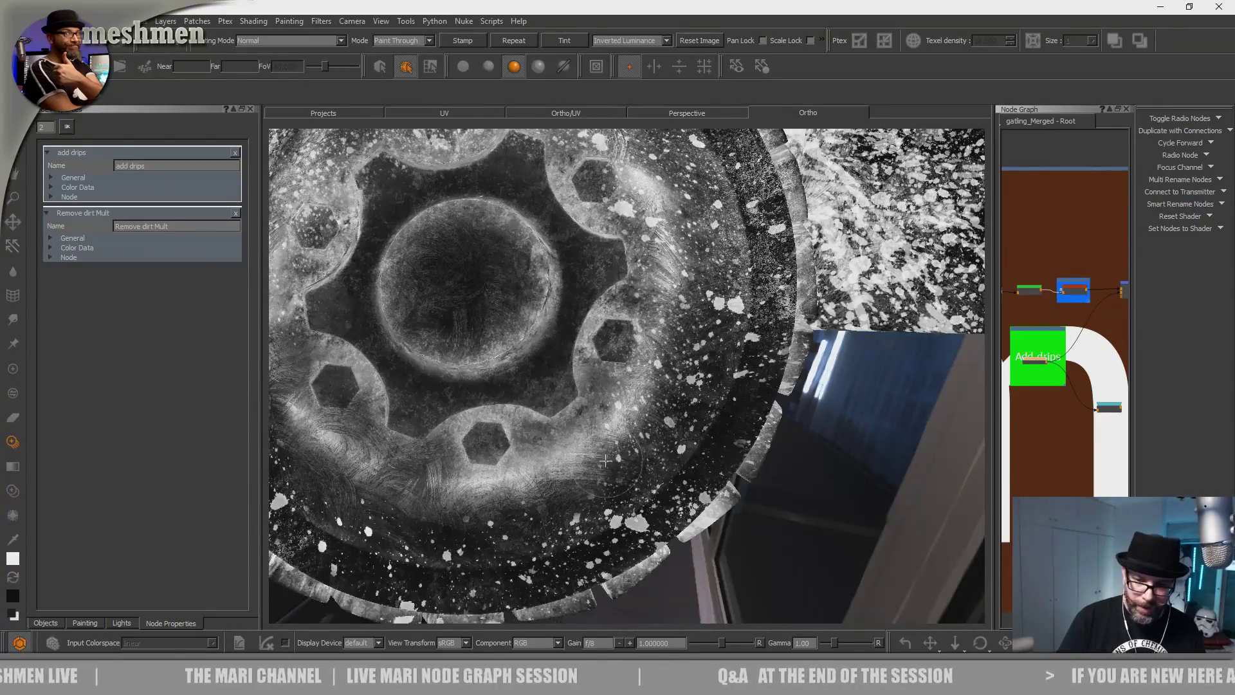
drag(510, 530, 326, 508)
drag(434, 444, 426, 438)
drag(376, 389, 367, 380)
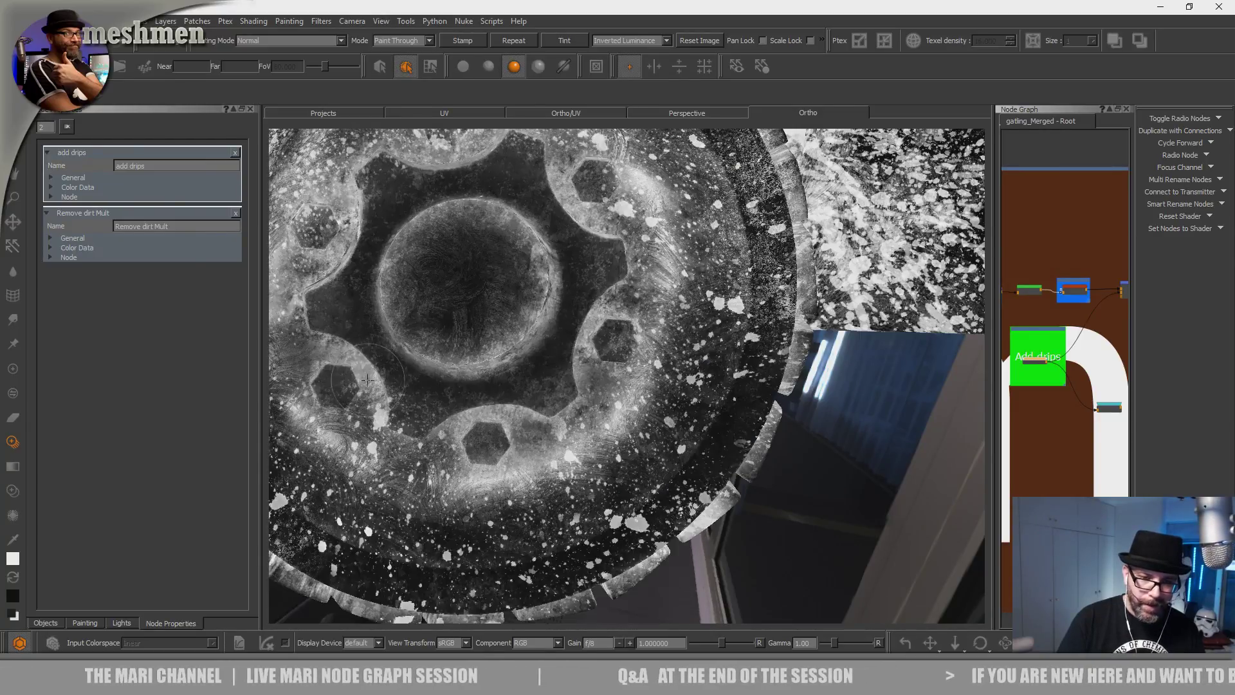
drag(486, 452, 434, 512)
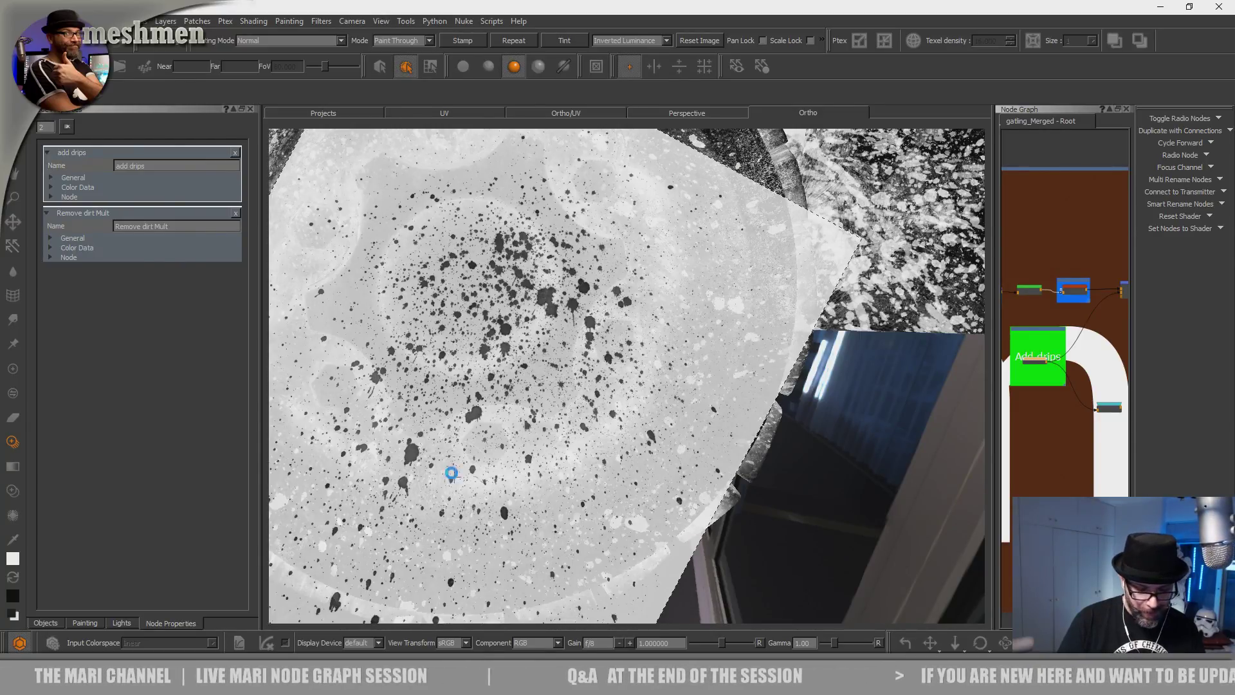
shift+drag(543, 483, 476, 321)
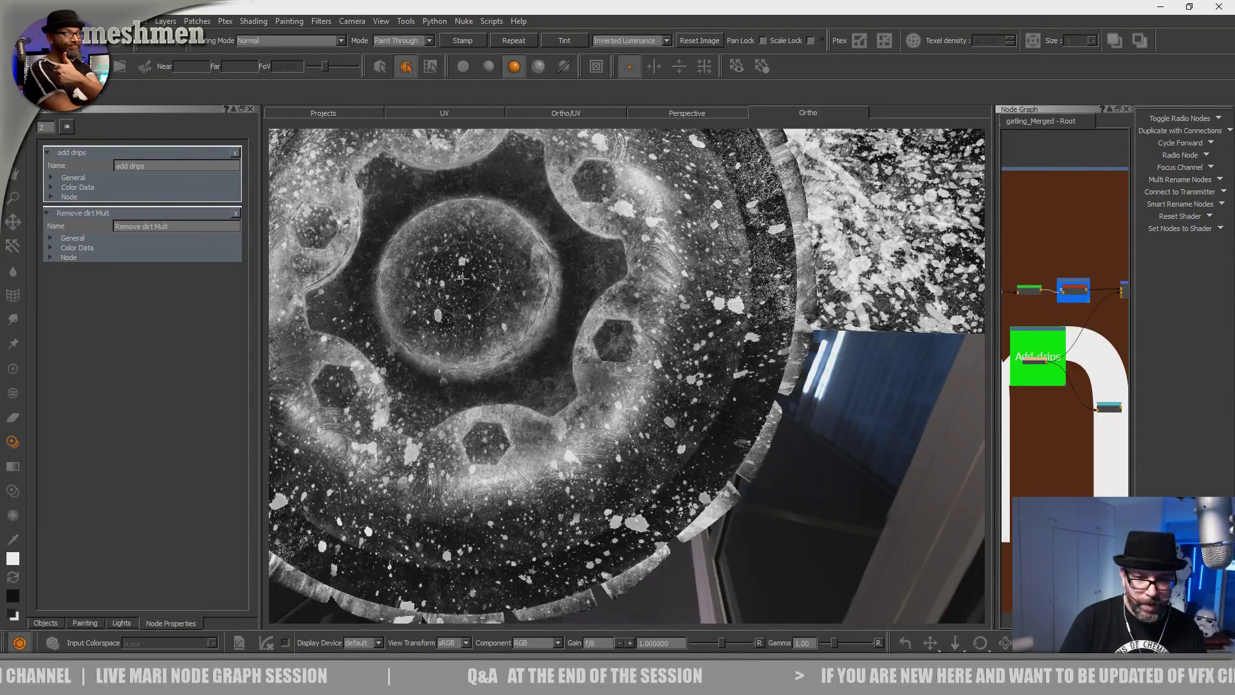
drag(468, 283, 469, 284)
mouse_move(468, 284)
shift+mouse_down()
mouse_move(490, 343)
mouse_move(446, 342)
shift+mouse_up()
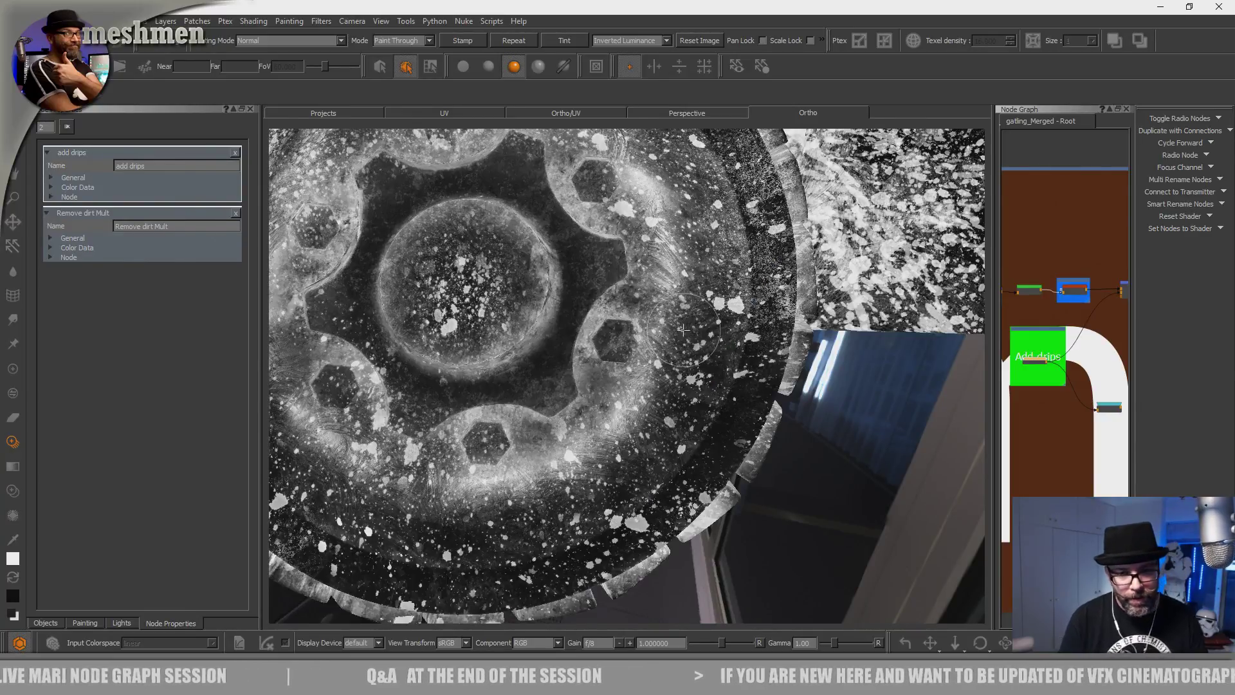
Orbit around the vehicle front to a low side view, rotating the splatter image.
alt+right_drag(410, 301, 360, 283)
alt+drag(412, 289, 495, 323)
alt+middle_drag(495, 323, 605, 431)
alt+drag(604, 431, 662, 386)
mouse_move(662, 385)
alt+right_down()
mouse_move(726, 399)
mouse_move(675, 386)
alt+right_up()
mouse_move(676, 386)
alt+mouse_down()
mouse_move(694, 341)
mouse_move(624, 354)
mouse_move(688, 335)
mouse_move(727, 386)
mouse_move(630, 514)
mouse_move(309, 510)
mouse_move(347, 443)
alt+mouse_up()
mouse_move(553, 463)
alt+mouse_down()
mouse_move(514, 450)
mouse_move(566, 501)
mouse_move(496, 492)
alt+mouse_up()
Paint splatter strokes across the box side, toward the right and then on the left.
mouse_move(424, 463)
shift+mouse_down()
mouse_move(553, 558)
mouse_move(572, 527)
mouse_move(441, 398)
shift+mouse_up()
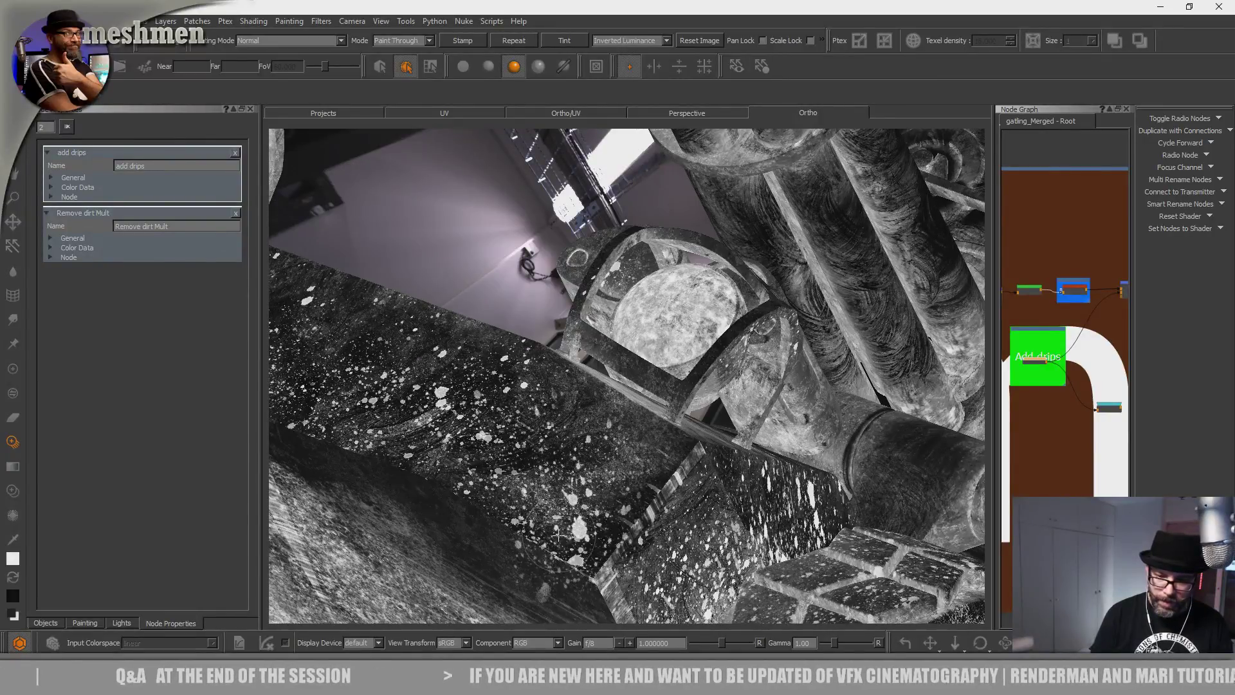
mouse_move(437, 506)
mouse_down()
mouse_move(477, 396)
mouse_move(514, 438)
mouse_move(578, 449)
mouse_move(648, 520)
mouse_move(684, 474)
mouse_move(752, 466)
mouse_up()
drag(572, 450, 539, 447)
shift+drag(600, 521, 514, 412)
drag(694, 522, 817, 508)
mouse_move(643, 508)
shift+mouse_down()
mouse_move(843, 508)
mouse_move(820, 418)
shift+mouse_up()
shift+drag(810, 508, 447, 508)
mouse_move(418, 566)
mouse_down()
mouse_move(454, 480)
mouse_move(675, 398)
mouse_up()
Reposition the splatter image and add more specks on the box and upper body.
mouse_move(494, 574)
shift+mouse_down()
mouse_move(672, 557)
mouse_move(601, 497)
mouse_move(521, 505)
shift+mouse_up()
drag(711, 389, 706, 402)
mouse_move(591, 411)
shift+mouse_down()
mouse_move(707, 495)
mouse_move(708, 470)
shift+mouse_up()
drag(605, 495, 643, 404)
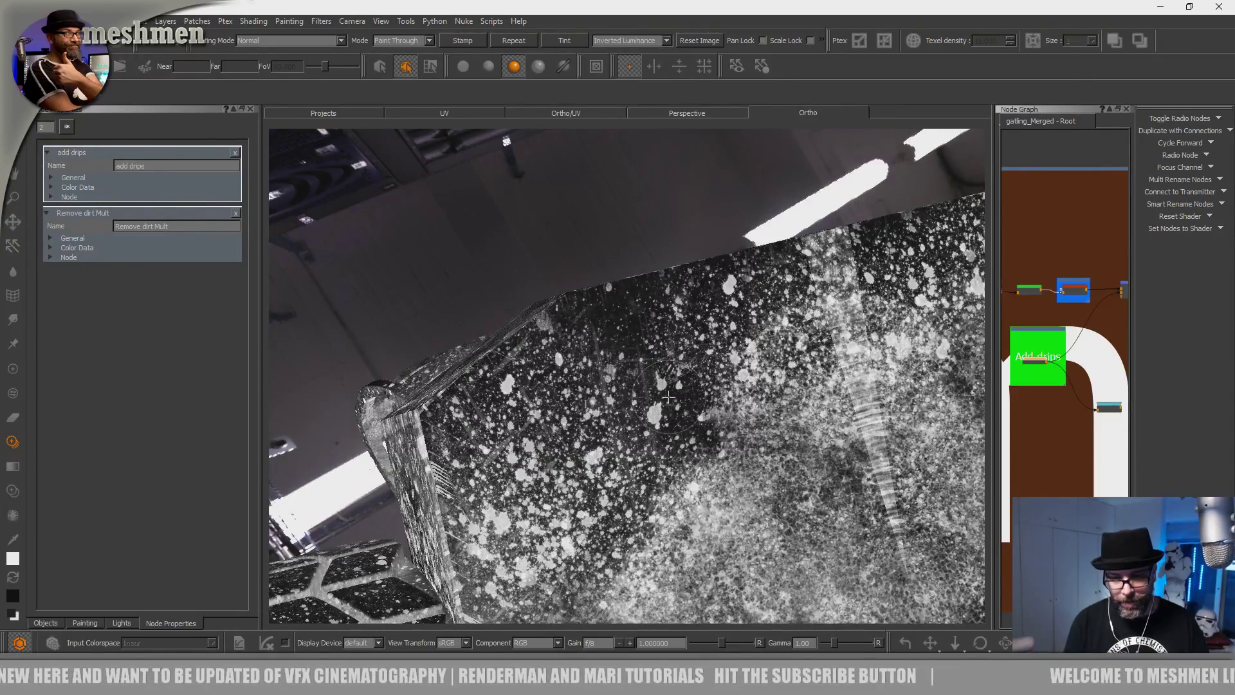
drag(549, 382, 554, 388)
mouse_move(566, 424)
shift+mouse_down()
mouse_move(563, 373)
mouse_move(598, 412)
mouse_move(618, 399)
mouse_move(578, 351)
mouse_move(563, 266)
mouse_move(539, 463)
shift+mouse_up()
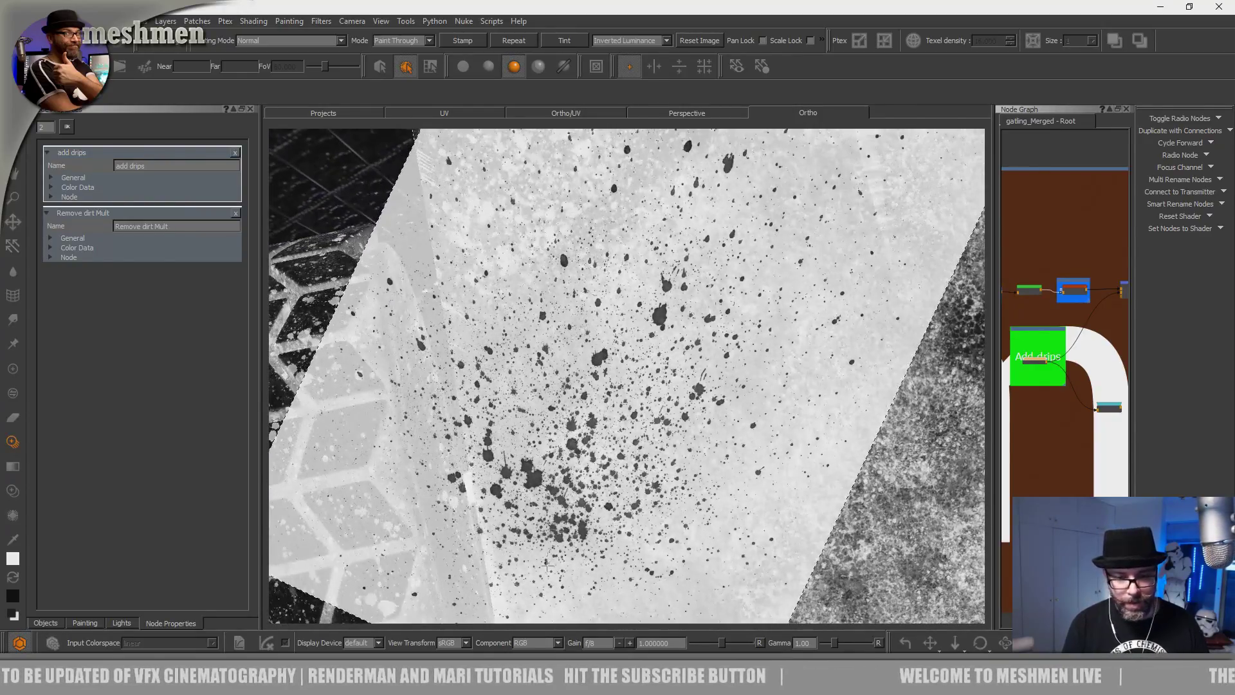
drag(515, 270, 483, 215)
mouse_move(662, 217)
mouse_down()
mouse_move(611, 288)
mouse_move(639, 340)
mouse_move(632, 312)
mouse_move(566, 289)
mouse_move(525, 235)
mouse_move(512, 229)
mouse_move(529, 255)
mouse_move(470, 215)
mouse_up()
Orbit around to inspect the splattered gatling vehicle as a whole.
mouse_move(527, 249)
alt+mouse_down()
mouse_move(630, 414)
mouse_move(548, 309)
mouse_move(533, 360)
mouse_move(565, 387)
alt+mouse_up()
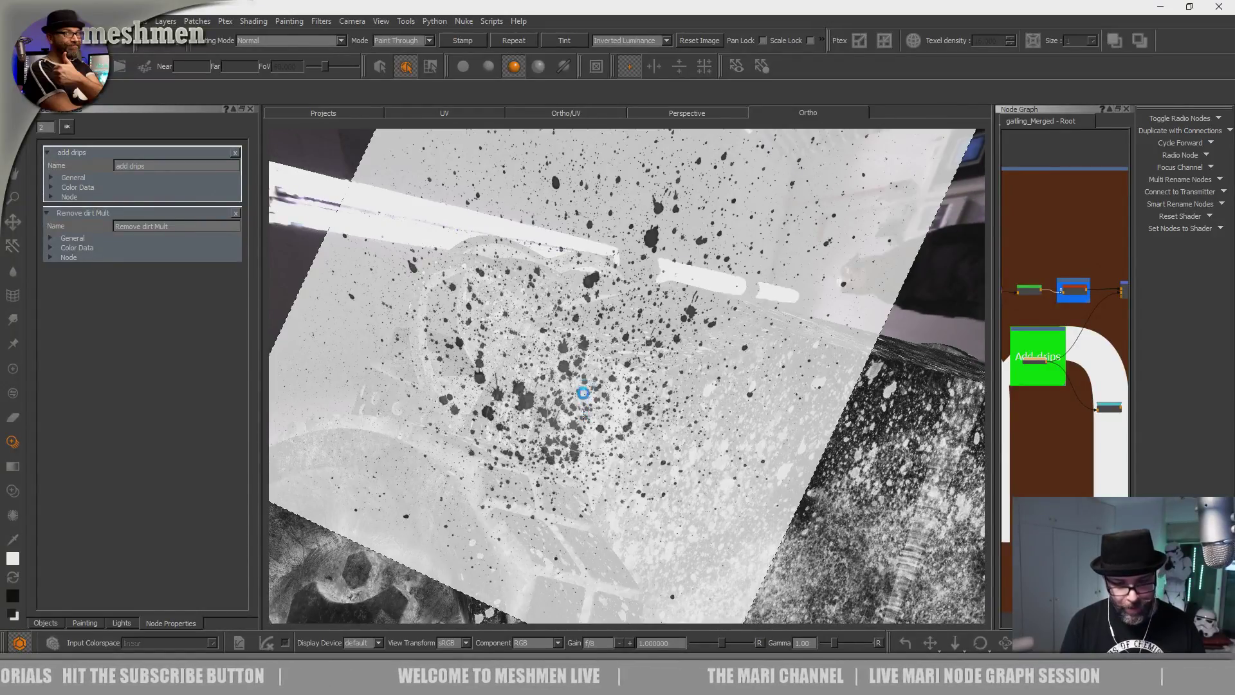
alt+drag(585, 415, 591, 309)
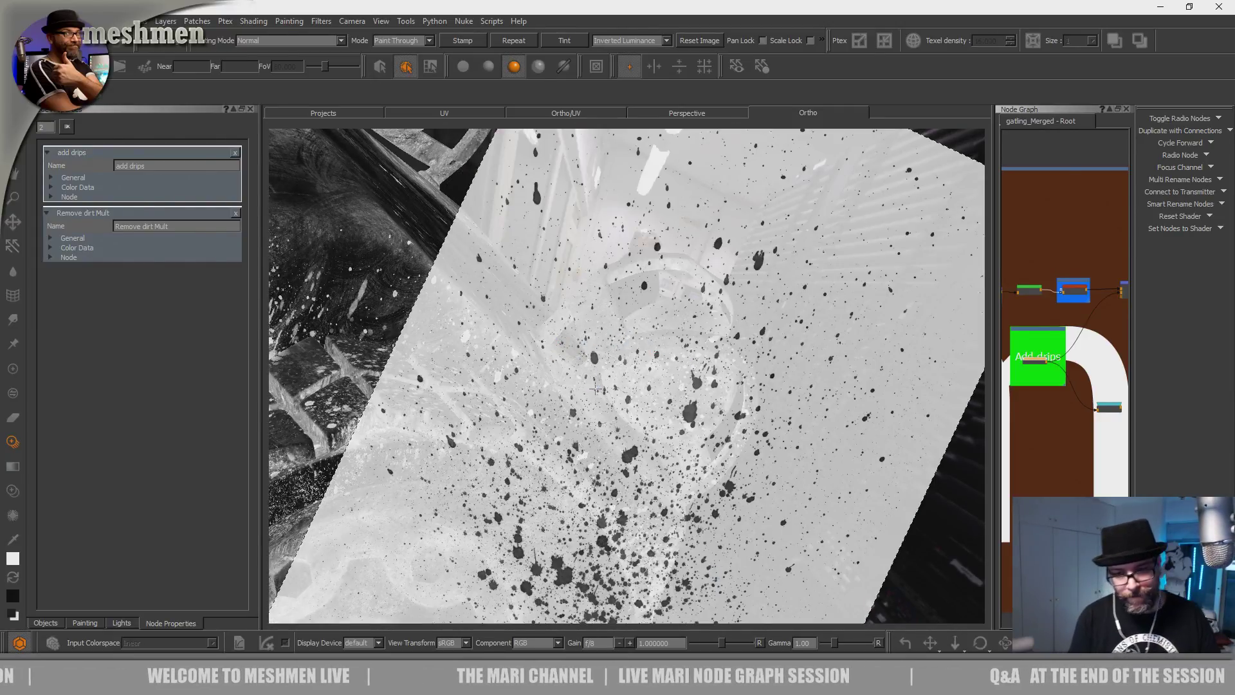
alt+drag(595, 388, 603, 434)
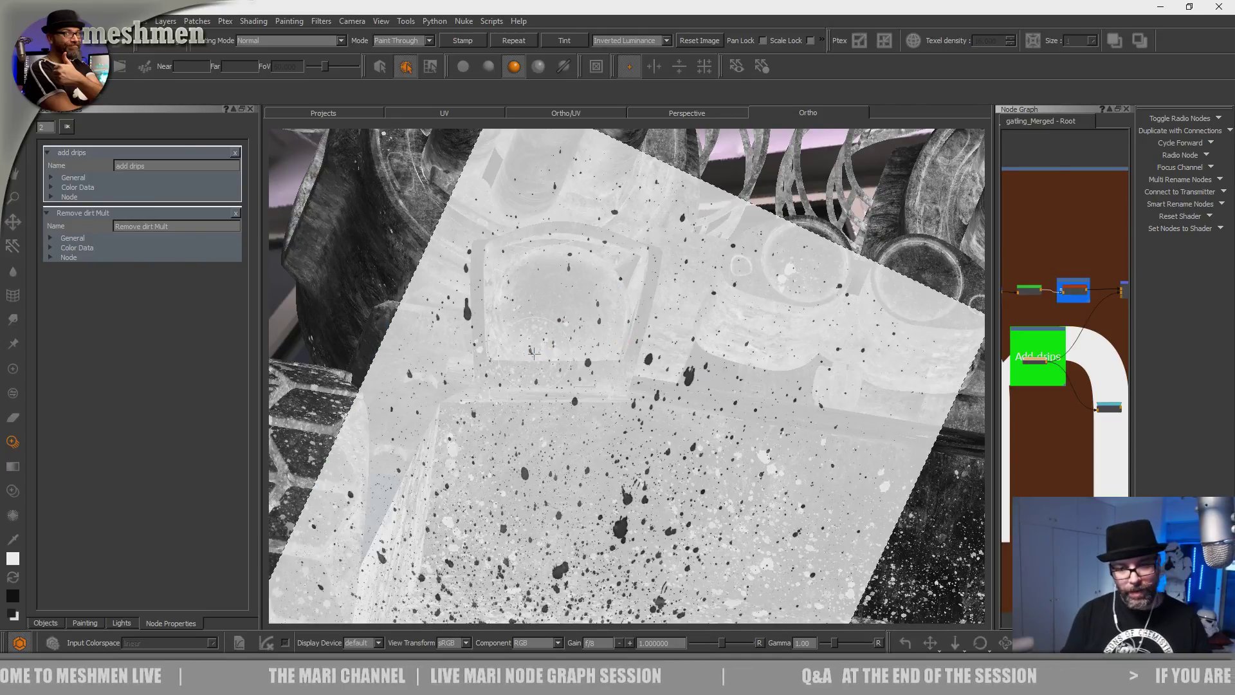
alt+drag(534, 352, 497, 322)
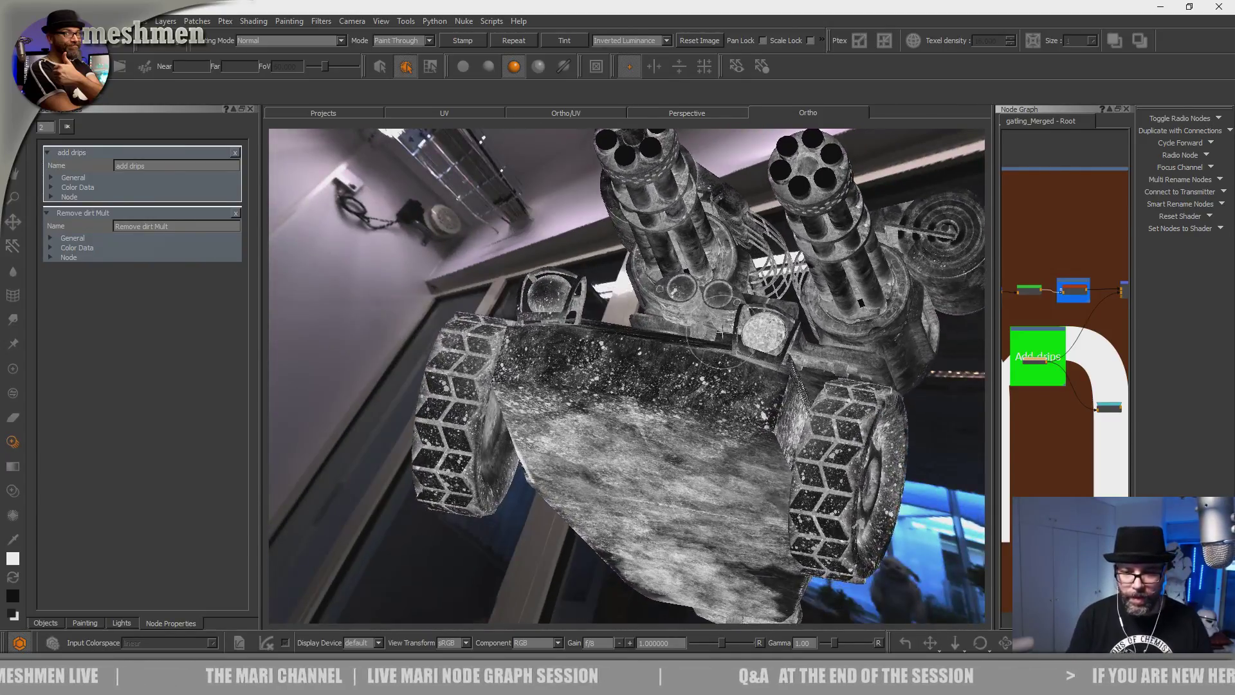
Swing to the bumper and headlights and paint four splatter strokes on the front panel.
alt+drag(627, 316, 636, 406)
alt+right_drag(637, 406, 727, 412)
alt+drag(630, 412, 647, 340)
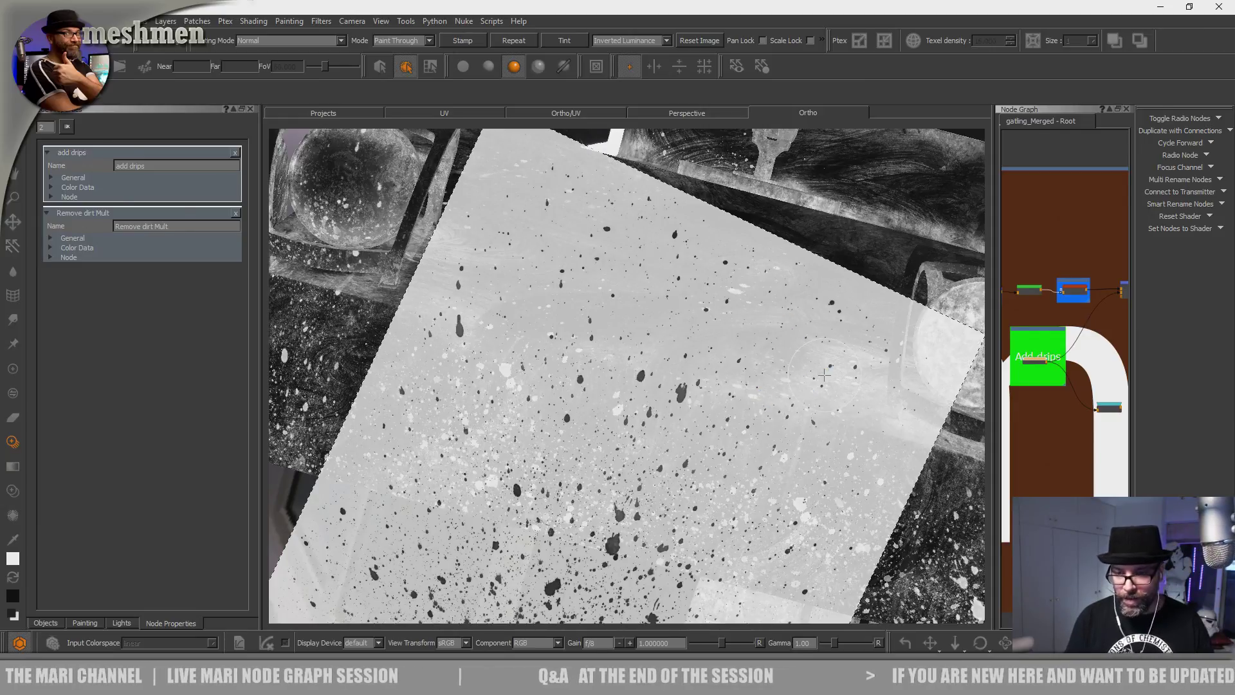
mouse_move(864, 431)
ctrl+mouse_down()
mouse_move(476, 370)
mouse_move(566, 447)
mouse_move(590, 379)
ctrl+mouse_up()
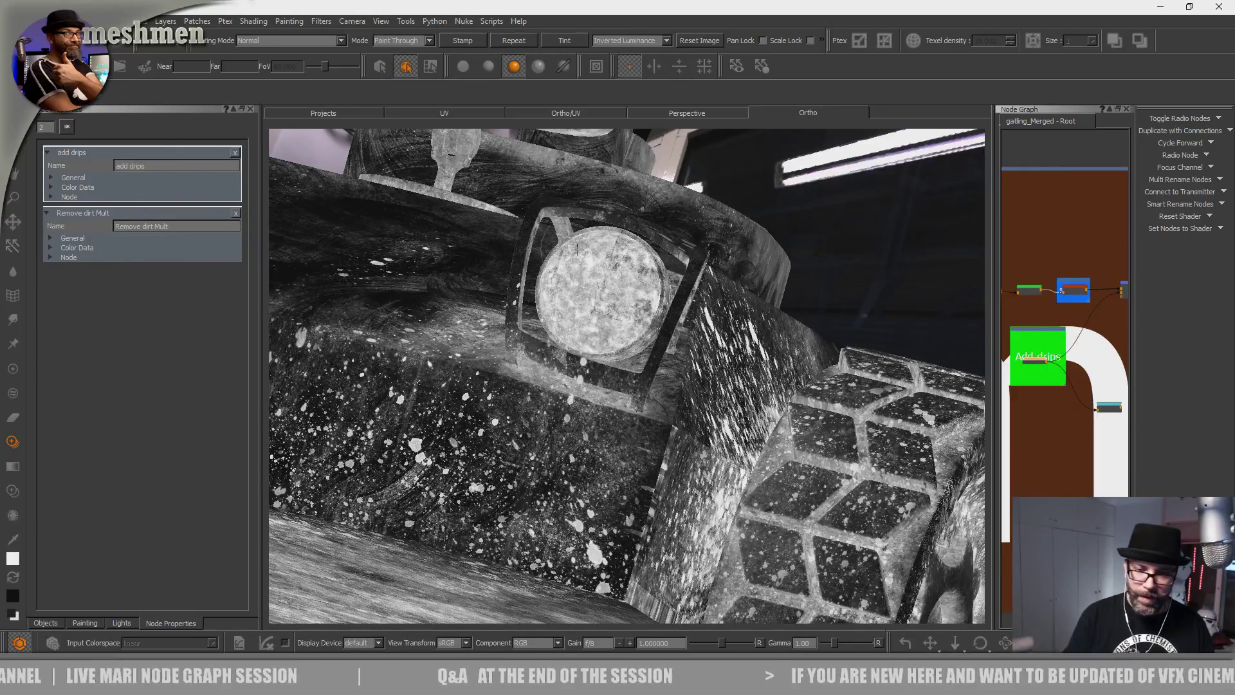
mouse_move(546, 450)
mouse_down()
mouse_move(574, 402)
mouse_move(504, 385)
mouse_move(521, 411)
mouse_move(603, 416)
mouse_move(593, 495)
mouse_up()
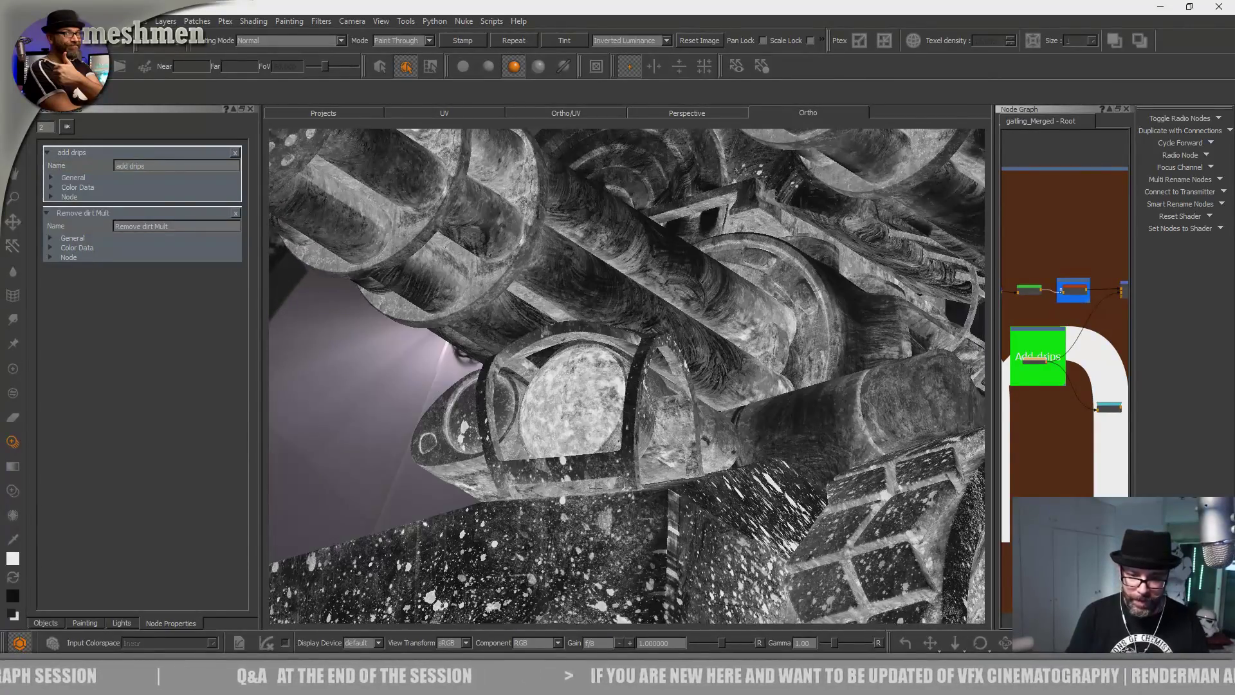
mouse_move(607, 369)
mouse_down()
mouse_move(566, 498)
mouse_move(589, 502)
mouse_move(595, 489)
mouse_move(572, 453)
mouse_move(595, 436)
mouse_up()
drag(588, 482, 571, 380)
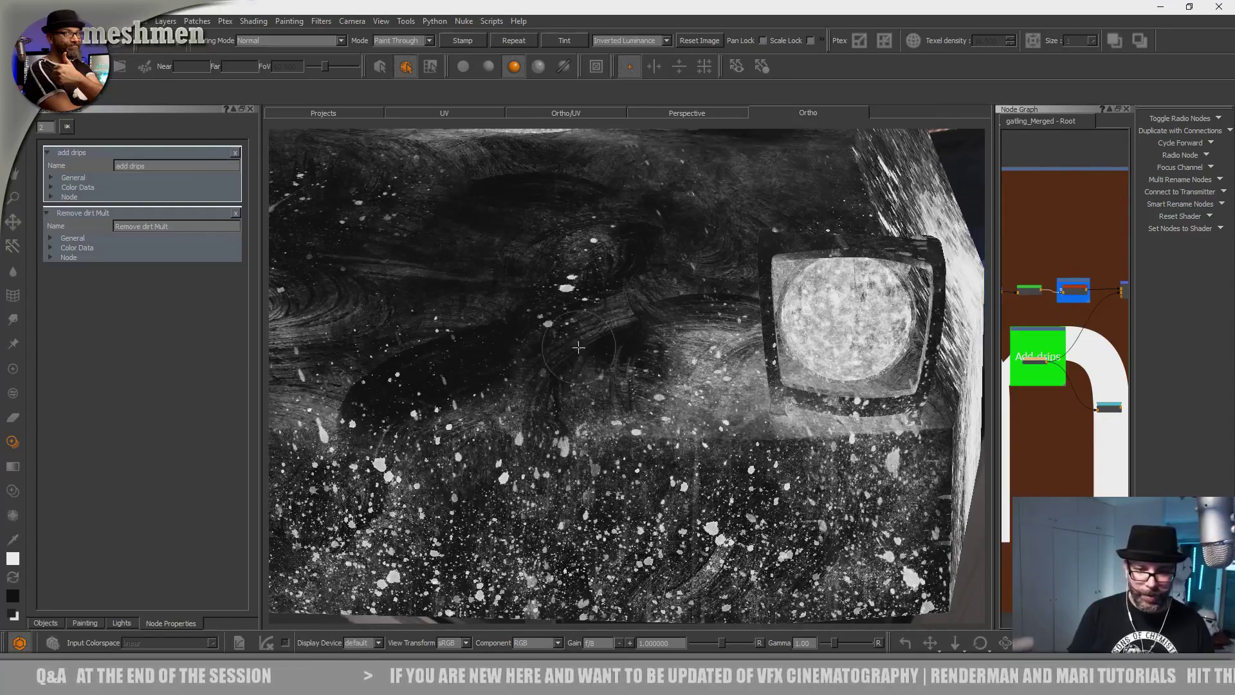
drag(527, 241, 534, 413)
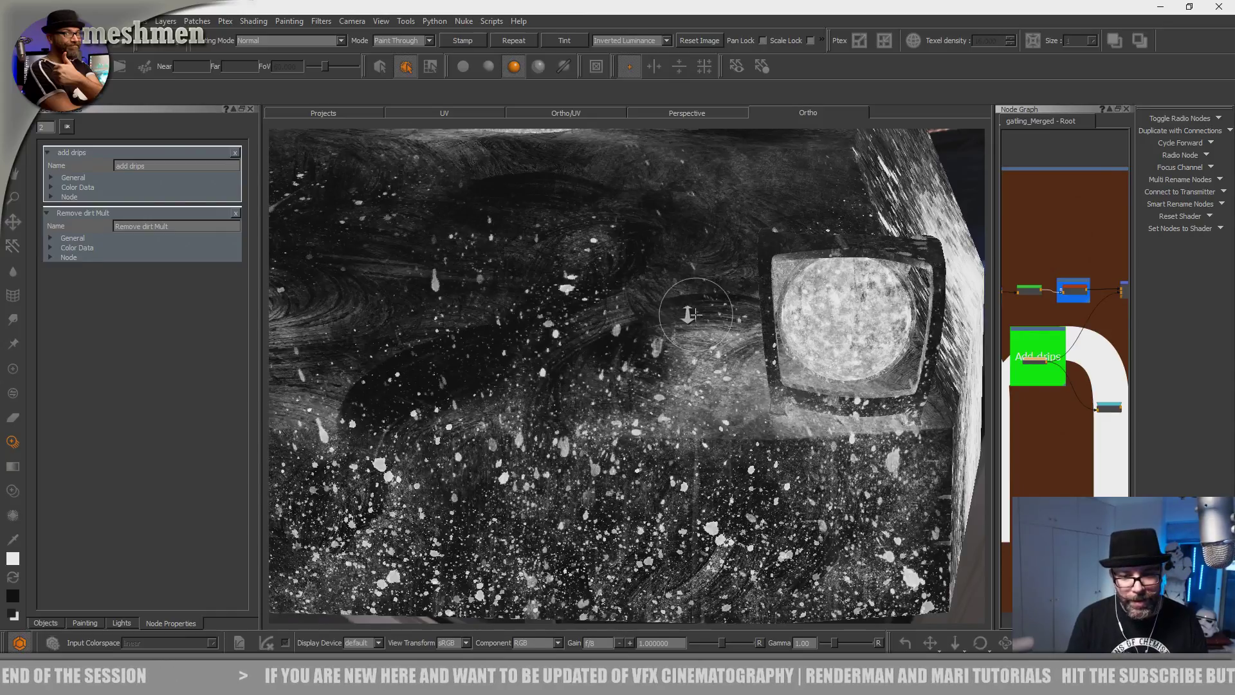
mouse_move(688, 314)
alt+mouse_down()
mouse_move(548, 452)
mouse_move(551, 419)
alt+mouse_up()
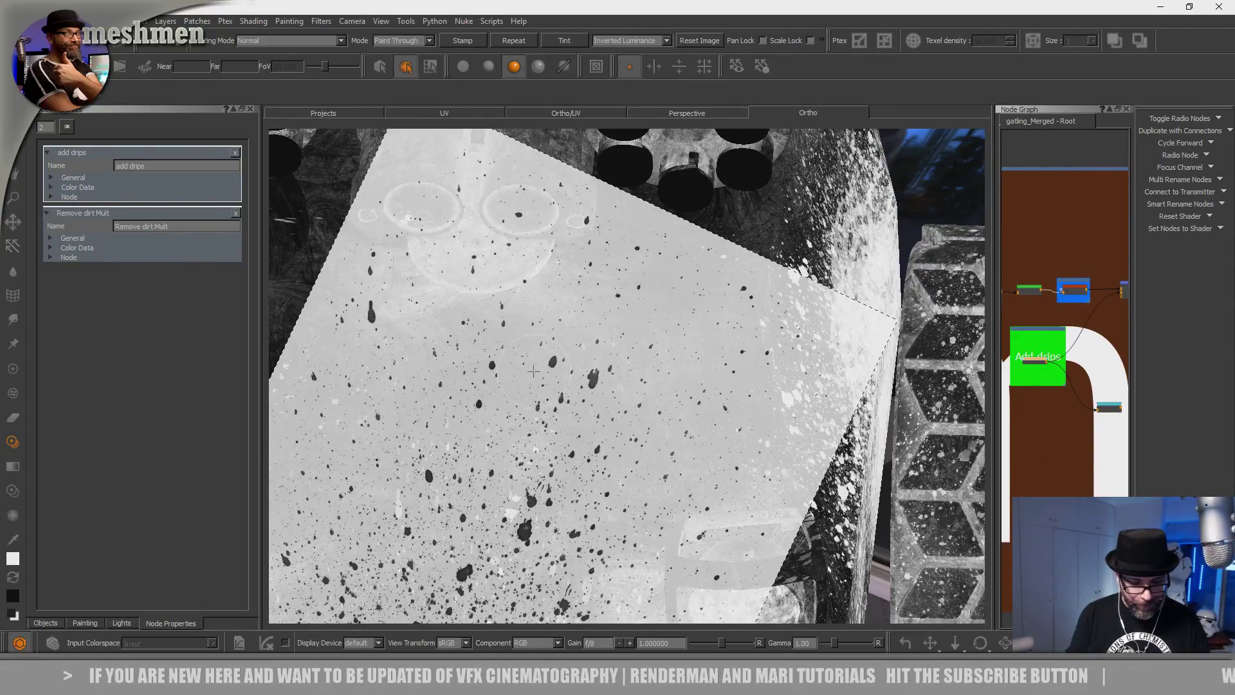
alt+right_drag(535, 378, 524, 360)
Paint the splatter image around the left front headlight.
alt+drag(524, 361, 491, 353)
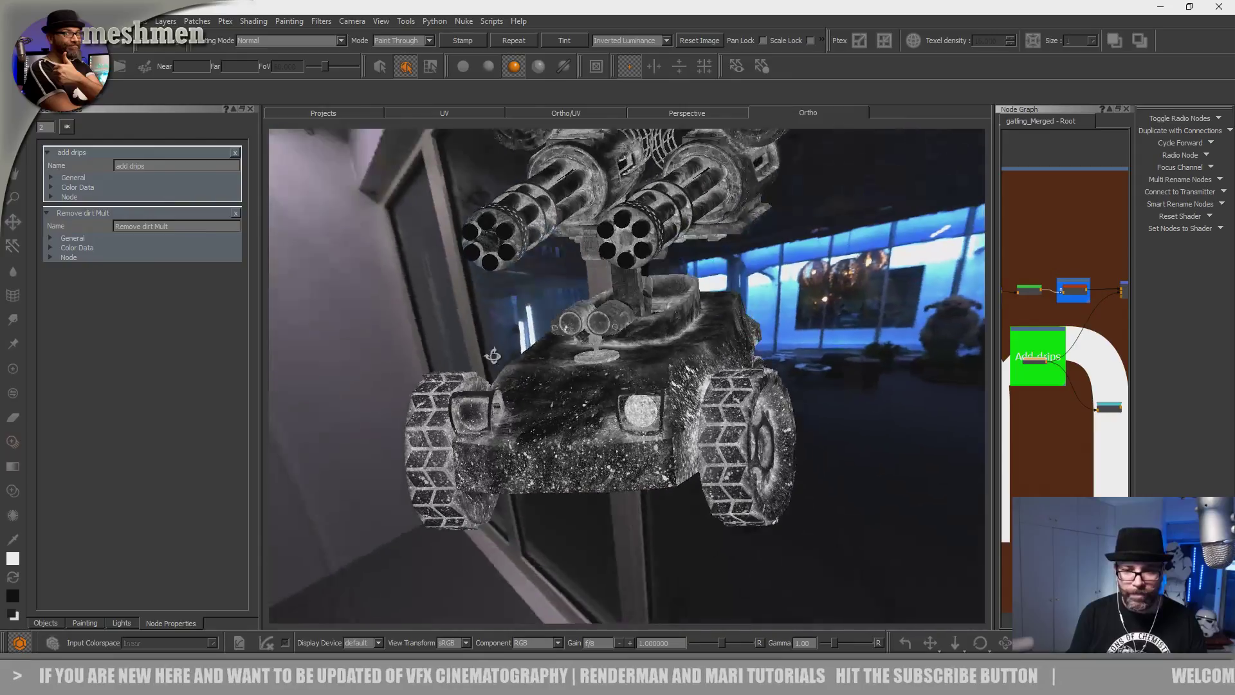
alt+middle_drag(491, 353, 464, 468)
alt+drag(465, 467, 602, 460)
alt+middle_drag(602, 460, 595, 350)
alt+right_drag(594, 351, 557, 389)
mouse_move(556, 388)
alt+mouse_down()
mouse_move(507, 329)
mouse_move(528, 412)
alt+mouse_up()
alt+right_drag(529, 411, 566, 436)
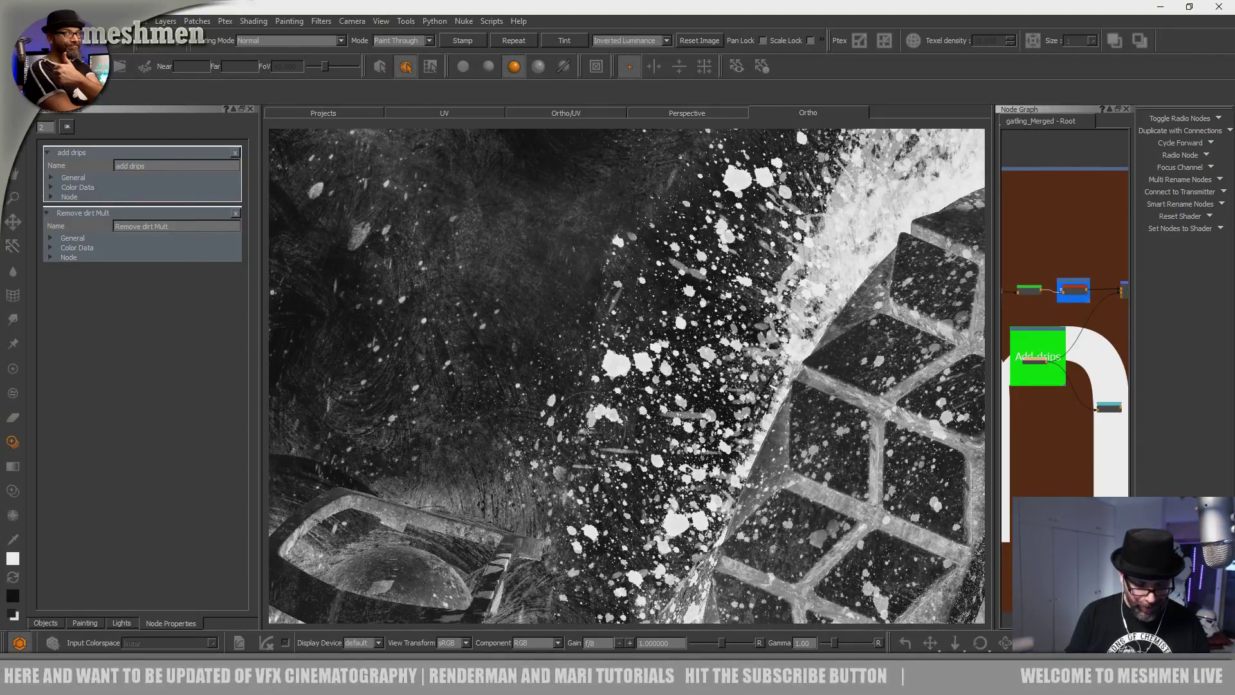
alt+right_drag(575, 410, 511, 351)
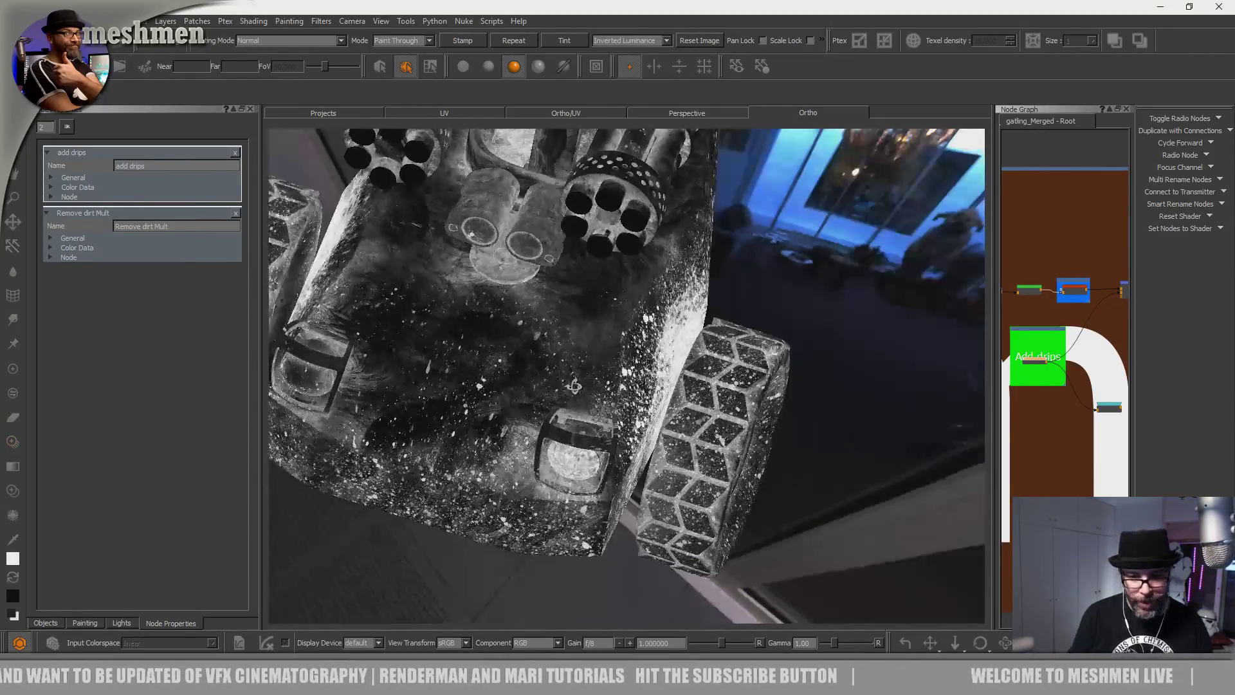
alt+drag(512, 351, 528, 283)
alt+right_drag(527, 283, 535, 352)
alt+middle_drag(535, 352, 794, 485)
alt+drag(795, 486, 734, 499)
alt+middle_drag(479, 480, 479, 420)
alt+right_drag(479, 420, 521, 470)
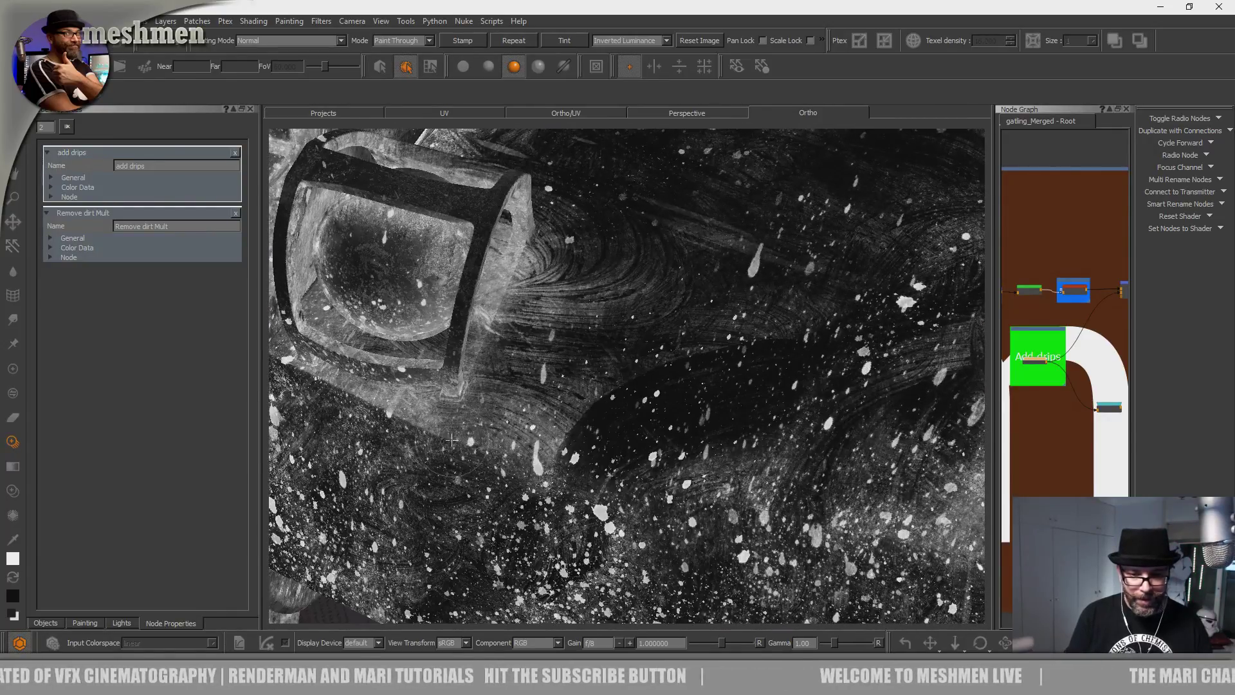
mouse_move(462, 489)
mouse_down()
mouse_move(450, 476)
mouse_move(611, 377)
mouse_up()
Orbit to a lower three-quarter view and frame the gun mount for splatter painting.
alt+right_drag(612, 378, 547, 418)
alt+drag(566, 450, 587, 398)
alt+middle_drag(587, 398, 523, 460)
alt+drag(523, 460, 547, 566)
alt+middle_drag(654, 397, 547, 534)
alt+drag(617, 501, 545, 395)
alt+right_drag(546, 394, 589, 376)
alt+middle_drag(588, 377, 437, 261)
alt+drag(437, 261, 537, 405)
alt+middle_drag(537, 406, 521, 257)
alt+drag(521, 258, 524, 219)
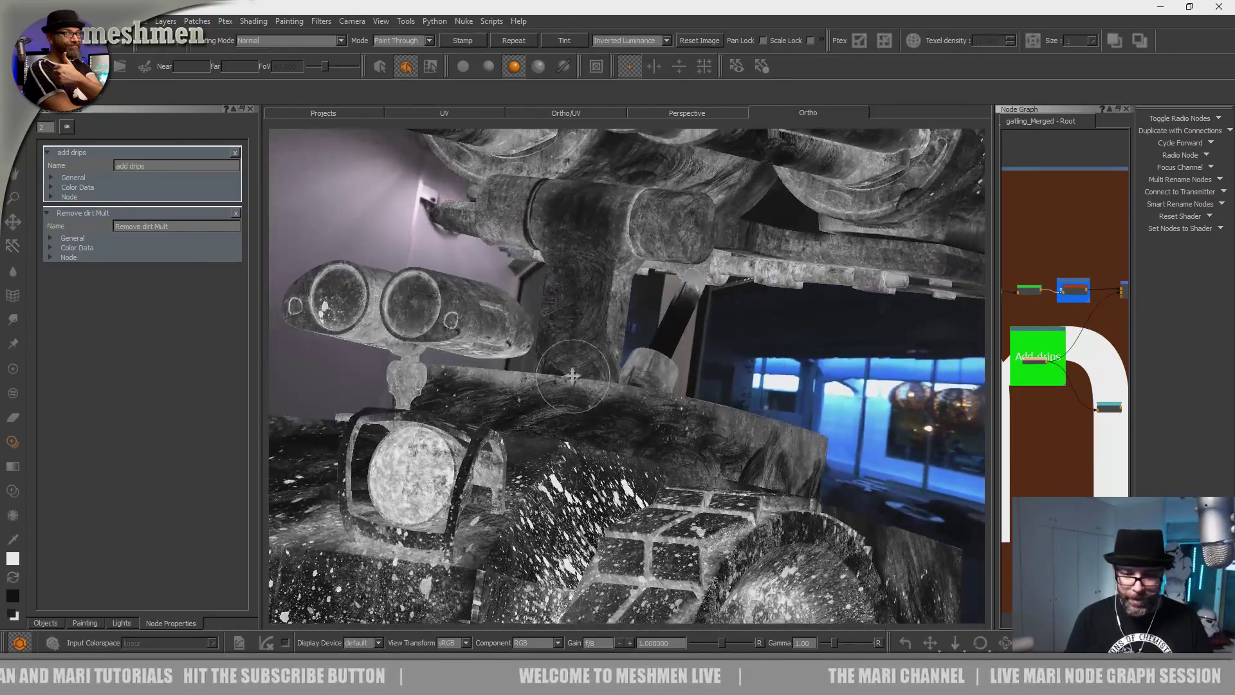
alt+middle_drag(524, 218, 533, 361)
alt+right_drag(534, 361, 570, 388)
alt+middle_drag(570, 388, 616, 475)
key(s)
middle_drag(524, 513, 497, 541)
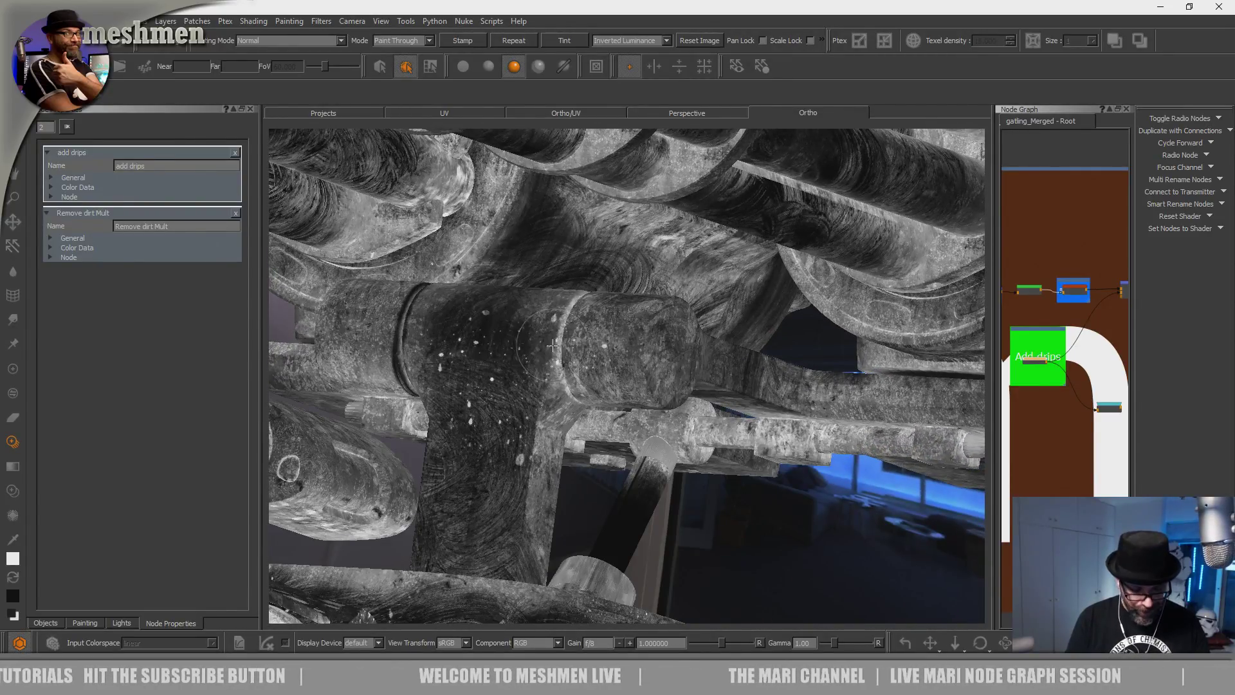
alt+right_drag(652, 339, 551, 419)
mouse_move(551, 419)
alt+mouse_down()
mouse_move(607, 408)
mouse_move(610, 388)
alt+mouse_up()
alt+right_drag(609, 388, 593, 420)
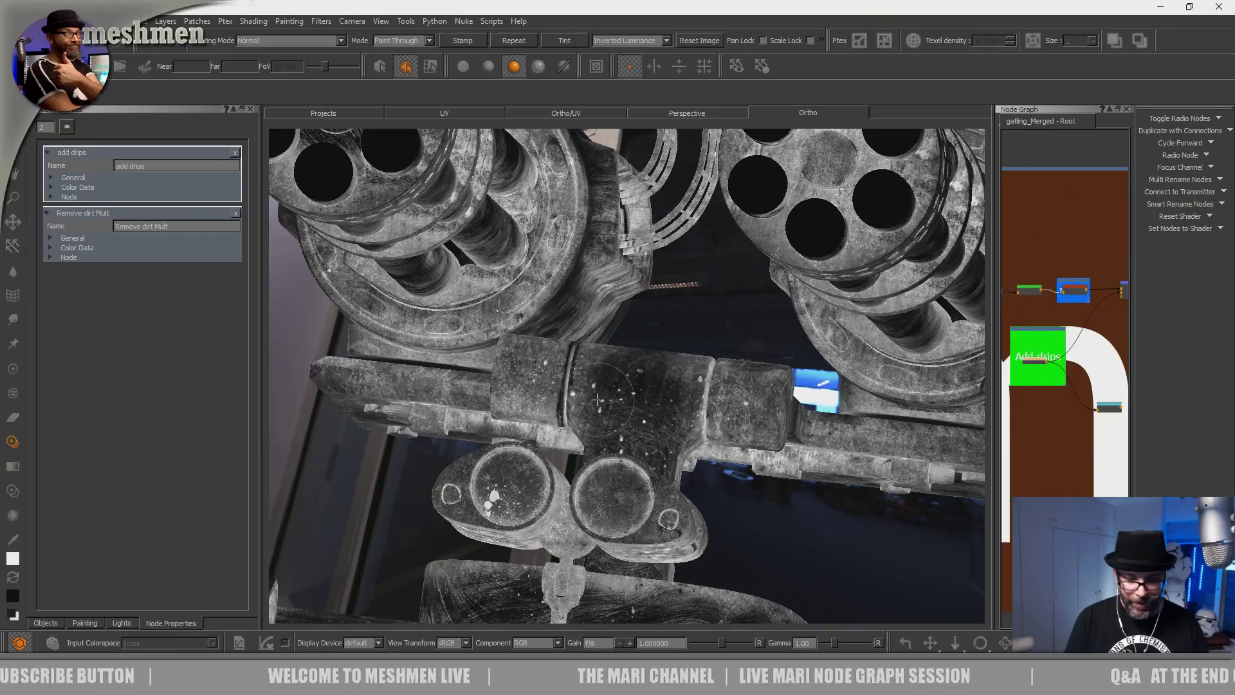
Paint splatter specks over the side of the hull and inspect the hull tub.
mouse_move(594, 387)
alt+right_down()
mouse_move(620, 411)
mouse_move(561, 450)
alt+right_up()
alt+drag(561, 451, 480, 441)
alt+right_drag(479, 441, 574, 368)
alt+middle_drag(574, 369, 627, 239)
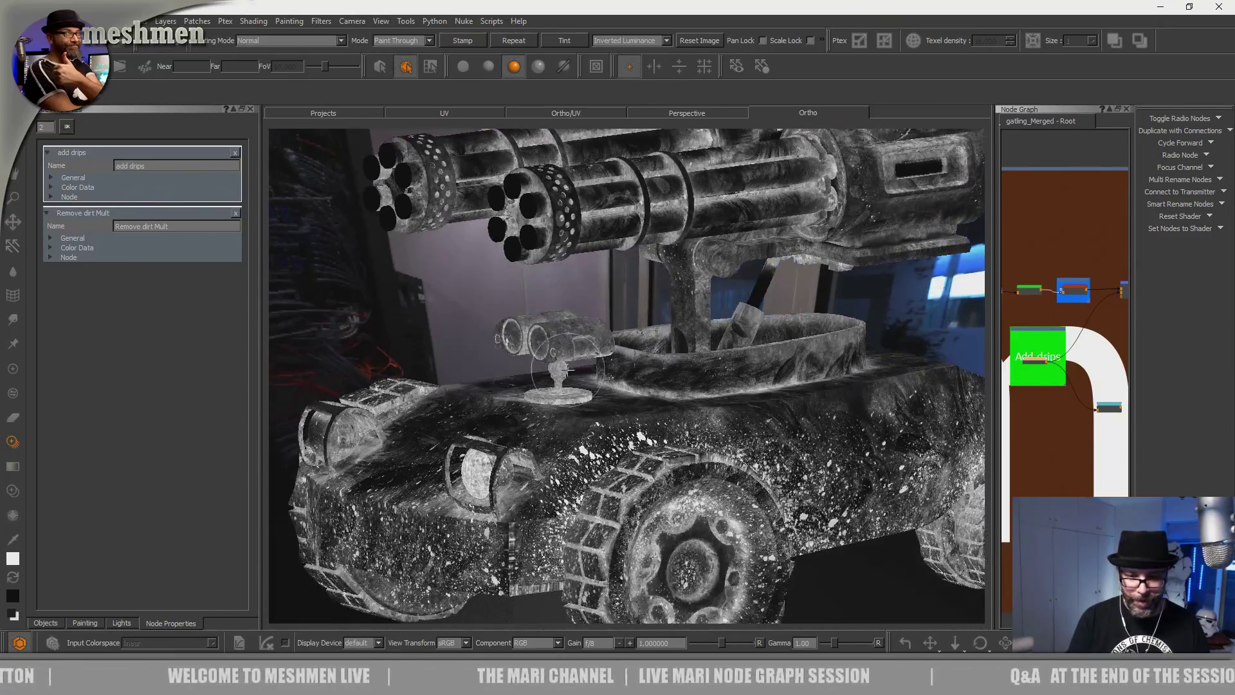
alt+drag(627, 239, 595, 399)
alt+middle_drag(595, 399, 576, 308)
alt+right_drag(576, 309, 554, 424)
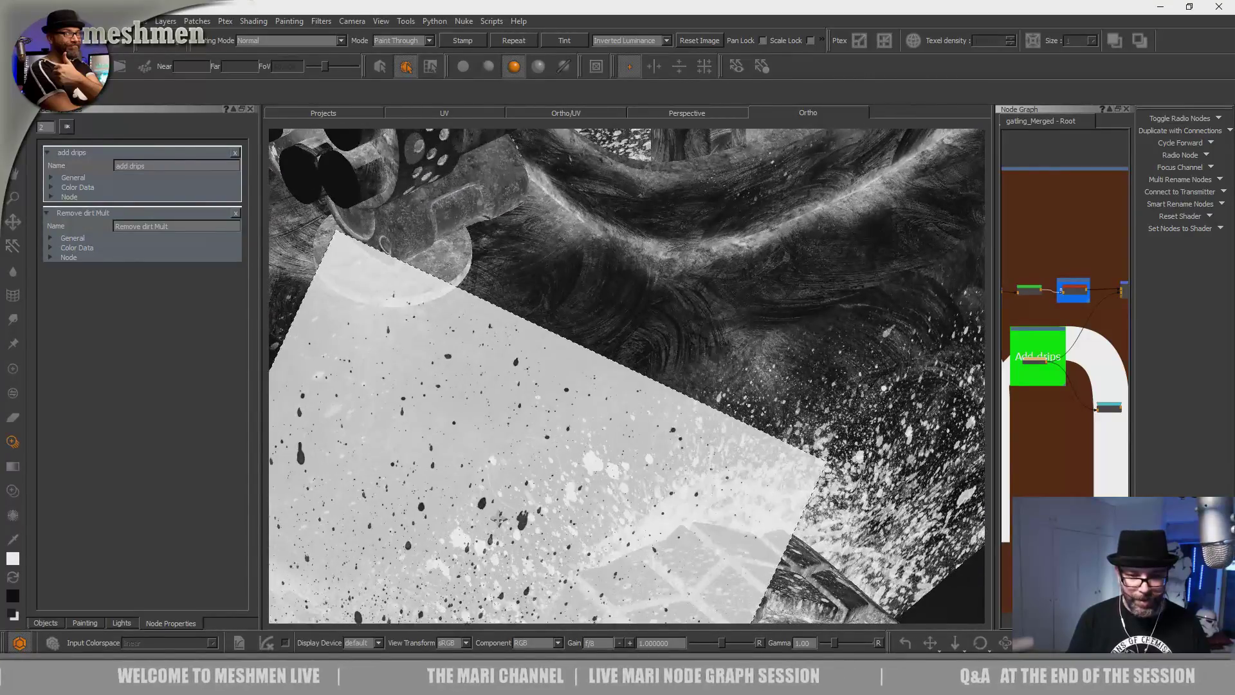
drag(421, 337, 485, 497)
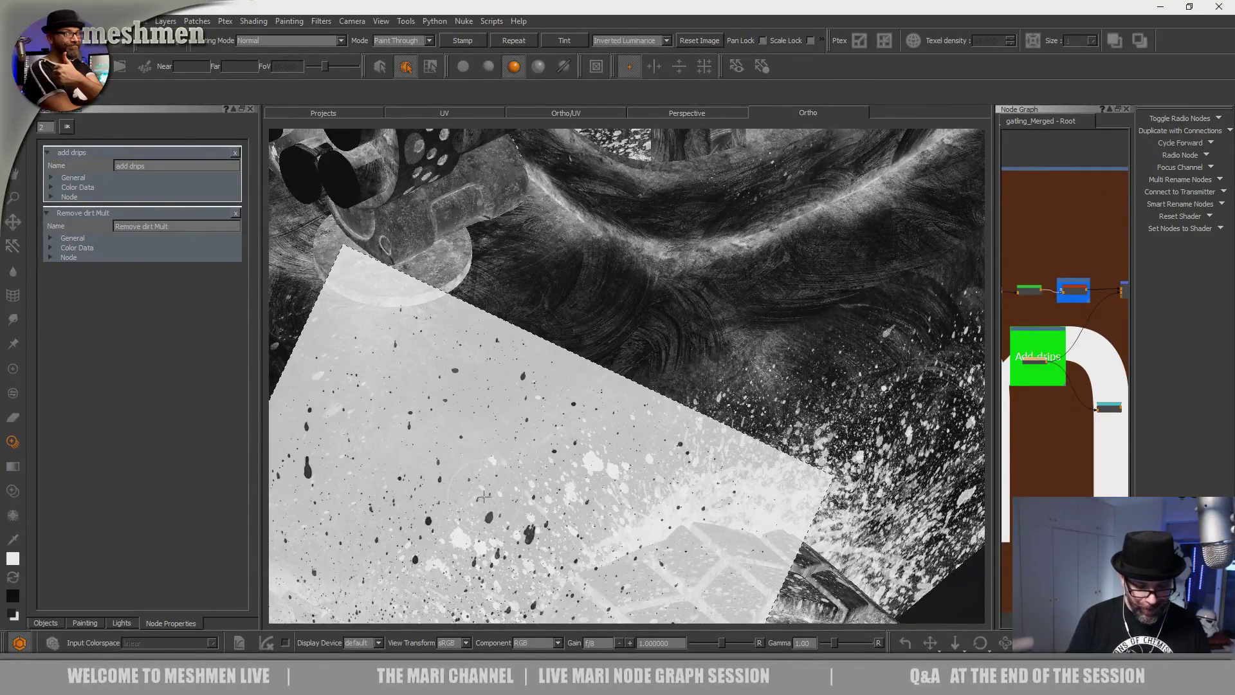
alt+right_drag(482, 479, 656, 321)
alt+middle_drag(656, 341, 565, 460)
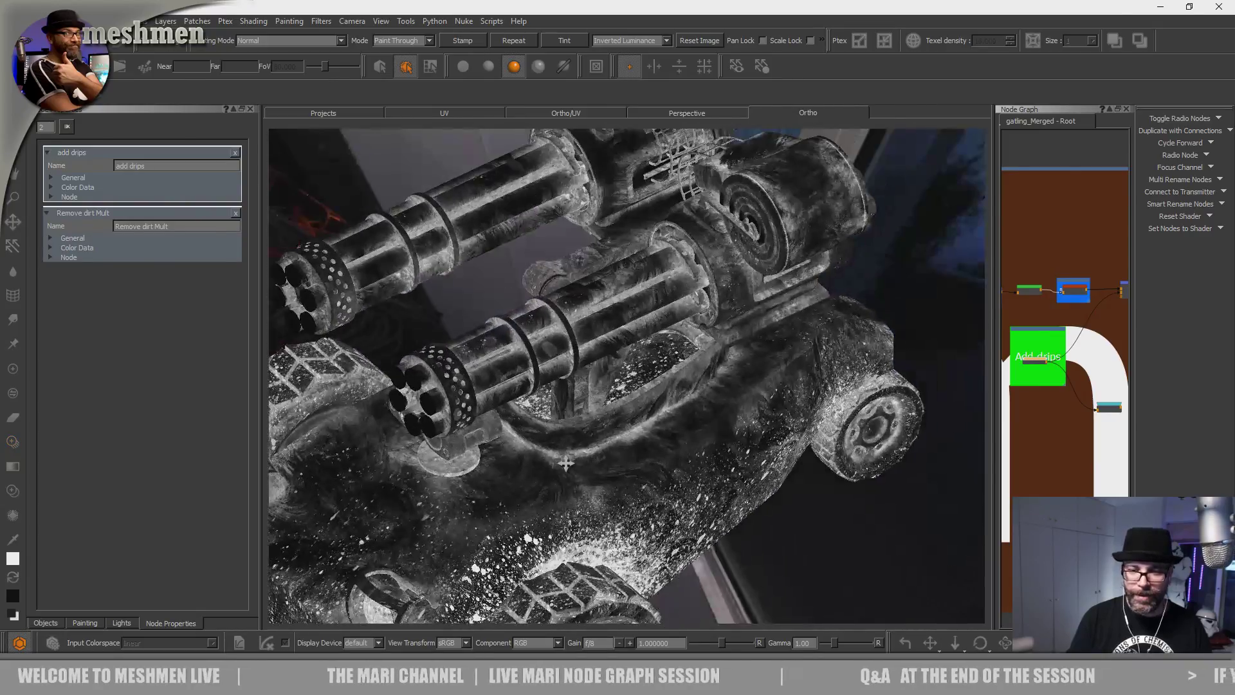
alt+drag(565, 460, 725, 257)
alt+middle_drag(561, 468, 629, 458)
alt+right_drag(629, 458, 676, 350)
alt+middle_drag(547, 435, 538, 474)
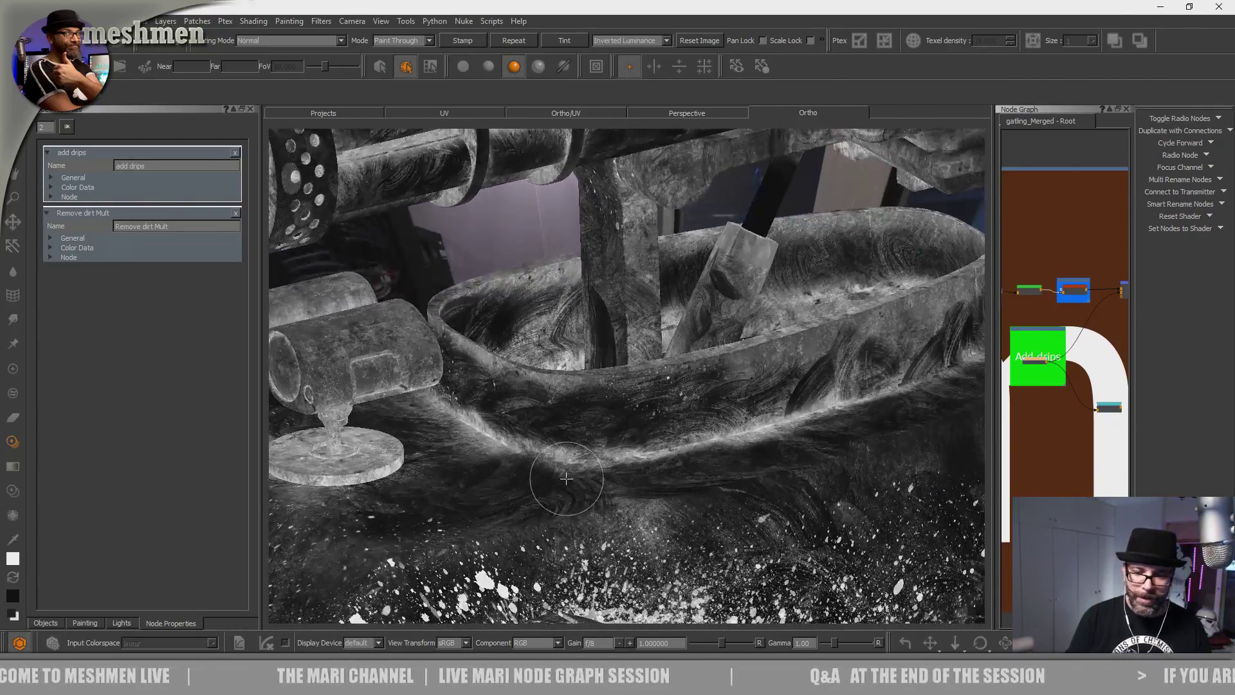
alt+drag(538, 474, 574, 491)
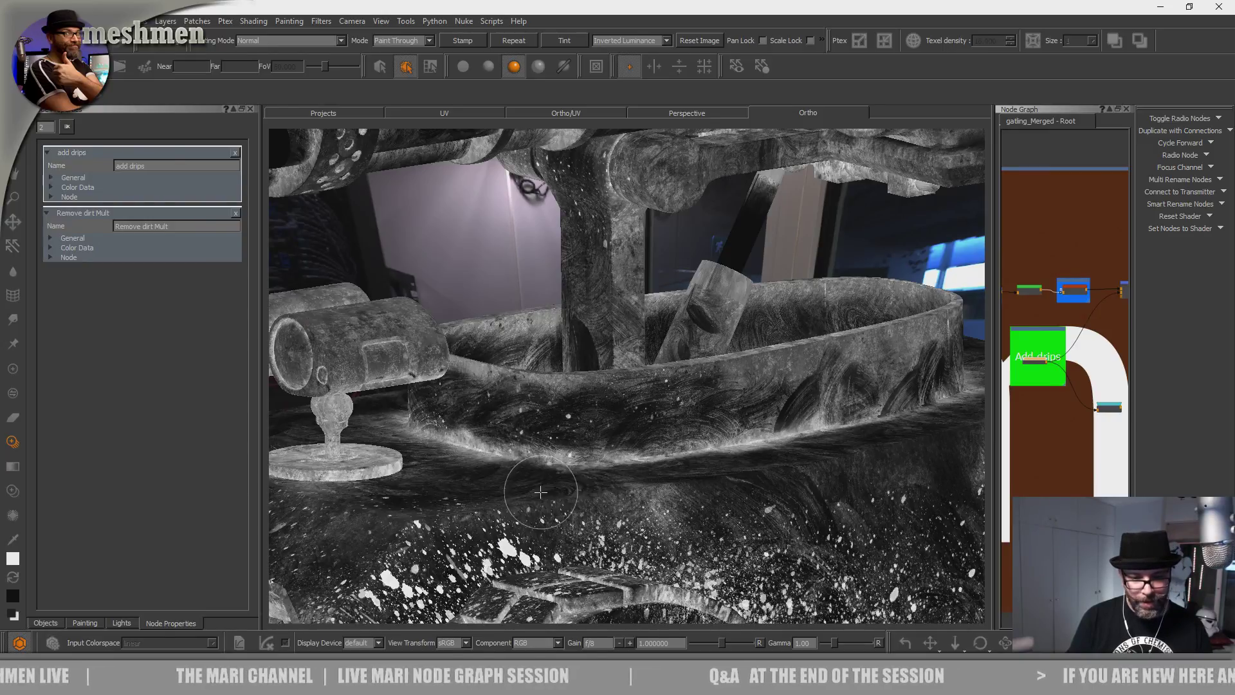
Add splatter strokes near the gatling barrels and onto the gun body.
alt+middle_drag(542, 484, 642, 391)
alt+drag(641, 391, 577, 474)
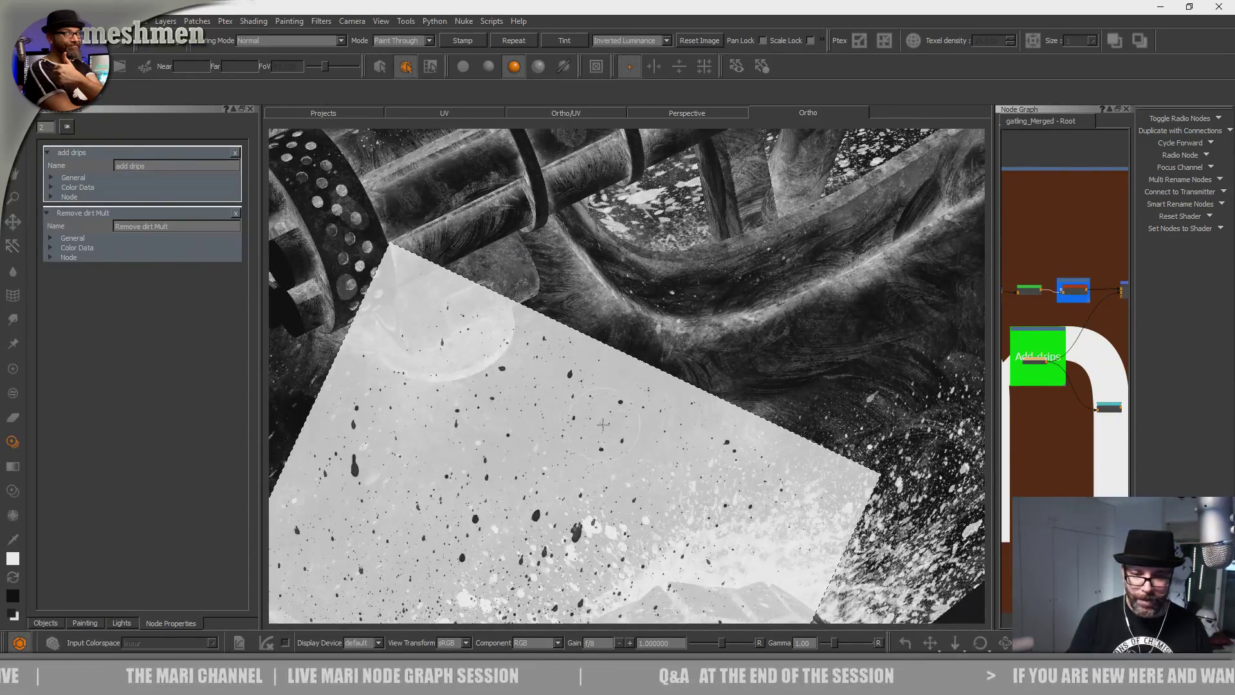
mouse_move(590, 421)
alt+mouse_down()
mouse_move(636, 427)
mouse_move(626, 373)
mouse_move(740, 392)
mouse_move(620, 433)
mouse_move(609, 527)
mouse_move(628, 450)
mouse_move(590, 492)
mouse_move(597, 522)
alt+mouse_up()
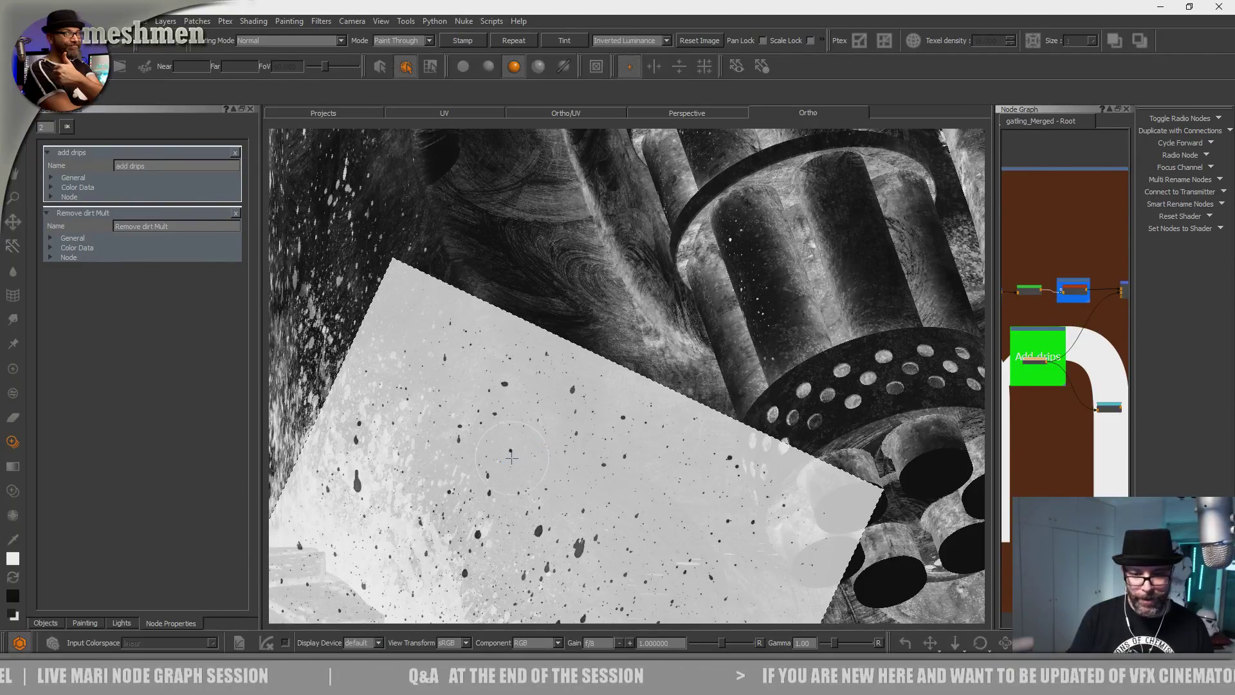
mouse_move(548, 359)
alt+mouse_down()
mouse_move(579, 537)
mouse_move(555, 531)
alt+mouse_up()
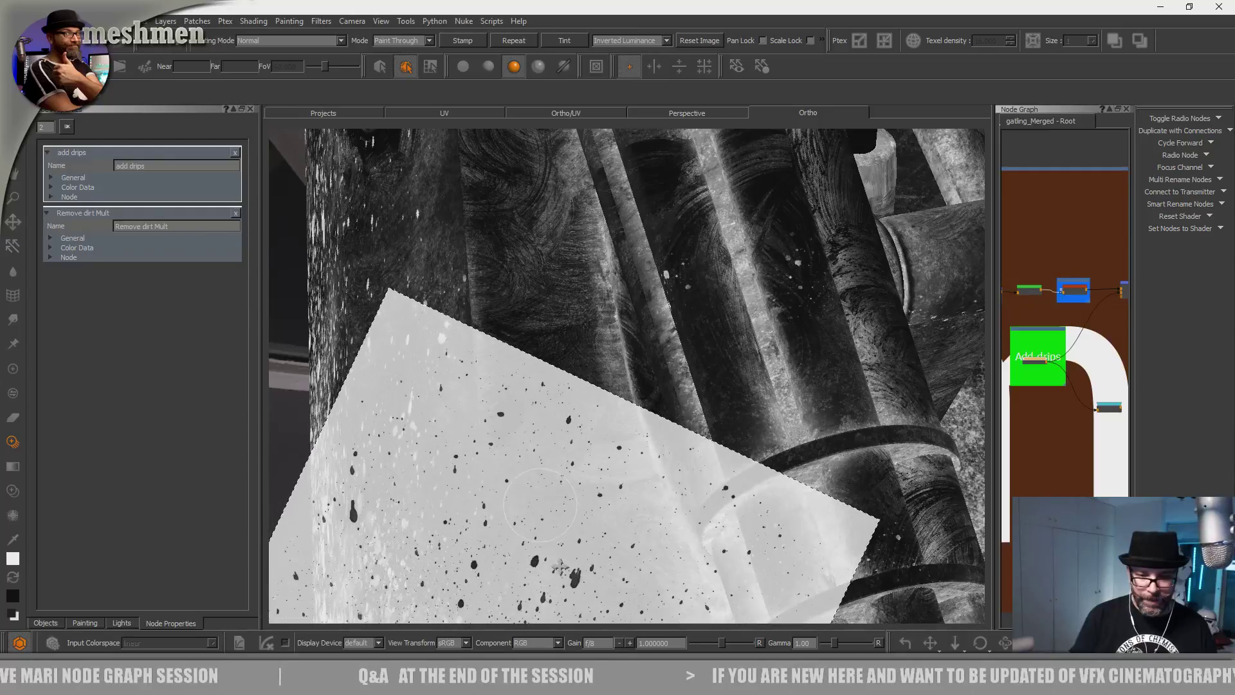
mouse_move(432, 496)
mouse_down()
mouse_move(508, 444)
mouse_move(572, 453)
mouse_move(554, 437)
mouse_up()
alt+right_drag(555, 437, 675, 437)
alt+middle_drag(675, 437, 553, 415)
mouse_move(553, 415)
alt+right_down()
mouse_move(574, 410)
mouse_move(578, 437)
alt+right_up()
alt+drag(578, 438, 562, 453)
drag(538, 518, 539, 508)
drag(536, 441, 559, 419)
Paint splatter across the slotted gun housing, including its top front.
alt+right_drag(609, 422, 570, 369)
alt+drag(571, 370, 527, 436)
alt+middle_drag(526, 435, 651, 451)
alt+drag(651, 450, 560, 405)
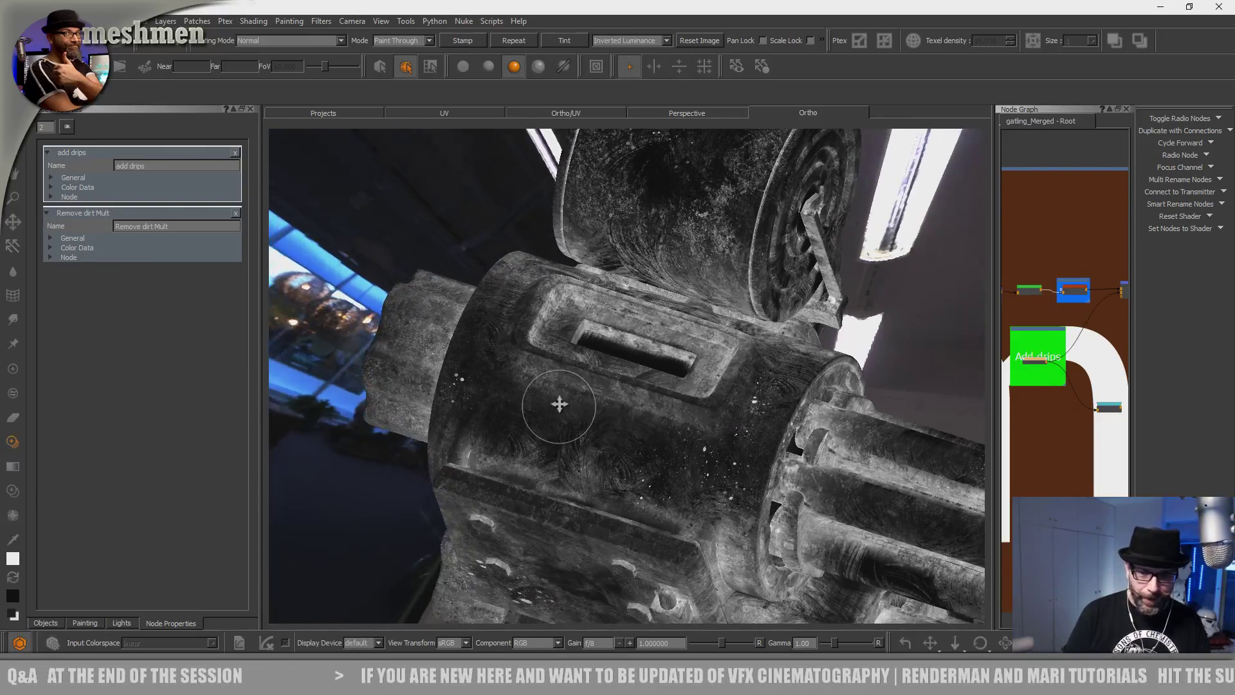
alt+middle_drag(560, 405, 653, 406)
alt+right_drag(653, 406, 629, 419)
alt+middle_drag(628, 419, 687, 438)
drag(687, 438, 734, 468)
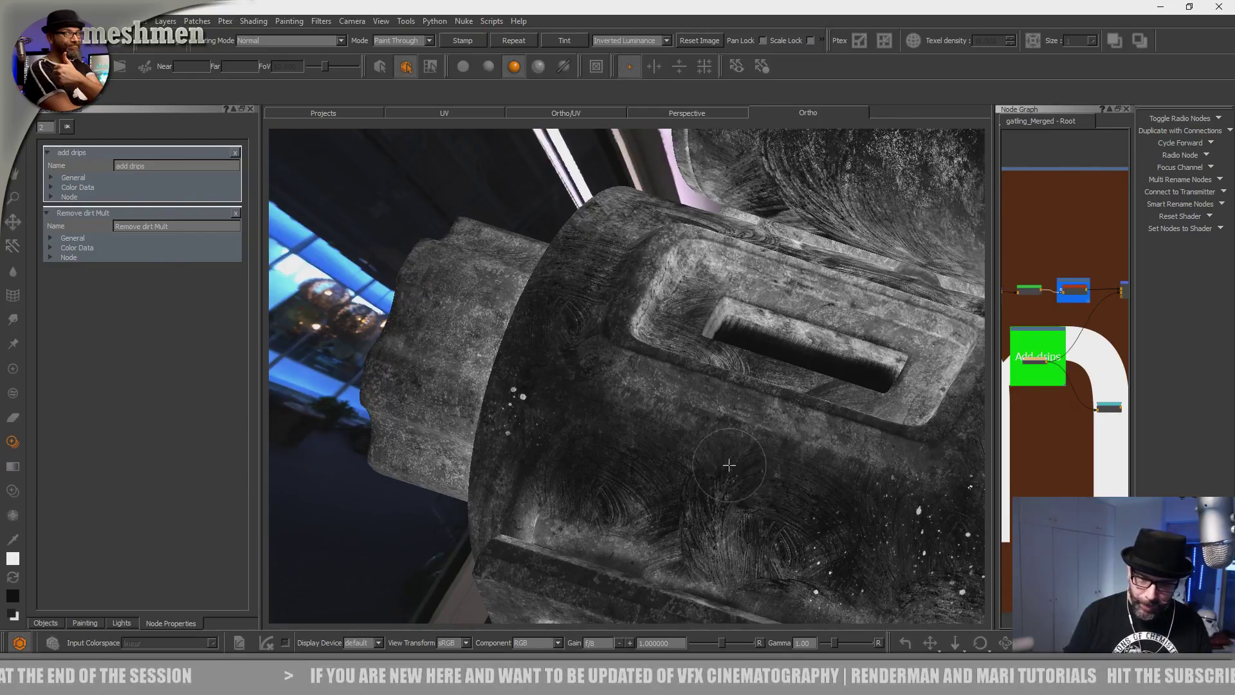
drag(691, 532, 668, 522)
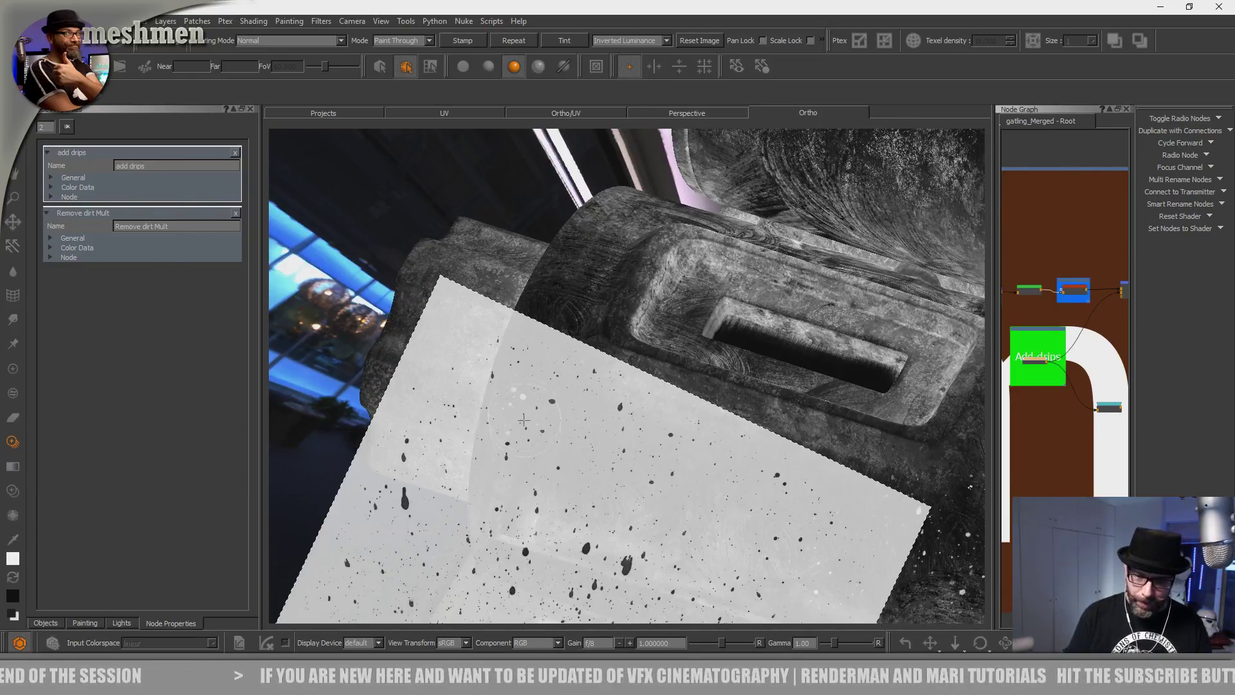
alt+drag(555, 364, 561, 474)
mouse_move(603, 356)
mouse_down()
mouse_move(551, 387)
mouse_move(611, 418)
mouse_move(580, 399)
mouse_move(508, 399)
mouse_move(525, 460)
mouse_up()
alt+right_drag(524, 459, 579, 495)
mouse_move(579, 495)
alt+mouse_down()
mouse_move(568, 544)
mouse_move(649, 519)
alt+mouse_up()
drag(408, 579, 413, 579)
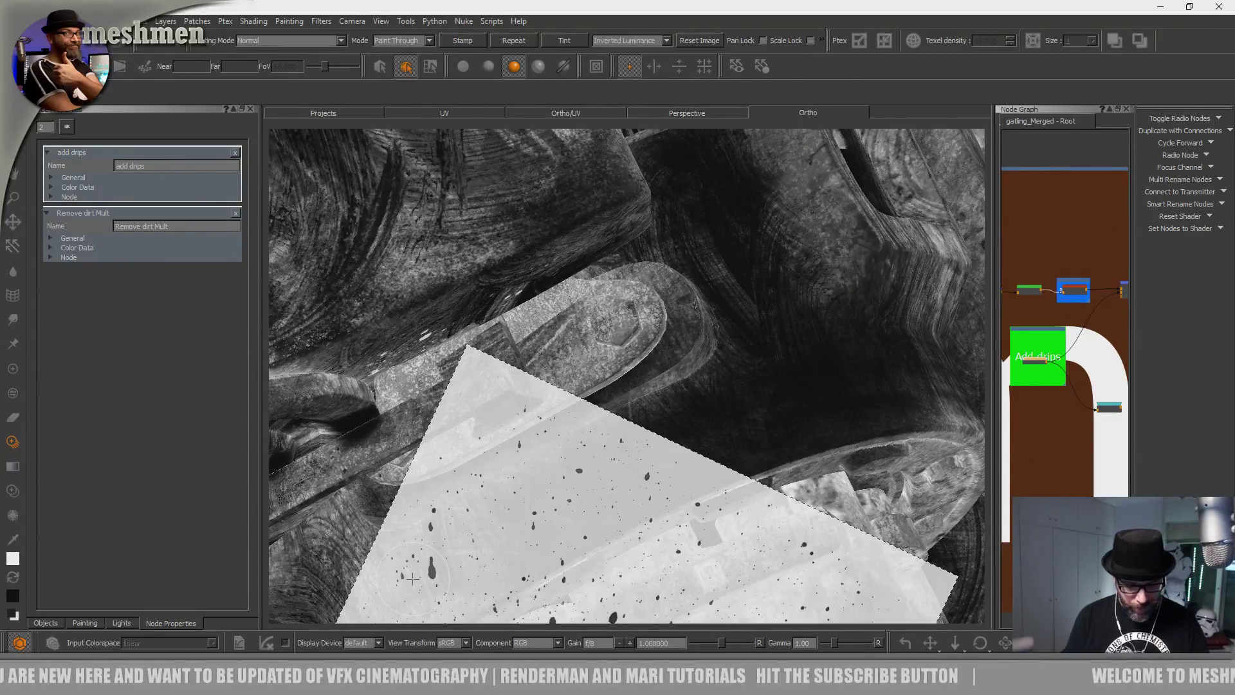
alt+drag(684, 358, 573, 508)
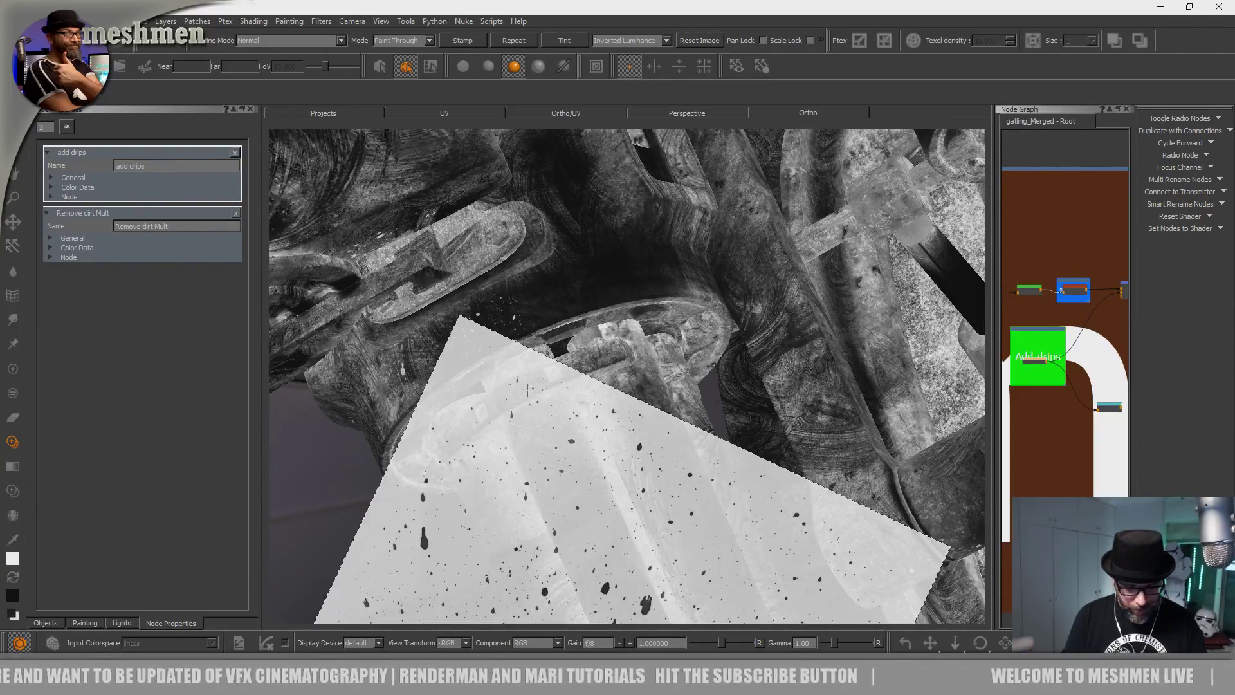
alt+drag(509, 382, 530, 516)
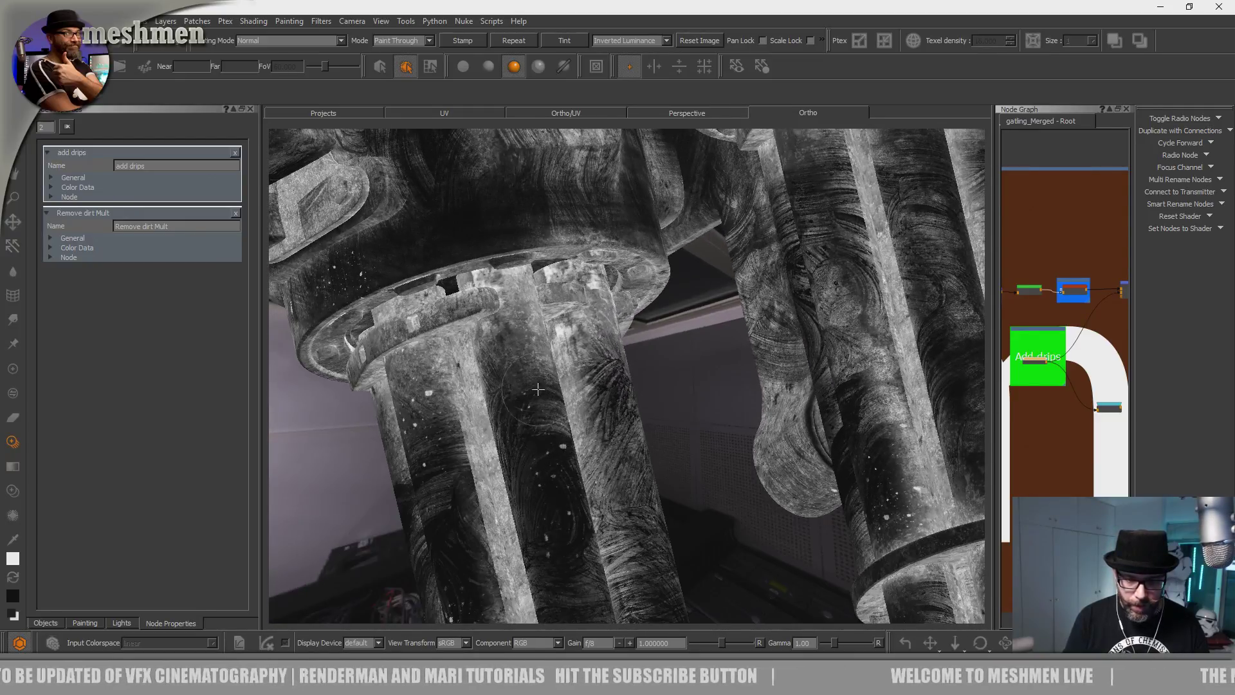
Paint white drip specks onto the gatling barrels and up across the gatling body.
mouse_move(516, 402)
mouse_down()
mouse_move(531, 389)
mouse_move(560, 404)
mouse_move(563, 368)
mouse_move(541, 350)
mouse_move(561, 349)
mouse_move(561, 374)
mouse_up()
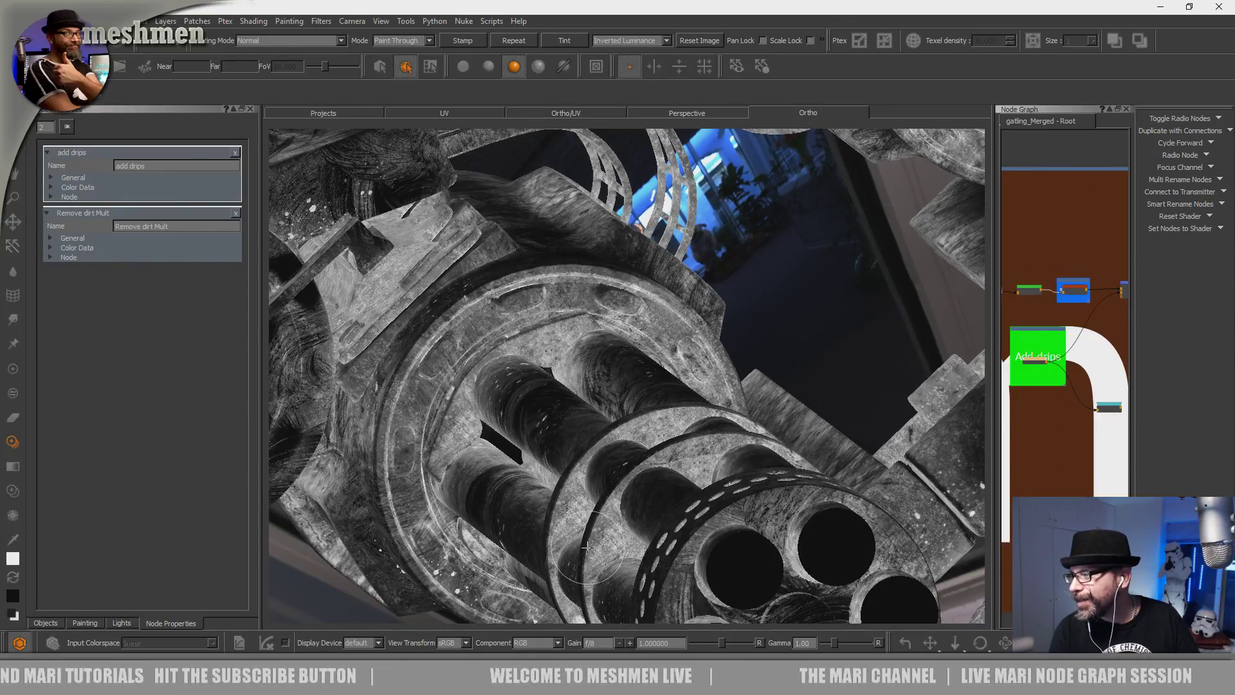
alt+drag(599, 486, 618, 363)
alt+right_drag(617, 364, 678, 399)
alt+middle_drag(678, 399, 697, 427)
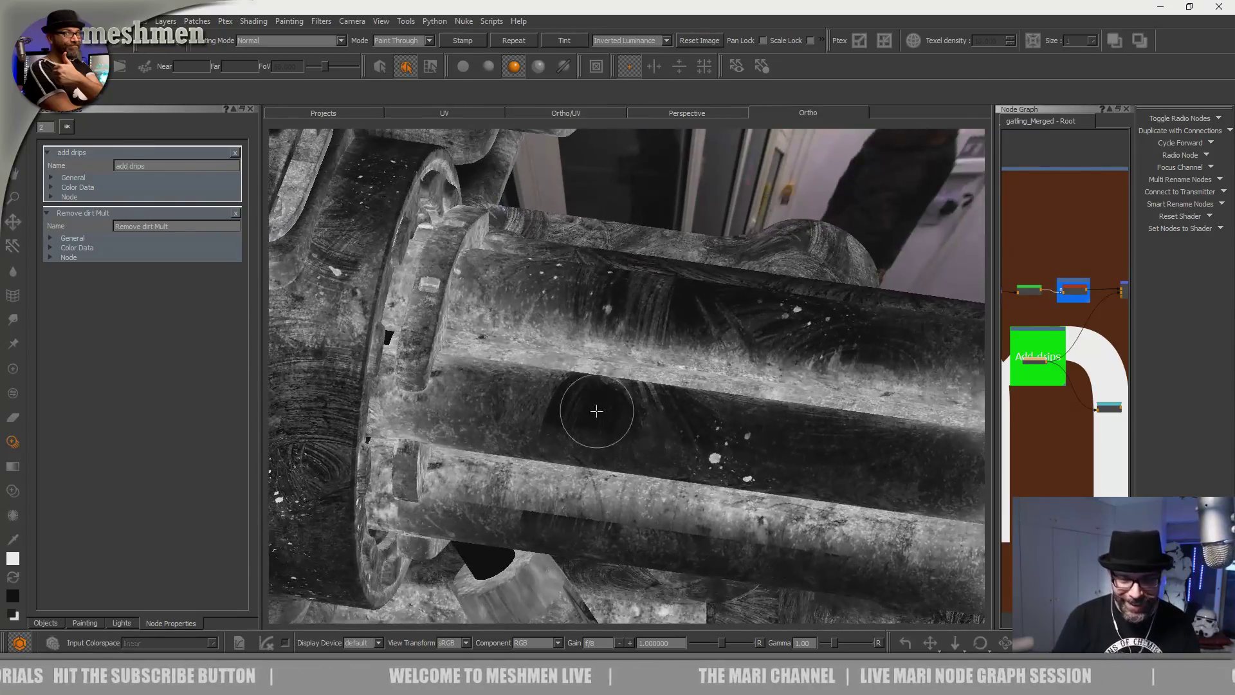
alt+drag(601, 419, 620, 441)
alt+middle_drag(620, 442, 602, 476)
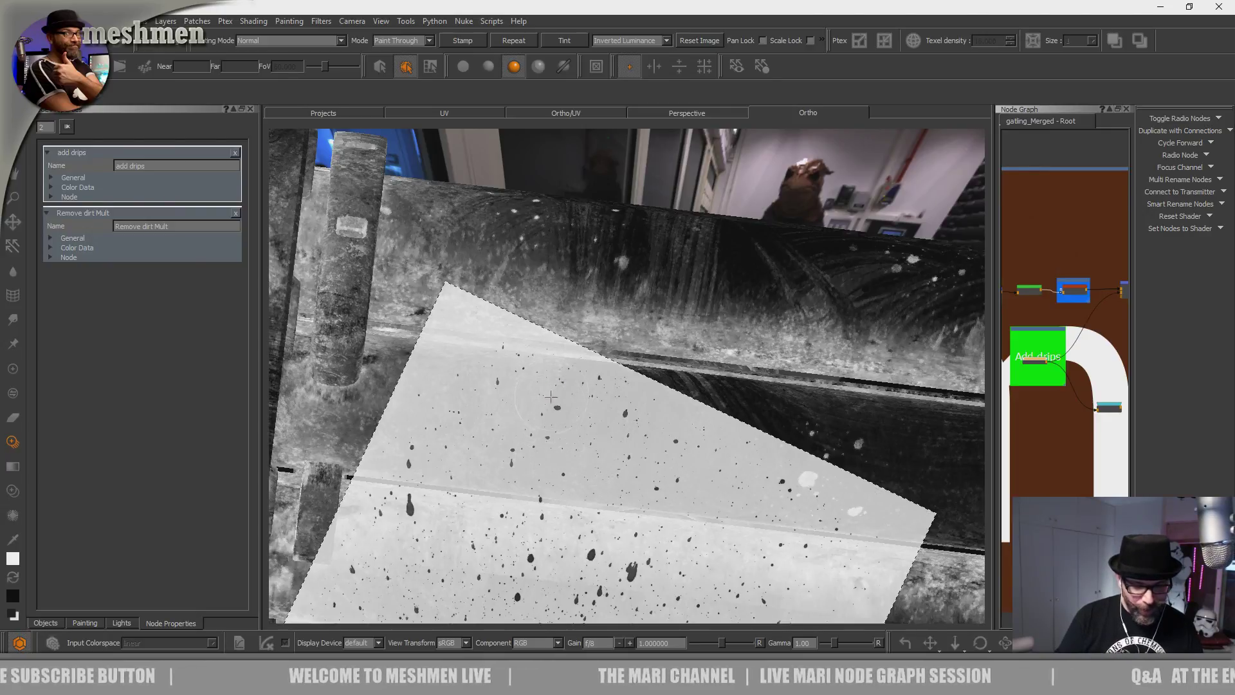
mouse_move(641, 398)
alt+mouse_down()
mouse_move(579, 435)
mouse_move(574, 384)
mouse_move(584, 489)
mouse_move(592, 466)
alt+mouse_up()
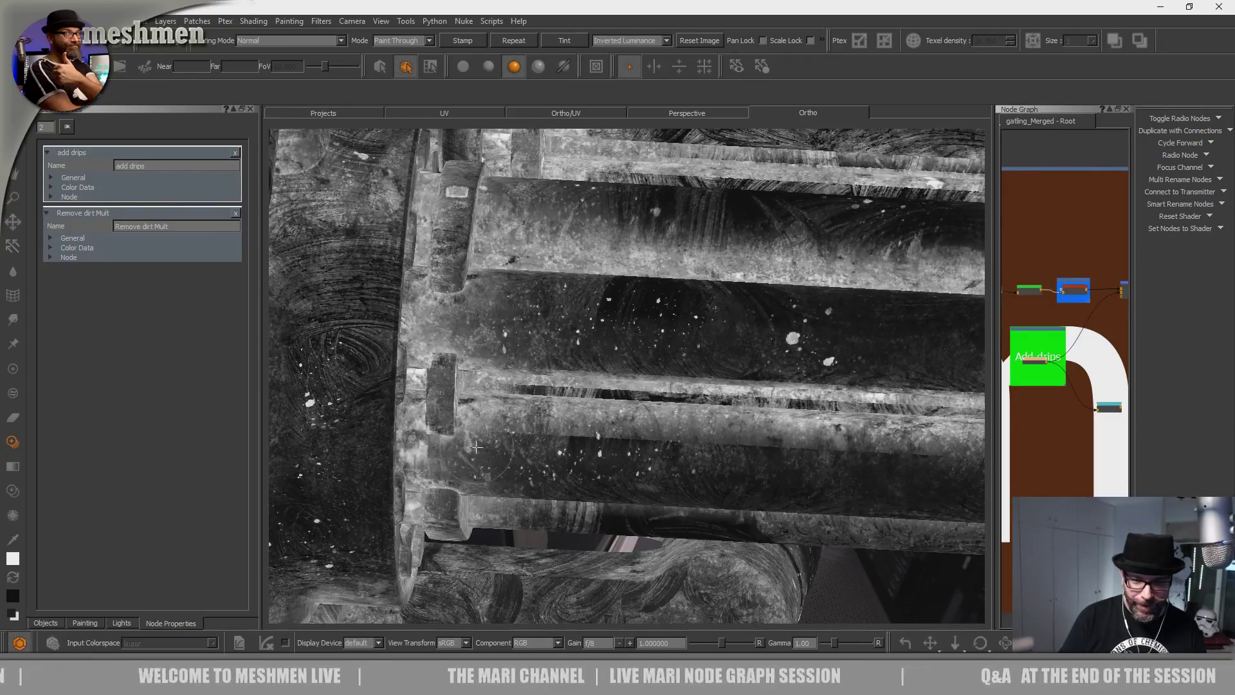
mouse_move(637, 358)
alt+mouse_down()
mouse_move(535, 496)
mouse_move(573, 541)
mouse_move(538, 527)
mouse_move(567, 419)
alt+mouse_up()
mouse_move(566, 462)
alt+mouse_down()
mouse_move(549, 446)
mouse_move(549, 513)
alt+mouse_up()
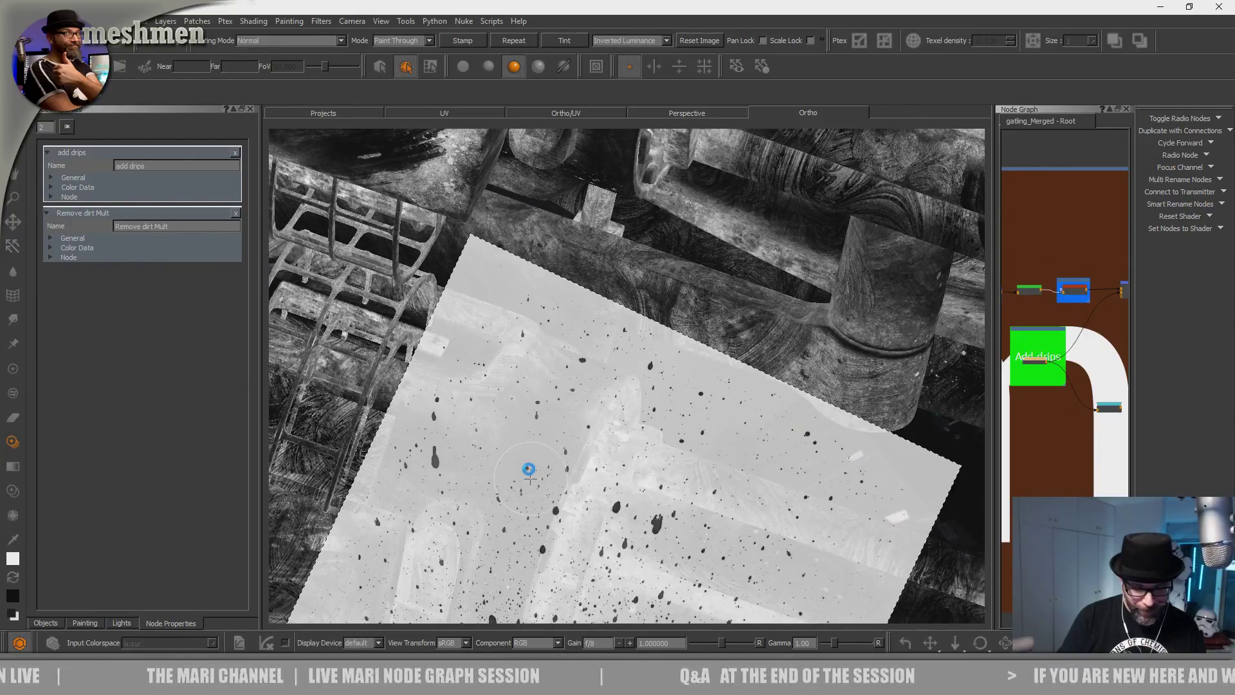
drag(529, 479, 669, 386)
Stroke white drip splats across the cylindrical barrel drum from several angles.
alt+right_drag(670, 386, 598, 412)
mouse_move(598, 412)
alt+mouse_down()
mouse_move(566, 335)
mouse_move(530, 431)
mouse_move(645, 463)
alt+mouse_up()
alt+middle_drag(645, 463, 697, 488)
alt+right_drag(697, 489, 592, 399)
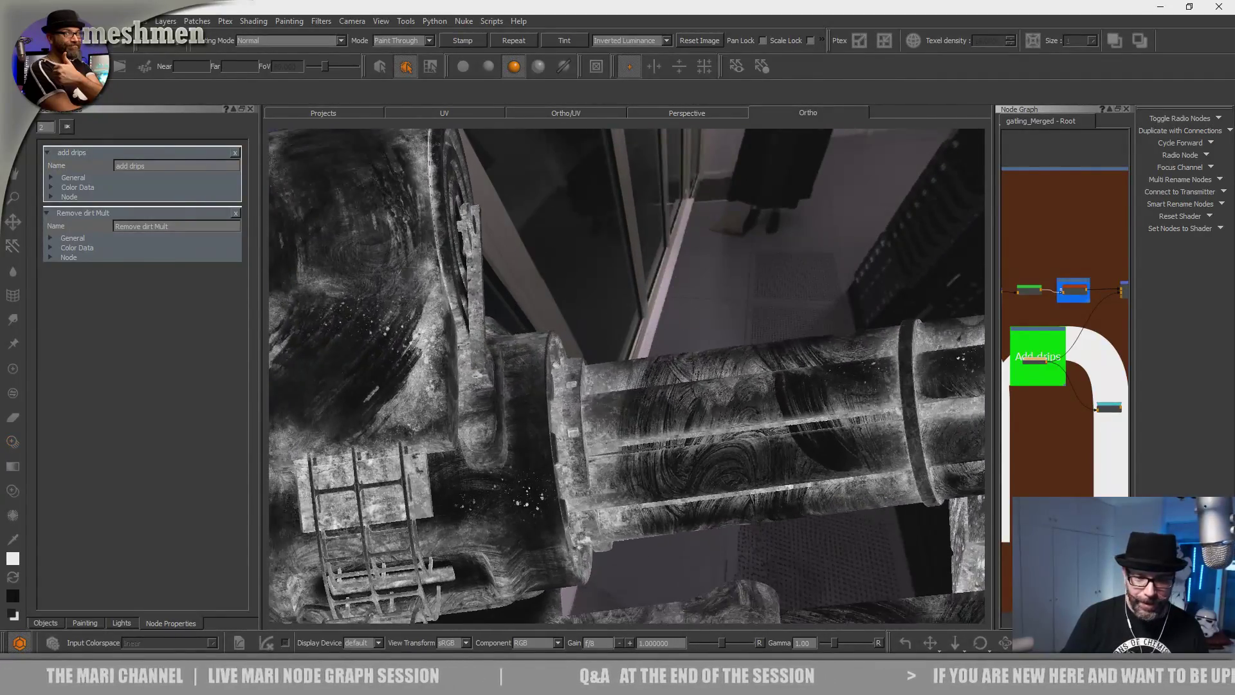
alt+middle_drag(593, 399, 797, 415)
alt+drag(604, 457, 560, 424)
alt+middle_drag(560, 424, 539, 500)
alt+right_drag(538, 499, 557, 474)
alt+drag(557, 474, 547, 515)
drag(578, 566, 476, 542)
drag(428, 368, 393, 344)
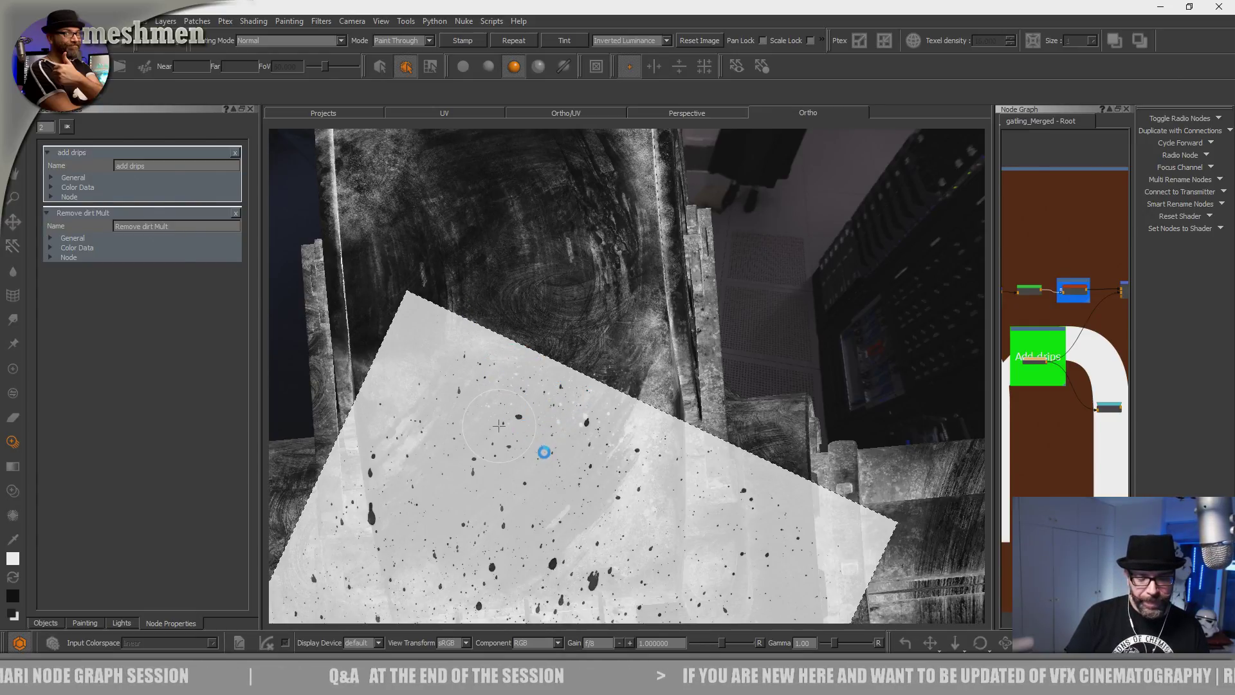
mouse_move(498, 425)
mouse_down()
mouse_move(497, 409)
mouse_move(457, 543)
mouse_move(491, 536)
mouse_up()
shift+drag(491, 536, 455, 542)
drag(446, 499, 428, 424)
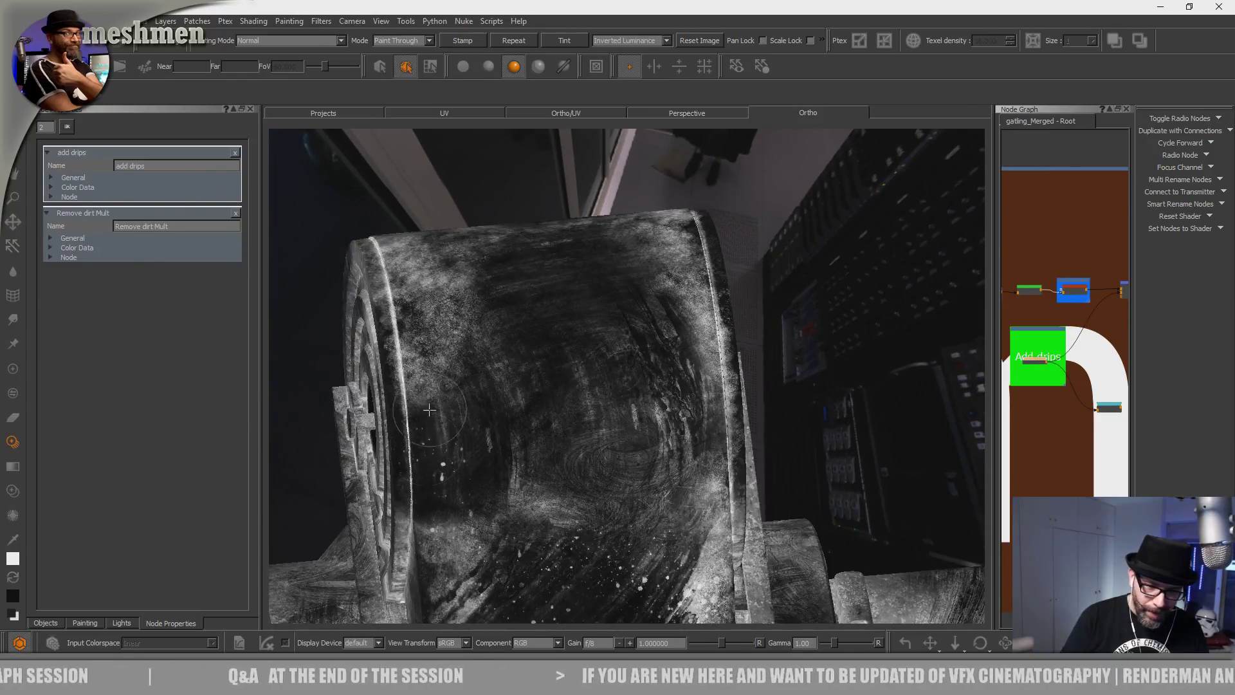
mouse_move(463, 370)
mouse_down()
mouse_move(489, 496)
mouse_move(580, 508)
mouse_up()
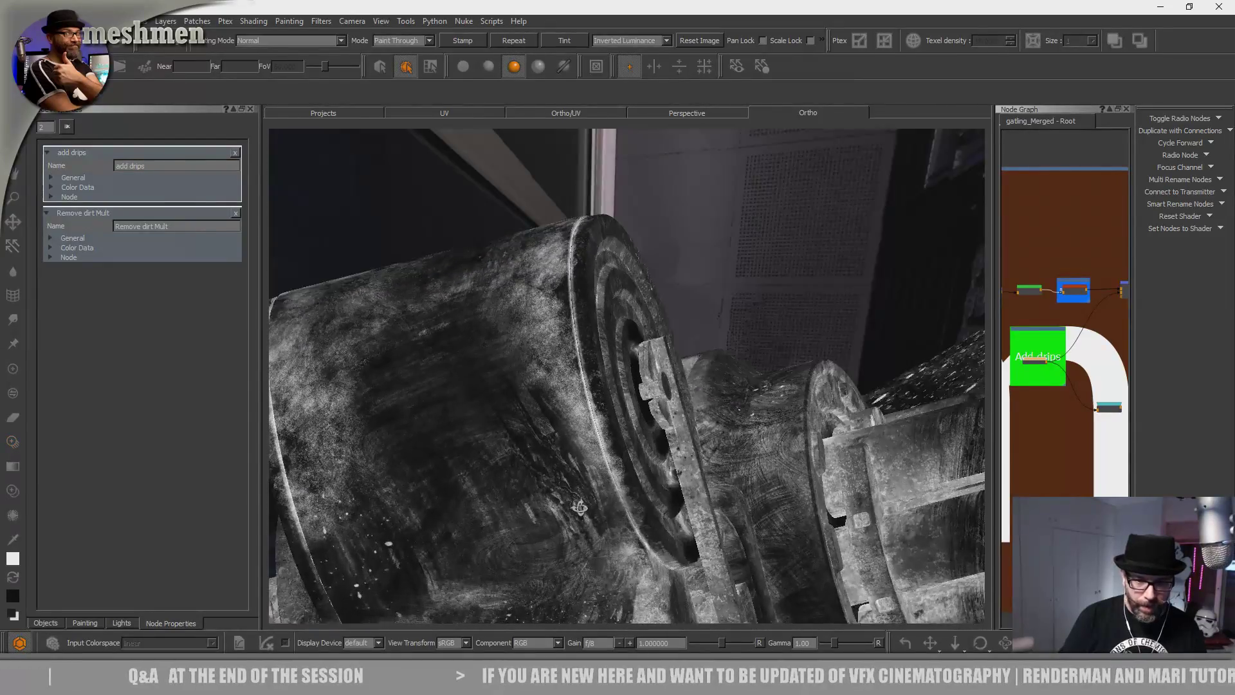
alt+middle_drag(579, 507, 623, 548)
Paint splatter specks through the projected image onto the turret's dark panel.
alt+right_drag(623, 548, 535, 538)
key(4)
key(6)
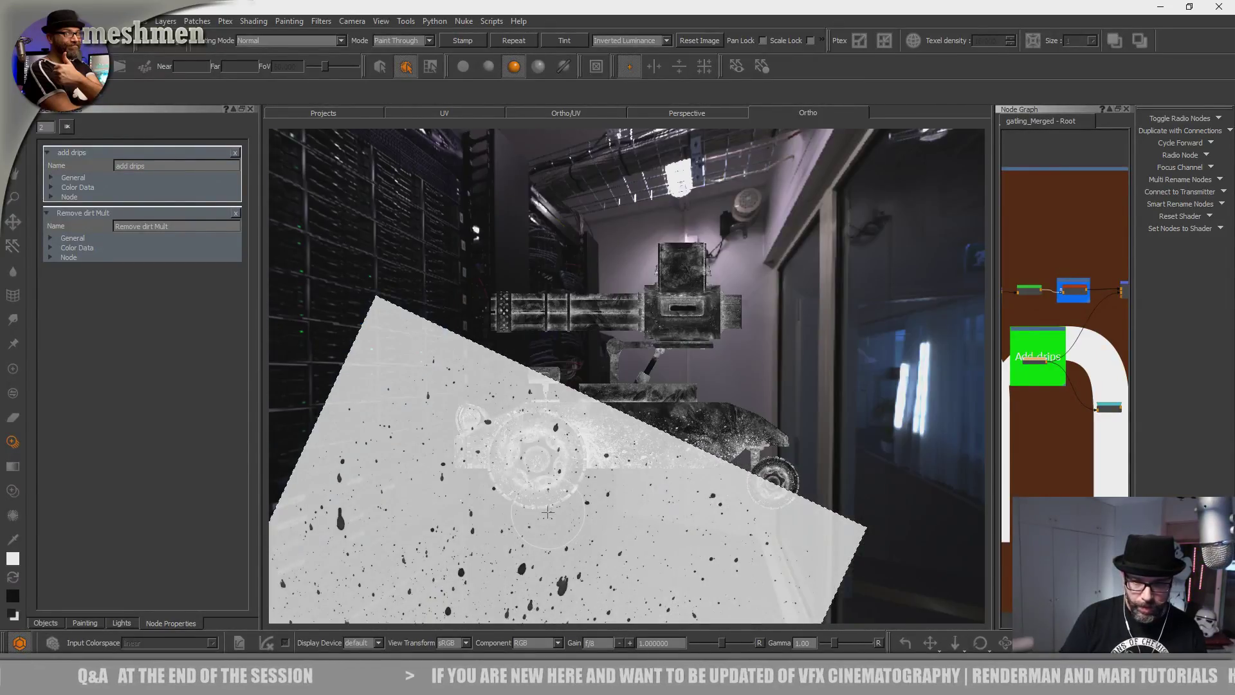
key(8)
alt+middle_drag(548, 512, 479, 534)
alt+right_drag(479, 534, 676, 369)
alt+middle_drag(334, 421, 546, 466)
alt+right_drag(546, 466, 633, 418)
alt+middle_drag(495, 418, 594, 455)
shift+middle_drag(669, 508, 752, 380)
drag(688, 515, 699, 369)
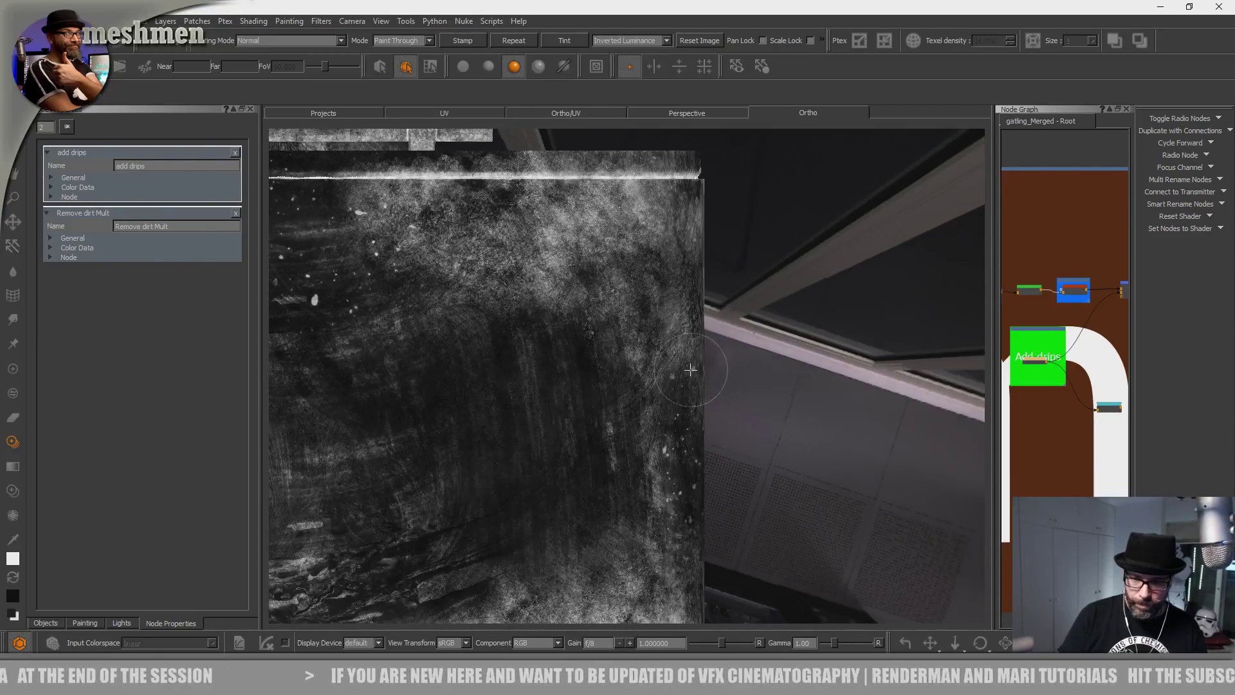
shift+middle_drag(671, 366, 645, 468)
drag(595, 504, 533, 440)
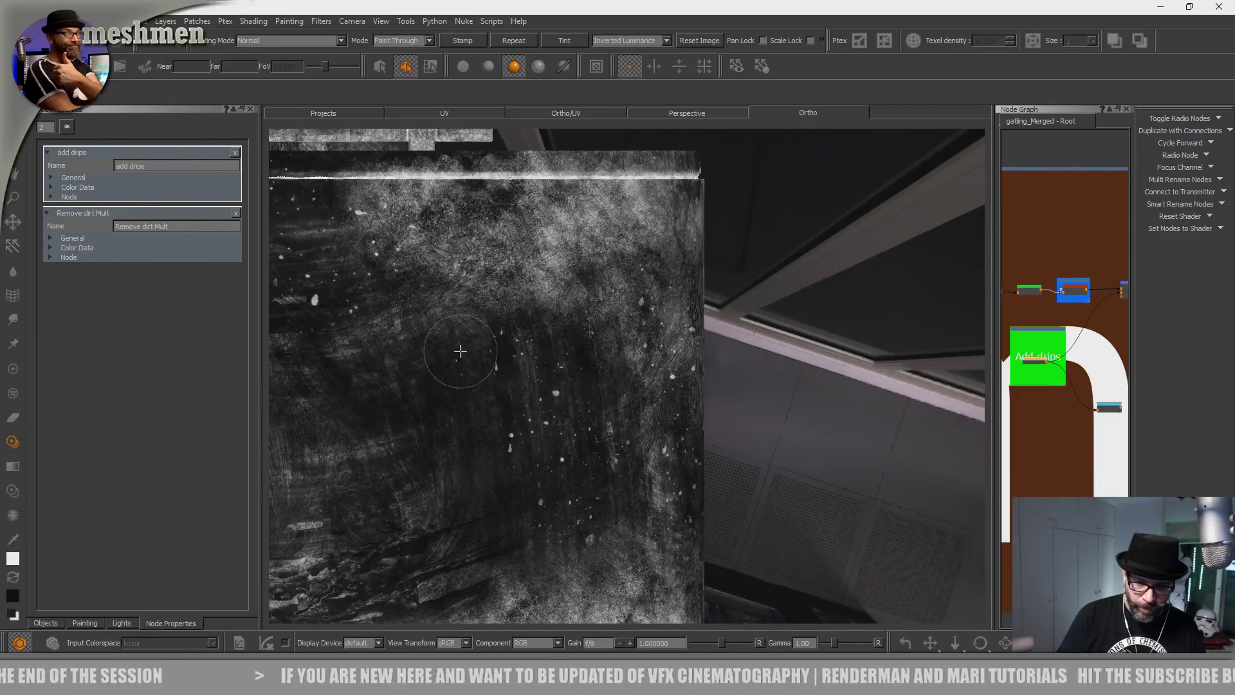
drag(329, 530, 350, 529)
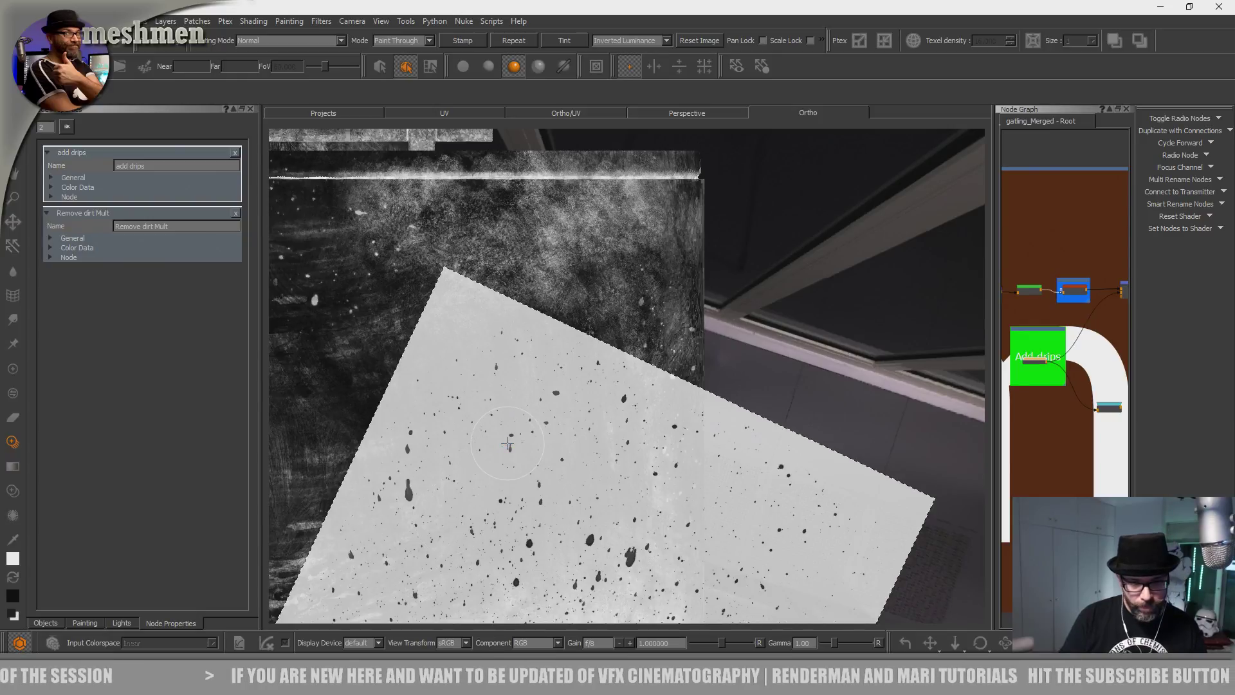
Paint splatter specks onto the vehicle's front section near the headlights.
alt+right_drag(736, 397, 573, 482)
alt+middle_drag(573, 483, 730, 353)
alt+middle_drag(612, 520, 626, 399)
alt+right_drag(625, 399, 666, 389)
alt+middle_drag(611, 450, 608, 389)
mouse_move(598, 514)
alt+mouse_down()
mouse_move(579, 468)
mouse_move(585, 521)
alt+mouse_up()
alt+middle_drag(585, 521, 584, 462)
alt+right_drag(584, 462, 668, 444)
alt+middle_drag(547, 489, 584, 519)
drag(571, 469, 573, 454)
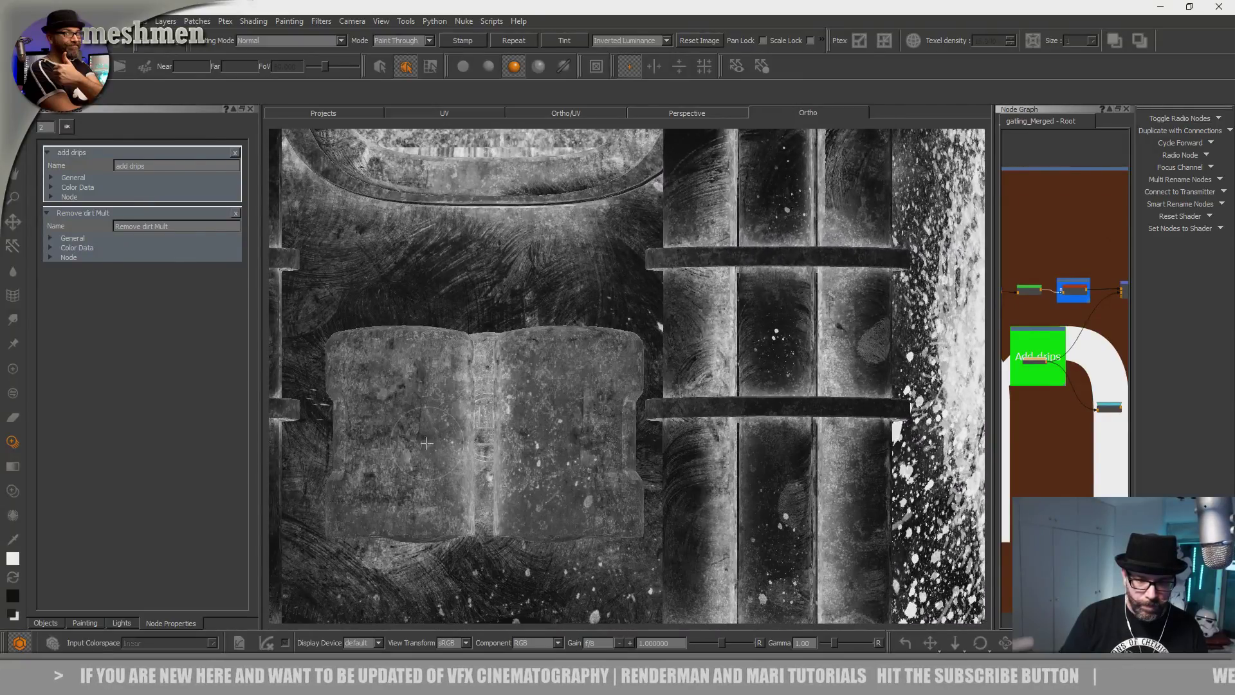
drag(406, 388, 413, 410)
Orbit around the gatling barrels to inspect the muzzles, then return to a side view.
alt+right_drag(772, 402, 595, 466)
alt+middle_drag(592, 469, 555, 380)
alt+right_drag(555, 380, 653, 360)
alt+middle_drag(610, 467, 603, 454)
alt+drag(604, 455, 553, 364)
alt+right_drag(553, 373, 607, 412)
alt+middle_drag(547, 412, 617, 441)
alt+drag(617, 441, 606, 496)
alt+right_drag(606, 496, 551, 506)
alt+drag(551, 507, 547, 499)
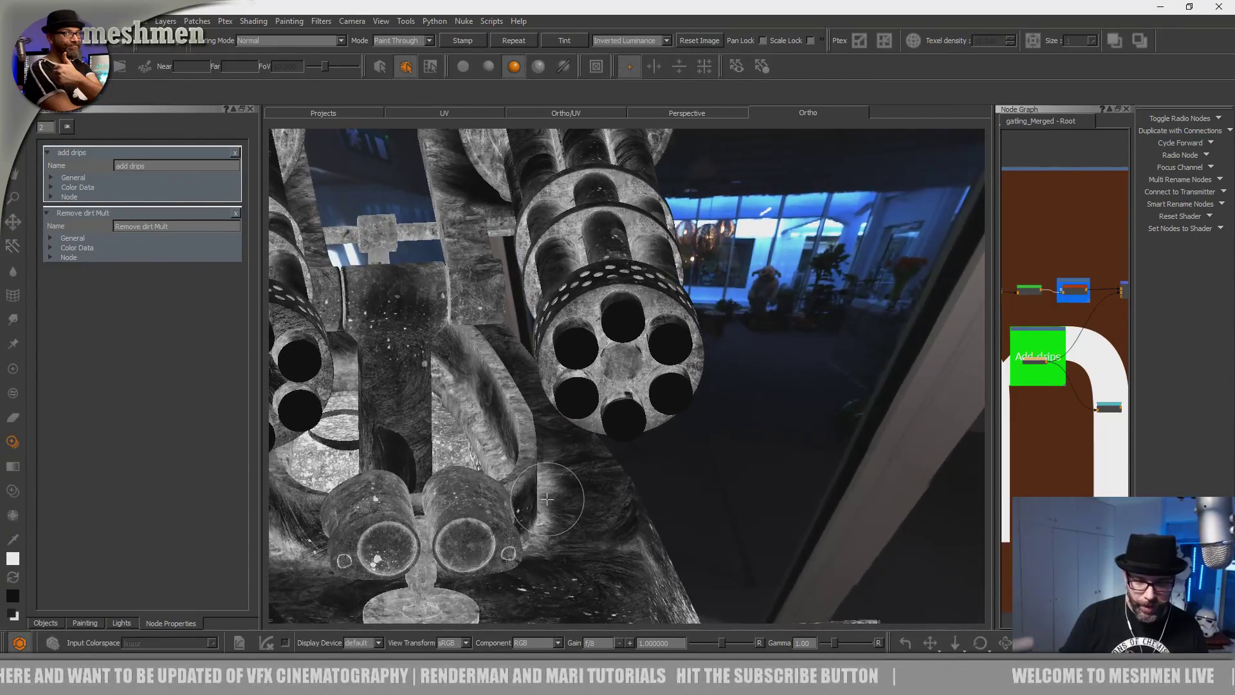
key(a)
alt+drag(859, 366, 920, 382)
Scroll and pan the Node Graph to centre the OIL group.
scroll(1082, 412, down, 4)
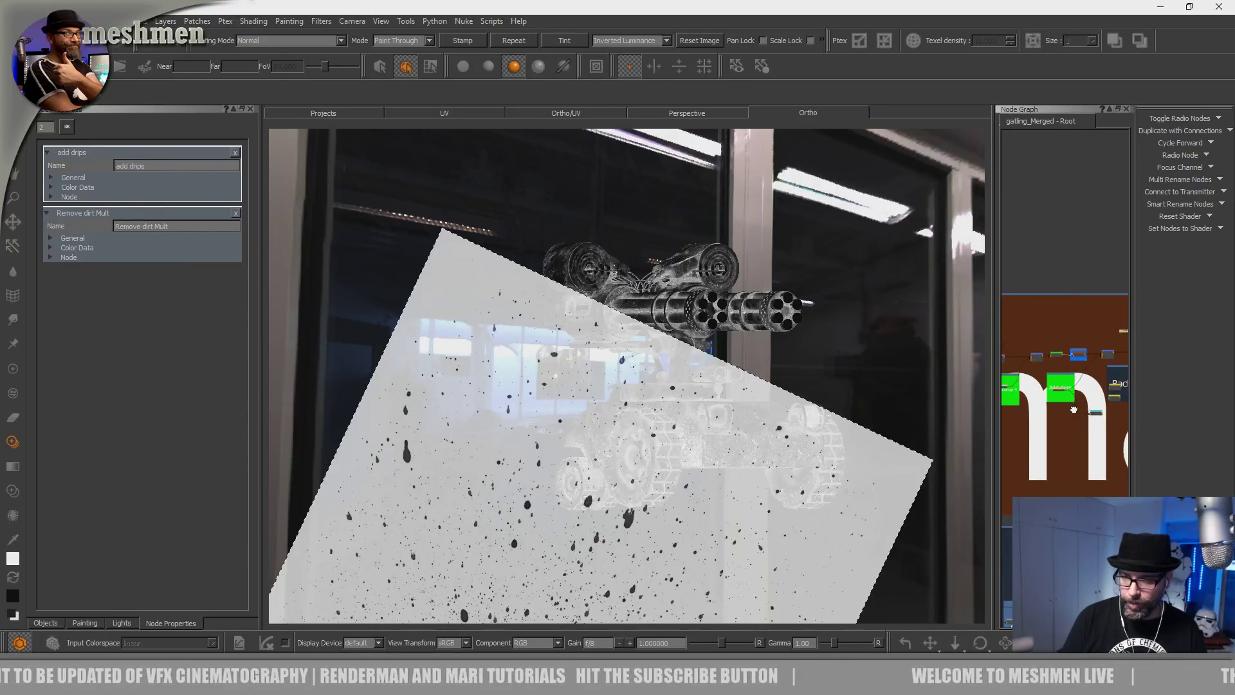
middle_drag(1093, 410, 1036, 413)
scroll(1072, 393, up, 5)
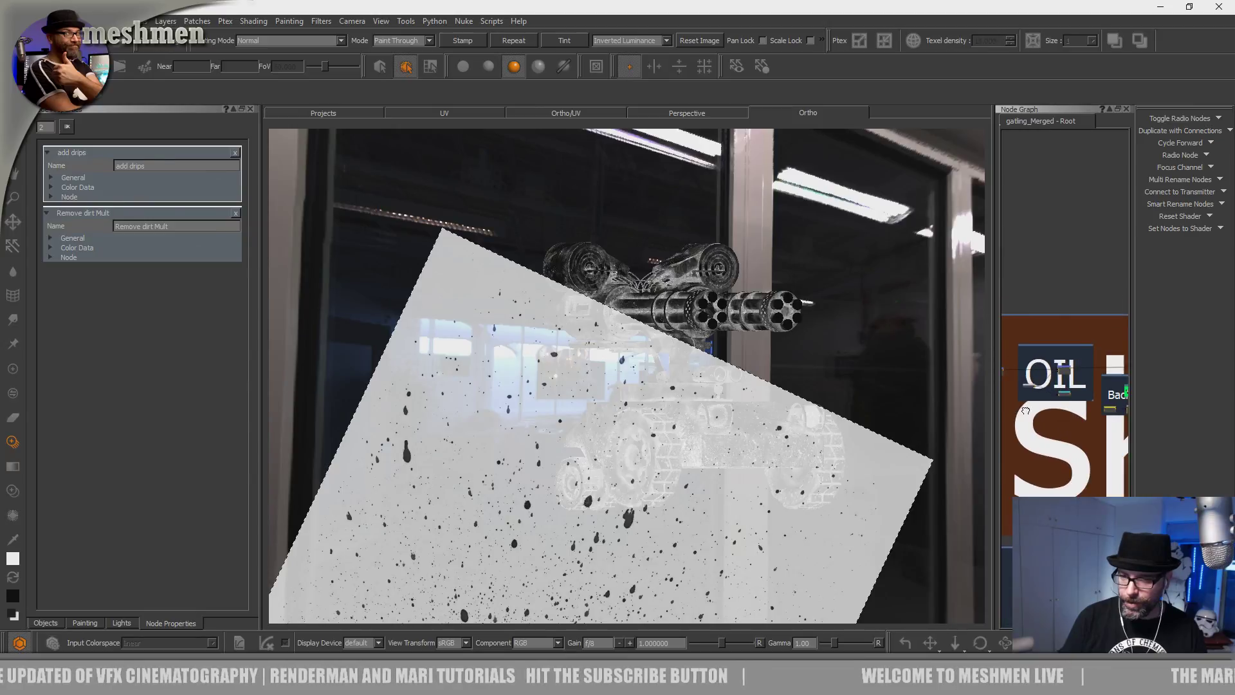
middle_drag(1072, 393, 1079, 412)
Make AddOil the current paint node so the gun shows its dark oil mask.
double_click(1041, 391)
alt+drag(871, 407, 820, 407)
alt+middle_drag(820, 407, 688, 490)
alt+right_drag(688, 490, 769, 518)
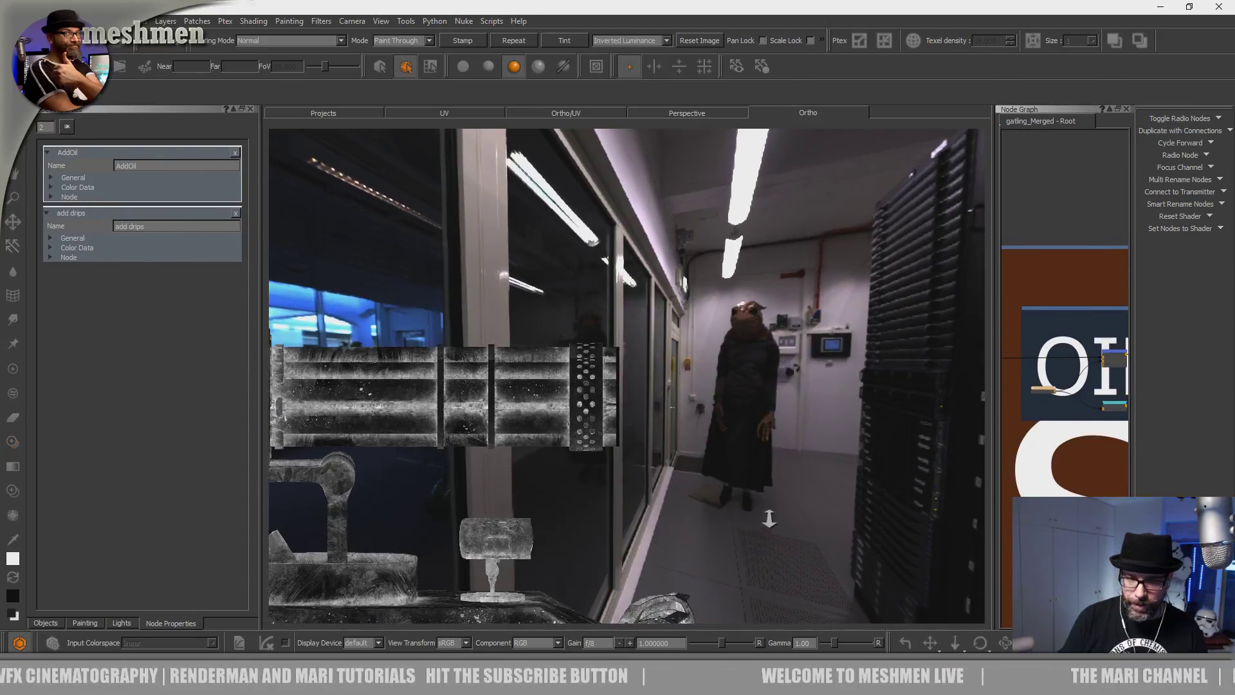
alt+drag(769, 518, 611, 444)
alt+right_drag(611, 444, 682, 469)
alt+drag(682, 469, 746, 450)
alt+right_drag(746, 450, 677, 468)
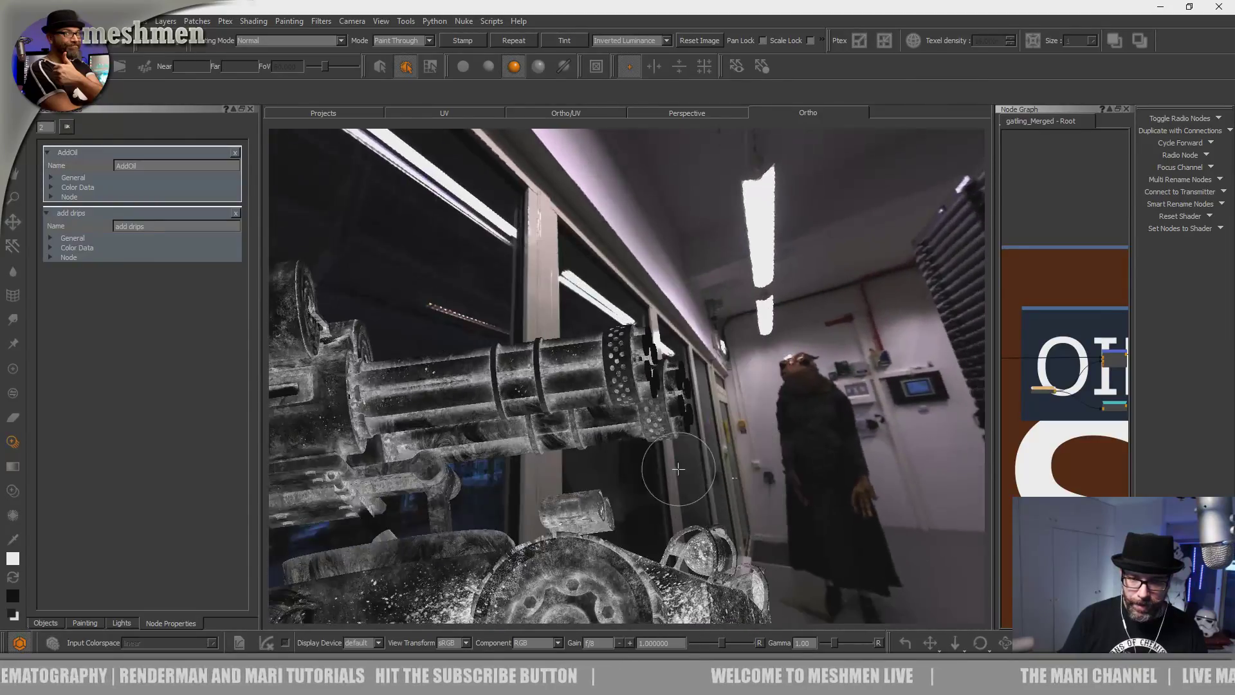
alt+drag(677, 468, 715, 466)
double_click(1047, 390)
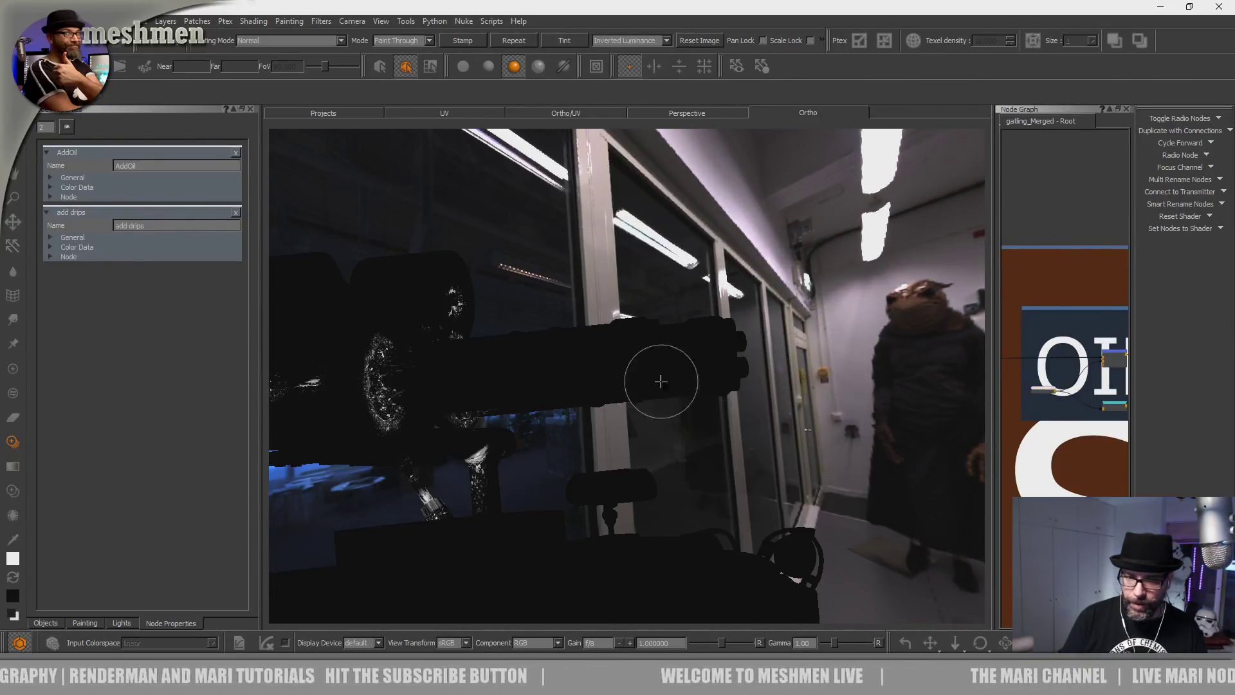
Lasso-select only the central gatling barrel part with the Select tool.
click(13, 150)
alt+drag(538, 271, 565, 286)
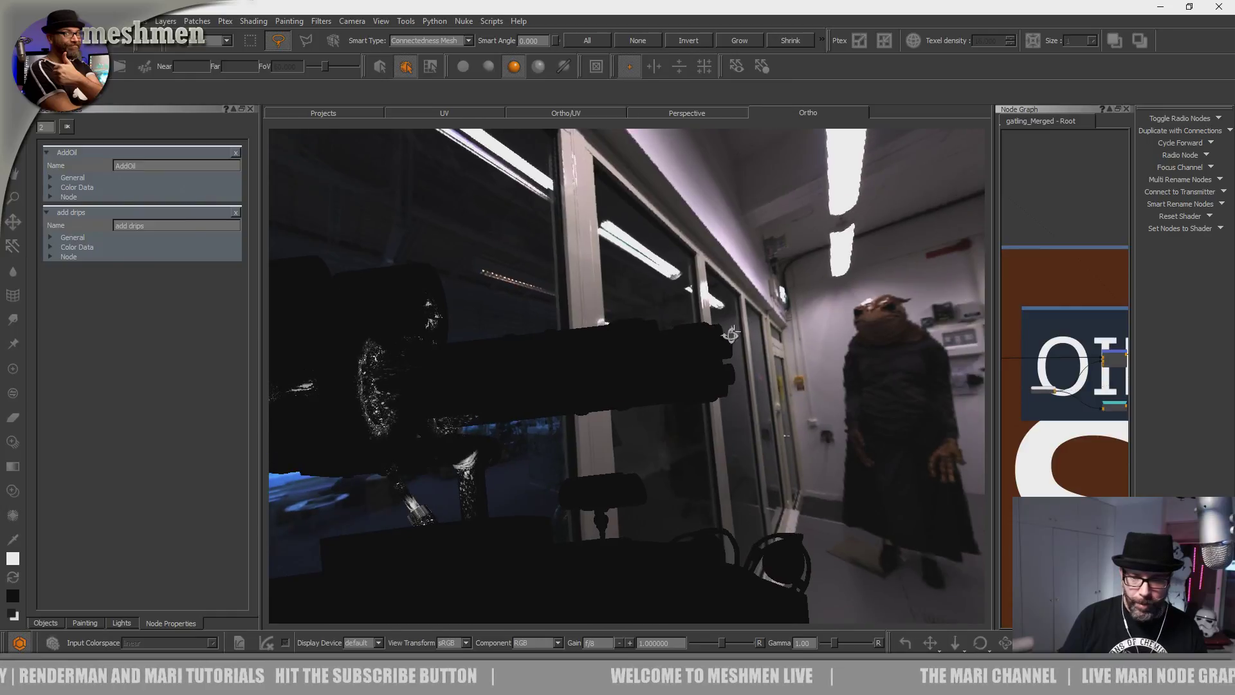
alt+drag(737, 328, 751, 345)
drag(720, 417, 758, 394)
mouse_move(798, 351)
alt+mouse_down()
mouse_move(780, 378)
mouse_move(840, 381)
mouse_move(804, 383)
mouse_move(623, 504)
mouse_move(667, 438)
alt+mouse_up()
drag(591, 442, 646, 452)
mouse_move(694, 409)
alt+mouse_down()
mouse_move(618, 449)
mouse_move(737, 424)
alt+mouse_up()
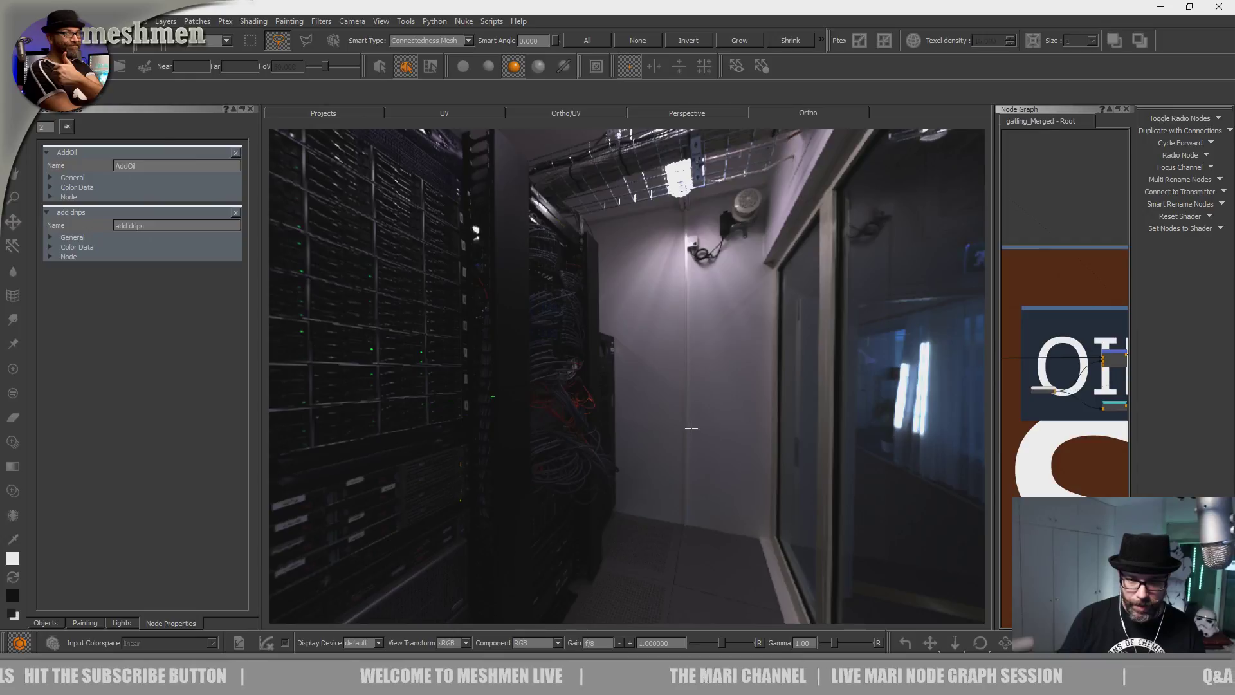
alt+middle_drag(680, 408, 812, 390)
alt+right_drag(628, 396, 958, 445)
key(a)
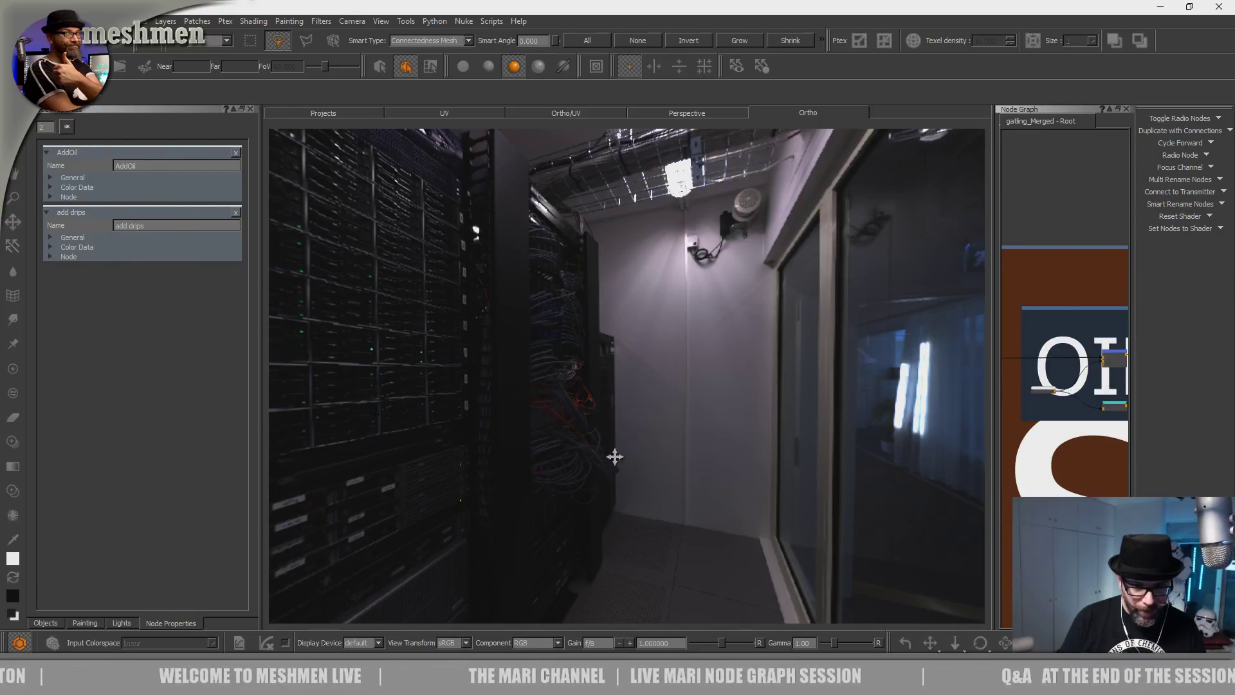
Zoom in on the selected gun and frame the view on it.
alt+right_drag(656, 422, 839, 473)
alt+middle_drag(540, 386, 631, 387)
alt+right_drag(631, 387, 932, 476)
alt+drag(717, 410, 776, 402)
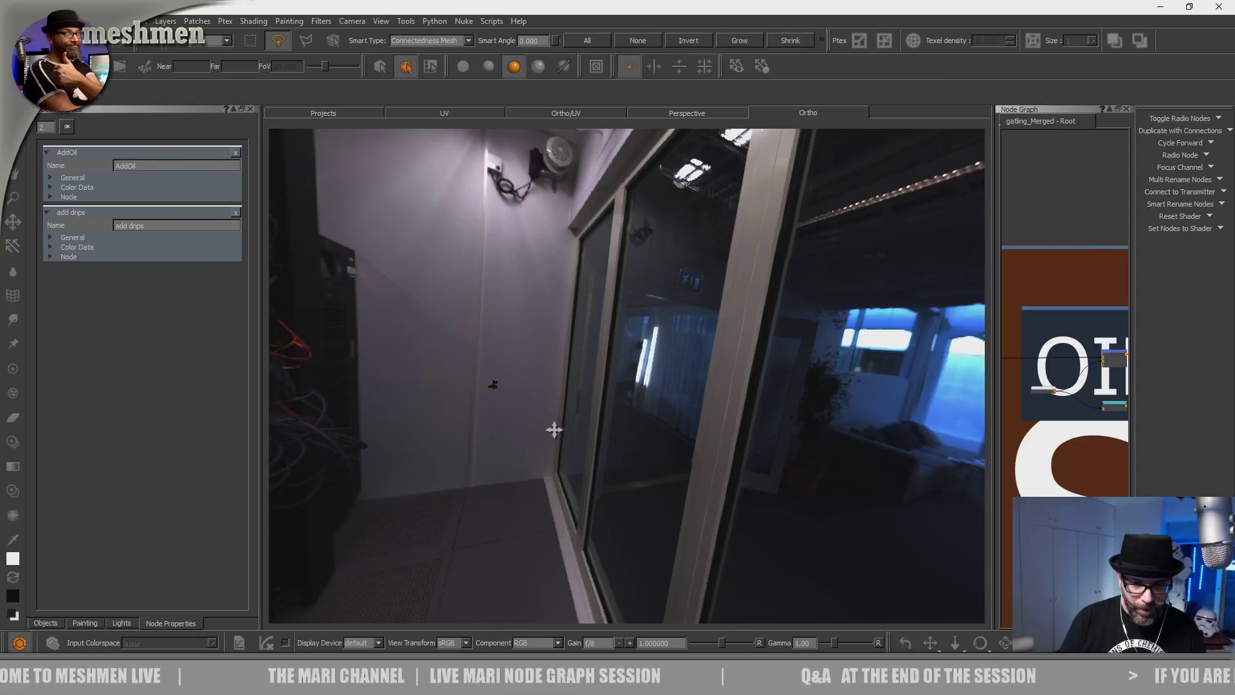
alt+right_drag(582, 412, 692, 452)
alt+middle_drag(530, 404, 559, 405)
alt+right_drag(569, 406, 791, 471)
alt+middle_drag(481, 398, 665, 388)
key(f)
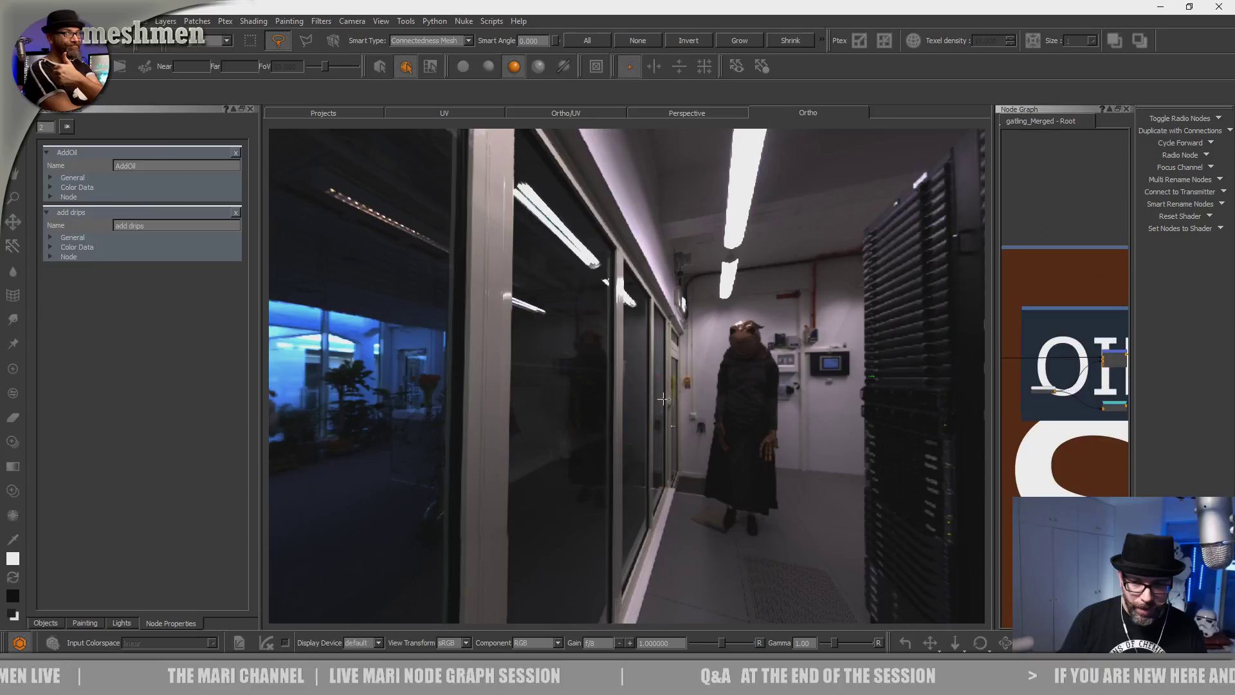
Clear the selection, reselect the gun barrel mesh and frame it.
alt+middle_drag(563, 437, 547, 429)
alt+right_drag(547, 428, 724, 492)
alt+middle_drag(735, 444, 747, 399)
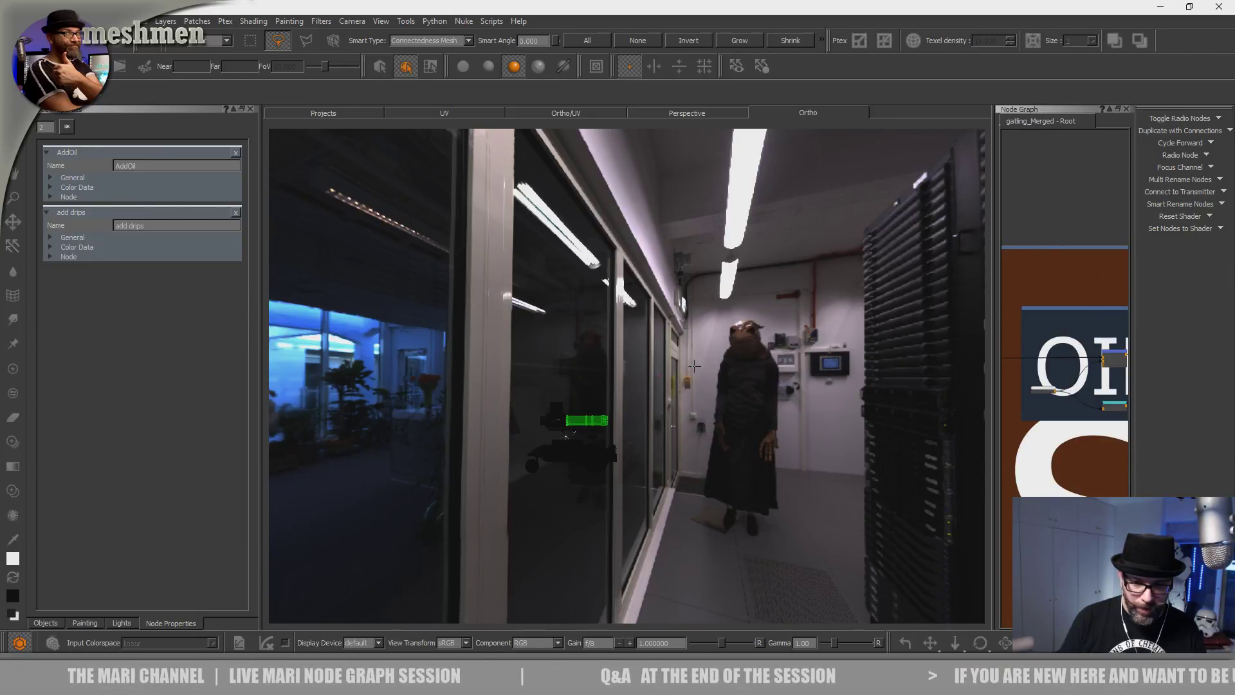
click(710, 362)
key(f)
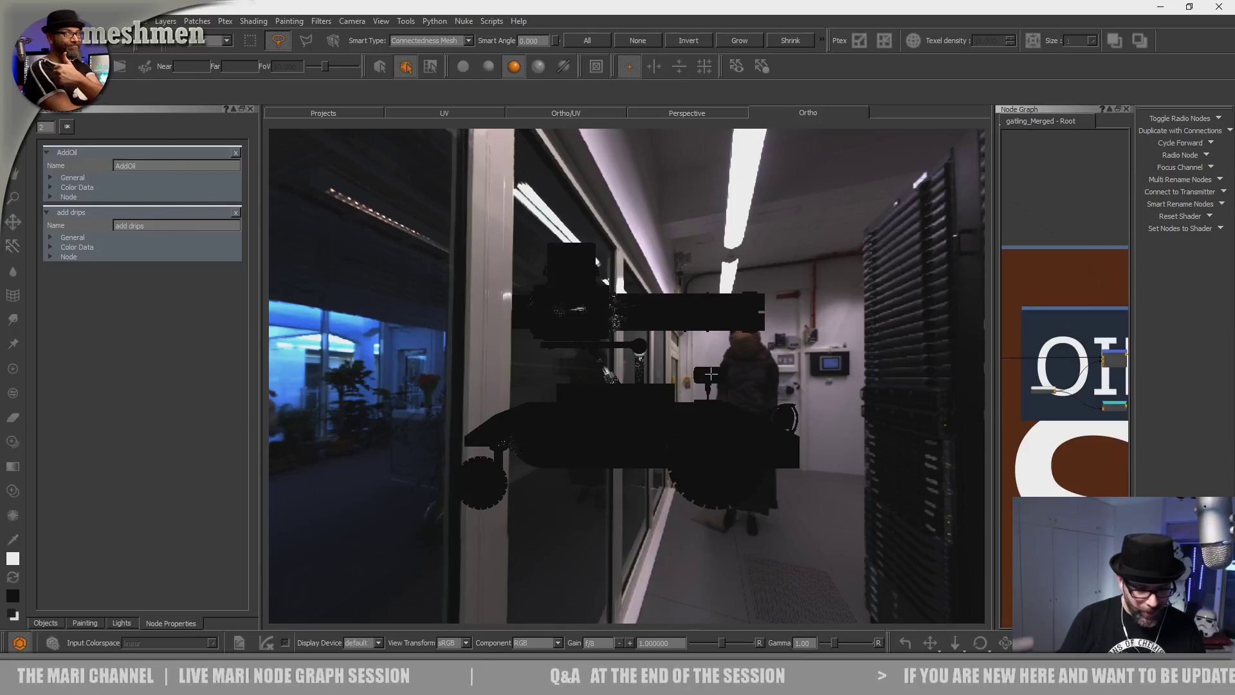
click(788, 347)
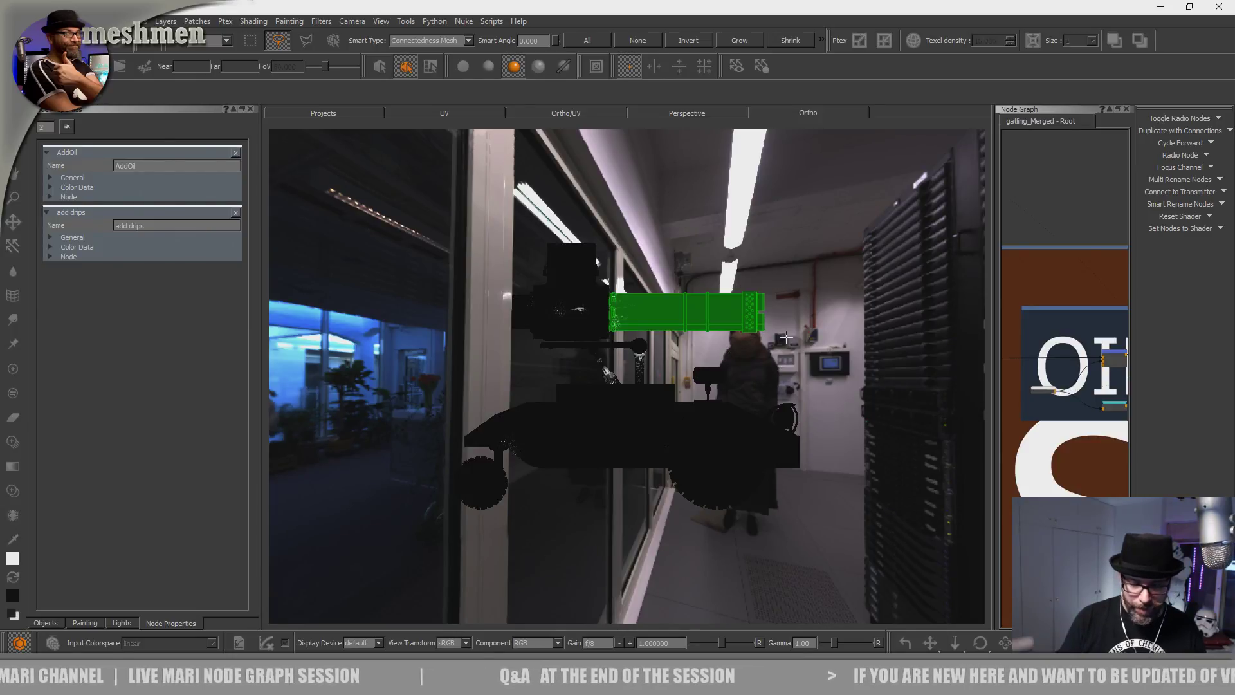
key(f)
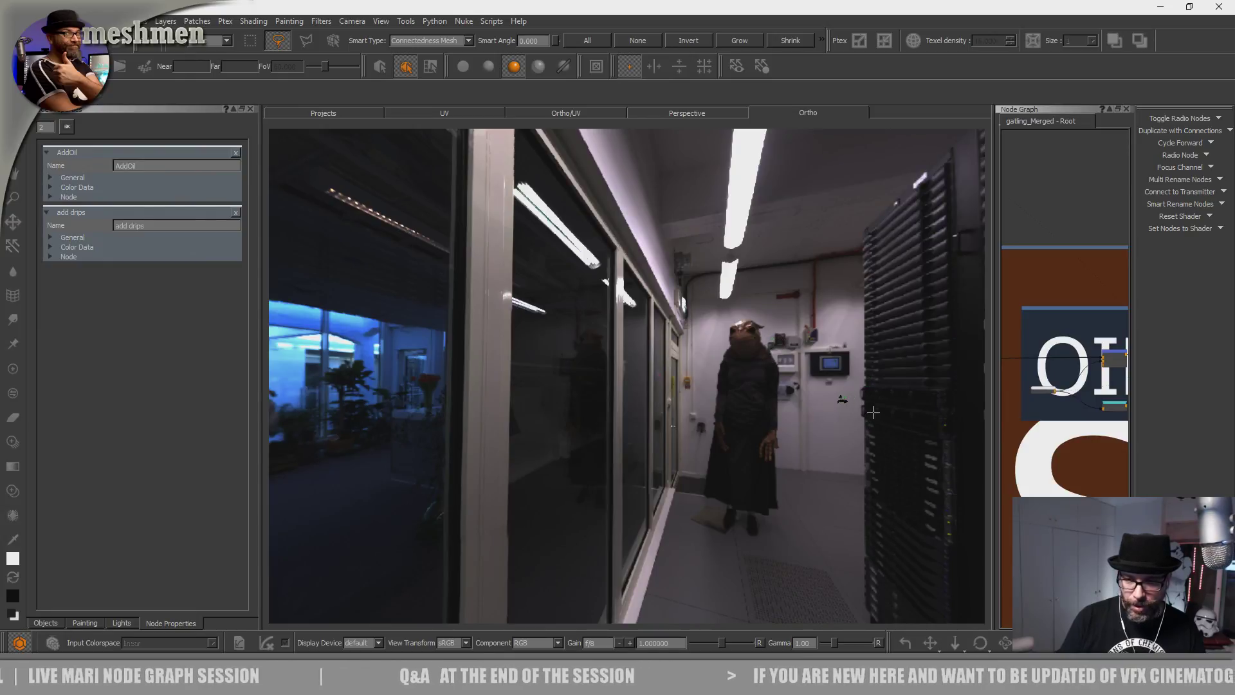
Get an end-on close-up of the gatling barrel and clear the selection.
alt+middle_drag(813, 404, 804, 378)
alt+right_drag(789, 392, 836, 431)
alt+middle_drag(842, 392, 642, 427)
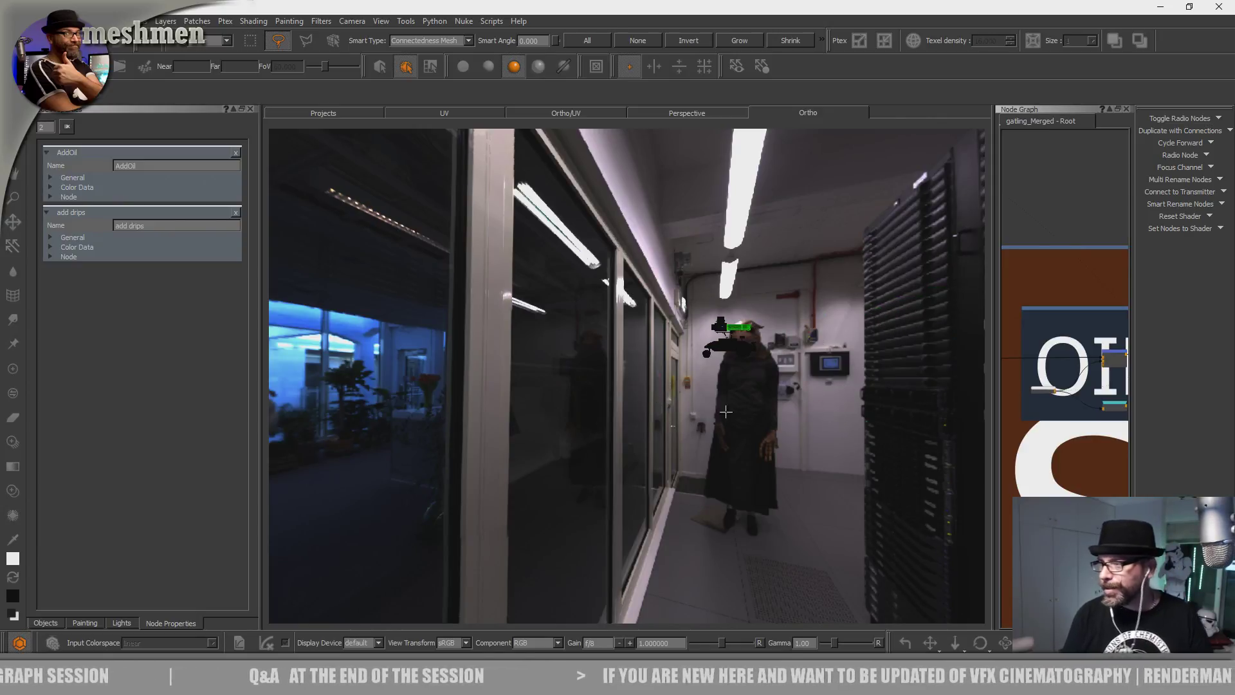
alt+middle_drag(755, 380, 691, 393)
alt+right_drag(704, 386, 851, 429)
alt+middle_drag(829, 355, 685, 436)
alt+right_drag(693, 433, 751, 451)
alt+middle_drag(731, 414, 637, 479)
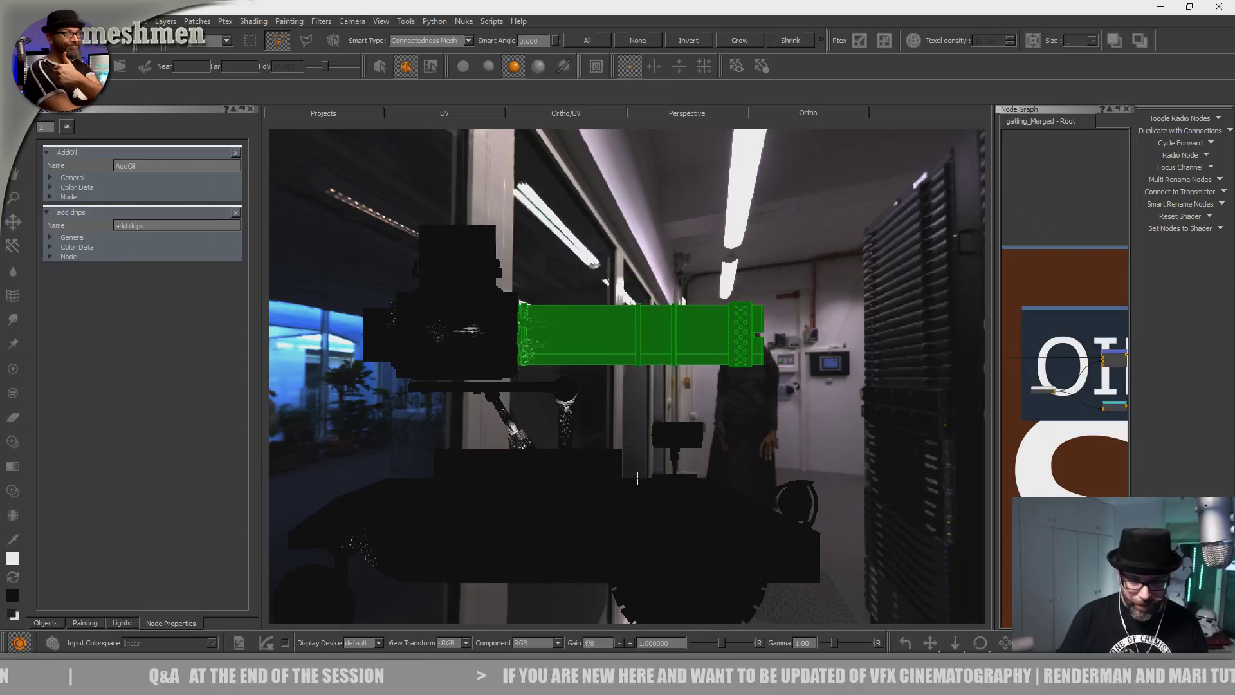
alt+drag(645, 464, 599, 462)
alt+middle_drag(598, 463, 560, 462)
alt+right_drag(561, 462, 694, 503)
alt+drag(703, 433, 765, 411)
click(782, 377)
alt+right_drag(765, 412, 792, 423)
alt+drag(792, 423, 788, 402)
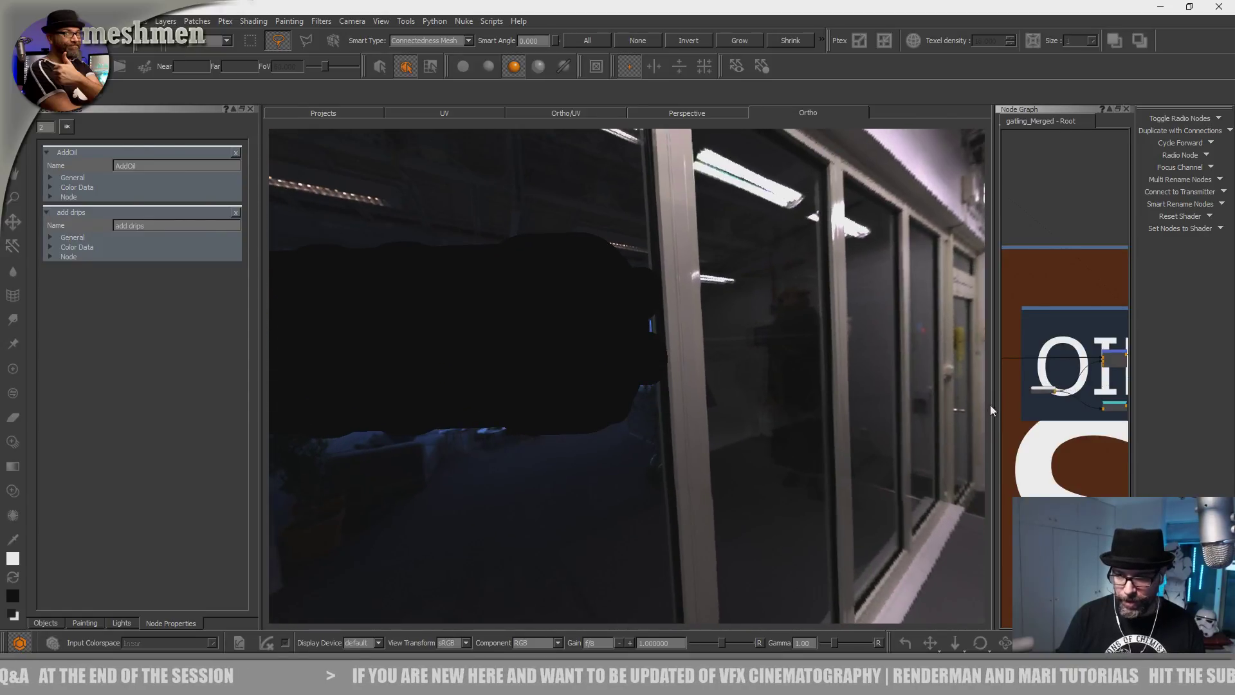
Widen the Node Graph, select the AddOil node, and zoom onto the barrel ends.
drag(990, 404, 746, 411)
mouse_move(992, 332)
middle_down()
mouse_move(945, 327)
mouse_move(984, 314)
middle_up()
click(922, 339)
click(922, 337)
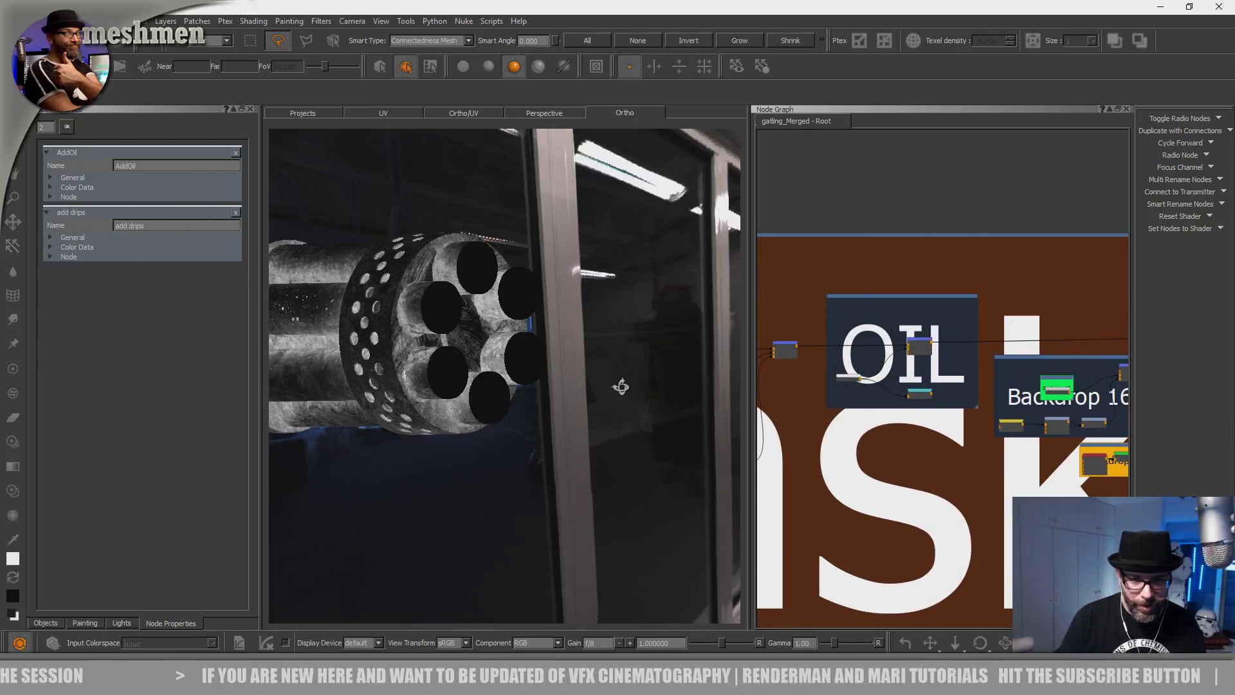
click(846, 379)
click(844, 378)
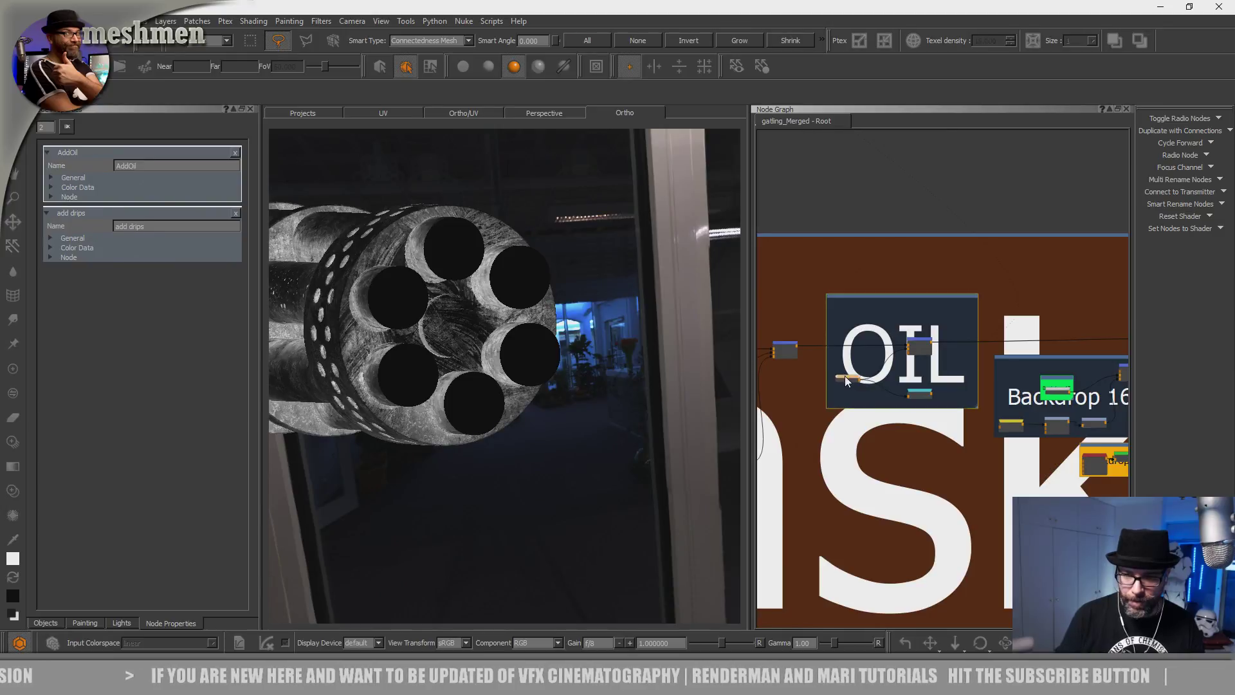
alt+drag(567, 400, 583, 391)
alt+right_drag(584, 391, 609, 422)
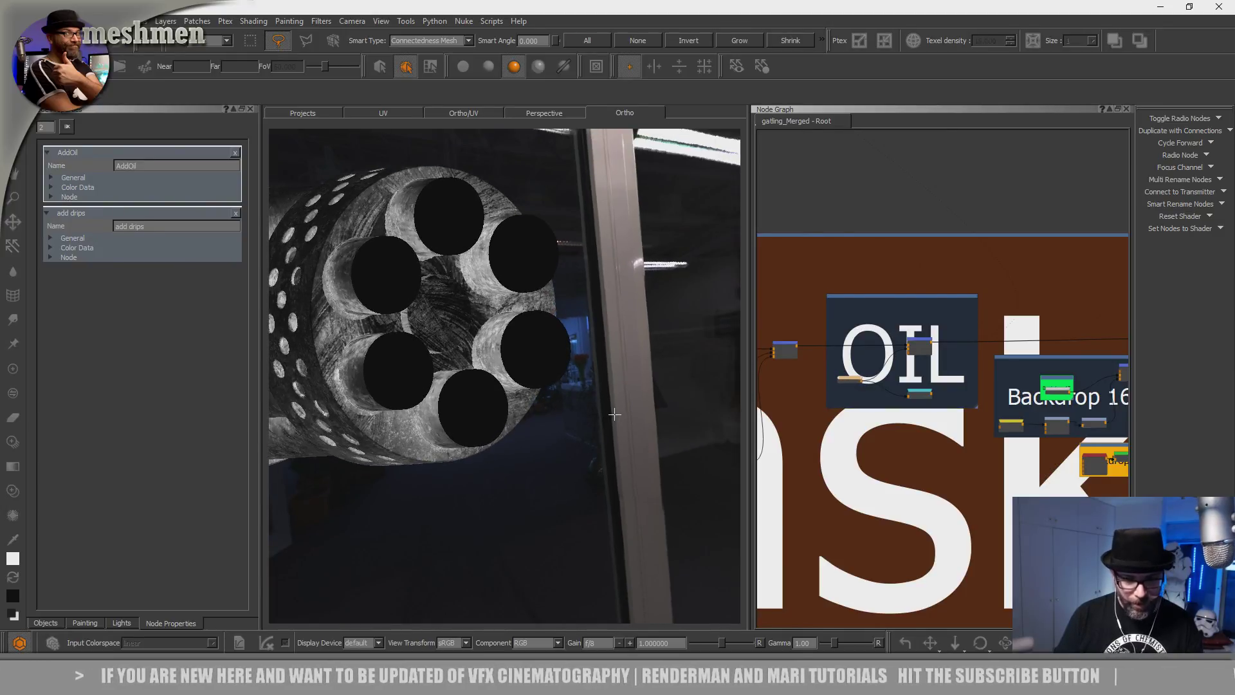
Project splatter onto the barrel ends and the gaps between the top barrels.
key(r)
mouse_move(506, 447)
alt+mouse_down()
mouse_move(579, 403)
mouse_move(549, 160)
alt+mouse_up()
mouse_move(508, 257)
mouse_down()
mouse_move(445, 198)
mouse_move(449, 225)
mouse_move(474, 215)
mouse_move(440, 196)
mouse_move(491, 301)
mouse_move(501, 255)
mouse_move(432, 354)
mouse_move(378, 278)
mouse_up()
alt+middle_drag(378, 278, 443, 444)
mouse_move(443, 444)
alt+right_down()
mouse_move(480, 350)
mouse_move(514, 322)
alt+right_up()
mouse_move(498, 422)
shift+mouse_down()
mouse_move(504, 384)
mouse_move(529, 379)
mouse_move(514, 418)
mouse_move(531, 575)
shift+mouse_up()
drag(508, 398, 476, 343)
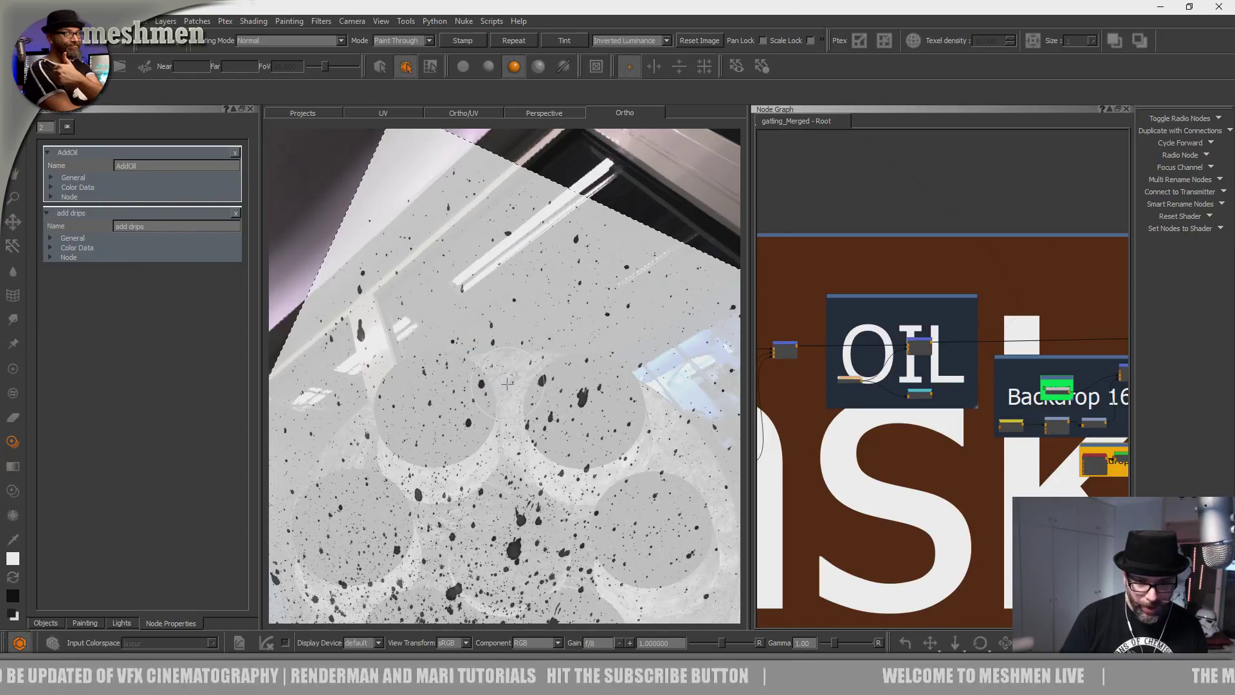
alt+drag(580, 378, 579, 441)
alt+right_drag(578, 441, 588, 421)
drag(561, 432, 566, 396)
alt+drag(469, 435, 519, 447)
shift+drag(436, 474, 379, 487)
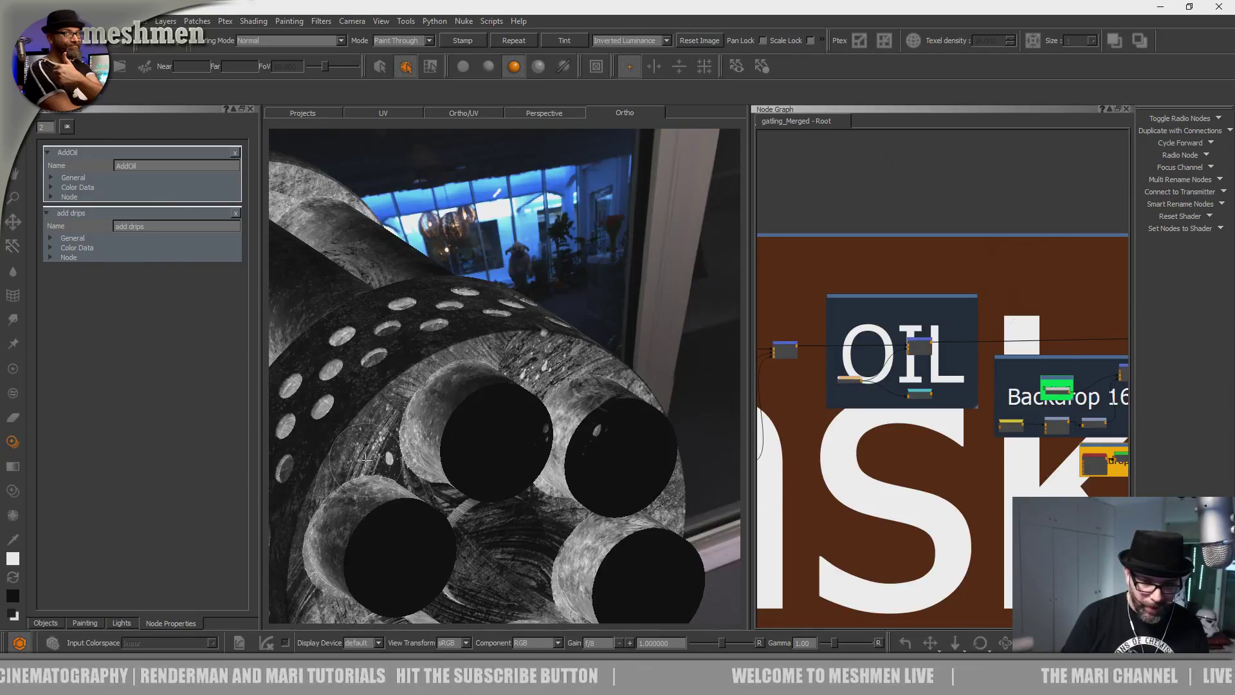
mouse_move(379, 435)
mouse_down()
mouse_move(506, 522)
mouse_move(508, 413)
mouse_move(496, 595)
mouse_move(502, 471)
mouse_up()
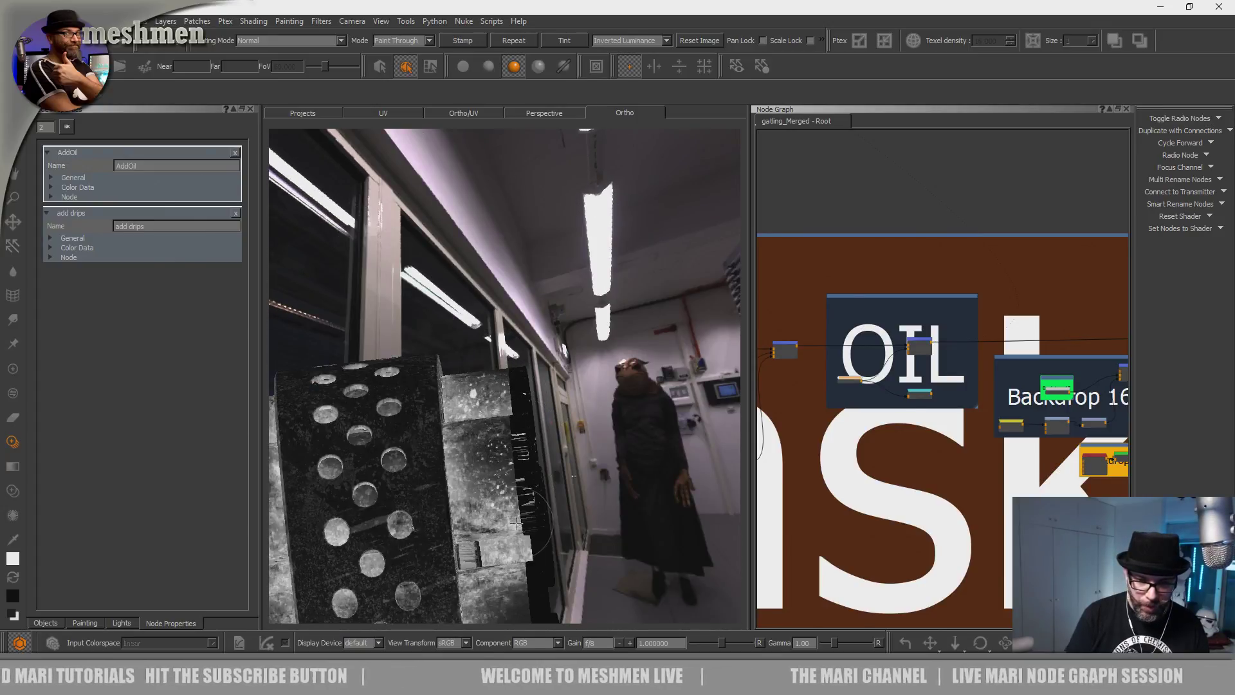
Reposition the splatter image and paint it onto the side of the barrel.
mouse_move(480, 428)
alt+mouse_down()
mouse_move(491, 433)
mouse_move(444, 434)
mouse_move(429, 409)
alt+mouse_up()
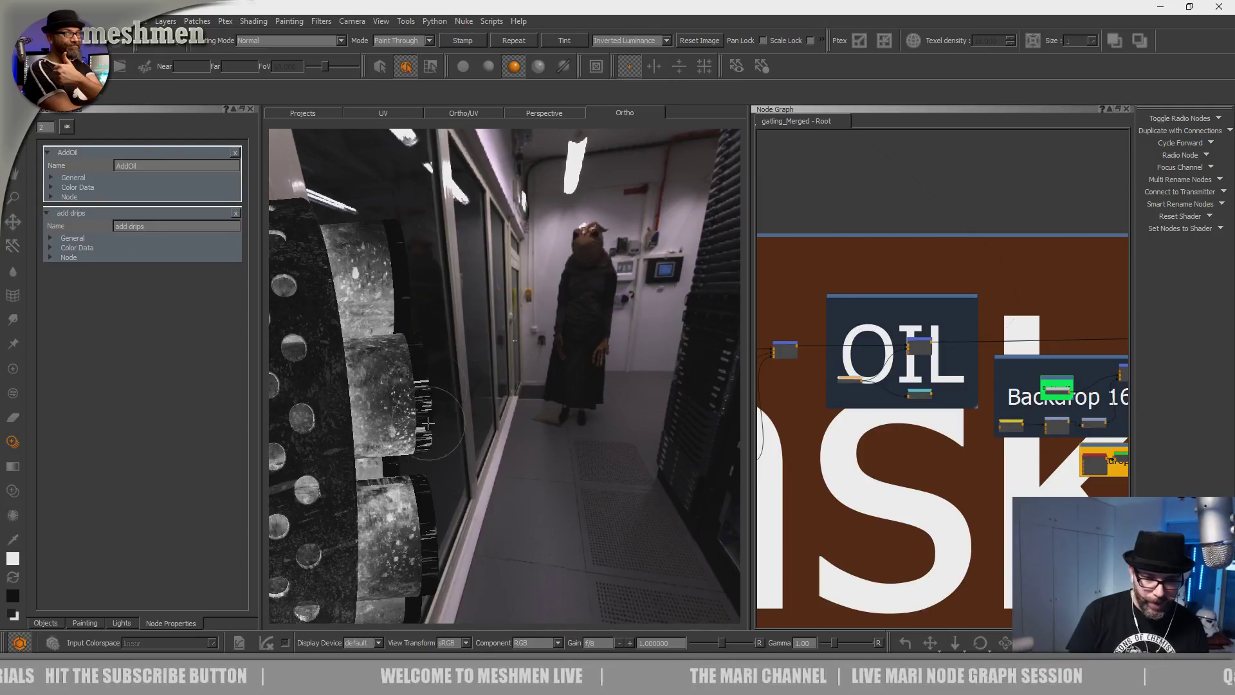
mouse_move(415, 492)
alt+mouse_down()
mouse_move(388, 452)
mouse_move(431, 400)
mouse_move(483, 467)
mouse_move(469, 504)
mouse_move(477, 482)
mouse_move(419, 474)
mouse_move(379, 500)
mouse_move(392, 521)
mouse_move(454, 444)
alt+mouse_up()
mouse_move(454, 444)
alt+right_down()
mouse_move(556, 370)
mouse_move(461, 460)
alt+right_up()
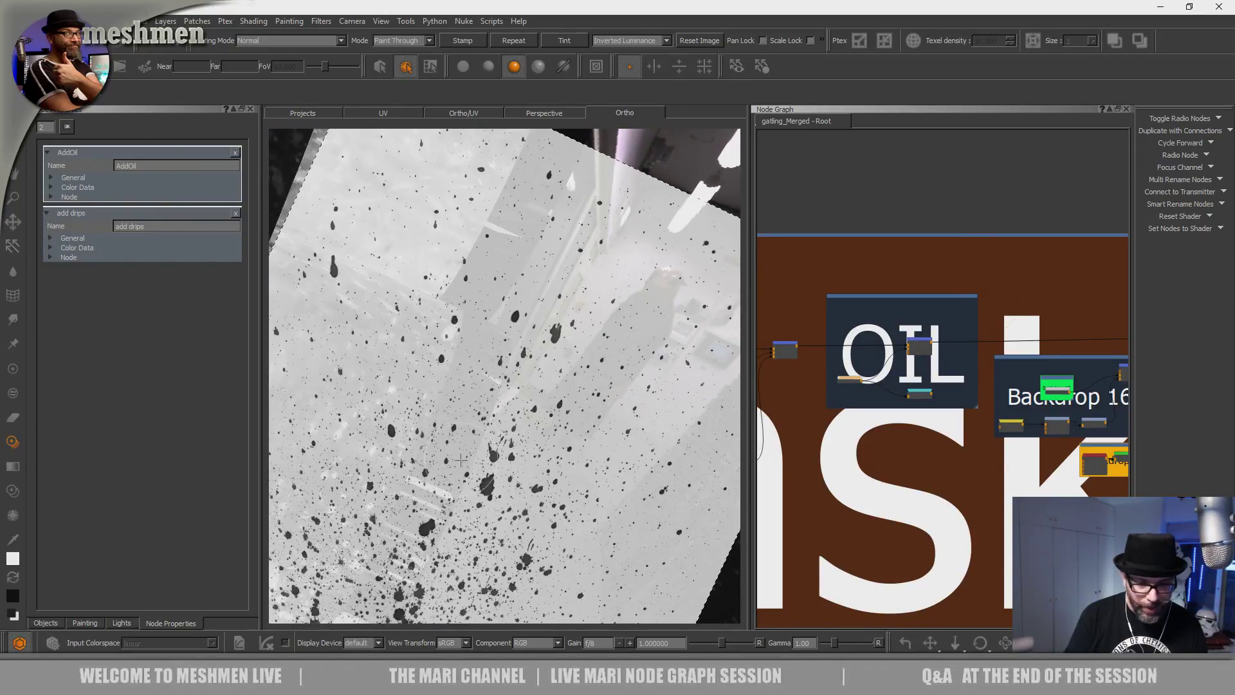
key(p)
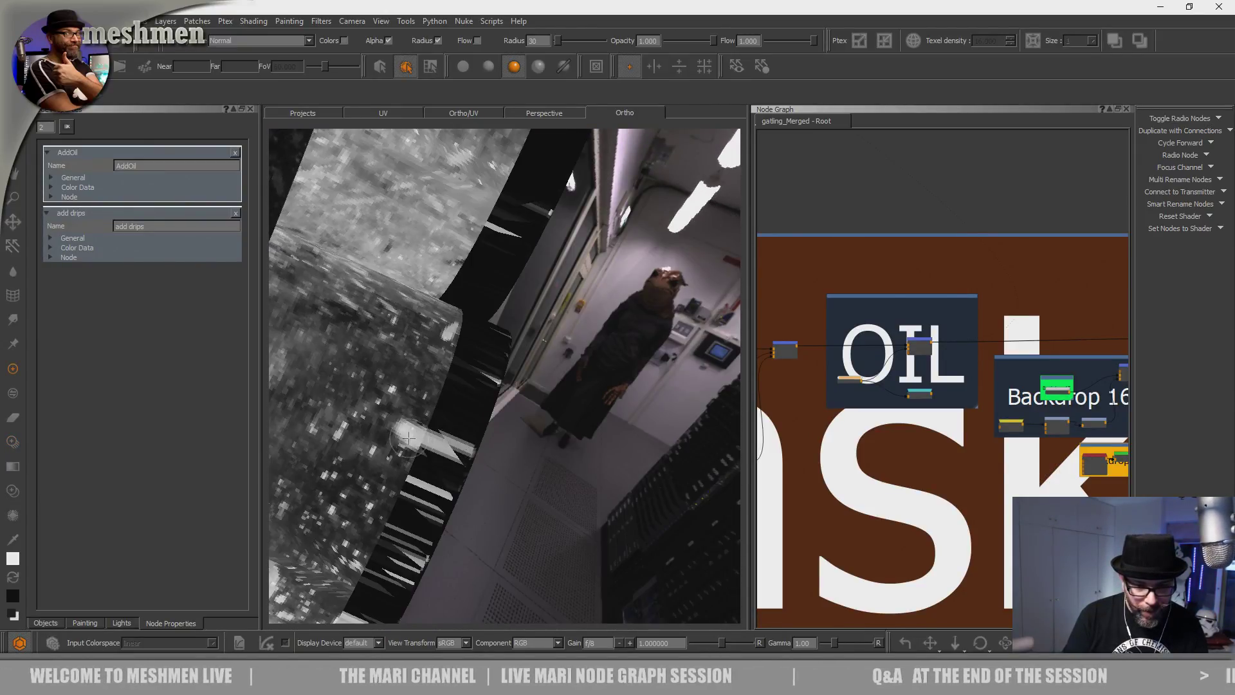
mouse_move(473, 457)
alt+right_down()
mouse_move(461, 446)
mouse_move(438, 491)
alt+right_up()
mouse_move(438, 490)
alt+mouse_down()
mouse_move(497, 435)
mouse_move(466, 456)
mouse_move(485, 405)
mouse_move(455, 496)
alt+mouse_up()
key(apostrophe)
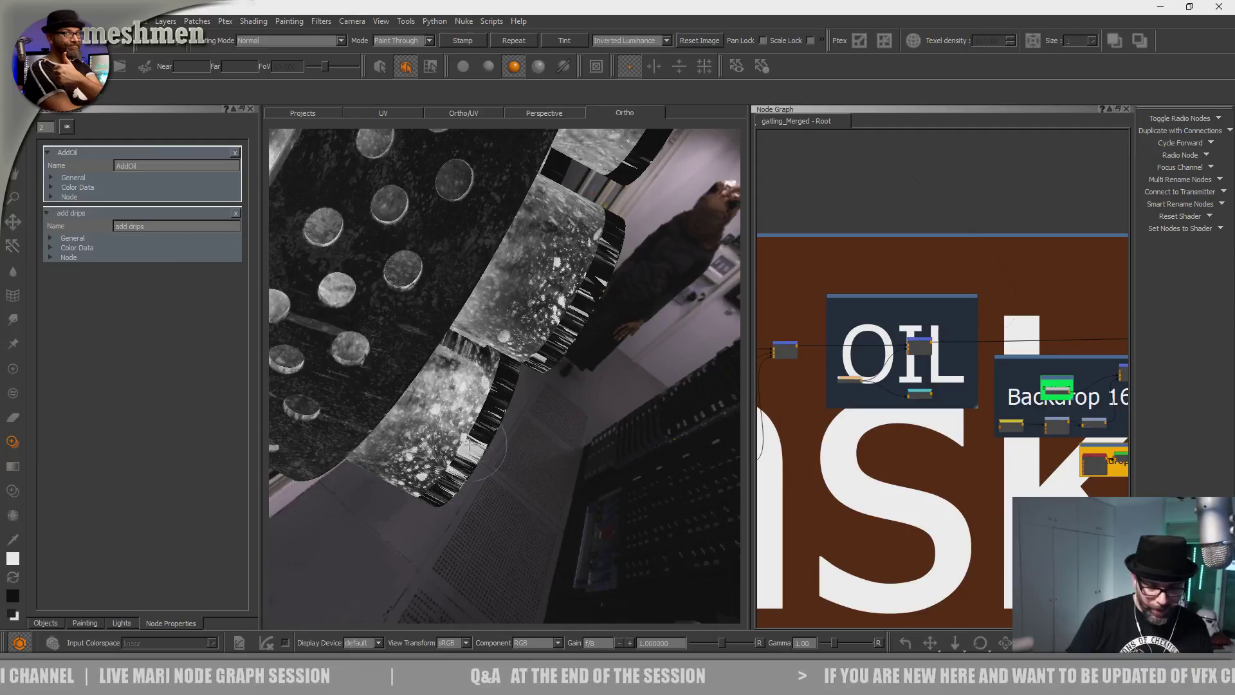
mouse_move(467, 454)
mouse_down()
mouse_move(468, 482)
mouse_move(468, 430)
mouse_move(444, 419)
mouse_up()
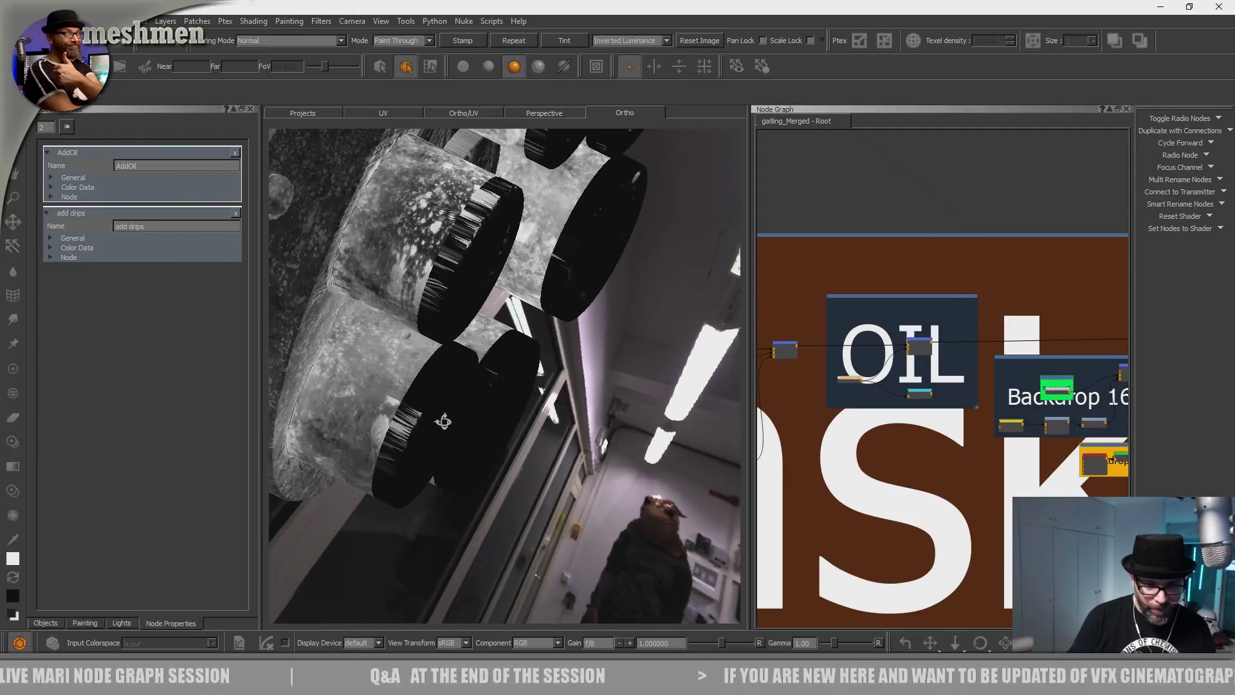
mouse_move(404, 495)
shift+mouse_down()
mouse_move(355, 413)
mouse_move(388, 404)
mouse_move(393, 383)
mouse_move(378, 405)
mouse_move(353, 377)
mouse_move(405, 342)
shift+mouse_up()
Paint streaky splatter onto the left barrel and the perforated barrel side.
alt+right_drag(488, 348, 515, 350)
alt+drag(515, 351, 383, 347)
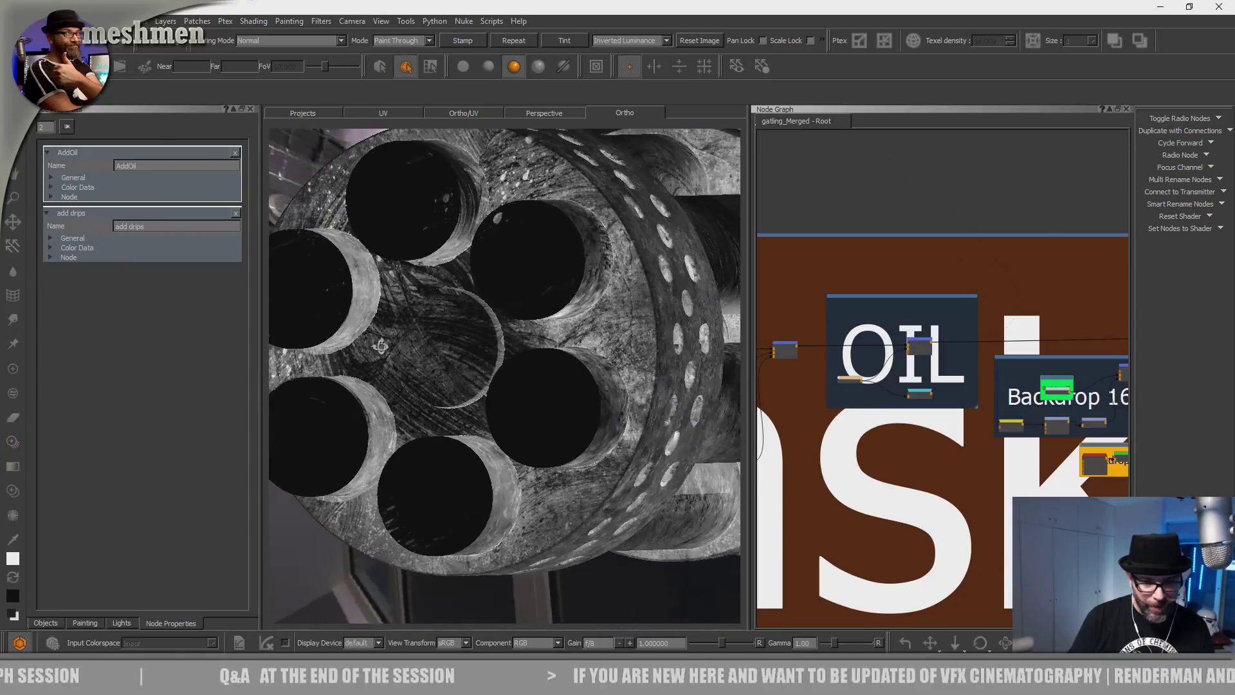
alt+middle_drag(383, 347, 495, 466)
alt+drag(496, 466, 457, 436)
mouse_move(458, 484)
mouse_down()
mouse_move(464, 445)
mouse_move(449, 506)
mouse_up()
alt+middle_drag(449, 507, 436, 356)
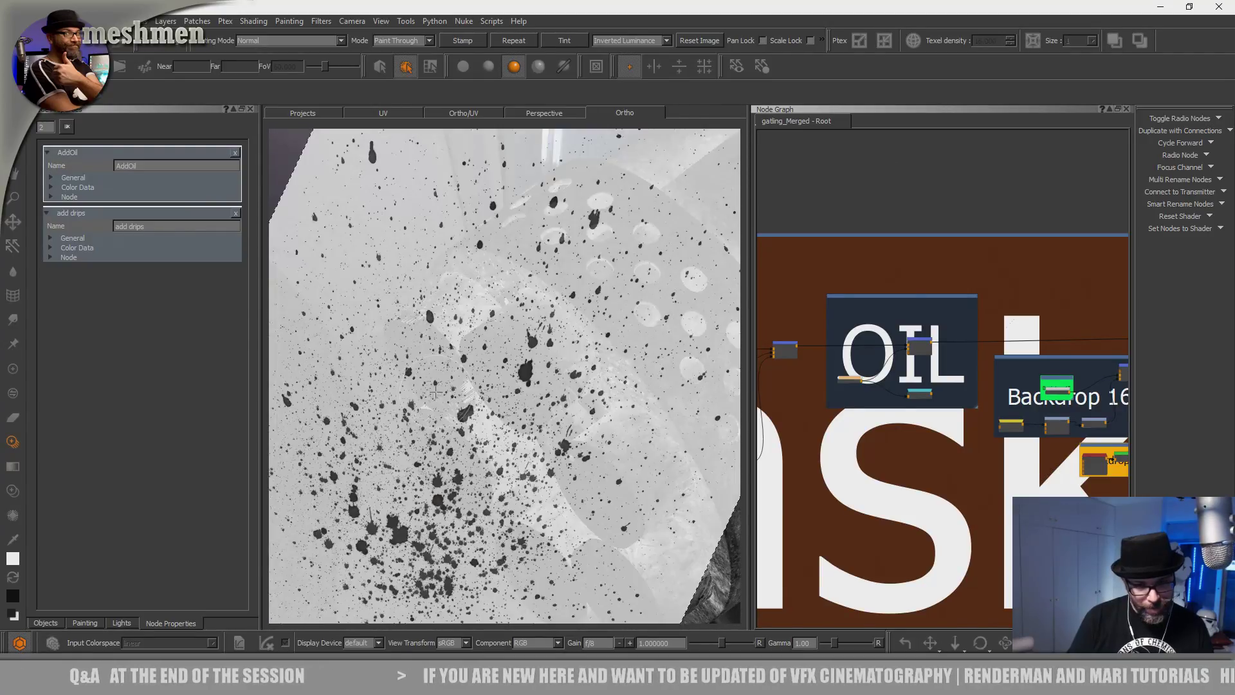
drag(436, 356, 433, 329)
drag(551, 396, 528, 407)
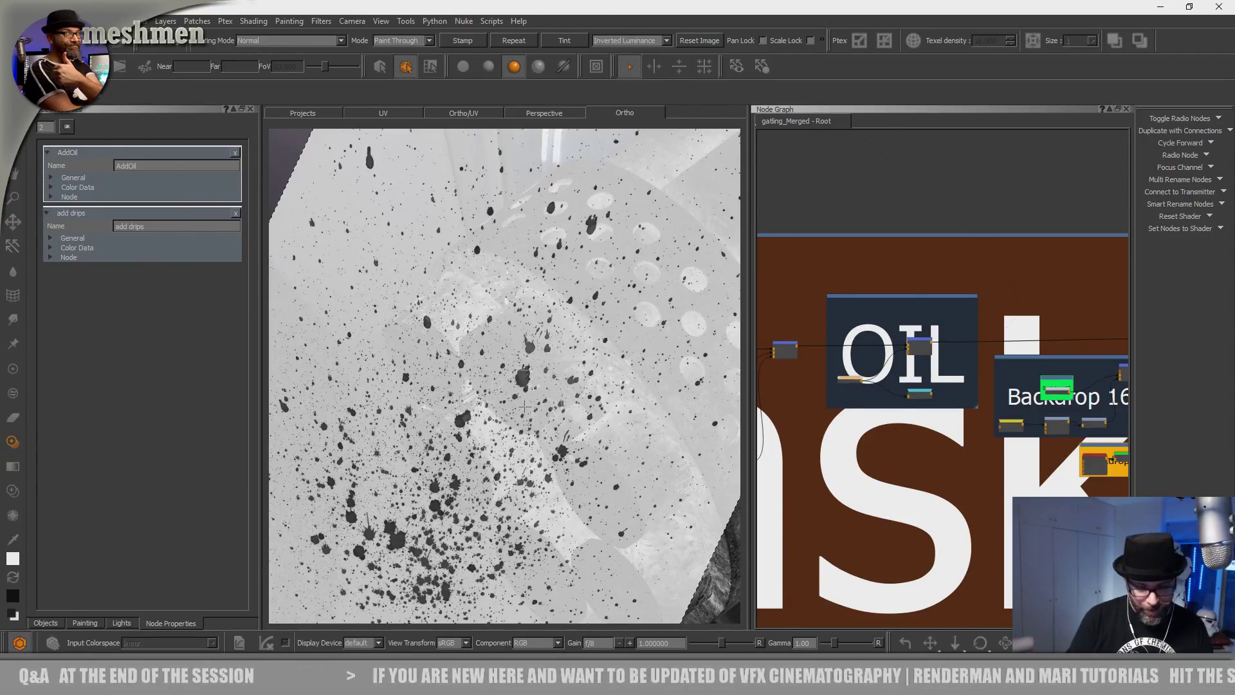
Paint white oil splatter onto the upper barrel and across the barrel faces.
mouse_move(579, 475)
alt+mouse_down()
mouse_move(413, 361)
mouse_move(437, 355)
mouse_move(404, 337)
alt+mouse_up()
drag(429, 312, 425, 320)
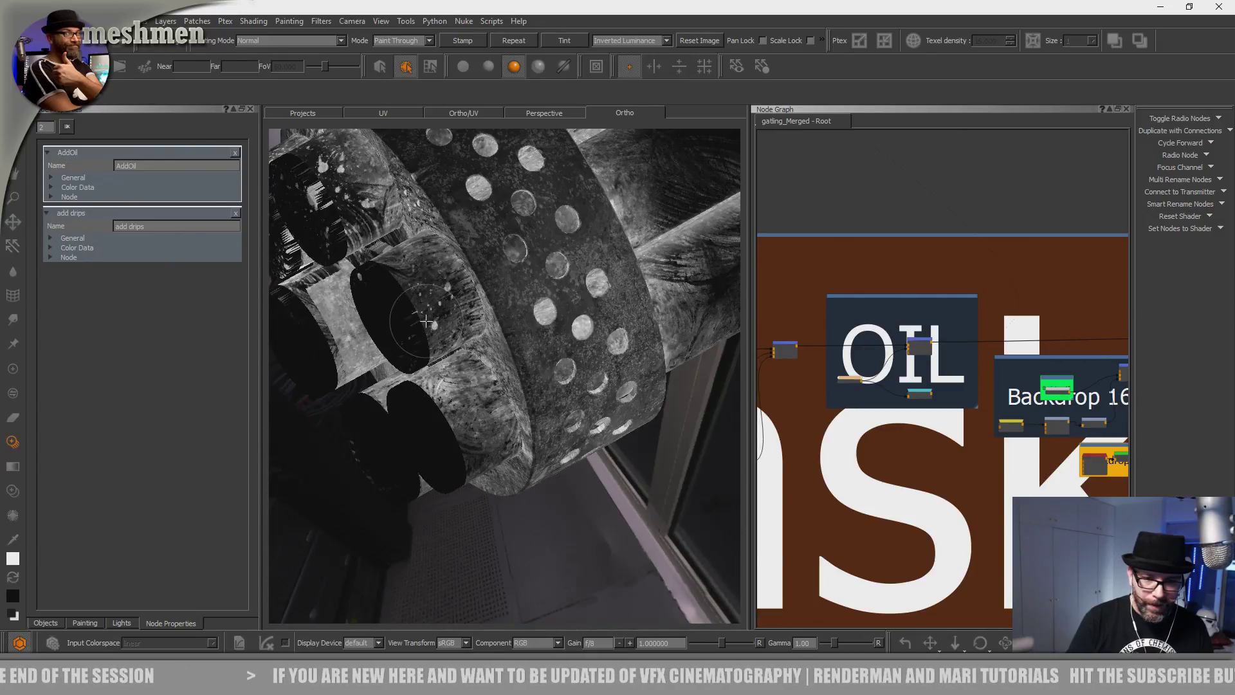
mouse_move(401, 203)
mouse_down()
mouse_move(434, 317)
mouse_move(513, 371)
mouse_move(485, 355)
mouse_move(486, 319)
mouse_up()
mouse_move(475, 509)
mouse_down()
mouse_move(482, 456)
mouse_move(499, 444)
mouse_move(483, 450)
mouse_move(514, 446)
mouse_move(475, 430)
mouse_move(465, 454)
mouse_move(495, 400)
mouse_move(422, 386)
mouse_move(518, 407)
mouse_move(508, 393)
mouse_move(504, 453)
mouse_up()
mouse_move(503, 453)
shift+mouse_down()
mouse_move(512, 462)
mouse_move(313, 339)
shift+mouse_up()
shift+drag(475, 457, 484, 473)
drag(513, 351, 509, 342)
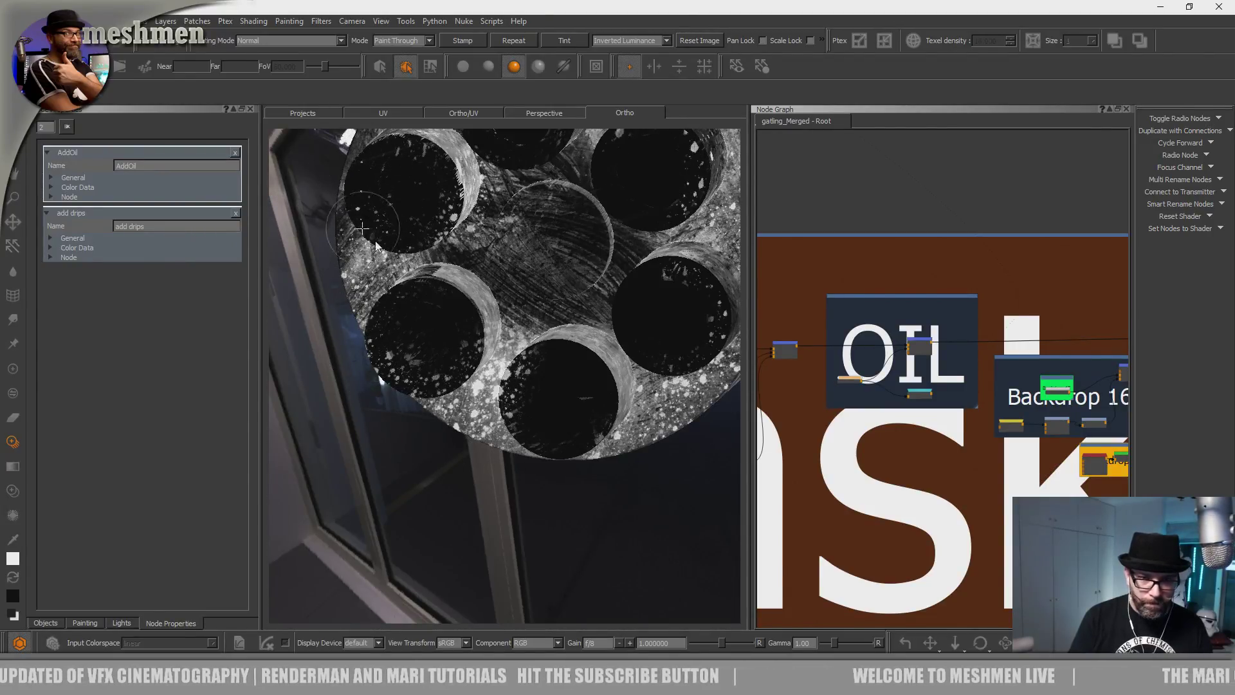
drag(520, 287, 516, 341)
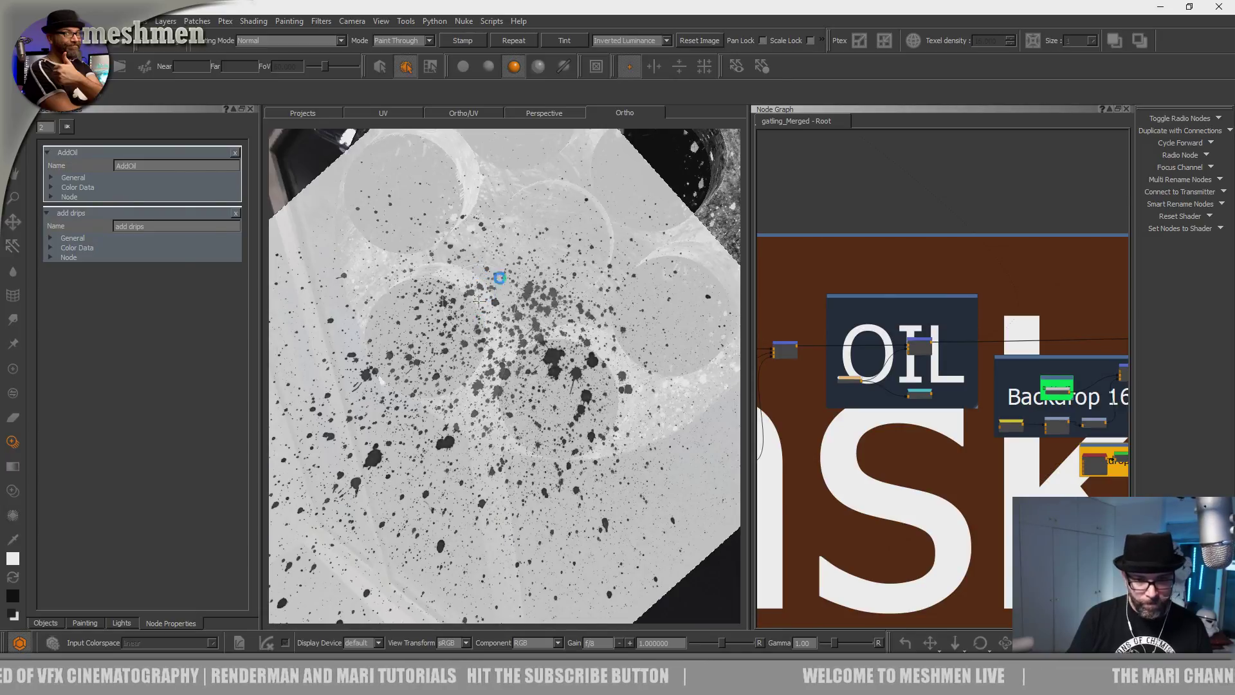
Splatter the barrel face and the left barrel gap from a lower angle.
alt+middle_drag(478, 301, 442, 479)
alt+drag(442, 479, 467, 385)
shift+drag(467, 385, 464, 374)
drag(411, 325, 405, 320)
mouse_move(528, 345)
mouse_down()
mouse_move(502, 402)
mouse_move(431, 310)
mouse_move(498, 331)
mouse_move(479, 363)
mouse_move(493, 379)
mouse_up()
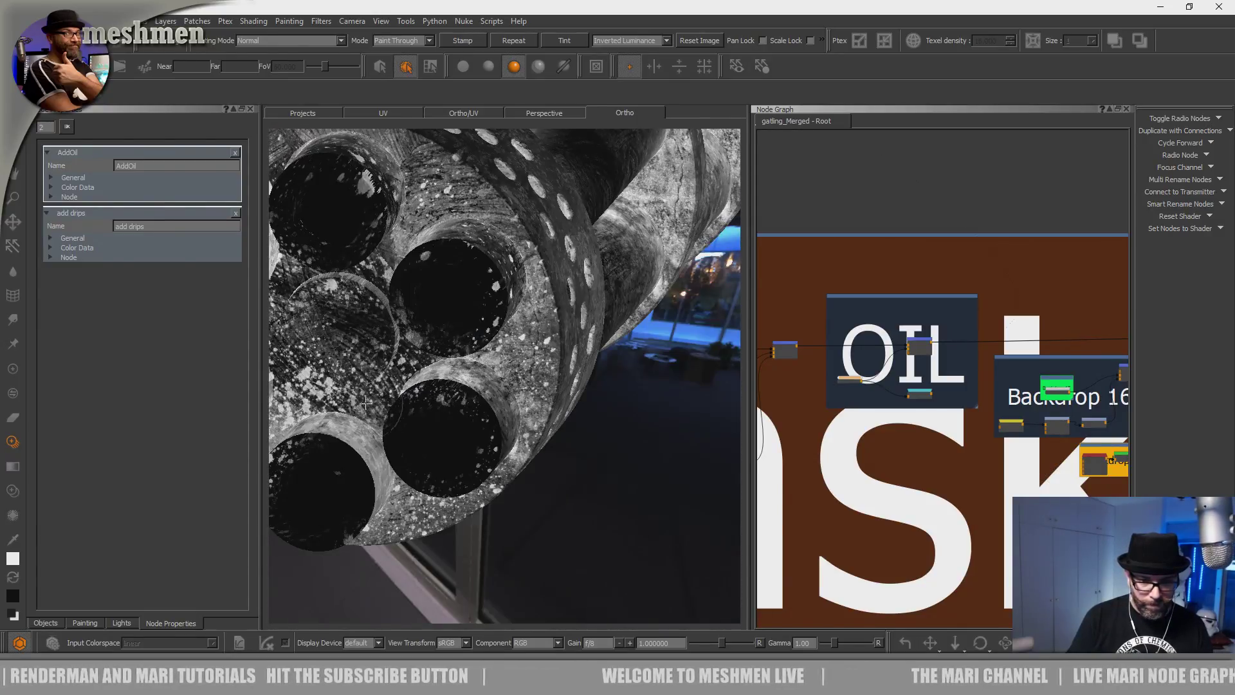
mouse_move(404, 491)
mouse_down()
mouse_move(413, 453)
mouse_move(484, 427)
mouse_move(490, 490)
mouse_up()
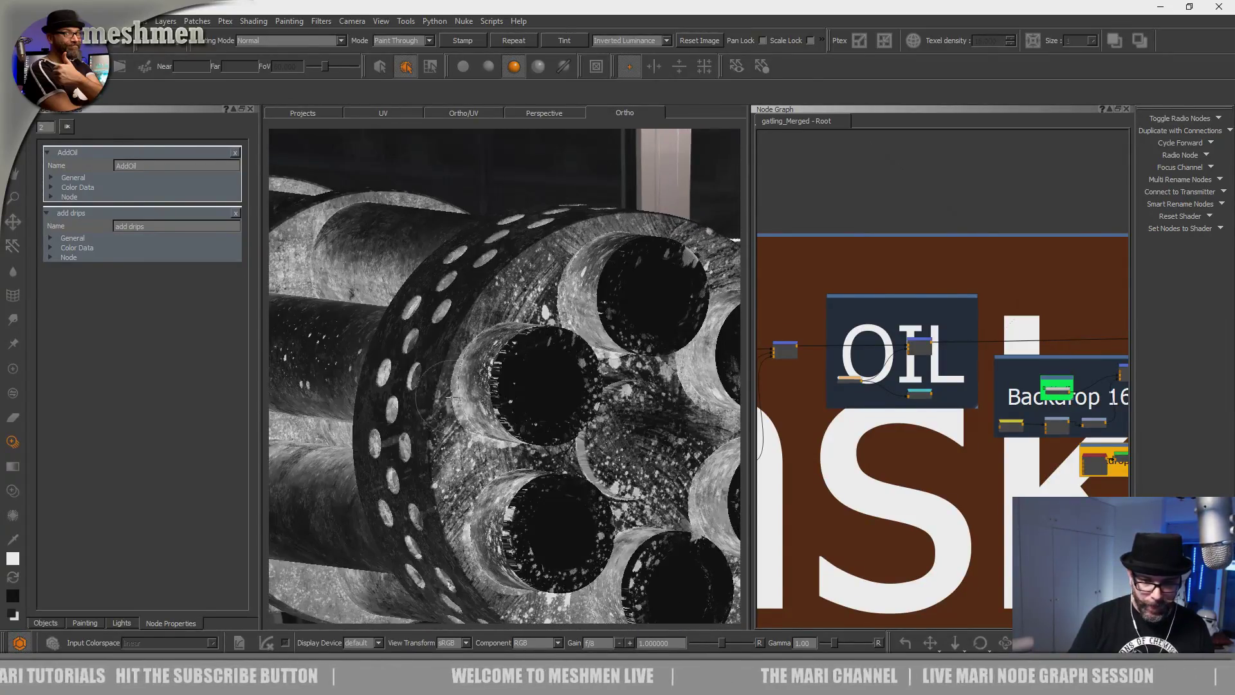
Reposition and rotate the splatter image to spray the upper-left barrels.
alt+drag(518, 330, 468, 364)
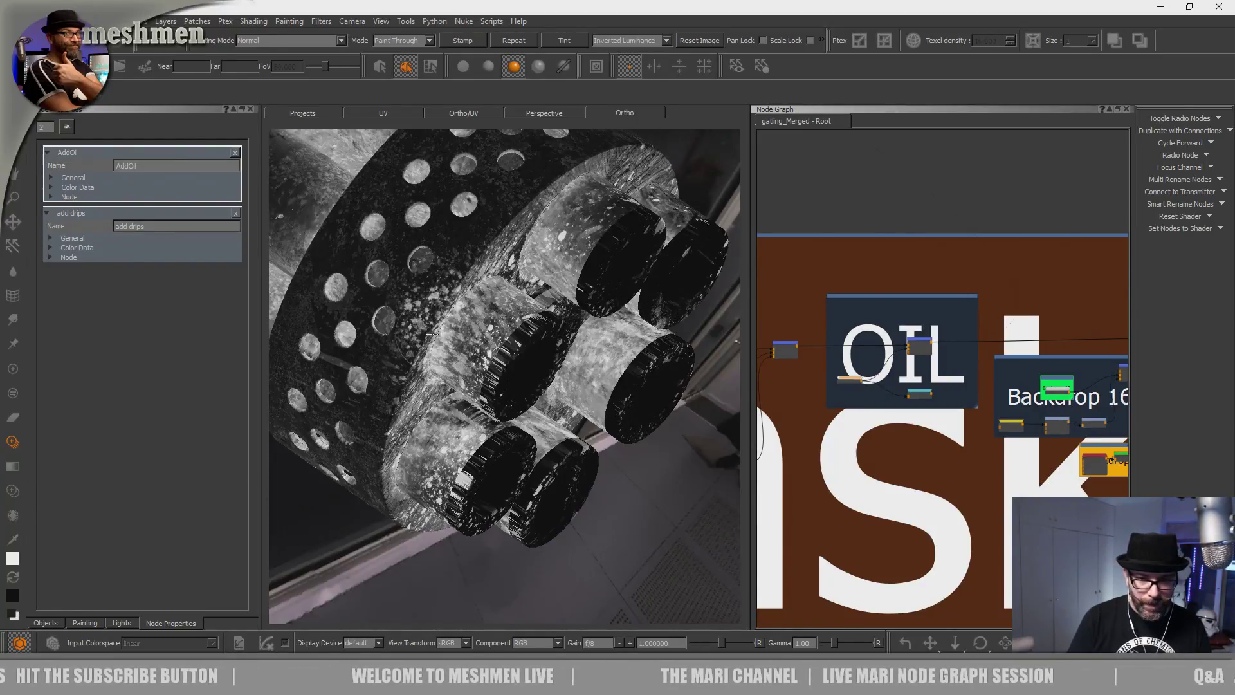
mouse_move(496, 346)
shift+mouse_down()
mouse_move(515, 360)
mouse_move(566, 328)
shift+mouse_up()
drag(464, 205, 421, 193)
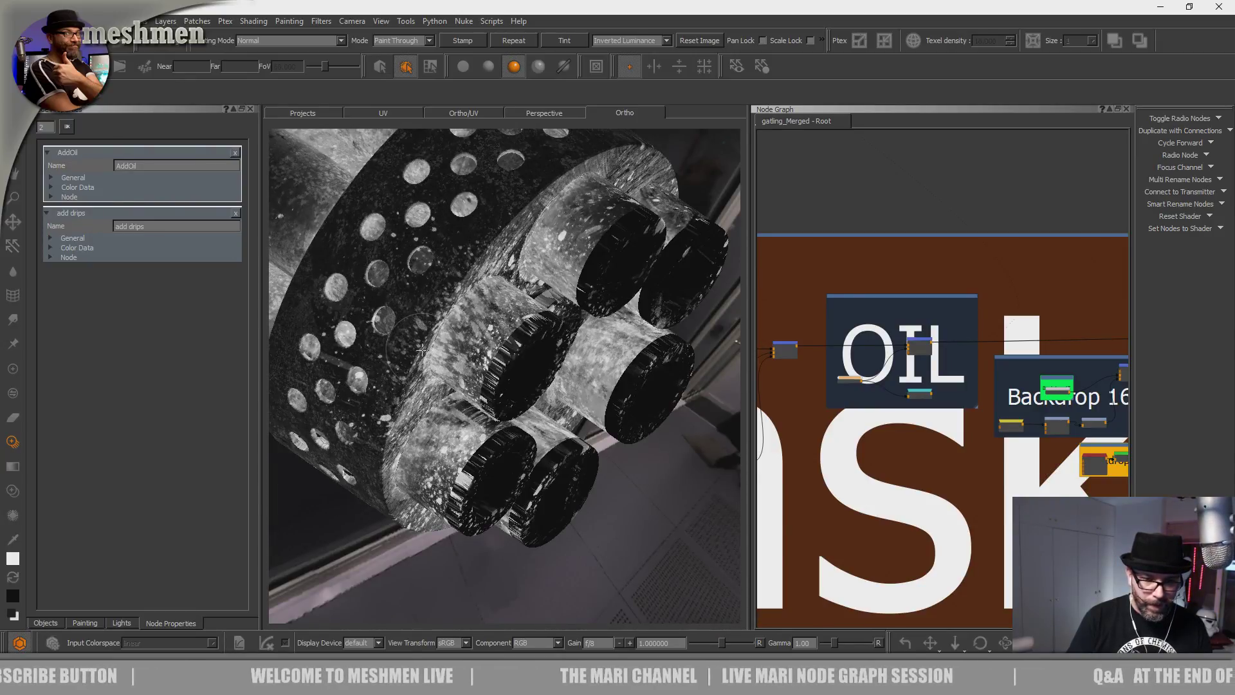
mouse_move(404, 361)
mouse_down()
mouse_move(394, 332)
mouse_move(431, 485)
mouse_move(416, 539)
mouse_up()
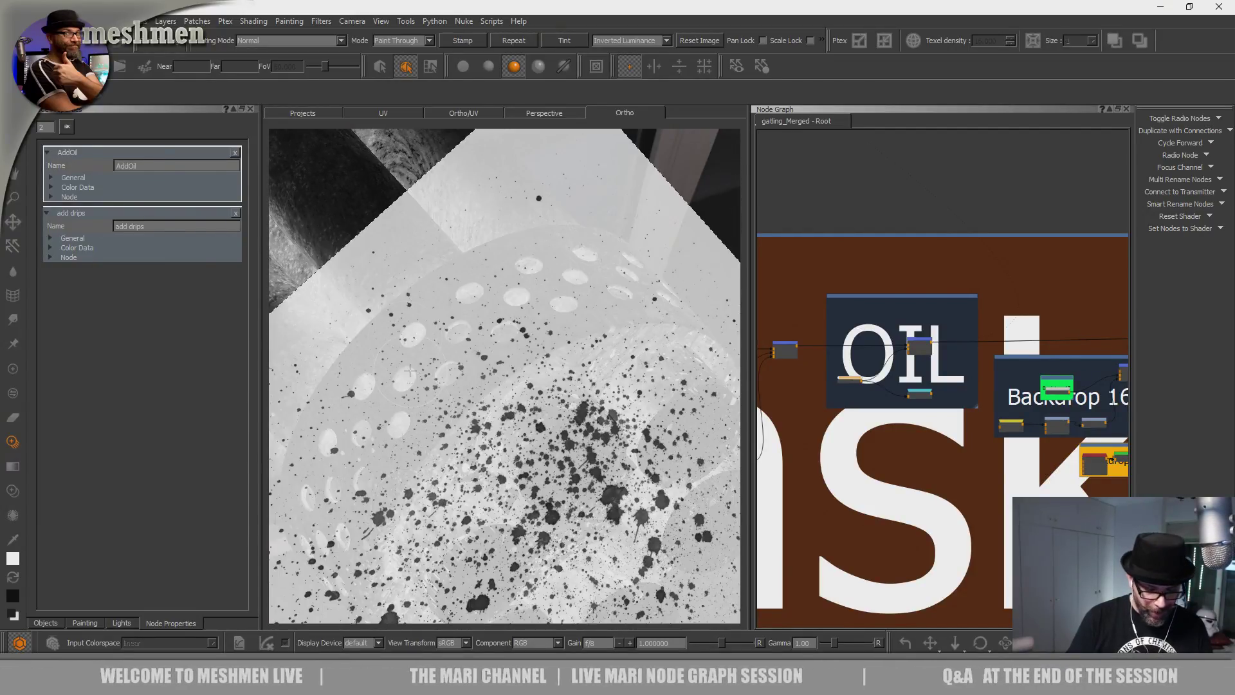
alt+drag(415, 378, 419, 443)
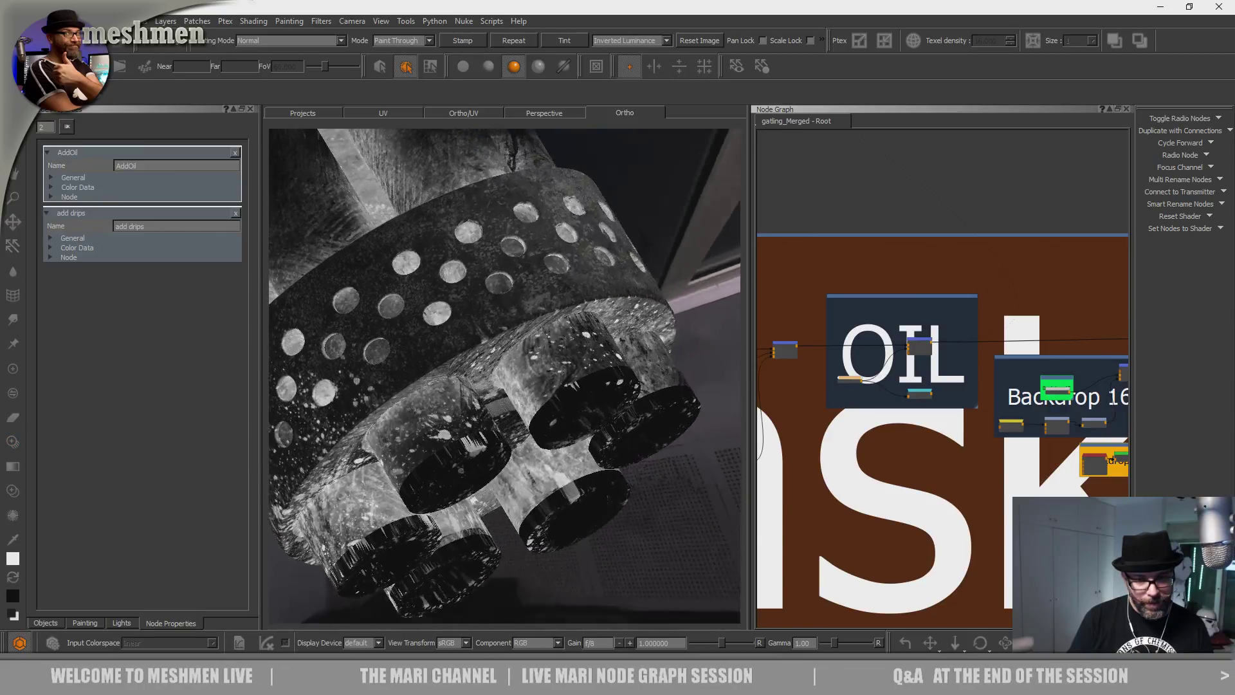
ctrl+drag(485, 246, 516, 285)
mouse_move(444, 360)
mouse_down()
mouse_move(470, 336)
mouse_move(378, 352)
mouse_move(489, 389)
mouse_move(393, 380)
mouse_move(400, 344)
mouse_up()
Rotate and shift the splatter image, then paint strokes along the barrel sides.
ctrl+drag(478, 322, 507, 354)
drag(505, 357, 509, 361)
drag(472, 287, 473, 303)
ctrl+drag(474, 334, 477, 376)
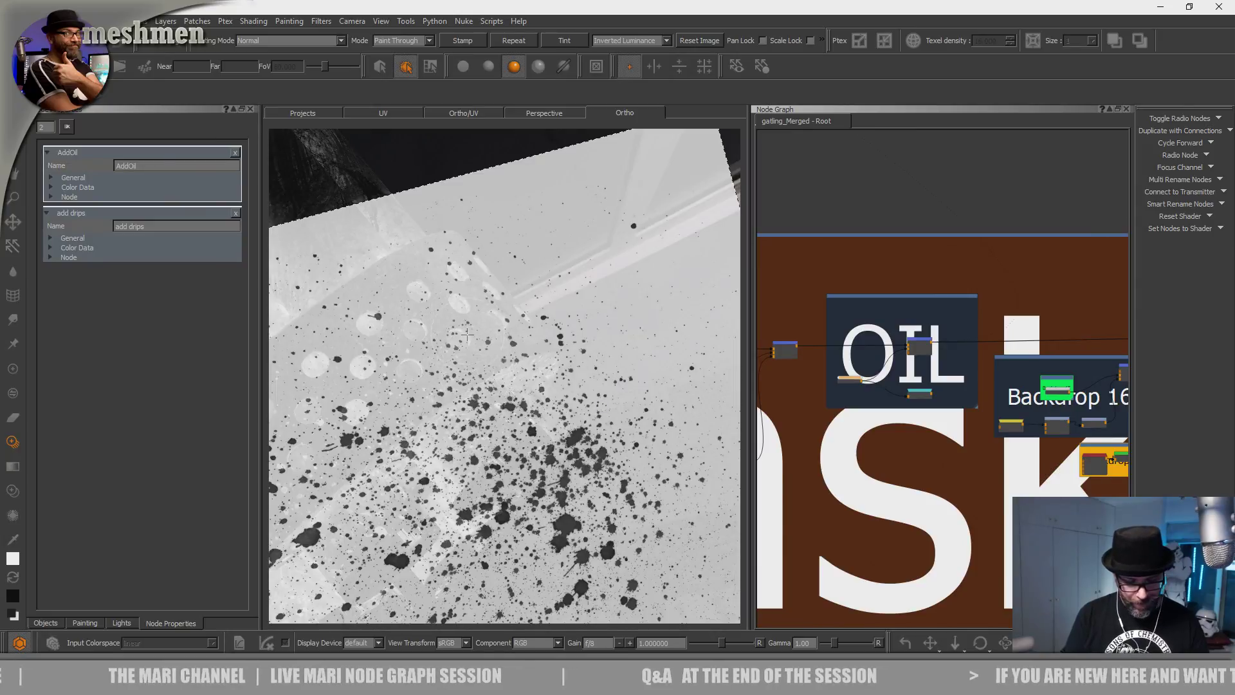
mouse_move(473, 314)
mouse_down()
mouse_move(582, 316)
mouse_move(598, 334)
mouse_move(540, 341)
mouse_move(476, 380)
mouse_move(499, 424)
mouse_move(563, 389)
mouse_move(559, 366)
mouse_move(488, 364)
mouse_up()
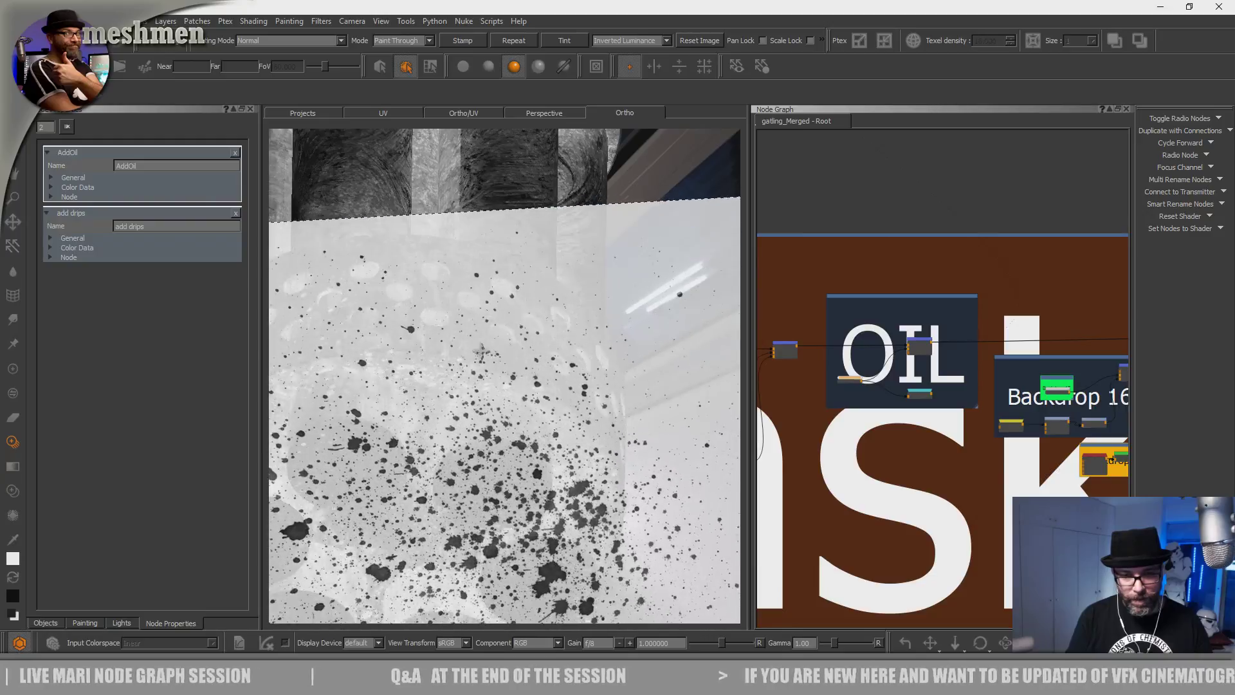
drag(412, 328, 431, 302)
mouse_move(562, 372)
mouse_down()
mouse_move(539, 327)
mouse_move(457, 376)
mouse_move(455, 443)
mouse_up()
Dab a final splatter on the barrel and step back to view the whole gun.
alt+middle_drag(459, 486, 466, 469)
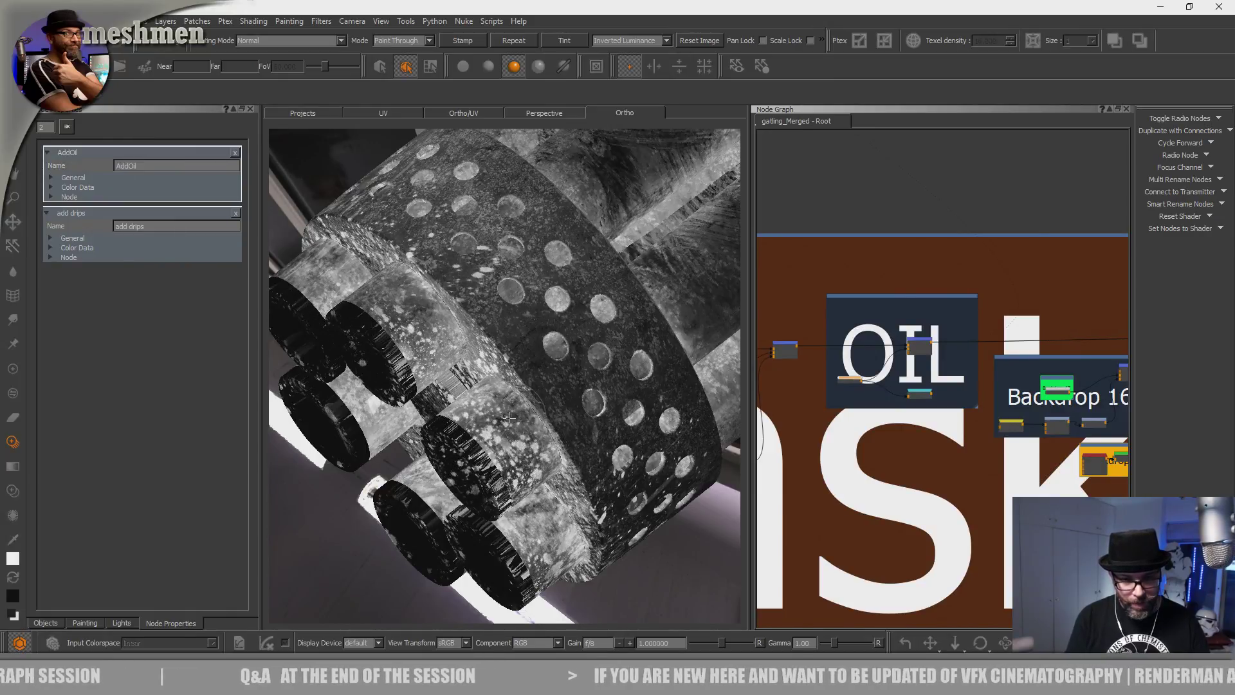
drag(514, 423, 489, 396)
mouse_move(463, 353)
alt+mouse_down()
mouse_move(551, 361)
mouse_move(449, 268)
alt+mouse_up()
mouse_move(464, 317)
alt+mouse_down()
mouse_move(501, 342)
mouse_move(443, 379)
mouse_move(540, 482)
alt+mouse_up()
key(ctrl+shift+h)
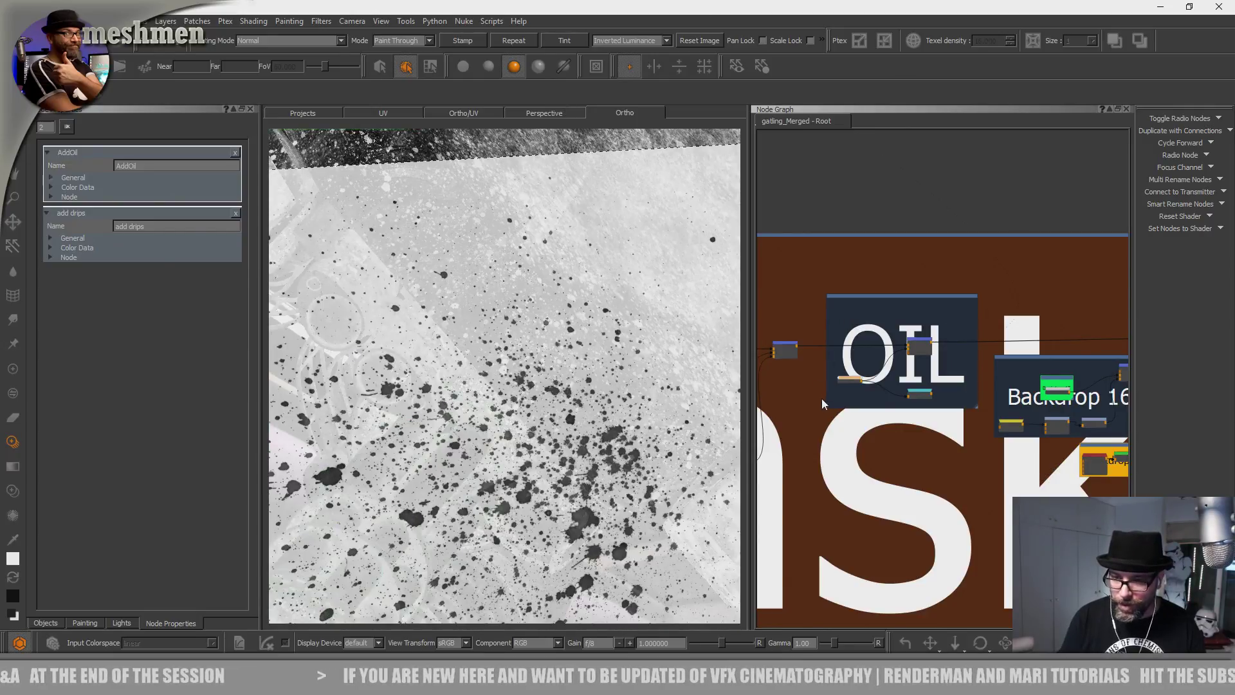
mouse_move(605, 418)
alt+mouse_down()
mouse_move(508, 450)
mouse_move(546, 323)
mouse_move(599, 255)
mouse_move(441, 262)
mouse_move(565, 248)
mouse_move(523, 303)
mouse_move(562, 405)
mouse_move(435, 260)
mouse_move(324, 274)
alt+mouse_up()
Switch to mesh selection and pick the perforated barrel rings and faces.
key(s)
mouse_move(325, 274)
alt+right_down()
mouse_move(352, 275)
mouse_move(339, 289)
alt+right_up()
click(352, 275)
alt+drag(338, 289, 378, 321)
alt+drag(489, 361, 375, 293)
click(506, 342)
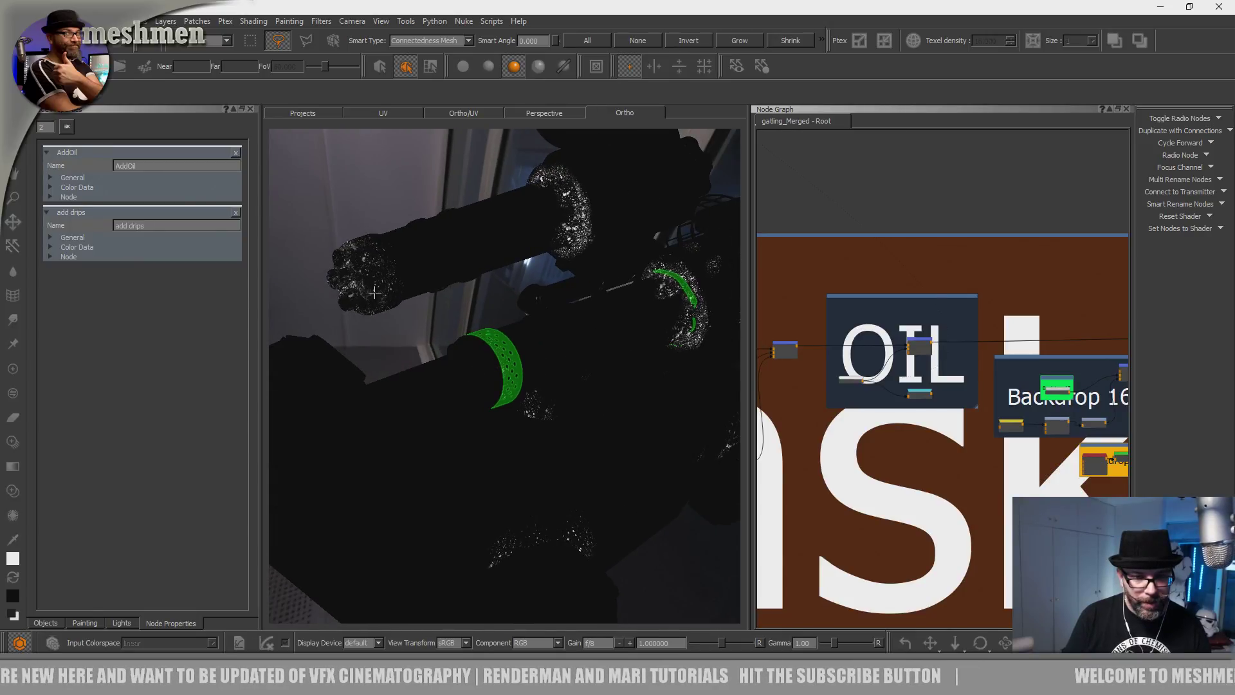
click(375, 292)
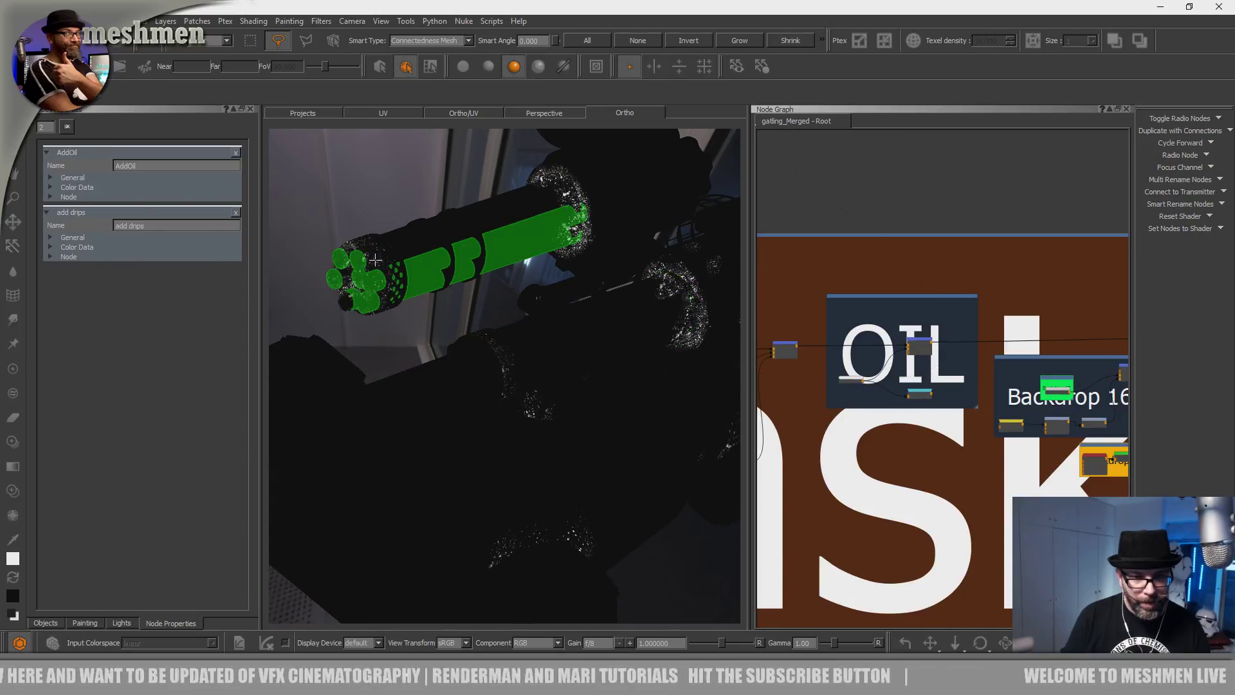
click(385, 286)
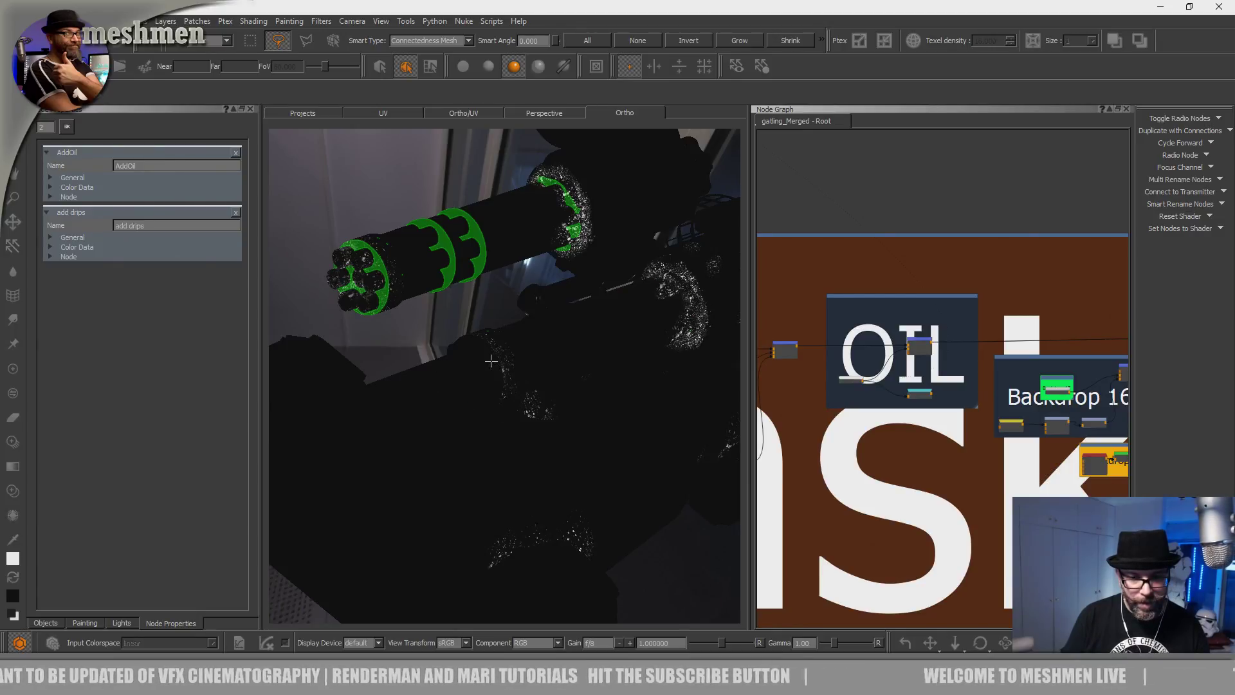
click(498, 386)
Refine the selection through other barrel pieces while orbiting the model.
alt+drag(491, 390, 466, 370)
alt+right_drag(466, 370, 353, 308)
alt+middle_drag(354, 309, 491, 370)
alt+right_drag(491, 370, 465, 360)
alt+drag(514, 362, 473, 413)
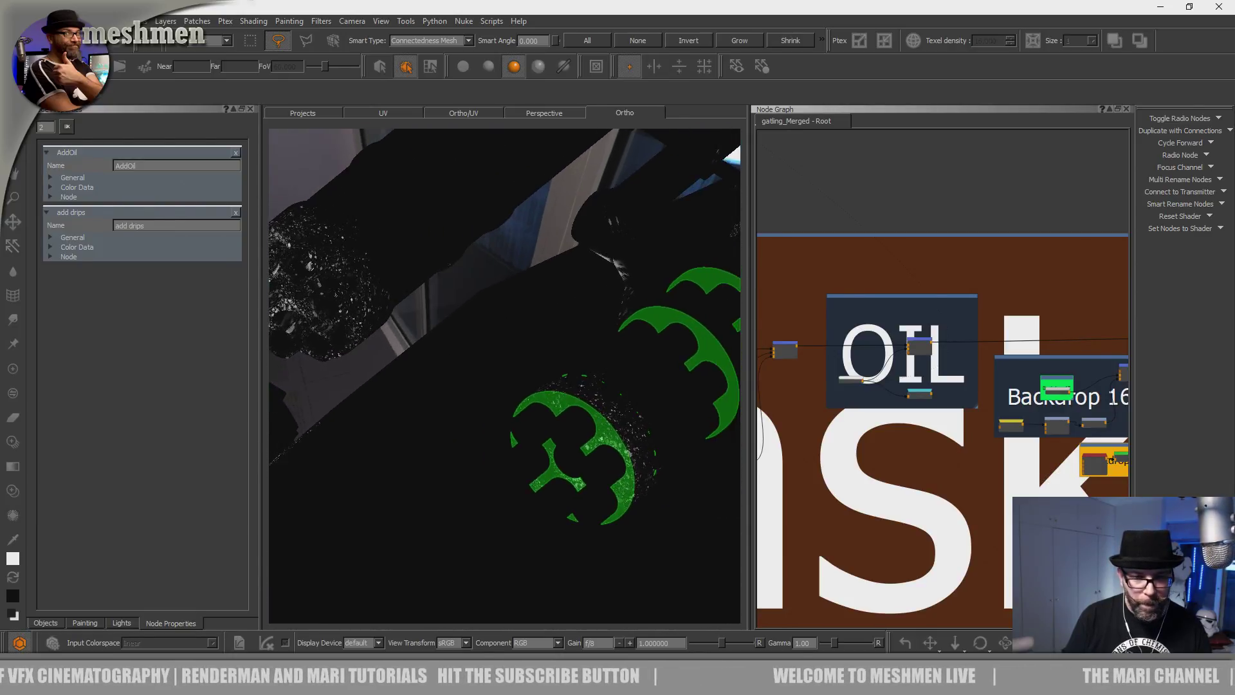
click(334, 302)
alt+drag(440, 333, 411, 338)
mouse_move(463, 373)
alt+mouse_down()
mouse_move(483, 369)
mouse_move(499, 418)
mouse_move(485, 442)
mouse_move(424, 343)
mouse_move(463, 360)
alt+mouse_up()
click(482, 397)
alt+drag(393, 312, 462, 359)
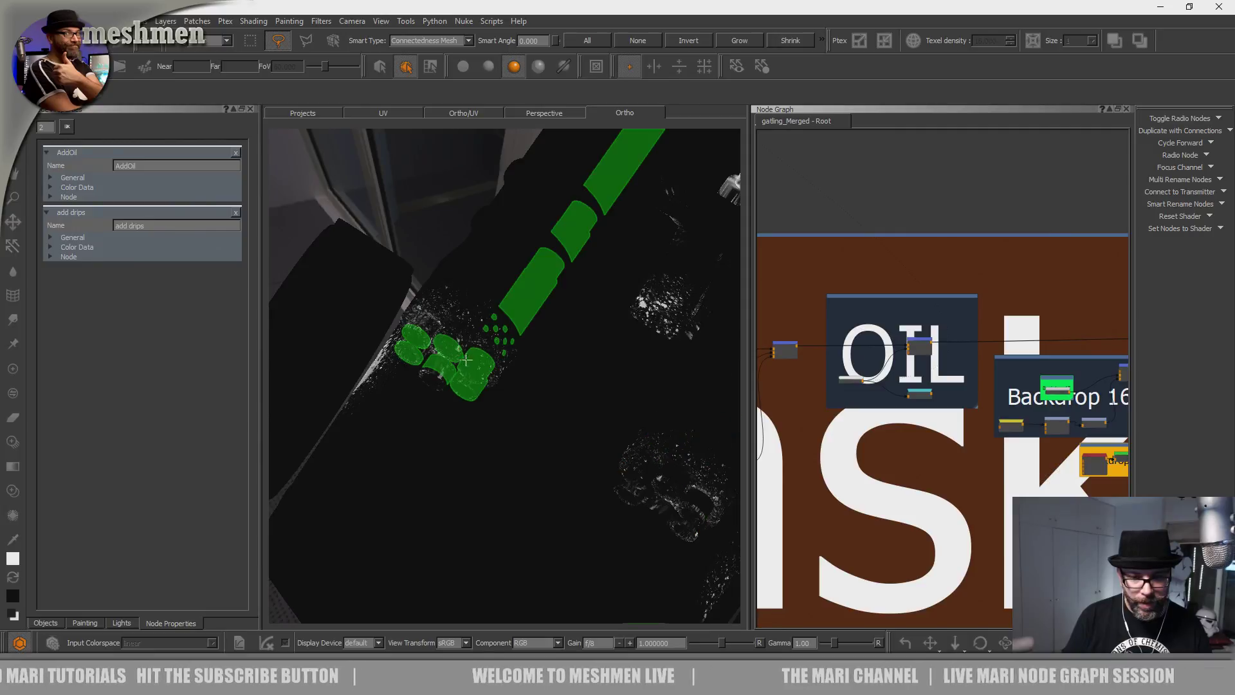
click(622, 457)
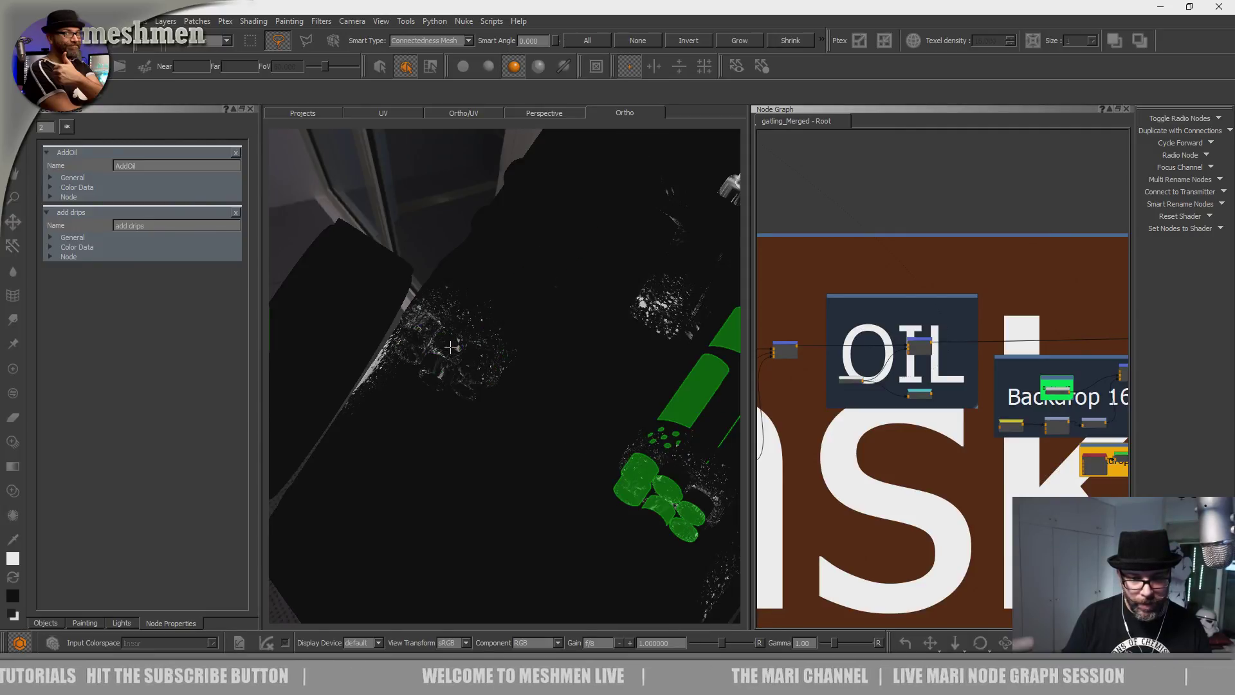
Narrow the selection to the single target piece and inspect it from below.
alt+drag(452, 347, 502, 368)
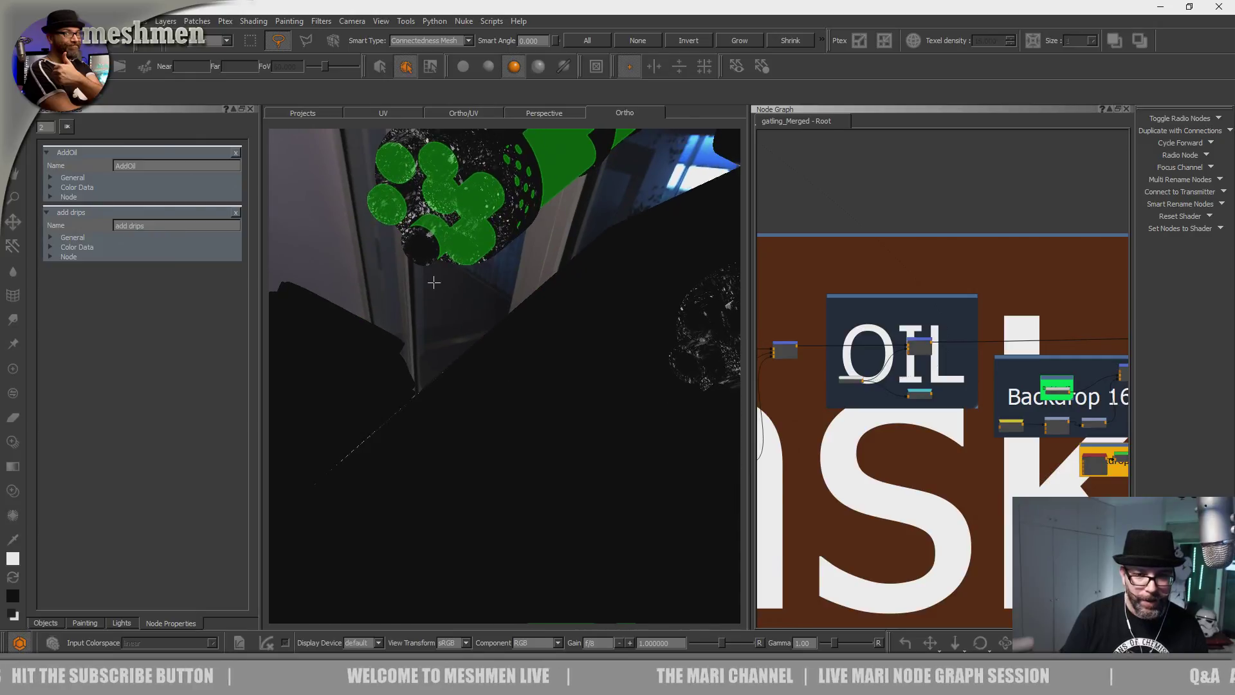
click(427, 246)
alt+drag(584, 343, 494, 364)
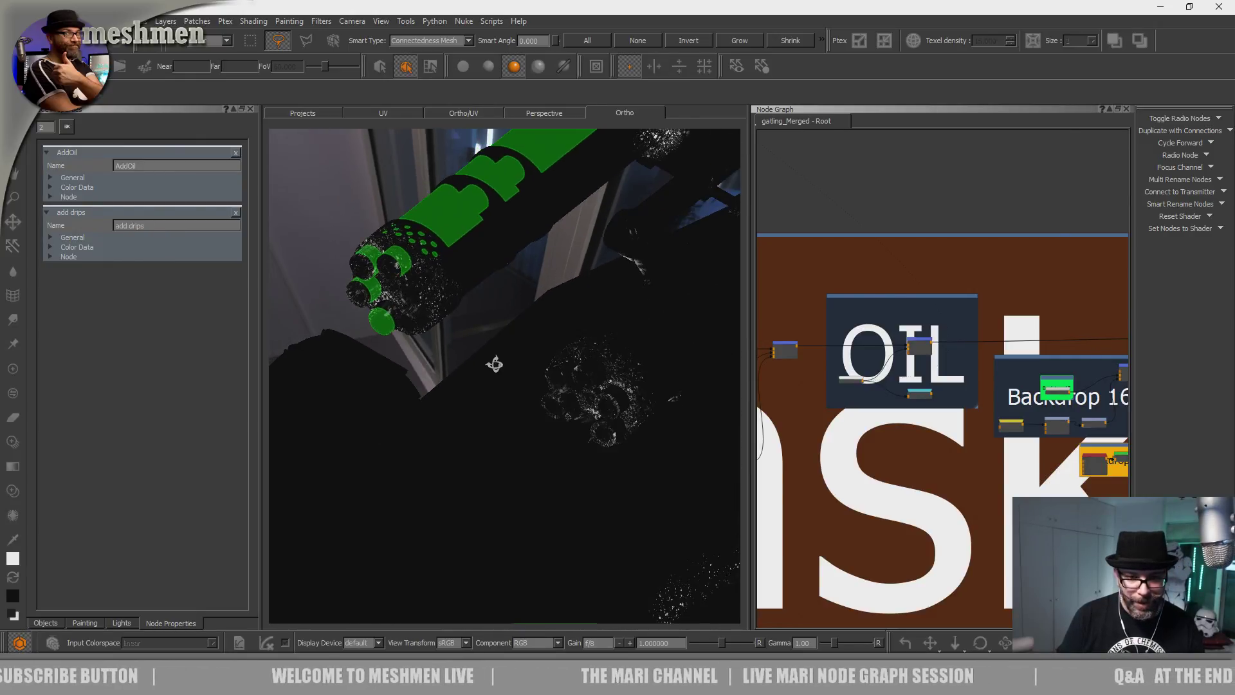
click(594, 368)
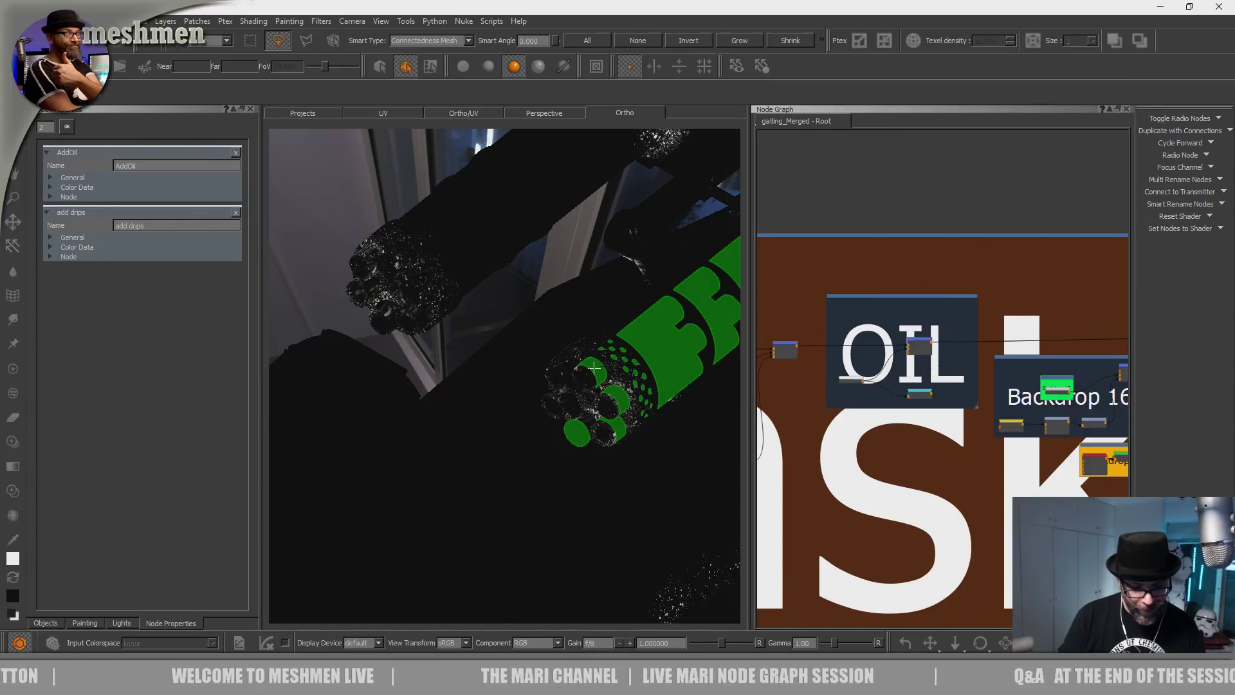
alt+right_drag(593, 368, 601, 443)
click(405, 293)
mouse_move(603, 443)
alt+mouse_down()
mouse_move(578, 406)
mouse_move(596, 386)
mouse_move(504, 491)
mouse_move(607, 412)
mouse_move(518, 441)
mouse_move(642, 397)
mouse_move(566, 327)
mouse_move(514, 373)
mouse_move(500, 410)
mouse_move(573, 499)
mouse_move(455, 361)
mouse_move(528, 379)
mouse_move(449, 473)
mouse_move(532, 433)
mouse_move(524, 386)
mouse_move(543, 414)
mouse_move(523, 375)
mouse_move(521, 405)
mouse_move(496, 392)
mouse_move(607, 360)
mouse_move(571, 476)
alt+mouse_up()
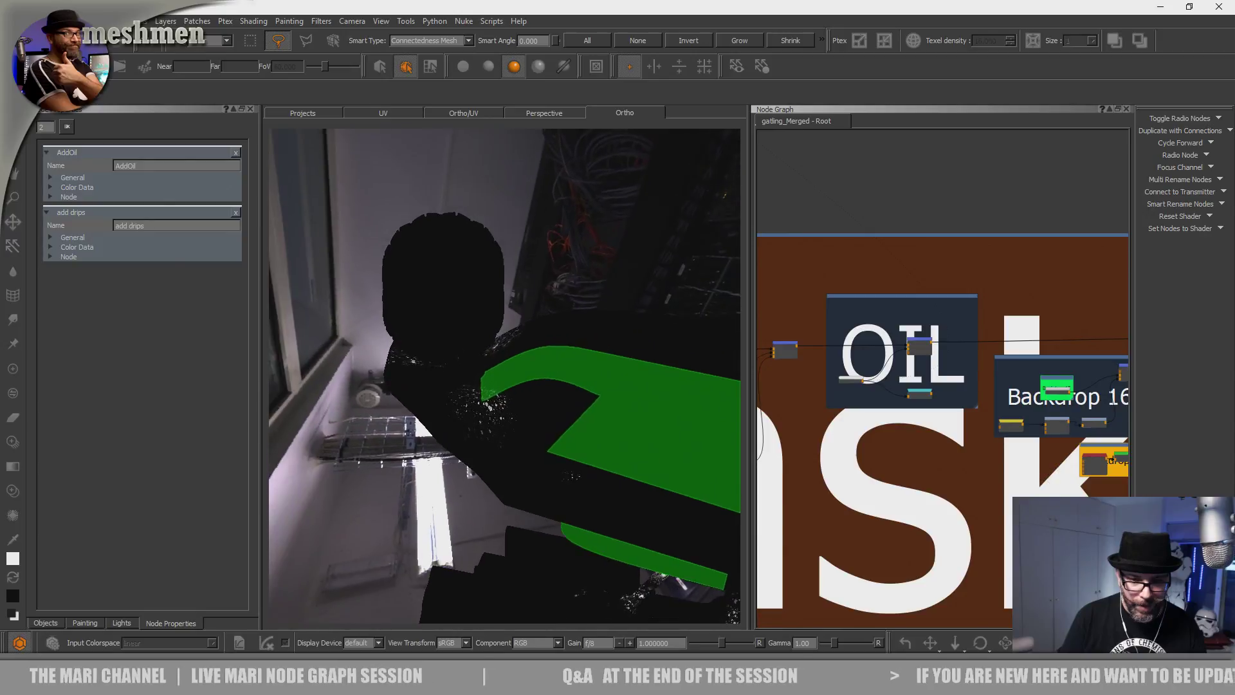
alt+drag(542, 377, 512, 380)
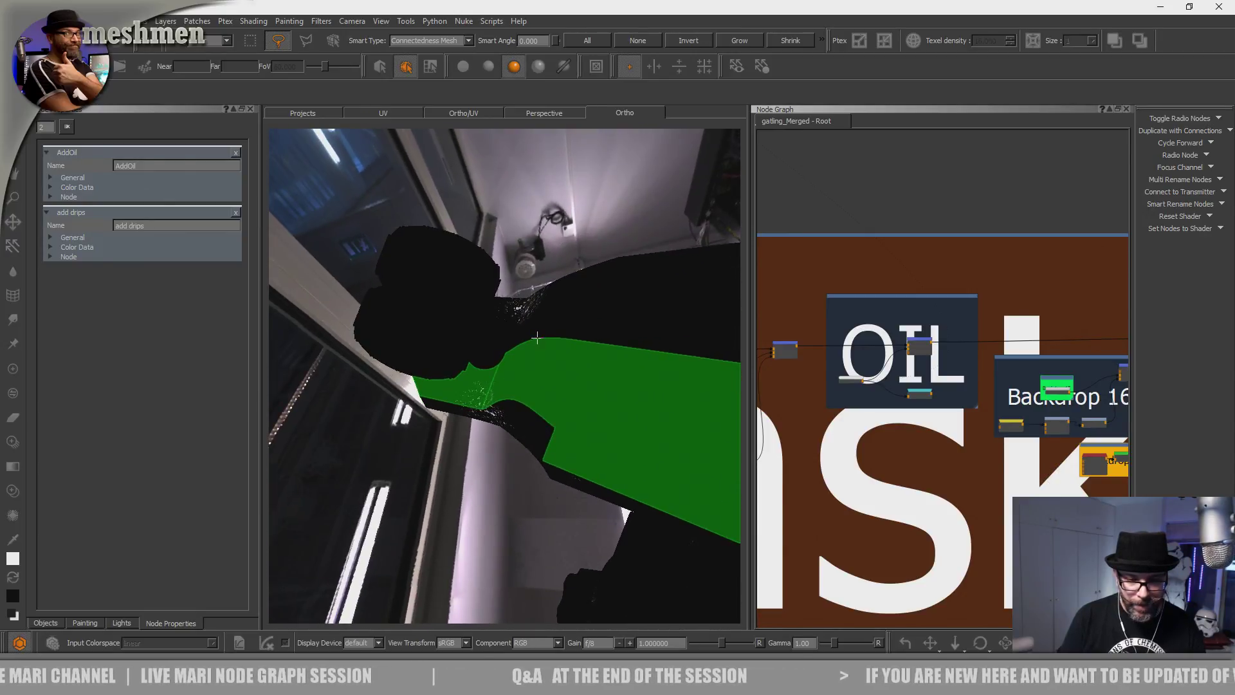
mouse_move(553, 335)
alt+mouse_down()
mouse_move(530, 301)
mouse_move(489, 276)
mouse_move(570, 394)
mouse_move(455, 488)
mouse_move(484, 433)
mouse_move(469, 444)
alt+mouse_up()
Enable Paint Through, fit the spatter image over the panel and paint the first spots.
key(p)
key(t)
ctrl+drag(547, 430, 477, 435)
mouse_move(475, 435)
alt+middle_down()
mouse_move(447, 444)
mouse_move(471, 435)
alt+middle_up()
scroll(438, 446, down, 3)
alt+drag(471, 435, 491, 485)
alt+right_drag(490, 485, 534, 488)
alt+drag(534, 487, 637, 506)
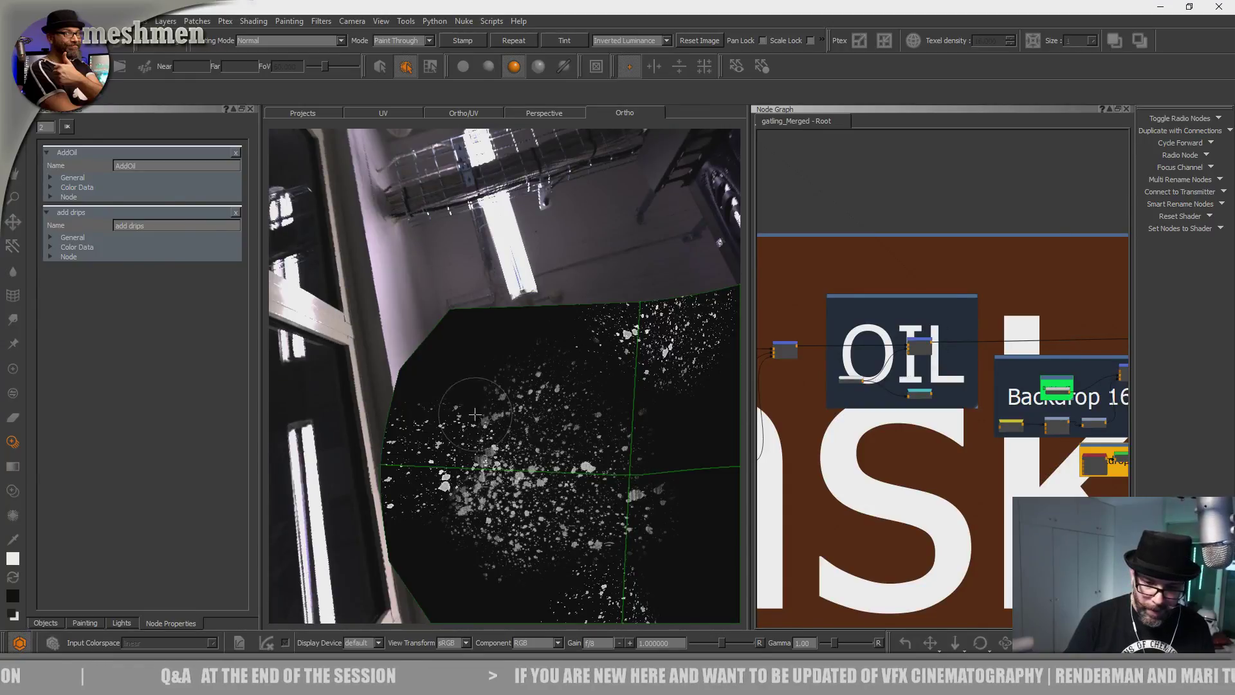
drag(416, 474, 421, 458)
mouse_move(501, 460)
shift+mouse_down()
mouse_move(450, 410)
mouse_move(502, 428)
shift+mouse_up()
drag(595, 385, 612, 400)
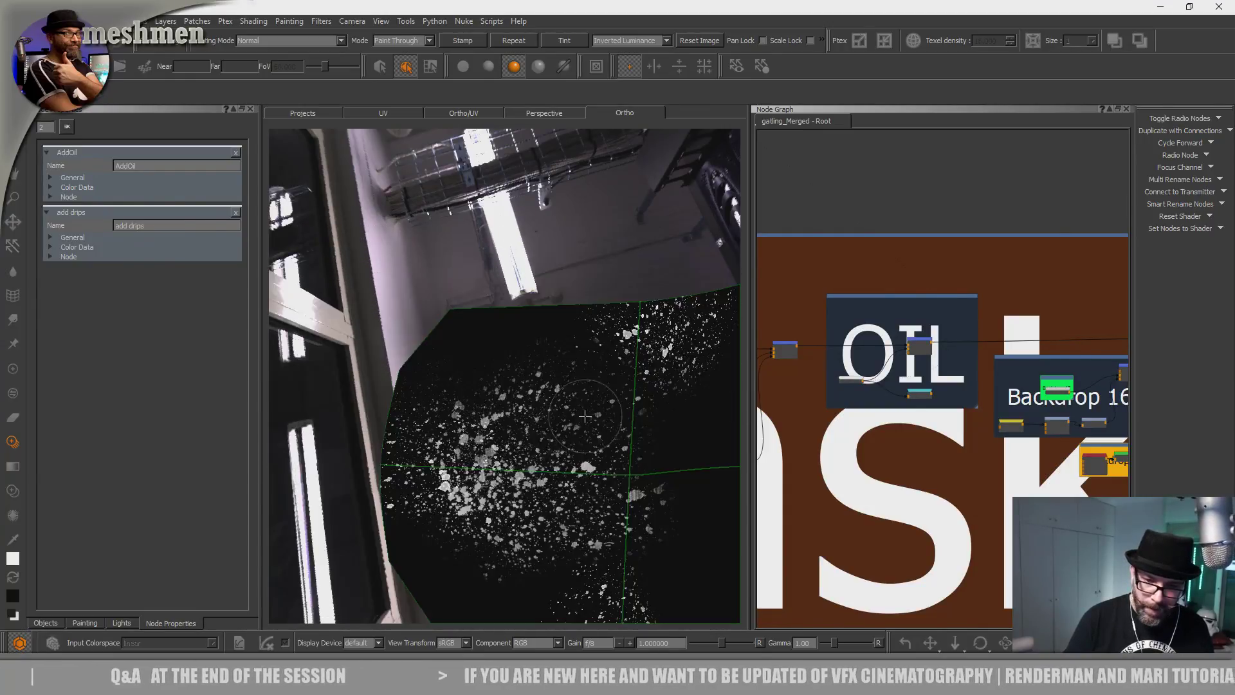
Move and rotate the spatter image to paint more spots across the panel.
shift+drag(643, 473, 652, 465)
drag(582, 444, 688, 382)
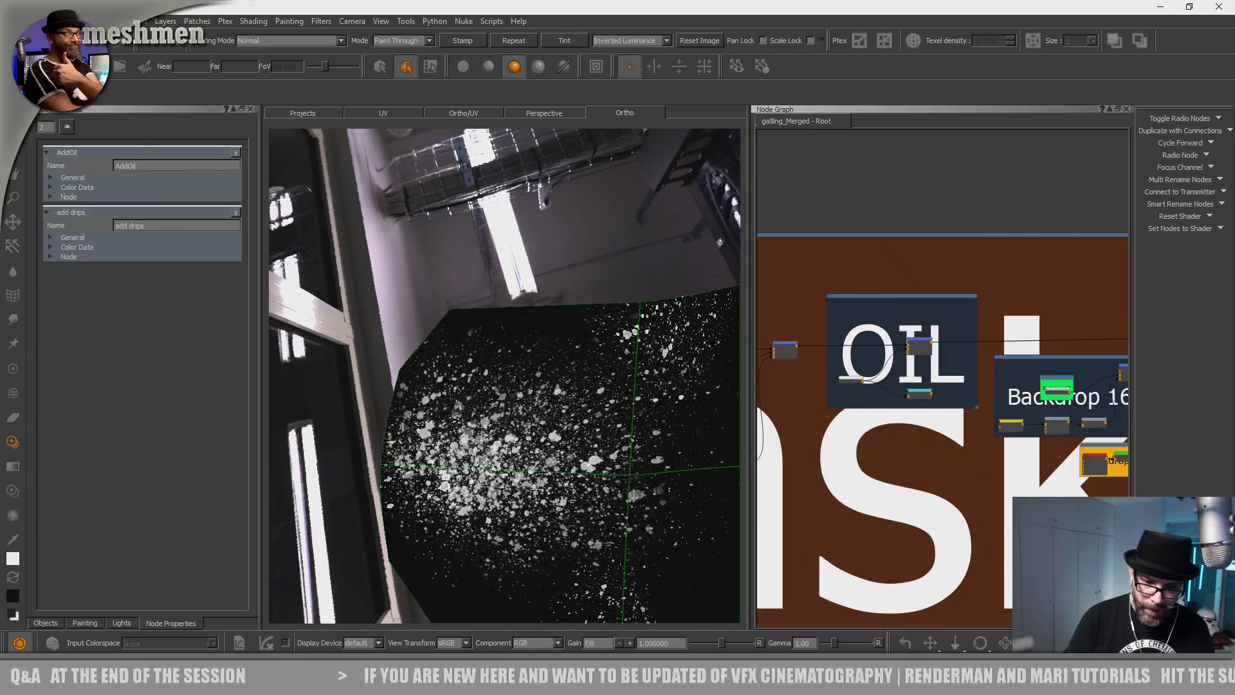
ctrl+drag(681, 386, 547, 638)
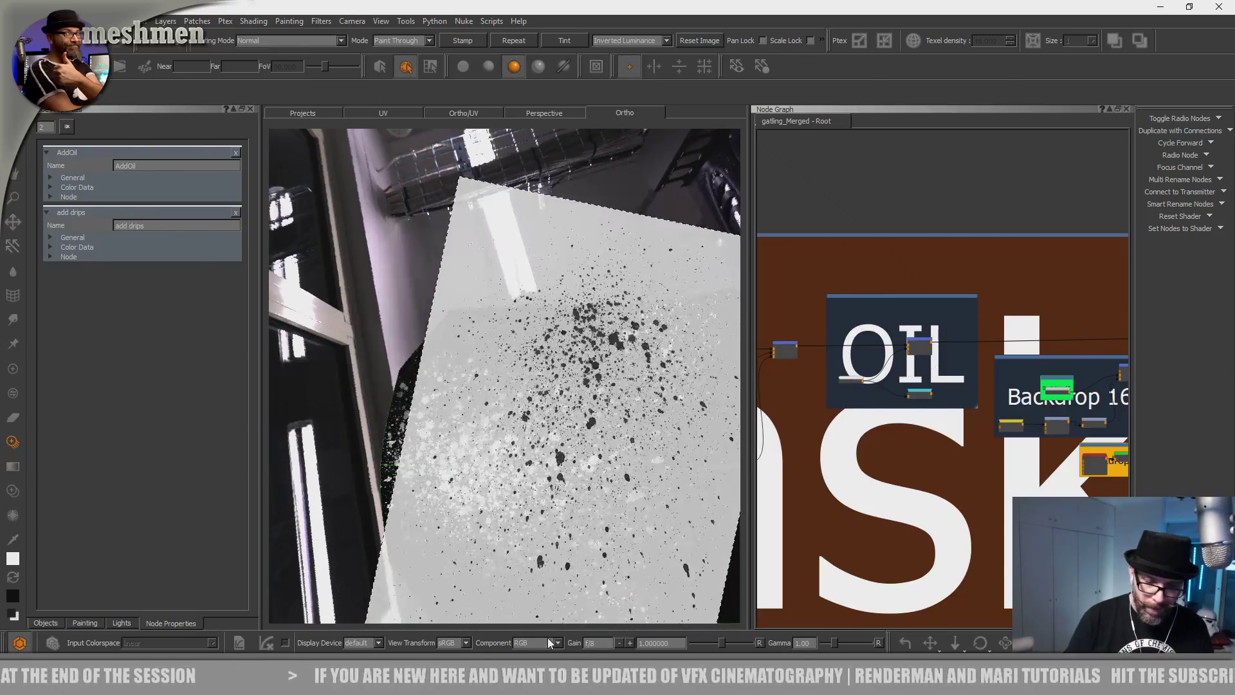
shift+drag(552, 514, 429, 573)
mouse_move(421, 524)
mouse_down()
mouse_move(418, 460)
mouse_move(449, 478)
mouse_up()
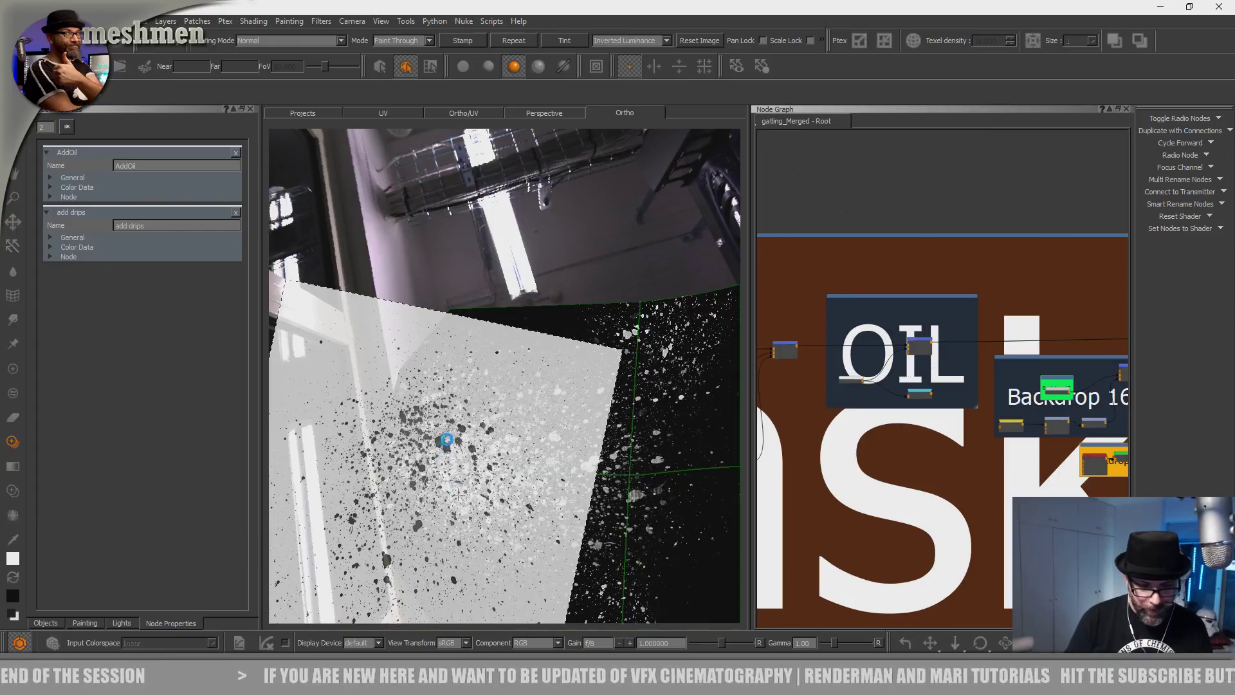
Paint a final splatter stroke toward the upper left and call up the splatter image library.
alt+middle_drag(459, 494, 353, 505)
alt+right_drag(354, 505, 385, 489)
mouse_move(386, 489)
alt+mouse_down()
mouse_move(490, 476)
mouse_move(540, 582)
mouse_move(554, 512)
mouse_move(524, 570)
mouse_move(464, 474)
mouse_move(555, 393)
mouse_move(388, 465)
mouse_move(477, 499)
mouse_move(488, 527)
mouse_move(423, 470)
mouse_move(483, 543)
mouse_move(482, 565)
mouse_move(484, 538)
mouse_move(509, 552)
alt+mouse_up()
mouse_move(442, 451)
alt+mouse_down()
mouse_move(507, 444)
mouse_move(485, 466)
mouse_move(571, 436)
mouse_move(534, 496)
mouse_move(480, 500)
mouse_move(443, 485)
mouse_move(545, 469)
mouse_move(524, 433)
mouse_move(407, 439)
mouse_move(491, 488)
mouse_move(505, 511)
mouse_move(565, 488)
mouse_move(531, 467)
mouse_move(546, 482)
mouse_move(552, 449)
mouse_move(464, 451)
mouse_move(496, 470)
mouse_move(500, 497)
alt+mouse_up()
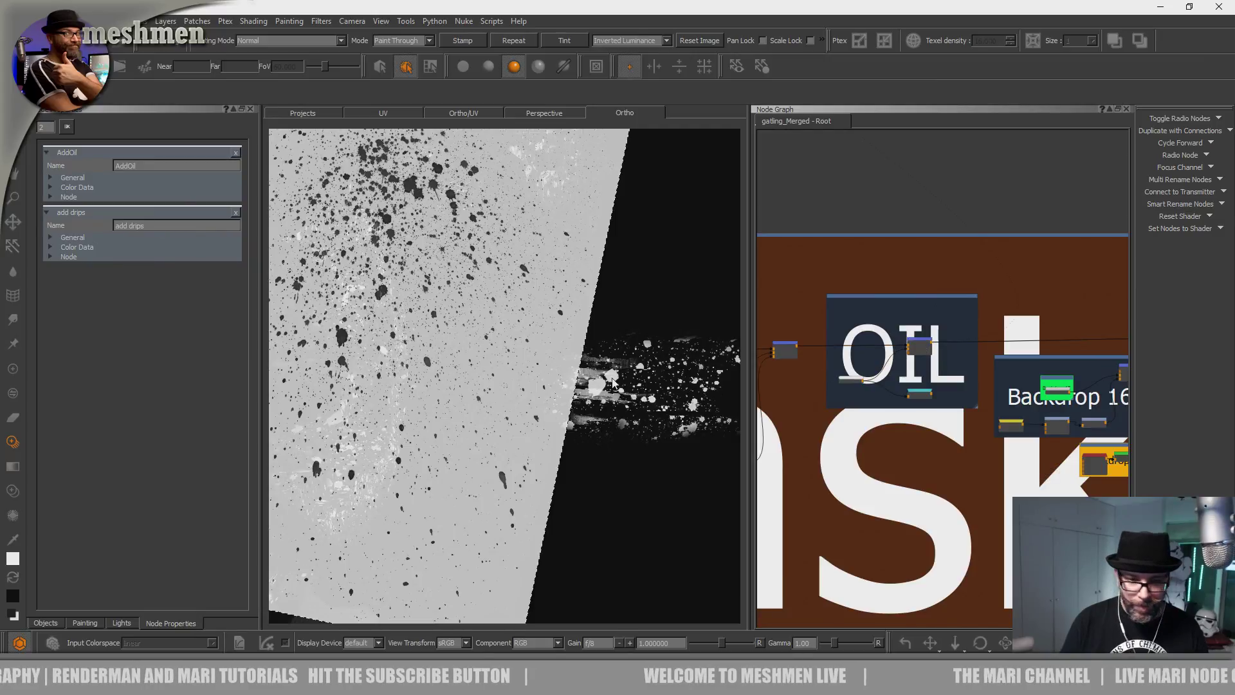
mouse_move(546, 361)
alt+mouse_down()
mouse_move(508, 358)
mouse_move(579, 415)
mouse_move(590, 379)
mouse_move(582, 386)
alt+mouse_up()
alt+right_drag(582, 386, 536, 387)
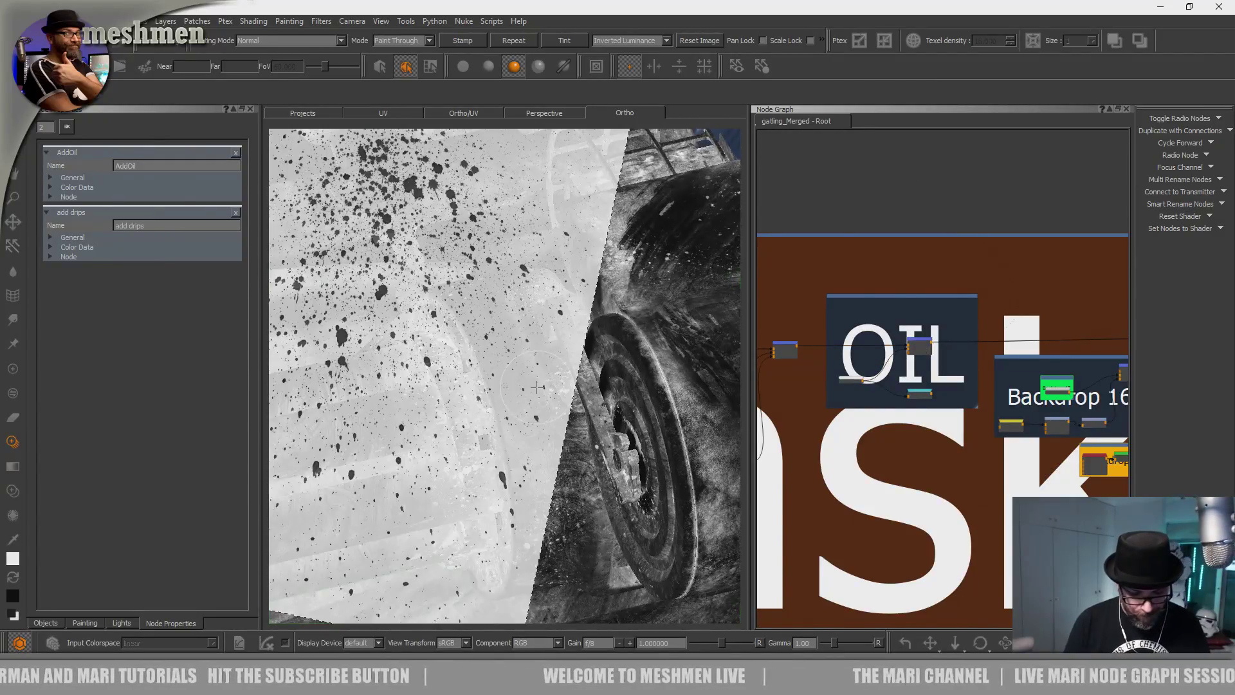
alt+drag(536, 387, 524, 394)
alt+right_drag(524, 394, 477, 399)
alt+middle_drag(477, 399, 473, 528)
shift+drag(473, 527, 439, 612)
mouse_move(475, 541)
mouse_down()
mouse_move(425, 417)
mouse_move(331, 299)
mouse_up()
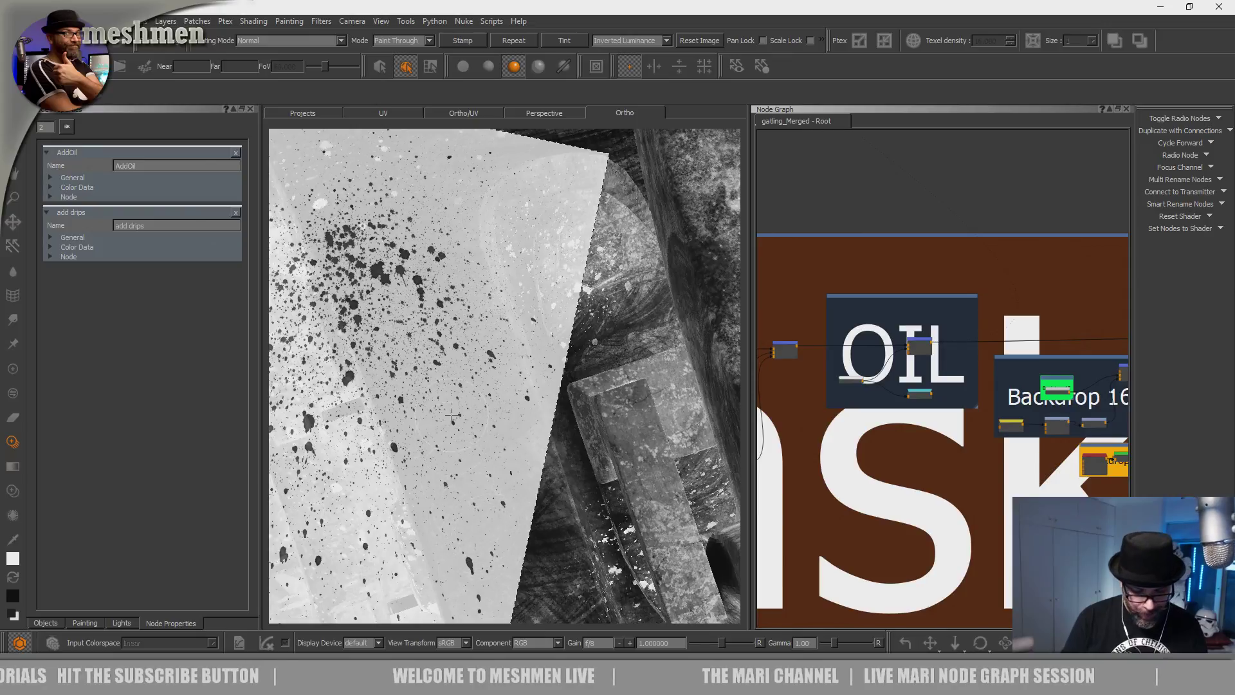
key(i)
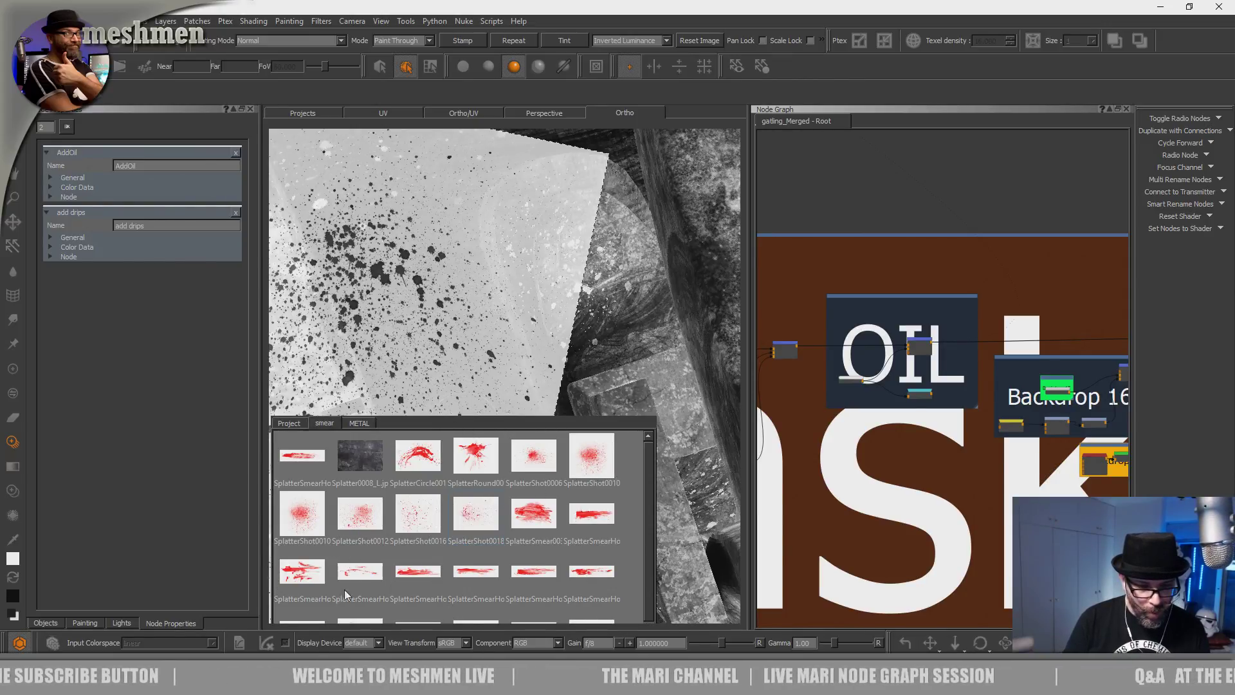
Swap in a different splatter image, shrink the brush and paint short strokes.
mouse_move(433, 534)
mouse_down()
mouse_move(477, 258)
mouse_move(479, 277)
mouse_up()
mouse_move(476, 481)
shift+mouse_down()
mouse_move(436, 433)
mouse_move(449, 415)
mouse_move(439, 436)
mouse_move(423, 393)
shift+mouse_up()
key(r)
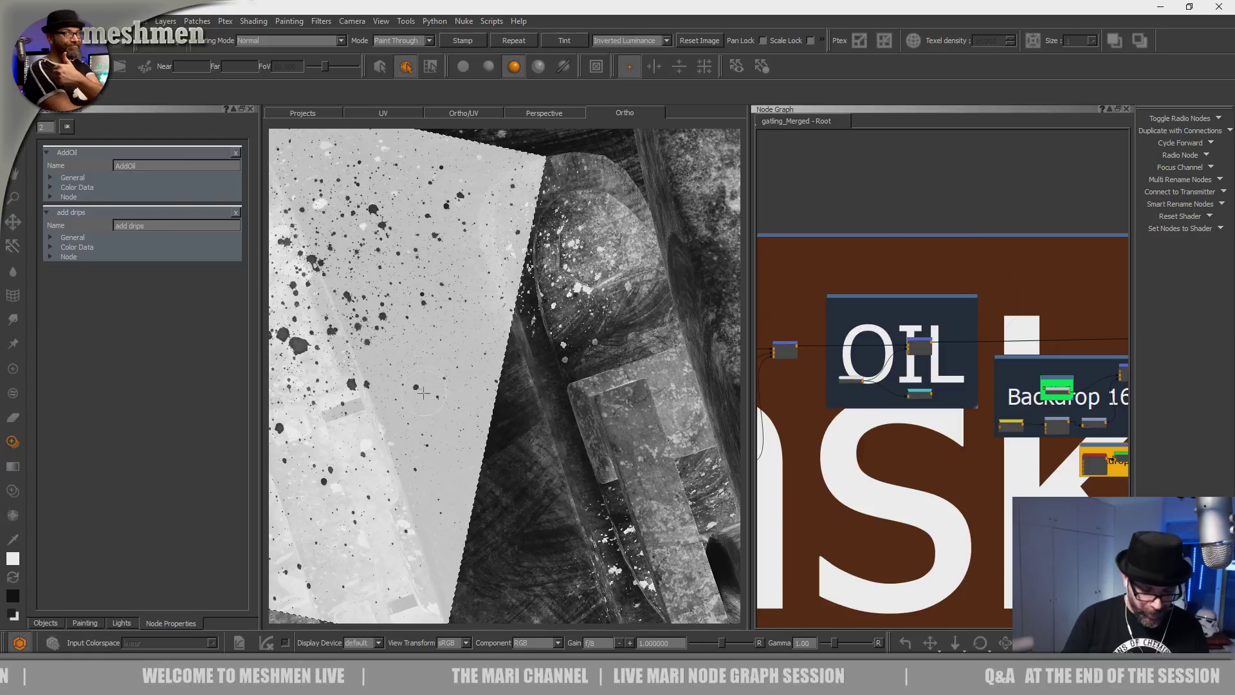
middle_drag(421, 393, 477, 512)
mouse_move(283, 258)
shift+mouse_down()
mouse_move(305, 443)
mouse_move(364, 505)
mouse_move(533, 367)
mouse_move(493, 232)
mouse_move(524, 241)
shift+mouse_up()
drag(493, 488, 434, 393)
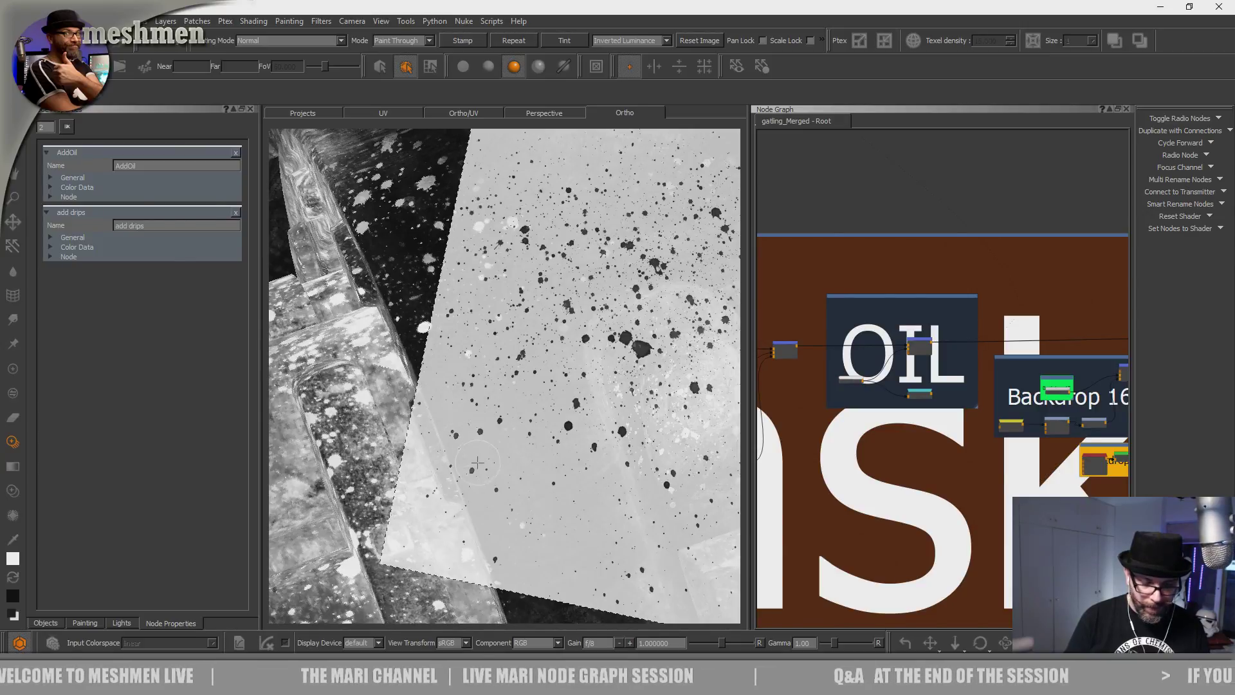
Zoom and orbit to inspect the gun's slot and round parts.
alt+right_drag(578, 422, 475, 444)
alt+drag(476, 444, 492, 379)
alt+right_drag(492, 379, 582, 370)
alt+middle_drag(582, 370, 550, 402)
alt+right_drag(550, 402, 450, 424)
alt+drag(450, 425, 492, 444)
alt+right_drag(437, 450, 524, 472)
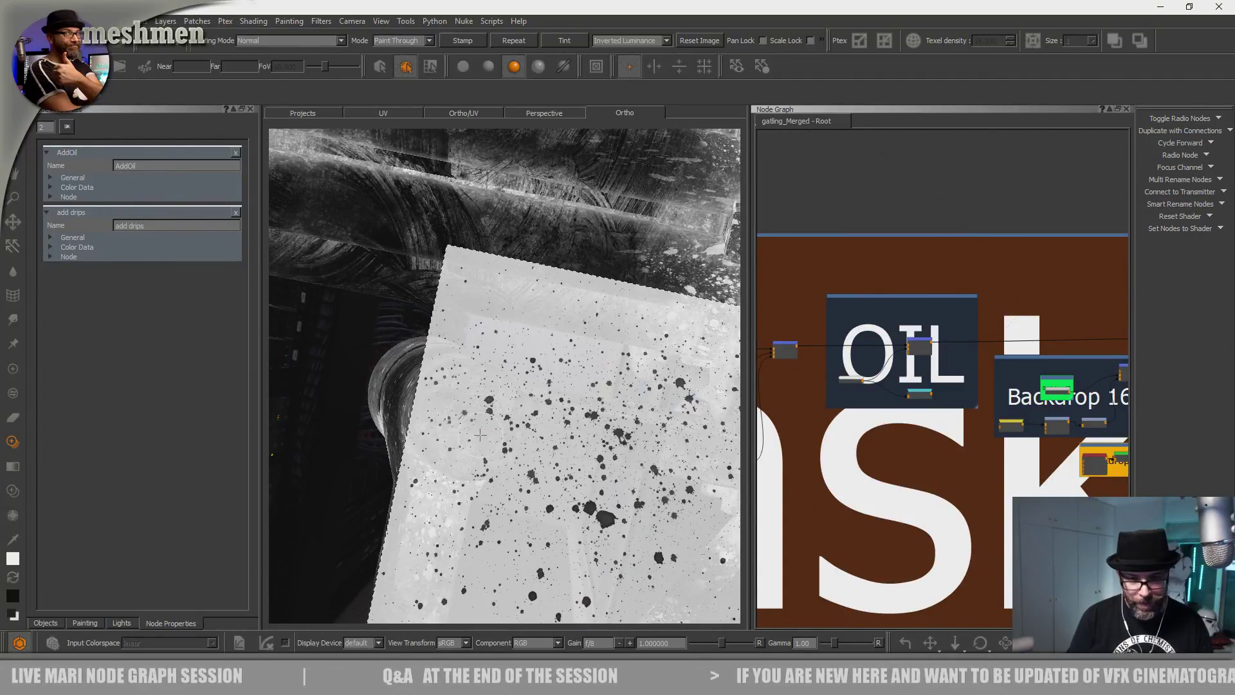
middle_drag(425, 384, 475, 430)
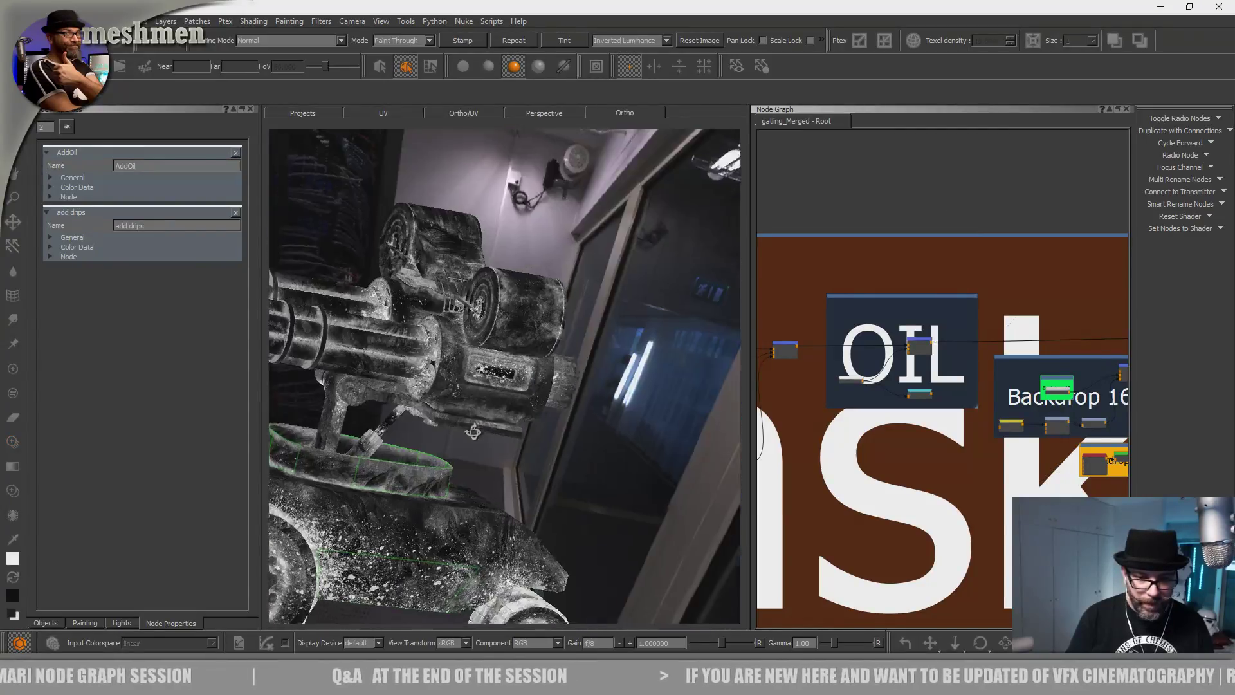
Turn under the vehicle and paint splatter strokes down its underside.
middle_drag(455, 480, 452, 490)
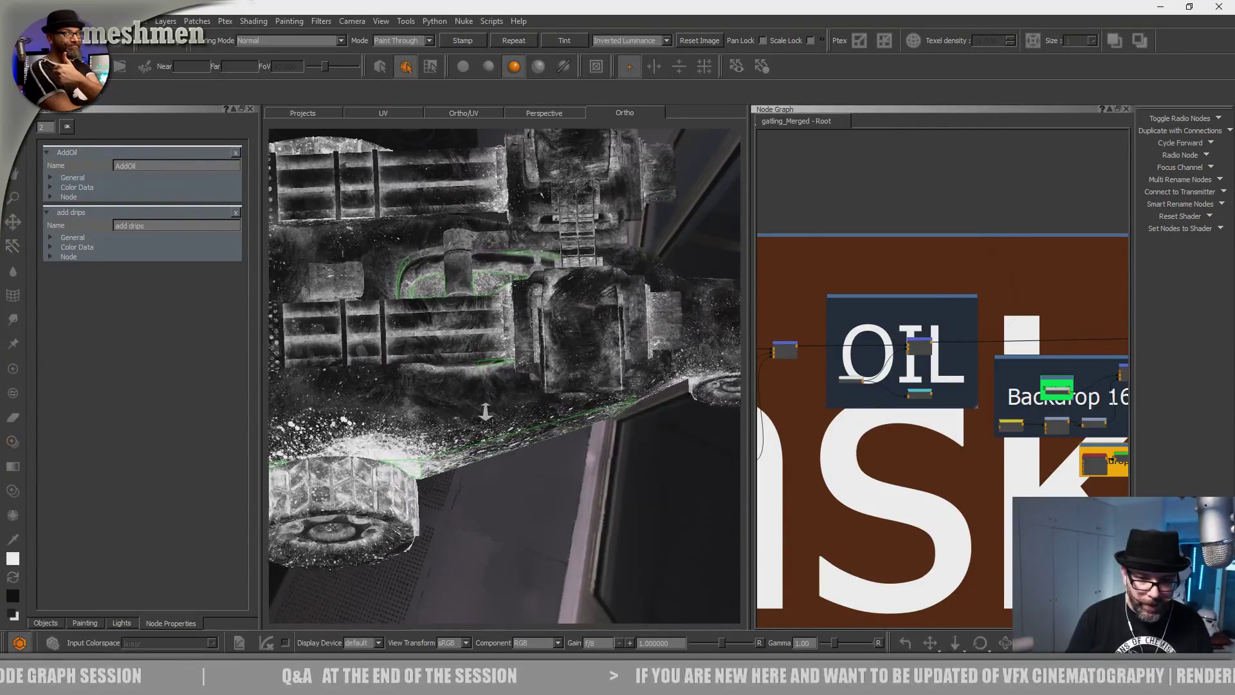
alt+right_drag(470, 412, 510, 446)
alt+middle_drag(510, 446, 523, 399)
mouse_move(523, 399)
alt+mouse_down()
mouse_move(490, 436)
mouse_move(501, 392)
alt+mouse_up()
alt+right_drag(502, 392, 483, 393)
alt+middle_drag(482, 393, 481, 458)
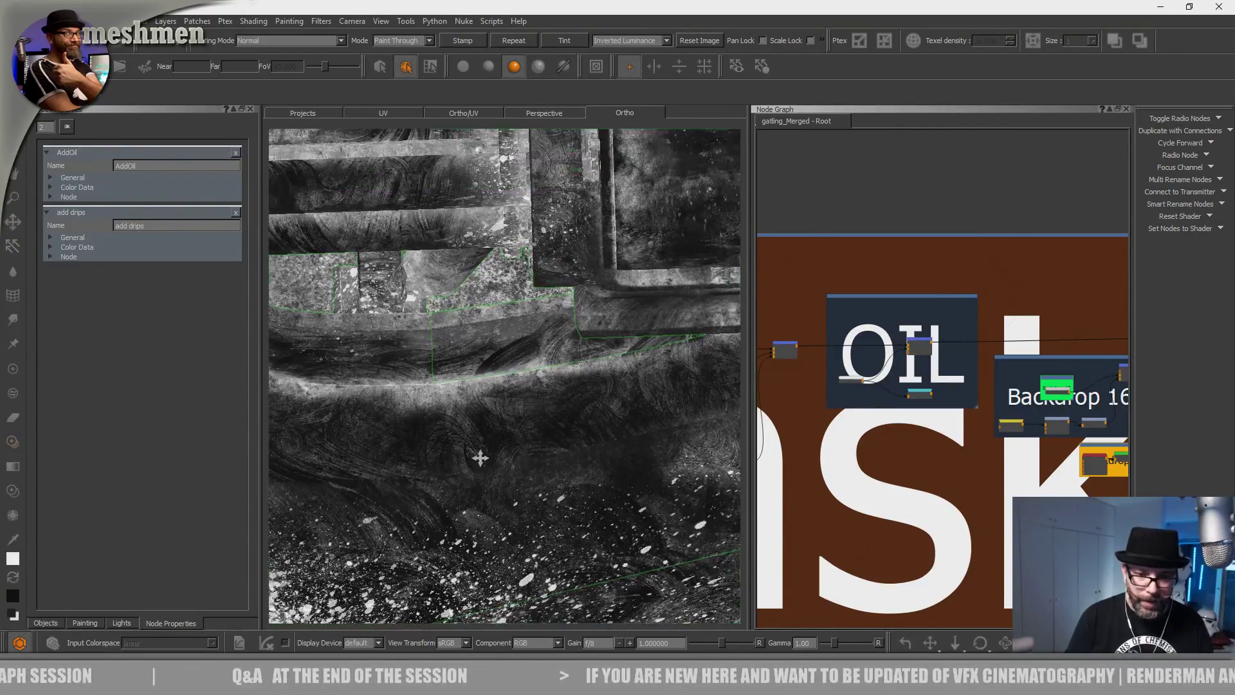
alt+right_drag(512, 534, 558, 397)
alt+middle_drag(558, 397, 622, 258)
mouse_move(586, 598)
shift+mouse_down()
mouse_move(573, 618)
mouse_move(547, 467)
mouse_move(524, 504)
shift+mouse_up()
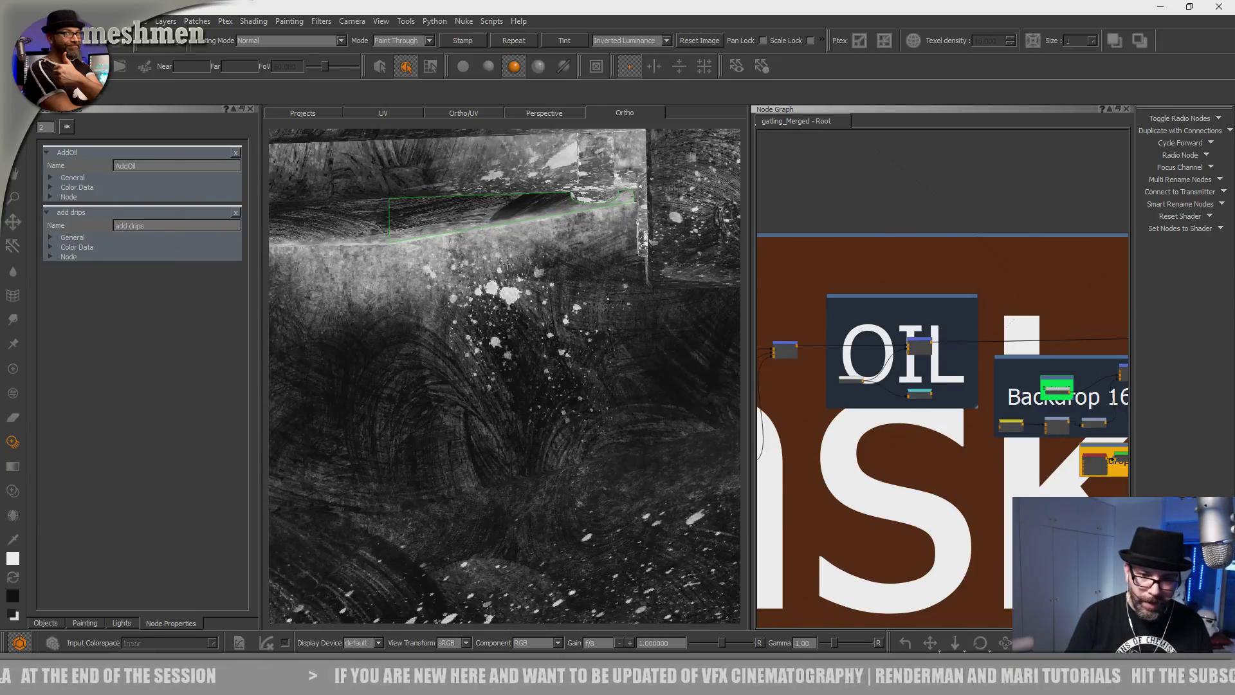
drag(588, 287, 582, 325)
drag(597, 386, 599, 476)
mouse_move(536, 417)
mouse_down()
mouse_move(514, 448)
mouse_move(536, 528)
mouse_up()
Add new underside splats, then inspect the oval and ribbed parts.
mouse_move(514, 393)
mouse_down()
mouse_move(498, 366)
mouse_move(479, 385)
mouse_move(465, 322)
mouse_move(505, 370)
mouse_move(612, 371)
mouse_up()
alt+right_drag(612, 372, 496, 399)
alt+drag(495, 399, 488, 360)
mouse_move(489, 360)
alt+right_down()
mouse_move(526, 434)
mouse_move(472, 418)
alt+right_up()
alt+middle_drag(514, 431, 442, 400)
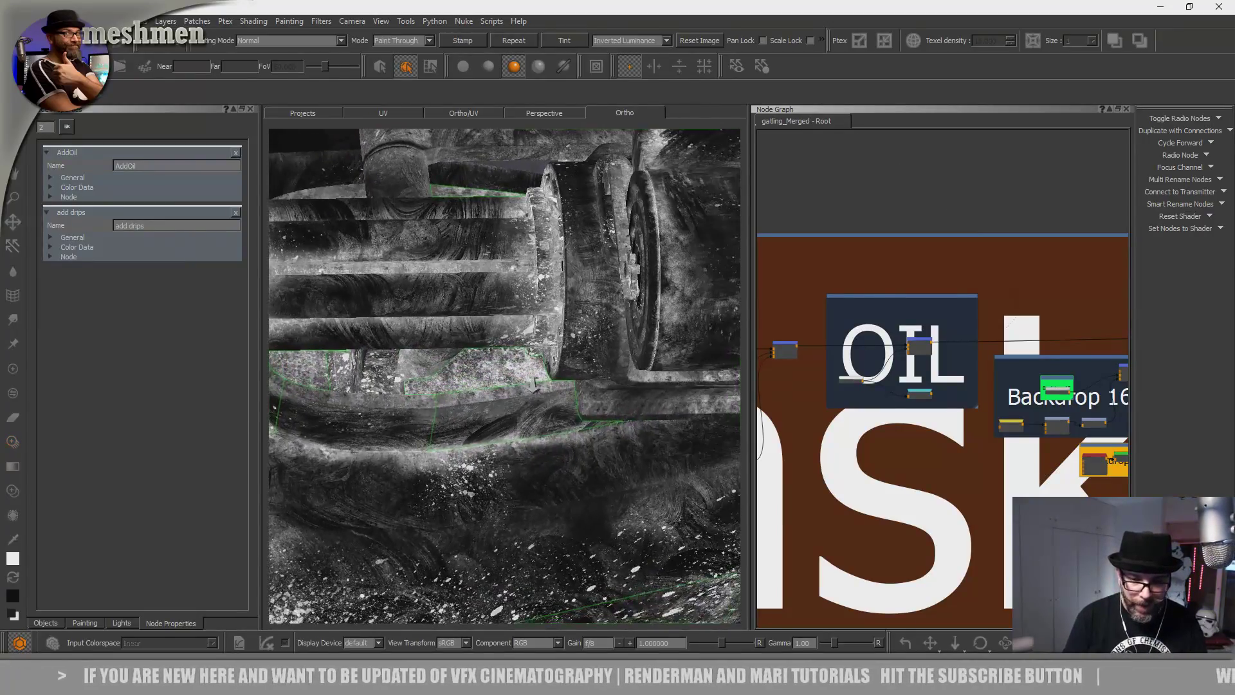
alt+right_drag(441, 400, 505, 412)
mouse_move(505, 411)
alt+mouse_down()
mouse_move(490, 456)
mouse_move(502, 469)
alt+mouse_up()
alt+middle_drag(502, 469, 515, 321)
shift+drag(495, 492, 484, 537)
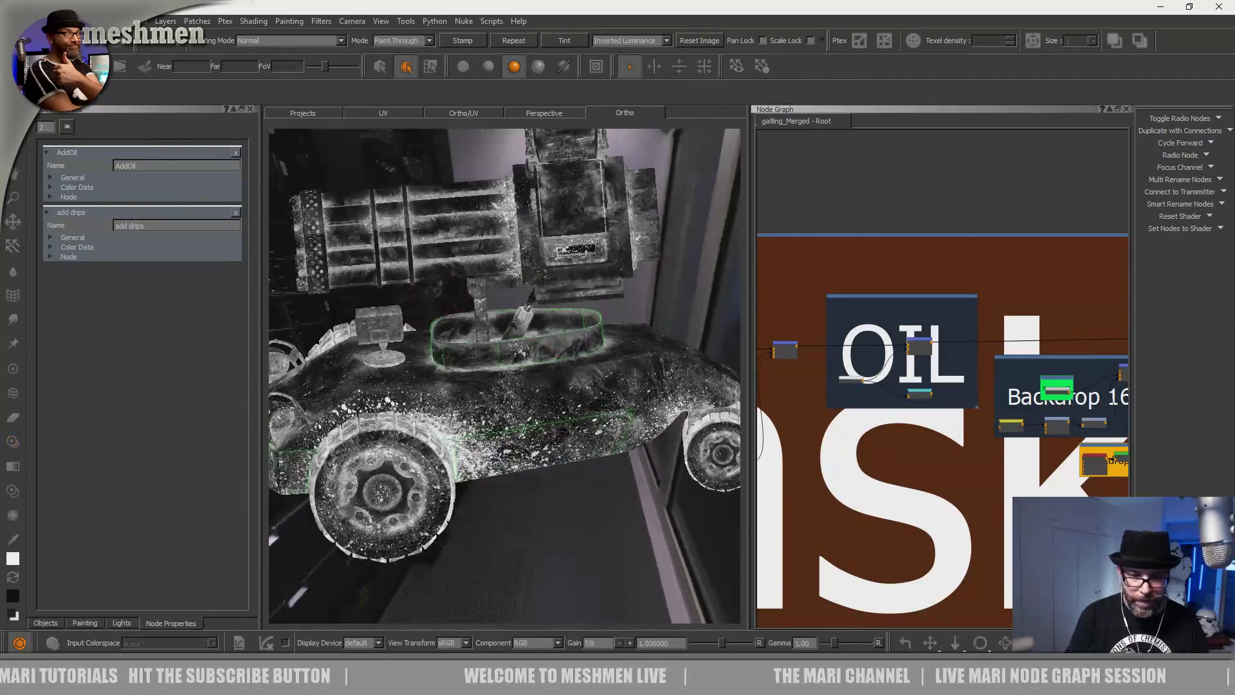
Splatter the vehicle's opposite side panel, then orbit around to review it.
alt+drag(450, 412, 444, 482)
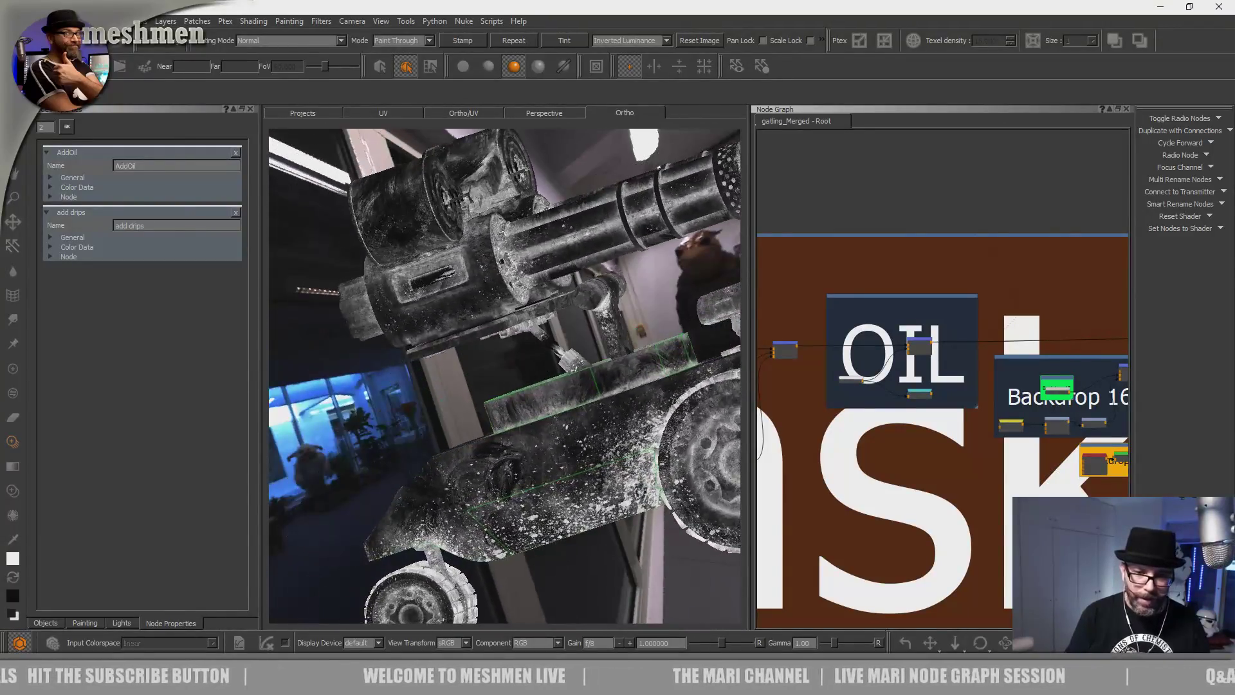
alt+right_drag(444, 482, 508, 479)
mouse_move(508, 480)
alt+mouse_down()
mouse_move(435, 476)
mouse_move(422, 518)
mouse_move(550, 449)
alt+mouse_up()
key(Left)
key(Left)
mouse_move(483, 406)
alt+mouse_down()
mouse_move(474, 427)
mouse_move(433, 408)
mouse_move(508, 443)
mouse_move(490, 460)
mouse_move(544, 366)
mouse_move(453, 405)
alt+mouse_up()
drag(539, 416, 535, 421)
mouse_move(520, 432)
shift+mouse_down()
mouse_move(550, 429)
mouse_move(556, 369)
shift+mouse_up()
drag(556, 367, 554, 370)
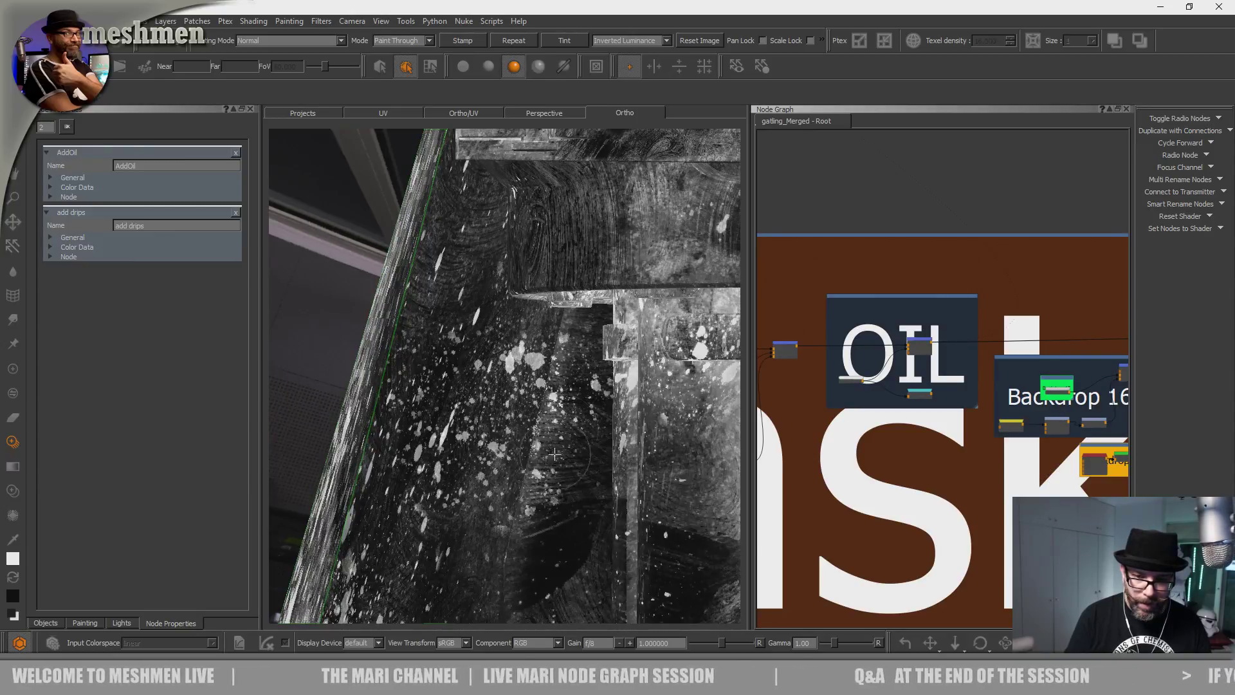
drag(559, 453, 495, 459)
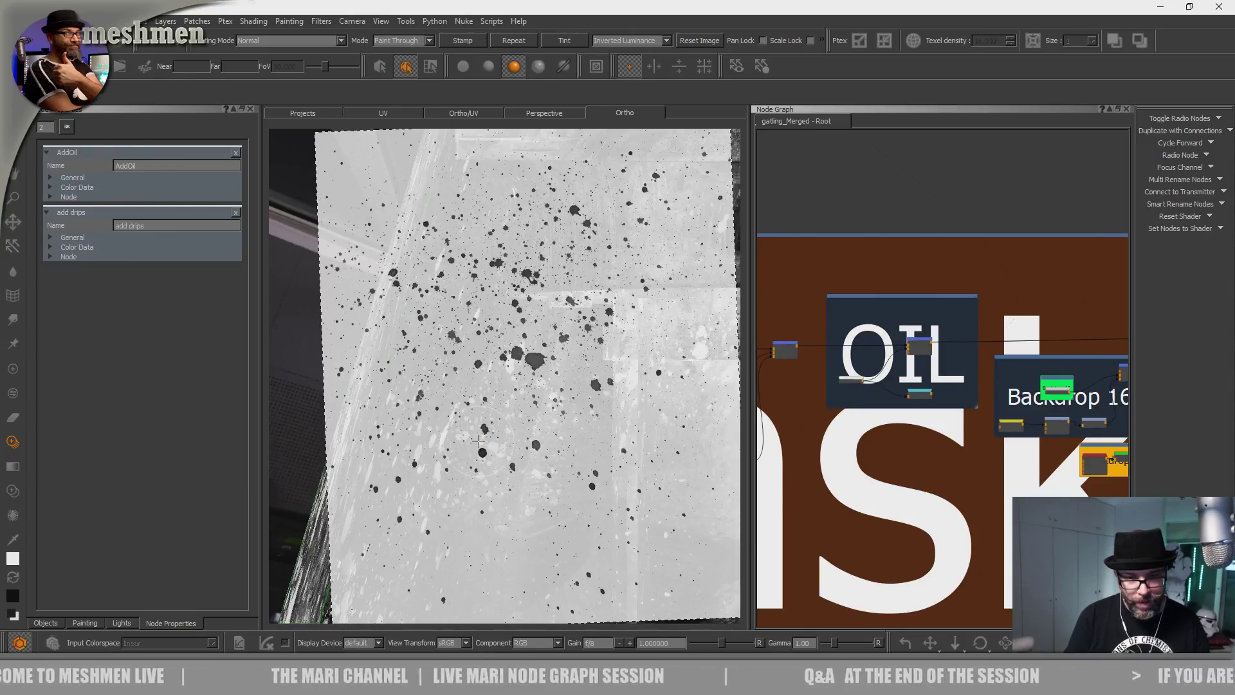
alt+middle_drag(478, 441, 381, 402)
alt+drag(380, 402, 546, 386)
alt+middle_drag(547, 386, 512, 454)
mouse_move(512, 454)
alt+mouse_down()
mouse_move(500, 436)
mouse_move(413, 450)
mouse_move(429, 508)
mouse_move(367, 399)
alt+mouse_up()
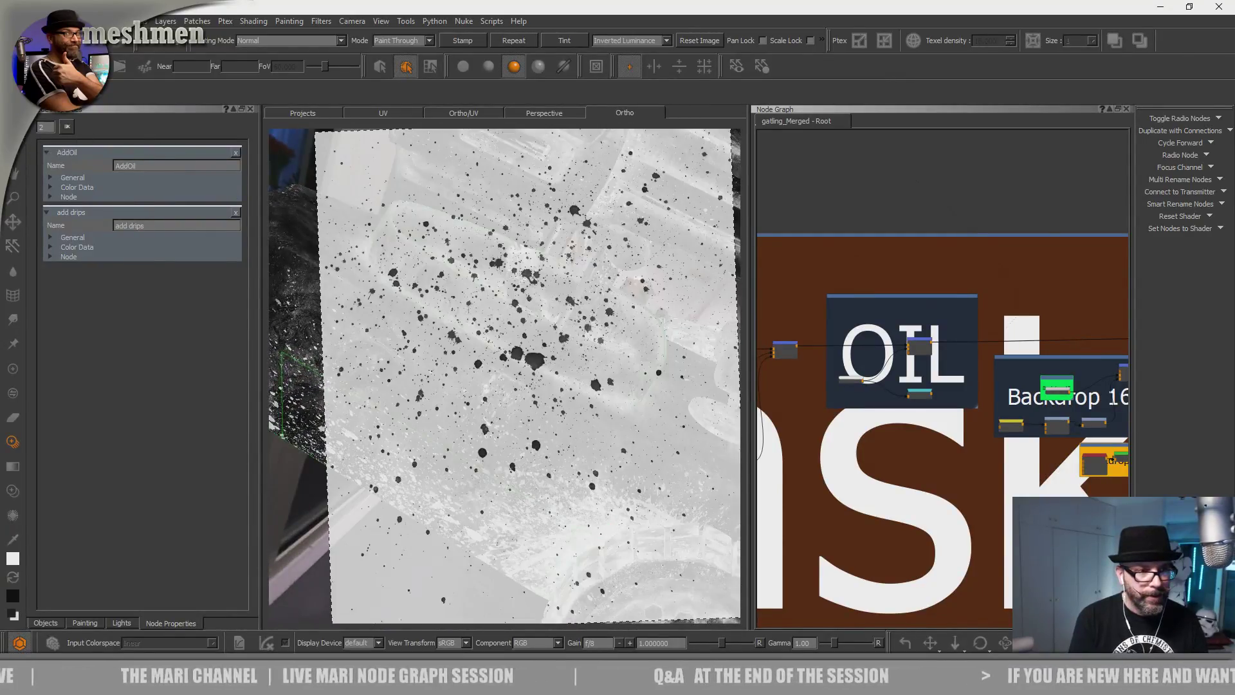
On the AddOil layer, project white oil splatter onto the green part's lower and upper areas with Paint Through.
key(s)
double_click(853, 381)
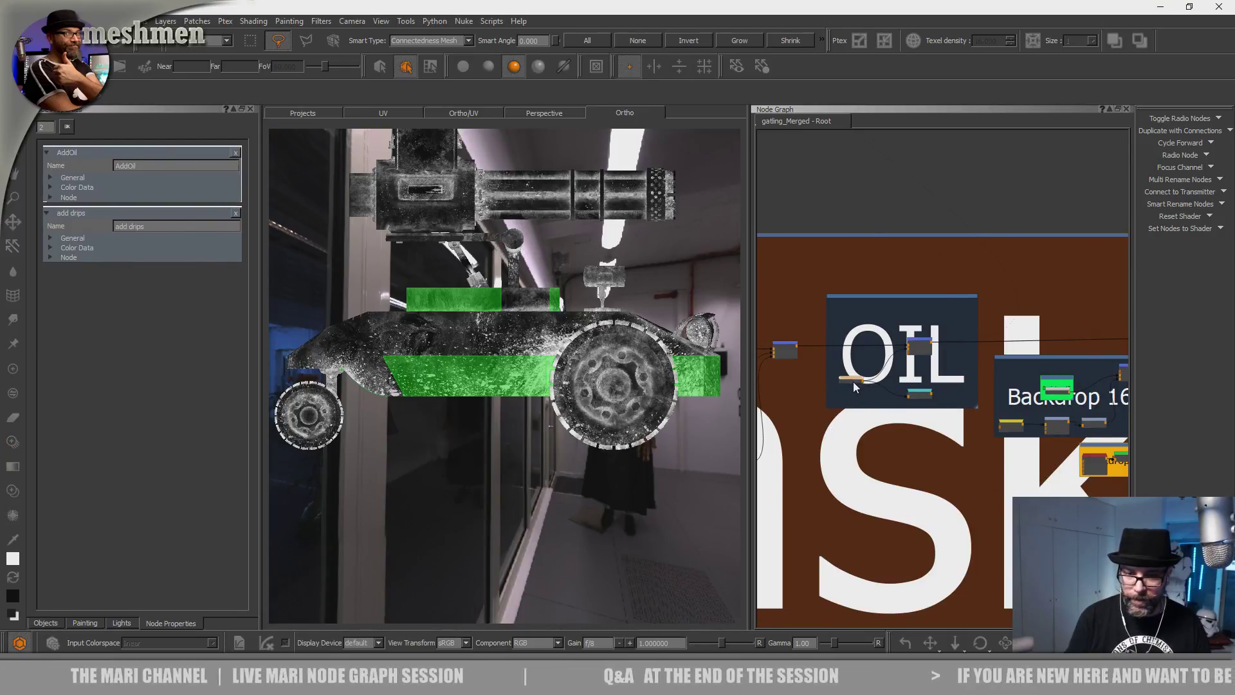
alt+drag(510, 330, 442, 451)
alt+drag(446, 493, 470, 456)
key(t)
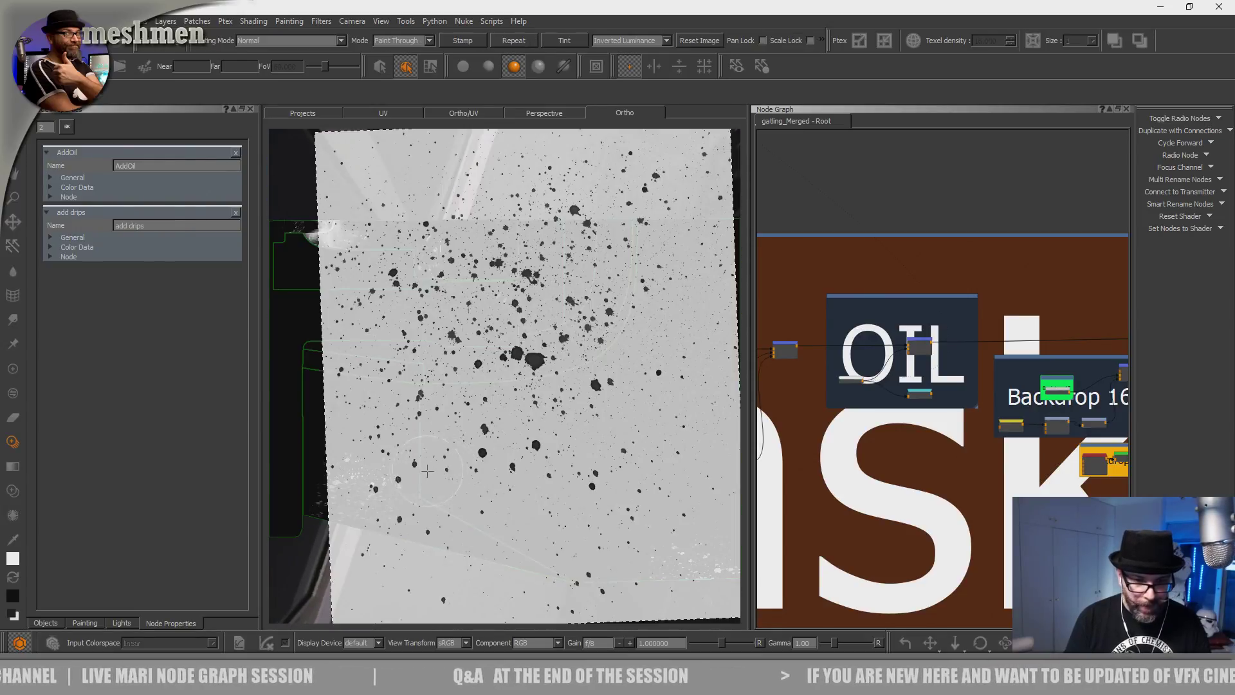
alt+middle_drag(448, 438, 549, 364)
alt+right_drag(548, 364, 491, 403)
shift+drag(490, 402, 419, 502)
mouse_move(417, 470)
mouse_down()
mouse_move(425, 387)
mouse_move(347, 376)
mouse_move(438, 280)
mouse_up()
drag(382, 326, 399, 270)
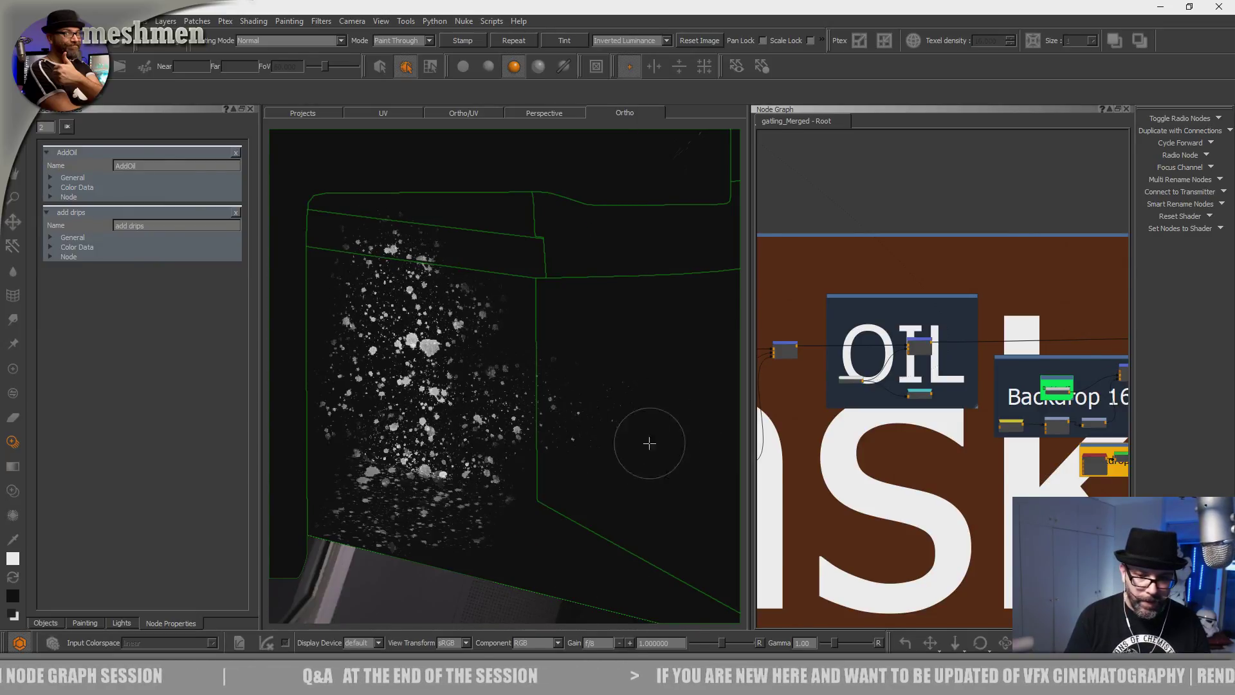
Reposition the splatter image beside the drips and project a dense bright cluster onto the hull panel.
key(shift)
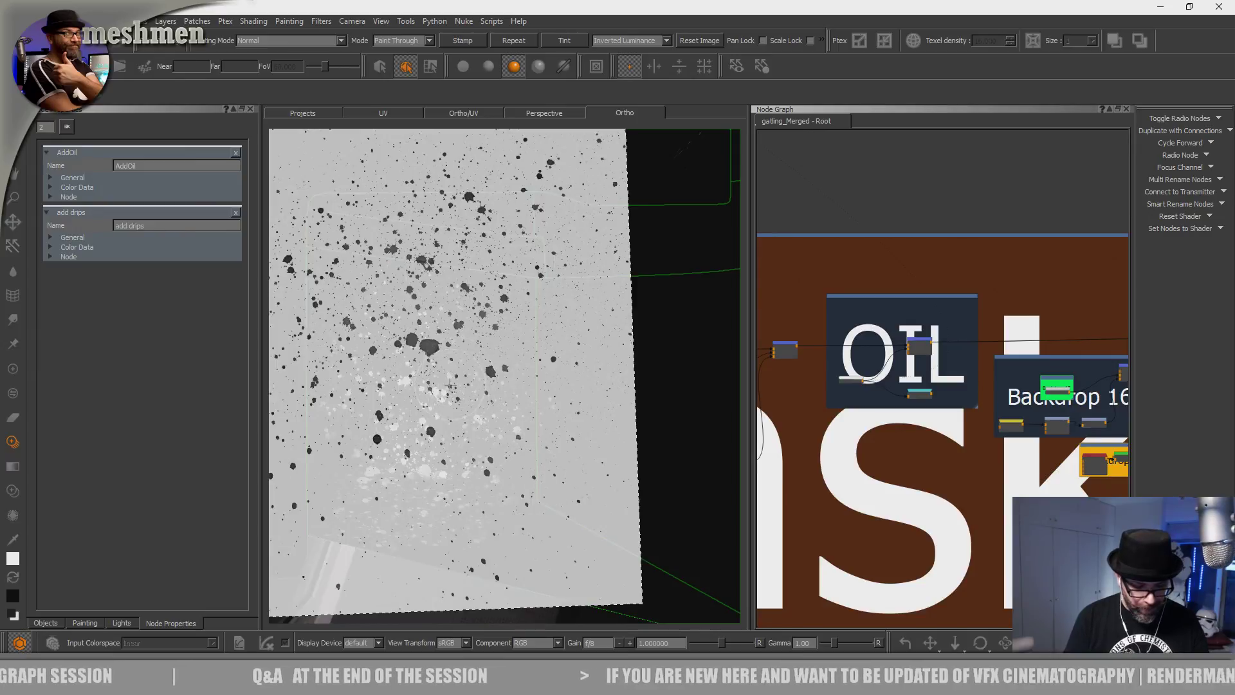
alt+right_drag(609, 402, 492, 402)
mouse_move(492, 403)
alt+mouse_down()
mouse_move(460, 394)
mouse_move(460, 361)
alt+mouse_up()
alt+middle_drag(461, 361, 512, 332)
mouse_move(512, 332)
alt+right_down()
mouse_move(582, 349)
mouse_move(554, 399)
alt+right_up()
alt+middle_drag(554, 399, 450, 422)
alt+drag(450, 422, 465, 430)
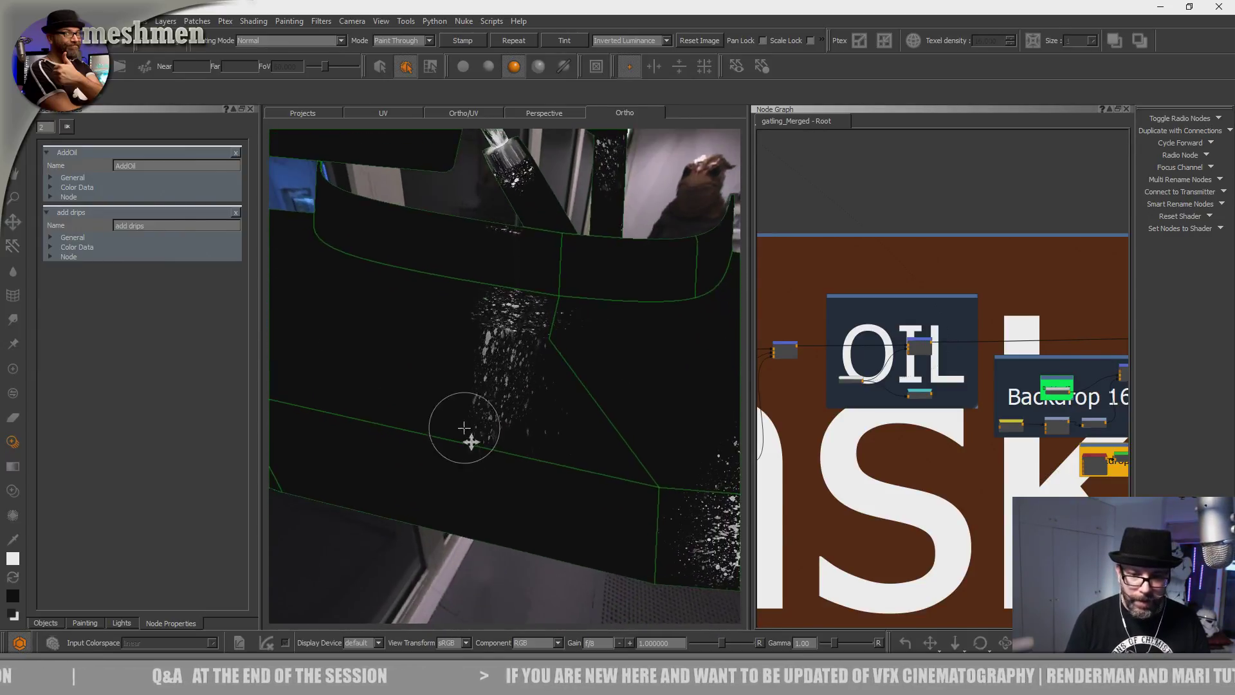
alt+middle_drag(466, 430, 467, 464)
alt+right_drag(467, 464, 490, 441)
alt+middle_drag(490, 442, 499, 382)
mouse_move(498, 383)
alt+mouse_down()
mouse_move(476, 471)
mouse_move(474, 451)
alt+mouse_up()
mouse_move(475, 452)
shift+mouse_down()
mouse_move(493, 524)
mouse_move(475, 544)
mouse_move(468, 526)
shift+mouse_up()
mouse_move(492, 400)
mouse_down()
mouse_move(512, 355)
mouse_move(475, 382)
mouse_move(484, 352)
mouse_move(496, 394)
mouse_up()
mouse_move(504, 411)
shift+mouse_down()
mouse_move(539, 360)
mouse_move(505, 315)
mouse_move(516, 274)
mouse_move(542, 389)
mouse_move(529, 474)
shift+mouse_up()
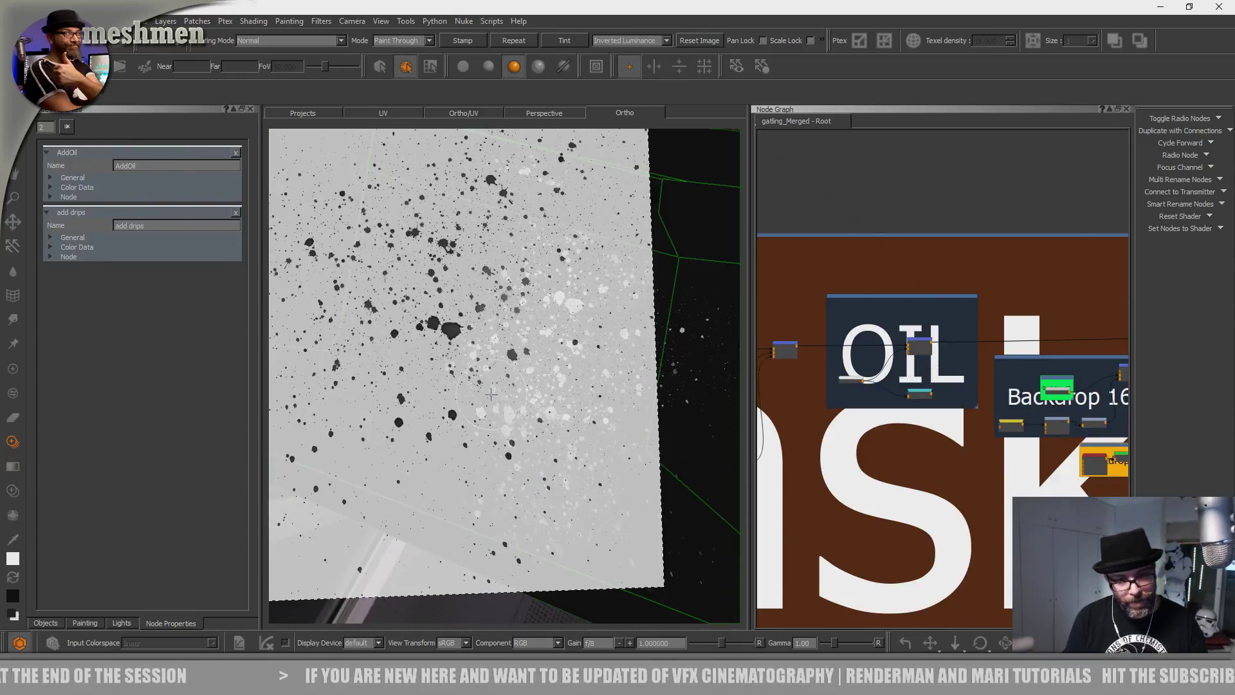
Orbit out and unhide the gun and wheel parts, toggling them hidden and visible again.
alt+right_drag(491, 393, 557, 480)
mouse_move(557, 480)
alt+mouse_down()
mouse_move(474, 389)
mouse_move(532, 483)
mouse_move(452, 484)
mouse_move(496, 497)
alt+mouse_up()
key(ctrl+shift+h)
key(shift+h)
key(ctrl+shift+h)
Switch the viewport to the AiStandard shader to display the fully shaded vehicle.
key(p)
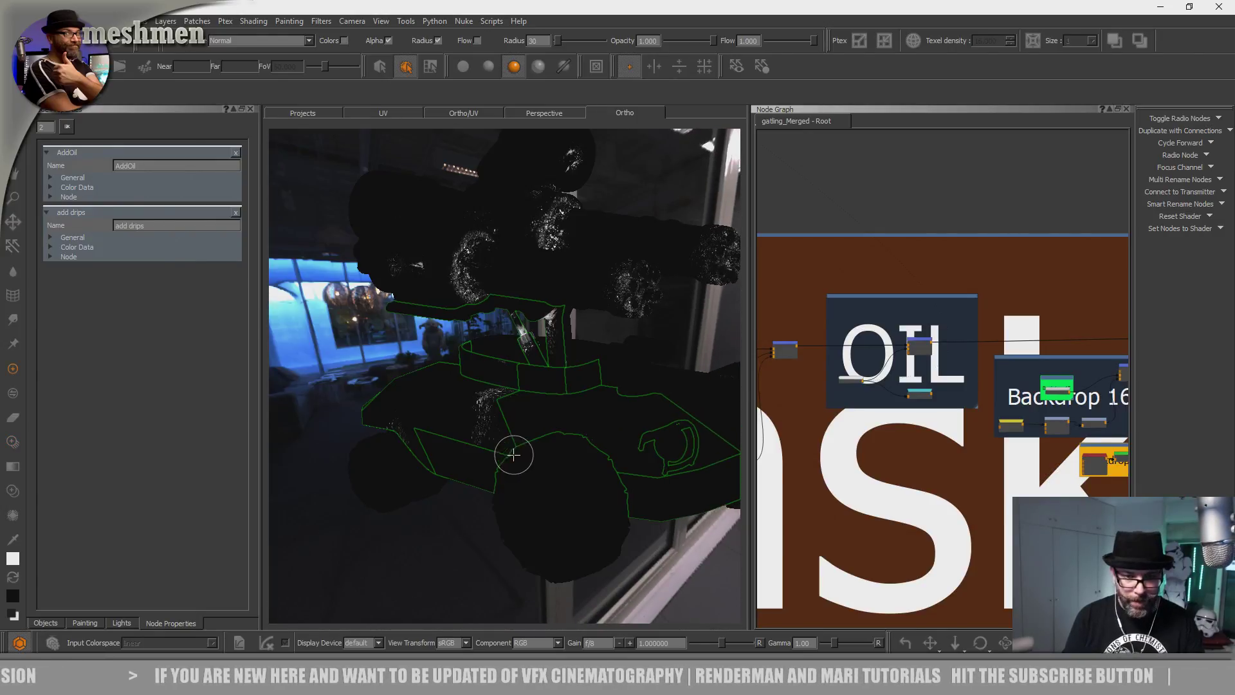
mouse_move(495, 446)
alt+mouse_down()
mouse_move(359, 496)
mouse_move(433, 518)
mouse_move(463, 495)
alt+mouse_up()
key(n)
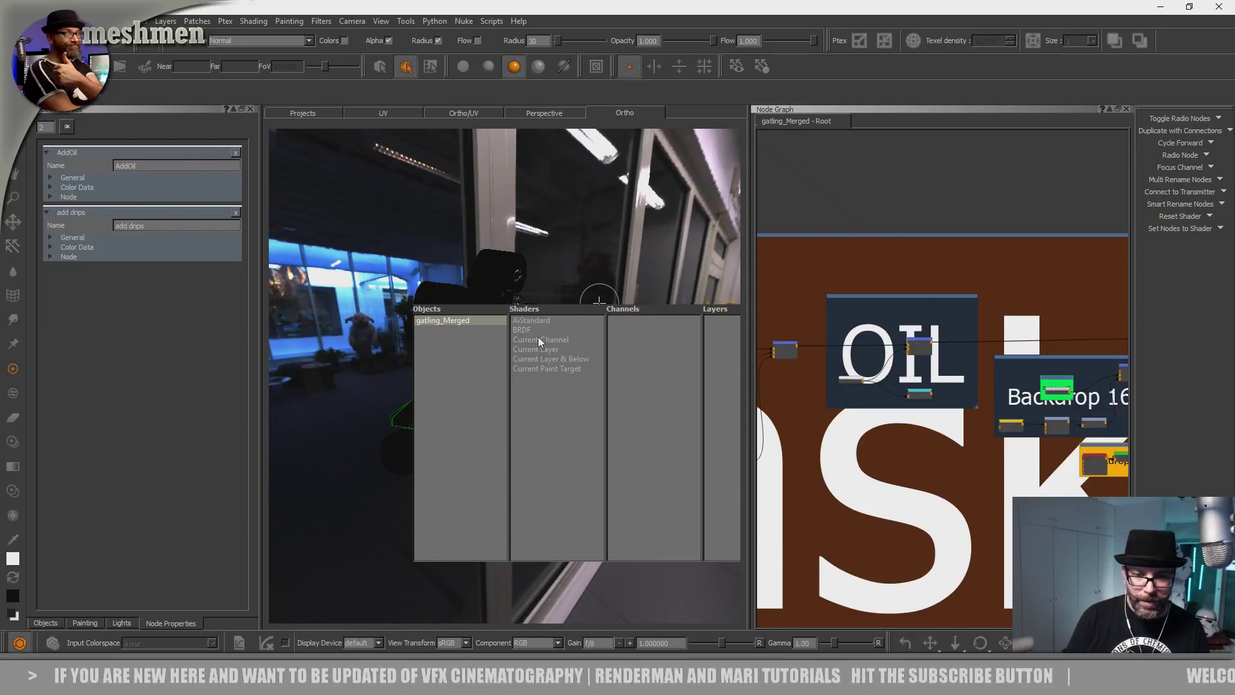
mouse_move(536, 320)
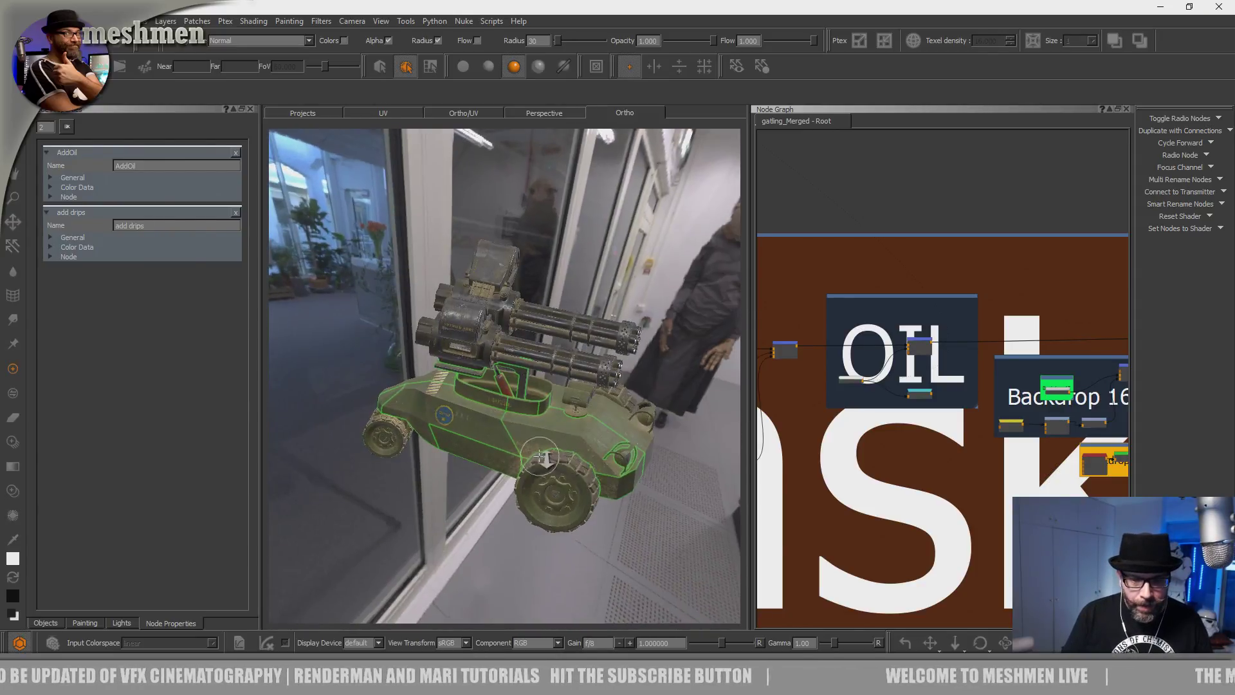
scroll(546, 460, up, 10)
alt+drag(483, 416, 492, 387)
alt+middle_drag(528, 406, 582, 494)
alt+drag(560, 451, 572, 456)
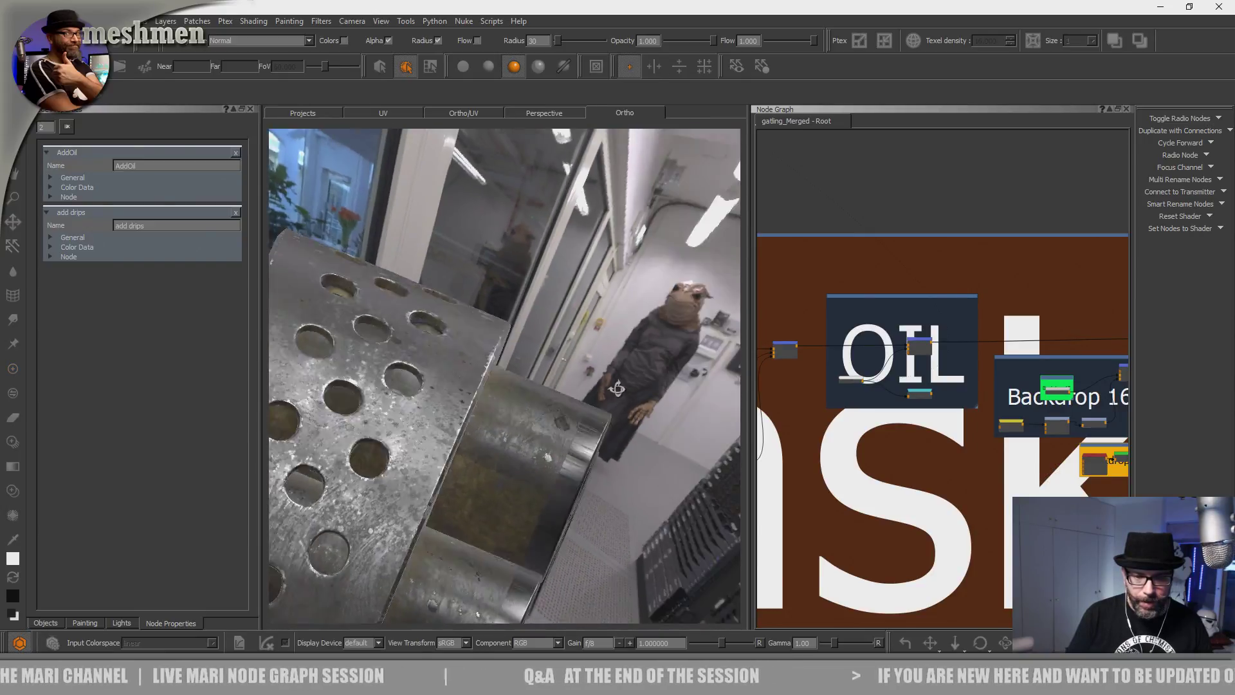
Orbit and zoom toward the front of the gun to inspect the muzzles and barrels.
alt+right_drag(521, 405, 514, 360)
mouse_move(558, 409)
alt+mouse_down()
mouse_move(512, 433)
mouse_move(550, 421)
alt+mouse_up()
alt+right_drag(550, 421, 573, 466)
alt+drag(573, 466, 457, 361)
alt+right_drag(457, 361, 546, 412)
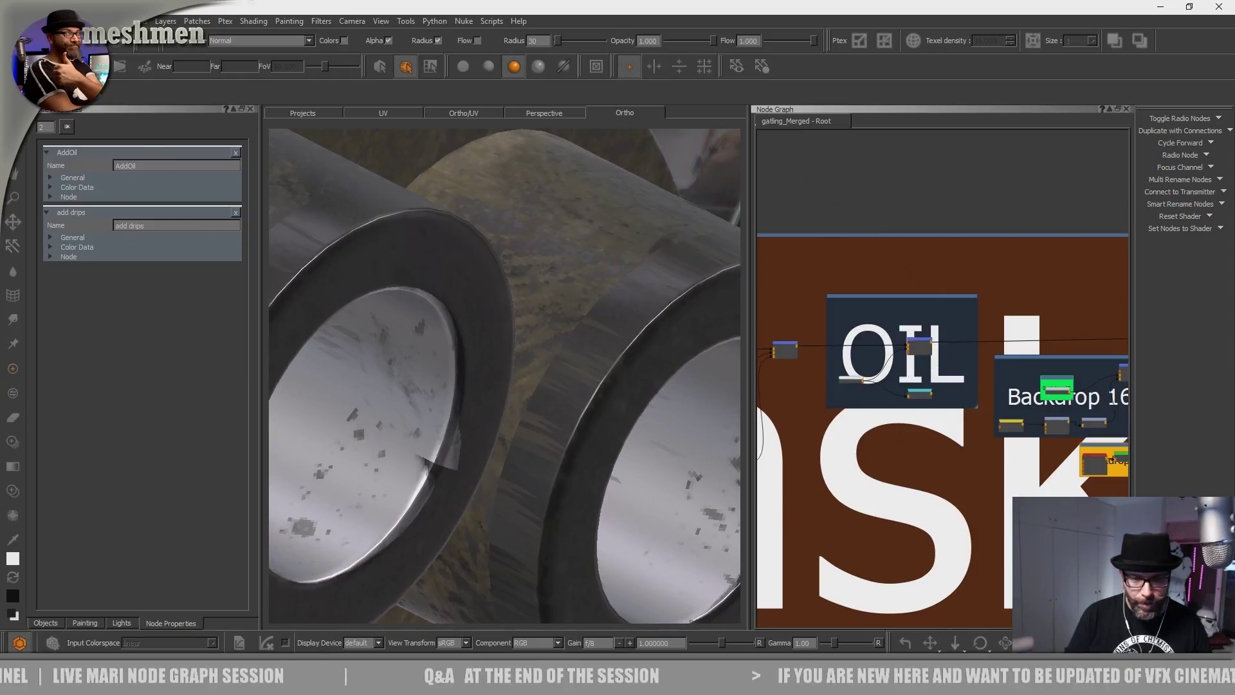
alt+drag(546, 412, 538, 441)
alt+right_drag(538, 441, 440, 449)
alt+drag(440, 449, 455, 411)
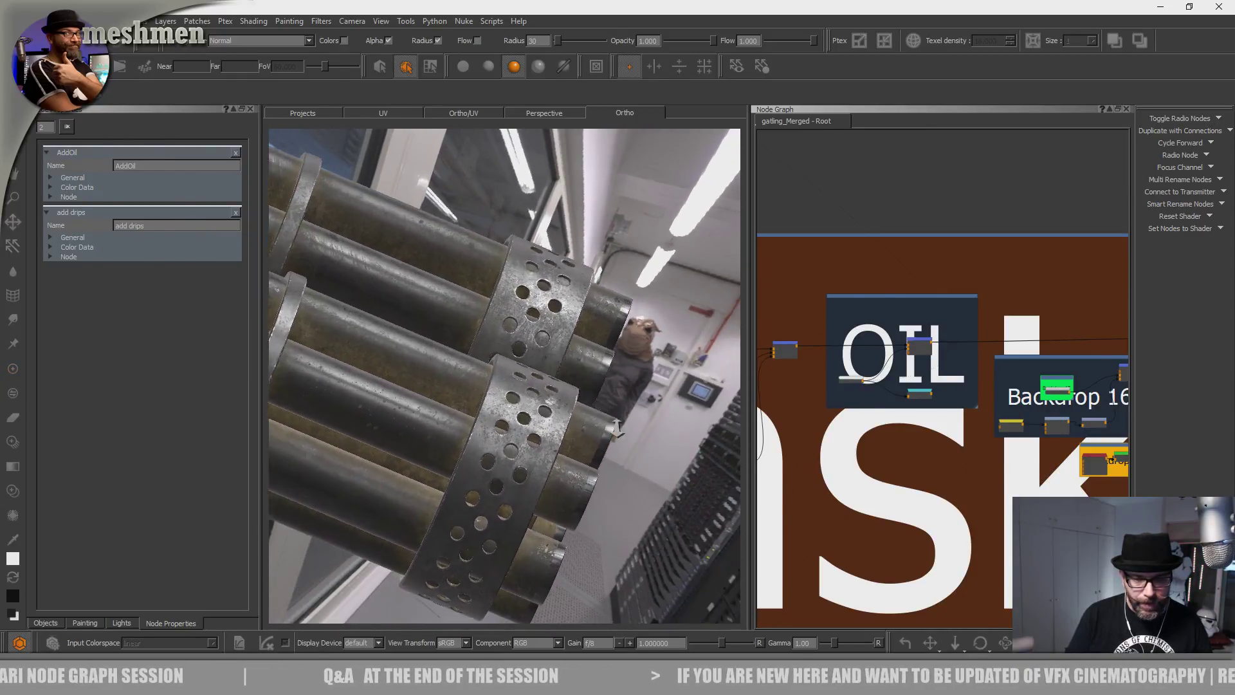
Inspect both gatling guns' perforated barrel rings and muzzles up close for the glossy oil smudges.
alt+drag(616, 426, 565, 422)
alt+right_drag(565, 422, 605, 430)
alt+drag(604, 429, 595, 444)
alt+right_drag(595, 444, 448, 444)
alt+drag(448, 443, 476, 504)
alt+right_drag(477, 505, 615, 469)
alt+drag(615, 469, 630, 485)
alt+middle_drag(630, 485, 519, 414)
alt+right_drag(520, 414, 553, 421)
alt+drag(553, 422, 446, 409)
alt+right_drag(447, 410, 386, 409)
alt+drag(386, 409, 451, 421)
Pan the Node Graph past Merge 150 and the other Merge nodes.
scroll(923, 314, down, 6)
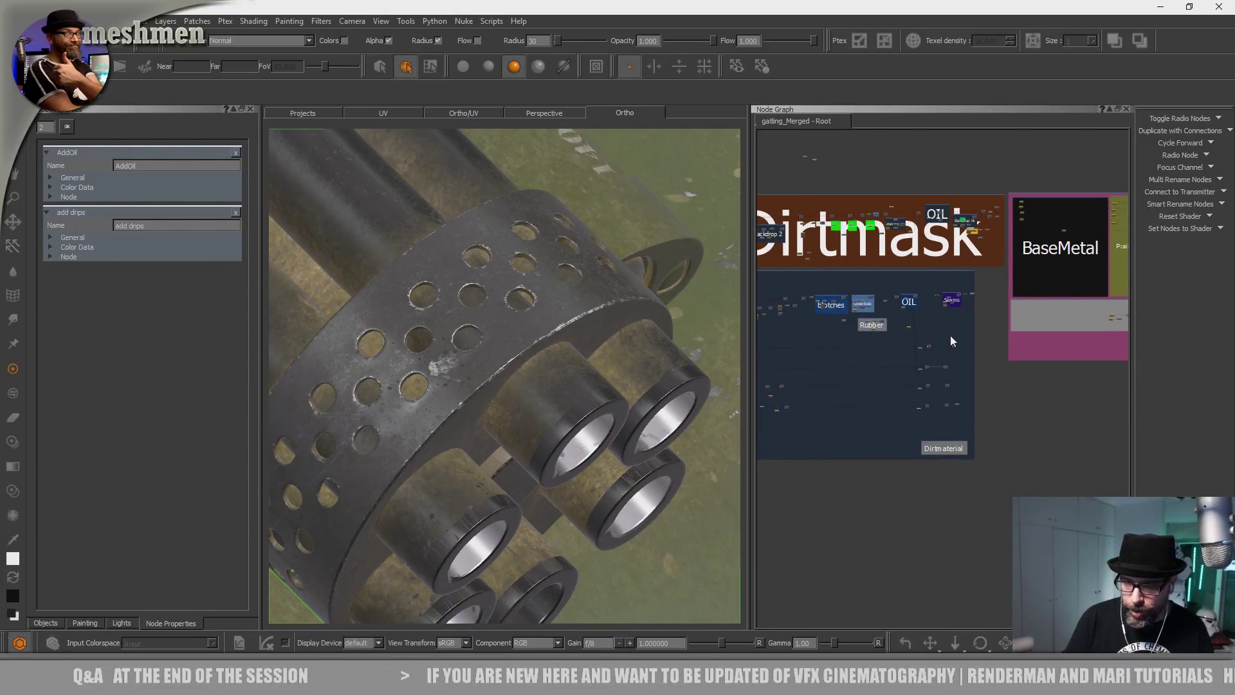
scroll(952, 341, up, 10)
scroll(975, 361, up, 3)
middle_drag(953, 479, 822, 245)
middle_drag(816, 463, 928, 357)
scroll(933, 355, down, 3)
middle_drag(1037, 348, 913, 351)
scroll(945, 353, up, 3)
scroll(947, 355, up, 2)
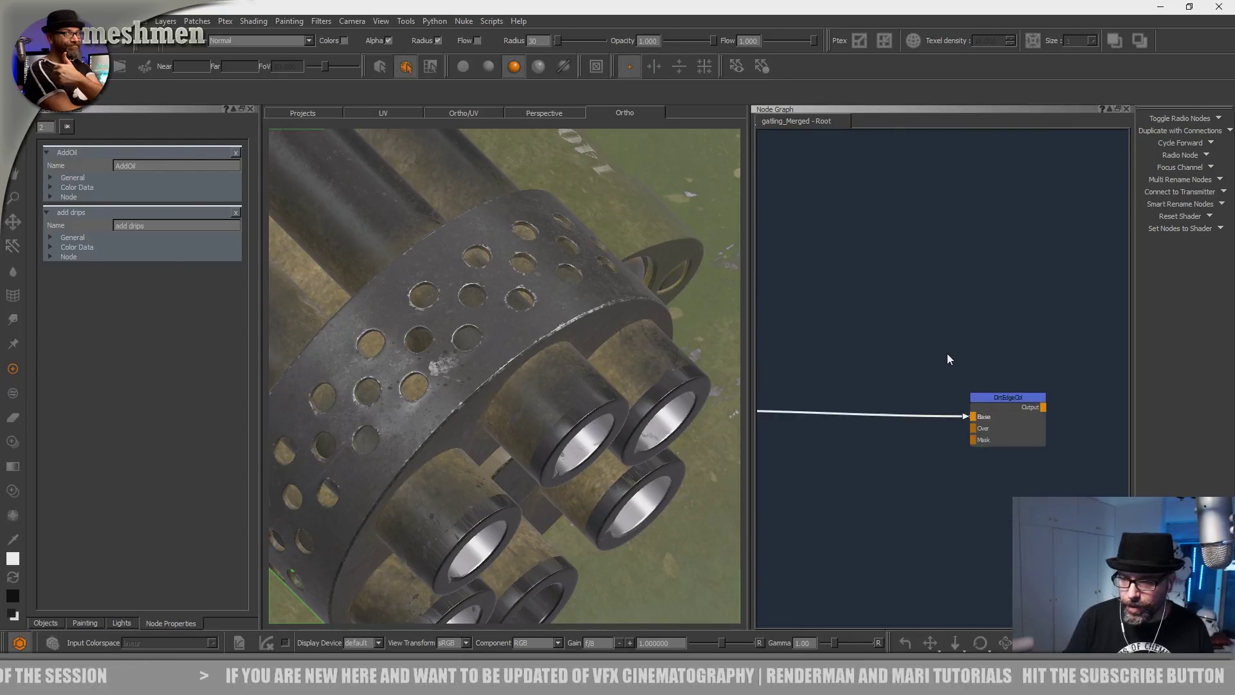
scroll(949, 356, down, 2)
Bring Merge 140 into view and select the Color 31 node.
middle_drag(966, 286, 791, 583)
scroll(933, 458, up, 3)
scroll(934, 458, down, 4)
middle_drag(944, 452, 1019, 467)
middle_drag(811, 493, 1009, 477)
scroll(1027, 472, up, 3)
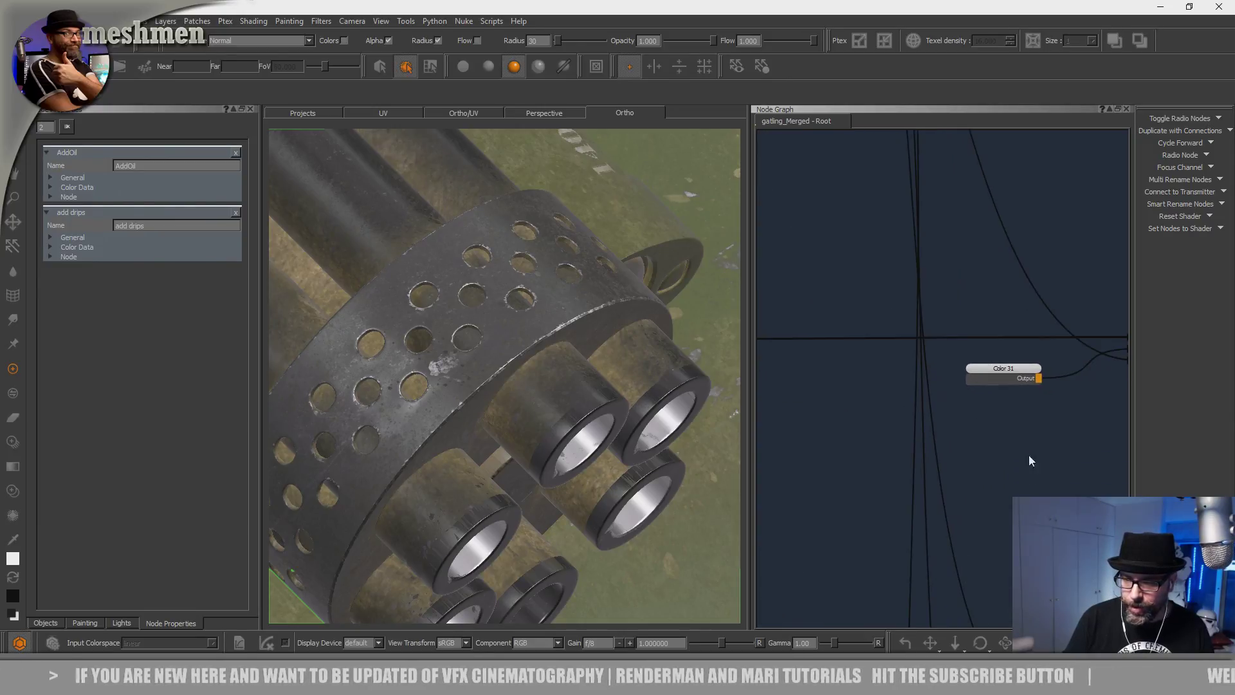
drag(1010, 376, 1007, 375)
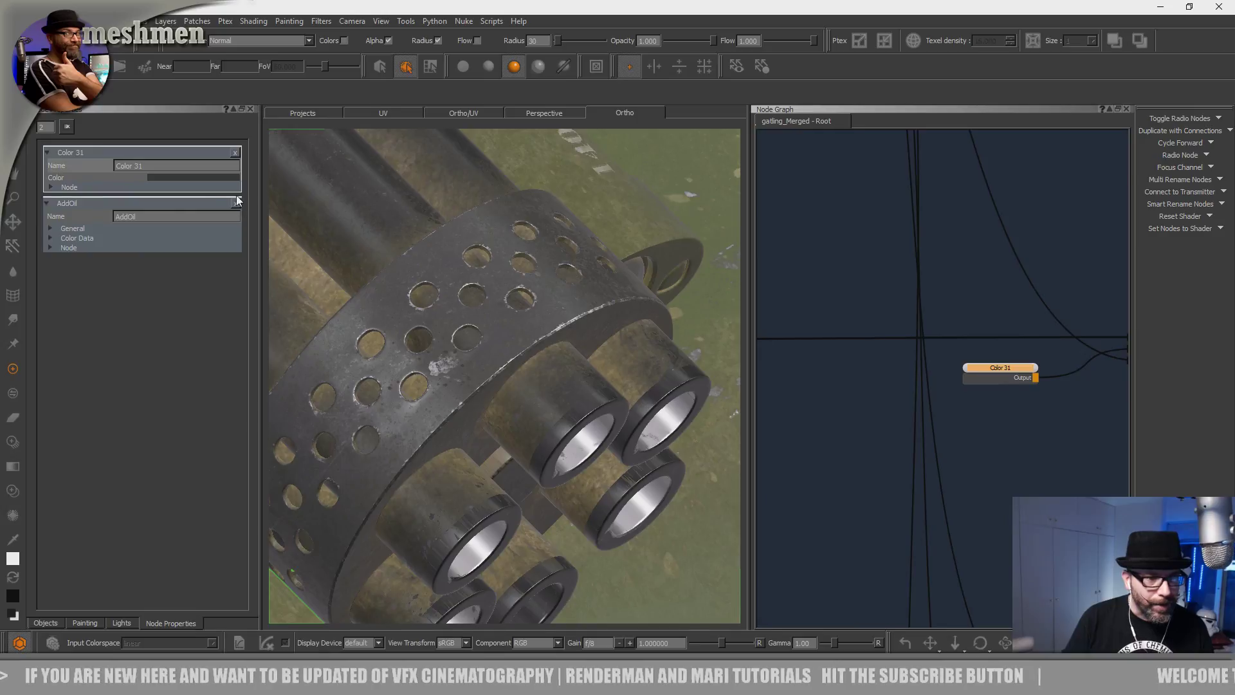
Brighten Color 31 to nearly white in the Select Color picker.
click(191, 176)
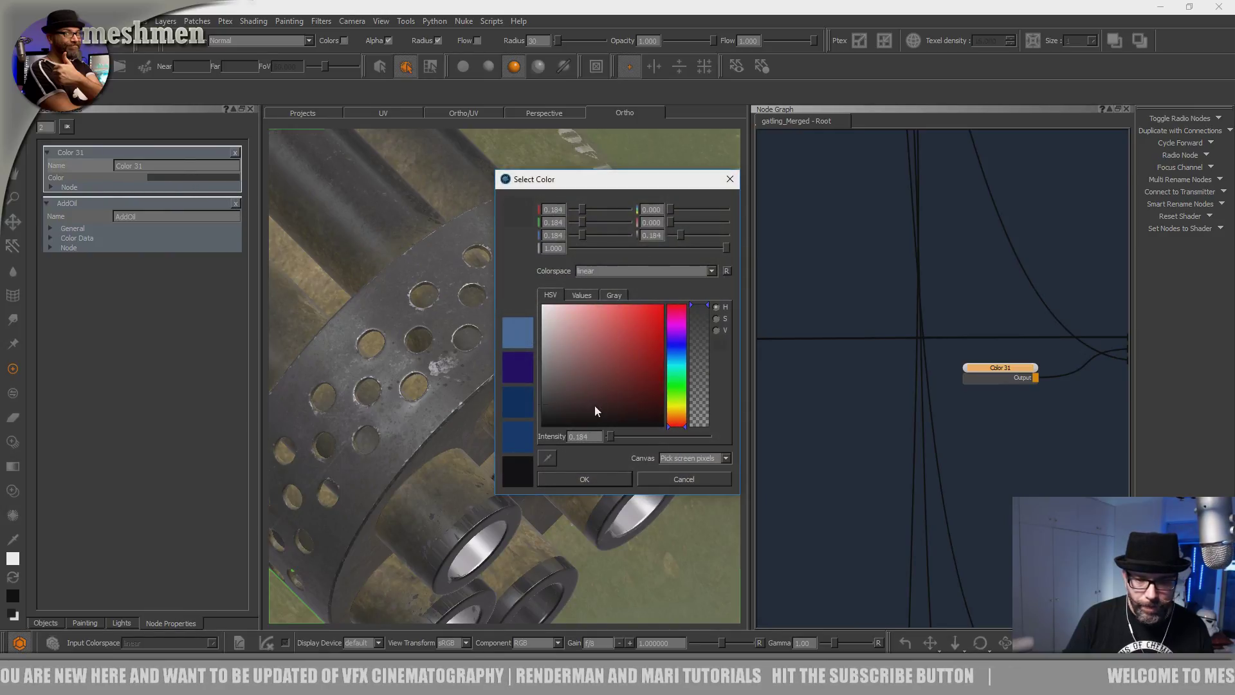
click(715, 330)
drag(670, 406, 685, 259)
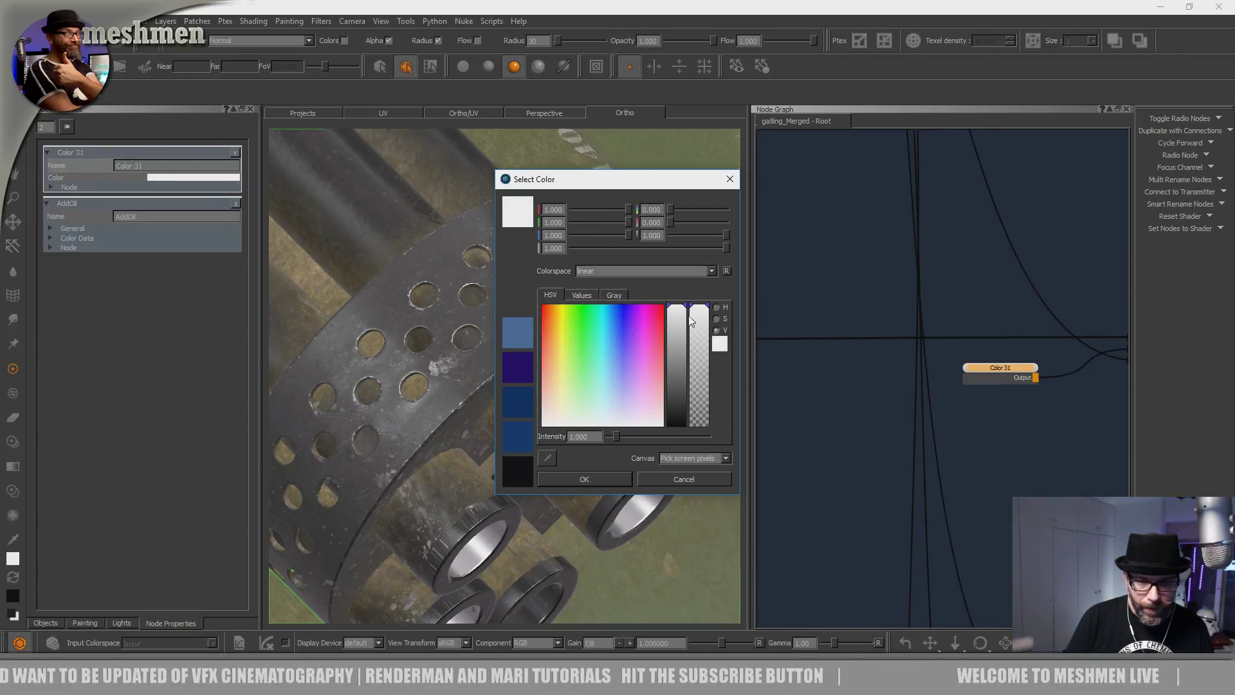
click(585, 481)
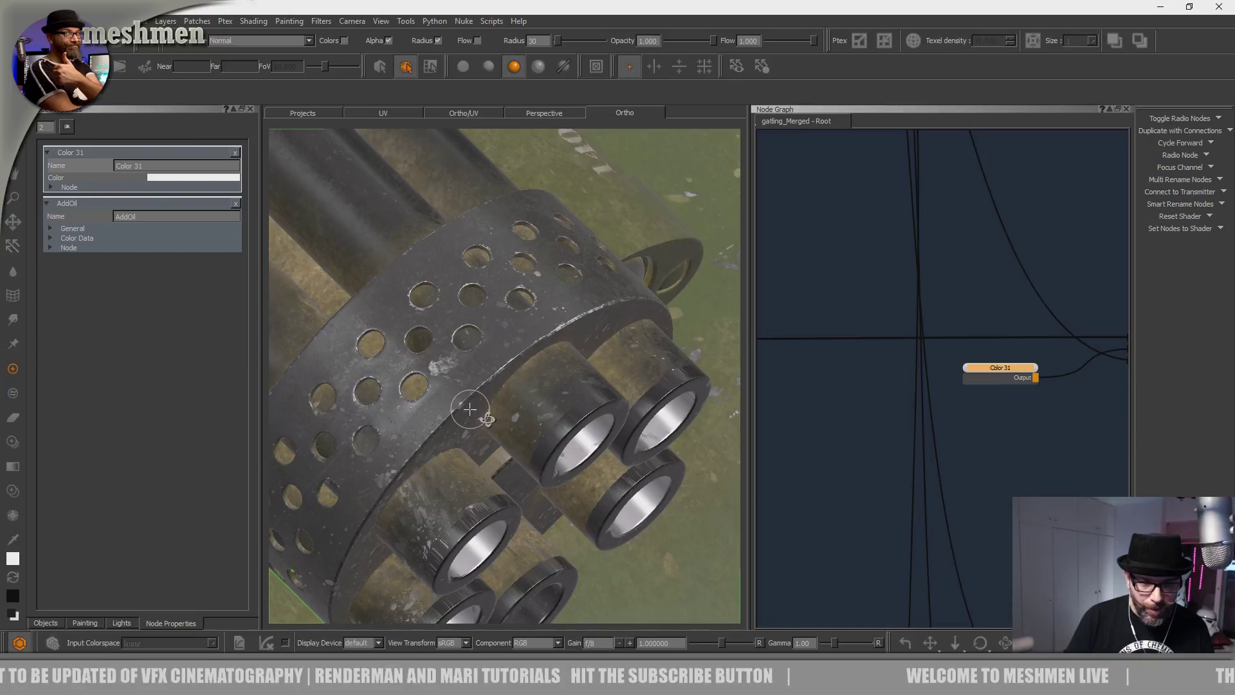
Orbit around the hull to check the muzzles, curved edge, stencil lettering and gun housing.
alt+drag(469, 408, 496, 423)
alt+right_drag(496, 423, 412, 391)
alt+drag(412, 391, 515, 360)
alt+middle_drag(569, 360, 675, 248)
alt+middle_drag(491, 353, 733, 405)
alt+middle_drag(554, 348, 601, 463)
alt+right_drag(553, 447, 589, 430)
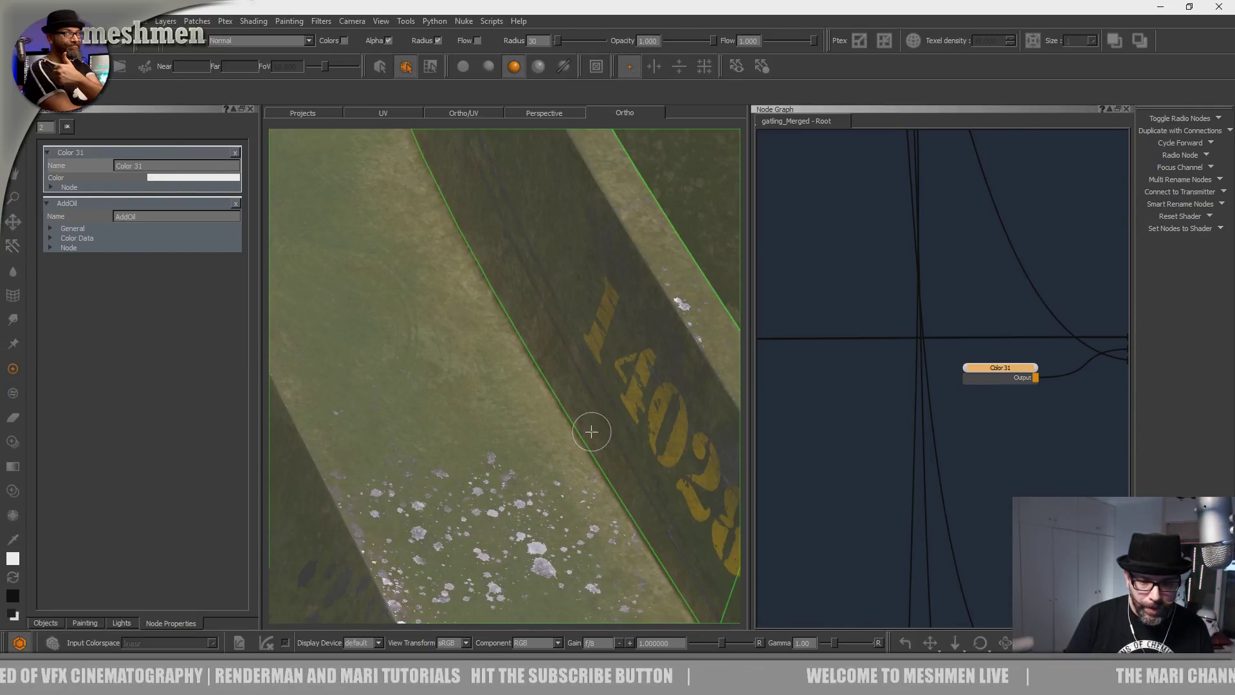
alt+drag(590, 430, 598, 472)
alt+right_drag(598, 472, 541, 447)
Frame the 140286 stencil and zoom in on the paint chips below it.
alt+middle_drag(529, 483, 527, 422)
alt+drag(527, 422, 559, 402)
alt+right_drag(558, 403, 590, 430)
alt+drag(589, 430, 569, 407)
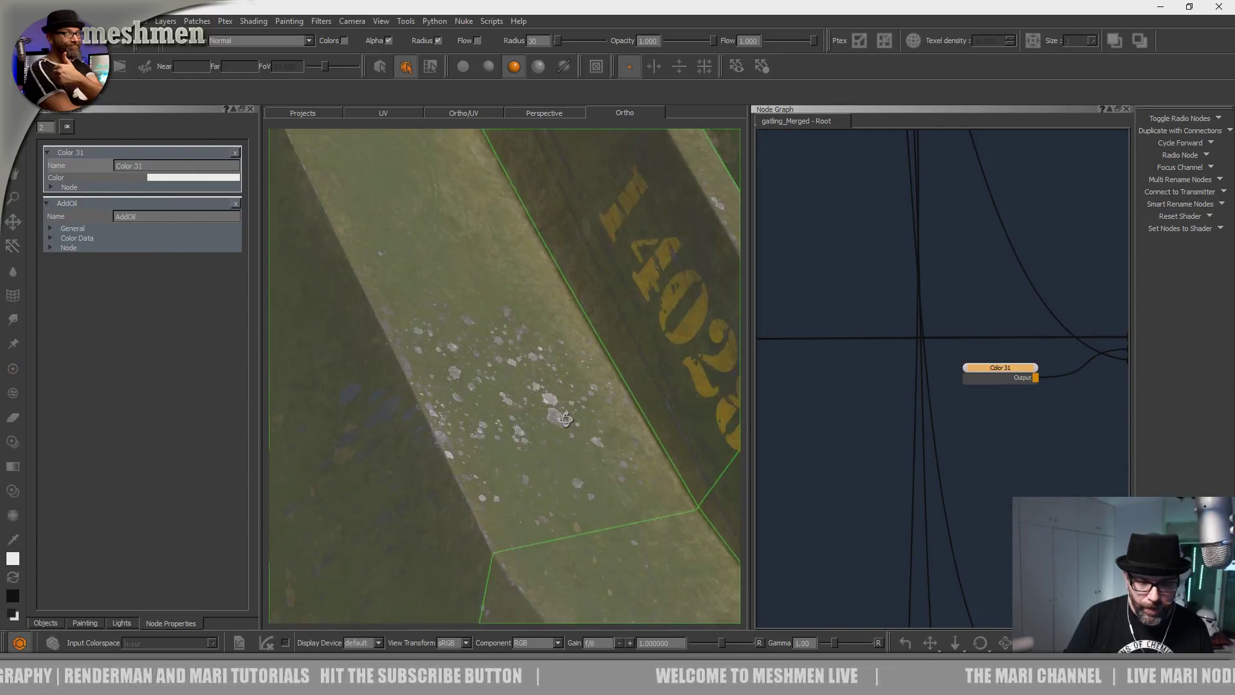
alt+right_drag(568, 407, 540, 395)
mouse_move(540, 395)
alt+mouse_down()
mouse_move(597, 389)
mouse_move(540, 433)
mouse_move(519, 441)
mouse_move(500, 428)
mouse_move(521, 432)
alt+mouse_up()
alt+right_drag(521, 436, 649, 472)
alt+middle_drag(591, 438, 454, 456)
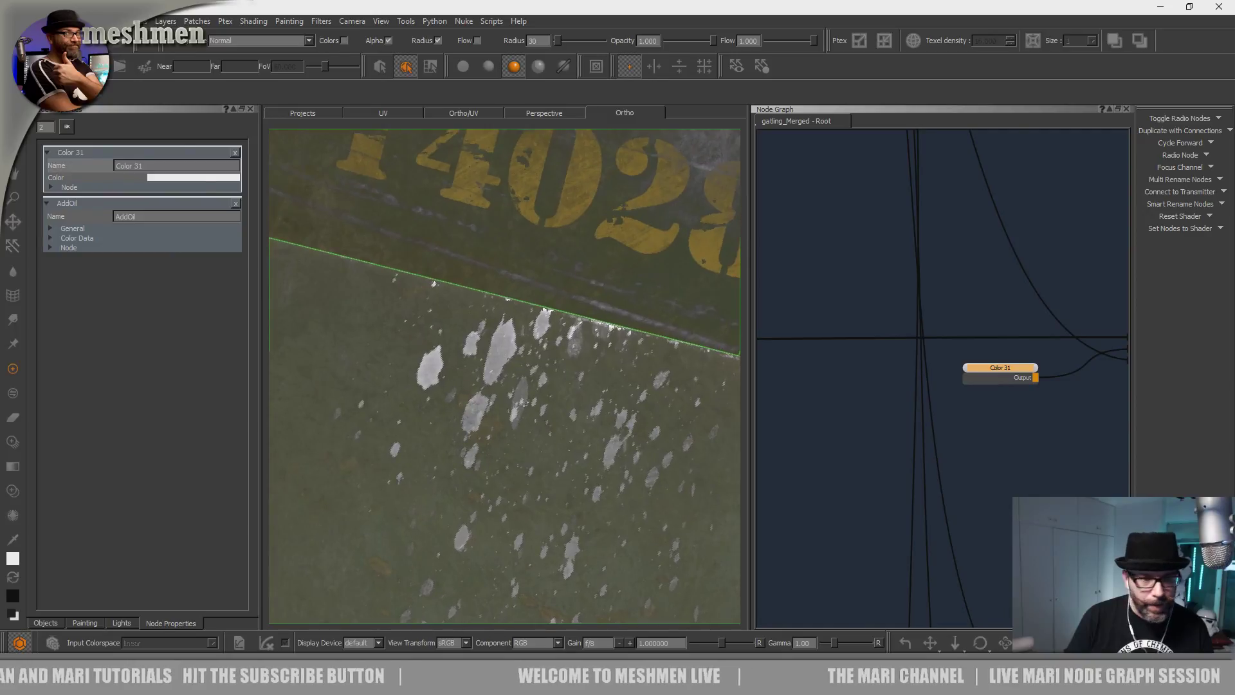
Darken Color 31 to a dark grey, Value about 0.28, and confirm.
click(193, 178)
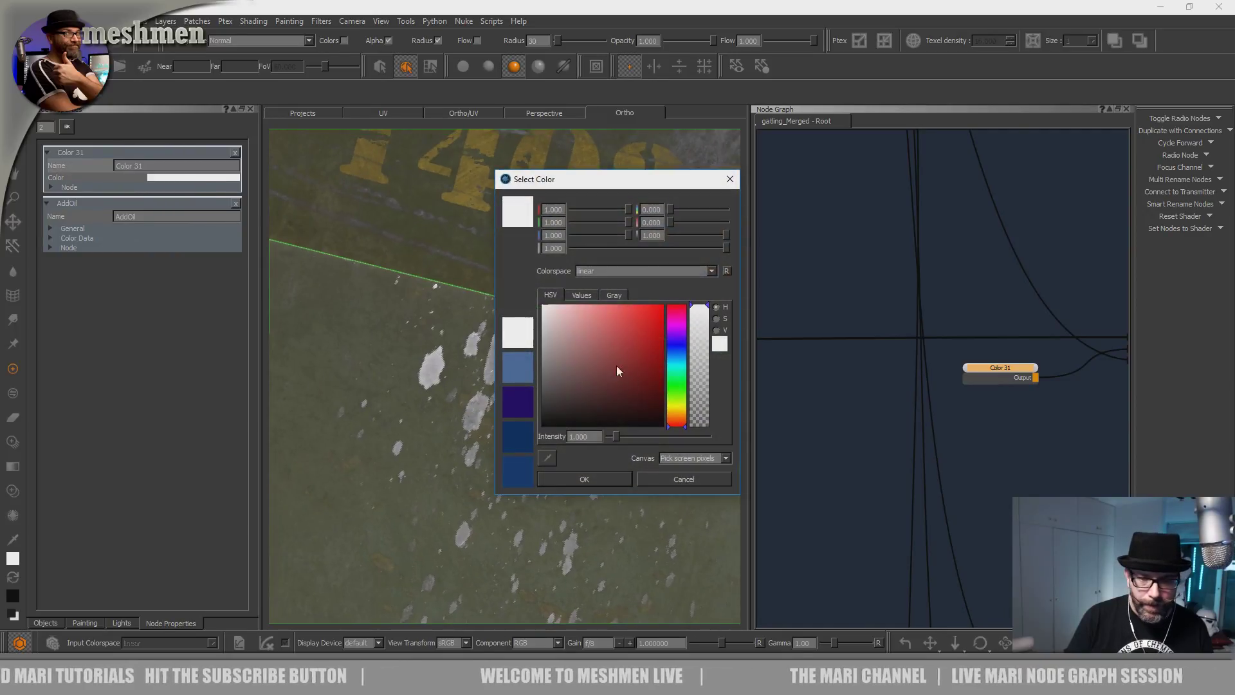
click(716, 330)
drag(678, 311, 665, 392)
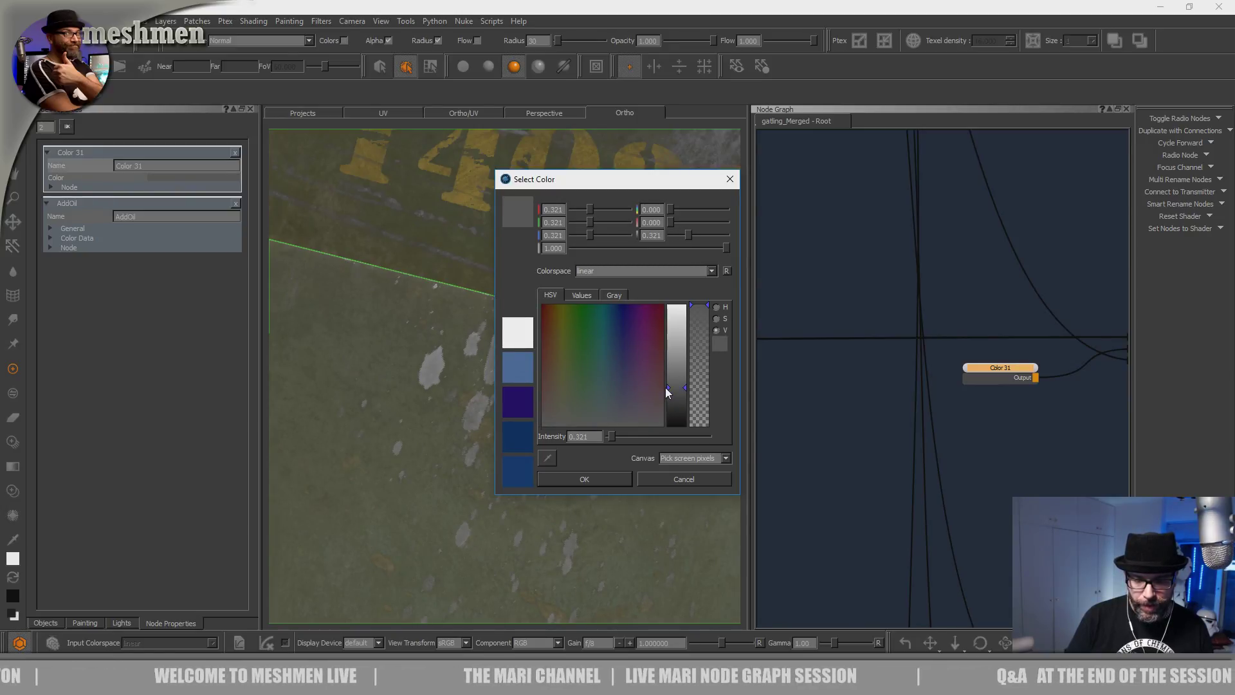
mouse_move(663, 387)
mouse_down()
mouse_move(666, 411)
mouse_move(662, 390)
mouse_move(667, 401)
mouse_up()
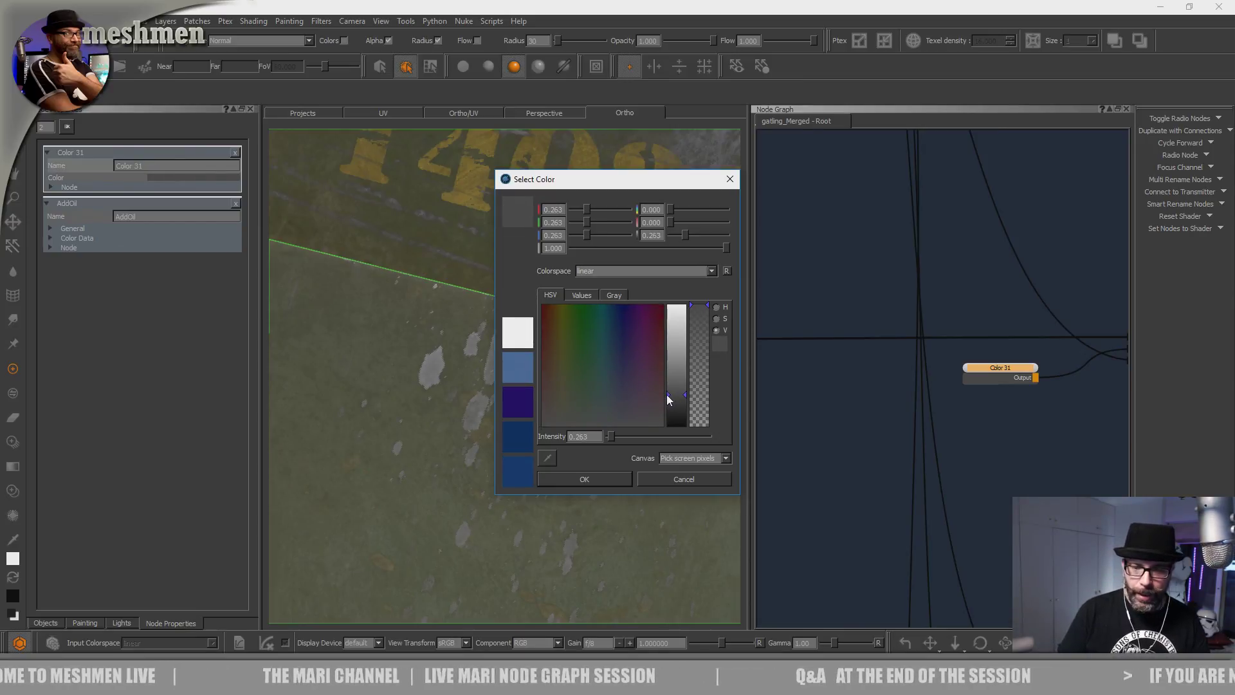
drag(668, 400, 670, 396)
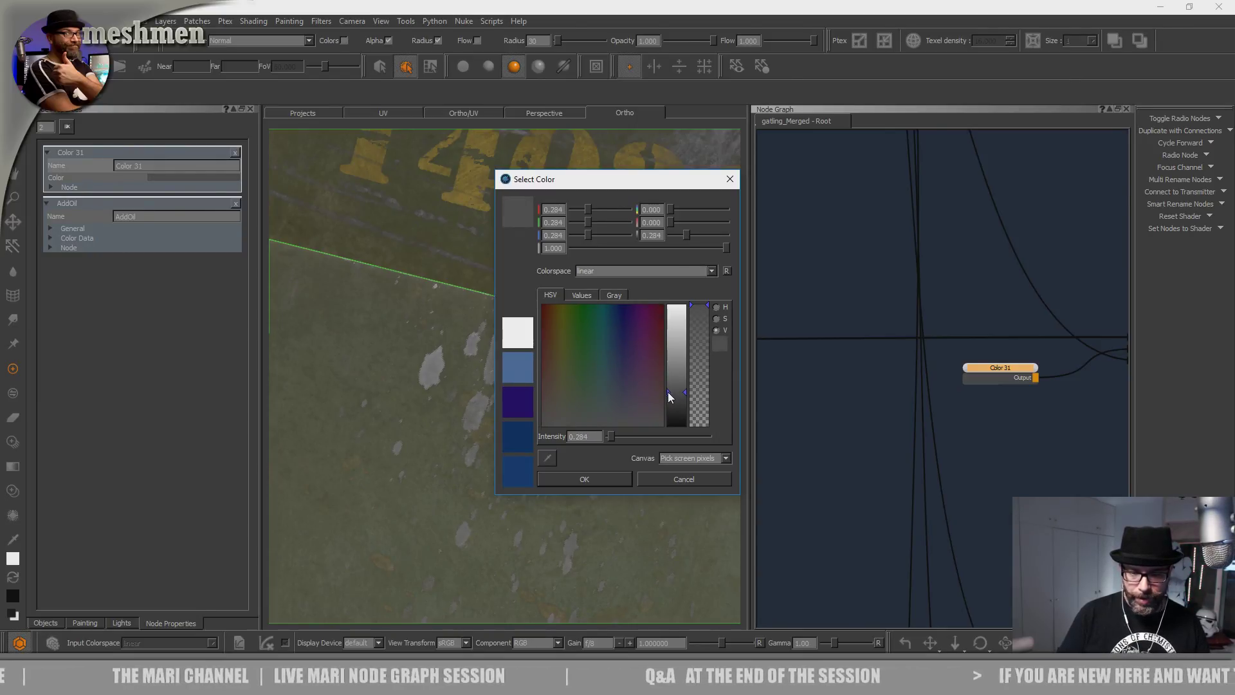
mouse_move(669, 397)
mouse_down()
mouse_move(670, 414)
mouse_move(670, 394)
mouse_up()
click(572, 476)
alt+drag(549, 435, 430, 413)
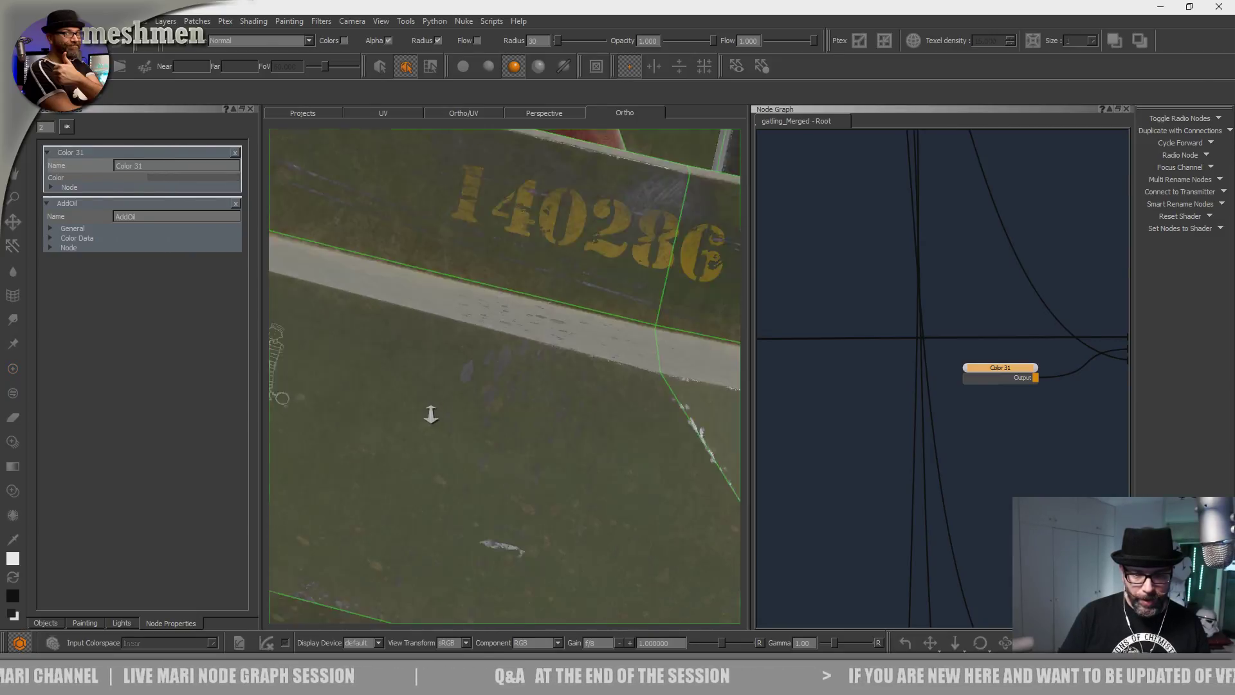
alt+right_drag(430, 414, 529, 455)
alt+drag(591, 456, 547, 451)
alt+right_drag(547, 451, 495, 441)
alt+drag(562, 450, 581, 429)
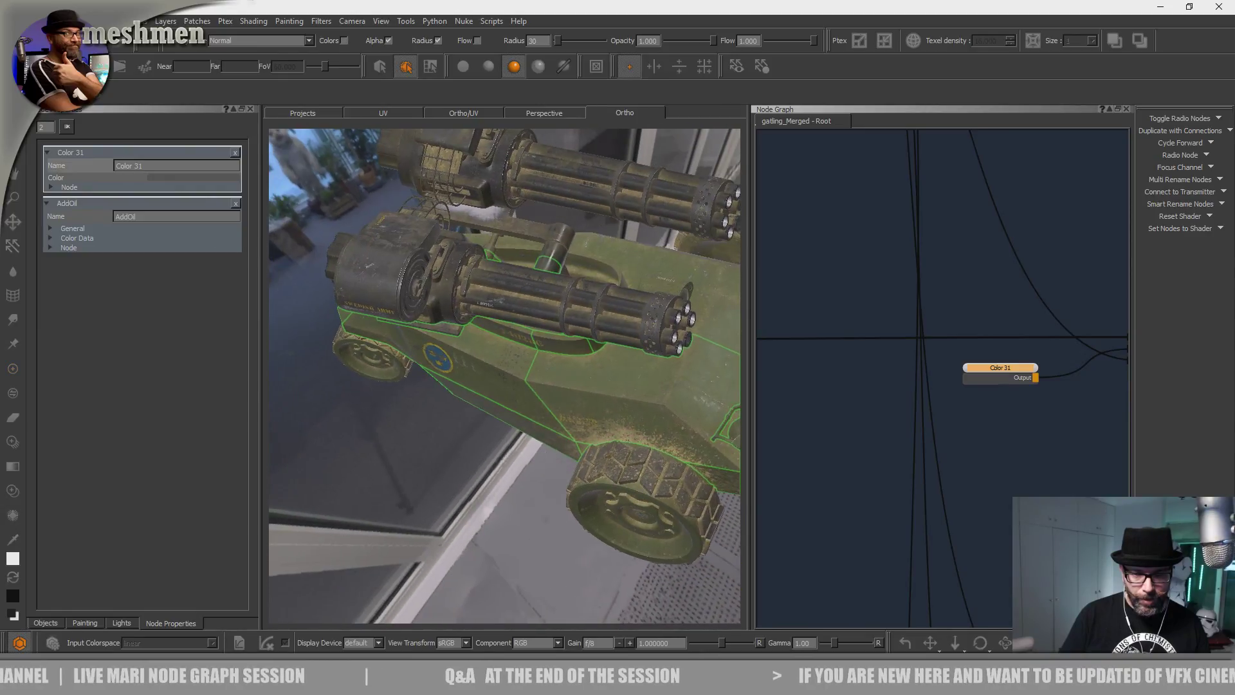
alt+right_drag(507, 417, 581, 429)
alt+drag(579, 418, 608, 359)
alt+right_drag(607, 360, 645, 381)
alt+drag(593, 394, 612, 361)
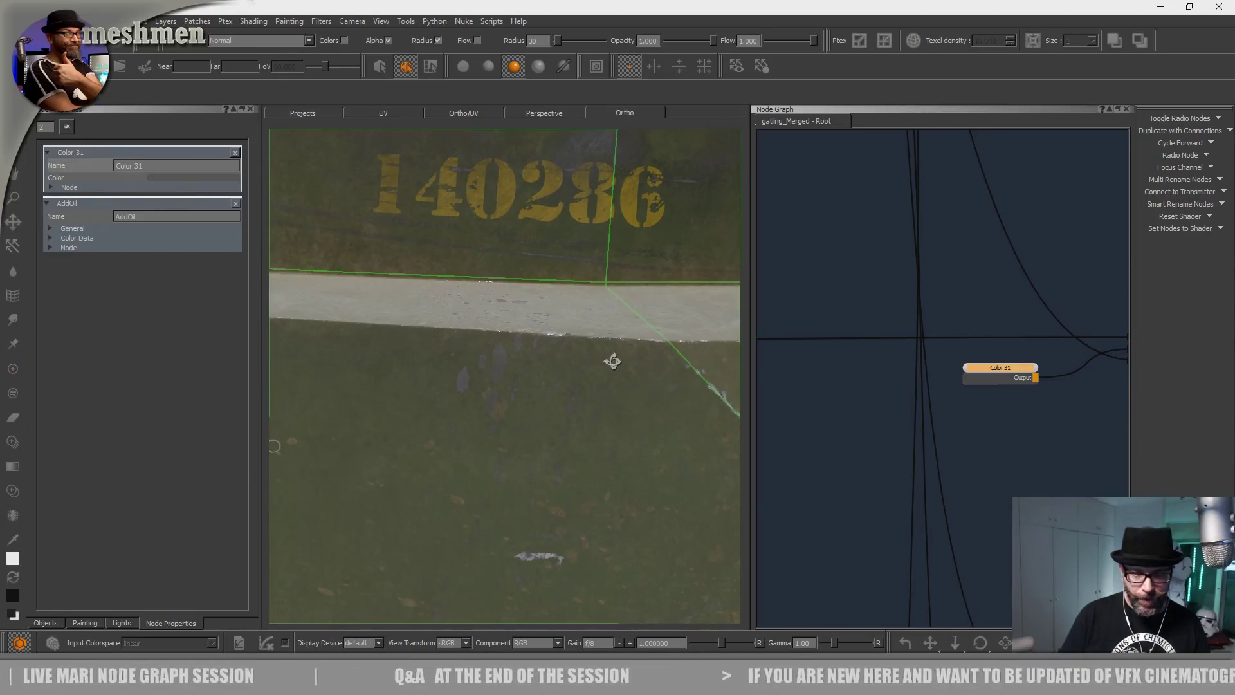
alt+right_drag(611, 361, 544, 367)
alt+drag(545, 366, 544, 421)
alt+middle_drag(554, 361, 570, 430)
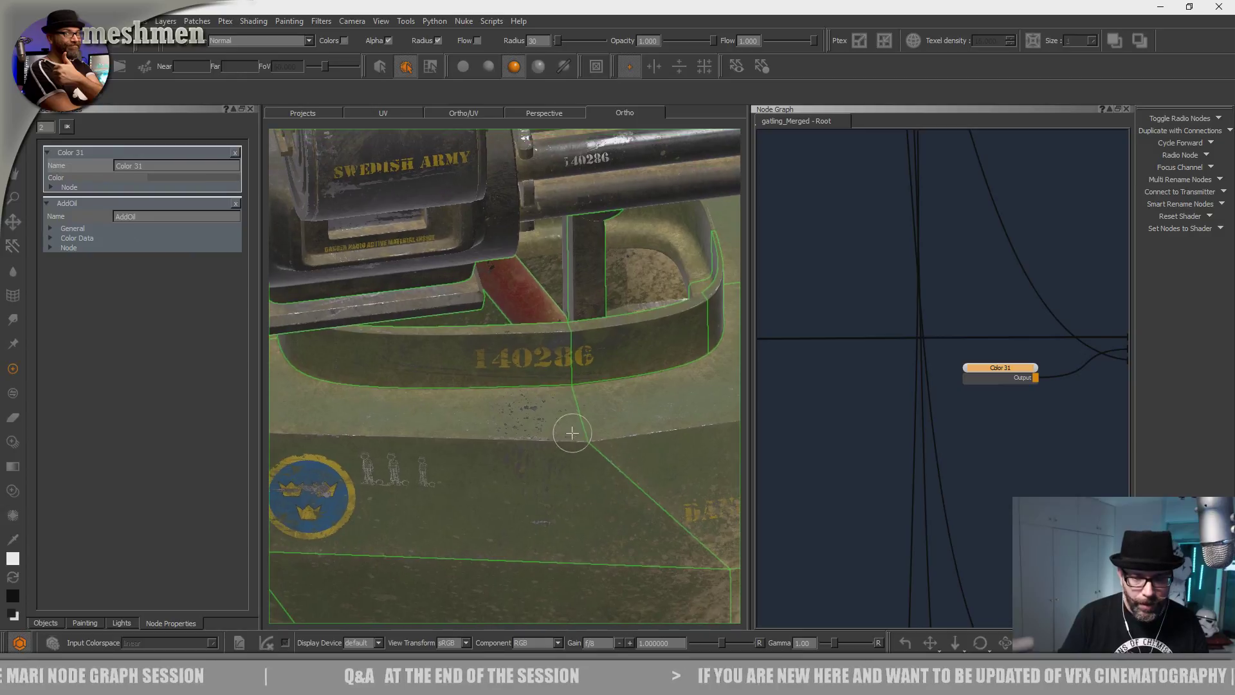
alt+right_drag(571, 430, 521, 432)
alt+drag(519, 395, 516, 447)
alt+right_drag(515, 442, 606, 473)
alt+drag(603, 468, 547, 401)
alt+right_drag(547, 402, 444, 401)
alt+drag(514, 413, 521, 385)
alt+right_drag(521, 385, 437, 385)
alt+drag(630, 389, 513, 381)
alt+middle_drag(582, 390, 573, 435)
alt+right_drag(573, 436, 644, 437)
alt+drag(515, 386, 588, 379)
scroll(1019, 382, down, 3)
middle_drag(1020, 386, 917, 221)
drag(907, 448, 903, 448)
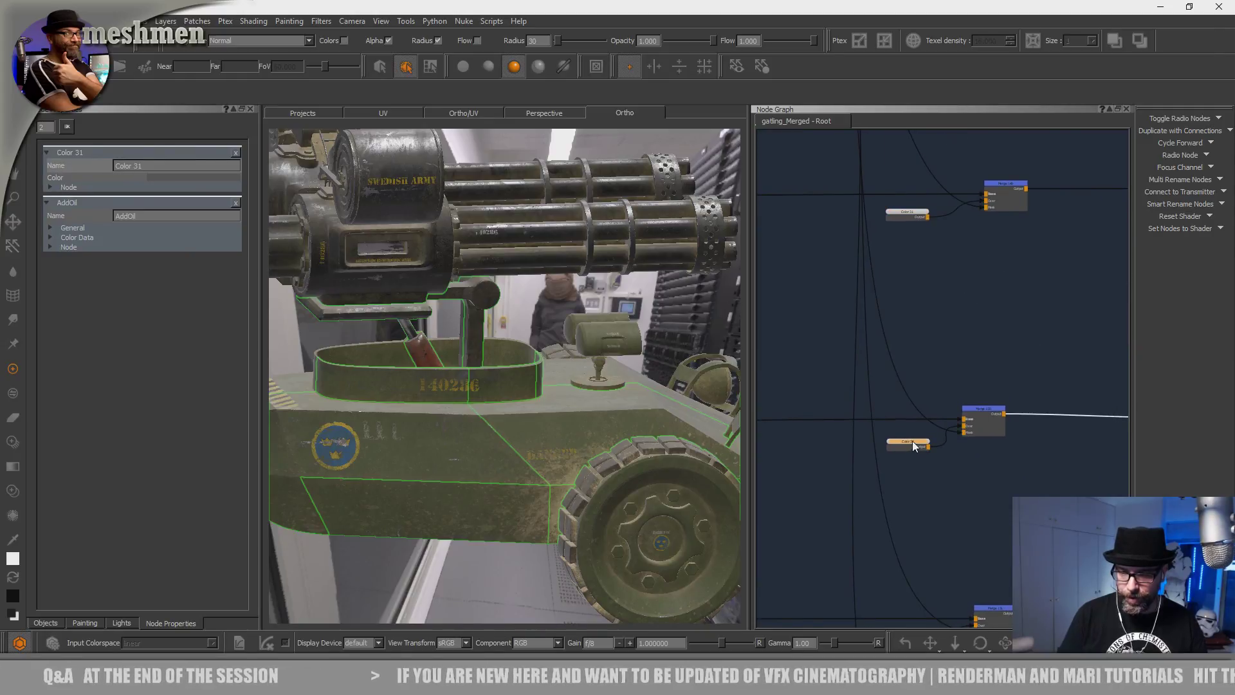
double_click(912, 441)
alt+drag(450, 444, 490, 447)
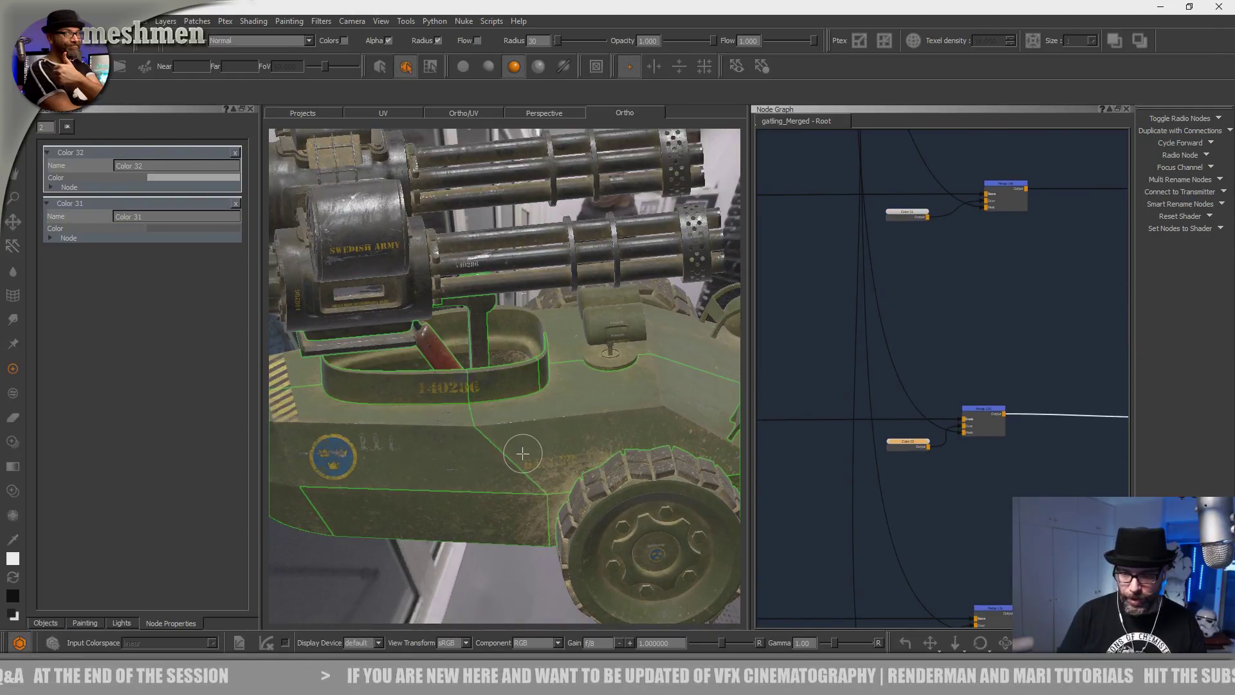
scroll(522, 453, up, 5)
scroll(485, 449, up, 2)
mouse_move(439, 483)
alt+mouse_down()
mouse_move(601, 422)
mouse_move(549, 450)
mouse_move(581, 480)
mouse_move(499, 452)
mouse_move(561, 473)
mouse_move(646, 451)
alt+mouse_up()
alt+drag(549, 410, 450, 444)
alt+drag(508, 531, 518, 463)
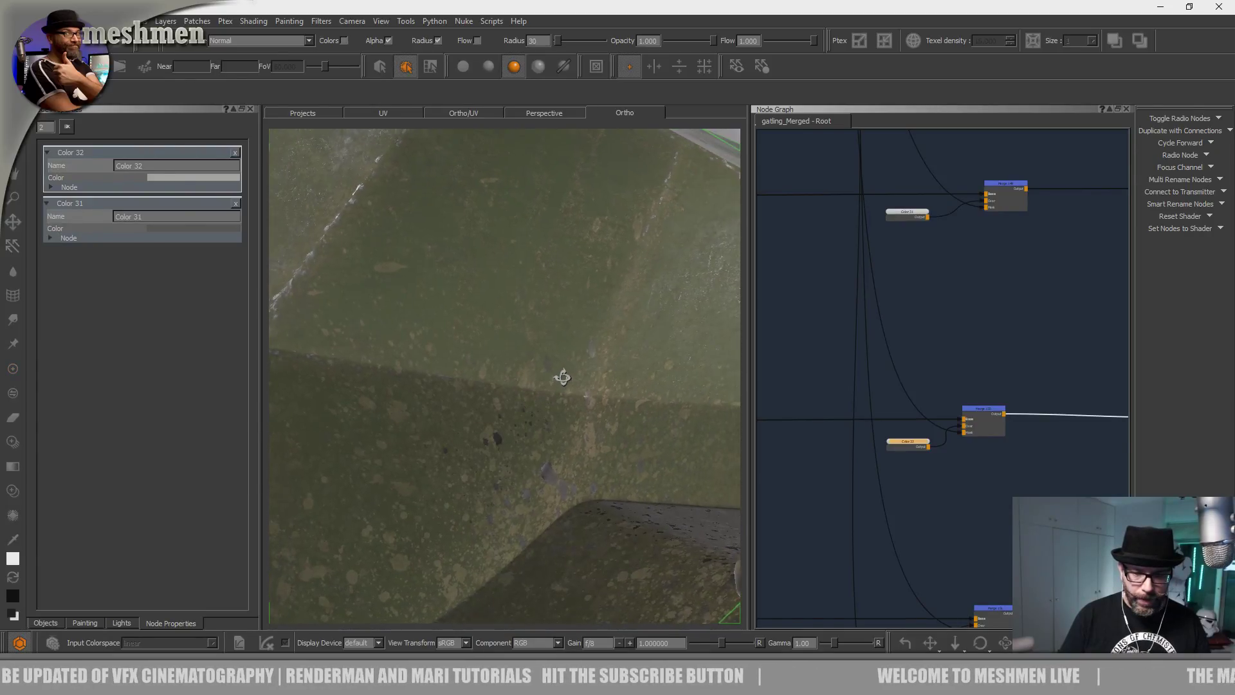
alt+drag(601, 399, 584, 416)
alt+right_drag(584, 416, 479, 394)
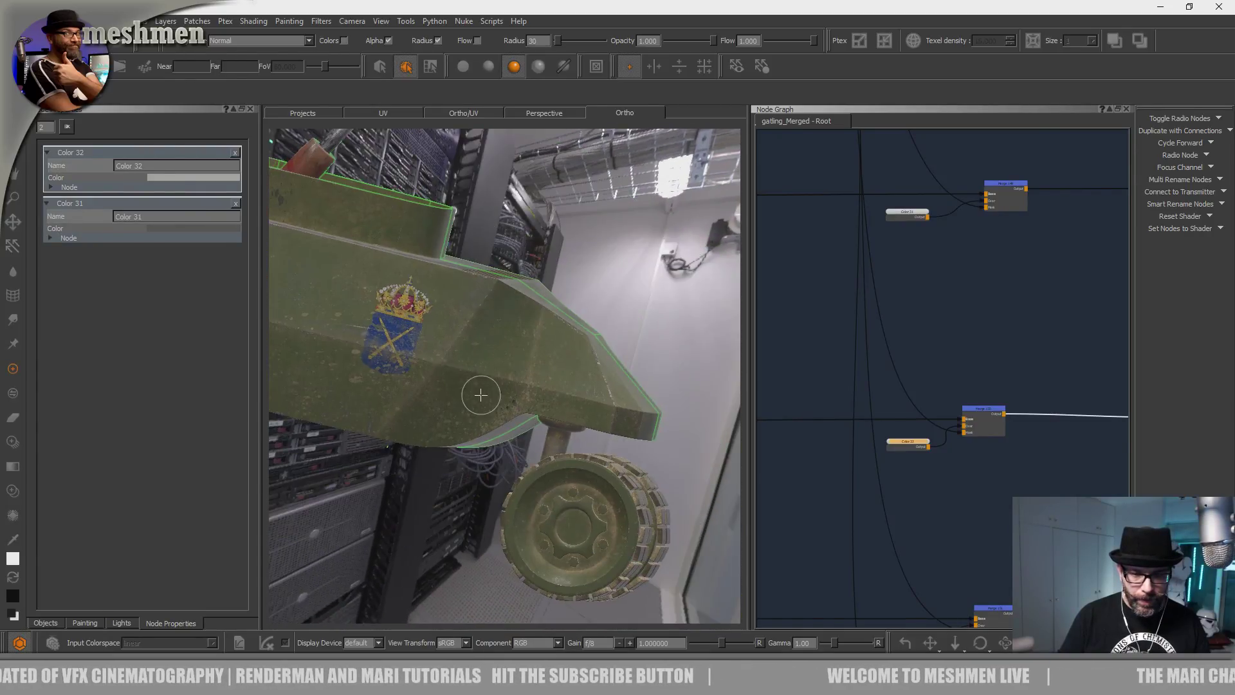
alt+drag(480, 394, 452, 380)
alt+middle_drag(614, 421, 669, 458)
alt+drag(669, 459, 506, 402)
key(ctrl+Left)
scroll(974, 362, down, 2)
alt+drag(490, 342, 479, 355)
alt+middle_drag(479, 355, 515, 391)
alt+right_drag(515, 391, 582, 389)
alt+drag(582, 389, 537, 402)
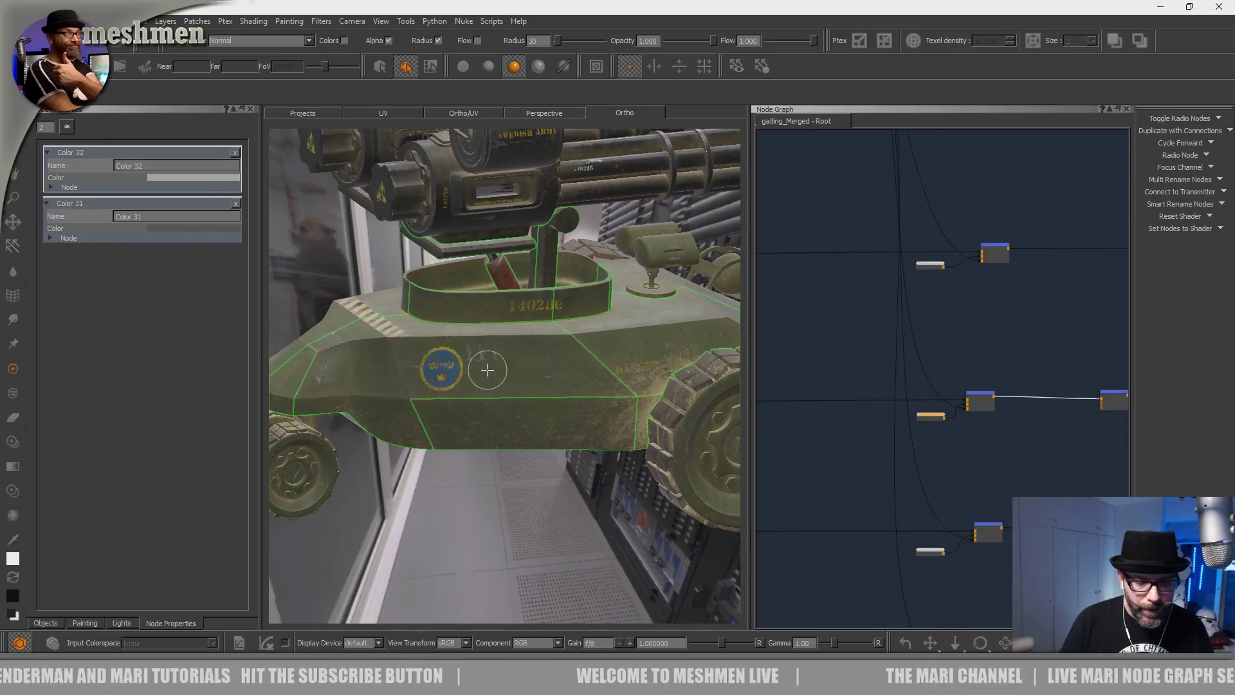
alt+middle_drag(487, 370, 586, 384)
alt+right_drag(587, 383, 615, 410)
alt+drag(615, 410, 590, 388)
Navigate the Node Graph to the Met Mask backdrop and its metMask nodes.
scroll(885, 353, down, 1)
alt+middle_drag(590, 388, 502, 442)
alt+right_drag(503, 443, 528, 458)
scroll(828, 321, down, 4)
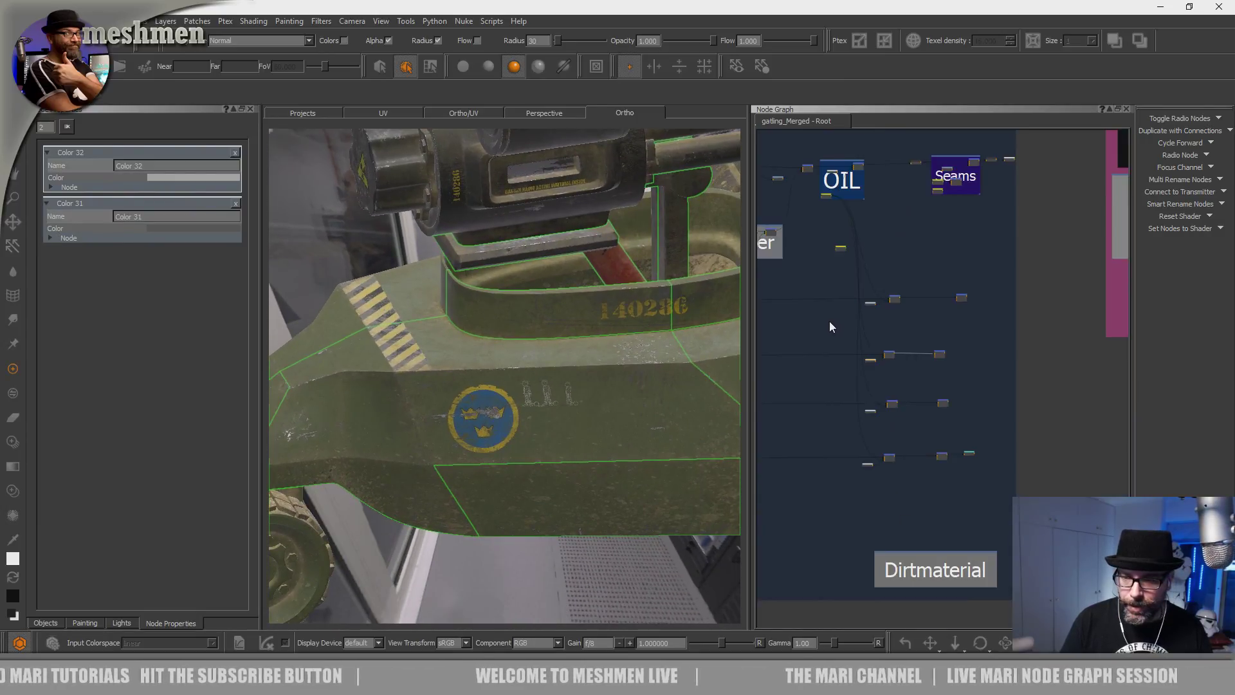
scroll(828, 322, down, 5)
middle_drag(1007, 359, 1077, 403)
middle_drag(772, 290, 1016, 321)
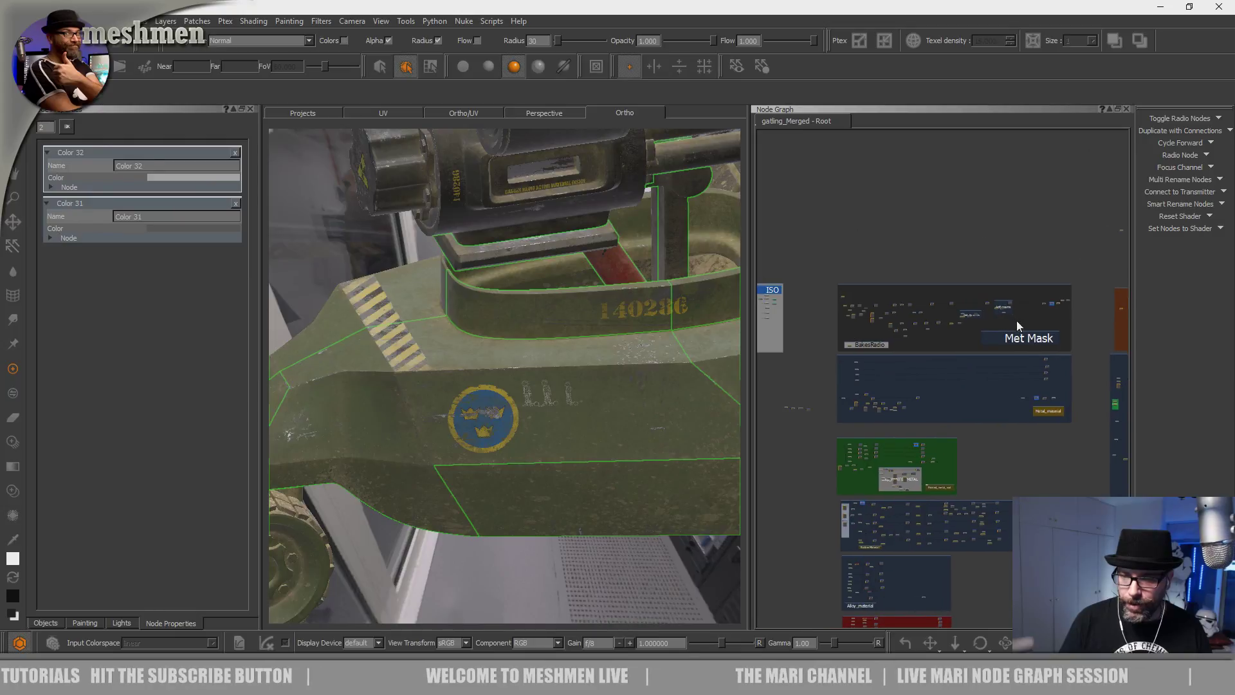
scroll(1019, 317, up, 5)
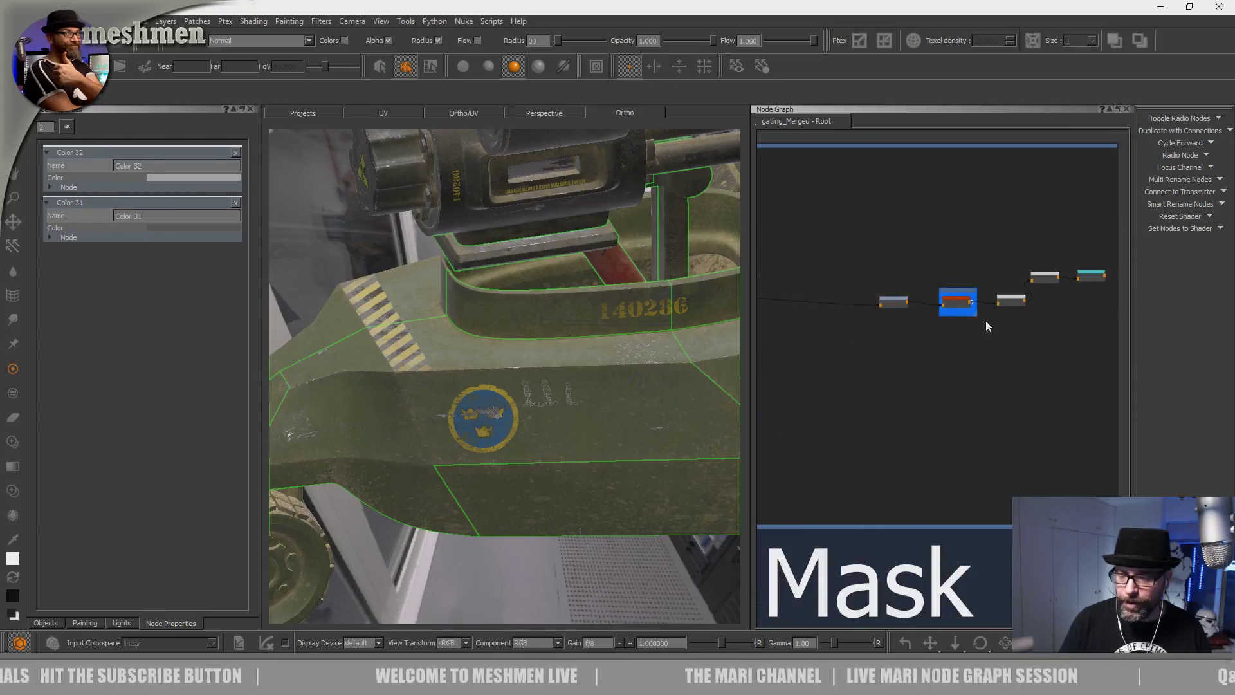
scroll(981, 328, up, 3)
middle_drag(1028, 311, 977, 362)
scroll(848, 353, up, 2)
drag(977, 362, 970, 356)
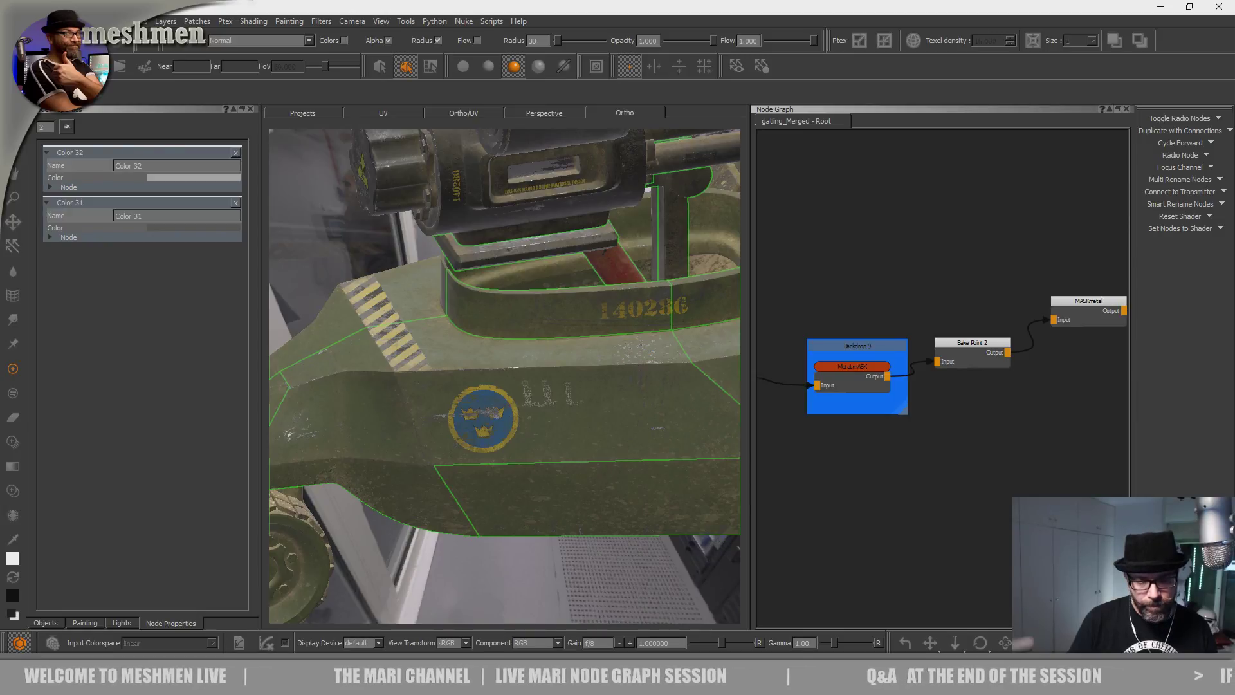
Display the MASKmetal node on the model and orbit around the black-and-white hull.
key(1)
alt+right_drag(577, 424, 514, 412)
alt+drag(514, 411, 579, 405)
alt+middle_drag(579, 405, 612, 427)
alt+right_drag(612, 427, 668, 438)
alt+drag(669, 437, 617, 466)
alt+right_drag(617, 466, 570, 464)
alt+drag(570, 464, 560, 407)
Zoom in on the lower hull panels, then show the METAL scratch textures in the image palette.
alt+right_drag(559, 407, 610, 407)
alt+middle_drag(611, 406, 552, 402)
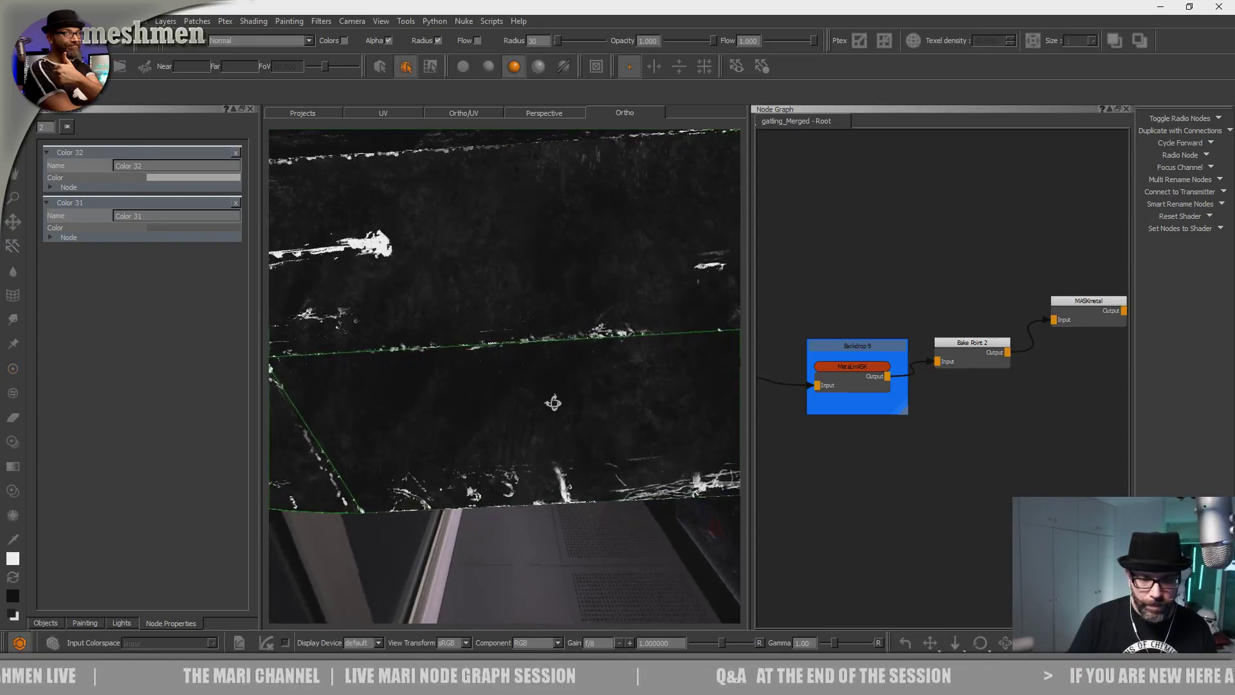
alt+drag(552, 403, 560, 418)
alt+right_drag(560, 418, 571, 449)
alt+middle_drag(571, 449, 608, 386)
alt+right_drag(609, 386, 507, 408)
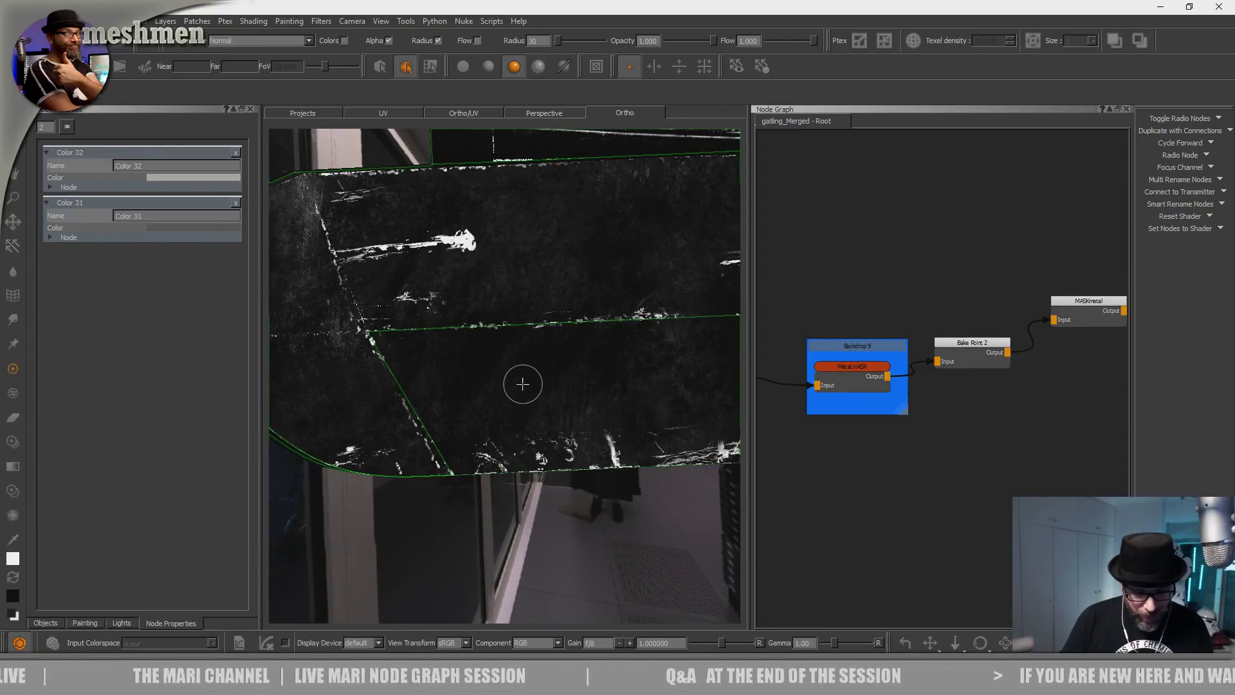
key(l)
click(412, 260)
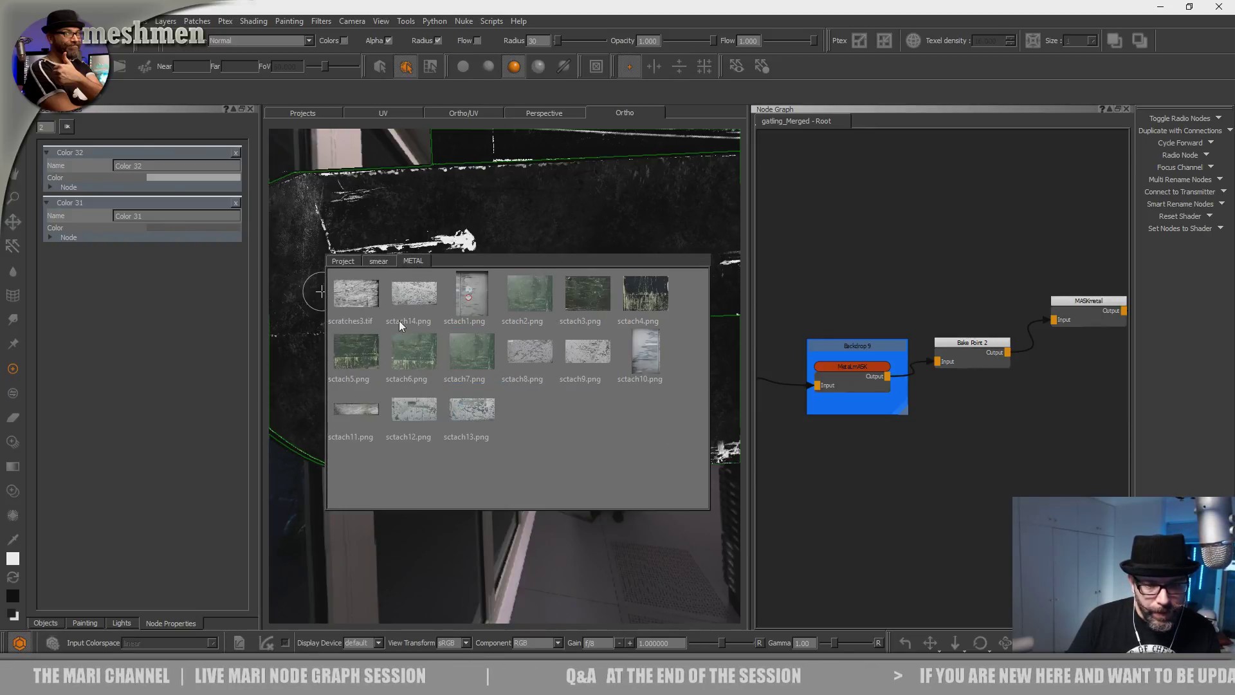
Drag the scratch image in as a paint-through stencil and show its painting properties.
mouse_move(421, 298)
mouse_down()
mouse_move(463, 305)
mouse_move(288, 295)
mouse_up()
key(i)
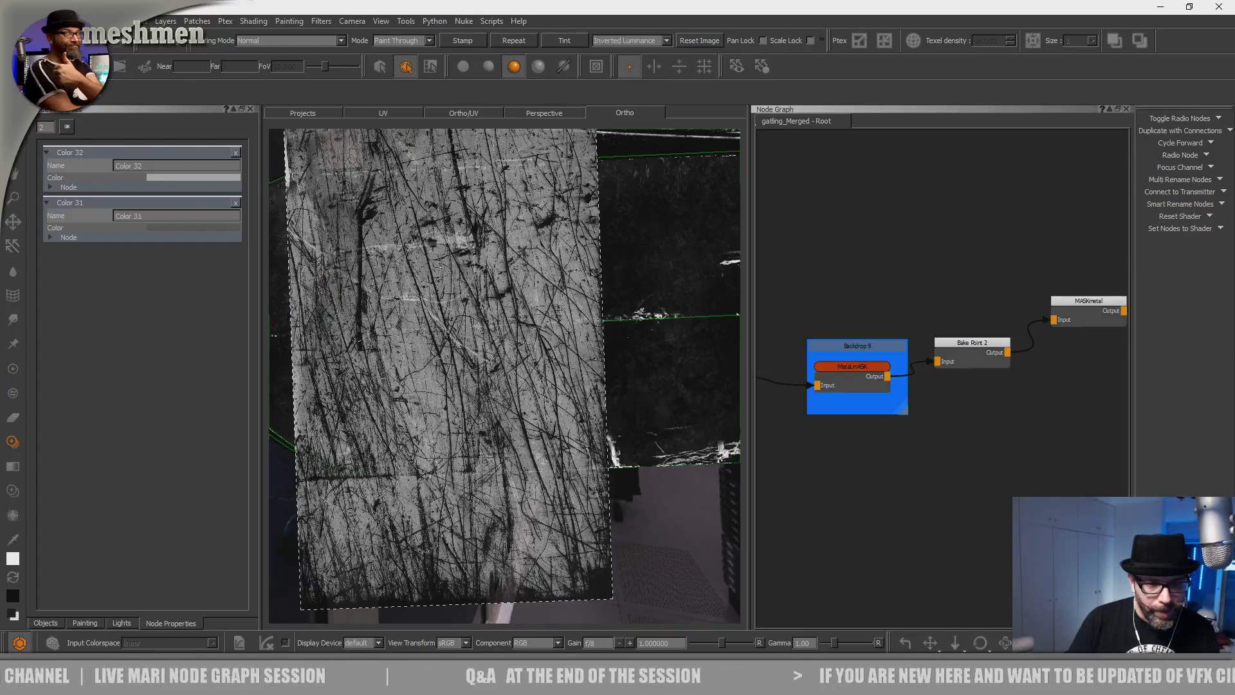
click(82, 620)
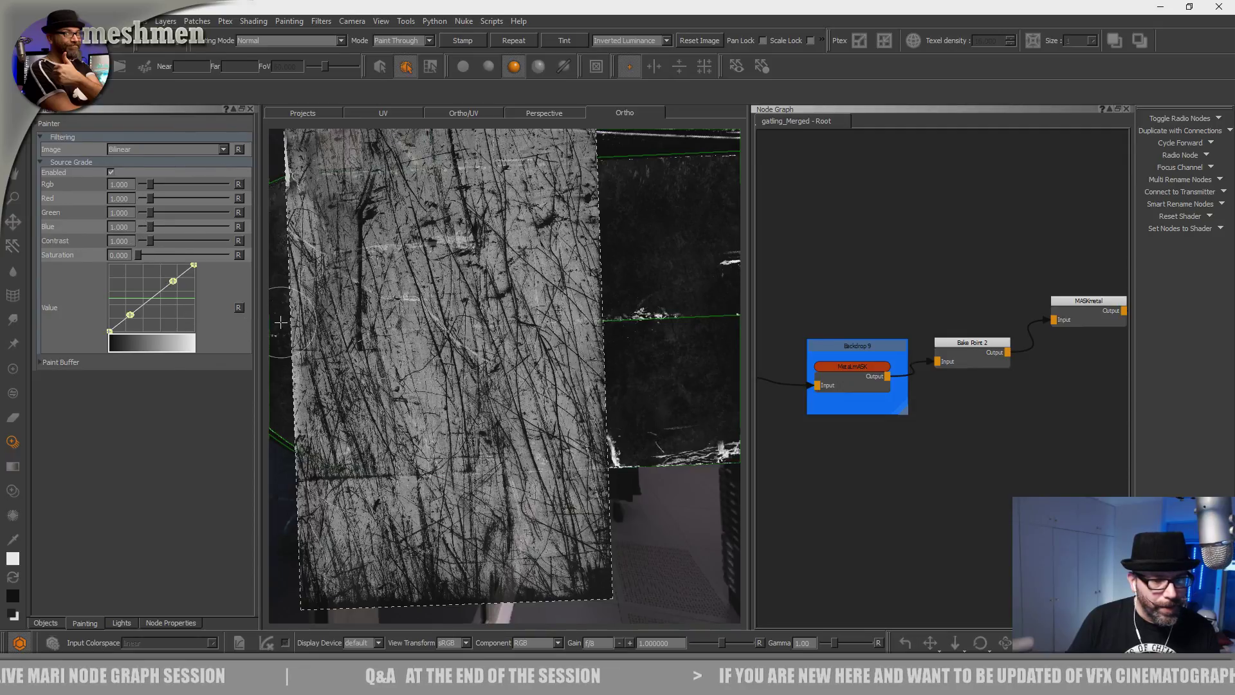
key(i)
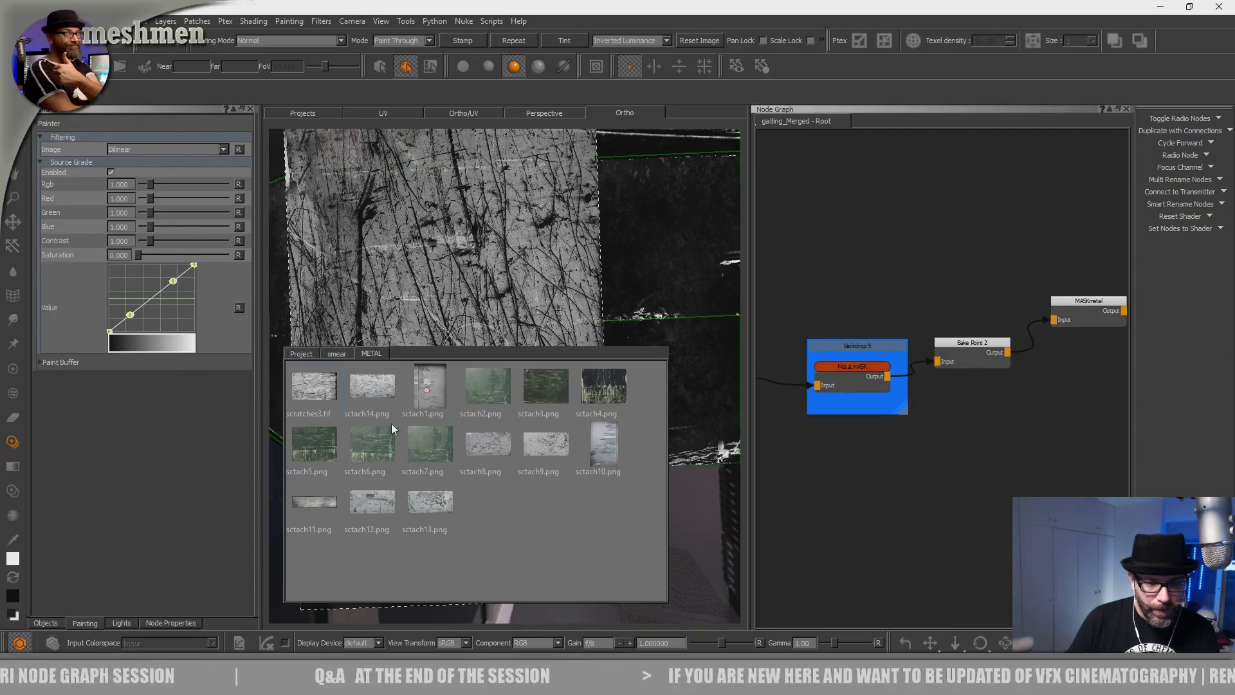
Set scratches3.tif's colourspace to linear in the image viewer.
double_click(322, 389)
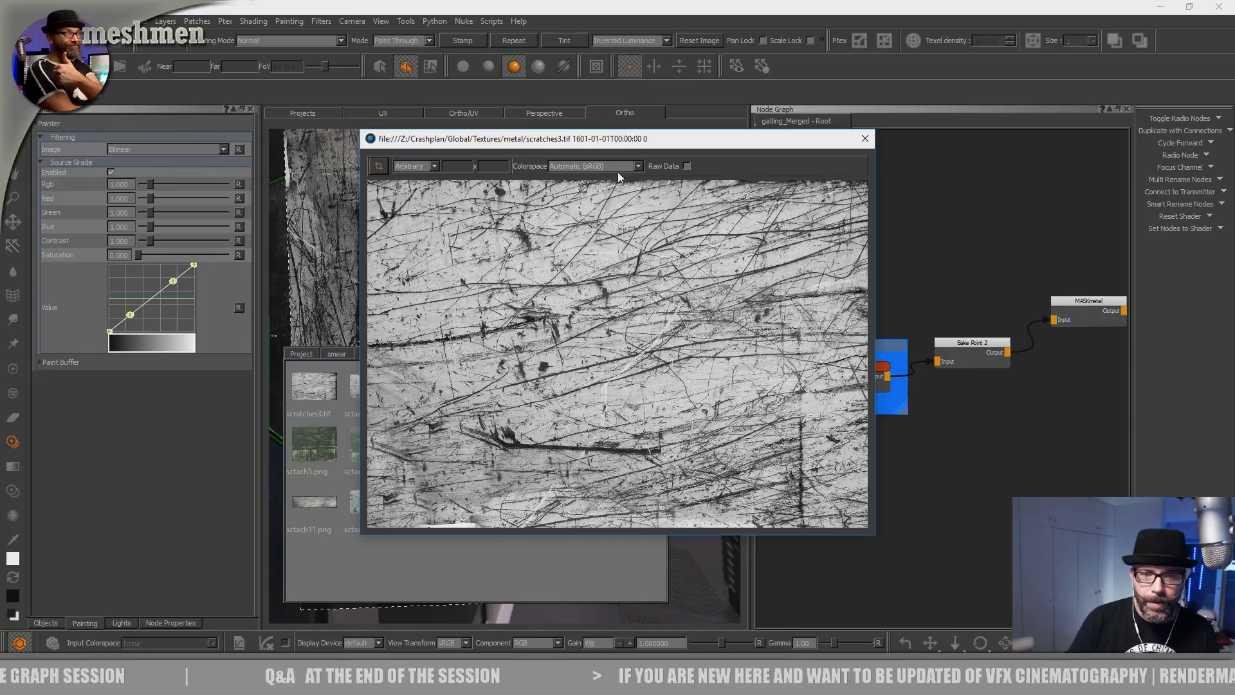
click(594, 167)
click(598, 301)
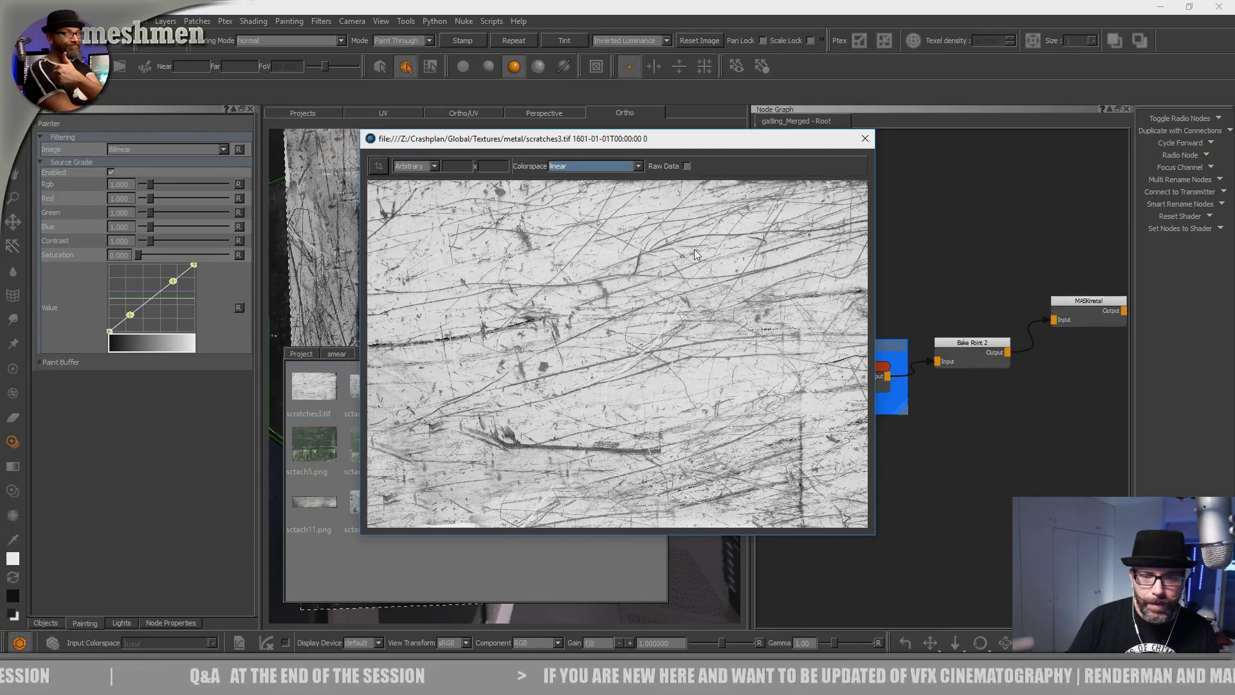
click(865, 138)
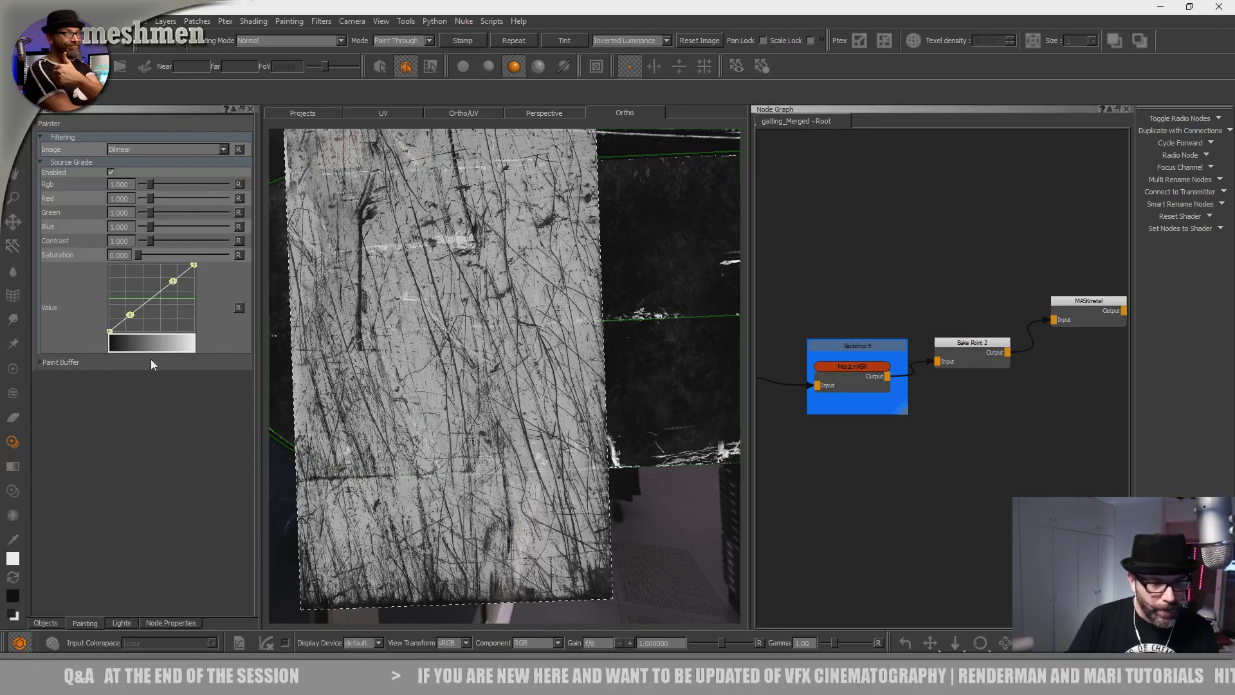
Brighten the stencil by raising its Painter Value curve, and rotate it horizontally.
drag(130, 315, 130, 320)
drag(173, 282, 159, 266)
drag(133, 320, 122, 312)
alt+drag(506, 517, 522, 514)
mouse_move(560, 511)
shift+mouse_down()
mouse_move(611, 505)
mouse_move(498, 483)
mouse_move(489, 454)
mouse_move(503, 420)
shift+mouse_up()
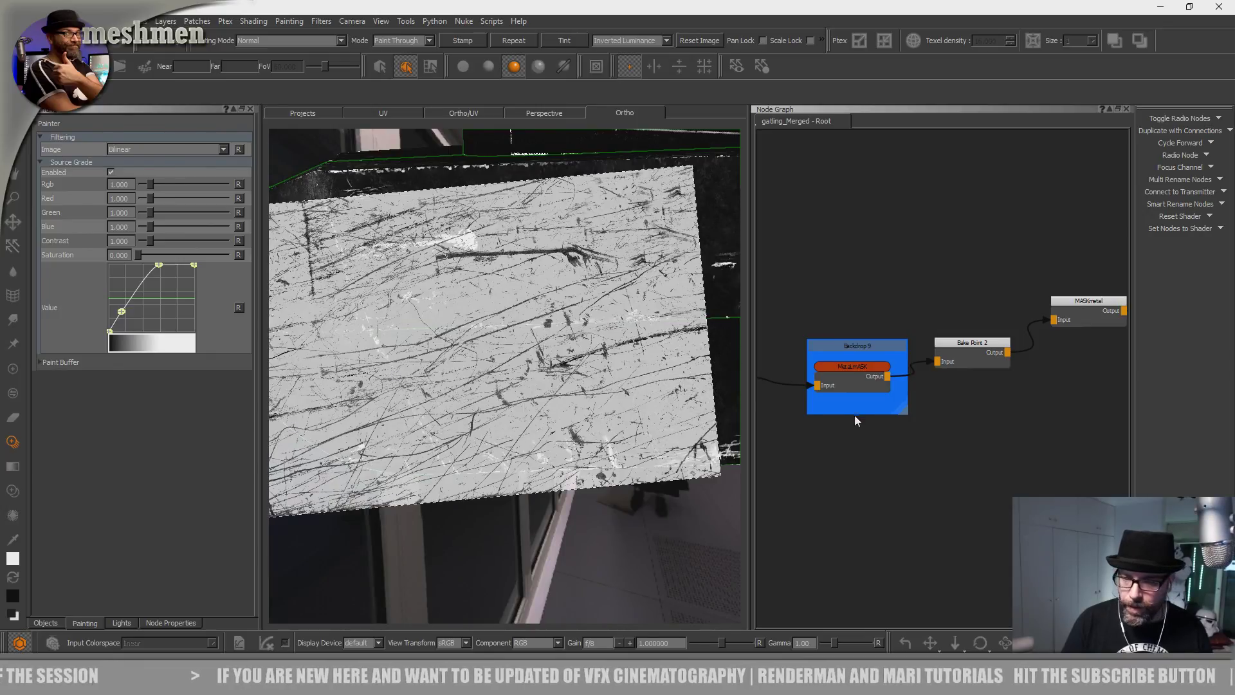
Delete the Bake Point 2 node beside Backdrop 9.
scroll(857, 417, down, 5)
middle_drag(860, 426, 958, 411)
scroll(959, 411, up, 6)
scroll(1039, 403, up, 1)
middle_drag(1039, 403, 983, 433)
click(982, 362)
key(Delete)
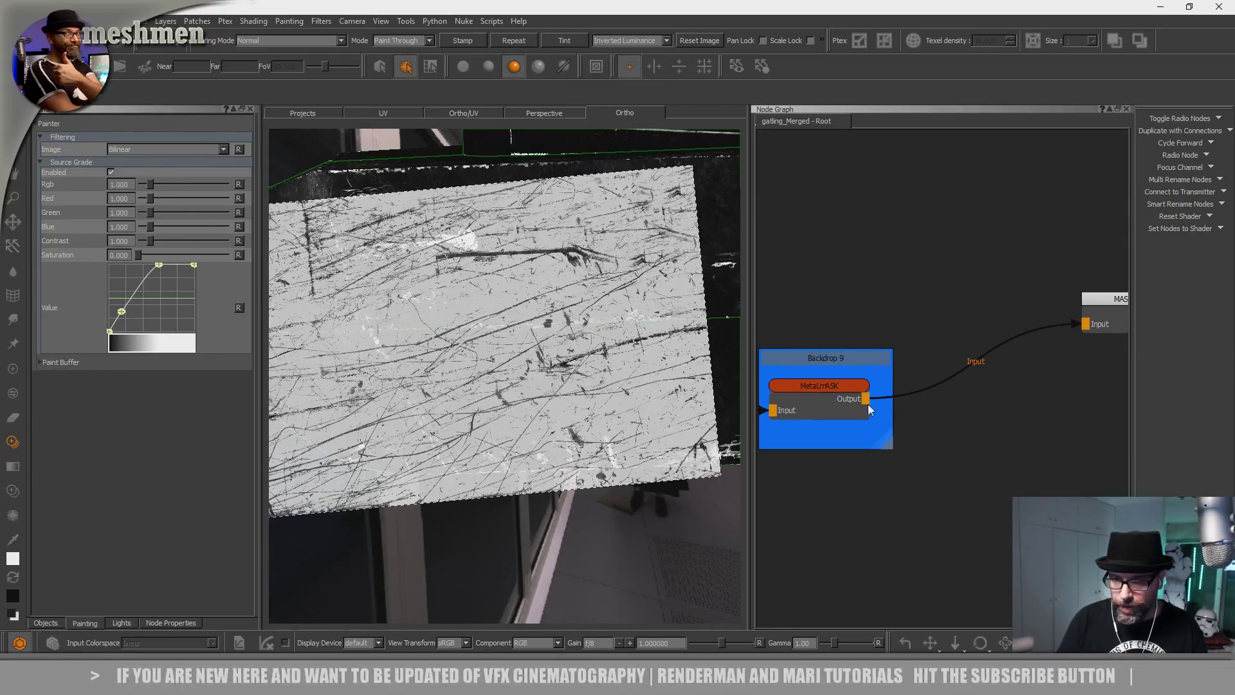
Nudge Radio Node 5 and the Add Scratches node inside the Add Scratches backdrop.
scroll(1012, 382, down, 3)
middle_drag(957, 395, 1086, 411)
click(934, 371)
middle_drag(907, 412, 1117, 404)
scroll(892, 354, down, 4)
middle_drag(921, 323, 994, 310)
scroll(870, 347, up, 5)
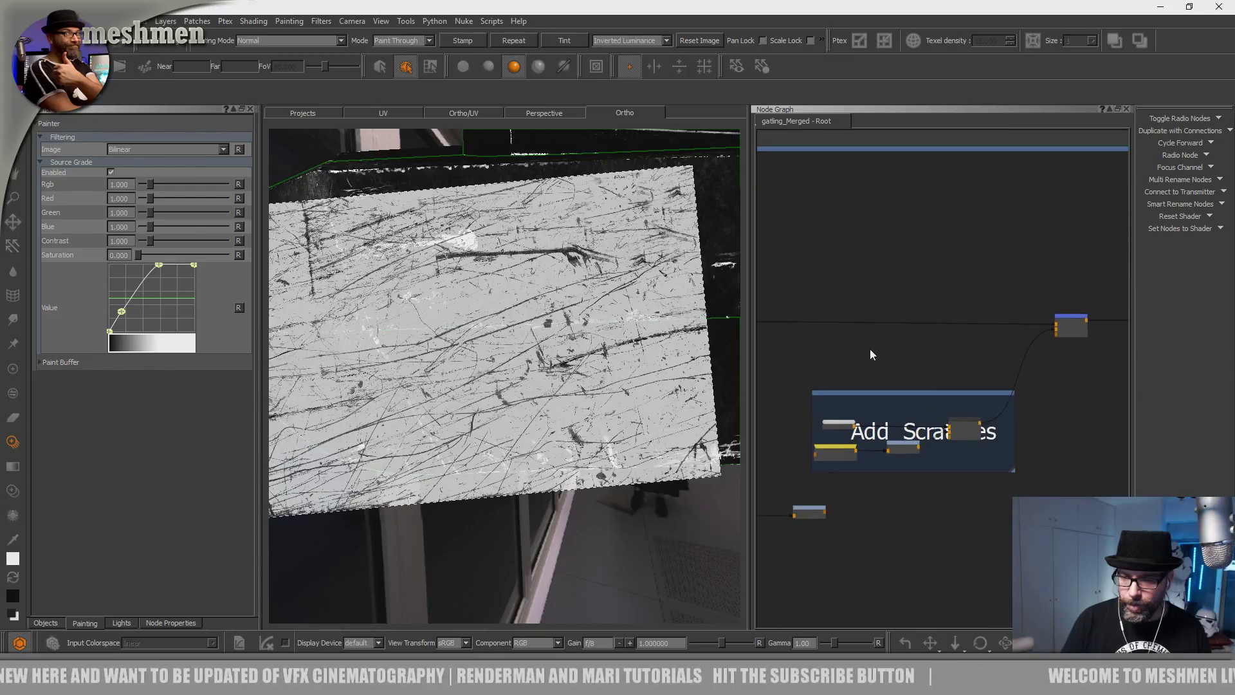
drag(855, 437, 861, 440)
drag(867, 390, 860, 388)
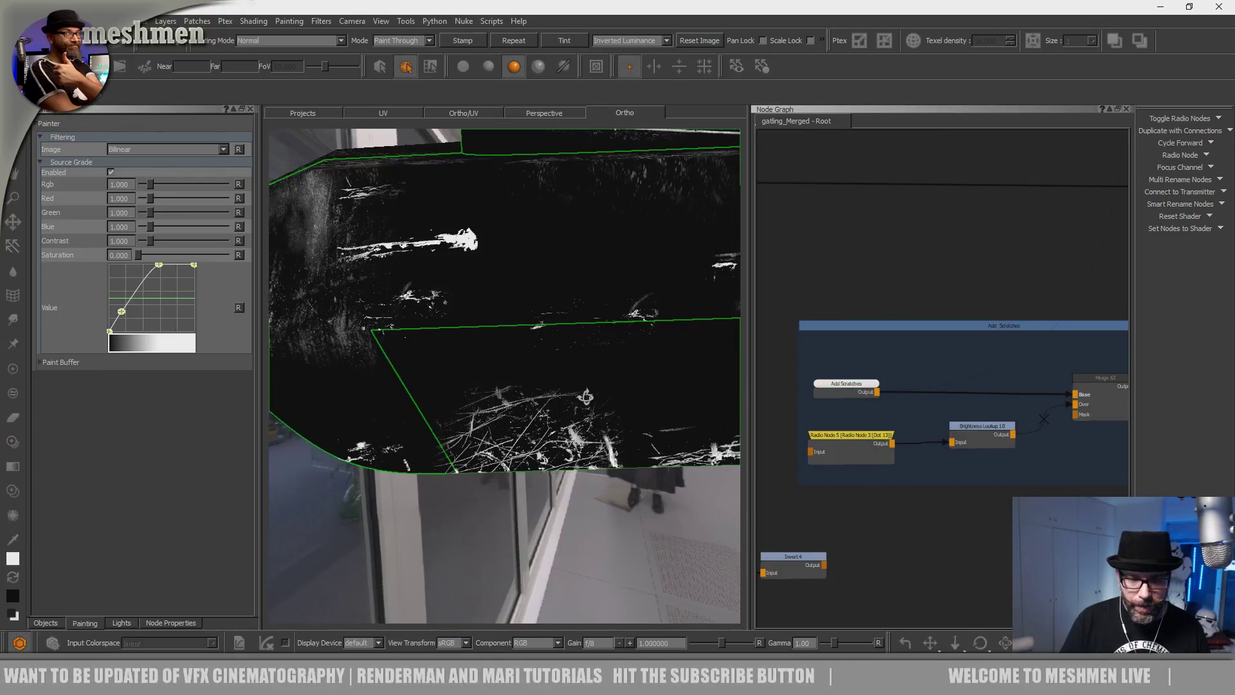
Zoom out and orbit to look down at the hull, then re-frame the node graph.
alt+right_drag(587, 399, 551, 392)
mouse_move(551, 392)
alt+mouse_down()
mouse_move(515, 418)
mouse_move(521, 391)
alt+mouse_up()
alt+right_drag(637, 334, 523, 361)
mouse_move(523, 361)
alt+mouse_down()
mouse_move(530, 408)
mouse_move(612, 411)
mouse_move(563, 391)
alt+mouse_up()
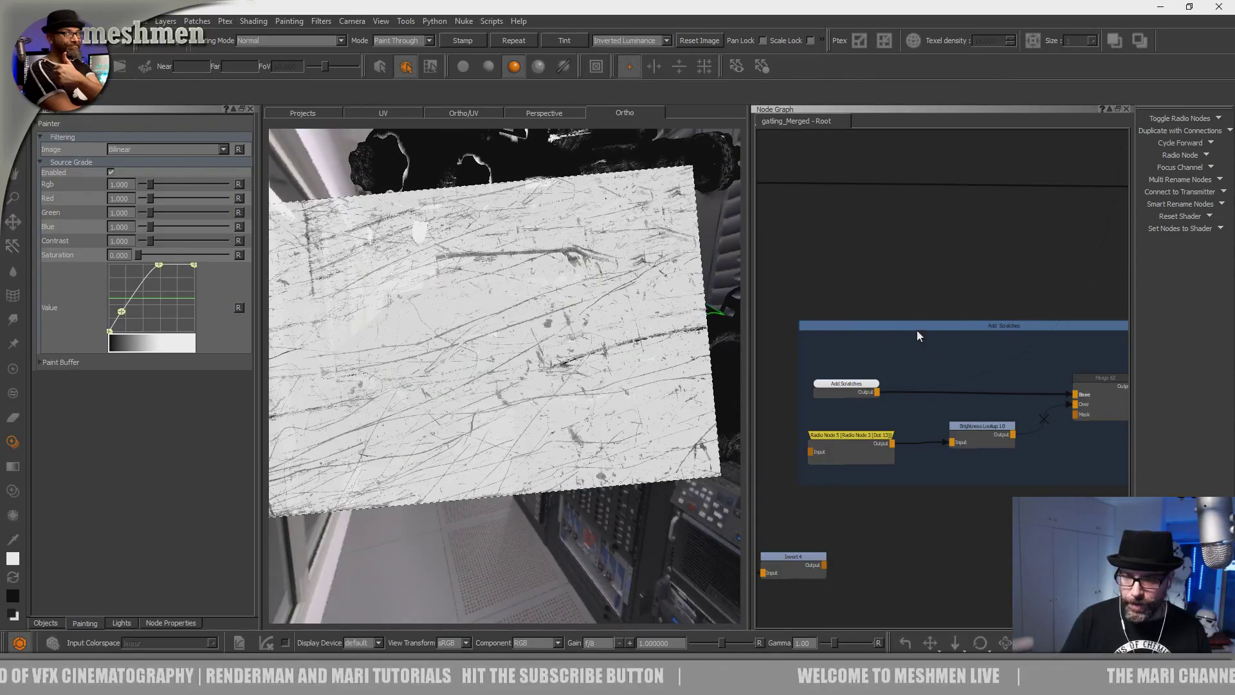
alt+drag(901, 319, 902, 324)
scroll(893, 394, down, 3)
middle_drag(894, 393, 843, 338)
scroll(844, 351, up, 1)
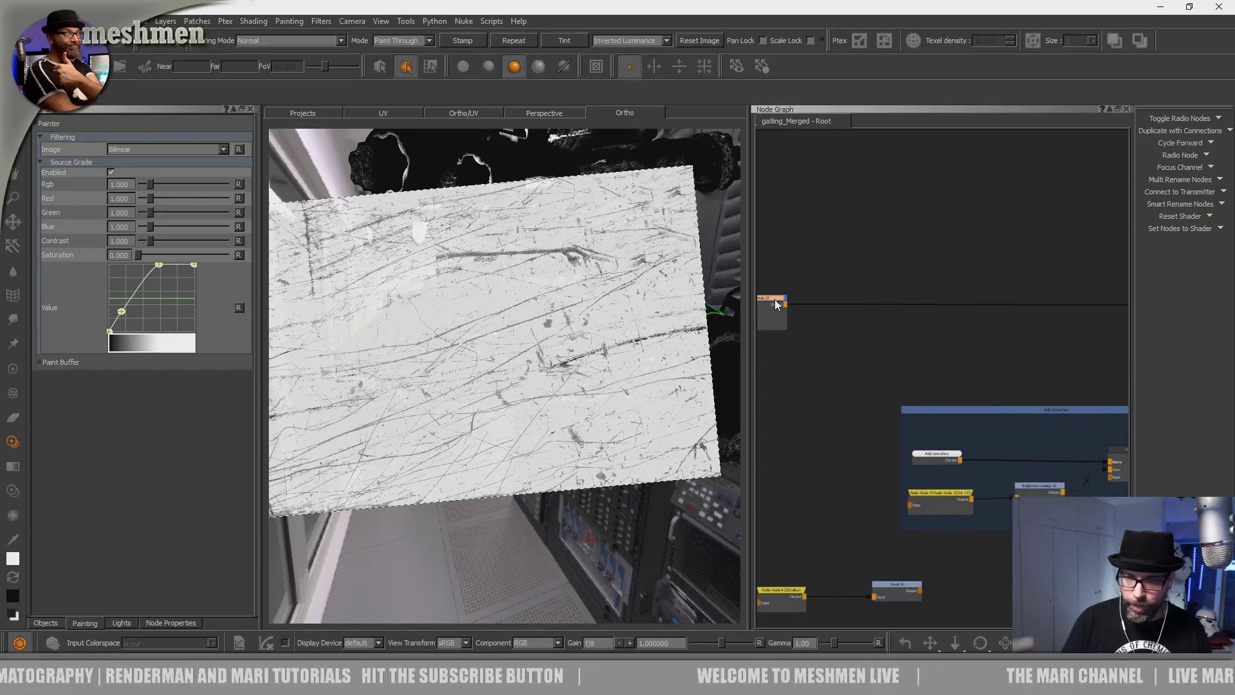
Create a 2048 x 2048, 16-bit half Bake Point node via the bake node search.
key(Tab)
text(bake)
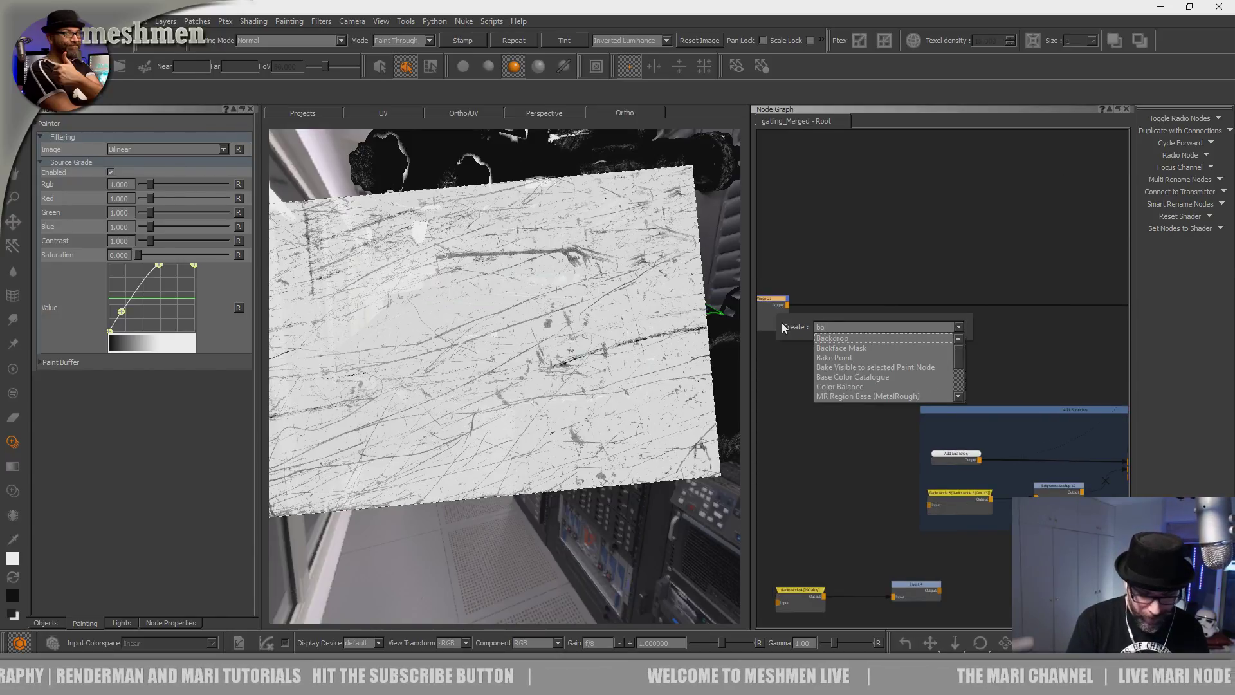
key(Down)
key(Return)
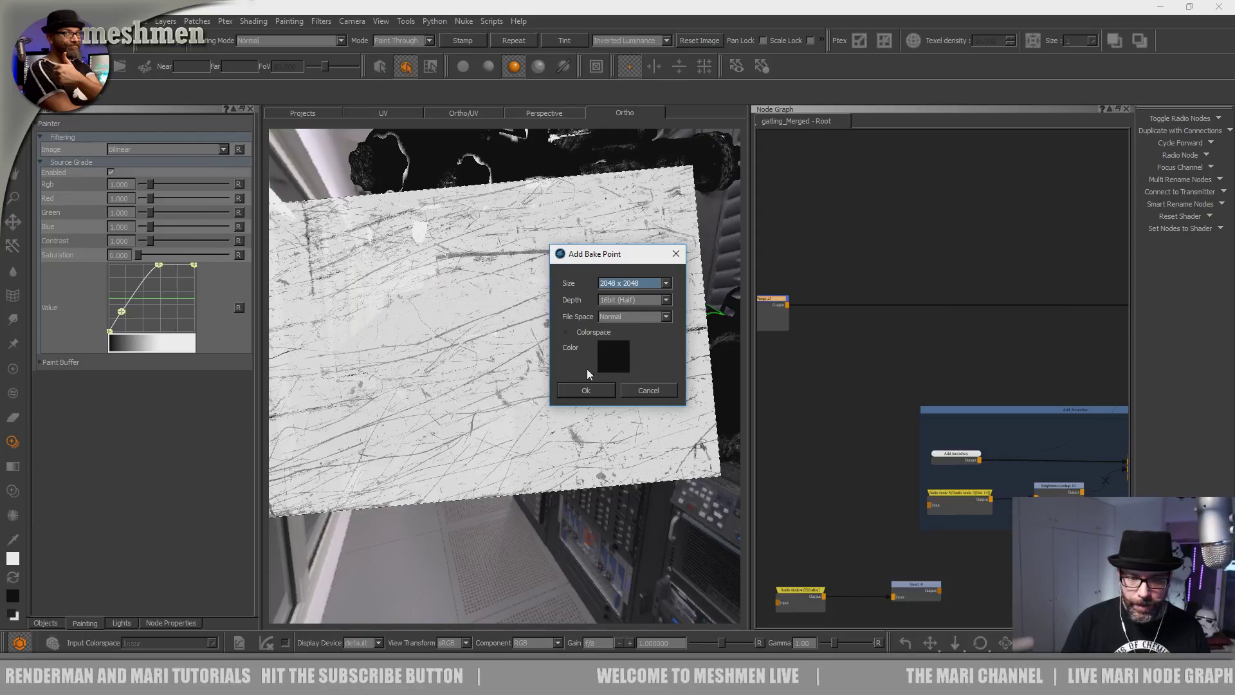
click(568, 333)
click(600, 440)
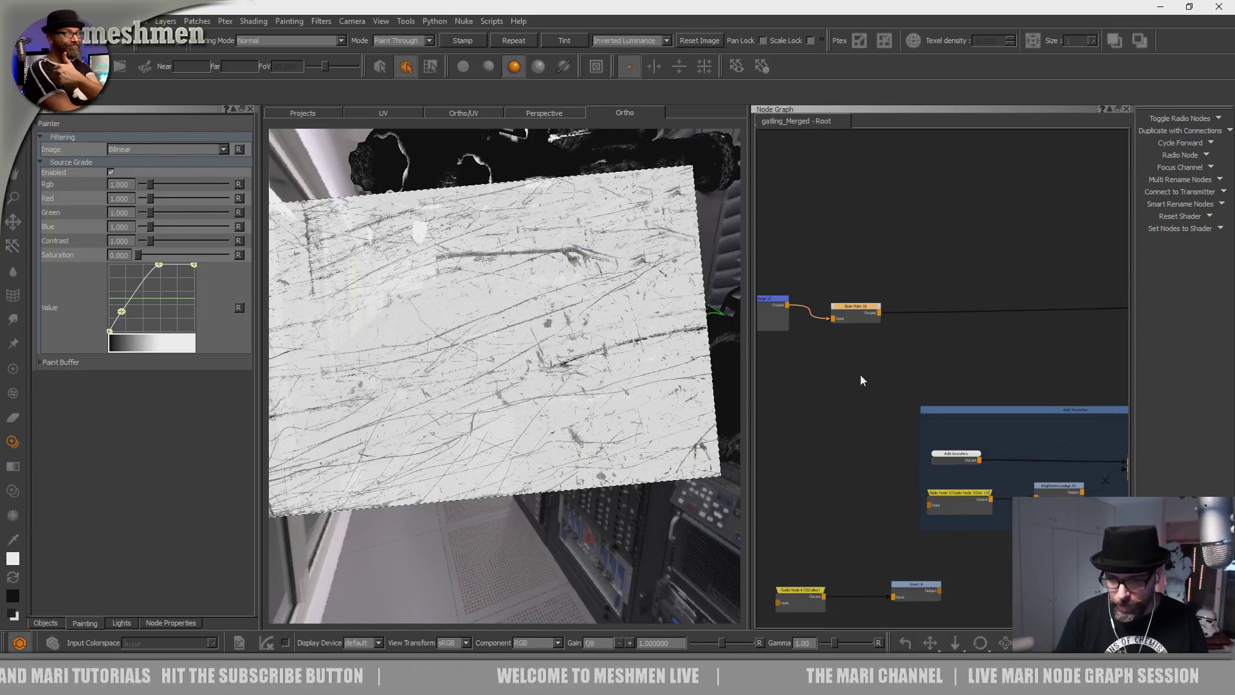
Reposition the new Bake Point 16 node and bake it.
drag(866, 322, 907, 305)
double_click(907, 305)
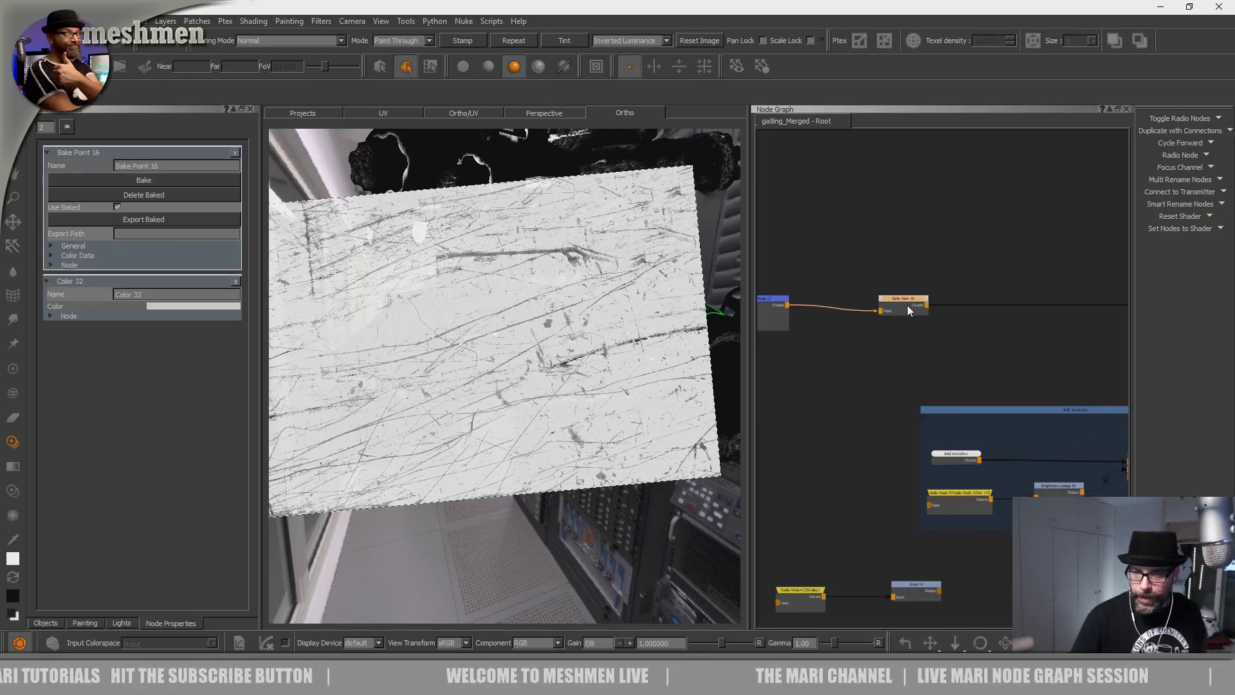
click(145, 180)
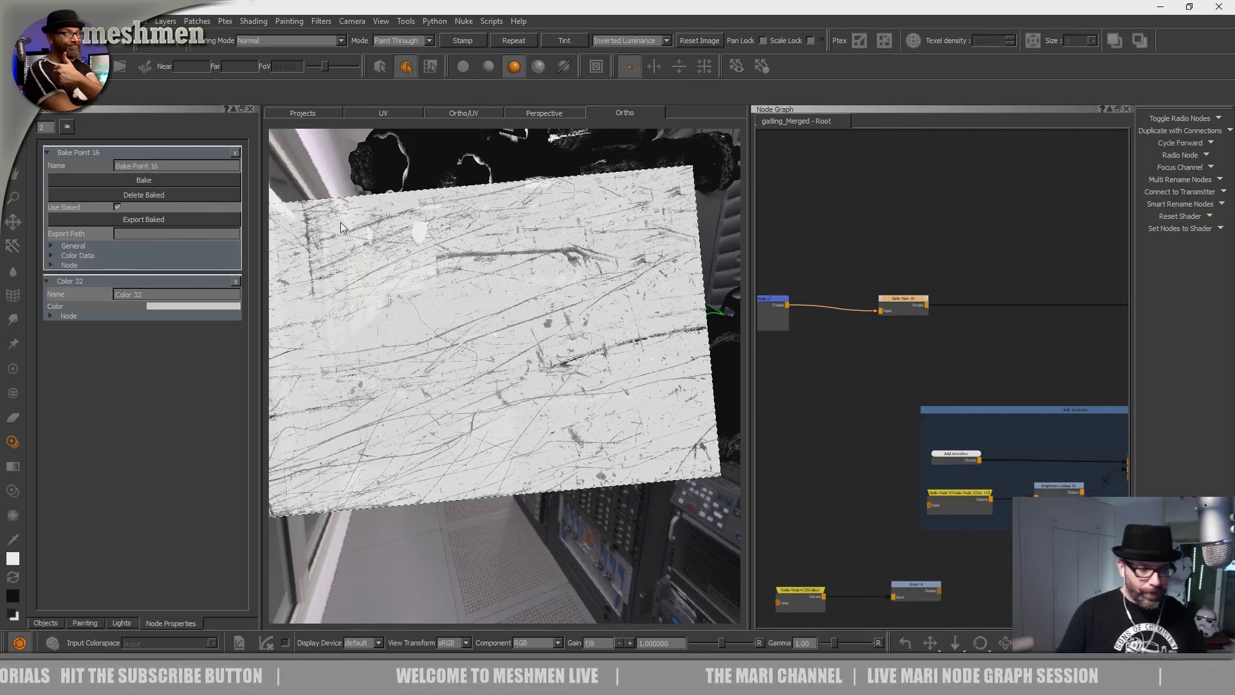
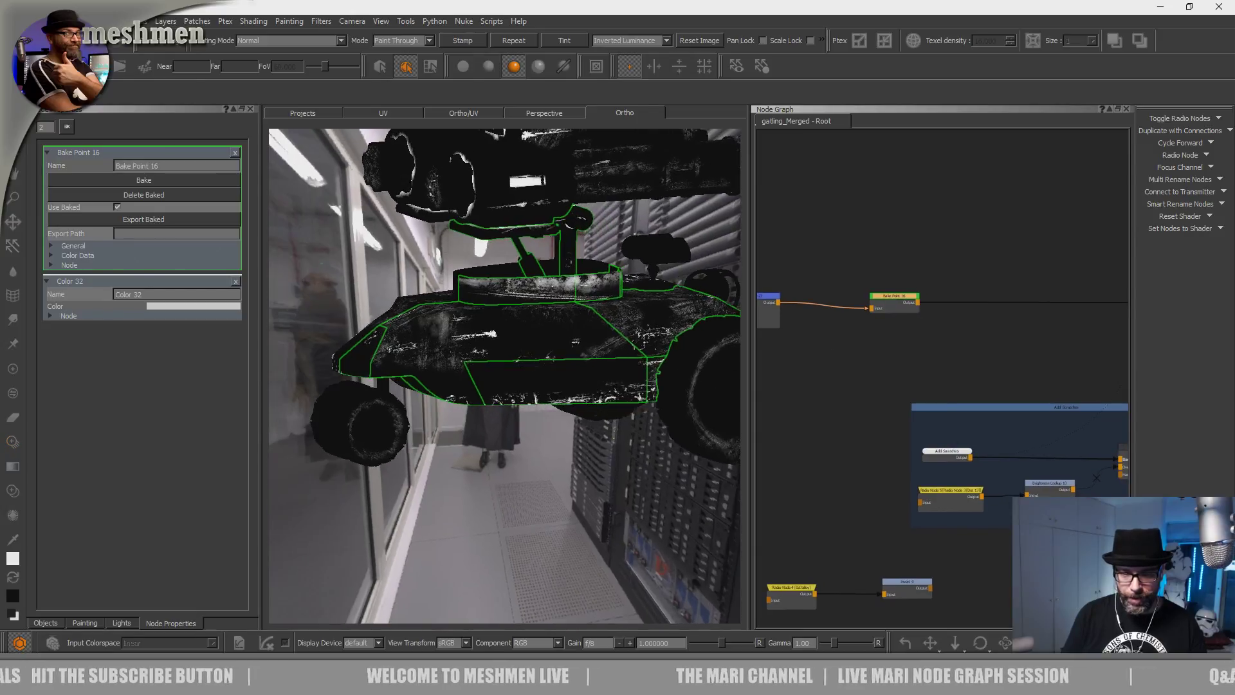
Switch to Paint Through and paint the rotated scratch image onto the hull panel.
scroll(679, 371, up, 5)
scroll(559, 408, up, 3)
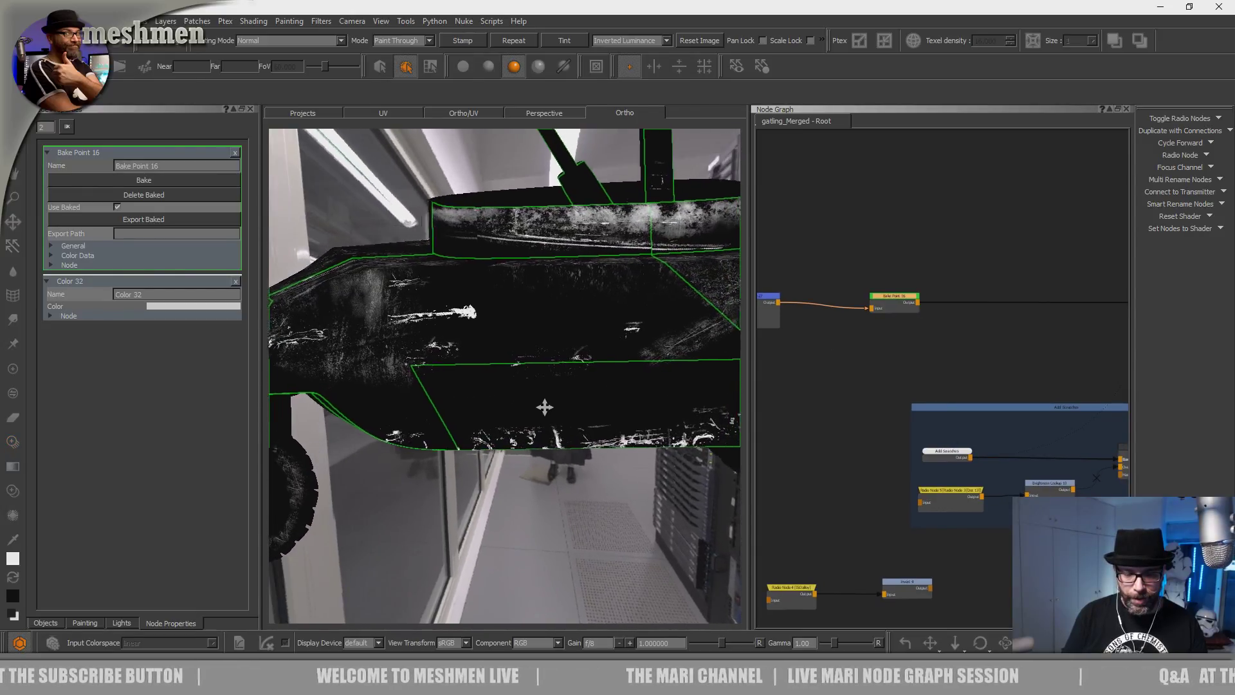
key(t)
mouse_move(529, 500)
alt+mouse_down()
mouse_move(532, 449)
mouse_move(586, 440)
alt+mouse_up()
mouse_move(748, 372)
mouse_down()
mouse_move(706, 376)
mouse_move(719, 379)
mouse_up()
mouse_move(553, 451)
alt+mouse_down()
mouse_move(564, 460)
mouse_move(578, 436)
mouse_move(608, 448)
mouse_move(556, 433)
alt+mouse_up()
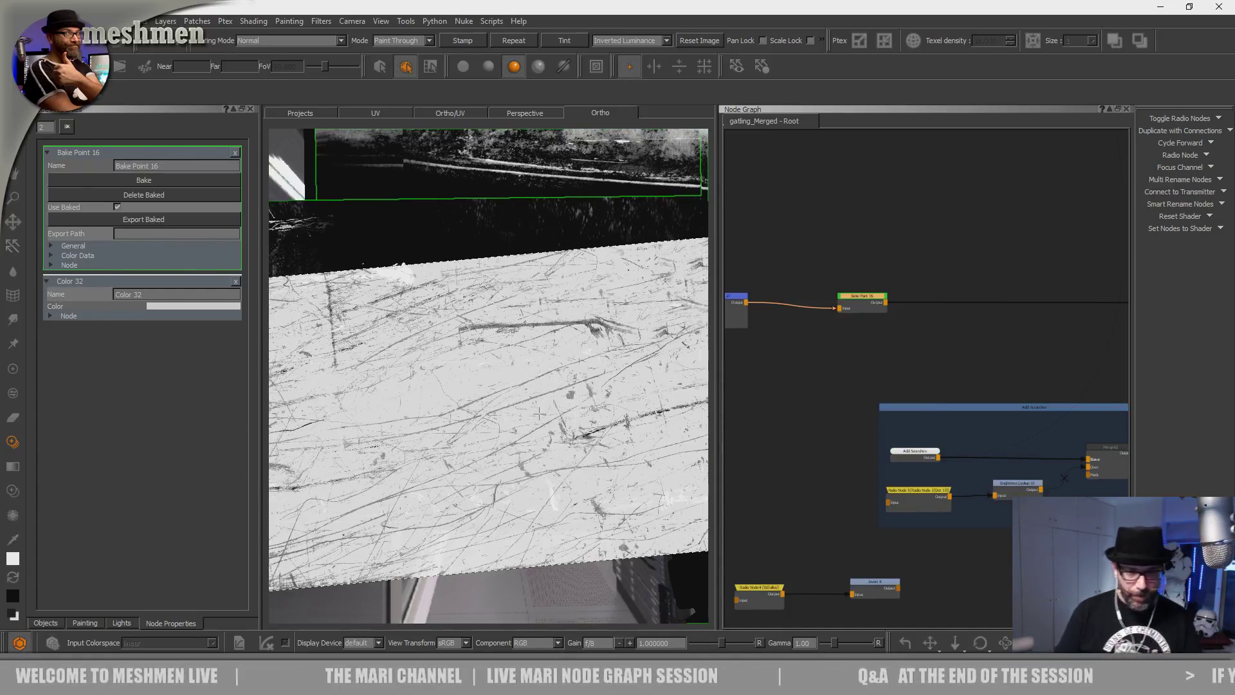
ctrl+drag(554, 433, 535, 446)
drag(418, 434, 579, 413)
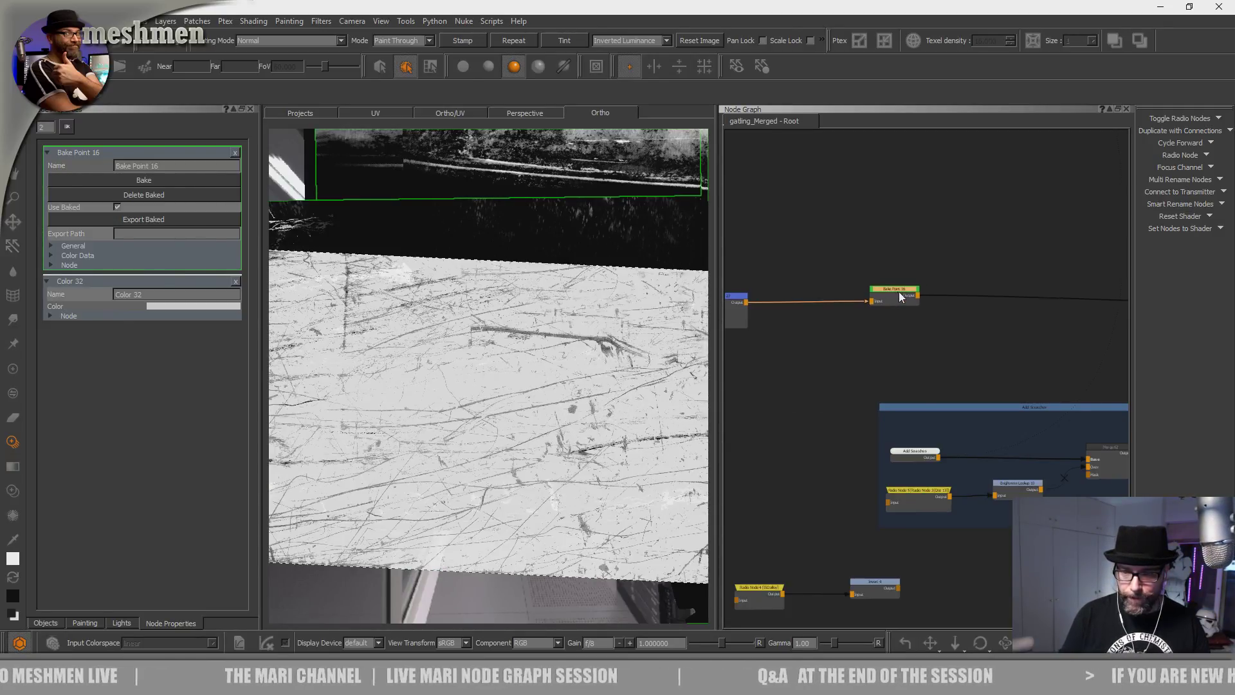
Deselect Bake Point 16 and show the Add Scratches node's properties in the Node Graph.
scroll(922, 322, down, 1)
middle_drag(1041, 379, 918, 369)
click(917, 371)
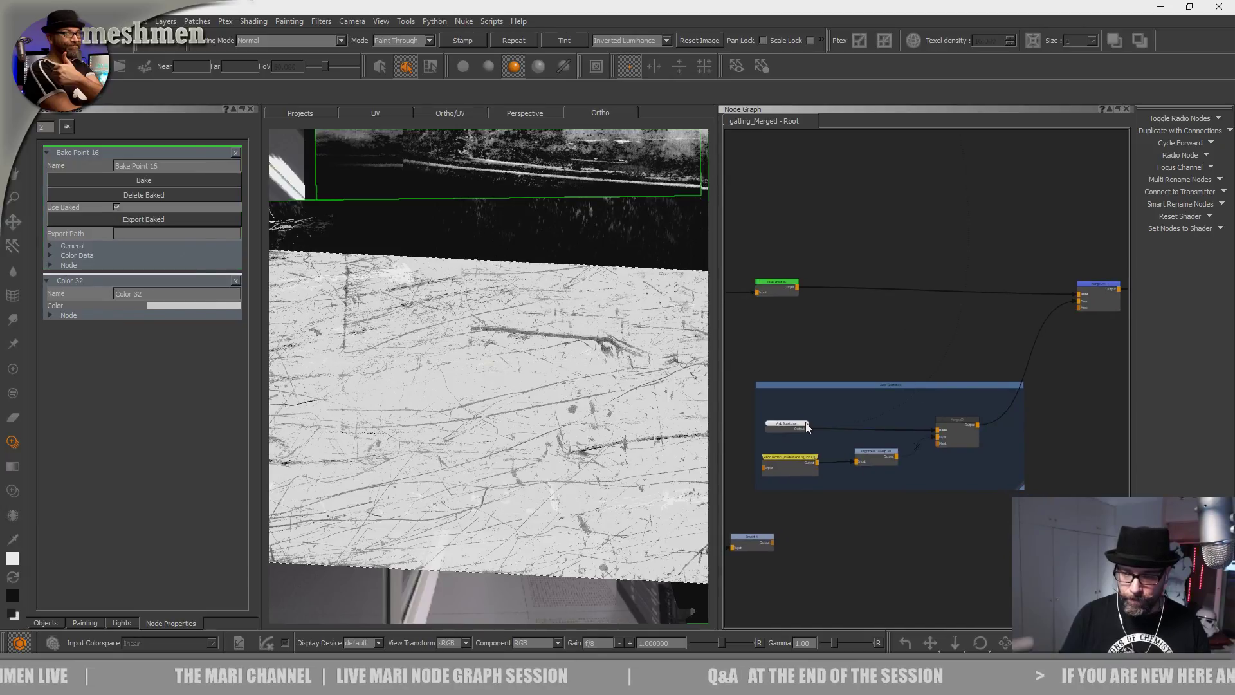
click(793, 427)
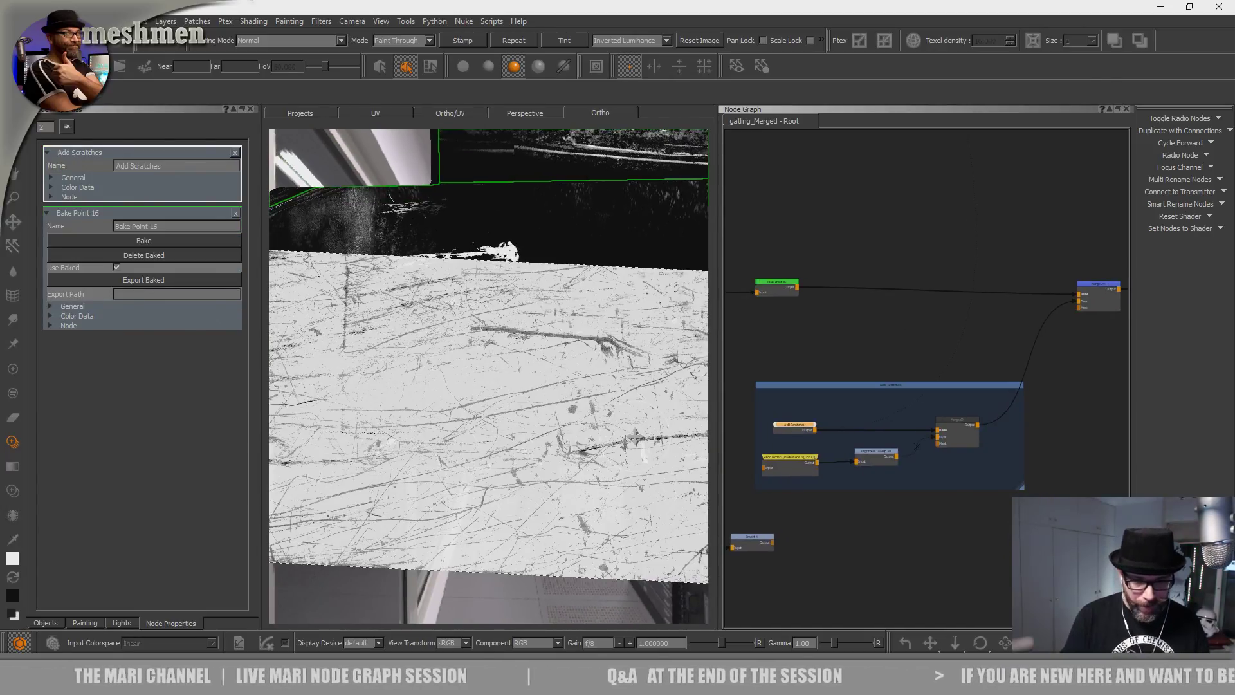
Zoom in on the lower body panel and move the scratch image down and right over it.
alt+middle_drag(636, 437, 678, 430)
alt+right_drag(678, 430, 479, 397)
alt+middle_drag(480, 397, 590, 401)
shift+drag(501, 494, 513, 527)
alt+middle_drag(512, 527, 403, 550)
alt+right_drag(404, 550, 550, 426)
alt+middle_drag(550, 425, 427, 454)
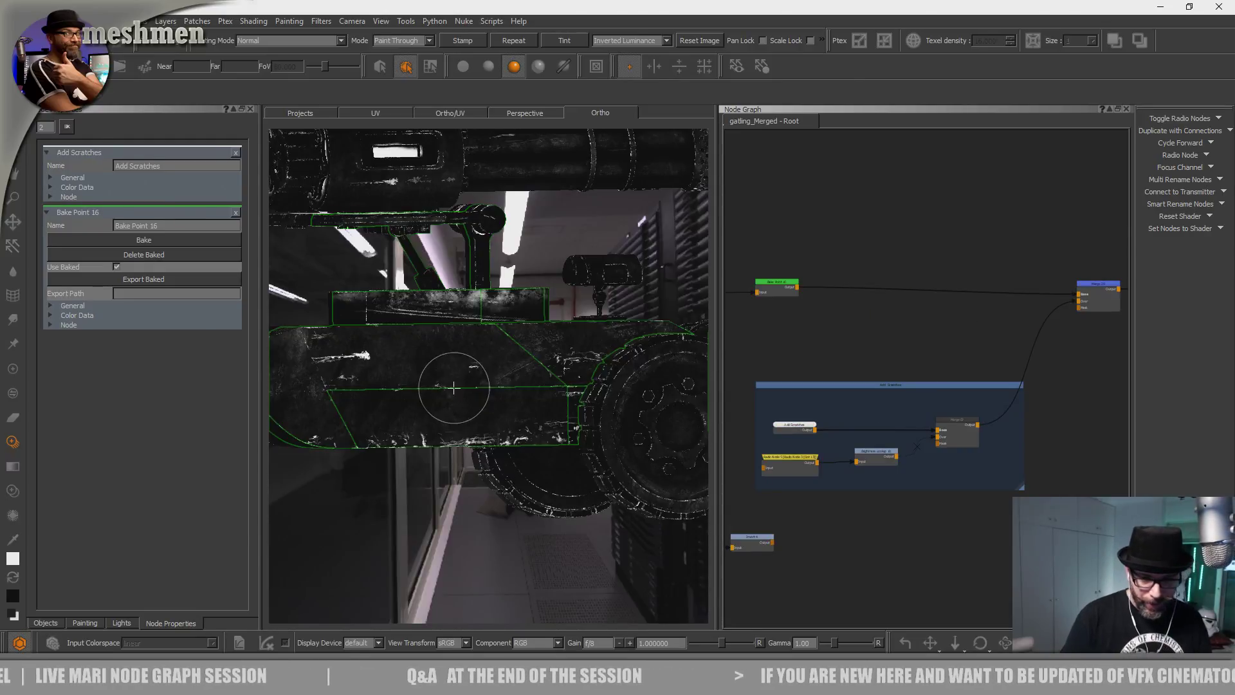
alt+middle_drag(455, 388, 601, 416)
alt+right_drag(601, 416, 513, 383)
alt+drag(512, 383, 549, 405)
alt+right_drag(549, 405, 540, 416)
mouse_move(541, 416)
alt+mouse_down()
mouse_move(471, 474)
mouse_move(545, 441)
mouse_move(504, 466)
alt+mouse_up()
alt+right_drag(504, 466, 455, 457)
mouse_move(455, 458)
alt+mouse_down()
mouse_move(527, 471)
mouse_move(534, 546)
alt+mouse_up()
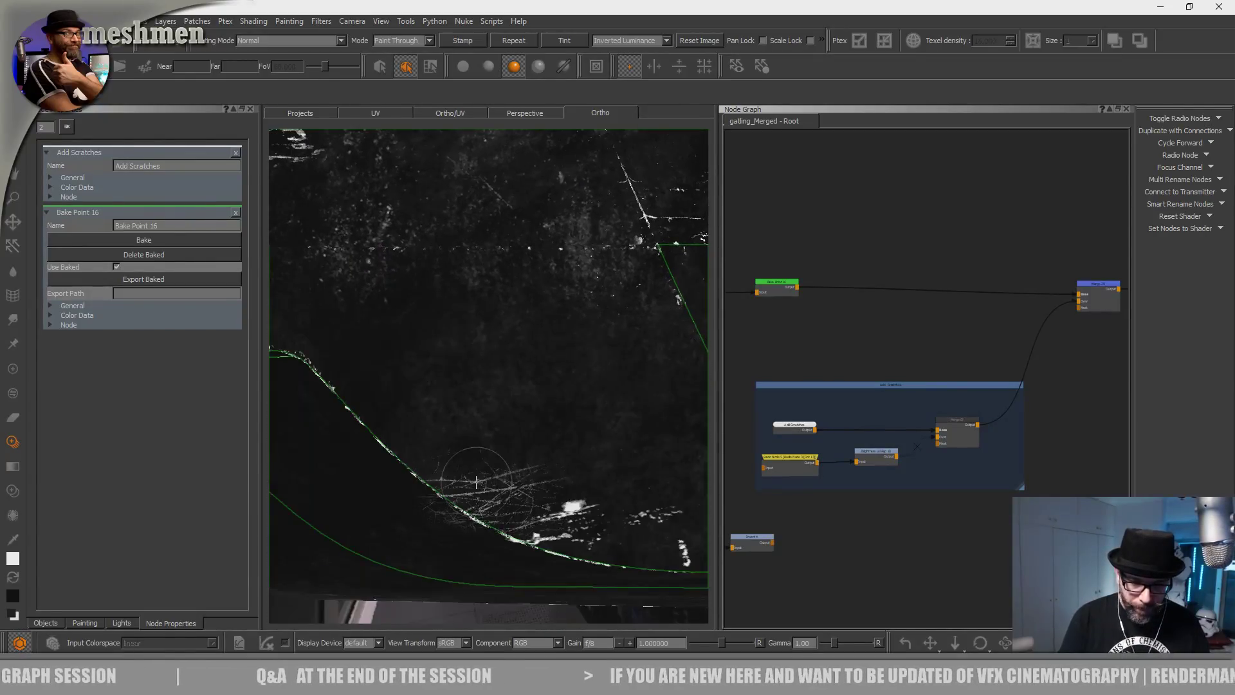
Widen the 3D viewport and follow the scratched panel edge with the scratch preview shown.
key(apostrophe)
key(apostrophe)
key(apostrophe)
drag(716, 369, 1057, 344)
key(apostrophe)
alt+middle_drag(671, 394, 583, 367)
alt+right_drag(589, 395, 569, 394)
alt+middle_drag(643, 393, 450, 334)
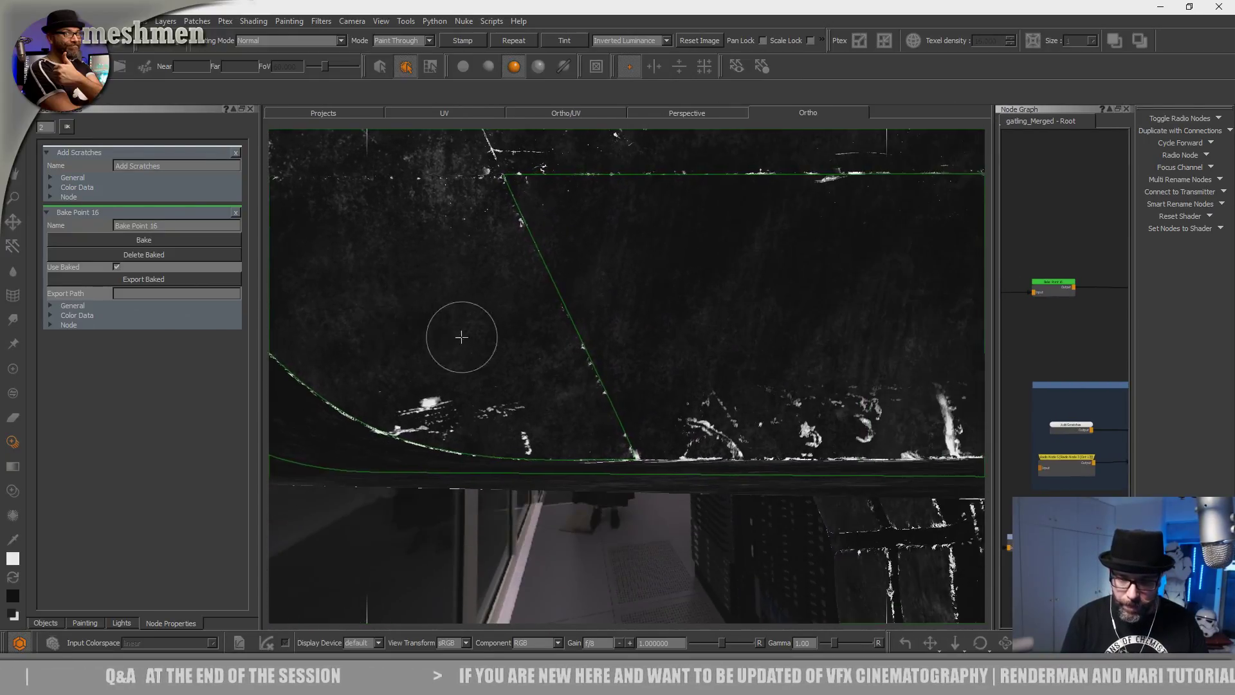
alt+right_drag(449, 334, 524, 403)
alt+drag(523, 403, 596, 411)
alt+middle_drag(597, 411, 532, 430)
alt+right_drag(533, 429, 494, 498)
alt+drag(494, 499, 502, 479)
alt+middle_drag(513, 481, 513, 508)
key(apostrophe)
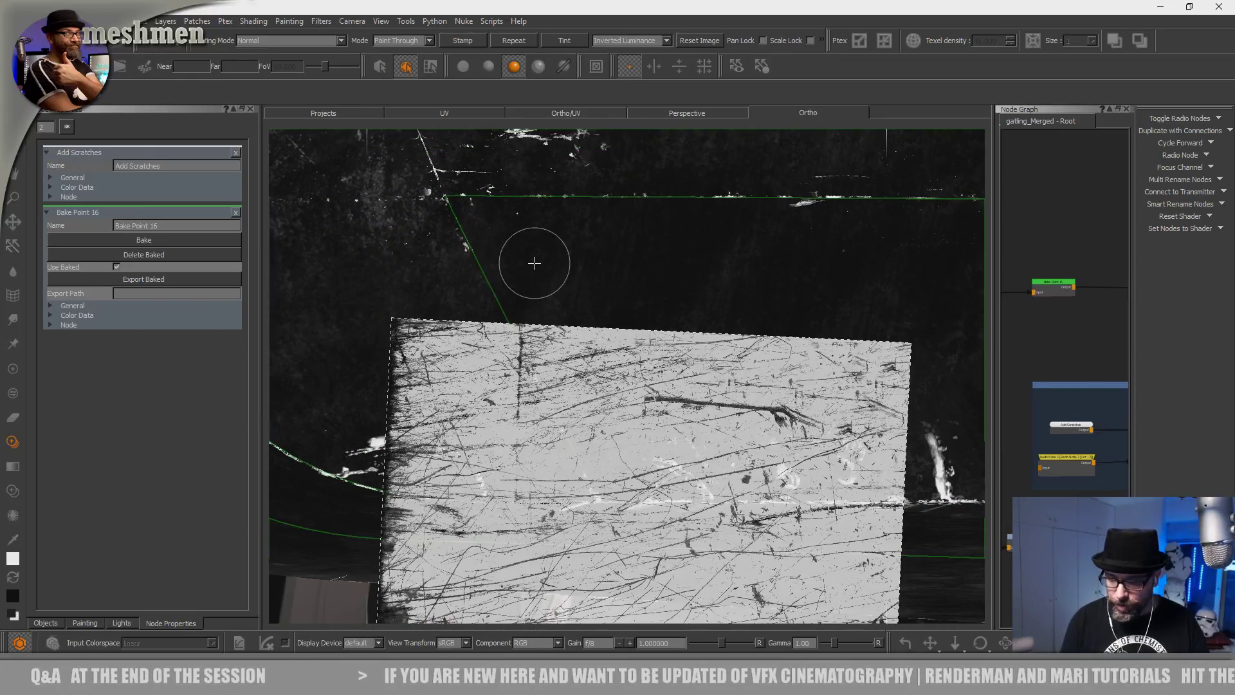
Hide and then restore the Painting palette from the toolbar's palette list.
right_click(894, 20)
click(920, 206)
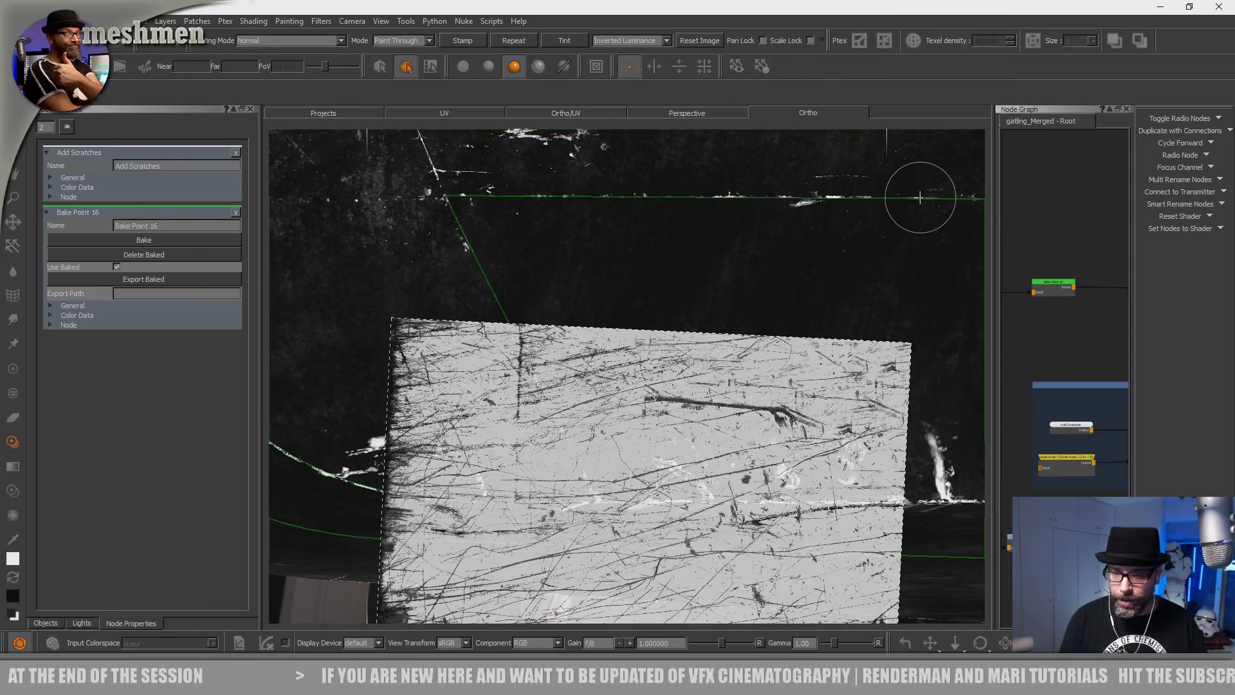
right_click(938, 21)
click(975, 209)
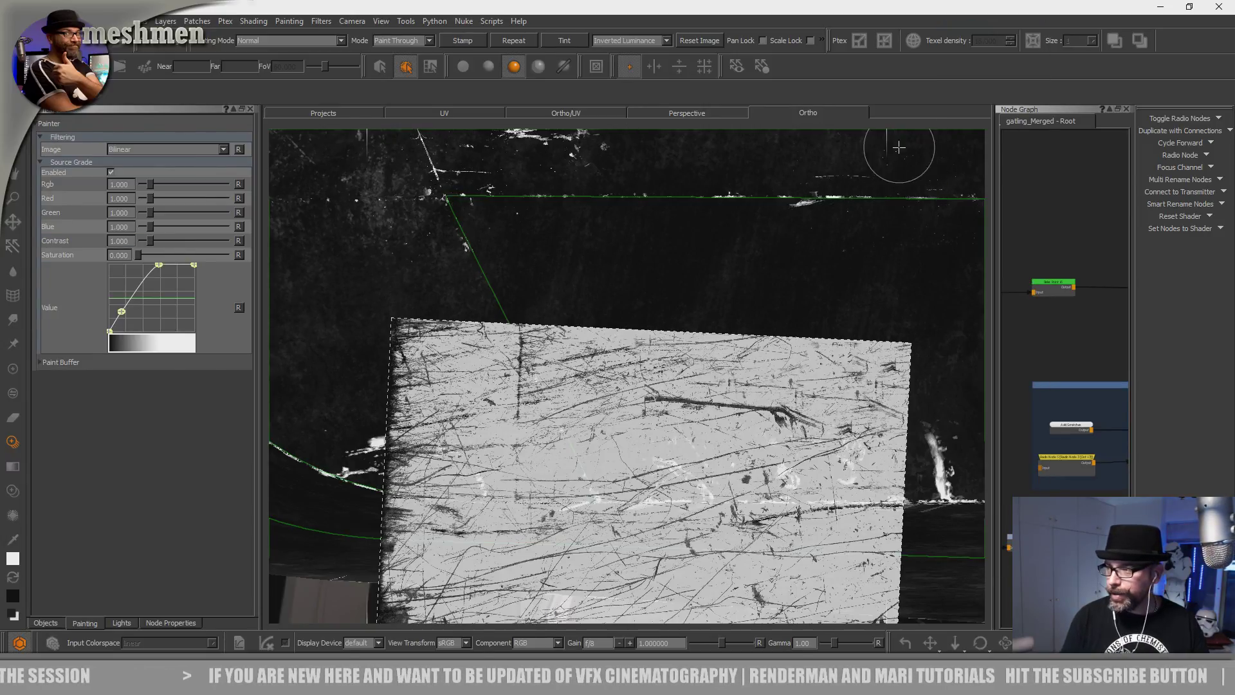
Paint a projected scratch and white test strokes on the hull, then undo them.
alt+drag(398, 176, 461, 246)
mouse_move(652, 285)
alt+right_down()
mouse_move(414, 237)
mouse_move(637, 284)
mouse_move(642, 298)
alt+right_up()
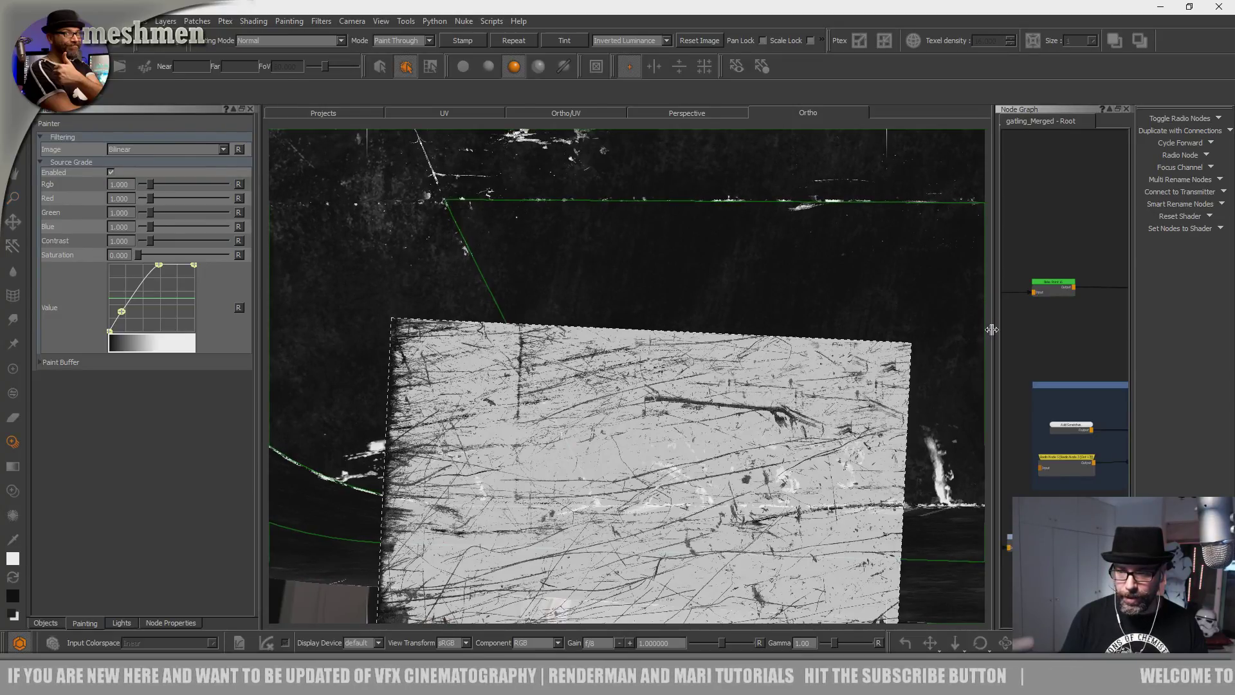
mouse_move(991, 329)
mouse_down()
mouse_move(621, 348)
mouse_move(1008, 380)
mouse_move(833, 382)
mouse_move(993, 384)
mouse_up()
shift+drag(812, 410, 735, 424)
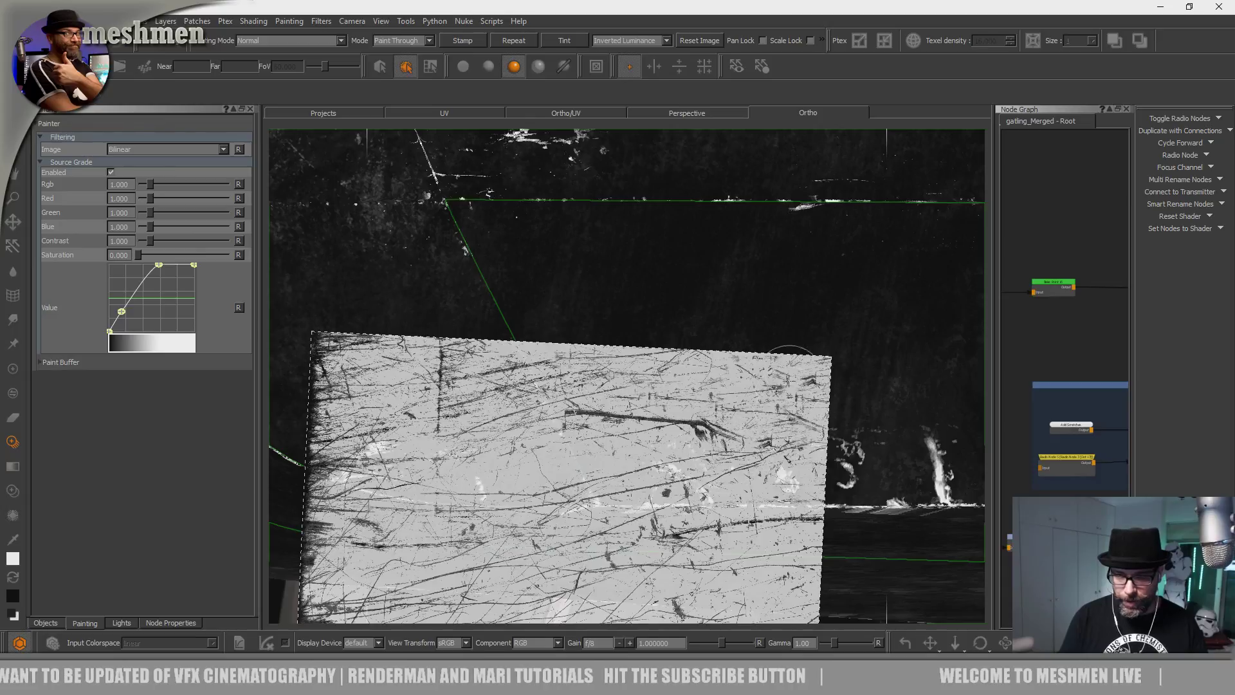
drag(766, 326, 767, 357)
key(p)
mouse_move(690, 324)
mouse_down()
mouse_move(852, 317)
mouse_move(967, 350)
mouse_move(686, 349)
mouse_move(907, 253)
mouse_move(298, 270)
mouse_move(887, 347)
mouse_move(386, 402)
mouse_move(367, 450)
mouse_move(888, 466)
mouse_move(367, 494)
mouse_up()
key(ctrl+z)
key(ctrl+z)
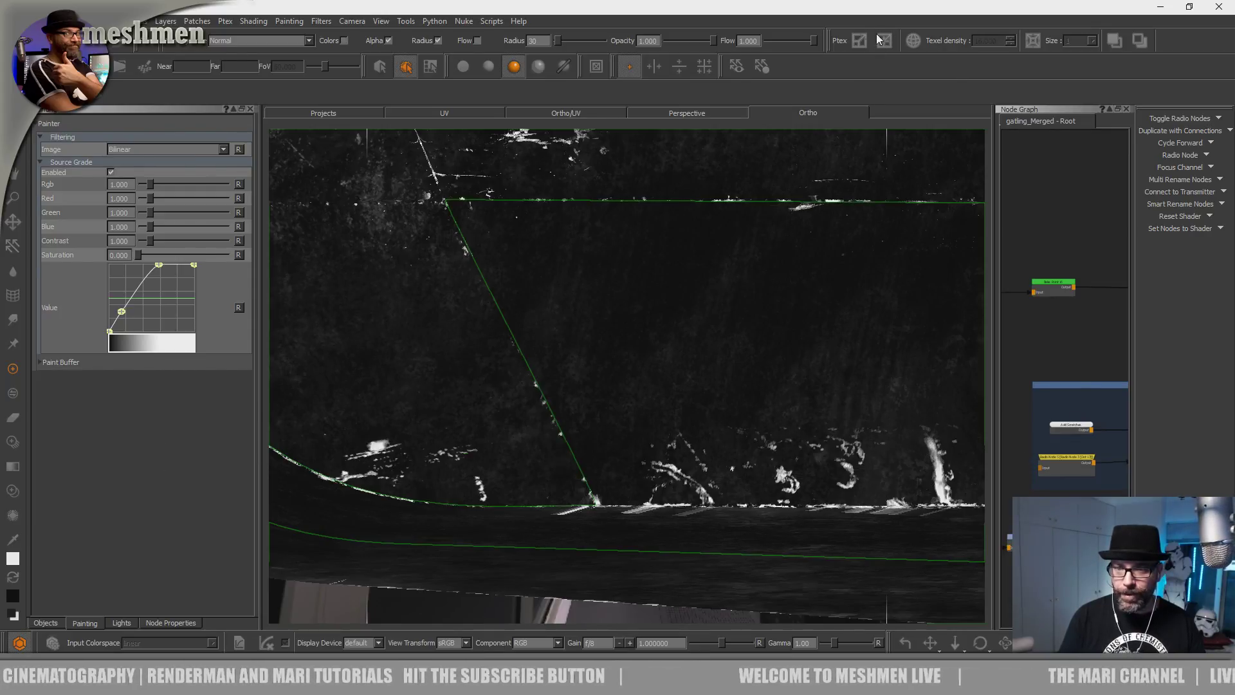
Toggle the Painting palette again and expand Paint Buffer settings (16 bit Half, 2048 x 2048).
right_click(899, 26)
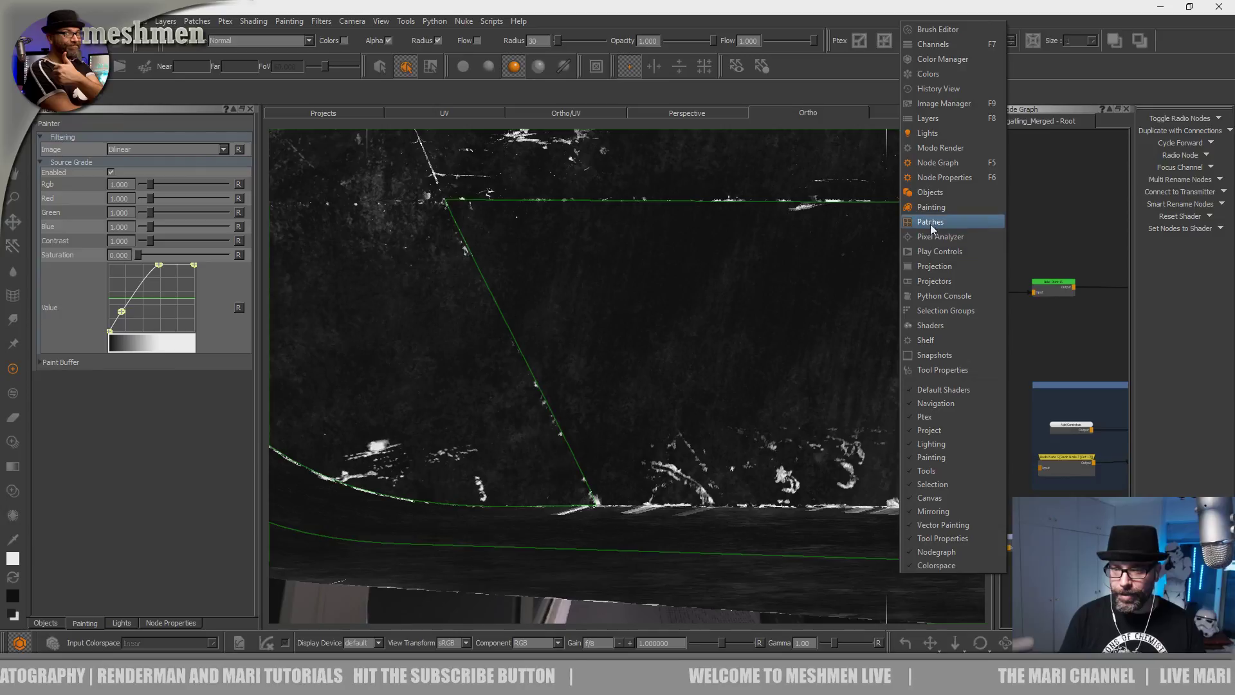
click(72, 114)
mouse_move(989, 182)
mouse_down()
mouse_move(881, 202)
mouse_move(977, 199)
mouse_up()
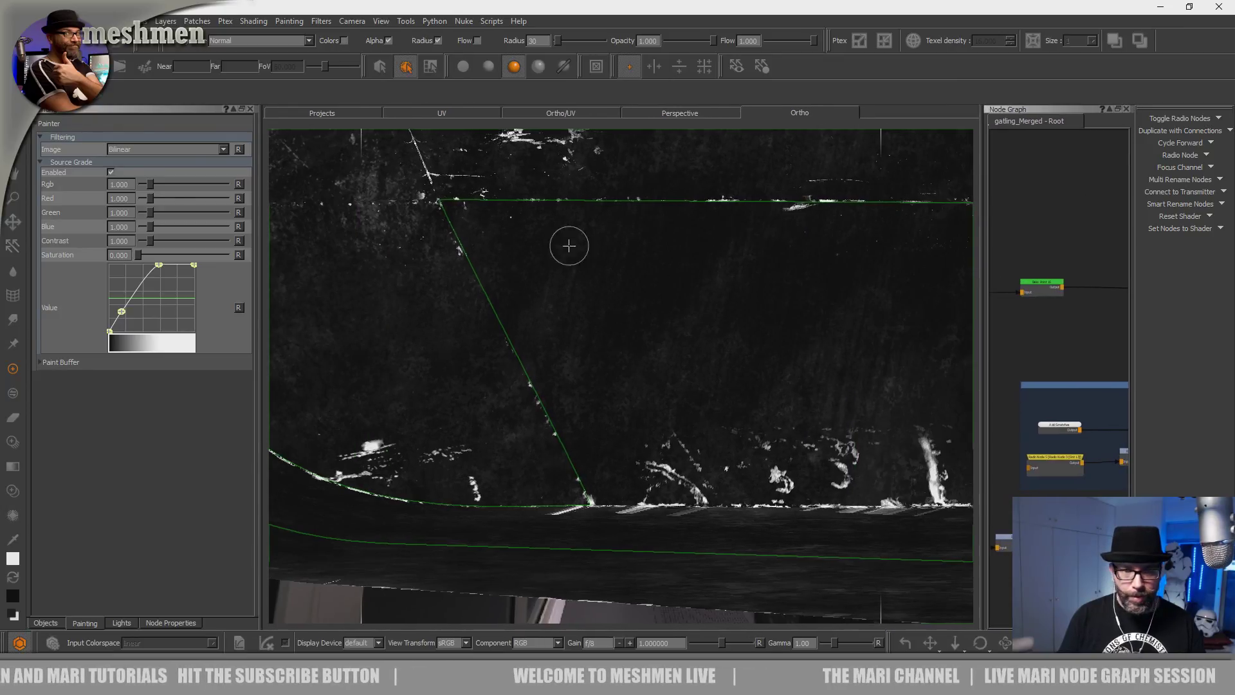
right_click(809, 30)
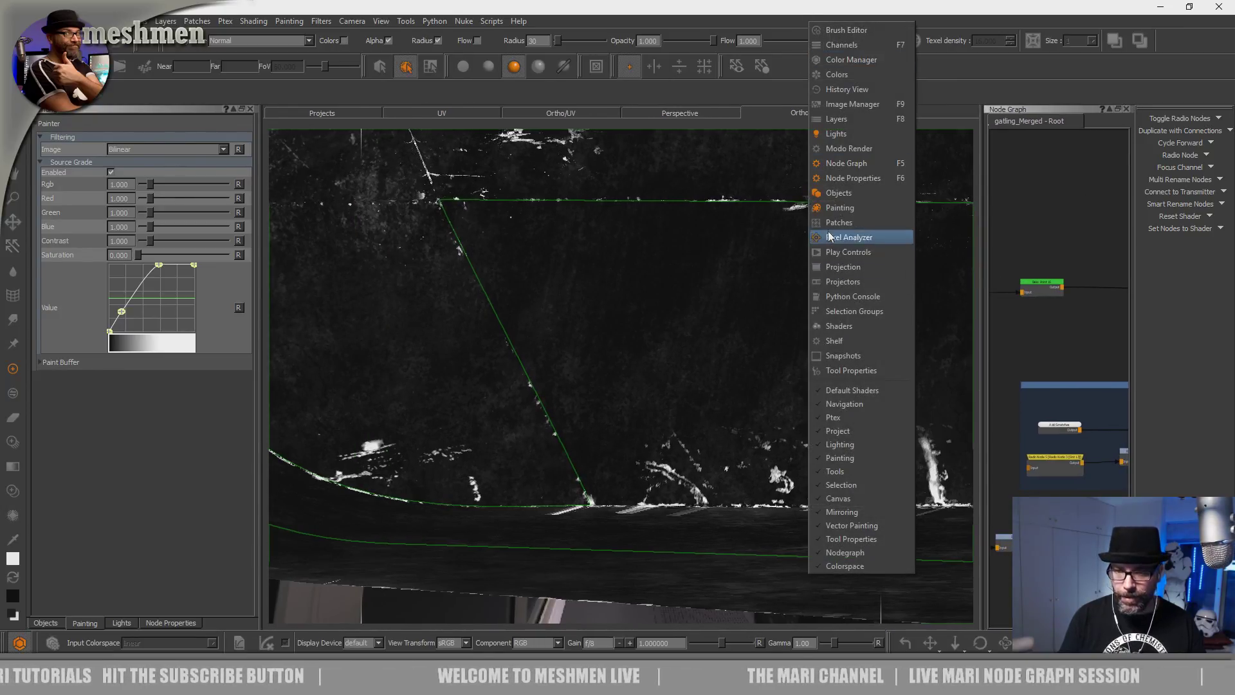
click(836, 211)
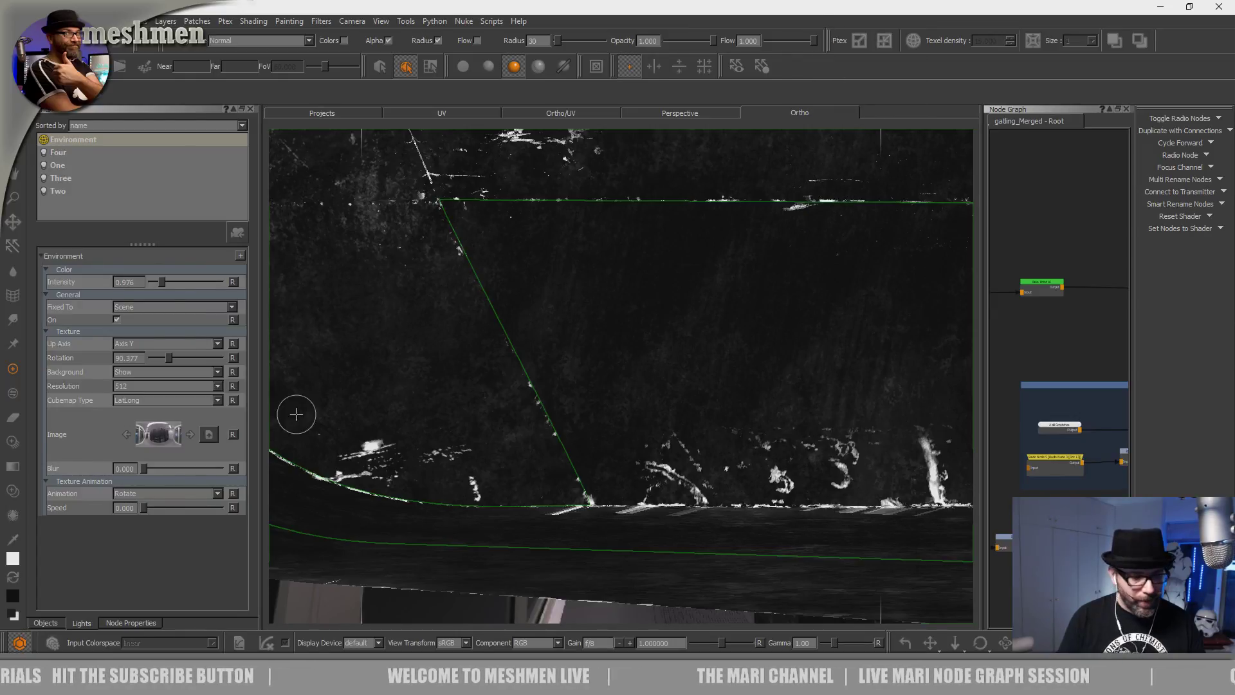
right_click(777, 25)
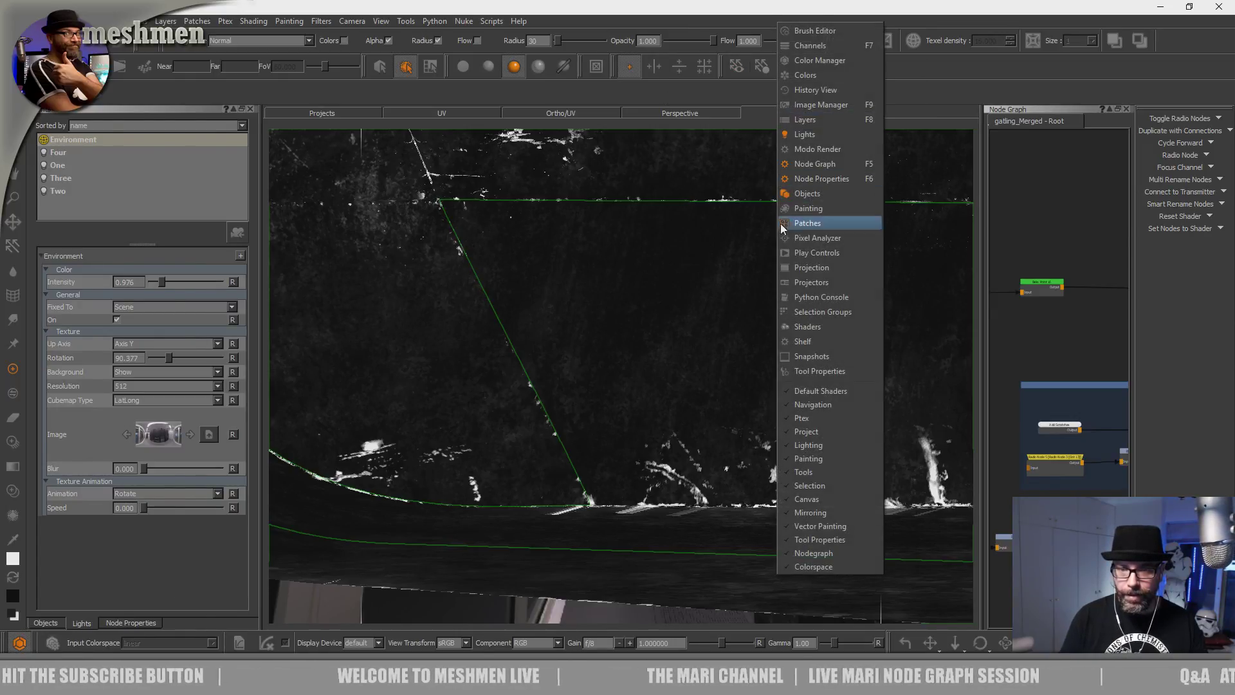
click(830, 220)
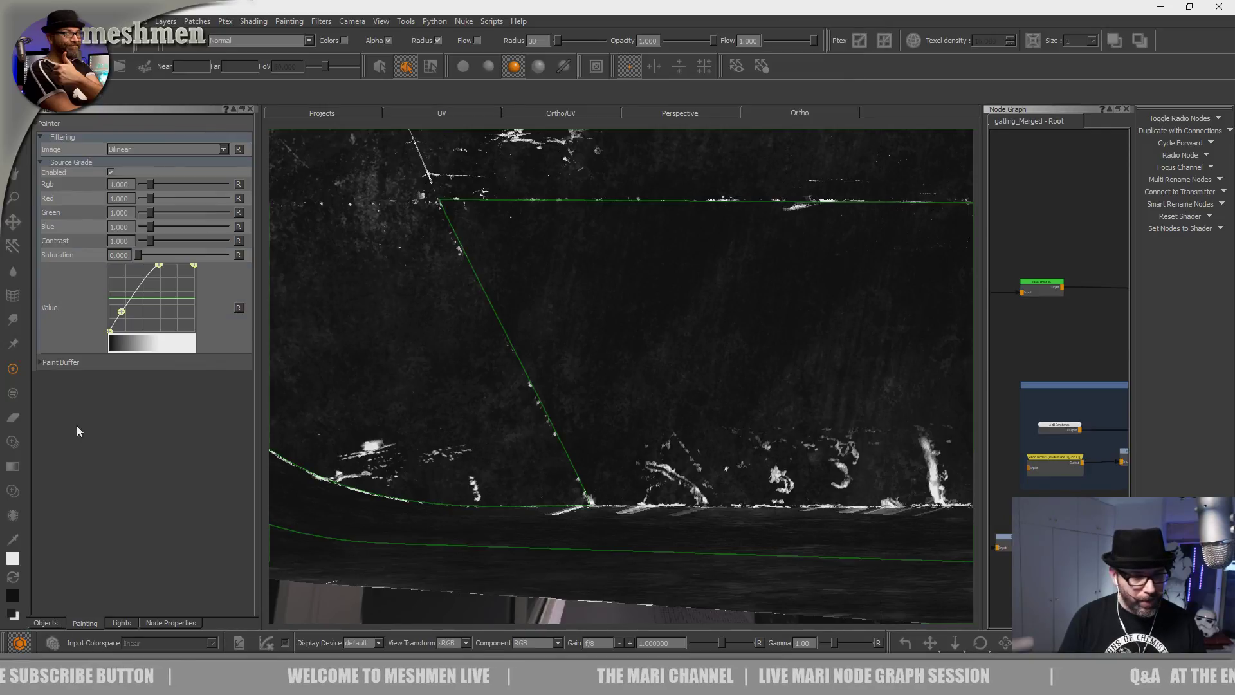
click(50, 364)
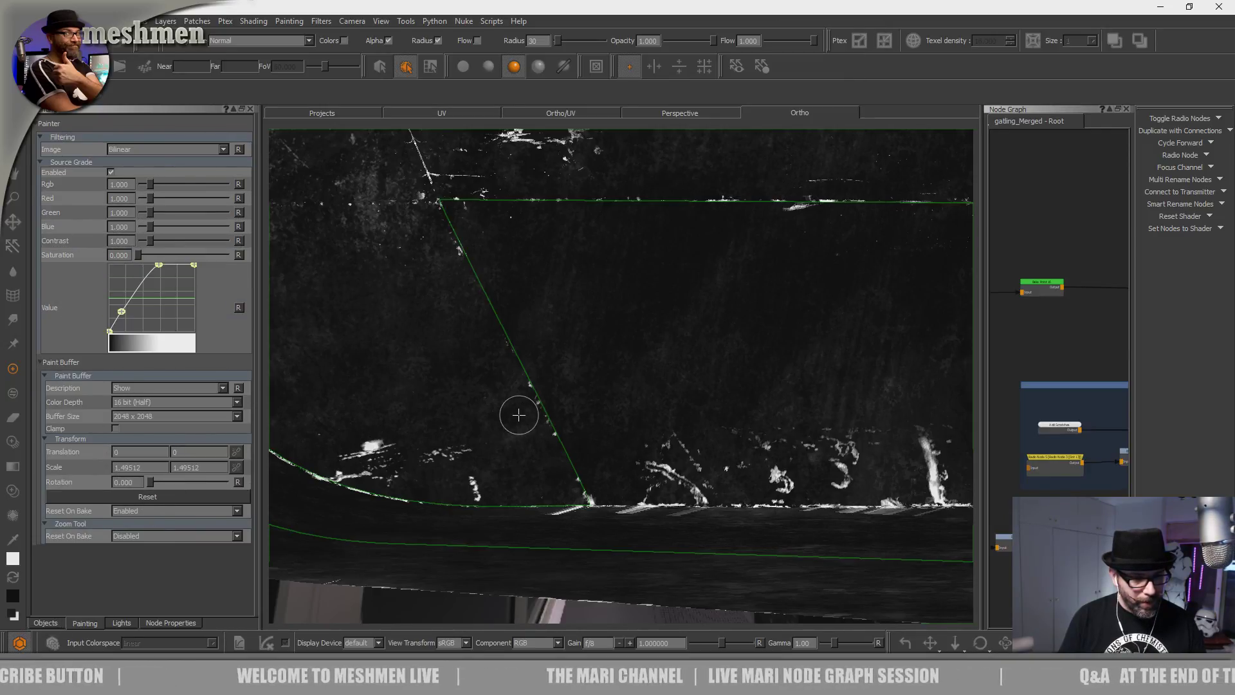
Switch to patch selection mode and orbit to a three-quarter view around the front wheel.
alt+drag(712, 446, 683, 416)
alt+right_drag(684, 417, 680, 417)
alt+drag(679, 416, 692, 407)
alt+right_drag(692, 407, 285, 280)
key(s)
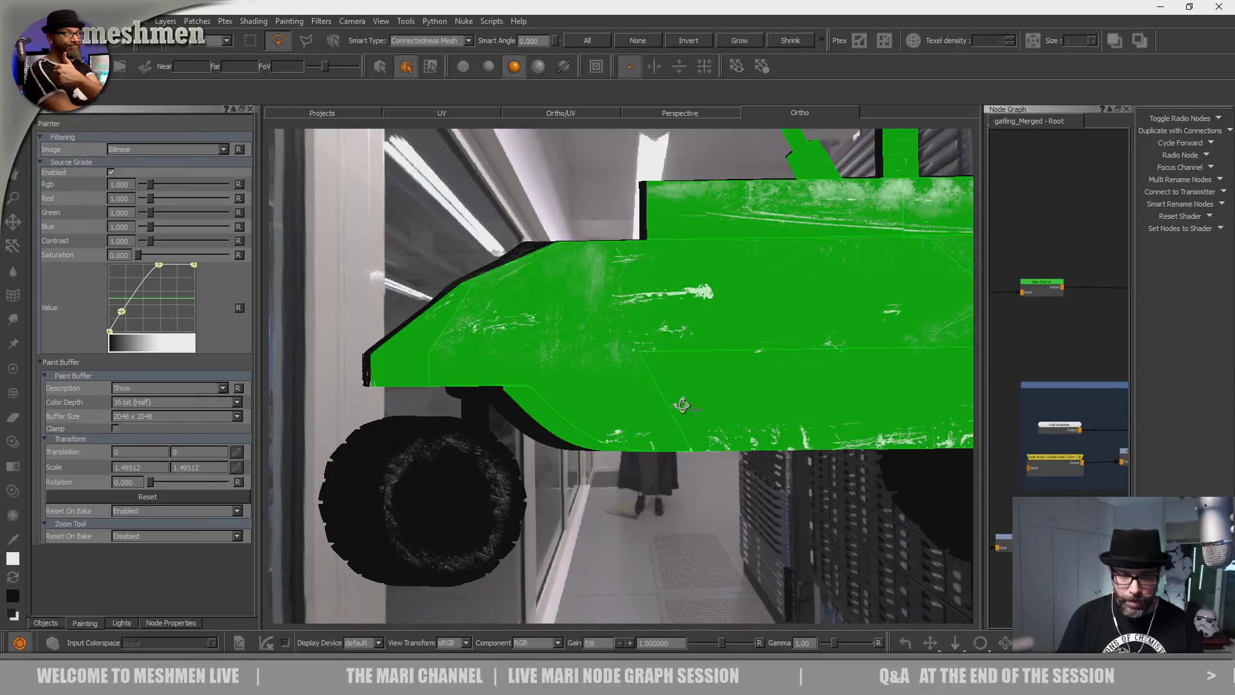
alt+right_drag(684, 405, 579, 369)
alt+drag(579, 369, 717, 465)
alt+drag(677, 424, 670, 404)
alt+drag(680, 348, 637, 455)
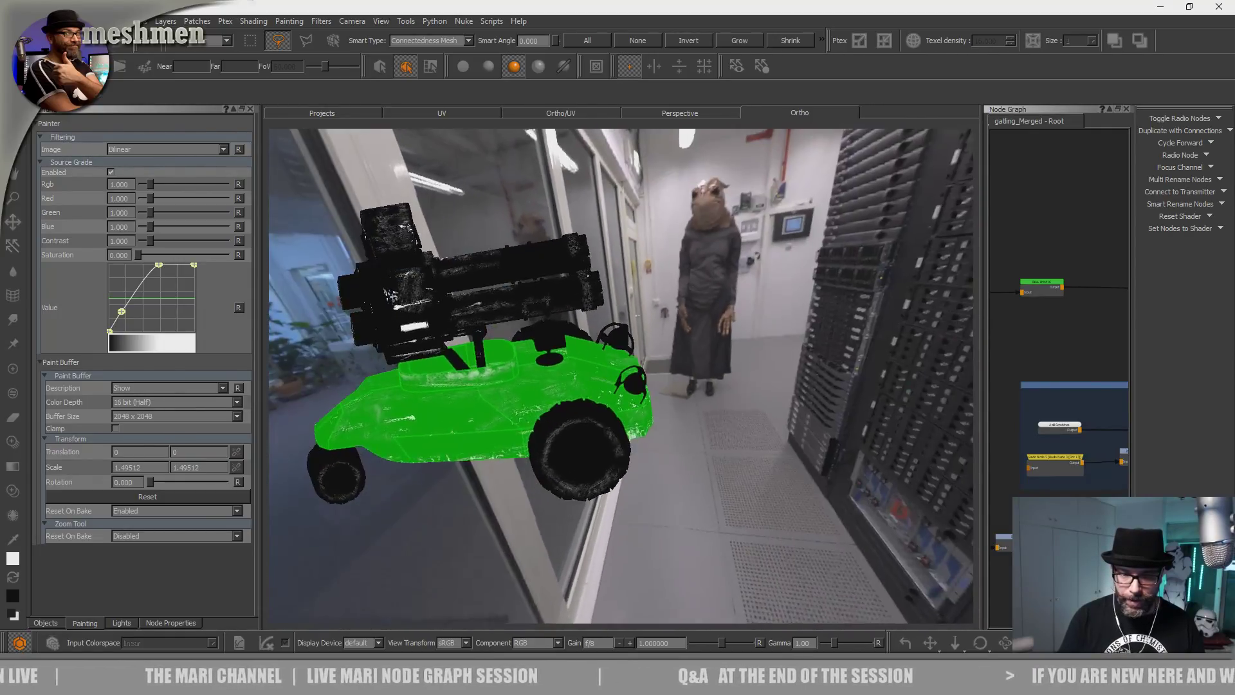
alt+right_drag(636, 455, 760, 465)
alt+drag(760, 466, 657, 422)
Inspect the Merge node's connections, then clear the patch selection on the side panel.
middle_drag(1105, 355, 994, 377)
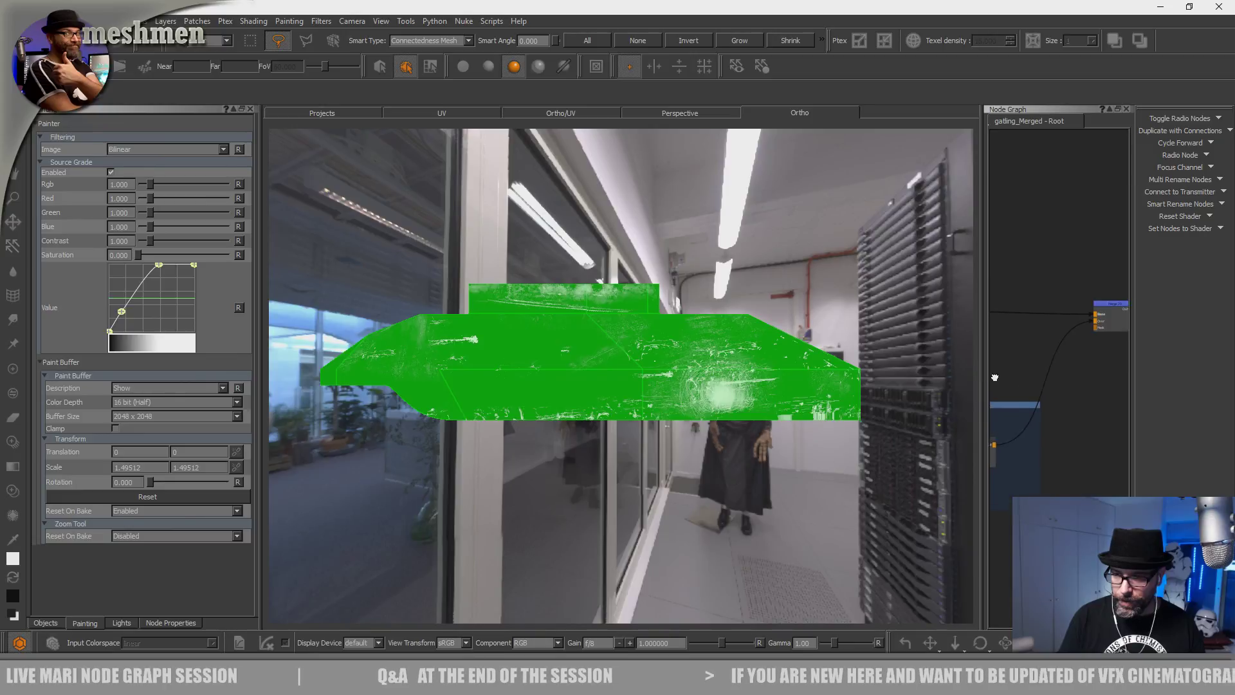
click(1103, 307)
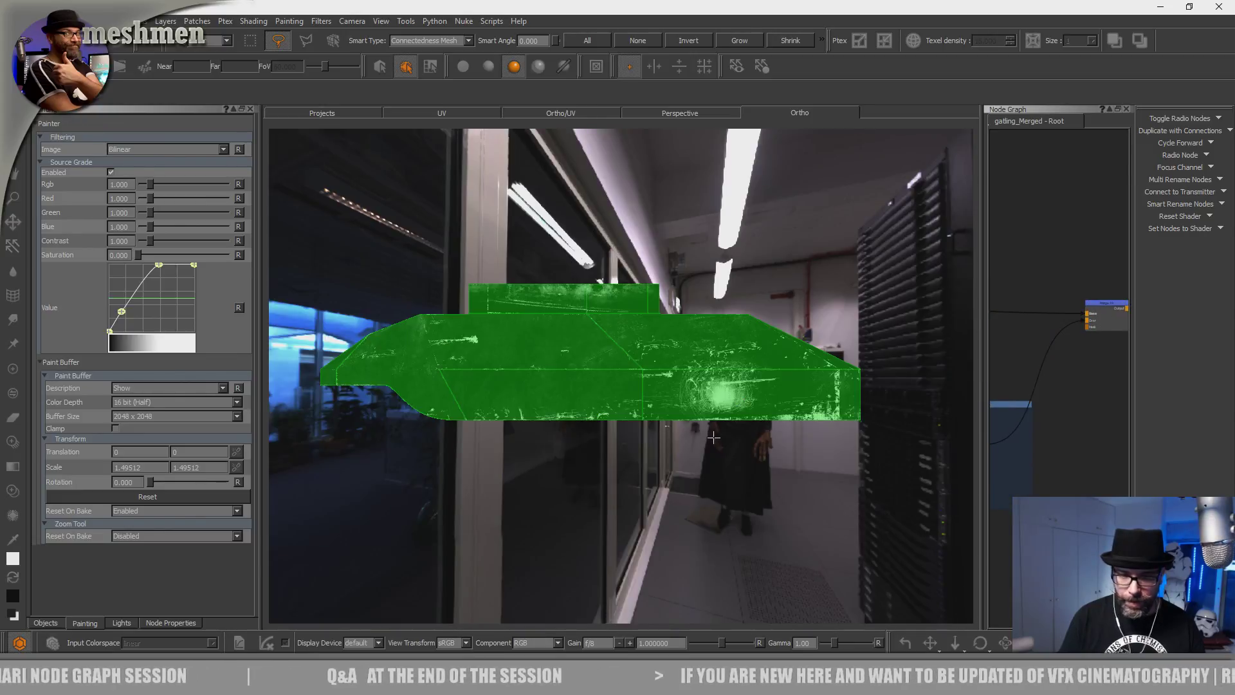
alt+drag(696, 464, 661, 467)
alt+right_drag(660, 468, 616, 460)
alt+middle_drag(616, 460, 847, 483)
alt+right_drag(846, 484, 714, 521)
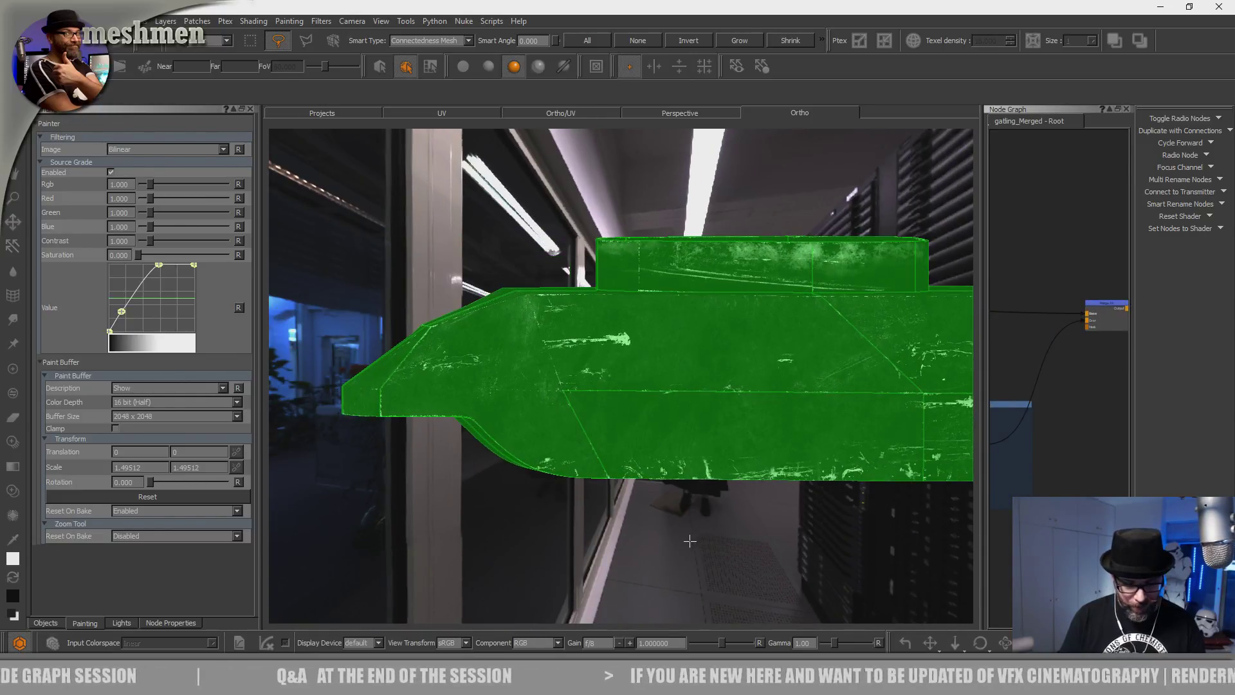
click(689, 541)
Switch to Paint Through and nudge the scratch image down over the front side panel.
key(y)
alt+middle_drag(540, 479, 469, 426)
alt+right_drag(470, 425, 631, 433)
alt+middle_drag(374, 425, 587, 468)
shift+drag(576, 473, 579, 492)
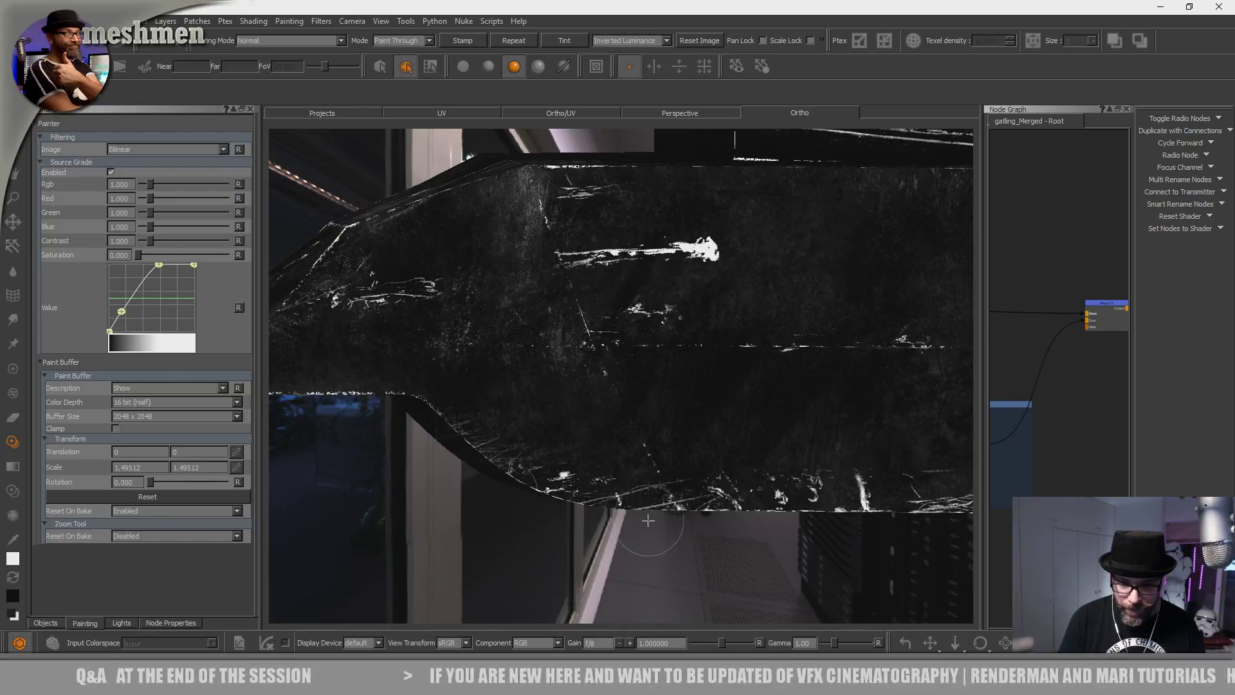
Paint scratches along the hull panel edge through the projected image, then undo them.
drag(555, 514, 524, 538)
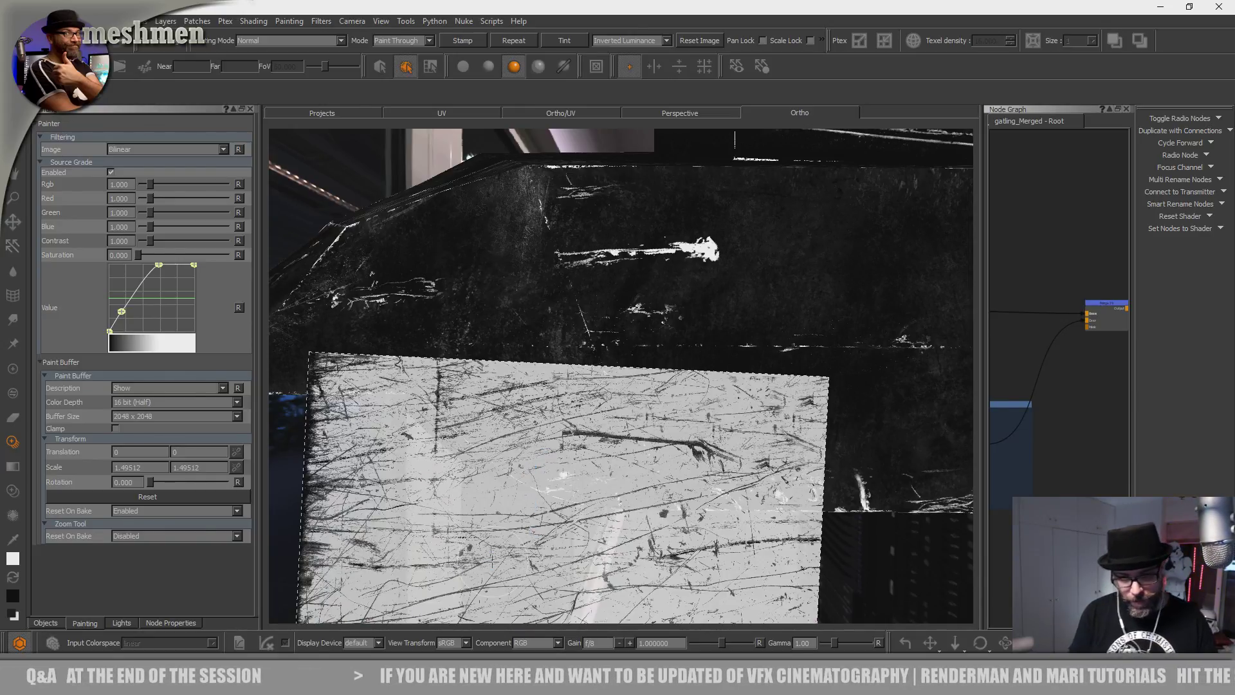
alt+drag(579, 506, 503, 442)
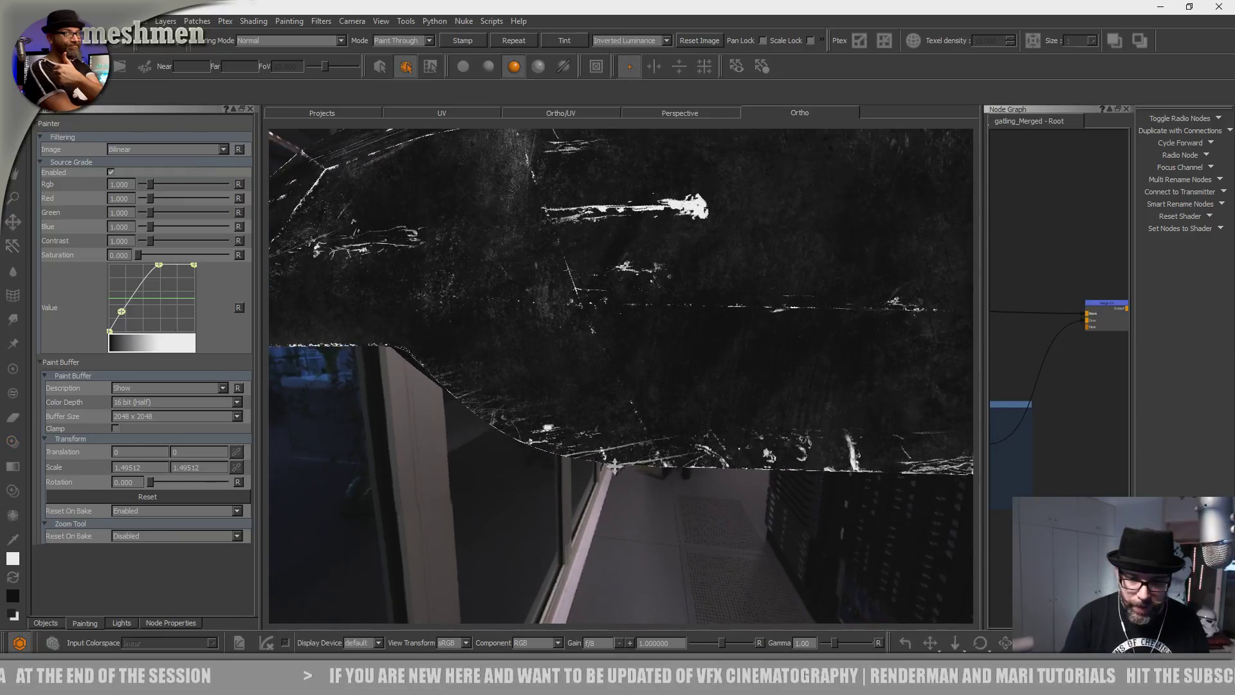
alt+right_drag(630, 465, 546, 422)
alt+middle_drag(546, 422, 653, 457)
mouse_move(622, 508)
shift+mouse_down()
mouse_move(748, 432)
mouse_move(738, 438)
shift+mouse_up()
mouse_move(585, 483)
mouse_down()
mouse_move(645, 455)
mouse_move(511, 476)
mouse_move(609, 427)
mouse_up()
alt+drag(656, 469, 616, 481)
key(ctrl+z)
Pan left along the hull and move the scratch image down and left.
alt+middle_drag(631, 454, 572, 460)
alt+drag(581, 490, 558, 483)
alt+middle_drag(569, 465, 402, 461)
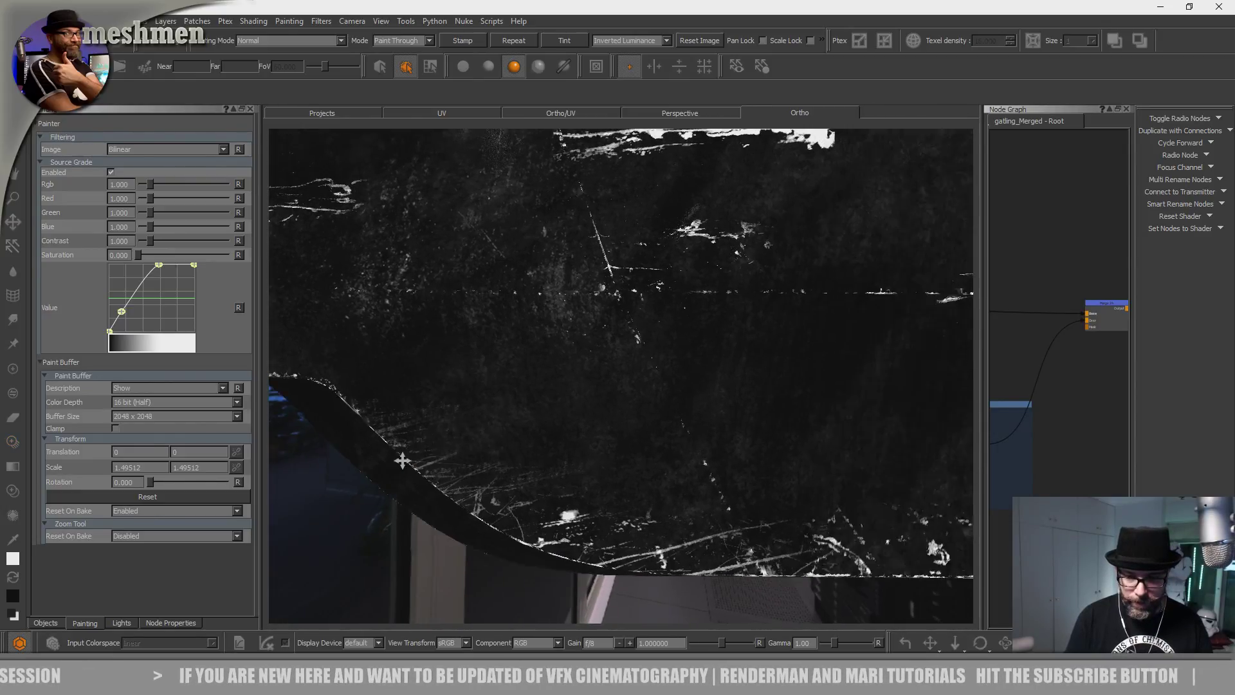
alt+middle_drag(675, 434, 361, 375)
alt+middle_drag(730, 438, 537, 494)
shift+drag(606, 503, 580, 542)
Choose a Hard Surface brush preset from the brush shelf.
key(k)
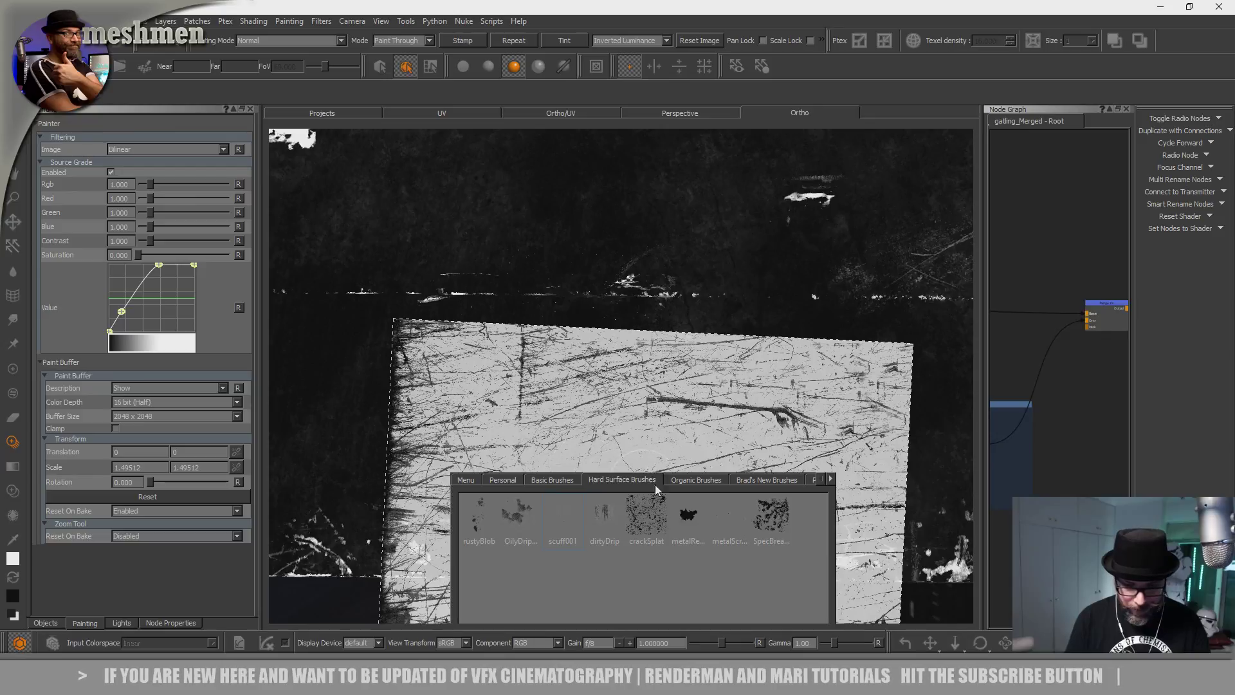
click(550, 480)
key(k)
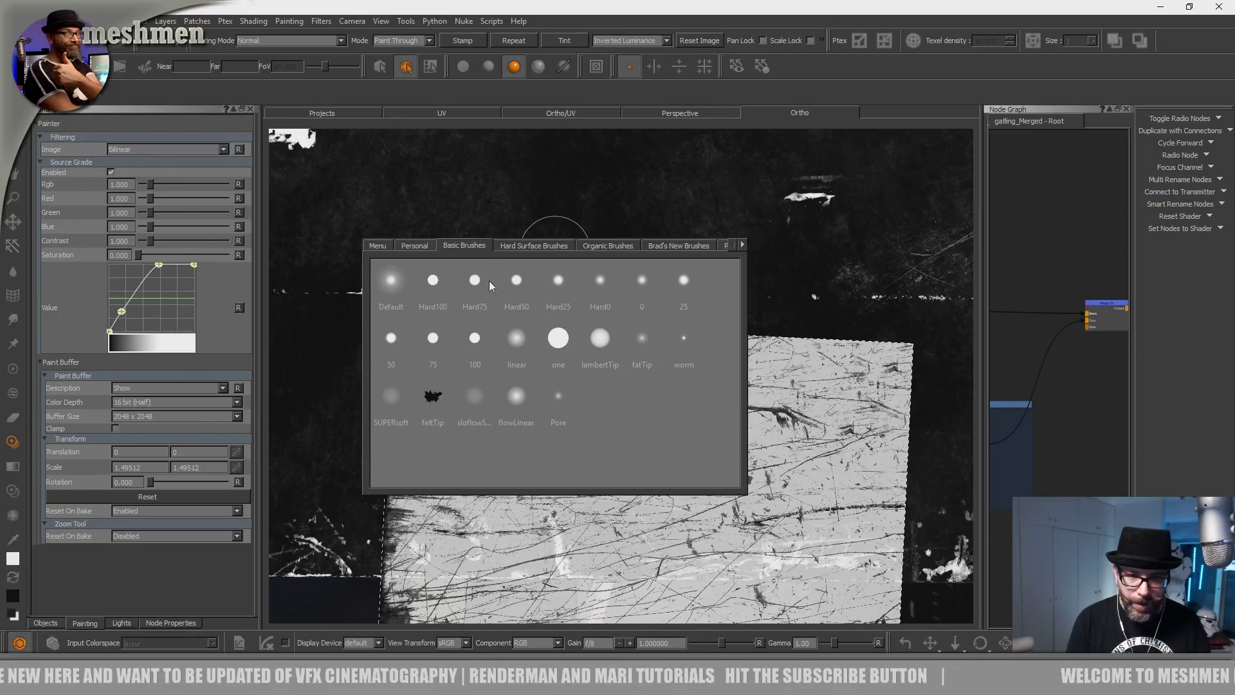
click(530, 246)
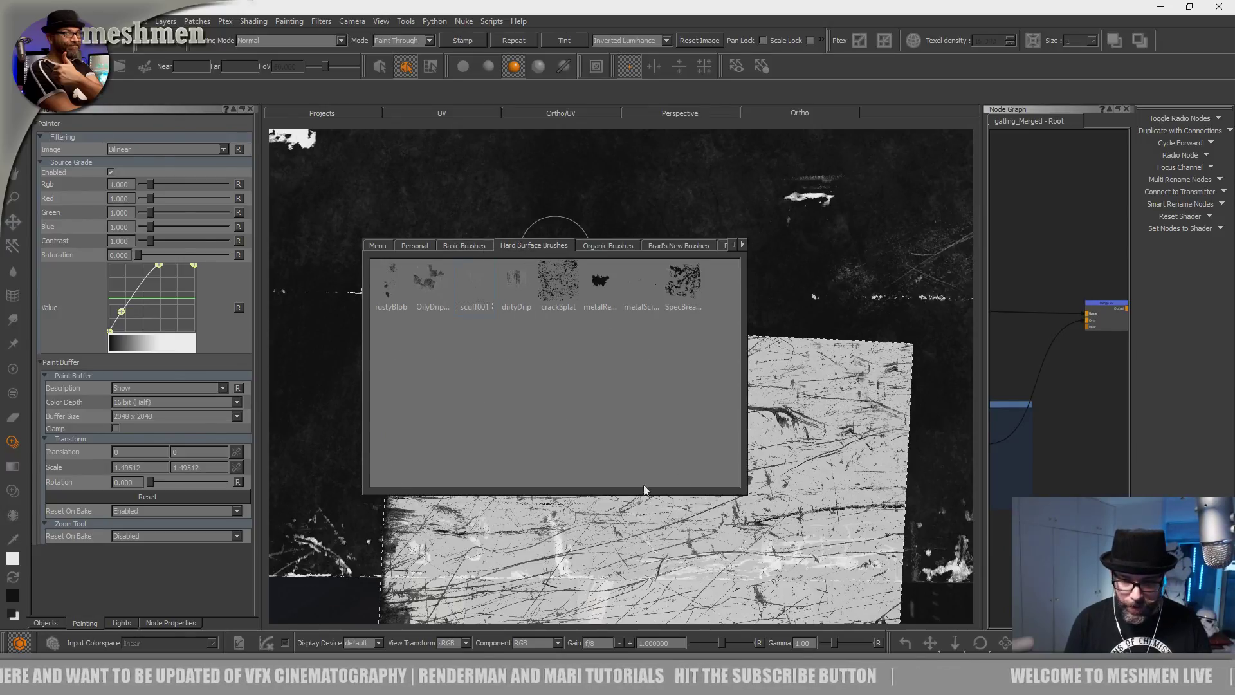
Paint a first band of scratches onto the surface, then pan left along it.
alt+middle_drag(504, 448, 518, 449)
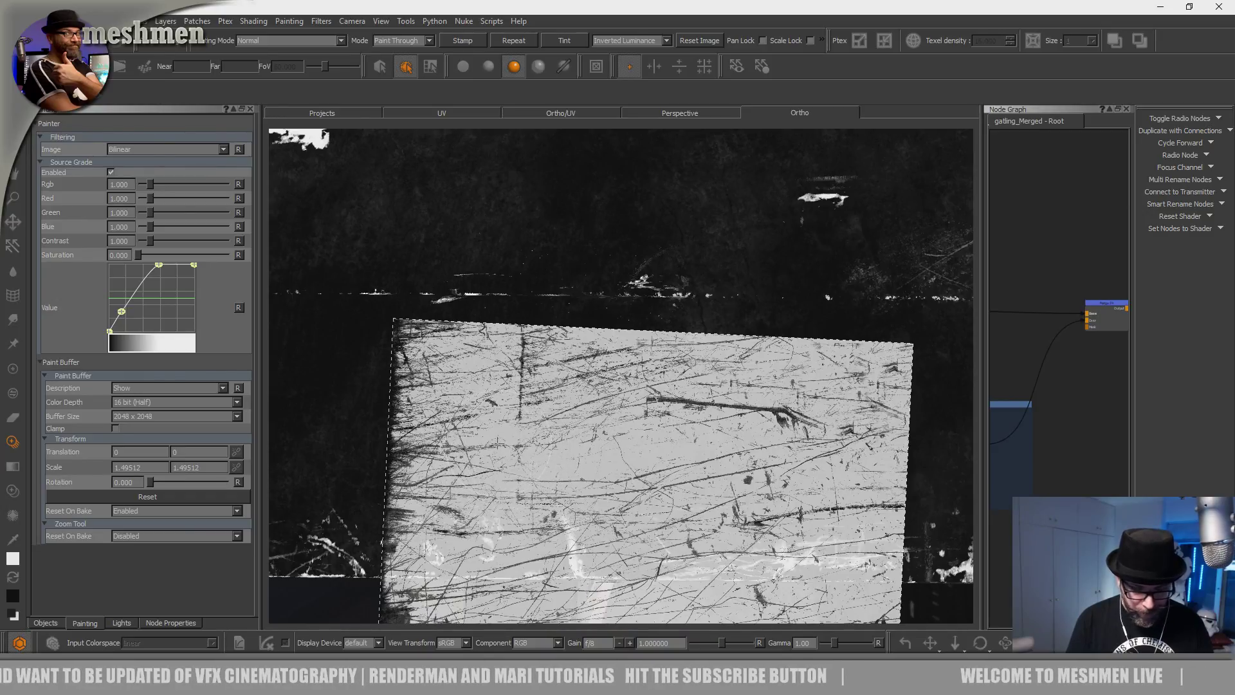
drag(688, 452, 353, 514)
shift+drag(656, 513, 591, 506)
alt+middle_drag(666, 449, 367, 412)
alt+middle_drag(666, 423, 370, 434)
alt+middle_drag(637, 415, 507, 438)
alt+right_drag(506, 439, 450, 441)
alt+middle_drag(480, 443, 393, 442)
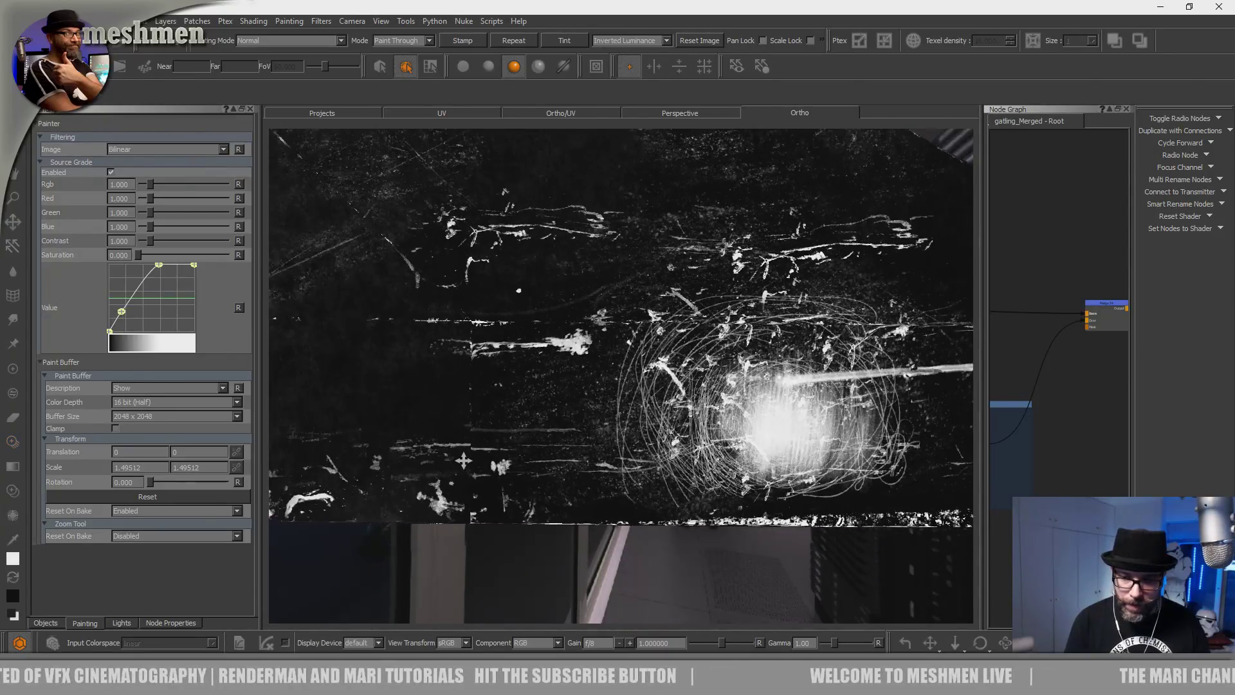
alt+right_drag(431, 450, 499, 463)
mouse_move(533, 477)
alt+middle_down()
mouse_move(412, 472)
mouse_move(391, 486)
alt+middle_up()
Slide the scratch image left and paint scratches across the lower area.
mouse_move(643, 463)
shift+mouse_down()
mouse_move(543, 463)
mouse_move(496, 486)
shift+mouse_up()
mouse_move(604, 500)
mouse_down()
mouse_move(308, 525)
mouse_move(528, 528)
mouse_move(428, 484)
mouse_up()
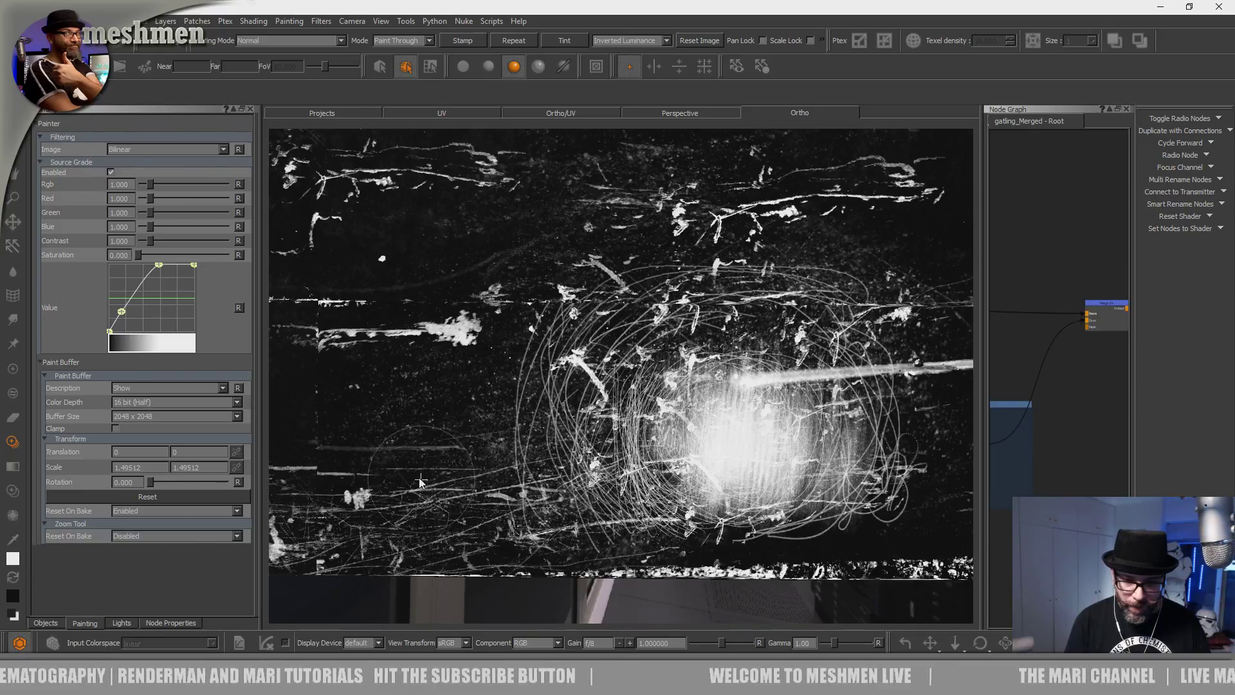
drag(495, 460, 524, 454)
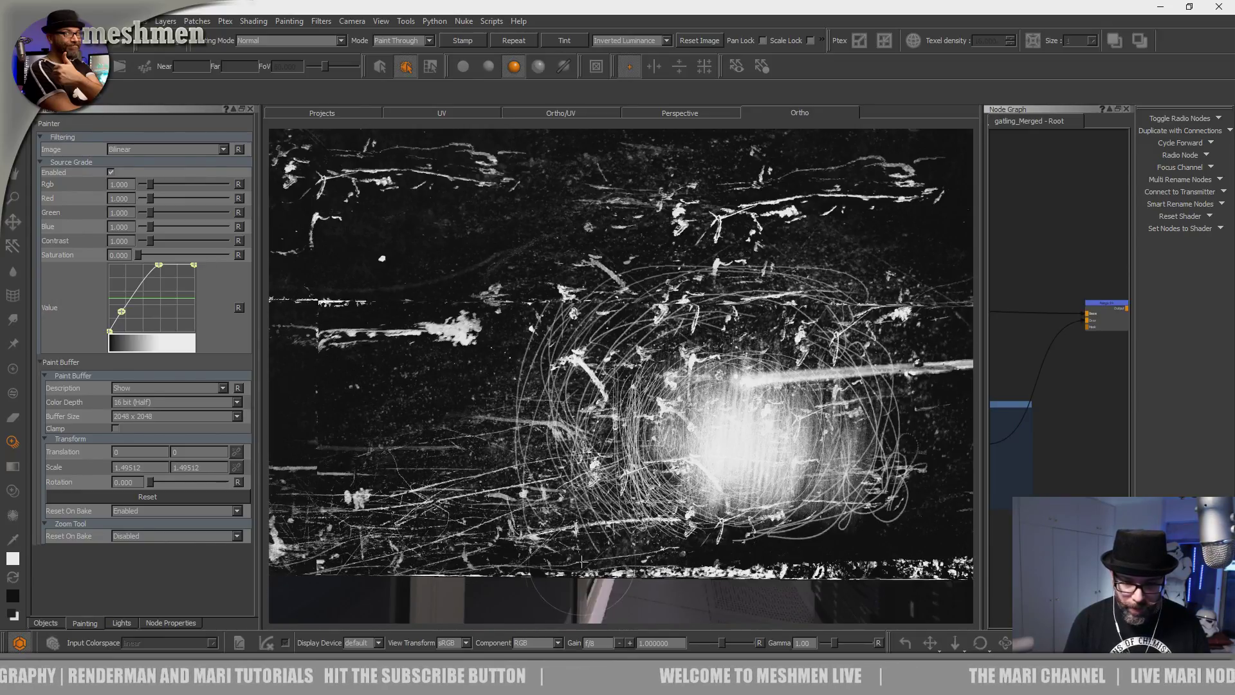
drag(809, 523, 768, 520)
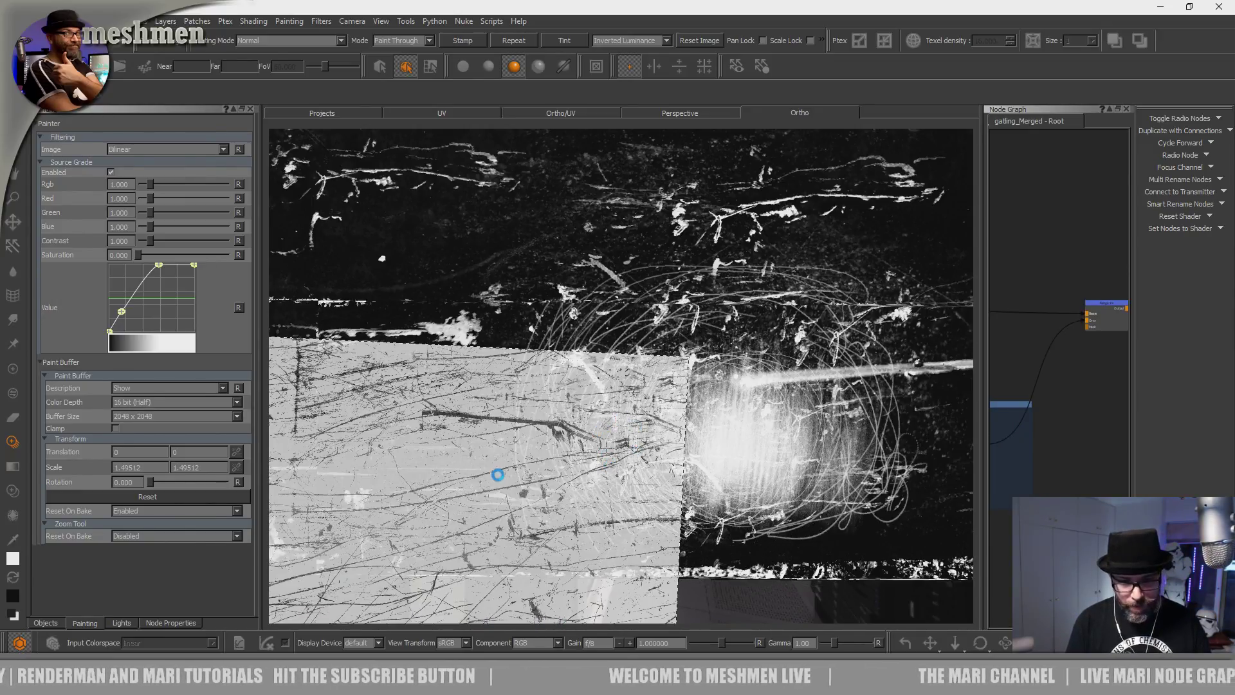
Paint scratches along the surface's bottom edge, then bring up the METAL scratch image library.
alt+middle_drag(606, 445, 608, 486)
alt+middle_drag(420, 481, 645, 435)
alt+middle_drag(527, 458, 629, 439)
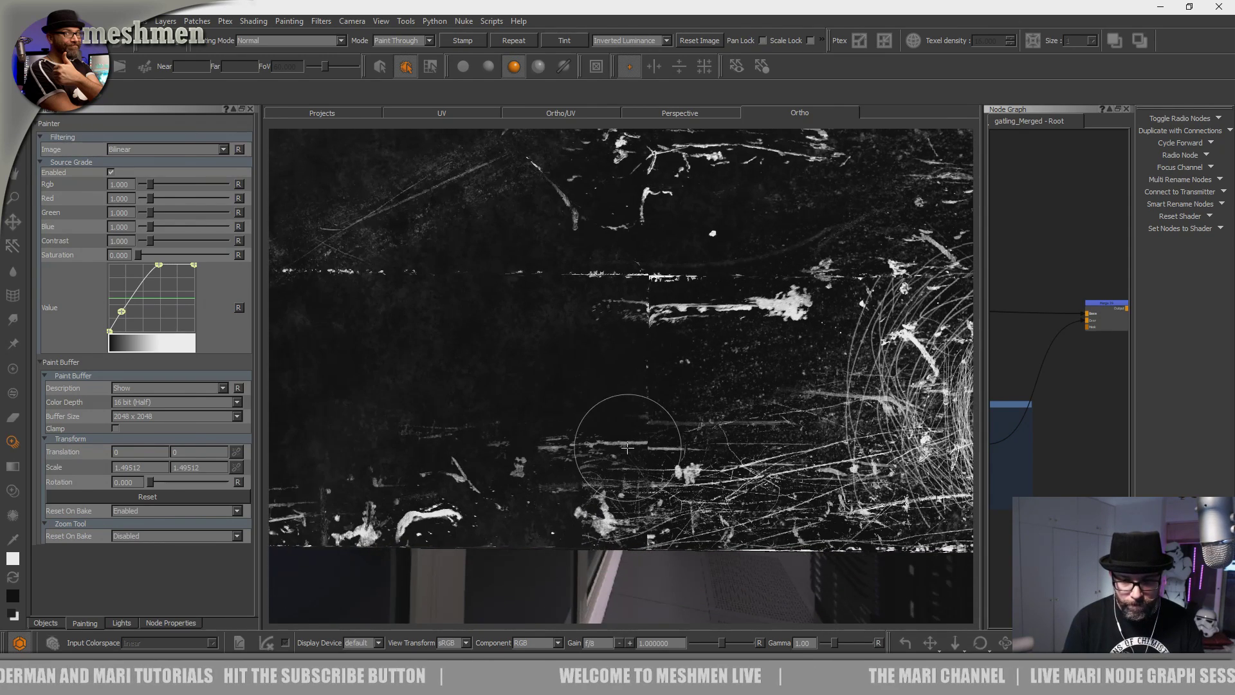
shift+drag(591, 531, 751, 561)
mouse_move(669, 576)
mouse_down()
mouse_move(347, 577)
mouse_move(529, 564)
mouse_move(450, 574)
mouse_up()
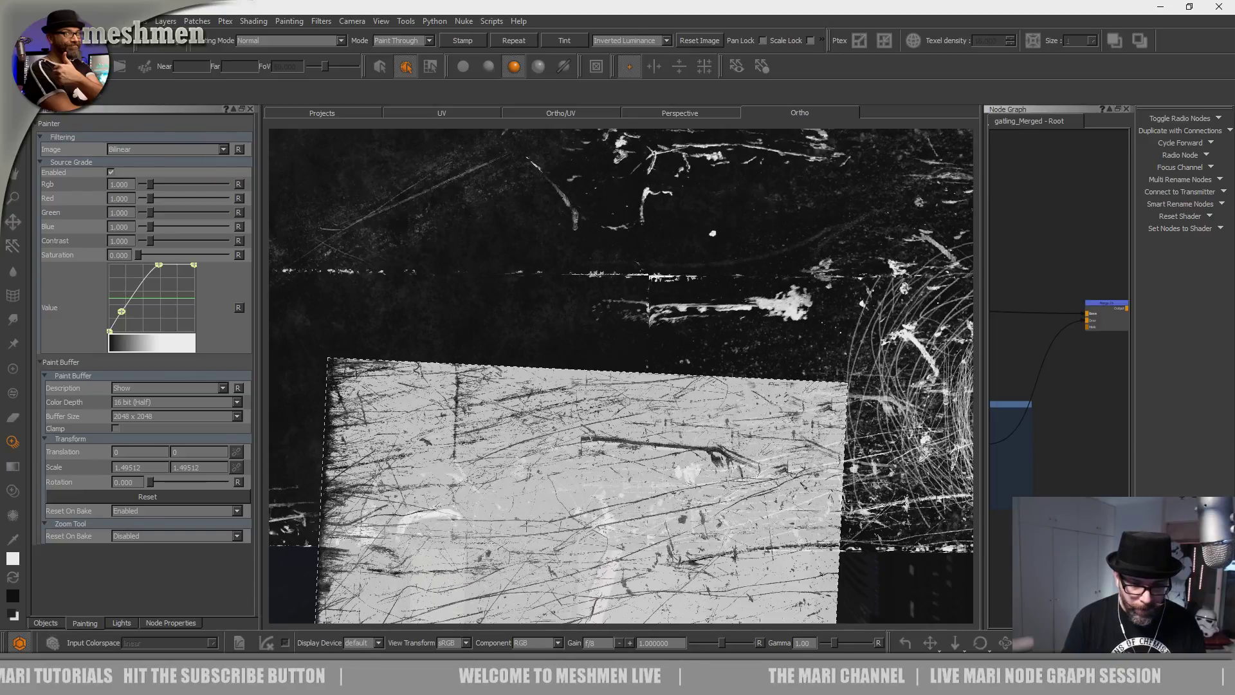
key(i)
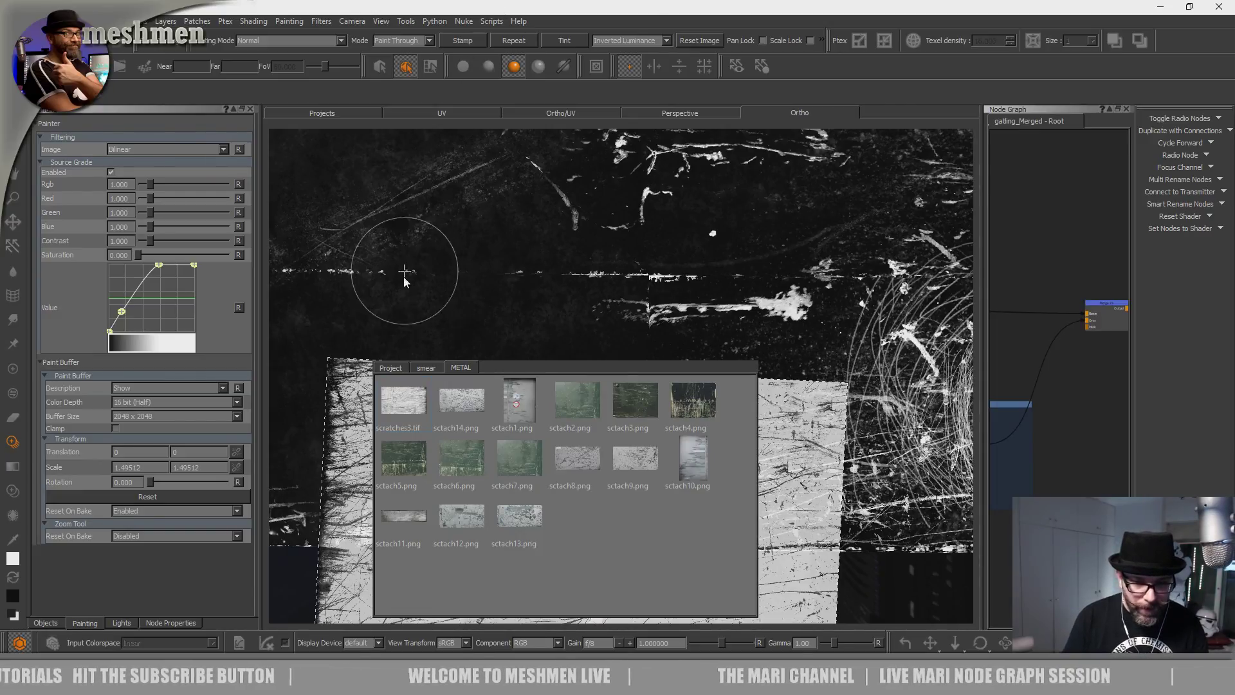
Preview scratches3.tif, load sctach7.png as the projection image, and test-paint a stroke.
key(i)
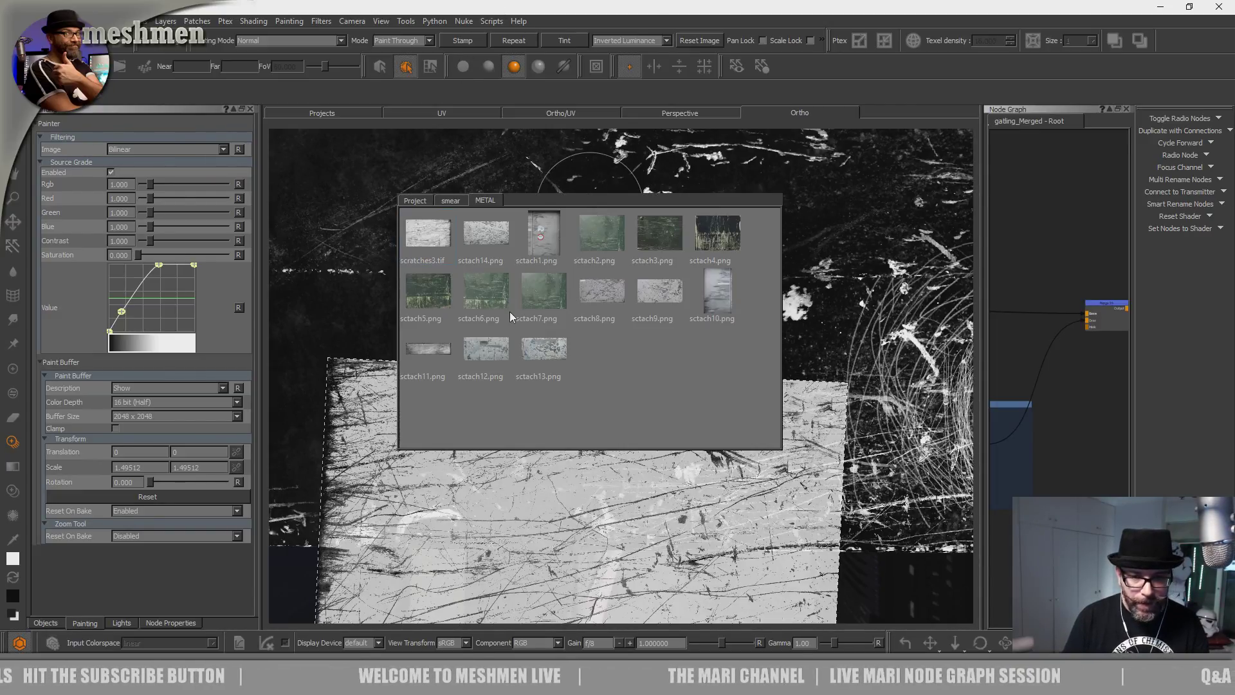
double_click(425, 244)
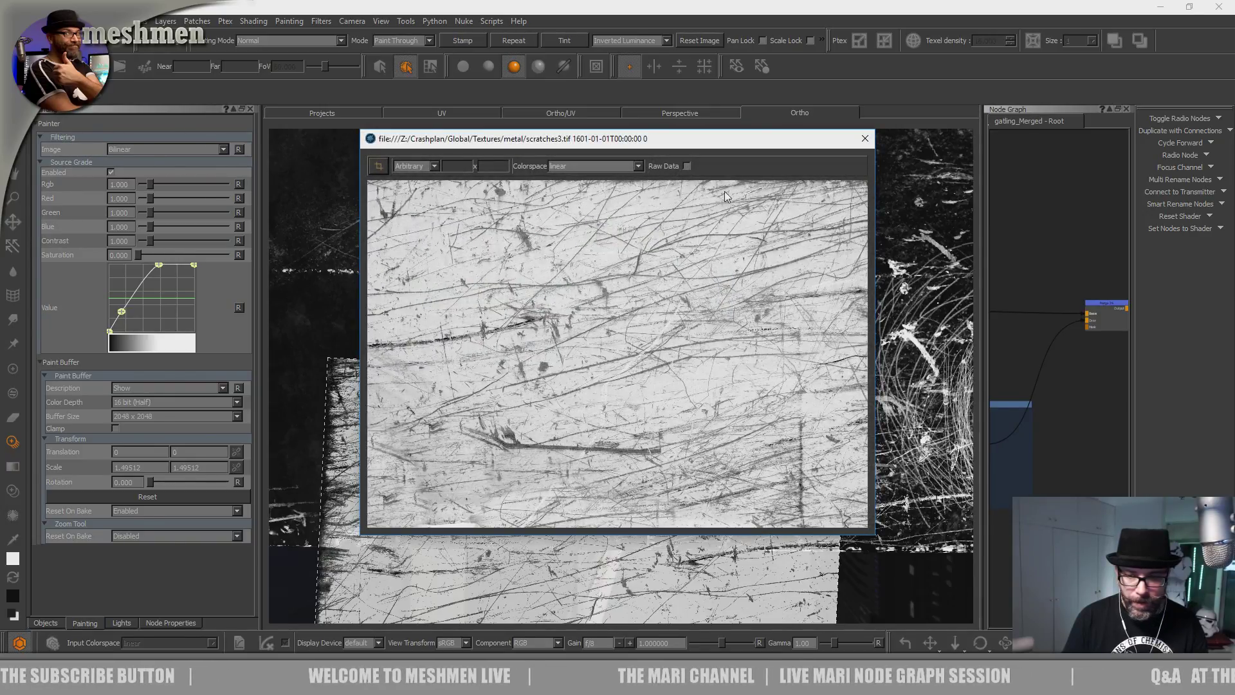
click(865, 138)
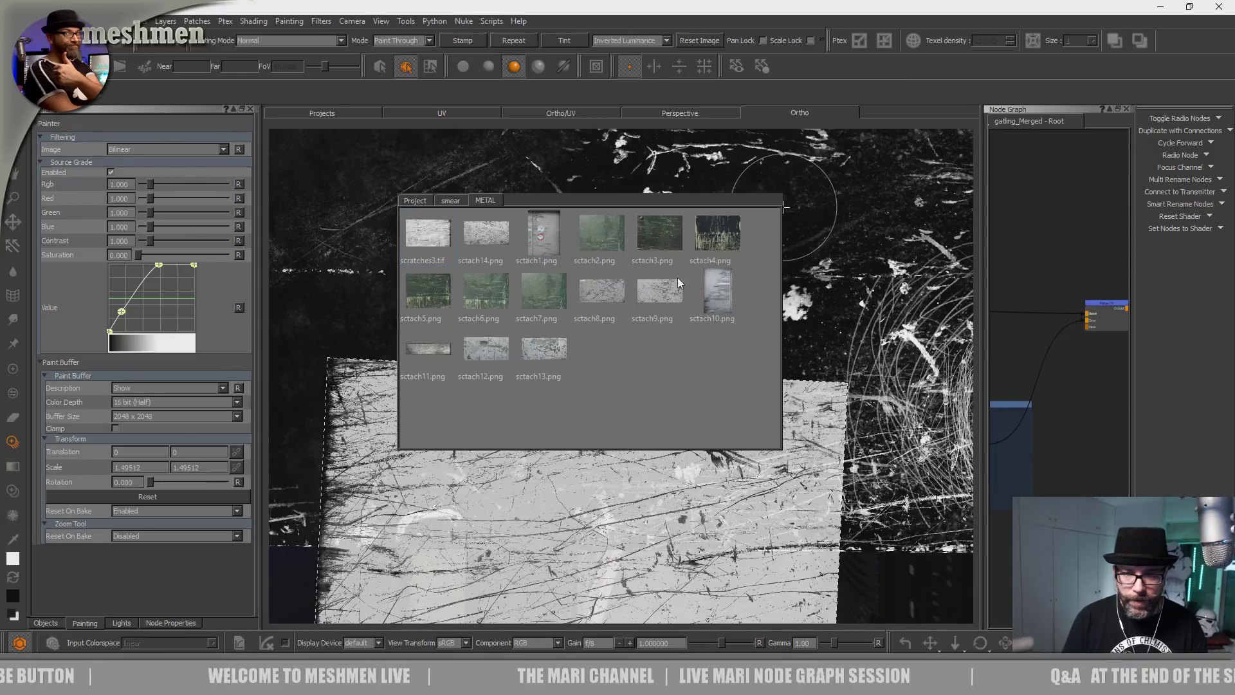
mouse_move(600, 294)
mouse_down()
mouse_move(506, 467)
mouse_move(529, 477)
mouse_up()
mouse_move(559, 296)
mouse_down()
mouse_move(509, 505)
mouse_move(486, 492)
mouse_up()
click(519, 463)
mouse_move(599, 518)
mouse_down()
mouse_move(613, 536)
mouse_move(651, 541)
mouse_up()
Undo the test stroke, mask the projection by Luminance, and reset the Value curve.
key(ctrl+z)
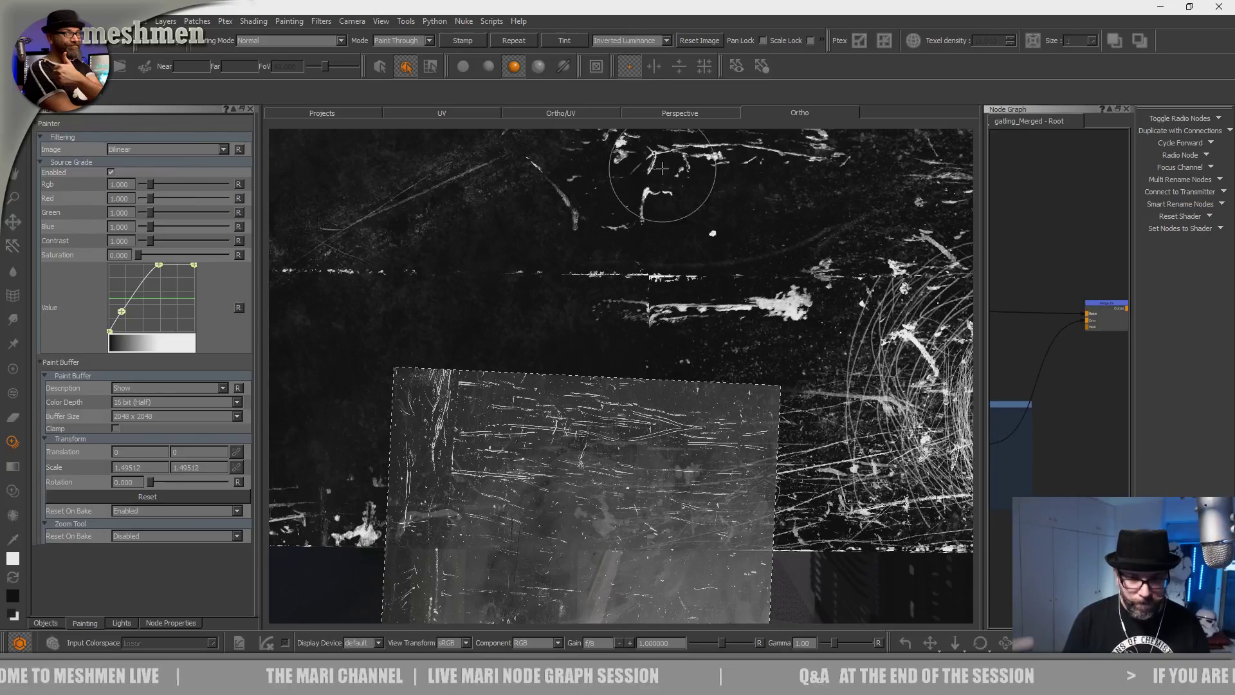
click(632, 40)
click(620, 45)
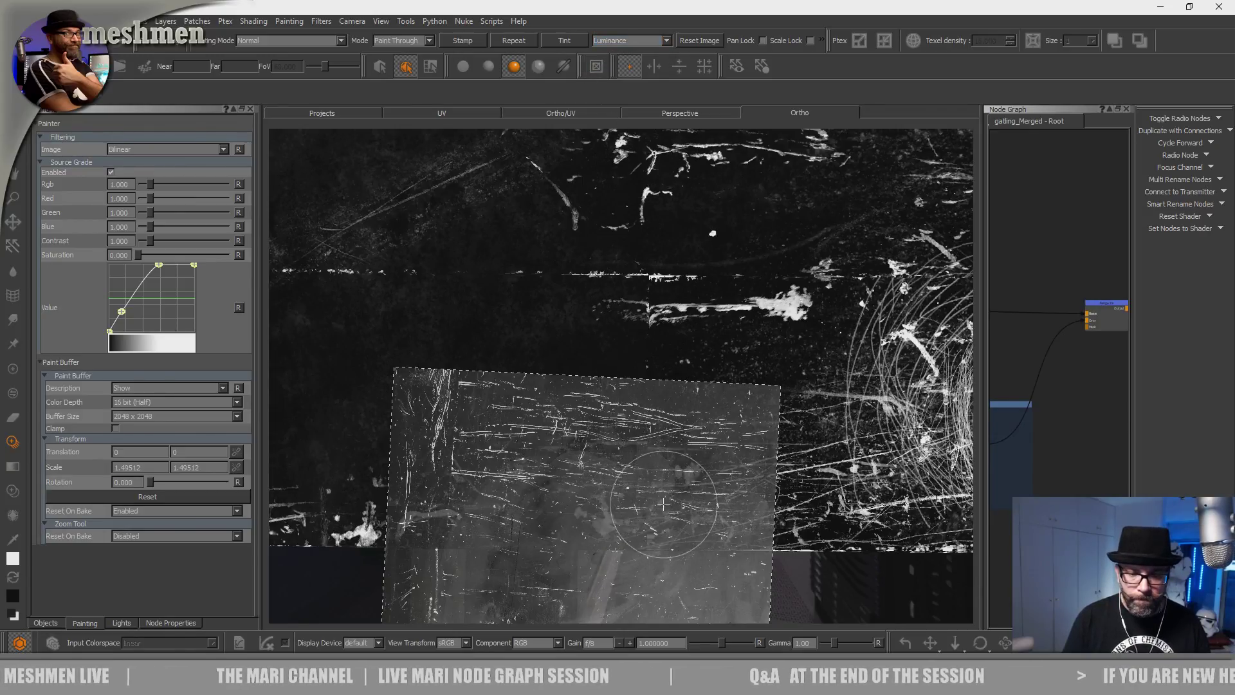
click(238, 308)
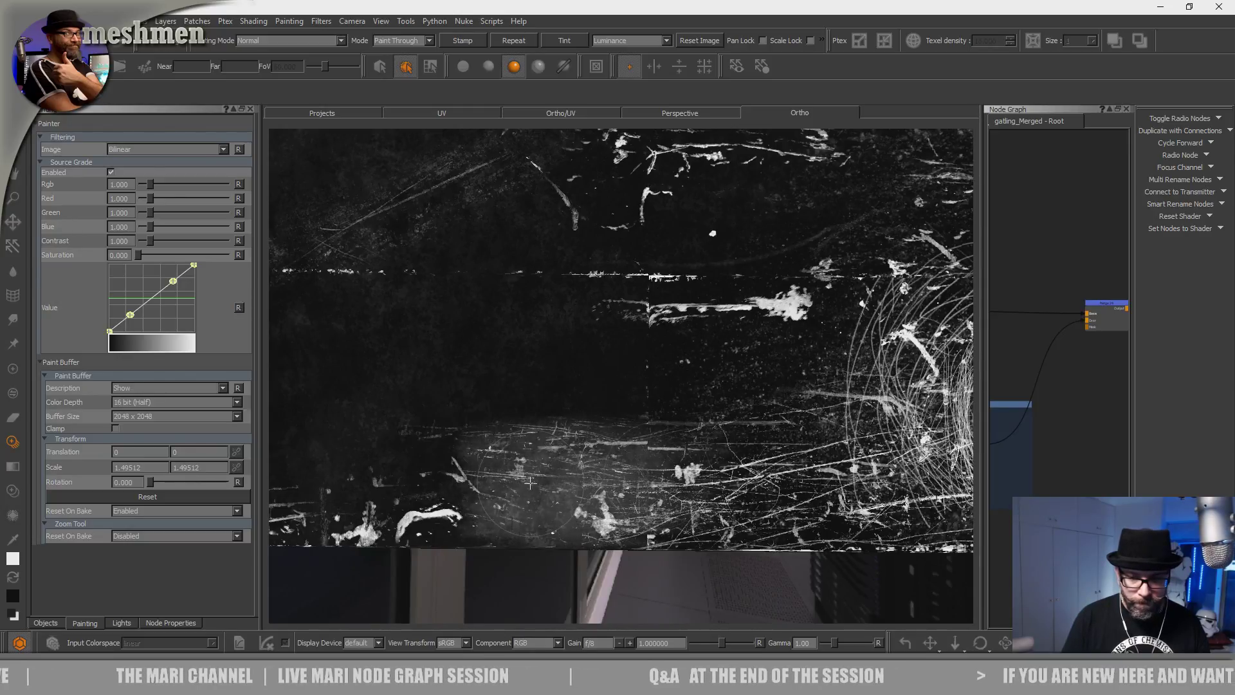
Reposition the scratch image over the surface and reshape the Value curve into an S-shape.
click(669, 471)
key(apostrophe)
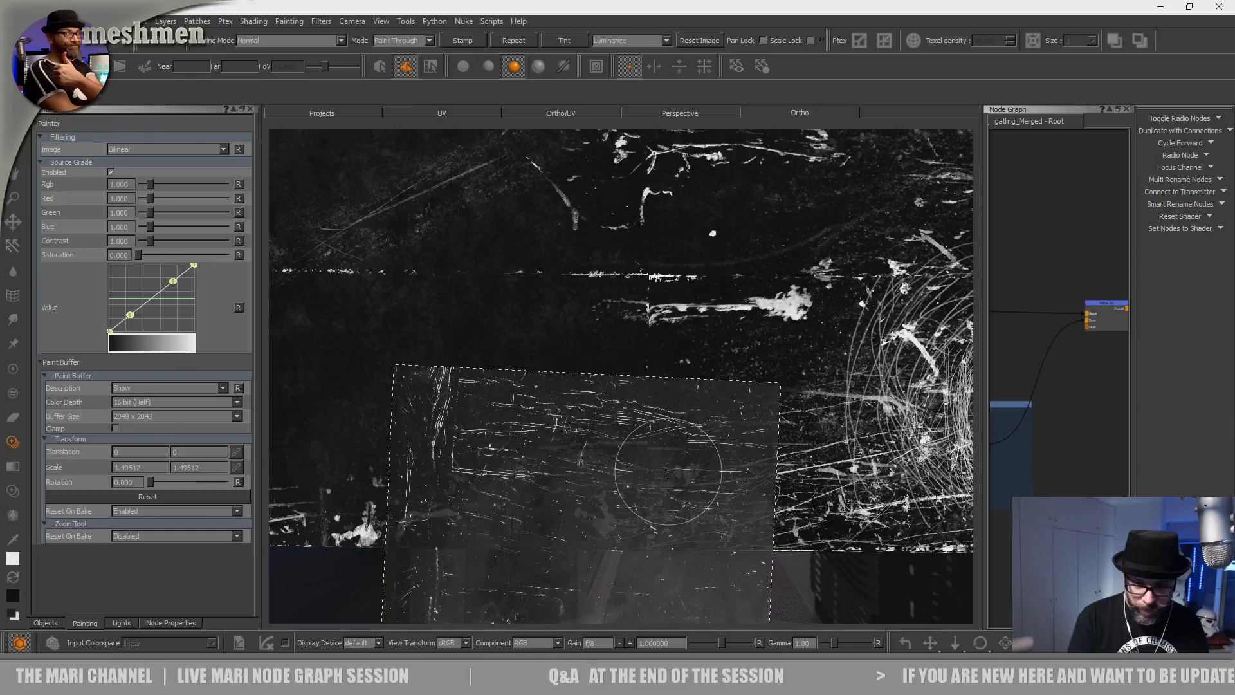
shift+drag(622, 465, 584, 287)
drag(131, 317, 134, 322)
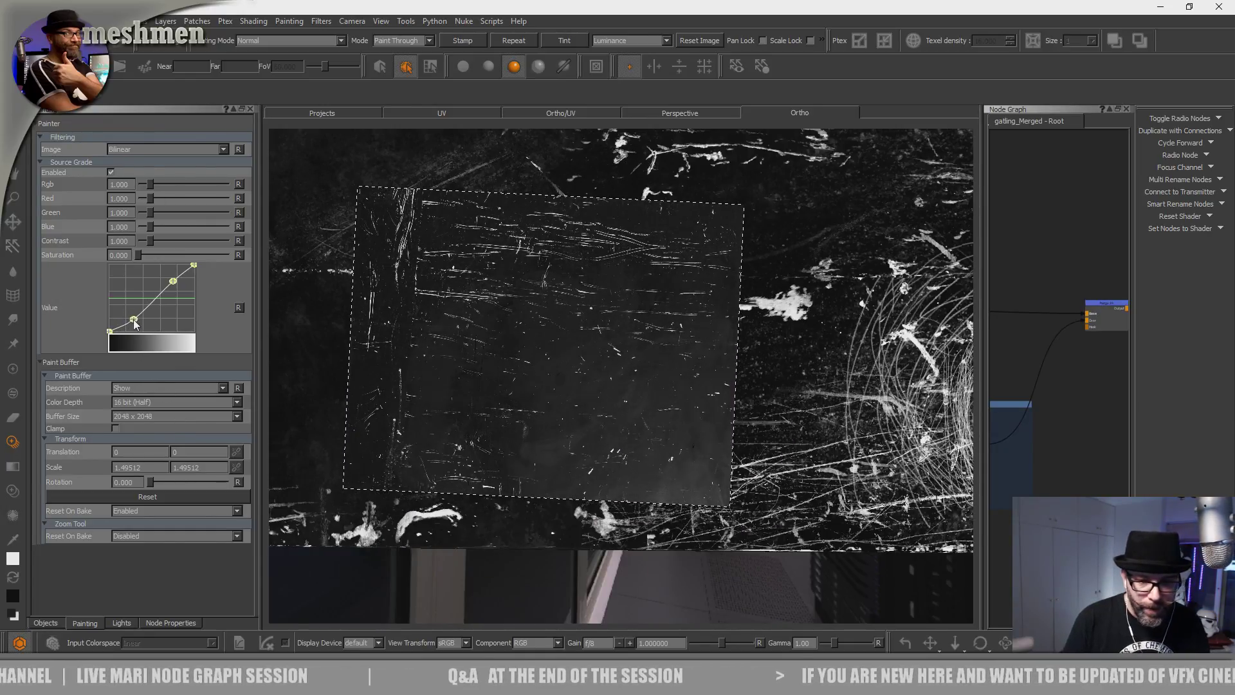
drag(179, 279, 169, 276)
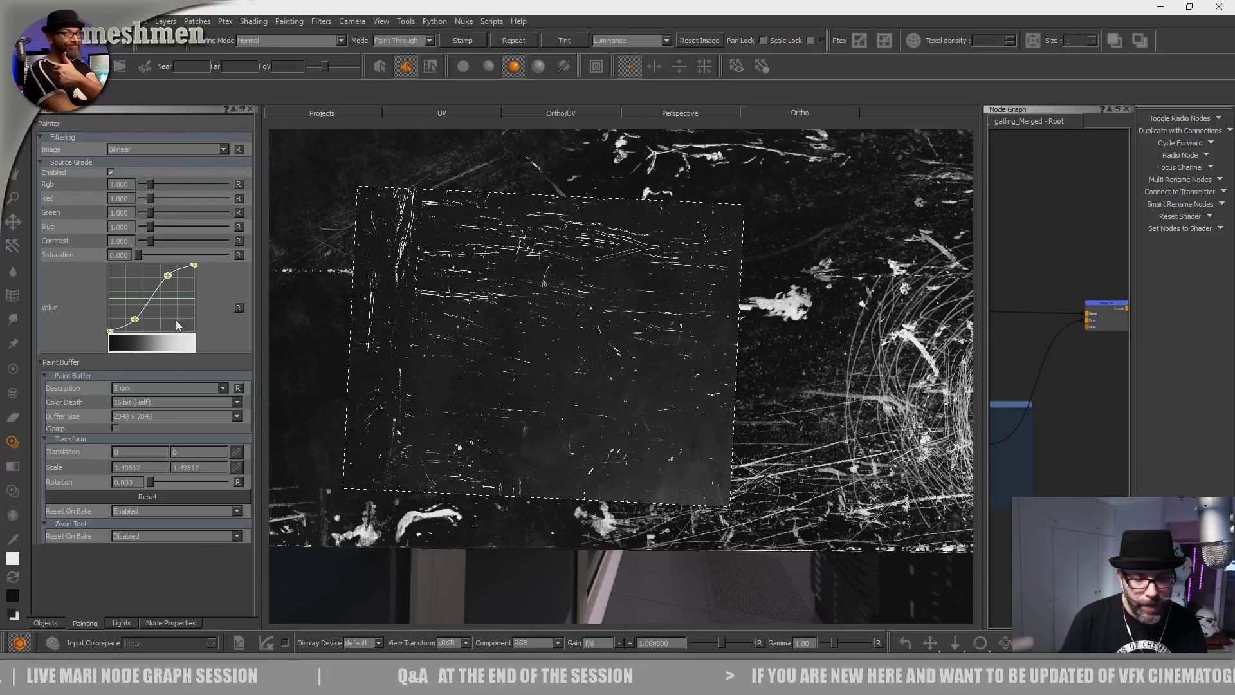
drag(132, 321, 130, 323)
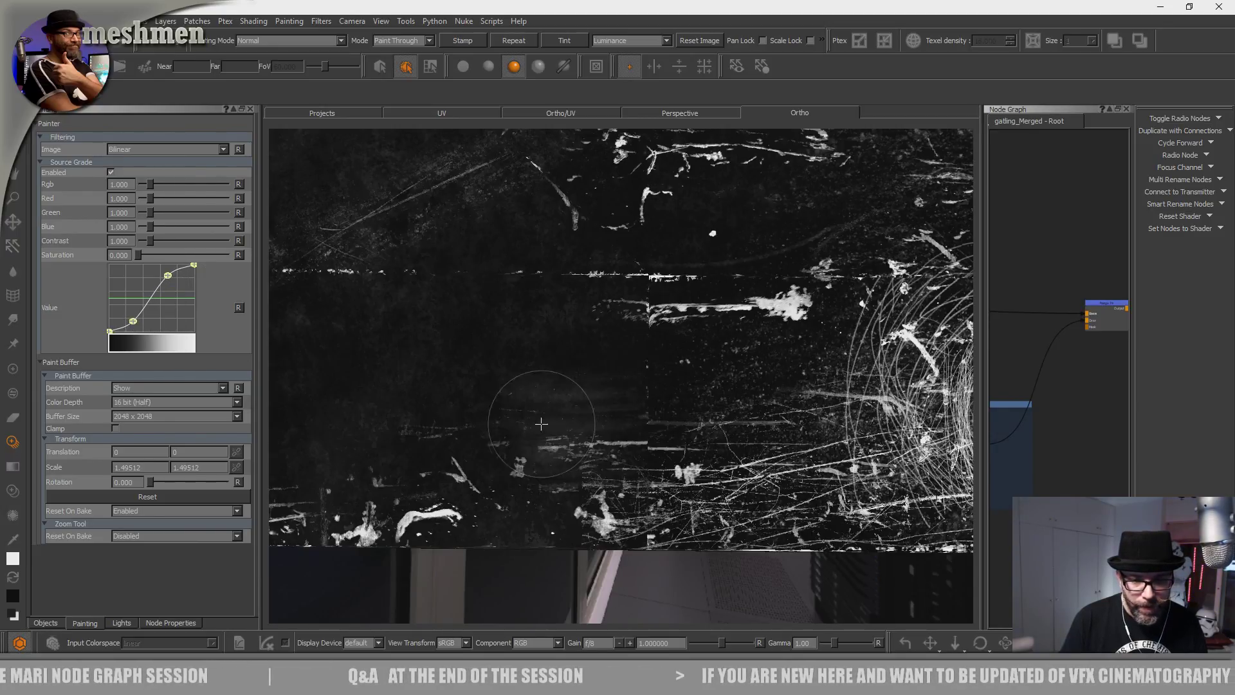
Set Source Grade Contrast to 2.120 and paint sweeping bands of scratches.
mouse_move(562, 428)
mouse_down()
mouse_move(714, 415)
mouse_move(566, 353)
mouse_up()
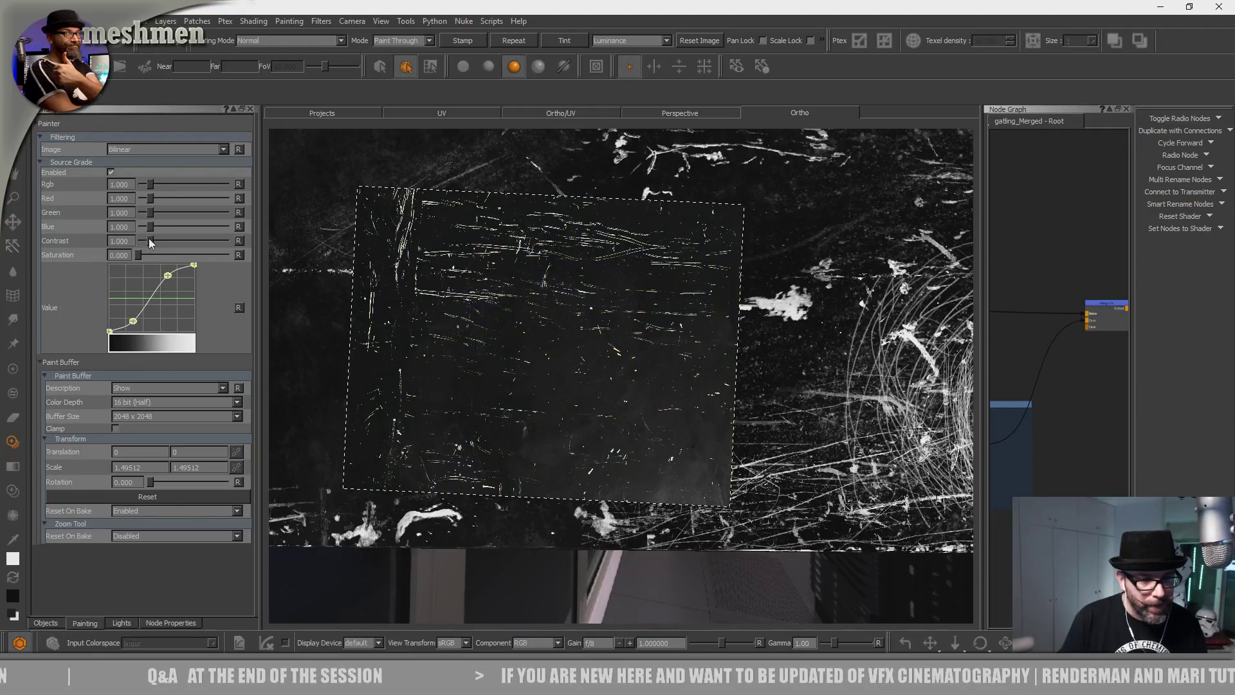
drag(149, 240, 159, 241)
mouse_move(470, 381)
mouse_down()
mouse_move(556, 430)
mouse_move(608, 417)
mouse_up()
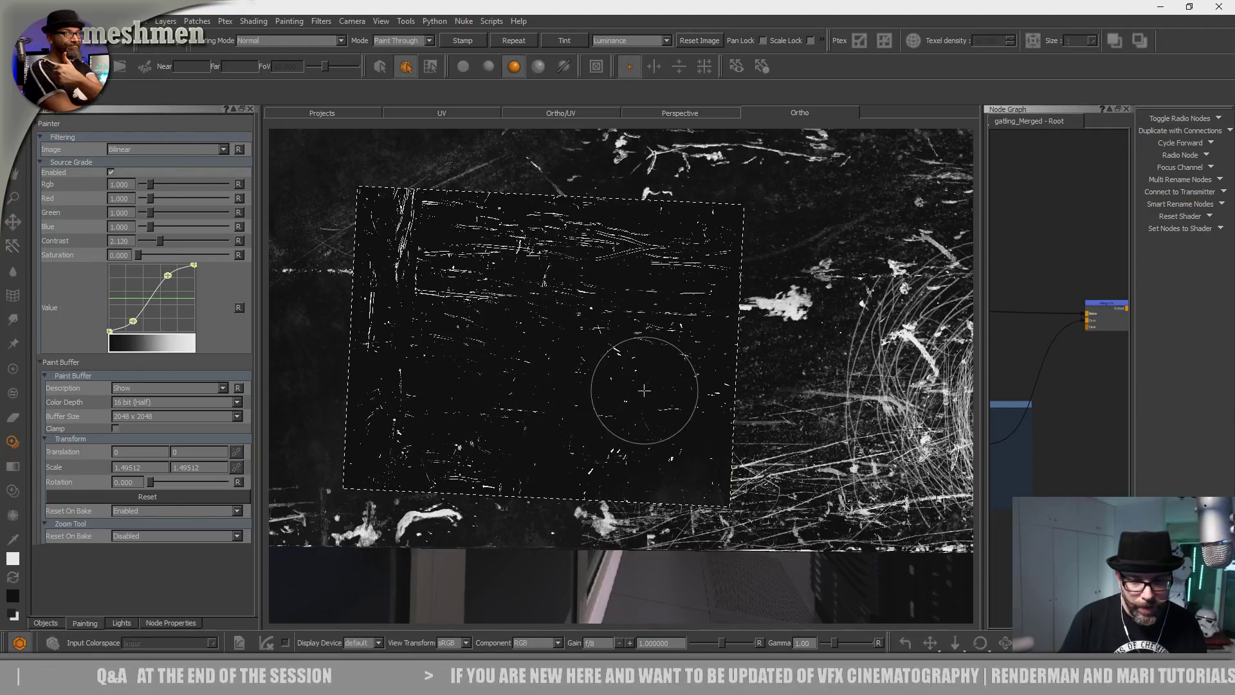
Enlarge and position the scratch image, then paint scratches onto the front hull.
alt+right_drag(548, 463, 588, 454)
alt+middle_drag(588, 454, 535, 441)
shift+drag(534, 440, 530, 501)
ctrl+shift+drag(527, 444, 646, 454)
shift+drag(654, 471, 608, 497)
mouse_move(579, 485)
mouse_down()
mouse_move(354, 450)
mouse_move(723, 481)
mouse_up()
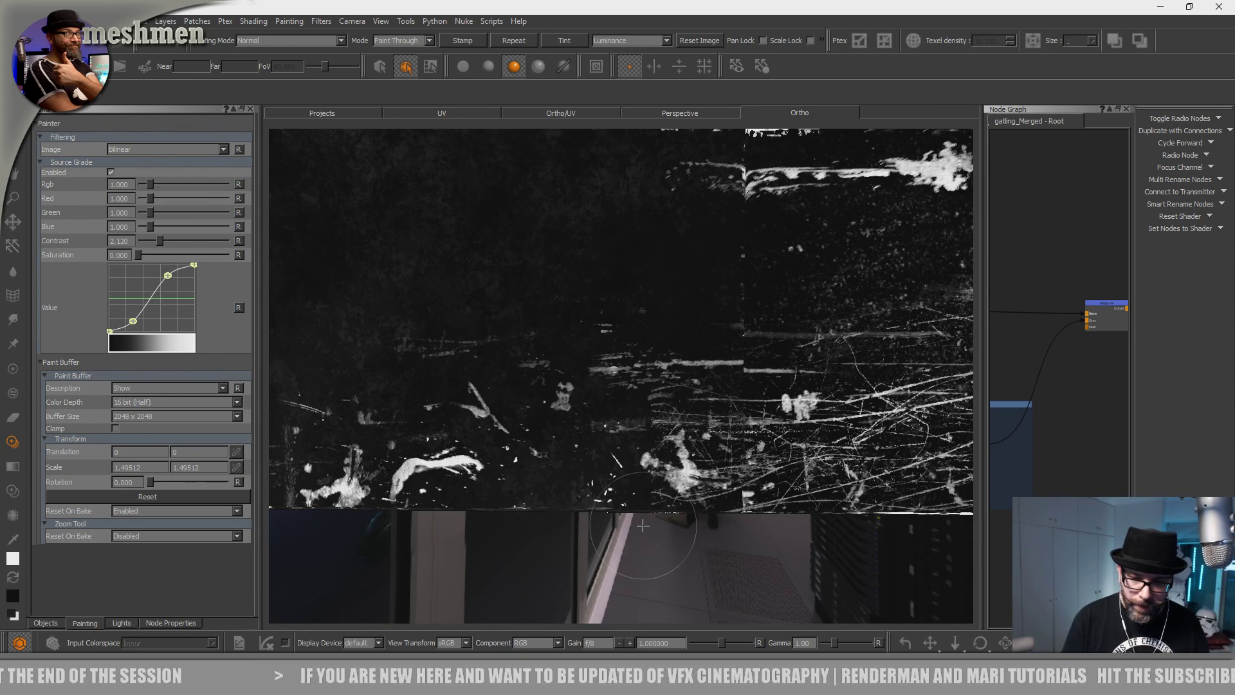
mouse_move(611, 510)
mouse_down()
mouse_move(615, 489)
mouse_move(556, 521)
mouse_up()
Slide the scratch image left and paint horizontal scratches across the middle of the hull.
alt+middle_drag(380, 451, 833, 407)
shift+middle_drag(523, 468, 353, 470)
drag(352, 470, 404, 444)
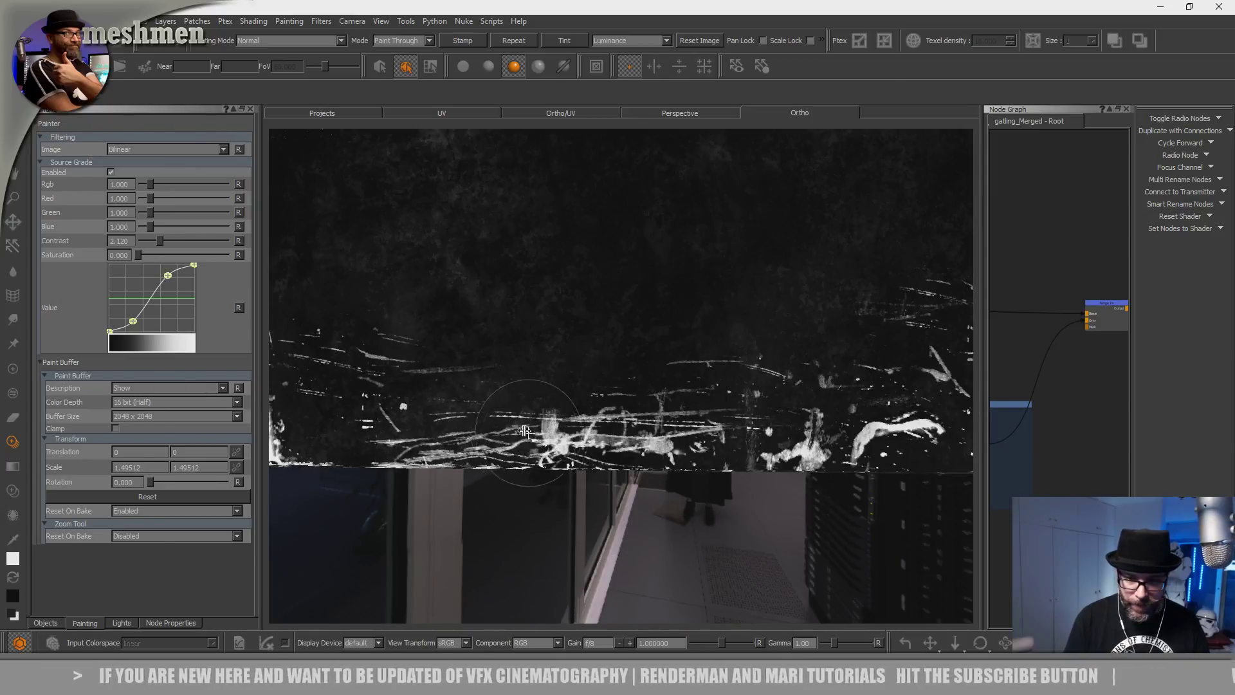
mouse_move(573, 302)
mouse_down()
mouse_move(534, 320)
mouse_move(599, 308)
mouse_up()
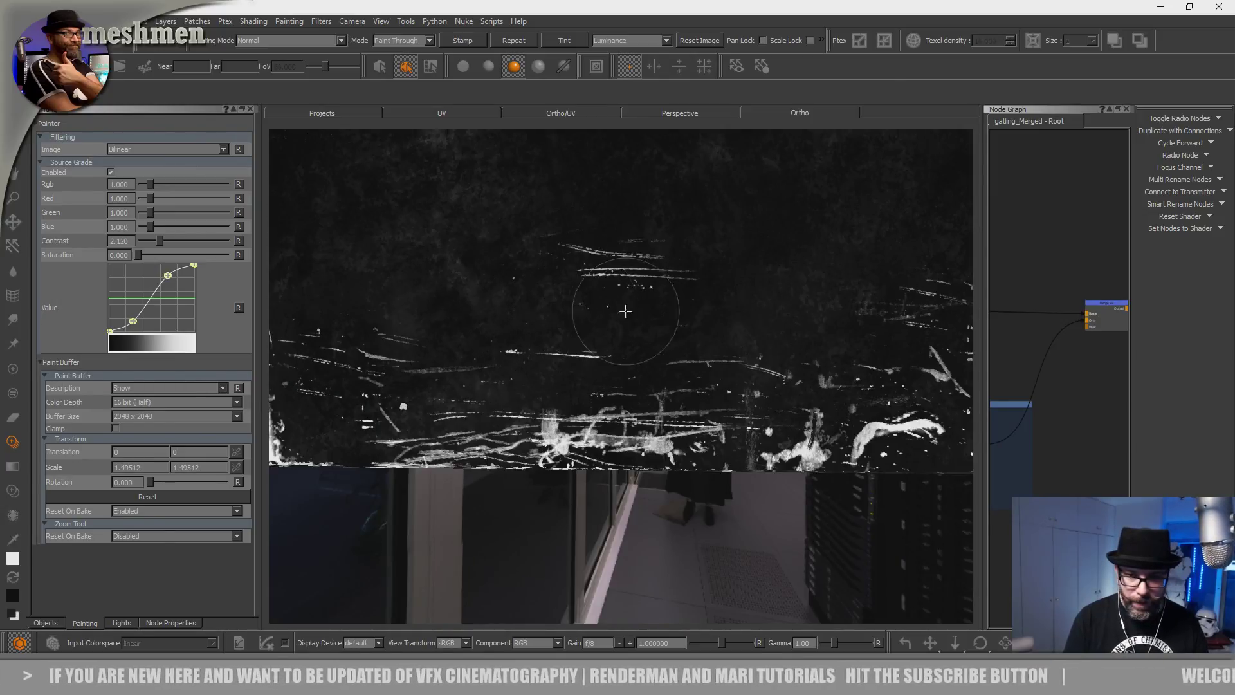
mouse_move(673, 419)
mouse_down()
mouse_move(588, 388)
mouse_move(582, 417)
mouse_move(643, 392)
mouse_up()
Shift the scratch image down and paint more scratch strokes on another hull area.
mouse_move(643, 393)
alt+middle_down()
mouse_move(781, 439)
mouse_move(784, 539)
alt+middle_up()
mouse_move(583, 471)
alt+mouse_down()
mouse_move(589, 496)
mouse_move(551, 626)
mouse_move(669, 694)
mouse_move(555, 694)
alt+mouse_up()
mouse_move(656, 491)
mouse_down()
mouse_move(590, 477)
mouse_move(597, 504)
mouse_up()
shift+drag(618, 568, 634, 331)
mouse_move(644, 533)
shift+mouse_down()
mouse_move(623, 514)
mouse_move(524, 539)
shift+mouse_up()
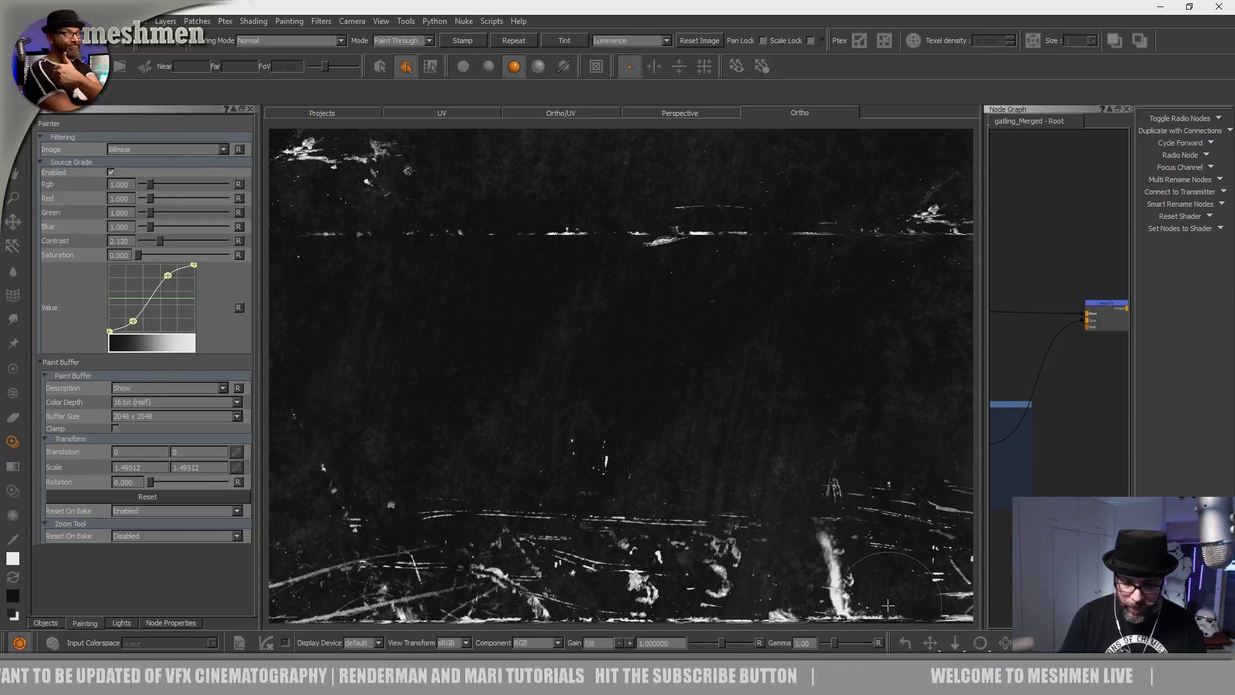
drag(894, 605, 842, 598)
Paint additional scratch strokes across the lower-left part of the hull.
alt+middle_drag(434, 497, 841, 390)
drag(694, 414, 626, 422)
alt+middle_drag(584, 380, 645, 512)
mouse_move(589, 541)
shift+mouse_down()
mouse_move(582, 559)
mouse_move(609, 548)
shift+mouse_up()
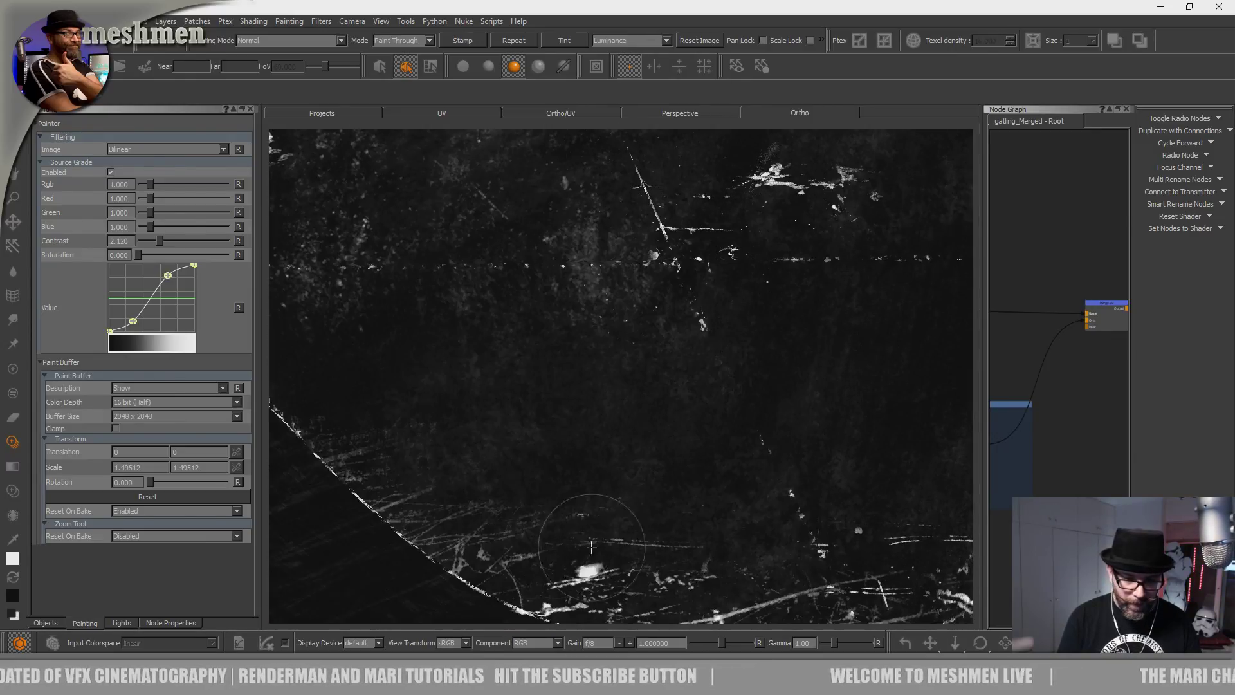
drag(432, 511, 495, 510)
shift+drag(544, 464, 372, 457)
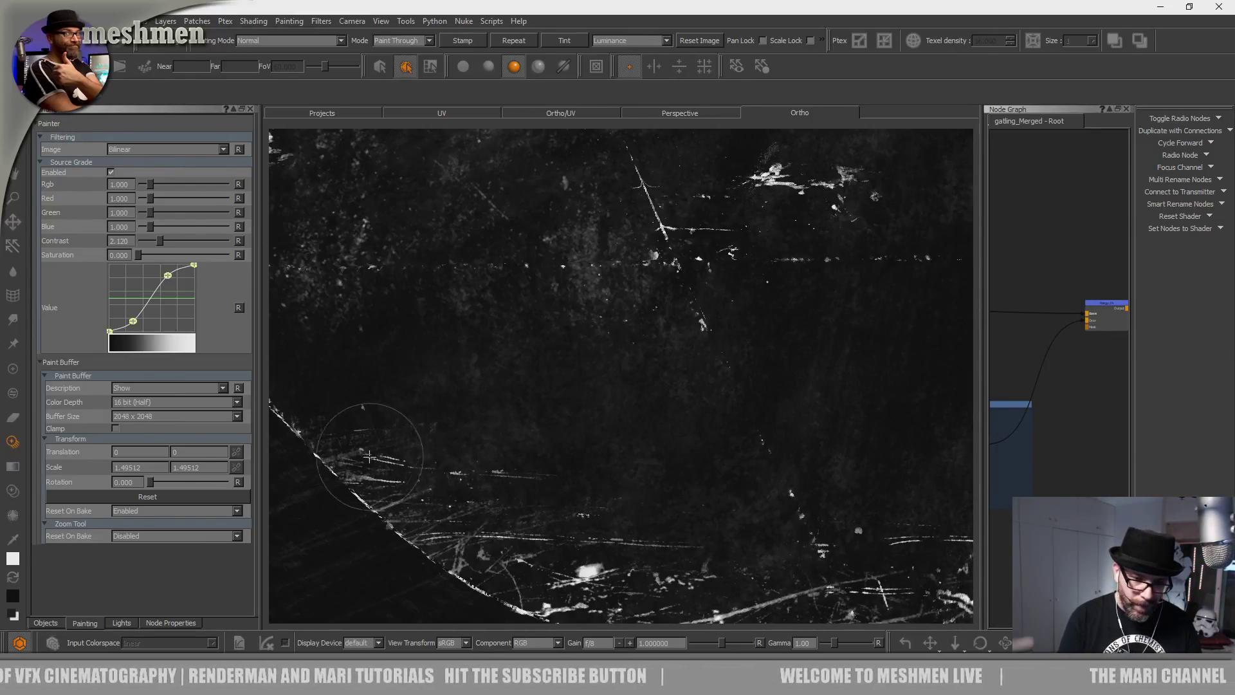
mouse_move(454, 473)
mouse_down()
mouse_move(749, 505)
mouse_move(591, 553)
mouse_move(659, 591)
mouse_move(785, 483)
mouse_up()
alt+right_drag(785, 482, 609, 507)
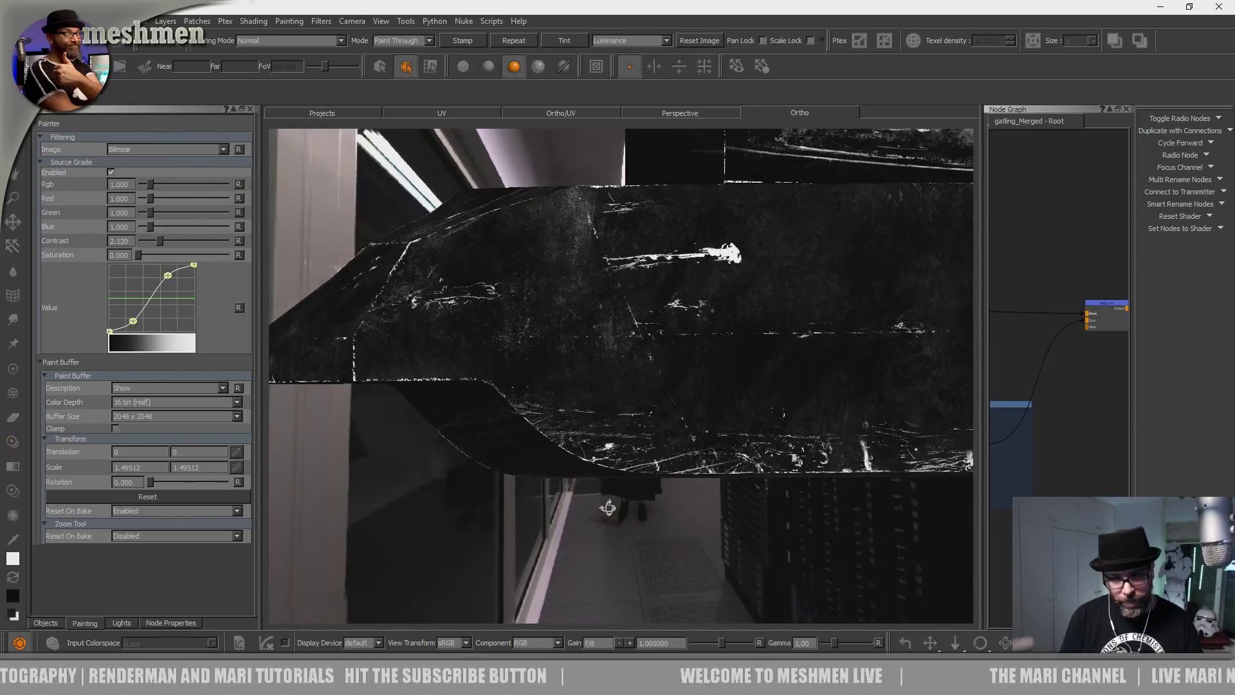
Move the scratch image over the vehicle's nose and paint faint scratches onto it.
alt+drag(609, 507, 622, 496)
alt+middle_drag(623, 495, 646, 548)
alt+right_drag(645, 548, 614, 495)
alt+drag(615, 495, 590, 472)
alt+middle_drag(590, 472, 570, 514)
alt+right_drag(570, 514, 597, 534)
alt+middle_drag(596, 535, 635, 612)
shift+drag(635, 612, 818, 430)
mouse_move(700, 499)
shift+mouse_down()
mouse_move(862, 358)
mouse_move(948, 333)
shift+mouse_up()
drag(368, 472, 366, 477)
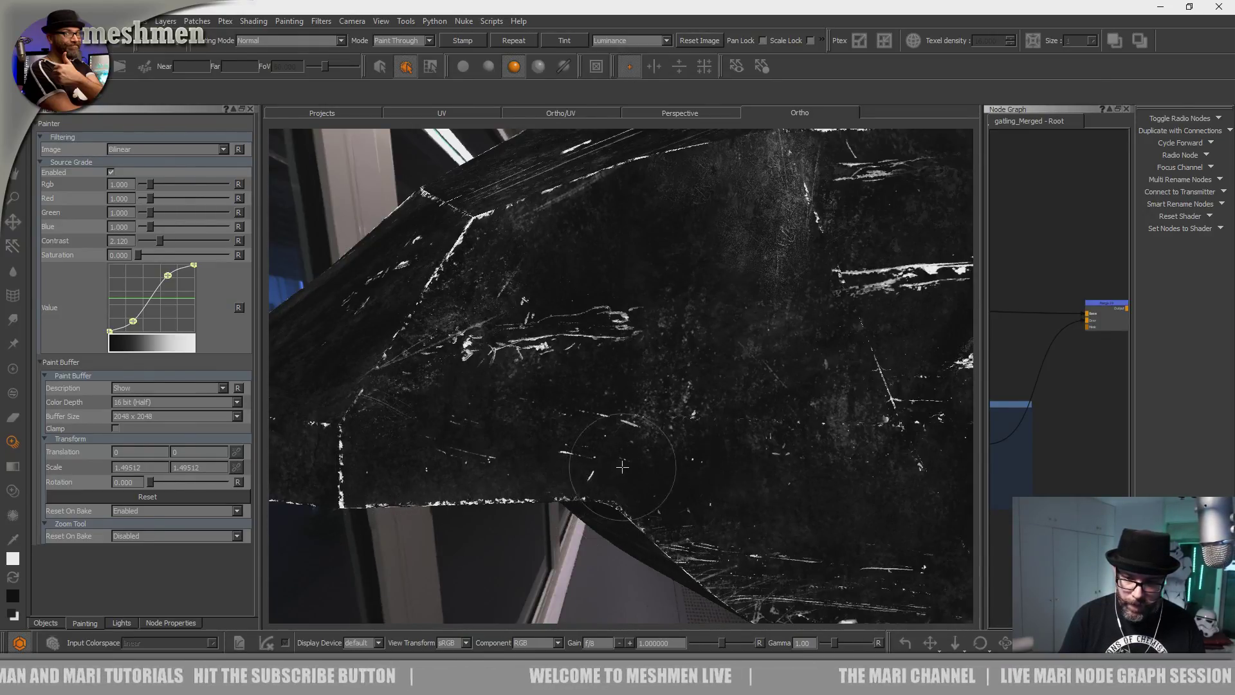
drag(635, 444, 598, 444)
drag(502, 444, 458, 447)
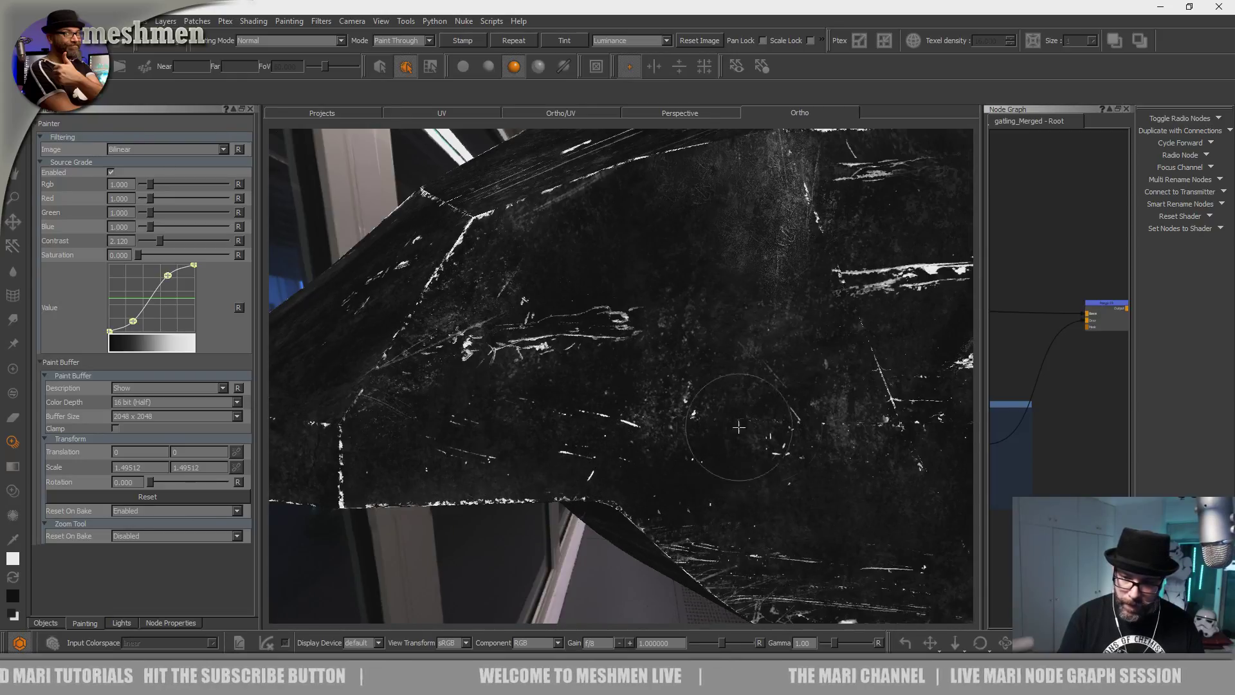
mouse_move(764, 493)
mouse_down()
mouse_move(728, 473)
mouse_move(768, 447)
mouse_move(829, 447)
mouse_move(669, 444)
mouse_up()
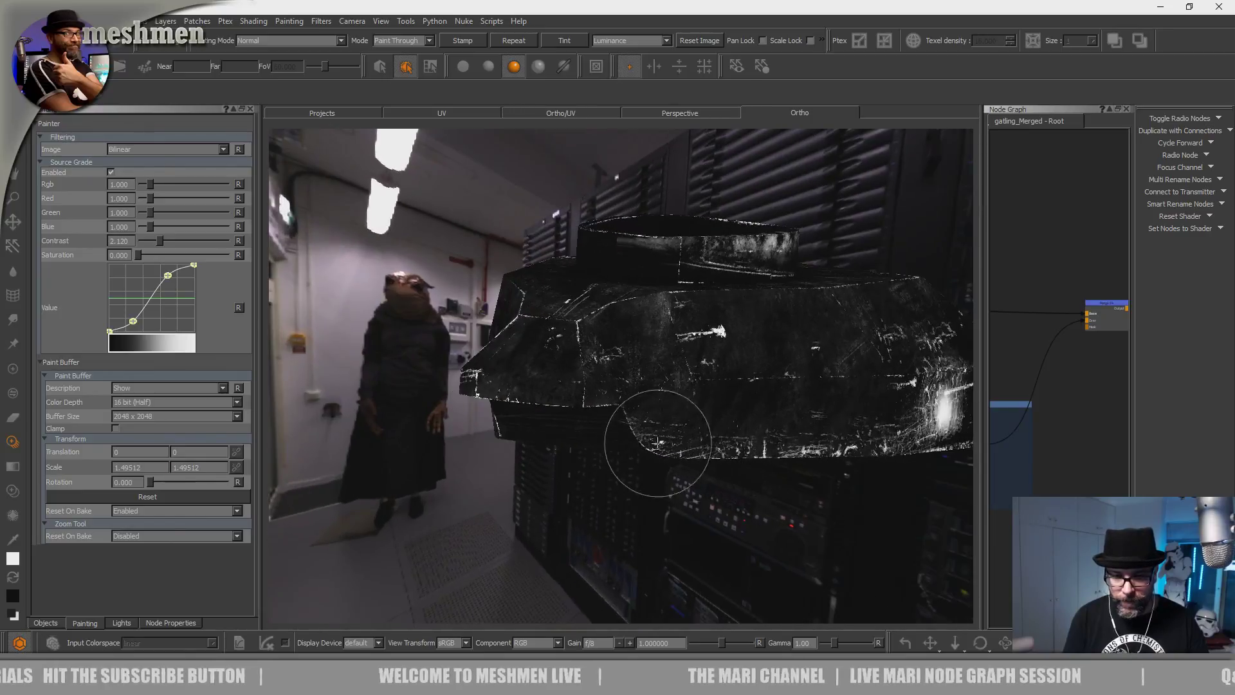
Turn to the hull's box corner and paint scratches along the lower edge.
mouse_move(609, 420)
alt+mouse_down()
mouse_move(689, 458)
mouse_move(483, 402)
mouse_move(618, 540)
alt+mouse_up()
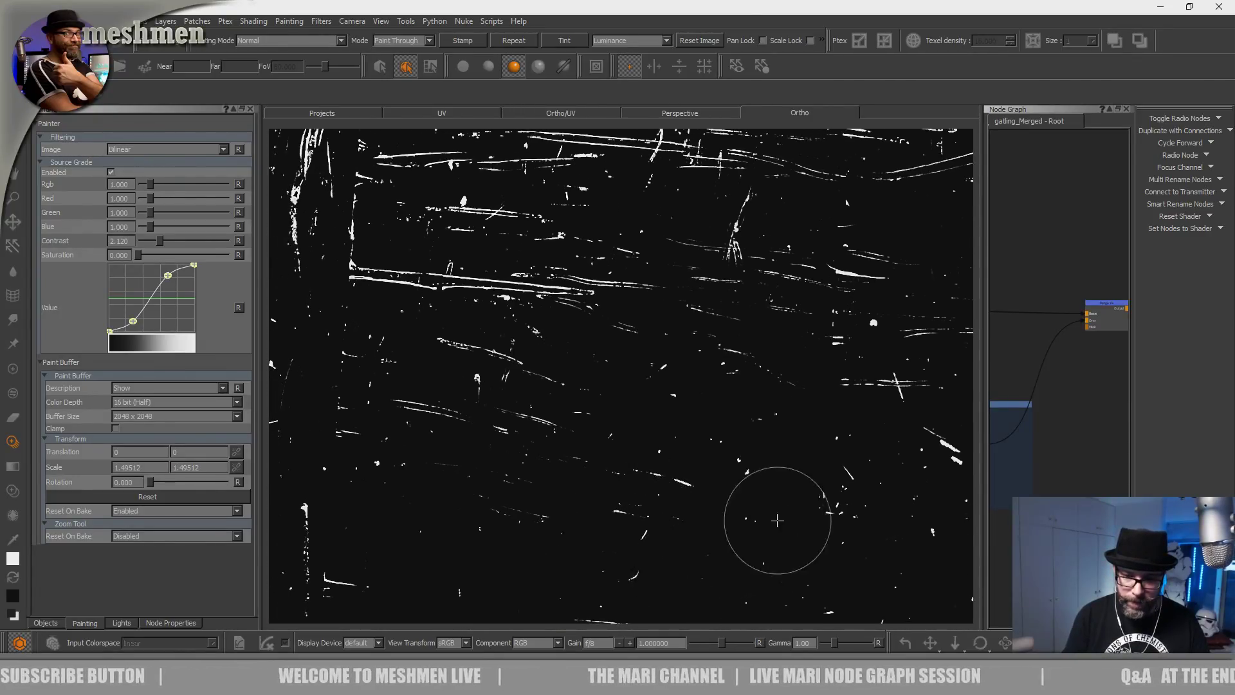
alt+drag(776, 521, 420, 505)
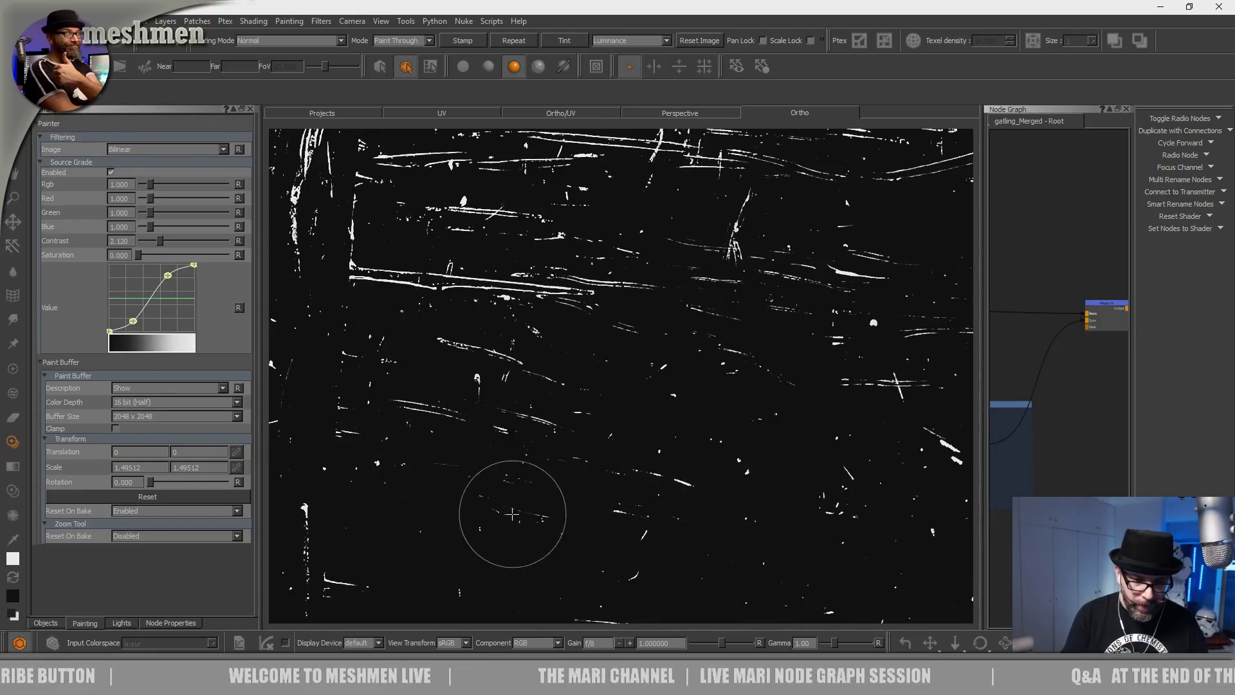
mouse_move(505, 516)
alt+mouse_down()
mouse_move(620, 566)
mouse_move(565, 490)
mouse_move(502, 480)
mouse_move(546, 510)
mouse_move(794, 501)
mouse_move(876, 441)
mouse_move(637, 416)
mouse_move(756, 466)
alt+mouse_up()
alt+drag(578, 402, 588, 446)
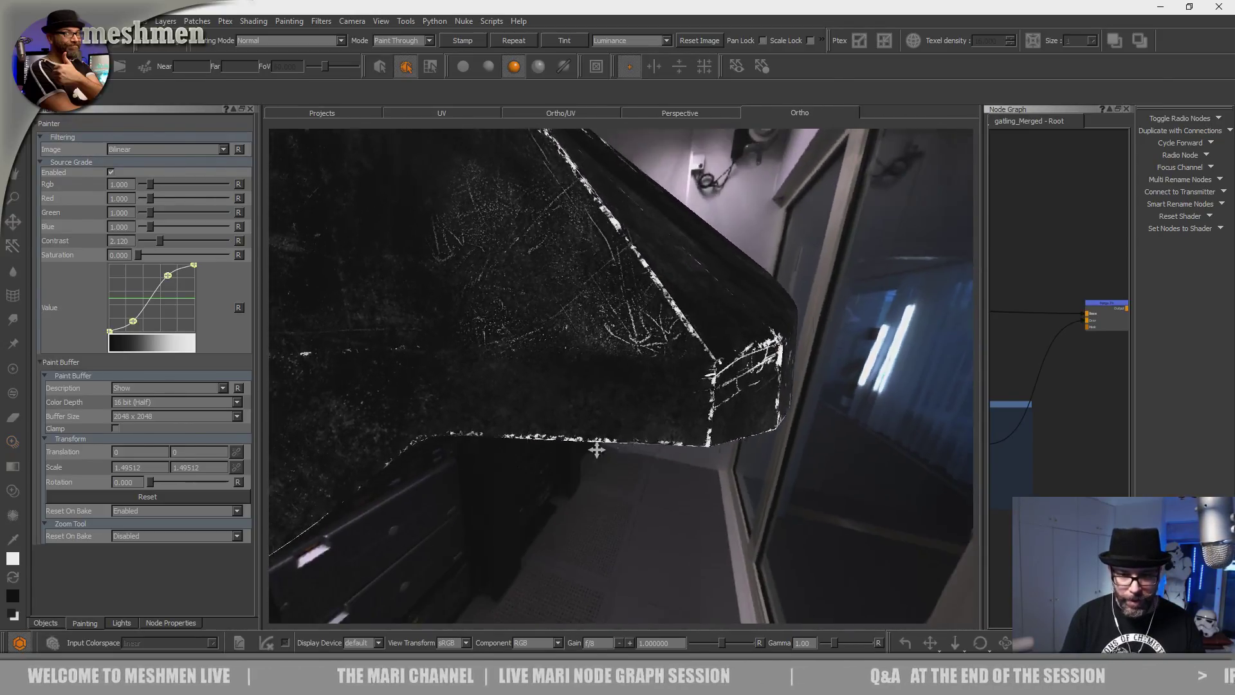
drag(757, 486, 544, 464)
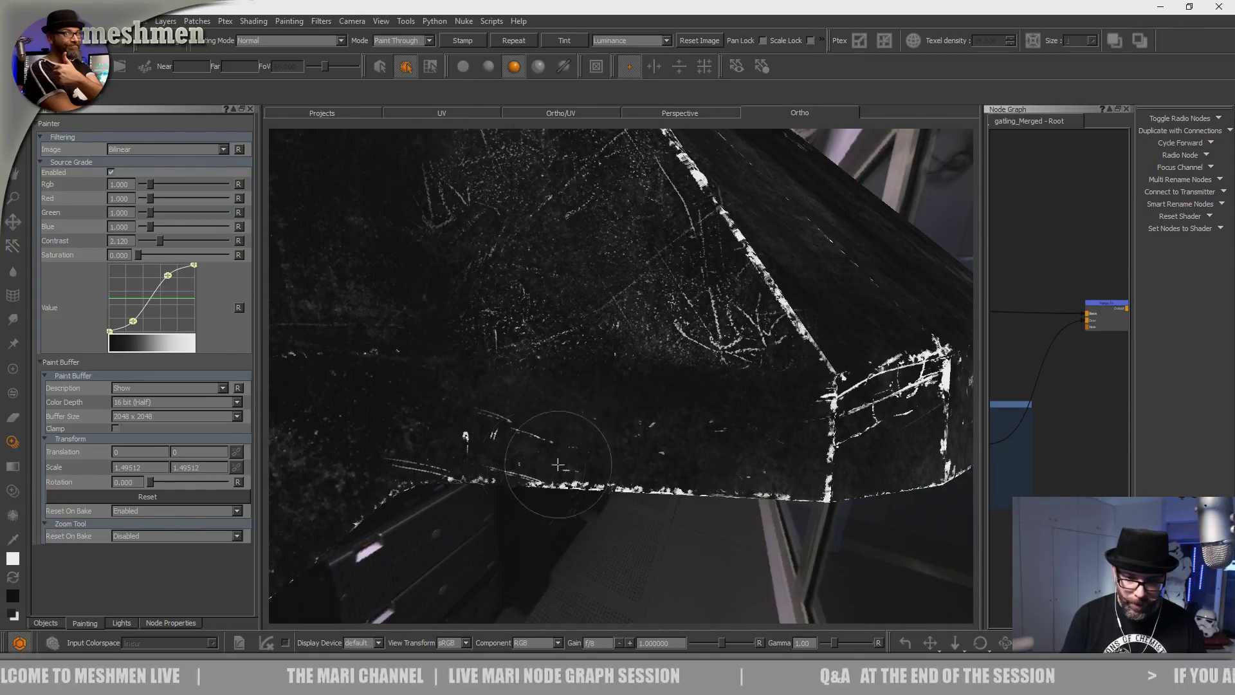
drag(827, 474, 725, 485)
drag(736, 416, 652, 418)
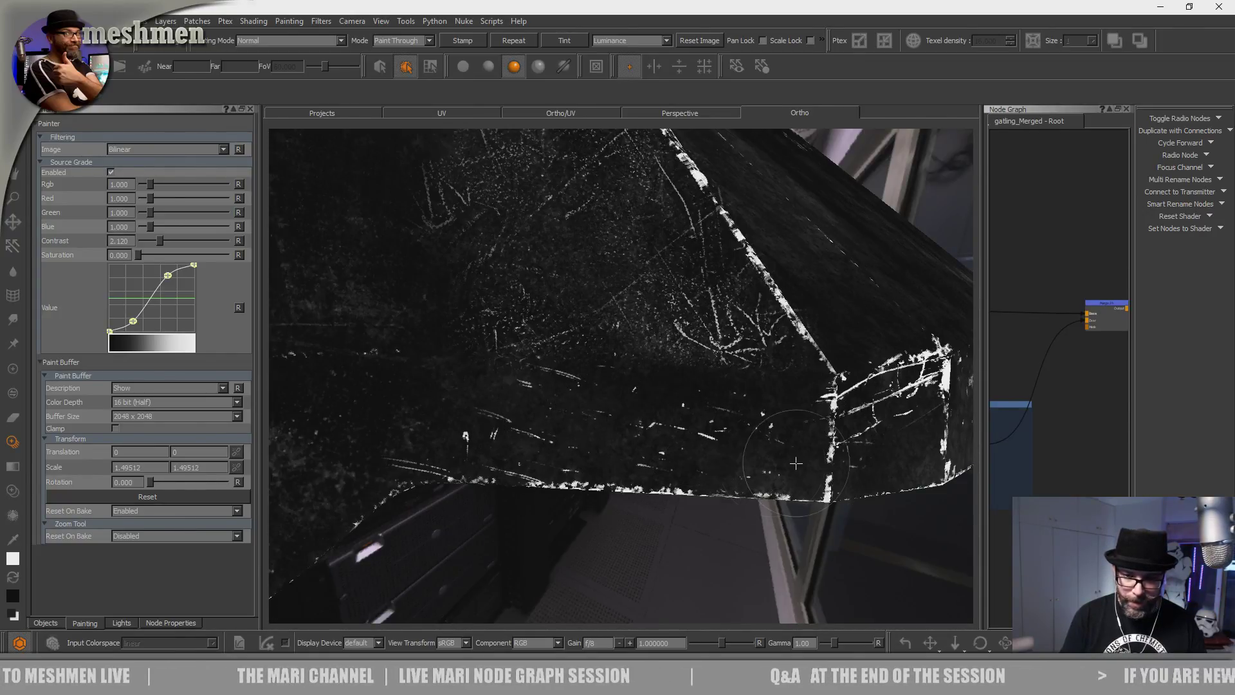
Paint scratches across the side panel, with fainter ones further right.
mouse_move(648, 359)
alt+mouse_down()
mouse_move(570, 427)
mouse_move(605, 423)
alt+mouse_up()
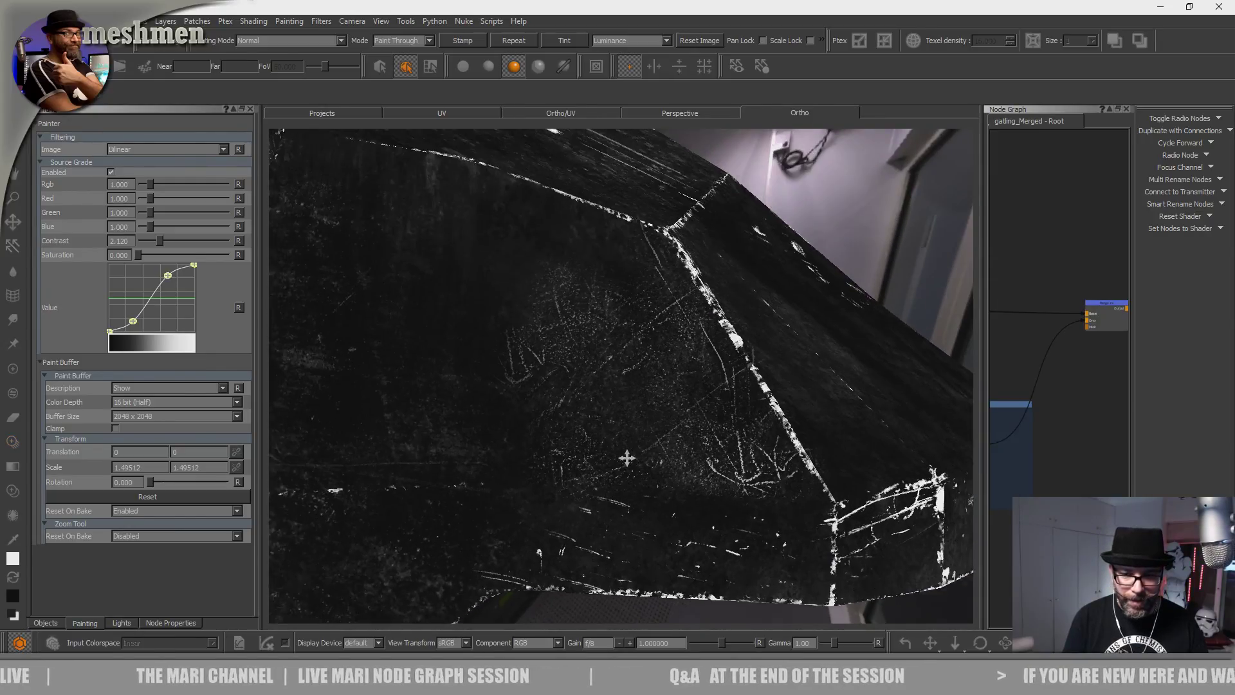
drag(643, 461, 439, 408)
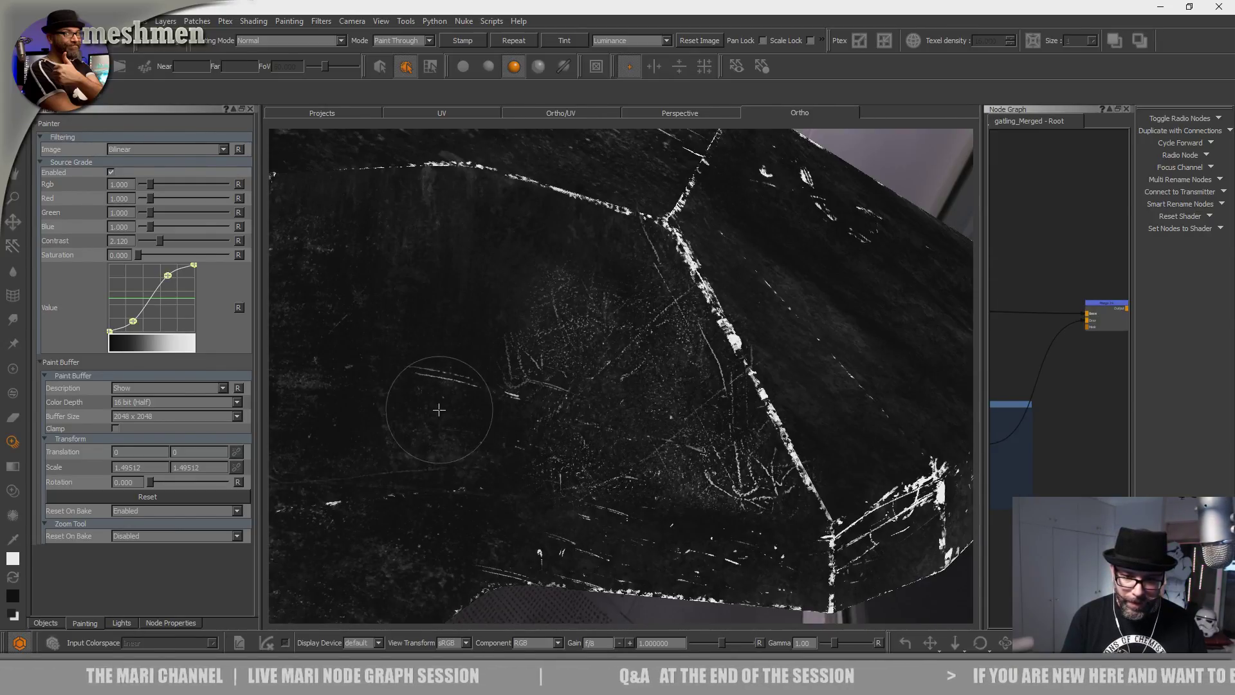
drag(563, 432, 659, 450)
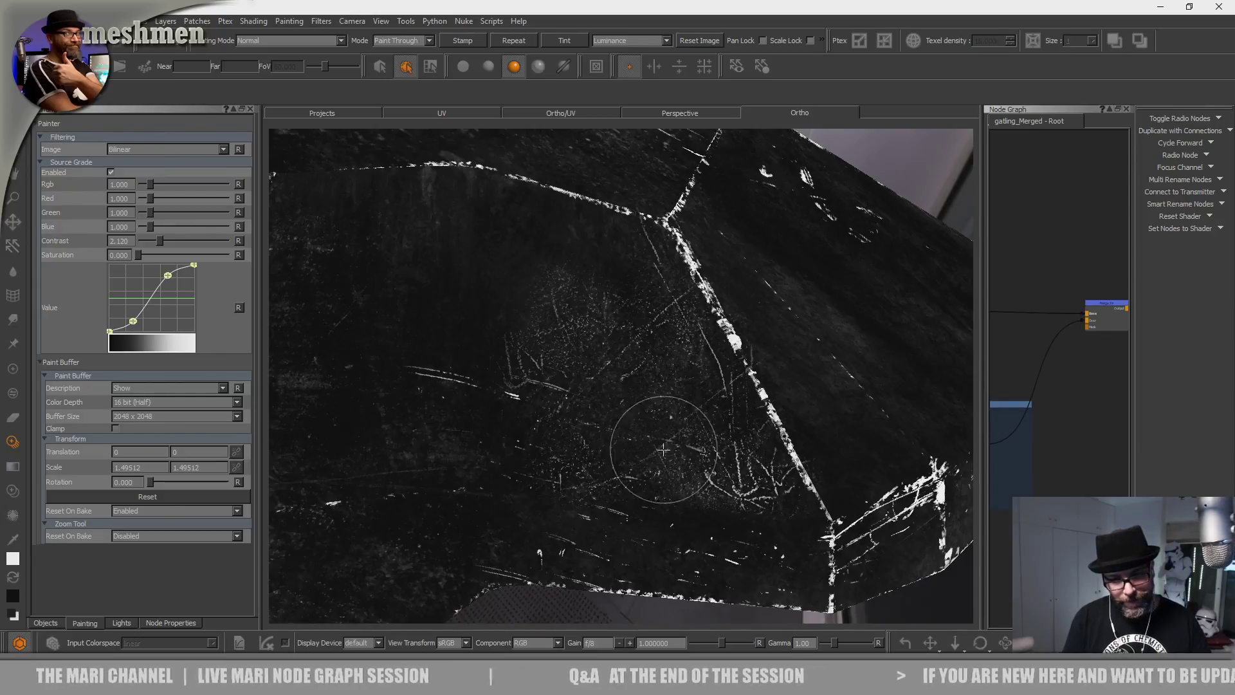
middle_drag(532, 471, 591, 365)
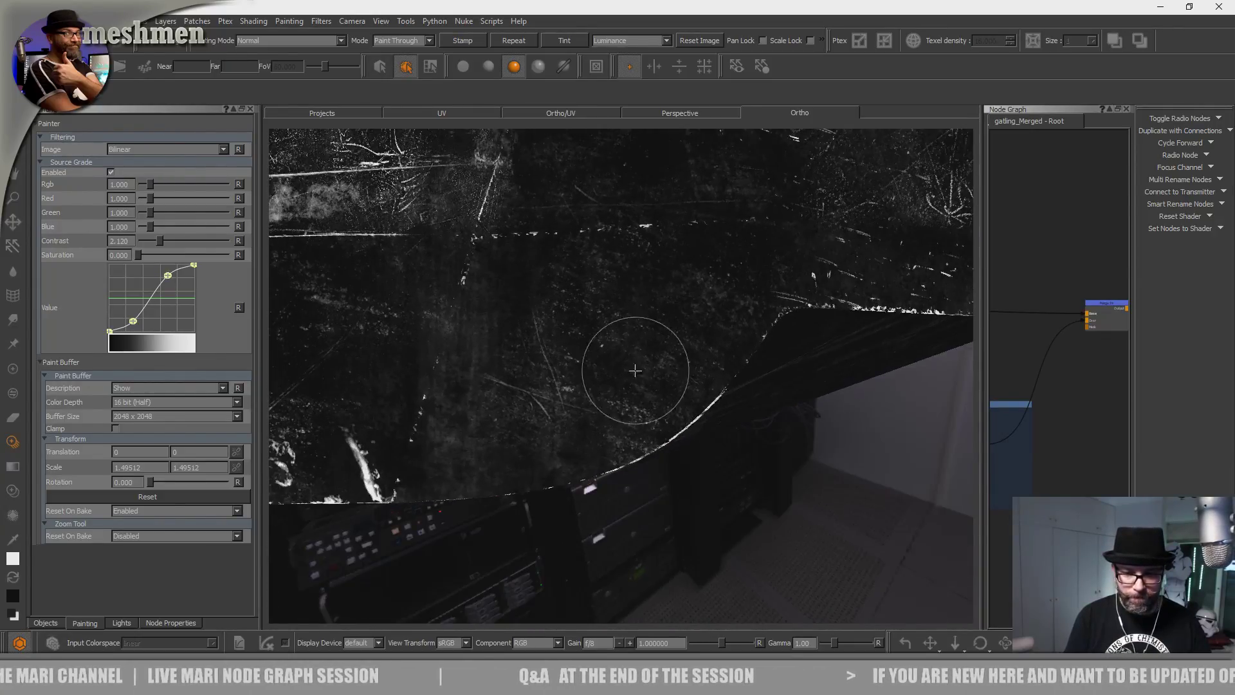
Rotate and shift the scratch image, then paint scratches across the hull up toward the top.
shift+drag(553, 399, 565, 411)
ctrl+drag(606, 355, 589, 358)
drag(572, 362, 566, 363)
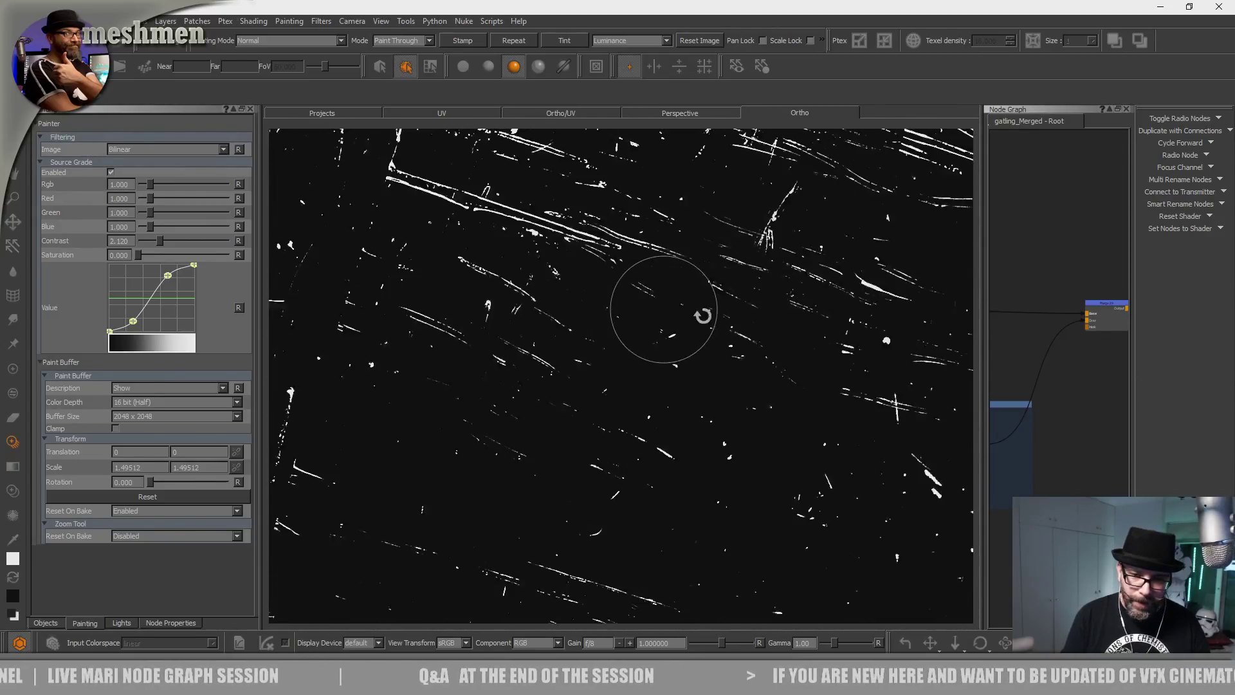
ctrl+drag(499, 291, 481, 353)
mouse_move(480, 361)
shift+mouse_down()
mouse_move(635, 438)
mouse_move(528, 440)
mouse_move(554, 433)
shift+mouse_up()
click(608, 435)
alt+middle_drag(554, 425, 569, 432)
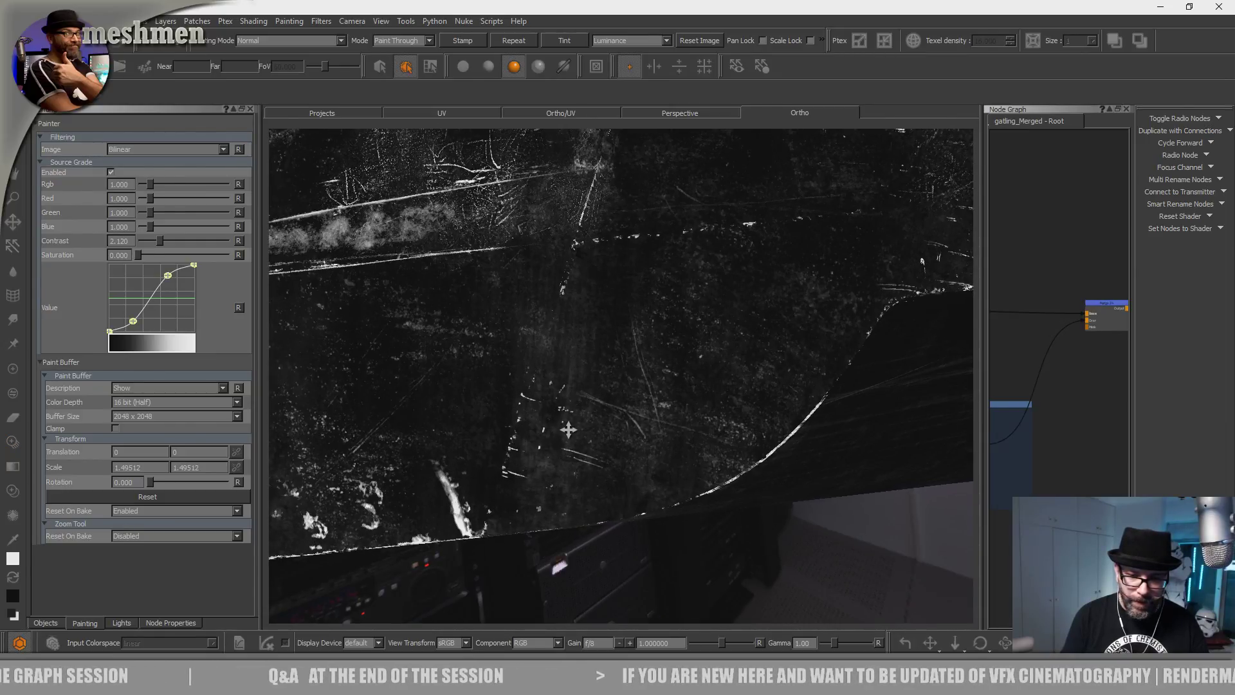
drag(576, 449, 644, 456)
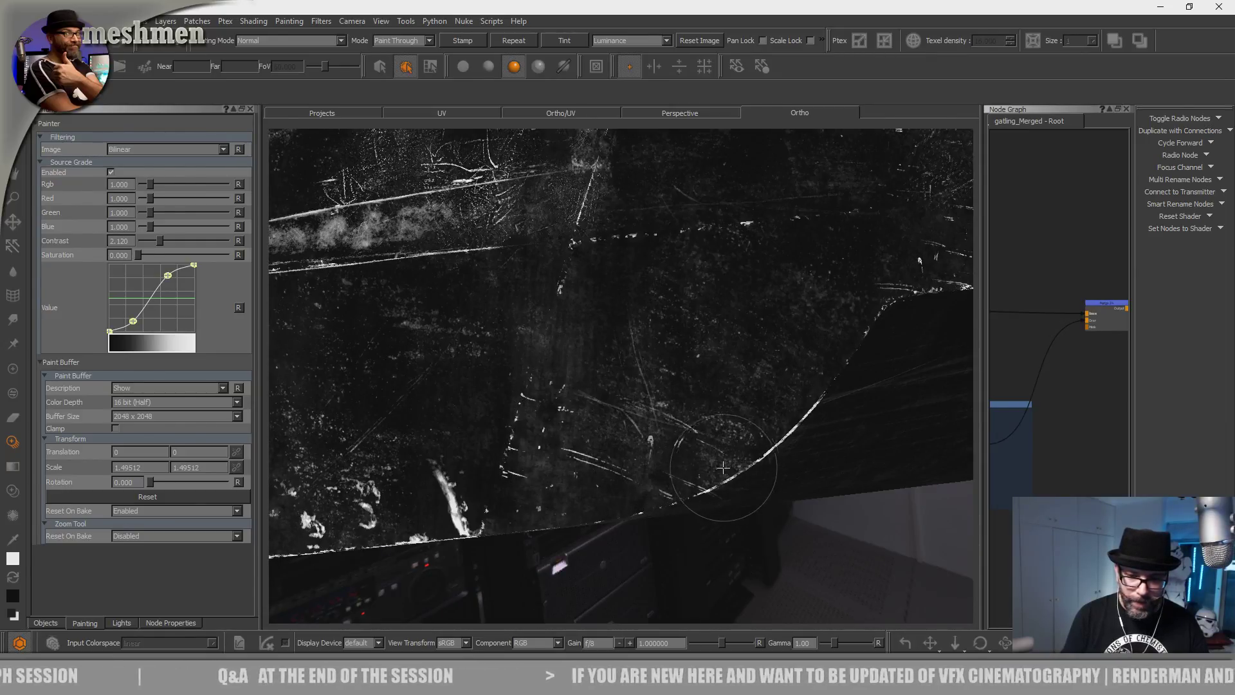
drag(749, 473, 749, 472)
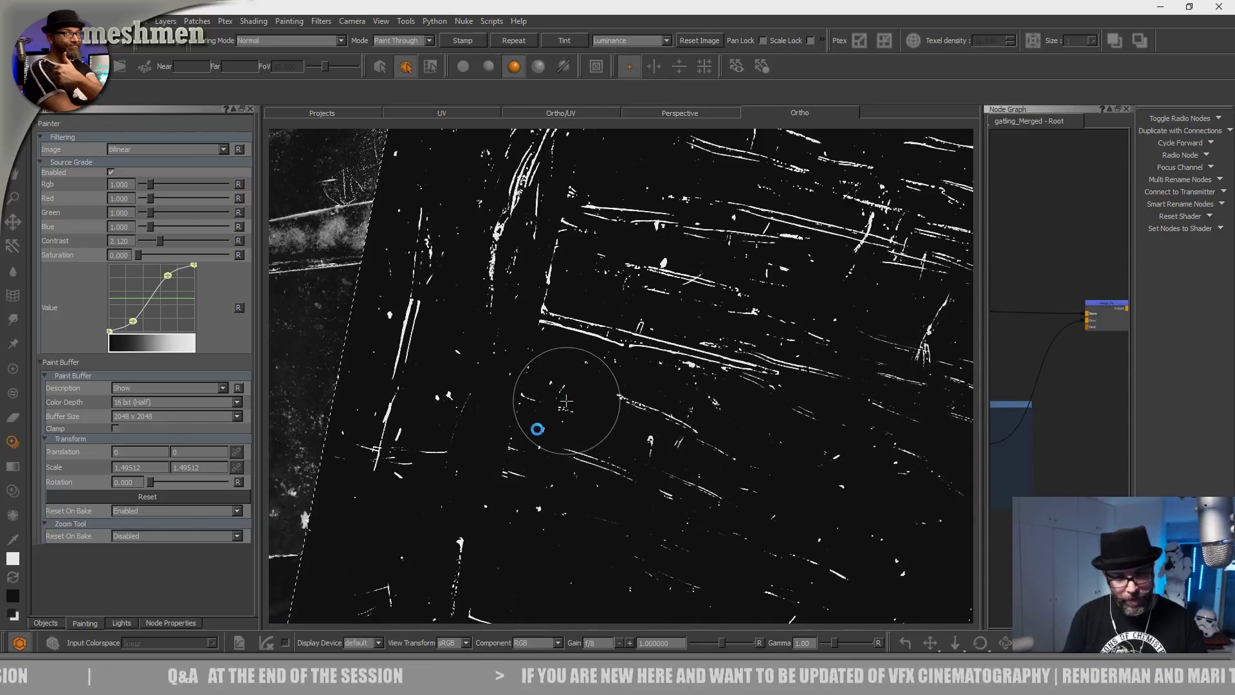
drag(566, 402, 605, 181)
Reposition the scratch image and repaint a stroke after undoing an unwanted one.
mouse_move(548, 400)
alt+mouse_down()
mouse_move(524, 414)
mouse_move(532, 373)
mouse_move(459, 450)
mouse_move(479, 447)
alt+mouse_up()
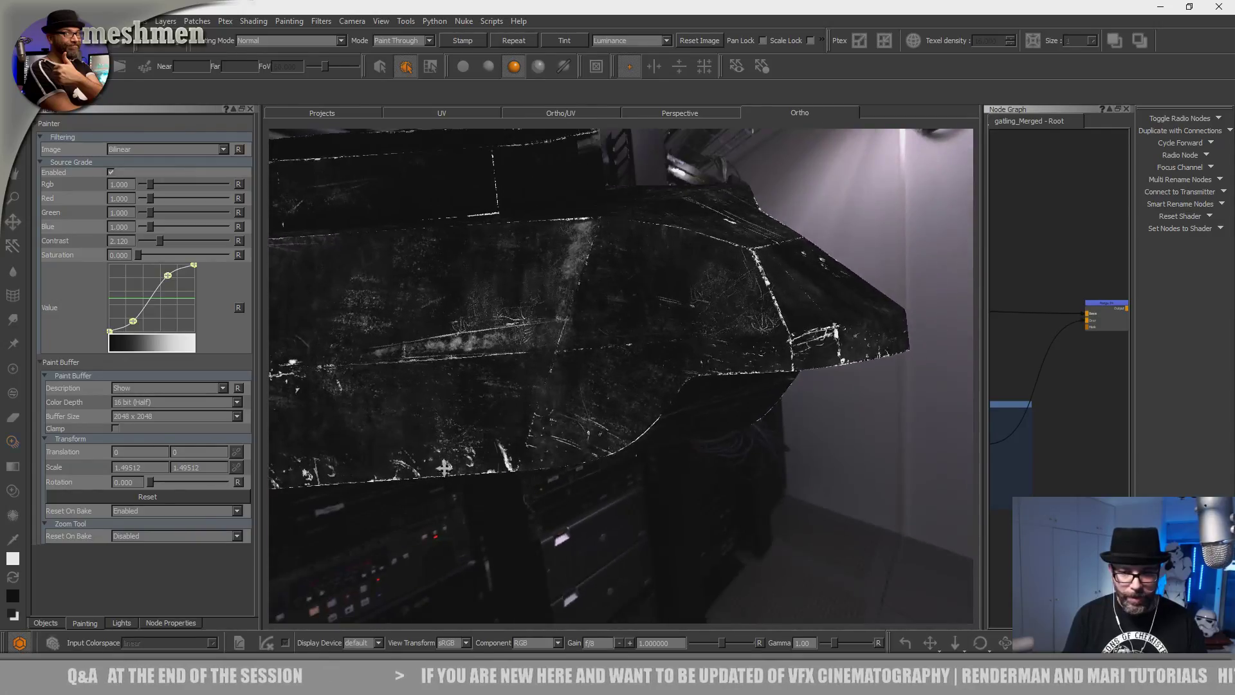
alt+right_drag(479, 447, 523, 441)
mouse_move(521, 483)
shift+mouse_down()
mouse_move(477, 461)
mouse_move(485, 453)
shift+mouse_up()
mouse_move(542, 393)
mouse_down()
mouse_move(509, 379)
mouse_move(528, 407)
mouse_move(569, 278)
mouse_move(612, 367)
mouse_move(609, 352)
mouse_up()
key(ctrl+z)
mouse_move(561, 399)
mouse_down()
mouse_move(580, 364)
mouse_move(573, 374)
mouse_up()
drag(548, 436, 546, 410)
Reframe the hull and paint several more scratch strokes across it.
alt+right_drag(698, 369, 538, 441)
mouse_move(537, 441)
alt+mouse_down()
mouse_move(497, 461)
mouse_move(525, 430)
alt+mouse_up()
alt+right_drag(525, 431, 631, 361)
alt+middle_drag(631, 360, 568, 532)
alt+drag(567, 532, 574, 528)
mouse_move(675, 381)
mouse_down()
mouse_move(650, 320)
mouse_move(655, 360)
mouse_up()
mouse_move(623, 414)
mouse_down()
mouse_move(651, 455)
mouse_move(633, 453)
mouse_up()
drag(544, 458, 556, 431)
mouse_move(558, 432)
mouse_down()
mouse_move(497, 428)
mouse_move(487, 400)
mouse_up()
mouse_move(573, 363)
mouse_down()
mouse_move(544, 422)
mouse_move(568, 360)
mouse_move(568, 404)
mouse_up()
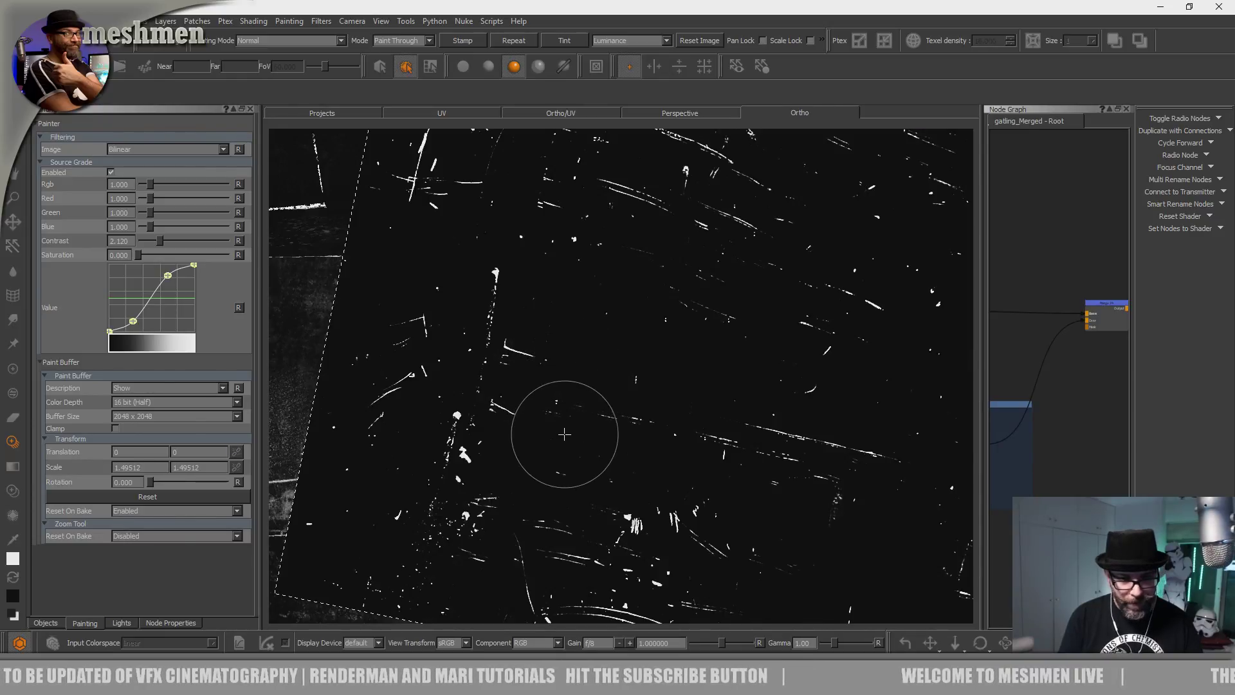
drag(549, 429, 559, 413)
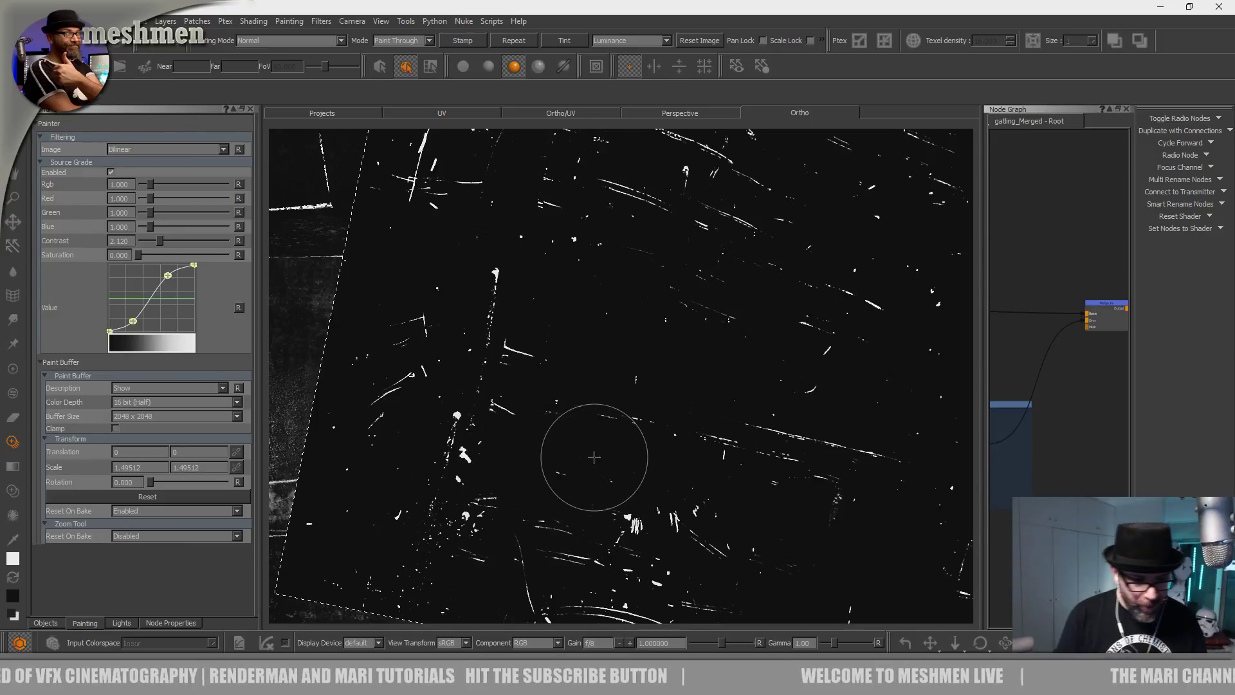
Dab and paint short scratch strokes on the hull.
right_click(757, 28)
click(751, 23)
click(593, 457)
drag(535, 414, 496, 422)
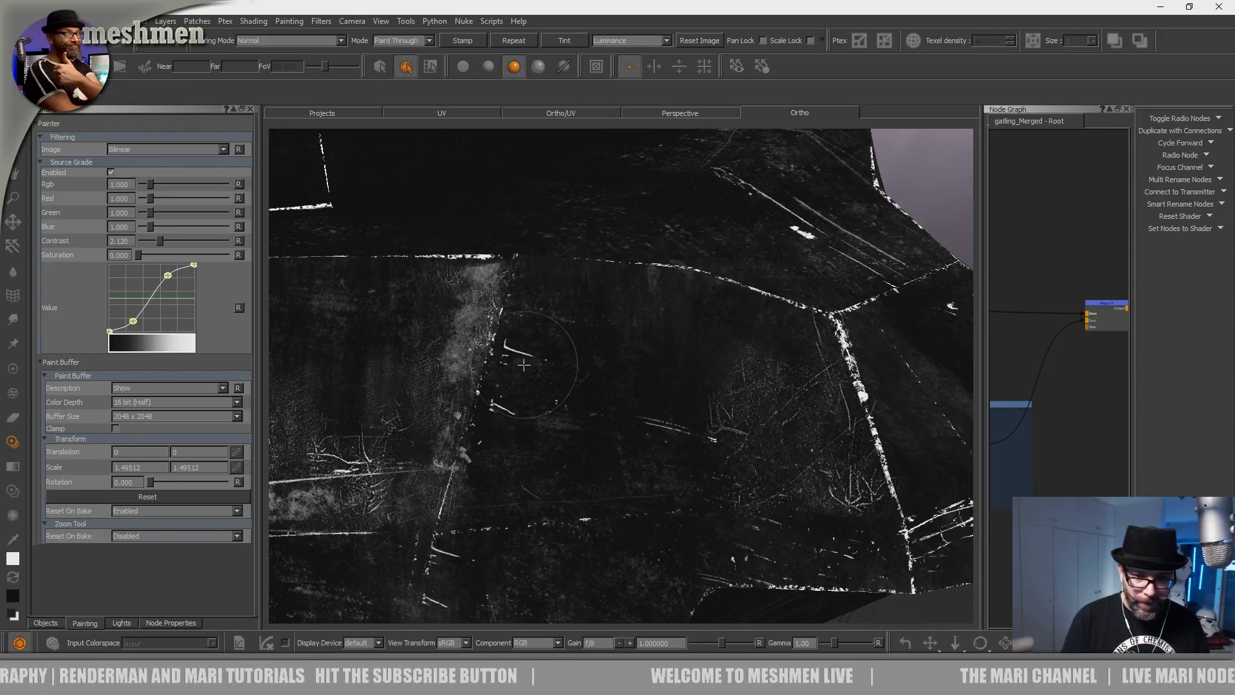
mouse_move(478, 479)
mouse_down()
mouse_move(505, 476)
mouse_move(496, 481)
mouse_move(538, 291)
mouse_move(478, 509)
mouse_up()
Reset the scratch image's transform, shrink it about the centre, and stamp it onto the hull.
key(super)
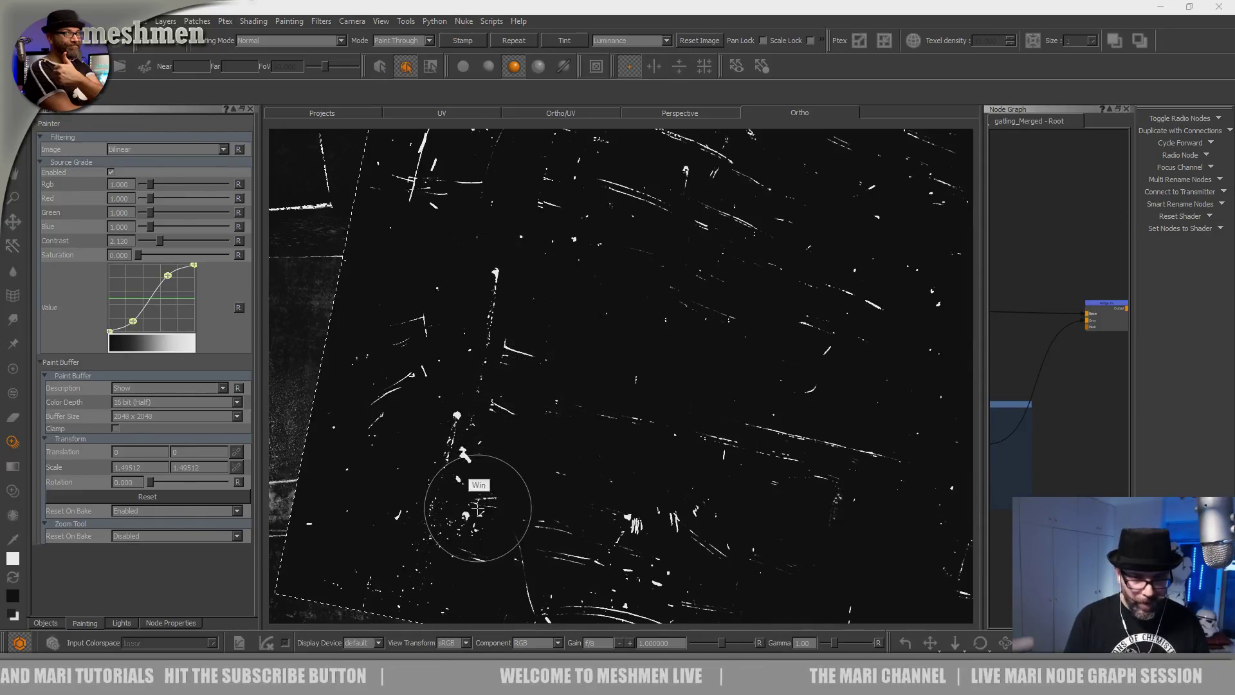
click(711, 42)
mouse_move(702, 440)
ctrl+shift+mouse_down()
mouse_move(504, 421)
mouse_move(628, 469)
mouse_move(601, 364)
ctrl+shift+mouse_up()
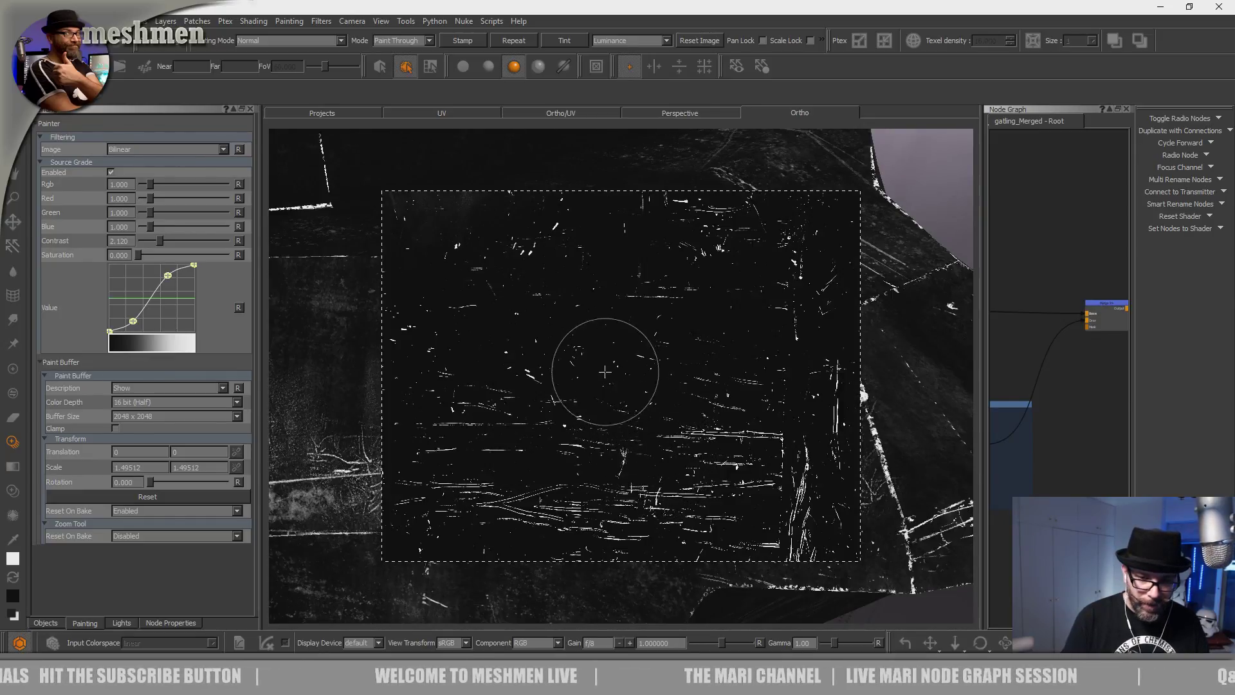
click(599, 416)
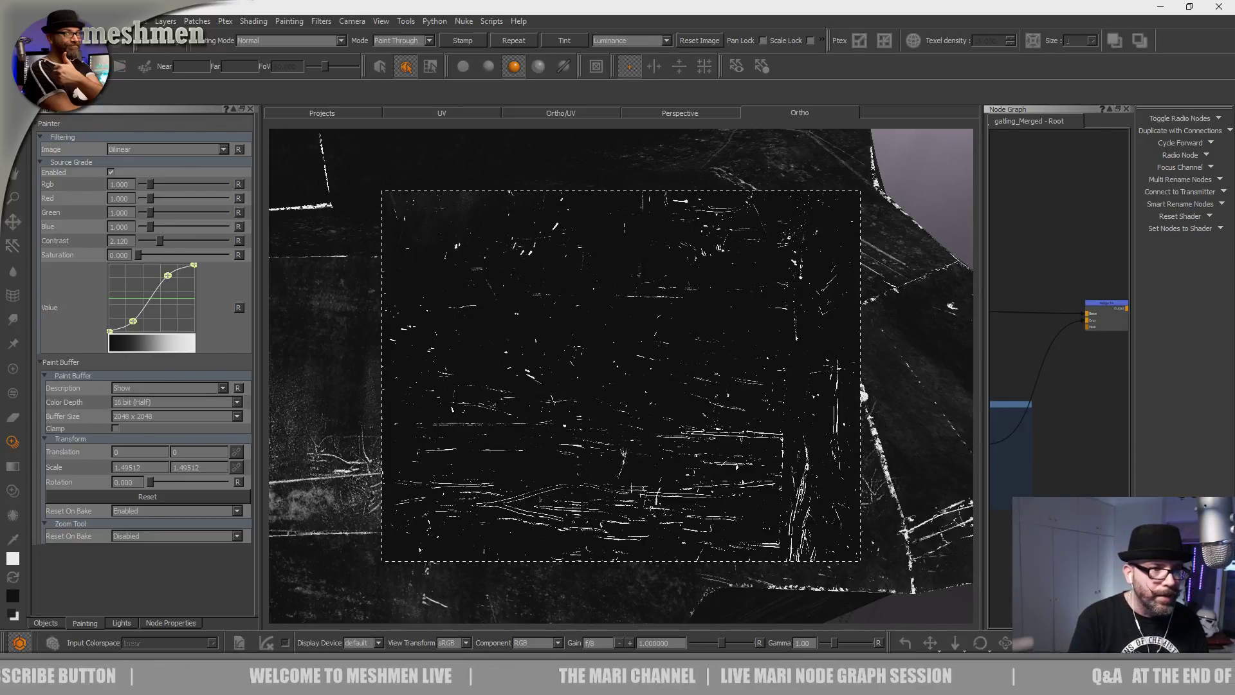
right_click(654, 29)
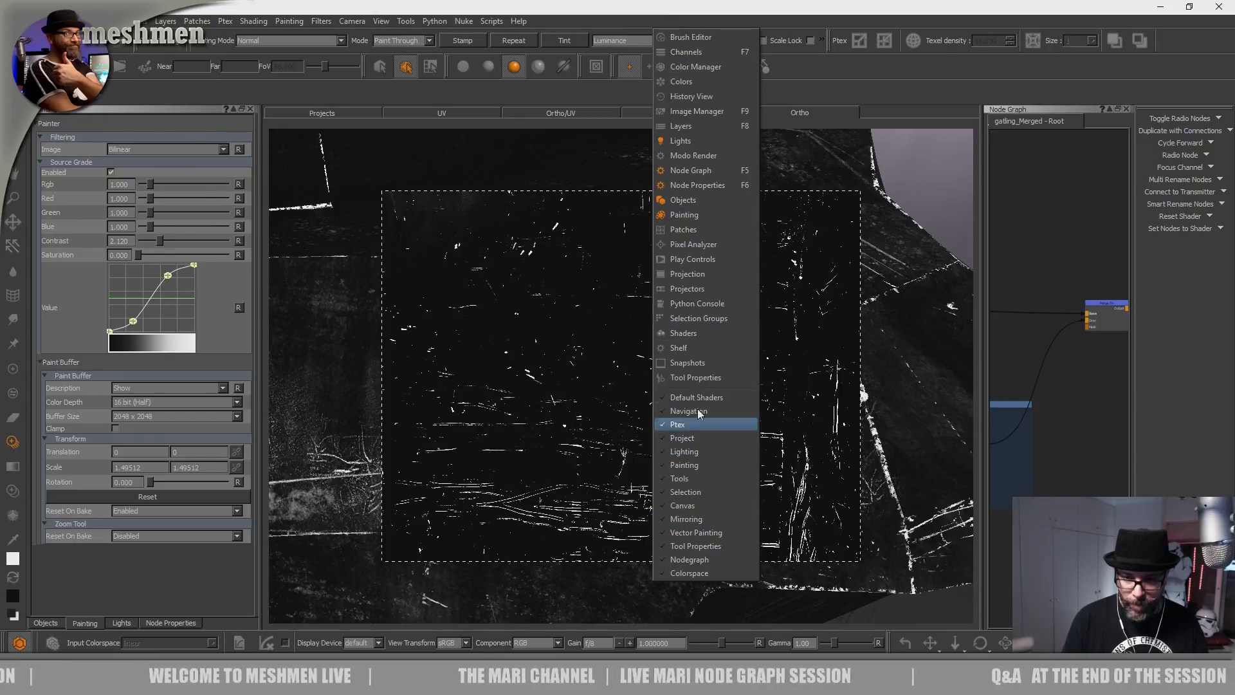
In Tool Properties > Texture, set the image rotation to 5.538 and scale to 0.694009.
click(698, 380)
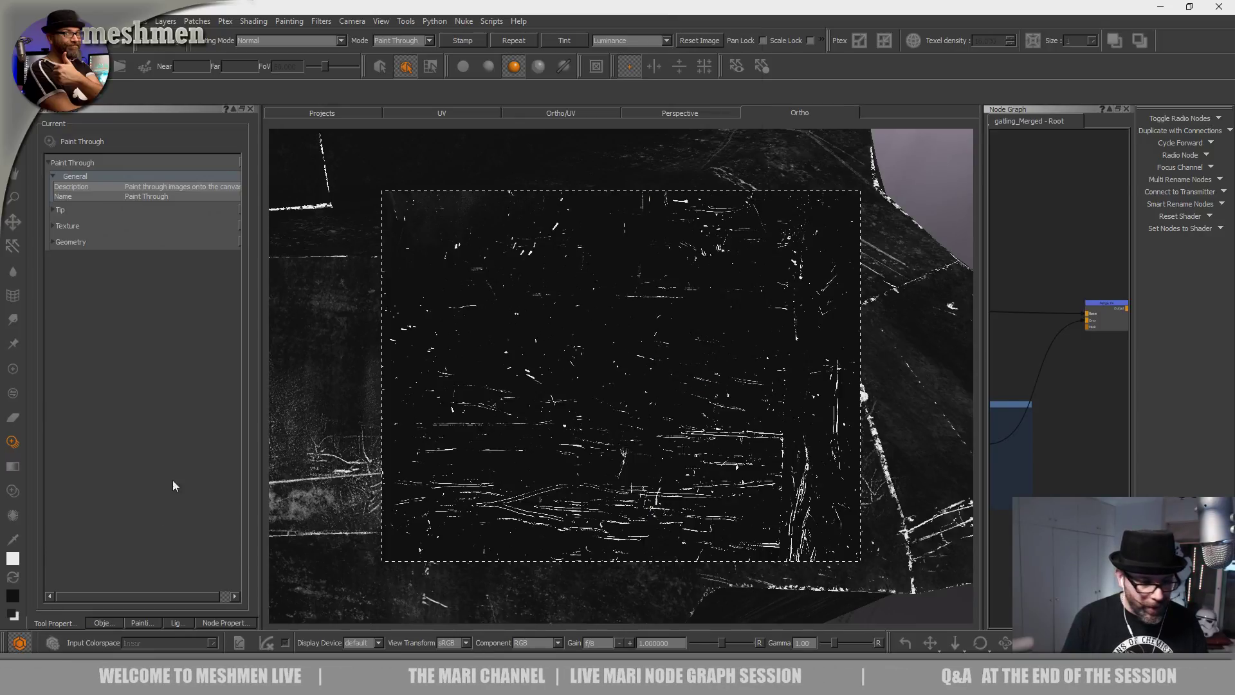
click(55, 225)
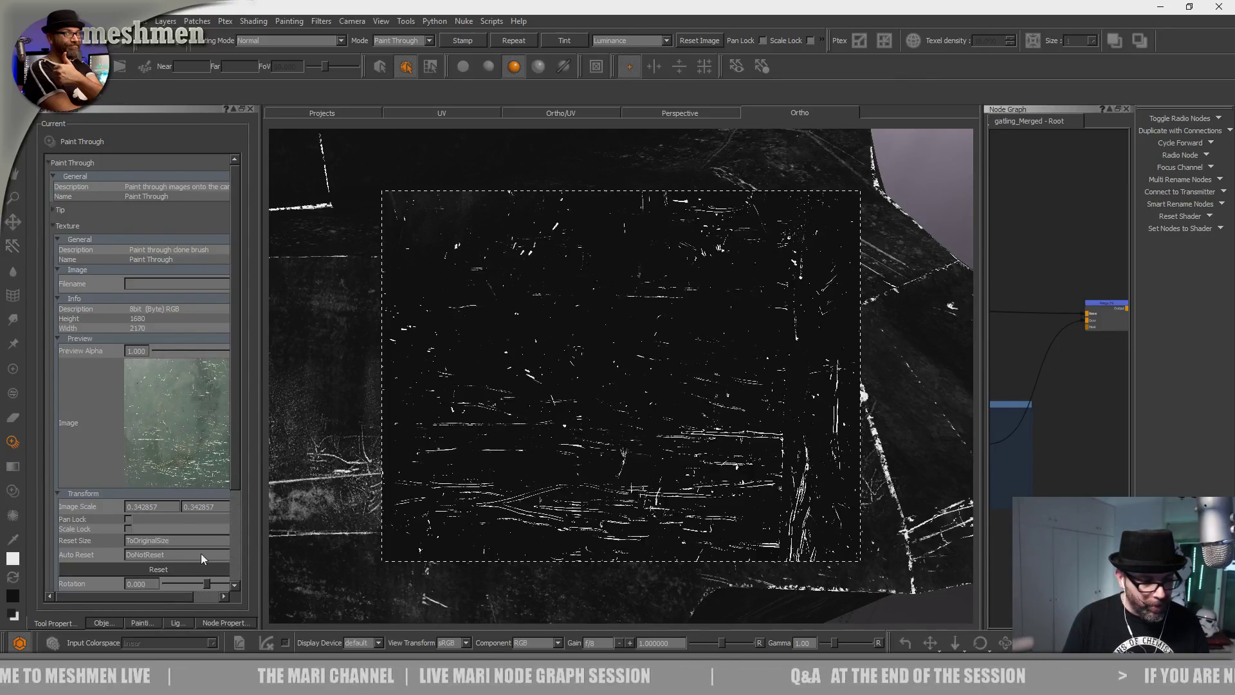
drag(200, 585, 207, 579)
alt+middle_drag(454, 481, 644, 432)
alt+right_drag(645, 433, 611, 360)
mouse_move(588, 369)
alt+middle_down()
mouse_move(738, 455)
mouse_move(727, 432)
alt+middle_up()
drag(207, 584, 206, 580)
ctrl+shift+drag(603, 370, 832, 386)
alt+middle_drag(682, 364, 611, 387)
alt+middle_drag(640, 437, 684, 443)
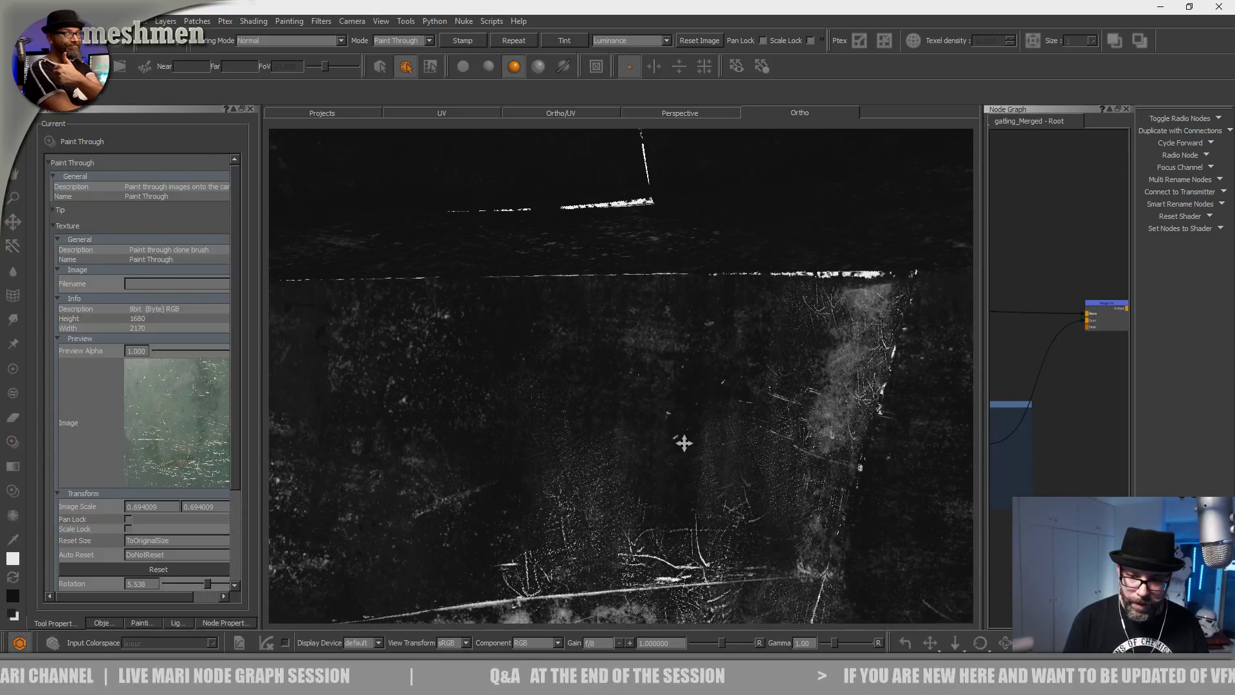
Paint more scratch strokes through the image onto the hull.
mouse_move(482, 317)
mouse_down()
mouse_move(483, 396)
mouse_move(454, 326)
mouse_move(457, 339)
mouse_up()
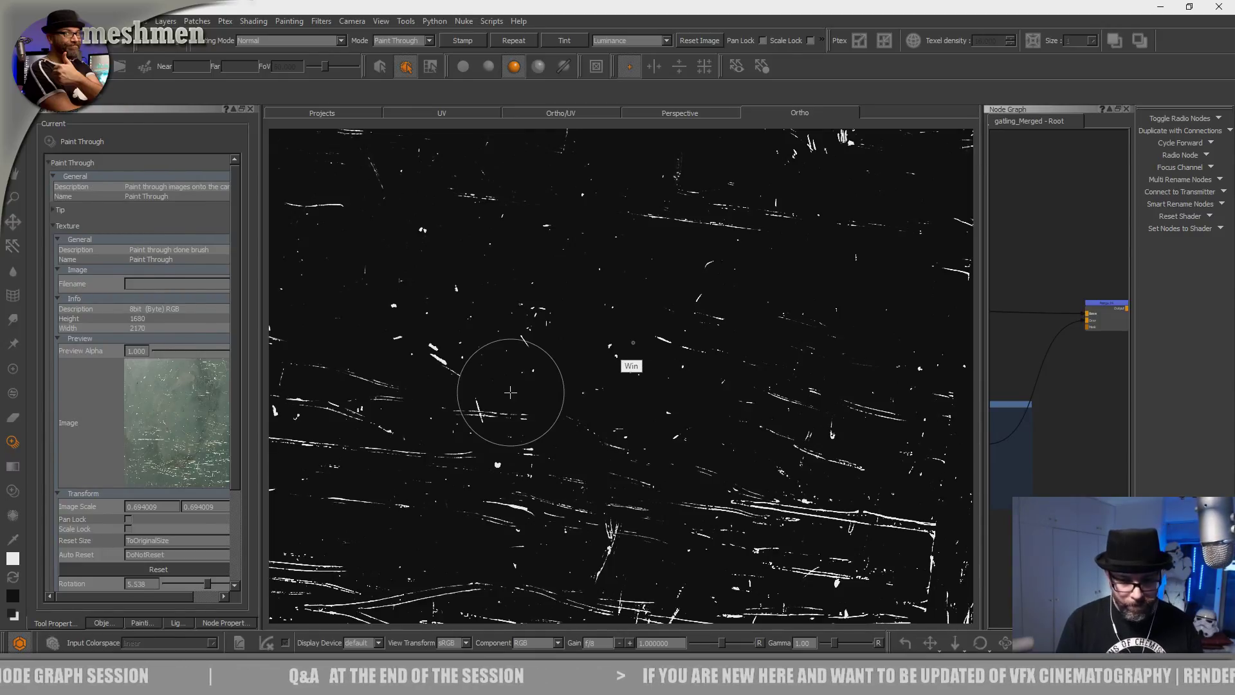
drag(607, 343, 602, 344)
mouse_move(602, 344)
alt+middle_down()
mouse_move(662, 339)
mouse_move(696, 316)
alt+middle_up()
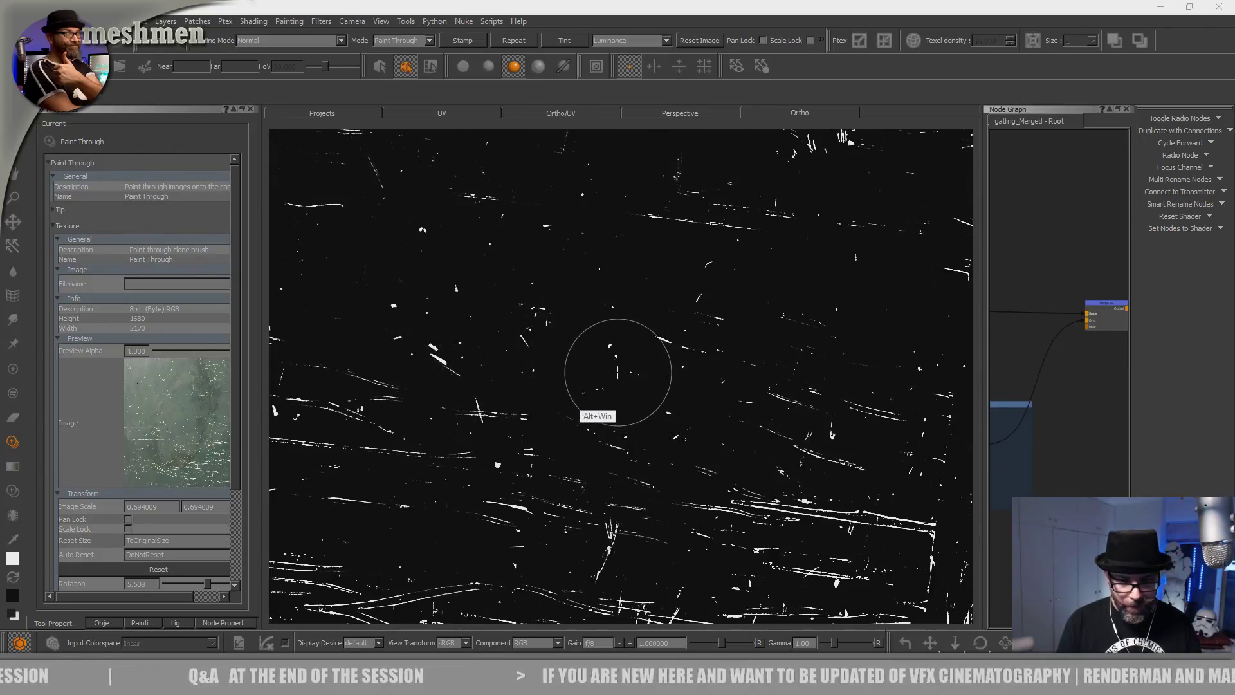
alt+middle_drag(617, 372, 617, 402)
mouse_move(645, 478)
alt+middle_down()
mouse_move(629, 447)
mouse_move(638, 462)
alt+middle_up()
mouse_move(640, 423)
mouse_down()
mouse_move(637, 329)
mouse_move(638, 362)
mouse_up()
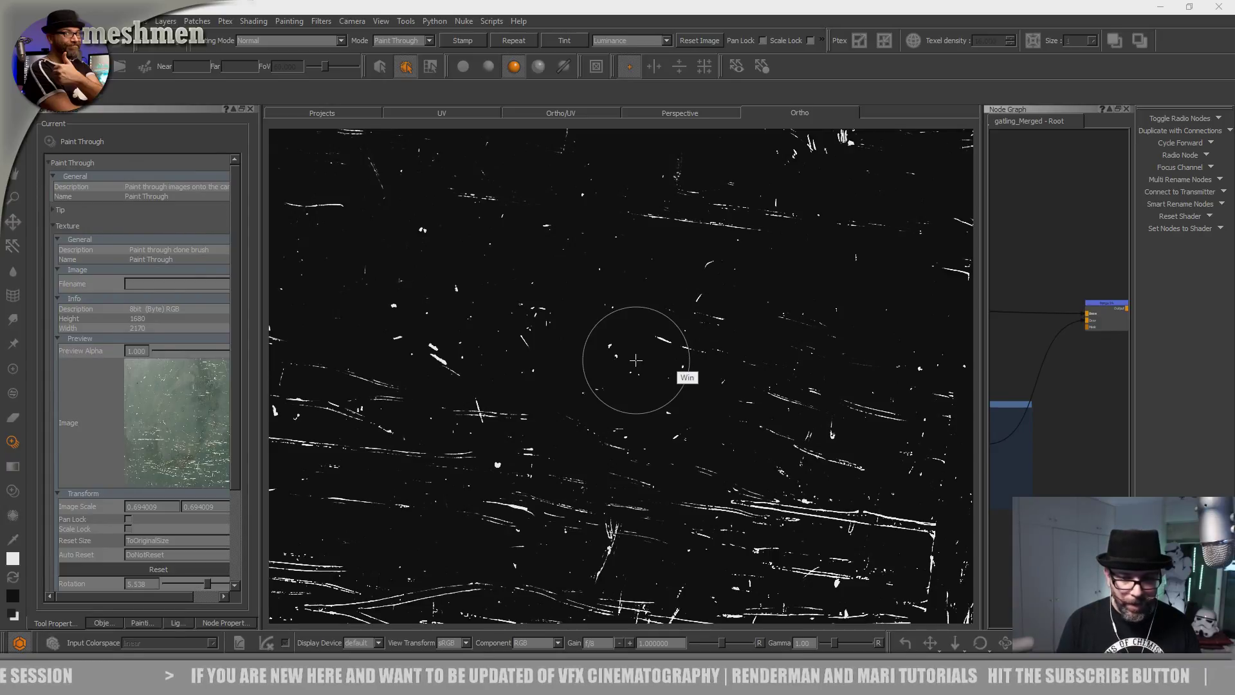
key(alt)
alt+middle_drag(681, 333, 682, 338)
mouse_move(678, 352)
alt+mouse_down()
mouse_move(666, 397)
mouse_move(623, 389)
mouse_move(631, 396)
alt+mouse_up()
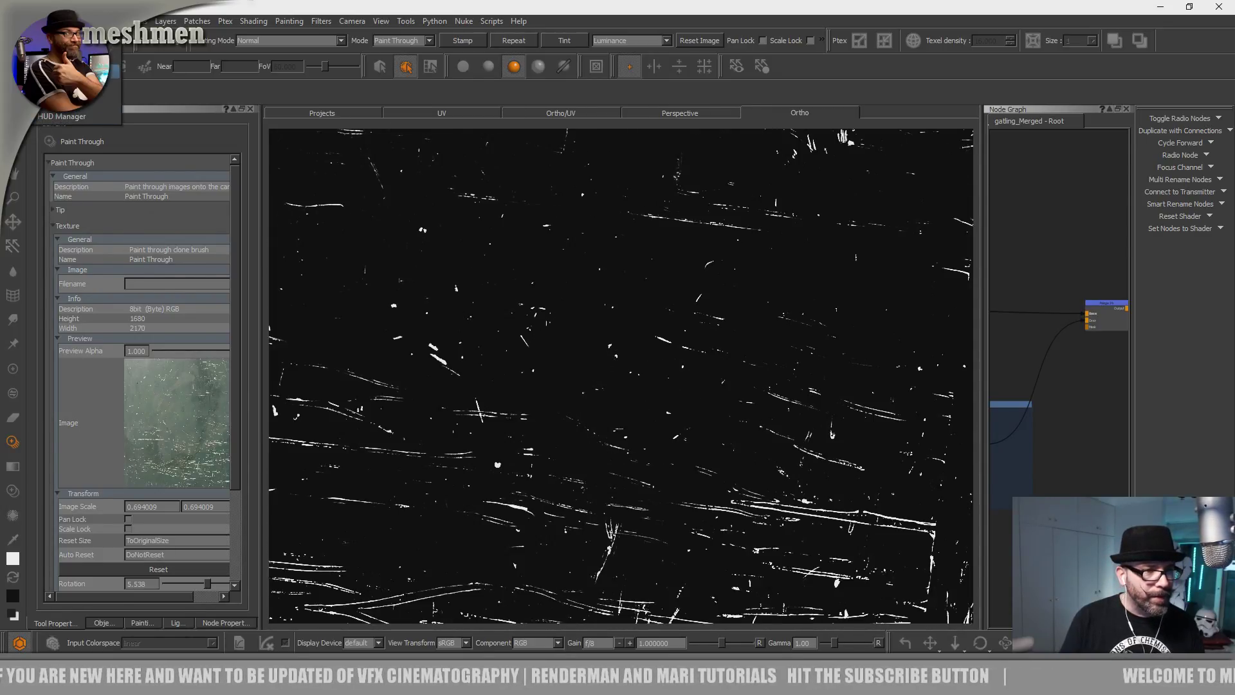
click(77, 71)
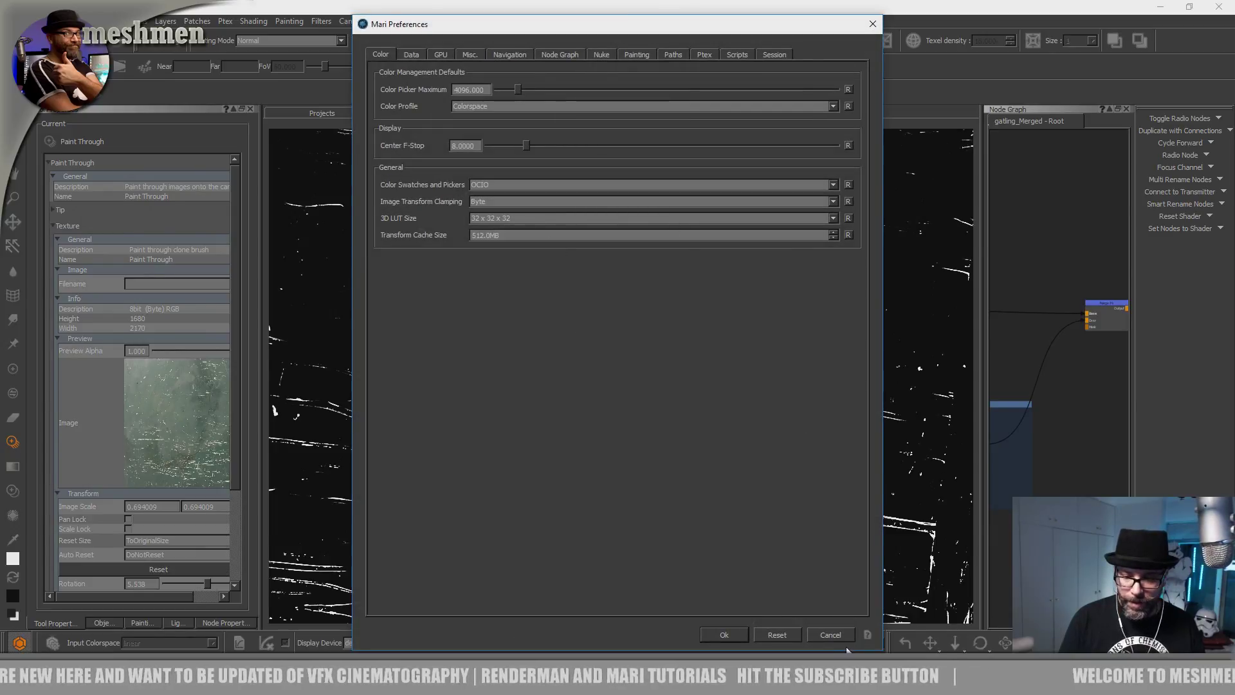
key(Escape)
click(41, 21)
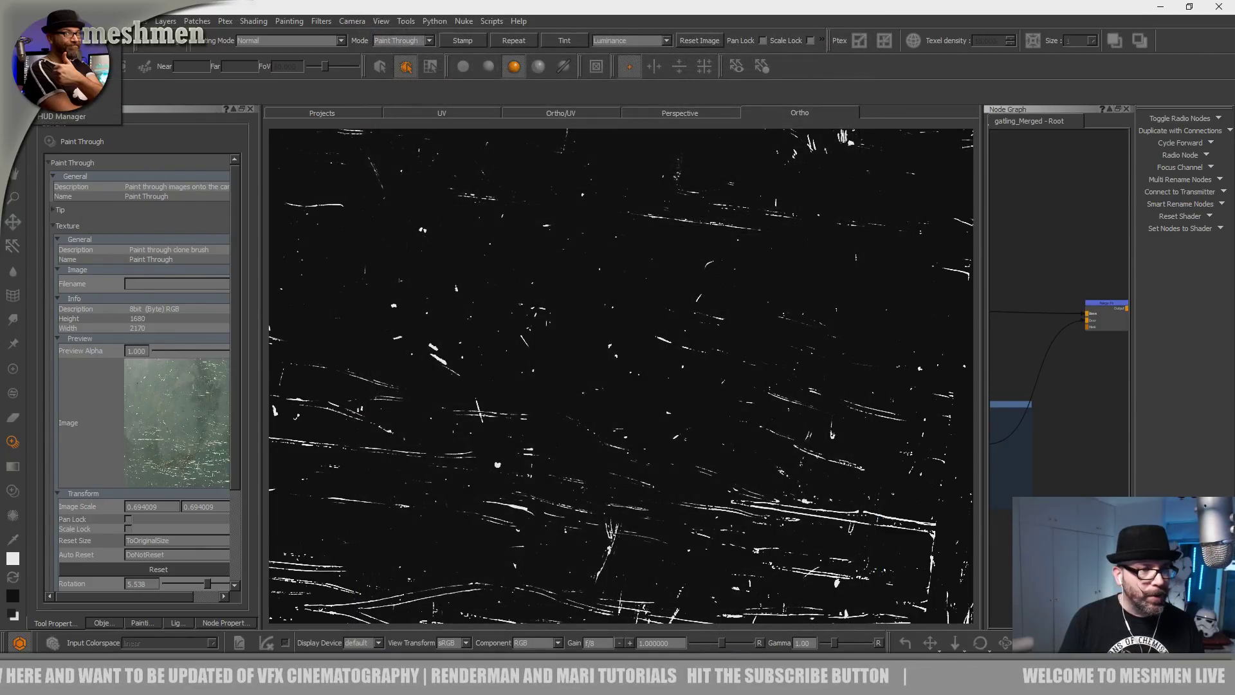
click(71, 101)
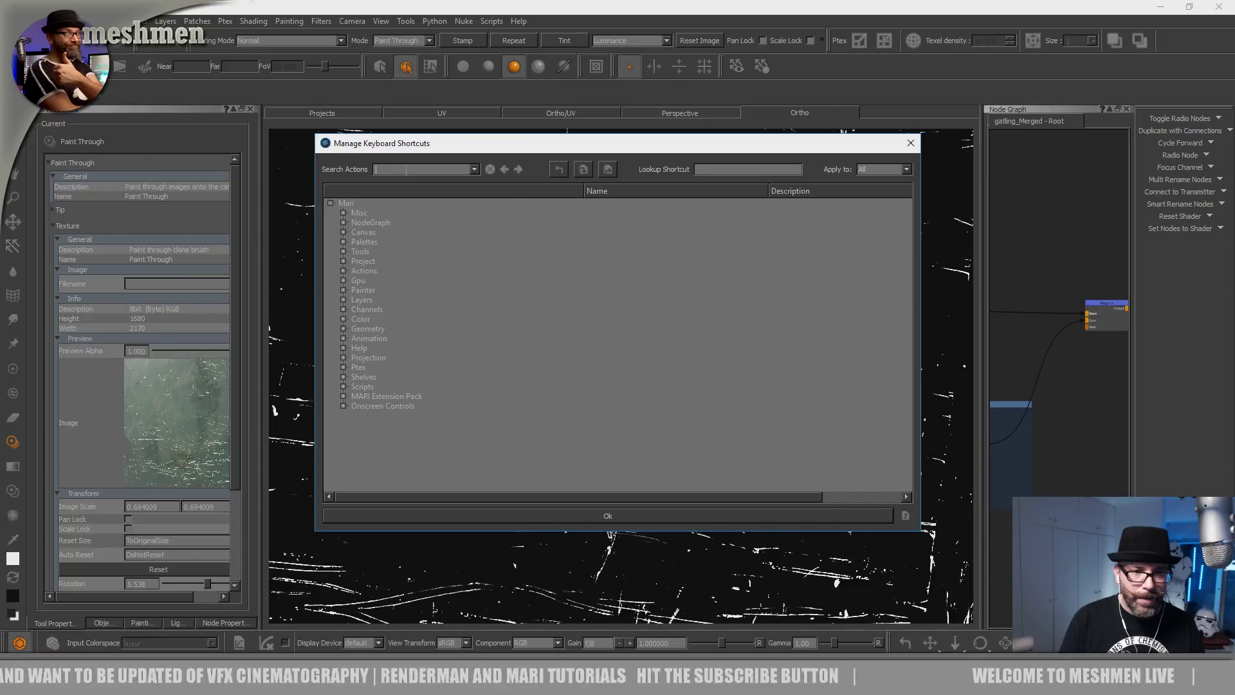
click(724, 170)
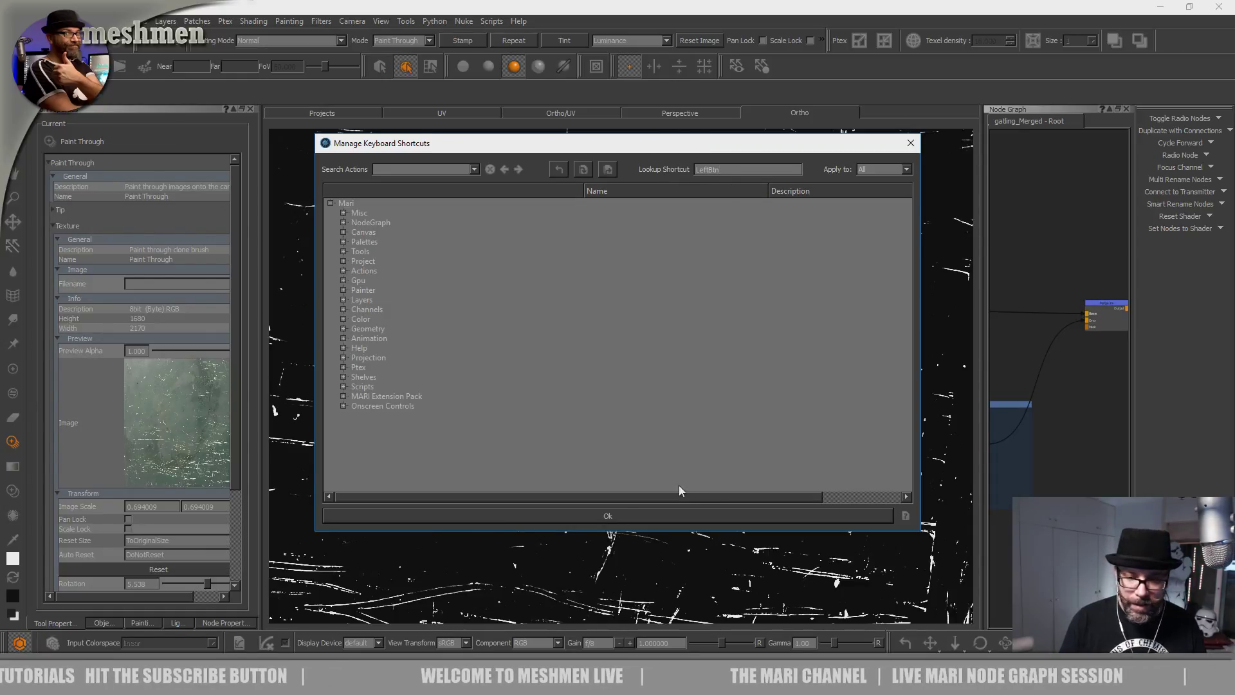
click(611, 515)
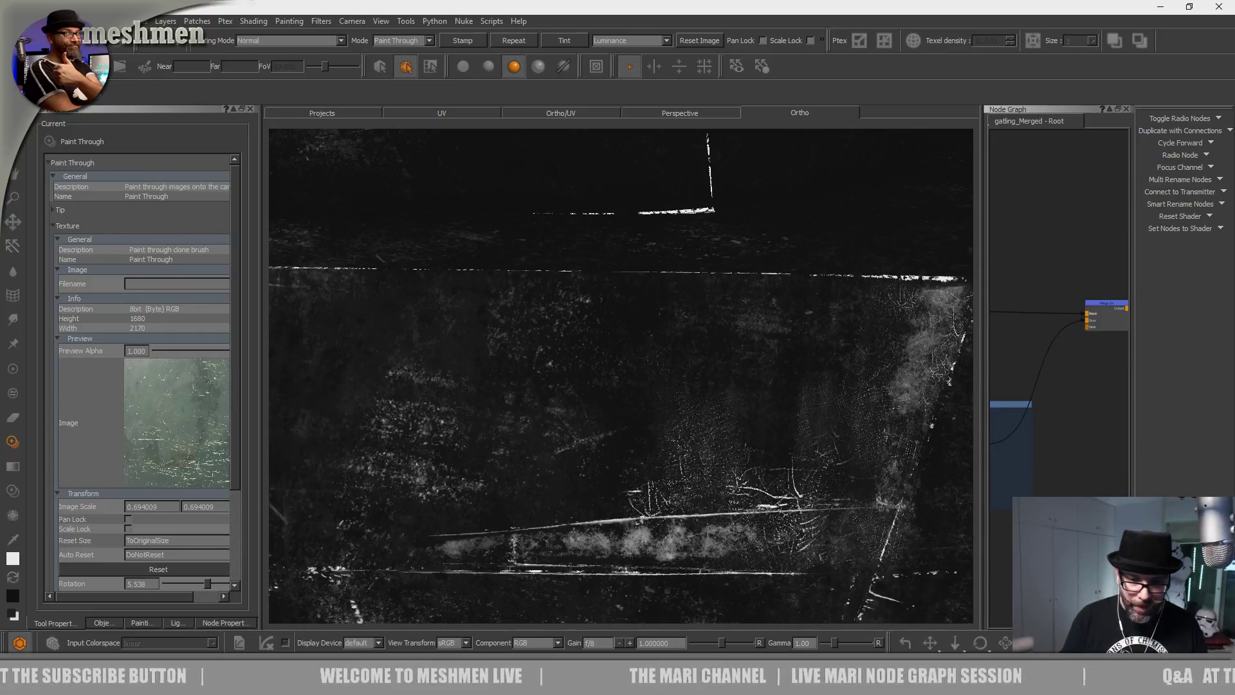
mouse_move(435, 525)
alt+mouse_down()
mouse_move(380, 513)
mouse_move(450, 509)
alt+mouse_up()
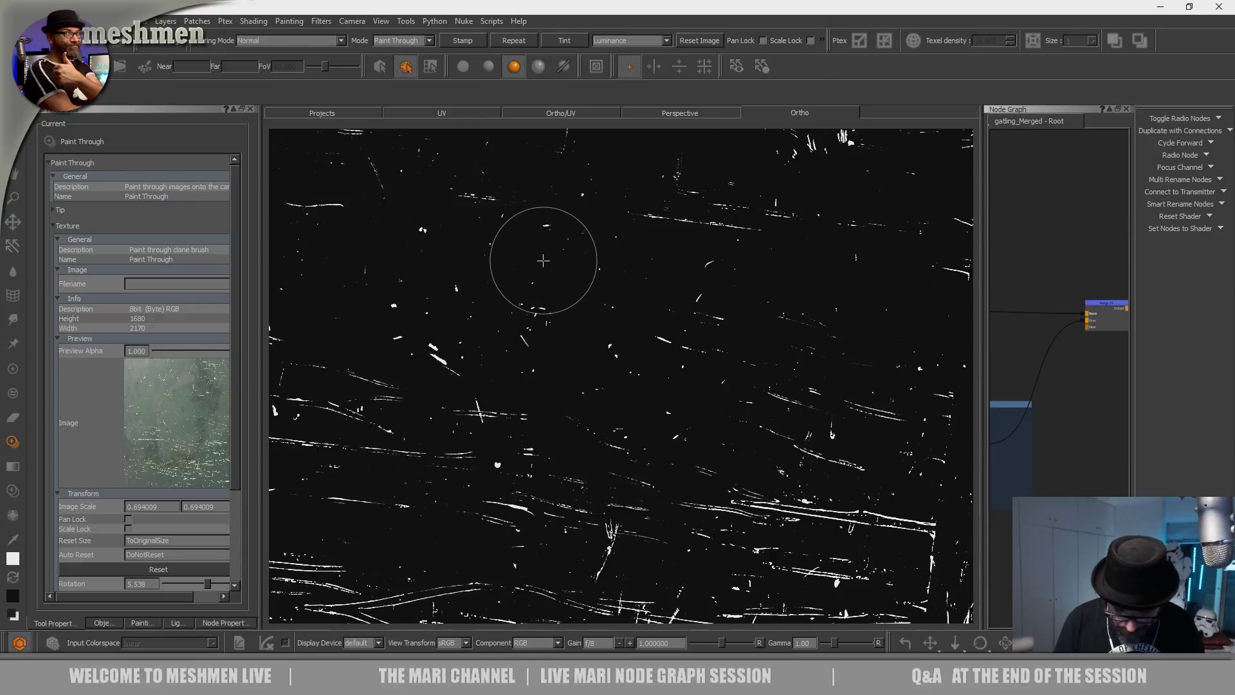
key(super+space)
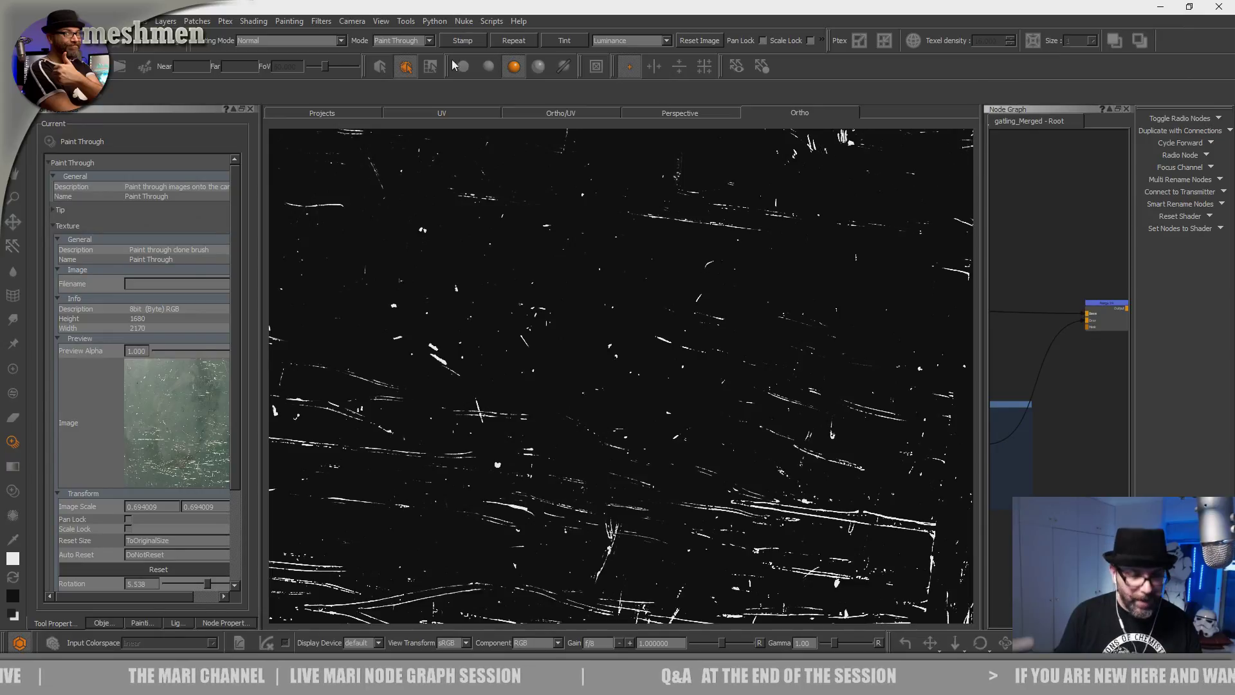
click(11, 22)
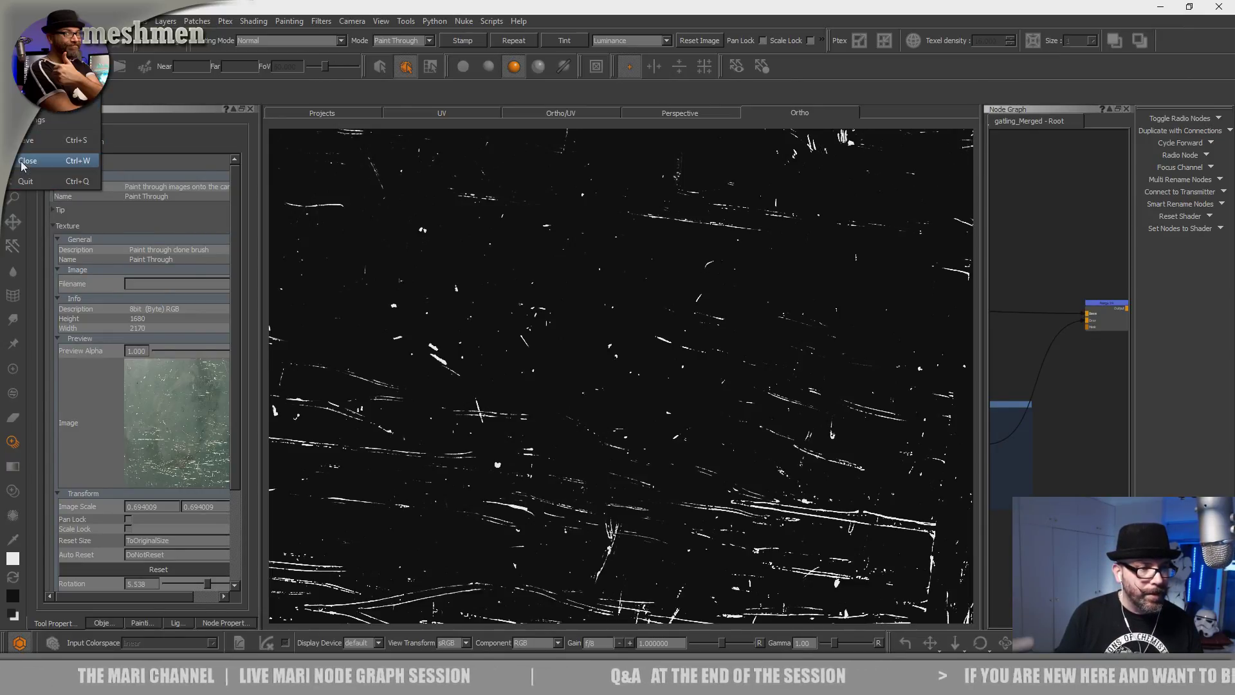
Close the current project and reopen gatling(2) from the Projects page.
click(21, 161)
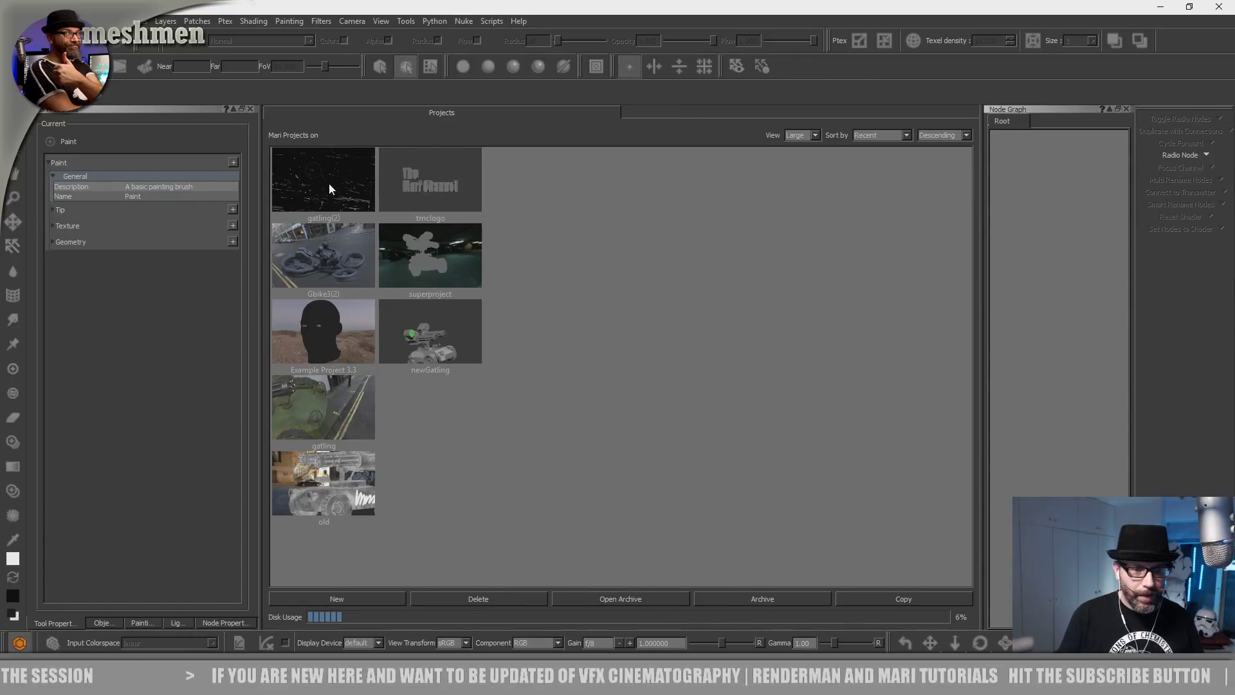
double_click(329, 184)
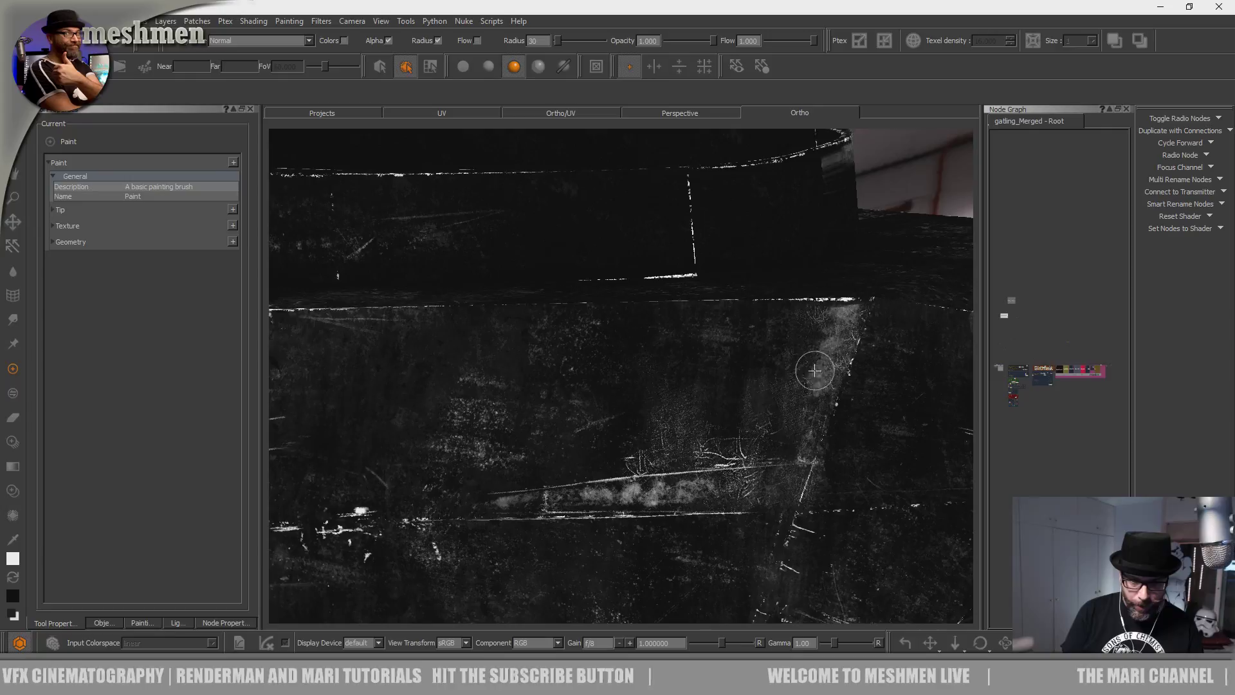
Jump to the MetaLmASK bookmark in the Node Graph.
mouse_move(690, 430)
alt+mouse_down()
mouse_move(693, 409)
mouse_move(658, 408)
mouse_move(681, 418)
alt+mouse_up()
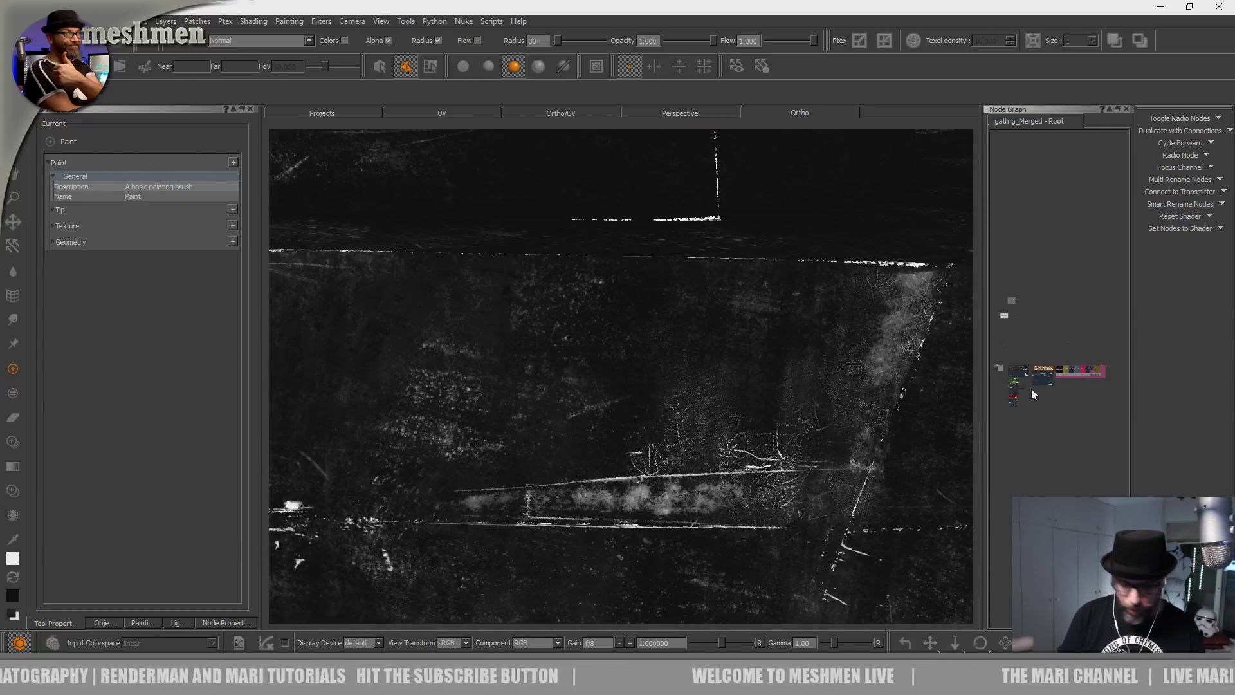
key(j)
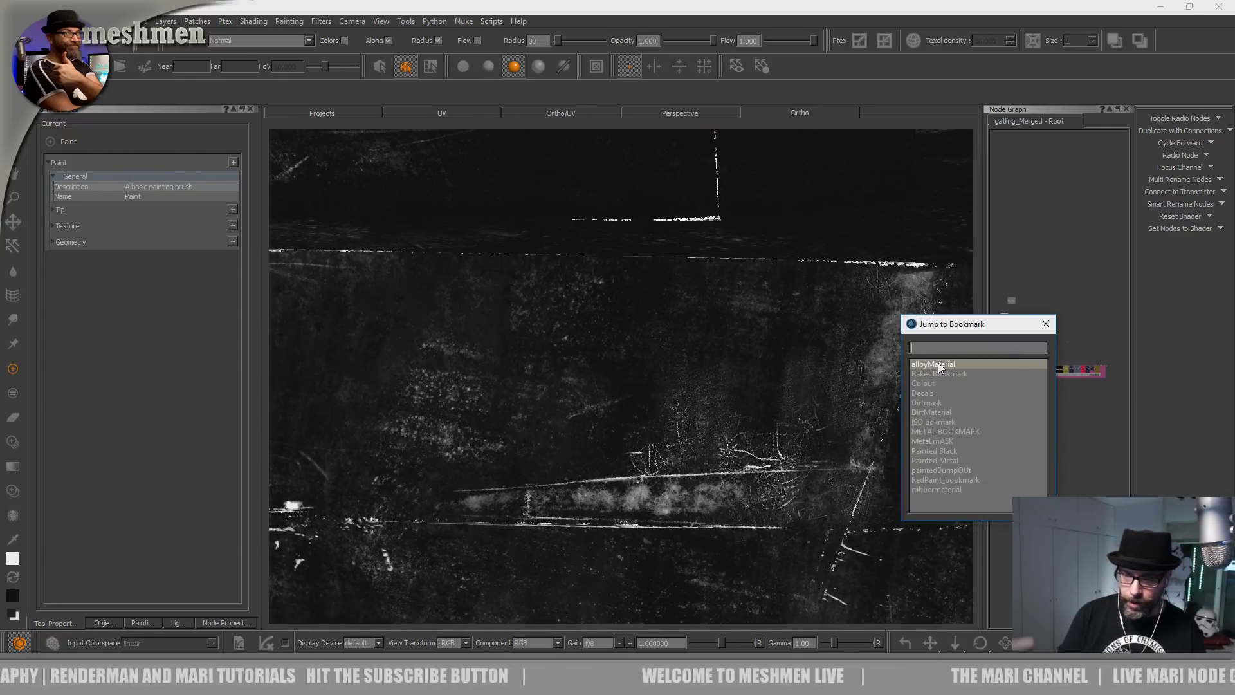
key(super+e)
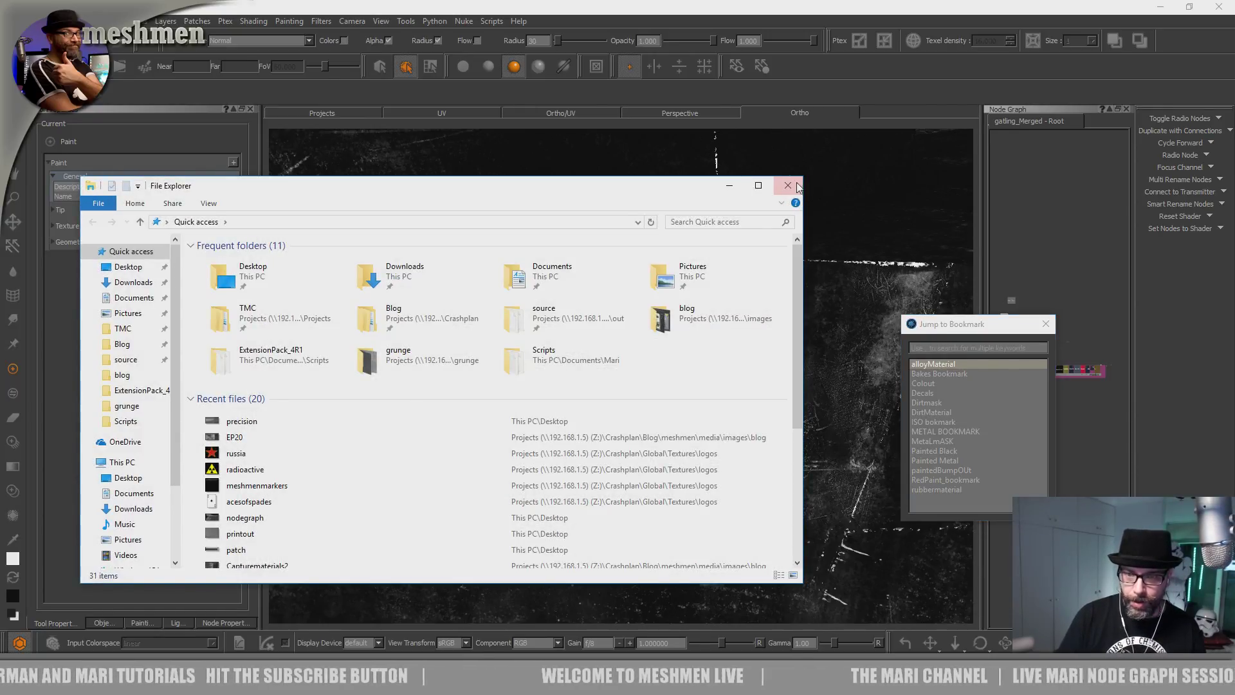
click(787, 185)
click(927, 348)
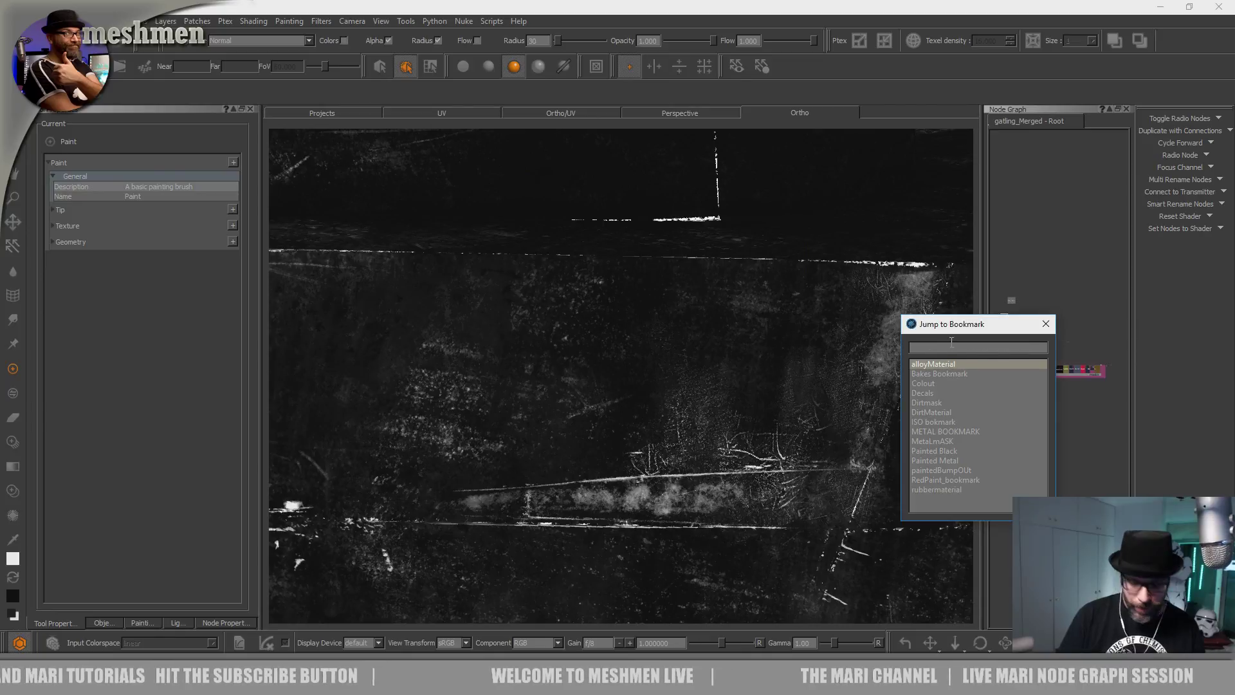
key(super+e)
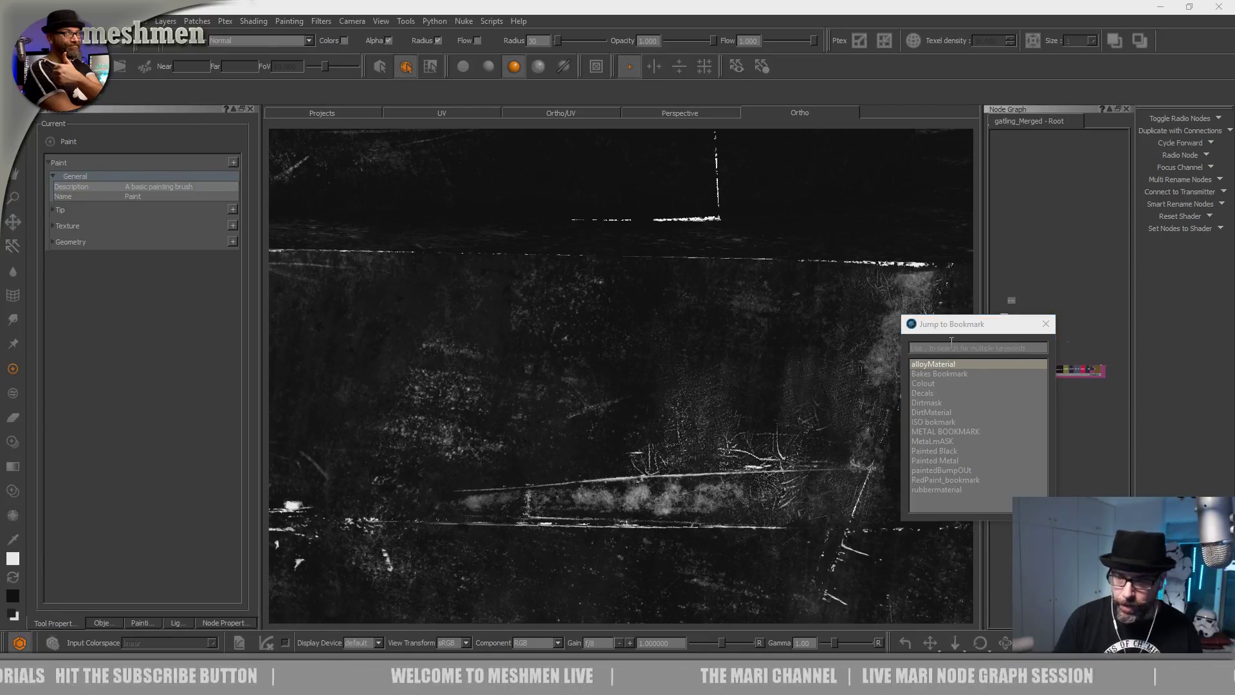
click(961, 348)
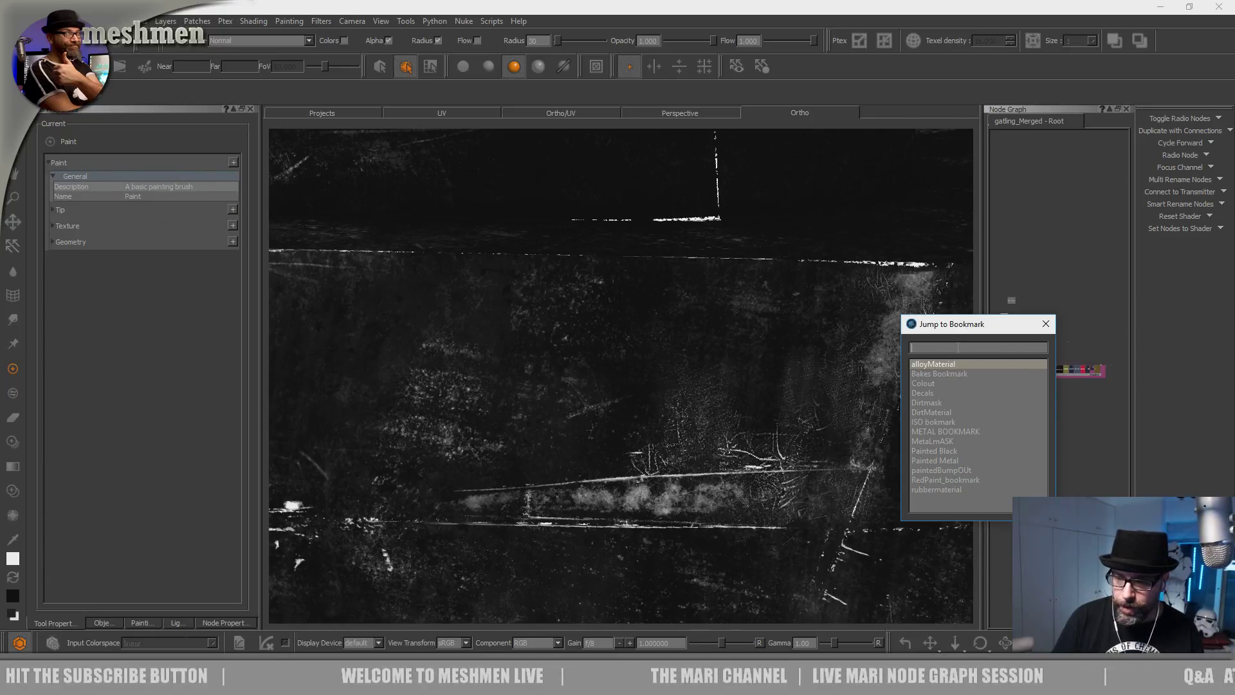
double_click(935, 442)
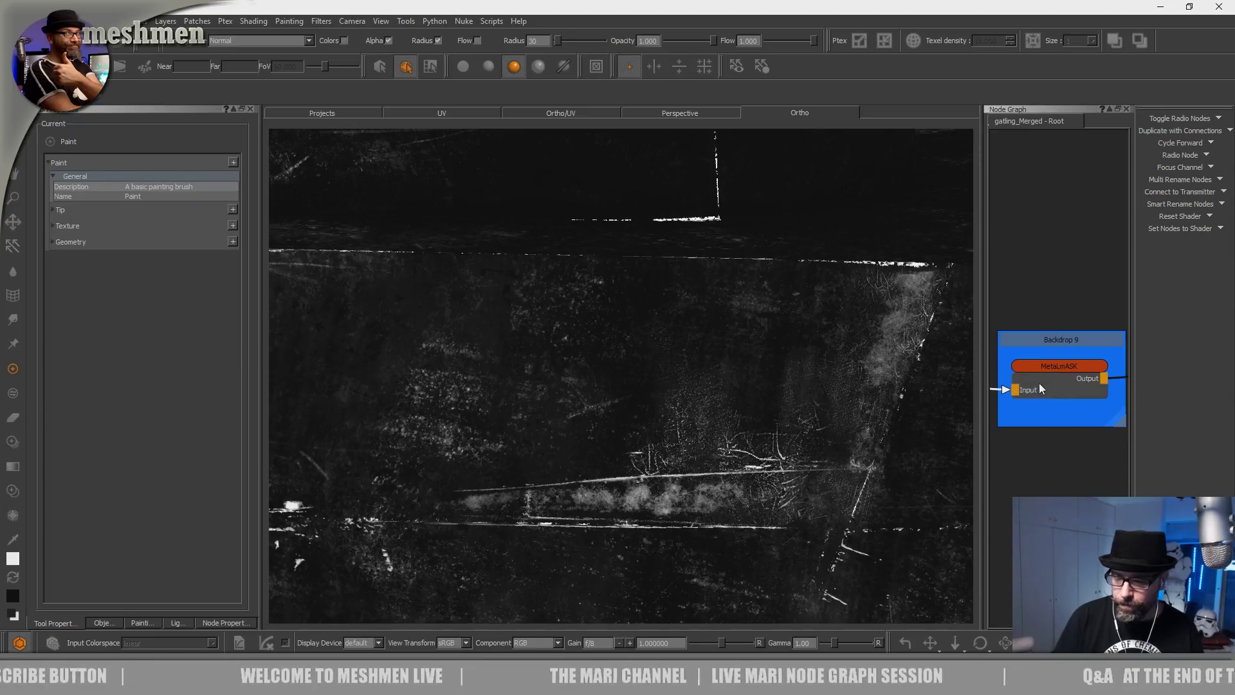
Pan the Node Graph to the Add_Scratches backdrop and select the Add Scratches node.
scroll(1039, 384, down, 6)
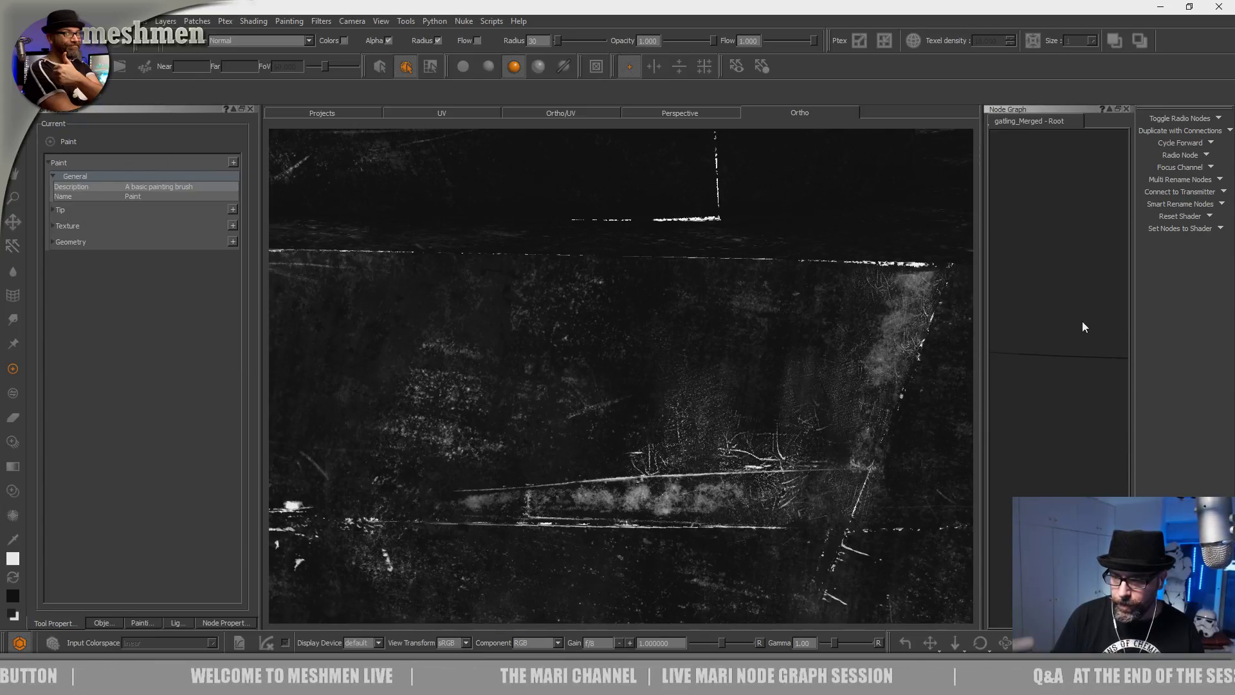
scroll(1081, 322, down, 4)
middle_drag(1015, 372, 1112, 361)
middle_drag(1028, 378, 1129, 389)
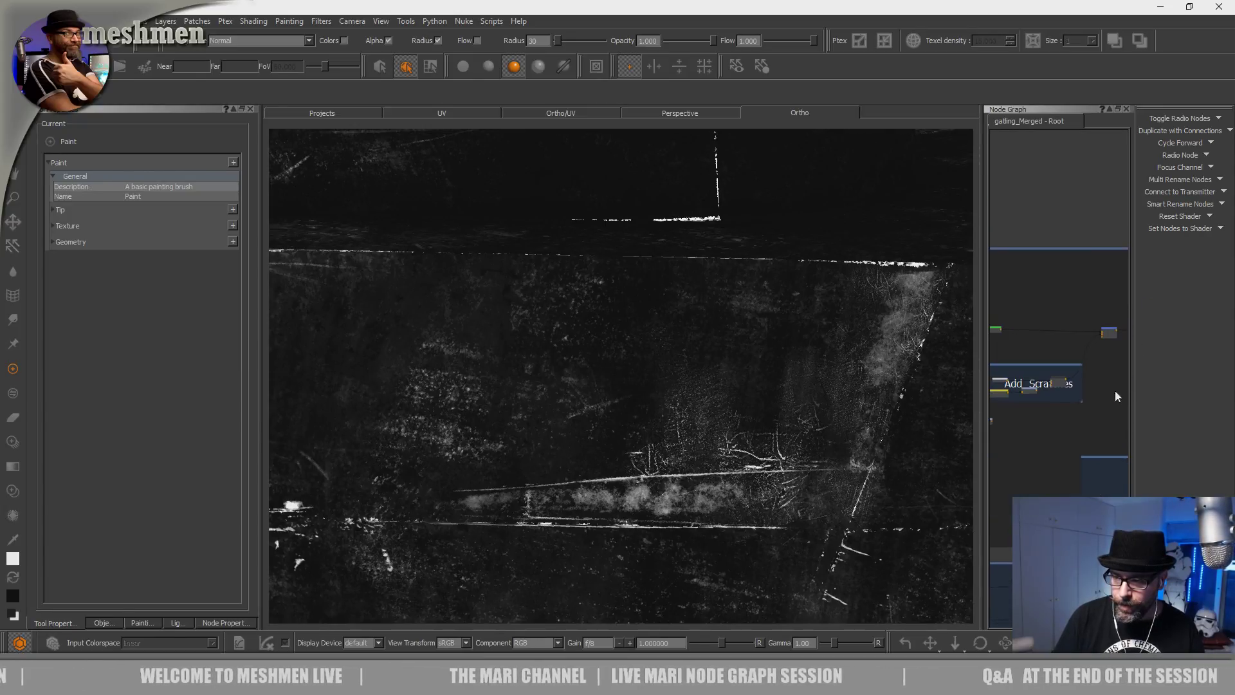
middle_drag(1037, 412, 1097, 404)
scroll(1075, 384, up, 2)
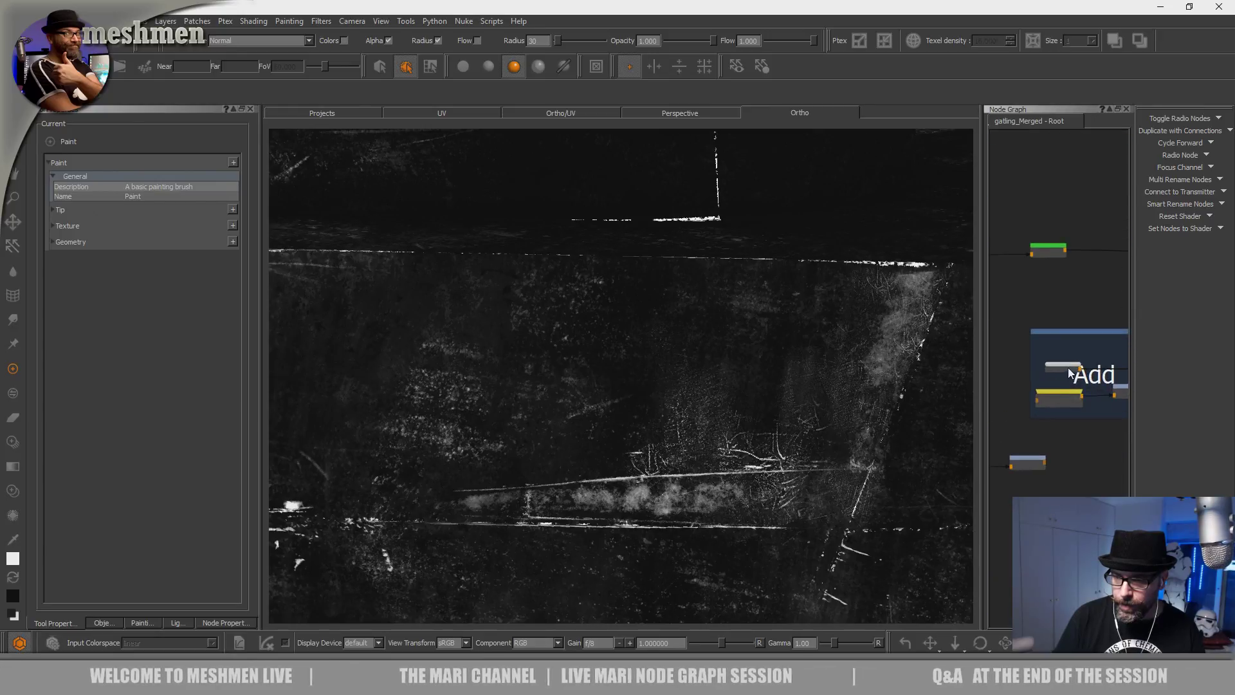
click(1064, 367)
Undo the stray white paint dab and close the Narrator settings window.
key(ctrl+z)
mouse_move(678, 401)
alt+mouse_down()
mouse_move(665, 406)
mouse_move(682, 435)
alt+mouse_up()
key(super+u)
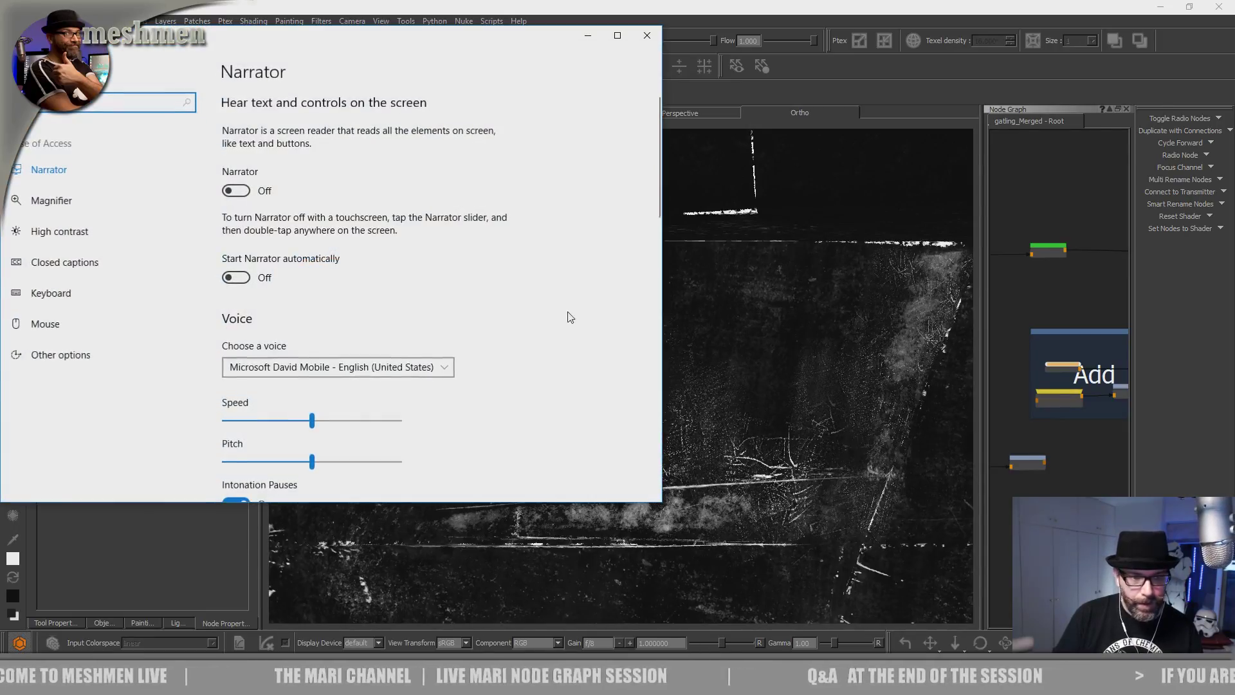
click(647, 35)
mouse_move(656, 364)
alt+mouse_down()
mouse_move(643, 377)
mouse_move(651, 366)
alt+mouse_up()
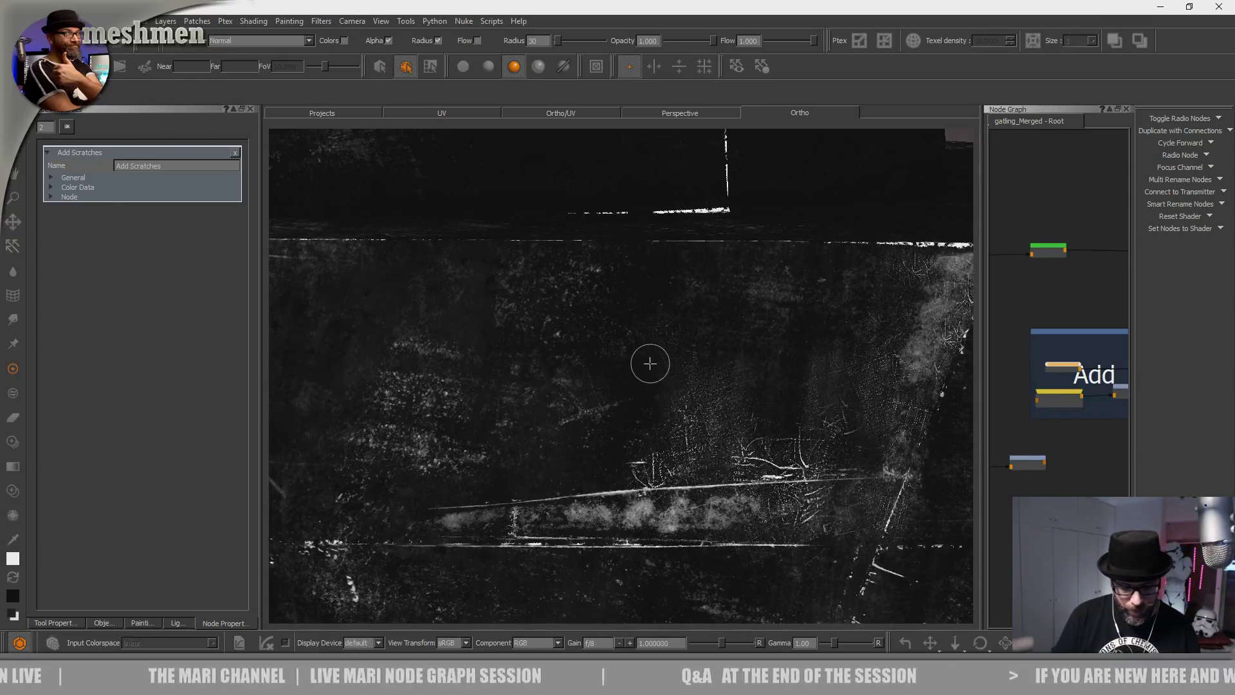
Project sctach3.png from the METAL images over the model and show the Painting source-grade settings.
key(i)
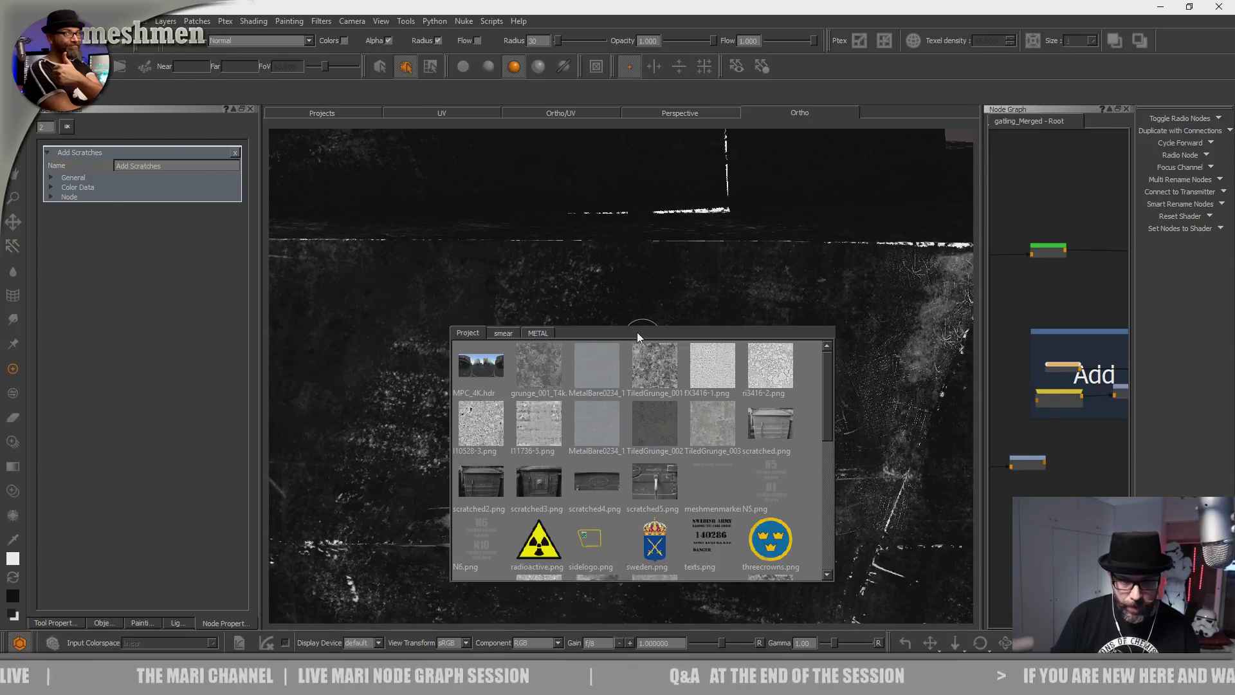
click(536, 333)
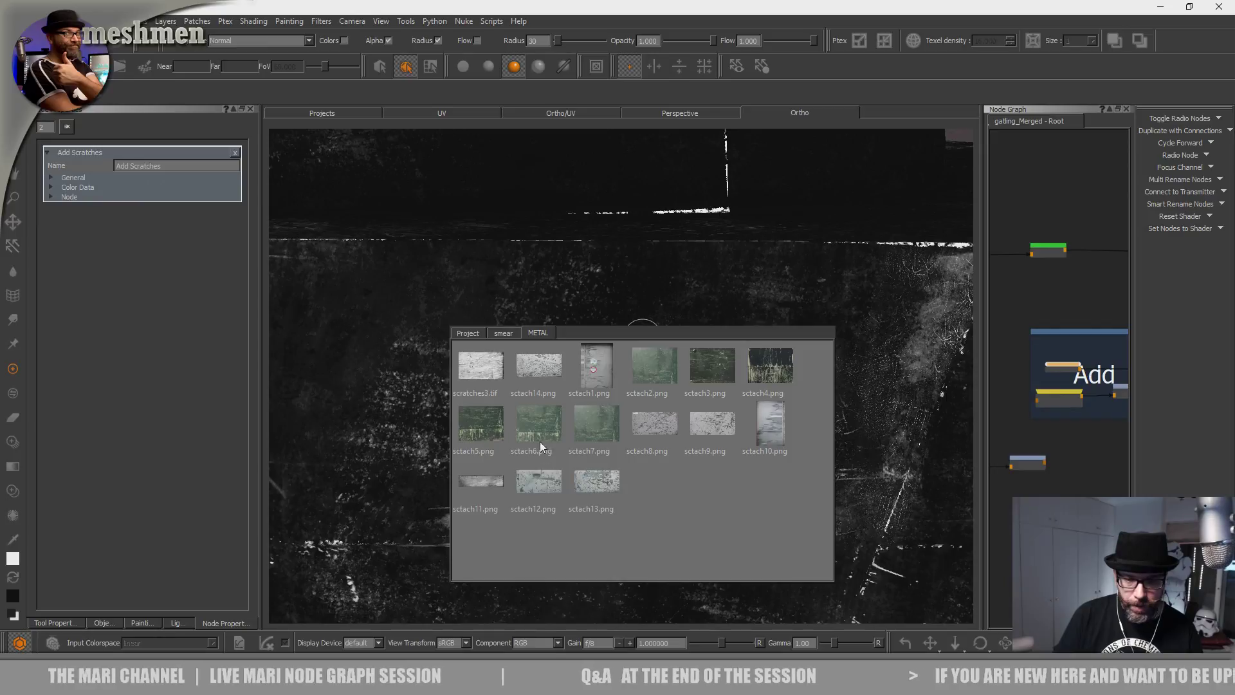
middle_drag(728, 368, 368, 356)
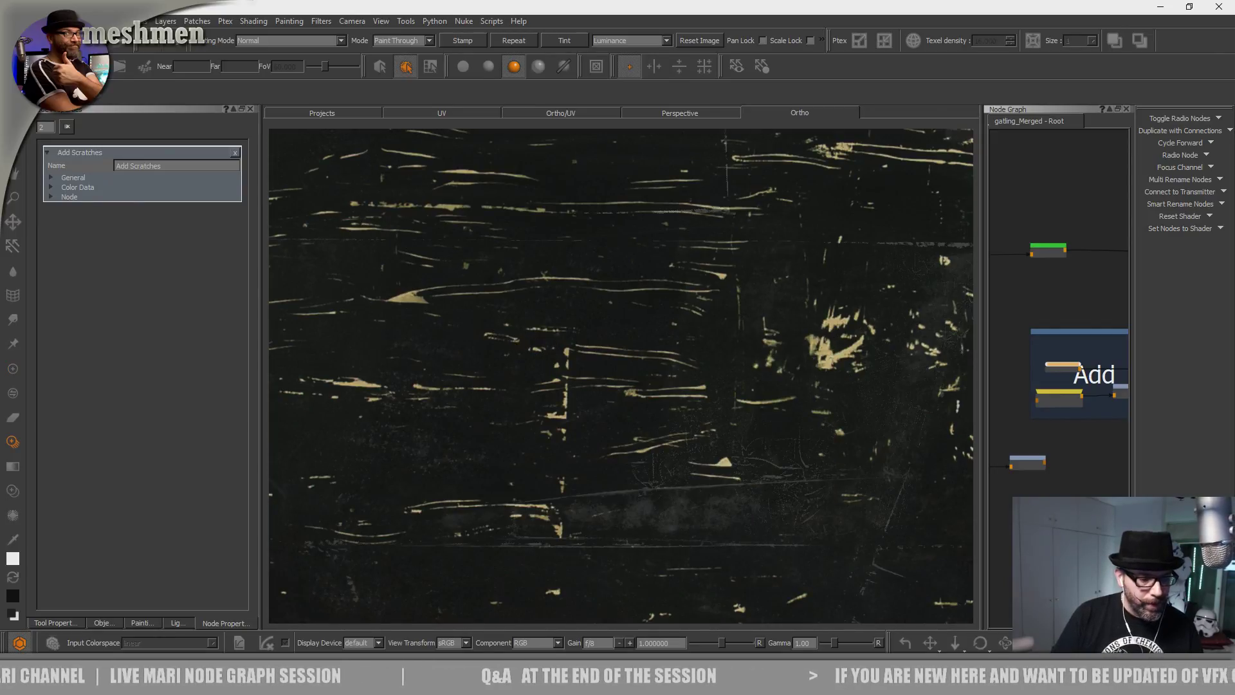
click(152, 623)
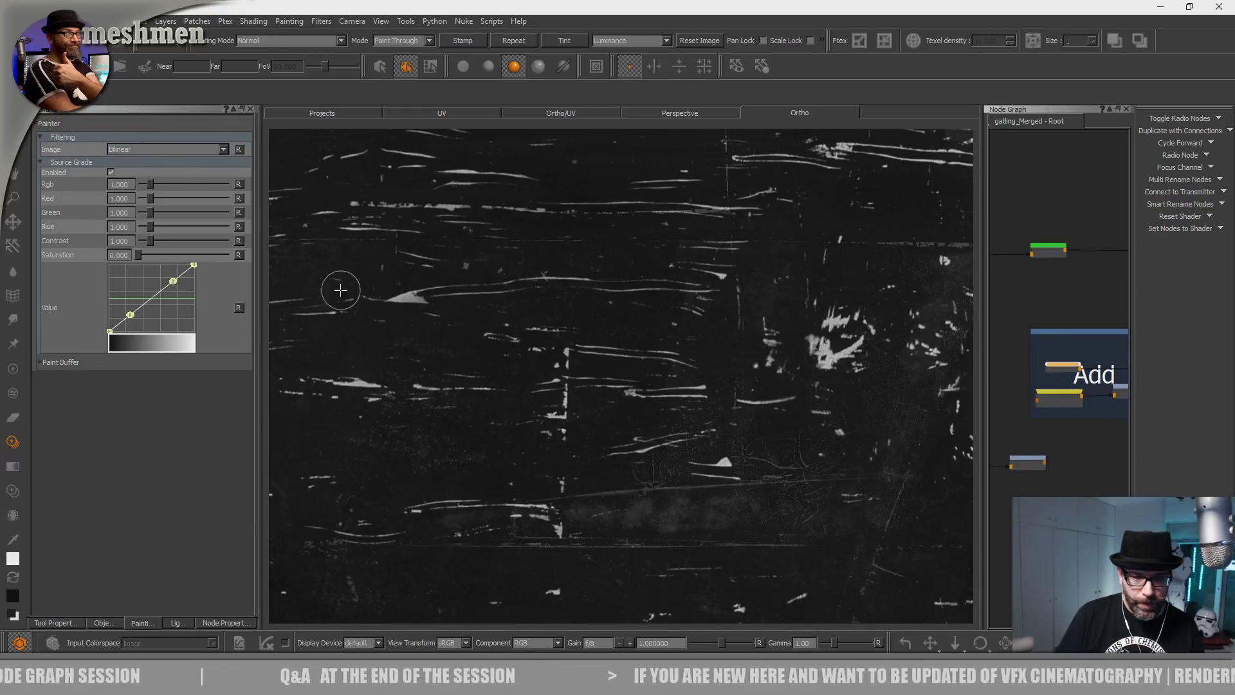
Raise the projection image contrast to 1.740 and hide the scratch overlay.
drag(153, 238, 157, 237)
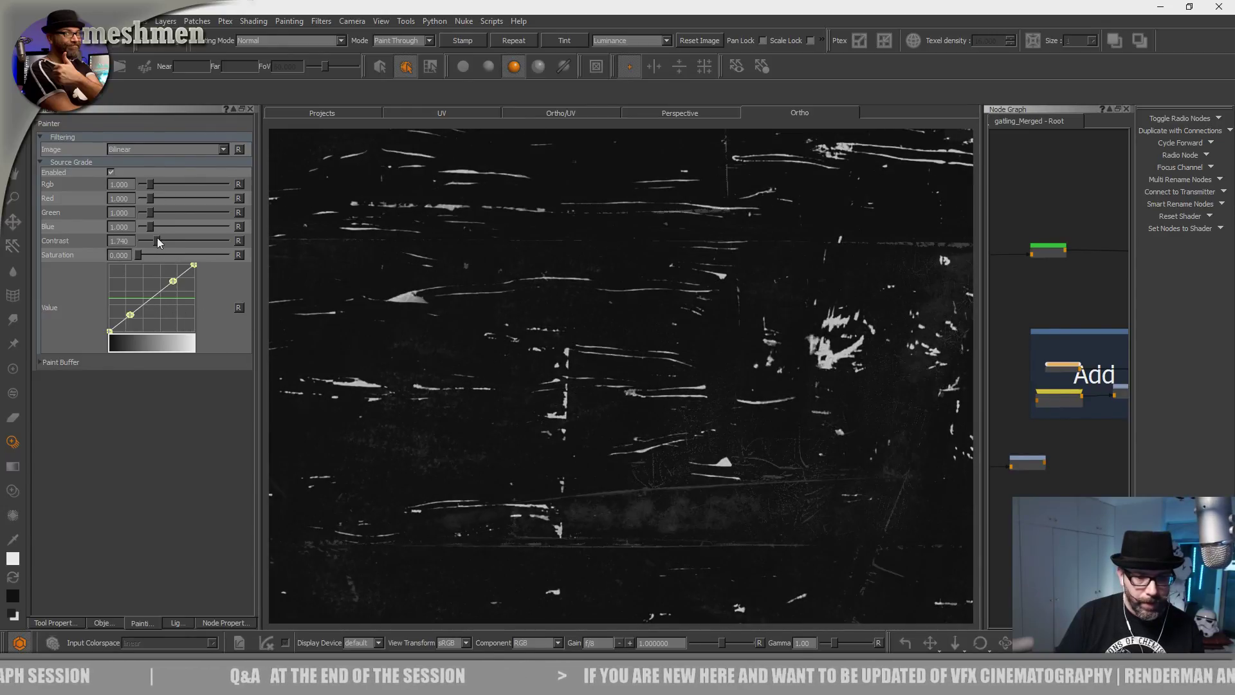
key(p)
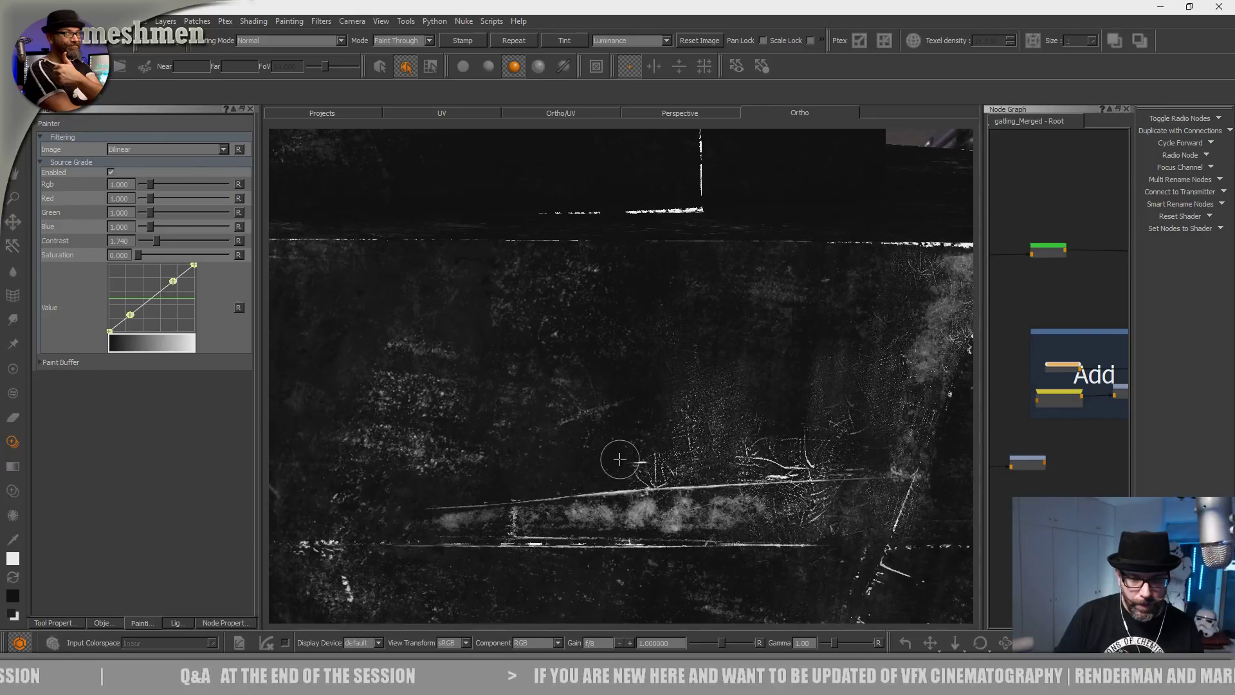
alt+right_drag(618, 461, 578, 431)
alt+middle_drag(578, 430, 501, 400)
alt+drag(502, 399, 546, 402)
Orbit and zoom onto the cylinder top, briefly re-showing then hiding the scratch overlay.
alt+middle_drag(507, 360, 653, 405)
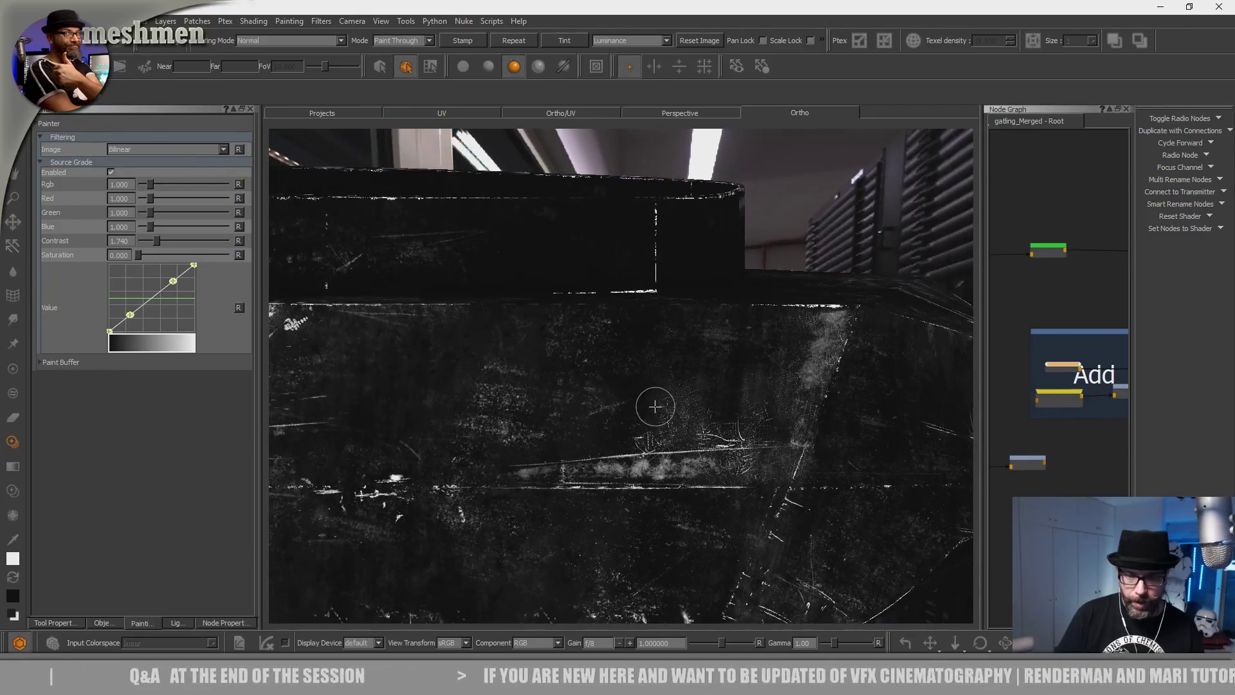
alt+drag(653, 405, 669, 422)
mouse_move(721, 362)
alt+mouse_down()
mouse_move(689, 343)
mouse_move(581, 405)
mouse_move(725, 399)
mouse_move(566, 393)
alt+mouse_up()
alt+right_drag(567, 394, 546, 402)
alt+middle_drag(546, 403, 656, 390)
key(apostrophe)
key(apostrophe)
key(apostrophe)
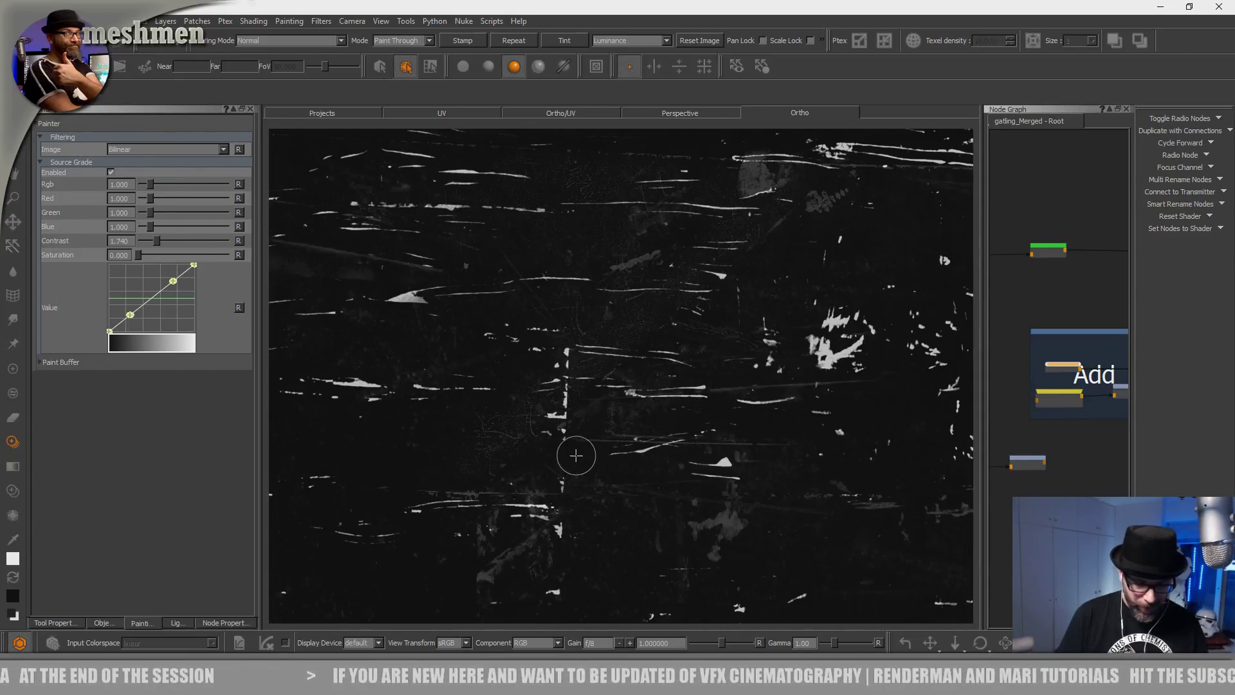
key(apostrophe)
key(apostrophe)
key(apostrophe)
Zoom out, then line the scratched hull surface up under the scratch image.
alt+right_drag(527, 468, 492, 474)
alt+middle_drag(492, 475, 447, 485)
alt+right_drag(448, 486, 421, 491)
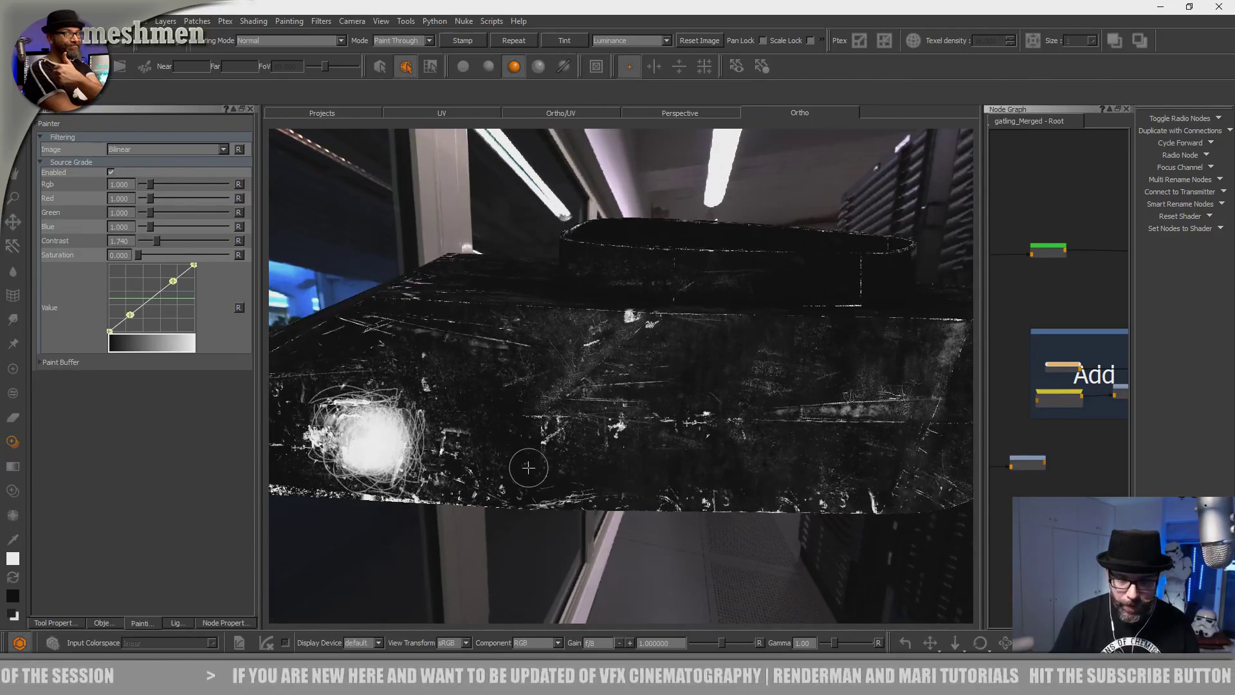
scroll(528, 468, up, 3)
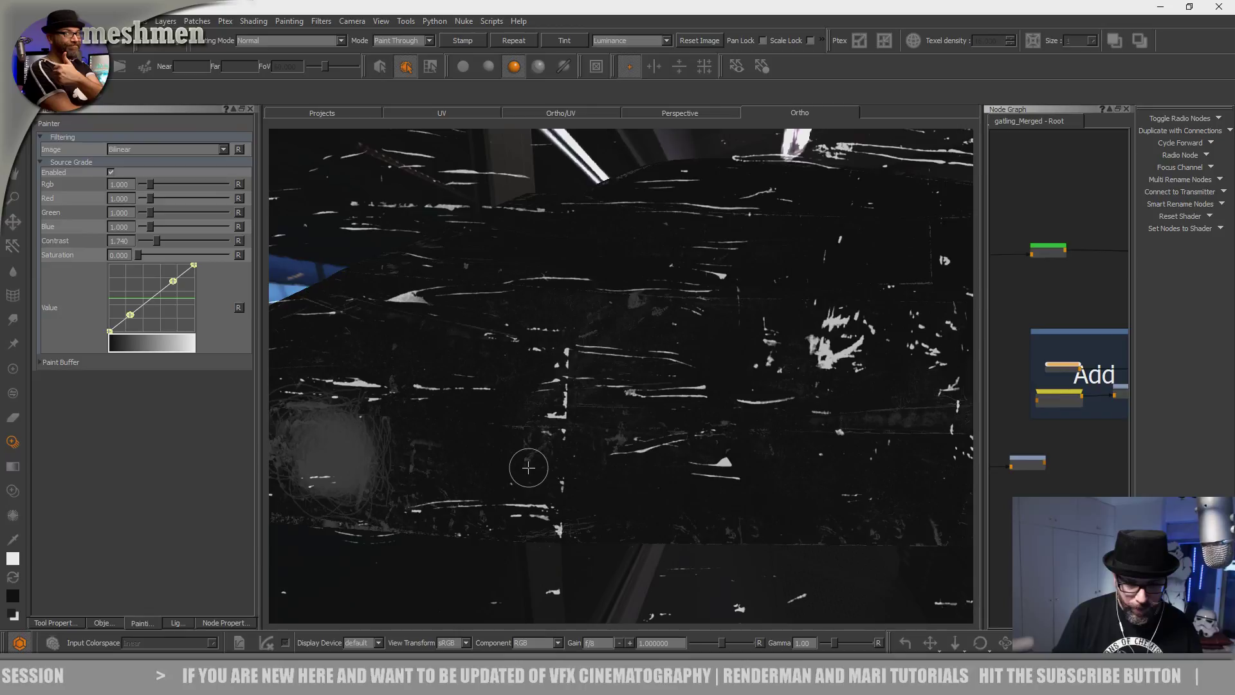
alt+drag(796, 382, 530, 468)
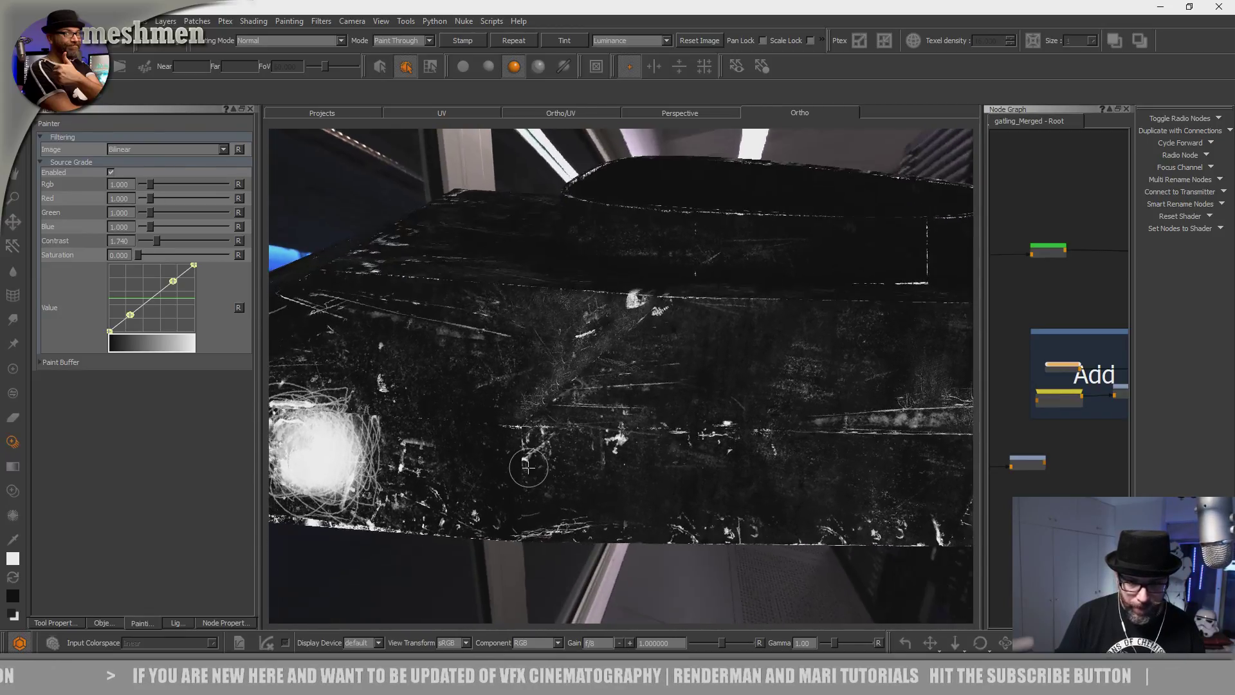
alt+right_drag(531, 468, 532, 468)
alt+middle_drag(492, 483, 528, 467)
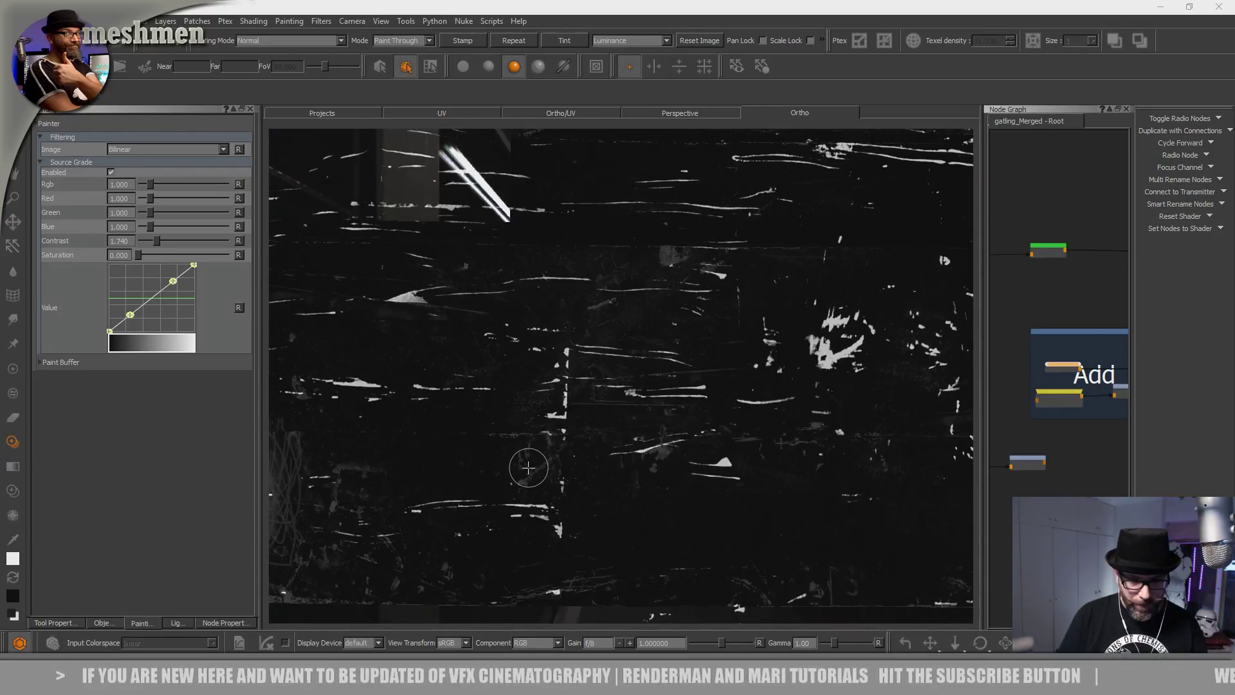
key(super+u)
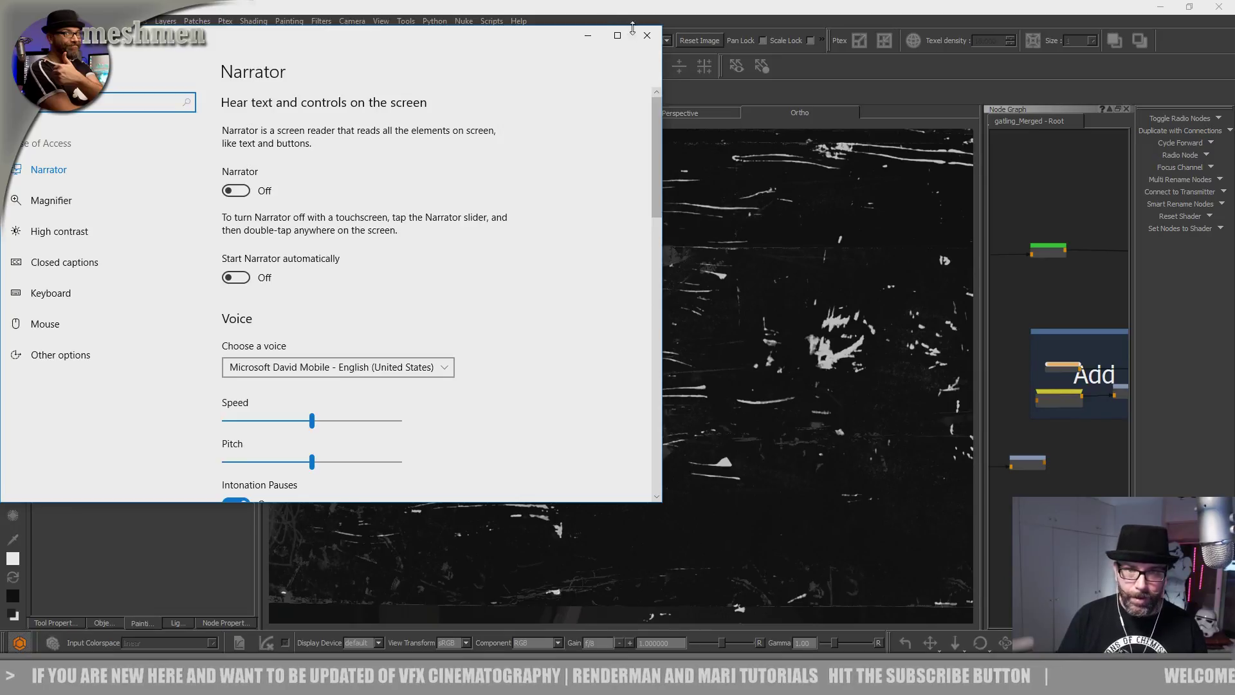
Close Windows Narrator settings and bring up Mari's Manage Keyboard Shortcuts dialog.
click(647, 35)
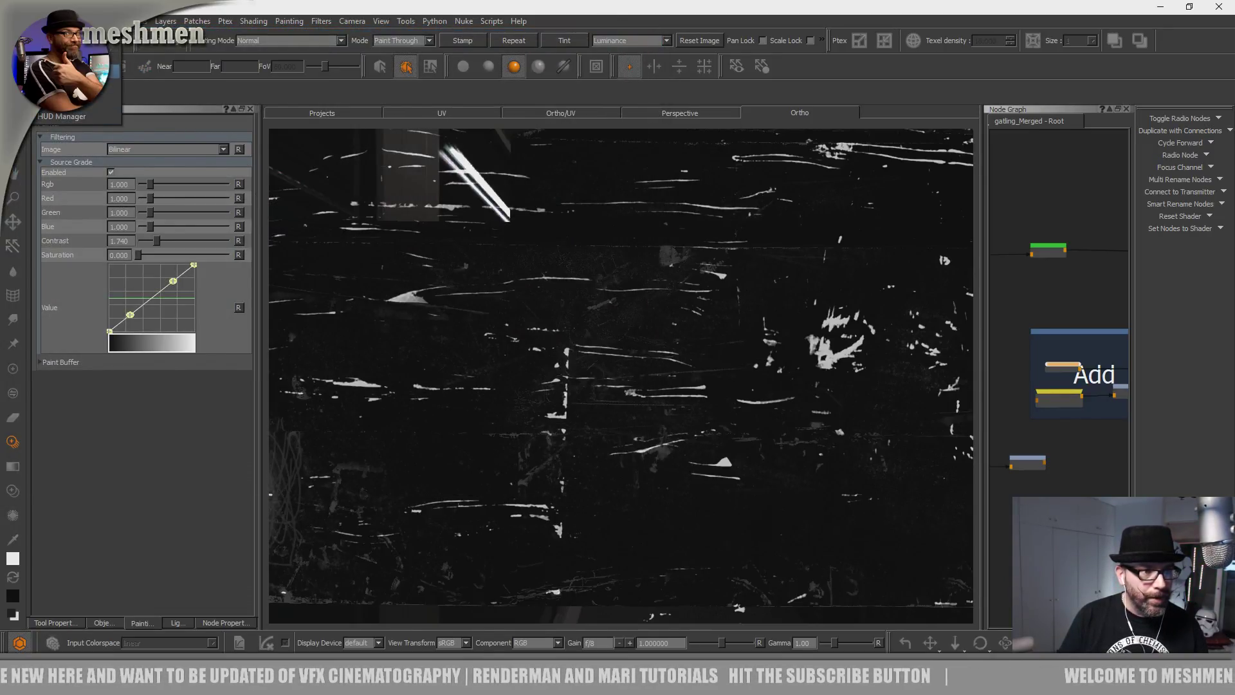
click(68, 101)
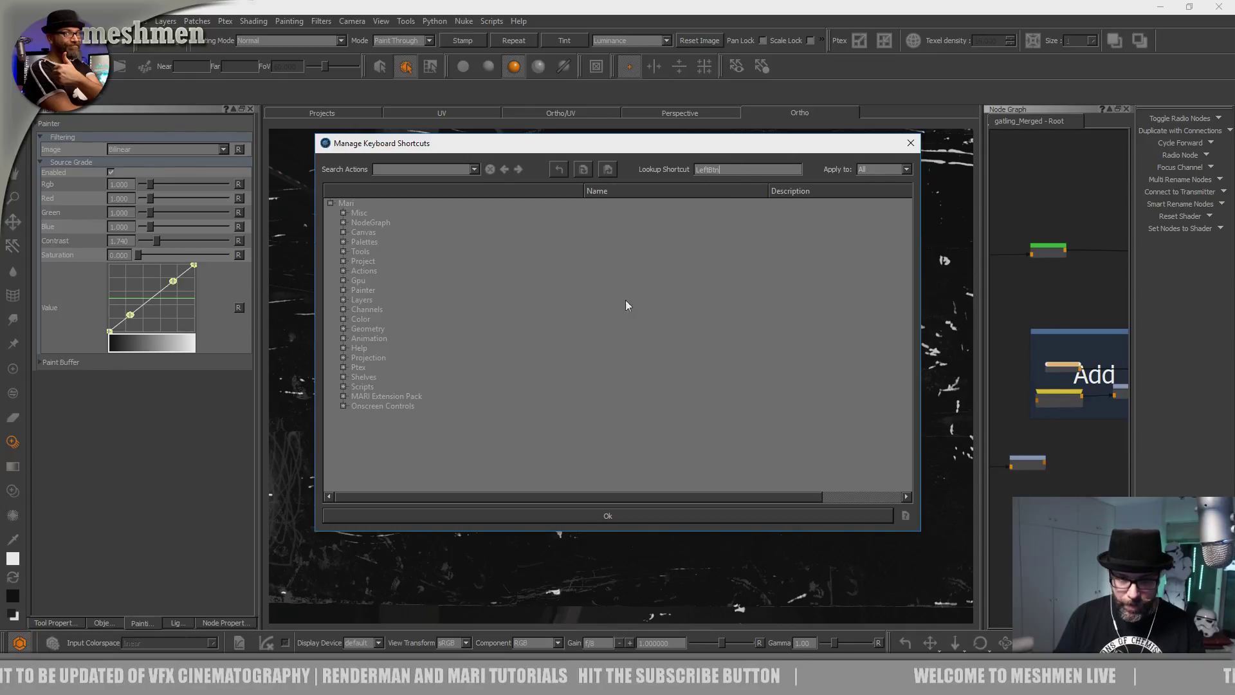
Check the LeftBtn shortcut lookup and action search, dismiss Feedback Hub, then confirm with Ok.
click(744, 170)
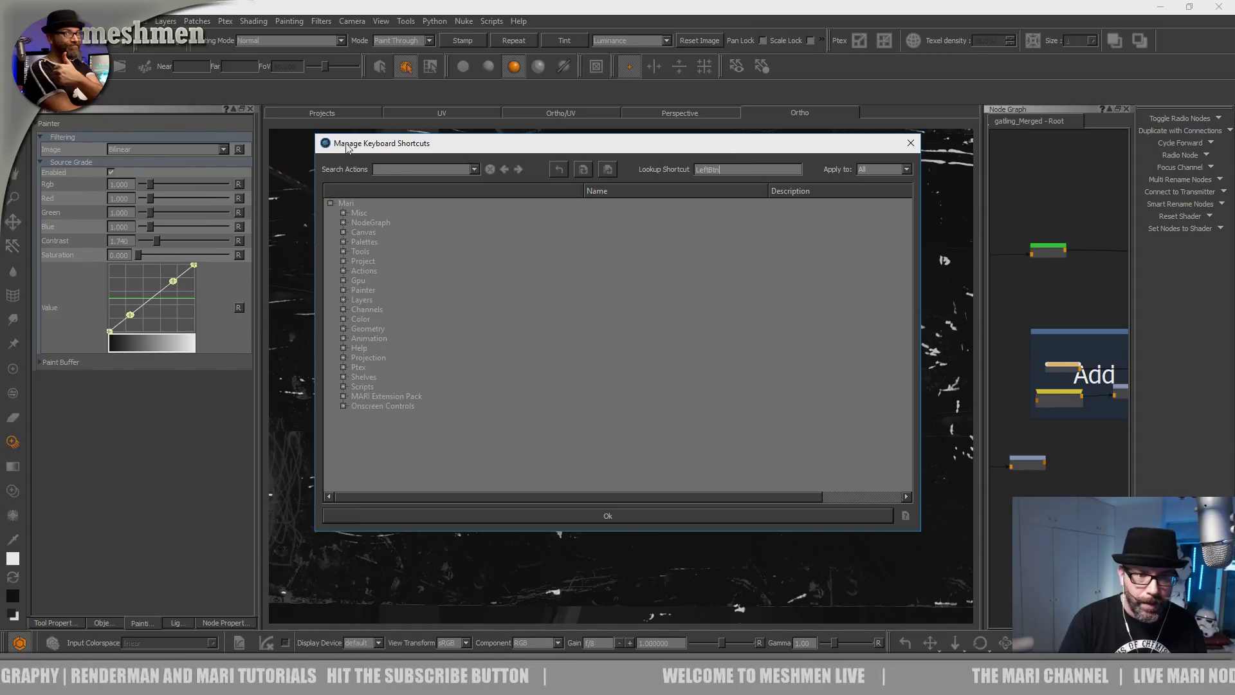
click(398, 172)
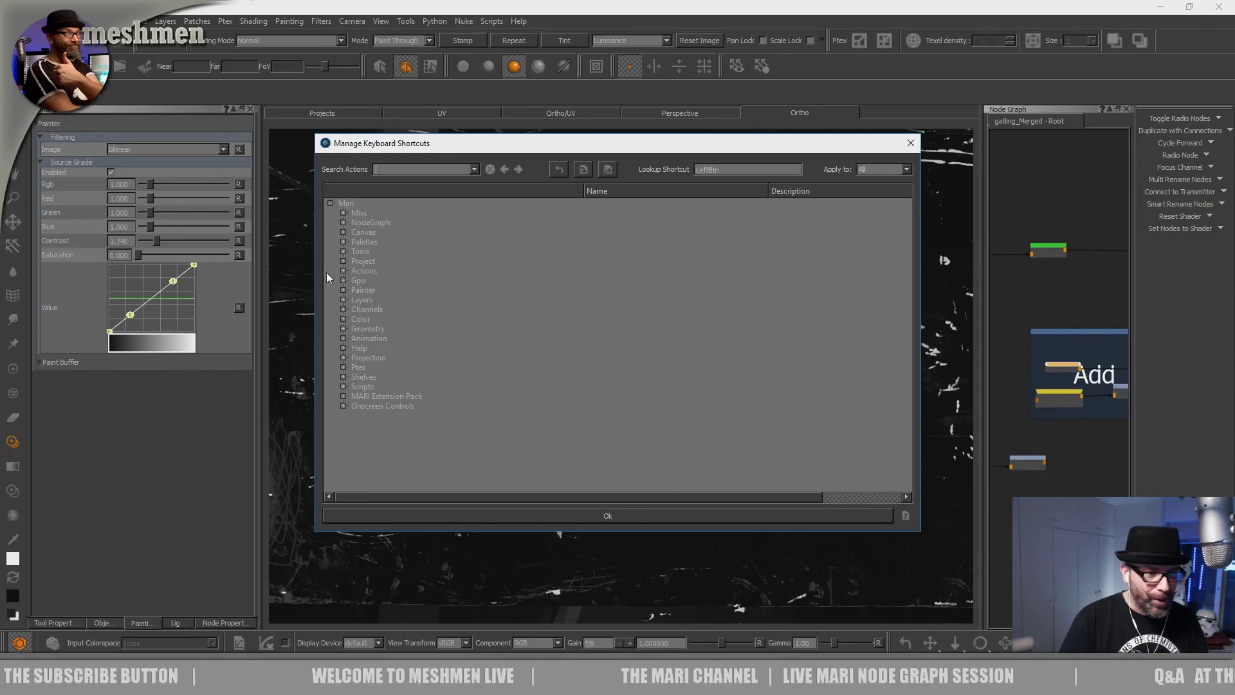
click(396, 170)
key(super+f)
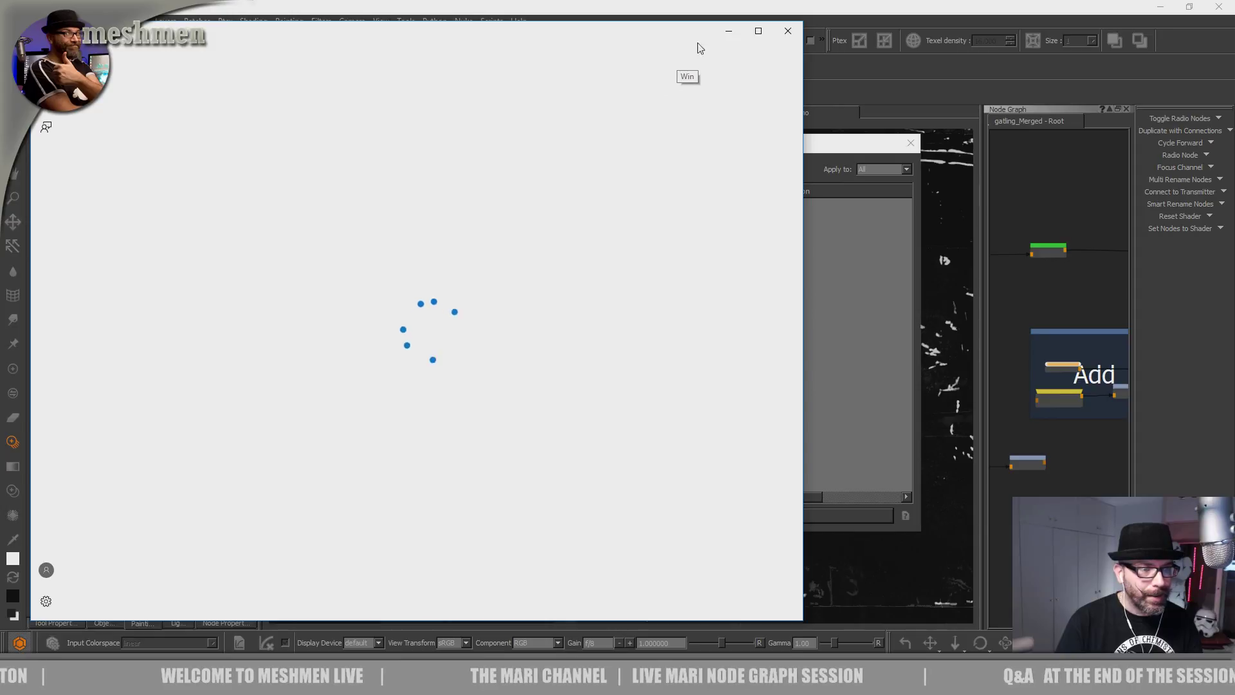
click(787, 31)
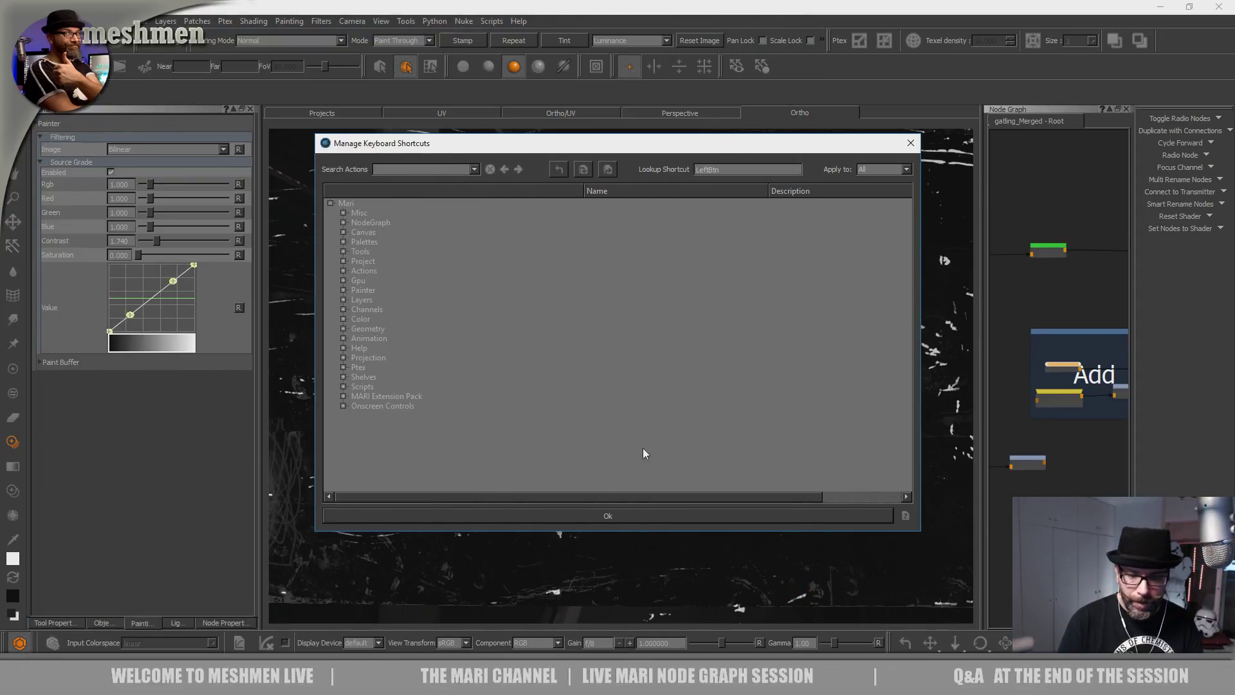
click(651, 514)
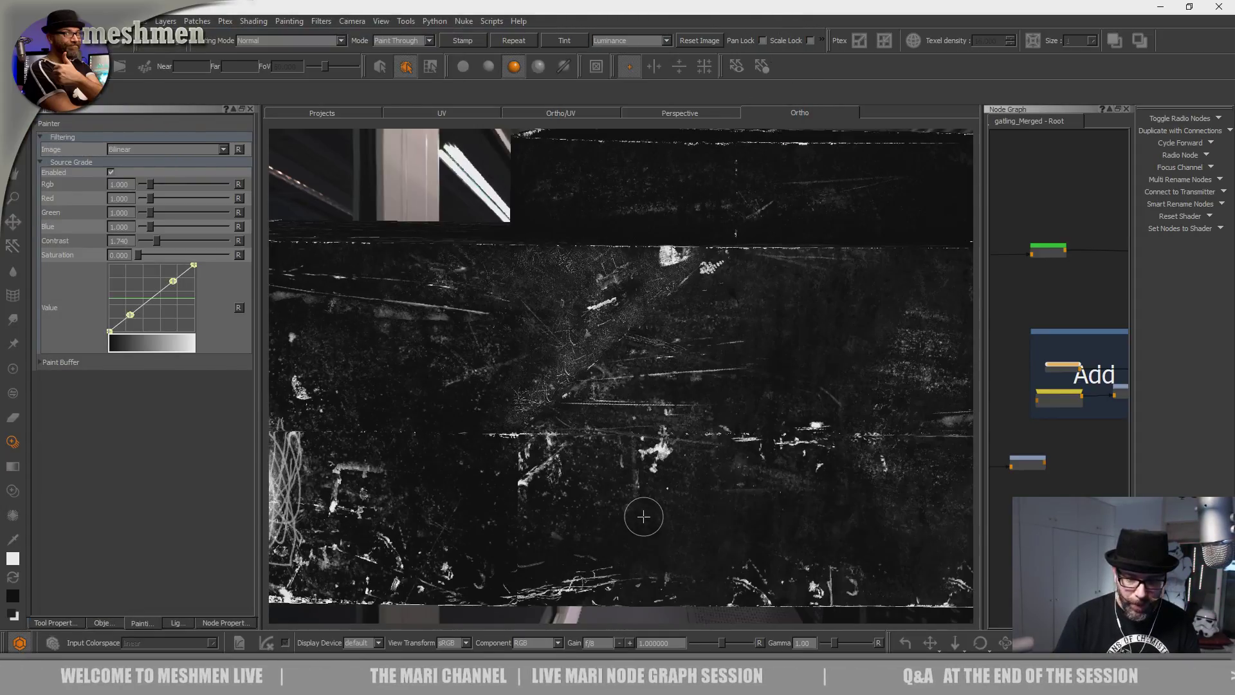
Close the stray Edge window and orbit to the model's other side.
alt+drag(567, 506, 555, 537)
key(super+1)
click(1220, 11)
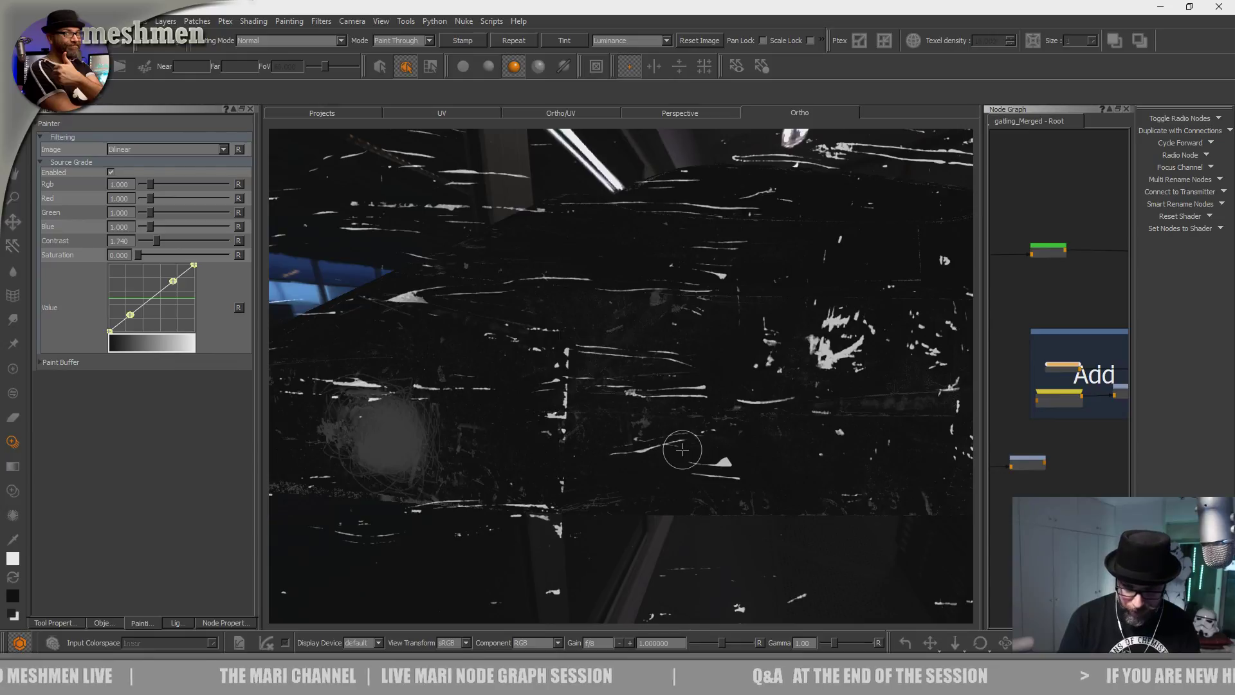
mouse_move(583, 456)
alt+mouse_down()
mouse_move(482, 540)
mouse_move(543, 543)
mouse_move(553, 531)
mouse_move(496, 565)
mouse_move(534, 568)
mouse_move(585, 542)
mouse_move(558, 586)
mouse_move(620, 554)
mouse_move(543, 542)
mouse_move(519, 557)
mouse_move(530, 521)
mouse_move(508, 543)
mouse_move(555, 554)
alt+mouse_up()
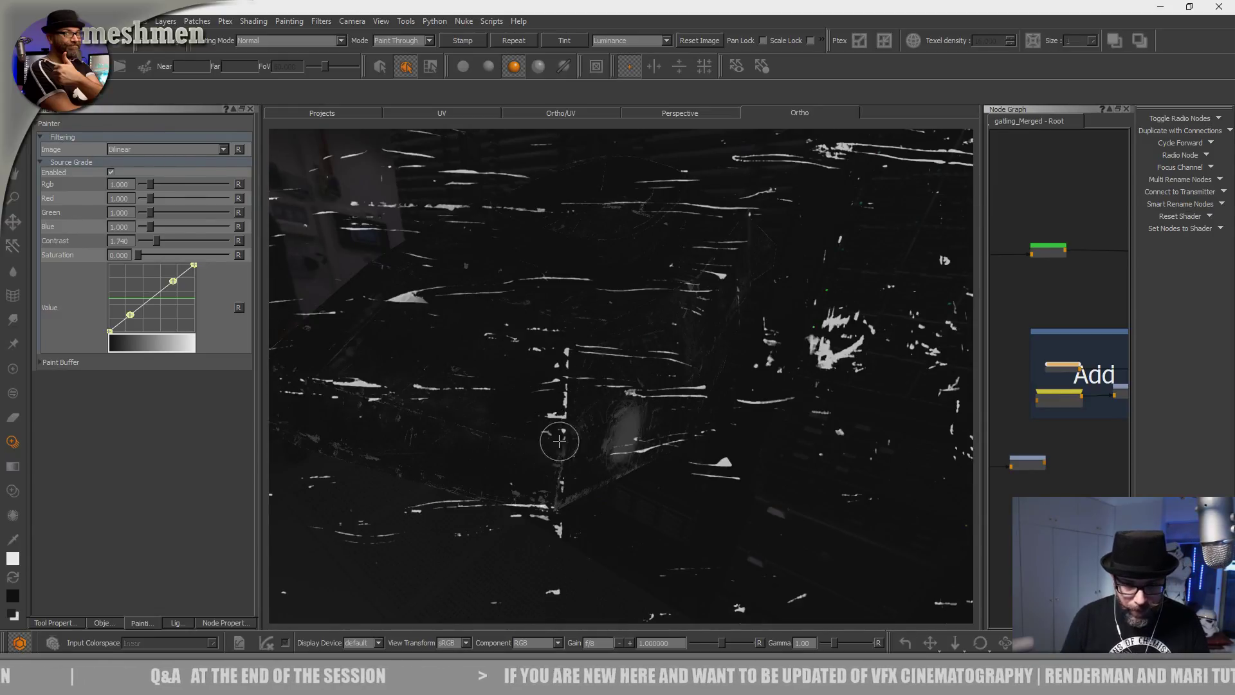
Orbit, pan and zoom in on the vehicle body's lower box corner.
alt+drag(550, 436, 521, 433)
alt+right_drag(521, 432, 579, 407)
alt+middle_drag(579, 408, 694, 370)
alt+drag(695, 369, 586, 414)
alt+middle_drag(586, 413, 602, 389)
alt+right_drag(602, 390, 571, 355)
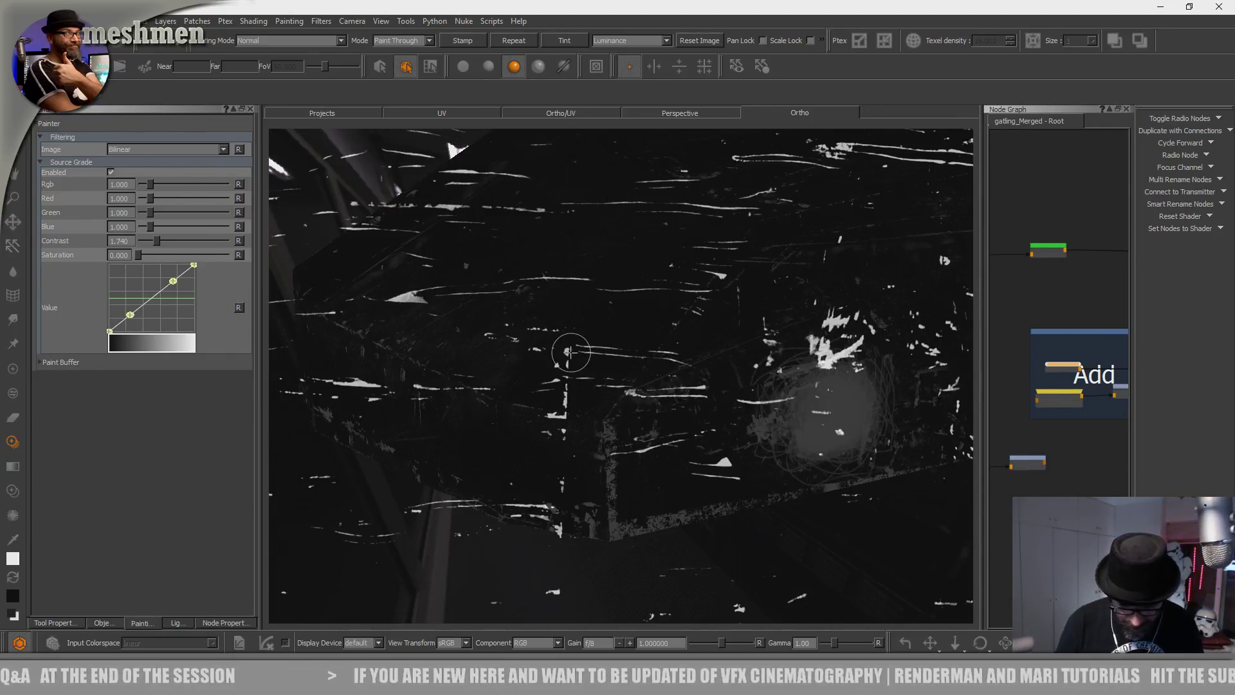
mouse_move(553, 515)
alt+mouse_down()
mouse_move(539, 458)
mouse_move(488, 383)
alt+mouse_up()
alt+right_drag(488, 384, 546, 453)
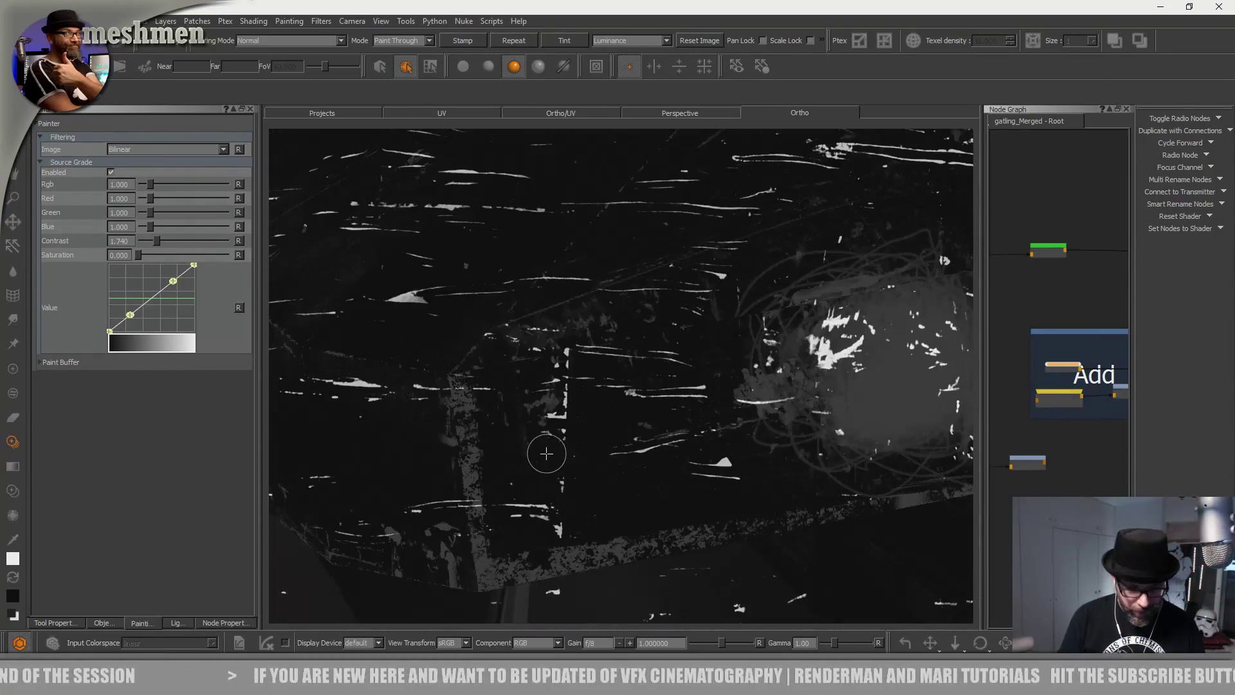
Paint-through scratch strokes onto the box corner, then view it from below.
drag(579, 471, 551, 499)
drag(556, 402, 561, 482)
key(super)
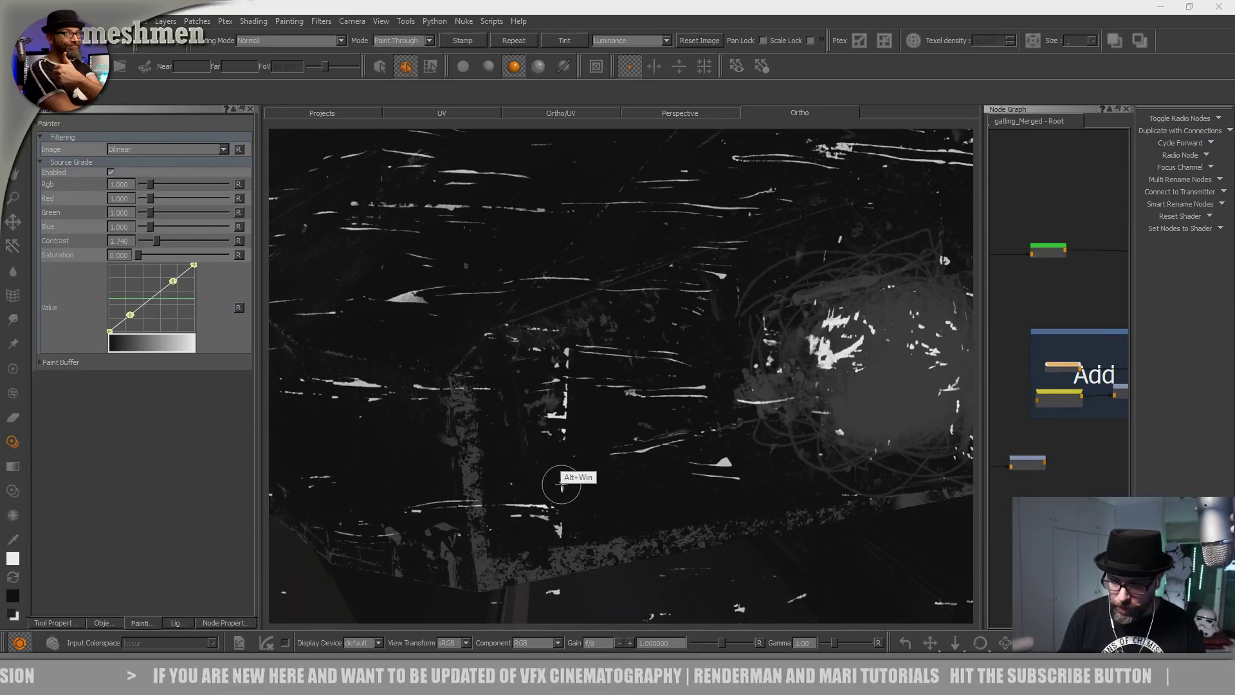
mouse_move(562, 484)
alt+mouse_down()
mouse_move(573, 482)
mouse_move(576, 547)
mouse_move(548, 431)
mouse_move(515, 448)
alt+mouse_up()
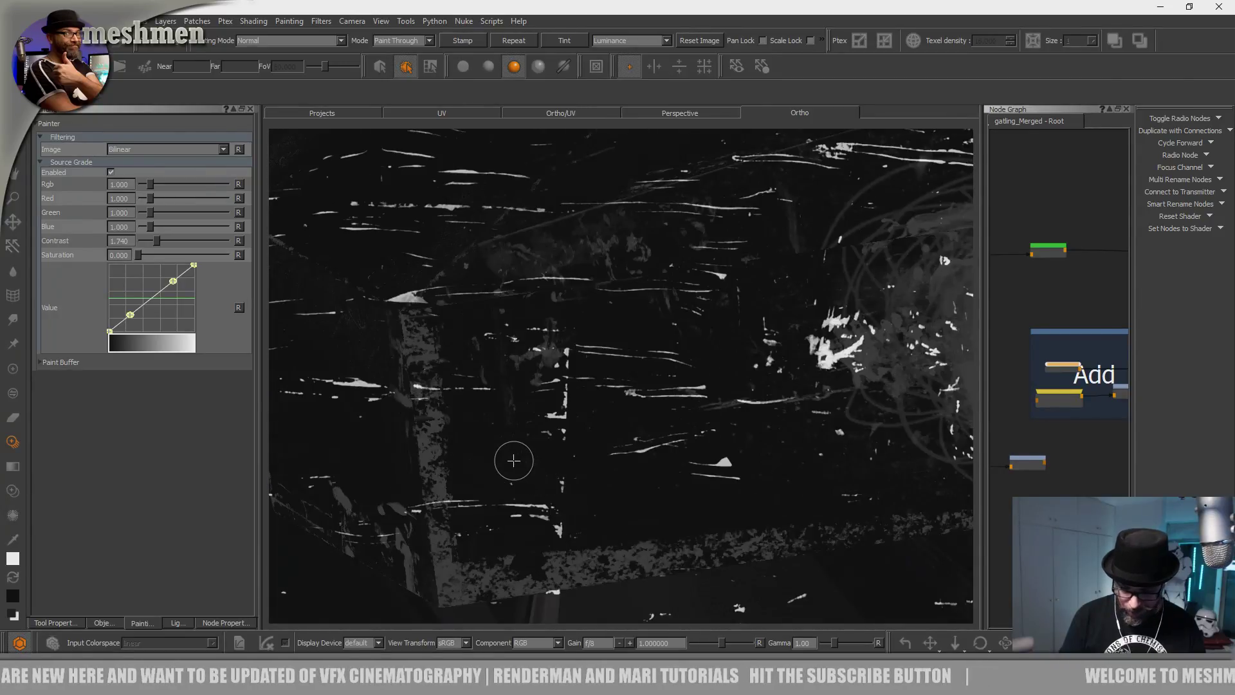
mouse_move(493, 427)
alt+mouse_down()
mouse_move(532, 427)
mouse_move(512, 405)
mouse_move(389, 387)
mouse_move(474, 450)
mouse_move(449, 403)
mouse_move(520, 411)
mouse_move(526, 499)
mouse_move(553, 504)
mouse_move(554, 490)
mouse_move(565, 515)
alt+mouse_up()
Reframe the box corner and scrub scratches onto its edge.
alt+middle_drag(548, 470, 532, 427)
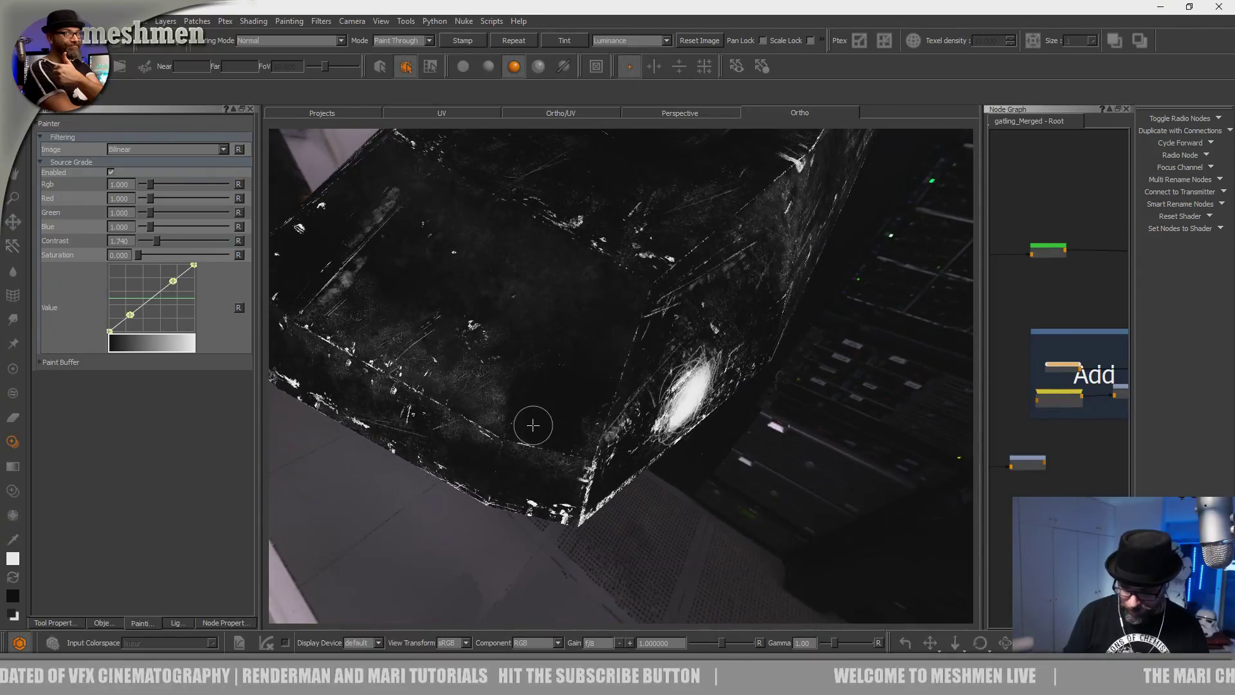
alt+drag(527, 457, 510, 513)
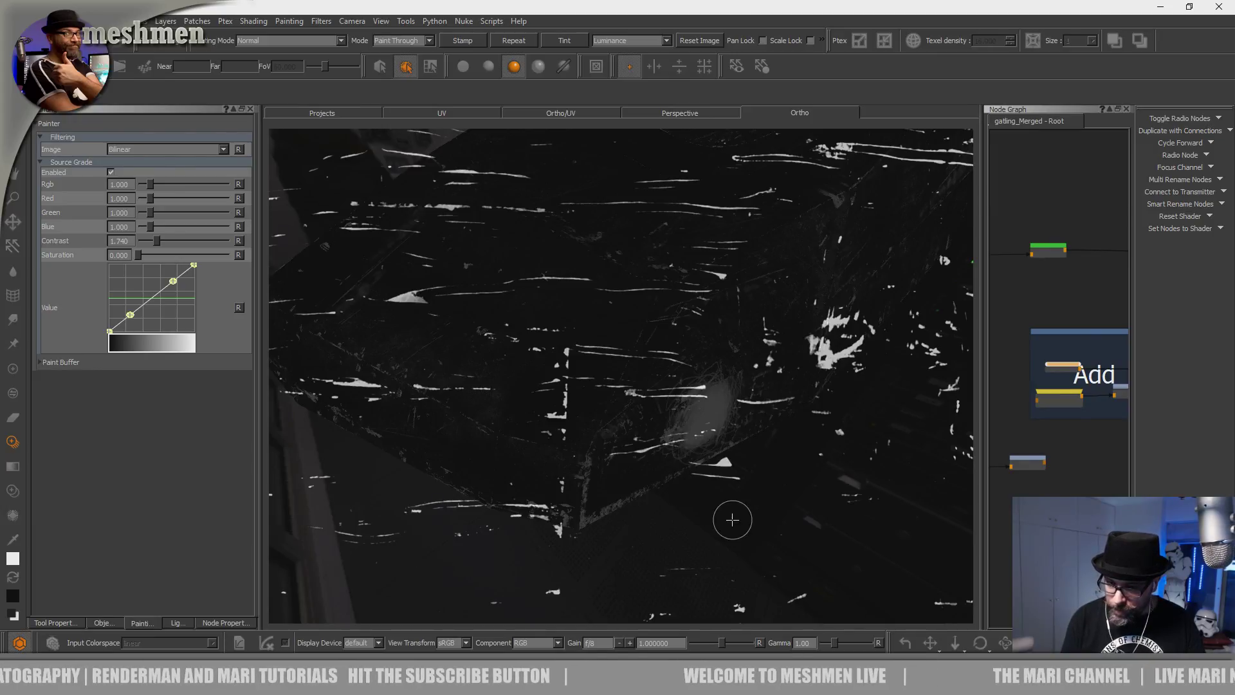
alt+drag(732, 520, 682, 514)
drag(546, 496, 553, 483)
drag(553, 482, 555, 486)
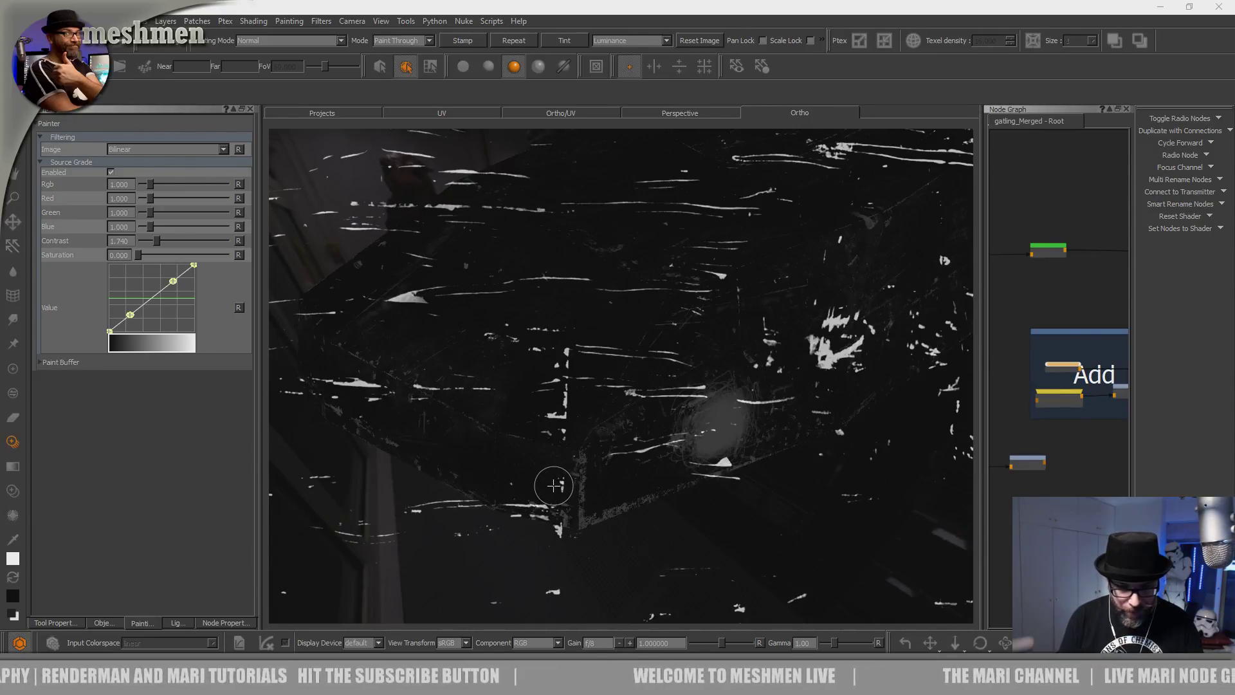
Orbit to a front-on view and toggle the scratch image preview to compare.
alt+drag(666, 518, 668, 498)
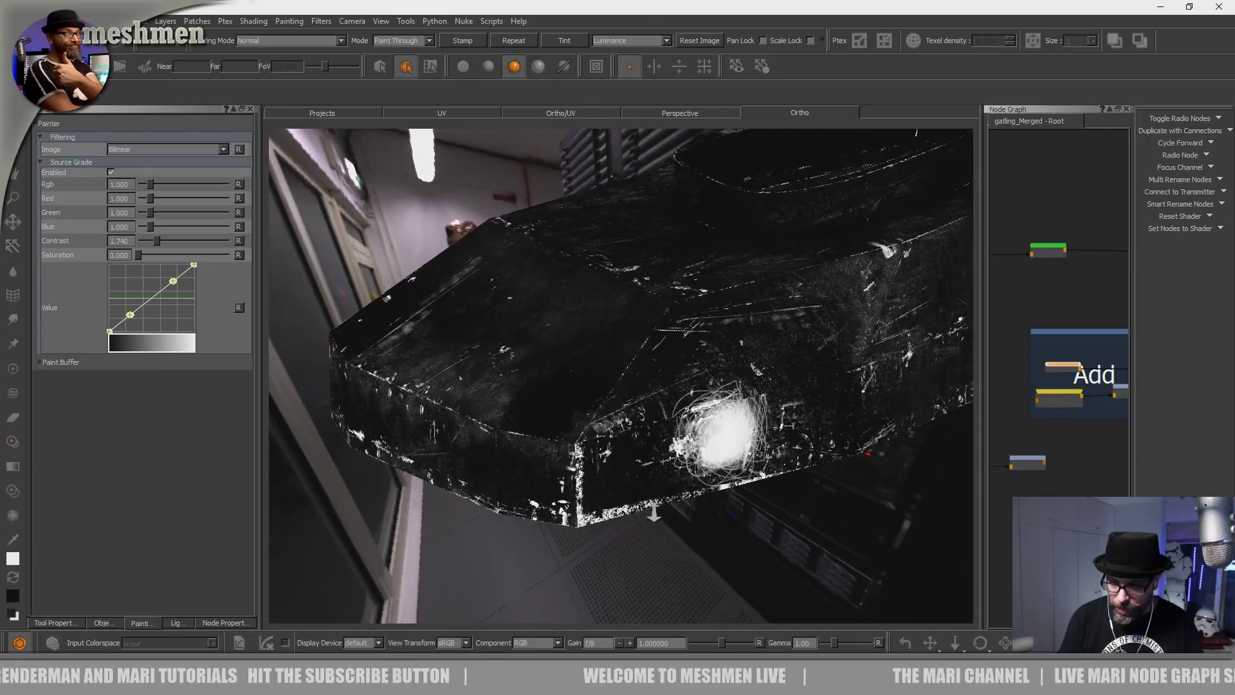
alt+right_drag(668, 498, 674, 534)
mouse_move(673, 533)
alt+mouse_down()
mouse_move(611, 496)
mouse_move(592, 510)
mouse_move(579, 499)
mouse_move(593, 516)
alt+mouse_up()
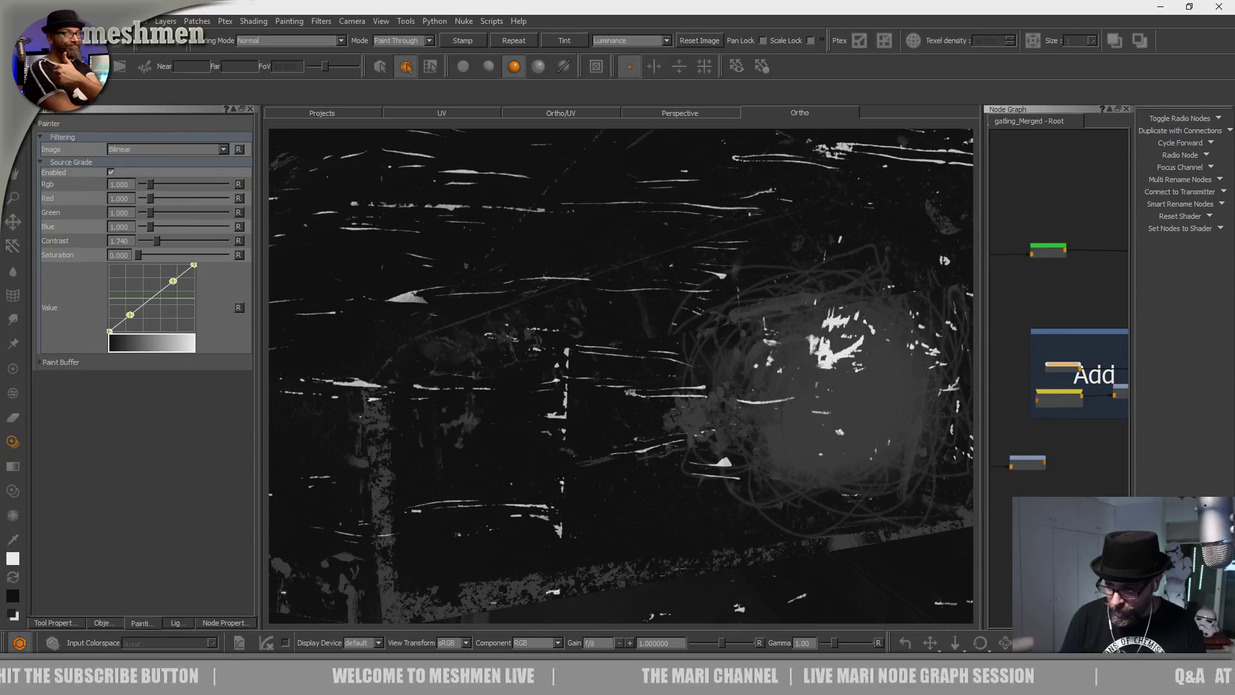
key(apostrophe)
key(apostrophe)
key(apostrophe)
key(apostrophe)
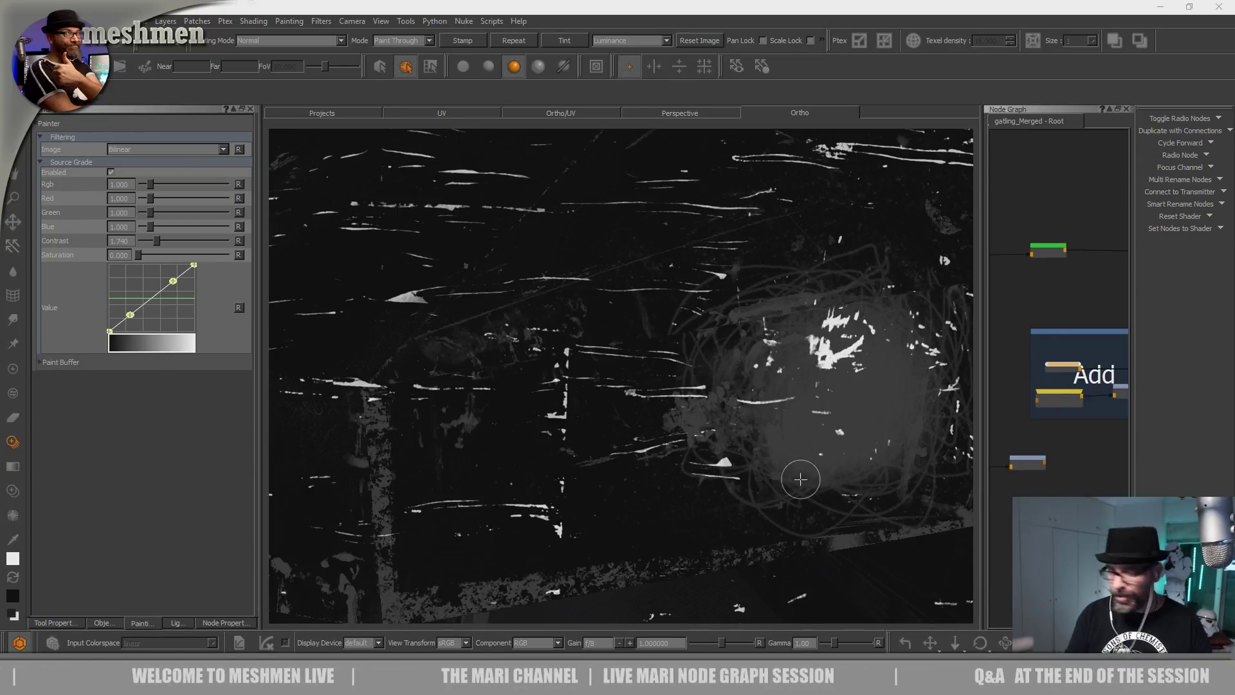
Orbit and zoom around the front to reveal the box's corner and right face.
mouse_move(662, 510)
alt+mouse_down()
mouse_move(656, 519)
mouse_move(603, 498)
mouse_move(695, 540)
mouse_move(653, 529)
mouse_move(629, 551)
alt+mouse_up()
alt+middle_drag(637, 554, 614, 546)
alt+right_drag(614, 546, 618, 555)
alt+middle_drag(618, 555, 608, 552)
alt+drag(608, 552, 618, 543)
alt+middle_drag(617, 543, 610, 540)
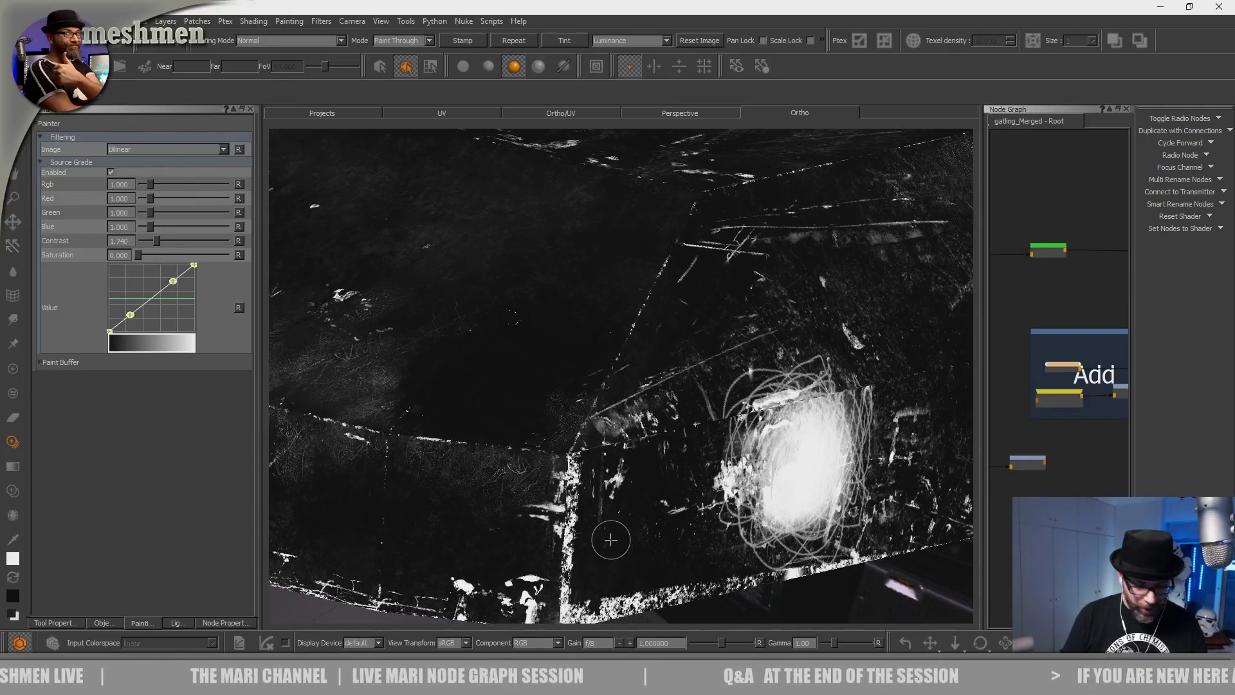
mouse_move(613, 540)
alt+mouse_down()
mouse_move(626, 546)
mouse_move(617, 541)
alt+mouse_up()
alt+middle_drag(594, 430, 603, 474)
alt+right_drag(603, 475, 607, 479)
alt+drag(607, 479, 599, 487)
alt+middle_drag(599, 487, 579, 462)
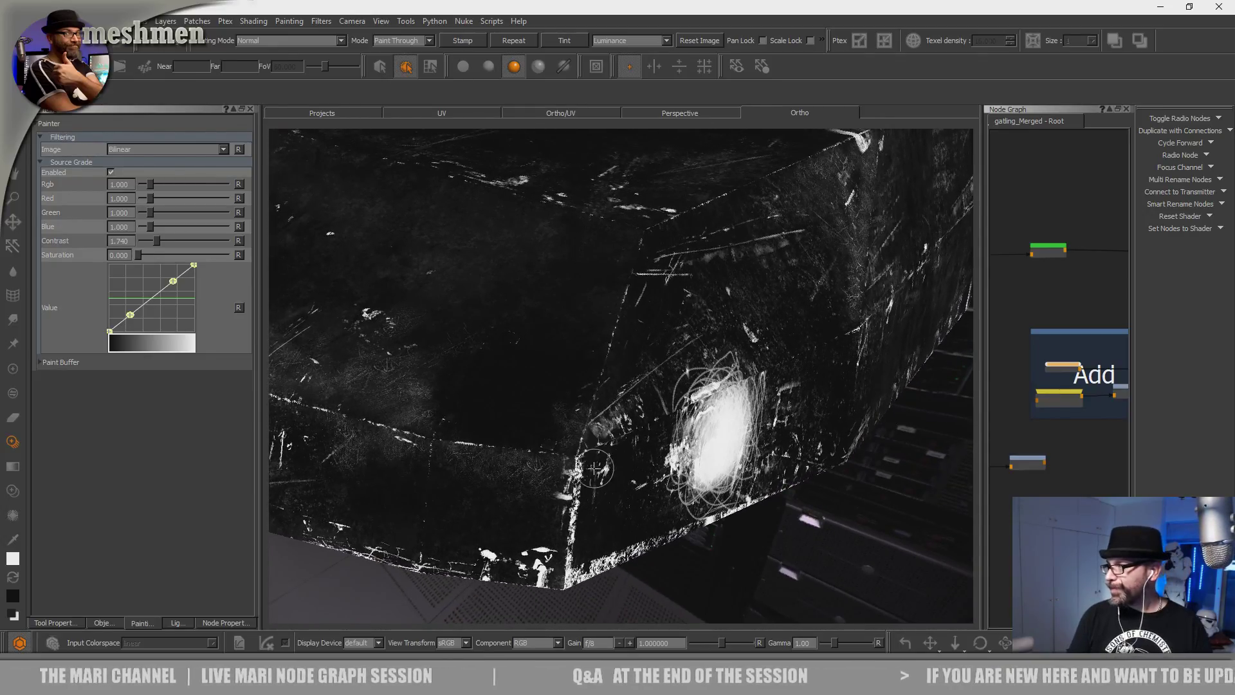
Zoom in on the front corner, line it up, and paint scratches onto it.
alt+drag(595, 465, 592, 468)
alt+middle_drag(593, 468, 588, 445)
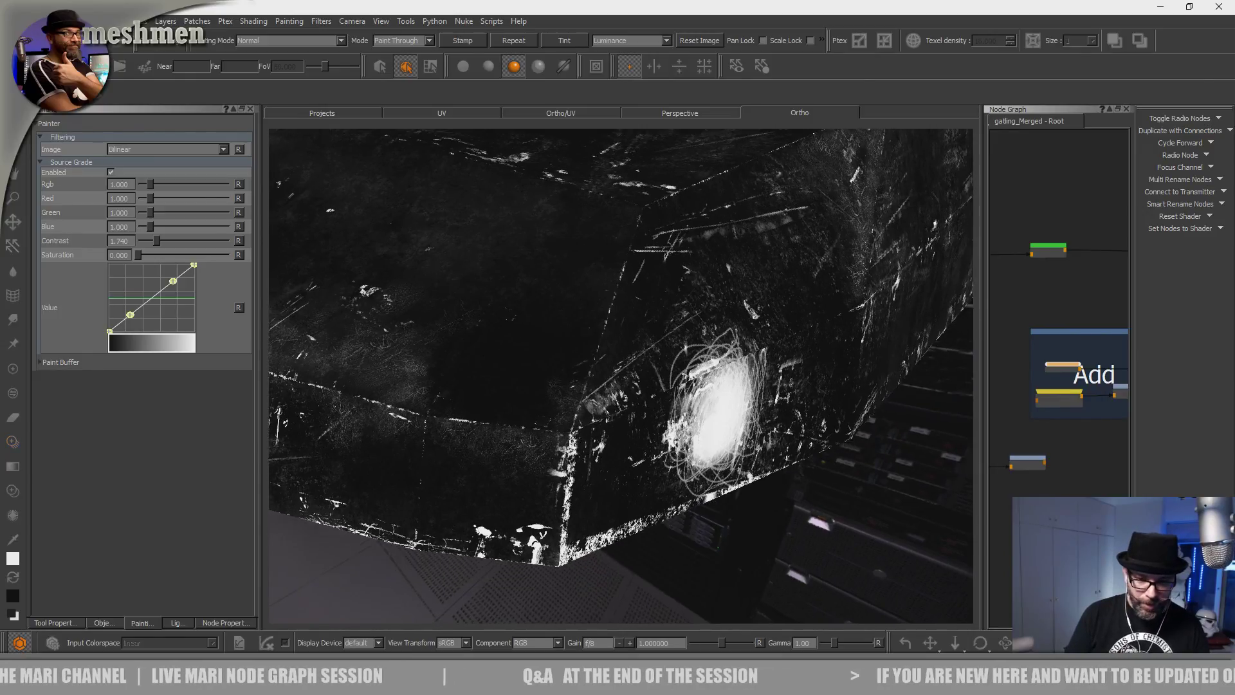
alt+right_drag(588, 445, 609, 503)
alt+middle_drag(608, 503, 604, 476)
alt+drag(603, 476, 627, 512)
alt+middle_drag(629, 544, 606, 492)
alt+drag(605, 492, 599, 488)
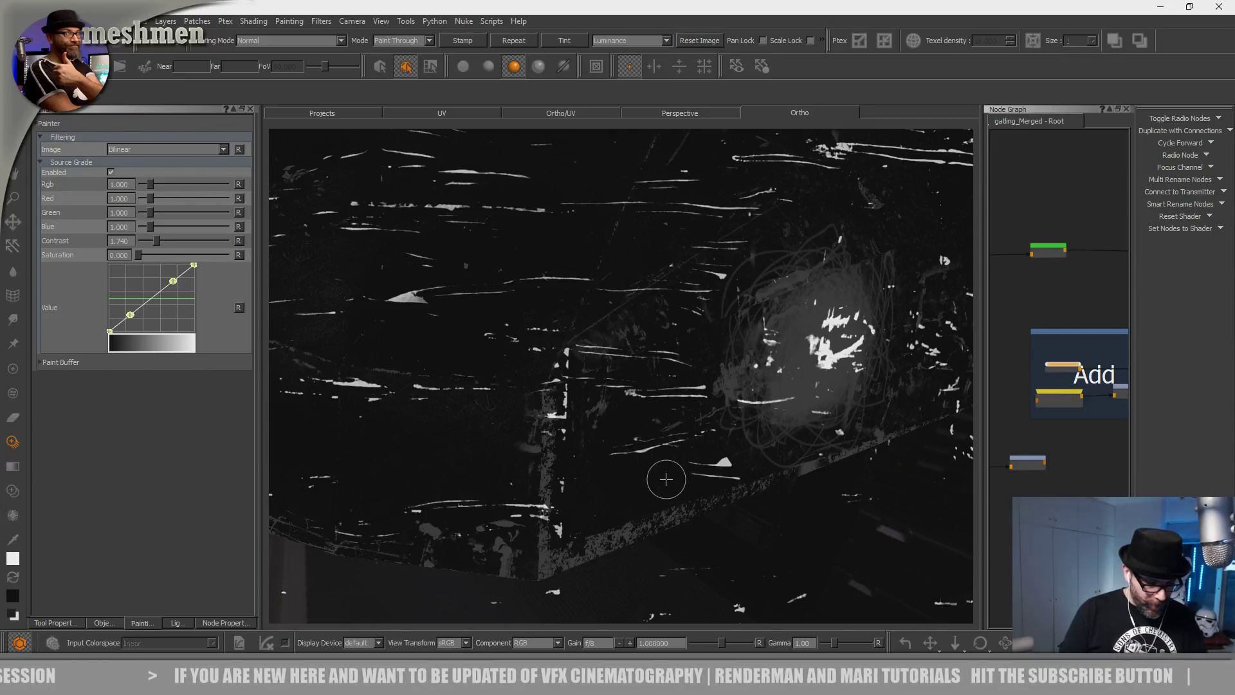
mouse_move(662, 483)
alt+mouse_down()
mouse_move(676, 472)
mouse_move(672, 488)
alt+mouse_up()
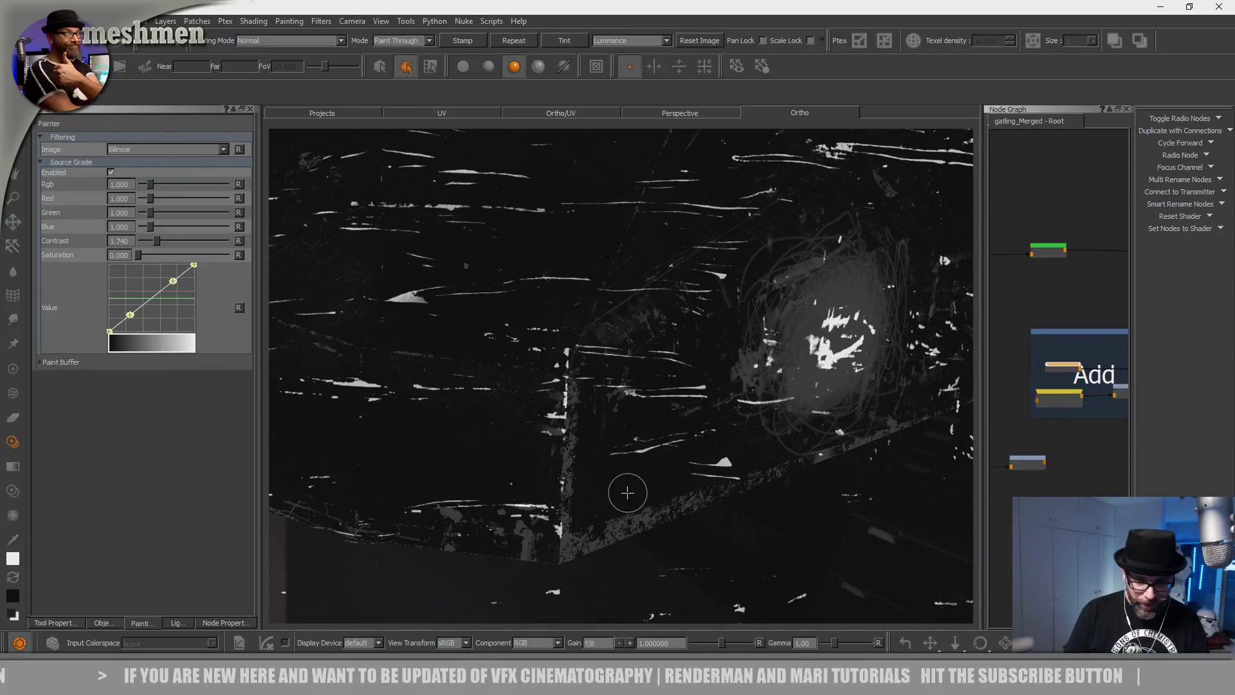
mouse_move(580, 522)
mouse_down()
mouse_move(543, 492)
mouse_move(570, 474)
mouse_move(601, 499)
mouse_move(681, 474)
mouse_move(673, 510)
mouse_up()
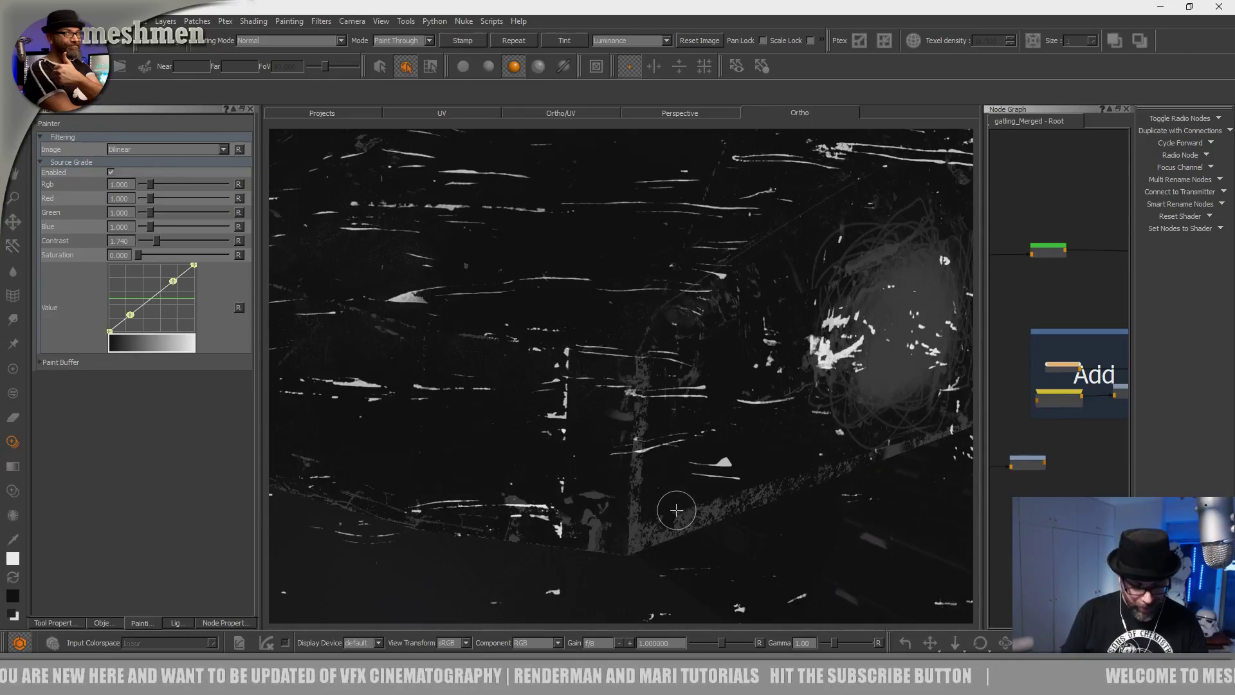